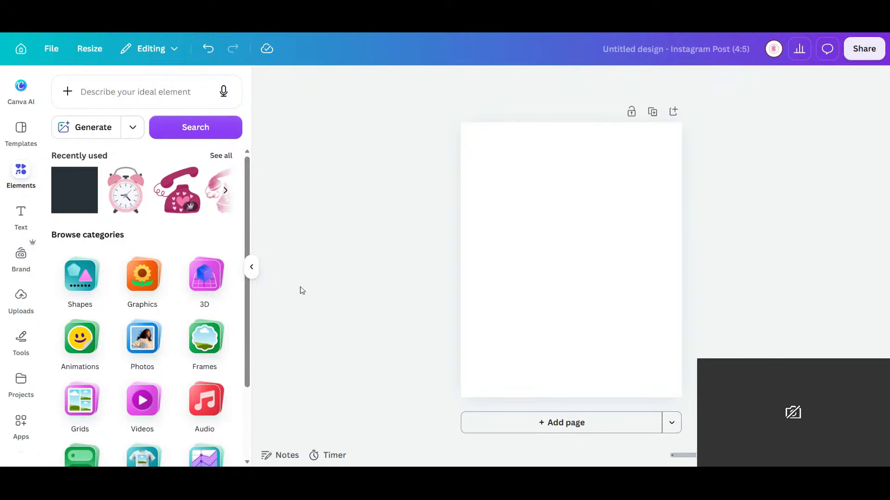
Add a heading reading NEW PRODUCT to the blank page and set its font to Anton
{"action": "left_click", "coordinate": [22, 213]}
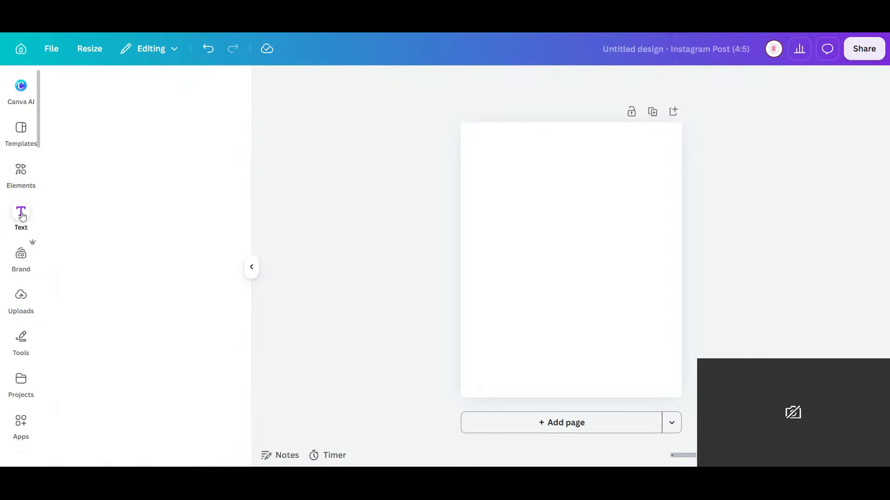
{"action": "left_click_drag", "start_coordinate": [114, 348], "coordinate": [591, 238]}
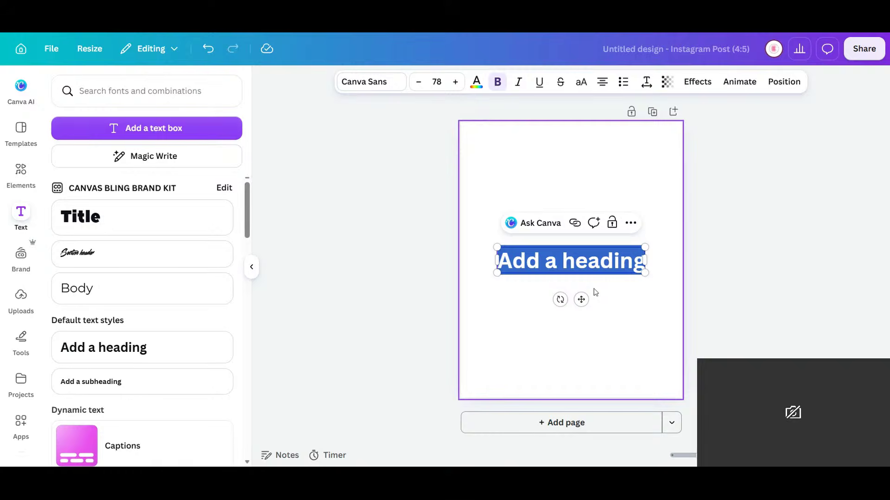
{"action": "type", "text": "NEW"}
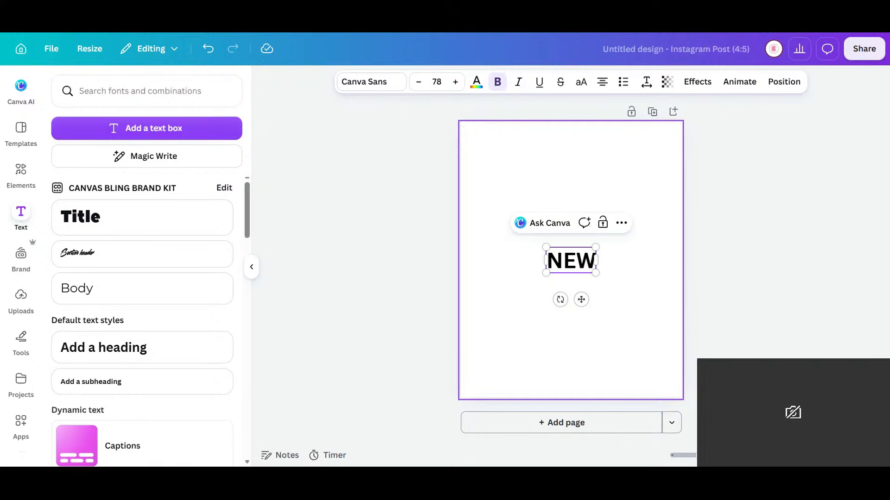
{"action": "type", "text": " PRO"}
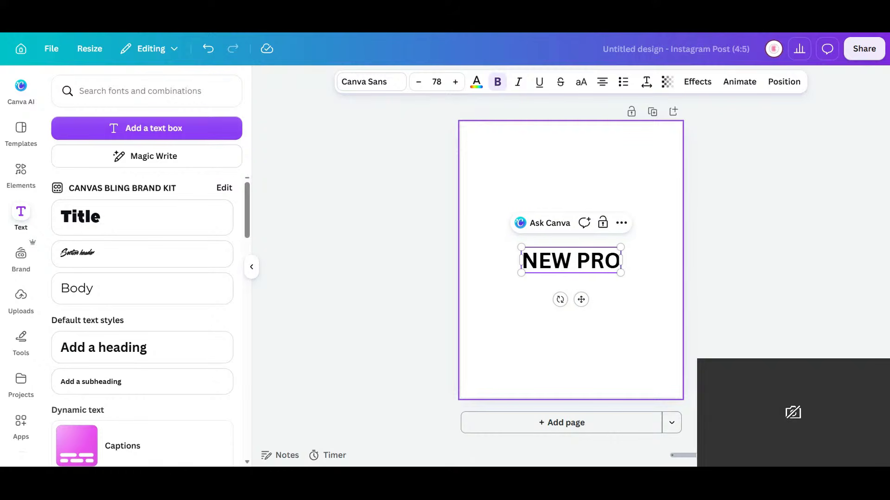
{"action": "type", "text": "DCUT"}
{"action": "key", "text": "BackSpace"}
{"action": "key", "text": "BackSpace"}
{"action": "key", "text": "BackSpace"}
{"action": "type", "text": "UCT"}
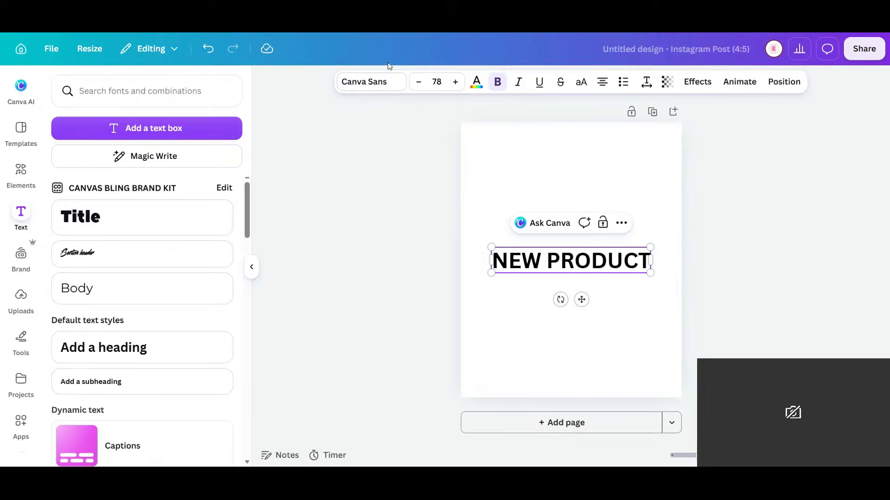
{"action": "left_click", "coordinate": [376, 90]}
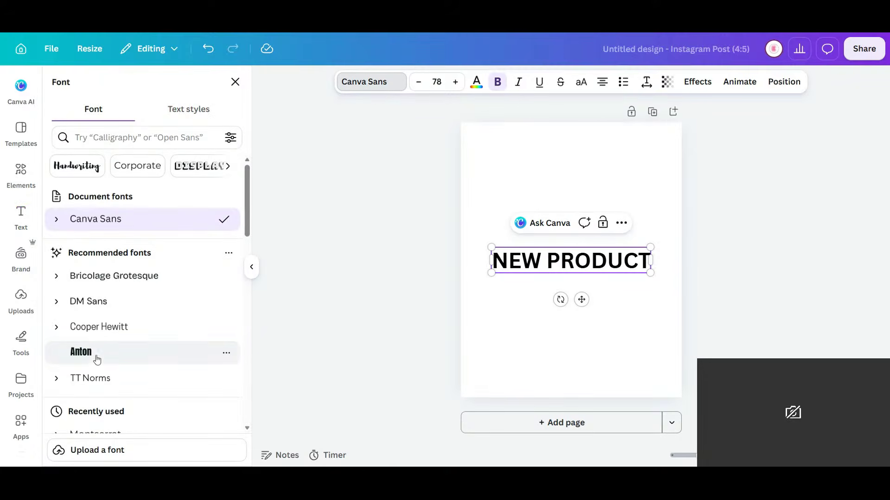
{"action": "left_click", "coordinate": [96, 356]}
Enlarge the NEW PRODUCT heading to font size 130 and centre it near the top of the page
{"action": "left_click_drag", "start_coordinate": [625, 272], "coordinate": [749, 302]}
{"action": "left_click", "coordinate": [492, 328]}
{"action": "left_click", "coordinate": [636, 288]}
{"action": "left_click_drag", "start_coordinate": [635, 289], "coordinate": [577, 171]}
{"action": "left_click_drag", "start_coordinate": [693, 131], "coordinate": [642, 146]}
{"action": "left_click_drag", "start_coordinate": [602, 172], "coordinate": [621, 164]}
{"action": "left_click", "coordinate": [625, 286]}
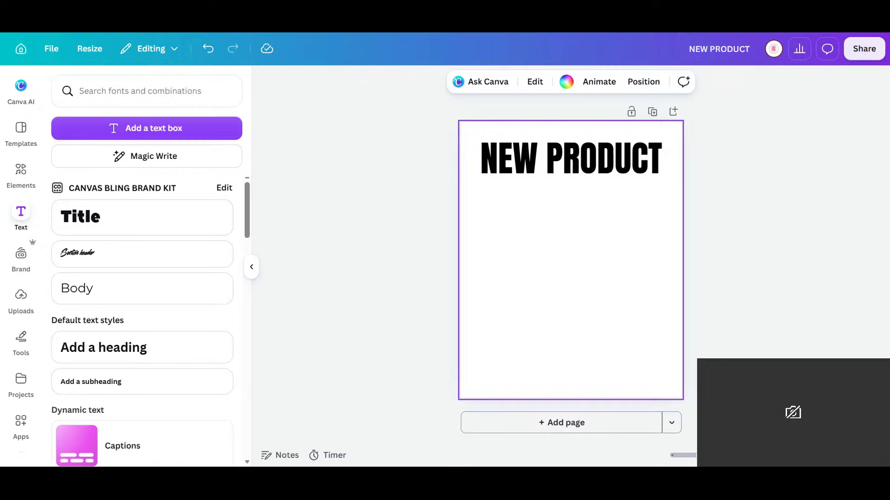
Enlarge the heading slightly so it nearly spans the page width, and shift it a little lower, centred horizontally
{"action": "left_click", "coordinate": [614, 165]}
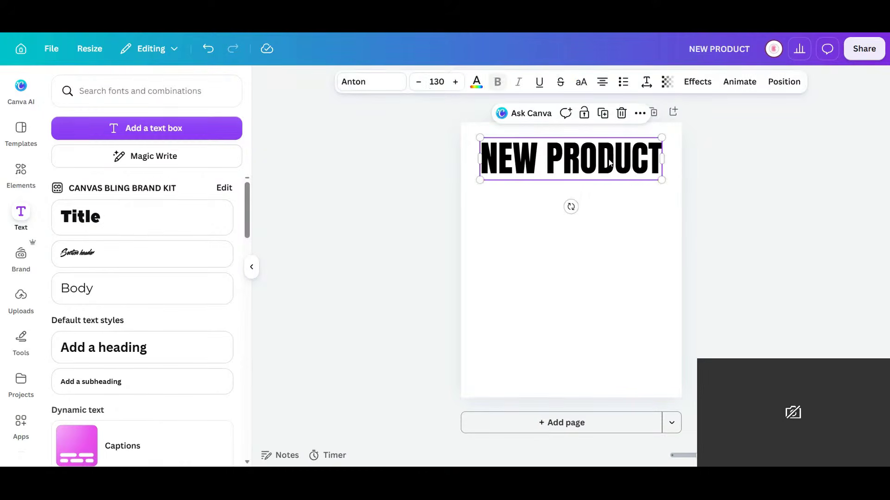
{"action": "left_click_drag", "start_coordinate": [659, 179], "coordinate": [671, 182]}
{"action": "left_click_drag", "start_coordinate": [629, 162], "coordinate": [626, 169]}
{"action": "left_click", "coordinate": [594, 282]}
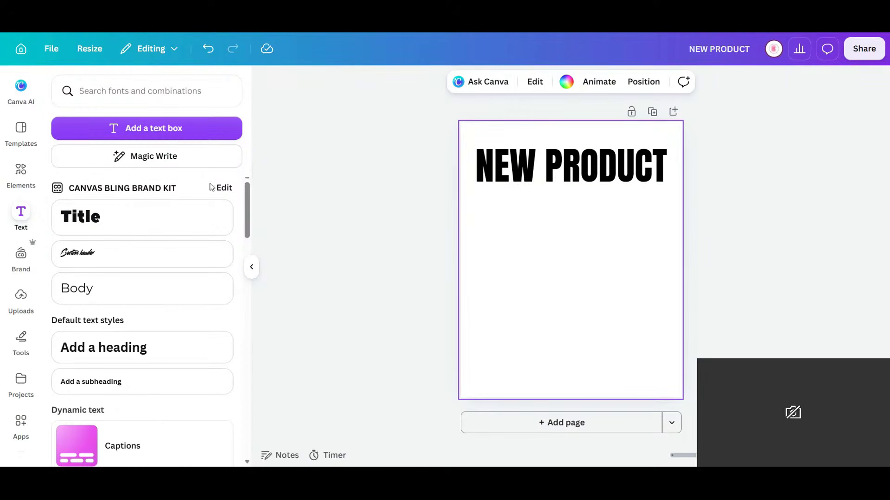
Search the elements library for WHITE AND BLACK
{"action": "left_click", "coordinate": [21, 172]}
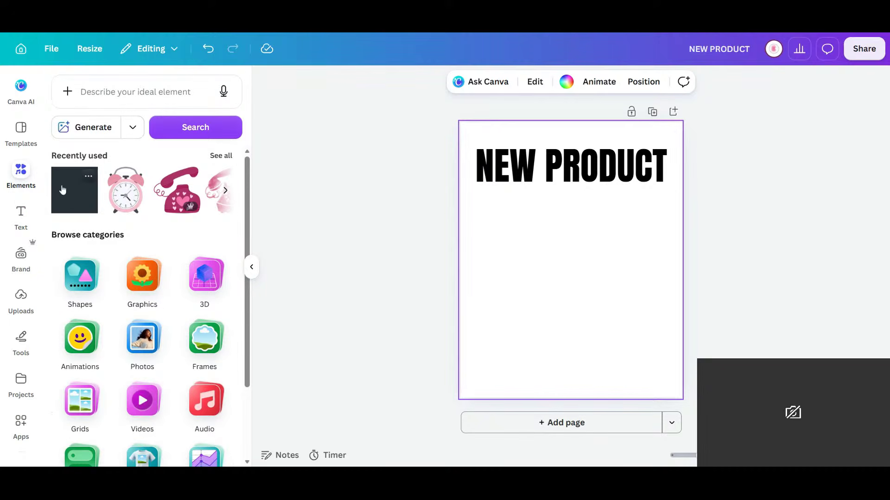
{"action": "left_click", "coordinate": [116, 92]}
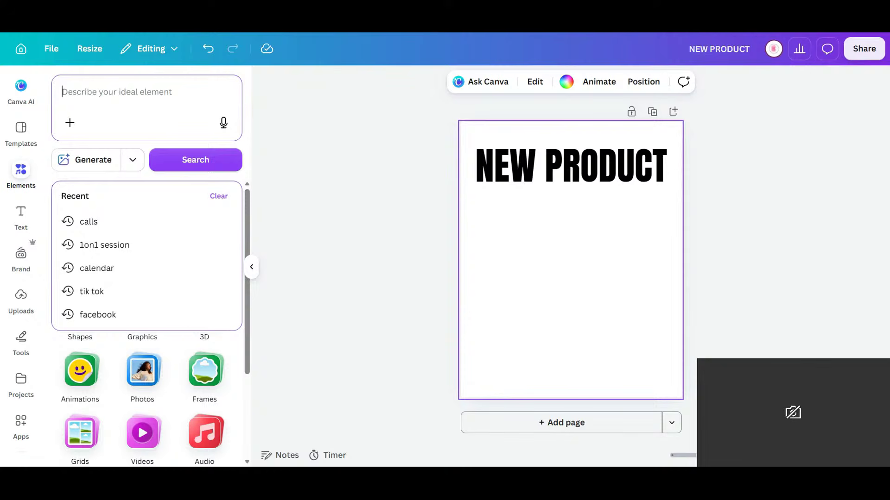
{"action": "type", "text": "WHITE"}
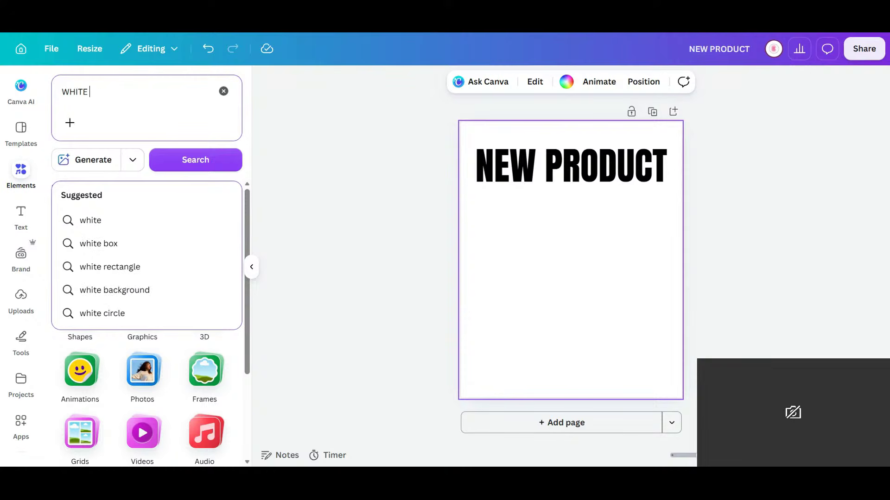
{"action": "type", "text": " AND BLACK"}
{"action": "key", "text": "Return"}
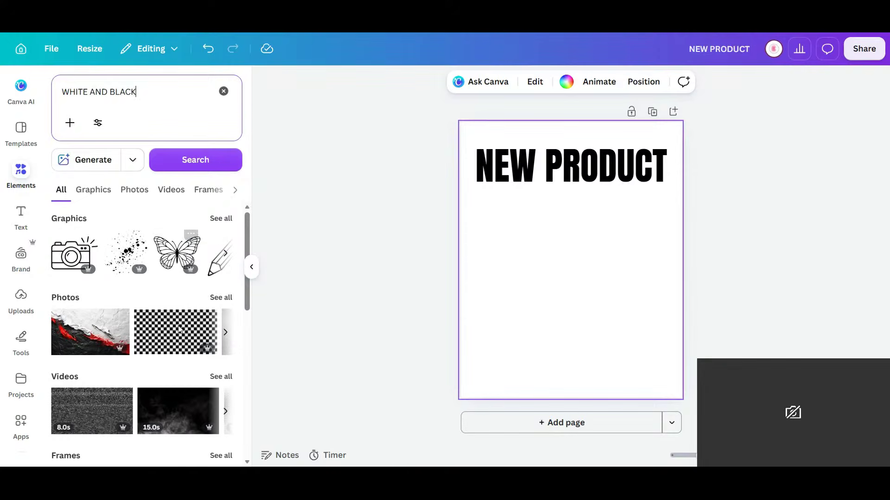
Insert the white-to-black vertical gradient from the photo results and stretch it across the page width, up to just above the heading
{"action": "left_click", "coordinate": [220, 297]}
{"action": "scroll", "coordinate": [168, 327], "scroll_direction": "down", "scroll_amount": 3}
{"action": "scroll", "coordinate": [169, 331], "scroll_direction": "up", "scroll_amount": 3}
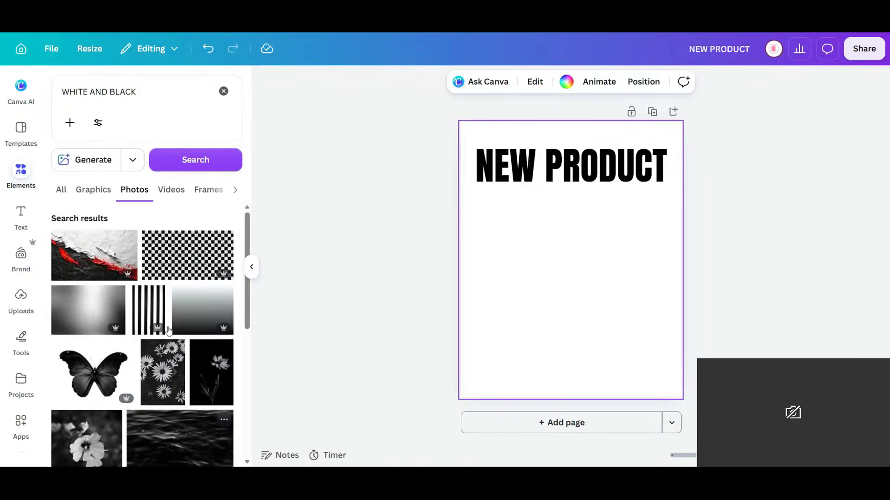
{"action": "scroll", "coordinate": [168, 331], "scroll_direction": "down", "scroll_amount": 4}
{"action": "scroll", "coordinate": [169, 330], "scroll_direction": "down", "scroll_amount": 4}
{"action": "scroll", "coordinate": [170, 330], "scroll_direction": "down", "scroll_amount": 4}
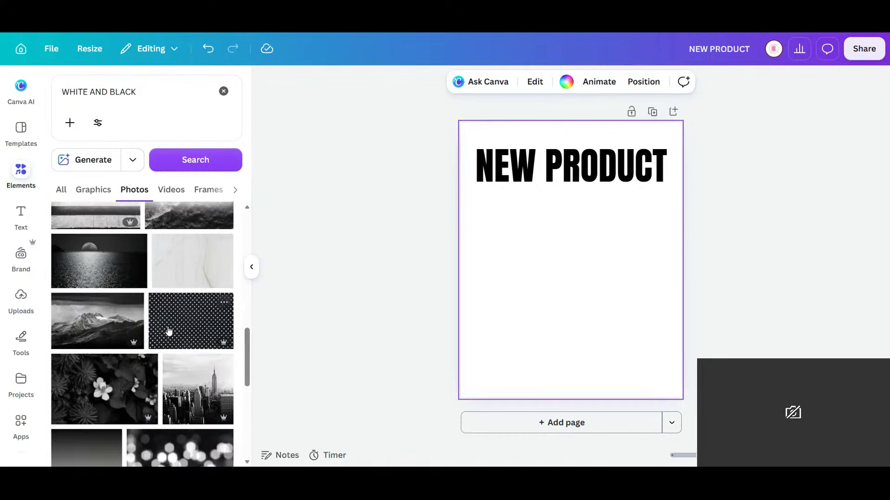
{"action": "scroll", "coordinate": [169, 331], "scroll_direction": "up", "scroll_amount": 5}
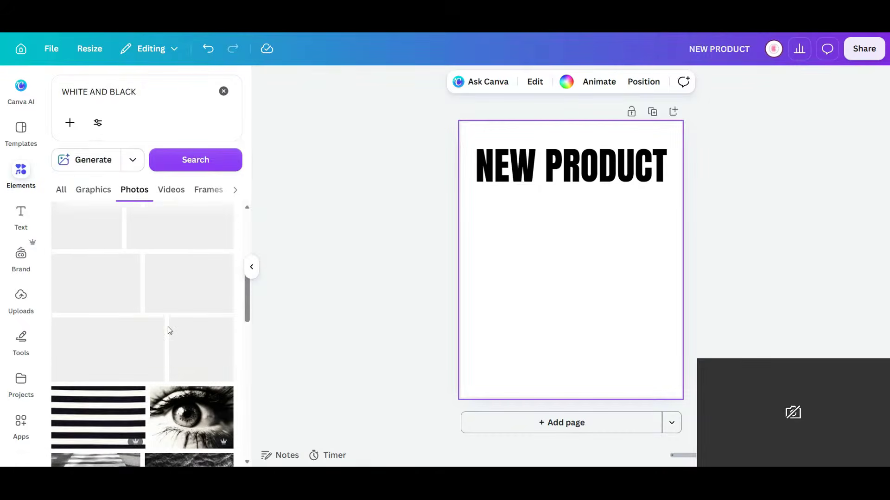
{"action": "scroll", "coordinate": [200, 278], "scroll_direction": "up", "scroll_amount": 4}
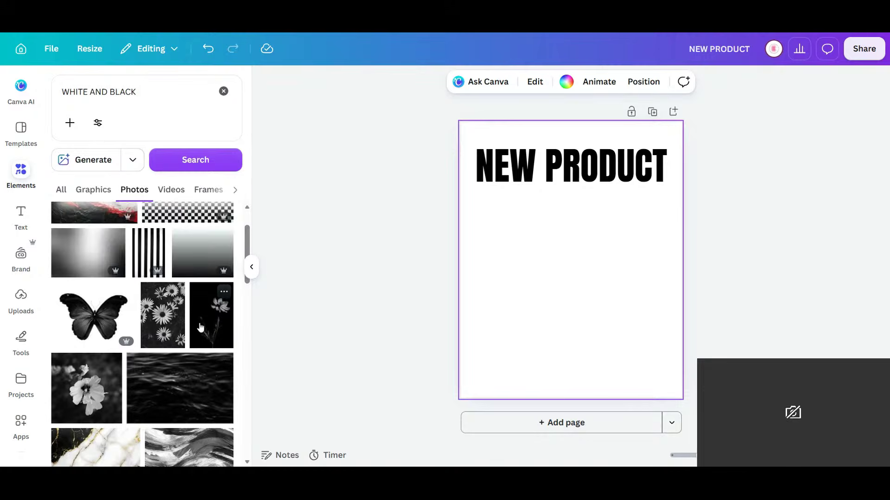
{"action": "left_click", "coordinate": [199, 262]}
{"action": "left_click_drag", "start_coordinate": [596, 269], "coordinate": [573, 333]}
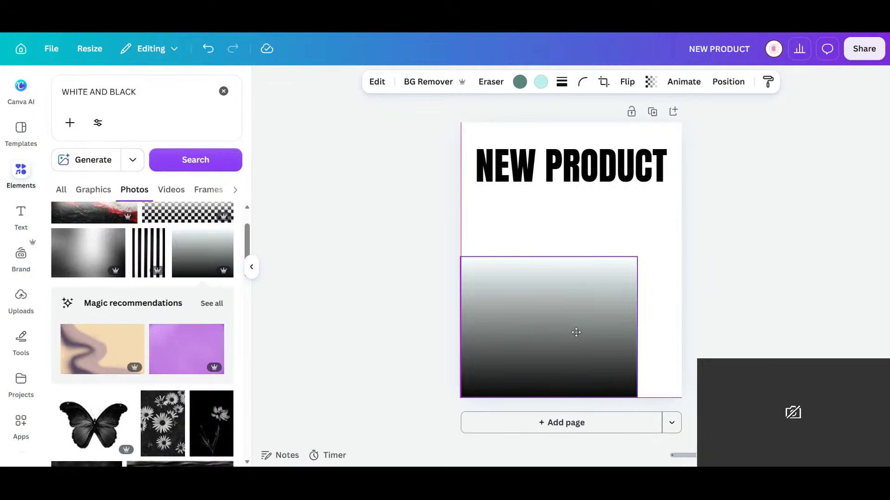
{"action": "left_click_drag", "start_coordinate": [638, 255], "coordinate": [658, 186]}
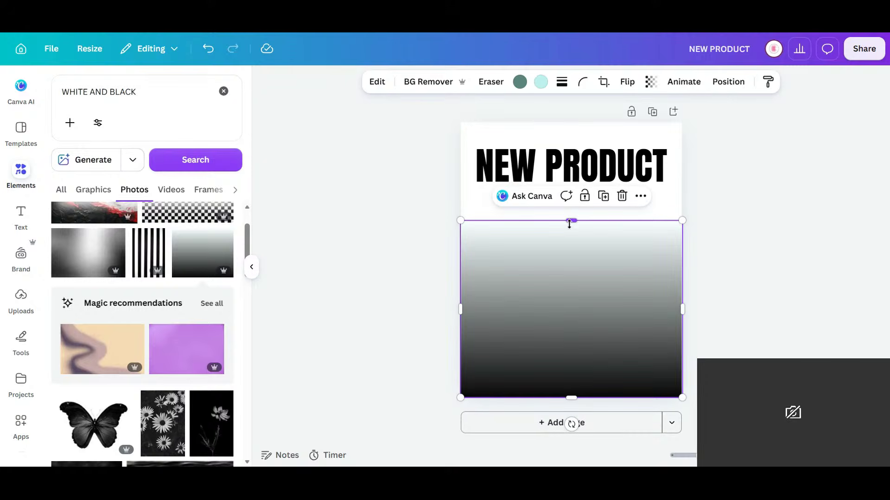
{"action": "left_click_drag", "start_coordinate": [572, 222], "coordinate": [568, 137]}
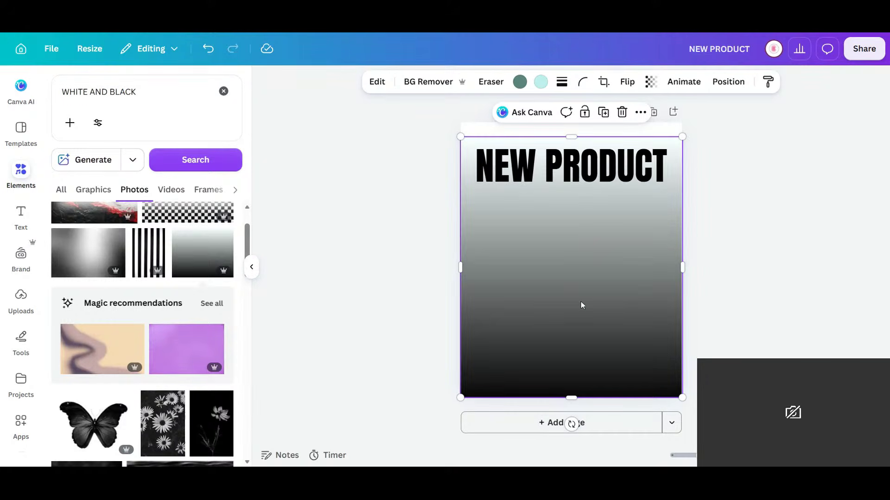
Delete the gradient photo from the page
{"action": "key", "text": "Escape"}
{"action": "left_click", "coordinate": [607, 248]}
{"action": "key", "text": "Delete"}
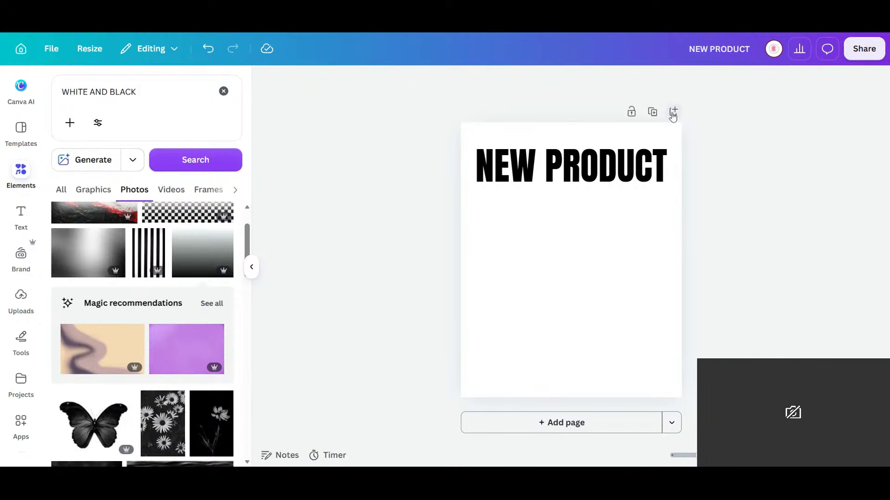
Add a blank page and move it ahead of the NEW PRODUCT page
{"action": "scroll", "coordinate": [657, 207], "scroll_direction": "up", "scroll_amount": 5}
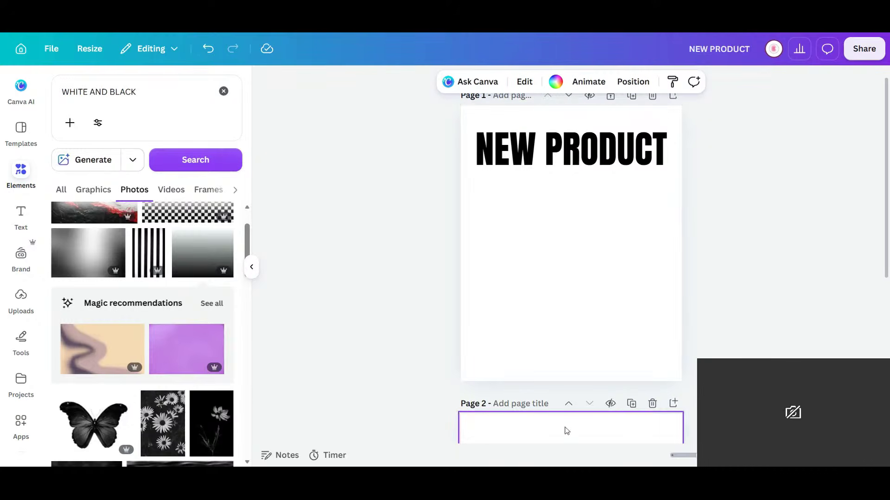
{"action": "left_click", "coordinate": [569, 404]}
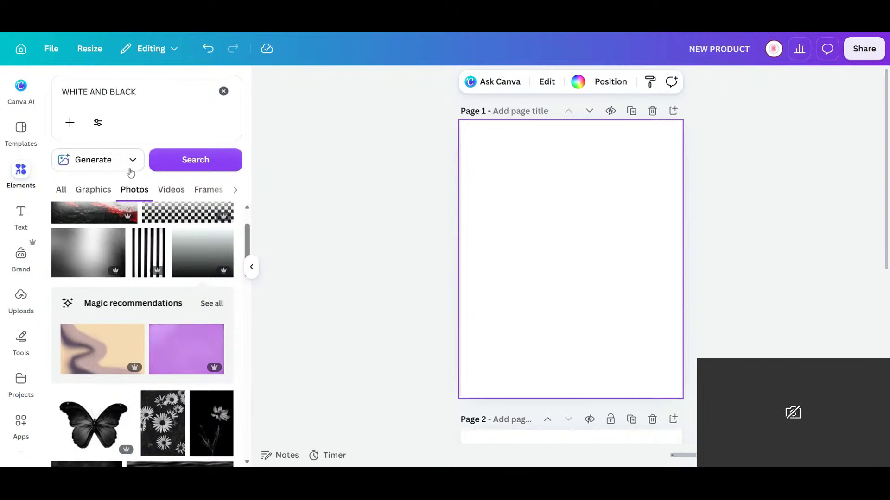
Clear the element search and add a square from the basic shapes to the blank first page
{"action": "left_click", "coordinate": [223, 90]}
{"action": "scroll", "coordinate": [90, 394], "scroll_direction": "down", "scroll_amount": 5}
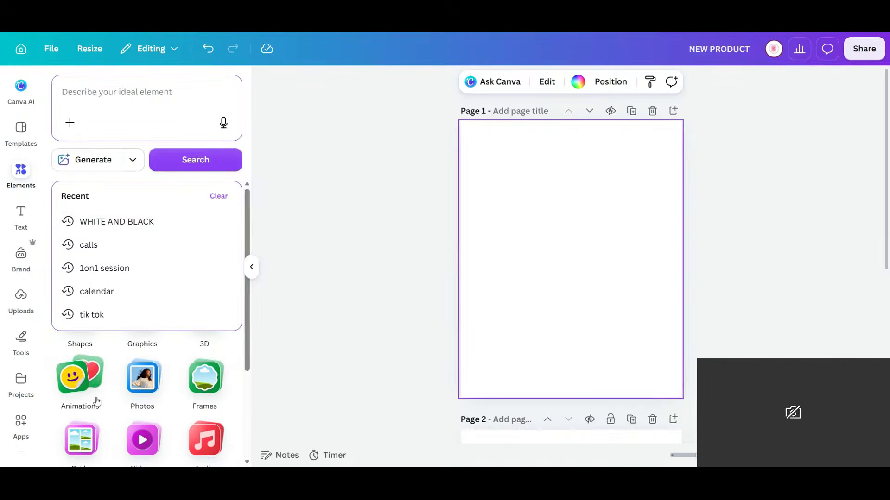
{"action": "scroll", "coordinate": [100, 366], "scroll_direction": "up", "scroll_amount": 1}
{"action": "scroll", "coordinate": [99, 366], "scroll_direction": "up", "scroll_amount": 3}
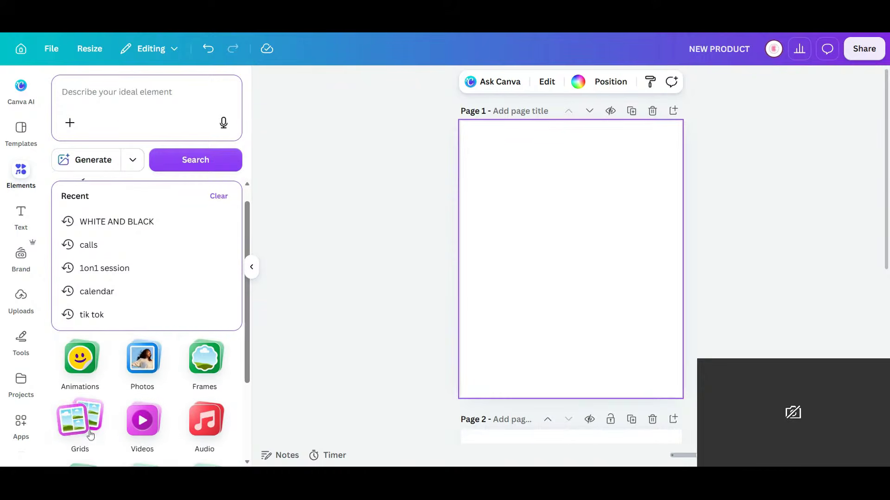
{"action": "left_click", "coordinate": [91, 355]}
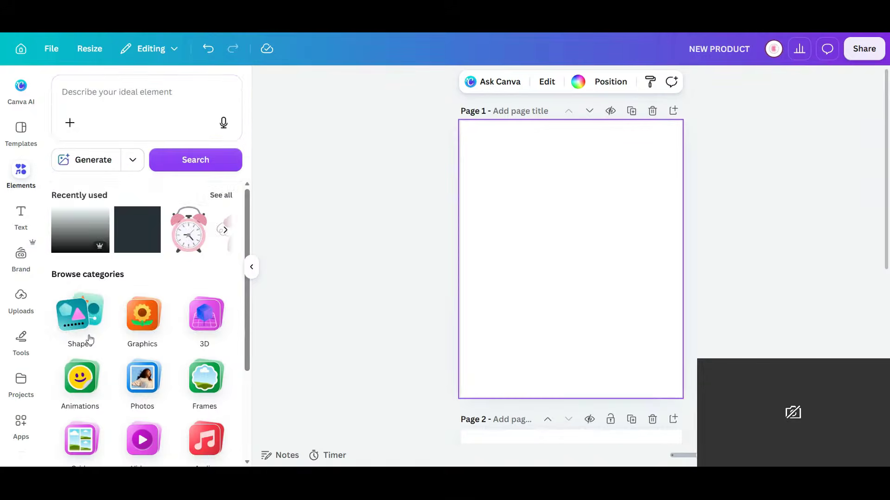
{"action": "left_click", "coordinate": [88, 338]}
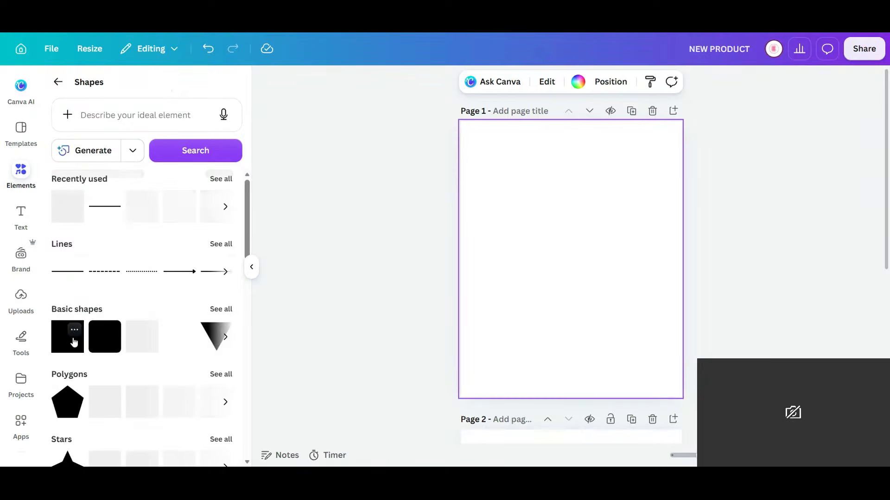
{"action": "left_click", "coordinate": [74, 339]}
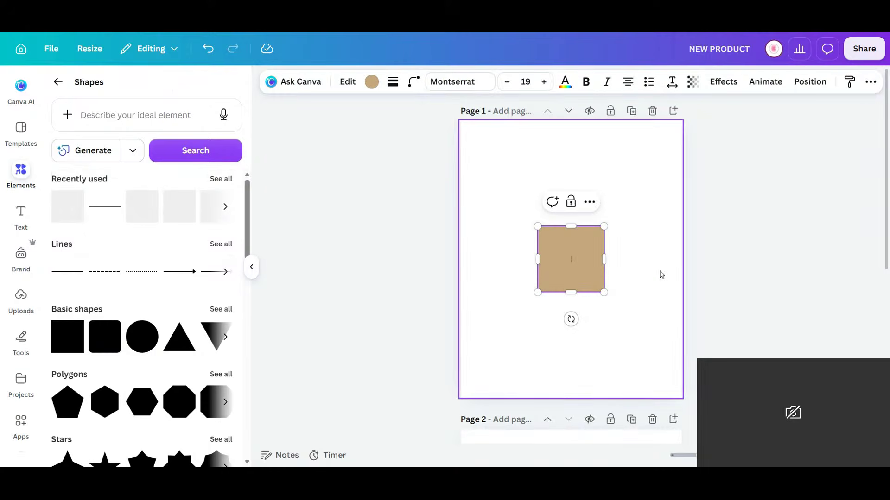
{"action": "left_click", "coordinate": [648, 281]}
Move the square to the upper half of the page and duplicate it so two squares sit side by side
{"action": "left_click", "coordinate": [582, 262]}
{"action": "left_click_drag", "start_coordinate": [580, 262], "coordinate": [589, 206]}
{"action": "left_click", "coordinate": [512, 160]}
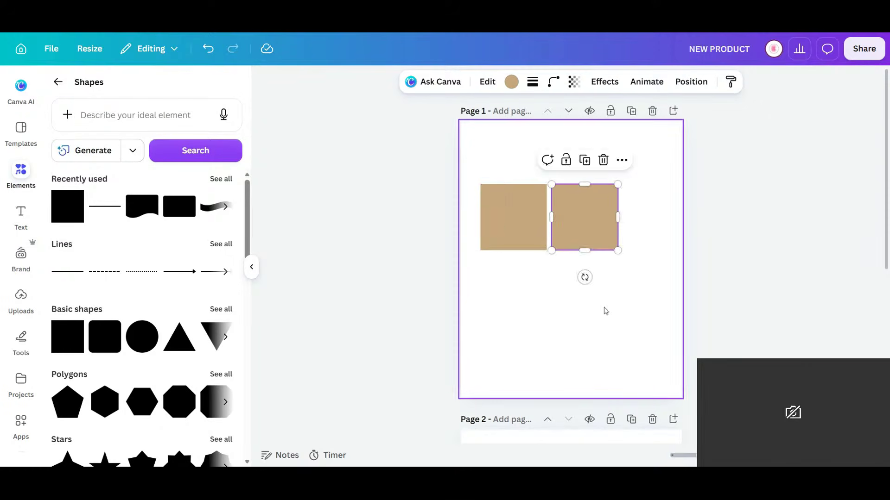
Fill the left square with the custom solid bright pink #FF2FA6
{"action": "left_click", "coordinate": [498, 197]}
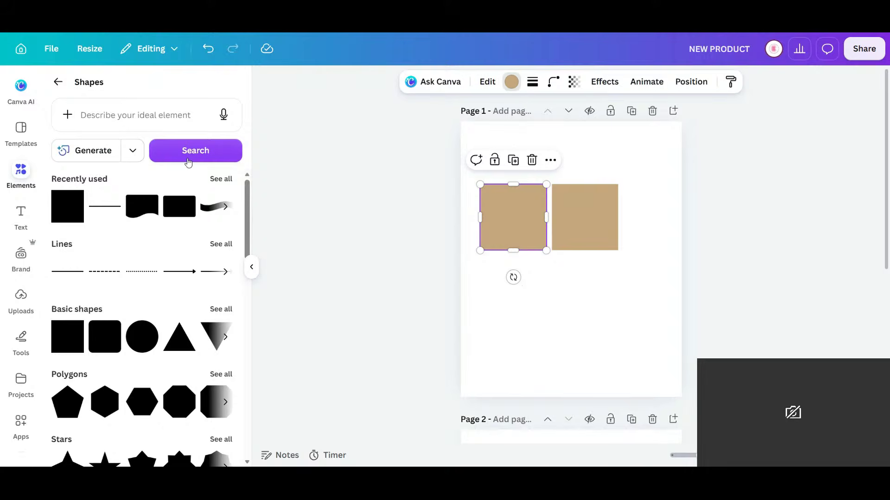
{"action": "left_click", "coordinate": [62, 167]}
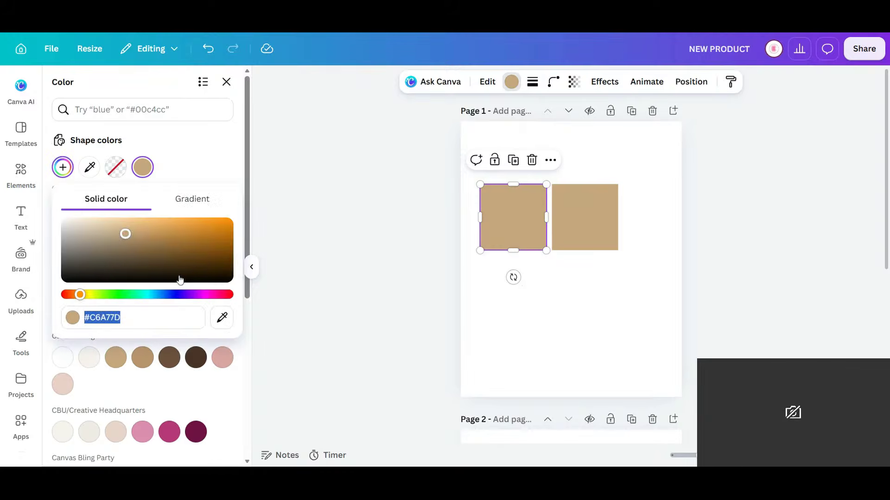
{"action": "left_click", "coordinate": [83, 295]}
{"action": "left_click_drag", "start_coordinate": [85, 296], "coordinate": [215, 296]}
{"action": "left_click_drag", "start_coordinate": [125, 234], "coordinate": [200, 221]}
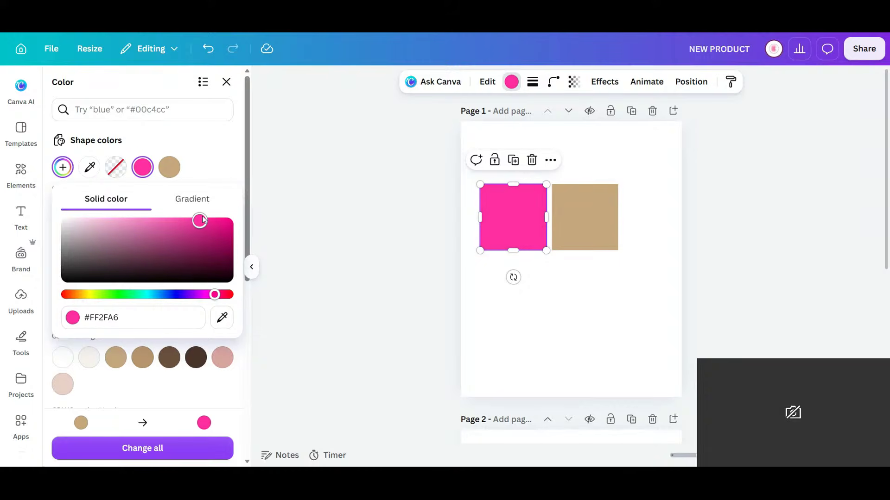
Fill the right square with the custom solid turquoise #23CDD2
{"action": "left_click", "coordinate": [574, 219]}
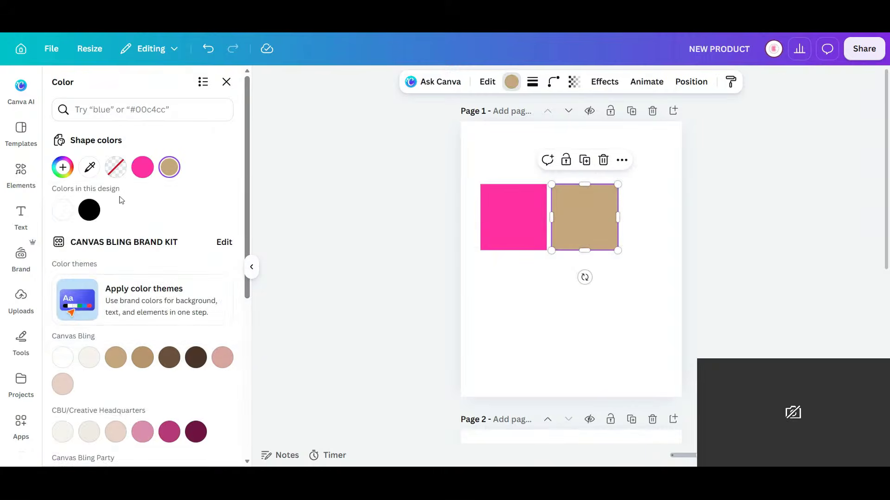
{"action": "left_click", "coordinate": [63, 167]}
{"action": "left_click_drag", "start_coordinate": [116, 295], "coordinate": [149, 297]}
{"action": "left_click_drag", "start_coordinate": [124, 234], "coordinate": [202, 230]}
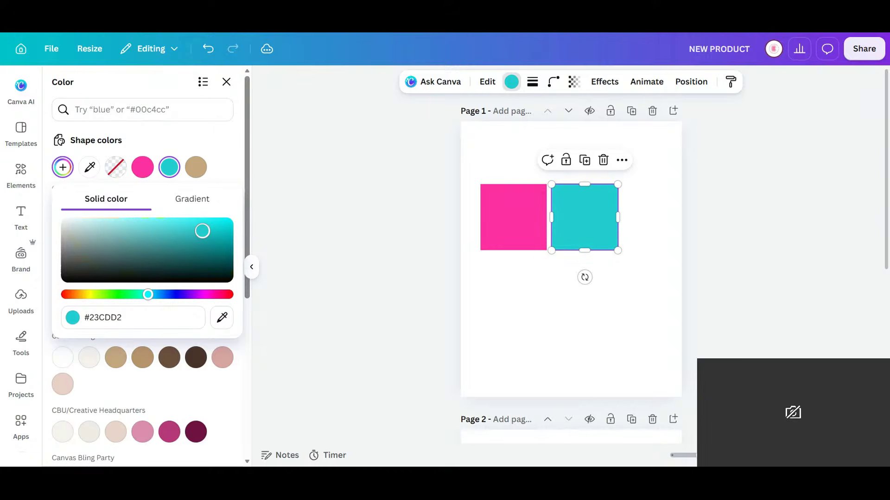
{"action": "left_click", "coordinate": [620, 348]}
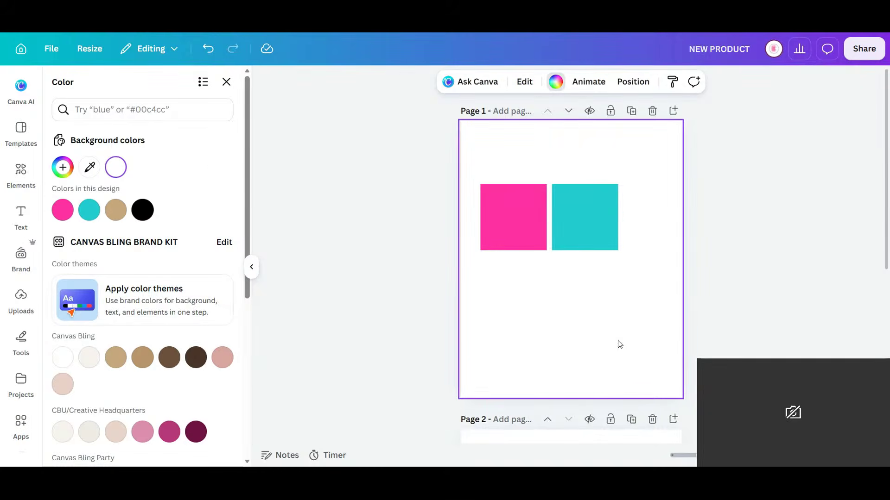
Duplicate the turquoise square and place the copy beside it as the third square in the row
{"action": "left_click", "coordinate": [20, 176]}
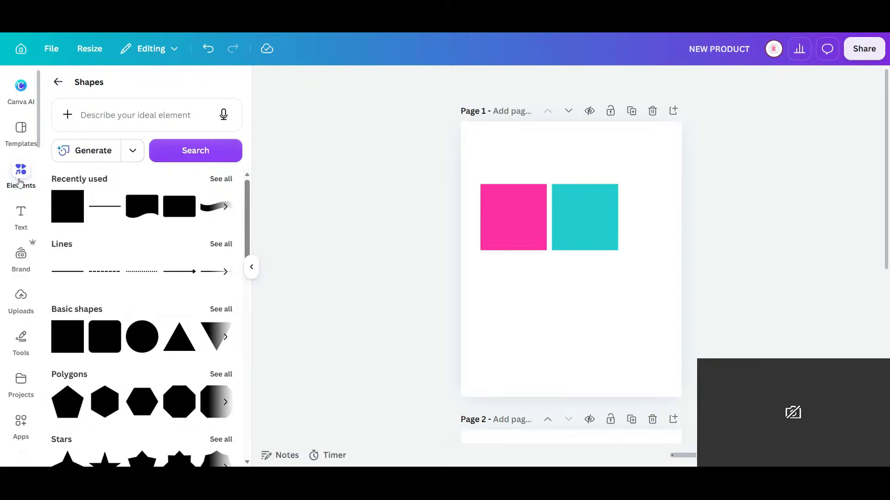
{"action": "left_click", "coordinate": [602, 228]}
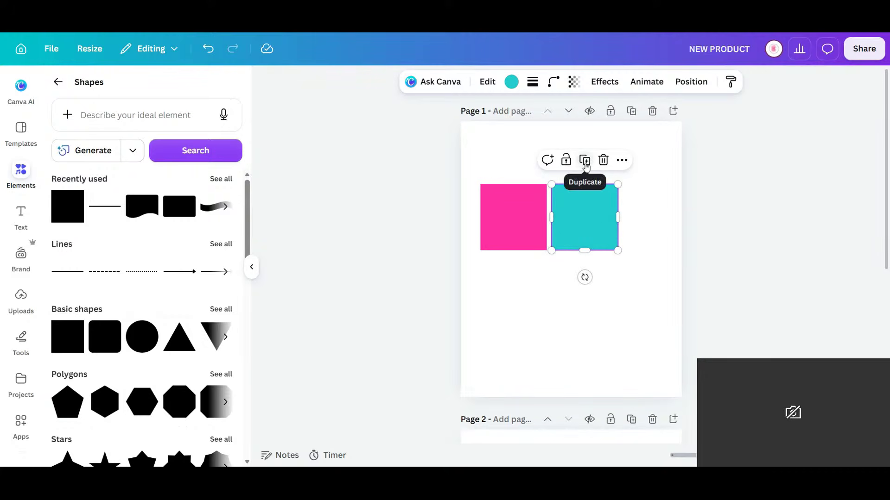
{"action": "left_click", "coordinate": [585, 161]}
{"action": "left_click_drag", "start_coordinate": [597, 217], "coordinate": [670, 211]}
{"action": "left_click_drag", "start_coordinate": [772, 226], "coordinate": [451, 192]}
{"action": "left_click", "coordinate": [621, 222]}
{"action": "left_click_drag", "start_coordinate": [650, 220], "coordinate": [647, 220]}
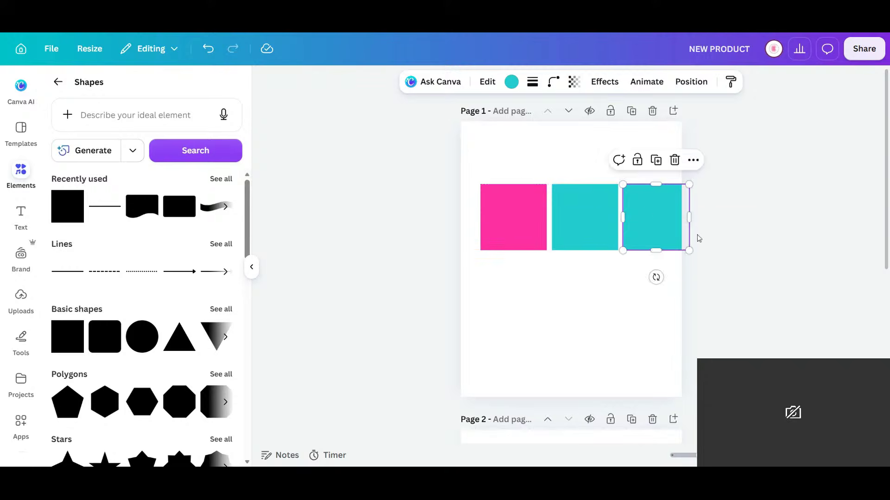
Scale the three squares down together so the whole row fits inside the first page
{"action": "left_click", "coordinate": [712, 234]}
{"action": "left_click_drag", "start_coordinate": [754, 234], "coordinate": [468, 200]}
{"action": "left_click_drag", "start_coordinate": [676, 190], "coordinate": [654, 193]}
Fill the third square with white from the design's colors
{"action": "left_click", "coordinate": [618, 241]}
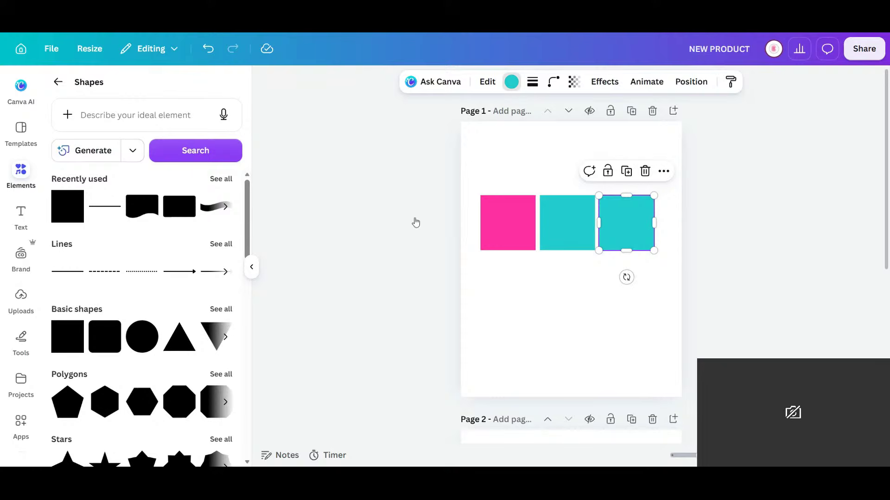
{"action": "scroll", "coordinate": [236, 292], "scroll_direction": "down", "scroll_amount": 3}
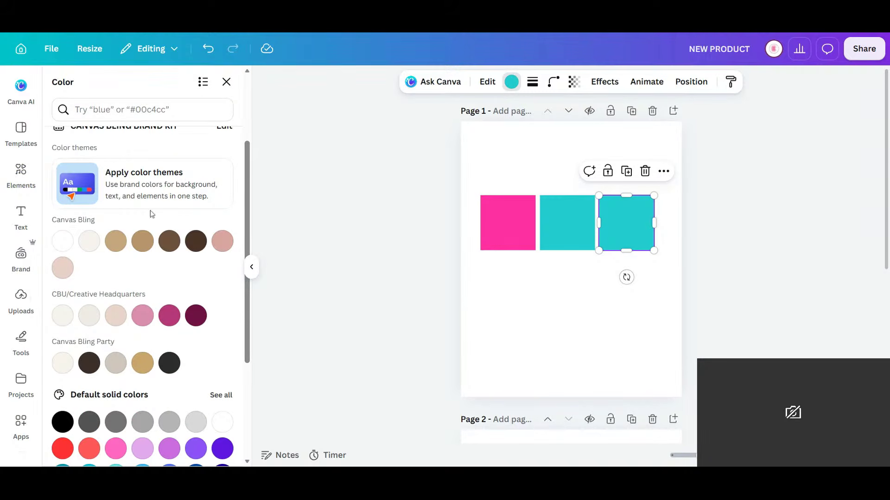
{"action": "scroll", "coordinate": [166, 230], "scroll_direction": "up", "scroll_amount": 3}
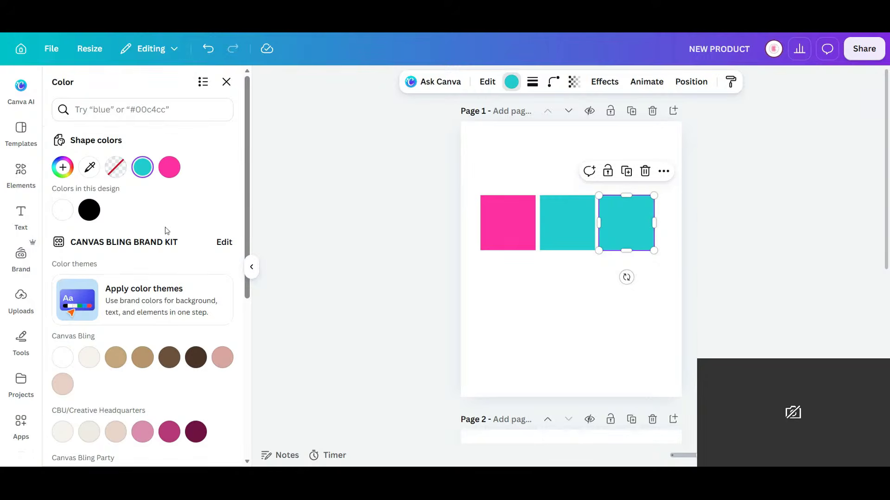
{"action": "left_click", "coordinate": [601, 320]}
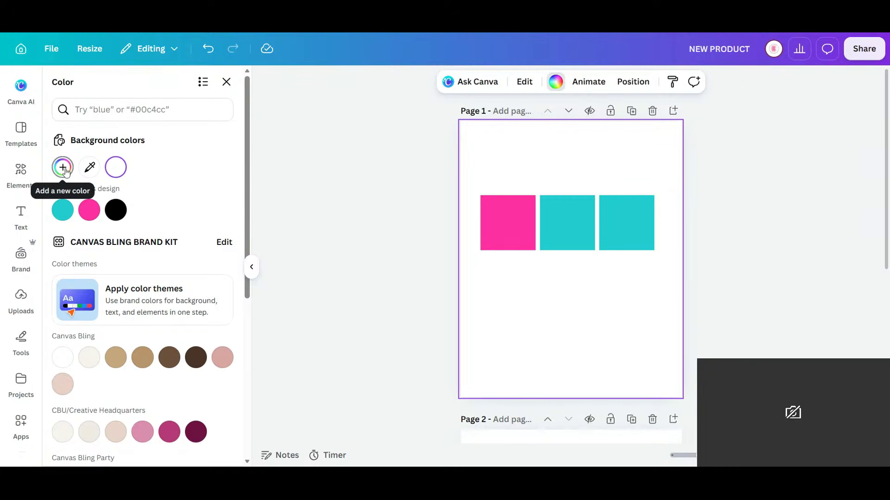
{"action": "left_click", "coordinate": [647, 226]}
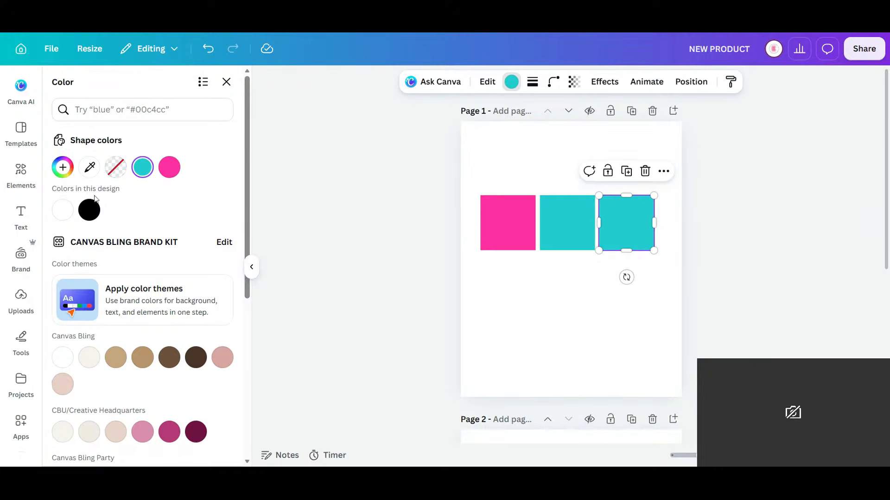
{"action": "left_click", "coordinate": [63, 210]}
Set the first page's background to black from the design's colors
{"action": "left_click", "coordinate": [589, 345]}
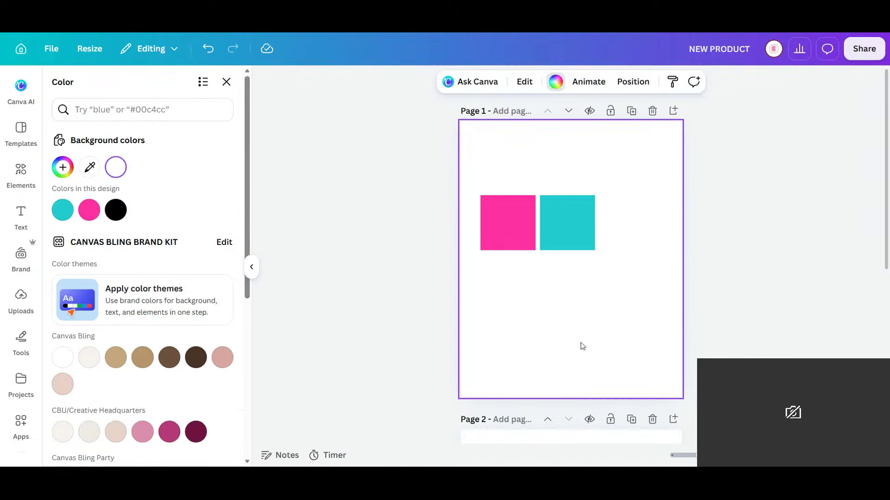
{"action": "left_click", "coordinate": [555, 83]}
{"action": "left_click", "coordinate": [538, 290]}
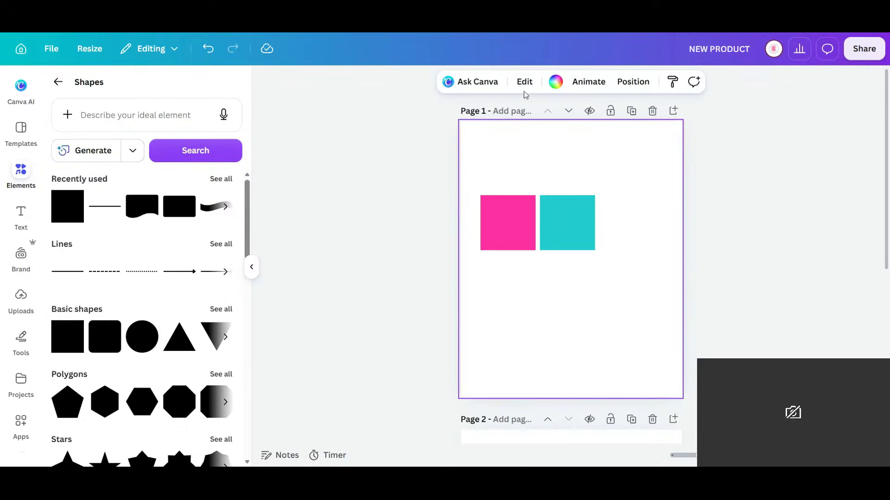
{"action": "left_click", "coordinate": [556, 82]}
{"action": "left_click", "coordinate": [115, 210]}
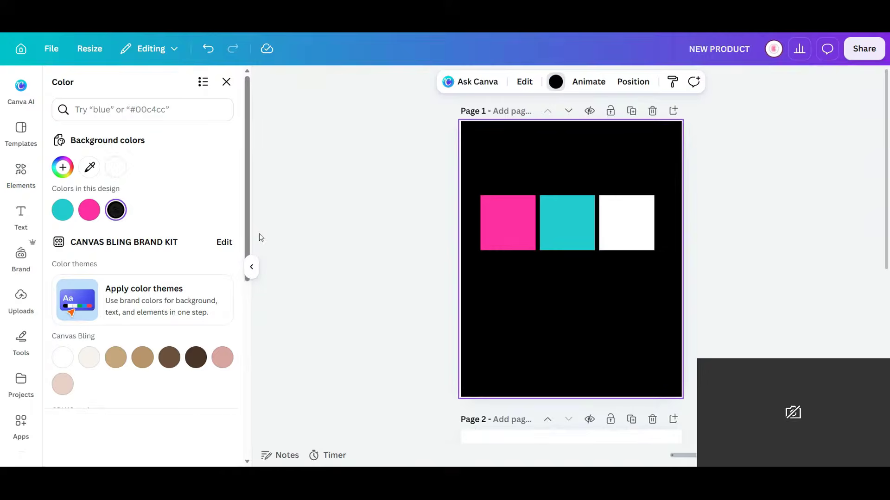
Select all three squares together and shift the row slightly right to center it on the page
{"action": "left_click", "coordinate": [689, 254]}
{"action": "left_click_drag", "start_coordinate": [721, 234], "coordinate": [478, 209]}
{"action": "left_click_drag", "start_coordinate": [517, 235], "coordinate": [521, 236]}
{"action": "left_click", "coordinate": [533, 296]}
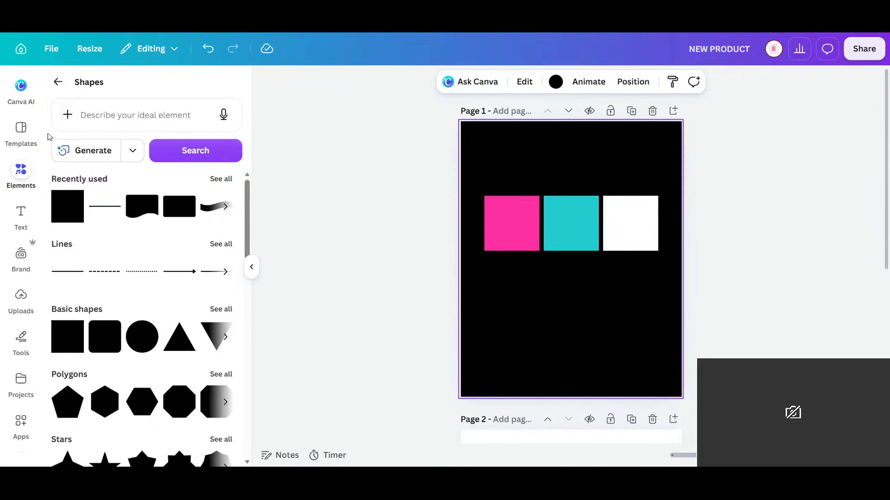
Search the elements for GOLD and show all the photo results
{"action": "left_click", "coordinate": [21, 173]}
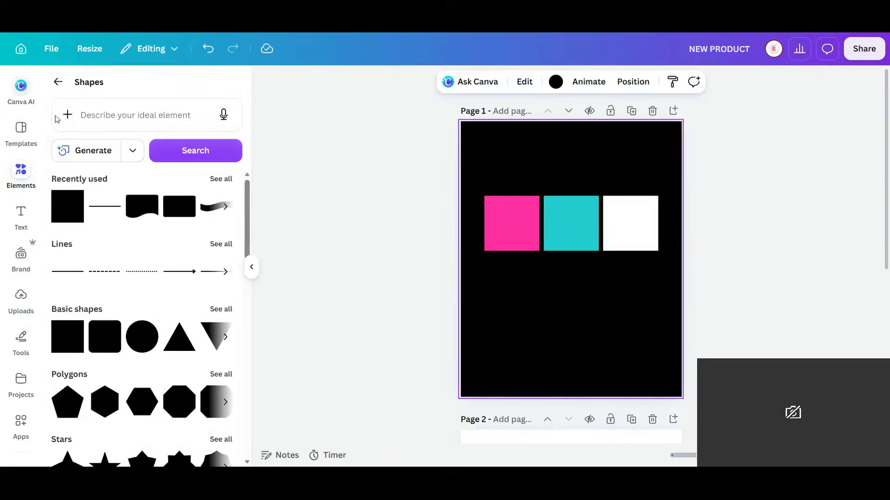
{"action": "left_click", "coordinate": [21, 172]}
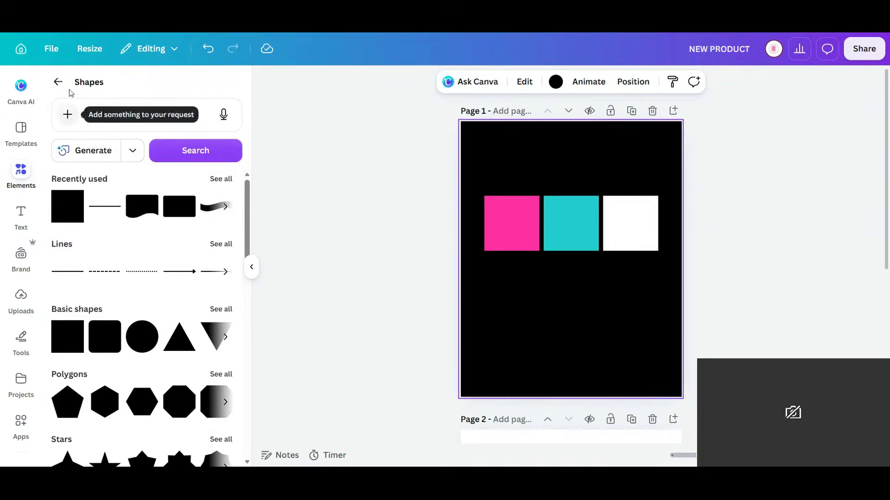
{"action": "left_click", "coordinate": [58, 83]}
{"action": "left_click", "coordinate": [126, 97]}
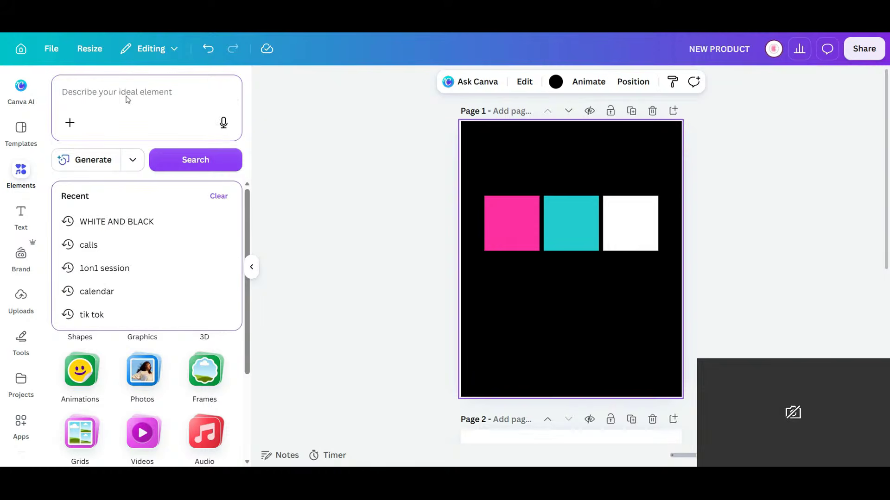
{"action": "type", "text": "GOLD"}
{"action": "key", "text": "Return"}
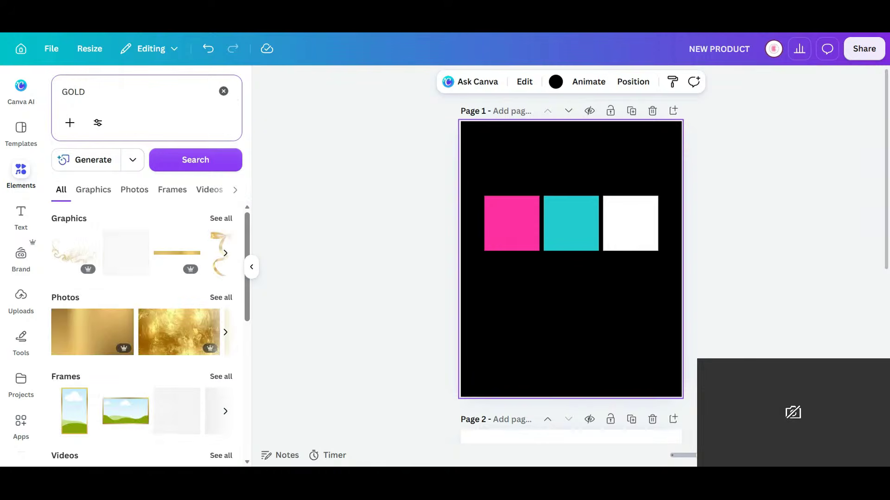
{"action": "left_click", "coordinate": [220, 298]}
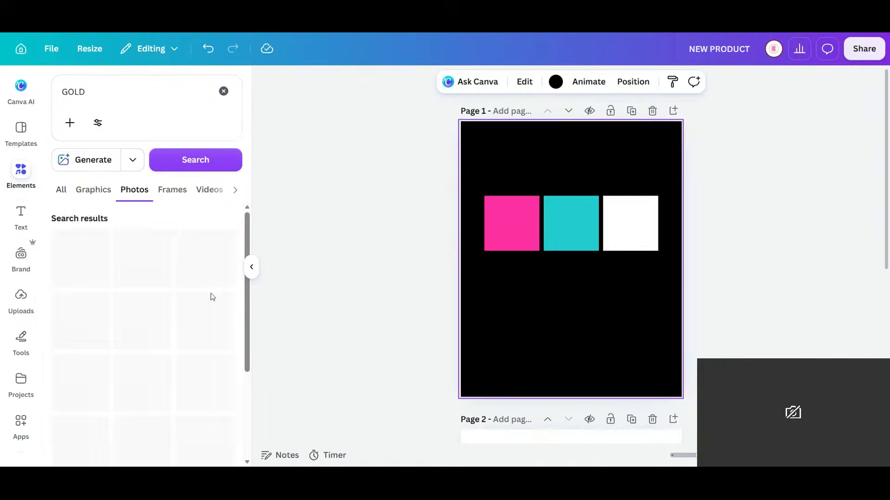
Add the smooth gold gradient photo to the first page and place it directly beneath the row of squares
{"action": "scroll", "coordinate": [192, 312], "scroll_direction": "down", "scroll_amount": 3}
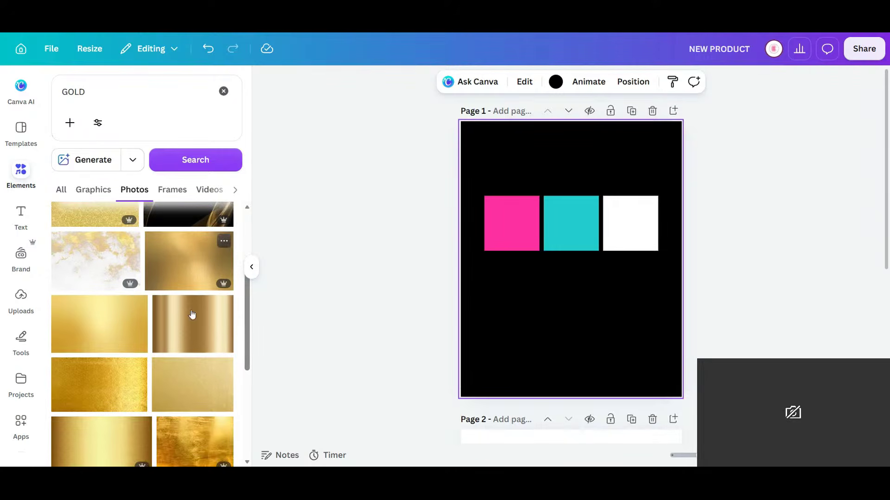
{"action": "scroll", "coordinate": [116, 376], "scroll_direction": "down", "scroll_amount": 1}
{"action": "scroll", "coordinate": [111, 391], "scroll_direction": "down", "scroll_amount": 5}
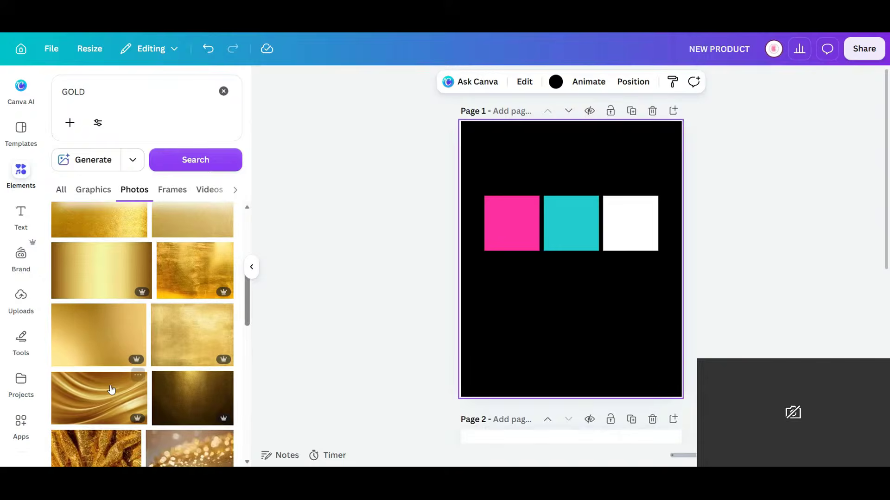
{"action": "scroll", "coordinate": [114, 380], "scroll_direction": "down", "scroll_amount": 5}
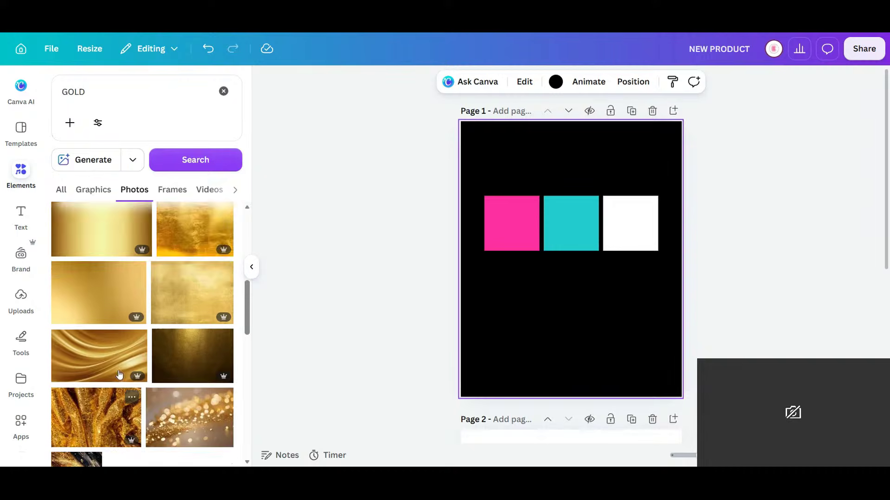
{"action": "scroll", "coordinate": [118, 366], "scroll_direction": "up", "scroll_amount": 1}
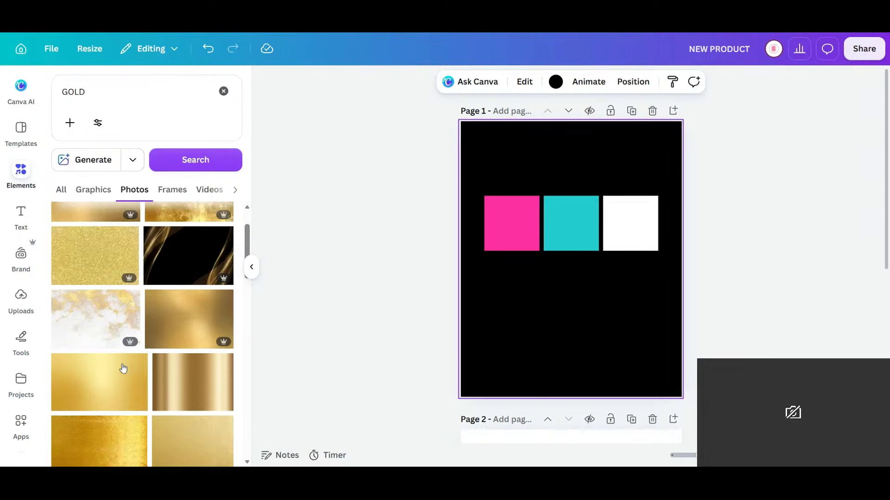
{"action": "scroll", "coordinate": [122, 368], "scroll_direction": "up", "scroll_amount": 1}
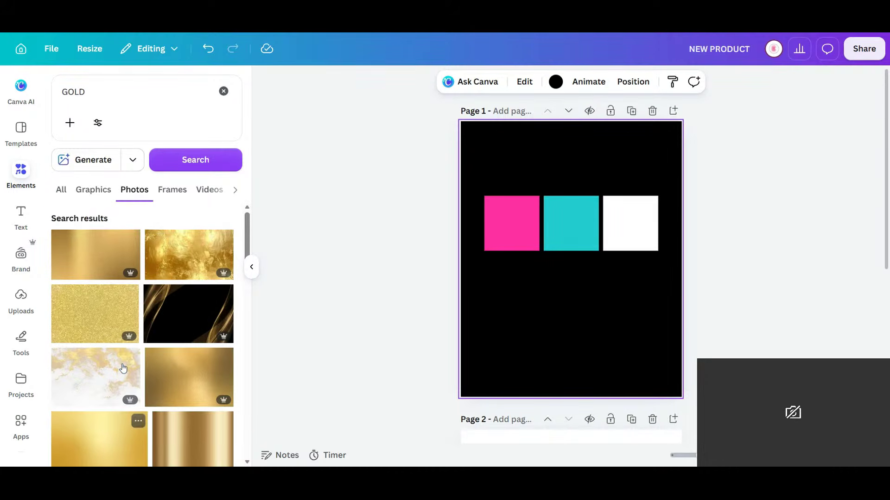
{"action": "left_click_drag", "start_coordinate": [603, 272], "coordinate": [613, 306]}
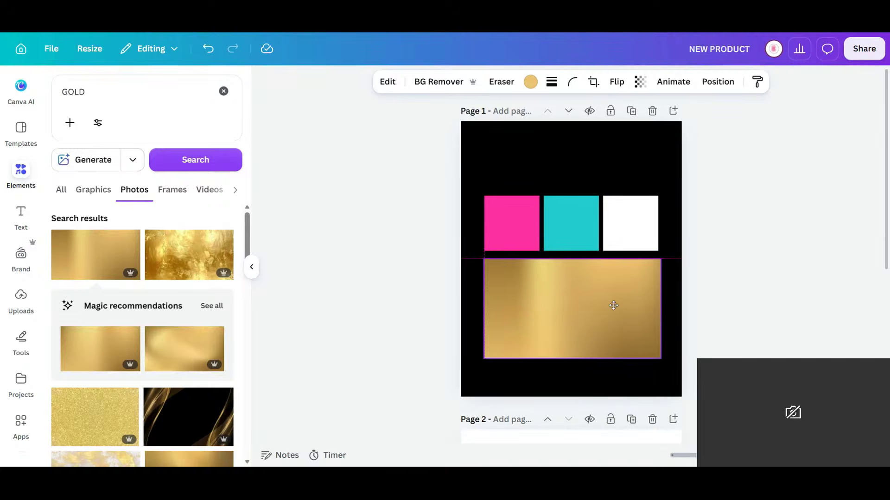
{"action": "left_click", "coordinate": [683, 341]}
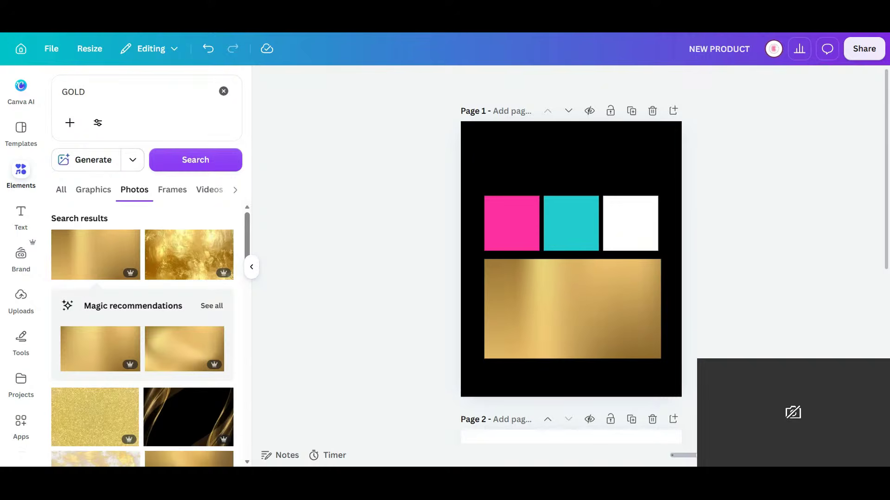
Select the NEW PRODUCT page and search the photos for HOT PINK AND TEAL GRADIENT
{"action": "scroll", "coordinate": [702, 287], "scroll_direction": "down", "scroll_amount": 5}
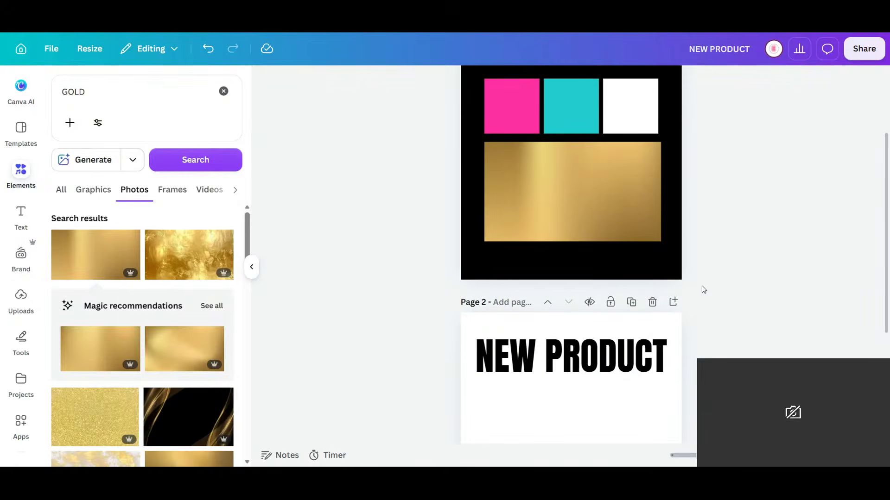
{"action": "scroll", "coordinate": [627, 349], "scroll_direction": "down", "scroll_amount": 2}
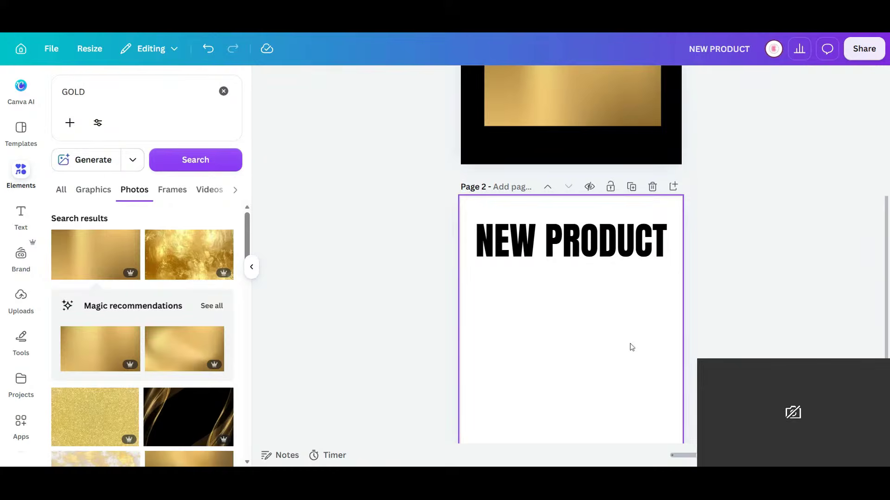
{"action": "left_click", "coordinate": [469, 312]}
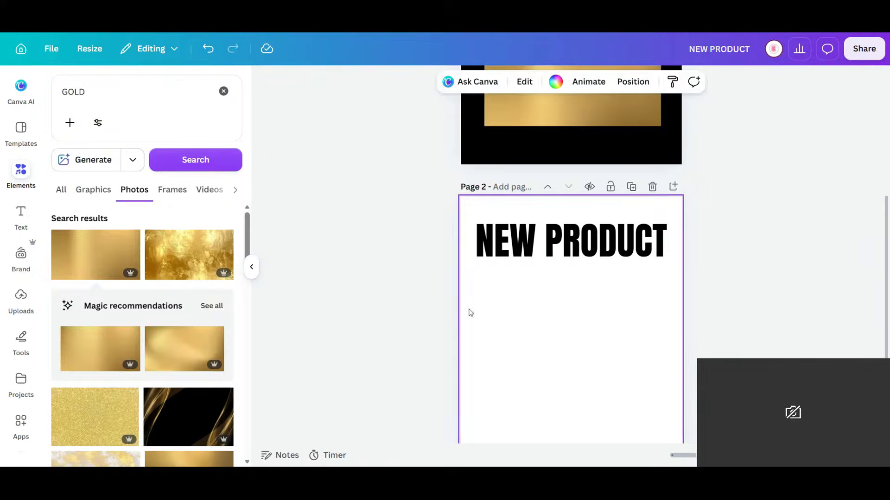
{"action": "left_click", "coordinate": [18, 176]}
{"action": "left_click", "coordinate": [15, 180]}
{"action": "scroll", "coordinate": [624, 372], "scroll_direction": "up", "scroll_amount": 4}
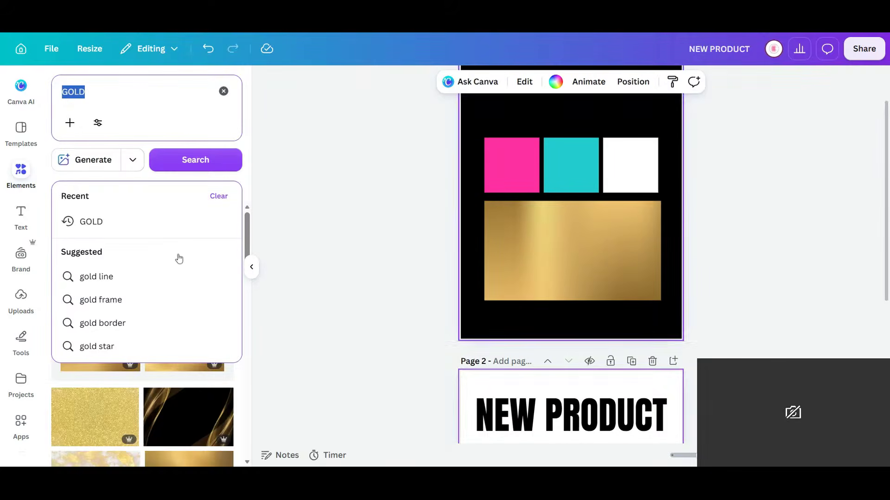
{"action": "type", "text": "HOT"}
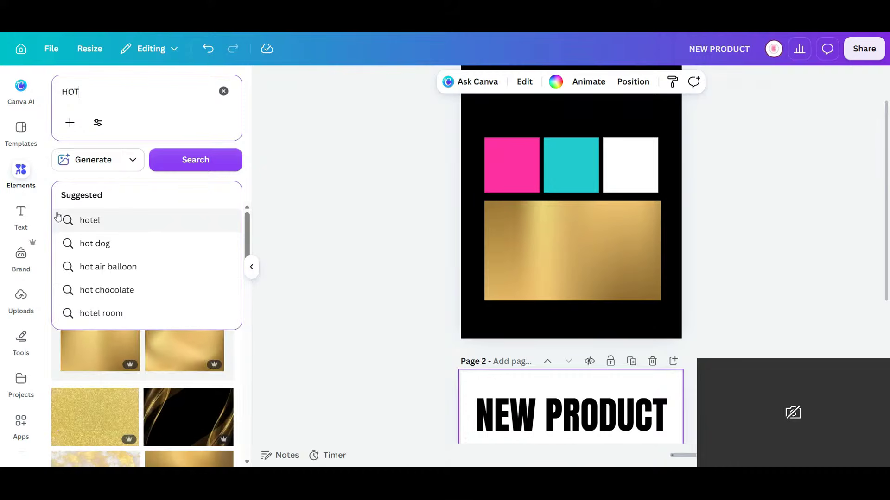
{"action": "type", "text": " C"}
{"action": "key", "text": "BackSpace"}
{"action": "type", "text": "P"}
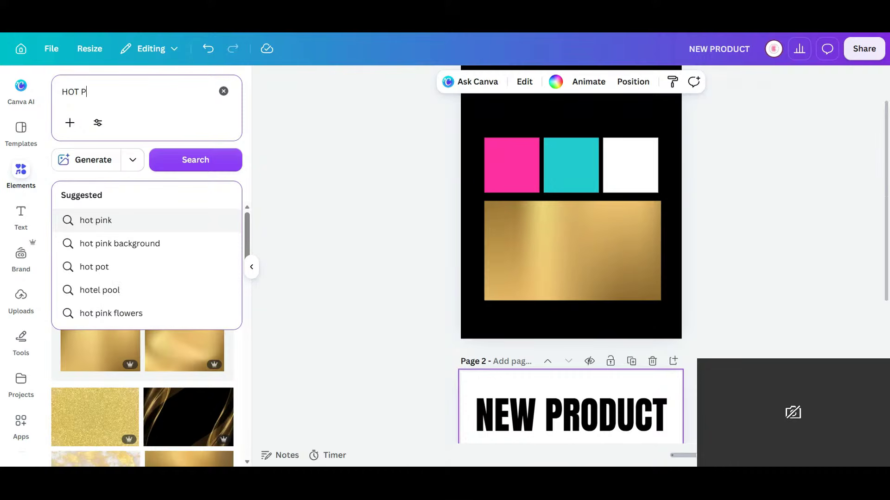
{"action": "type", "text": "INK AND TEAL GRADI"}
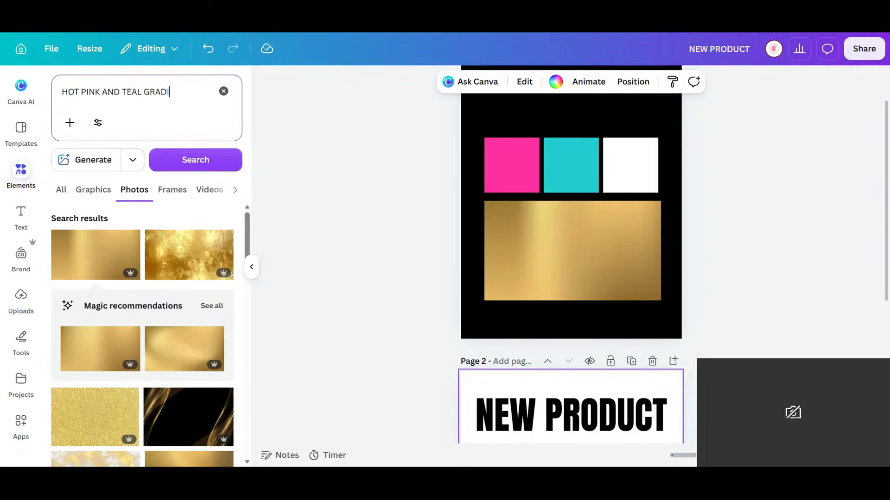
{"action": "type", "text": "ENT"}
{"action": "key", "text": "Return"}
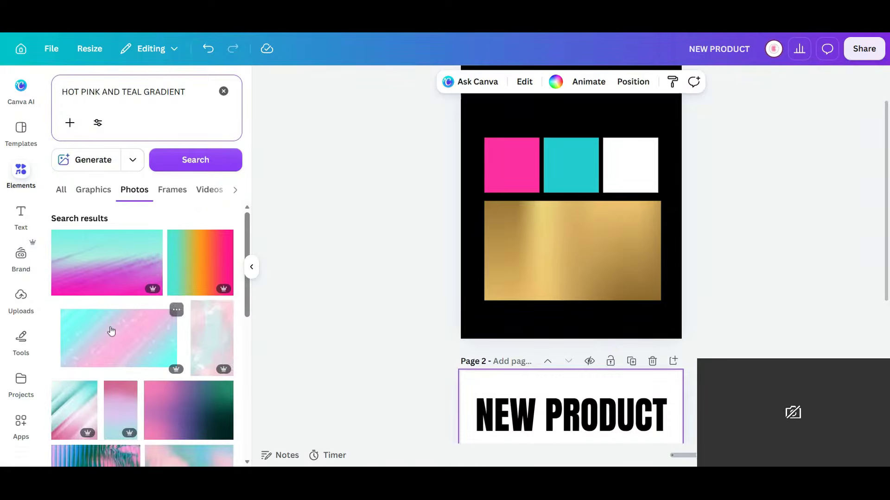
Look through the HOT PINK AND TEAL GRADIENT photo results for a suitable pink and teal background
{"action": "scroll", "coordinate": [130, 274], "scroll_direction": "down", "scroll_amount": 4}
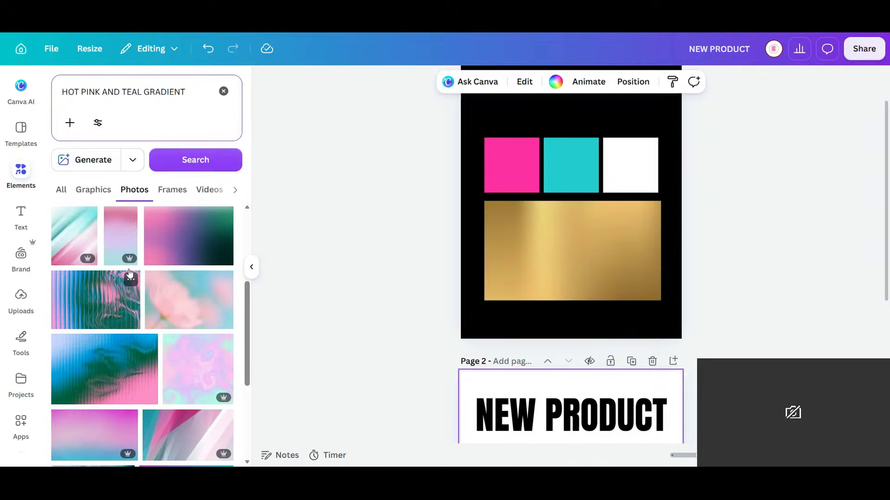
{"action": "scroll", "coordinate": [129, 273], "scroll_direction": "down", "scroll_amount": 3}
{"action": "scroll", "coordinate": [130, 274], "scroll_direction": "down", "scroll_amount": 3}
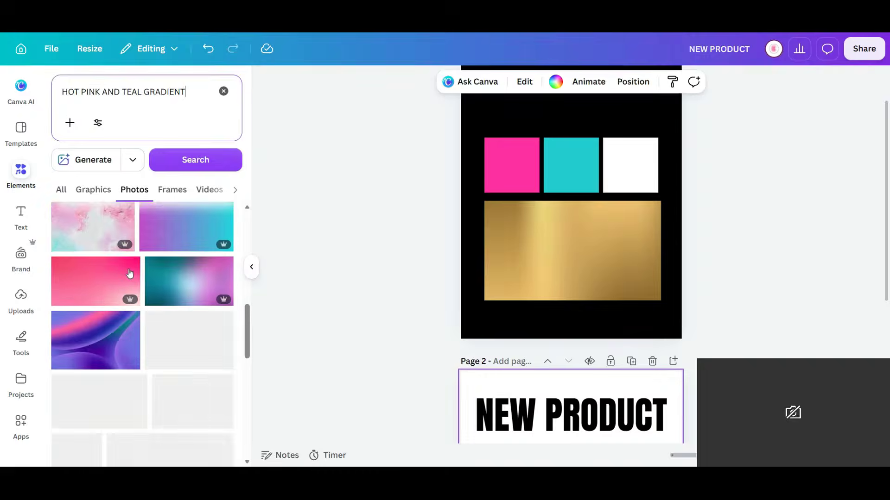
{"action": "scroll", "coordinate": [130, 274], "scroll_direction": "down", "scroll_amount": 7}
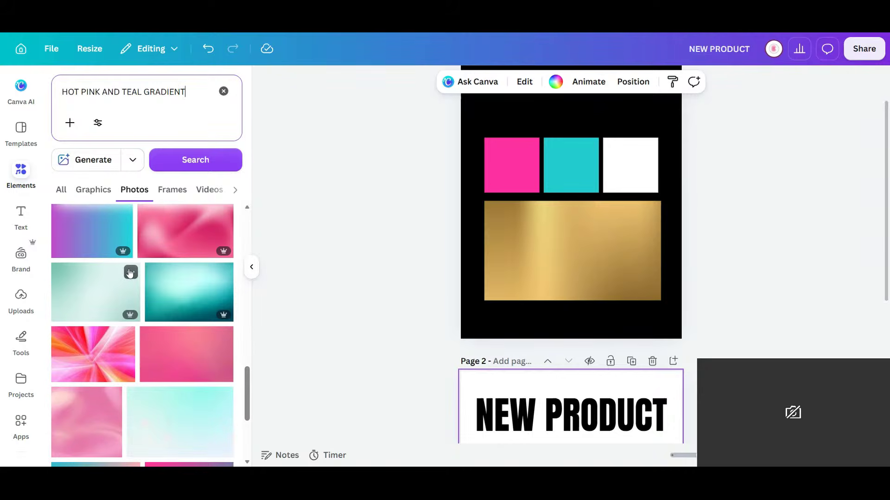
{"action": "scroll", "coordinate": [130, 274], "scroll_direction": "up", "scroll_amount": 2}
{"action": "scroll", "coordinate": [130, 274], "scroll_direction": "down", "scroll_amount": 2}
{"action": "scroll", "coordinate": [130, 273], "scroll_direction": "up", "scroll_amount": 1}
{"action": "scroll", "coordinate": [110, 308], "scroll_direction": "down", "scroll_amount": 1}
{"action": "scroll", "coordinate": [111, 308], "scroll_direction": "down", "scroll_amount": 5}
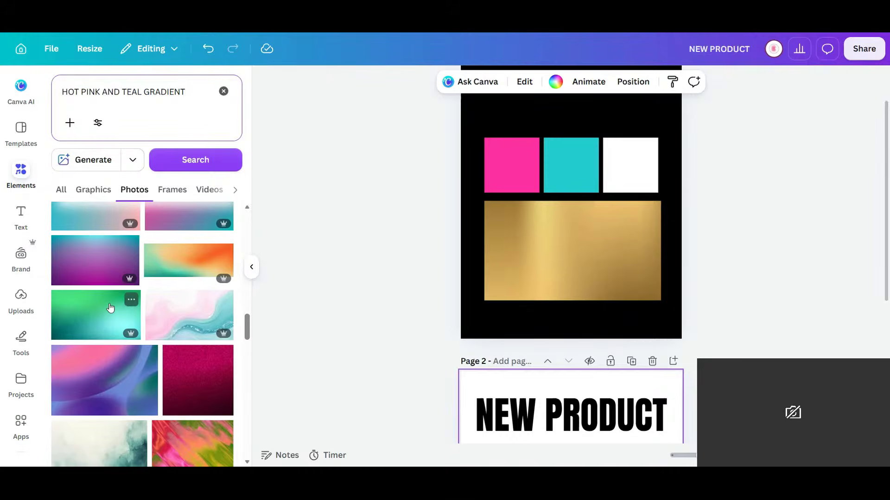
{"action": "scroll", "coordinate": [110, 308], "scroll_direction": "down", "scroll_amount": 6}
{"action": "scroll", "coordinate": [110, 307], "scroll_direction": "down", "scroll_amount": 3}
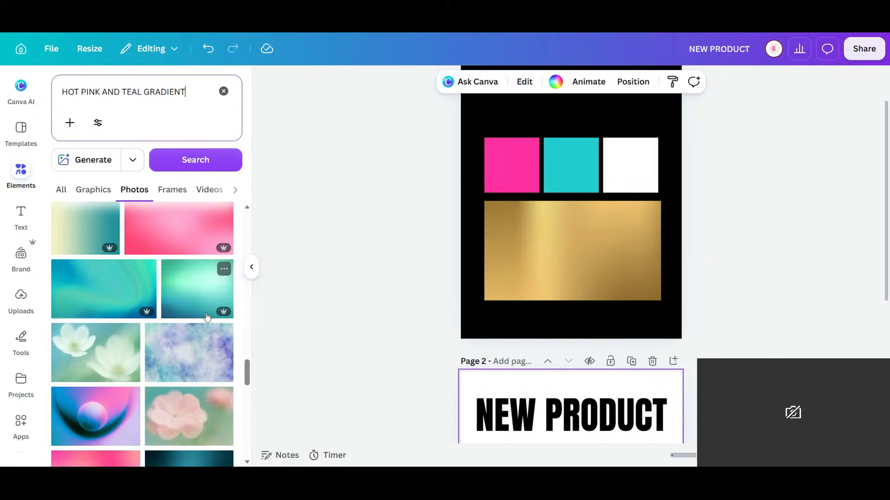
{"action": "scroll", "coordinate": [163, 379], "scroll_direction": "down", "scroll_amount": 5}
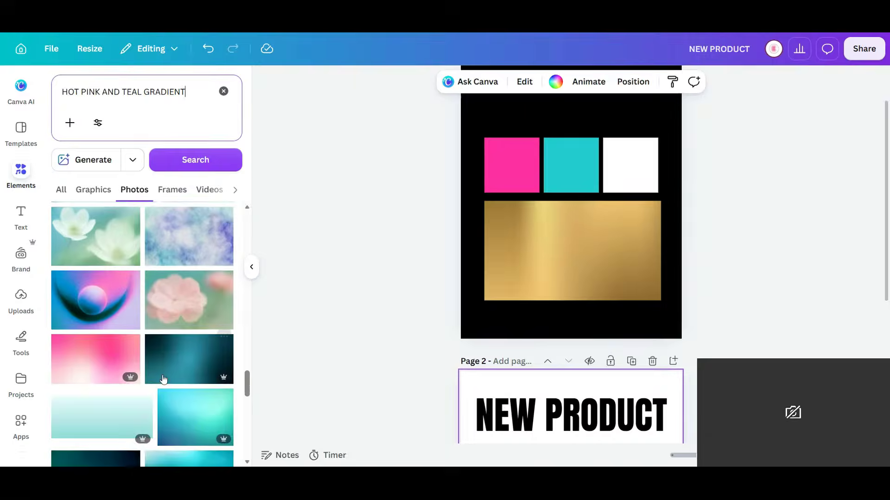
{"action": "scroll", "coordinate": [163, 379], "scroll_direction": "down", "scroll_amount": 1}
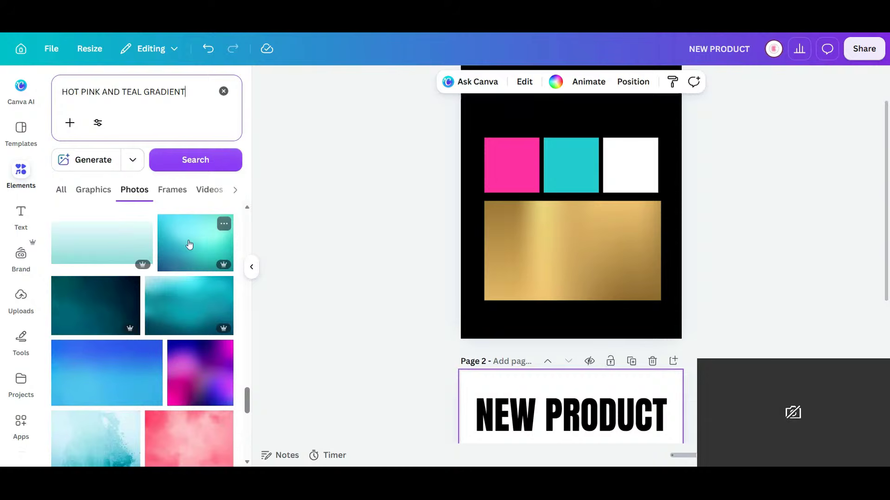
{"action": "scroll", "coordinate": [150, 374], "scroll_direction": "down", "scroll_amount": 8}
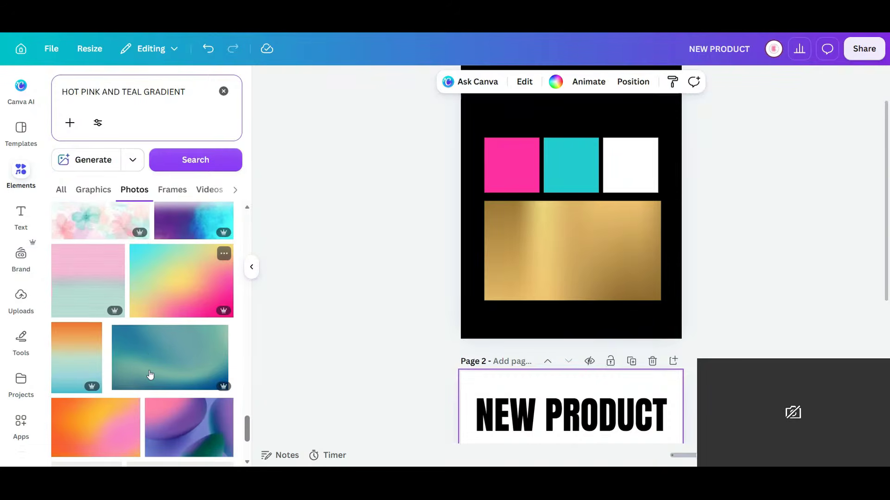
{"action": "scroll", "coordinate": [149, 373], "scroll_direction": "down", "scroll_amount": 1}
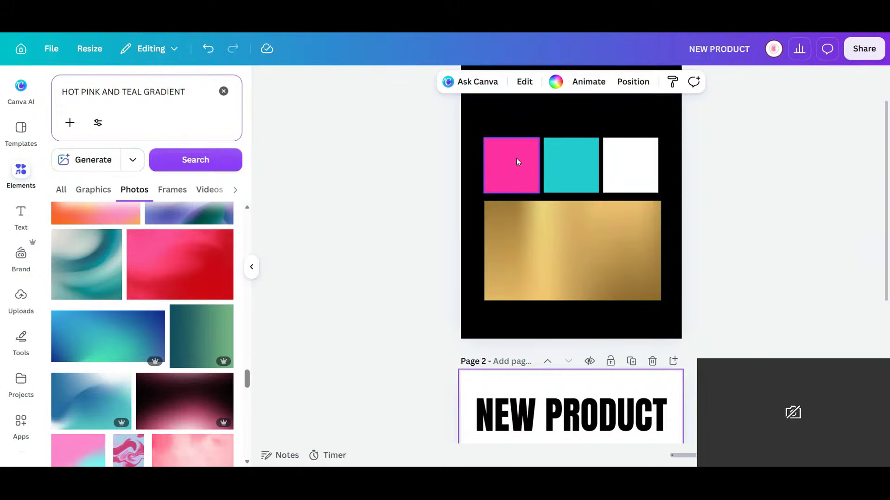
Duplicate the pink square and place the copy beneath the heading on the NEW PRODUCT page
{"action": "left_click", "coordinate": [511, 168]}
{"action": "left_click", "coordinate": [512, 113]}
{"action": "left_click_drag", "start_coordinate": [504, 174], "coordinate": [572, 377]}
Give the copied square a gradient fill of its pink and the turquoise sampled from the palette's middle square
{"action": "left_click", "coordinate": [511, 83]}
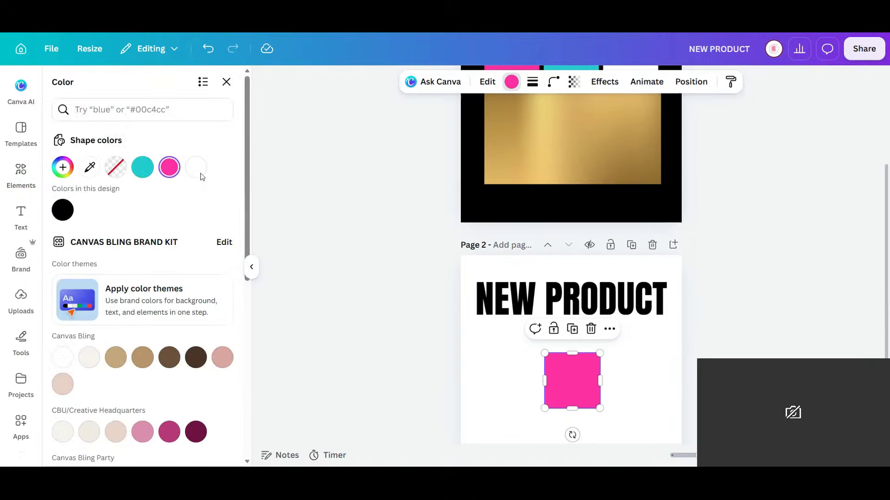
{"action": "scroll", "coordinate": [572, 164], "scroll_direction": "up", "scroll_amount": 4}
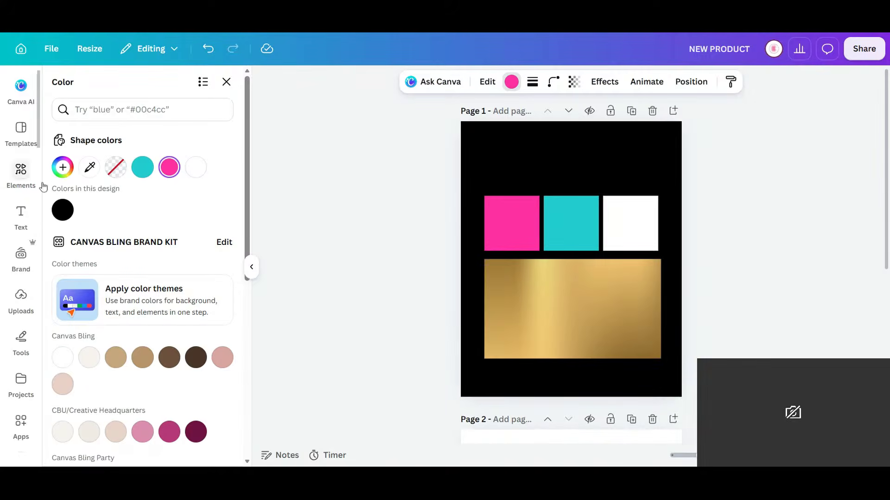
{"action": "left_click", "coordinate": [64, 167]}
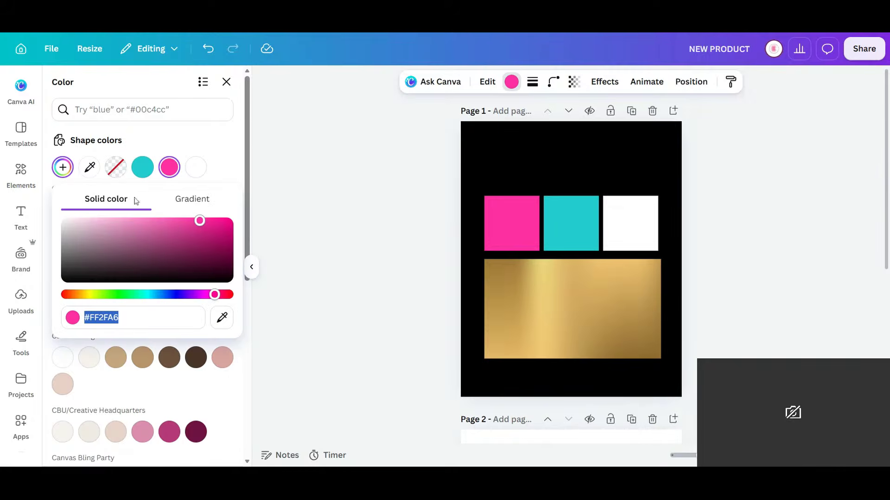
{"action": "left_click", "coordinate": [190, 200]}
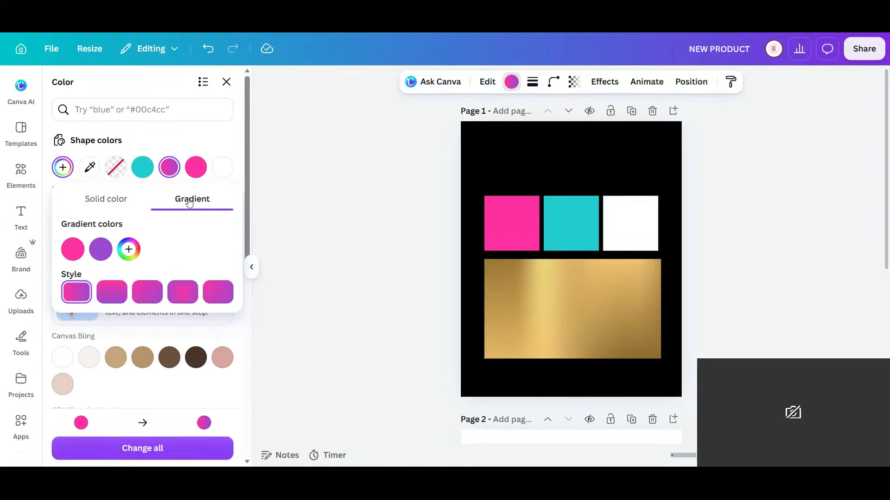
{"action": "left_click", "coordinate": [101, 258]}
{"action": "left_click", "coordinate": [258, 403]}
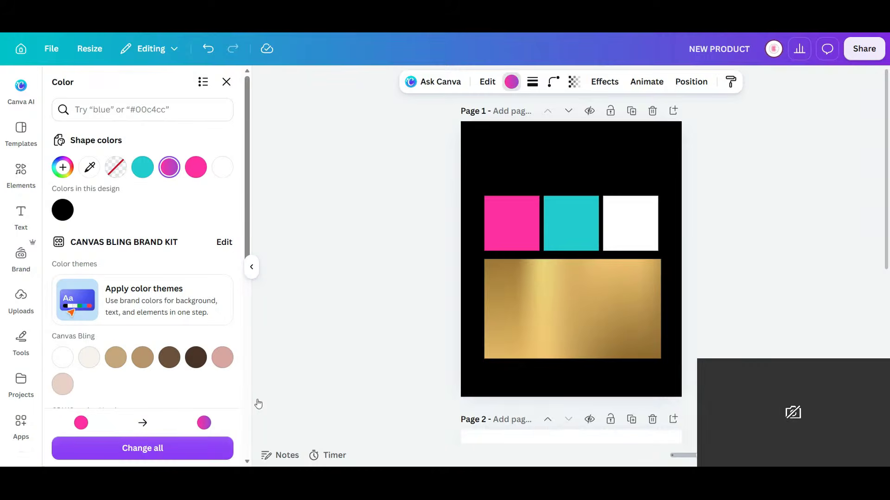
{"action": "left_click", "coordinate": [564, 227]}
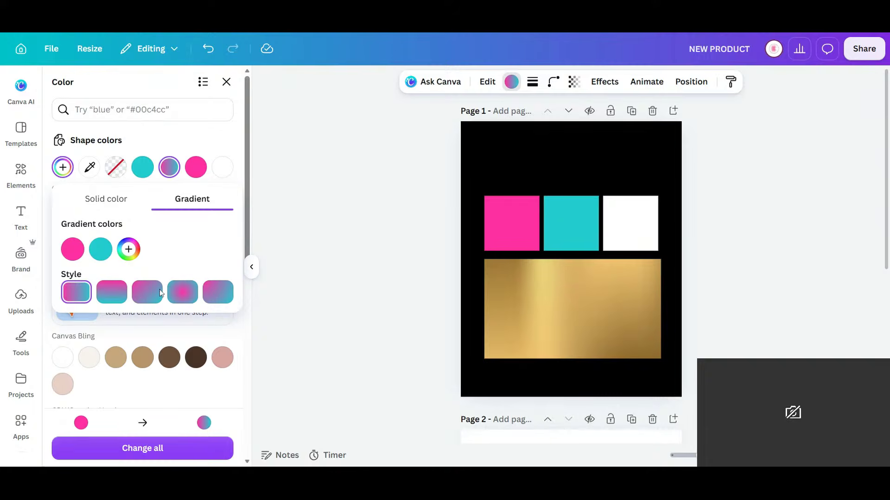
Add white sampled from the palette's white square to the gradient and place it between the pink and turquoise
{"action": "left_click", "coordinate": [128, 250]}
{"action": "left_click", "coordinate": [281, 391]}
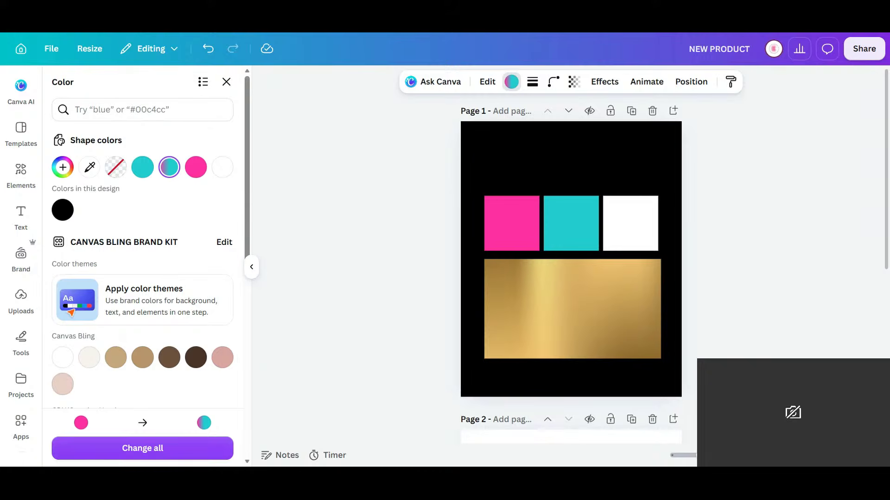
{"action": "left_click", "coordinate": [630, 231]}
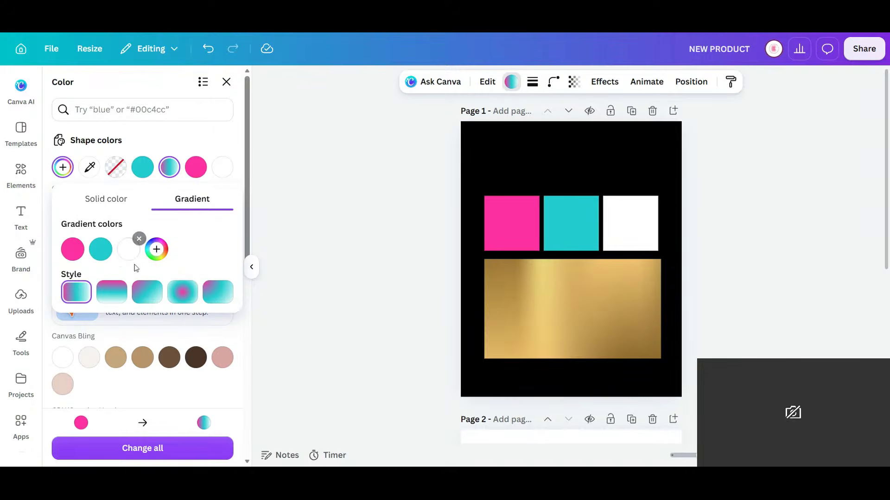
{"action": "left_click_drag", "start_coordinate": [137, 262], "coordinate": [91, 250]}
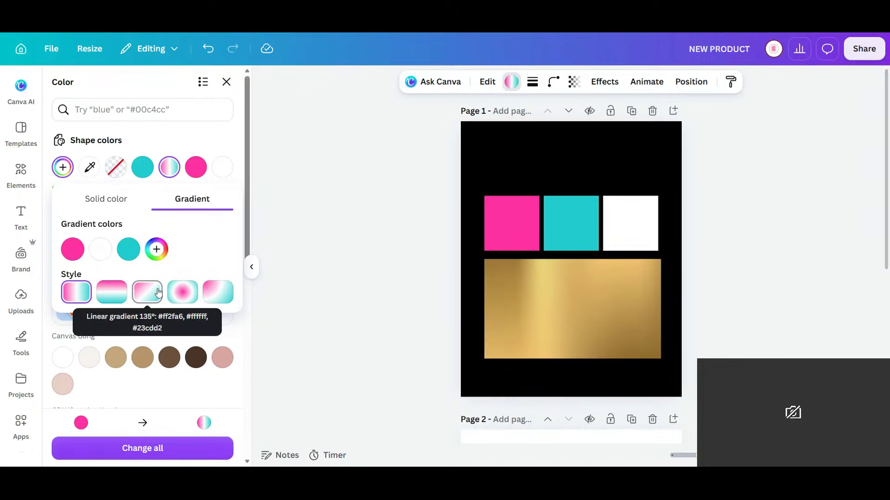
Try a fourth gradient color after the turquoise, sampled from the palette's pink square
{"action": "left_click", "coordinate": [156, 250]}
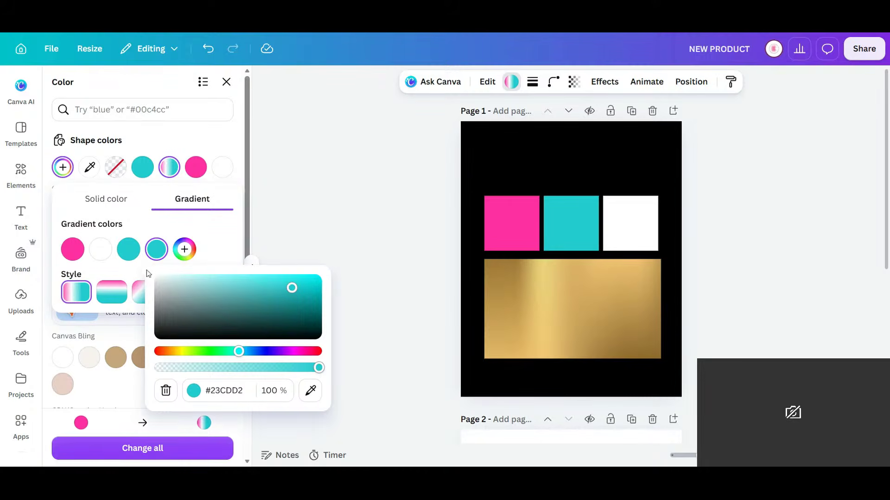
{"action": "left_click", "coordinate": [311, 391]}
{"action": "left_click", "coordinate": [511, 223]}
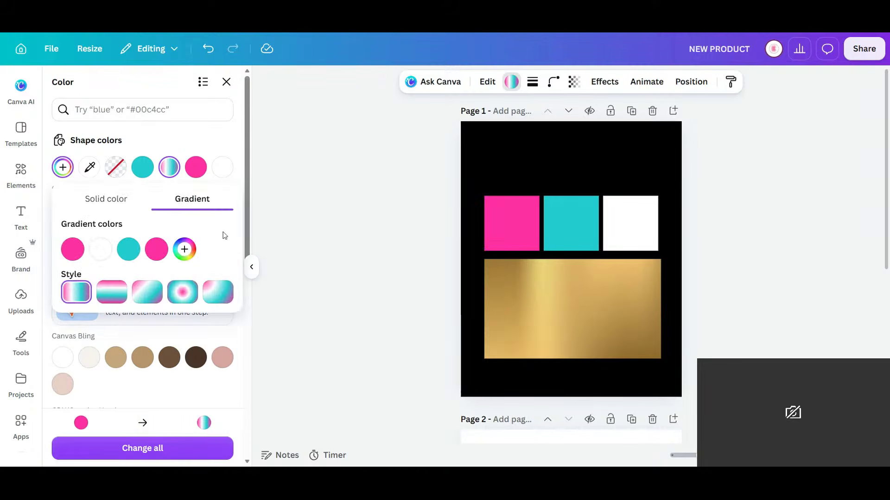
Try diagonal and corner gradient styles on the square and add white as a fifth gradient color
{"action": "left_click", "coordinate": [148, 297]}
{"action": "scroll", "coordinate": [642, 355], "scroll_direction": "down", "scroll_amount": 5}
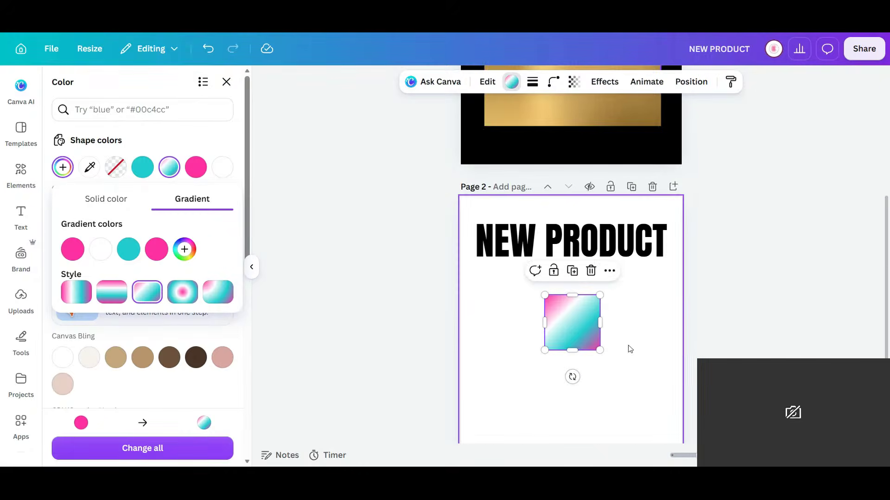
{"action": "left_click", "coordinate": [185, 250]}
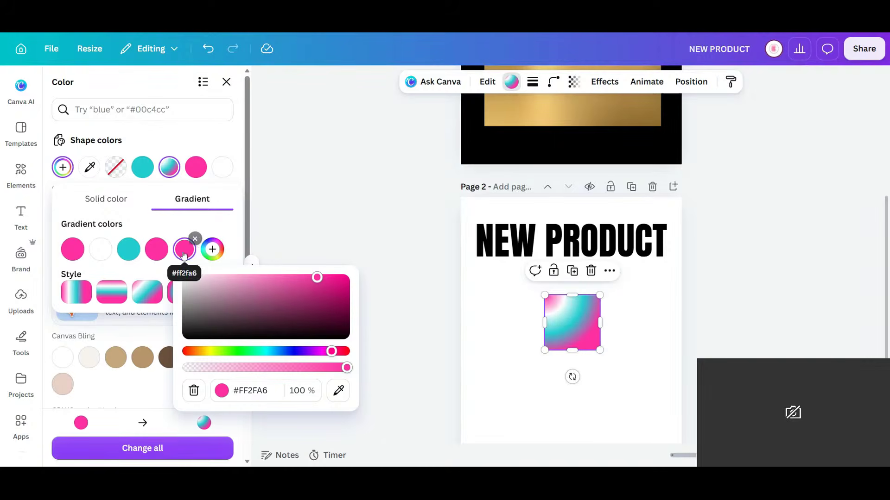
{"action": "left_click", "coordinate": [337, 399]}
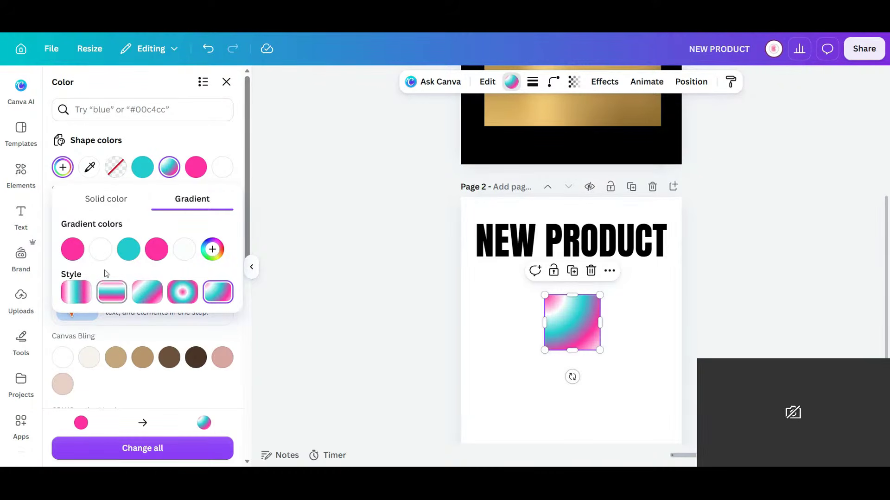
Compare the gradient styles, return to the side-to-side linear one, and delete the extra white and pink gradient colors
{"action": "left_click", "coordinate": [184, 296]}
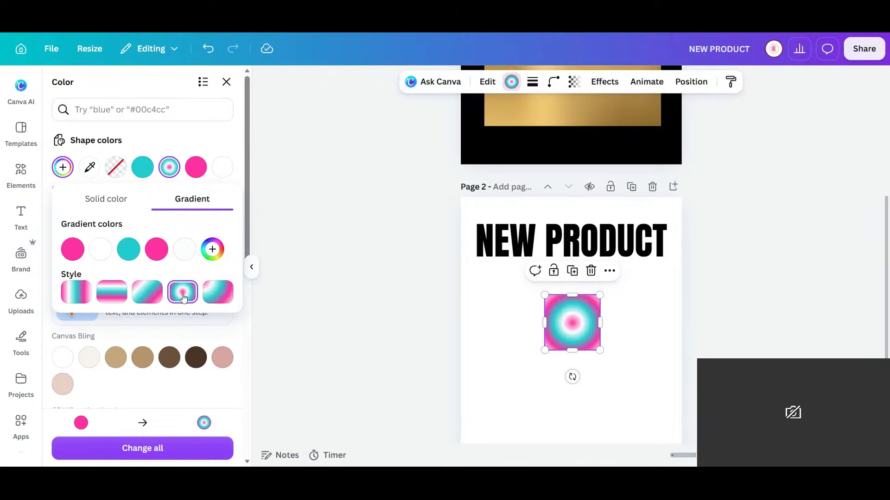
{"action": "left_click", "coordinate": [154, 302]}
{"action": "left_click", "coordinate": [108, 302]}
{"action": "left_click", "coordinate": [77, 293]}
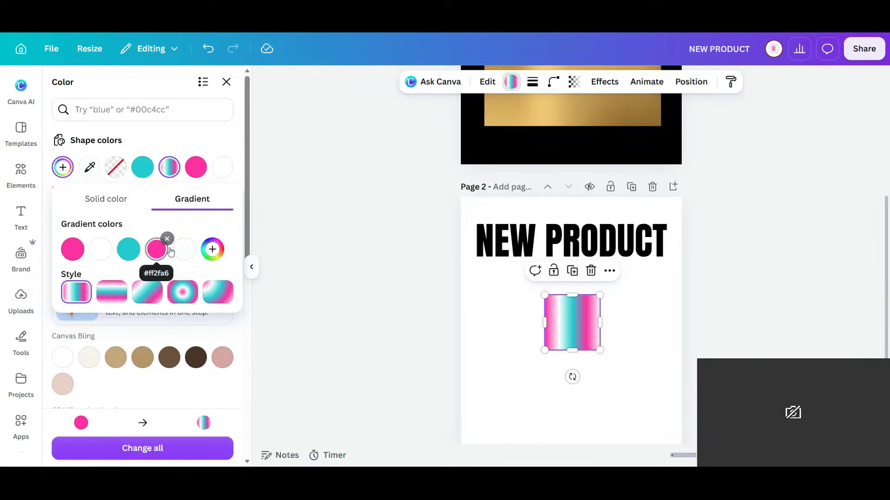
{"action": "left_click", "coordinate": [193, 240]}
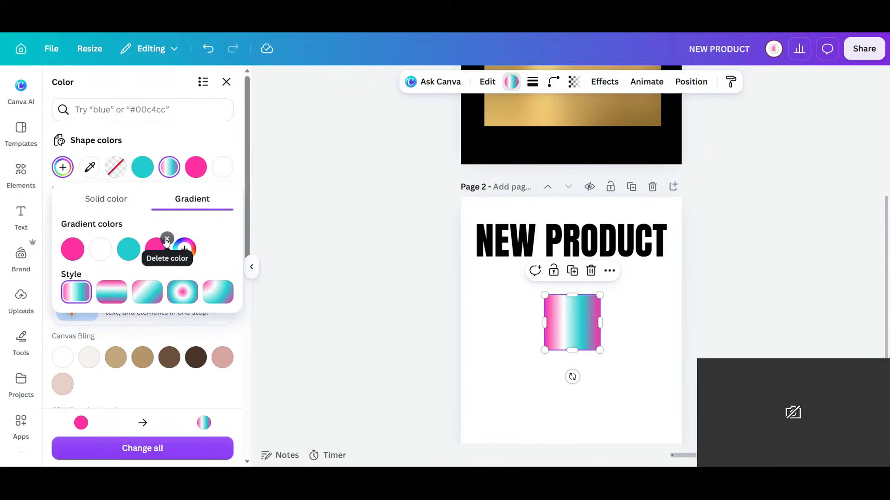
{"action": "left_click", "coordinate": [166, 240]}
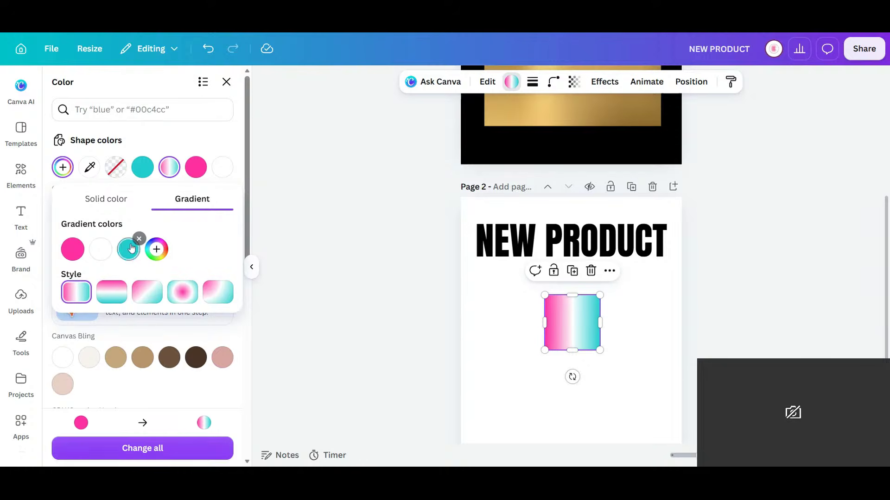
Rotate the gradient square 90° so that pink is at its upper edge and turquoise at its lower edge
{"action": "mouse_move", "coordinate": [106, 250]}
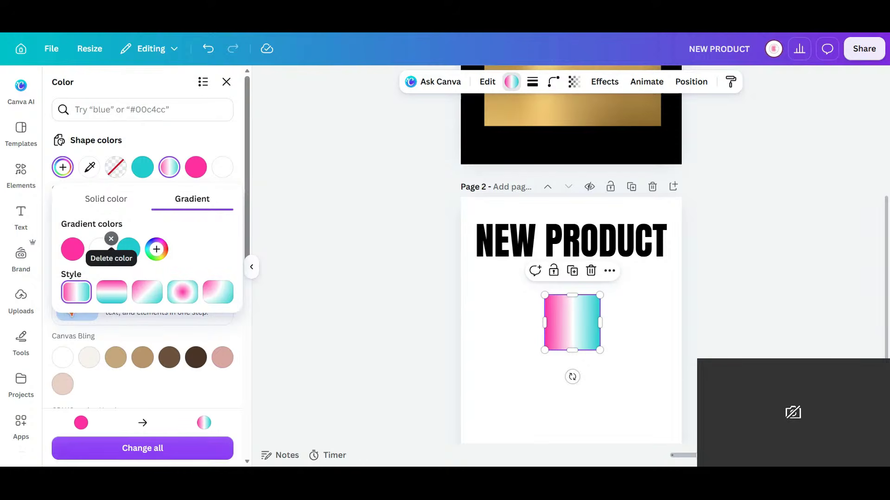
{"action": "left_click", "coordinate": [110, 239]}
{"action": "left_click", "coordinate": [572, 377]}
{"action": "left_click_drag", "start_coordinate": [537, 376], "coordinate": [495, 325]}
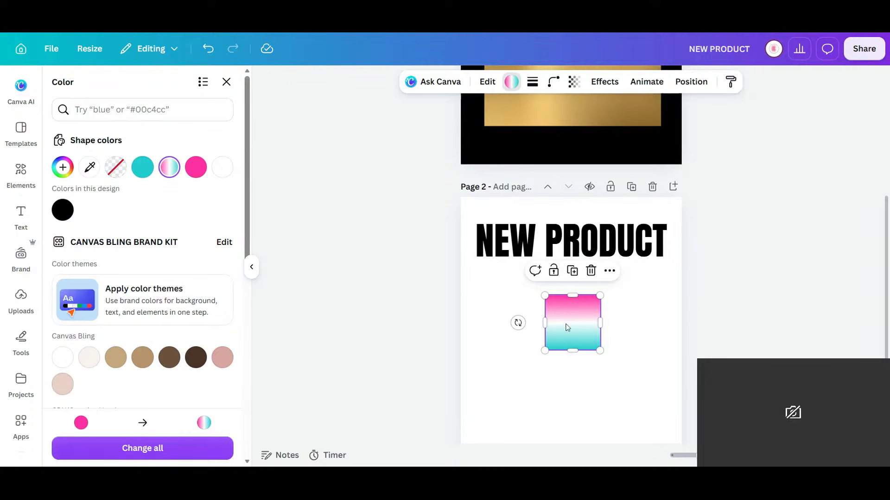
{"action": "right_click", "coordinate": [567, 328]}
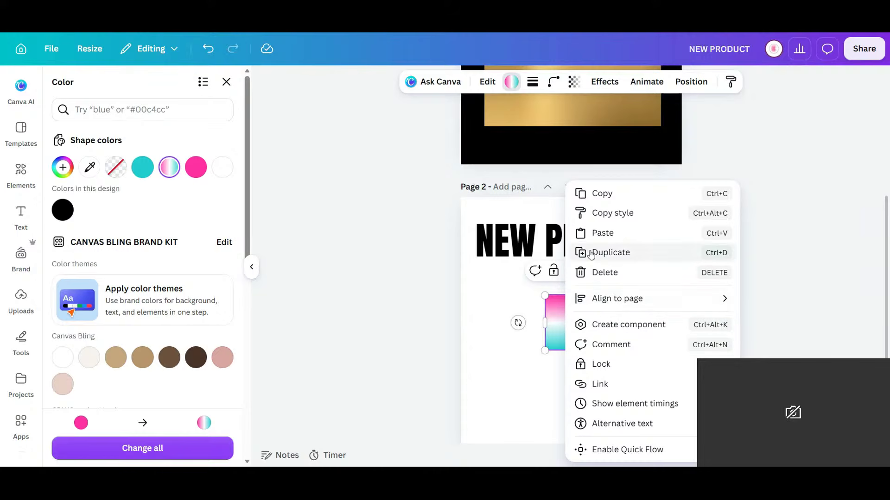
{"action": "key", "text": "Escape"}
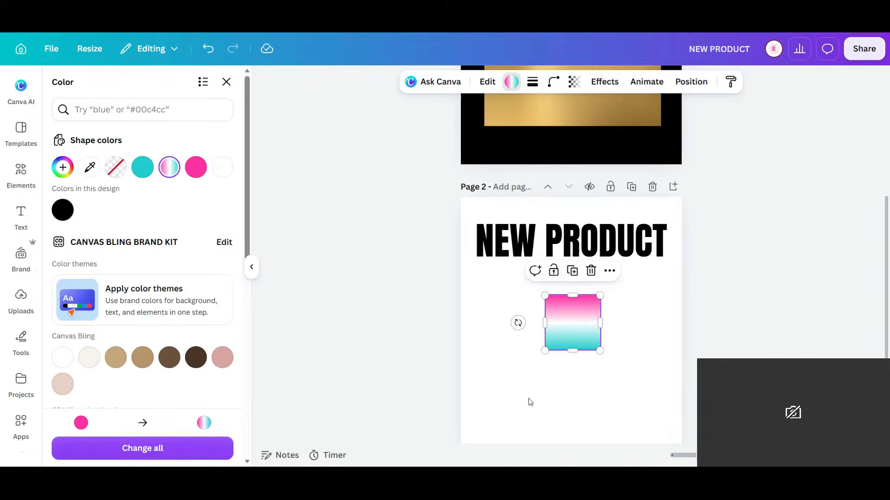
{"action": "scroll", "coordinate": [603, 336], "scroll_direction": "down", "scroll_amount": 2}
{"action": "right_click", "coordinate": [574, 266]}
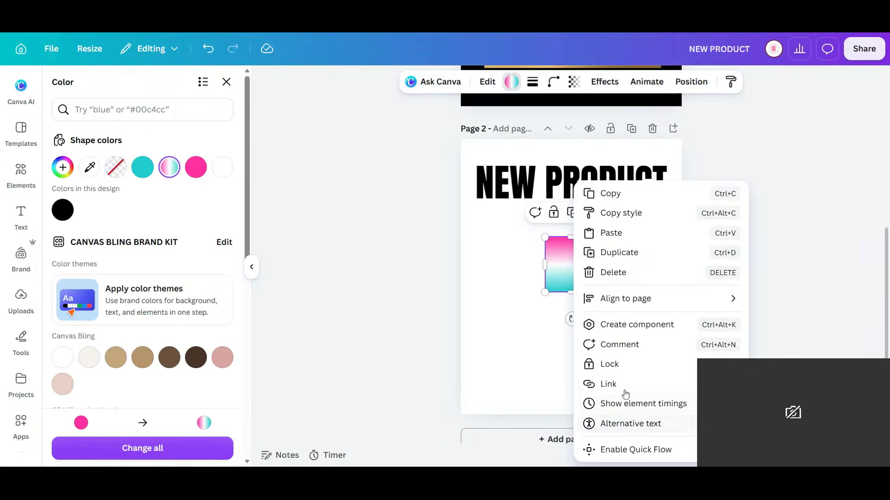
{"action": "key", "text": "Escape"}
Enlarge the gradient square to 1350 × 1080 px to cover the whole NEW PRODUCT page and send it to the back
{"action": "left_click_drag", "start_coordinate": [502, 203], "coordinate": [461, 138]}
{"action": "left_click_drag", "start_coordinate": [663, 365], "coordinate": [682, 416]}
{"action": "left_click", "coordinate": [691, 81]}
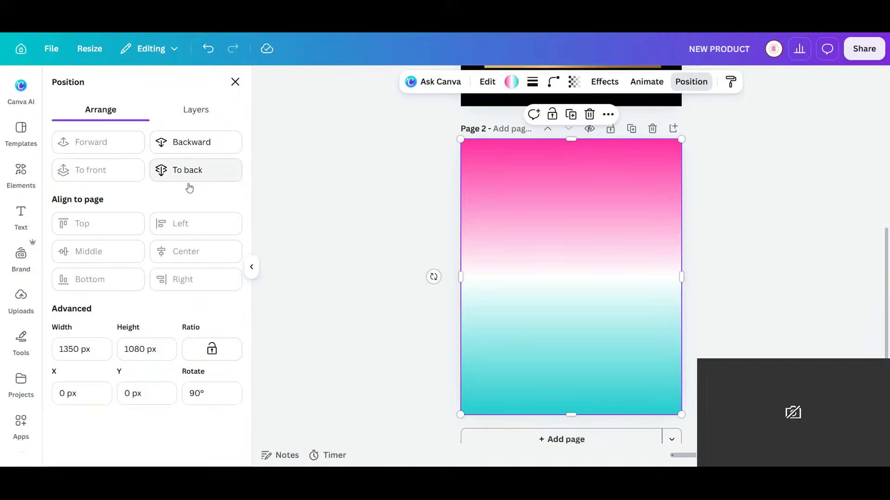
{"action": "left_click", "coordinate": [181, 172]}
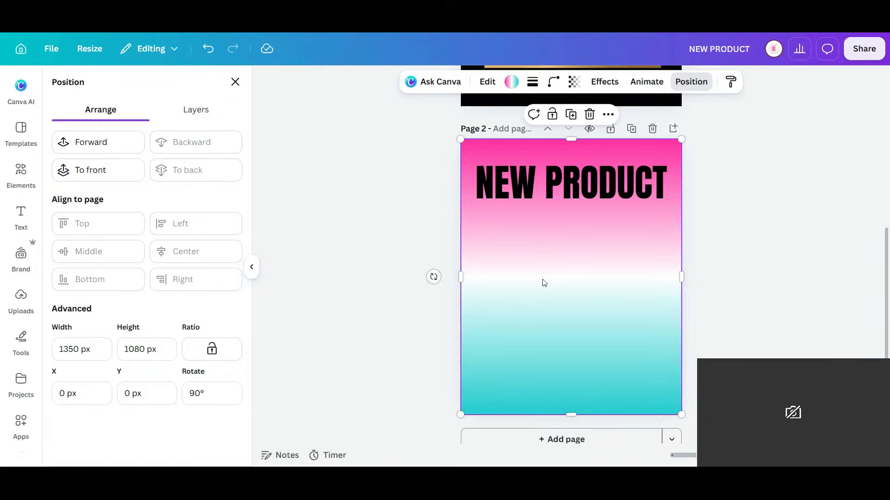
{"action": "left_click", "coordinate": [516, 325]}
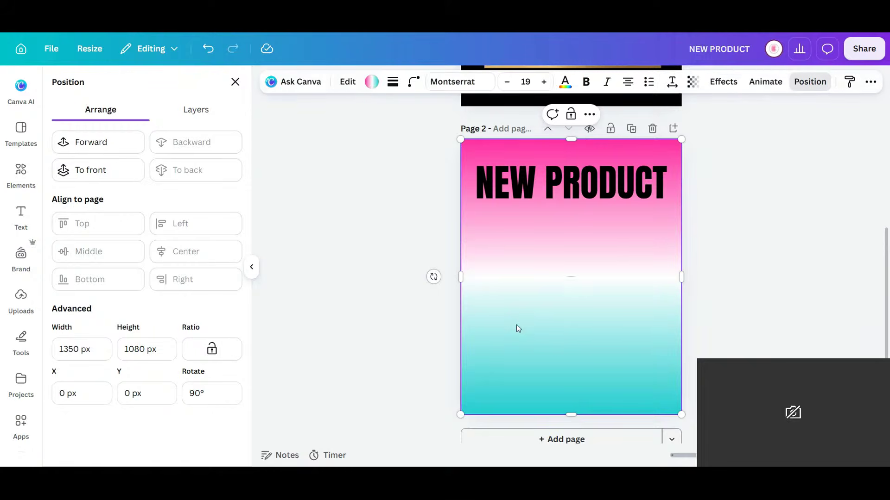
Recolor the NEW PRODUCT heading on the gradient page white
{"action": "left_click", "coordinate": [593, 182]}
{"action": "left_click", "coordinate": [463, 83]}
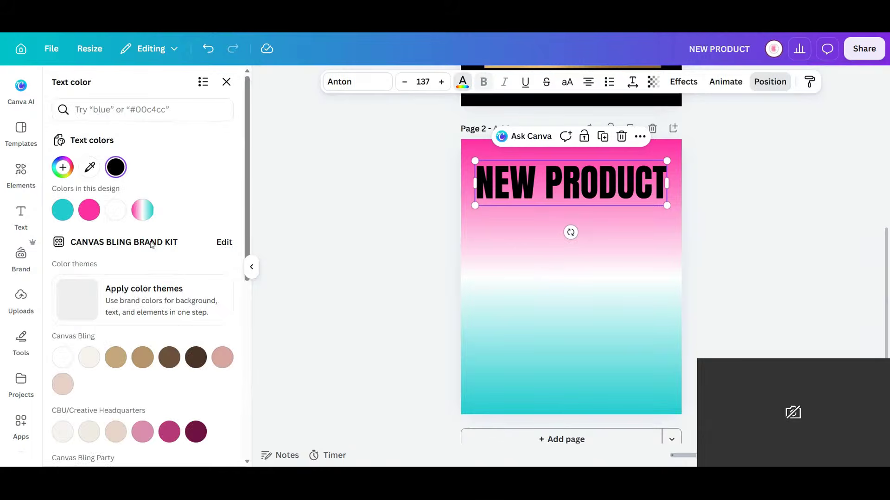
{"action": "left_click", "coordinate": [124, 217]}
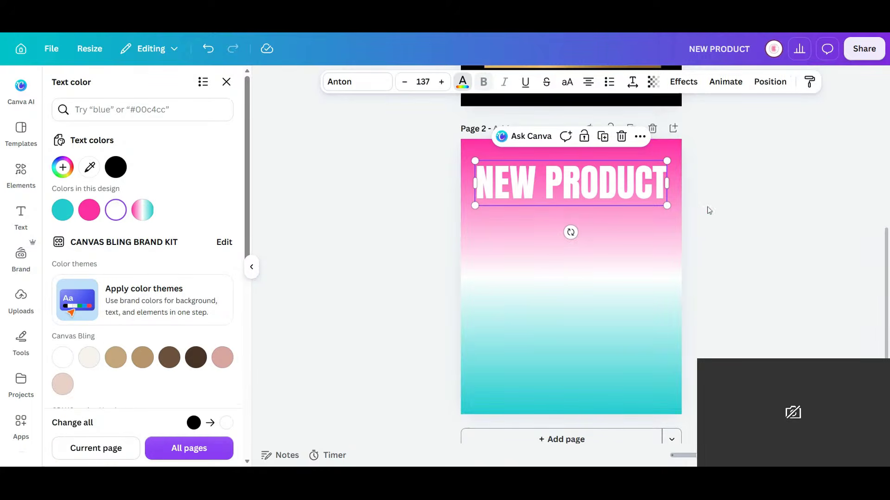
{"action": "mouse_move", "coordinate": [667, 207]}
{"action": "left_mouse_down"}
{"action": "mouse_move", "coordinate": [683, 208]}
{"action": "mouse_move", "coordinate": [668, 207]}
{"action": "left_mouse_up"}
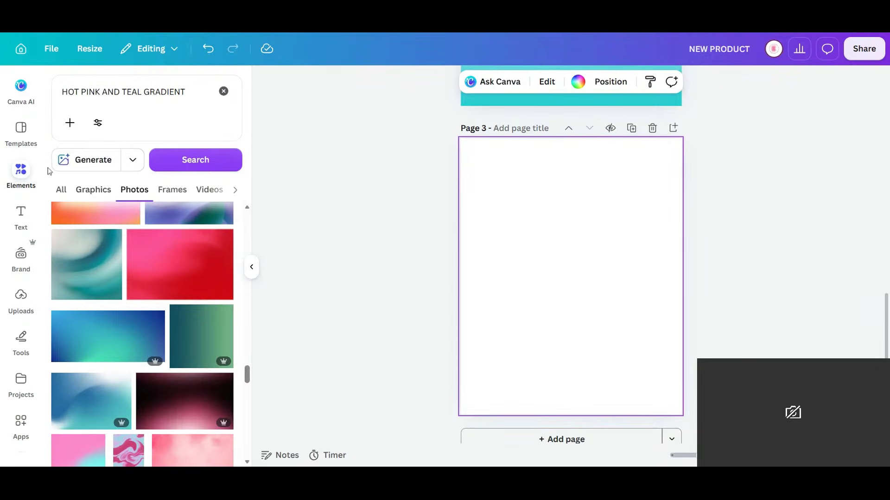
Look through the HOT PINK AND TEAL GRADIENT photos and add a soft pink gradient photo to the blank third page
{"action": "scroll", "coordinate": [184, 290], "scroll_direction": "down", "scroll_amount": 8}
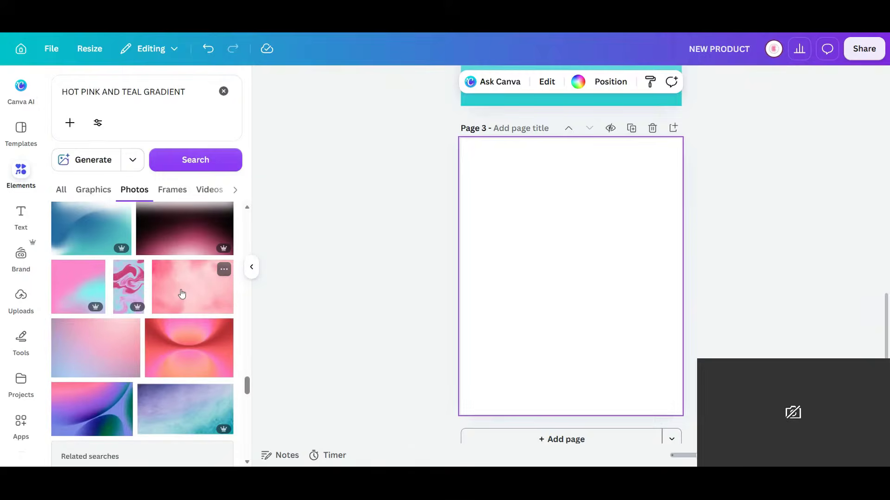
{"action": "scroll", "coordinate": [182, 292], "scroll_direction": "down", "scroll_amount": 10}
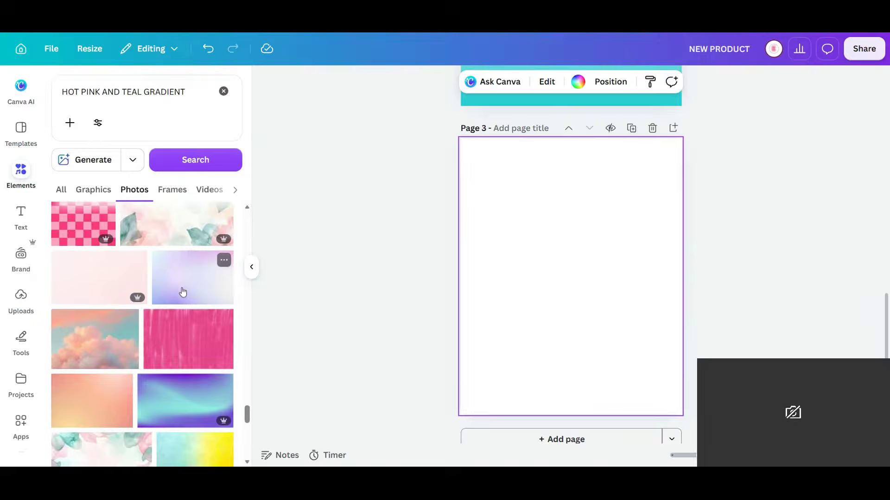
{"action": "scroll", "coordinate": [181, 291], "scroll_direction": "down", "scroll_amount": 10}
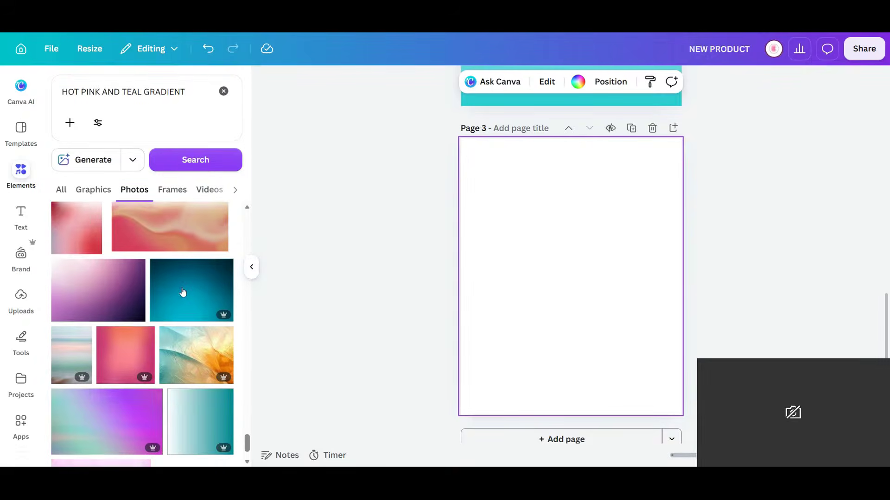
{"action": "scroll", "coordinate": [183, 292], "scroll_direction": "down", "scroll_amount": 10}
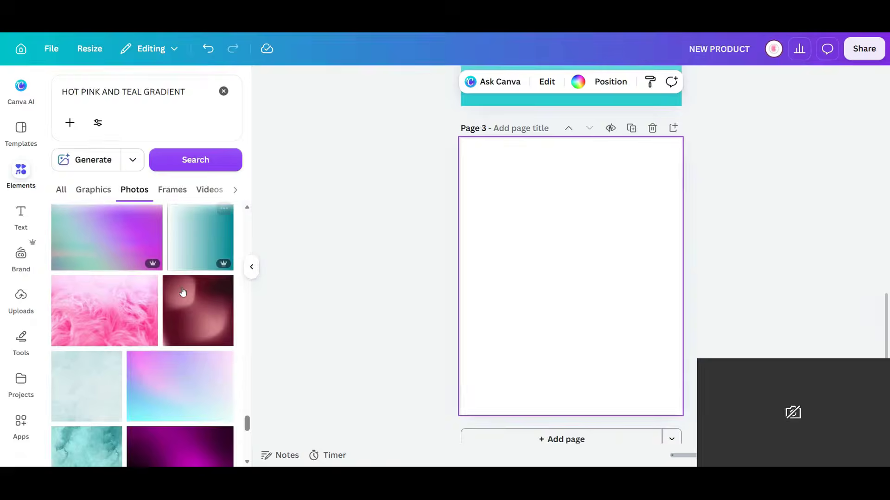
{"action": "scroll", "coordinate": [183, 291], "scroll_direction": "down", "scroll_amount": 10}
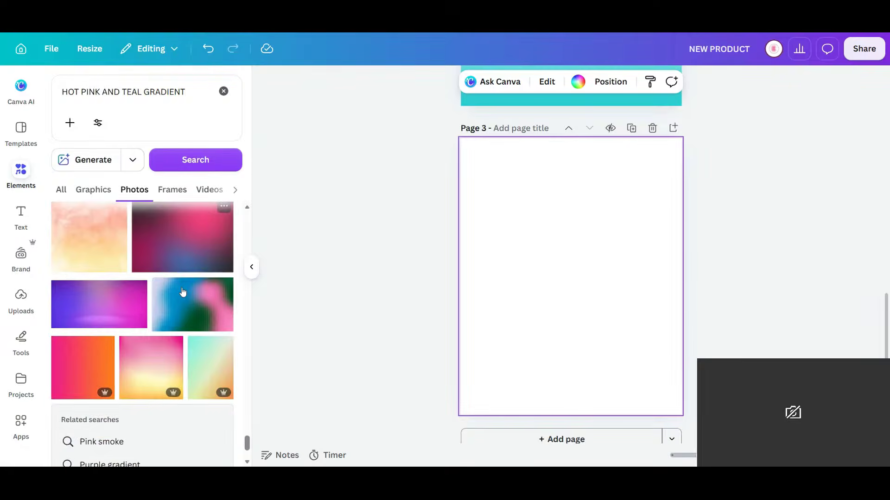
{"action": "scroll", "coordinate": [185, 287], "scroll_direction": "down", "scroll_amount": 10}
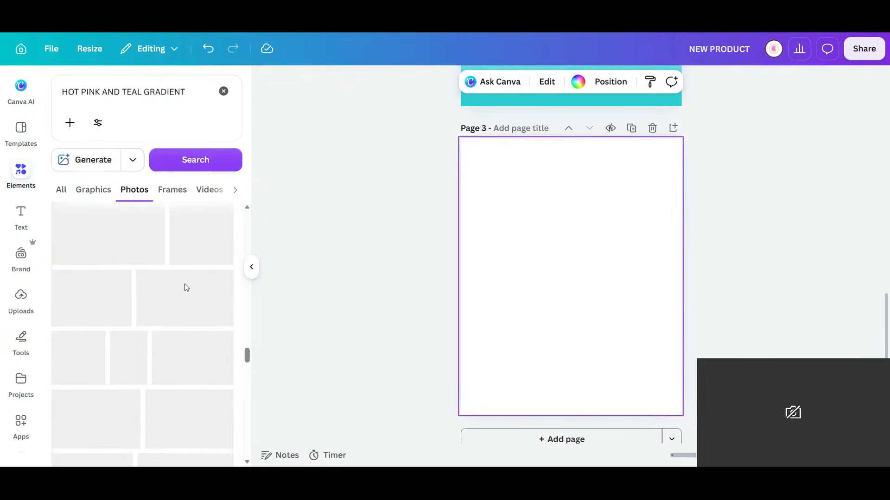
{"action": "scroll", "coordinate": [187, 283], "scroll_direction": "down", "scroll_amount": 5}
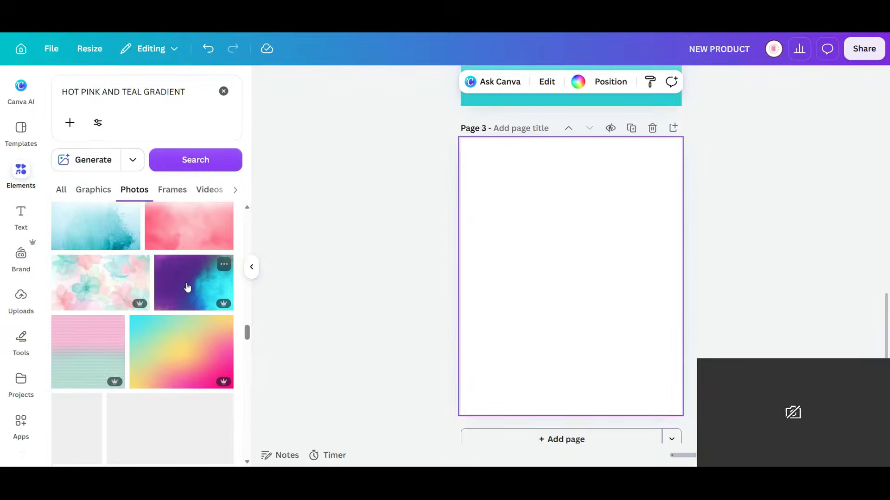
{"action": "scroll", "coordinate": [186, 283], "scroll_direction": "up", "scroll_amount": 6}
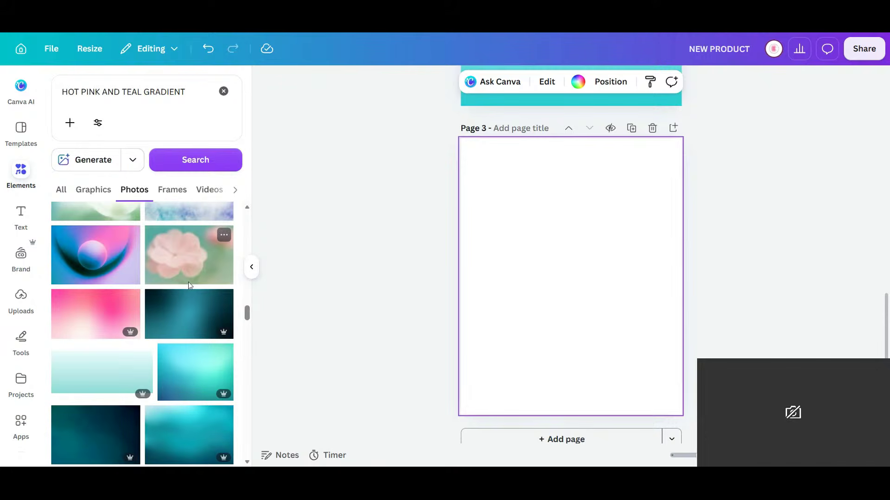
{"action": "scroll", "coordinate": [189, 286], "scroll_direction": "up", "scroll_amount": 4}
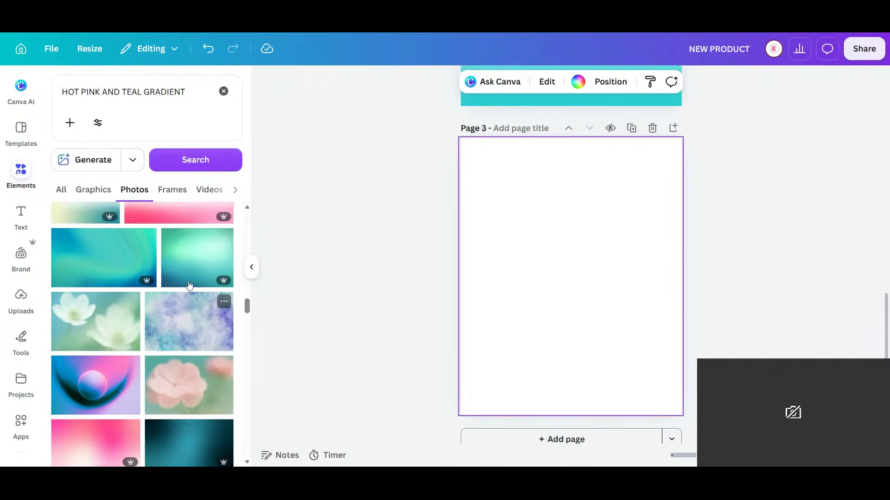
{"action": "scroll", "coordinate": [189, 286], "scroll_direction": "down", "scroll_amount": 2}
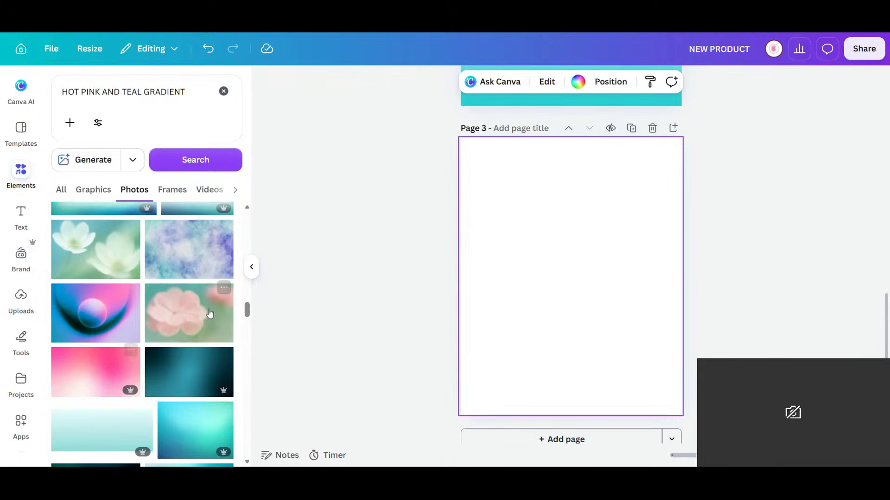
{"action": "scroll", "coordinate": [194, 325], "scroll_direction": "up", "scroll_amount": 3}
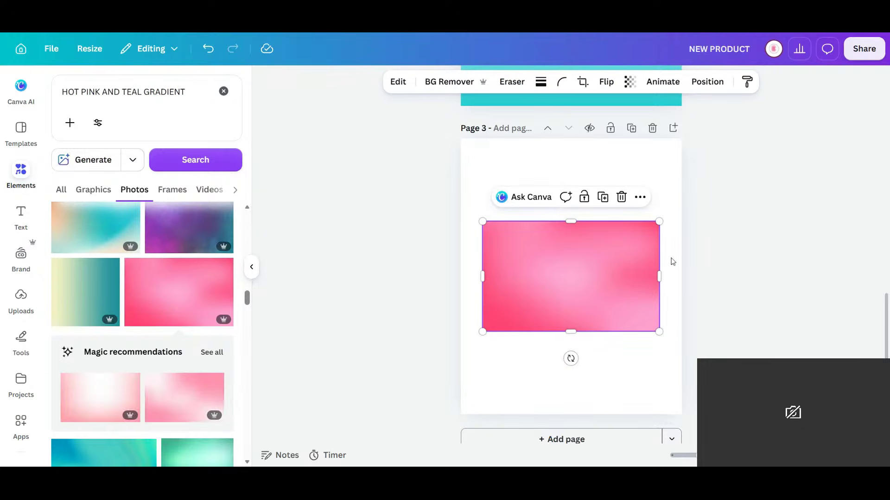
Rotate the pink gradient photo 90° to portrait and set it as the third page's background
{"action": "left_click_drag", "start_coordinate": [570, 358], "coordinate": [512, 274]}
{"action": "right_click", "coordinate": [588, 280]}
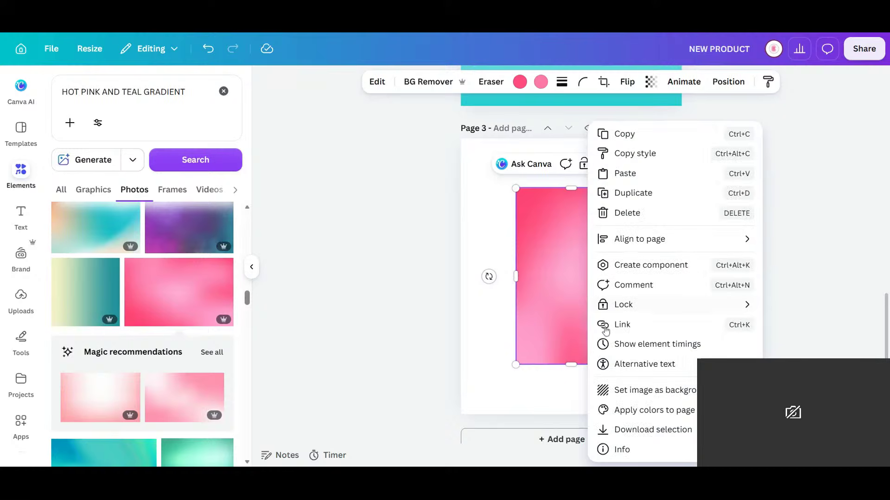
{"action": "left_click", "coordinate": [638, 381]}
Recolor the hot pink square on the palette page with a softer pink sampled from the third page's background
{"action": "scroll", "coordinate": [721, 304], "scroll_direction": "up", "scroll_amount": 15}
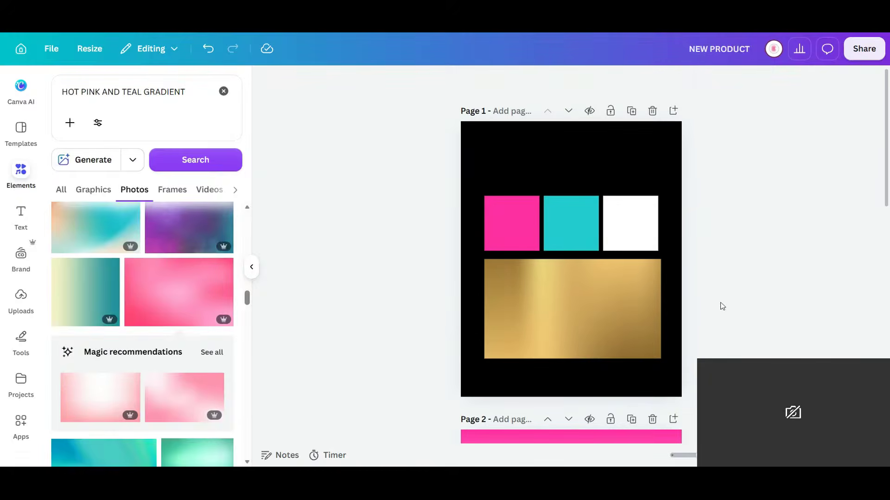
{"action": "scroll", "coordinate": [721, 305], "scroll_direction": "down", "scroll_amount": 15}
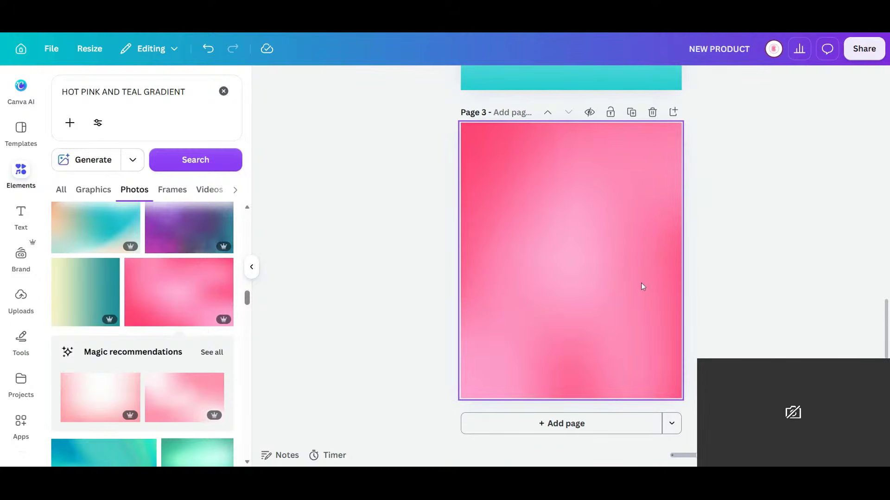
{"action": "scroll", "coordinate": [678, 280], "scroll_direction": "up", "scroll_amount": 15}
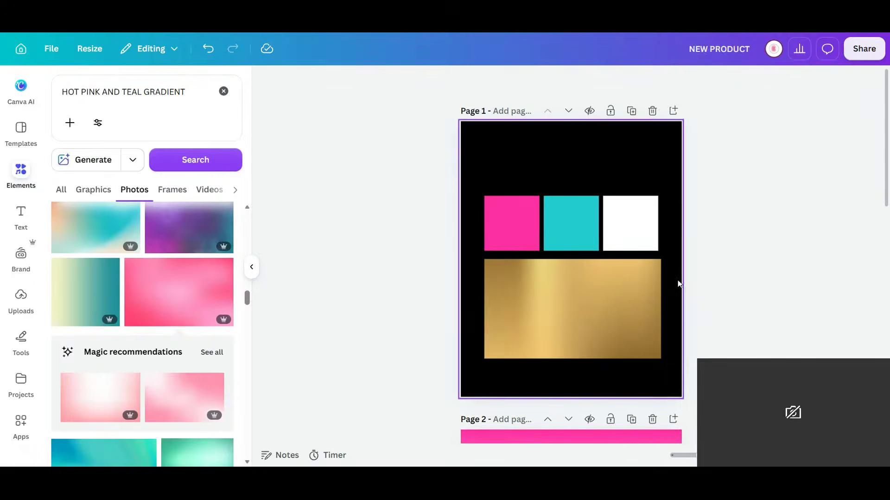
{"action": "left_click", "coordinate": [517, 229]}
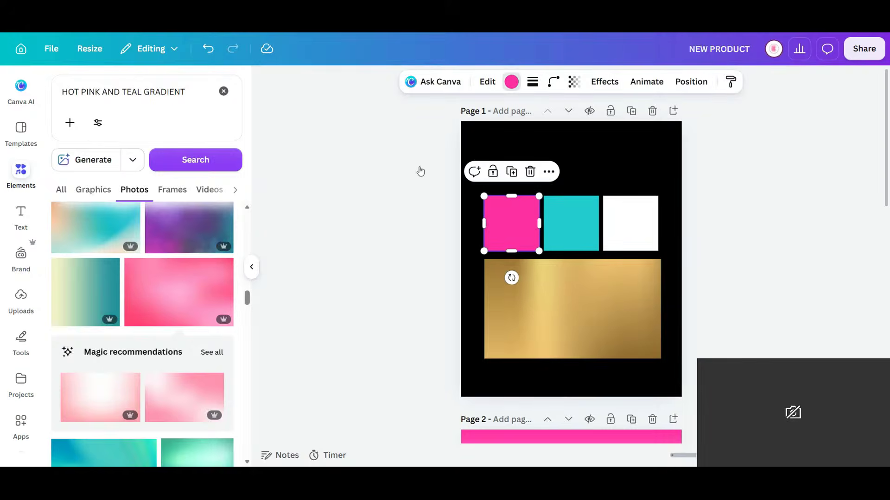
{"action": "scroll", "coordinate": [641, 314], "scroll_direction": "down", "scroll_amount": 12}
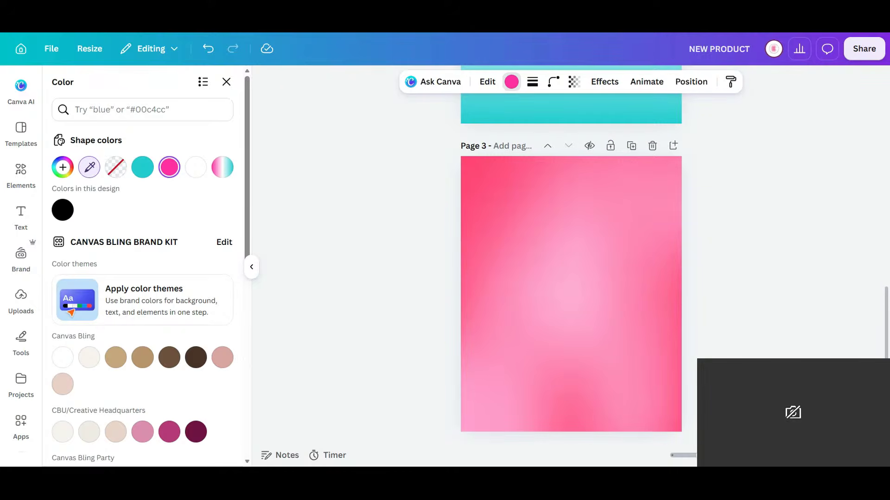
{"action": "left_click", "coordinate": [540, 217]}
{"action": "scroll", "coordinate": [635, 245], "scroll_direction": "up", "scroll_amount": 12}
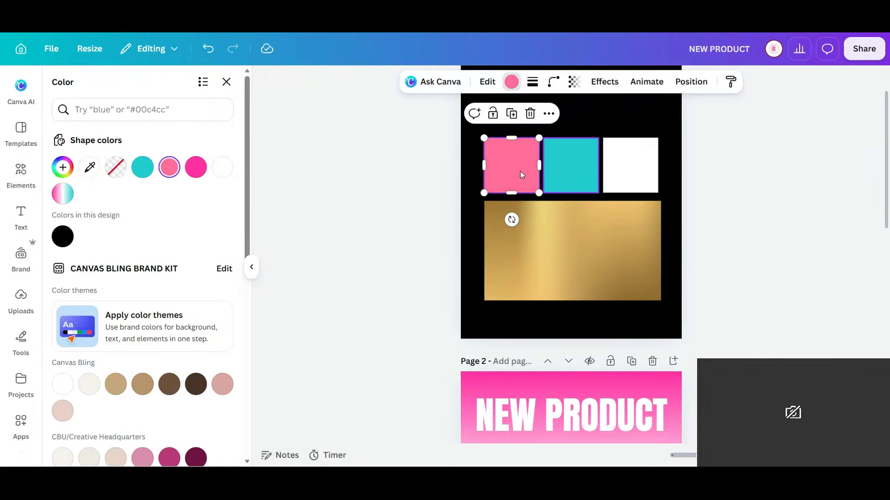
Move the page with the pink photo background up one place so it directly follows the palette page
{"action": "scroll", "coordinate": [604, 263], "scroll_direction": "down", "scroll_amount": 5}
{"action": "left_click", "coordinate": [562, 294]}
{"action": "scroll", "coordinate": [649, 245], "scroll_direction": "down", "scroll_amount": 7}
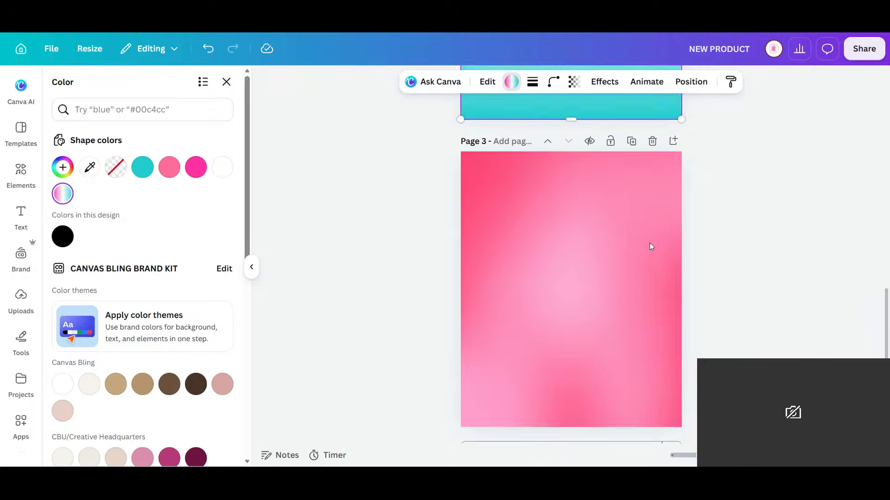
{"action": "scroll", "coordinate": [649, 243], "scroll_direction": "up", "scroll_amount": 3}
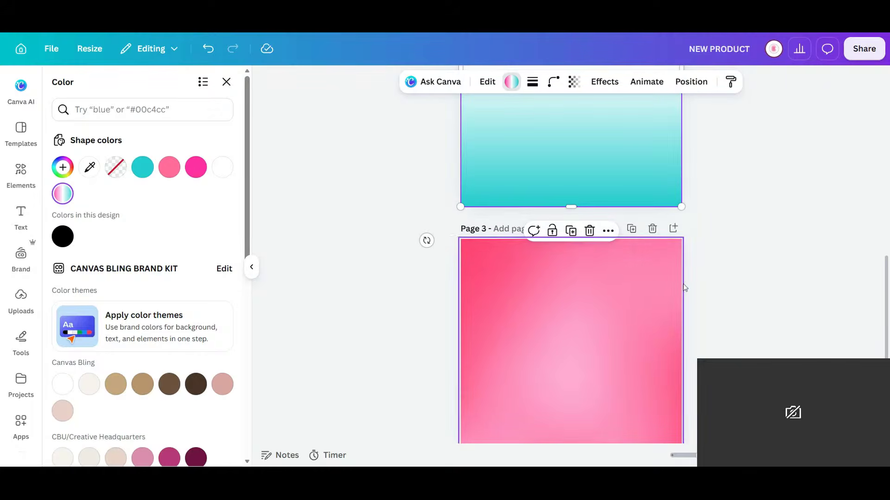
{"action": "left_click", "coordinate": [445, 282]}
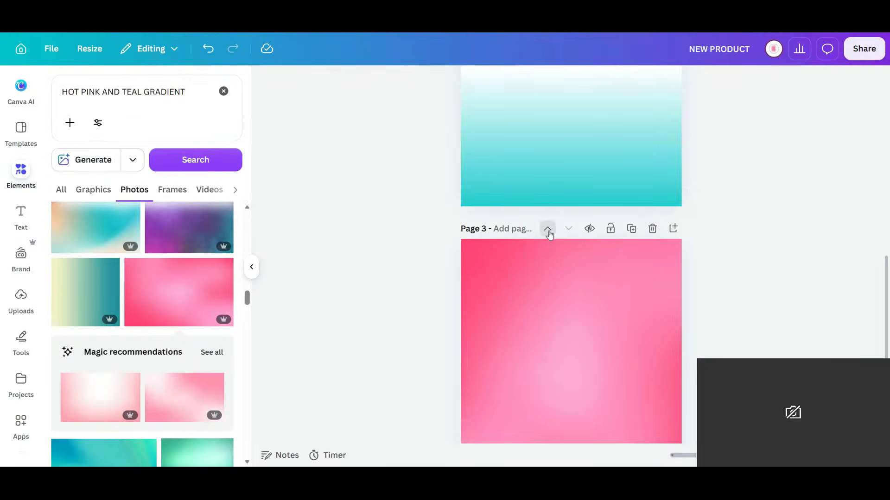
{"action": "left_click", "coordinate": [548, 229]}
Copy the NEW PRODUCT heading onto the pink background page and place it near the page's upper edge
{"action": "scroll", "coordinate": [614, 249], "scroll_direction": "down", "scroll_amount": 4}
{"action": "left_click", "coordinate": [574, 353]}
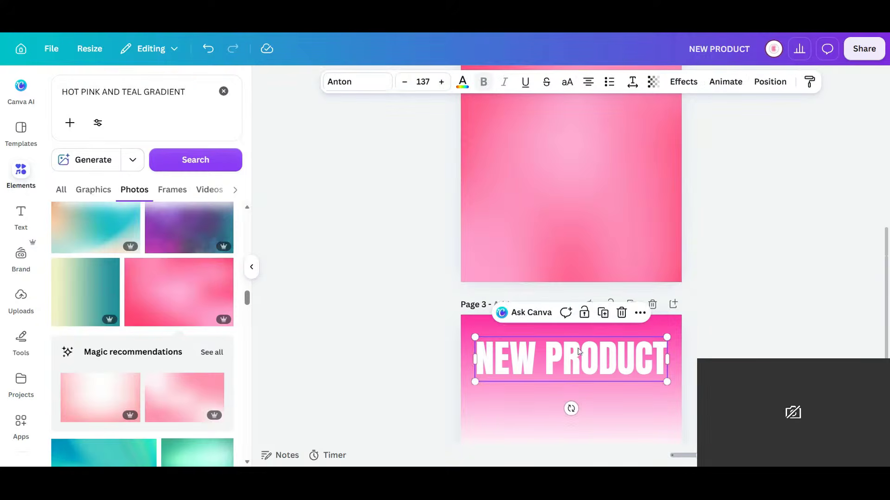
{"action": "left_click", "coordinate": [586, 257]}
{"action": "type", "text": "NEW PRODUCT"}
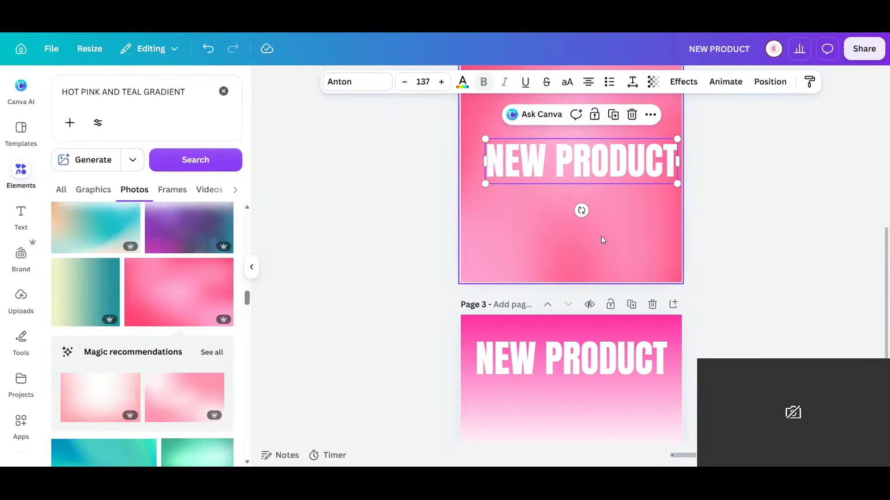
{"action": "scroll", "coordinate": [616, 292], "scroll_direction": "up", "scroll_amount": 4}
{"action": "left_click_drag", "start_coordinate": [611, 339], "coordinate": [606, 239]}
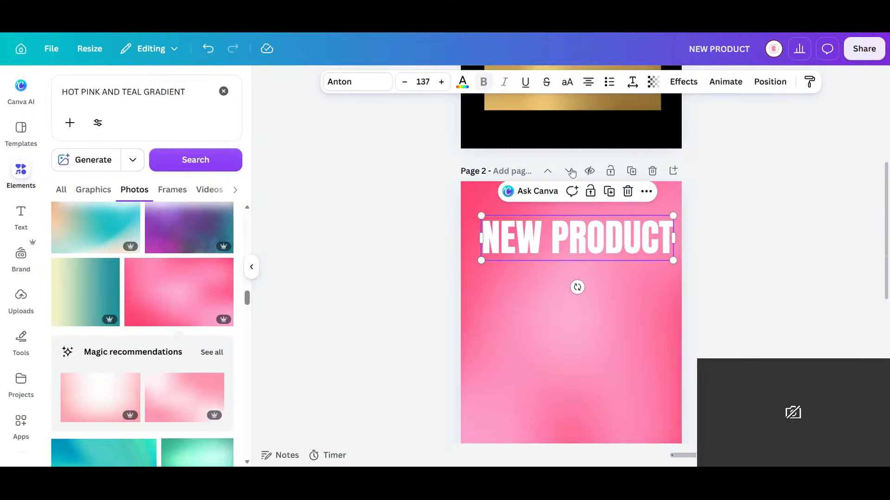
Recolor the copied NEW PRODUCT heading turquoise and center it horizontally on the page
{"action": "left_click", "coordinate": [463, 81]}
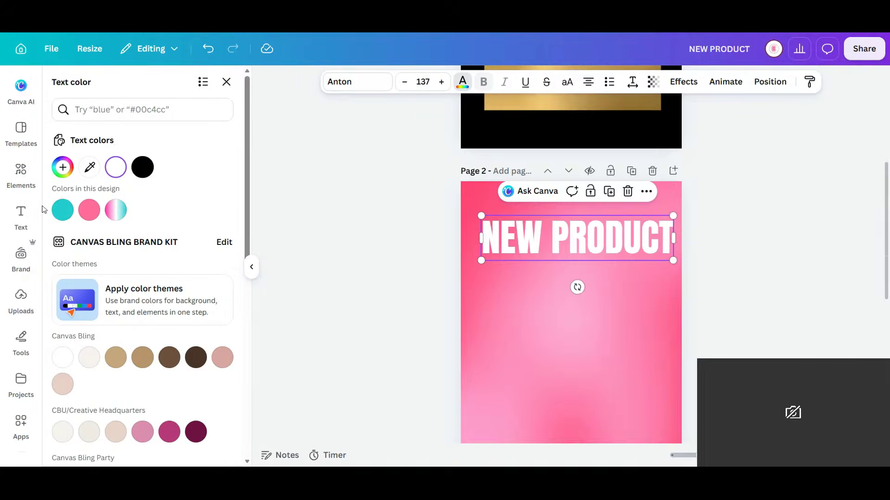
{"action": "left_click", "coordinate": [63, 210]}
{"action": "left_click_drag", "start_coordinate": [569, 239], "coordinate": [563, 242]}
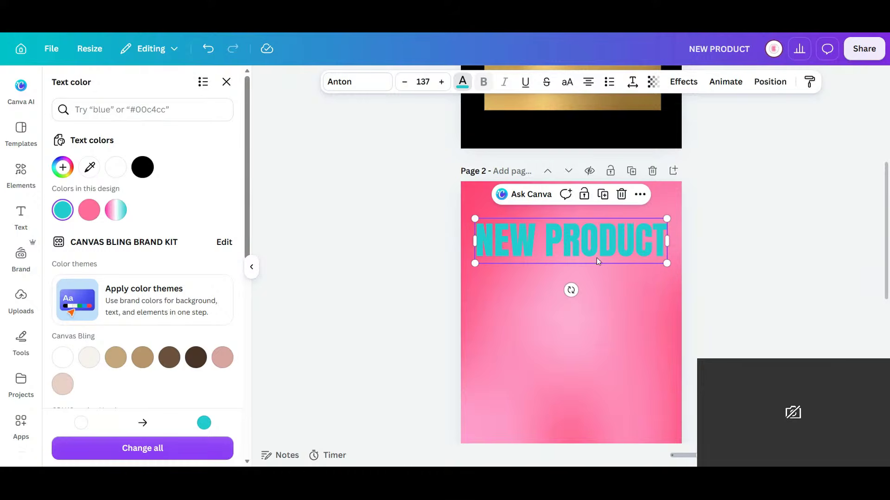
Apply an Outline effect to the turquoise heading with white as its color and a thickness of 102
{"action": "left_click", "coordinate": [688, 82]}
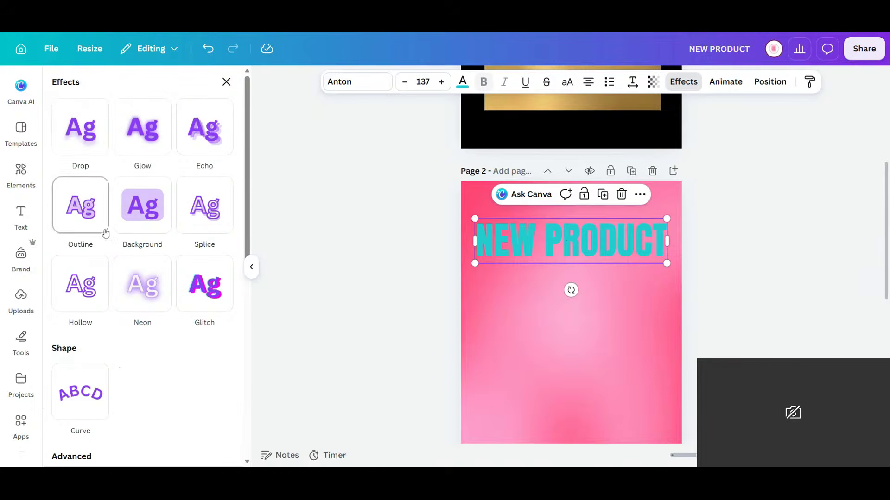
{"action": "left_click", "coordinate": [80, 205]}
{"action": "left_click", "coordinate": [224, 310]}
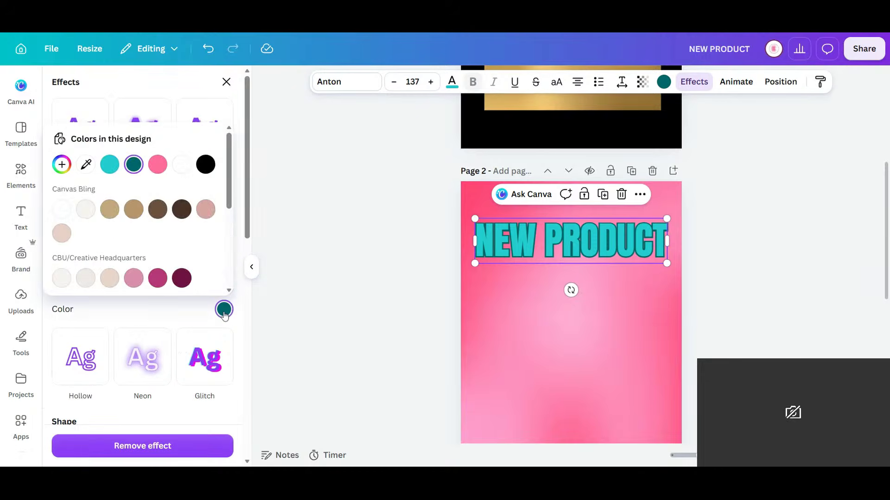
{"action": "left_click", "coordinate": [181, 171]}
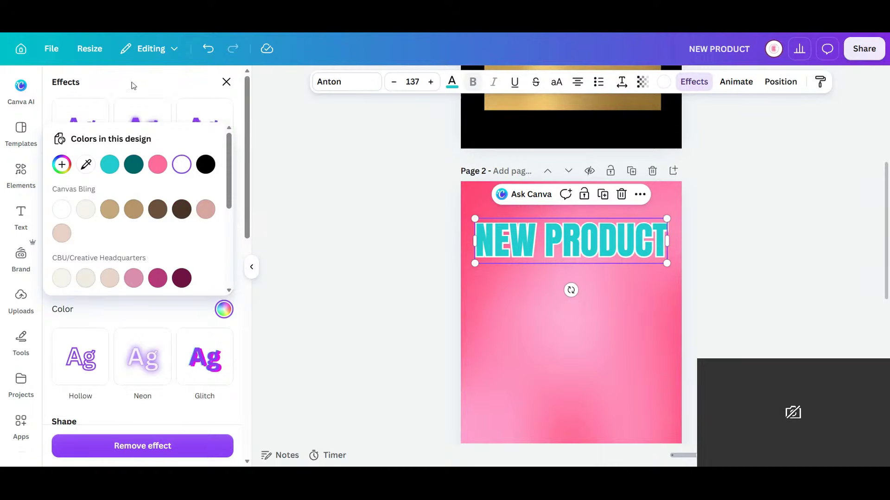
{"action": "left_click_drag", "start_coordinate": [84, 284], "coordinate": [110, 284]}
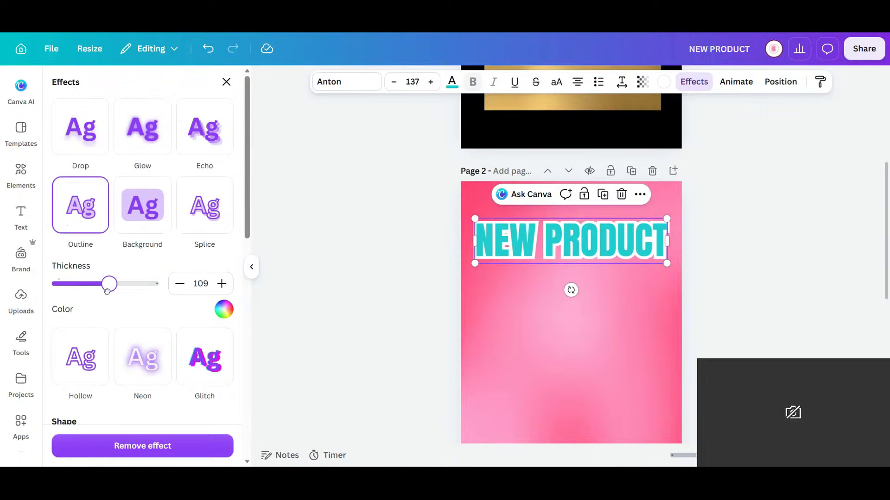
Nudge the heading slightly sideways and change its outline color to the design's pink #fe6b9b
{"action": "left_click_drag", "start_coordinate": [565, 249], "coordinate": [570, 250]}
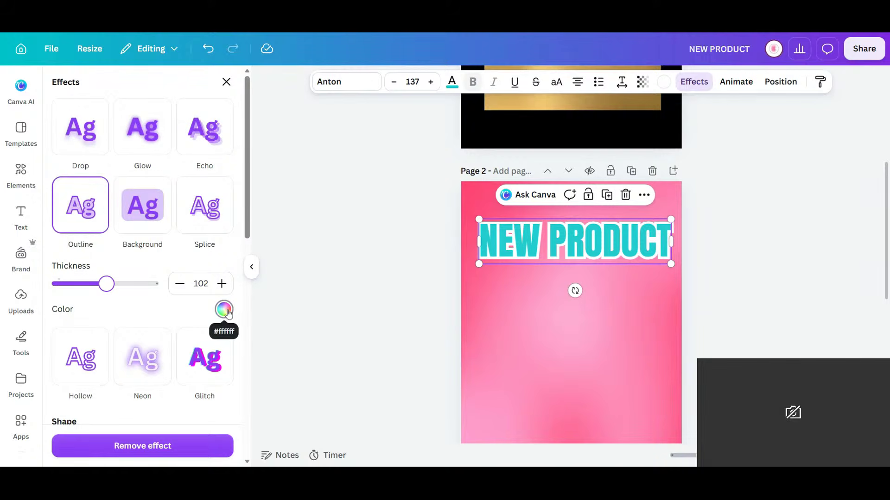
{"action": "left_click", "coordinate": [225, 311]}
{"action": "left_click", "coordinate": [134, 165]}
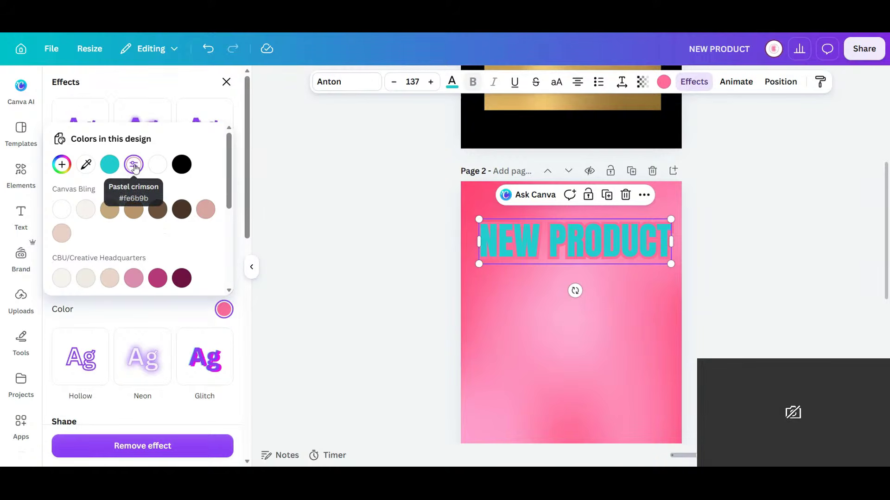
Change the outline color of the turquoise NEW PRODUCT heading to white
{"action": "left_click", "coordinate": [158, 165]}
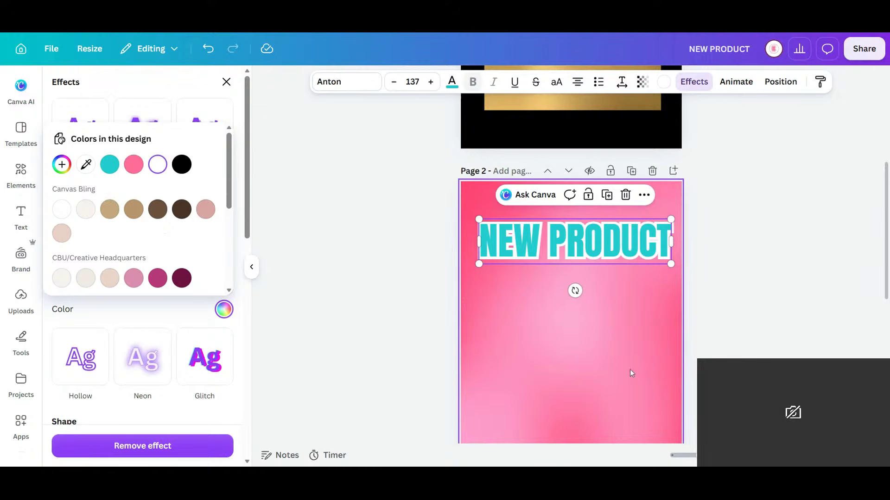
{"action": "left_click", "coordinate": [714, 341]}
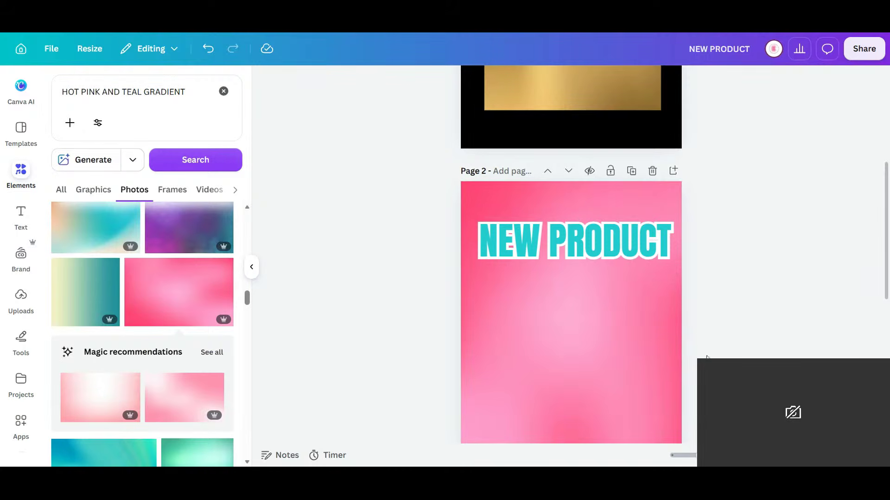
Recolor the turquoise square on the palette page with a custom dark navy blue
{"action": "scroll", "coordinate": [624, 346], "scroll_direction": "up", "scroll_amount": 5}
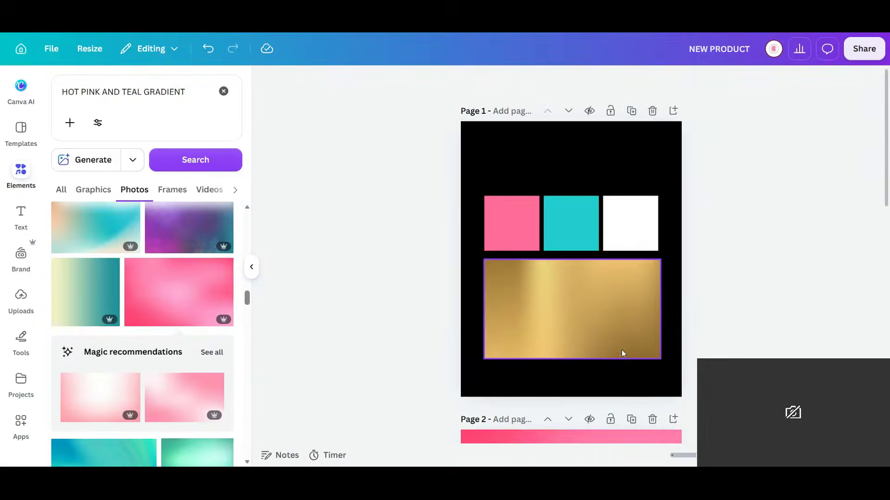
{"action": "left_click", "coordinate": [568, 222]}
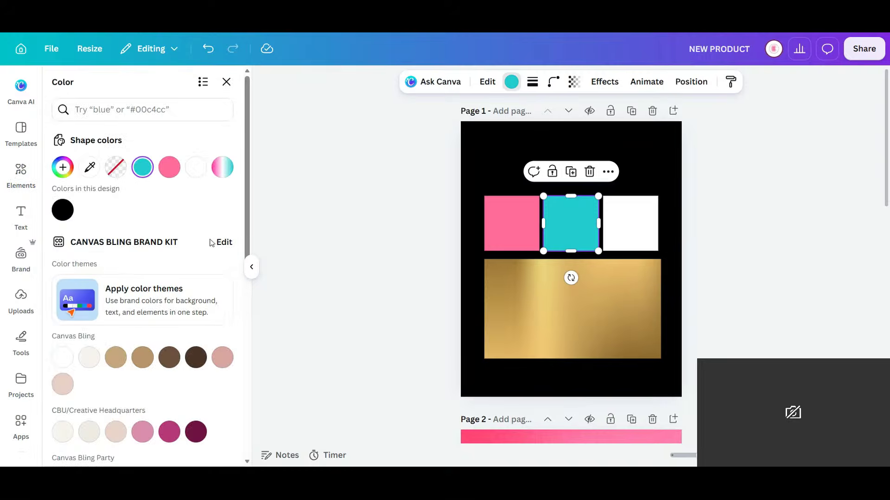
{"action": "left_click", "coordinate": [63, 167]}
{"action": "left_click_drag", "start_coordinate": [148, 293], "coordinate": [178, 294]}
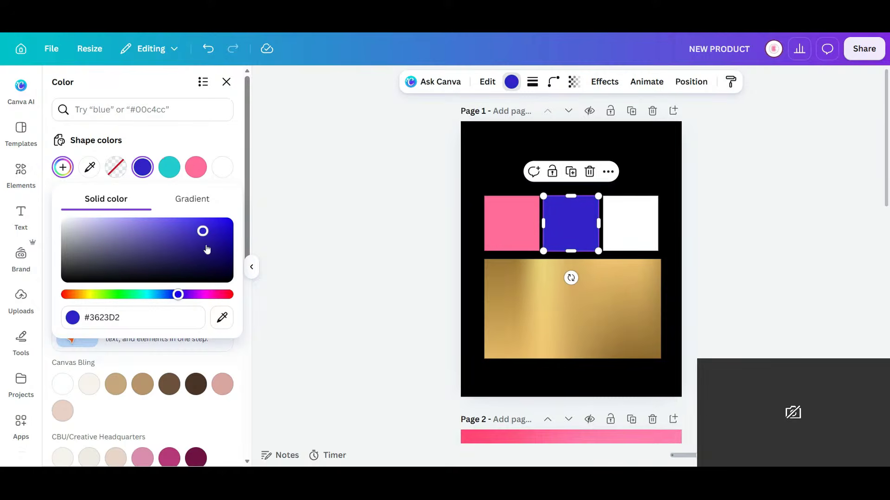
{"action": "left_click_drag", "start_coordinate": [206, 233], "coordinate": [216, 254]}
{"action": "left_click", "coordinate": [494, 176]}
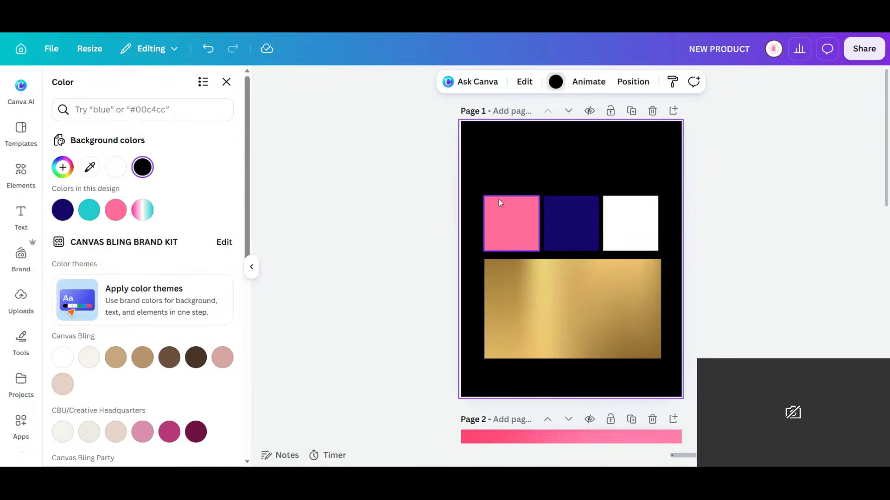
Recolor the pink palette square with the first pink sampled from the pink gradient photo
{"action": "left_click", "coordinate": [505, 215]}
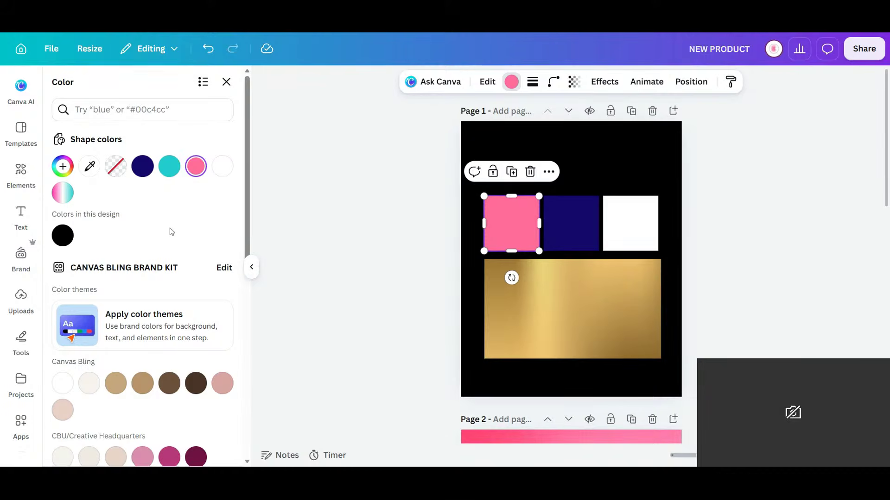
{"action": "scroll", "coordinate": [169, 227], "scroll_direction": "down", "scroll_amount": 5}
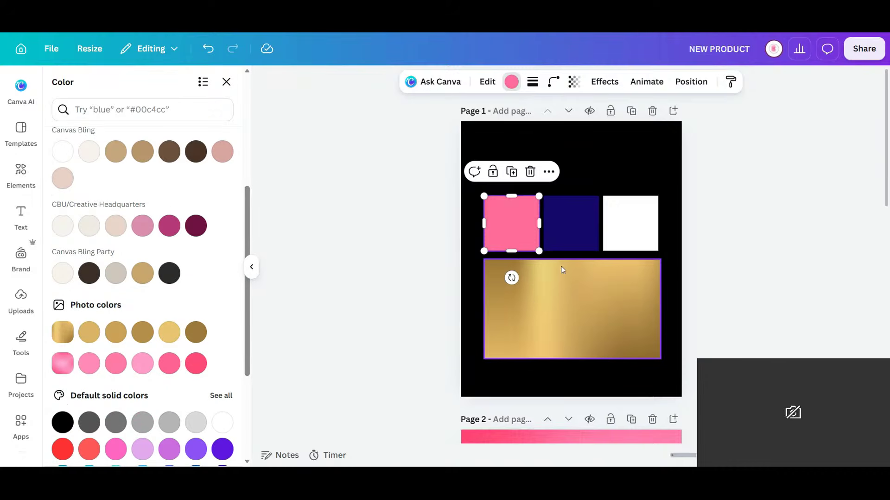
{"action": "left_click", "coordinate": [93, 364]}
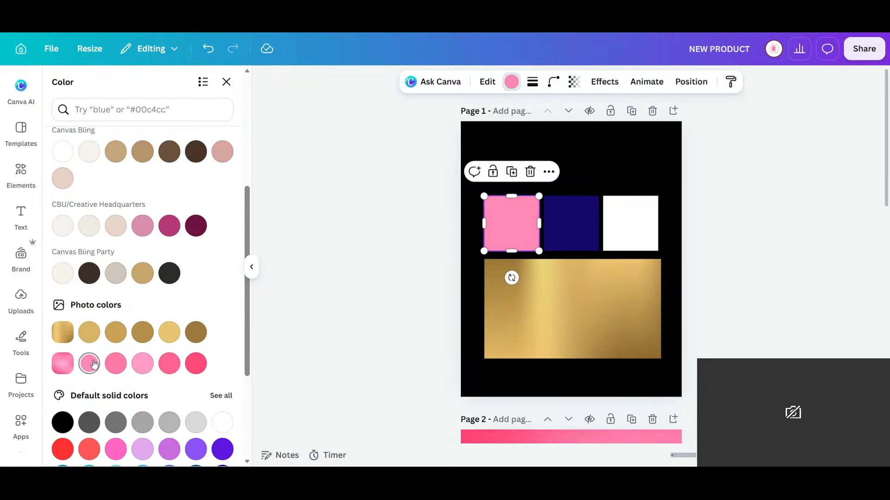
{"action": "left_click", "coordinate": [671, 310]}
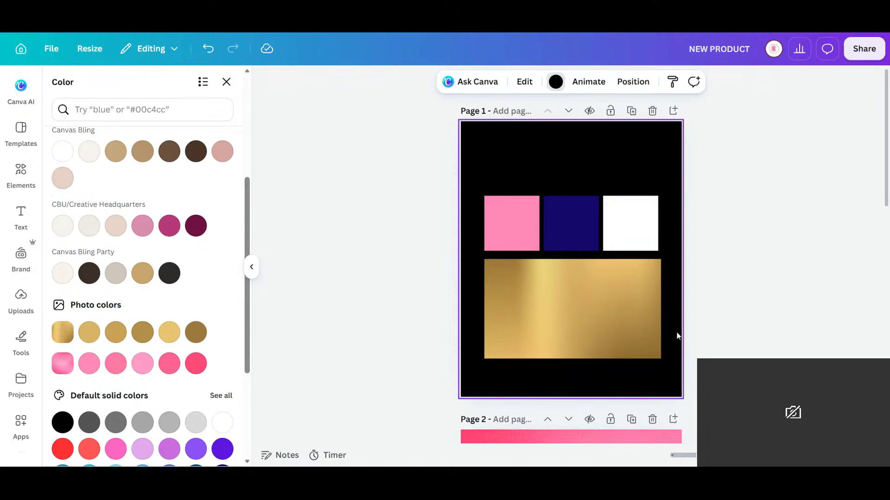
Recolor the NEW PRODUCT heading on page 2 with the dark navy from the palette page
{"action": "scroll", "coordinate": [675, 339], "scroll_direction": "down", "scroll_amount": 1}
{"action": "scroll", "coordinate": [674, 342], "scroll_direction": "up", "scroll_amount": 1}
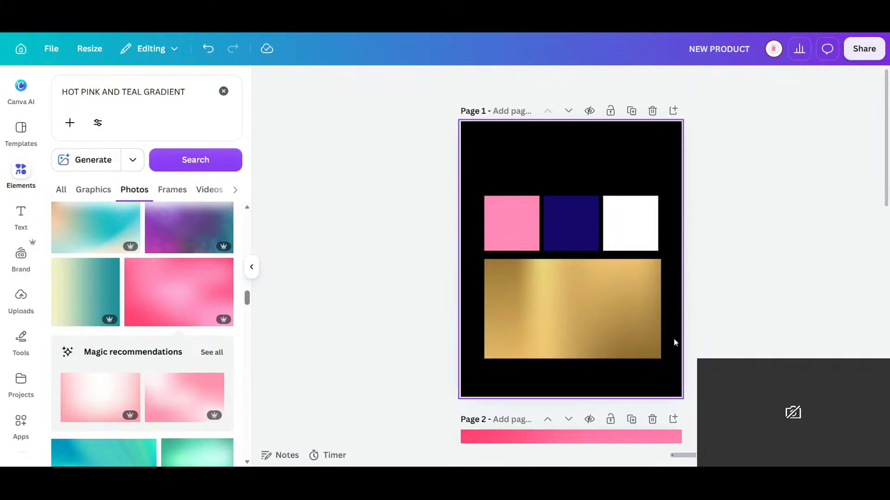
{"action": "scroll", "coordinate": [674, 337], "scroll_direction": "down", "scroll_amount": 5}
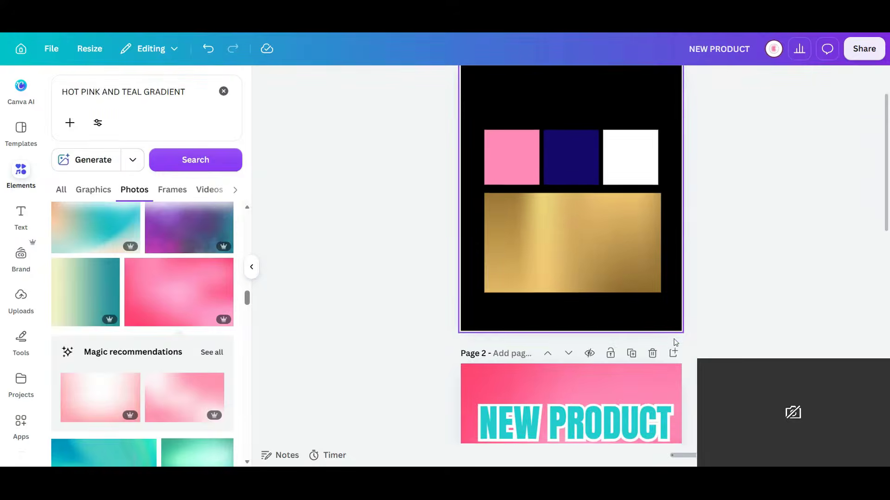
{"action": "scroll", "coordinate": [674, 343], "scroll_direction": "up", "scroll_amount": 3}
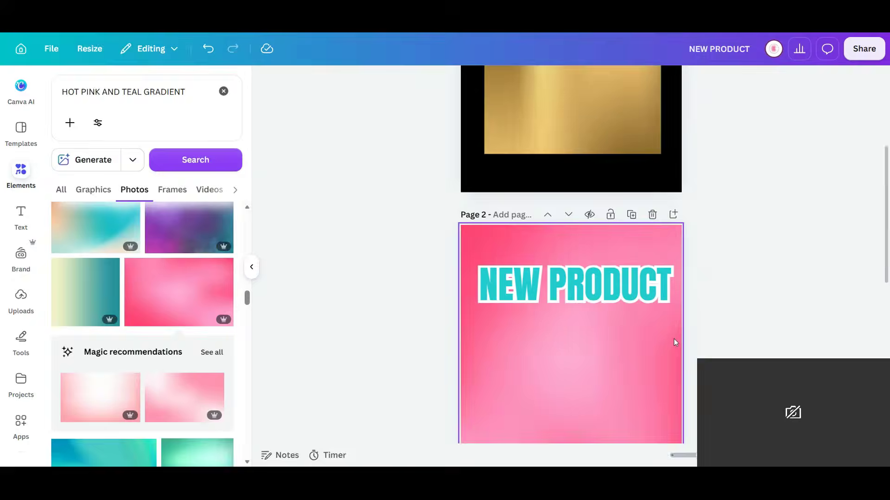
{"action": "left_click", "coordinate": [622, 385]}
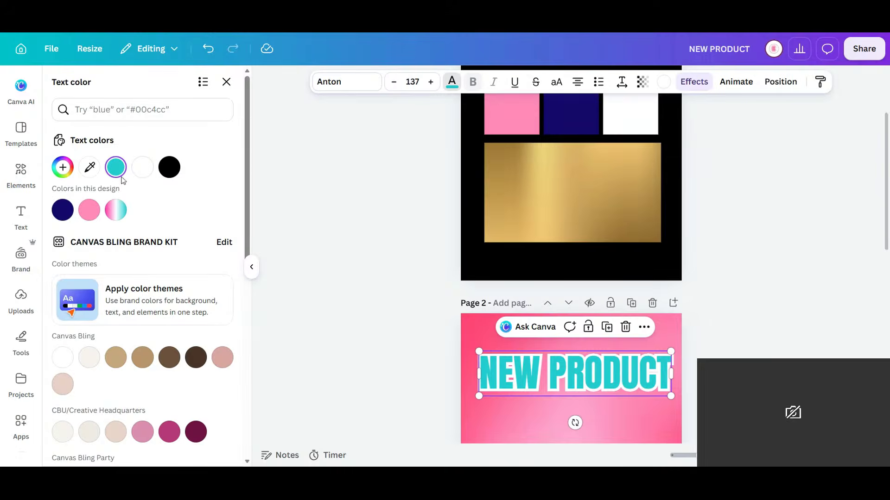
{"action": "left_click", "coordinate": [62, 210]}
{"action": "scroll", "coordinate": [690, 370], "scroll_direction": "down", "scroll_amount": 3}
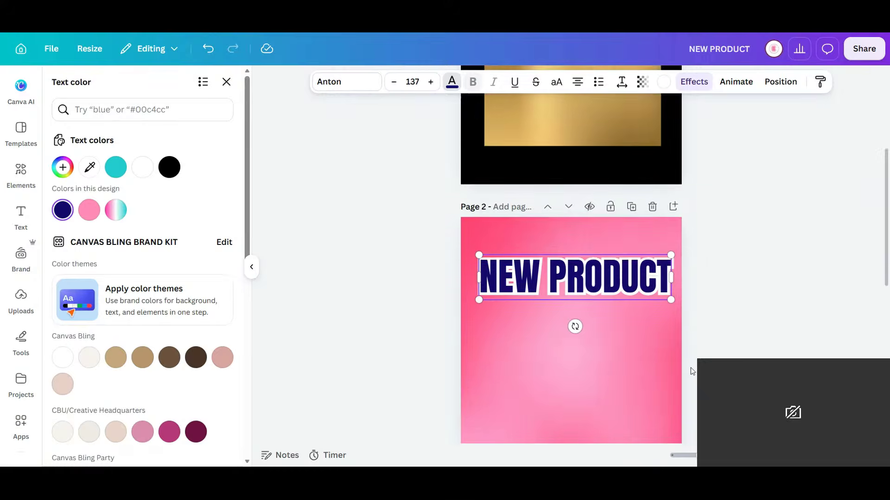
Replace the navy heading's Outline effect with a black Drop shadow
{"action": "left_click", "coordinate": [633, 268]}
{"action": "key", "text": "Escape"}
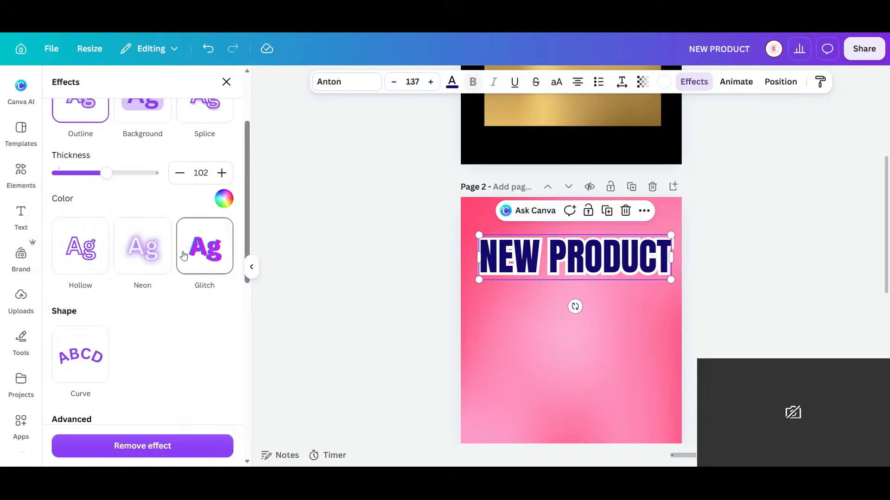
{"action": "scroll", "coordinate": [118, 326], "scroll_direction": "up", "scroll_amount": 3}
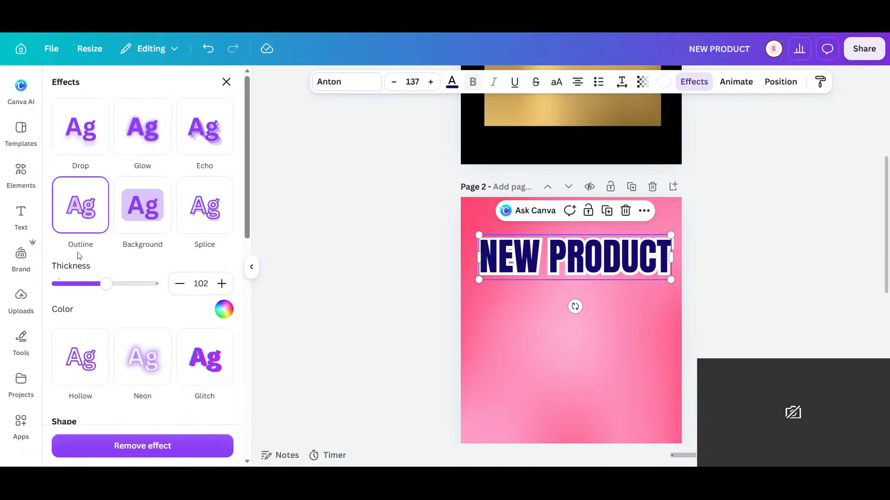
{"action": "mouse_move", "coordinate": [105, 284]}
{"action": "left_mouse_down"}
{"action": "mouse_move", "coordinate": [91, 284]}
{"action": "mouse_move", "coordinate": [110, 284]}
{"action": "left_mouse_up"}
{"action": "left_click", "coordinate": [94, 126]}
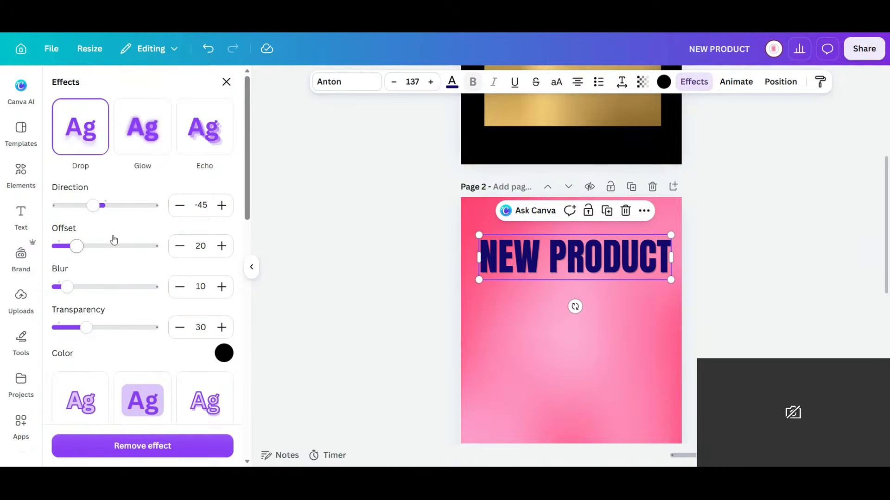
{"action": "left_click", "coordinate": [732, 356]}
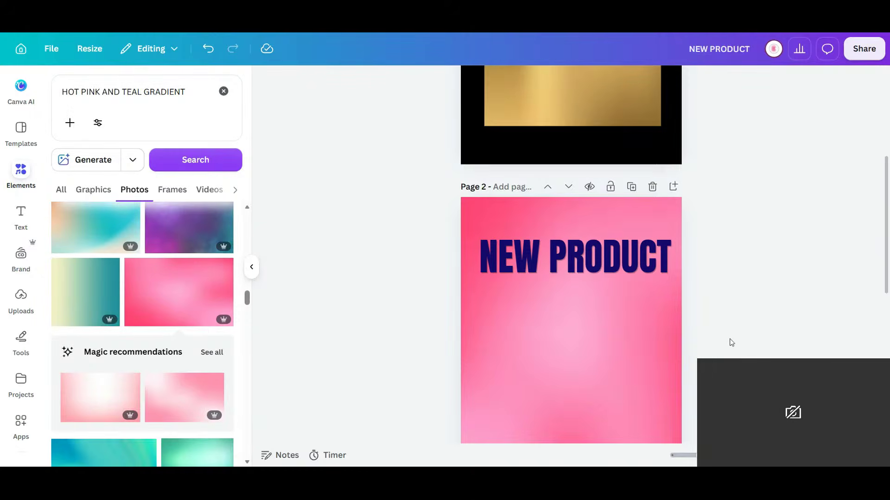
Center the NEW PRODUCT heading horizontally on the pink page
{"action": "left_click", "coordinate": [621, 258]}
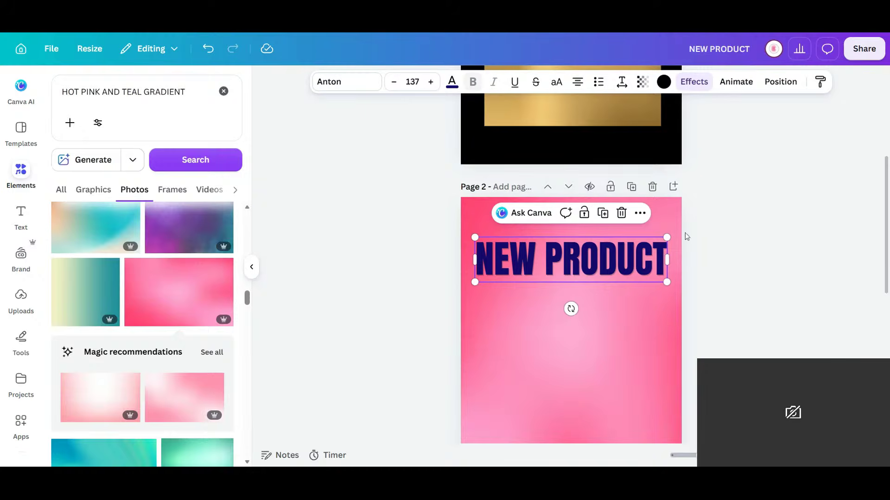
{"action": "left_click", "coordinate": [685, 255]}
{"action": "left_click", "coordinate": [672, 264]}
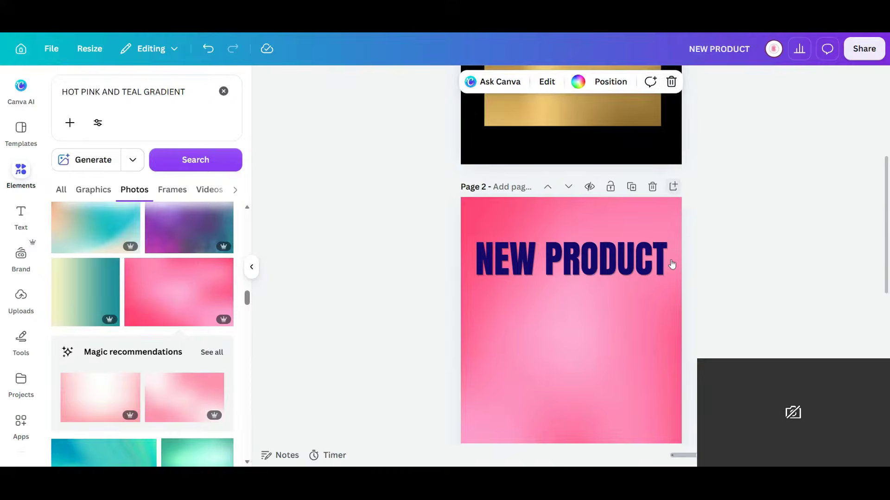
Add a blank page after the pink page and search the photo elements for NAVY BLUE BACKGROUND
{"action": "key", "text": "ctrl+Return"}
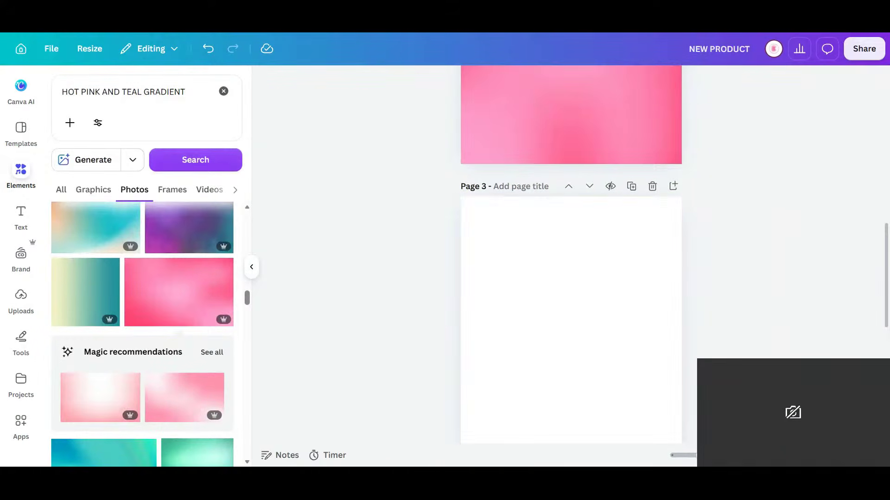
{"action": "left_click", "coordinate": [25, 175]}
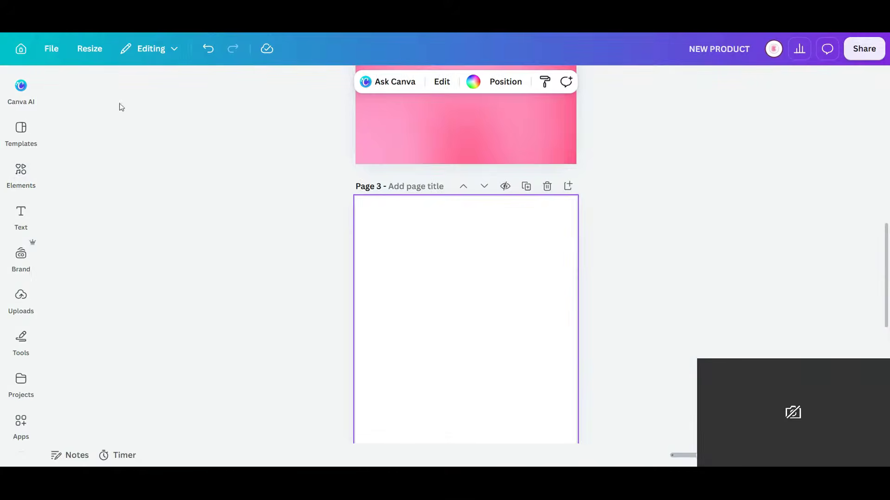
{"action": "left_click", "coordinate": [21, 172]}
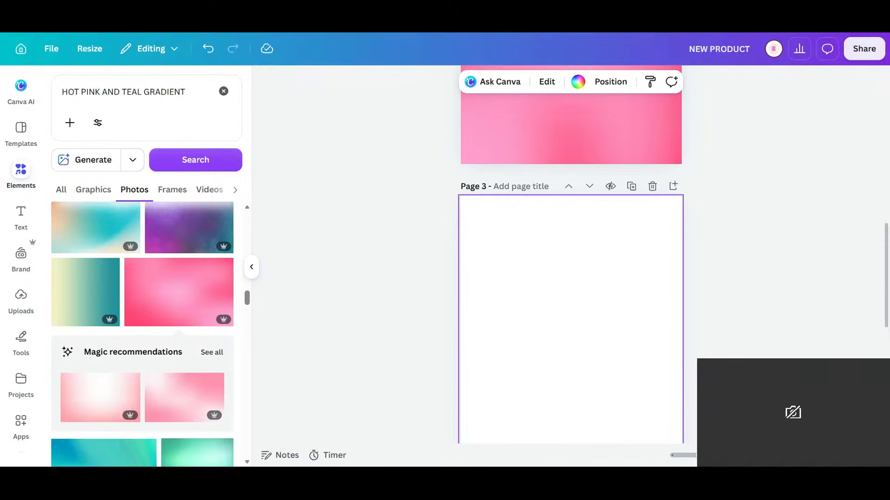
{"action": "type", "text": "NA"}
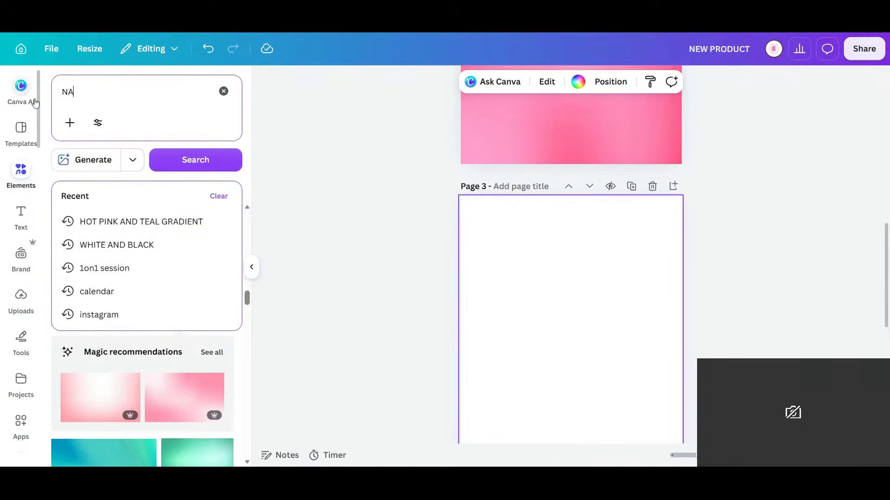
{"action": "type", "text": "VY BLUE BACKGROUND"}
{"action": "key", "text": "Return"}
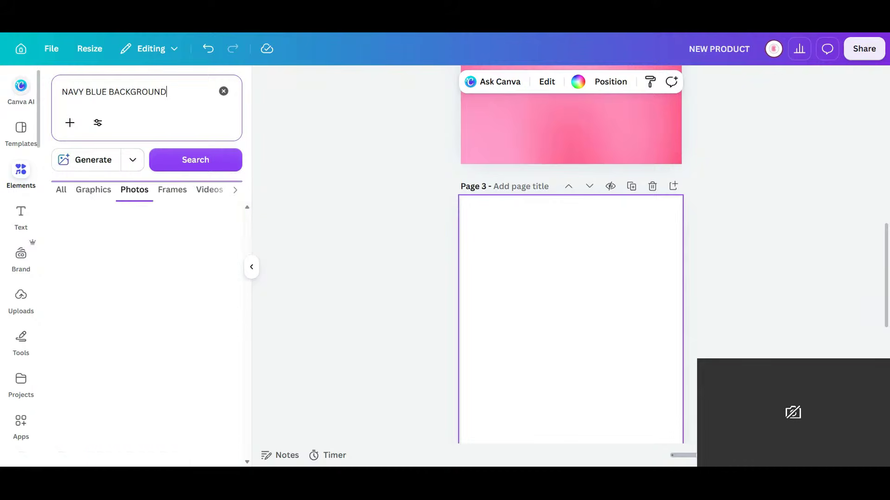
Try a dark navy photo with black edges on page 3 and delete it after browsing the other results
{"action": "scroll", "coordinate": [156, 316], "scroll_direction": "down", "scroll_amount": 3}
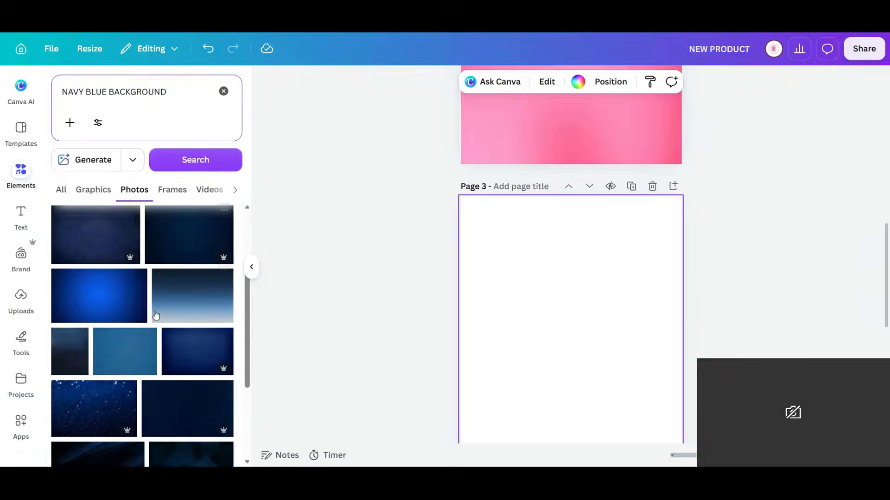
{"action": "scroll", "coordinate": [155, 315], "scroll_direction": "up", "scroll_amount": 2}
{"action": "scroll", "coordinate": [183, 304], "scroll_direction": "up", "scroll_amount": 2}
{"action": "left_click", "coordinate": [200, 318]}
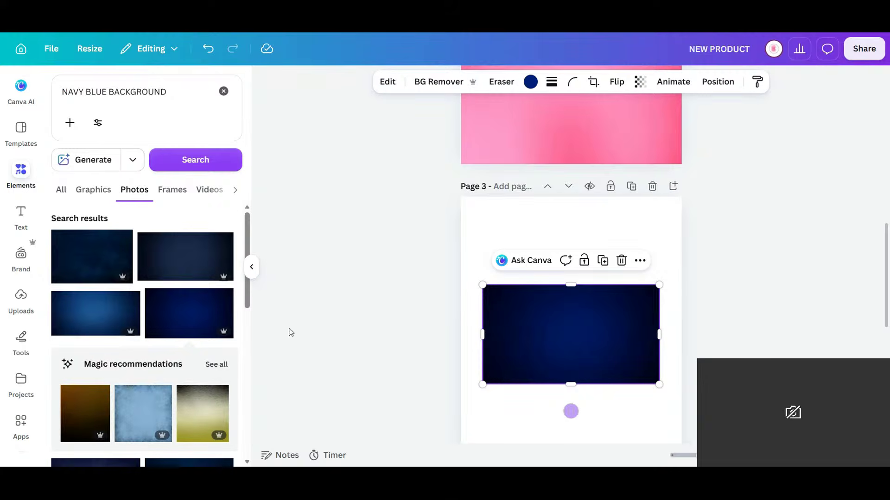
{"action": "scroll", "coordinate": [151, 342], "scroll_direction": "down", "scroll_amount": 8}
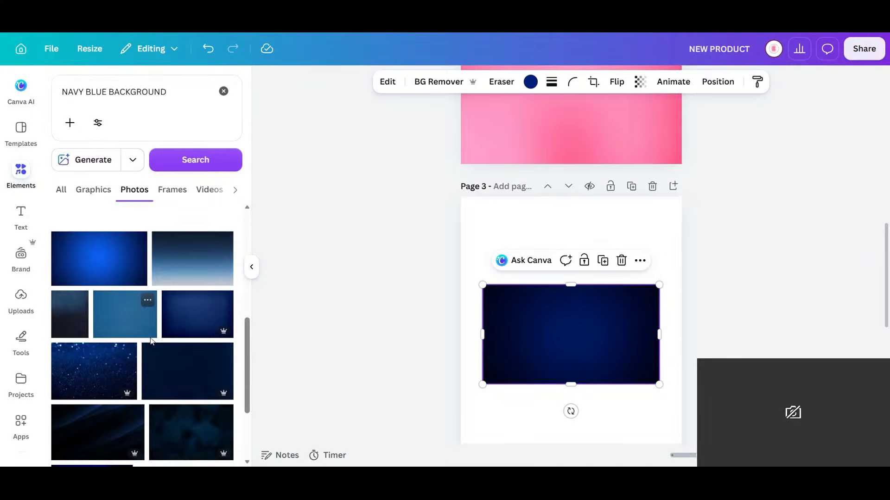
{"action": "scroll", "coordinate": [151, 342], "scroll_direction": "down", "scroll_amount": 4}
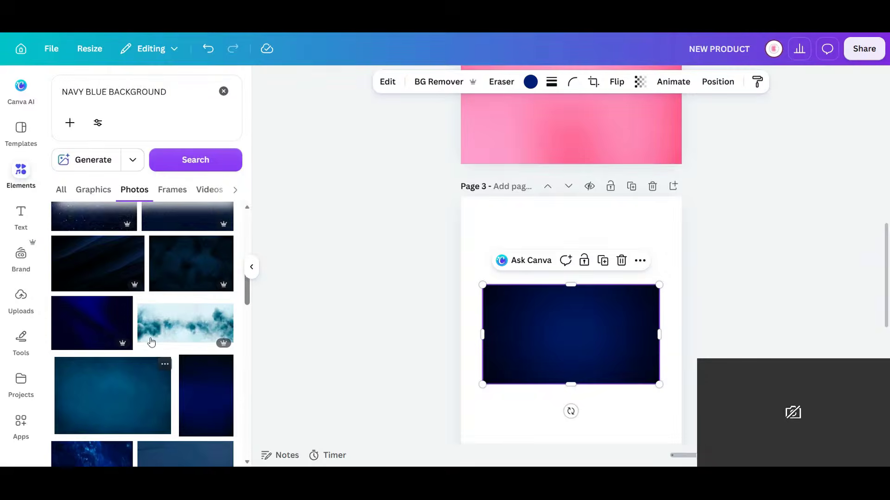
{"action": "scroll", "coordinate": [151, 342], "scroll_direction": "up", "scroll_amount": 5}
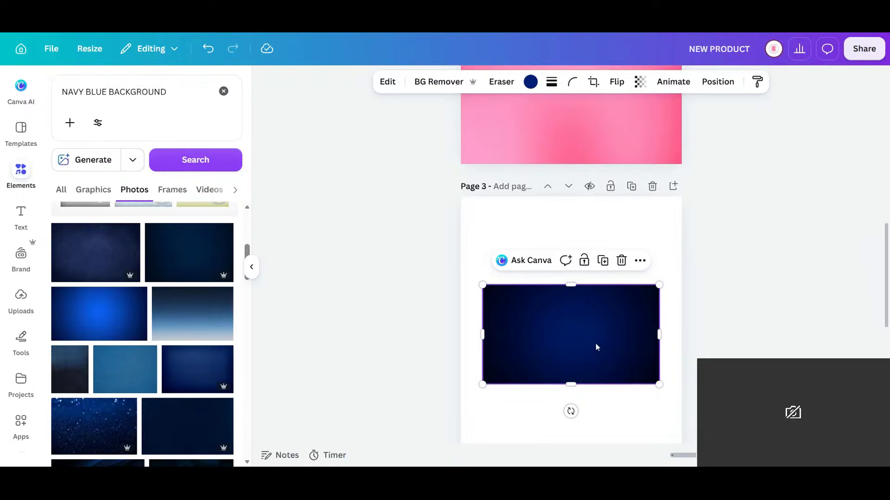
{"action": "key", "text": "Delete"}
Set the textured navy blue photo, rotated 90 degrees to portrait orientation, as the background of page 3
{"action": "left_click_drag", "start_coordinate": [206, 378], "coordinate": [587, 348]}
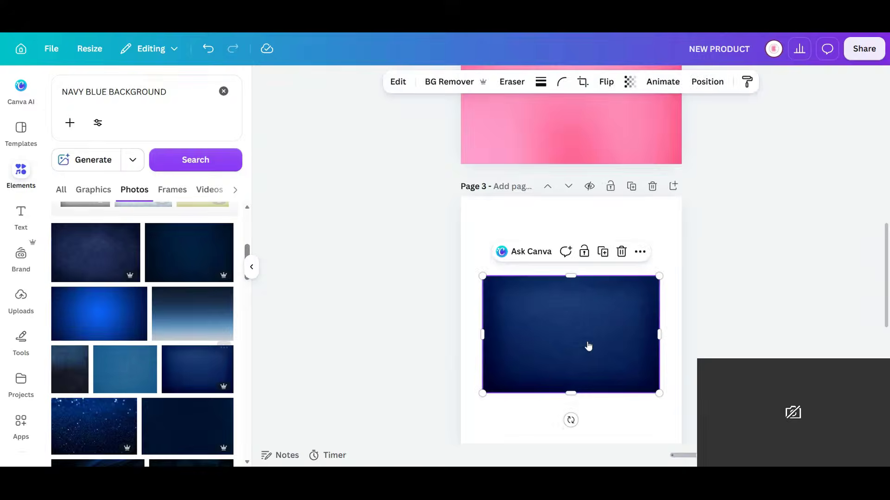
{"action": "left_click_drag", "start_coordinate": [570, 420], "coordinate": [671, 334]}
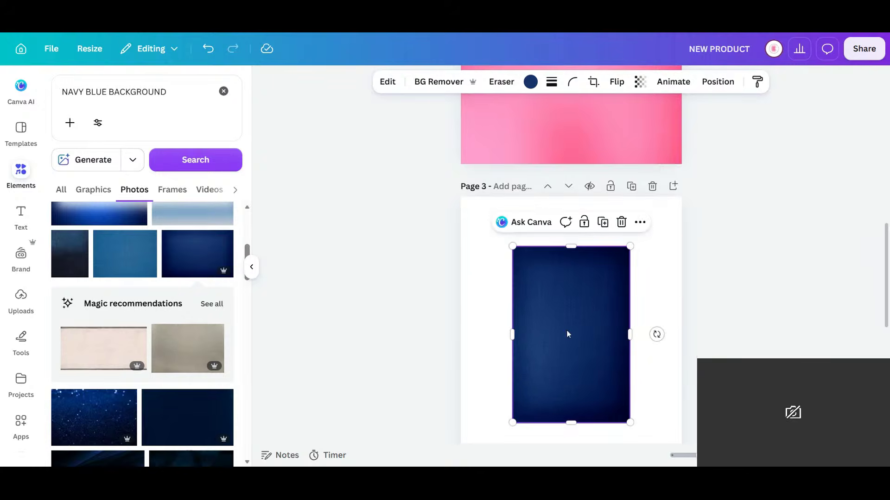
{"action": "right_click", "coordinate": [568, 333]}
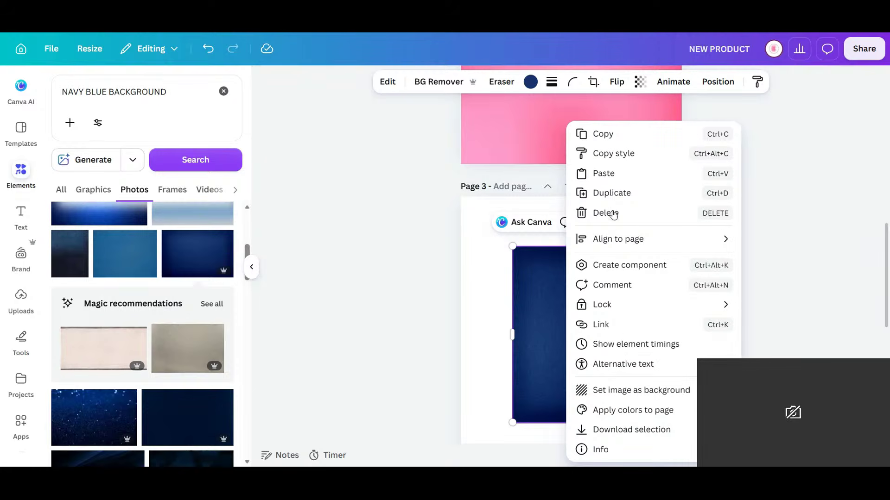
{"action": "left_click", "coordinate": [623, 391]}
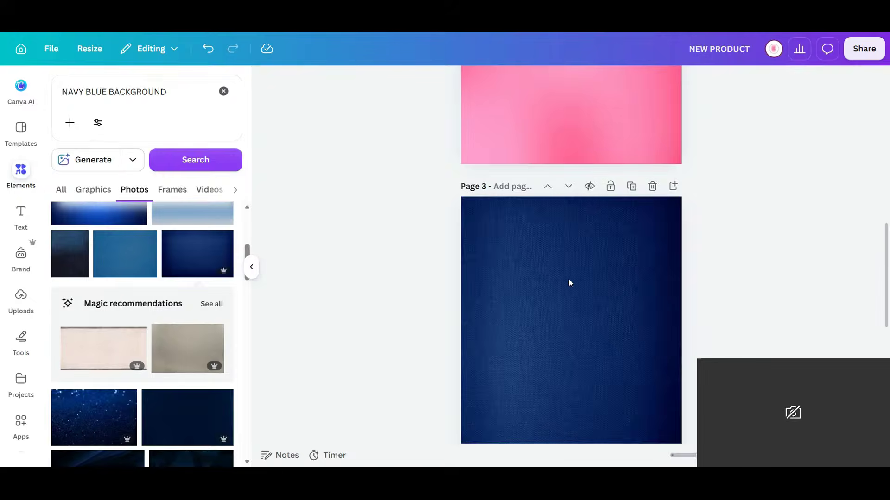
Duplicate the pink page's NEW PRODUCT heading and place the copy near the top of the navy page
{"action": "scroll", "coordinate": [599, 318], "scroll_direction": "up", "scroll_amount": 5}
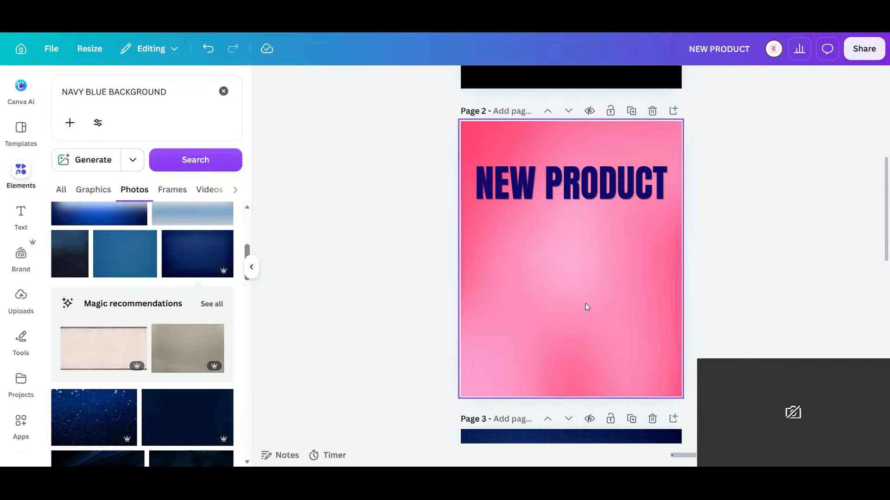
{"action": "scroll", "coordinate": [573, 302], "scroll_direction": "down", "scroll_amount": 2}
{"action": "scroll", "coordinate": [586, 307], "scroll_direction": "down", "scroll_amount": 3}
{"action": "scroll", "coordinate": [585, 305], "scroll_direction": "up", "scroll_amount": 5}
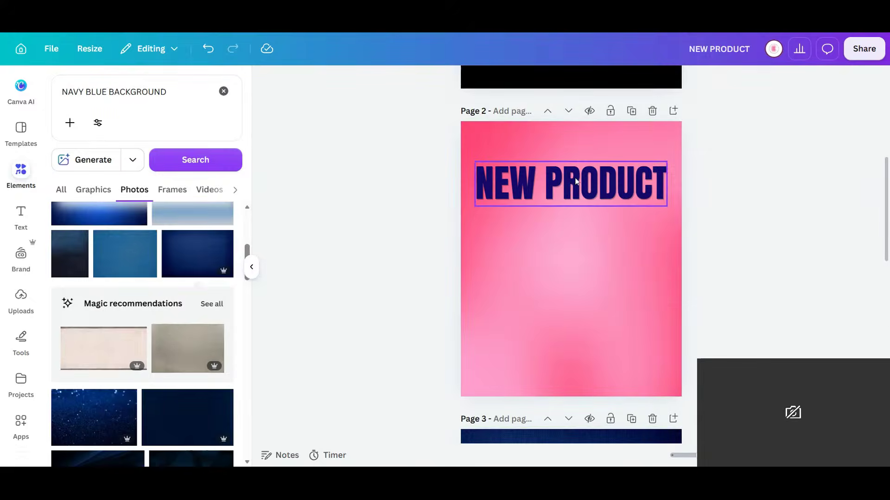
{"action": "left_click", "coordinate": [603, 184]}
{"action": "left_click", "coordinate": [603, 137]}
{"action": "left_click_drag", "start_coordinate": [605, 191], "coordinate": [598, 258]}
{"action": "scroll", "coordinate": [601, 296], "scroll_direction": "down", "scroll_amount": 5}
Change the NEW PRODUCT heading on the navy page to the design's light pink color
{"action": "left_click", "coordinate": [452, 84]}
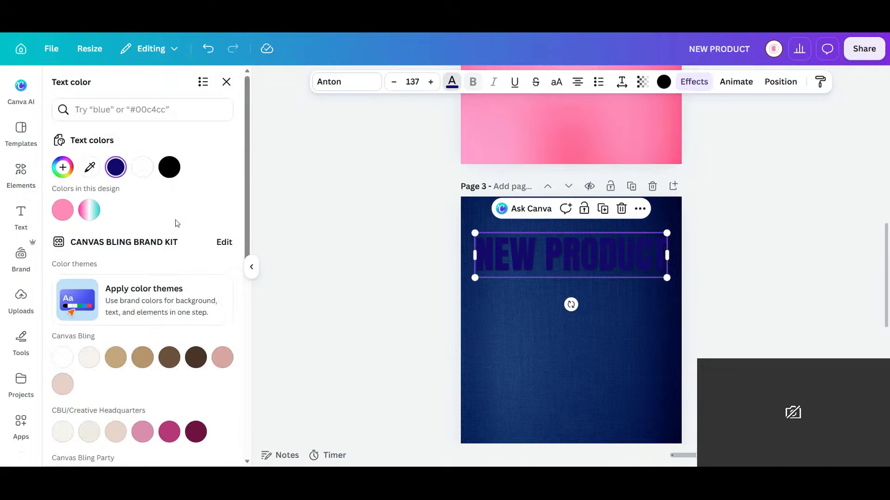
{"action": "left_click", "coordinate": [65, 214]}
{"action": "left_click", "coordinate": [708, 316]}
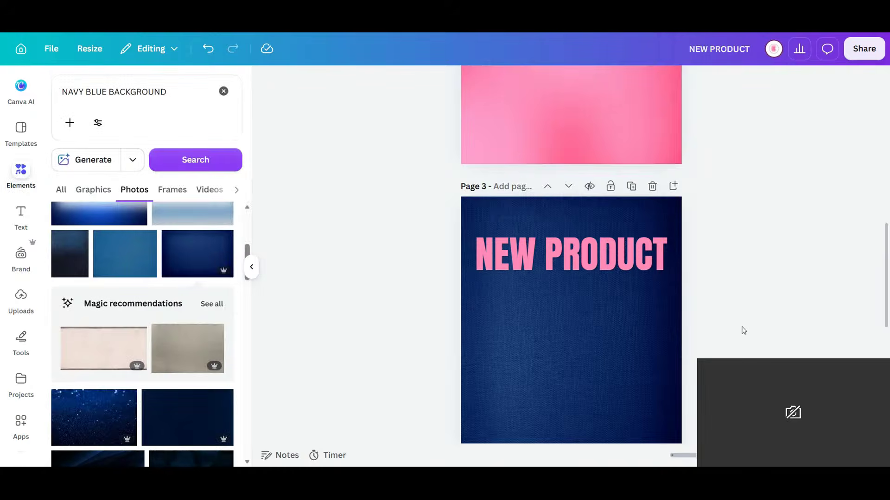
Duplicate the heading on the navy page, place the copy below it and replace its text with SHORT PRODUCT DESCRIPTION
{"action": "scroll", "coordinate": [737, 320], "scroll_direction": "up", "scroll_amount": 8}
{"action": "scroll", "coordinate": [737, 318], "scroll_direction": "down", "scroll_amount": 9}
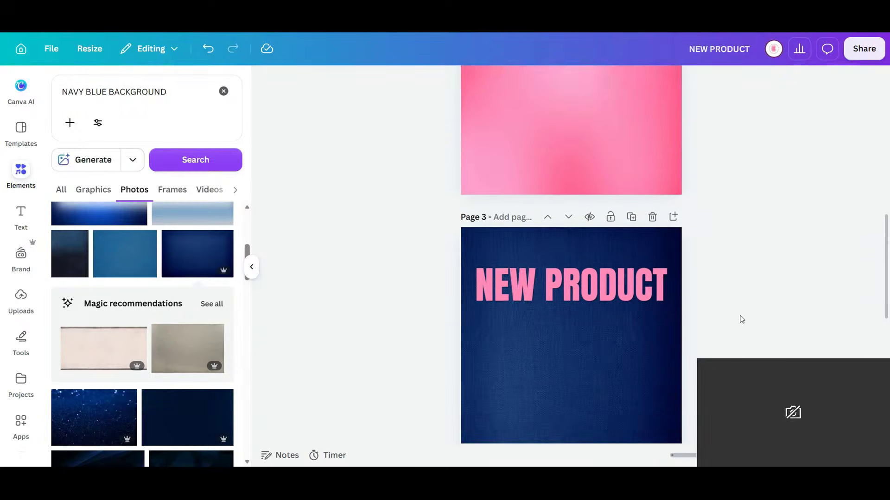
{"action": "left_click", "coordinate": [590, 204]}
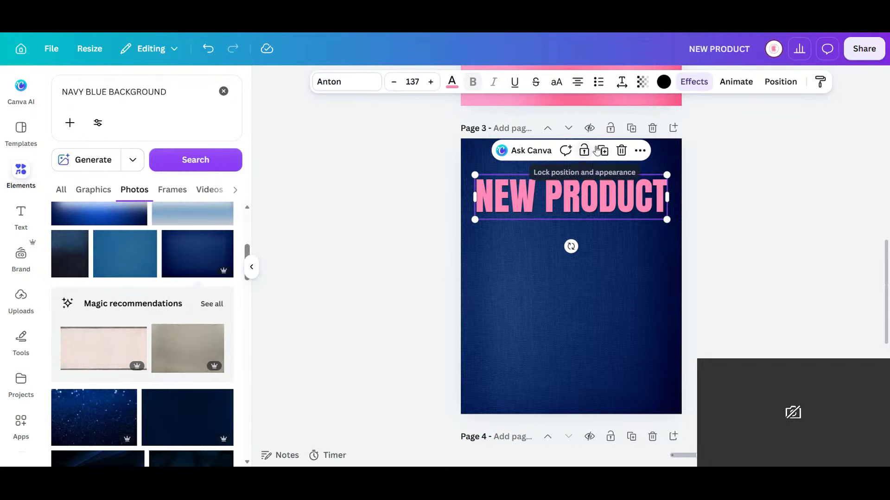
{"action": "left_click", "coordinate": [602, 152]}
{"action": "left_click_drag", "start_coordinate": [586, 213], "coordinate": [587, 255]}
{"action": "double_click", "coordinate": [586, 254]}
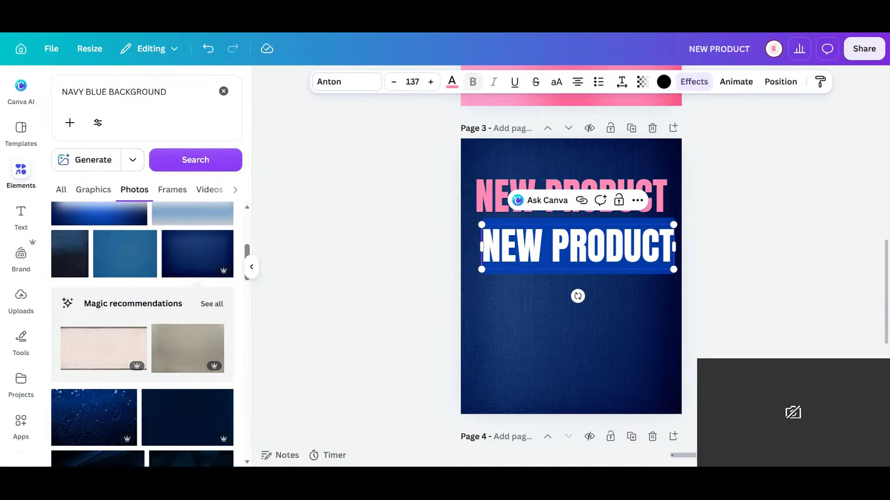
{"action": "type", "text": "a"}
{"action": "key", "text": "BackSpace"}
{"action": "type", "text": "ADD DE"}
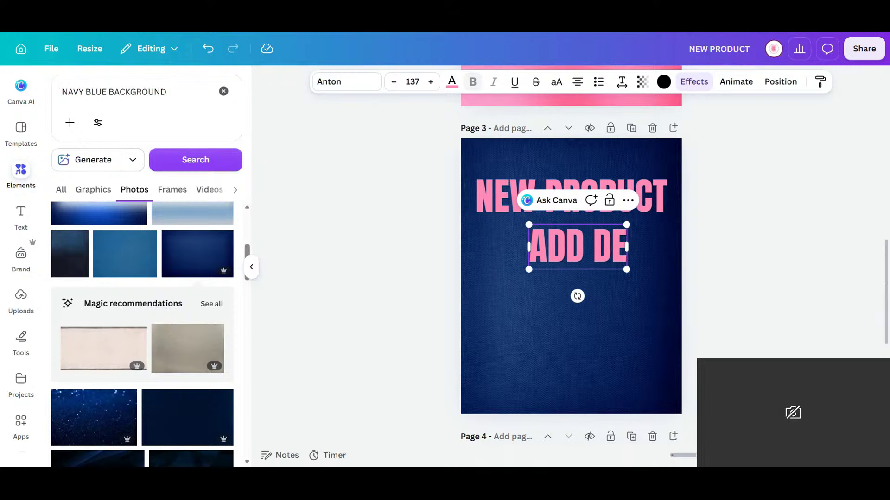
{"action": "key", "text": "BackSpace"}
{"action": "key", "text": "BackSpace"}
{"action": "key", "text": "BackSpace"}
{"action": "key", "text": "BackSpace"}
{"action": "key", "text": "BackSpace"}
{"action": "key", "text": "BackSpace"}
{"action": "type", "text": "SHORT PROD"}
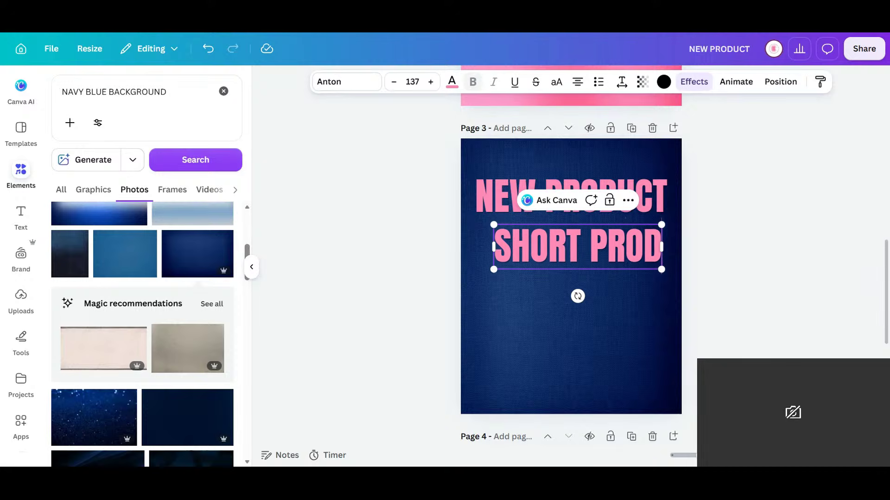
{"action": "type", "text": "UCT "}
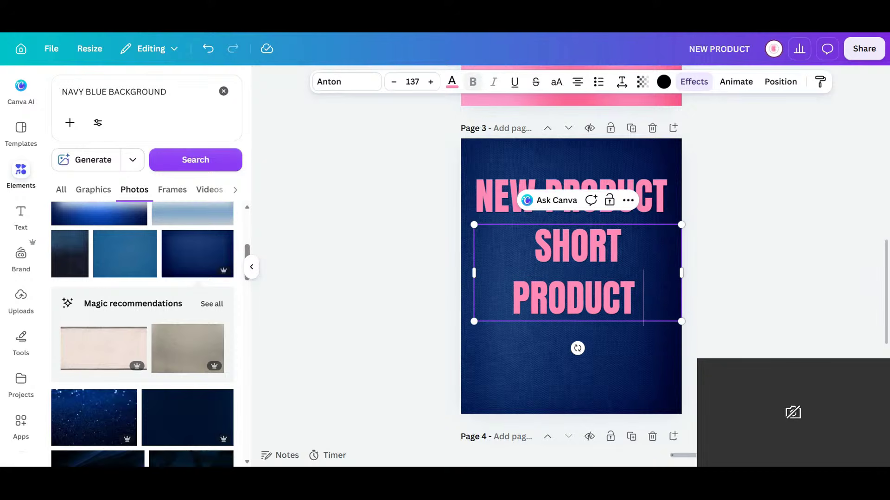
{"action": "type", "text": "DESCRIPTION"}
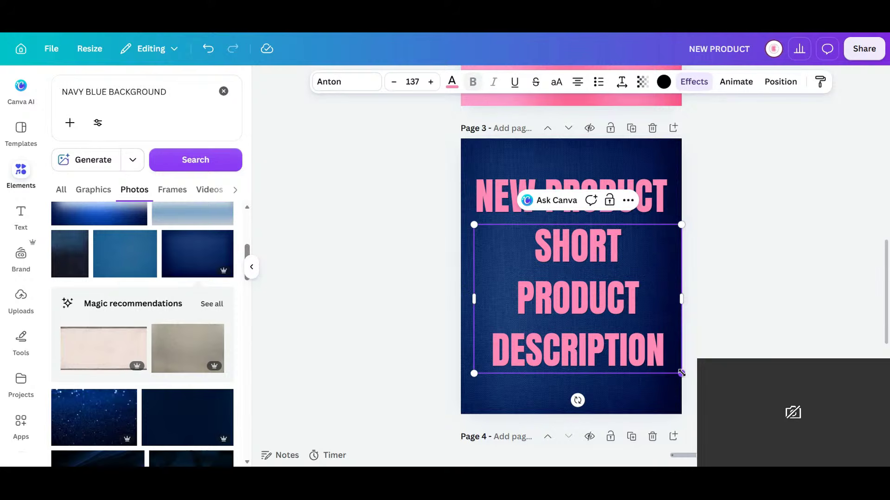
Shrink the SHORT PRODUCT DESCRIPTION text to size 42, centered just beneath the heading, and color it white
{"action": "left_click_drag", "start_coordinate": [681, 373], "coordinate": [641, 248]}
{"action": "mouse_move", "coordinate": [568, 266]}
{"action": "left_mouse_down"}
{"action": "mouse_move", "coordinate": [588, 254]}
{"action": "mouse_move", "coordinate": [582, 261]}
{"action": "left_mouse_up"}
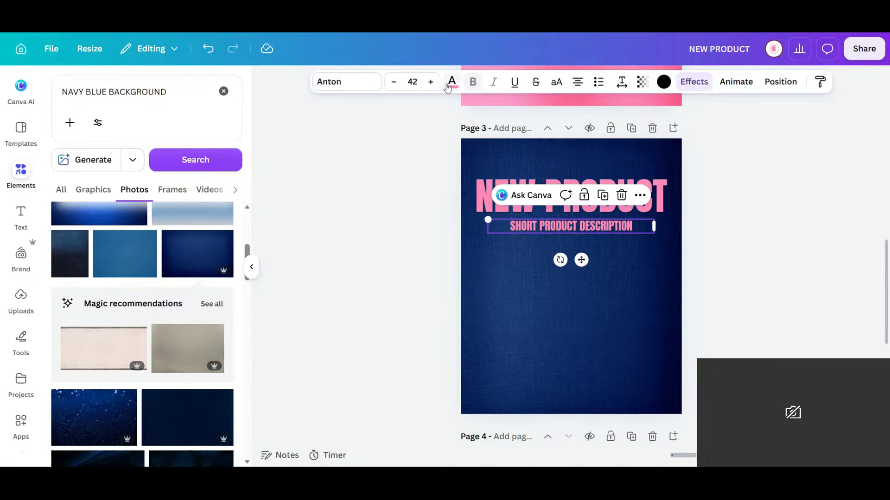
{"action": "left_click", "coordinate": [169, 167]}
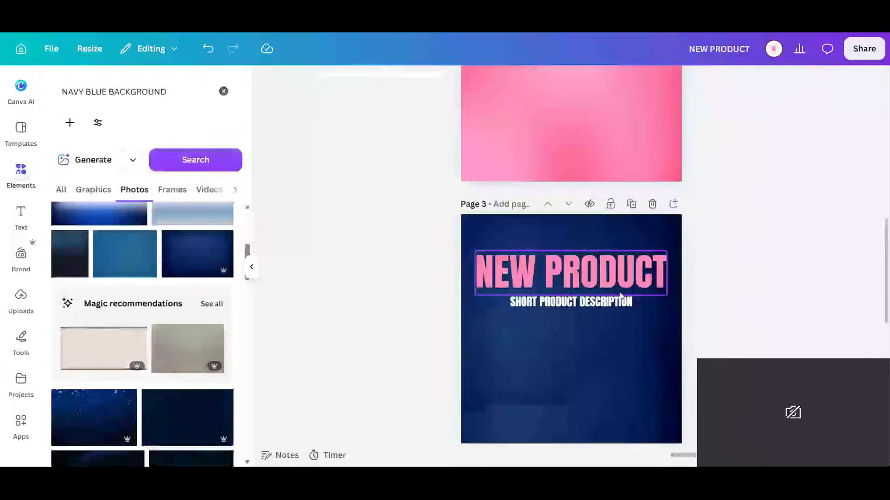
Place a duplicate of the white SHORT PRODUCT DESCRIPTION text on the pink page, centered just beneath its NEW PRODUCT heading
{"action": "left_click", "coordinate": [605, 304]}
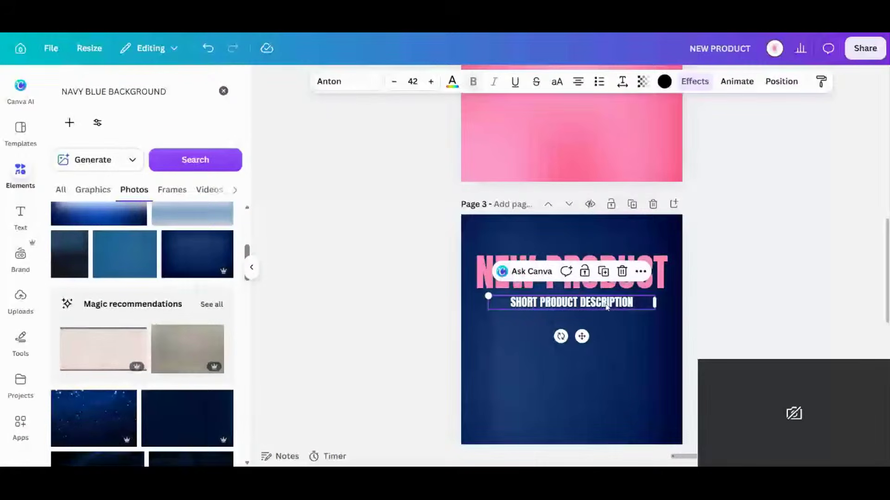
{"action": "left_click", "coordinate": [606, 304]}
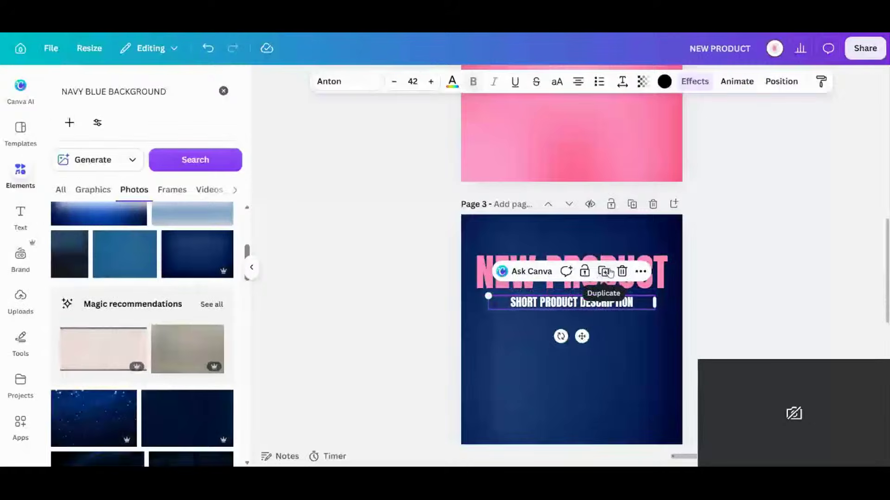
{"action": "left_click_drag", "start_coordinate": [588, 302], "coordinate": [593, 112]}
{"action": "scroll", "coordinate": [589, 147], "scroll_direction": "up", "scroll_amount": 3}
{"action": "scroll", "coordinate": [626, 183], "scroll_direction": "up", "scroll_amount": 2}
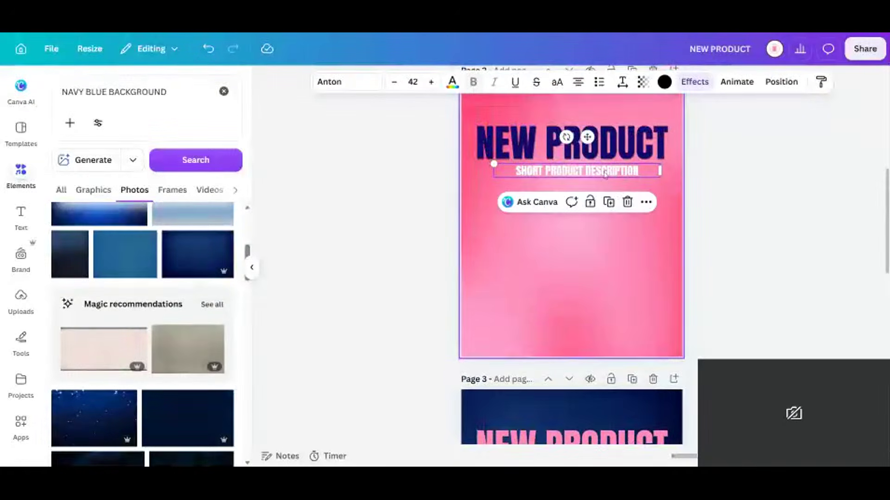
{"action": "left_click_drag", "start_coordinate": [603, 175], "coordinate": [595, 173]}
{"action": "left_click", "coordinate": [714, 159]}
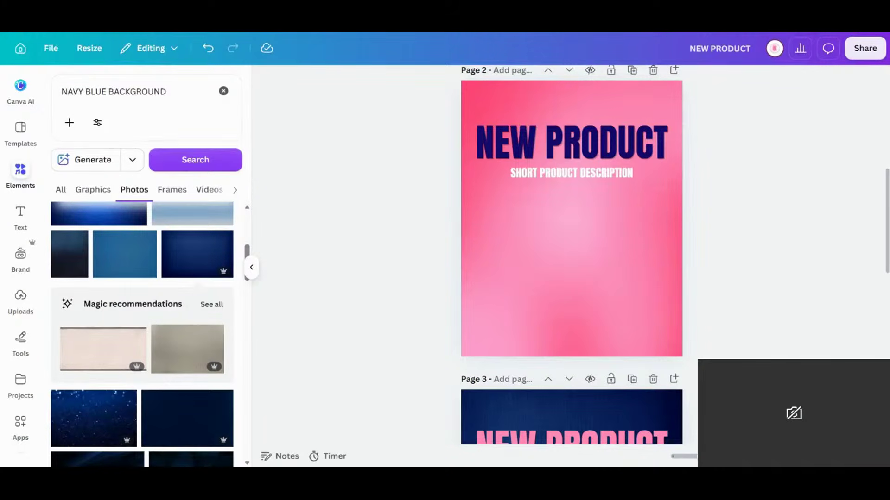
Duplicate the color palette page and fill the copy's middle navy square with the pink, white and turquoise gradient
{"action": "scroll", "coordinate": [691, 221], "scroll_direction": "up", "scroll_amount": 3}
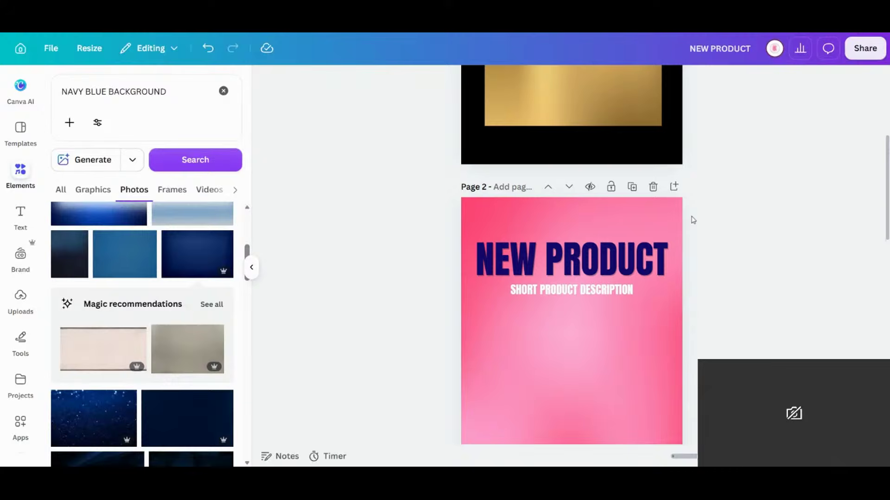
{"action": "scroll", "coordinate": [658, 207], "scroll_direction": "up", "scroll_amount": 5}
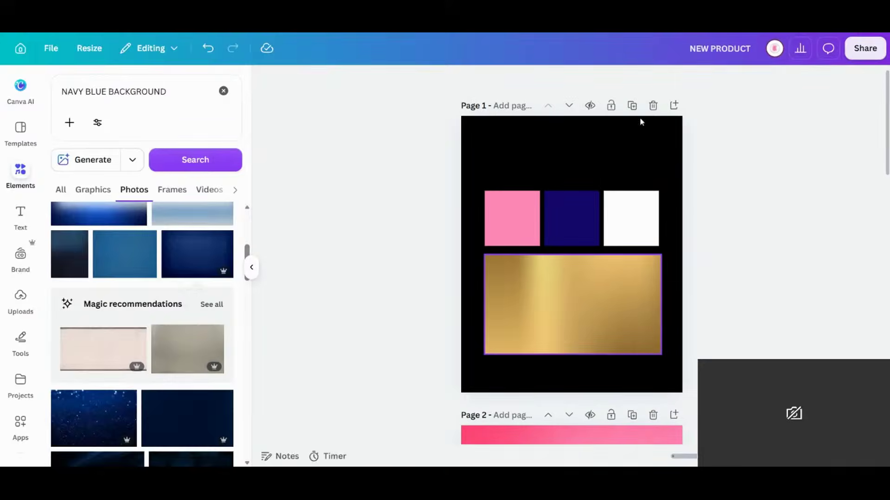
{"action": "left_click", "coordinate": [631, 111]}
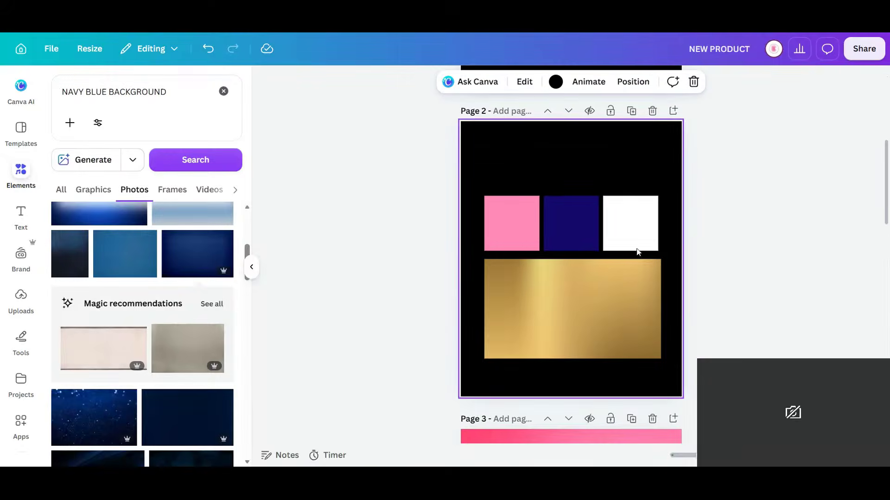
{"action": "left_click", "coordinate": [564, 224]}
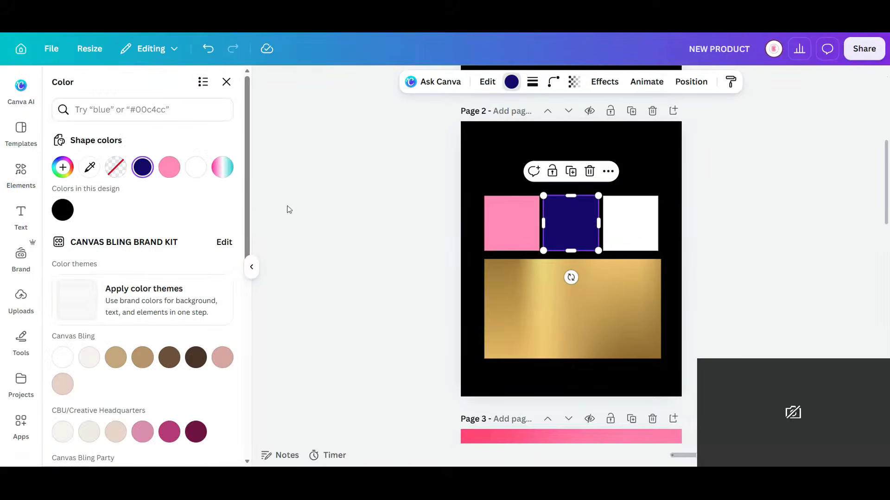
{"action": "left_click", "coordinate": [222, 168]}
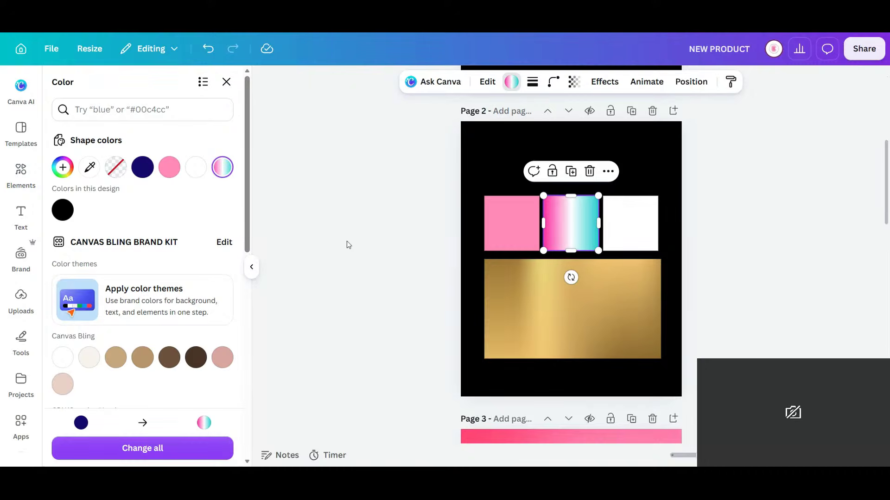
{"action": "left_click", "coordinate": [90, 170]}
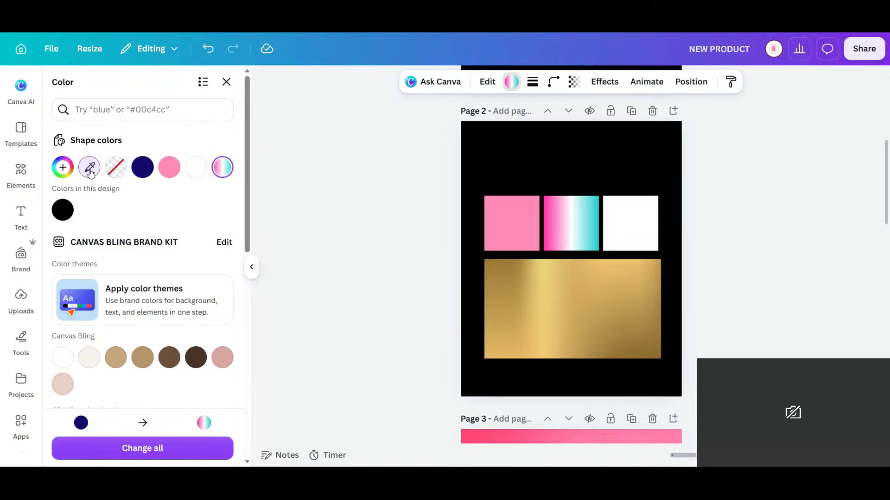
{"action": "left_click", "coordinate": [557, 230]}
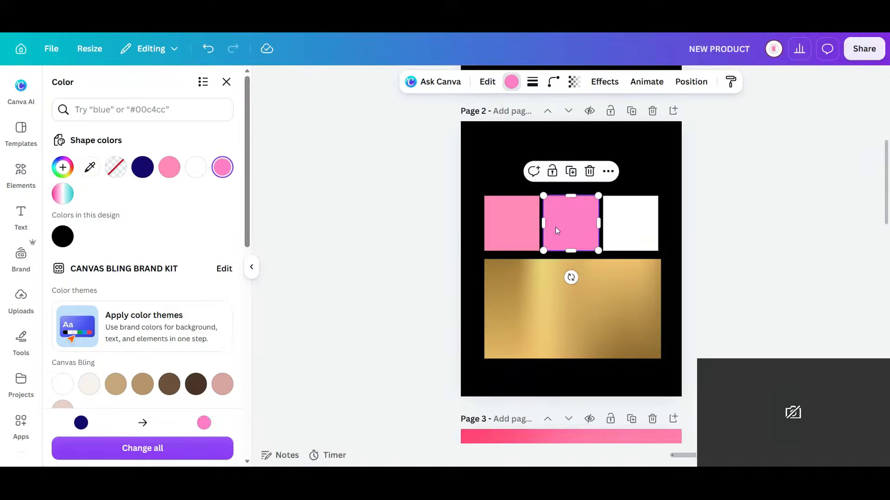
{"action": "left_click", "coordinate": [202, 50]}
Fill the first square with the gradient's pink and the third square with its turquoise, both sampled with the color picker
{"action": "left_click", "coordinate": [511, 226]}
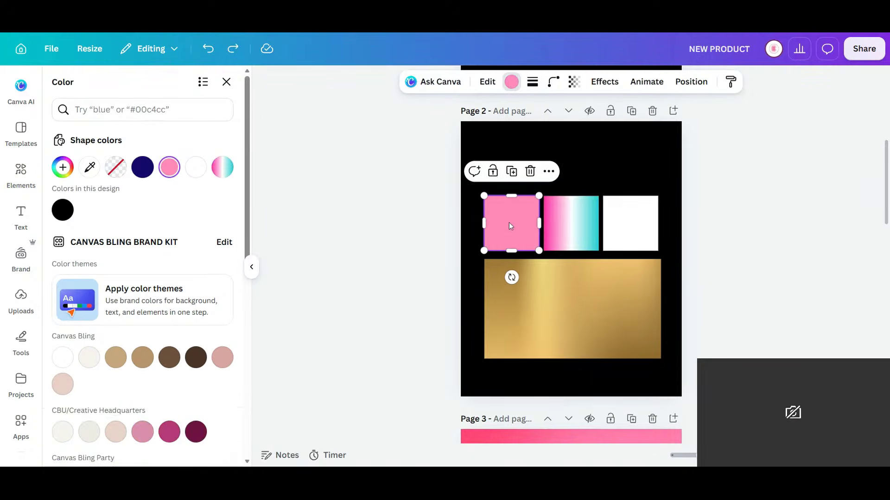
{"action": "left_click", "coordinate": [90, 170]}
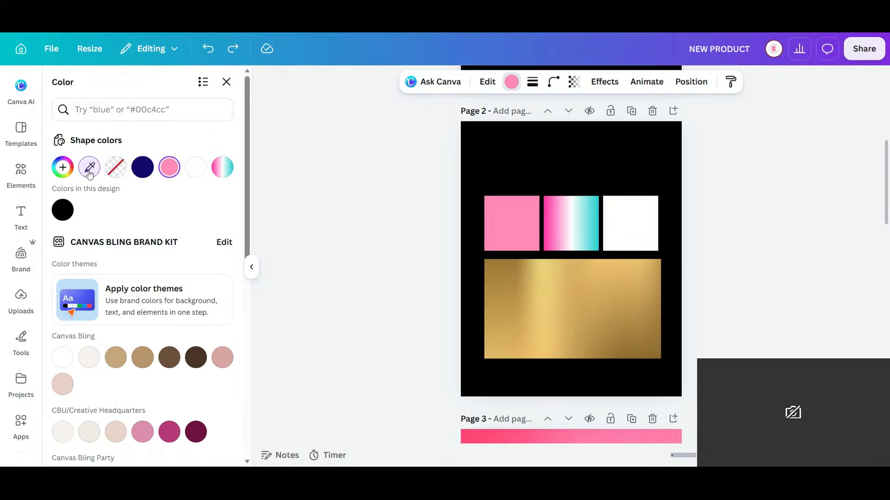
{"action": "left_click", "coordinate": [552, 215]}
{"action": "left_click", "coordinate": [629, 232]}
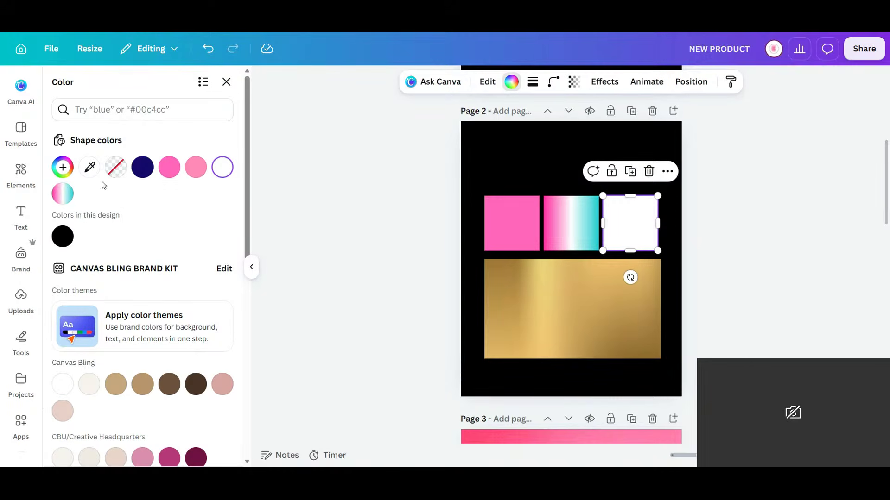
{"action": "left_click", "coordinate": [87, 171]}
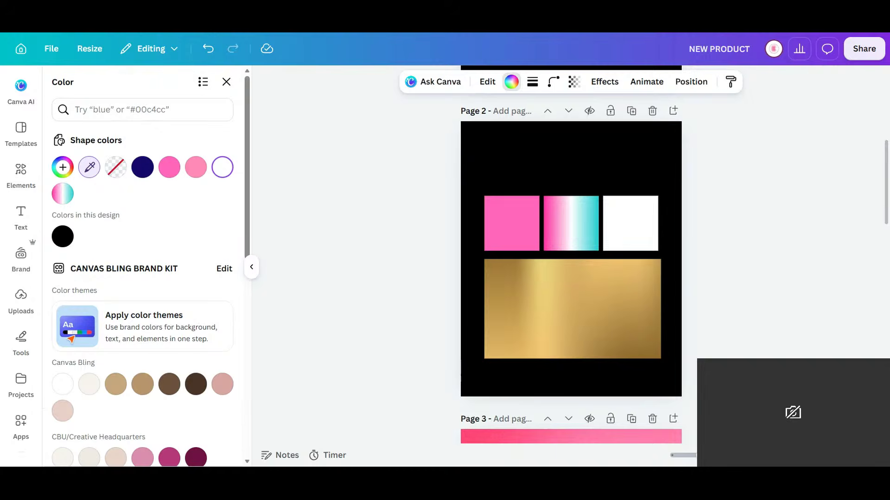
{"action": "left_click", "coordinate": [593, 229]}
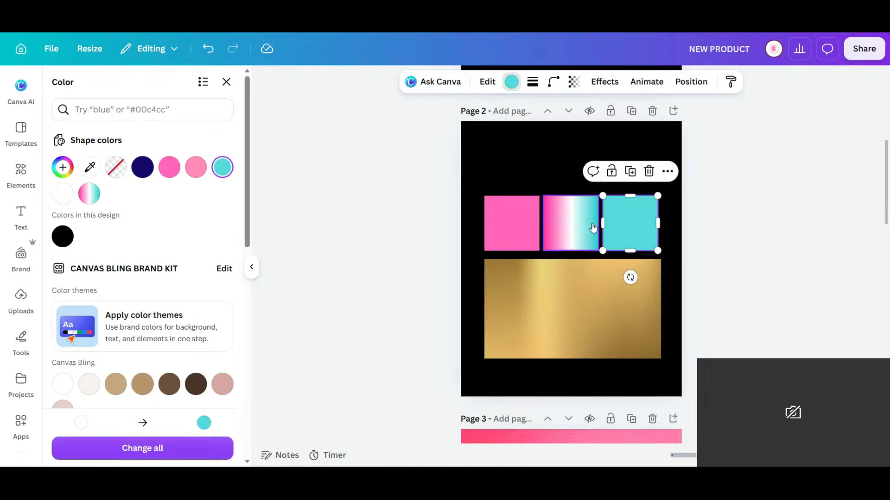
{"action": "left_click", "coordinate": [733, 241]}
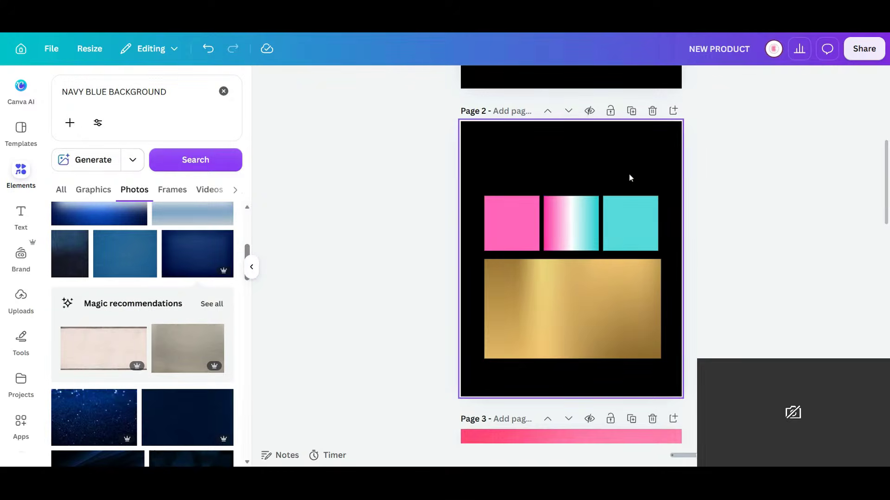
Duplicate the pink NEW PRODUCT page with its description
{"action": "scroll", "coordinate": [613, 218], "scroll_direction": "down", "scroll_amount": 5}
{"action": "scroll", "coordinate": [663, 264], "scroll_direction": "up", "scroll_amount": 5}
{"action": "scroll", "coordinate": [663, 265], "scroll_direction": "down", "scroll_amount": 5}
{"action": "left_click", "coordinate": [630, 125]}
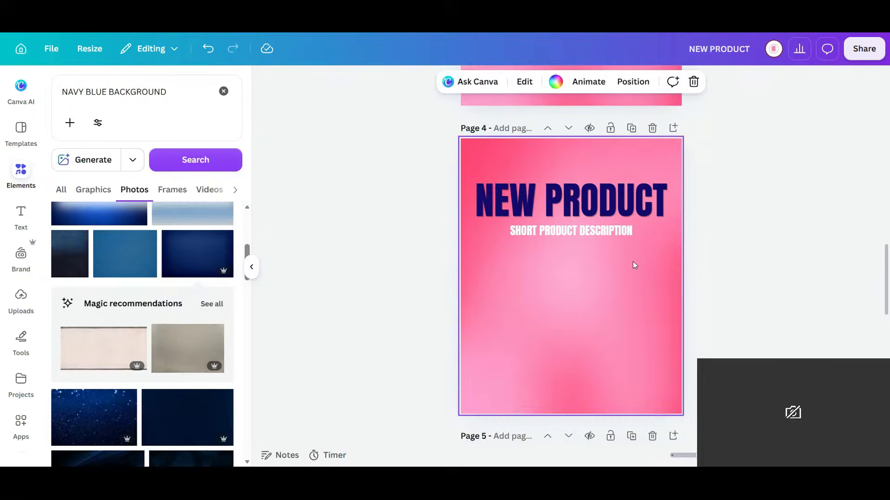
Change the NEW PRODUCT heading on page 3 to the turquoise from the design colors
{"action": "scroll", "coordinate": [613, 241], "scroll_direction": "up", "scroll_amount": 5}
{"action": "left_click", "coordinate": [572, 246]}
{"action": "left_click", "coordinate": [452, 81]}
{"action": "left_click", "coordinate": [62, 210]}
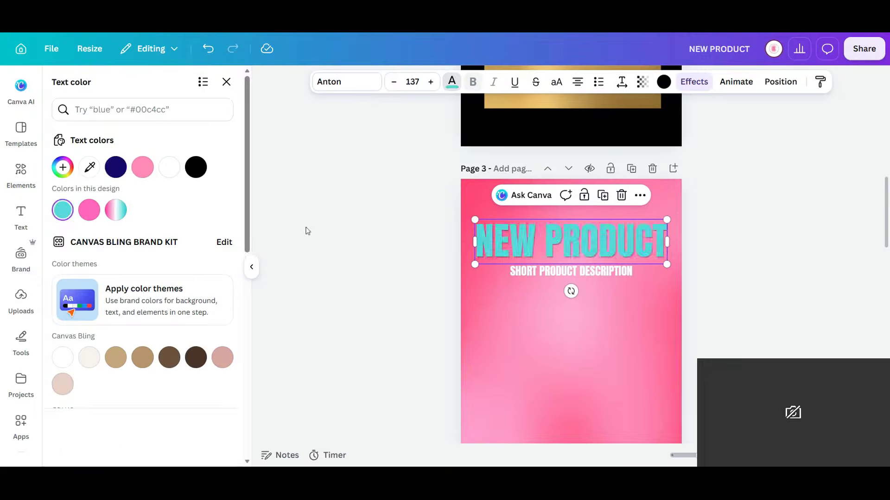
Replace page 3's gradient background with a solid design color, trying vivid magenta first and settling on the lighter pink
{"action": "left_click", "coordinate": [666, 193]}
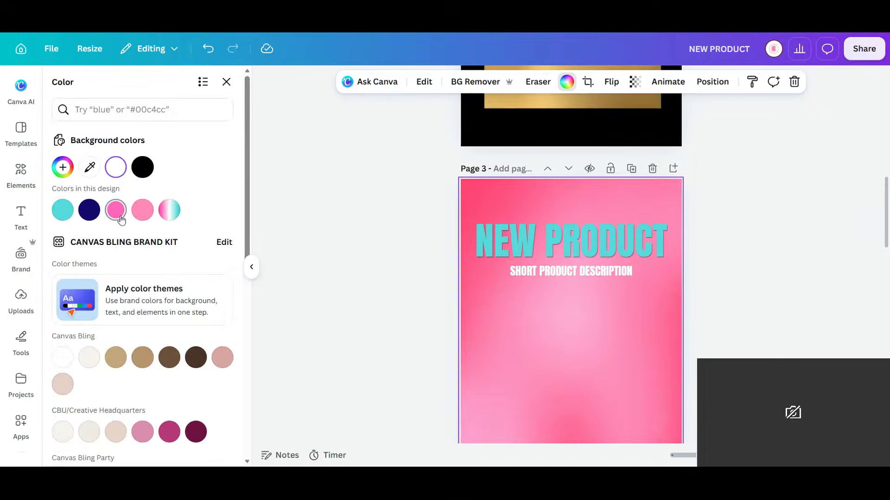
{"action": "left_click", "coordinate": [120, 214]}
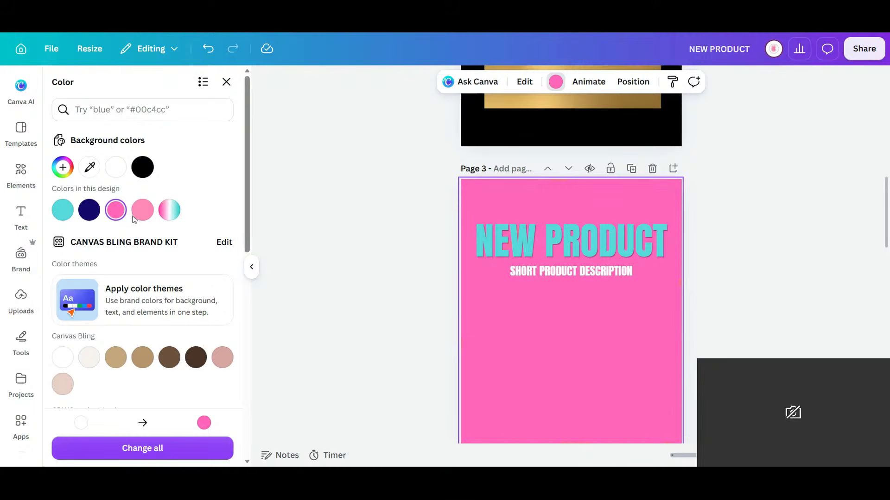
{"action": "left_click", "coordinate": [143, 214]}
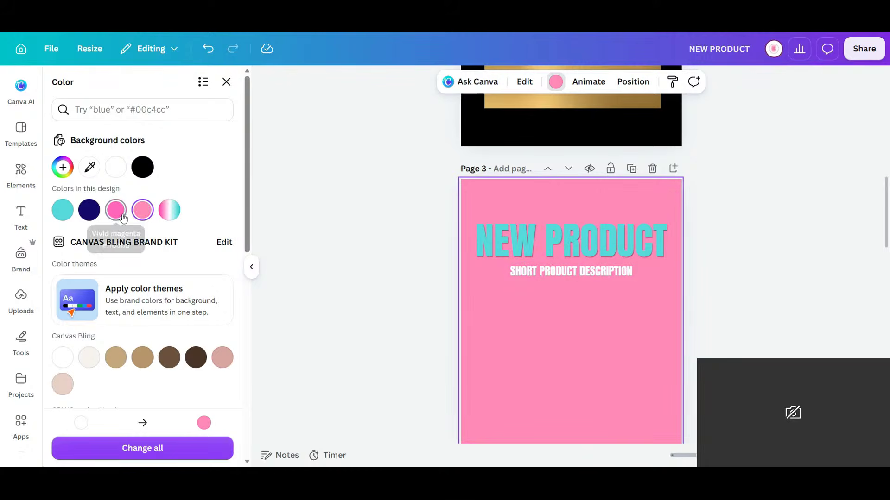
{"action": "left_click", "coordinate": [697, 282]}
Nudge the short product description on page 3 up against the heading, and move it back down below the heading
{"action": "left_click_drag", "start_coordinate": [605, 270], "coordinate": [605, 264]}
{"action": "left_click", "coordinate": [732, 297]}
{"action": "scroll", "coordinate": [732, 297], "scroll_direction": "down", "scroll_amount": 3}
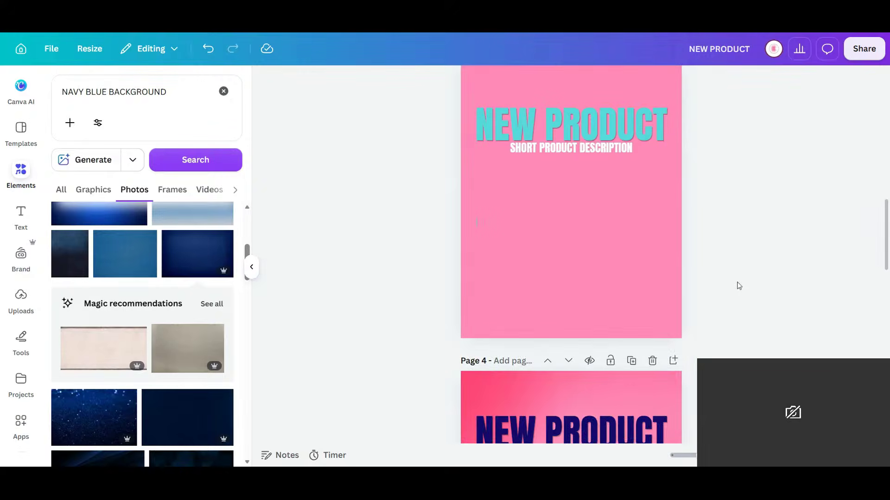
{"action": "scroll", "coordinate": [685, 287], "scroll_direction": "up", "scroll_amount": 3}
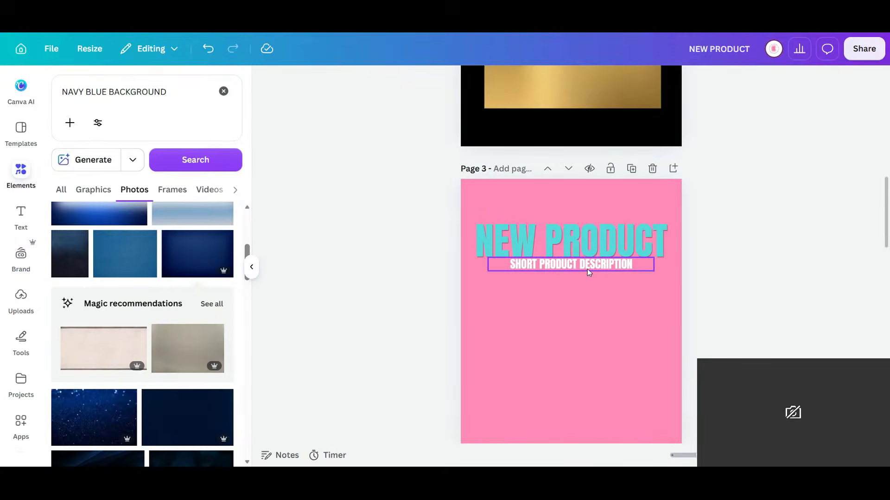
{"action": "left_click", "coordinate": [588, 273]}
{"action": "left_click_drag", "start_coordinate": [589, 274], "coordinate": [589, 275]}
{"action": "left_click", "coordinate": [706, 281]}
{"action": "scroll", "coordinate": [705, 280], "scroll_direction": "down", "scroll_amount": 5}
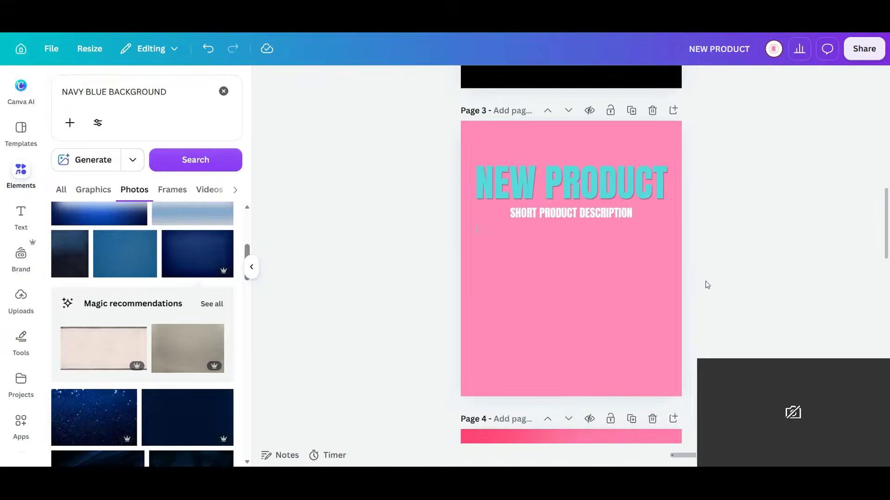
{"action": "scroll", "coordinate": [705, 281], "scroll_direction": "down", "scroll_amount": 2}
{"action": "scroll", "coordinate": [706, 281], "scroll_direction": "up", "scroll_amount": 9}
{"action": "scroll", "coordinate": [705, 281], "scroll_direction": "down", "scroll_amount": 10}
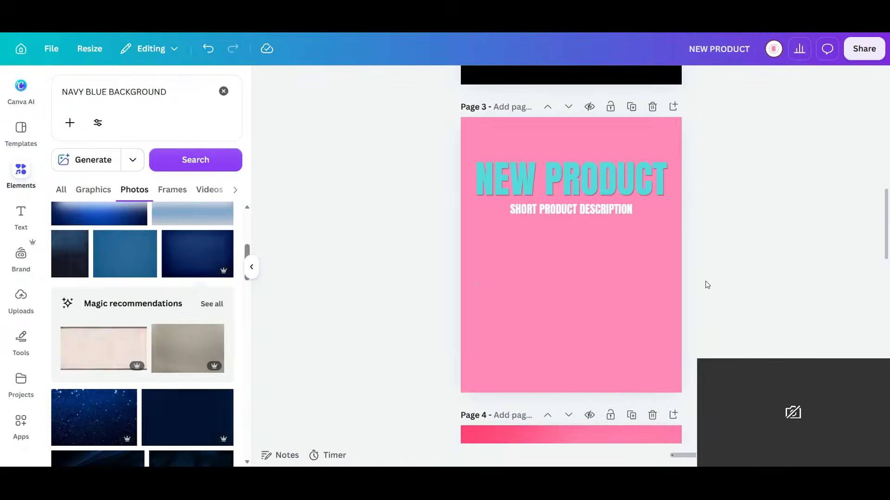
{"action": "scroll", "coordinate": [705, 281], "scroll_direction": "up", "scroll_amount": 9}
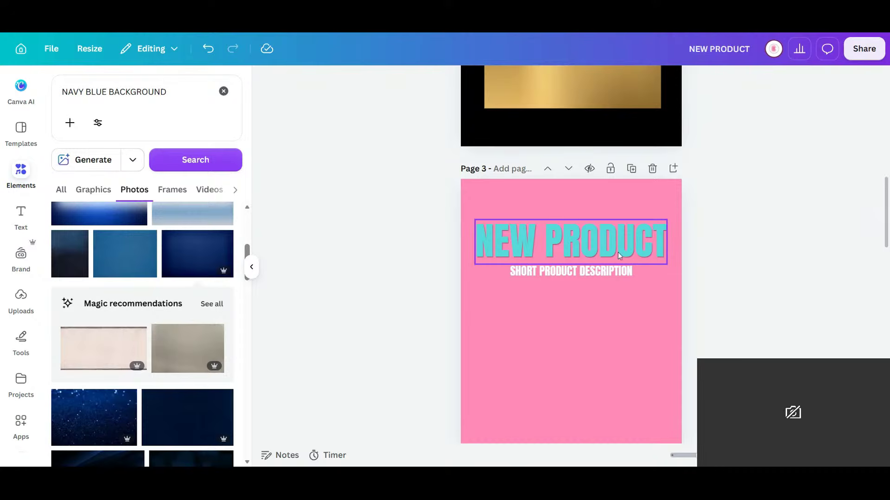
Examine the drop shadow effect settings of the NEW PRODUCT heading on page 3
{"action": "left_click", "coordinate": [641, 244]}
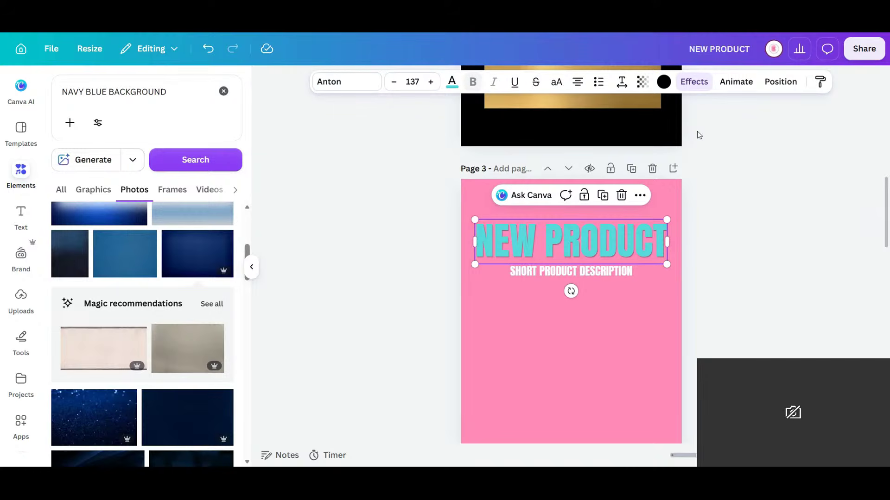
{"action": "left_click", "coordinate": [694, 81]}
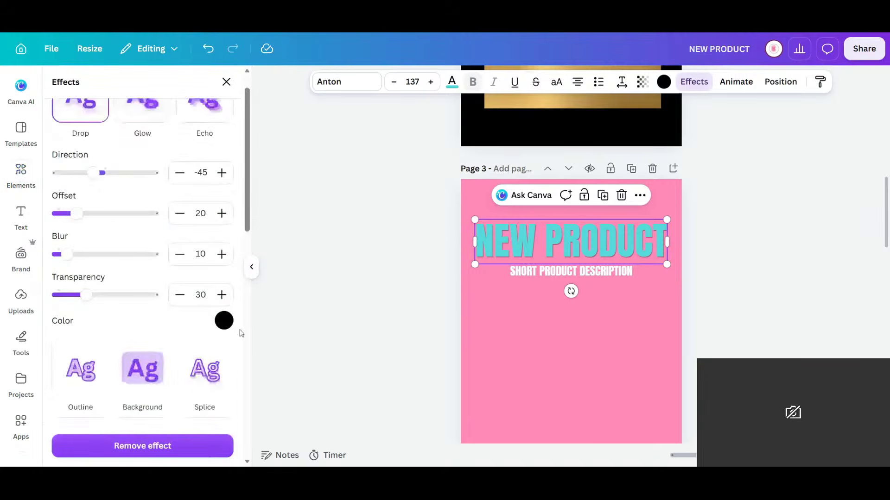
{"action": "scroll", "coordinate": [241, 342], "scroll_direction": "down", "scroll_amount": 2}
Recolor the short product description on page 3 with the turquoise used in the heading
{"action": "left_click", "coordinate": [611, 273]}
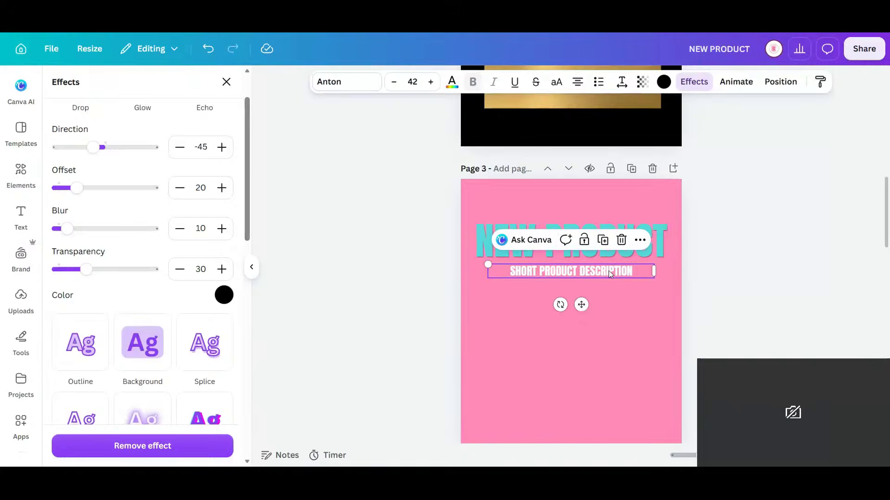
{"action": "left_click", "coordinate": [452, 83]}
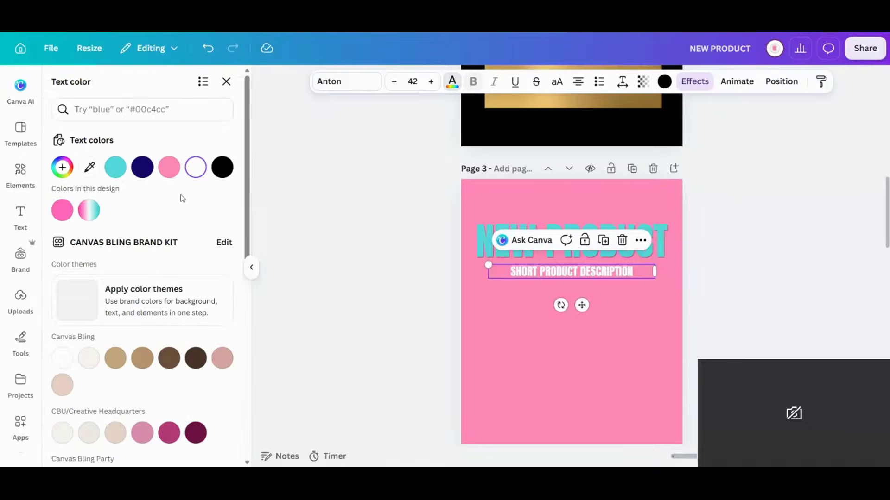
{"action": "left_click", "coordinate": [115, 167]}
{"action": "left_click_drag", "start_coordinate": [582, 306], "coordinate": [582, 306]}
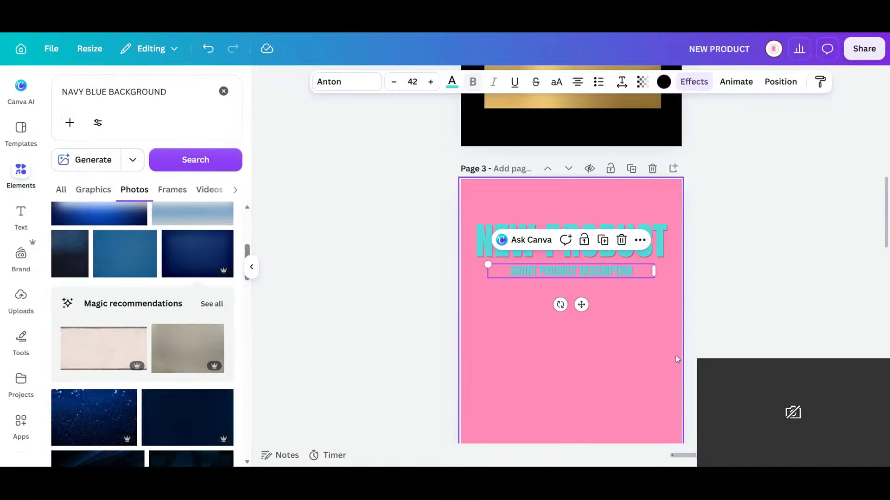
{"action": "left_click", "coordinate": [680, 354]}
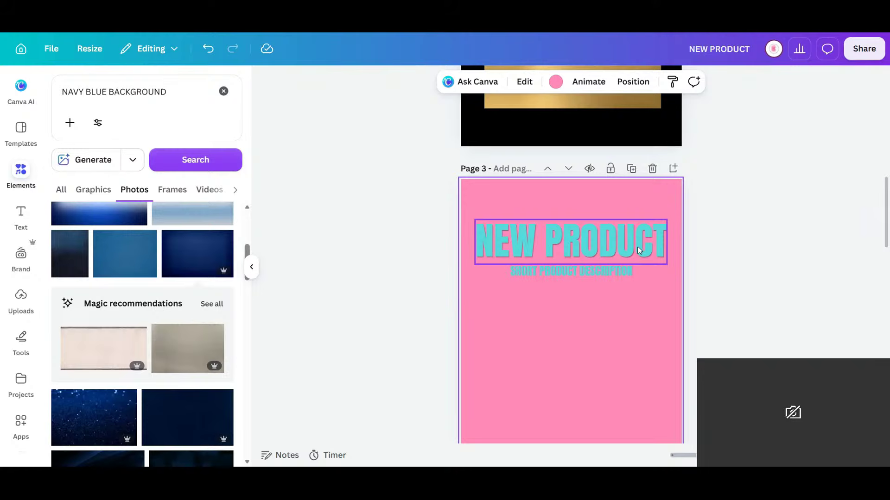
Review the NEW PRODUCT pages from page 3 to page 6, comparing their backgrounds and text colors
{"action": "scroll", "coordinate": [732, 318], "scroll_direction": "down", "scroll_amount": 8}
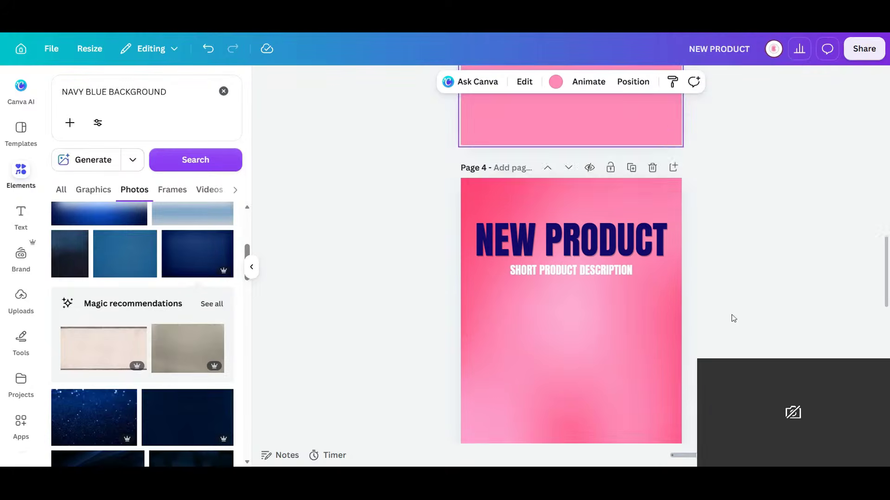
{"action": "scroll", "coordinate": [733, 318], "scroll_direction": "up", "scroll_amount": 10}
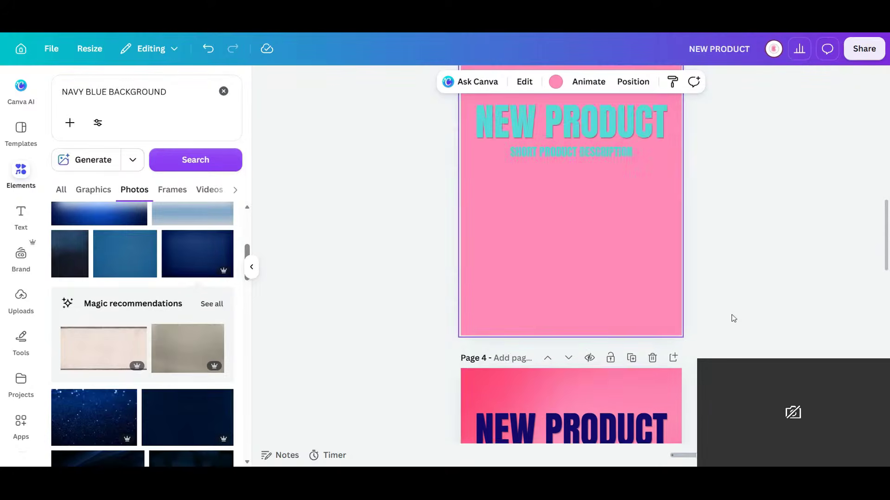
{"action": "scroll", "coordinate": [733, 318], "scroll_direction": "down", "scroll_amount": 7}
{"action": "scroll", "coordinate": [733, 318], "scroll_direction": "down", "scroll_amount": 2}
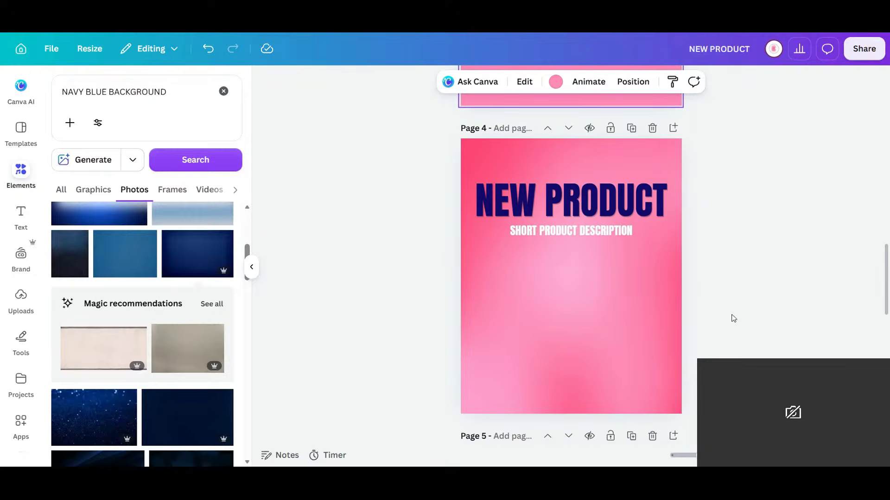
{"action": "scroll", "coordinate": [733, 319], "scroll_direction": "down", "scroll_amount": 8}
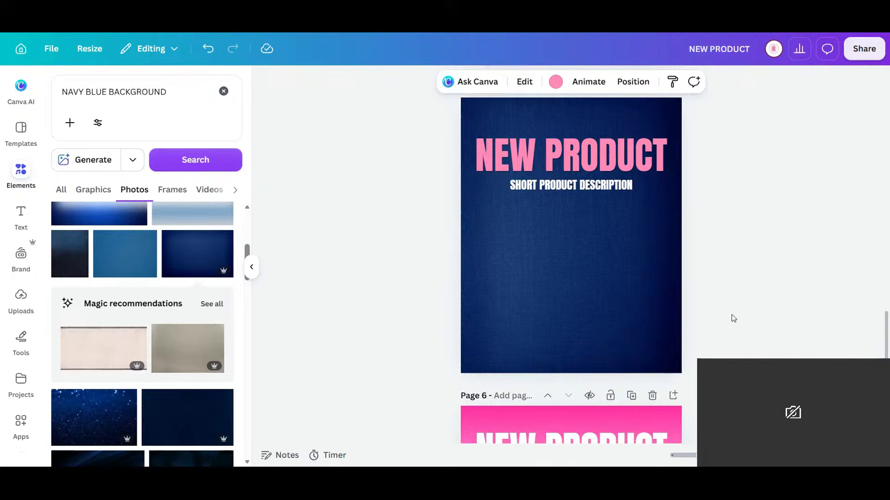
{"action": "scroll", "coordinate": [733, 318], "scroll_direction": "down", "scroll_amount": 4}
{"action": "scroll", "coordinate": [734, 319], "scroll_direction": "down", "scroll_amount": 3}
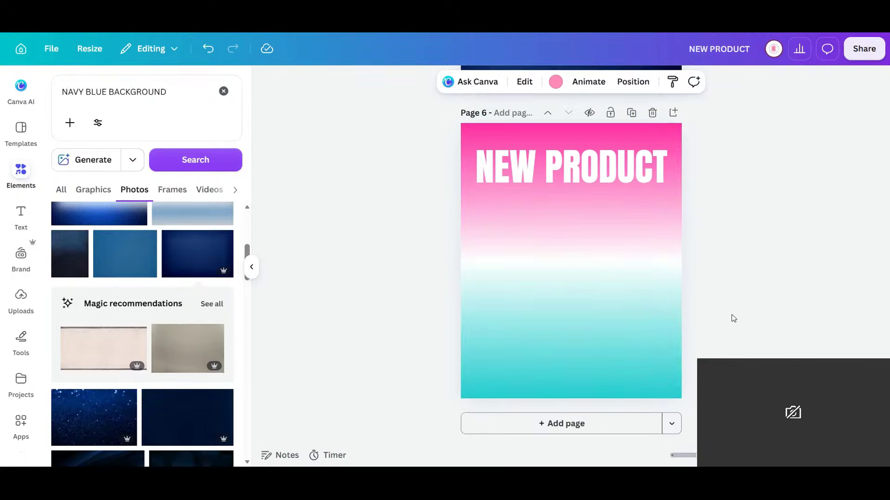
{"action": "scroll", "coordinate": [733, 319], "scroll_direction": "up", "scroll_amount": 4}
{"action": "scroll", "coordinate": [732, 318], "scroll_direction": "down", "scroll_amount": 3}
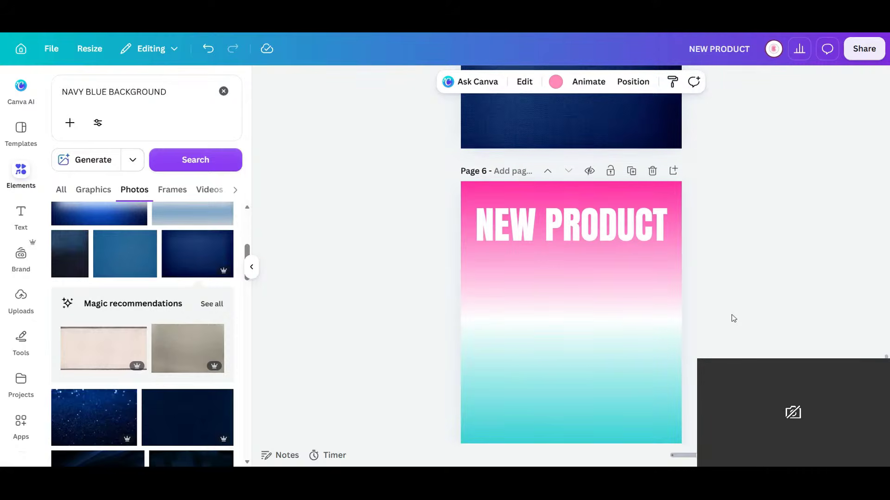
{"action": "scroll", "coordinate": [740, 321], "scroll_direction": "up", "scroll_amount": 10}
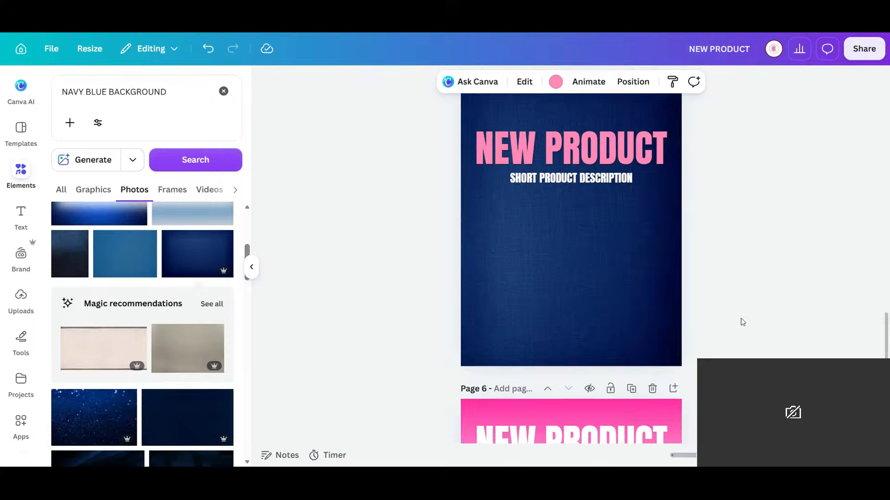
{"action": "scroll", "coordinate": [743, 322], "scroll_direction": "up", "scroll_amount": 9}
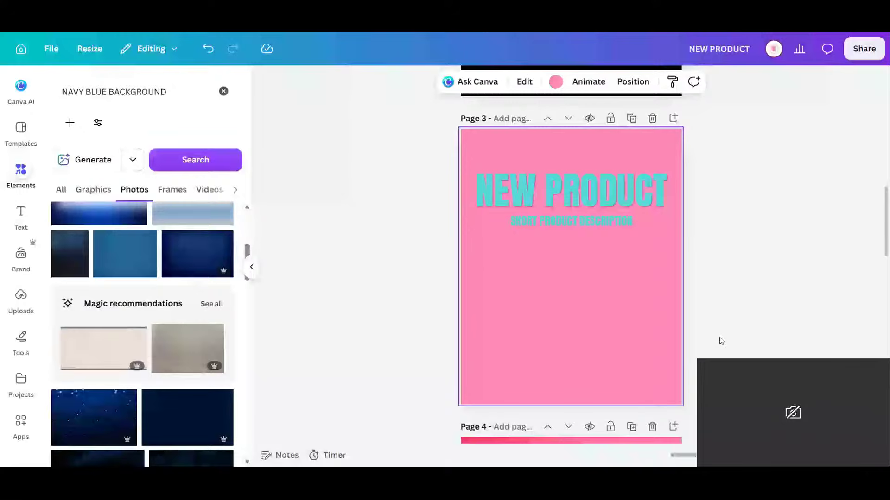
{"action": "scroll", "coordinate": [721, 341], "scroll_direction": "down", "scroll_amount": 5}
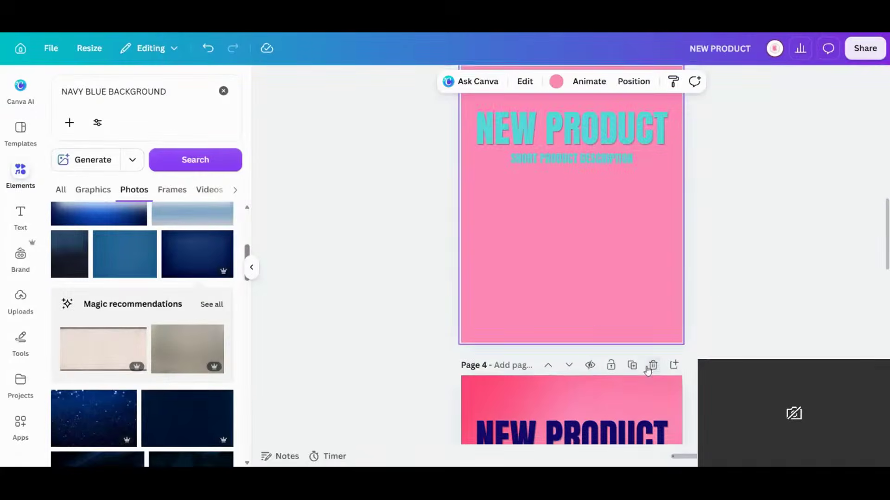
{"action": "scroll", "coordinate": [661, 361], "scroll_direction": "down", "scroll_amount": 5}
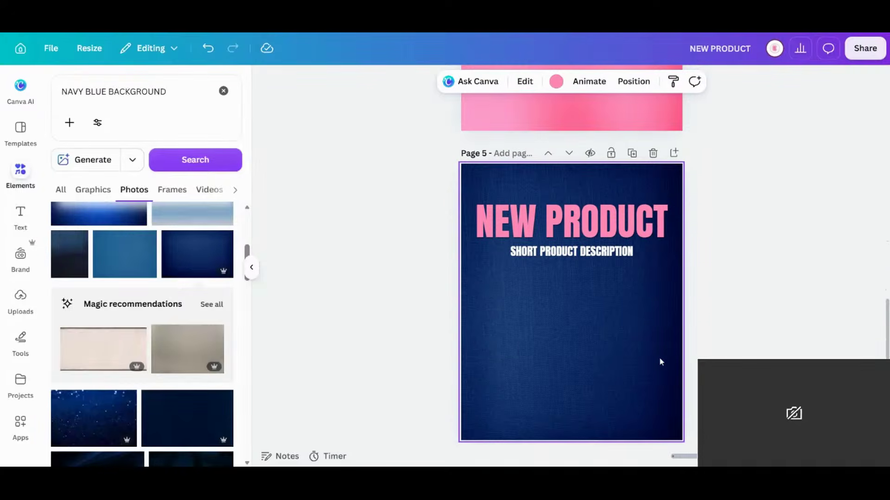
{"action": "scroll", "coordinate": [661, 361], "scroll_direction": "up", "scroll_amount": 10}
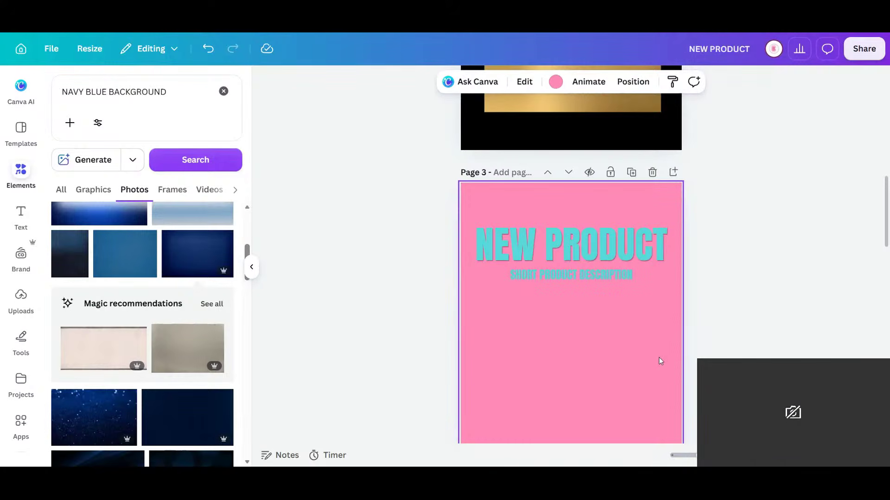
{"action": "scroll", "coordinate": [661, 361], "scroll_direction": "up", "scroll_amount": 1}
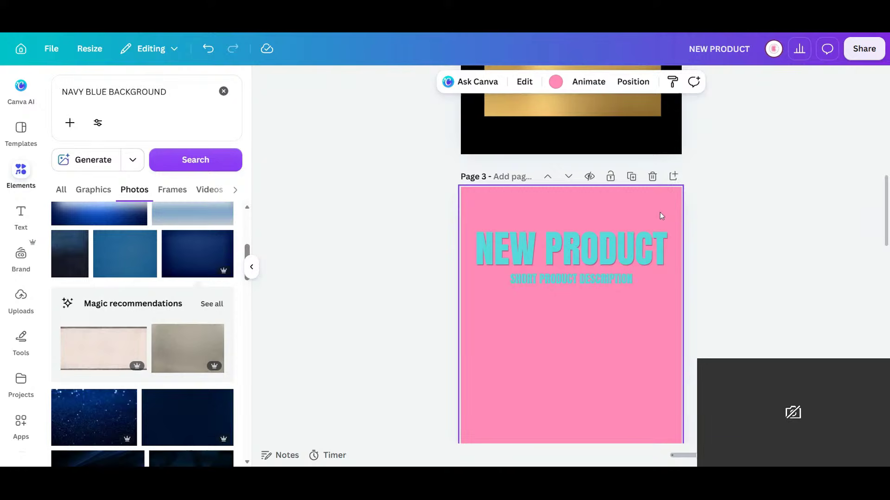
Delete the solid pink page with turquoise text and the palette page with the pink, gradient and turquoise squares
{"action": "left_click", "coordinate": [653, 178]}
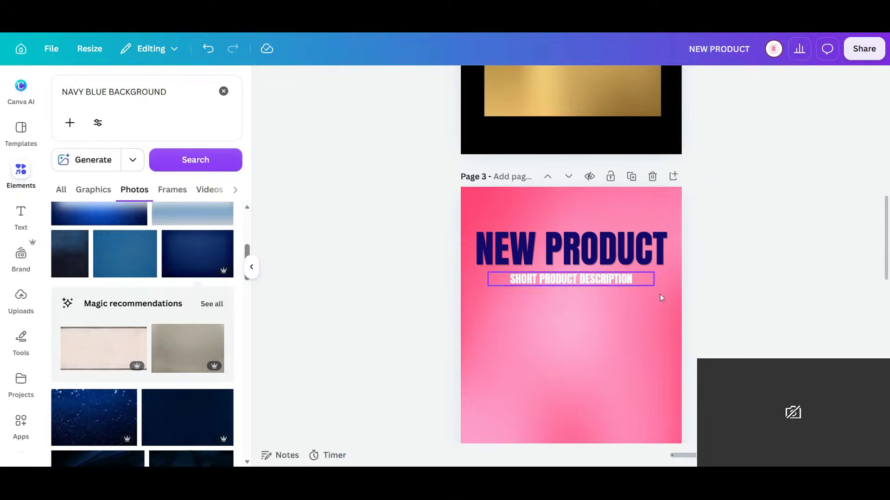
{"action": "scroll", "coordinate": [638, 245], "scroll_direction": "up", "scroll_amount": 7}
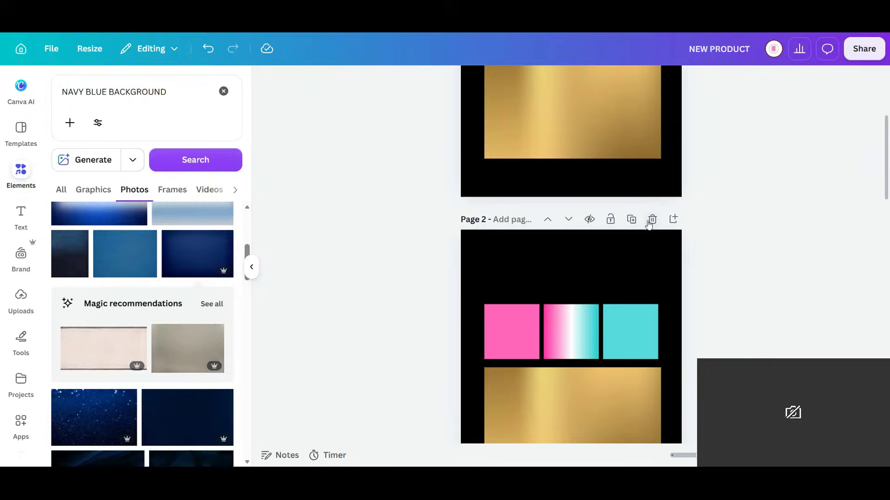
{"action": "scroll", "coordinate": [603, 248], "scroll_direction": "up", "scroll_amount": 4}
{"action": "scroll", "coordinate": [641, 336], "scroll_direction": "down", "scroll_amount": 5}
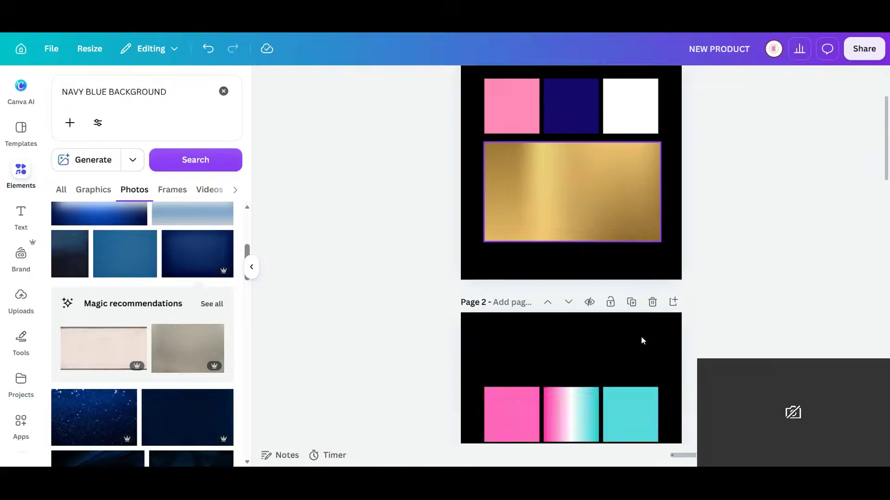
{"action": "left_click", "coordinate": [653, 188]}
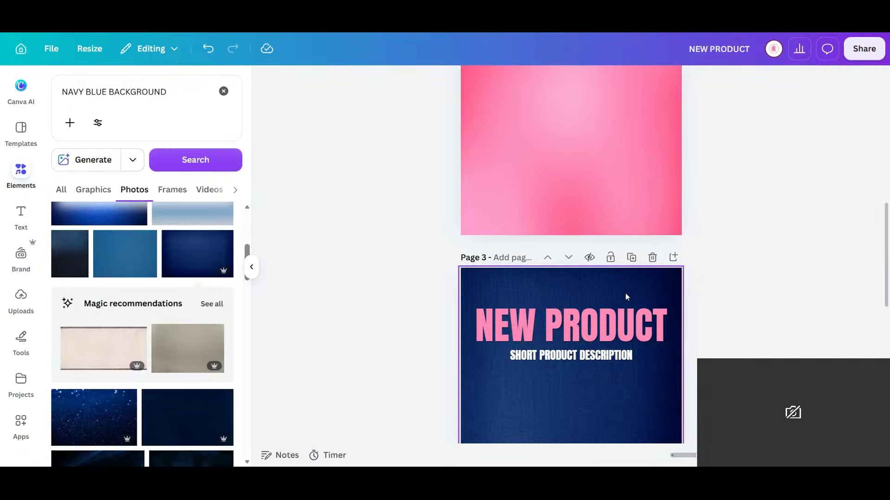
{"action": "scroll", "coordinate": [625, 297], "scroll_direction": "down", "scroll_amount": 7}
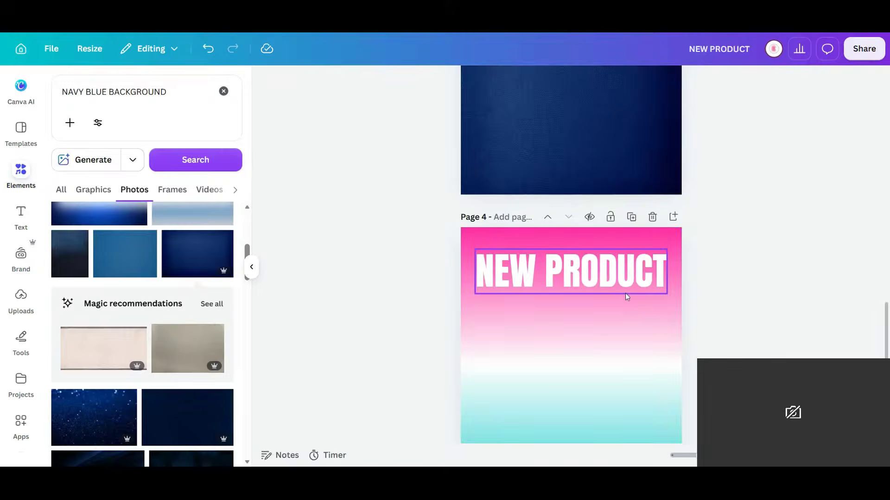
{"action": "scroll", "coordinate": [625, 296], "scroll_direction": "up", "scroll_amount": 14}
{"action": "scroll", "coordinate": [625, 294], "scroll_direction": "down", "scroll_amount": 5}
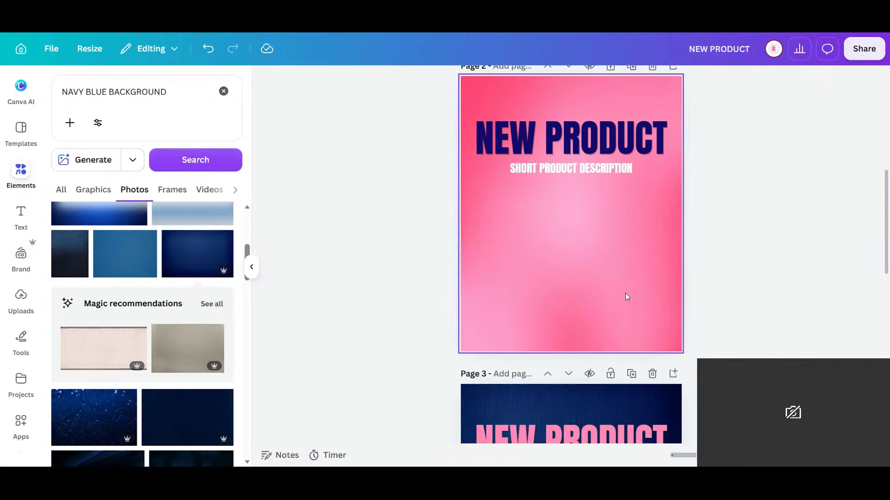
{"action": "scroll", "coordinate": [598, 222], "scroll_direction": "up", "scroll_amount": 2}
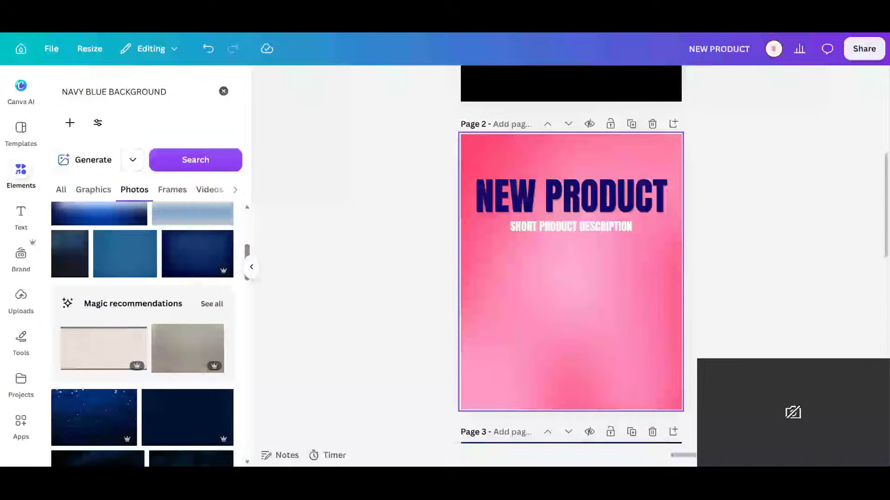
{"action": "left_click", "coordinate": [371, 331]}
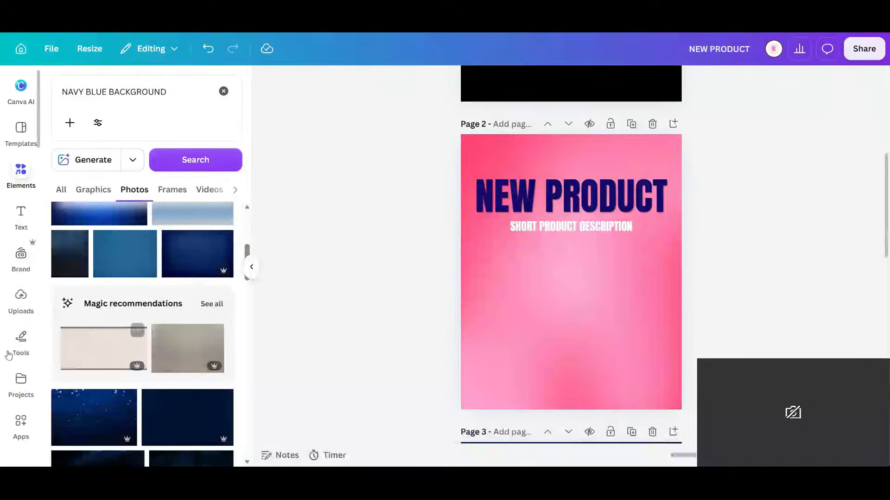
Look through the uploaded images for a product picture suitable for the NEW PRODUCT post on page 2
{"action": "left_click", "coordinate": [20, 302]}
{"action": "scroll", "coordinate": [166, 320], "scroll_direction": "down", "scroll_amount": 15}
{"action": "scroll", "coordinate": [166, 320], "scroll_direction": "down", "scroll_amount": 5}
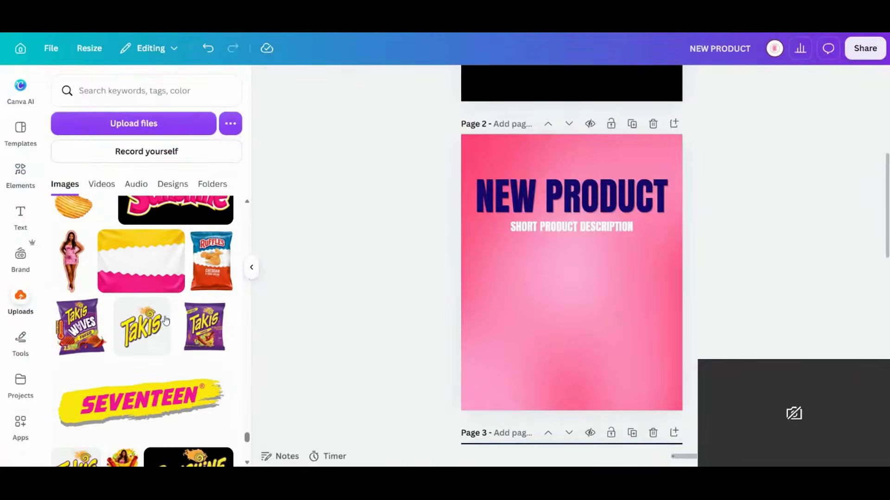
{"action": "scroll", "coordinate": [166, 320], "scroll_direction": "down", "scroll_amount": 10}
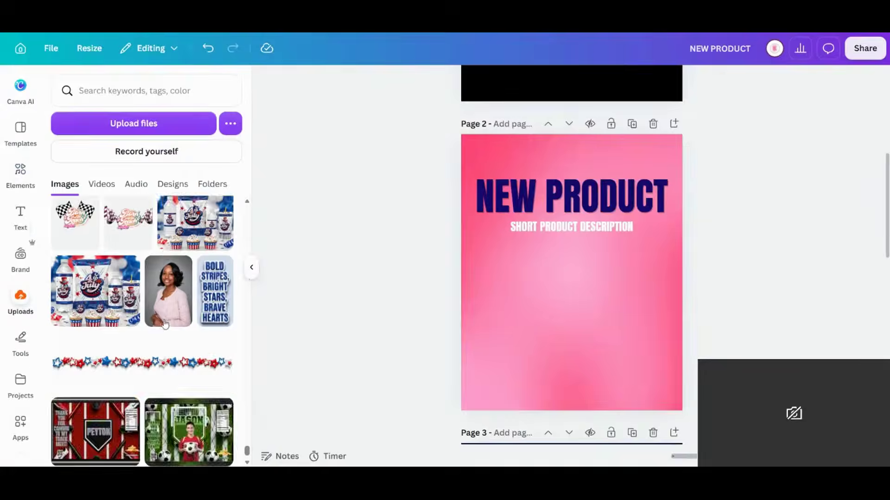
{"action": "scroll", "coordinate": [165, 324], "scroll_direction": "down", "scroll_amount": 5}
{"action": "scroll", "coordinate": [165, 324], "scroll_direction": "down", "scroll_amount": 5}
{"action": "scroll", "coordinate": [165, 323], "scroll_direction": "down", "scroll_amount": 5}
{"action": "scroll", "coordinate": [165, 323], "scroll_direction": "down", "scroll_amount": 10}
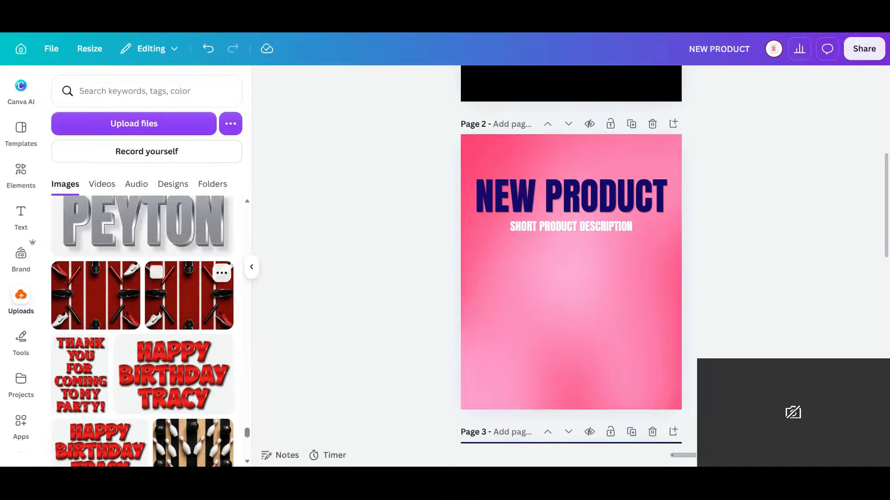
{"action": "scroll", "coordinate": [223, 414], "scroll_direction": "up", "scroll_amount": 10}
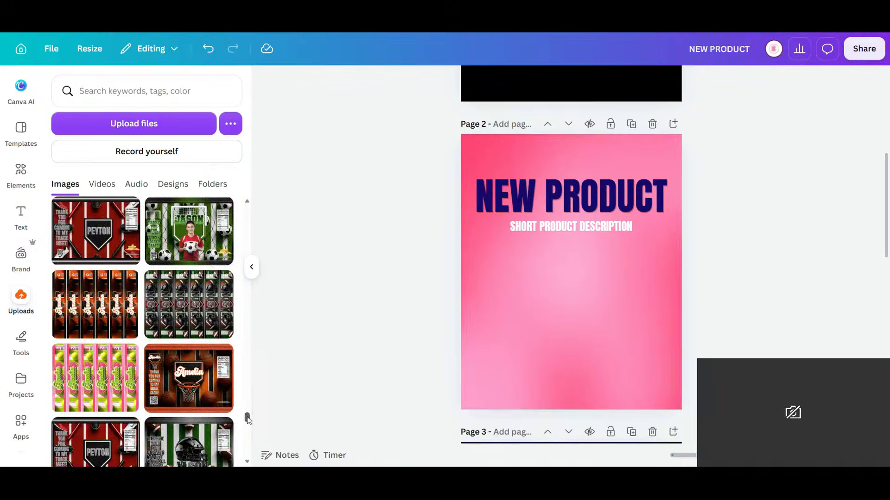
{"action": "scroll", "coordinate": [224, 414], "scroll_direction": "up", "scroll_amount": 10}
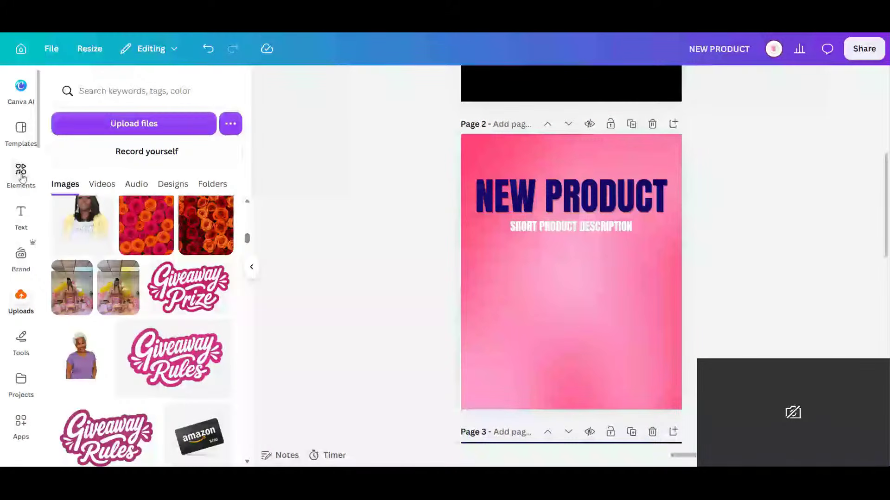
{"action": "left_click", "coordinate": [21, 172]}
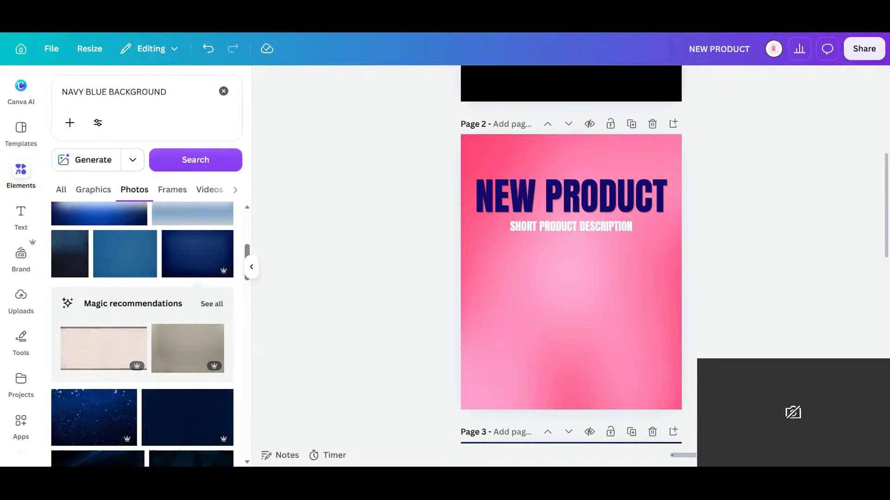
{"action": "right_click", "coordinate": [531, 285]}
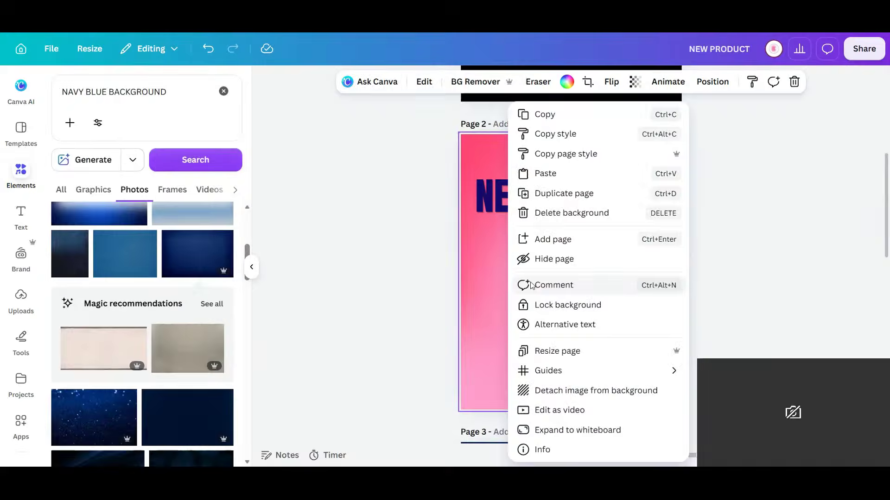
{"action": "left_click", "coordinate": [554, 174]}
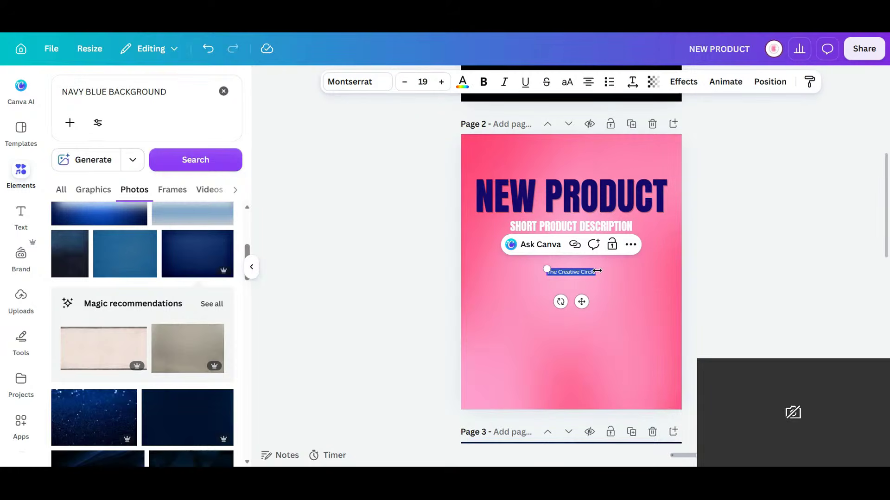
{"action": "key", "text": "BackSpace"}
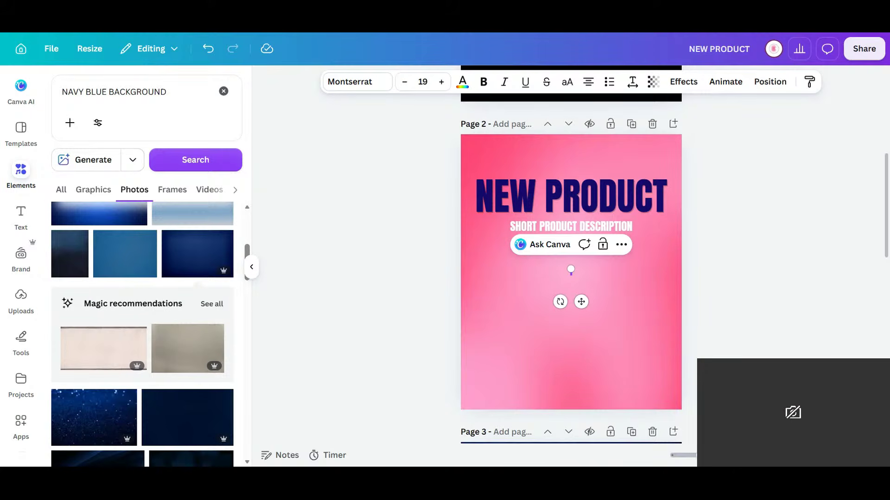
Paste the copied maroon product mockup image onto page 2, then size and center it below the short product description
{"action": "right_click", "coordinate": [517, 274]}
{"action": "left_click", "coordinate": [547, 173]}
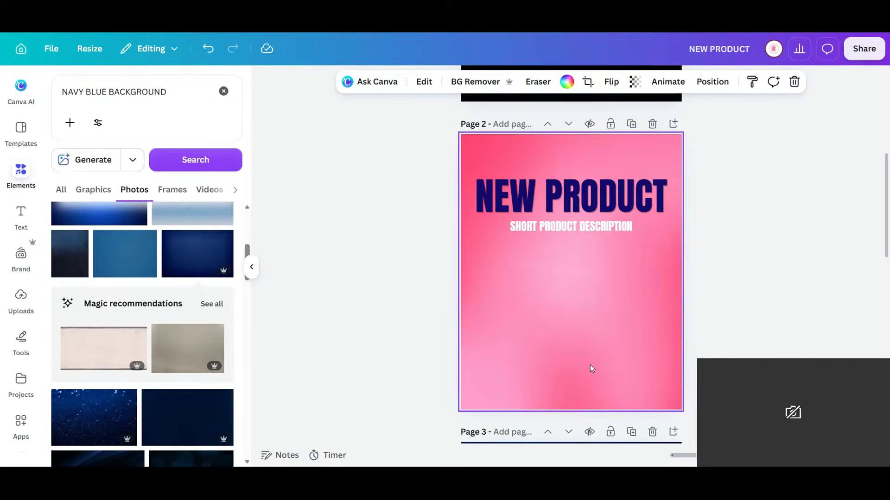
{"action": "left_click_drag", "start_coordinate": [591, 235], "coordinate": [597, 289]}
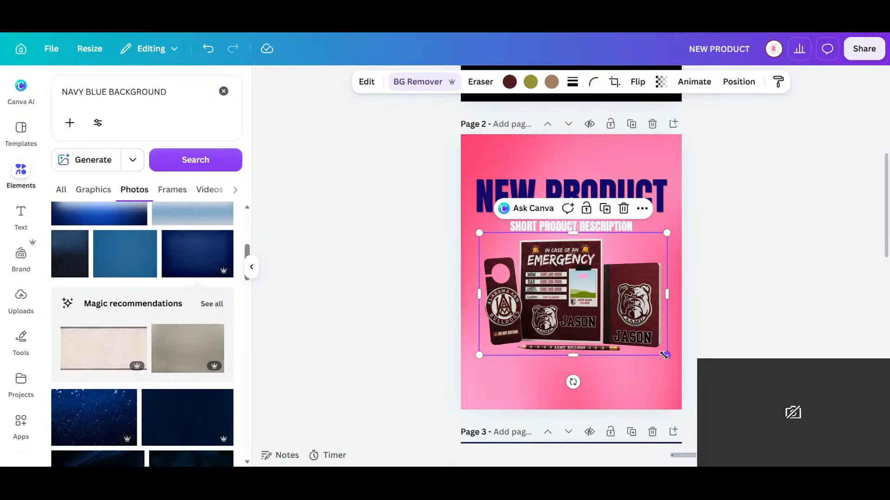
{"action": "left_click_drag", "start_coordinate": [663, 348], "coordinate": [656, 343]}
{"action": "left_click_drag", "start_coordinate": [613, 316], "coordinate": [614, 321]}
{"action": "left_click", "coordinate": [687, 314]}
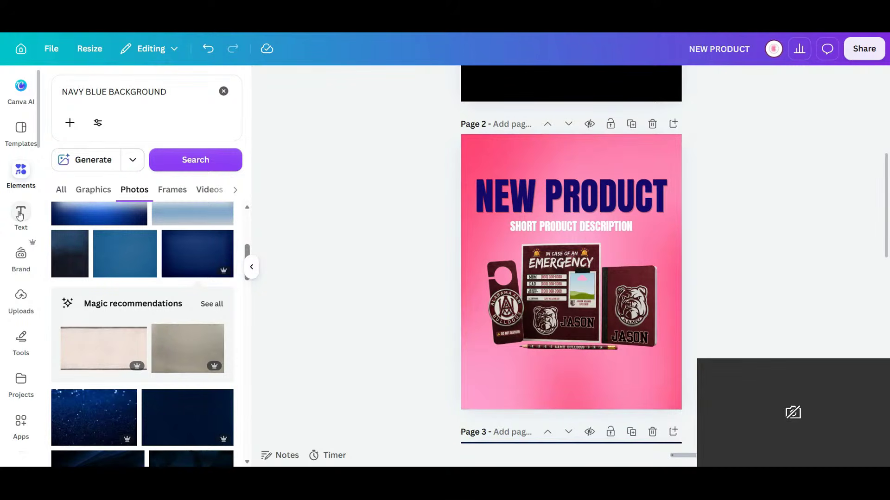
Try the Open Sauce font with the uppercase setting toggled on the short product description of page 2
{"action": "left_click", "coordinate": [606, 227]}
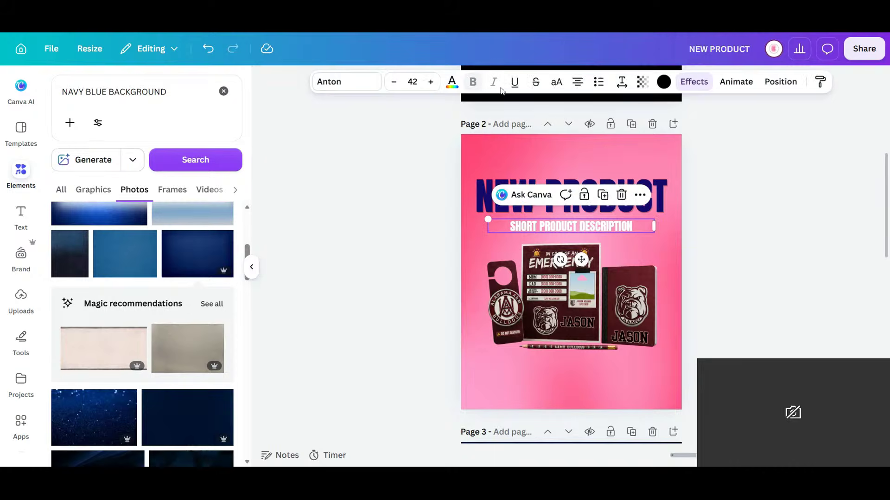
{"action": "left_click", "coordinate": [338, 88]}
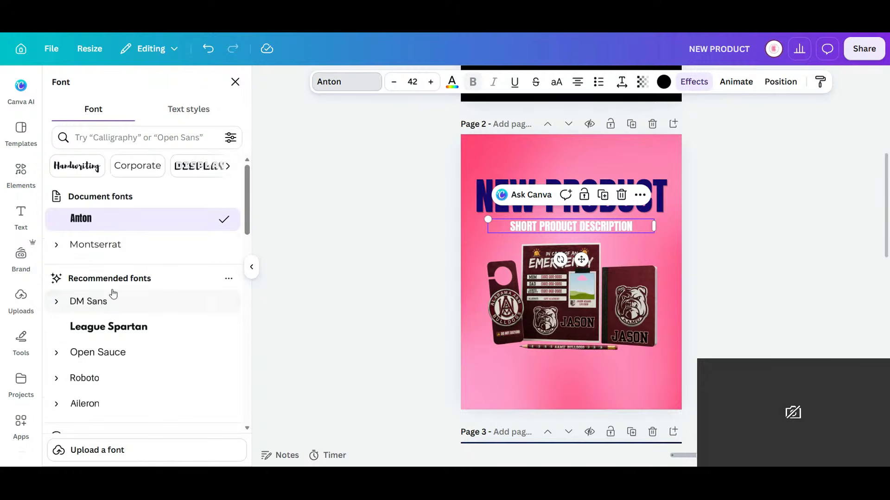
{"action": "scroll", "coordinate": [112, 294], "scroll_direction": "down", "scroll_amount": 1}
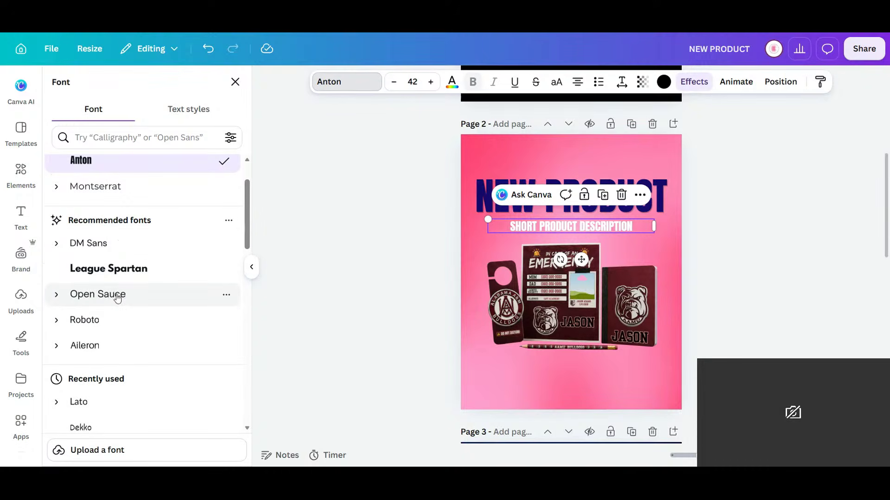
{"action": "left_click", "coordinate": [118, 298]}
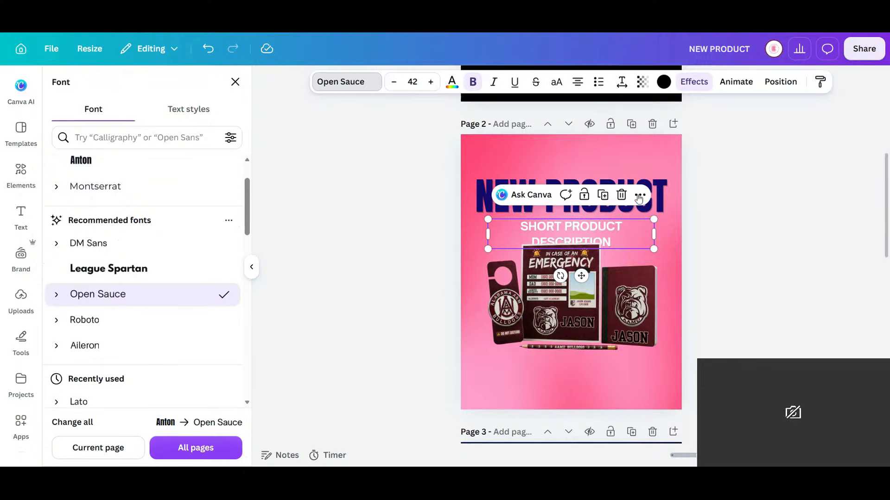
{"action": "double_click", "coordinate": [626, 233]}
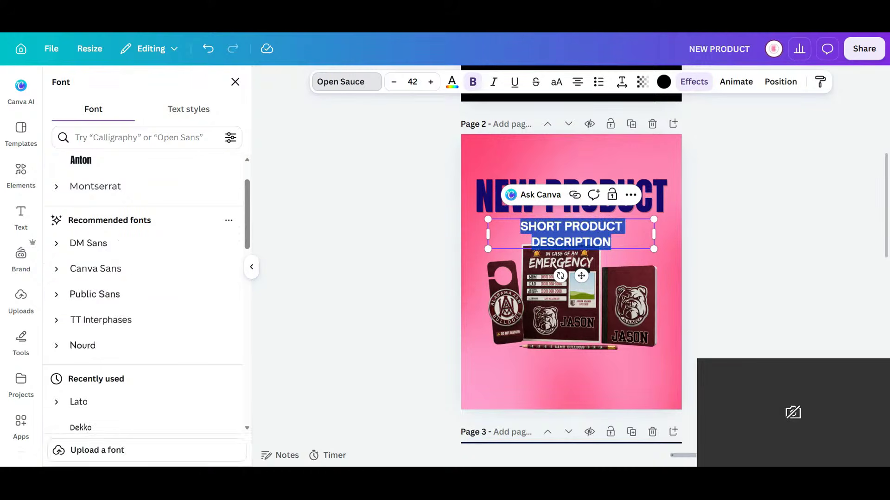
{"action": "left_click", "coordinate": [556, 82]}
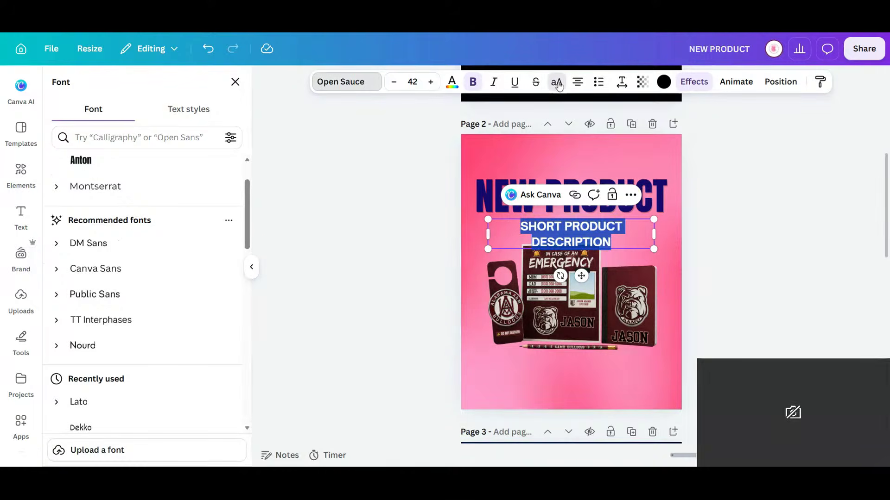
{"action": "left_click", "coordinate": [721, 256]}
Replace the short product description on page 2 with a new default subheading placed directly beneath the NEW PRODUCT heading
{"action": "left_click", "coordinate": [605, 226]}
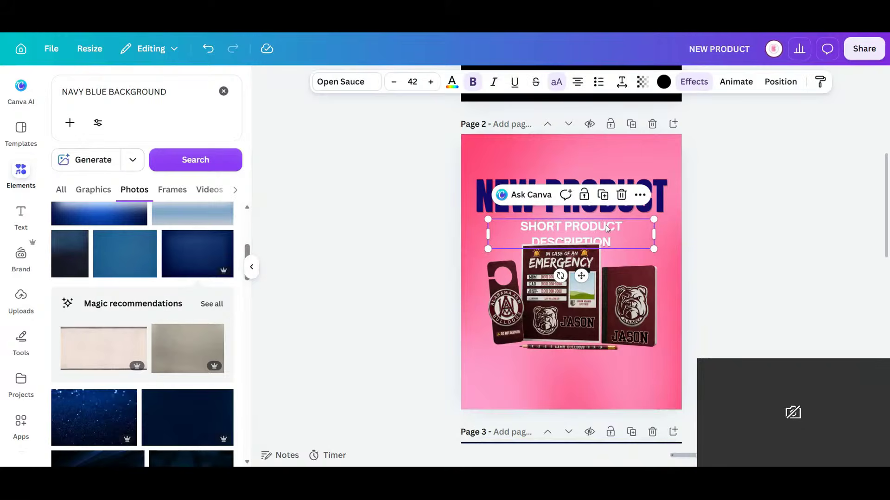
{"action": "key", "text": "Delete"}
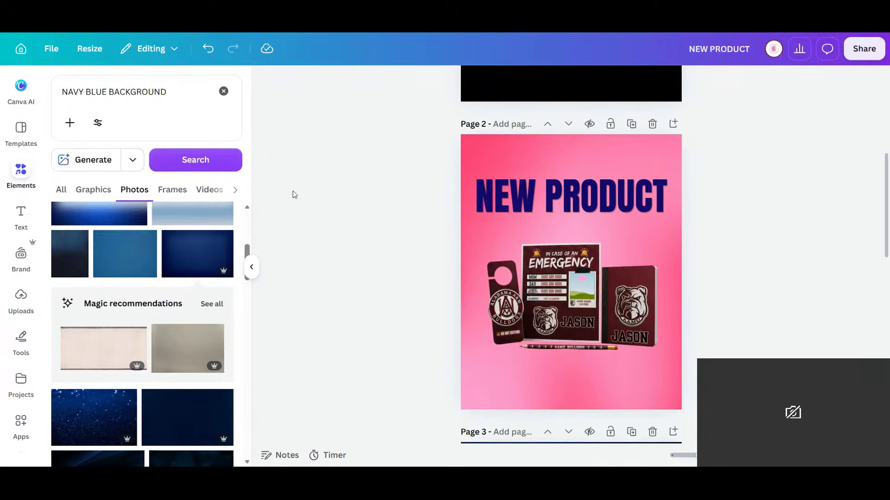
{"action": "left_click", "coordinate": [21, 214]}
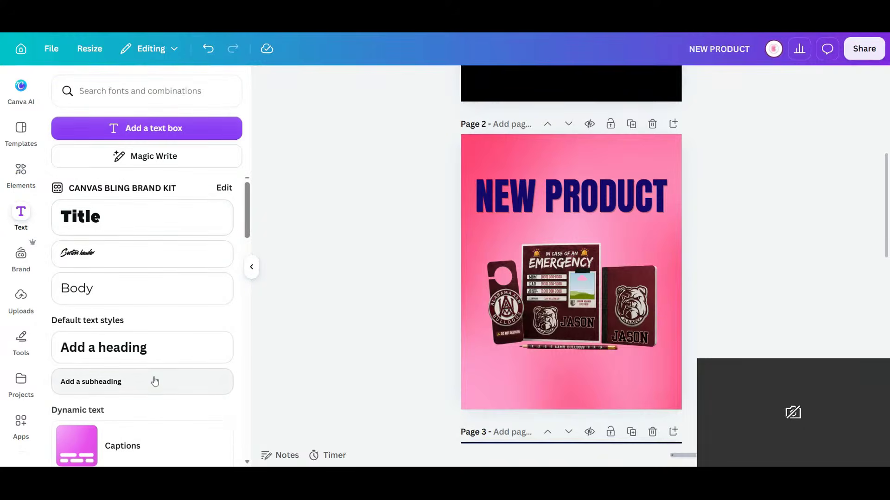
{"action": "left_click", "coordinate": [244, 381]}
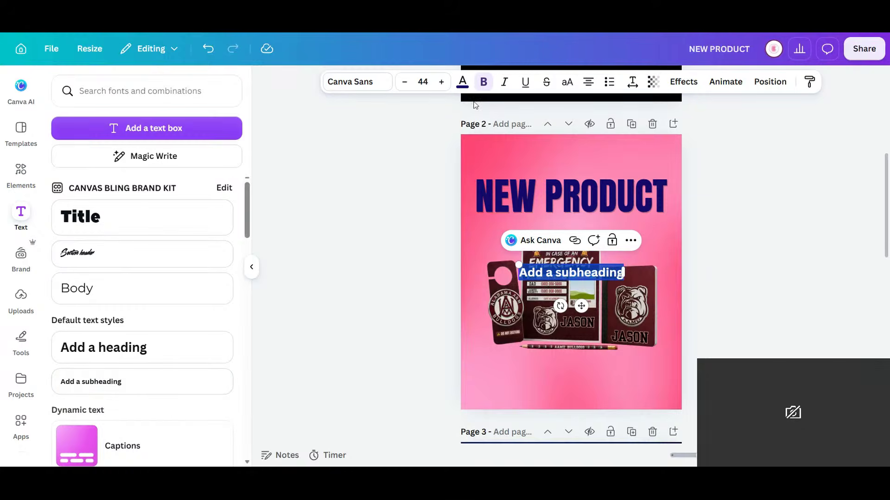
{"action": "left_click", "coordinate": [364, 86]}
{"action": "left_click_drag", "start_coordinate": [585, 272], "coordinate": [585, 226]}
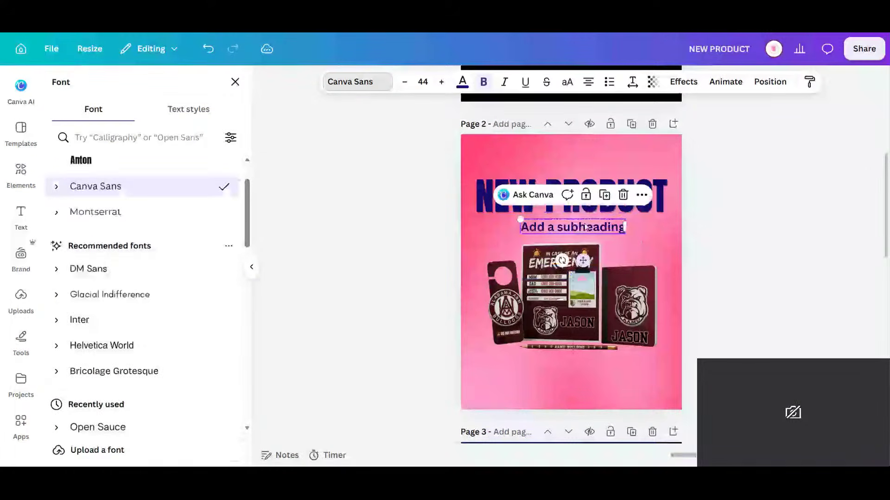
Replace the subheading text on page 2 with "Add product description here. List the important details that your buyers"
{"action": "double_click", "coordinate": [584, 226]}
{"action": "type", "text": "A"}
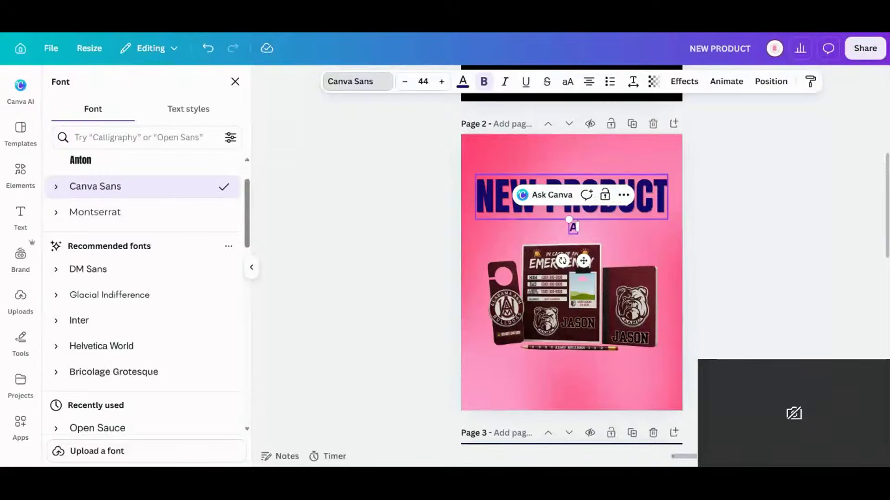
{"action": "type", "text": "dd pro"}
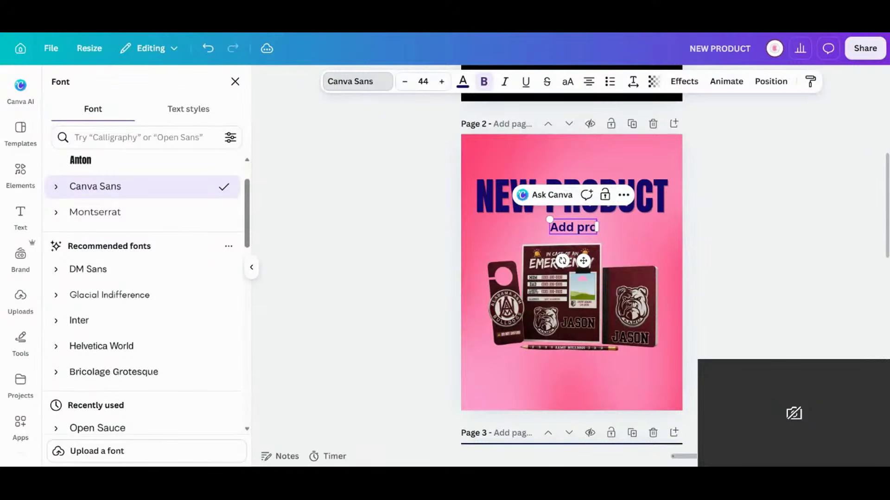
{"action": "type", "text": "duct"}
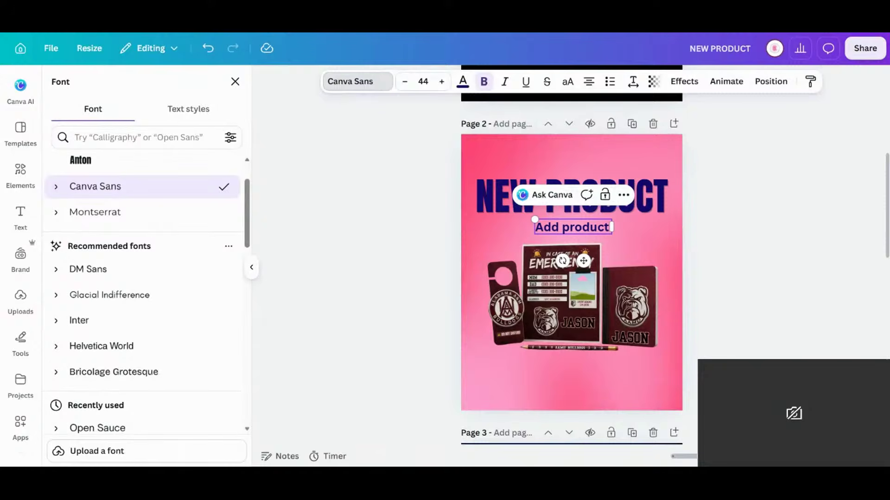
{"action": "type", "text": " description"}
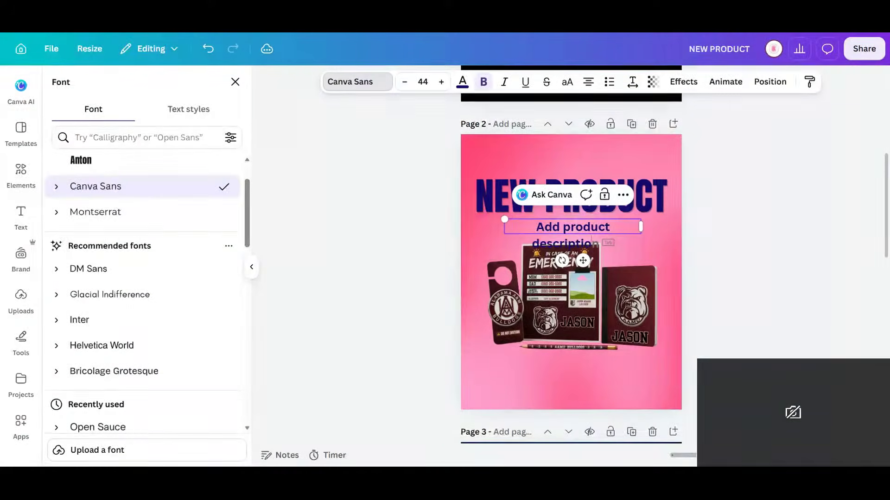
{"action": "type", "text": " her"}
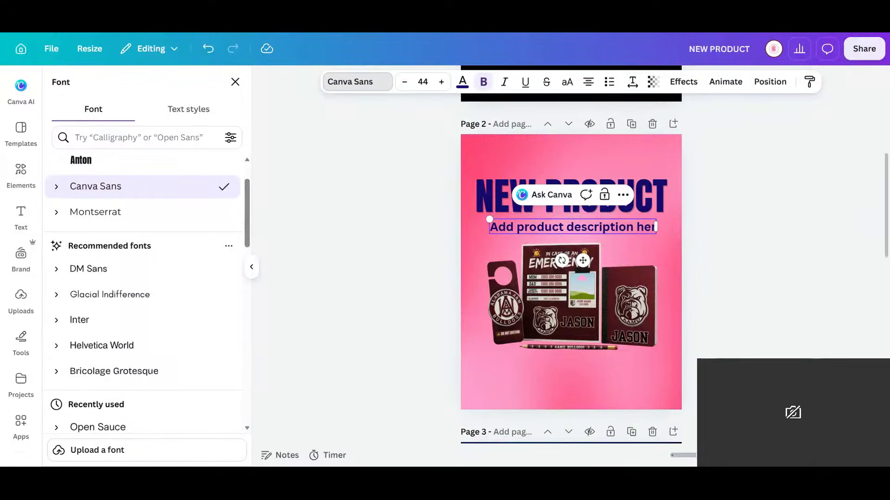
{"action": "type", "text": "e."}
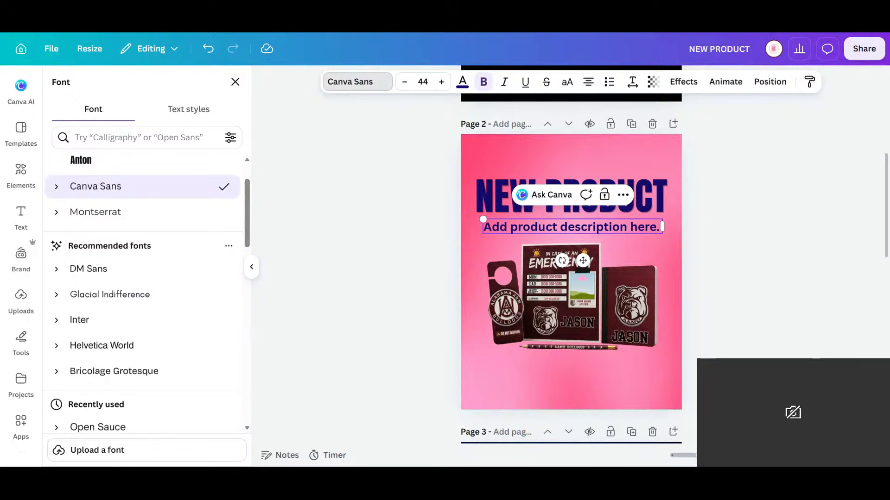
{"action": "type", "text": " List the impos"}
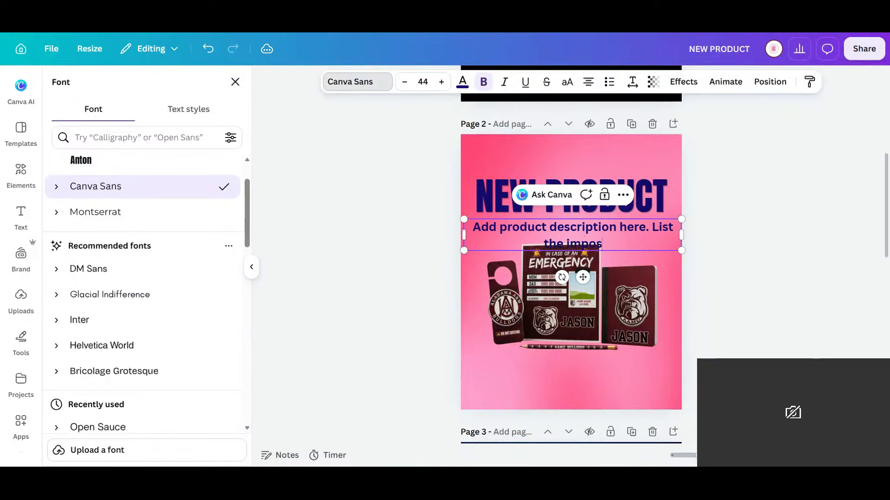
{"action": "key", "text": "BackSpace"}
{"action": "type", "text": "r"}
{"action": "type", "text": "tant d"}
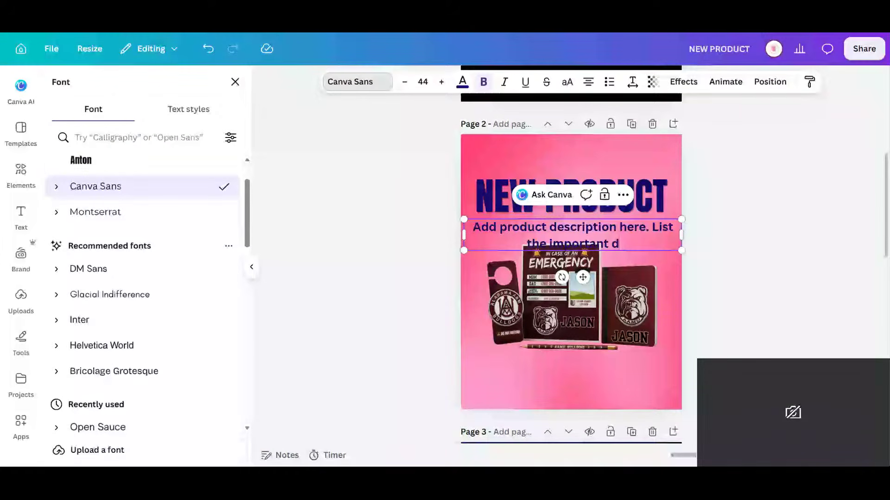
{"action": "type", "text": "etails that your bu"}
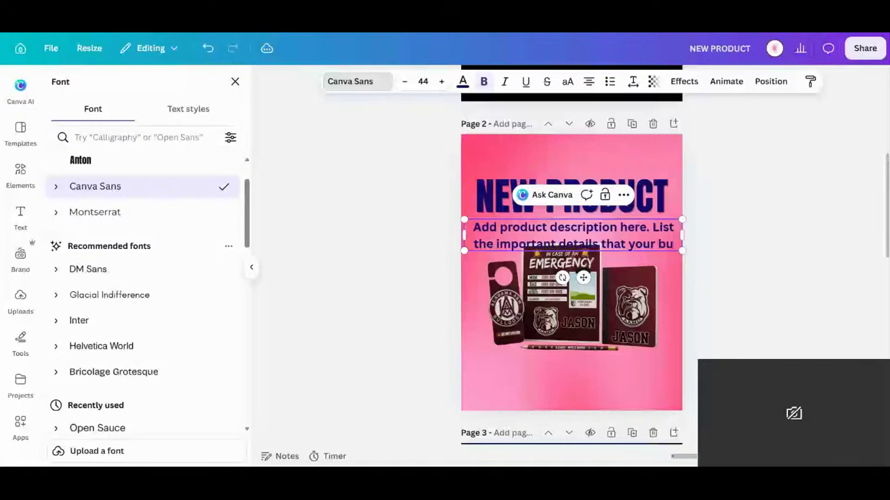
{"action": "type", "text": "yers"}
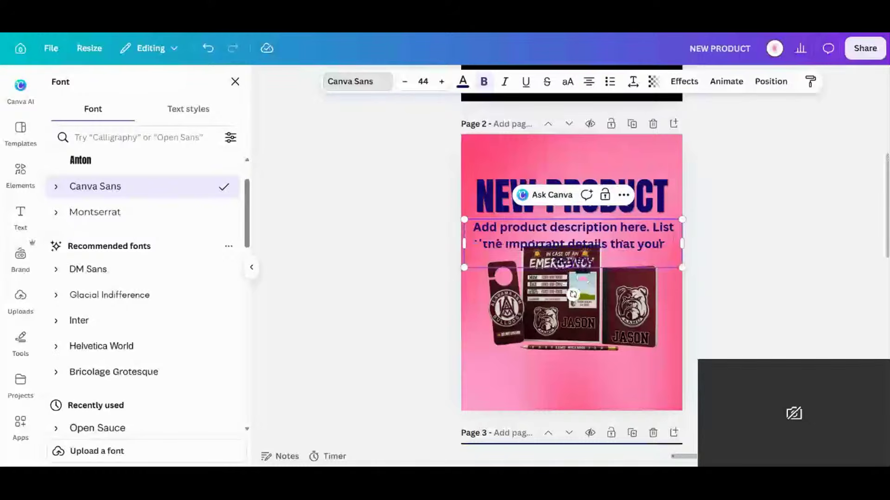
{"action": "left_click", "coordinate": [717, 199]}
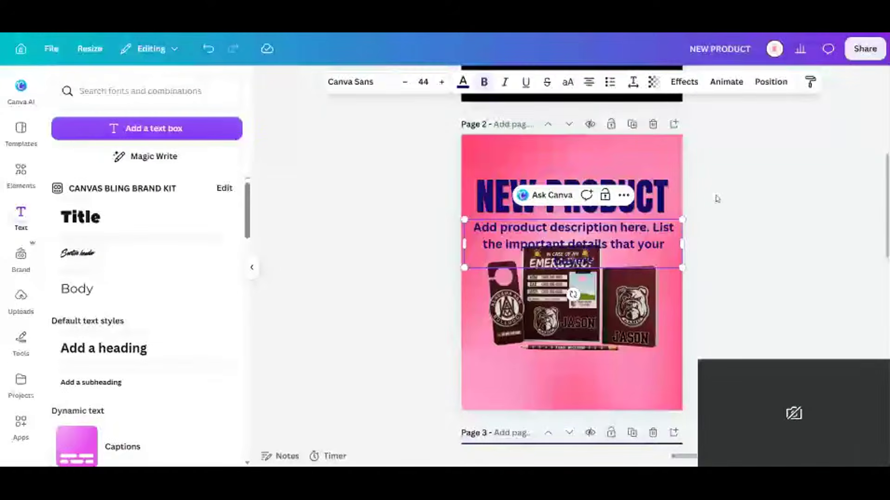
Move the NEW PRODUCT heading and the description text upward on page 2 to clear the product mockup
{"action": "left_click_drag", "start_coordinate": [646, 191], "coordinate": [647, 172]}
{"action": "left_click", "coordinate": [641, 239]}
{"action": "left_click_drag", "start_coordinate": [642, 238], "coordinate": [636, 214]}
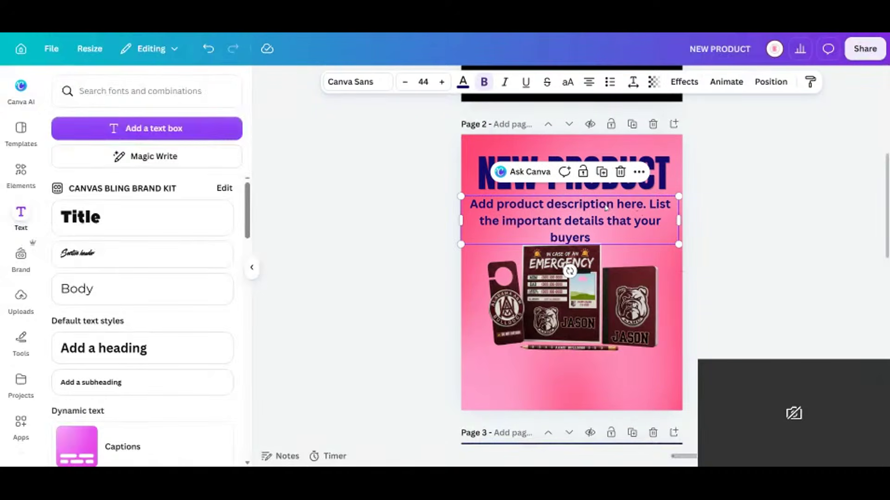
Complete the page 2 description with "should know", then scale it down to font size 26.5 beneath the NEW PRODUCT heading
{"action": "left_click", "coordinate": [606, 240]}
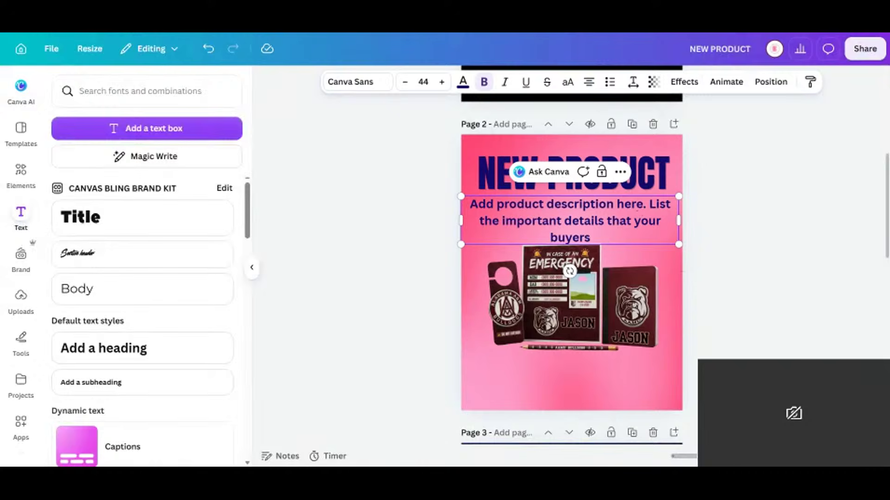
{"action": "type", "text": "shu"}
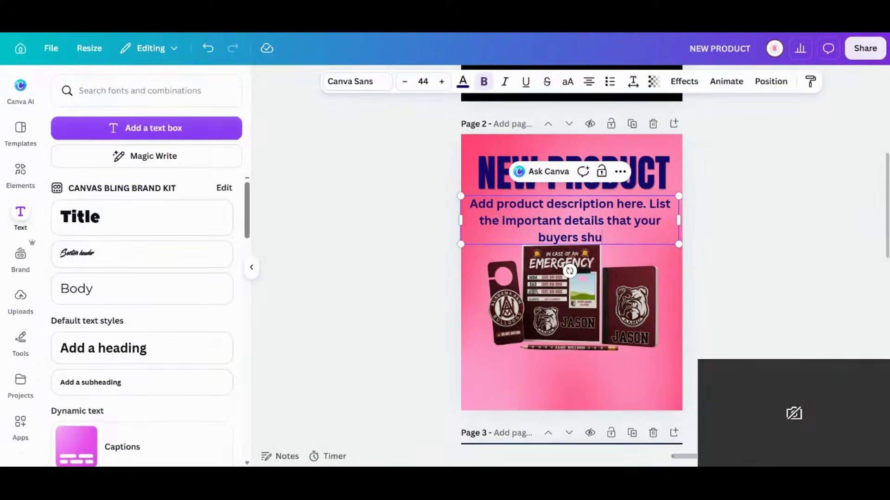
{"action": "key", "text": "BackSpace"}
{"action": "type", "text": "oul"}
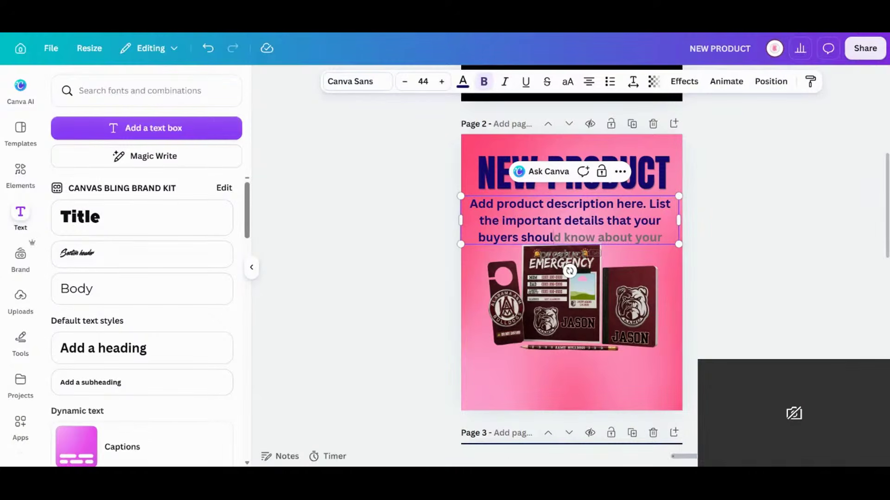
{"action": "type", "text": "d know"}
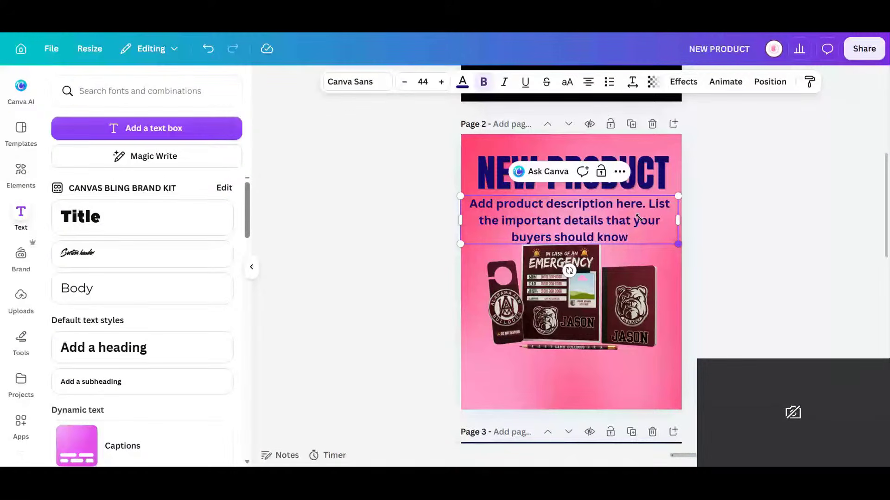
{"action": "left_click_drag", "start_coordinate": [678, 244], "coordinate": [669, 214]}
{"action": "left_click_drag", "start_coordinate": [627, 208], "coordinate": [606, 213]}
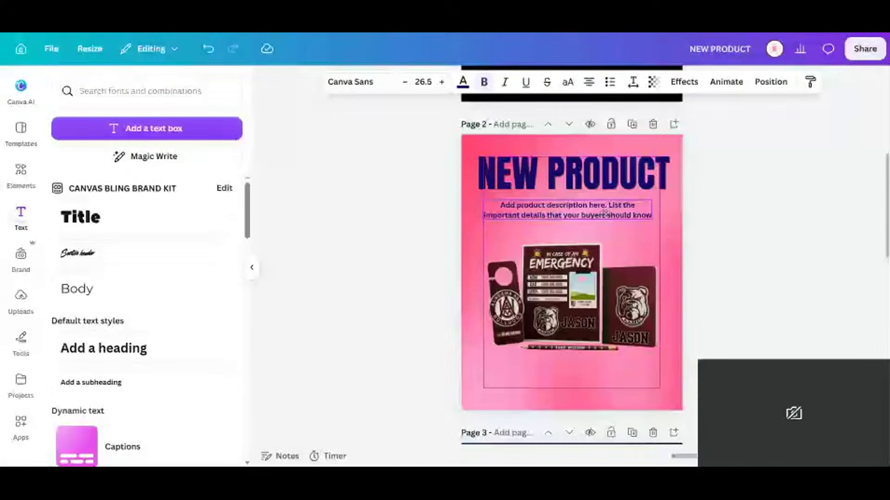
Try white as the text color of the page 2 description, then return it to navy blue
{"action": "left_click", "coordinate": [462, 82]}
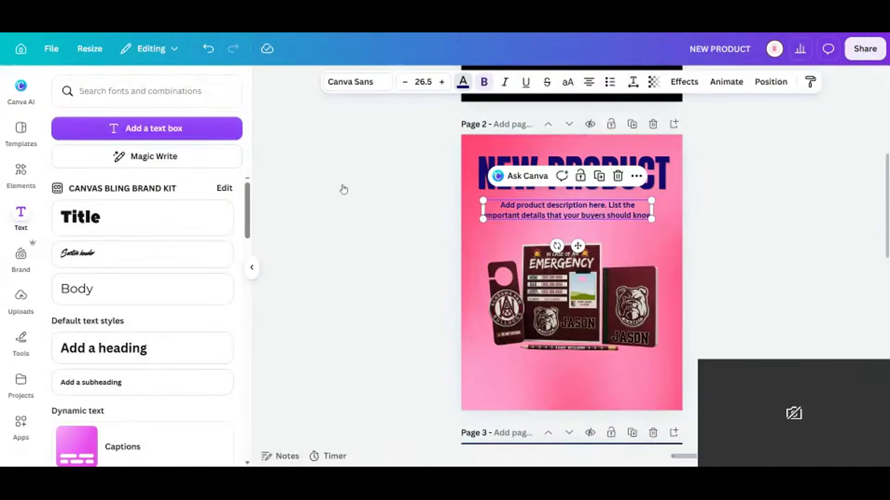
{"action": "left_click", "coordinate": [171, 168]}
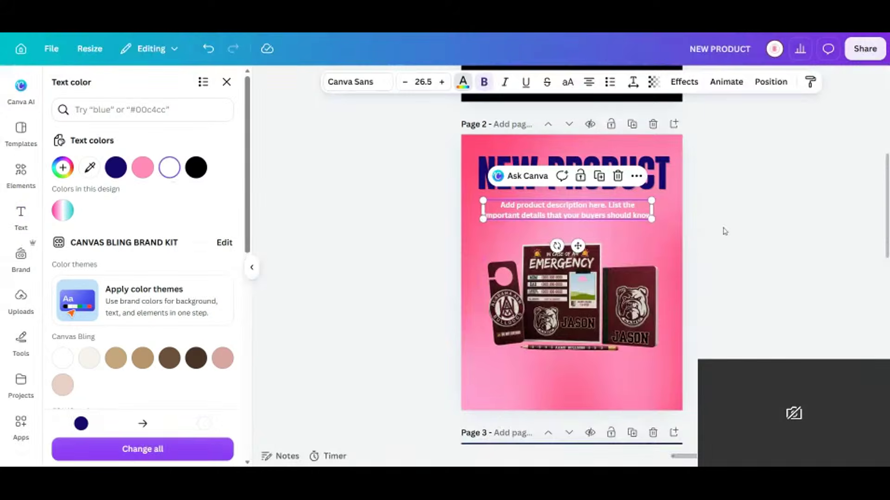
{"action": "left_click", "coordinate": [723, 232]}
{"action": "left_click_drag", "start_coordinate": [602, 213], "coordinate": [603, 209]}
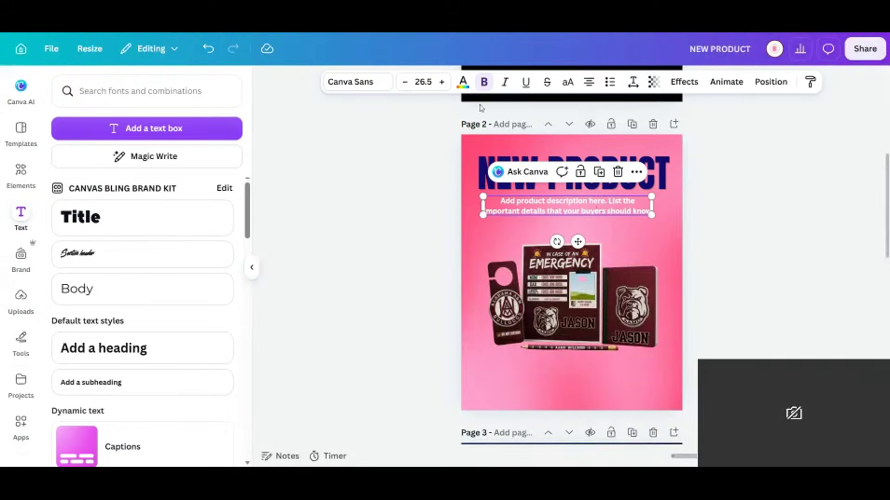
{"action": "left_click", "coordinate": [463, 83]}
{"action": "left_click", "coordinate": [115, 168]}
{"action": "left_click", "coordinate": [690, 282]}
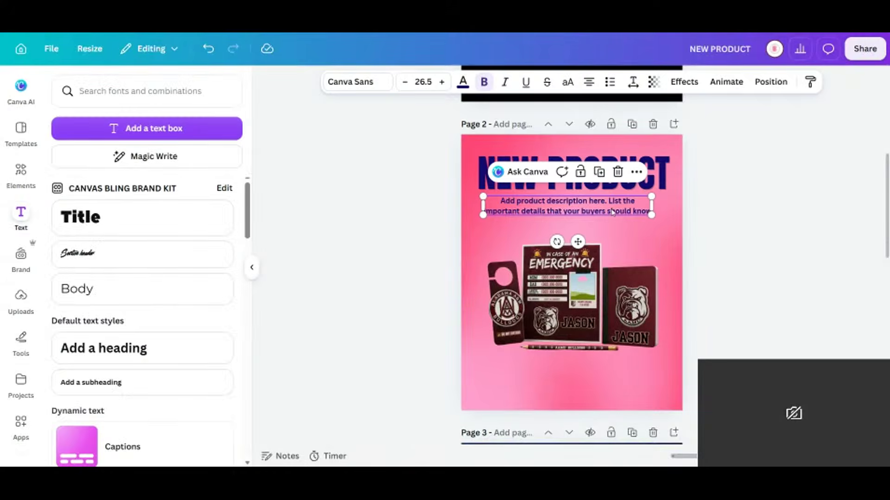
Center the description under the heading and move the product mockup up closer beneath it on page 2
{"action": "left_click_drag", "start_coordinate": [613, 210], "coordinate": [613, 206]}
{"action": "left_click_drag", "start_coordinate": [599, 306], "coordinate": [599, 294]}
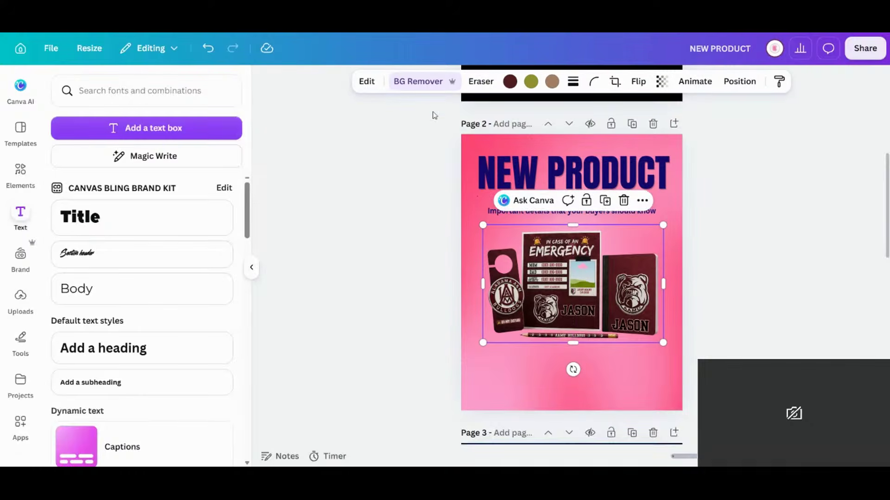
Insert the recently used navy blue background photo and place it over the lower part of page 2
{"action": "left_click", "coordinate": [26, 173]}
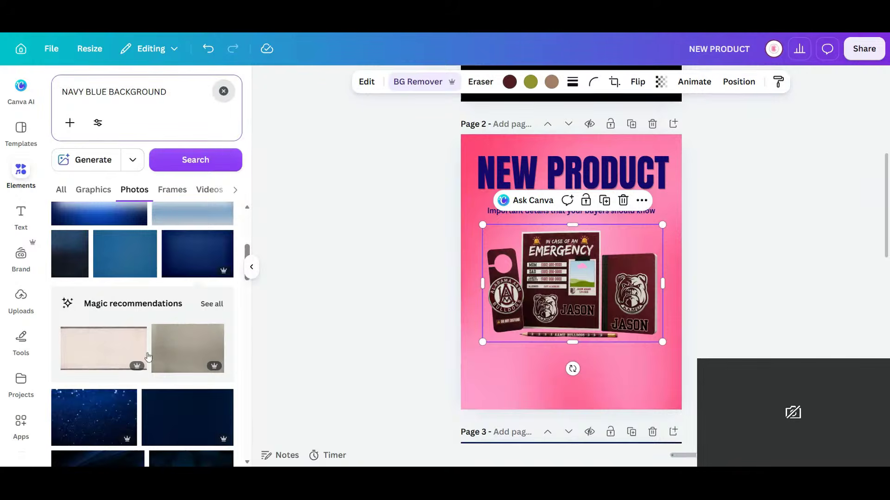
{"action": "left_click", "coordinate": [223, 90]}
{"action": "scroll", "coordinate": [749, 334], "scroll_direction": "down", "scroll_amount": 4}
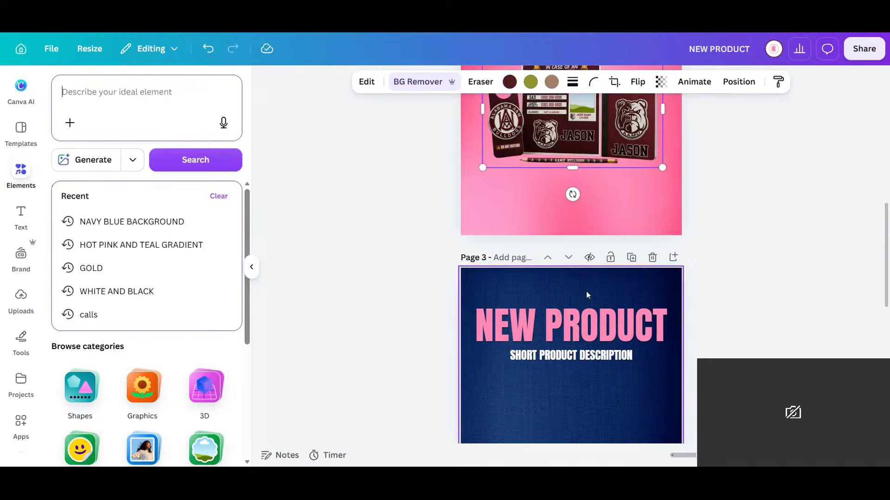
{"action": "left_click", "coordinate": [592, 399]}
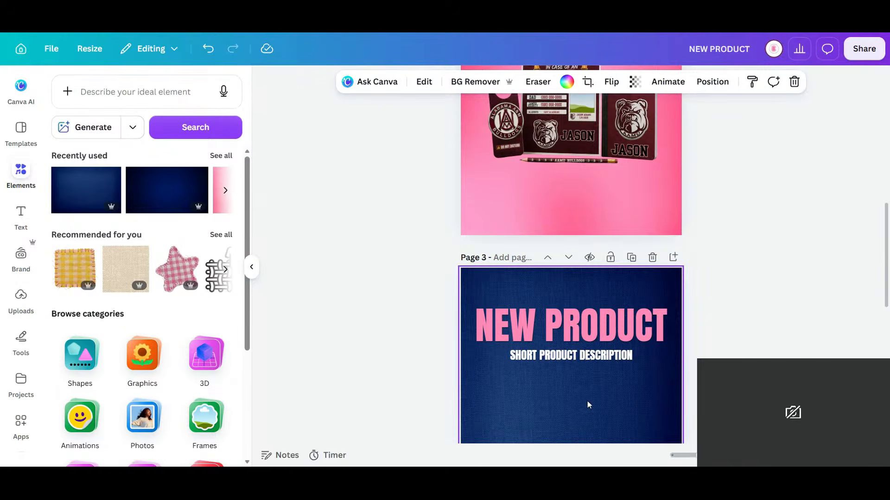
{"action": "right_click", "coordinate": [587, 402]}
{"action": "left_click", "coordinate": [85, 192]}
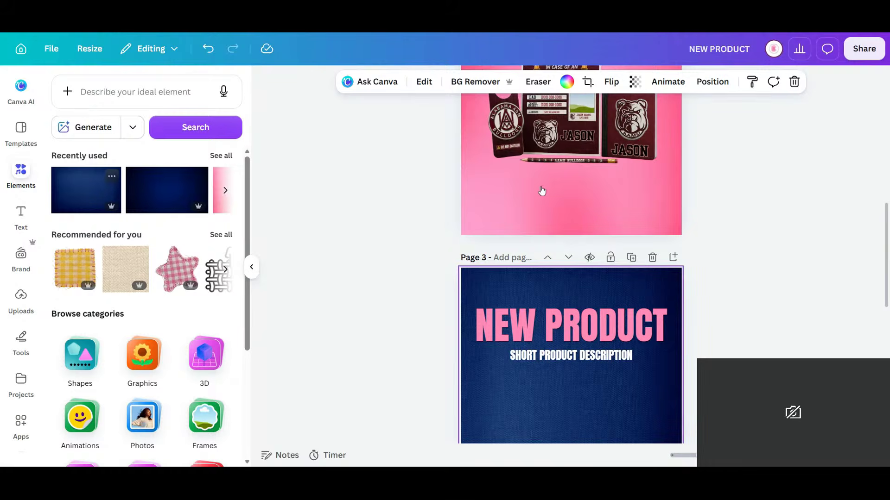
{"action": "scroll", "coordinate": [648, 223], "scroll_direction": "up", "scroll_amount": 4}
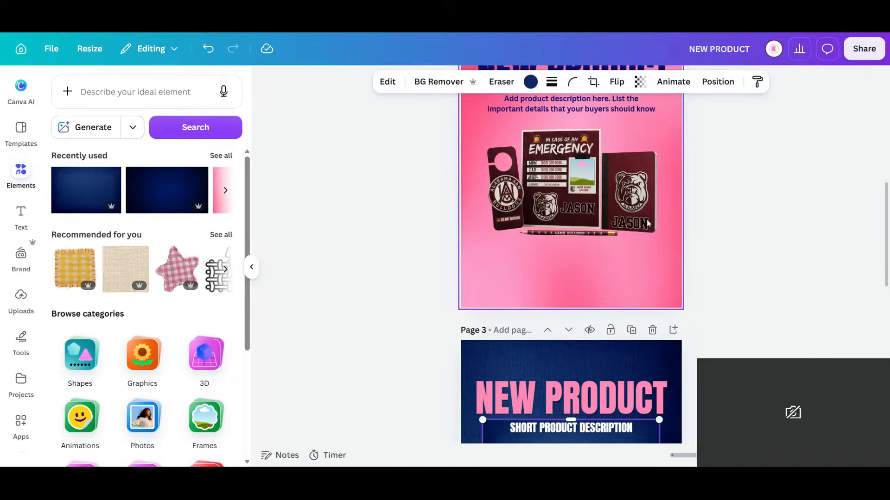
{"action": "scroll", "coordinate": [647, 220], "scroll_direction": "down", "scroll_amount": 3}
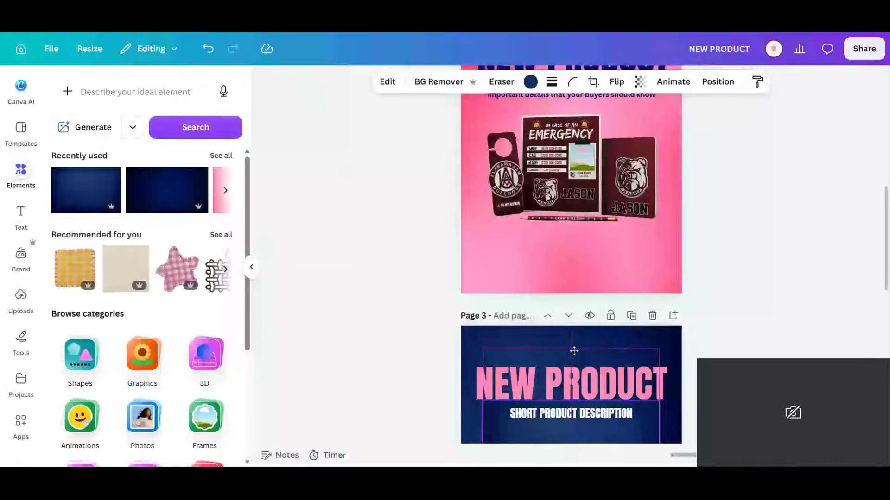
{"action": "left_click_drag", "start_coordinate": [573, 351], "coordinate": [551, 178]}
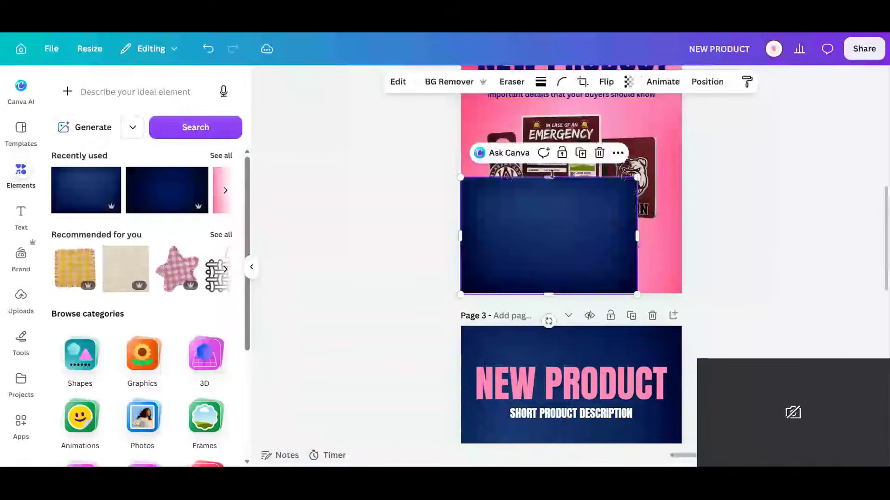
Crop and stretch the navy photo into a narrow full-width band along the bottom edge of page 2
{"action": "left_click_drag", "start_coordinate": [548, 293], "coordinate": [549, 226]}
{"action": "left_click_drag", "start_coordinate": [548, 180], "coordinate": [558, 284]}
{"action": "left_click_drag", "start_coordinate": [639, 282], "coordinate": [682, 284]}
{"action": "left_click", "coordinate": [728, 290]}
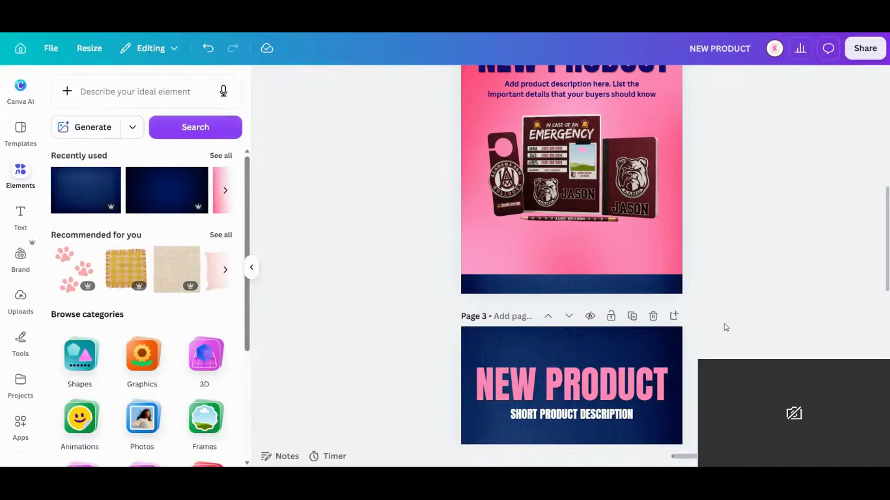
Bring the product mockup forward in front of the navy band and center it overlapping the band on page 2
{"action": "scroll", "coordinate": [724, 327], "scroll_direction": "up", "scroll_amount": 3}
{"action": "mouse_move", "coordinate": [599, 292]}
{"action": "left_mouse_down"}
{"action": "mouse_move", "coordinate": [598, 300]}
{"action": "mouse_move", "coordinate": [596, 287]}
{"action": "left_mouse_up"}
{"action": "left_click", "coordinate": [724, 334]}
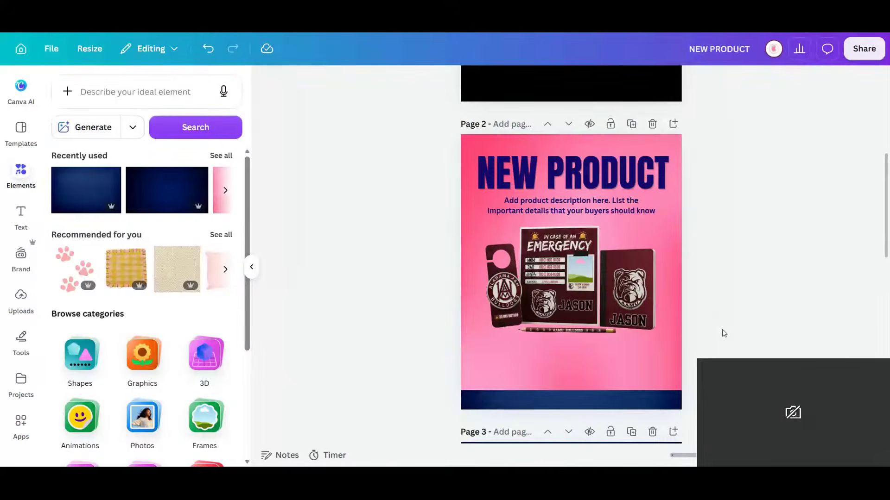
{"action": "scroll", "coordinate": [724, 333], "scroll_direction": "down", "scroll_amount": 3}
{"action": "mouse_move", "coordinate": [612, 238]}
{"action": "left_mouse_down"}
{"action": "mouse_move", "coordinate": [602, 252]}
{"action": "mouse_move", "coordinate": [604, 186]}
{"action": "mouse_move", "coordinate": [606, 236]}
{"action": "left_mouse_up"}
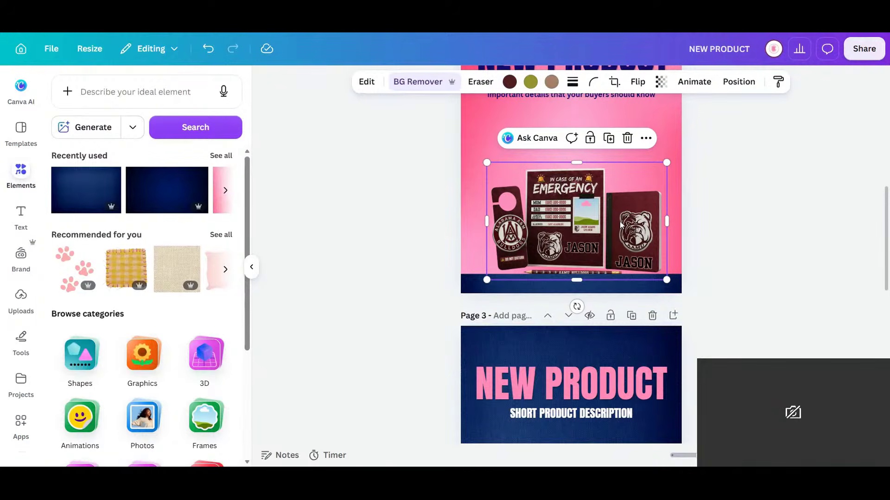
{"action": "left_click", "coordinate": [739, 81]}
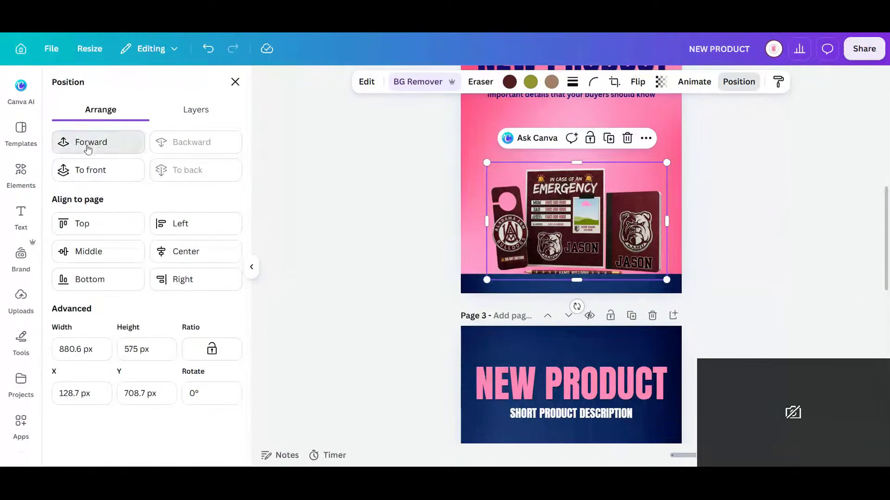
{"action": "left_click_drag", "start_coordinate": [581, 222], "coordinate": [578, 232]}
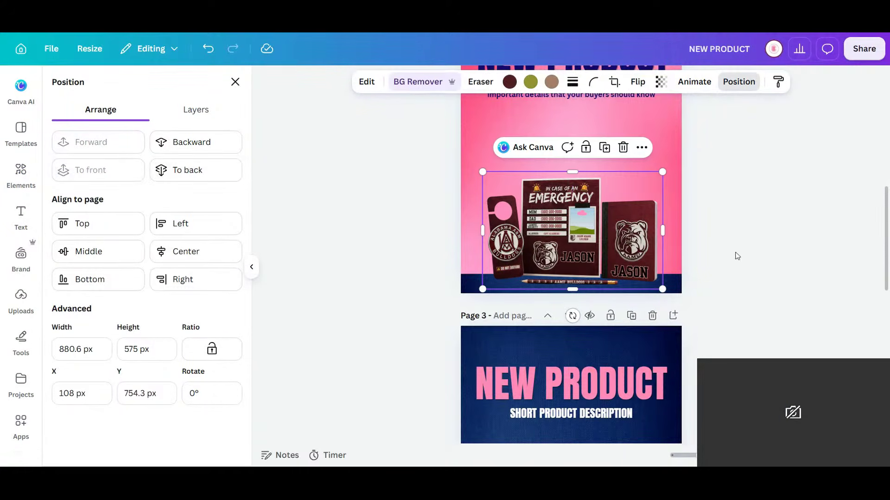
Move the product mockup back up, centered between the description and the navy band on page 2
{"action": "scroll", "coordinate": [732, 279], "scroll_direction": "up", "scroll_amount": 3}
{"action": "left_click_drag", "start_coordinate": [609, 315], "coordinate": [605, 275]}
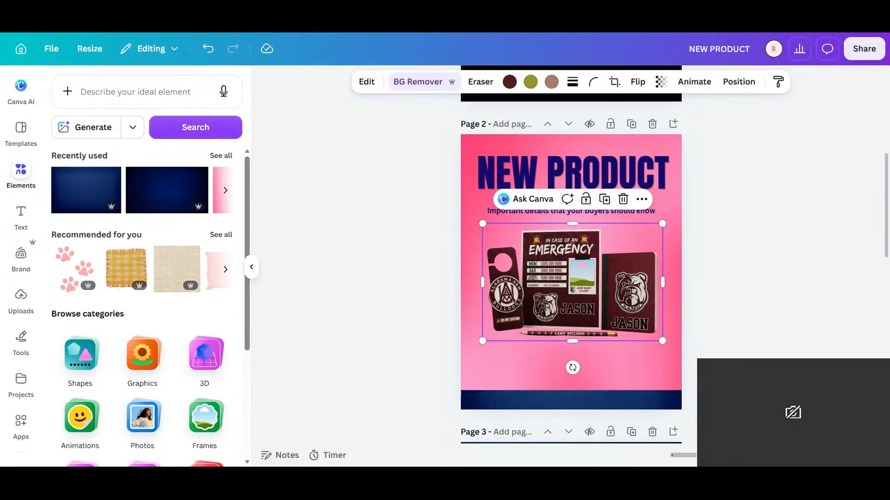
Search the elements library for "shelf" and browse the photo results for one to place under the mockup
{"action": "left_click", "coordinate": [106, 92]}
{"action": "type", "text": "she"}
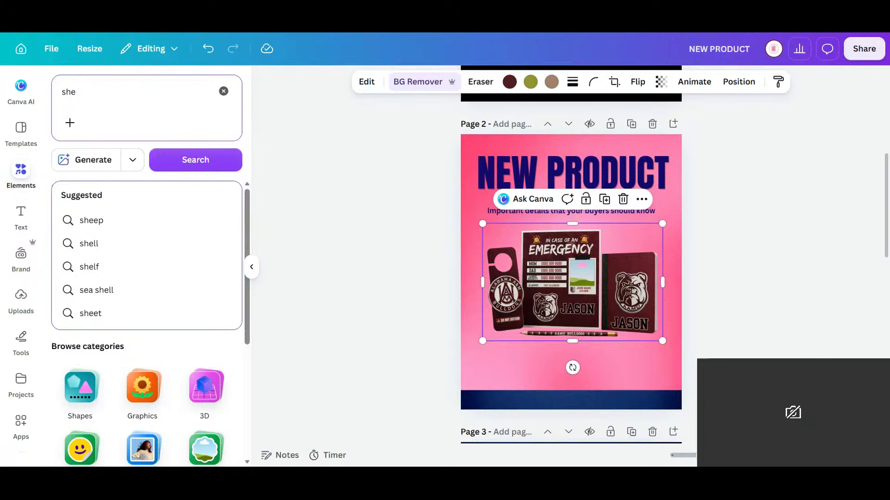
{"action": "type", "text": "lf"}
{"action": "left_click", "coordinate": [164, 220]}
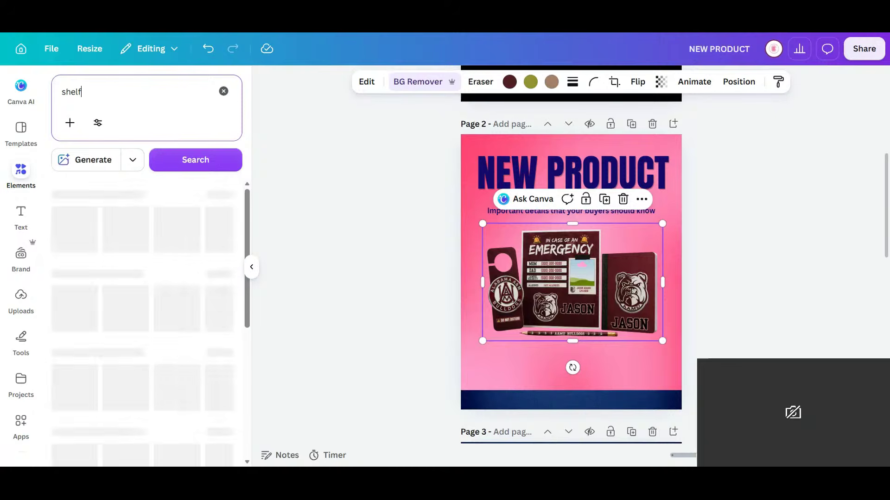
{"action": "left_click", "coordinate": [221, 298]}
{"action": "scroll", "coordinate": [197, 298], "scroll_direction": "down", "scroll_amount": 5}
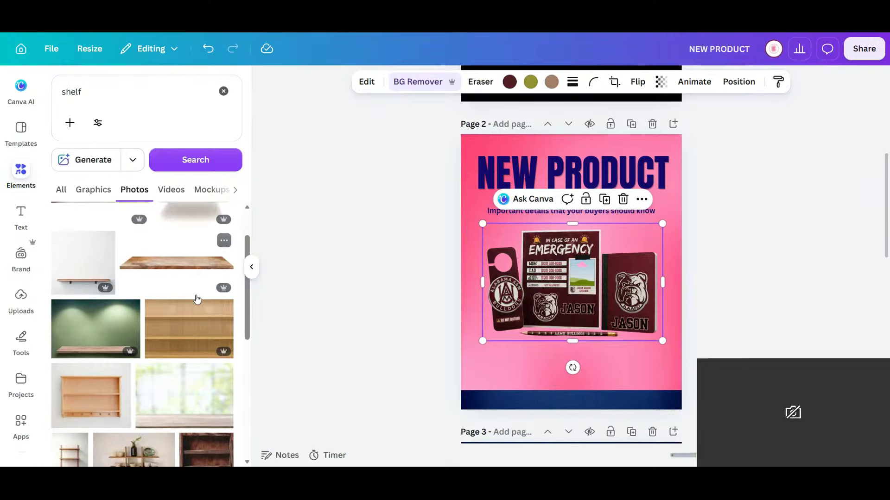
{"action": "scroll", "coordinate": [197, 298], "scroll_direction": "down", "scroll_amount": 5}
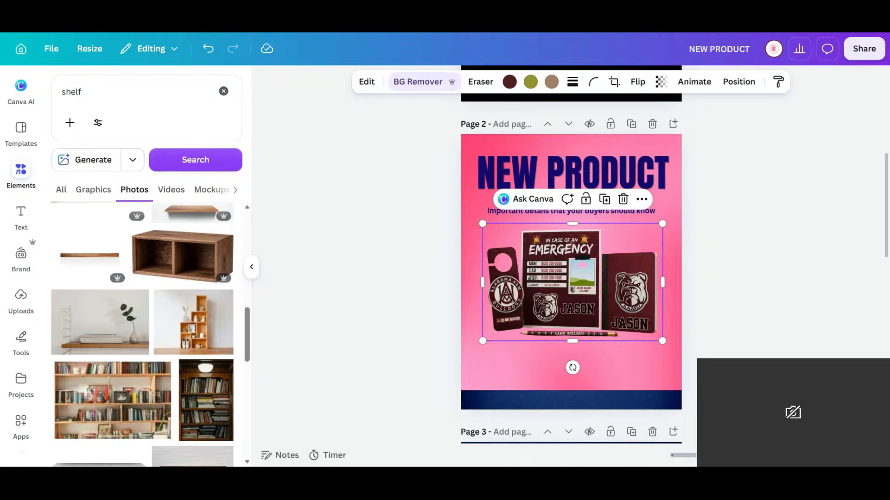
Refine the search to "white shelf" and look through the photo results for a plain white shelf
{"action": "left_click", "coordinate": [81, 92]}
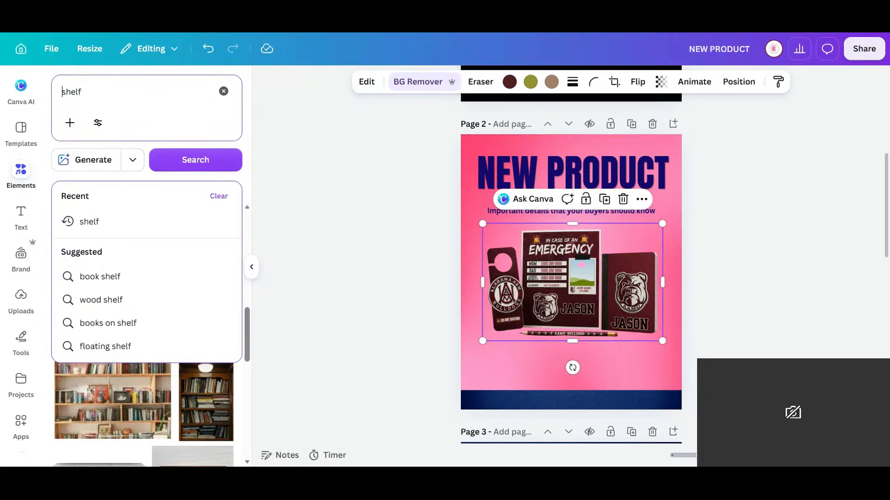
{"action": "left_click", "coordinate": [62, 92]}
{"action": "type", "text": "white"}
{"action": "key", "text": "Return"}
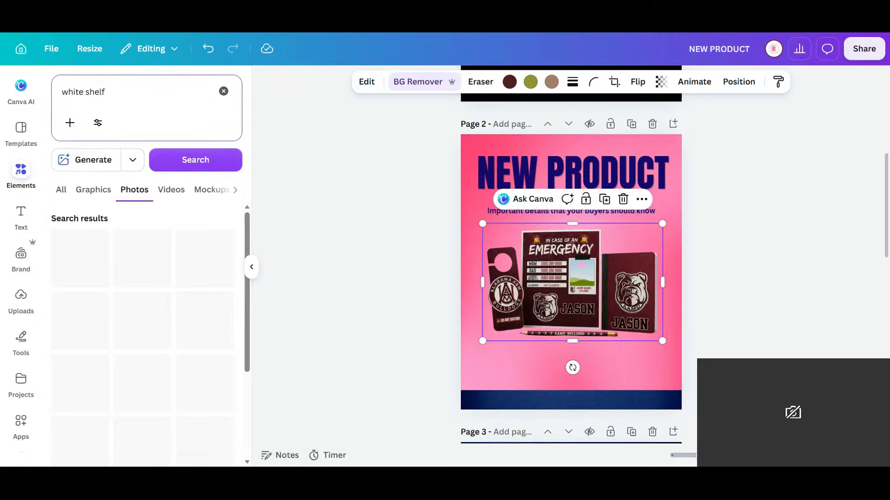
{"action": "scroll", "coordinate": [169, 316], "scroll_direction": "down", "scroll_amount": 3}
{"action": "scroll", "coordinate": [168, 316], "scroll_direction": "down", "scroll_amount": 3}
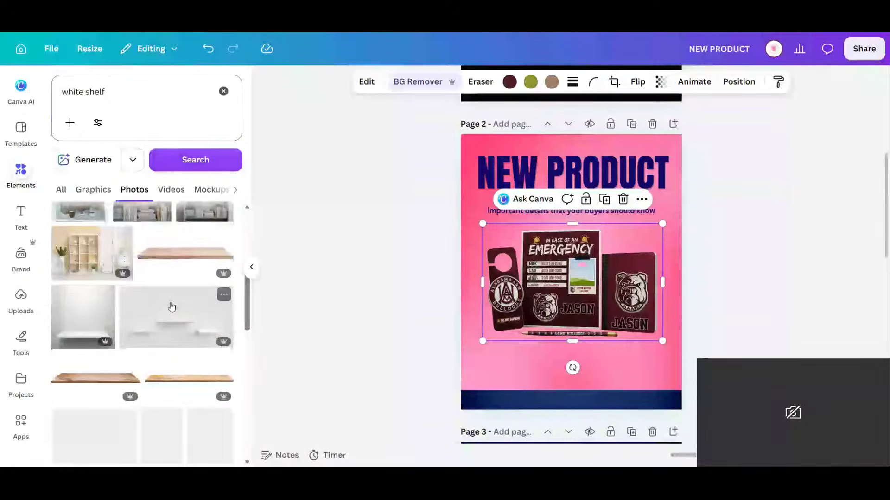
{"action": "scroll", "coordinate": [172, 307], "scroll_direction": "down", "scroll_amount": 6}
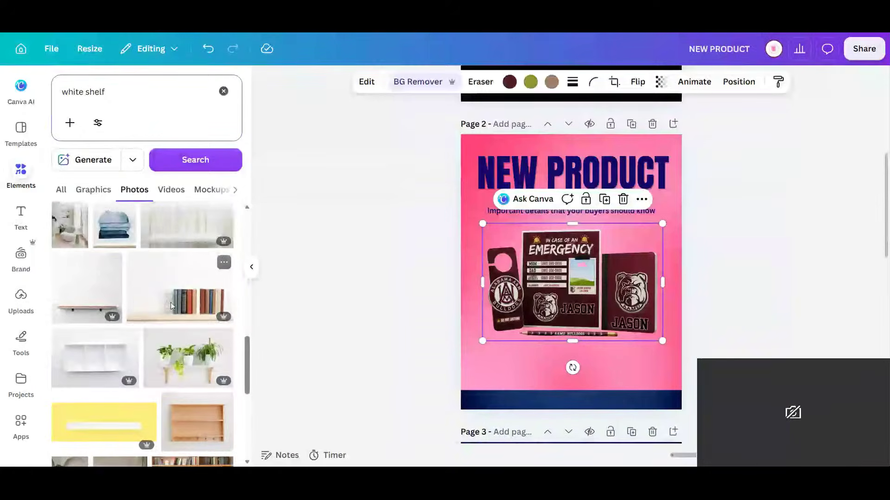
{"action": "scroll", "coordinate": [170, 302], "scroll_direction": "down", "scroll_amount": 6}
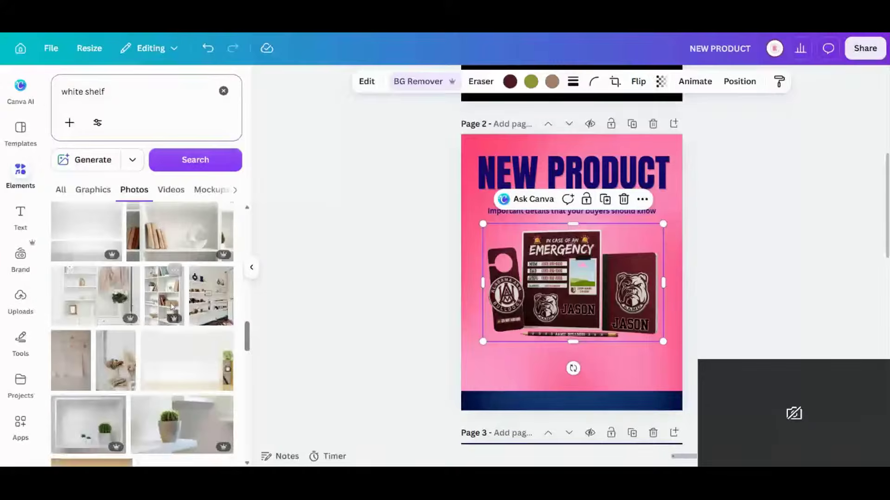
{"action": "scroll", "coordinate": [171, 306], "scroll_direction": "down", "scroll_amount": 5}
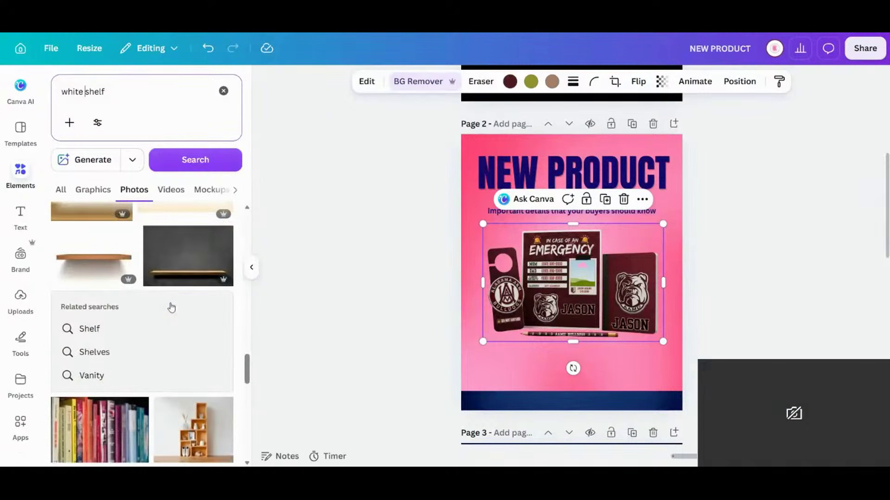
{"action": "scroll", "coordinate": [172, 307], "scroll_direction": "down", "scroll_amount": 8}
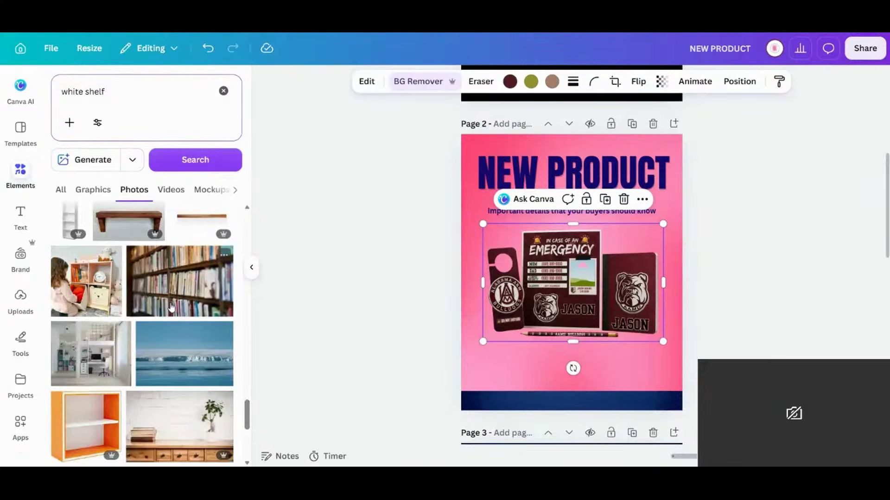
{"action": "scroll", "coordinate": [171, 301], "scroll_direction": "down", "scroll_amount": 8}
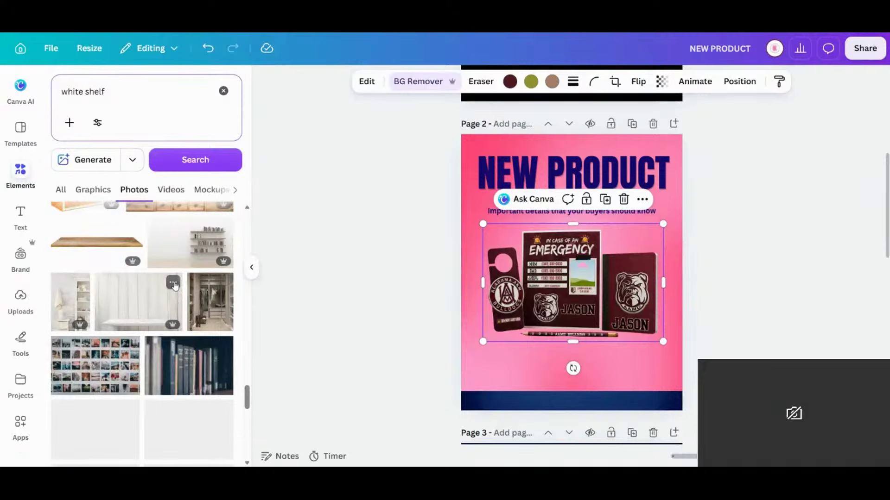
{"action": "scroll", "coordinate": [175, 287], "scroll_direction": "down", "scroll_amount": 3}
{"action": "scroll", "coordinate": [175, 286], "scroll_direction": "down", "scroll_amount": 10}
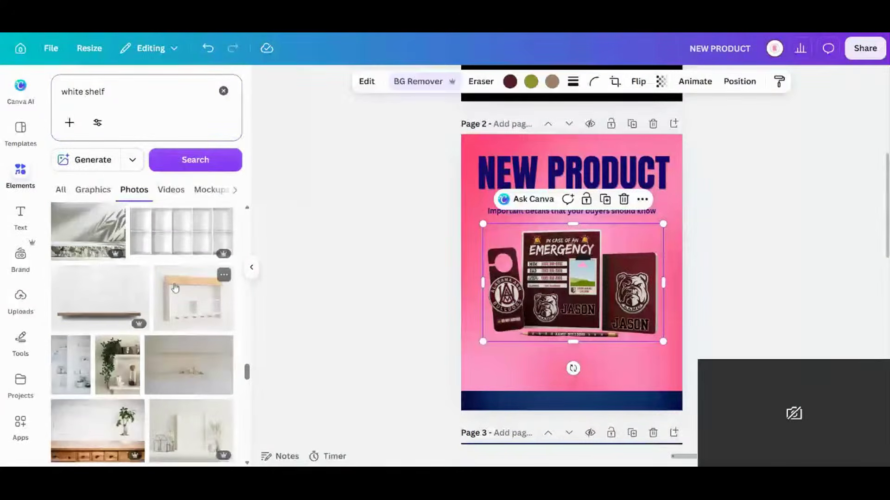
{"action": "scroll", "coordinate": [175, 288], "scroll_direction": "down", "scroll_amount": 6}
{"action": "scroll", "coordinate": [175, 288], "scroll_direction": "up", "scroll_amount": 8}
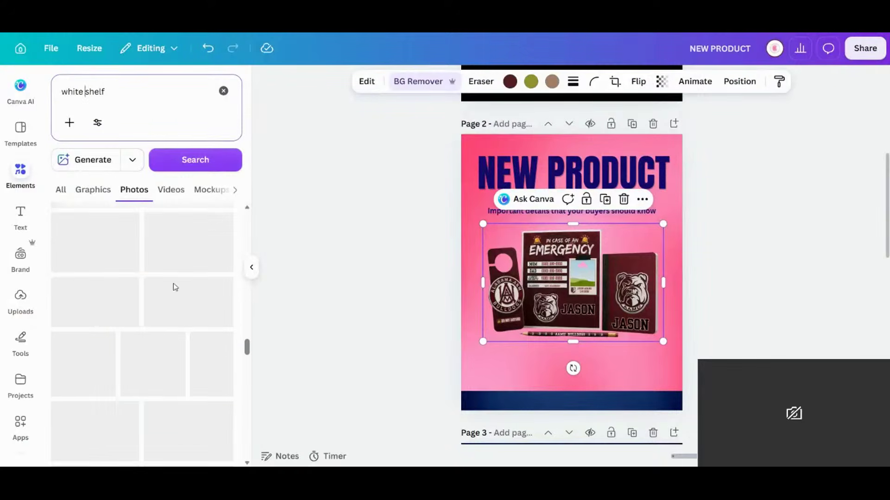
Find a single white shelf among the graphics results and place it under the product mockup on page 2
{"action": "left_click", "coordinate": [59, 192]}
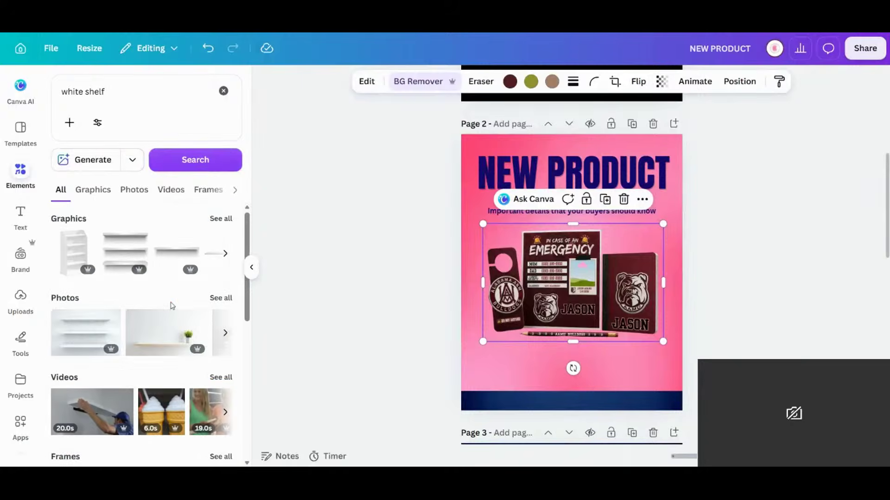
{"action": "left_click", "coordinate": [220, 219]}
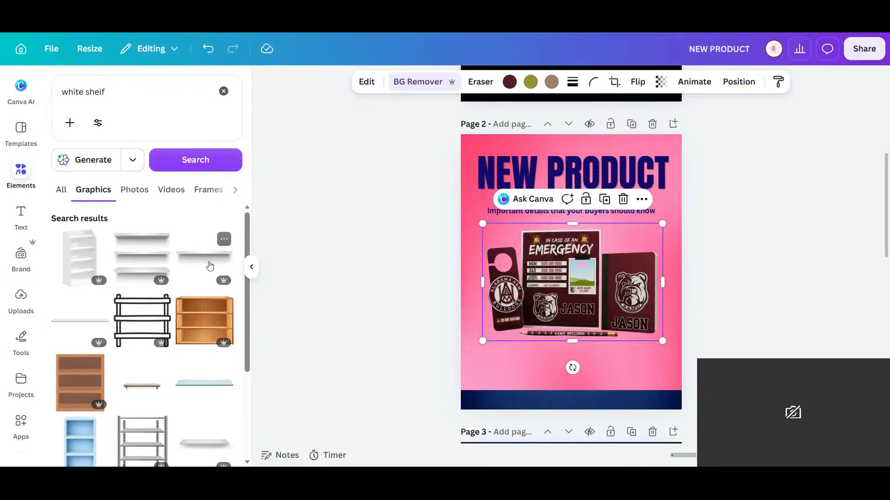
{"action": "scroll", "coordinate": [246, 340], "scroll_direction": "down", "scroll_amount": 3}
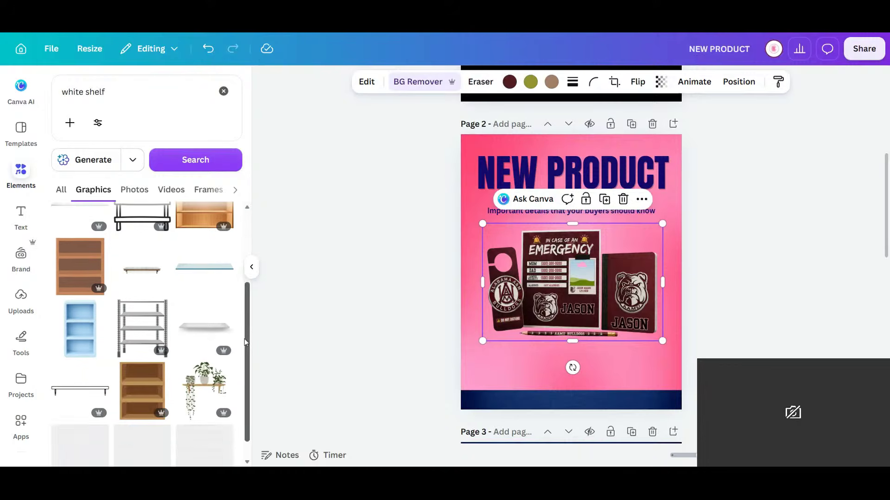
{"action": "scroll", "coordinate": [245, 338], "scroll_direction": "up", "scroll_amount": 3}
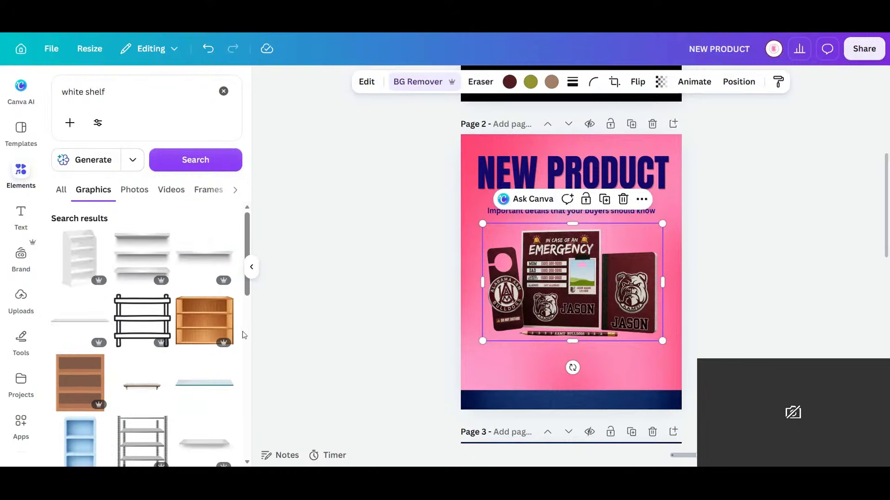
{"action": "left_click_drag", "start_coordinate": [593, 257], "coordinate": [592, 338]}
Bring the product mockup in front of the white shelf and raise it slightly above the shelf on page 2
{"action": "left_click", "coordinate": [601, 261]}
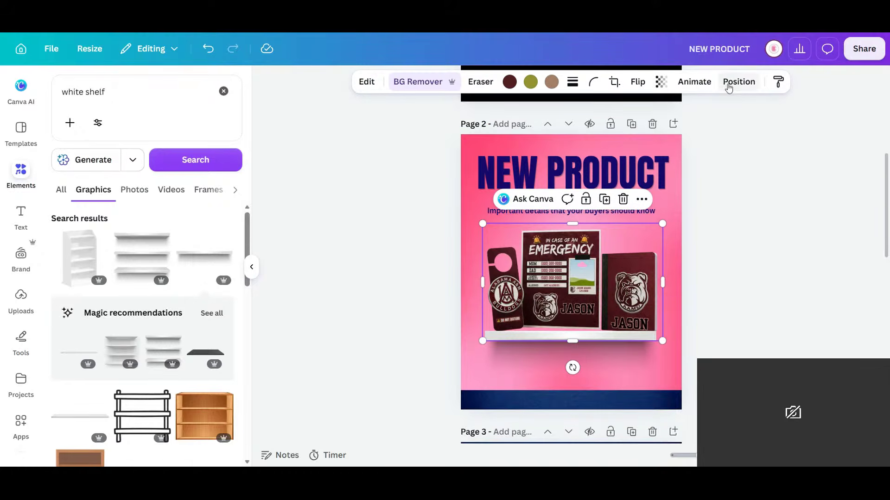
{"action": "left_click", "coordinate": [728, 86]}
{"action": "left_click", "coordinate": [109, 148]}
{"action": "left_click_drag", "start_coordinate": [596, 291], "coordinate": [595, 278]}
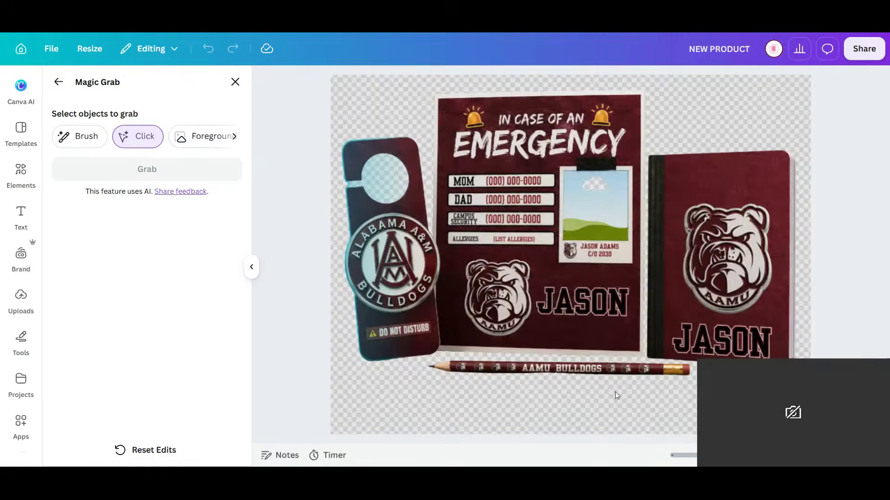
Separate the pencil from the mockup image with Magic Grab and move it up against the base of the folder
{"action": "left_click", "coordinate": [594, 373]}
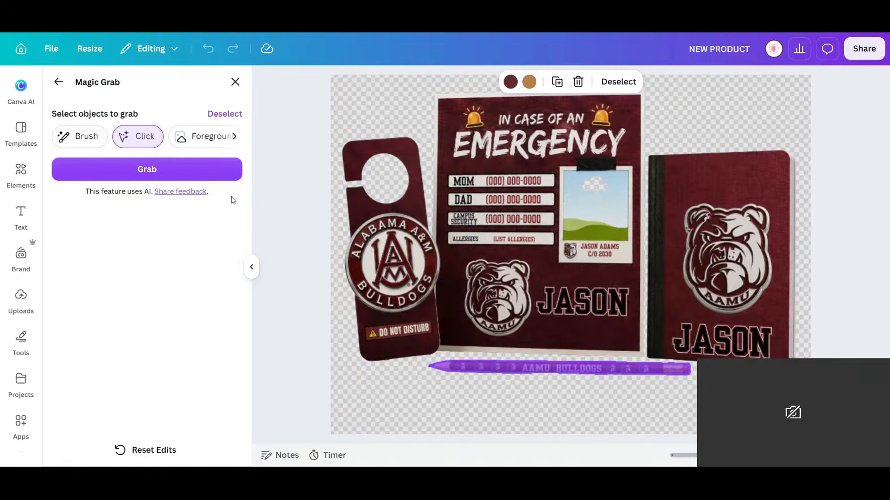
{"action": "left_click", "coordinate": [204, 174]}
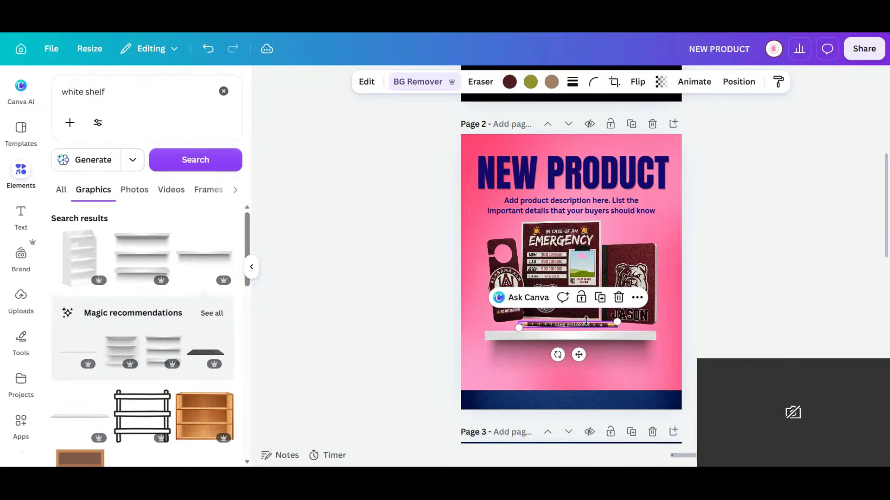
{"action": "left_click_drag", "start_coordinate": [579, 356], "coordinate": [580, 353]}
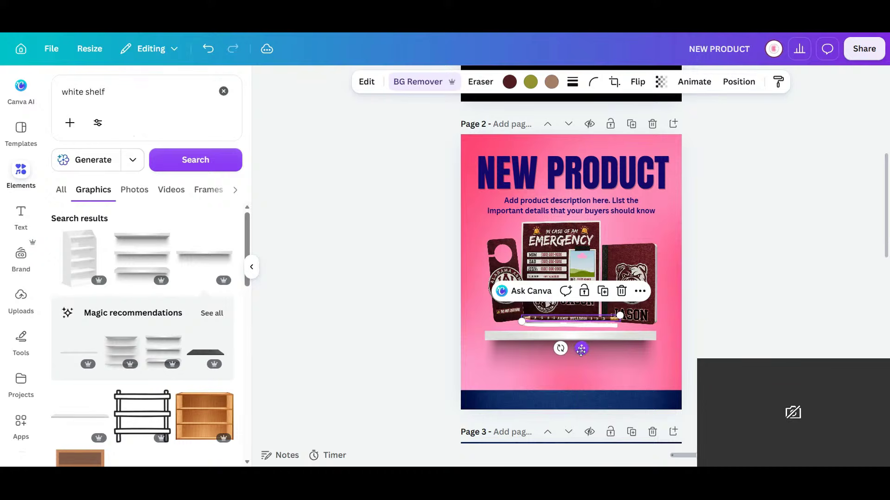
Erase the white pencil-shaped remnant below the folder in the mockup image with the Pixel Eraser at size 20
{"action": "left_click", "coordinate": [609, 263]}
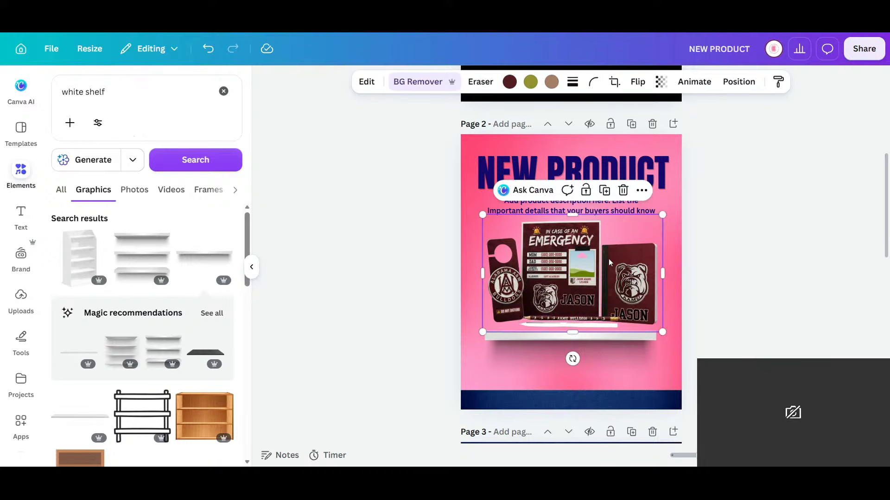
{"action": "left_click", "coordinate": [481, 82]}
{"action": "left_click", "coordinate": [469, 137]}
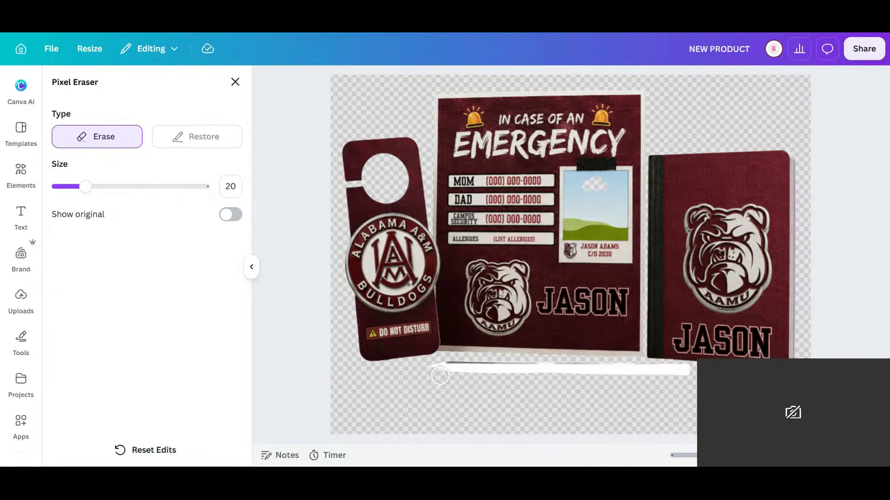
{"action": "mouse_move", "coordinate": [432, 370]}
{"action": "left_mouse_down"}
{"action": "mouse_move", "coordinate": [657, 381]}
{"action": "mouse_move", "coordinate": [677, 372]}
{"action": "left_mouse_up"}
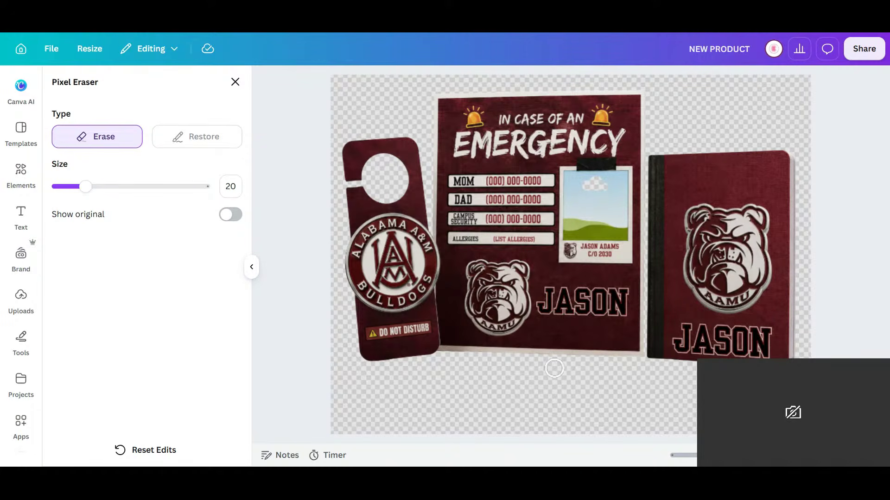
{"action": "left_click", "coordinate": [235, 81]}
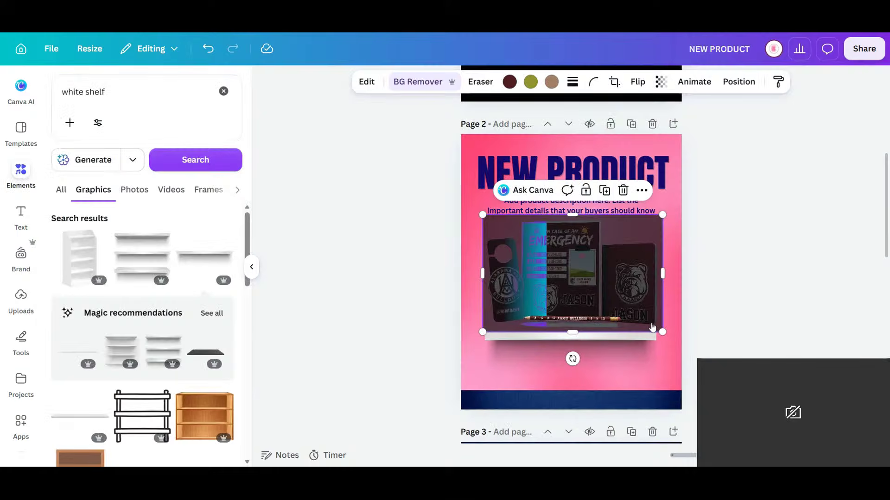
Lower the mockup and pencil together onto the white shelf, then nudge the pencil into place along its front
{"action": "left_click", "coordinate": [591, 321], "text": "shift"}
{"action": "left_click_drag", "start_coordinate": [596, 267], "coordinate": [597, 279]}
{"action": "left_click", "coordinate": [755, 310]}
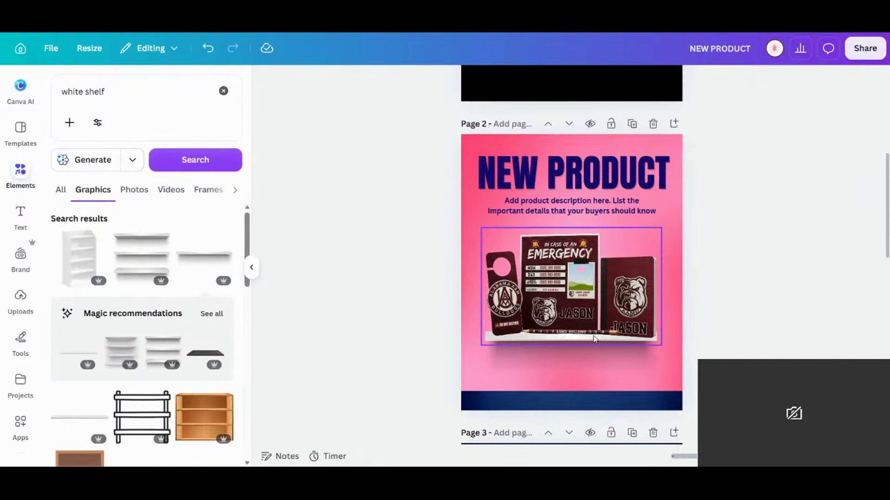
{"action": "left_click", "coordinate": [596, 335]}
{"action": "left_click_drag", "start_coordinate": [596, 334], "coordinate": [593, 332]}
{"action": "left_click", "coordinate": [767, 312]}
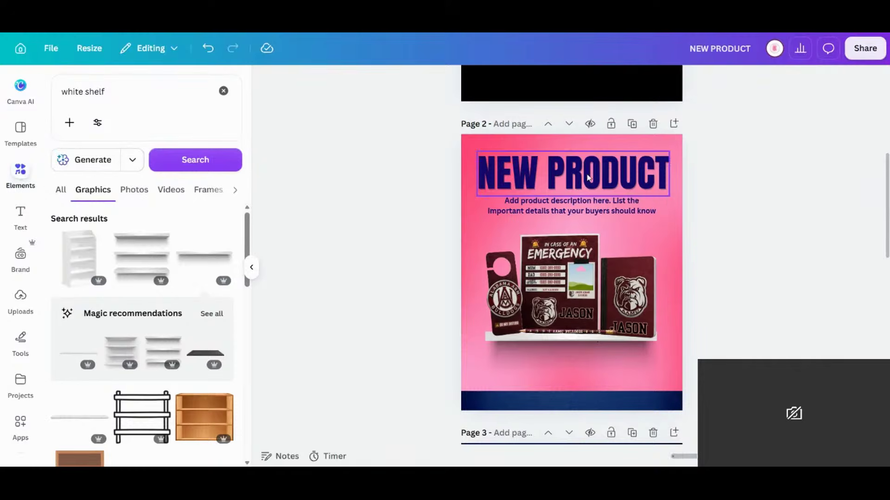
Move the NEW PRODUCT heading and its description down together, then lower the mockup with its shelf to balance page 2
{"action": "left_click", "coordinate": [630, 180]}
{"action": "left_click", "coordinate": [629, 200], "text": "shift"}
{"action": "left_click_drag", "start_coordinate": [633, 198], "coordinate": [632, 206]}
{"action": "left_click_drag", "start_coordinate": [757, 368], "coordinate": [483, 266]}
{"action": "left_click_drag", "start_coordinate": [602, 304], "coordinate": [602, 306]}
{"action": "left_click", "coordinate": [747, 329]}
Duplicate the product description, place the copy on the navy band at the bottom of page 2 and color it white
{"action": "left_click", "coordinate": [596, 229]}
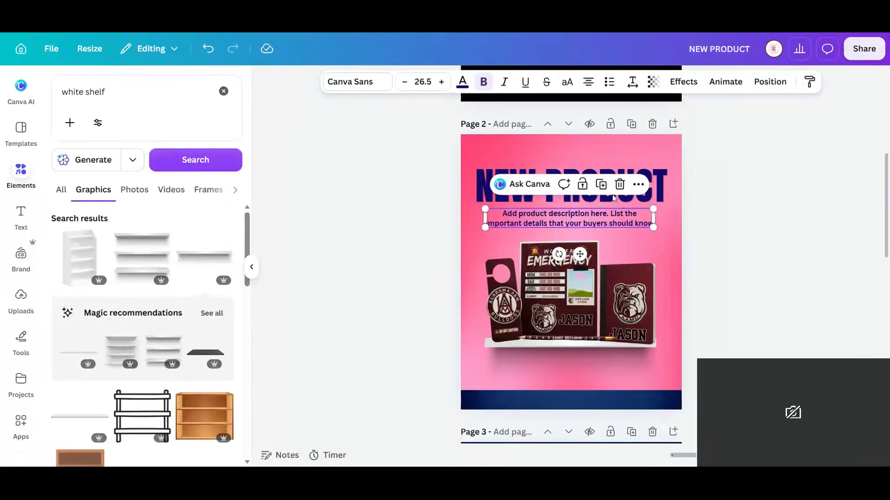
{"action": "left_click", "coordinate": [600, 185]}
{"action": "left_click_drag", "start_coordinate": [597, 218], "coordinate": [602, 391]}
{"action": "left_click", "coordinate": [462, 81]}
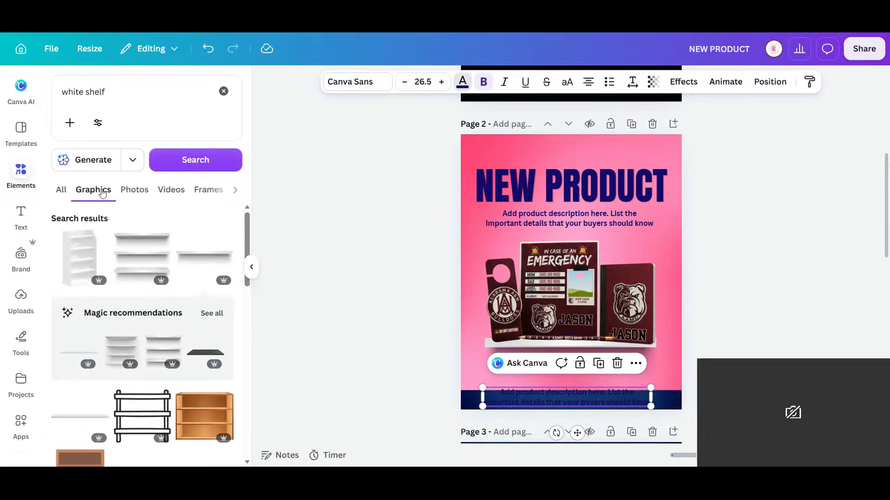
{"action": "left_click", "coordinate": [169, 166]}
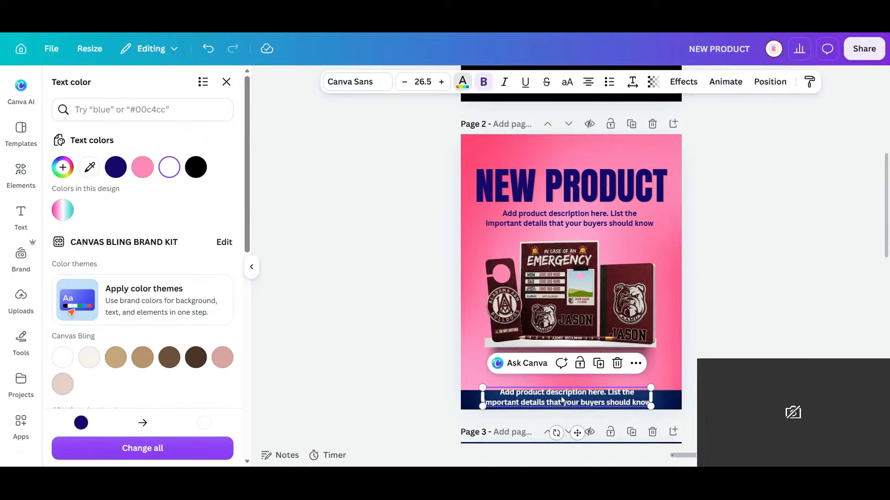
{"action": "type", "text": "www.your"}
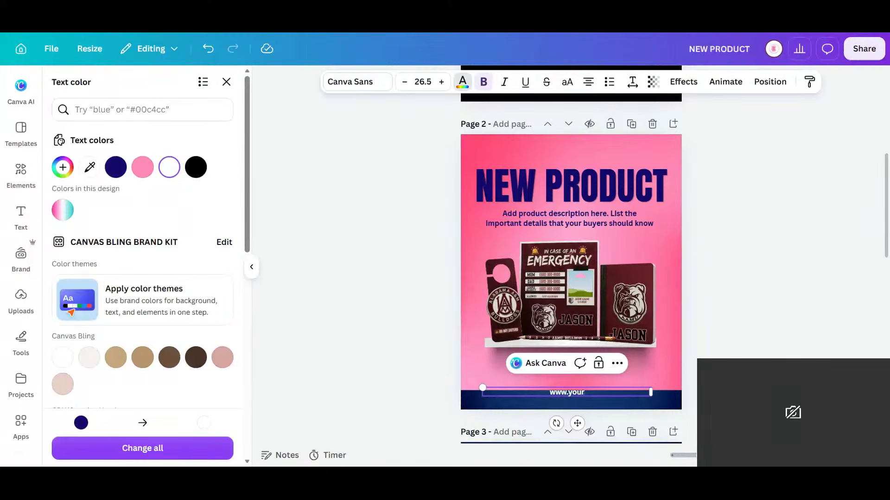
{"action": "type", "text": "website"}
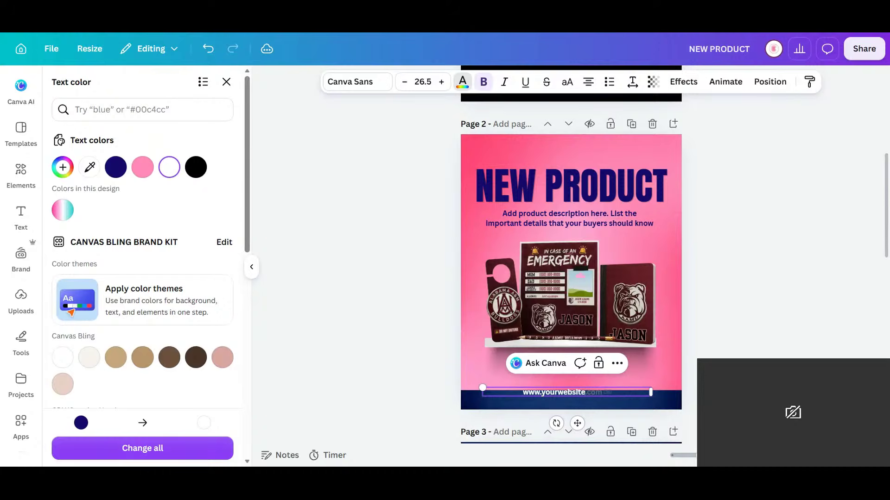
{"action": "type", "text": ".com"}
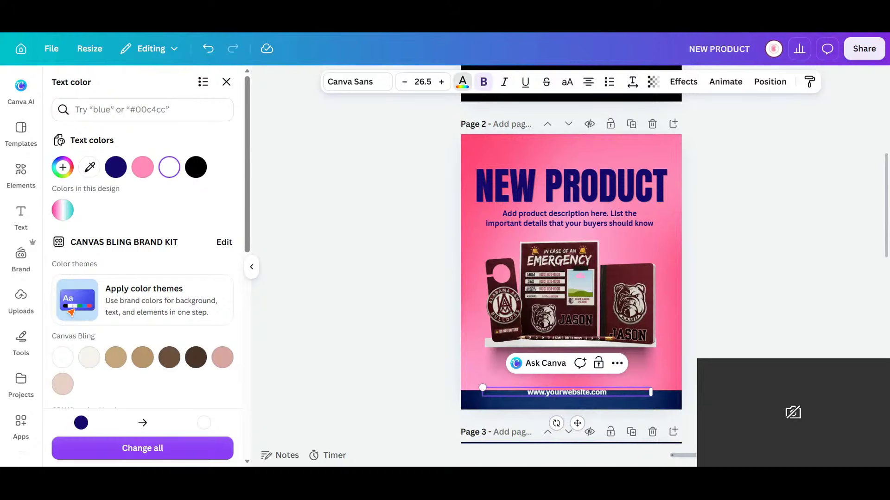
Enlarge the white website address to size 34 and center it on page 2's navy band
{"action": "key", "text": "Escape"}
{"action": "key", "text": "Escape"}
{"action": "left_click", "coordinate": [605, 393]}
{"action": "left_click_drag", "start_coordinate": [605, 394], "coordinate": [595, 397]}
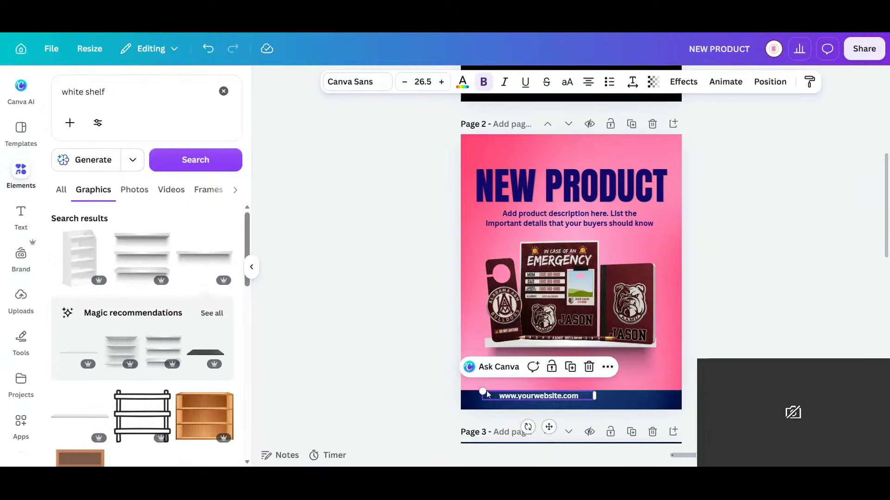
{"action": "left_click_drag", "start_coordinate": [483, 391], "coordinate": [443, 395]}
{"action": "left_click_drag", "start_coordinate": [430, 396], "coordinate": [430, 396]}
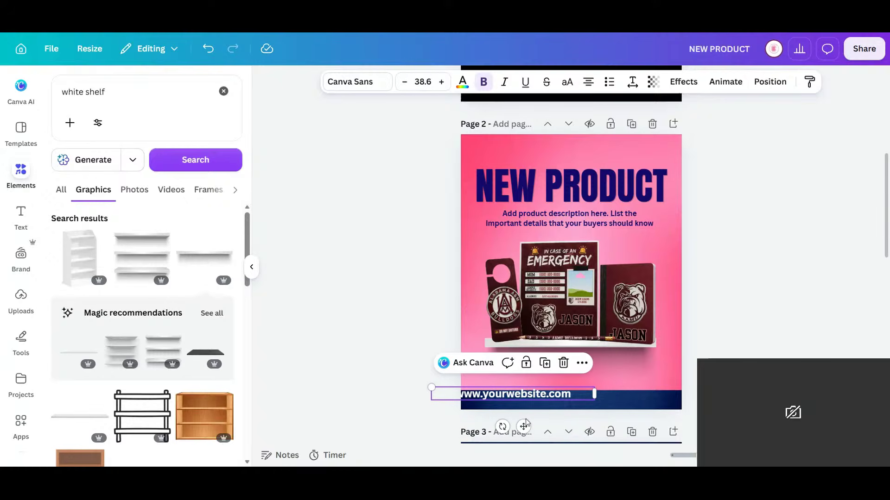
{"action": "left_click_drag", "start_coordinate": [523, 424], "coordinate": [578, 424]}
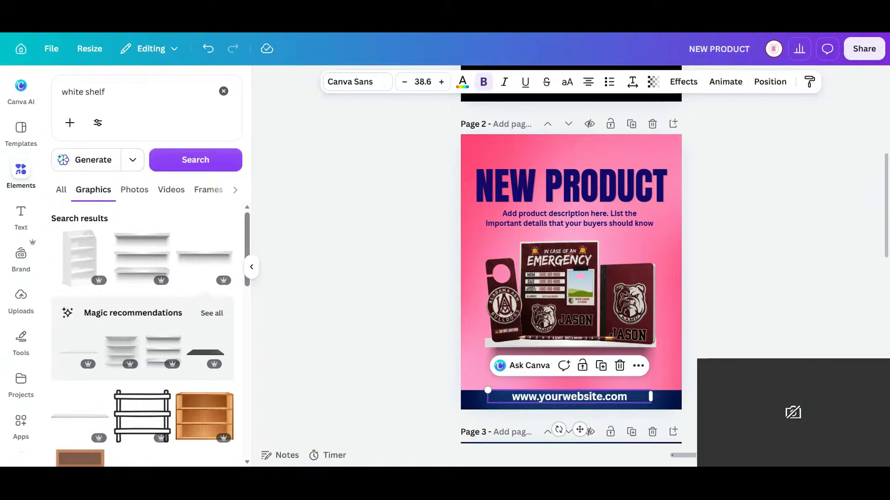
{"action": "left_click_drag", "start_coordinate": [505, 394], "coordinate": [507, 395]}
{"action": "left_click_drag", "start_coordinate": [577, 396], "coordinate": [570, 400]}
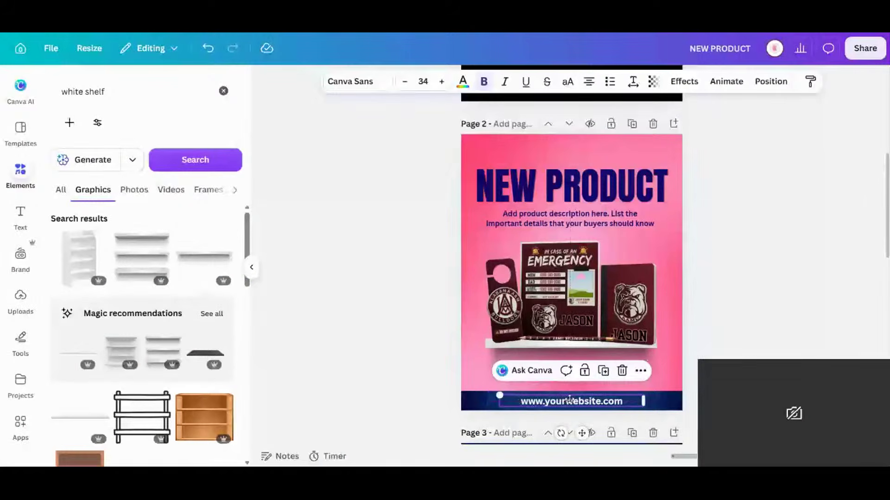
Select page 2's heading, description, mockup and shelf together and move them down slightly toward the navy band
{"action": "left_click", "coordinate": [751, 351]}
{"action": "left_click_drag", "start_coordinate": [807, 366], "coordinate": [618, 227]}
{"action": "left_click_drag", "start_coordinate": [610, 261], "coordinate": [612, 272]}
{"action": "left_click", "coordinate": [734, 271]}
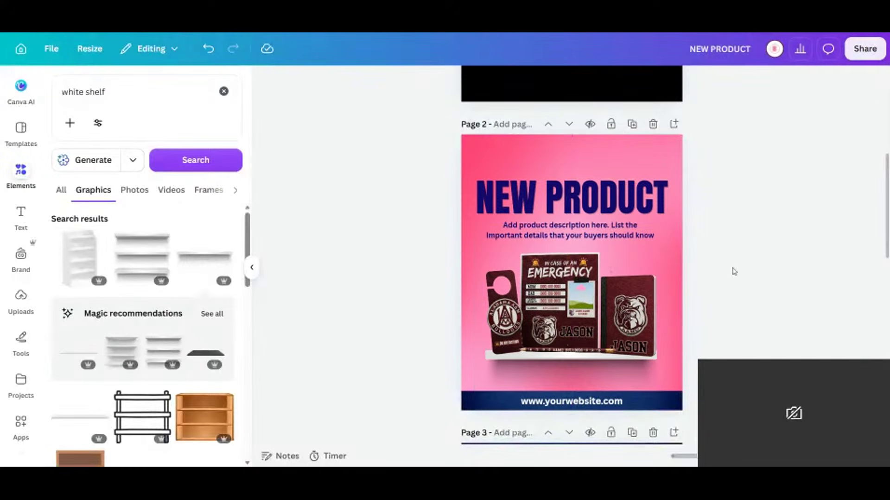
Try stacking page 2's NEW PRODUCT heading on two lines with tighter line spacing, and undo it
{"action": "left_click_drag", "start_coordinate": [624, 205], "coordinate": [582, 179]}
{"action": "left_click", "coordinate": [622, 82]}
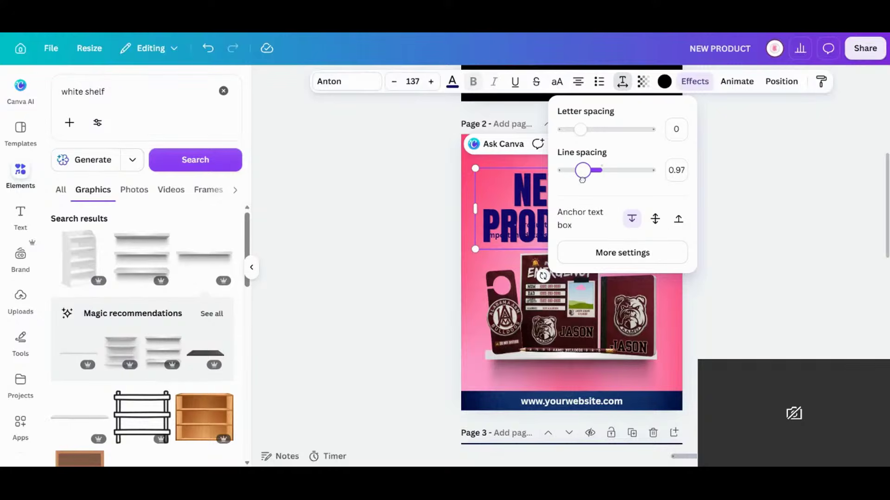
{"action": "left_click", "coordinate": [830, 295]}
{"action": "left_click", "coordinate": [587, 185]}
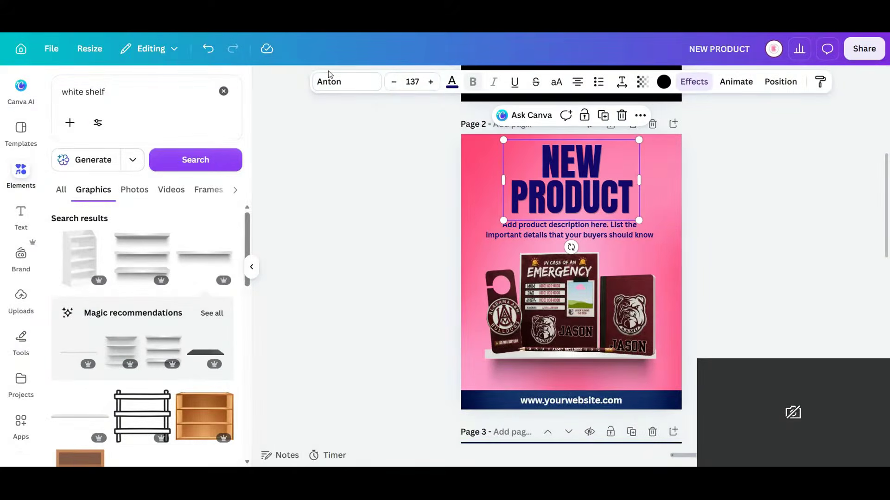
{"action": "left_click", "coordinate": [208, 48]}
{"action": "left_click", "coordinate": [209, 48]}
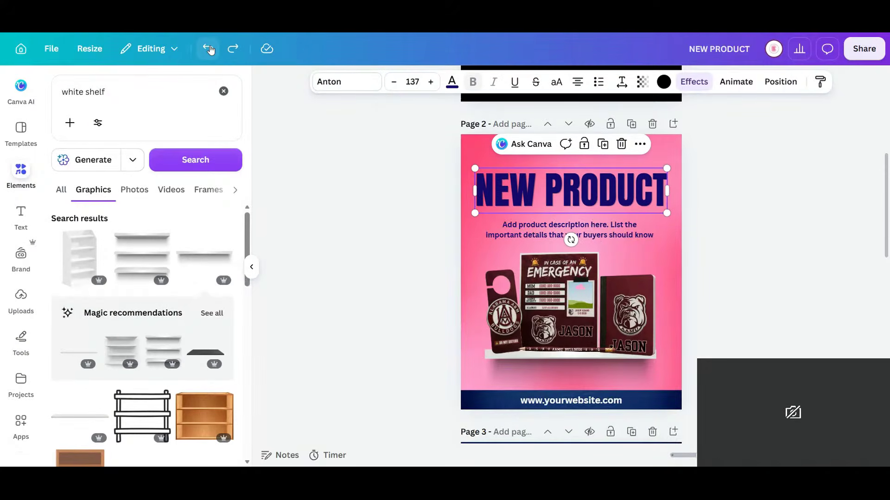
Adjust the NEW PRODUCT heading's position and move the description up closer beneath it on page 2
{"action": "left_click_drag", "start_coordinate": [617, 202], "coordinate": [632, 192]}
{"action": "left_click_drag", "start_coordinate": [621, 224], "coordinate": [622, 221]}
Widen the white shelf past both sides of the mockup, center it, and nudge the mockup to sit on it
{"action": "left_click", "coordinate": [492, 365]}
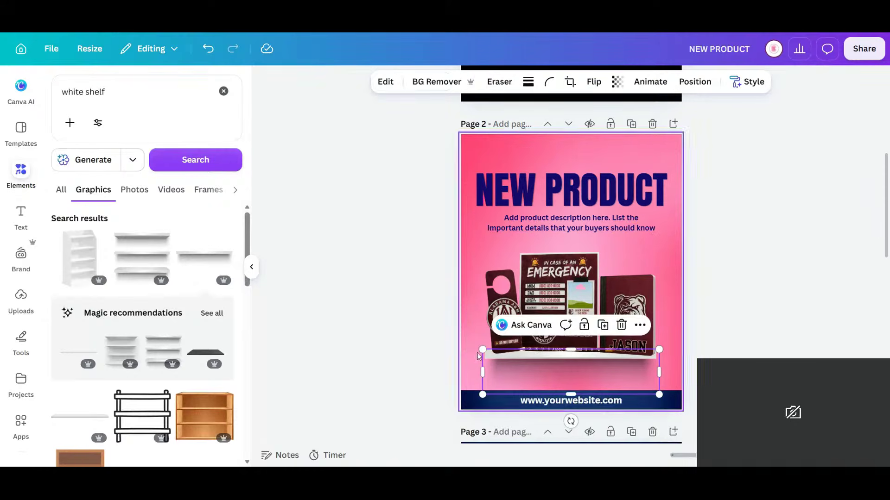
{"action": "left_click_drag", "start_coordinate": [482, 348], "coordinate": [461, 348]}
{"action": "mouse_move", "coordinate": [602, 376]}
{"action": "left_mouse_down"}
{"action": "mouse_move", "coordinate": [617, 380]}
{"action": "mouse_move", "coordinate": [607, 377]}
{"action": "left_mouse_up"}
{"action": "left_click", "coordinate": [794, 314]}
{"action": "left_click", "coordinate": [649, 310]}
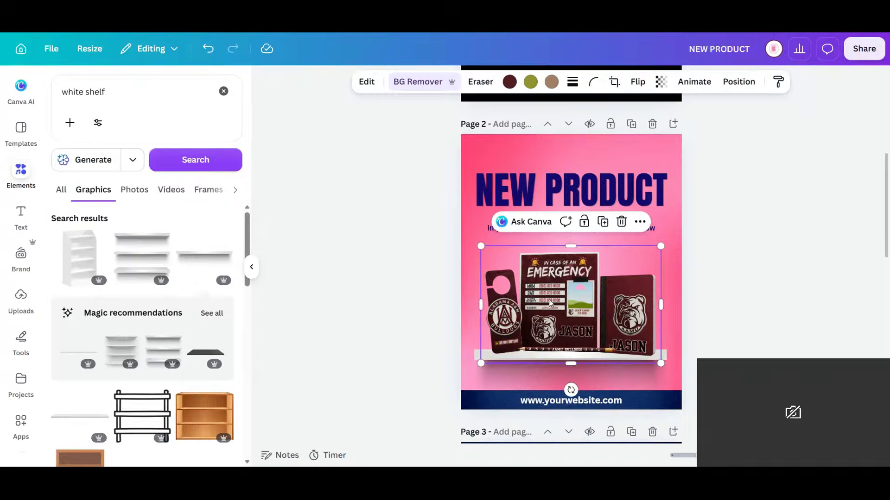
{"action": "left_click_drag", "start_coordinate": [610, 308], "coordinate": [608, 310]}
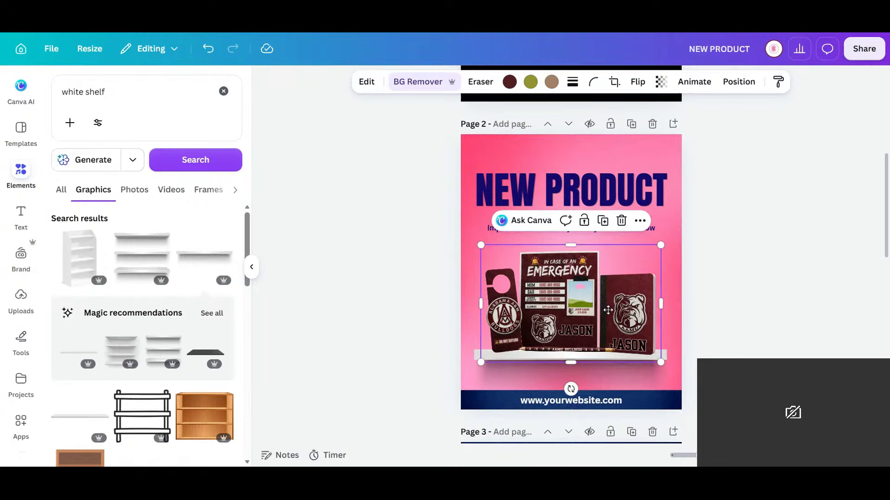
{"action": "left_click", "coordinate": [761, 320]}
Duplicate page 2, then rotate the copy's NEW PRODUCT heading to vertical along its left edge and enlarge it to size 171
{"action": "left_click", "coordinate": [632, 124]}
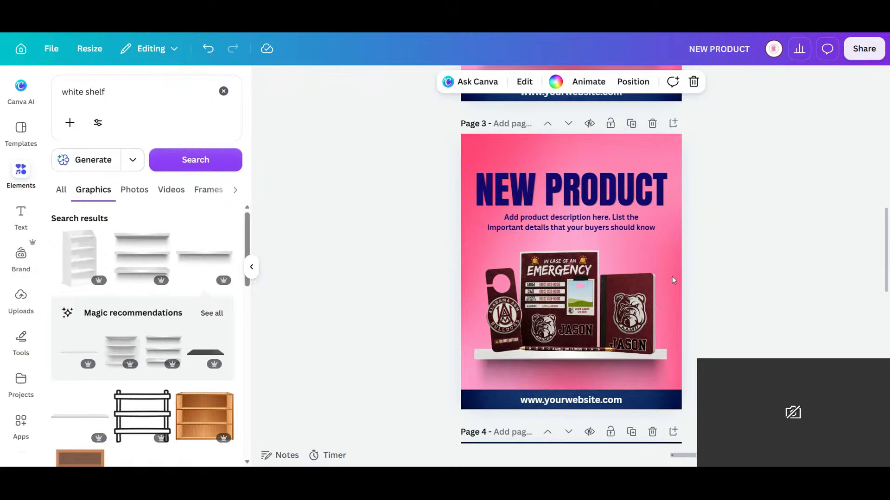
{"action": "left_click", "coordinate": [600, 180]}
{"action": "left_click_drag", "start_coordinate": [571, 239], "coordinate": [680, 190]}
{"action": "left_click_drag", "start_coordinate": [509, 228], "coordinate": [487, 256]}
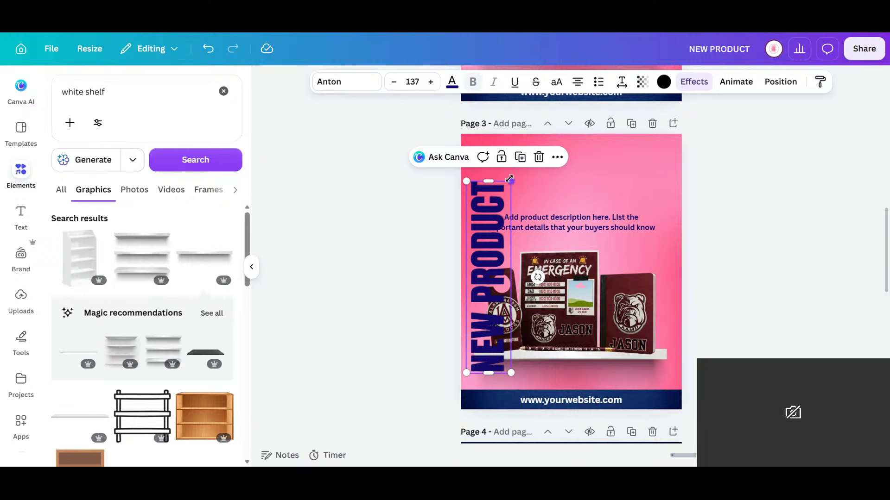
{"action": "left_click_drag", "start_coordinate": [511, 168], "coordinate": [520, 130]}
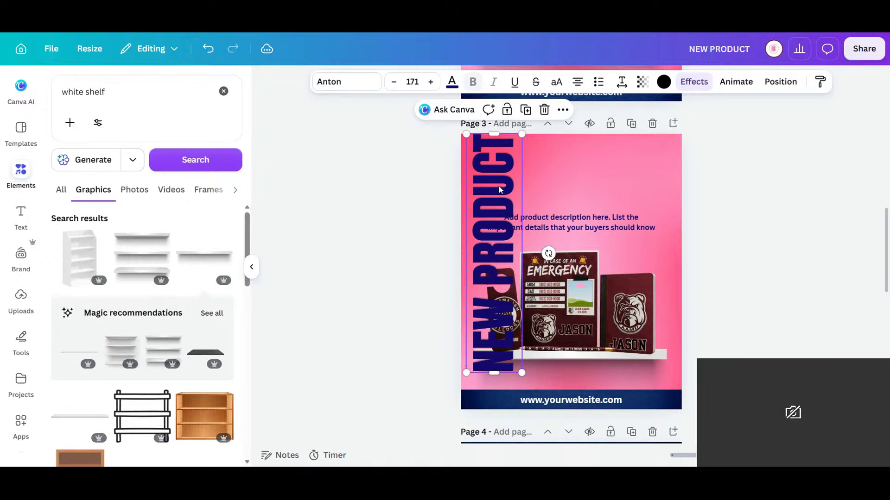
{"action": "mouse_move", "coordinate": [497, 201]}
{"action": "left_mouse_down"}
{"action": "mouse_move", "coordinate": [497, 209]}
{"action": "mouse_move", "coordinate": [498, 201]}
{"action": "left_mouse_up"}
Move page 3's navy band to the upper right of the design and enlarge the vertical heading to size 176
{"action": "left_click", "coordinate": [500, 405]}
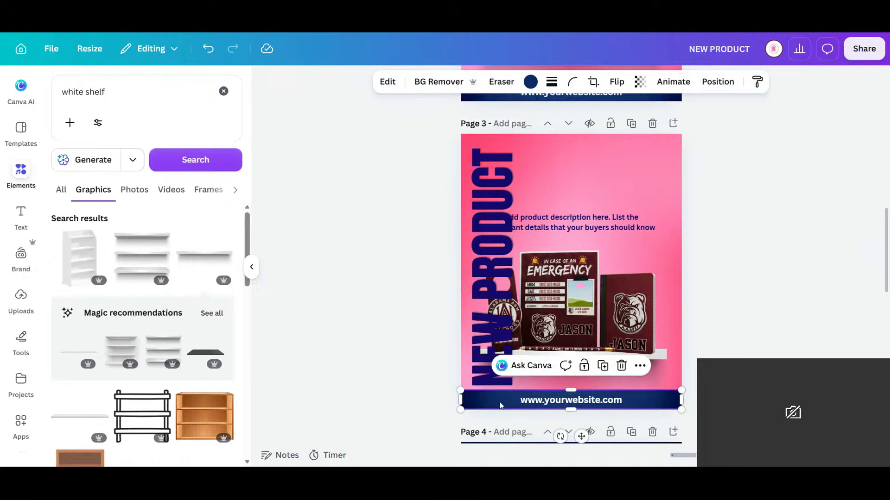
{"action": "left_click_drag", "start_coordinate": [499, 407], "coordinate": [570, 176]}
{"action": "left_click", "coordinate": [483, 360]}
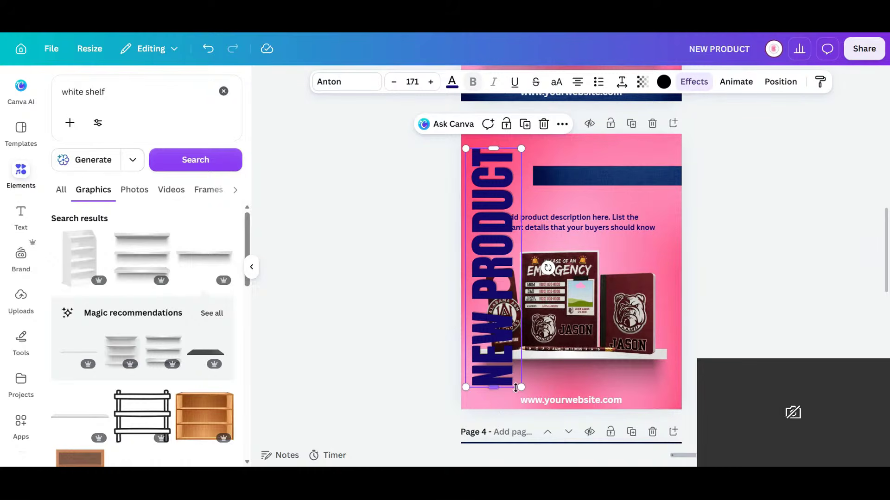
{"action": "left_click_drag", "start_coordinate": [466, 388], "coordinate": [465, 398]}
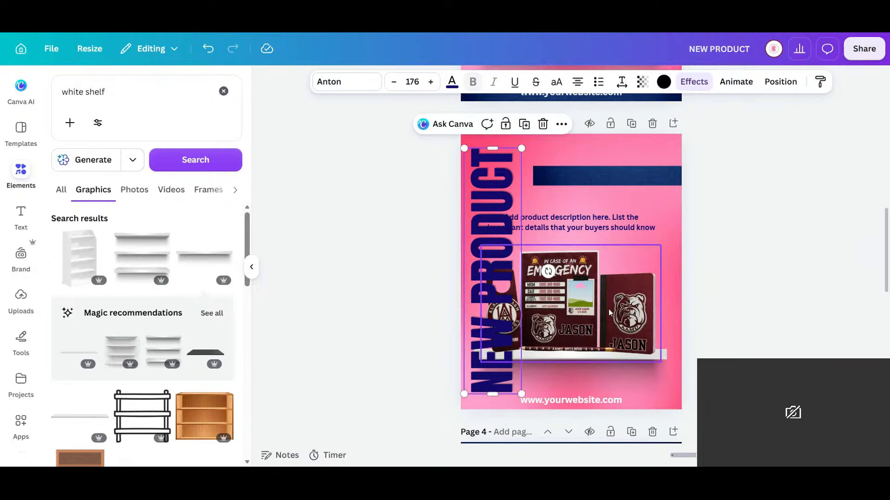
Move page 3's mockup and pencil together up and to the right, off the shelf and clear of the vertical heading
{"action": "left_click", "coordinate": [582, 351]}
{"action": "left_click_drag", "start_coordinate": [622, 317], "coordinate": [669, 307]}
{"action": "key", "text": "Escape"}
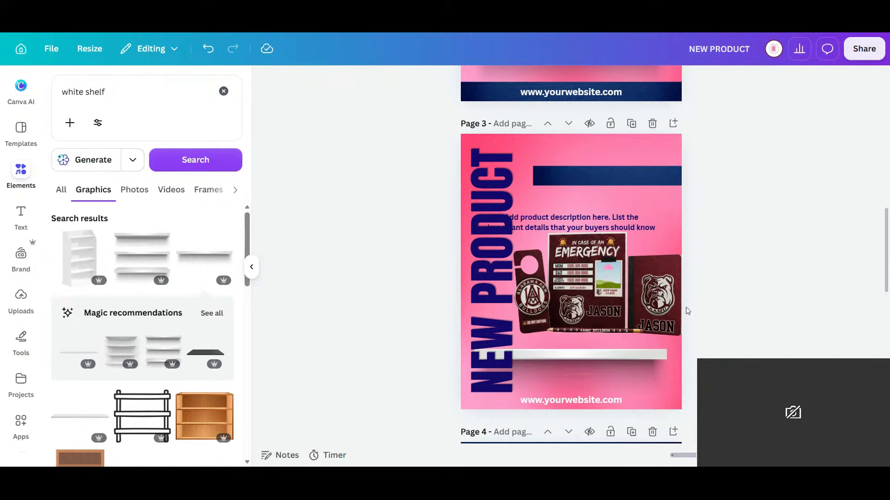
Use Magic Grab to separate the door hanger from page 3's mockup image and move it up above the original
{"action": "left_click", "coordinate": [586, 276]}
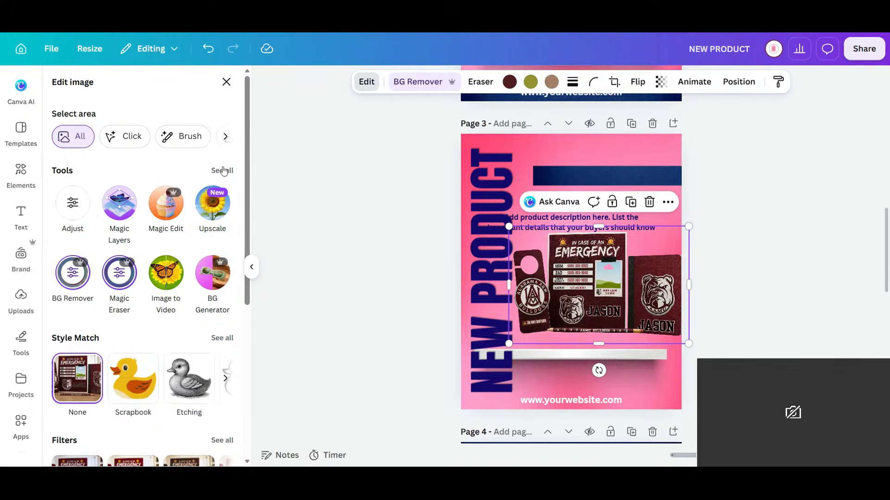
{"action": "left_click", "coordinate": [221, 173]}
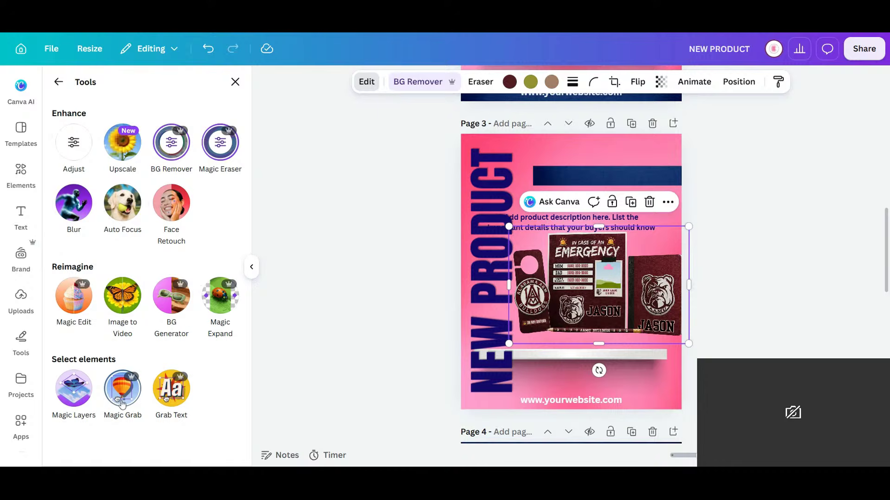
{"action": "left_click", "coordinate": [123, 391]}
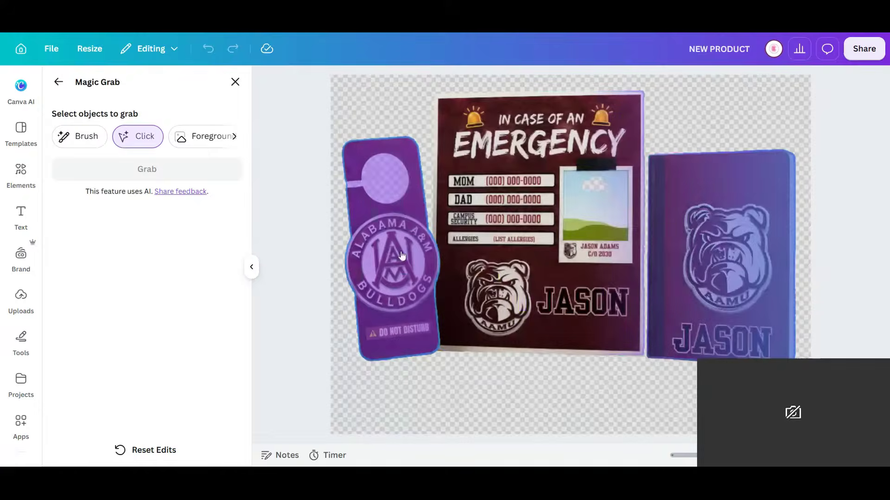
{"action": "left_click", "coordinate": [401, 256]}
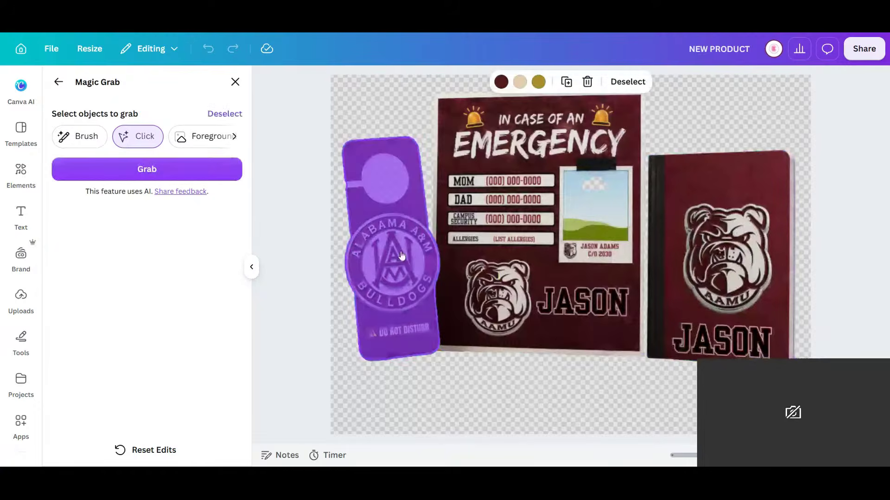
{"action": "left_click", "coordinate": [146, 170]}
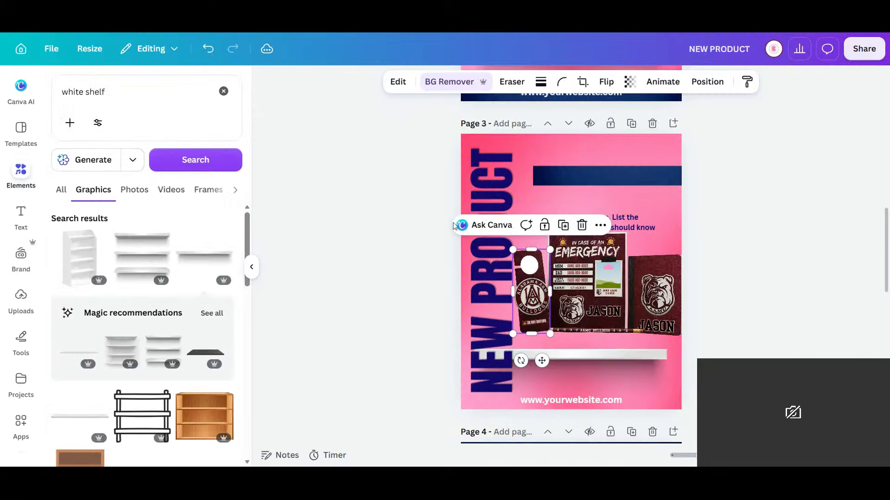
{"action": "left_click_drag", "start_coordinate": [543, 310], "coordinate": [540, 227]}
Use Magic Grab to separate the emergency board from the mockup image and move it up beside the door hanger
{"action": "left_click", "coordinate": [522, 278]}
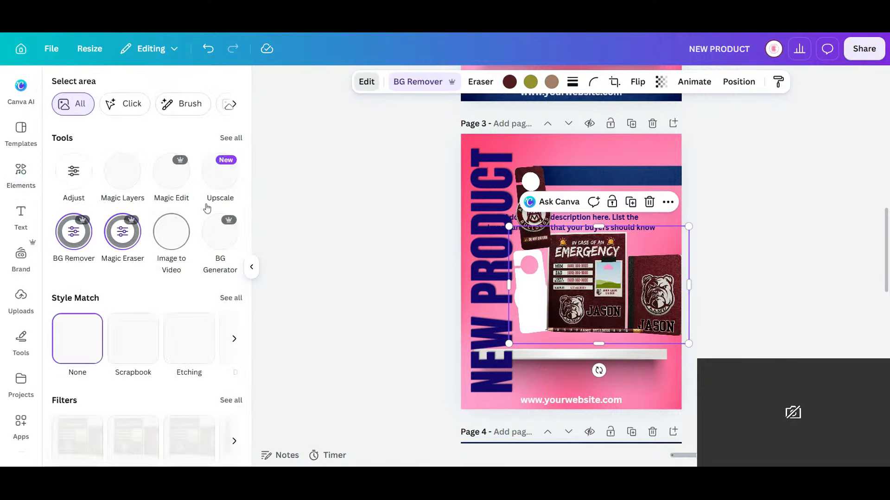
{"action": "left_click", "coordinate": [226, 170]}
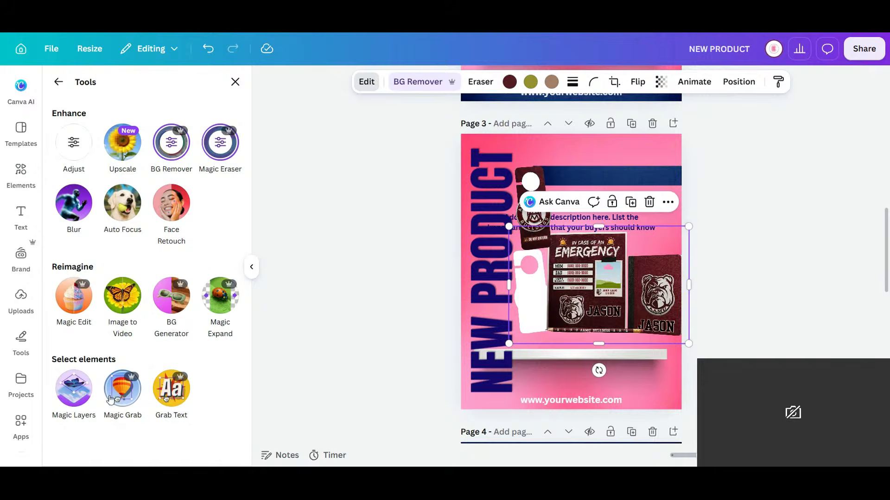
{"action": "left_click", "coordinate": [134, 389]}
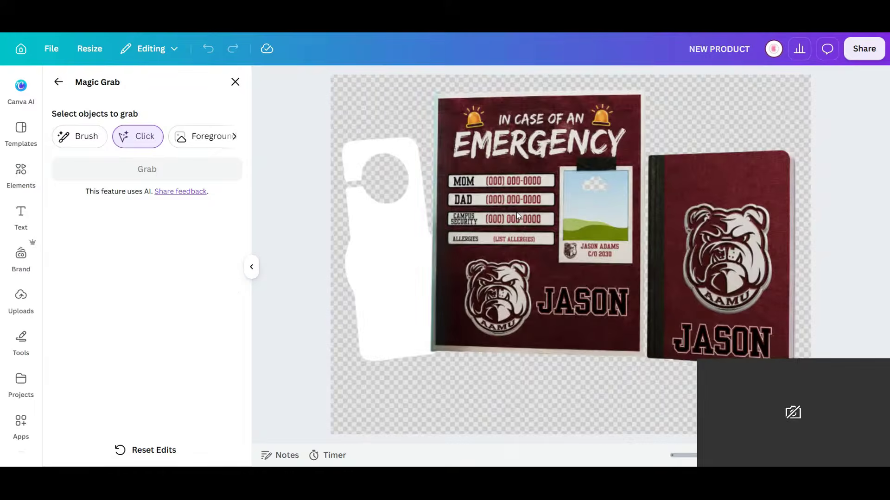
{"action": "left_click", "coordinate": [517, 215]}
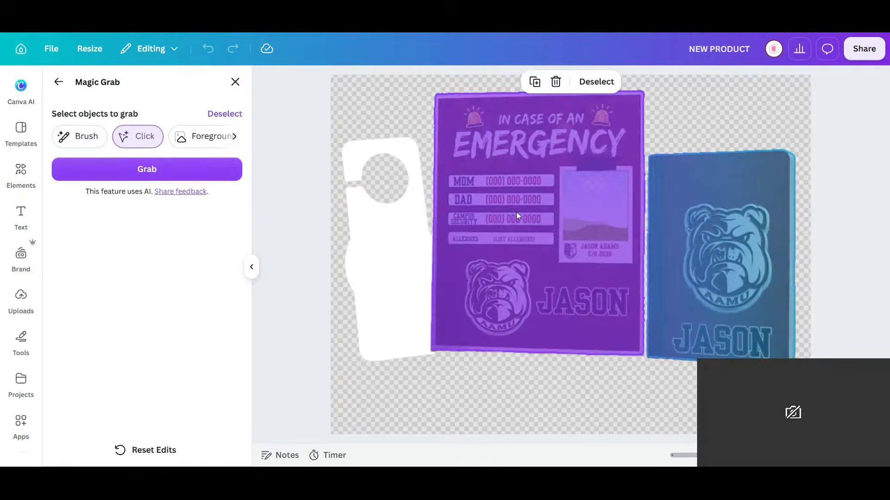
{"action": "left_click", "coordinate": [135, 171]}
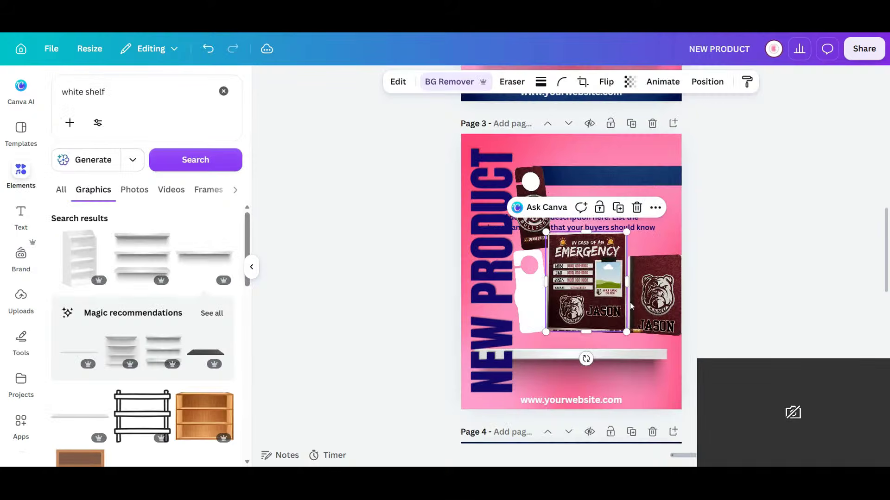
Use Magic Grab to separate the notebook from the mockup image and move it up to overlap the emergency board
{"action": "left_click", "coordinate": [613, 276]}
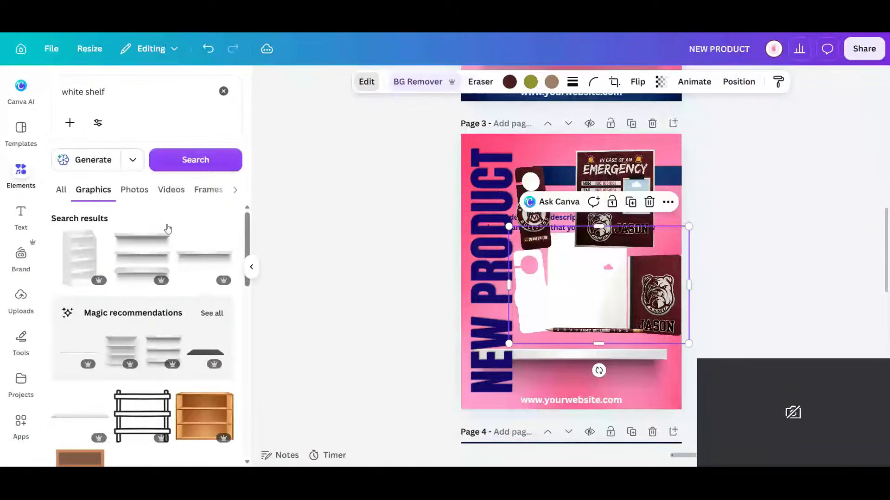
{"action": "left_click", "coordinate": [225, 173]}
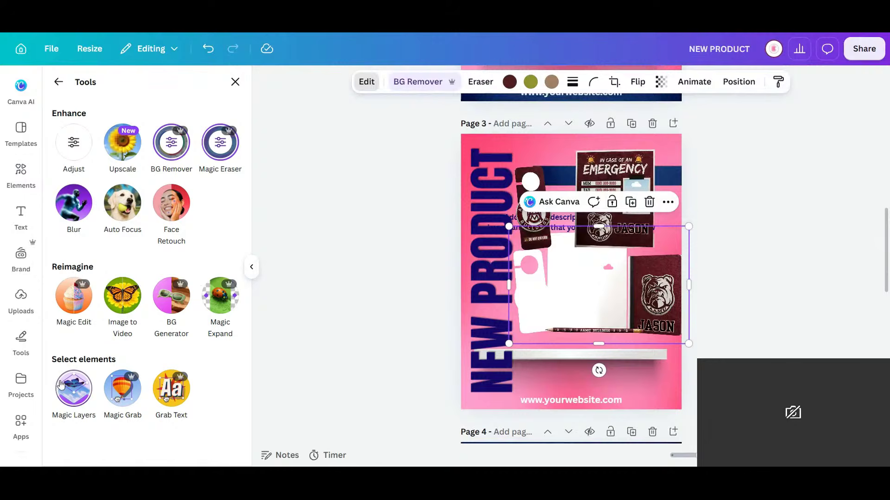
{"action": "left_click", "coordinate": [141, 393]}
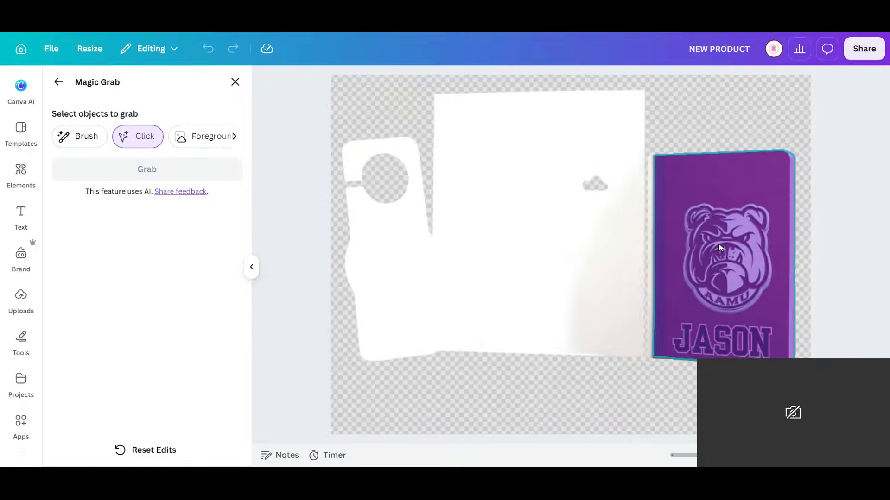
{"action": "left_click", "coordinate": [719, 244]}
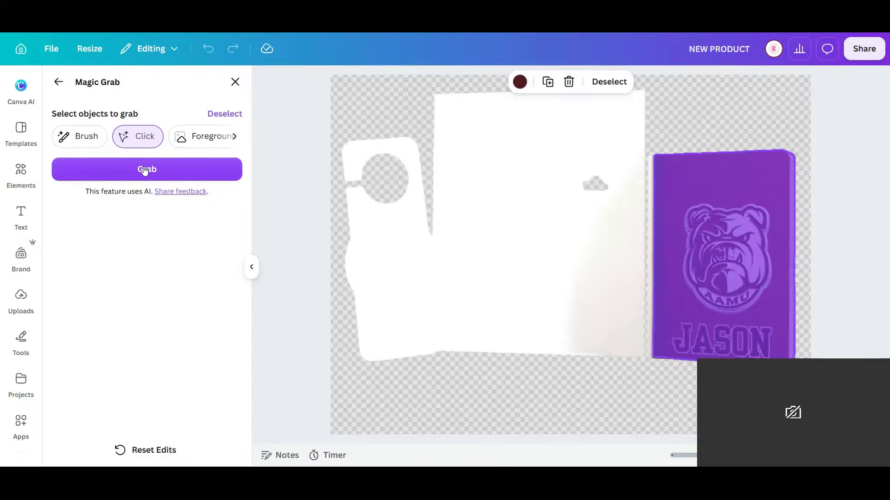
{"action": "left_click", "coordinate": [154, 168]}
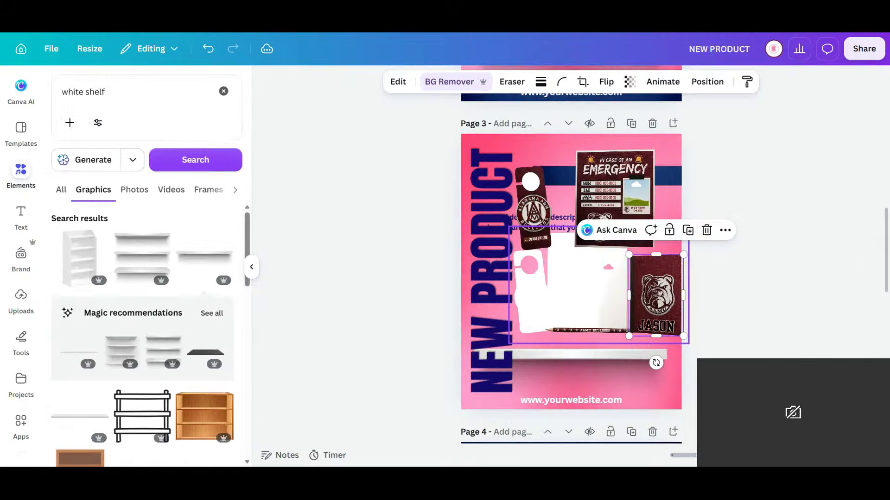
{"action": "left_click_drag", "start_coordinate": [670, 286], "coordinate": [672, 221]}
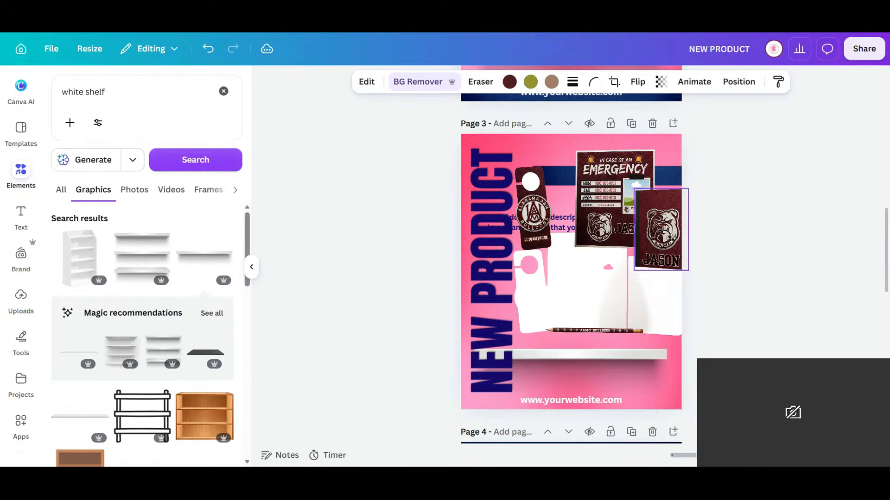
Delete the leftover mockup image from page 3, and move the notebook and door hanger down towards the shelf
{"action": "left_click", "coordinate": [606, 307]}
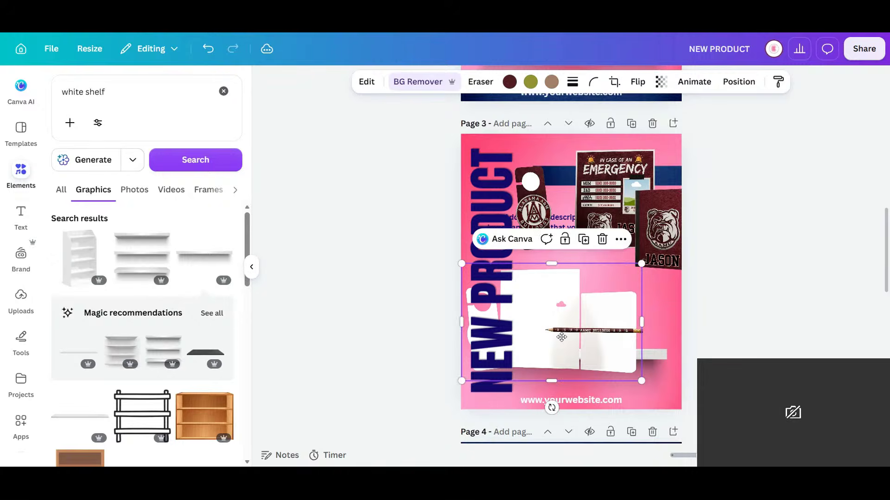
{"action": "key", "text": "Delete"}
{"action": "left_click_drag", "start_coordinate": [665, 239], "coordinate": [665, 288]}
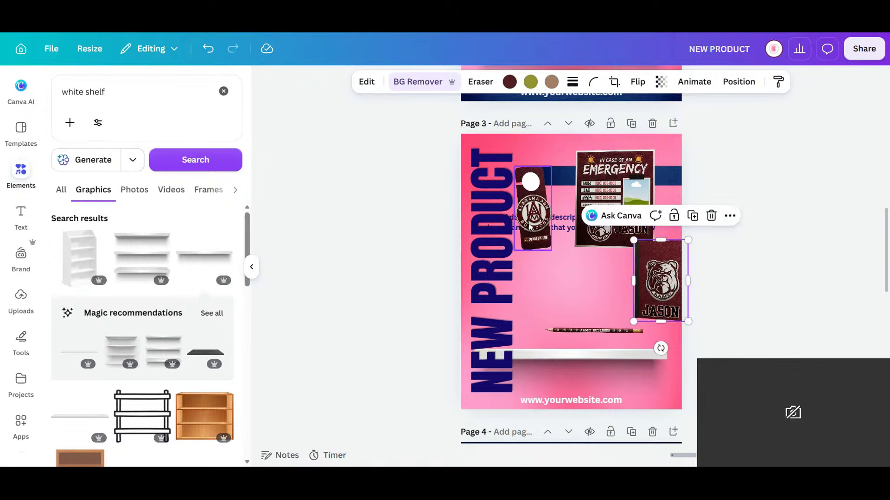
{"action": "left_click_drag", "start_coordinate": [529, 224], "coordinate": [599, 306]}
Delete the shelf from page 3 and group the pencil and emergency board low beside the notebook and door hanger
{"action": "left_click", "coordinate": [582, 354]}
{"action": "key", "text": "Delete"}
{"action": "left_click", "coordinate": [610, 330]}
{"action": "key", "text": "ctrl+z"}
{"action": "left_click", "coordinate": [597, 331]}
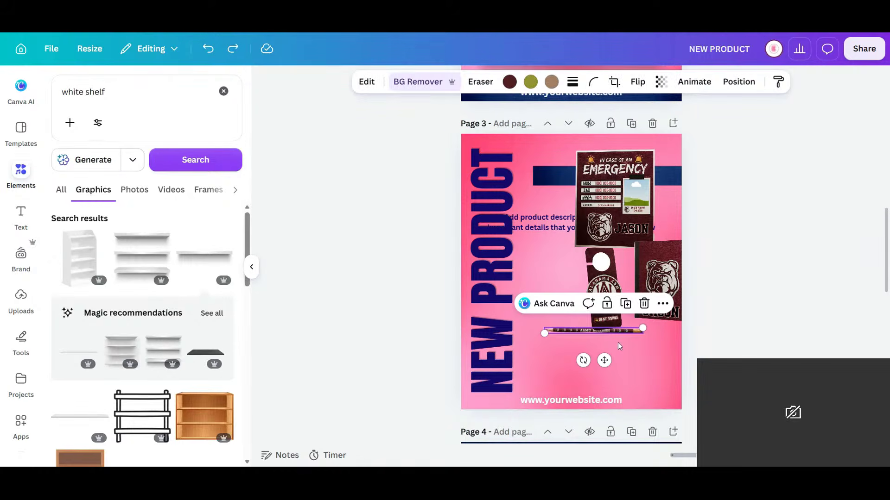
{"action": "left_click_drag", "start_coordinate": [584, 388], "coordinate": [564, 426]}
{"action": "left_click_drag", "start_coordinate": [625, 211], "coordinate": [653, 337]}
Narrow the product description to three horizontal lines and place it just below the navy band, clear of the vertical heading
{"action": "left_click", "coordinate": [563, 227]}
{"action": "left_click_drag", "start_coordinate": [563, 227], "coordinate": [585, 235]}
{"action": "left_click_drag", "start_coordinate": [582, 266], "coordinate": [644, 241]}
{"action": "left_click_drag", "start_coordinate": [557, 237], "coordinate": [577, 193]}
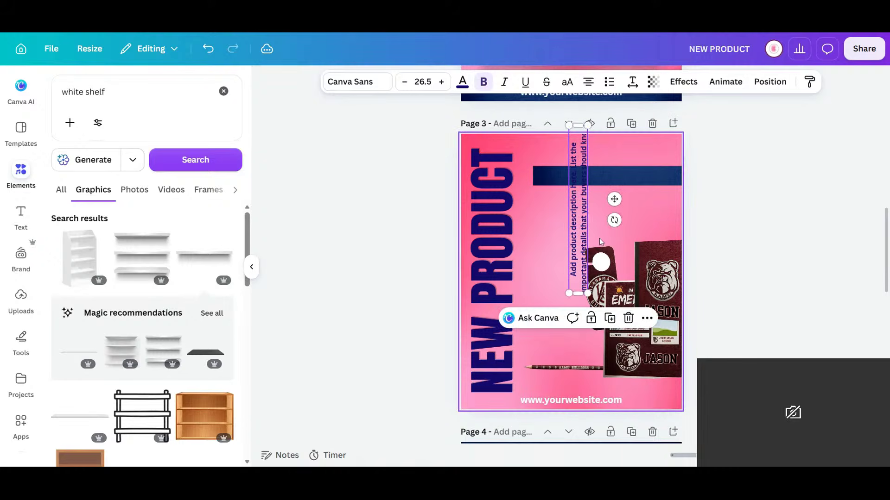
{"action": "left_click_drag", "start_coordinate": [619, 222], "coordinate": [568, 246]}
{"action": "left_click_drag", "start_coordinate": [640, 212], "coordinate": [658, 209]}
{"action": "left_click", "coordinate": [703, 210]}
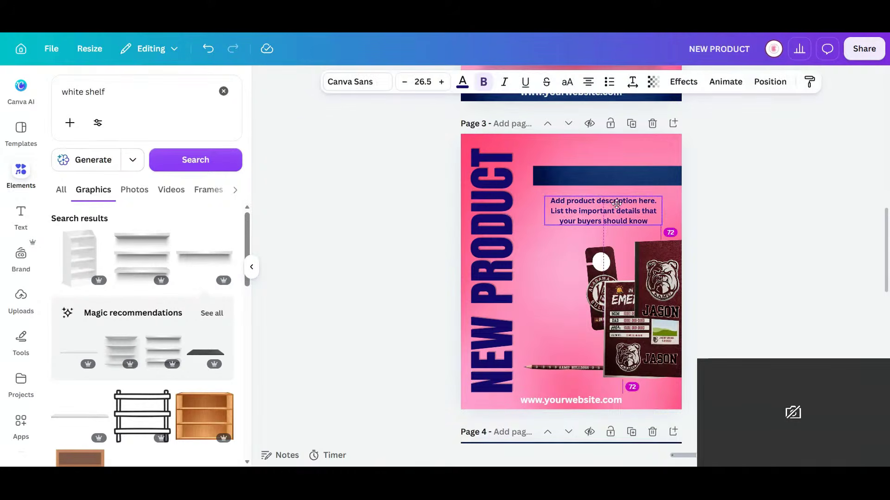
Shrink the navy band and move it down behind the pencil, then move the description text up near the page's top
{"action": "left_click", "coordinate": [655, 176]}
{"action": "left_click_drag", "start_coordinate": [654, 176], "coordinate": [626, 336]}
{"action": "left_click_drag", "start_coordinate": [711, 330], "coordinate": [633, 334]}
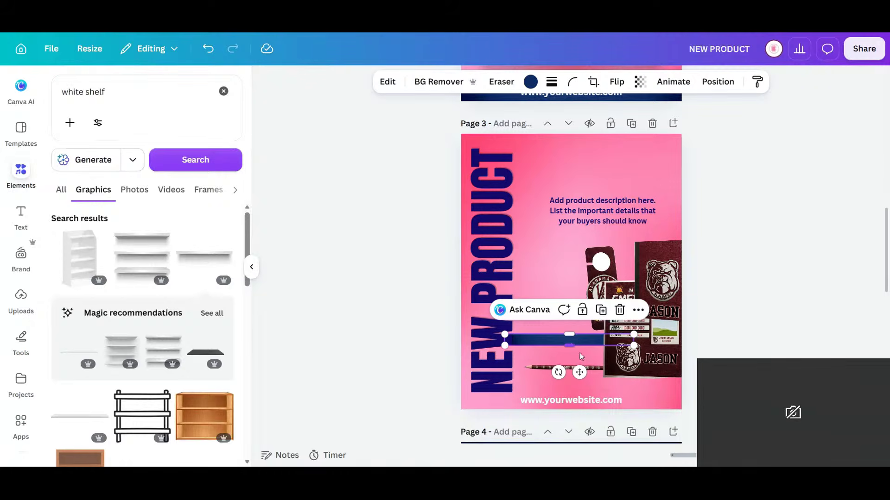
{"action": "left_click_drag", "start_coordinate": [577, 347], "coordinate": [599, 359]}
{"action": "left_click", "coordinate": [613, 224]}
{"action": "left_click_drag", "start_coordinate": [607, 218], "coordinate": [602, 181]}
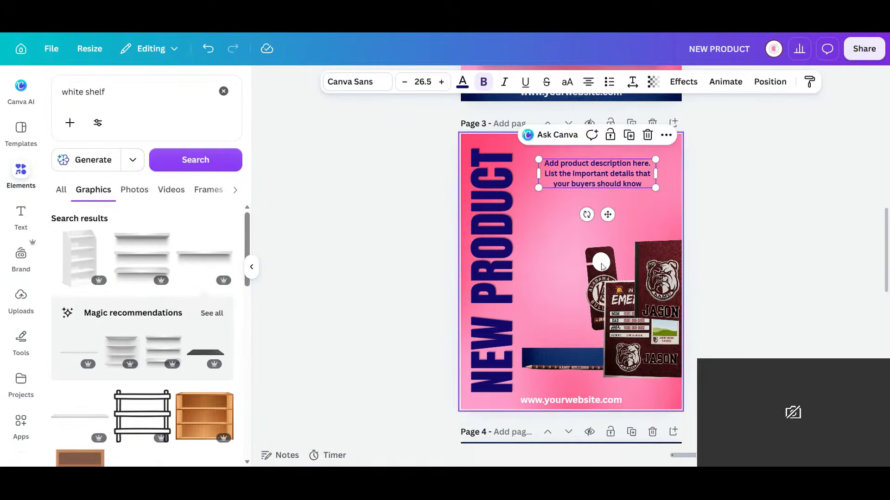
Move the door hanger up beside the vertical heading, tilt it, and move the emergency board up next to it
{"action": "left_click", "coordinate": [601, 277]}
{"action": "left_click_drag", "start_coordinate": [601, 277], "coordinate": [542, 238]}
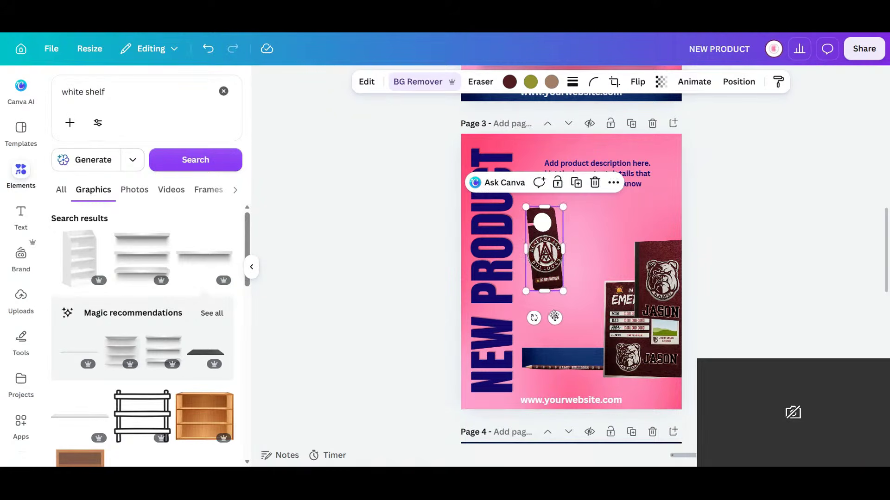
{"action": "left_click_drag", "start_coordinate": [534, 318], "coordinate": [552, 315]}
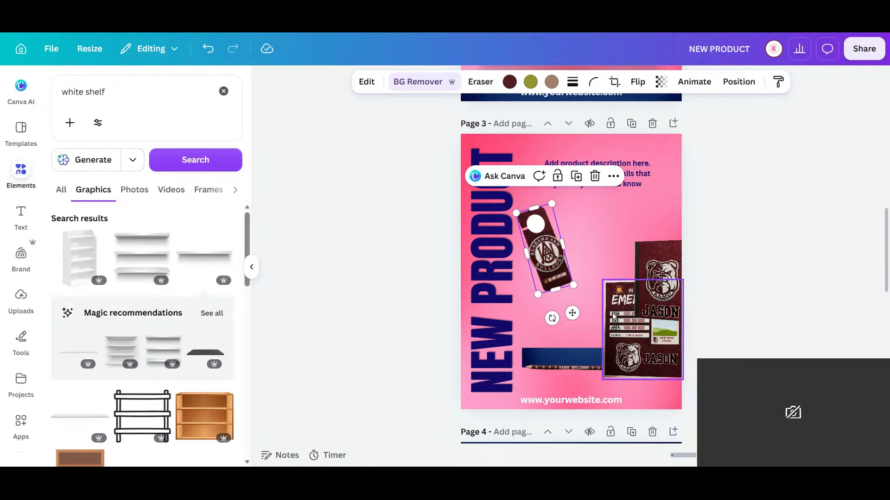
{"action": "left_click", "coordinate": [619, 327]}
{"action": "left_click_drag", "start_coordinate": [618, 327], "coordinate": [579, 228]}
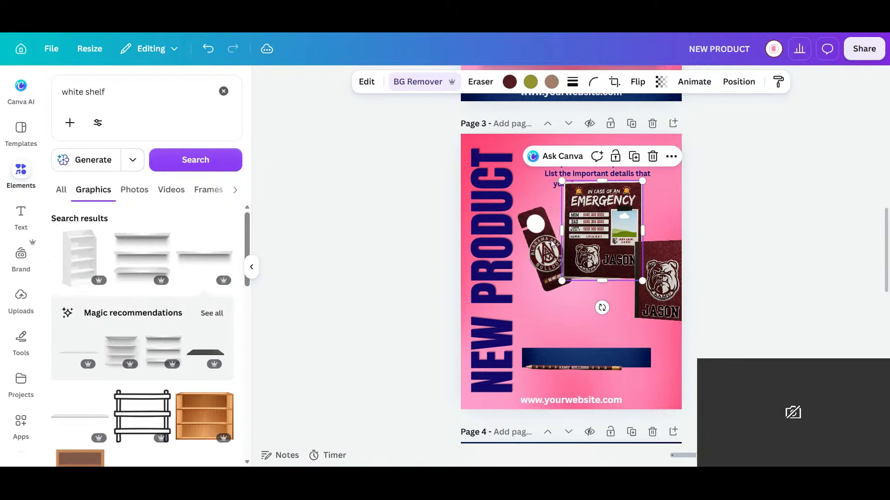
Spread the door hanger down above the navy band, the emergency board towards the right edge, and the description text towards the heading
{"action": "left_click", "coordinate": [535, 280]}
{"action": "left_click_drag", "start_coordinate": [535, 280], "coordinate": [540, 303]}
{"action": "left_click_drag", "start_coordinate": [623, 207], "coordinate": [672, 193]}
{"action": "left_click", "coordinate": [585, 182]}
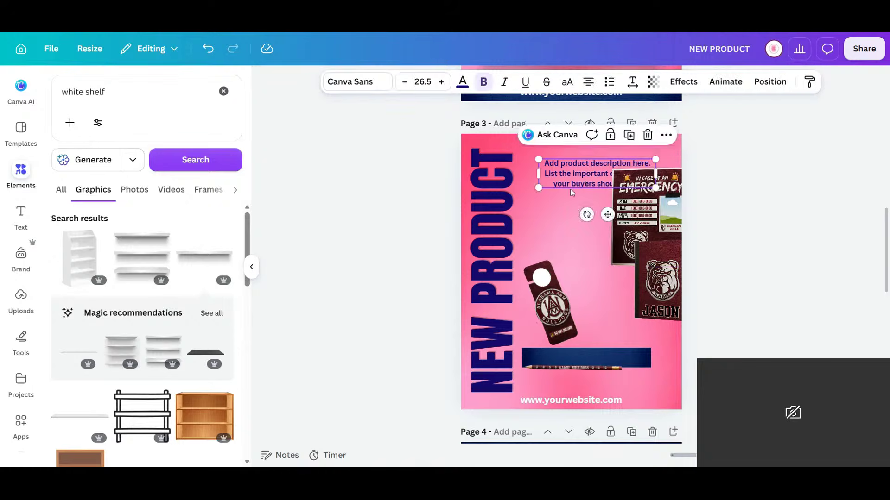
{"action": "left_click_drag", "start_coordinate": [619, 182], "coordinate": [555, 209]}
Delete the emergency board and enlarge the notebook along page 3's right side
{"action": "left_click", "coordinate": [658, 211]}
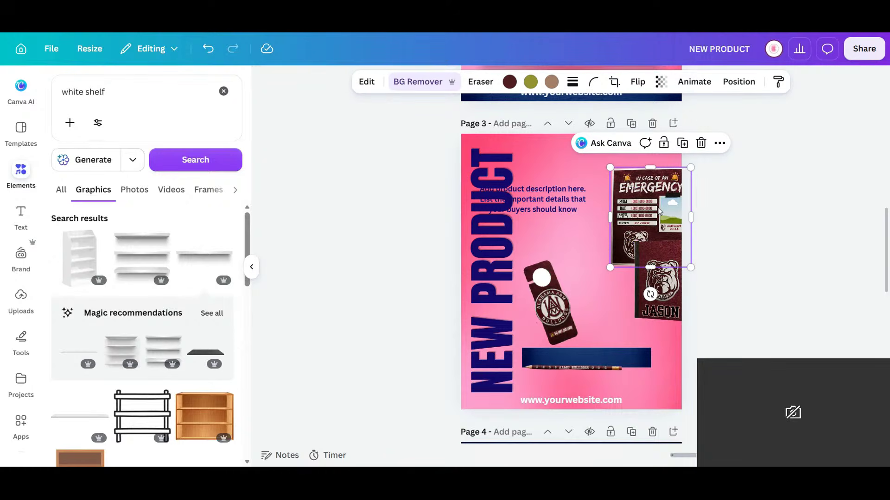
{"action": "left_click_drag", "start_coordinate": [663, 221], "coordinate": [662, 223]}
{"action": "left_click", "coordinate": [701, 142]}
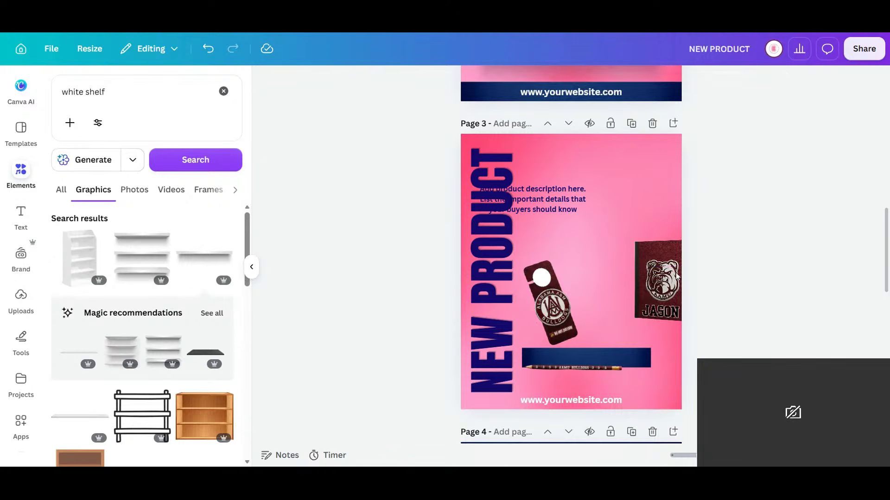
{"action": "left_click", "coordinate": [657, 278]}
{"action": "left_click_drag", "start_coordinate": [633, 235], "coordinate": [572, 140]}
{"action": "left_click_drag", "start_coordinate": [640, 237], "coordinate": [657, 258]}
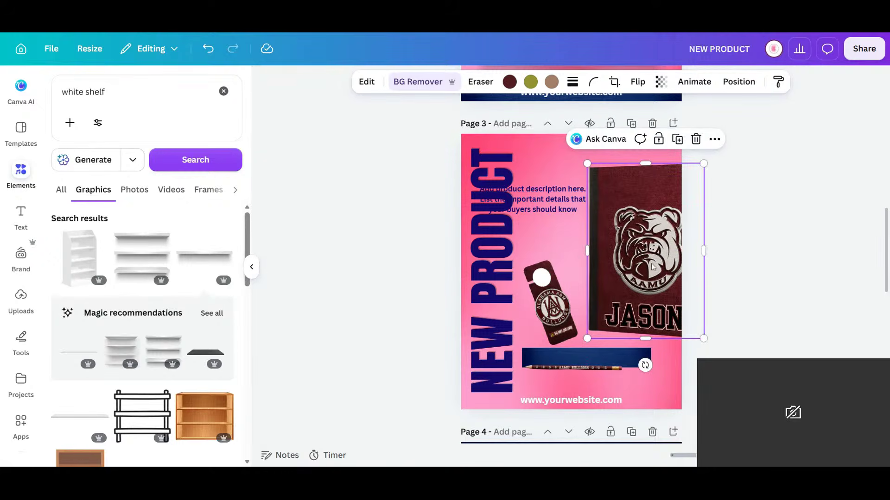
Tilt the pencil to a steep diagonal beside the door hanger, and delete the door hanger from page 3
{"action": "left_click", "coordinate": [559, 327]}
{"action": "mouse_move", "coordinate": [559, 327]}
{"action": "left_mouse_down"}
{"action": "mouse_move", "coordinate": [628, 391]}
{"action": "mouse_move", "coordinate": [560, 306]}
{"action": "left_mouse_up"}
{"action": "left_click", "coordinate": [587, 371]}
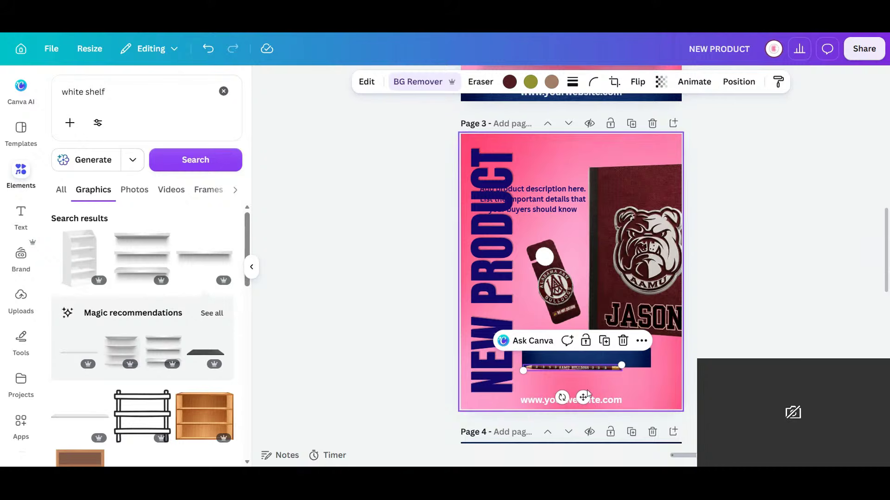
{"action": "left_click_drag", "start_coordinate": [562, 398], "coordinate": [546, 380]}
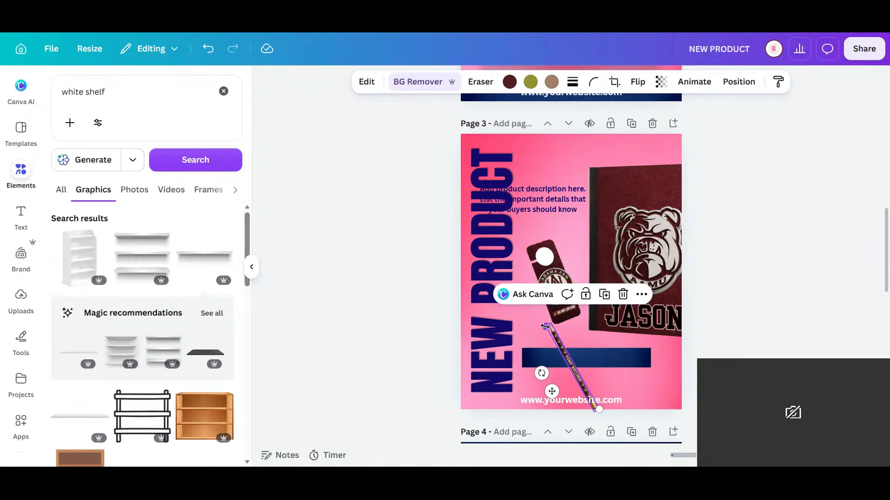
{"action": "left_click_drag", "start_coordinate": [535, 303], "coordinate": [533, 297]}
{"action": "left_click", "coordinate": [548, 248]}
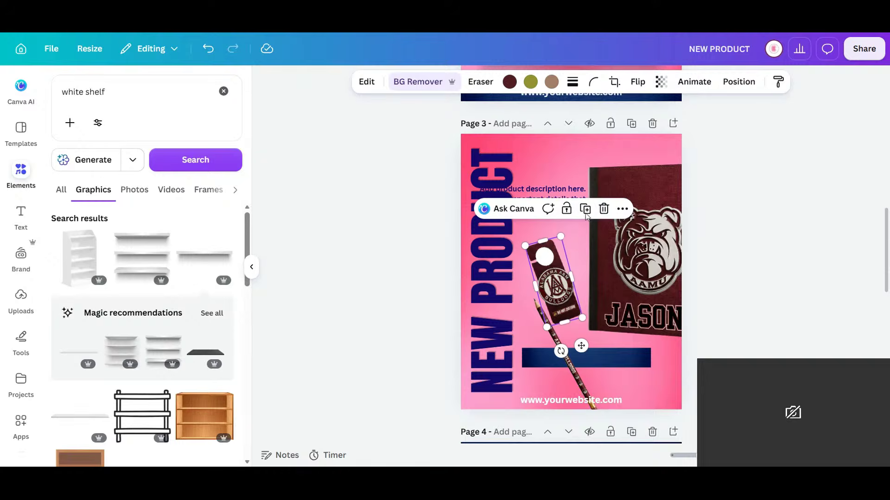
{"action": "key", "text": "Delete"}
Move the pencil over the notebook's left edge and bring it to the front
{"action": "left_click", "coordinate": [574, 378]}
{"action": "left_click_drag", "start_coordinate": [575, 377], "coordinate": [609, 306]}
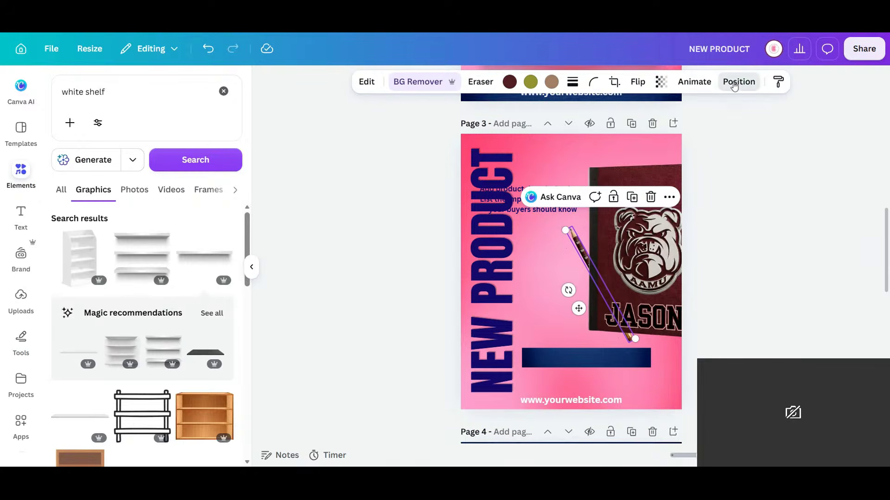
{"action": "left_click", "coordinate": [105, 177]}
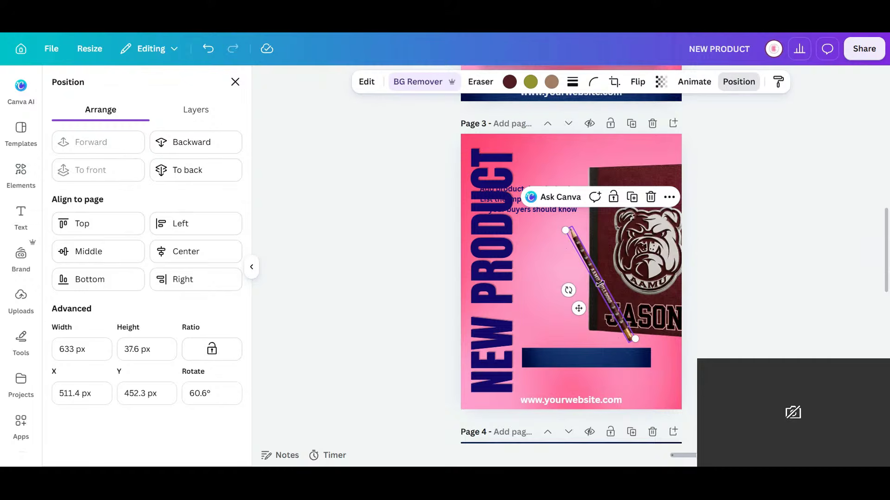
Rotate the pencil to 90°, resize it to about 582 px long, and stand it just left of the notebook's spine
{"action": "left_click_drag", "start_coordinate": [568, 290], "coordinate": [570, 302]}
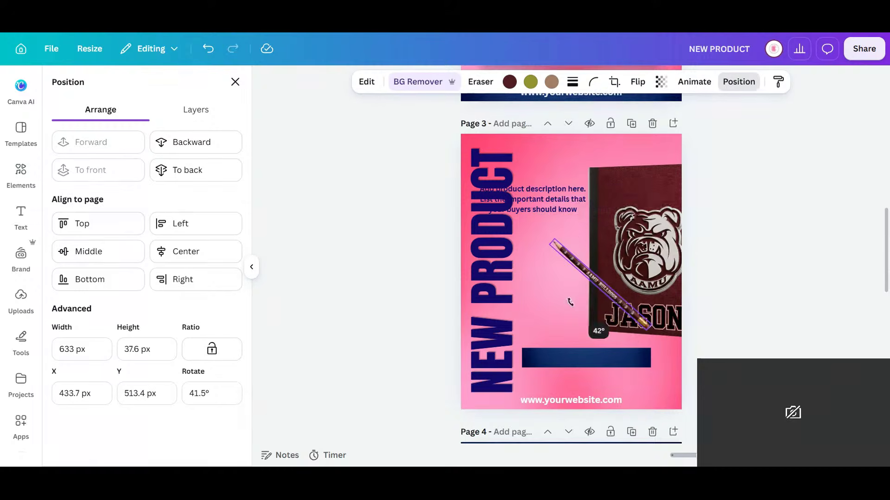
{"action": "left_click_drag", "start_coordinate": [645, 323], "coordinate": [635, 312]}
{"action": "left_click_drag", "start_coordinate": [564, 294], "coordinate": [562, 267]}
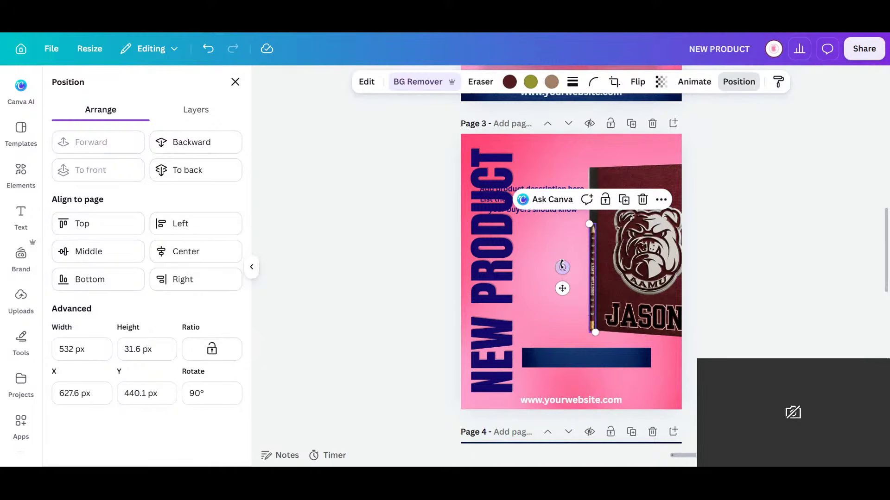
{"action": "left_click_drag", "start_coordinate": [589, 224], "coordinate": [588, 213]}
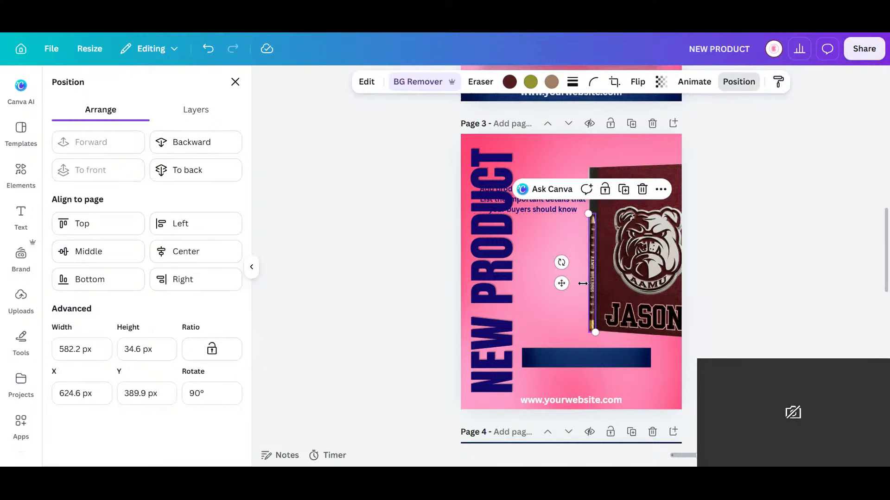
{"action": "left_click_drag", "start_coordinate": [561, 283], "coordinate": [552, 281]}
Move the description text to the page's bottom, then enlarge the notebook and pencil together to fill the space beside the heading
{"action": "left_click", "coordinate": [552, 208]}
{"action": "left_click_drag", "start_coordinate": [552, 208], "coordinate": [618, 376]}
{"action": "left_click_drag", "start_coordinate": [737, 255], "coordinate": [551, 256]}
{"action": "left_click_drag", "start_coordinate": [544, 157], "coordinate": [515, 153]}
{"action": "left_click_drag", "start_coordinate": [648, 213], "coordinate": [616, 230]}
{"action": "left_click", "coordinate": [737, 276]}
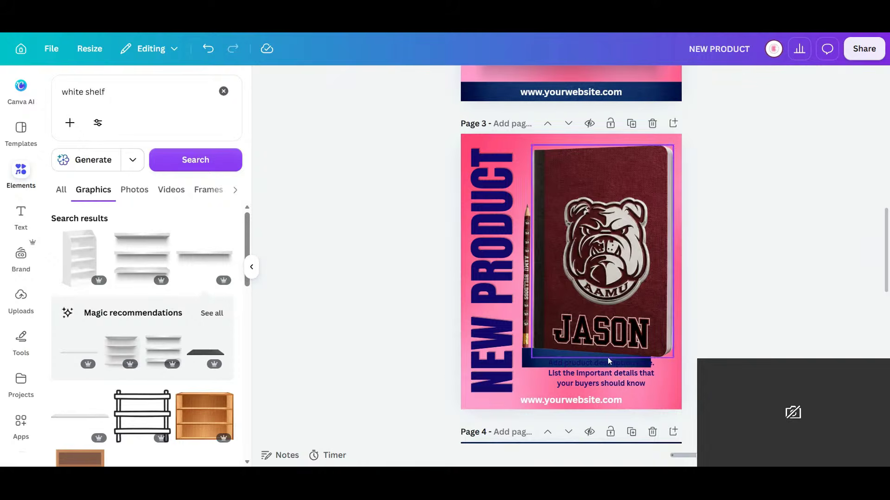
Move the website address from page 3's bottom to its top edge, above the notebook
{"action": "left_click", "coordinate": [519, 364]}
{"action": "left_click", "coordinate": [548, 368]}
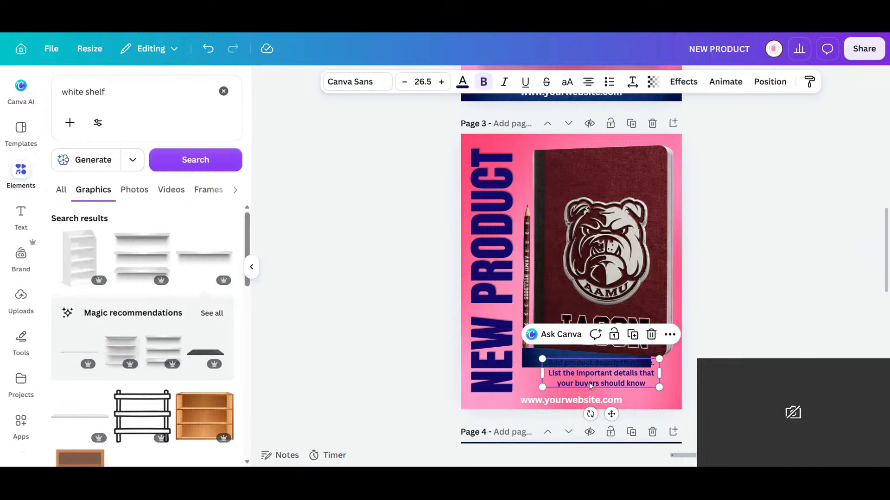
{"action": "left_click", "coordinate": [559, 402]}
{"action": "left_click_drag", "start_coordinate": [580, 431], "coordinate": [595, 175]}
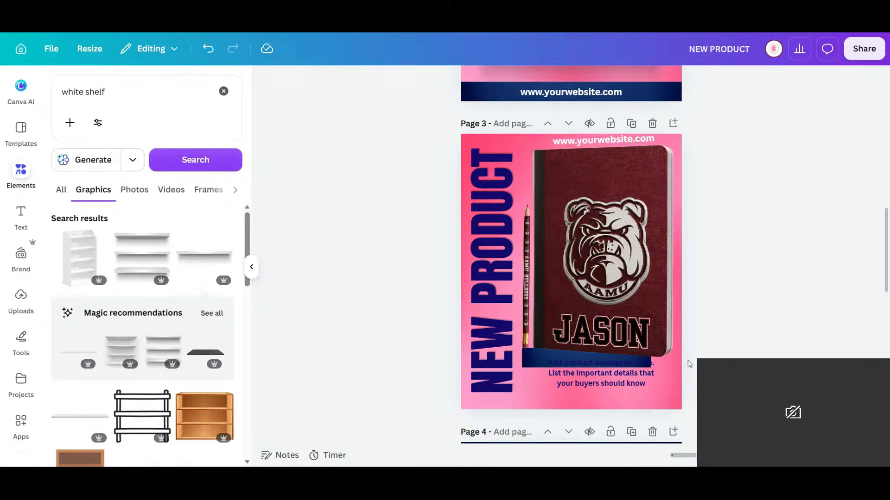
Move the description text below the navy band and widen its text box towards the page's right edge
{"action": "left_click", "coordinate": [611, 385]}
{"action": "left_click_drag", "start_coordinate": [611, 393], "coordinate": [606, 408]}
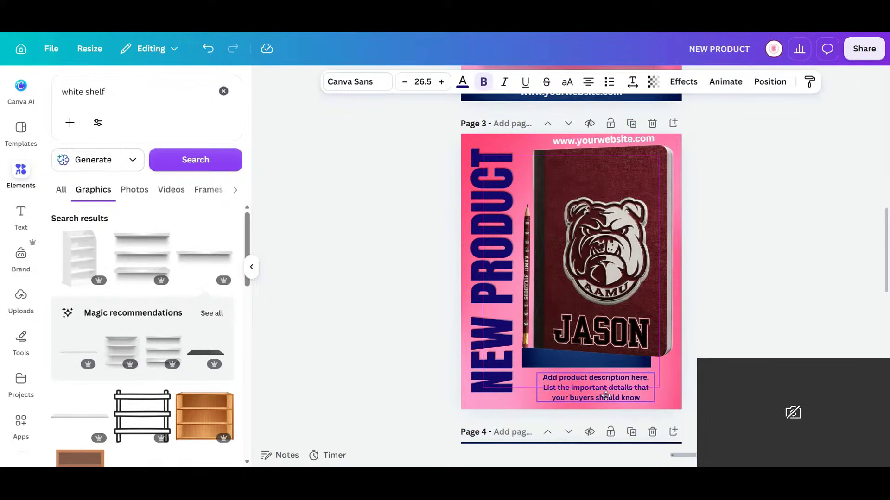
{"action": "left_click_drag", "start_coordinate": [667, 387], "coordinate": [676, 387]}
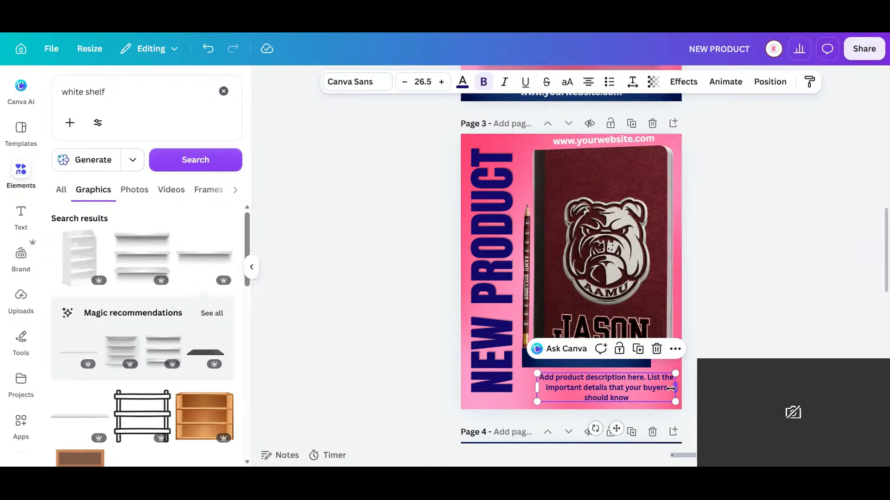
Open the letter and line spacing settings for the whole description text
{"action": "double_click", "coordinate": [651, 375]}
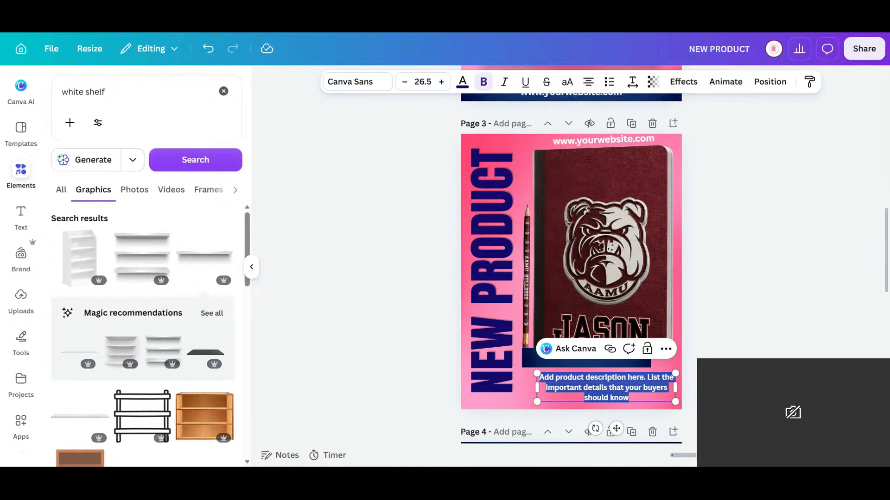
{"action": "left_click", "coordinate": [633, 83]}
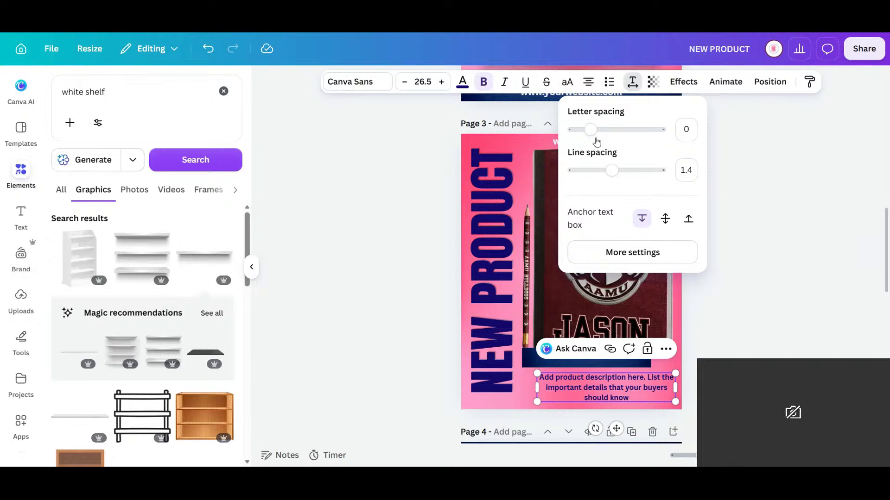
Set the page 3 product description's letter spacing to 20 and its line spacing to 1.17
{"action": "left_click_drag", "start_coordinate": [591, 131], "coordinate": [591, 134]}
{"action": "left_click_drag", "start_coordinate": [611, 171], "coordinate": [601, 181]}
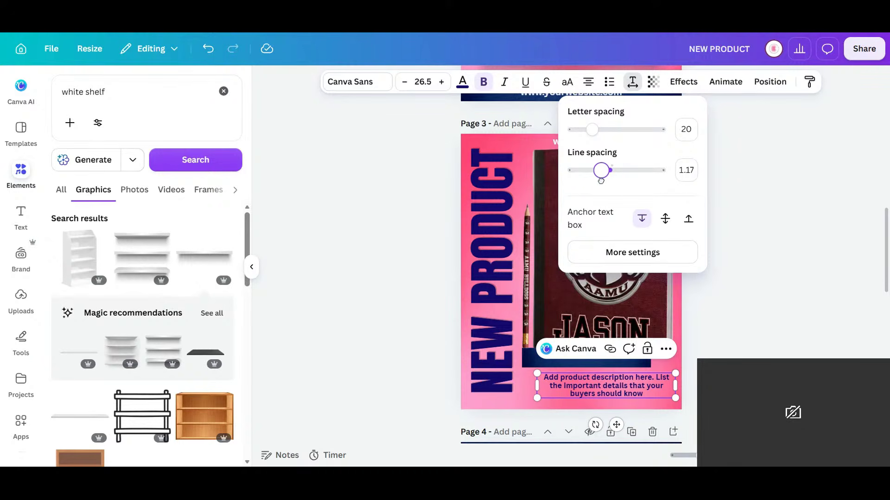
{"action": "left_click", "coordinate": [734, 312]}
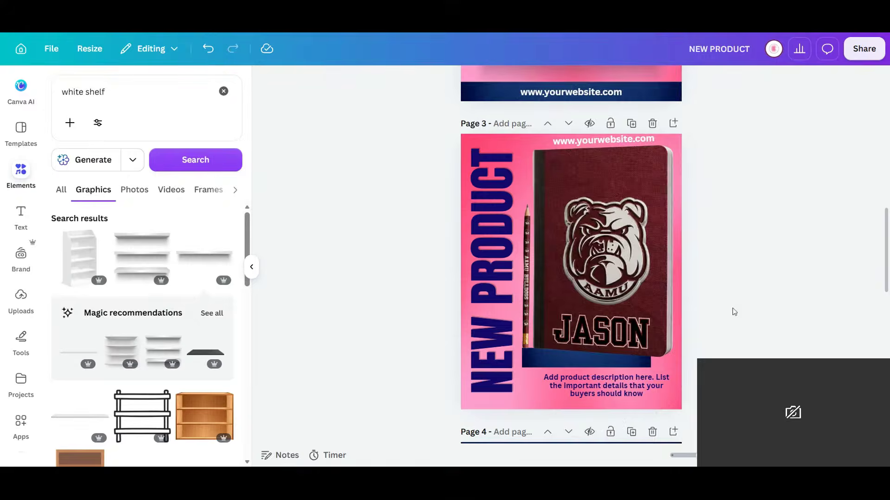
Shift the page 3 description slightly left and stretch the navy bar above it to the page's right edge
{"action": "left_click", "coordinate": [646, 390]}
{"action": "left_click", "coordinate": [626, 365]}
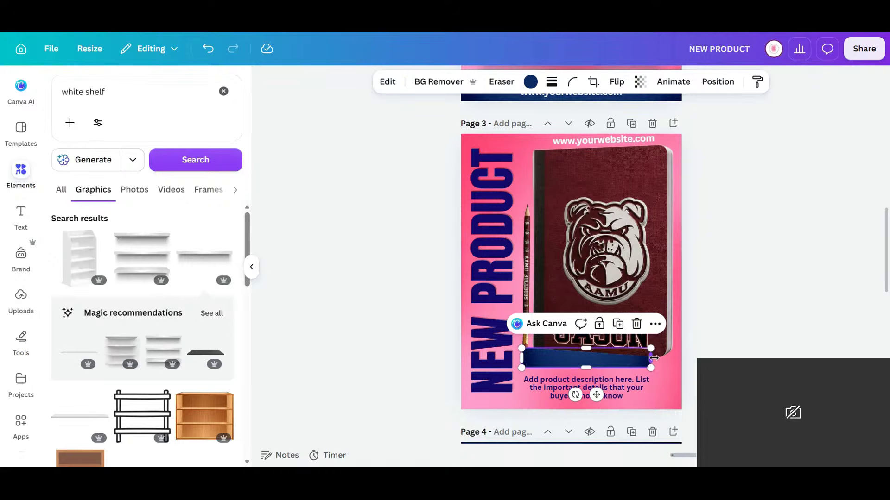
{"action": "left_click_drag", "start_coordinate": [667, 363], "coordinate": [686, 357]}
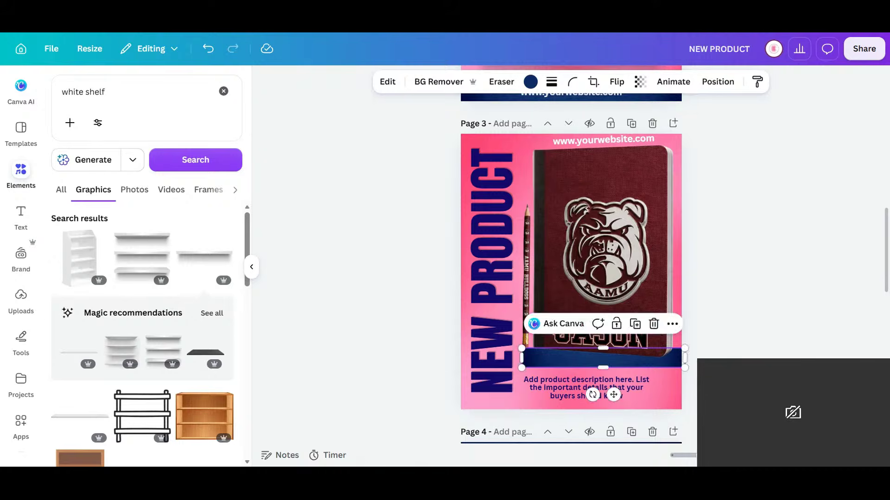
{"action": "left_click", "coordinate": [756, 315]}
Reposition the pencil on page 3 slightly right and down so it stands on the navy bar against the notebook
{"action": "left_click", "coordinate": [527, 273]}
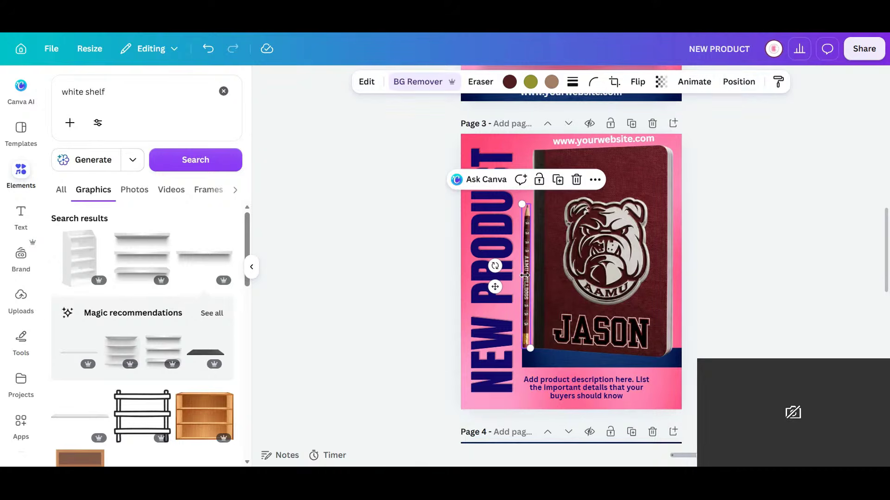
{"action": "left_click", "coordinate": [738, 82]}
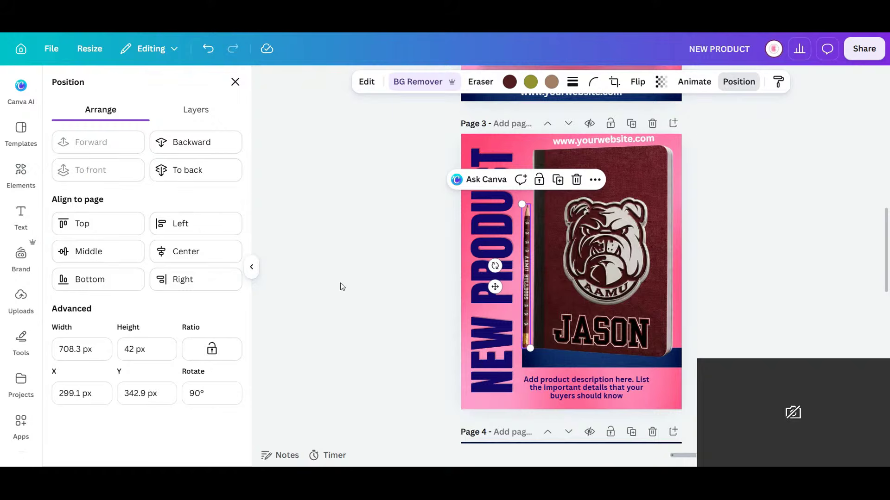
{"action": "left_click_drag", "start_coordinate": [525, 302], "coordinate": [527, 302]}
{"action": "scroll", "coordinate": [550, 338], "scroll_direction": "up", "scroll_amount": 5}
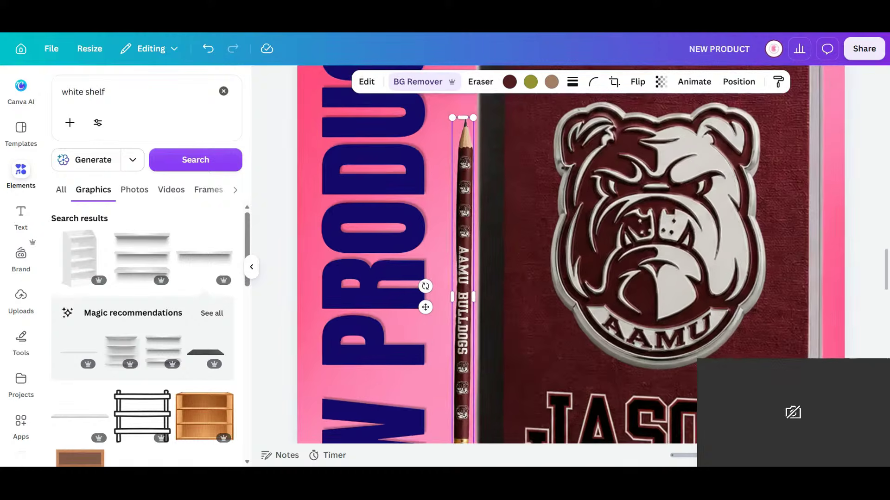
{"action": "scroll", "coordinate": [550, 337], "scroll_direction": "down", "scroll_amount": 7}
{"action": "scroll", "coordinate": [535, 227], "scroll_direction": "up", "scroll_amount": 5}
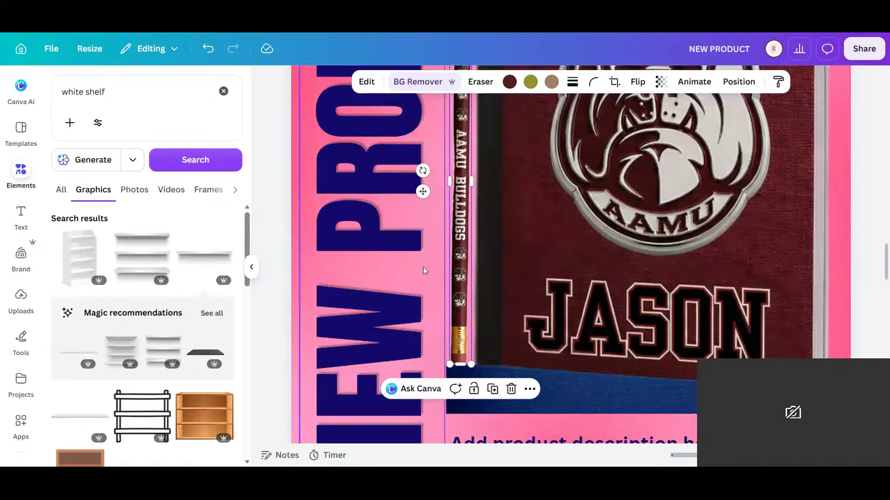
{"action": "left_click", "coordinate": [423, 267]}
{"action": "left_click", "coordinate": [466, 281]}
{"action": "left_click_drag", "start_coordinate": [465, 282], "coordinate": [469, 280]}
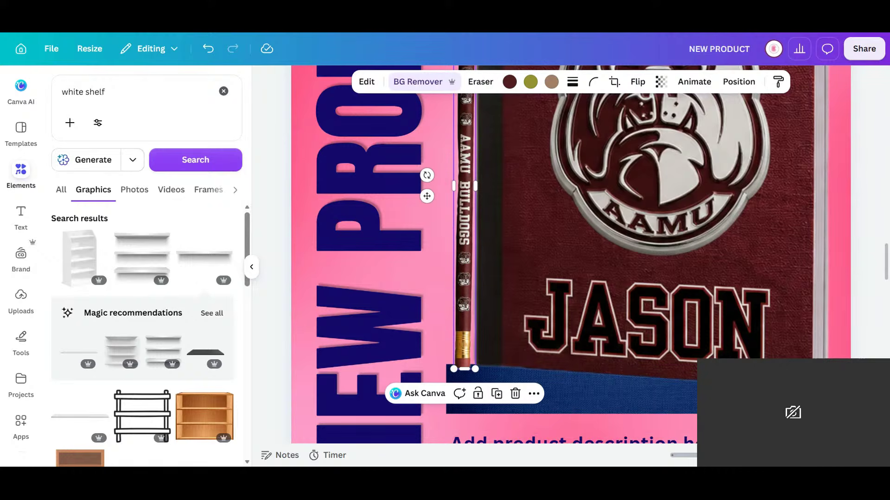
{"action": "left_click_drag", "start_coordinate": [696, 456], "coordinate": [695, 455]}
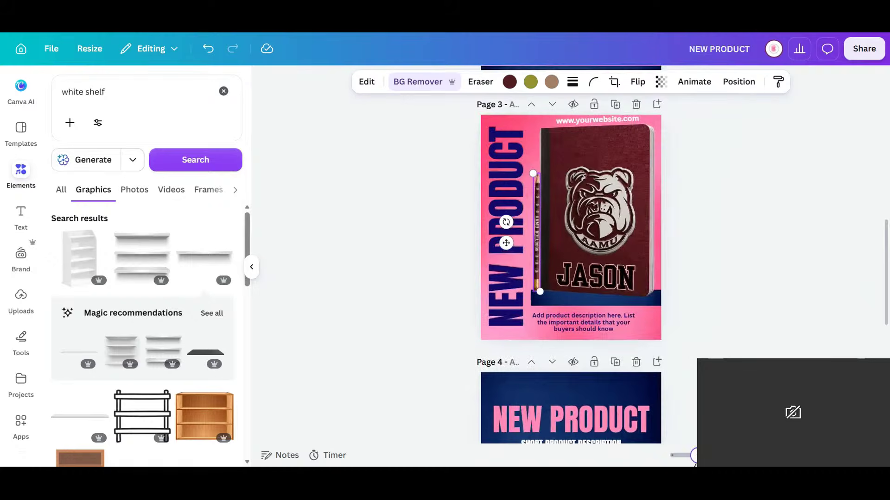
{"action": "left_click", "coordinate": [777, 341]}
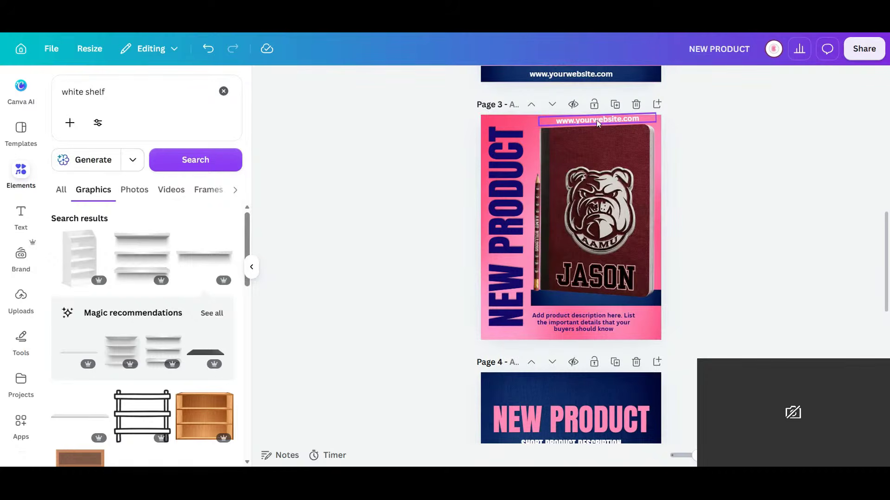
{"action": "left_click_drag", "start_coordinate": [604, 120], "coordinate": [583, 335]}
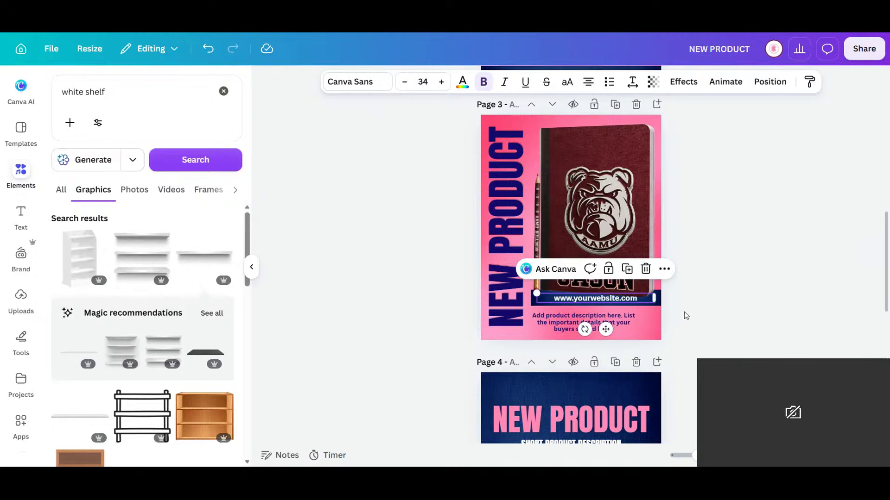
{"action": "left_click", "coordinate": [717, 325]}
Shift the page 3 product description right so it sits centred beneath the website text
{"action": "double_click", "coordinate": [605, 326]}
{"action": "left_click", "coordinate": [676, 333]}
{"action": "left_click_drag", "start_coordinate": [591, 318], "coordinate": [600, 316]}
{"action": "left_click", "coordinate": [697, 312]}
{"action": "scroll", "coordinate": [718, 242], "scroll_direction": "up", "scroll_amount": 3}
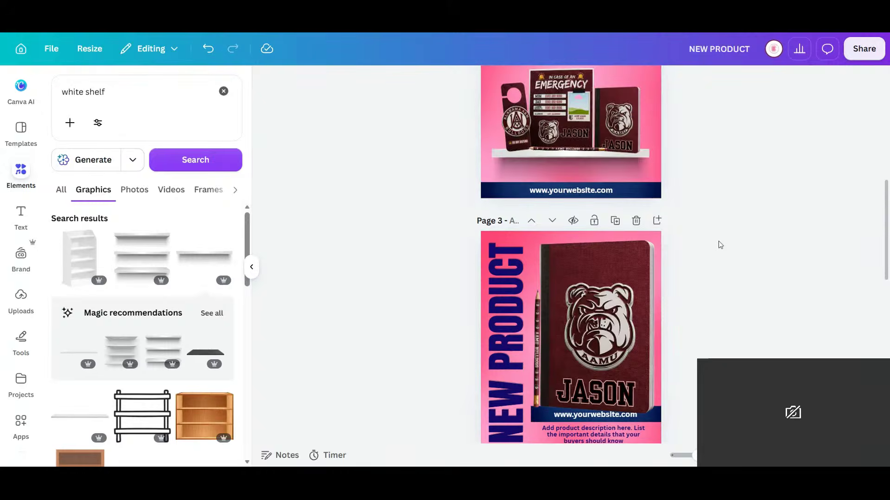
{"action": "scroll", "coordinate": [718, 241], "scroll_direction": "up", "scroll_amount": 3}
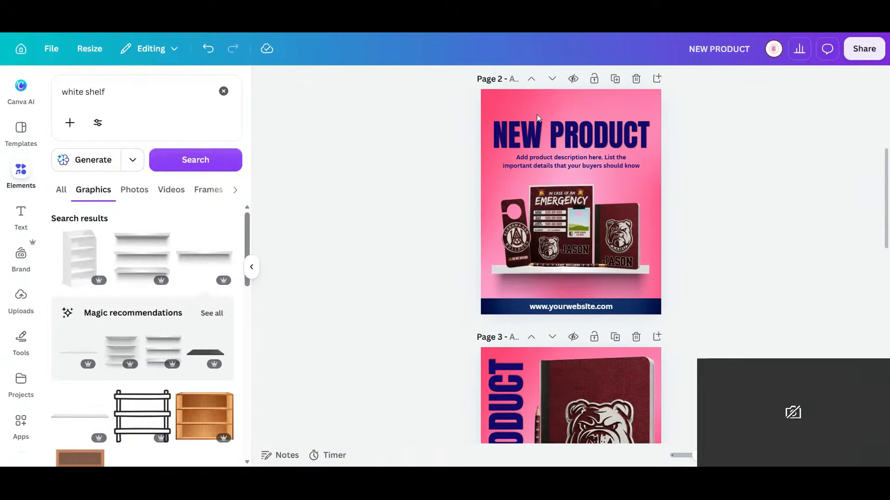
{"action": "scroll", "coordinate": [632, 261], "scroll_direction": "down", "scroll_amount": 6}
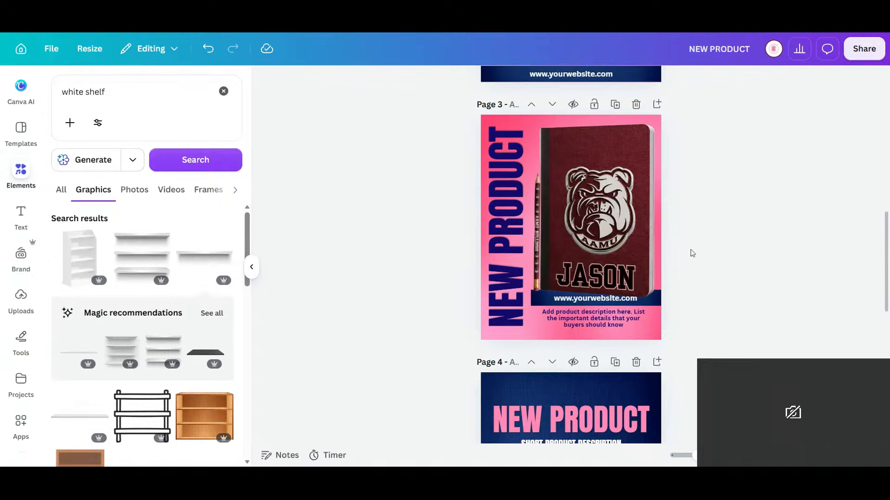
Replace the NEW PRODUCT heading on page 4 with "QUICK"
{"action": "scroll", "coordinate": [703, 260], "scroll_direction": "down", "scroll_amount": 5}
{"action": "scroll", "coordinate": [706, 264], "scroll_direction": "up", "scroll_amount": 1}
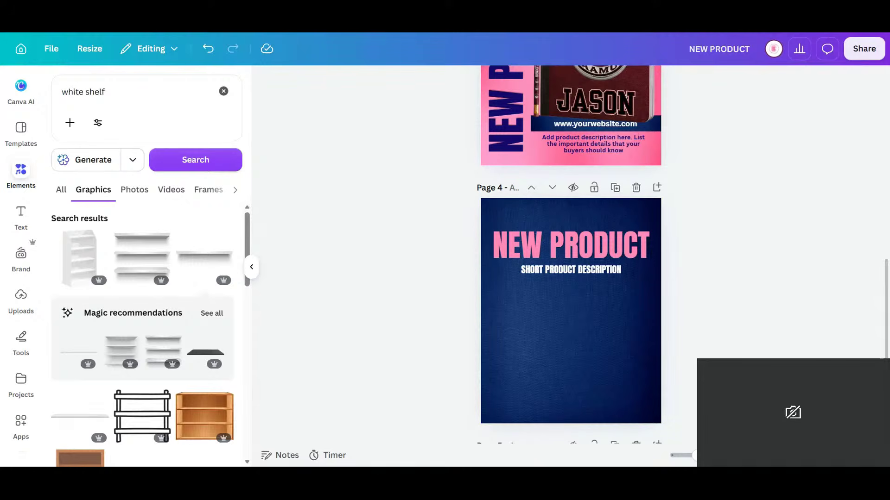
{"action": "left_click", "coordinate": [599, 239]}
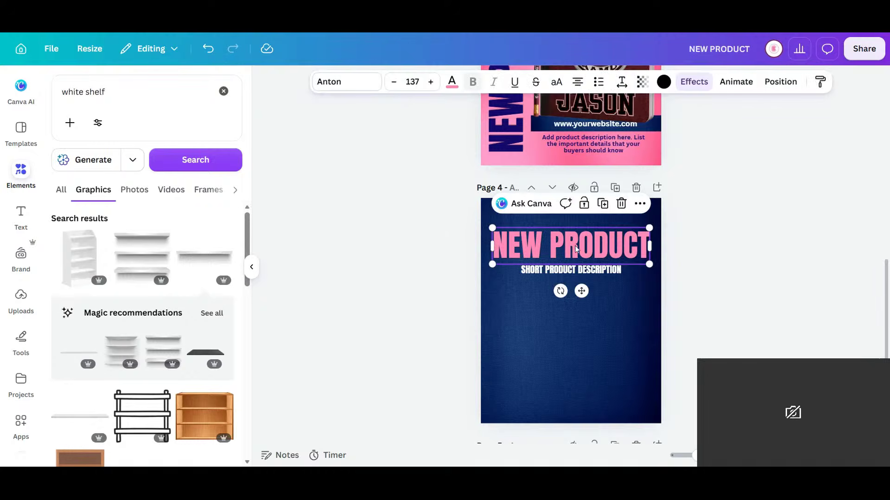
{"action": "double_click", "coordinate": [599, 239]}
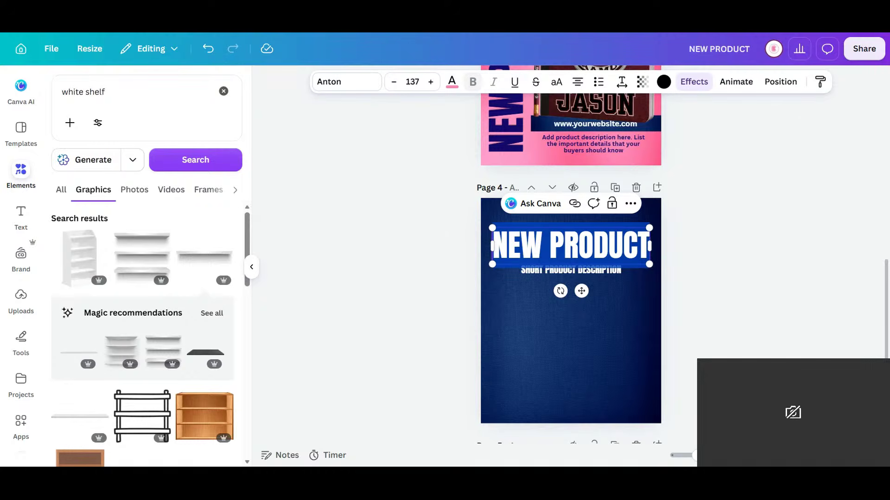
{"action": "type", "text": "quic"}
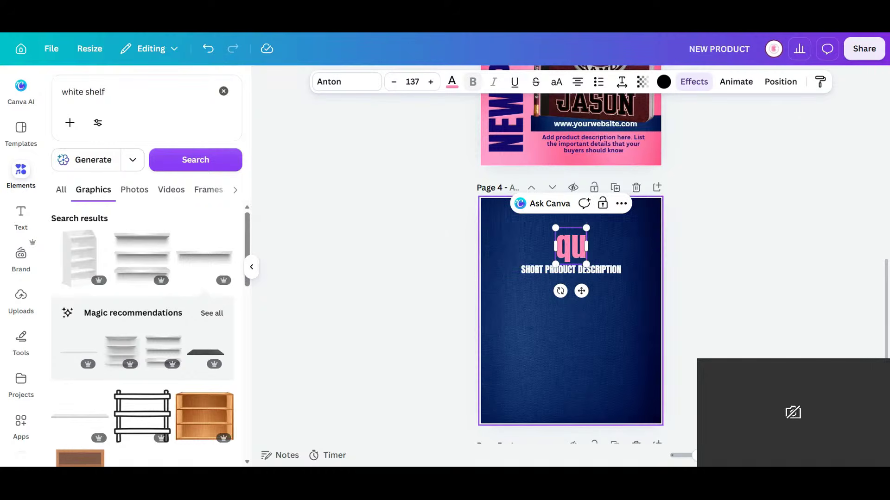
{"action": "key", "text": "BackSpace"}
{"action": "key", "text": "BackSpace"}
{"action": "key", "text": "BackSpace"}
{"action": "key", "text": "BackSpace"}
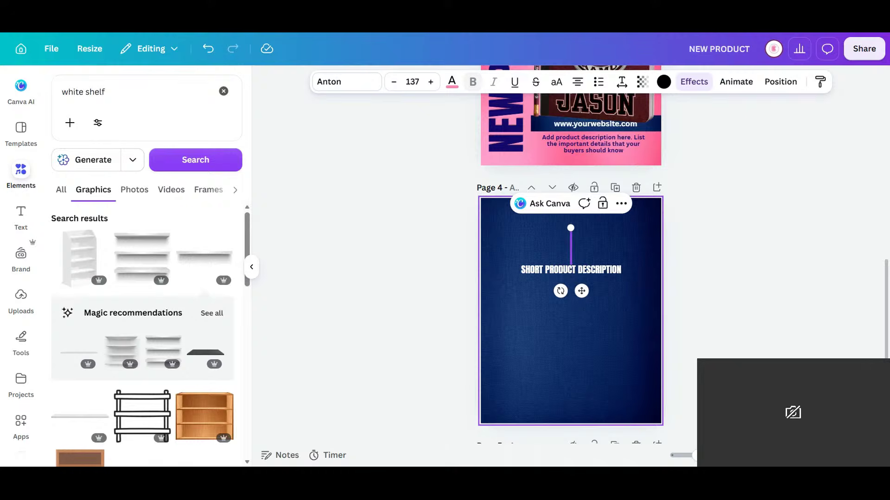
{"action": "type", "text": "quick"}
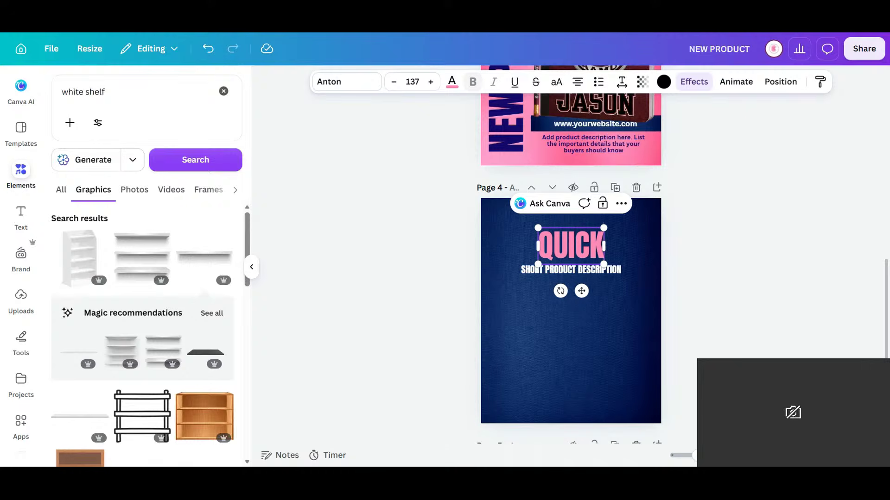
Enlarge the QUICK heading to about size 270 across the top of page 4 and move the short product description below it
{"action": "left_click_drag", "start_coordinate": [537, 264], "coordinate": [466, 287]}
{"action": "left_click", "coordinate": [693, 298]}
{"action": "left_click_drag", "start_coordinate": [562, 255], "coordinate": [593, 235]}
{"action": "left_click", "coordinate": [586, 273]}
{"action": "left_click_drag", "start_coordinate": [586, 273], "coordinate": [587, 388]}
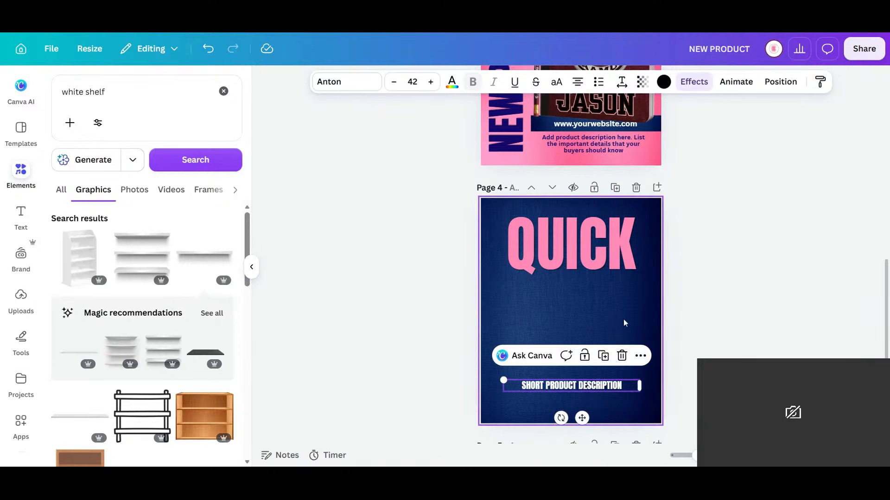
{"action": "left_click_drag", "start_coordinate": [615, 257], "coordinate": [607, 259]}
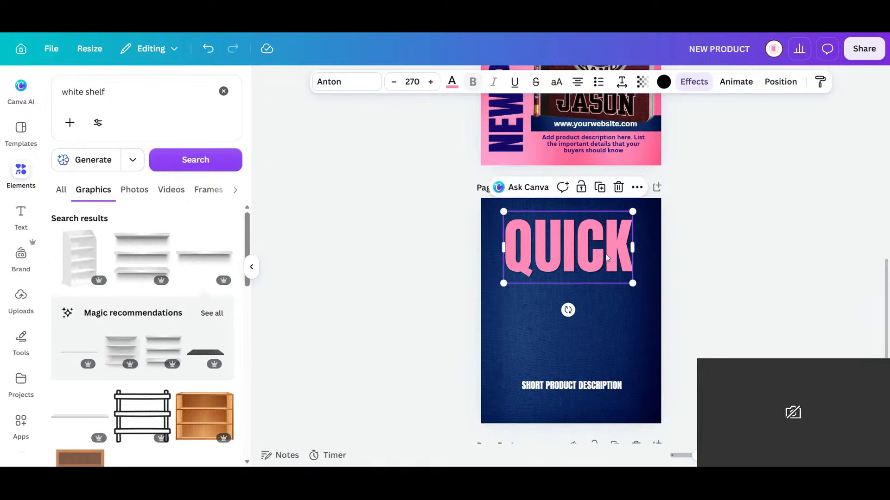
Duplicate the QUICK heading, place the copy at the bottom of page 4, and change its text to "TIP"
{"action": "left_click", "coordinate": [600, 187]}
{"action": "left_click_drag", "start_coordinate": [580, 291], "coordinate": [588, 380]}
{"action": "double_click", "coordinate": [589, 380]}
{"action": "type", "text": "TIP"}
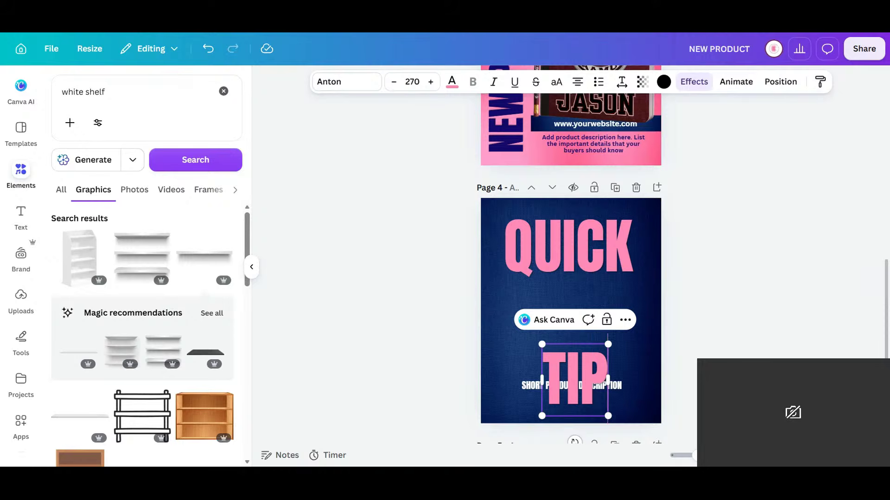
{"action": "left_click", "coordinate": [635, 379]}
Place the short product description midway between QUICK and TIP, and centre TIP horizontally on page 4
{"action": "left_click_drag", "start_coordinate": [615, 387], "coordinate": [615, 309]}
{"action": "left_click", "coordinate": [608, 371]}
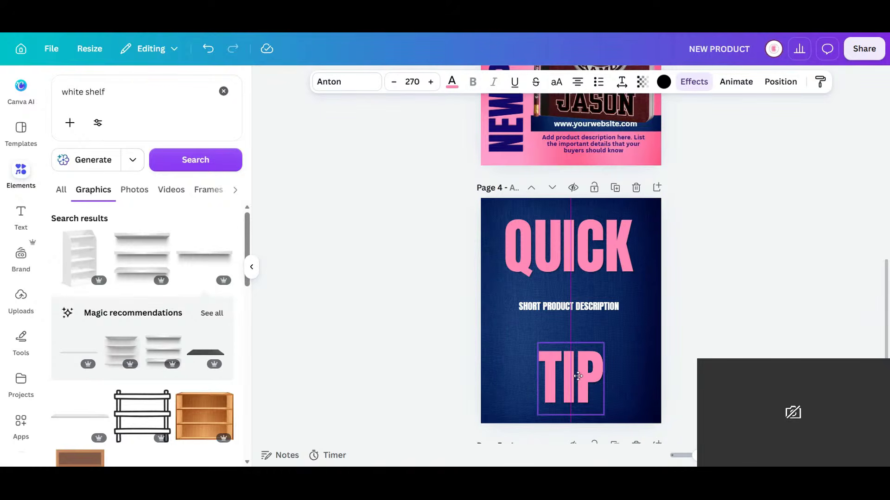
{"action": "left_click", "coordinate": [399, 269]}
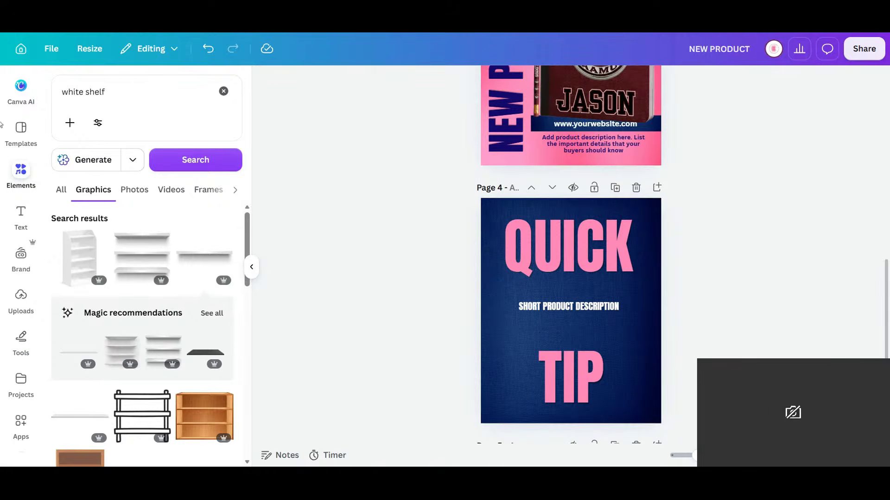
Search the graphics elements for "WORD BUBBLE"
{"action": "left_click", "coordinate": [22, 172]}
{"action": "left_click", "coordinate": [21, 172]}
{"action": "left_click", "coordinate": [51, 100]}
{"action": "type", "text": "BUBBLE"}
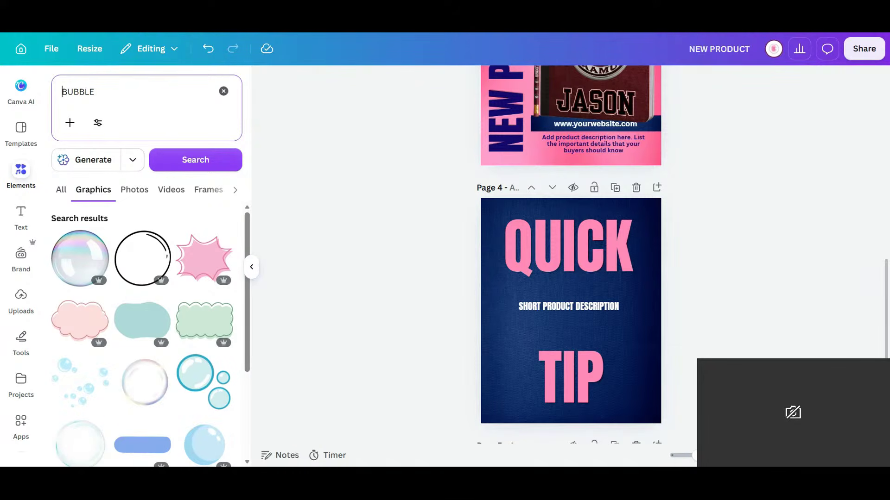
{"action": "left_click", "coordinate": [62, 92]}
{"action": "type", "text": "WORD"}
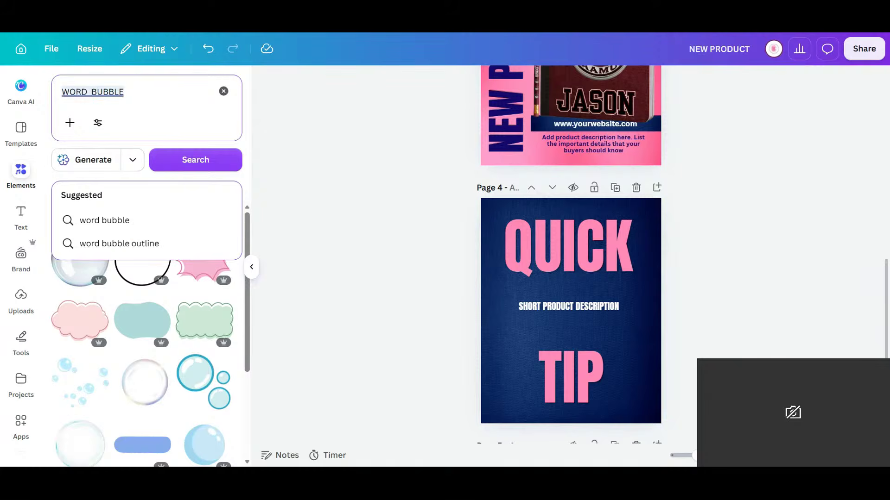
{"action": "key", "text": "Return"}
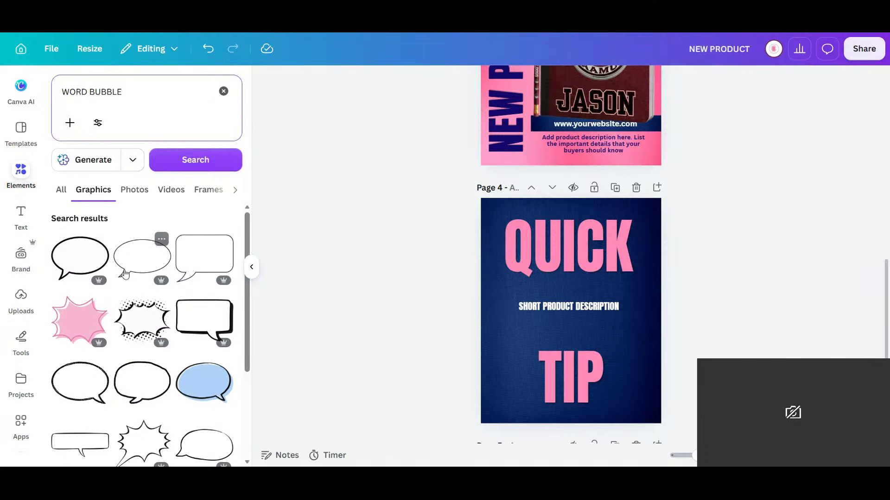
Add a white burst-shaped word bubble with a black outline to page 4 and rotate it slightly clockwise
{"action": "scroll", "coordinate": [125, 278], "scroll_direction": "down", "scroll_amount": 6}
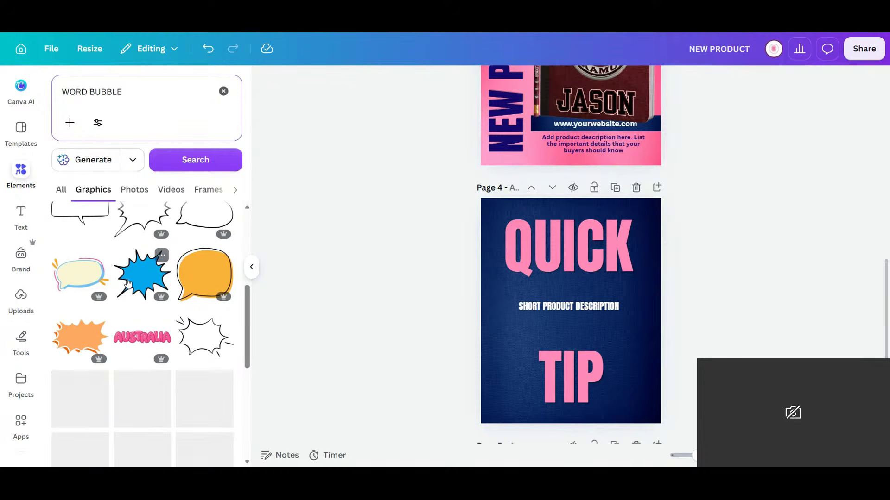
{"action": "scroll", "coordinate": [128, 284], "scroll_direction": "down", "scroll_amount": 10}
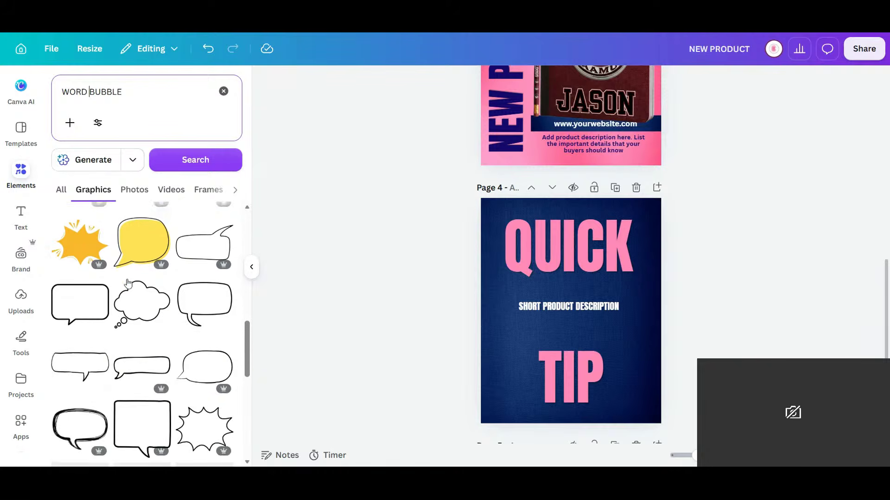
{"action": "scroll", "coordinate": [129, 284], "scroll_direction": "down", "scroll_amount": 5}
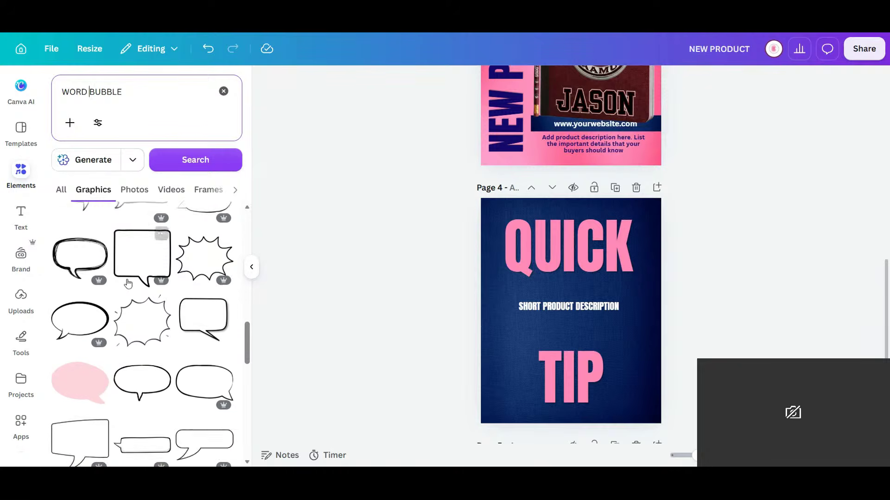
{"action": "left_click", "coordinate": [144, 260]}
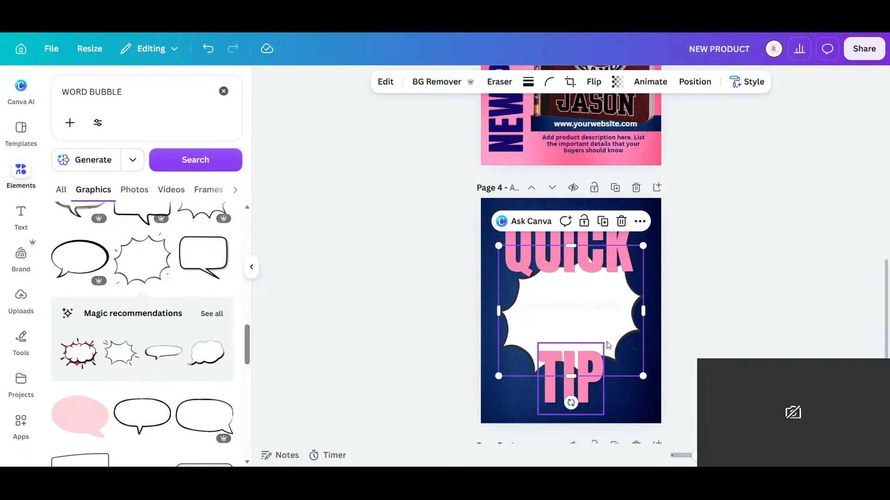
{"action": "left_click_drag", "start_coordinate": [570, 401], "coordinate": [550, 401]}
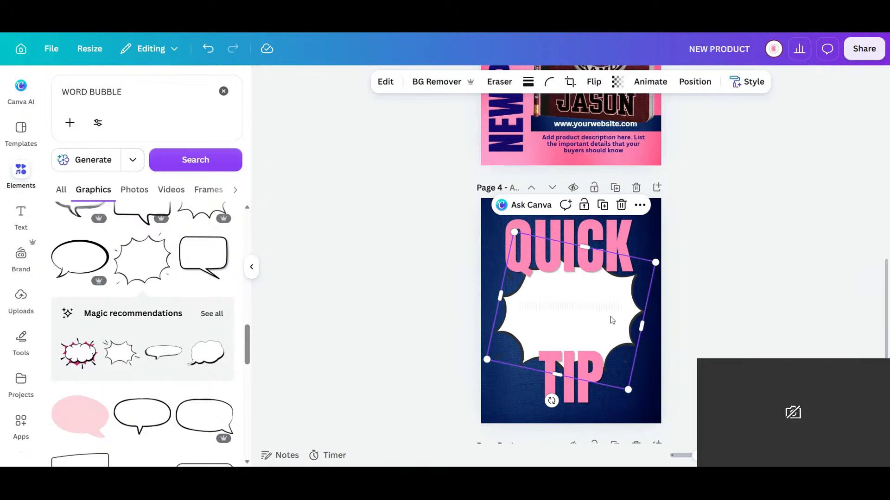
{"action": "key", "text": "Escape"}
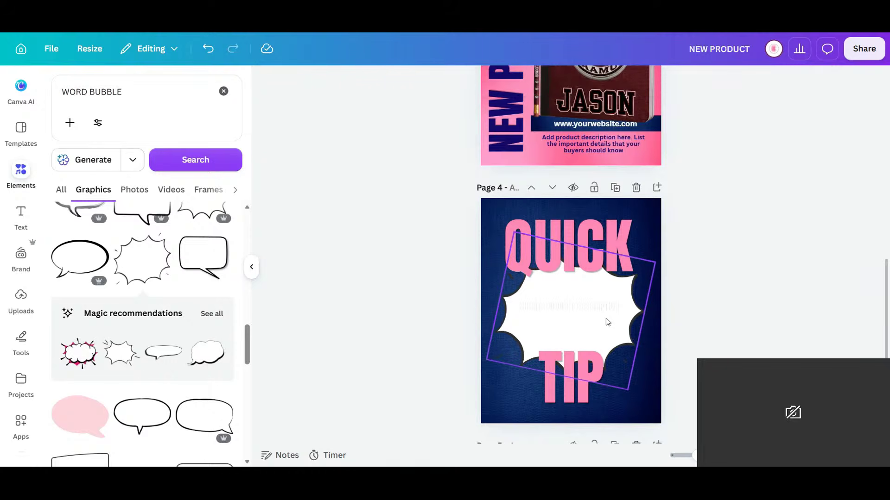
Replace the burst bubble on page 4 with a white square speech bubble with a black outline, centred horizontally behind the headings
{"action": "left_click", "coordinate": [607, 323]}
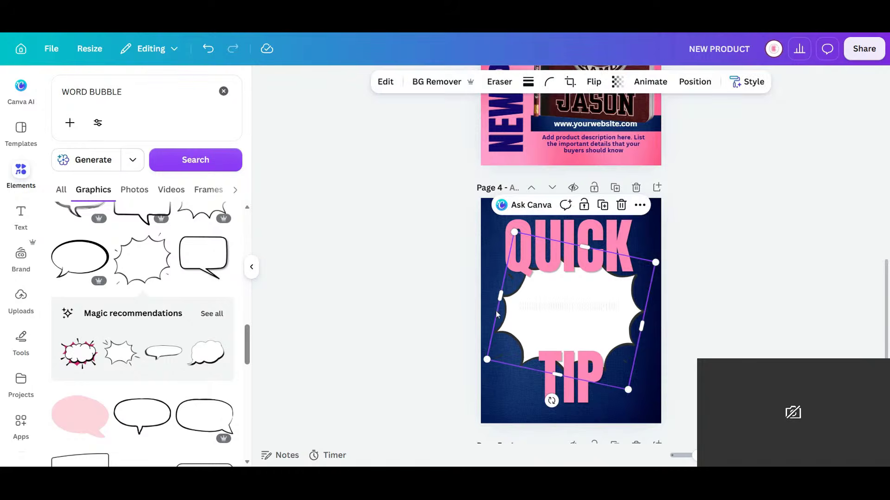
{"action": "scroll", "coordinate": [196, 272], "scroll_direction": "down", "scroll_amount": 3}
{"action": "scroll", "coordinate": [180, 267], "scroll_direction": "down", "scroll_amount": 8}
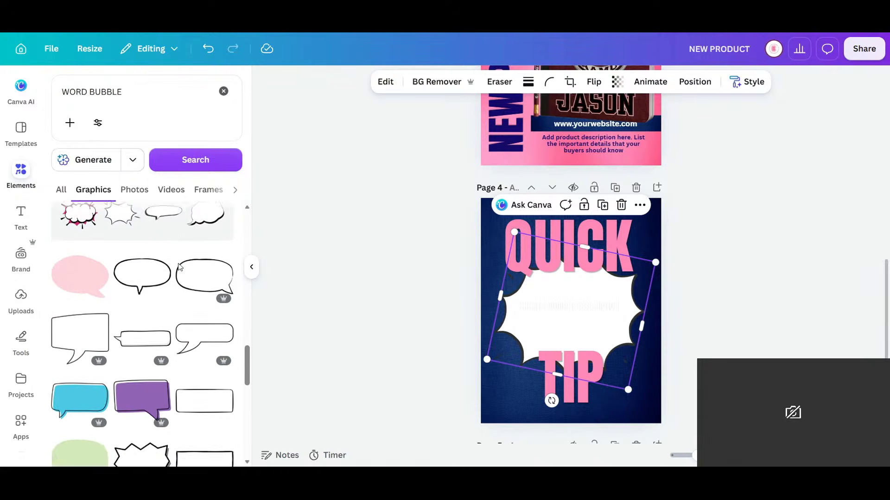
{"action": "scroll", "coordinate": [180, 267], "scroll_direction": "down", "scroll_amount": 5}
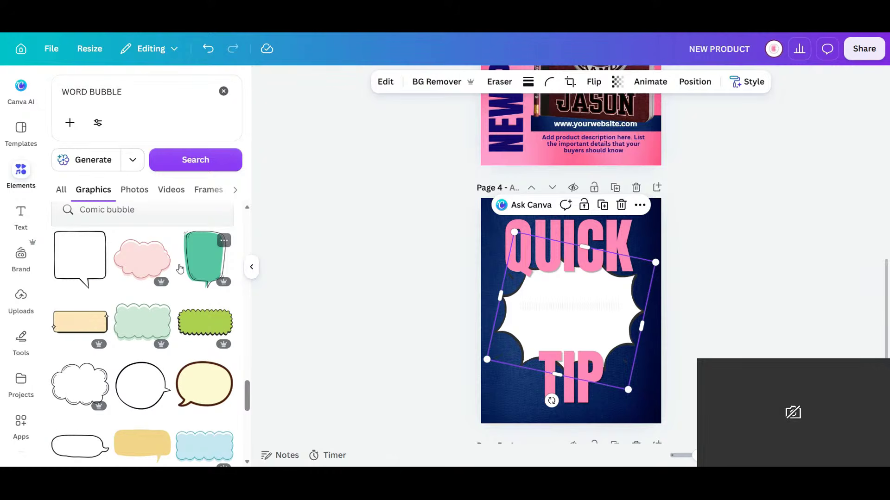
{"action": "scroll", "coordinate": [180, 268], "scroll_direction": "down", "scroll_amount": 1}
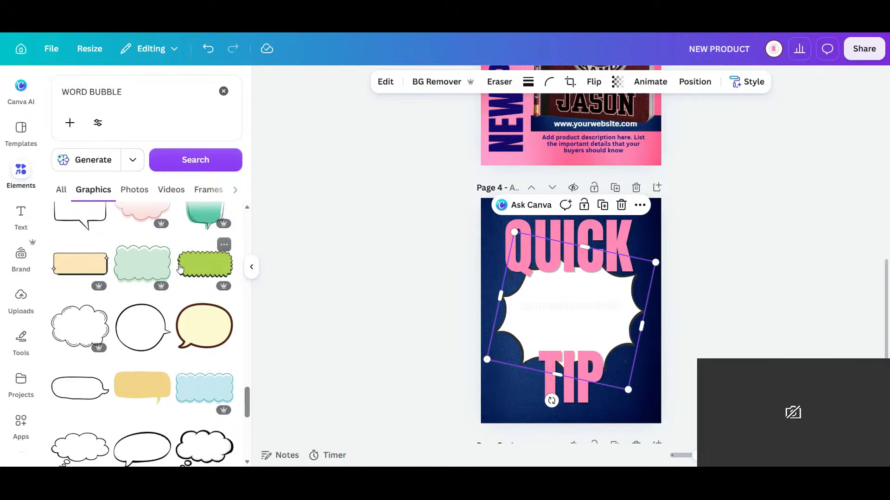
{"action": "left_click", "coordinate": [79, 215]}
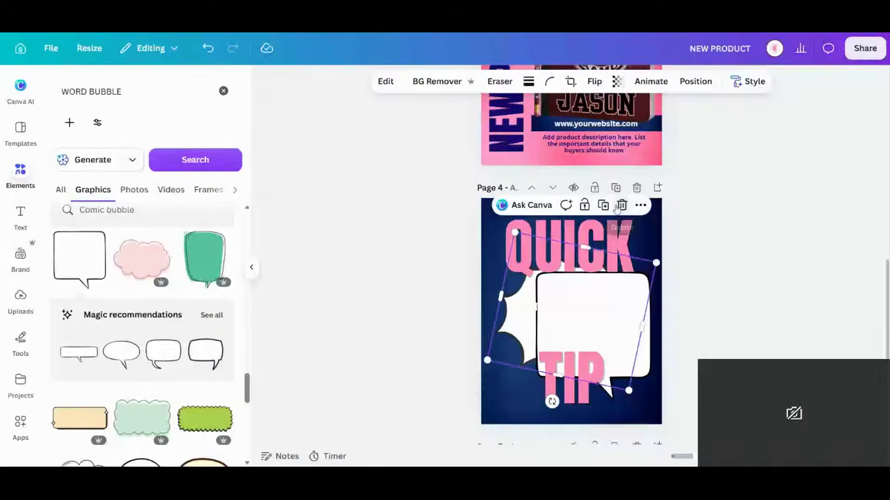
{"action": "left_click", "coordinate": [617, 208]}
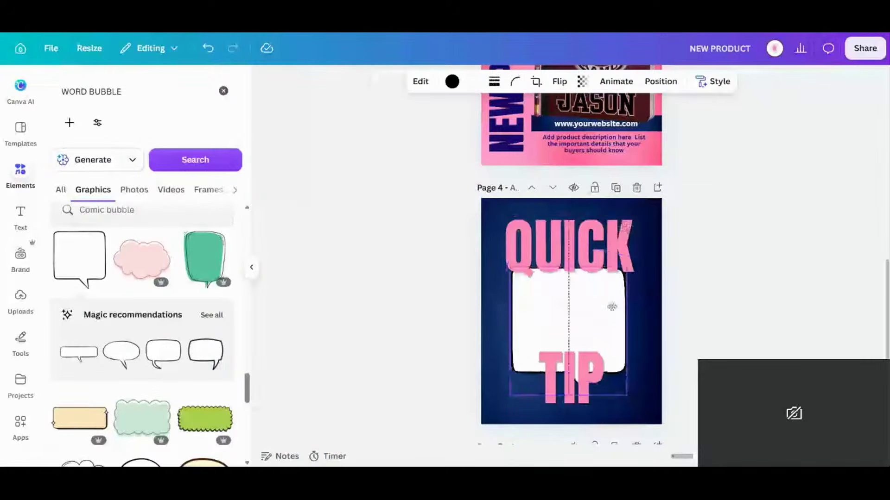
{"action": "left_click", "coordinate": [612, 305]}
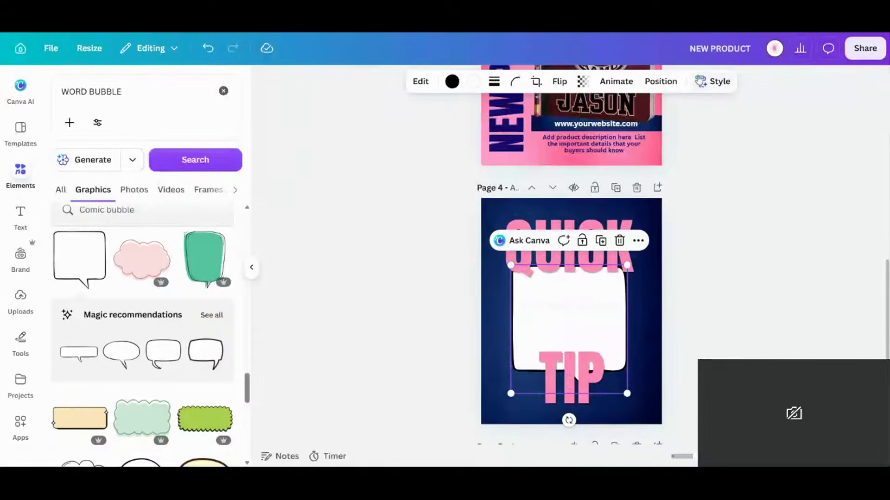
{"action": "left_click", "coordinate": [661, 81]}
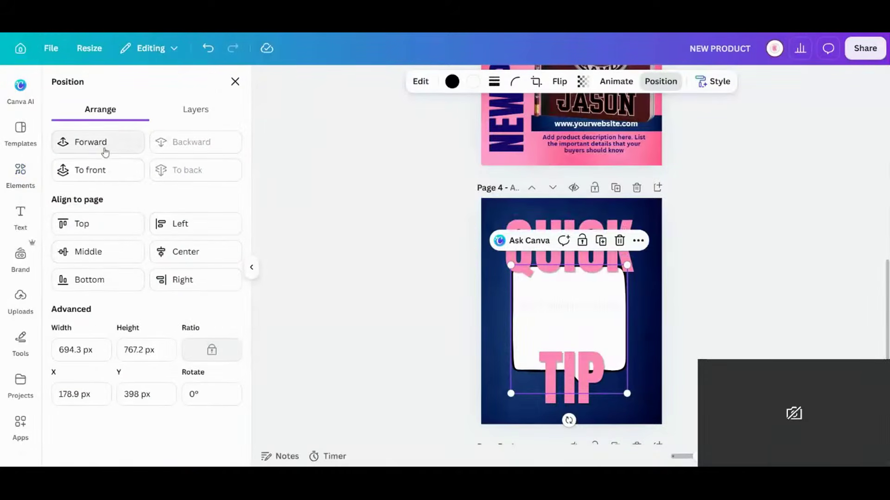
{"action": "left_click", "coordinate": [597, 337]}
{"action": "left_click", "coordinate": [604, 104]}
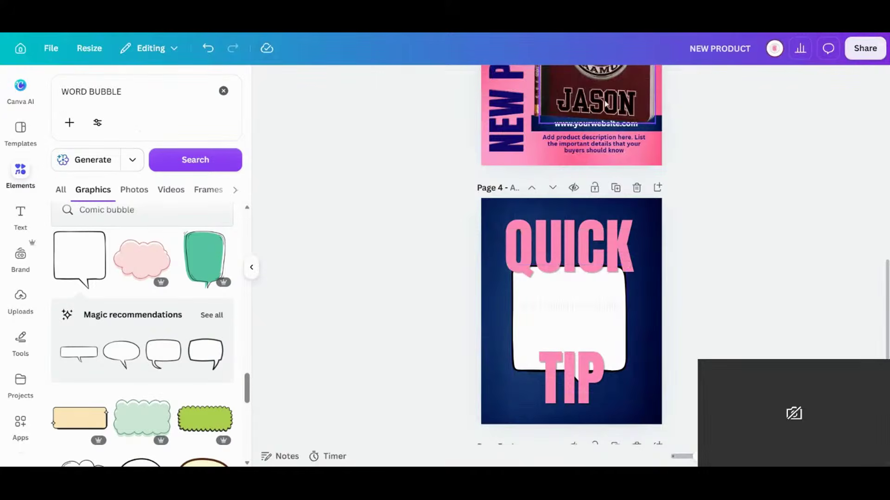
{"action": "left_click", "coordinate": [616, 310]}
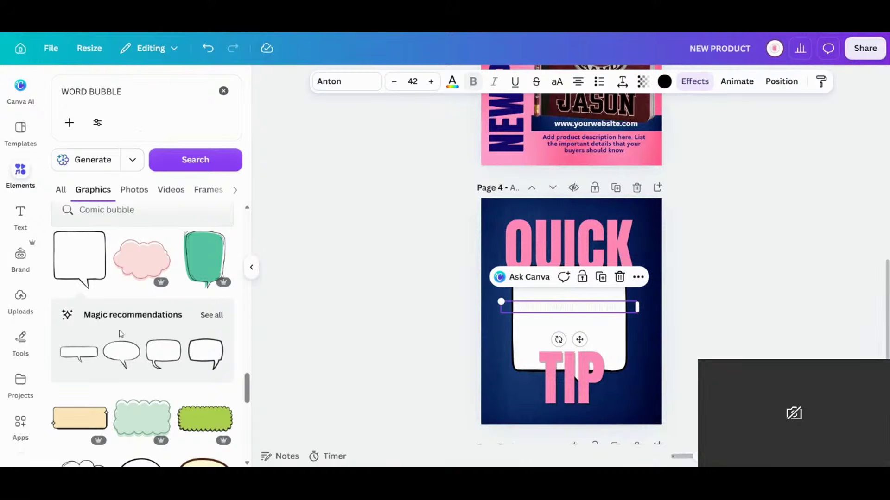
Try a round white speech bubble on page 4, enlarging and rotating it onto its side, and delete it
{"action": "scroll", "coordinate": [149, 340], "scroll_direction": "down", "scroll_amount": 5}
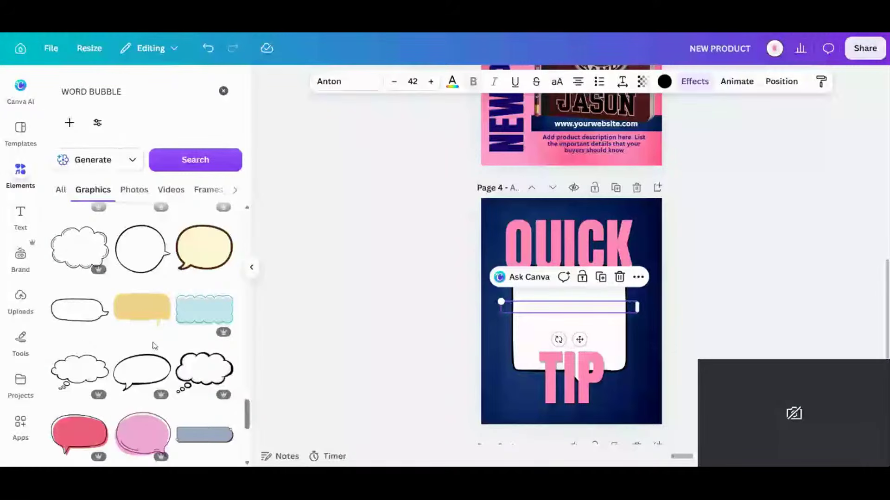
{"action": "scroll", "coordinate": [155, 345], "scroll_direction": "down", "scroll_amount": 8}
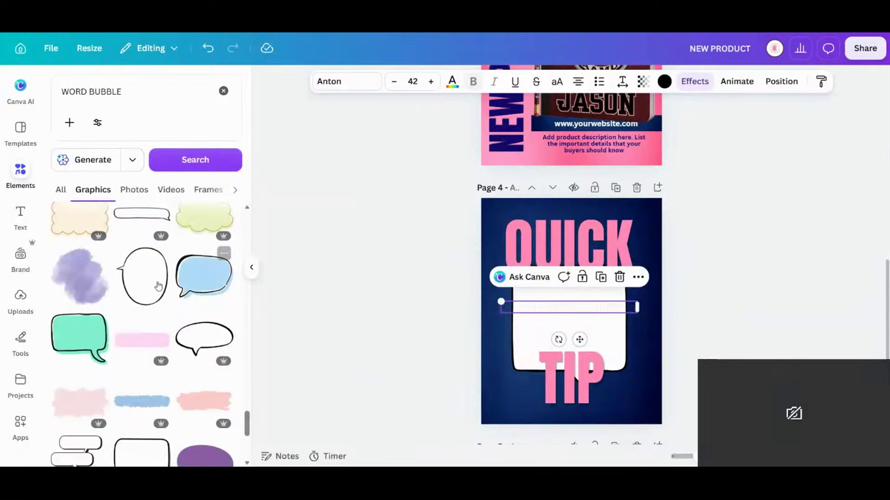
{"action": "left_click", "coordinate": [146, 276]}
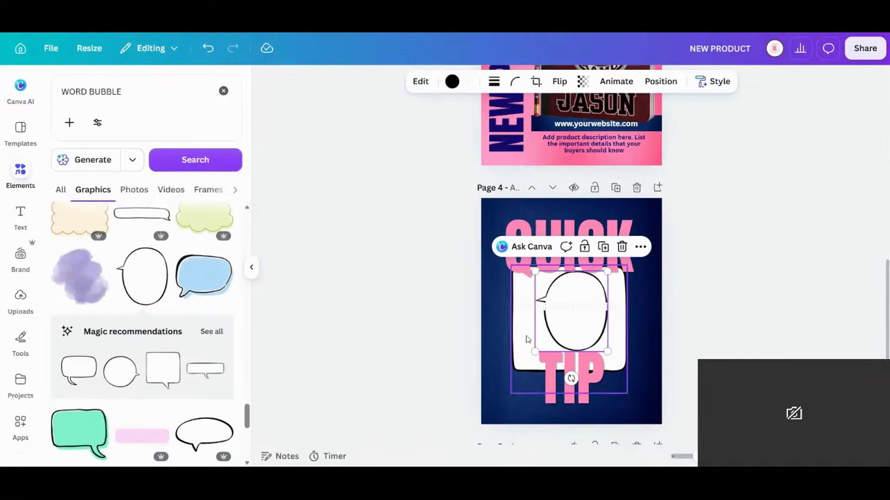
{"action": "left_click_drag", "start_coordinate": [535, 271], "coordinate": [465, 245]}
{"action": "left_click_drag", "start_coordinate": [549, 379], "coordinate": [641, 284]}
{"action": "left_click_drag", "start_coordinate": [516, 320], "coordinate": [527, 351]}
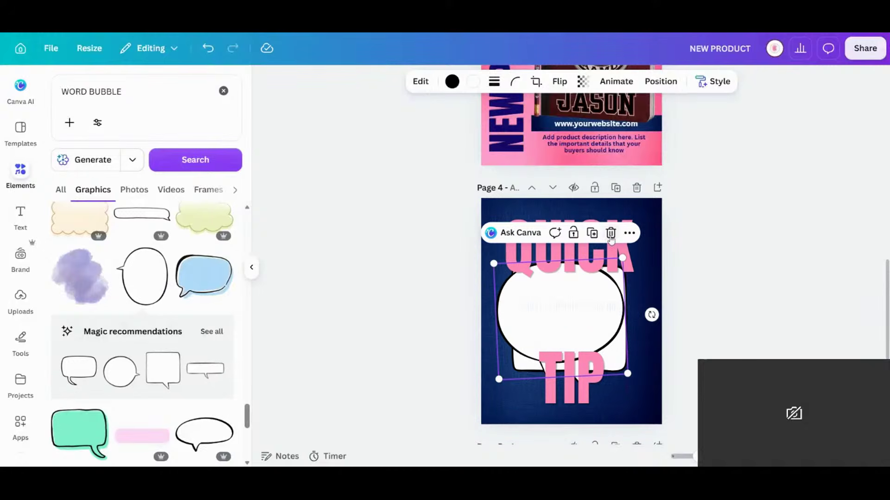
{"action": "left_click", "coordinate": [611, 233]}
Delete the square speech bubble from page 4 and place the short product description below TIP
{"action": "scroll", "coordinate": [153, 371], "scroll_direction": "down", "scroll_amount": 4}
{"action": "scroll", "coordinate": [153, 386], "scroll_direction": "down", "scroll_amount": 3}
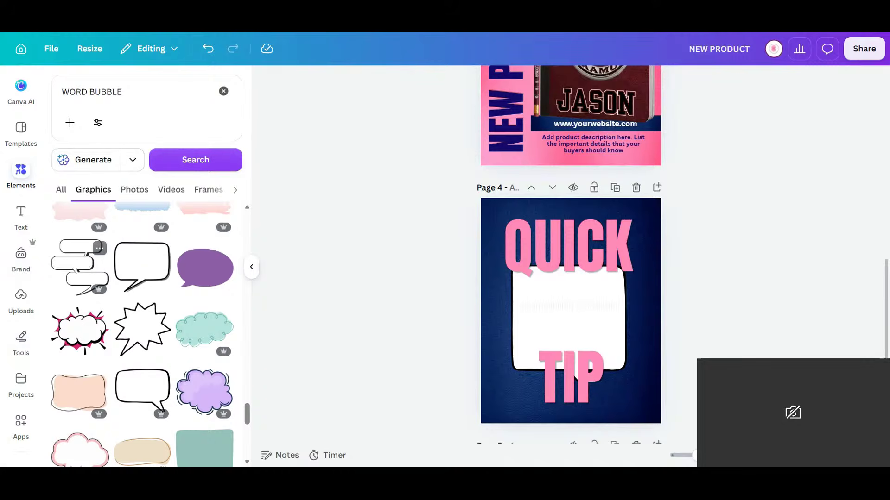
{"action": "left_click", "coordinate": [615, 333]}
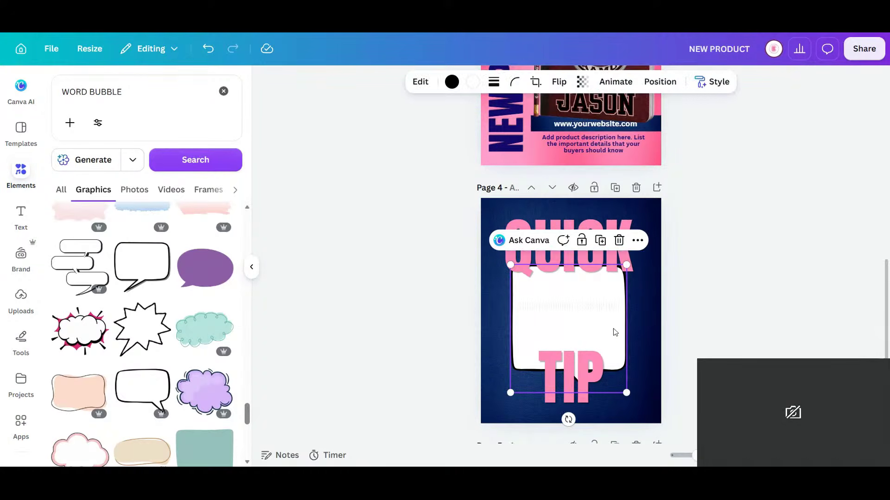
{"action": "key", "text": "Delete"}
{"action": "left_click_drag", "start_coordinate": [566, 310], "coordinate": [570, 409]}
Add the graphic of three stacked speech bubbles to page 4, enlarge it between the headings, and move QUICK slightly up
{"action": "left_click", "coordinate": [82, 264]}
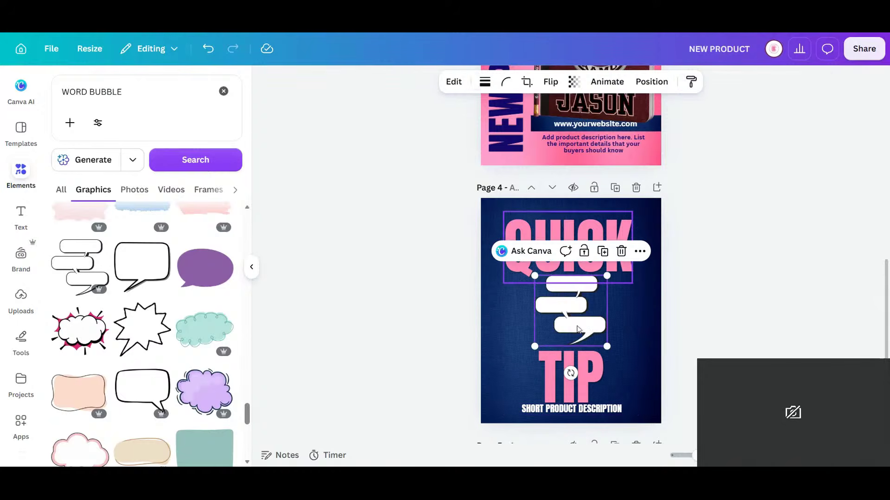
{"action": "left_click_drag", "start_coordinate": [606, 346], "coordinate": [671, 409]}
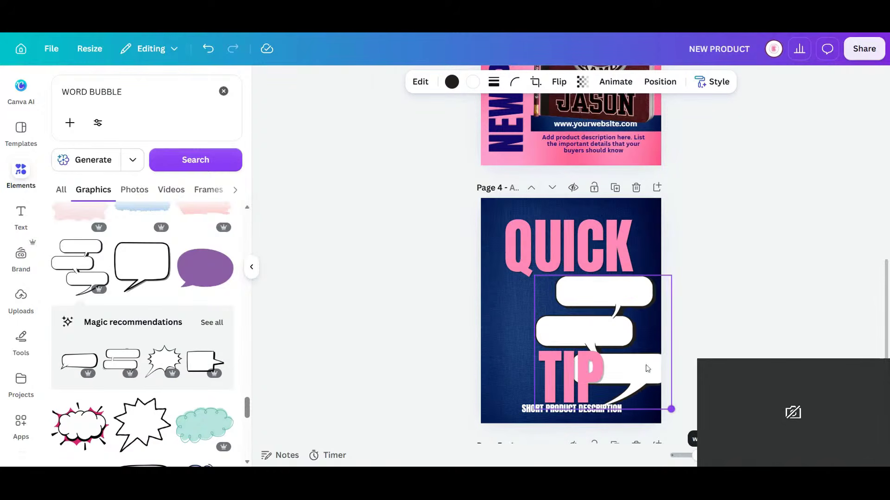
{"action": "left_click_drag", "start_coordinate": [633, 320], "coordinate": [600, 310]}
{"action": "left_click", "coordinate": [604, 241]}
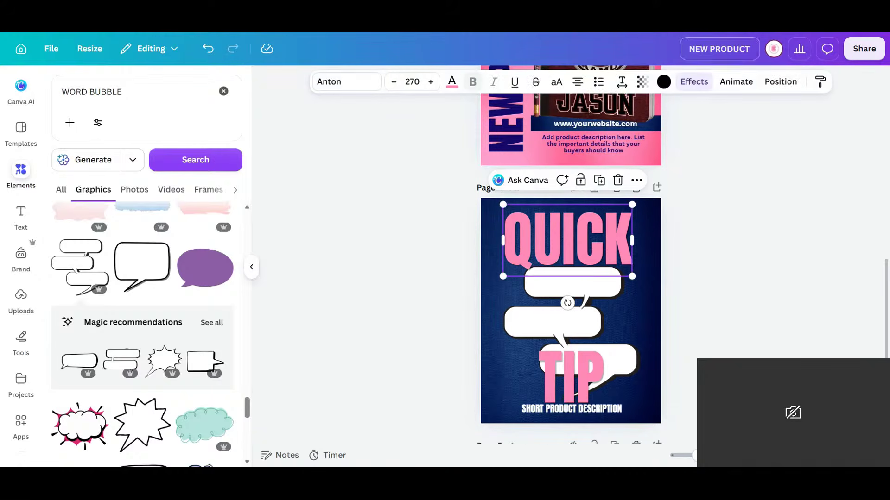
{"action": "left_click", "coordinate": [691, 322]}
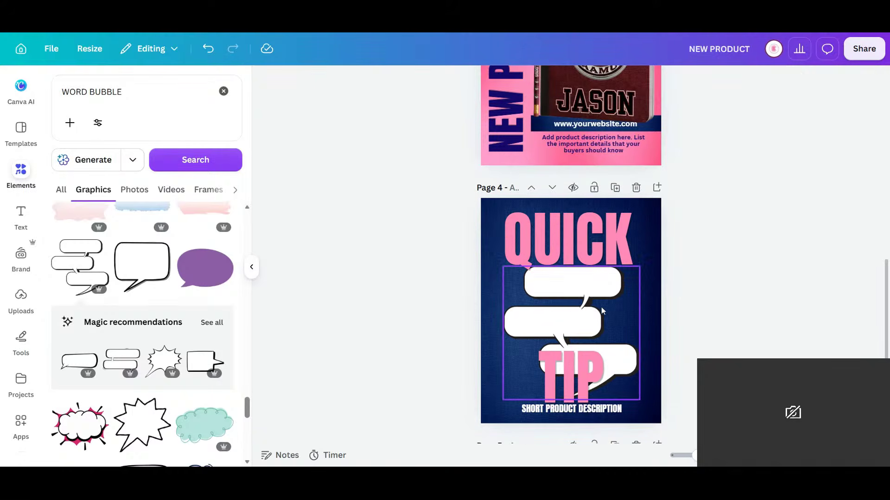
Recolour the black outline of the stacked speech bubbles to the design's pastel pink, #ff89b8
{"action": "left_click", "coordinate": [602, 307]}
{"action": "left_click", "coordinate": [452, 81]}
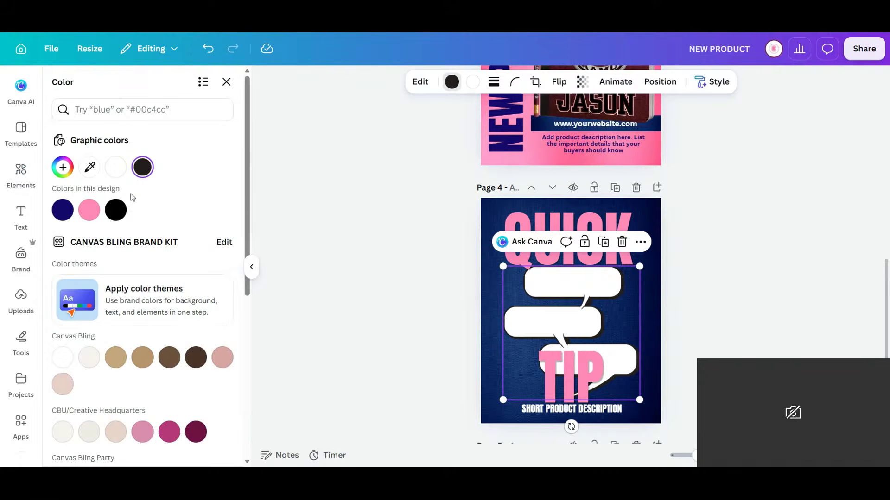
{"action": "left_click", "coordinate": [87, 213]}
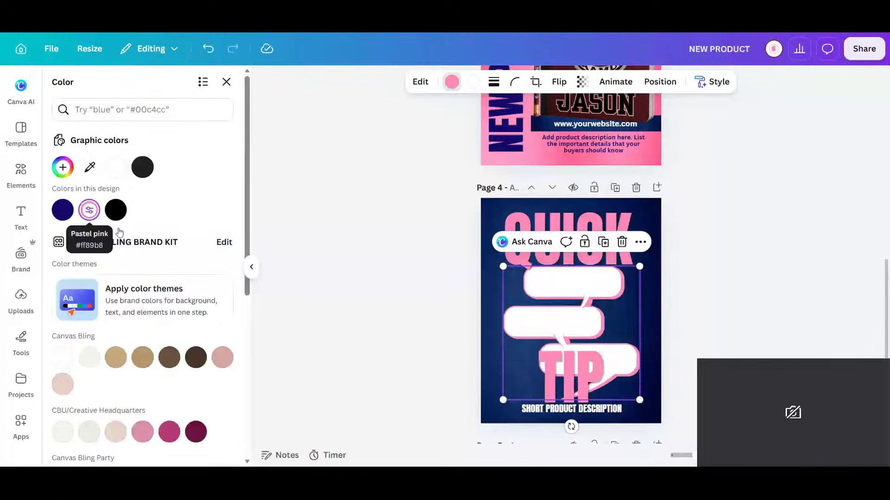
{"action": "left_click", "coordinate": [692, 357]}
Move TIP to the lower-left of page 4, and shrink the stacked speech bubbles and shift them to the right of it
{"action": "left_click_drag", "start_coordinate": [568, 382], "coordinate": [517, 375]}
{"action": "left_click", "coordinate": [602, 366]}
{"action": "left_click_drag", "start_coordinate": [639, 401], "coordinate": [621, 382]}
{"action": "left_click_drag", "start_coordinate": [606, 337], "coordinate": [622, 338]}
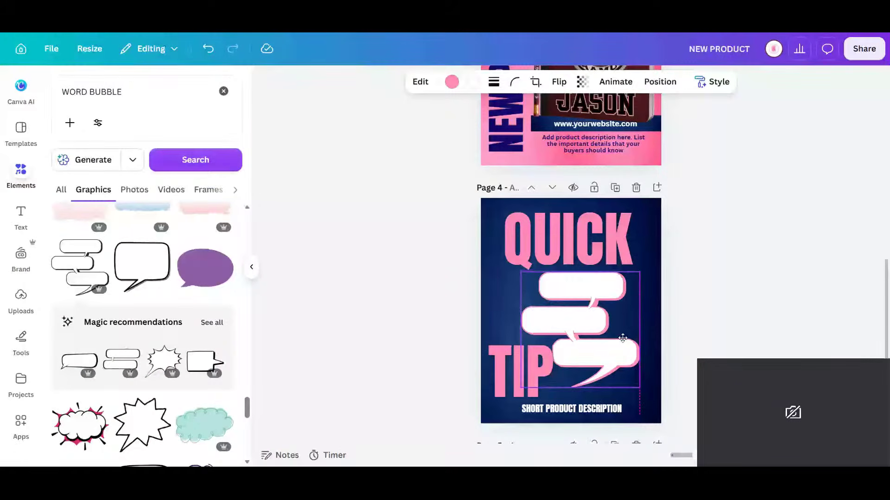
Move TIP up beside QUICK, scale both words down to font size 212, and centre them as one heading line
{"action": "left_click", "coordinate": [513, 373]}
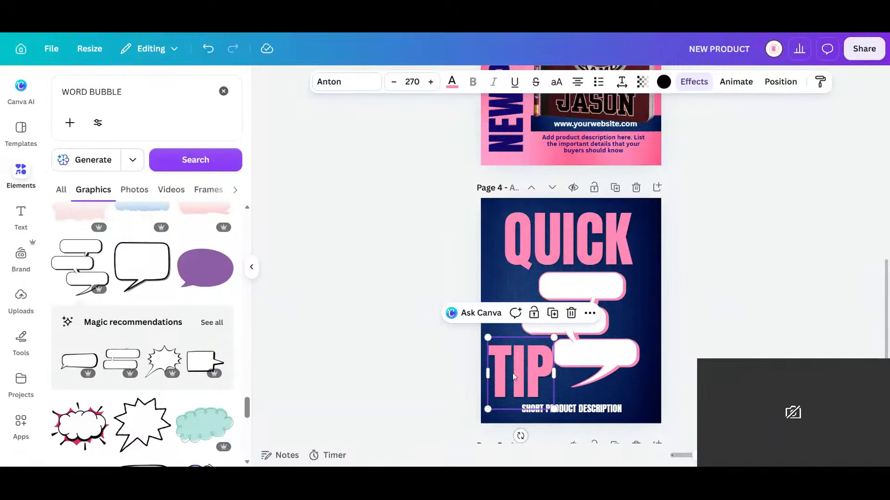
{"action": "left_click_drag", "start_coordinate": [539, 341], "coordinate": [666, 238]}
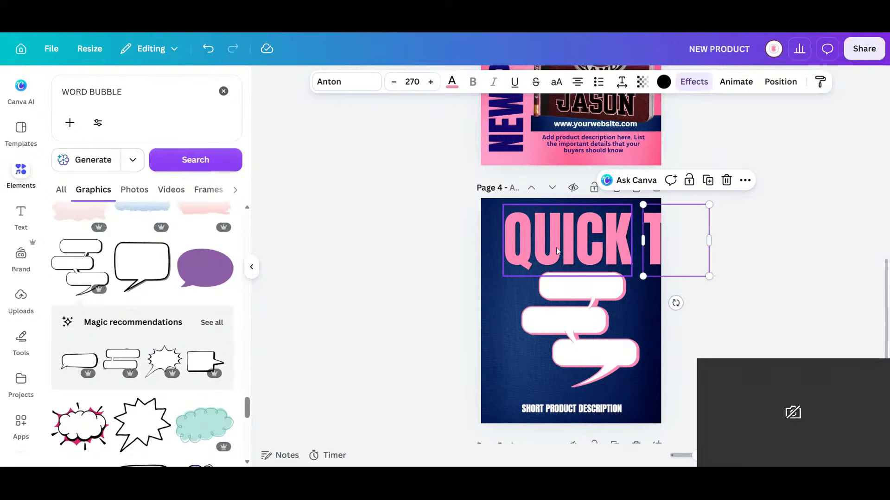
{"action": "left_click_drag", "start_coordinate": [709, 205], "coordinate": [652, 216]}
{"action": "left_click_drag", "start_coordinate": [609, 242], "coordinate": [608, 236]}
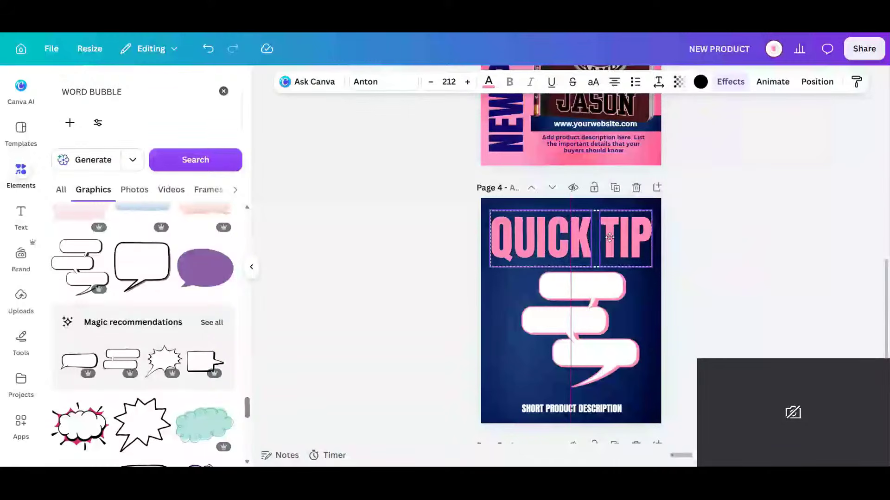
Centre the stacked speech bubbles horizontally on page 4, enlarge them slightly, and move them up closer to the QUICK TIP heading
{"action": "left_click", "coordinate": [601, 292]}
{"action": "left_click_drag", "start_coordinate": [613, 353], "coordinate": [604, 350]}
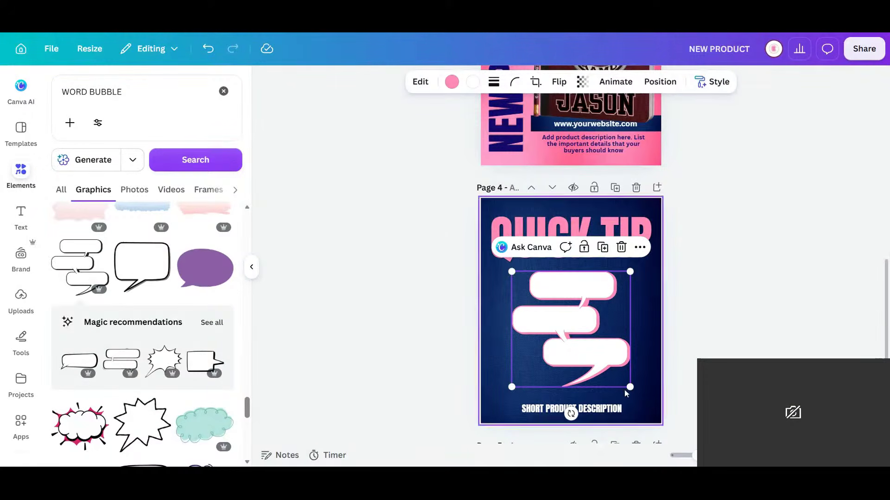
{"action": "left_click_drag", "start_coordinate": [630, 387], "coordinate": [633, 391]}
{"action": "left_click_drag", "start_coordinate": [598, 357], "coordinate": [593, 348]}
Nudge the short product description up slightly and replace its text with "FOLLOW FOR MORE!"
{"action": "left_click_drag", "start_coordinate": [592, 413], "coordinate": [595, 408]}
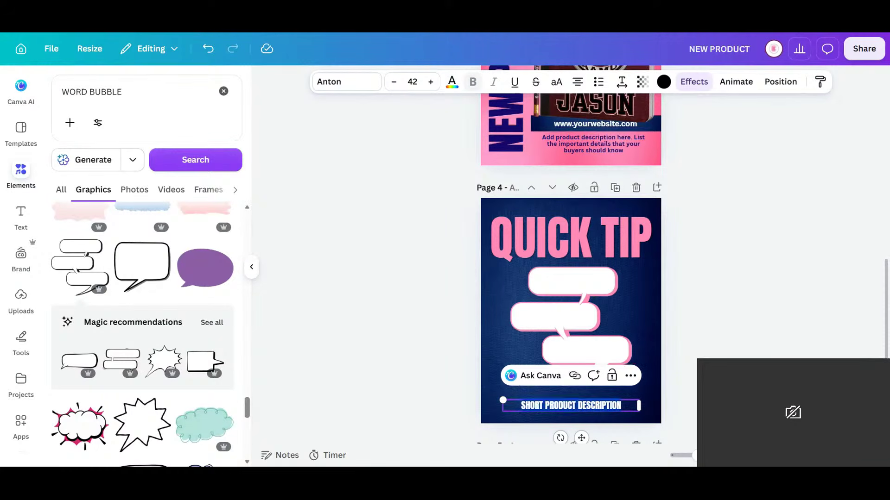
{"action": "type", "text": "FOLLOW FOR"}
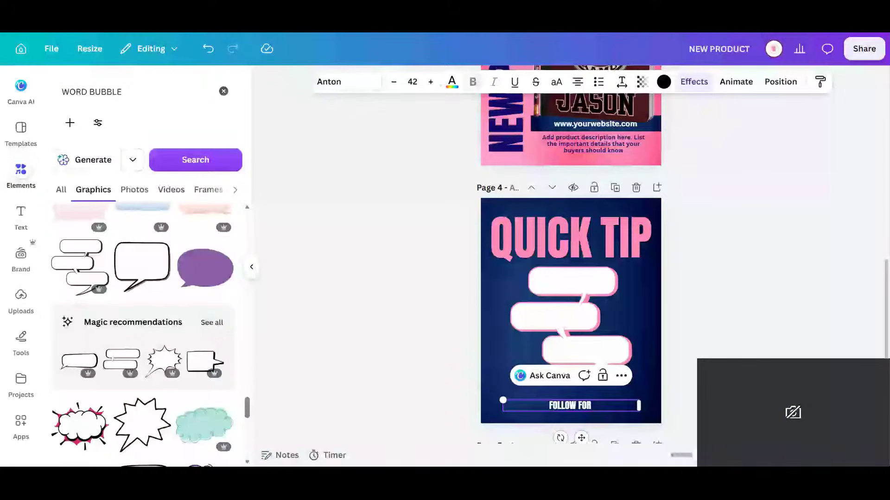
{"action": "type", "text": "MORE"}
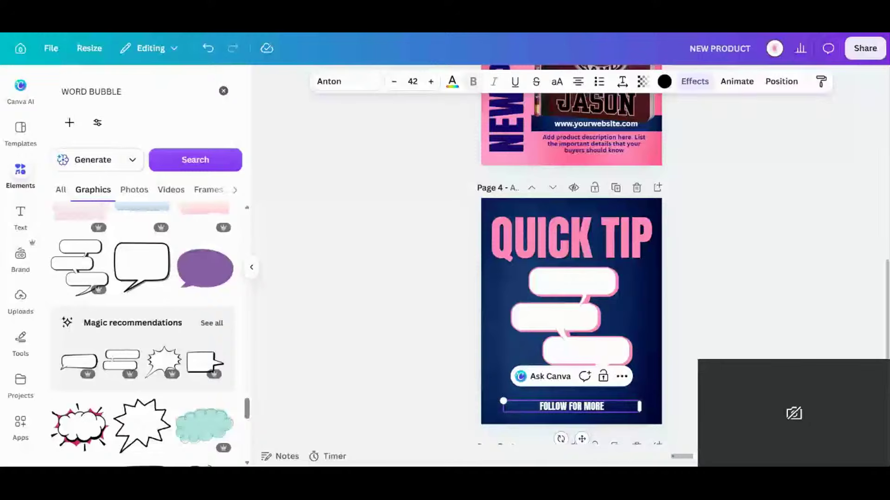
{"action": "type", "text": "!"}
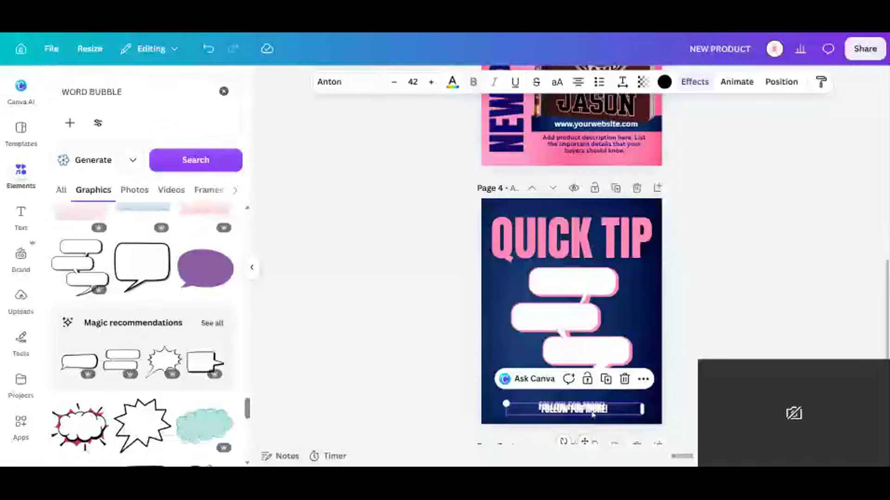
{"action": "left_click_drag", "start_coordinate": [592, 414], "coordinate": [588, 212]}
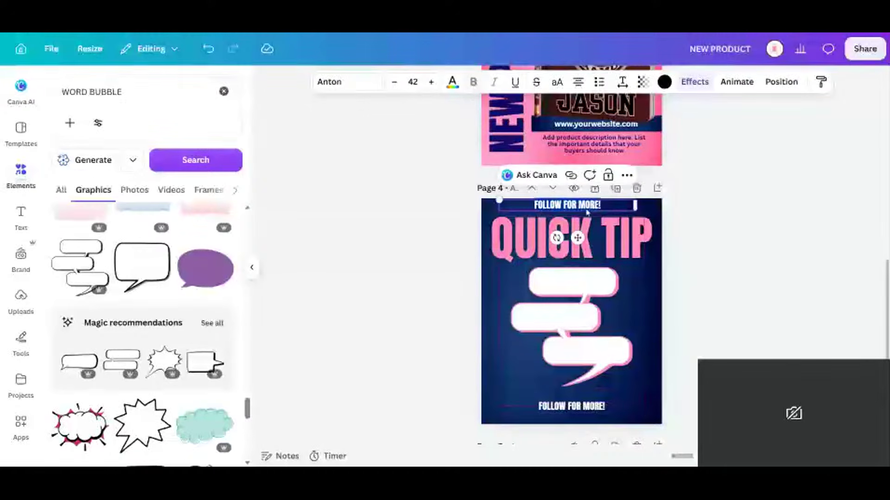
{"action": "type", "text": "@"}
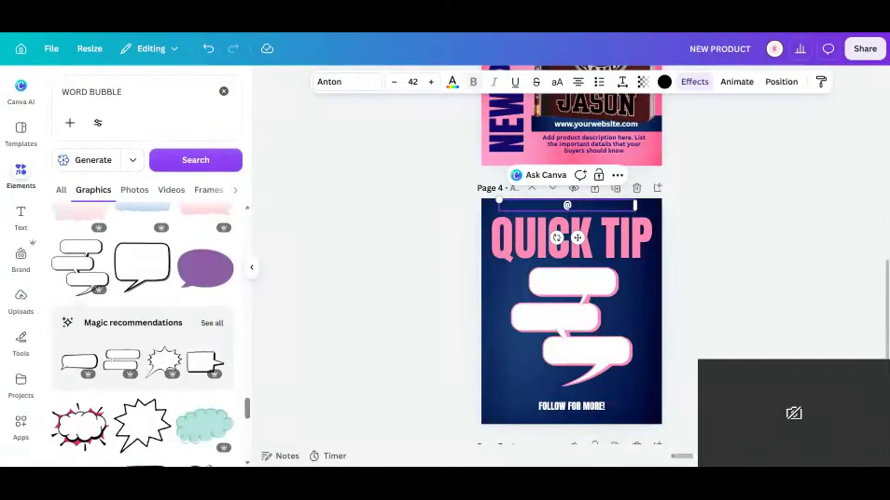
{"action": "type", "text": "YPOU"}
{"action": "key", "text": "BackSpace"}
{"action": "key", "text": "BackSpace"}
{"action": "key", "text": "BackSpace"}
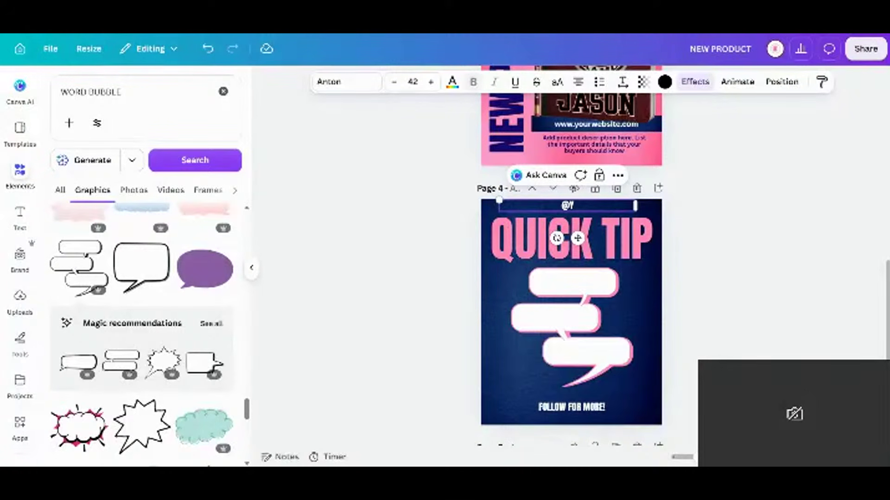
{"action": "type", "text": "OUR"}
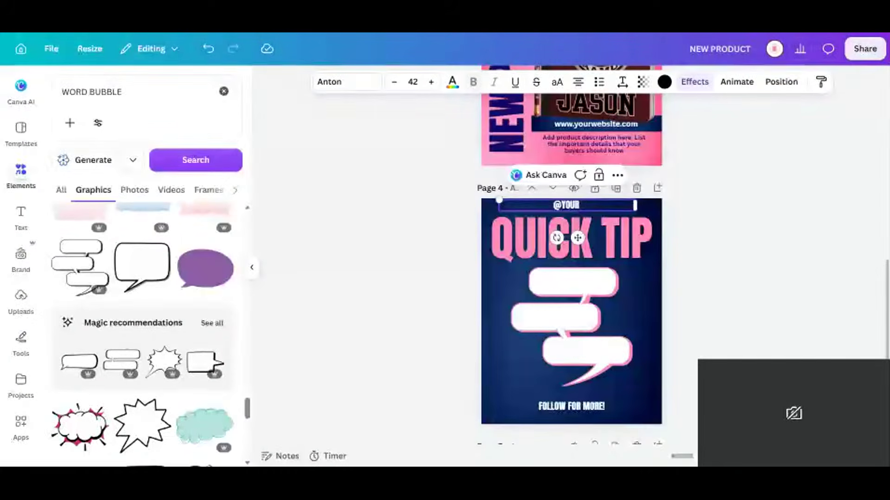
{"action": "type", "text": " SOCIAL"}
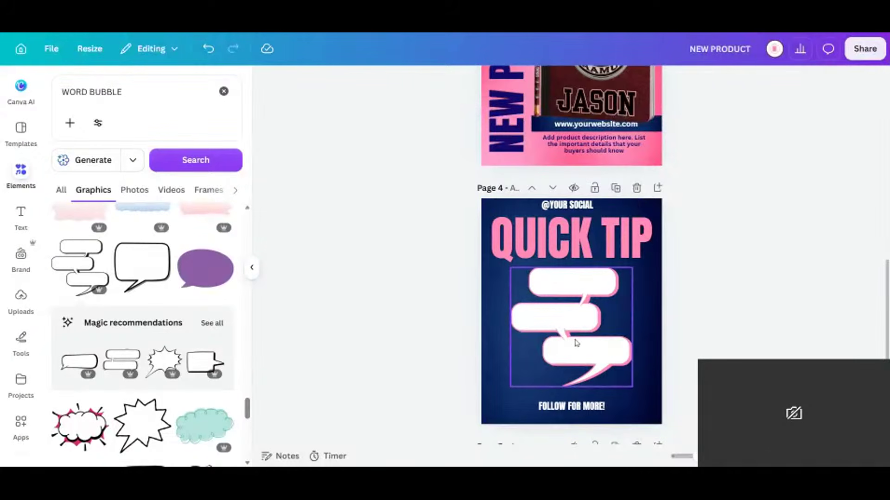
Move the stacked speech bubbles and the QUICK TIP heading slightly down on page 4 to make room for the handle line
{"action": "left_click", "coordinate": [575, 341]}
{"action": "left_click", "coordinate": [624, 237]}
{"action": "left_click", "coordinate": [559, 240], "text": "shift"}
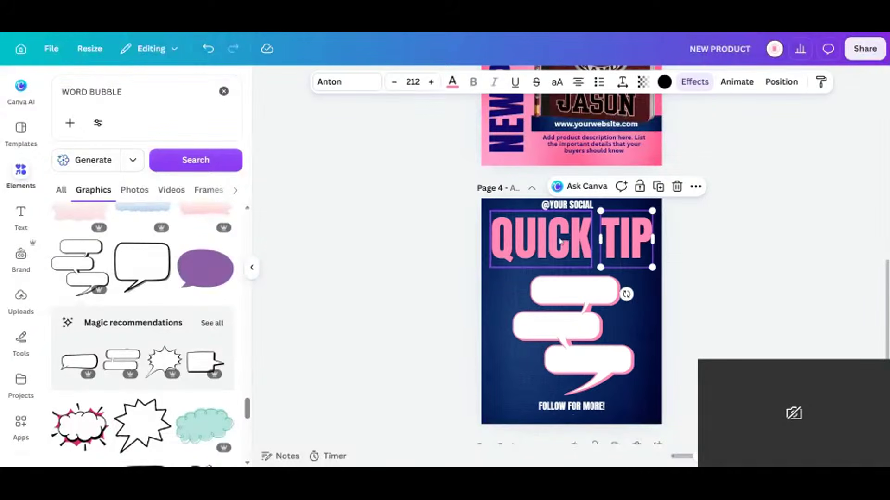
{"action": "left_click_drag", "start_coordinate": [572, 251], "coordinate": [572, 260]}
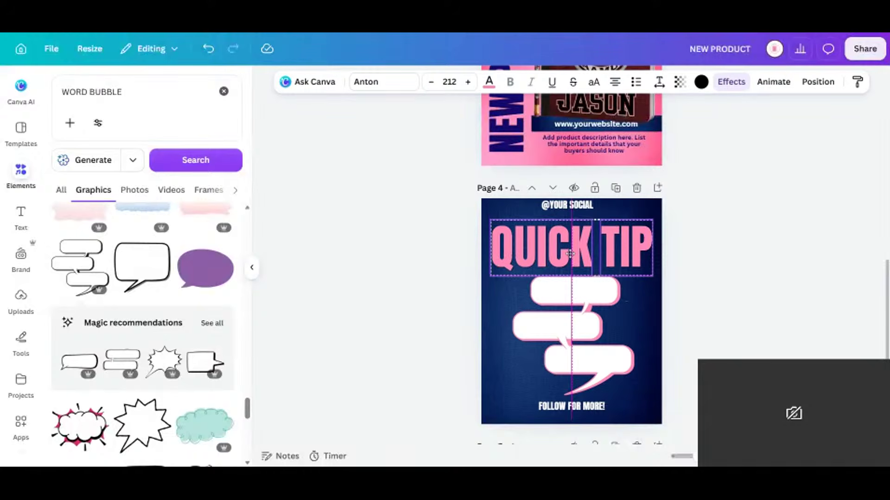
{"action": "left_click", "coordinate": [745, 295]}
{"action": "left_click", "coordinate": [586, 209]}
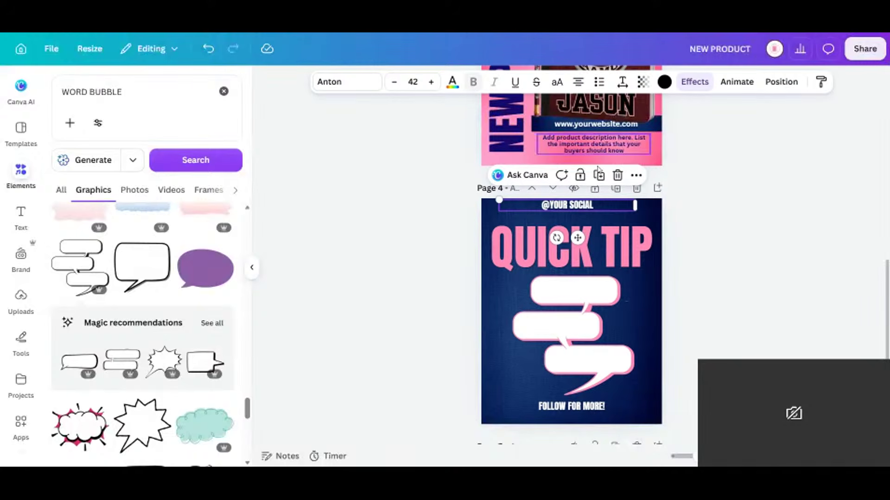
{"action": "left_click", "coordinate": [606, 147]}
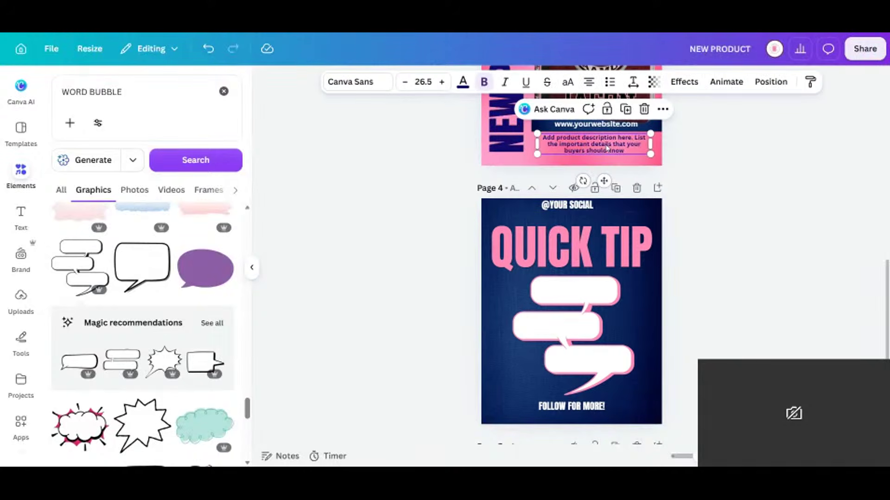
{"action": "left_click", "coordinate": [578, 211]}
{"action": "left_click", "coordinate": [343, 85]}
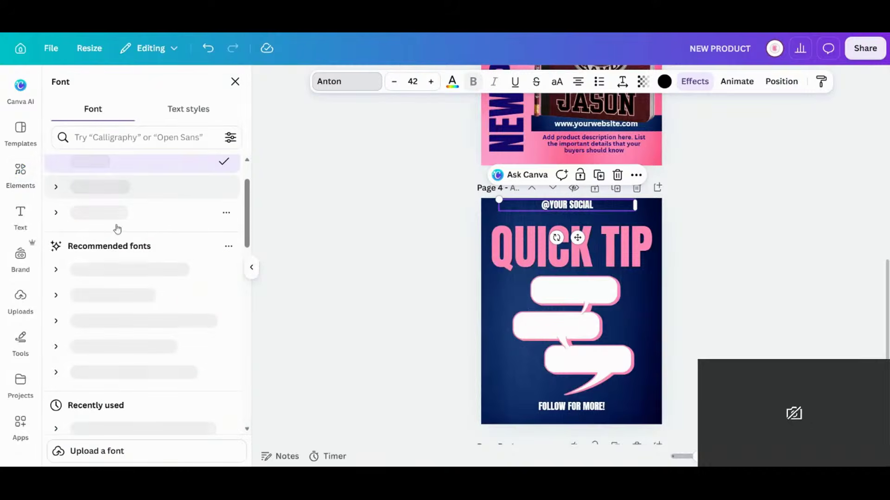
{"action": "left_click", "coordinate": [122, 190]}
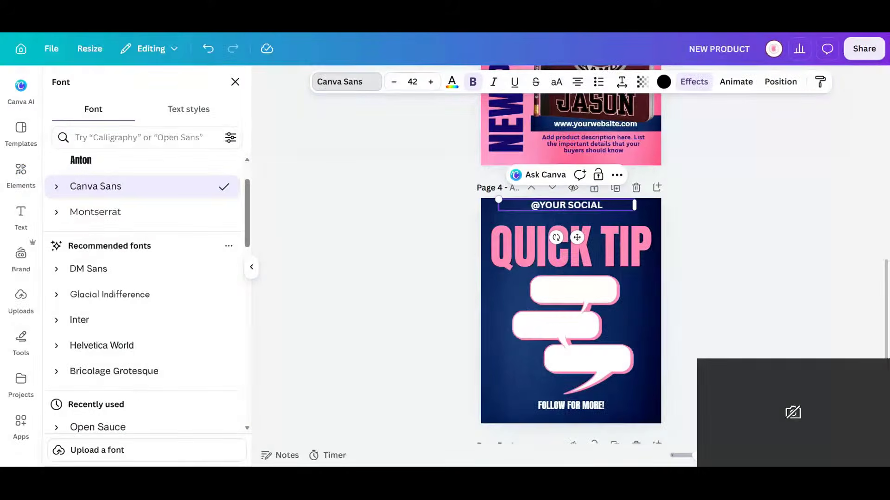
{"action": "key", "text": "BackSpace"}
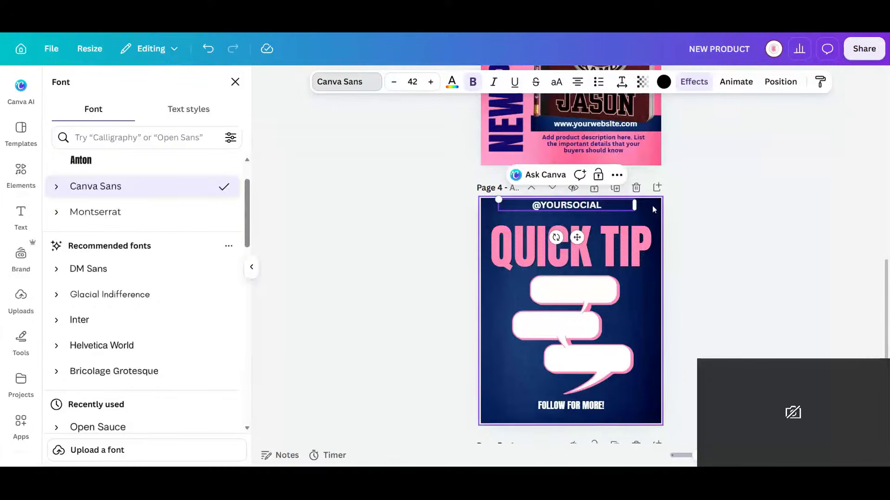
Narrow the handle's text box, scale it down to font size 30.2, centre it above QUICK TIP and make it semi-transparent
{"action": "left_click_drag", "start_coordinate": [634, 206], "coordinate": [592, 206]}
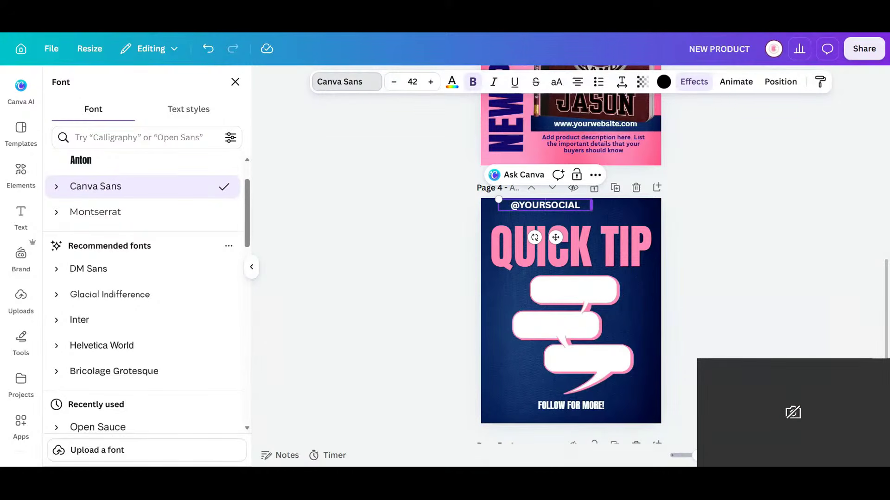
{"action": "left_click_drag", "start_coordinate": [496, 198], "coordinate": [525, 202]}
{"action": "left_click_drag", "start_coordinate": [588, 247], "coordinate": [582, 246]}
{"action": "left_click", "coordinate": [647, 87]}
{"action": "left_click_drag", "start_coordinate": [671, 130], "coordinate": [621, 140]}
{"action": "left_click", "coordinate": [689, 274]}
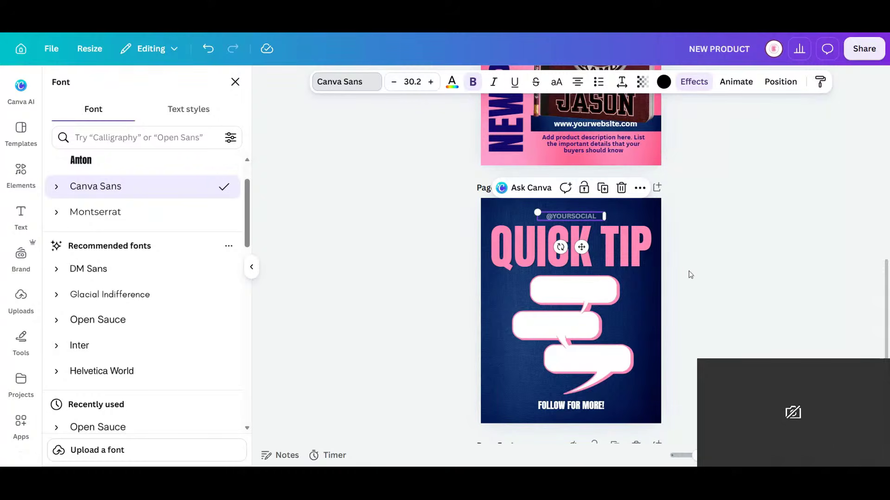
{"action": "left_click", "coordinate": [713, 286]}
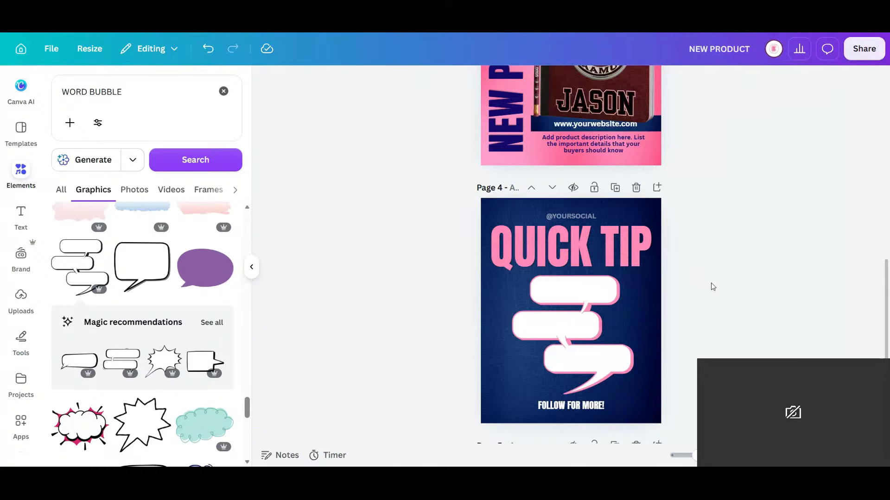
Add a square shape to page 4 and resize it into a thin full-width band along the page's bottom edge
{"action": "scroll", "coordinate": [713, 287], "scroll_direction": "down", "scroll_amount": 2}
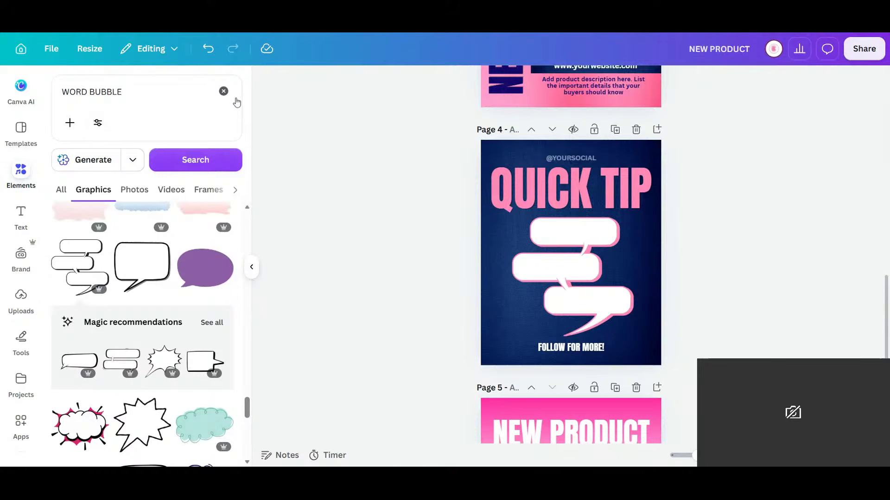
{"action": "left_click", "coordinate": [223, 91]}
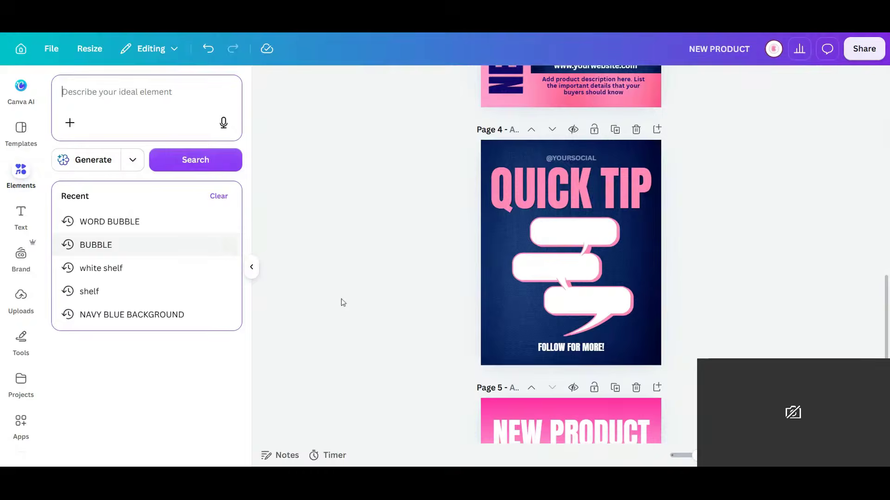
{"action": "left_click", "coordinate": [79, 385]}
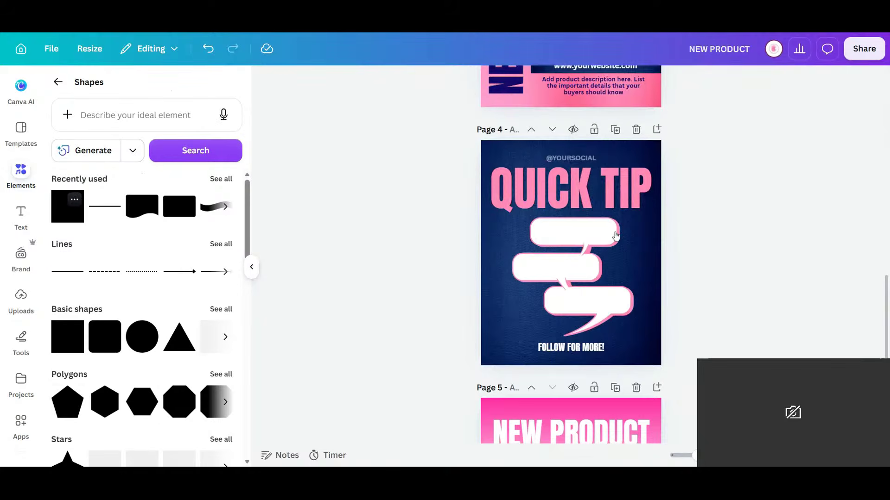
{"action": "left_click", "coordinate": [574, 234]}
{"action": "left_click_drag", "start_coordinate": [570, 224], "coordinate": [566, 263]}
{"action": "left_click_drag", "start_coordinate": [582, 306], "coordinate": [524, 389]}
{"action": "left_click_drag", "start_coordinate": [534, 356], "coordinate": [661, 351]}
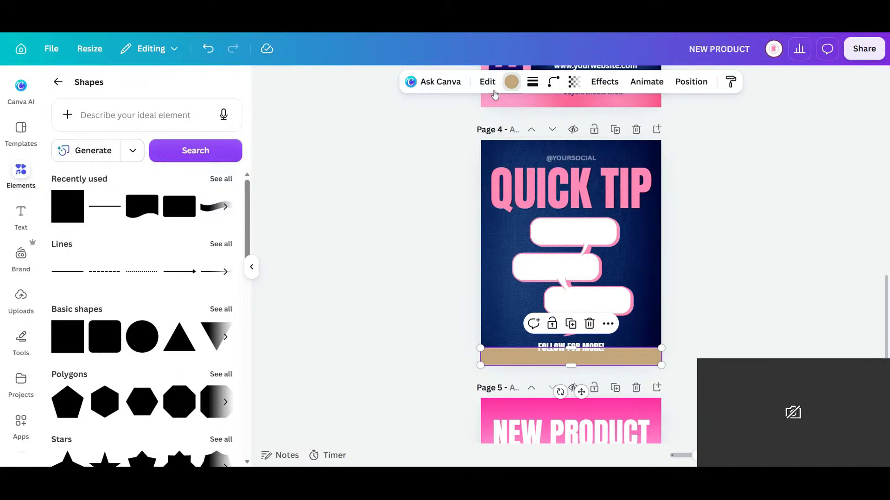
Colour the bottom band pink and move the "FOLLOW FOR MORE!" text down to the centre of the band
{"action": "left_click", "coordinate": [511, 81]}
{"action": "left_click", "coordinate": [171, 167]}
{"action": "left_click", "coordinate": [719, 346]}
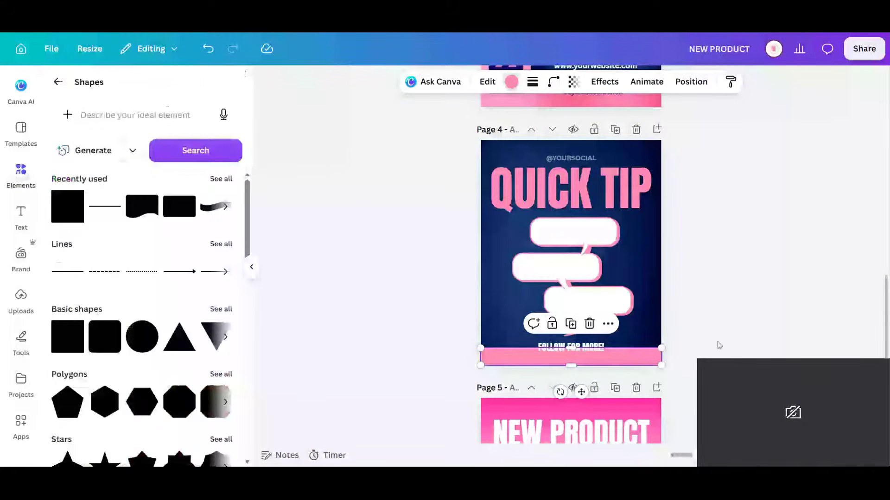
{"action": "left_click", "coordinate": [581, 352]}
{"action": "left_click_drag", "start_coordinate": [581, 352], "coordinate": [592, 356]}
{"action": "left_click", "coordinate": [761, 346]}
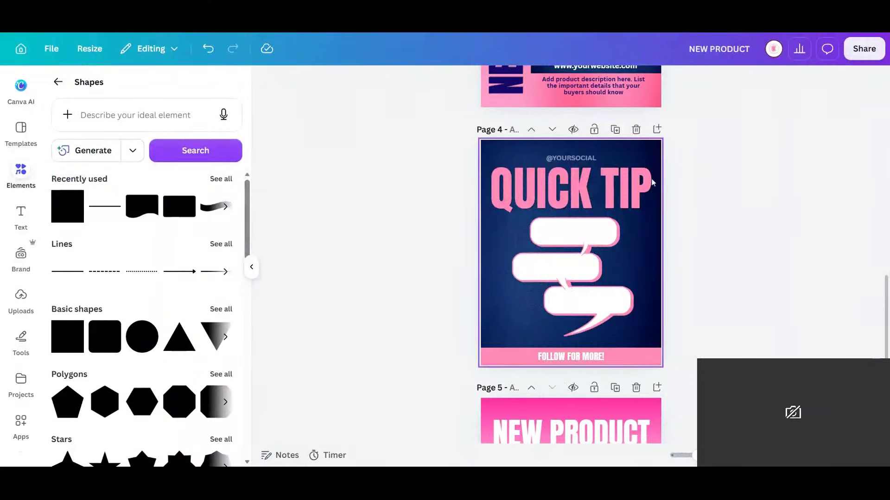
Duplicate page 4, and on the copy raise the pink band and shorten it into a centred bar below the speech bubbles
{"action": "left_click", "coordinate": [615, 132]}
{"action": "left_click", "coordinate": [616, 357]}
{"action": "left_click", "coordinate": [651, 356]}
{"action": "left_click_drag", "start_coordinate": [649, 355], "coordinate": [649, 346]}
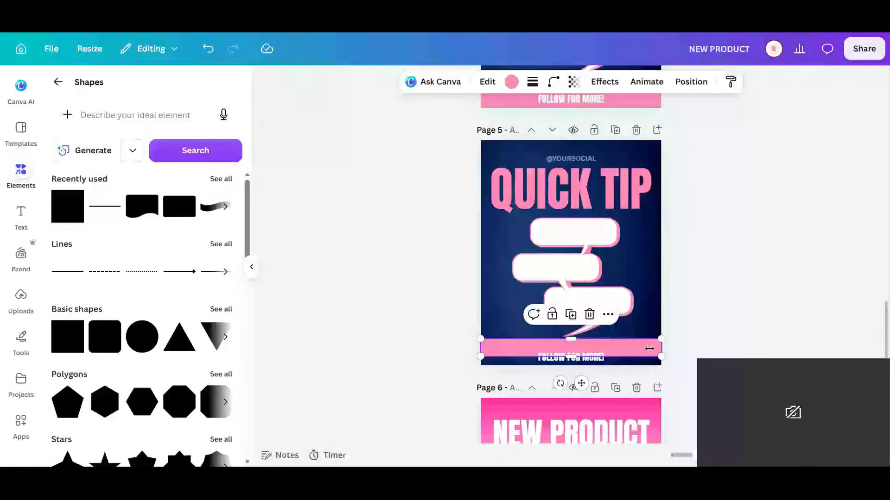
{"action": "left_click_drag", "start_coordinate": [649, 349], "coordinate": [511, 351]}
{"action": "left_click_drag", "start_coordinate": [598, 347], "coordinate": [608, 346]}
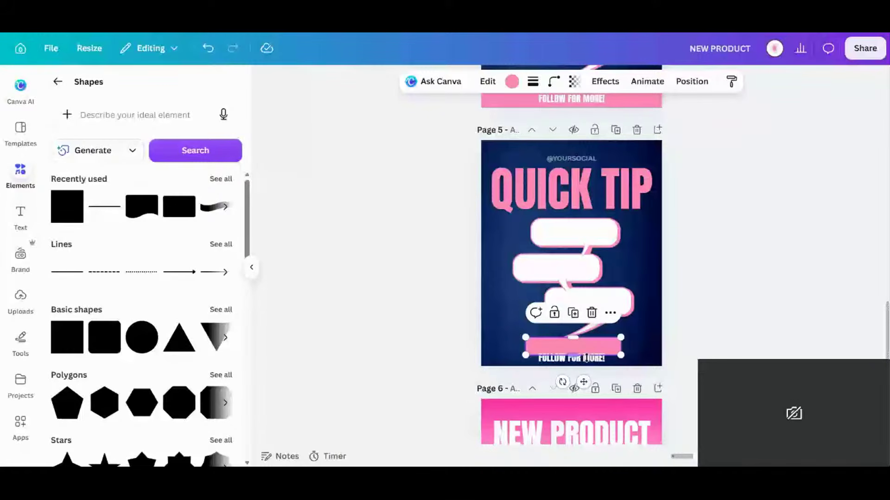
Narrow the "FOLLOW FOR MORE!" text box on page 5 and centre it on the short pink bar
{"action": "left_click_drag", "start_coordinate": [587, 358], "coordinate": [588, 348]}
{"action": "left_click_drag", "start_coordinate": [641, 348], "coordinate": [592, 348]}
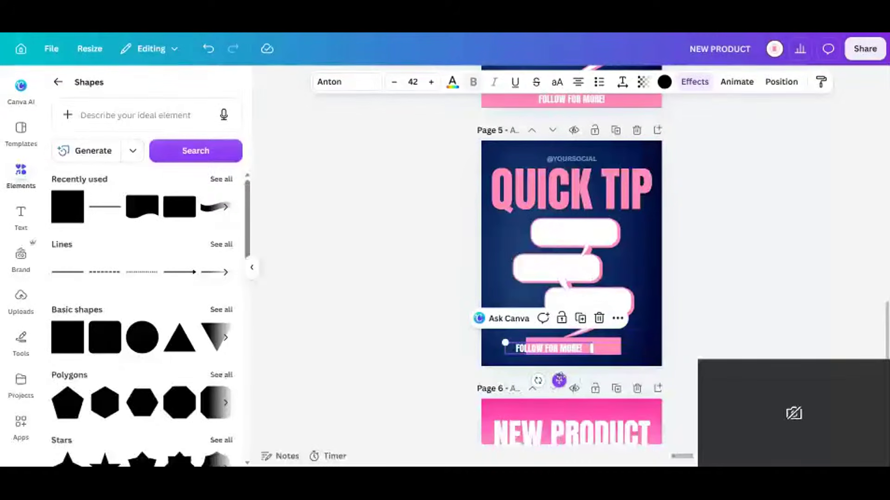
{"action": "left_click_drag", "start_coordinate": [559, 380], "coordinate": [584, 378]}
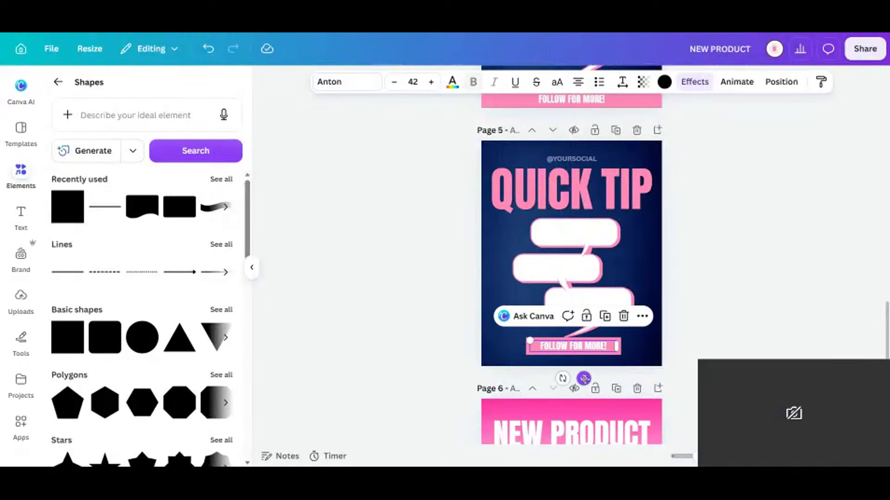
Set the font of the "FOLLOW FOR MORE!" text on page 4 to Canva Sans
{"action": "scroll", "coordinate": [616, 236], "scroll_direction": "up", "scroll_amount": 5}
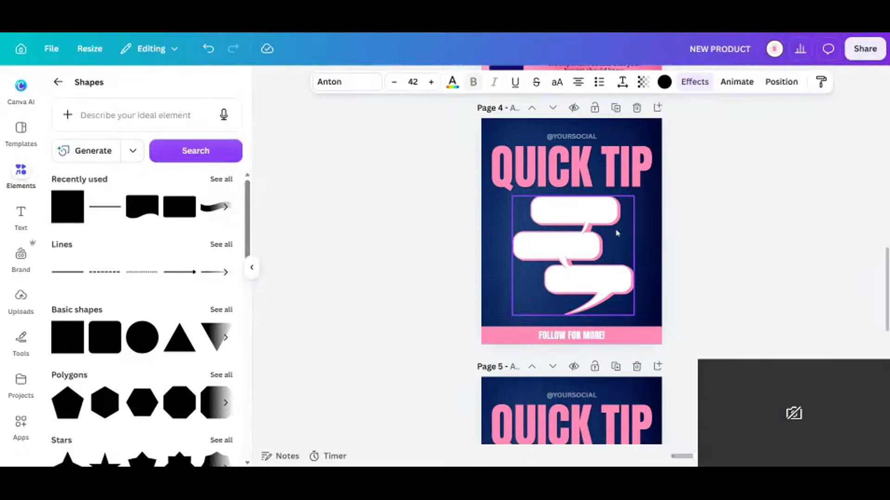
{"action": "scroll", "coordinate": [616, 233], "scroll_direction": "up", "scroll_amount": 5}
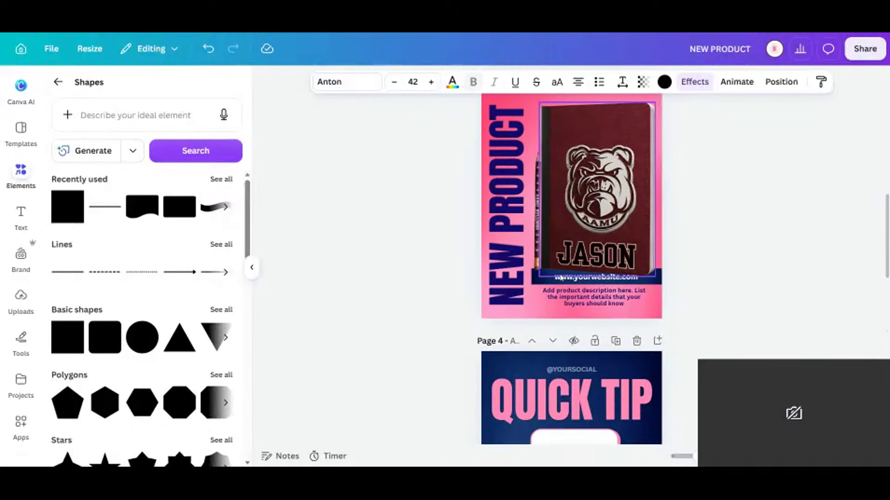
{"action": "scroll", "coordinate": [565, 281], "scroll_direction": "up", "scroll_amount": 5}
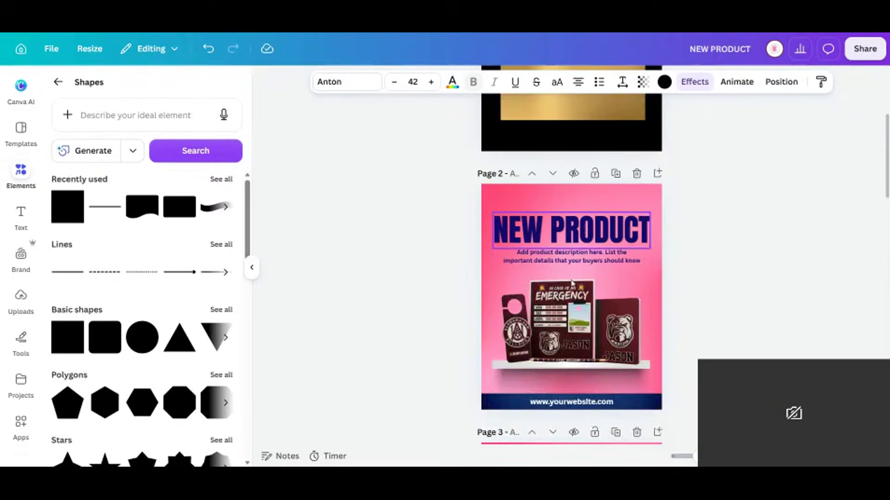
{"action": "scroll", "coordinate": [572, 282], "scroll_direction": "down", "scroll_amount": 12}
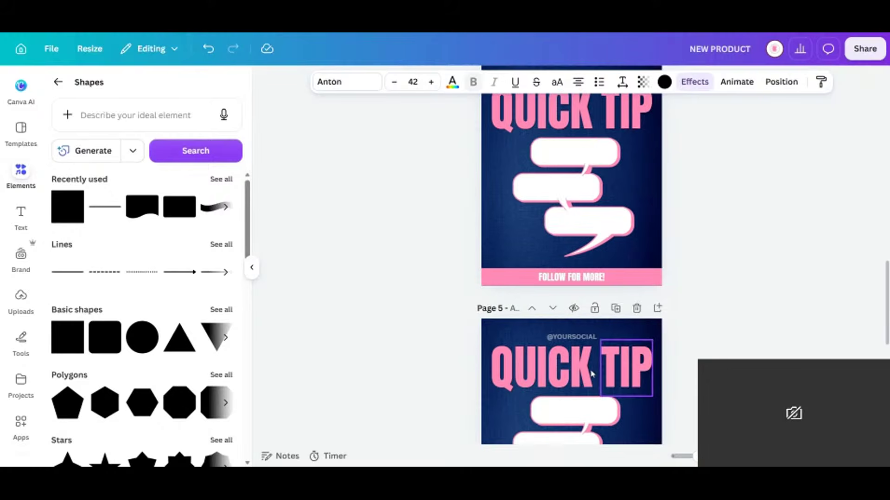
{"action": "left_click", "coordinate": [576, 278]}
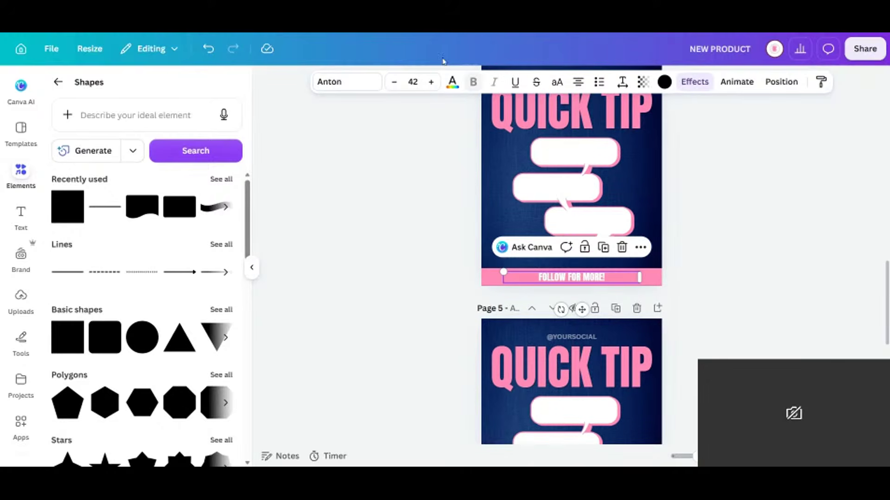
{"action": "left_click", "coordinate": [338, 83]}
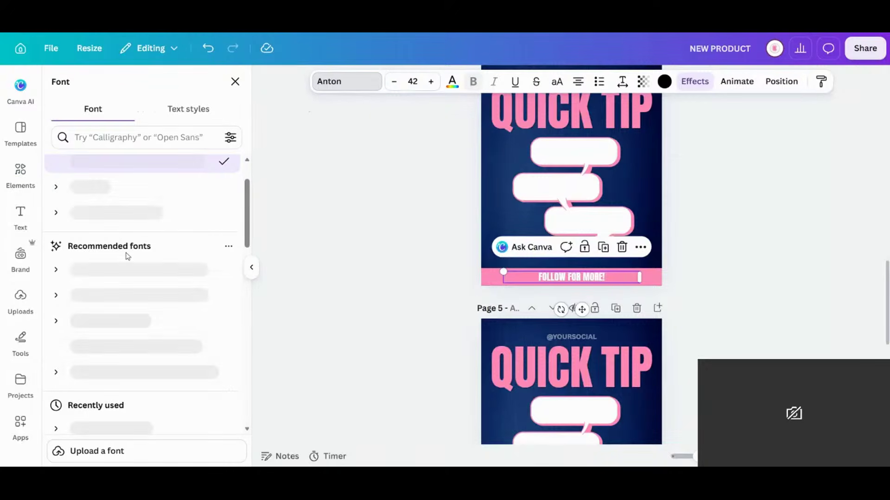
{"action": "left_click", "coordinate": [126, 189]}
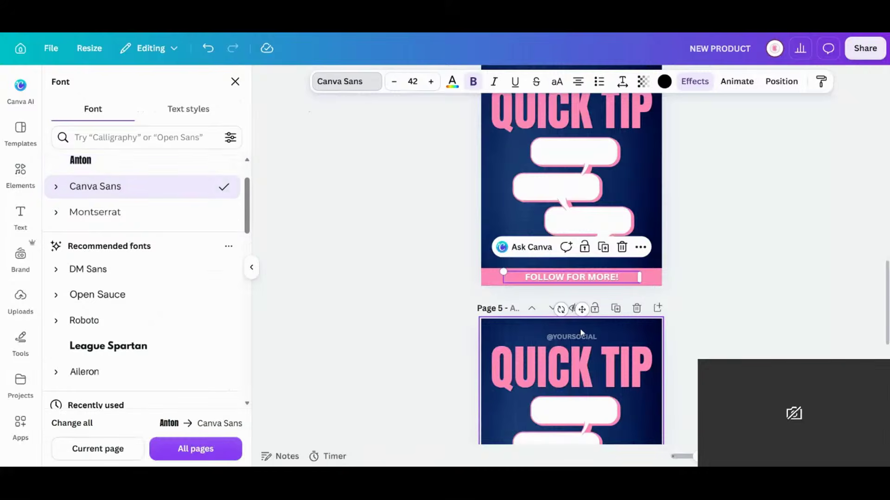
Set page 5's "FOLLOW FOR MORE!" text to Canva Sans, scale it down to font size 37.5 and fit it on the pink bar
{"action": "scroll", "coordinate": [581, 332], "scroll_direction": "down", "scroll_amount": 5}
{"action": "left_click", "coordinate": [583, 299]}
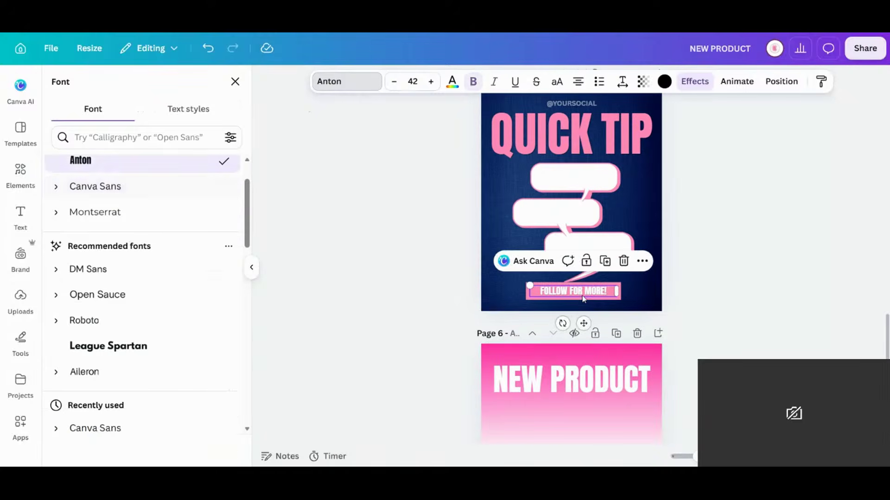
{"action": "left_click", "coordinate": [95, 188]}
{"action": "left_click_drag", "start_coordinate": [617, 299], "coordinate": [634, 292]}
{"action": "left_click_drag", "start_coordinate": [528, 283], "coordinate": [540, 286]}
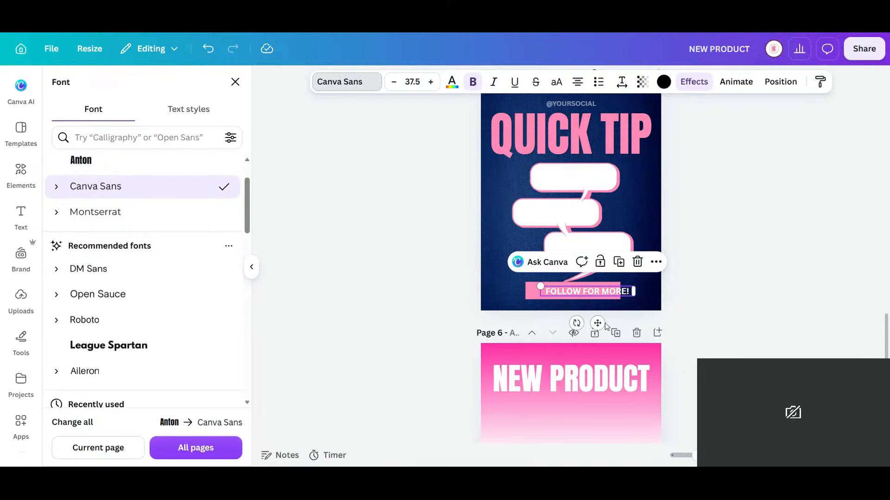
{"action": "left_click_drag", "start_coordinate": [597, 323], "coordinate": [587, 323]}
Colour page 5's "FOLLOW FOR MORE!" text navy, scale it down to font size 35.7 and centre it on the pink bar
{"action": "left_click", "coordinate": [452, 82]}
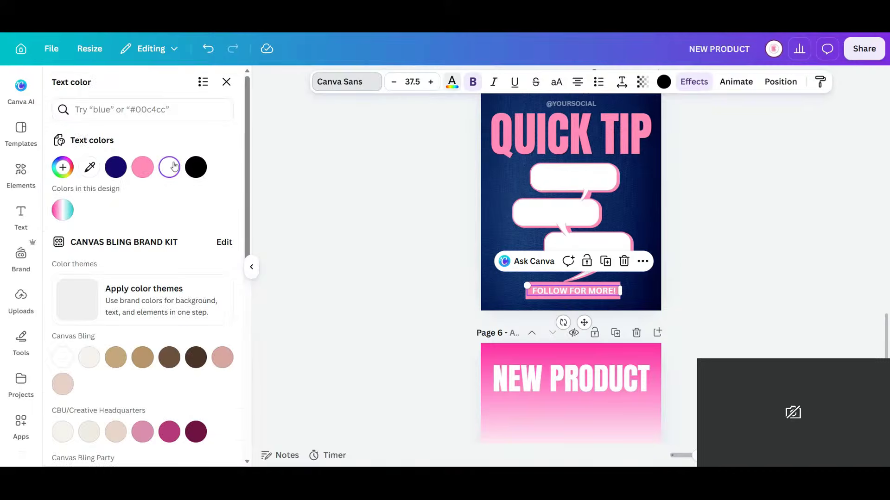
{"action": "left_click", "coordinate": [115, 167]}
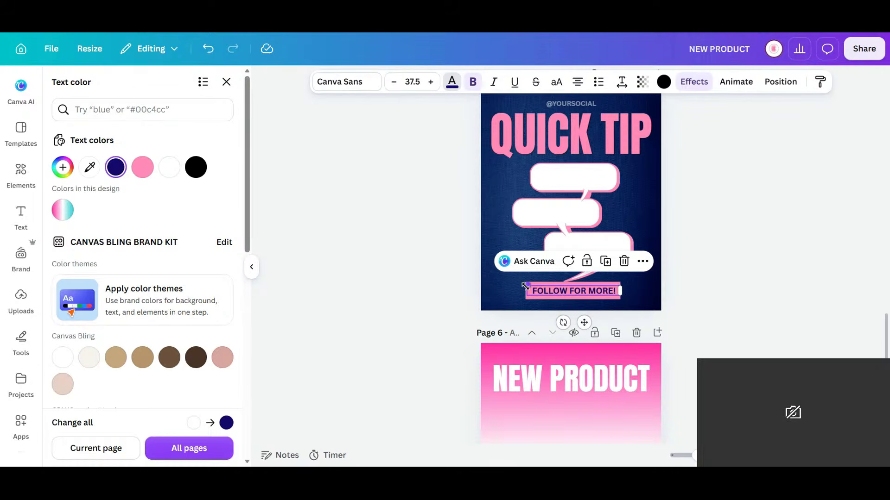
{"action": "left_click_drag", "start_coordinate": [525, 286], "coordinate": [531, 287]}
{"action": "left_click_drag", "start_coordinate": [586, 322], "coordinate": [583, 321]}
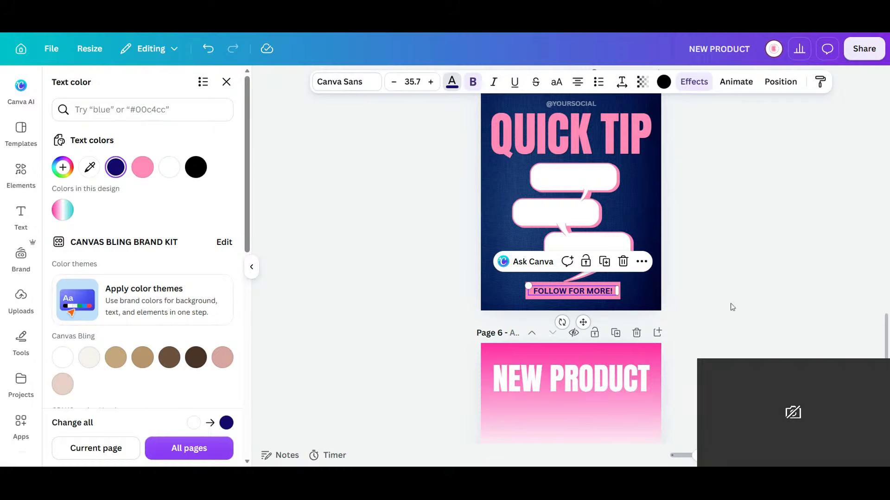
{"action": "left_click", "coordinate": [703, 304]}
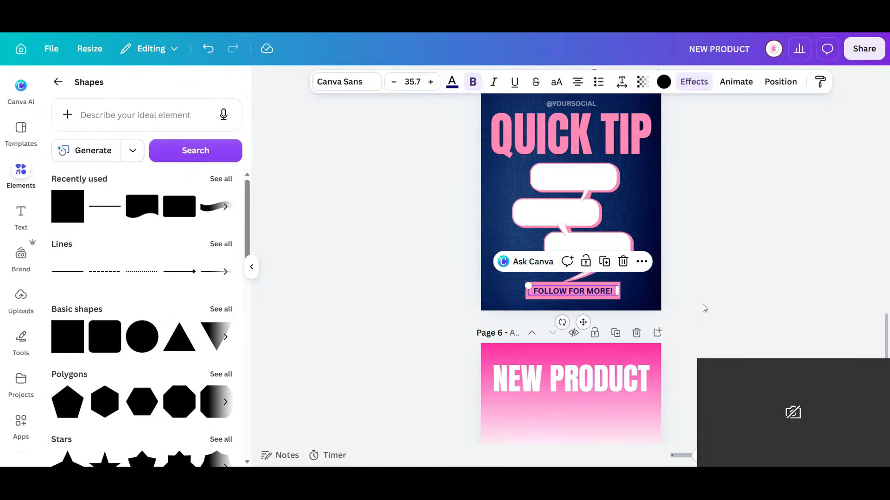
Round the corners of page 5's pink bar with a corner rounding of 18
{"action": "left_click", "coordinate": [605, 300]}
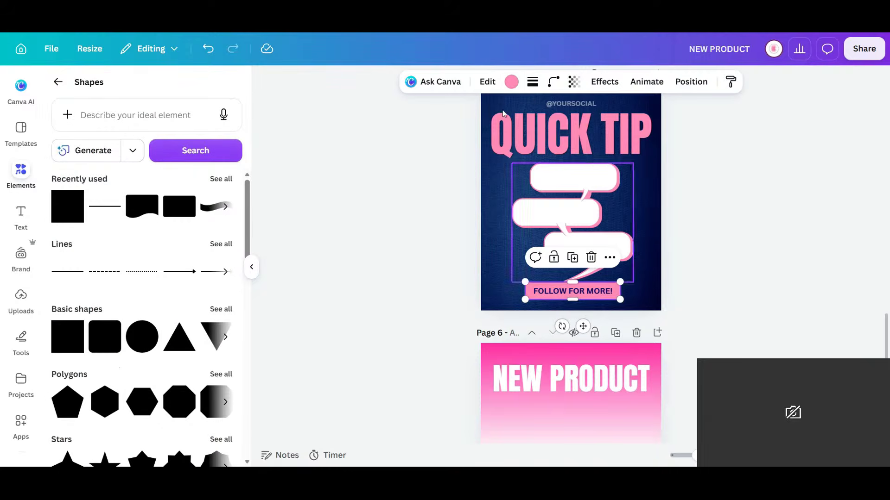
{"action": "left_click", "coordinate": [551, 89]}
{"action": "left_click_drag", "start_coordinate": [491, 129], "coordinate": [510, 130]}
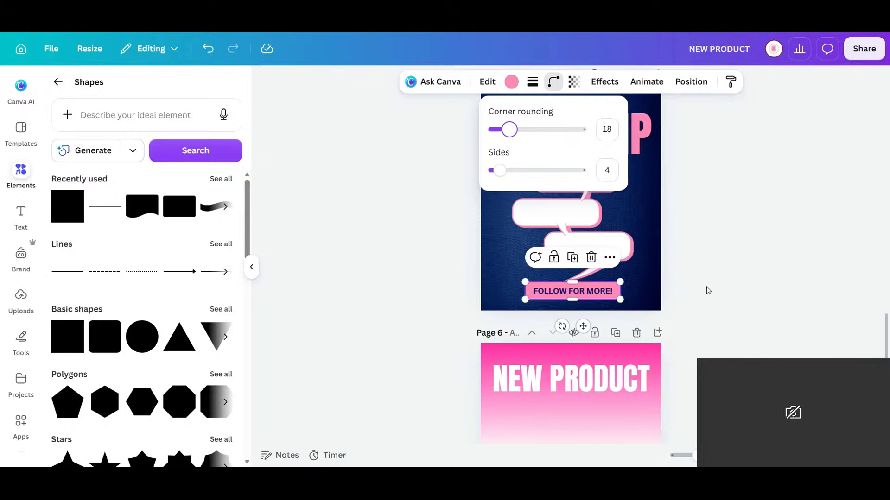
{"action": "left_click", "coordinate": [708, 291]}
Scale the speech bubble graphic on page 5 down slightly so it clears the pink bar
{"action": "left_click", "coordinate": [600, 191]}
{"action": "left_click_drag", "start_coordinate": [634, 281], "coordinate": [630, 274]}
{"action": "left_click", "coordinate": [709, 282]}
Duplicate the "FOLLOW FOR MORE!" text, place the copy in the top speech bubble and change it to "Tip #1"
{"action": "left_click", "coordinate": [602, 293]}
{"action": "left_click", "coordinate": [605, 262]}
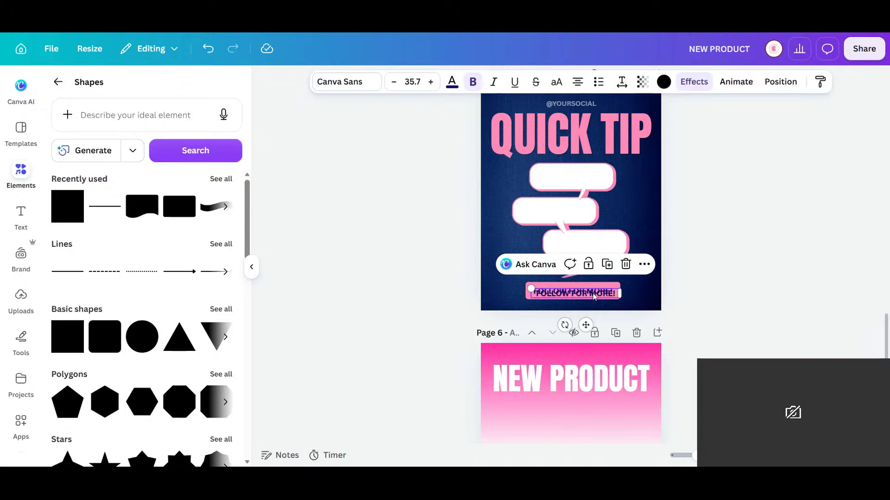
{"action": "left_click_drag", "start_coordinate": [596, 296], "coordinate": [587, 179]}
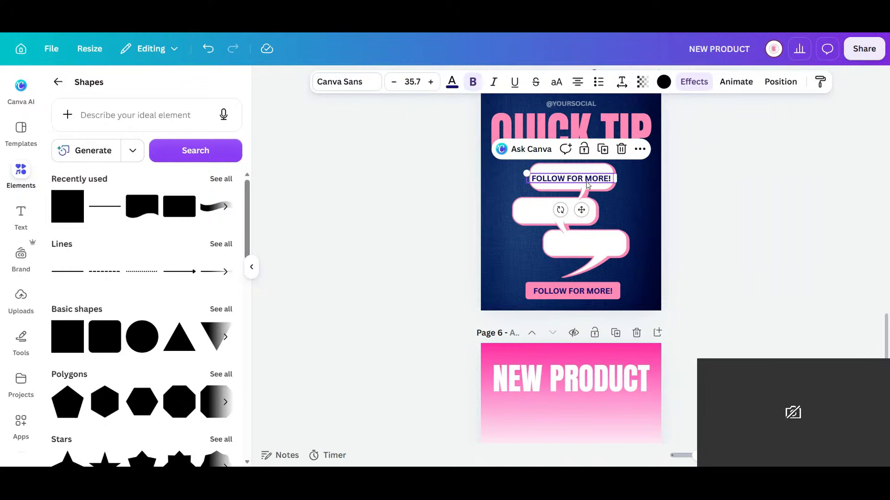
{"action": "double_click", "coordinate": [588, 179]}
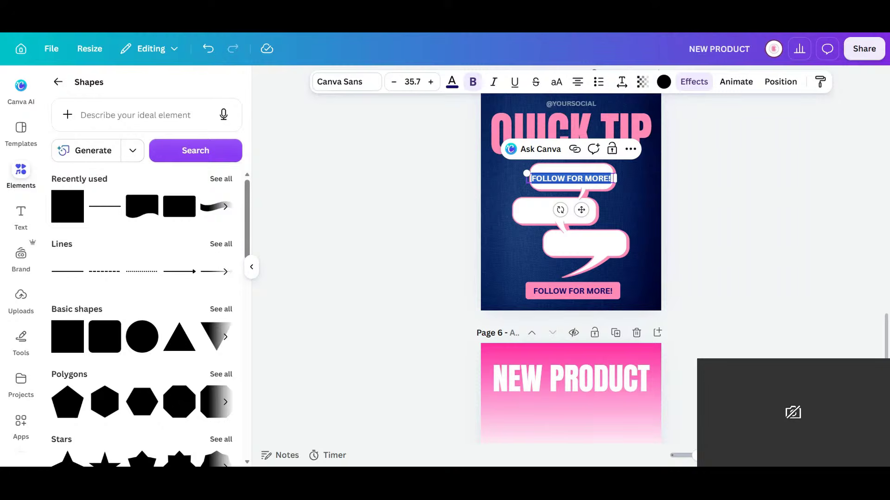
{"action": "type", "text": "Tip #1"}
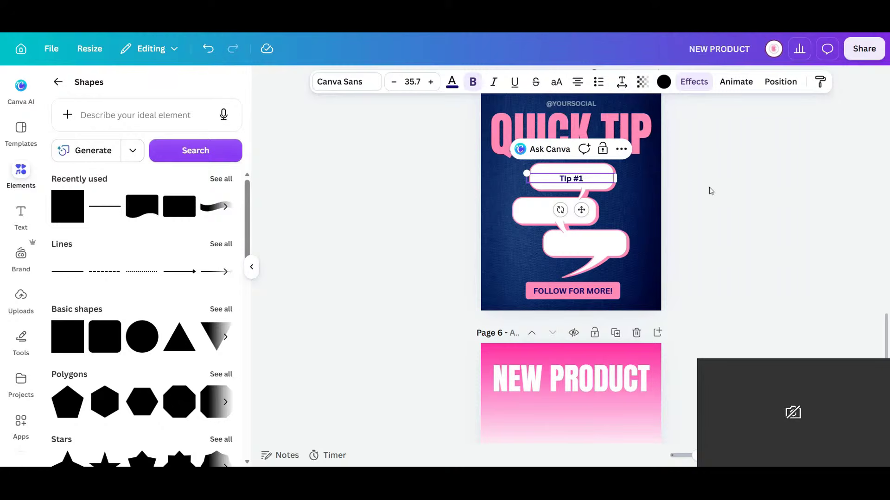
Copy the "Tip #1" text into the middle speech bubble and change it to "Tip #2"
{"action": "left_click_drag", "start_coordinate": [581, 183], "coordinate": [565, 219]}
{"action": "key", "text": "BackSpace"}
{"action": "type", "text": "2"}
{"action": "left_click", "coordinate": [682, 226]}
Copy the "Tip #2" text into the lowest speech bubble and change it to "Tip #3"
{"action": "left_click", "coordinate": [568, 212]}
{"action": "left_click_drag", "start_coordinate": [568, 208], "coordinate": [598, 244]}
{"action": "left_click", "coordinate": [586, 182]}
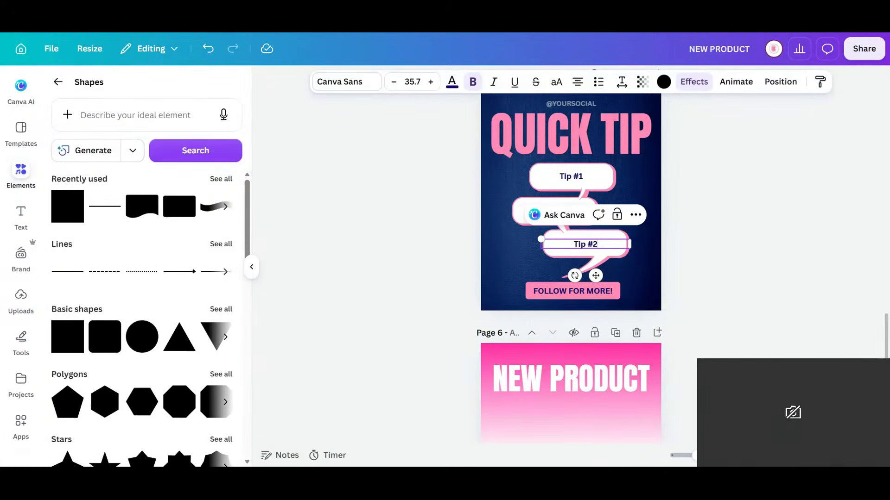
{"action": "key", "text": "BackSpace"}
{"action": "type", "text": "3"}
{"action": "left_click", "coordinate": [713, 279]}
Delete page 6 with the unused gradient "NEW PRODUCT" layout
{"action": "scroll", "coordinate": [733, 329], "scroll_direction": "up", "scroll_amount": 3}
{"action": "scroll", "coordinate": [735, 329], "scroll_direction": "down", "scroll_amount": 3}
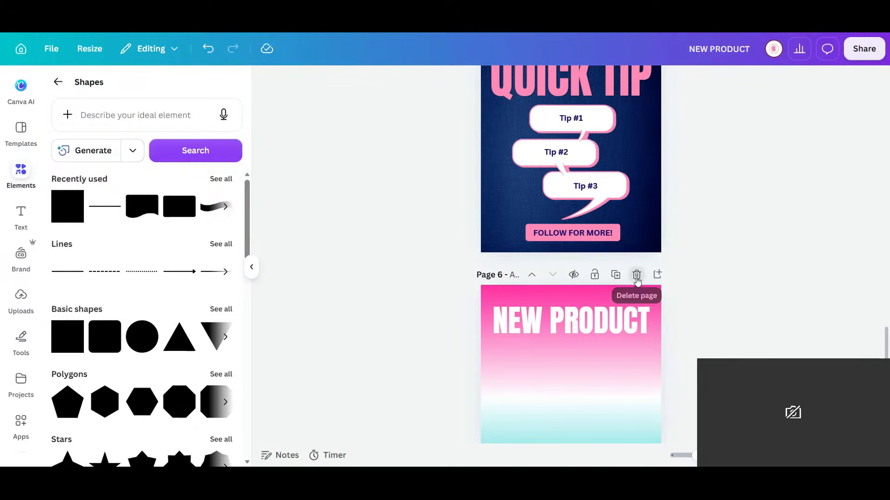
{"action": "left_click", "coordinate": [636, 274]}
Review the layouts on pages 3 to 5, comparing the two Quick Tip variations
{"action": "scroll", "coordinate": [717, 284], "scroll_direction": "up", "scroll_amount": 8}
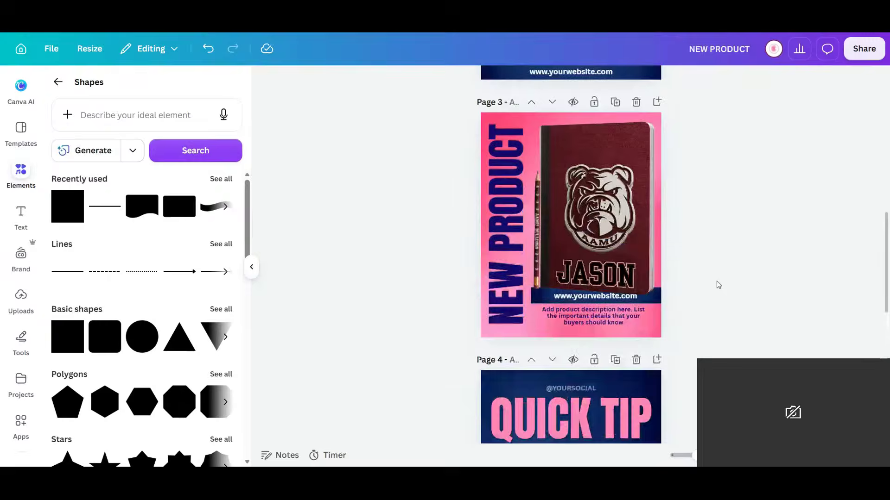
{"action": "scroll", "coordinate": [717, 284], "scroll_direction": "down", "scroll_amount": 4}
{"action": "scroll", "coordinate": [716, 280], "scroll_direction": "down", "scroll_amount": 5}
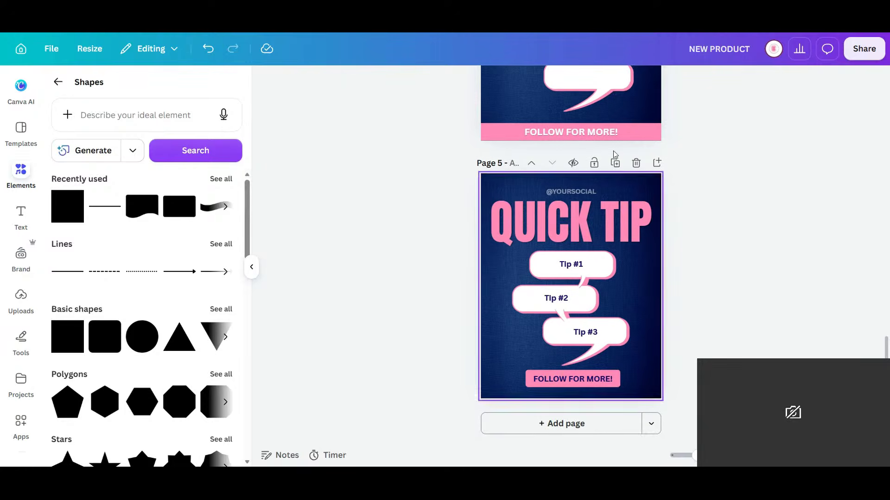
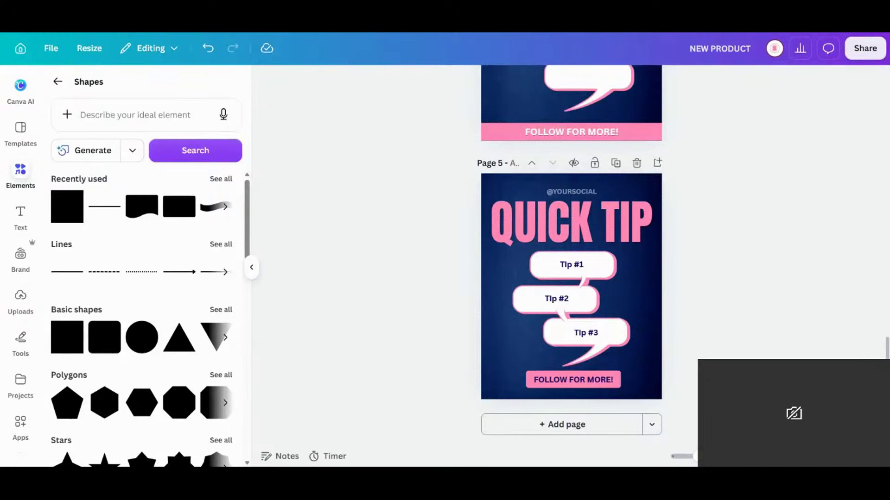
{"action": "scroll", "coordinate": [731, 313], "scroll_direction": "up", "scroll_amount": 3}
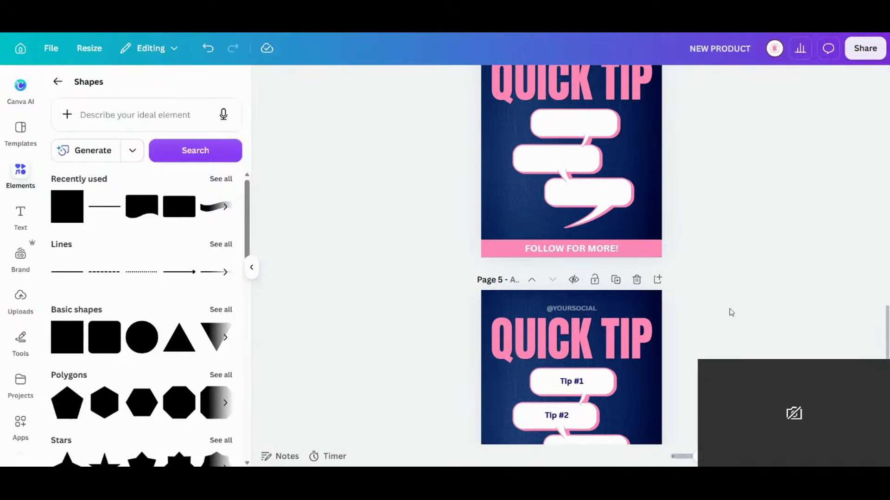
{"action": "scroll", "coordinate": [731, 313], "scroll_direction": "down", "scroll_amount": 3}
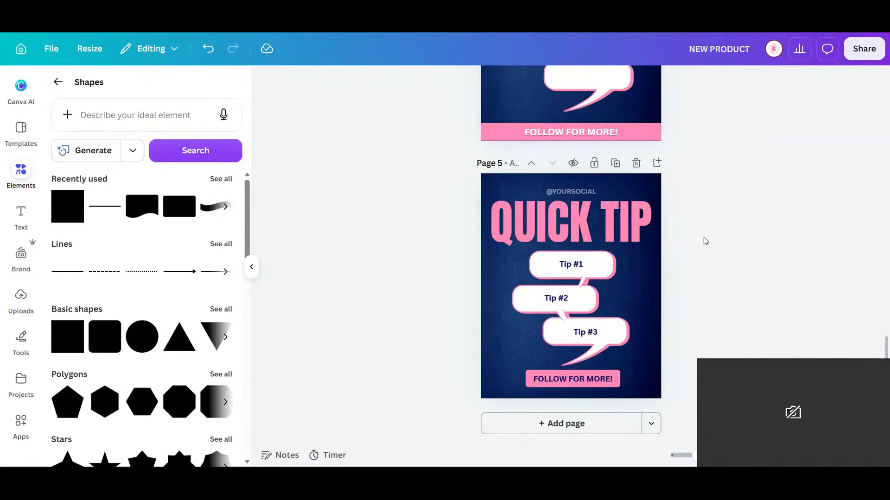
{"action": "scroll", "coordinate": [704, 241], "scroll_direction": "up", "scroll_amount": 4}
{"action": "scroll", "coordinate": [705, 241], "scroll_direction": "down", "scroll_amount": 4}
{"action": "scroll", "coordinate": [705, 241], "scroll_direction": "up", "scroll_amount": 6}
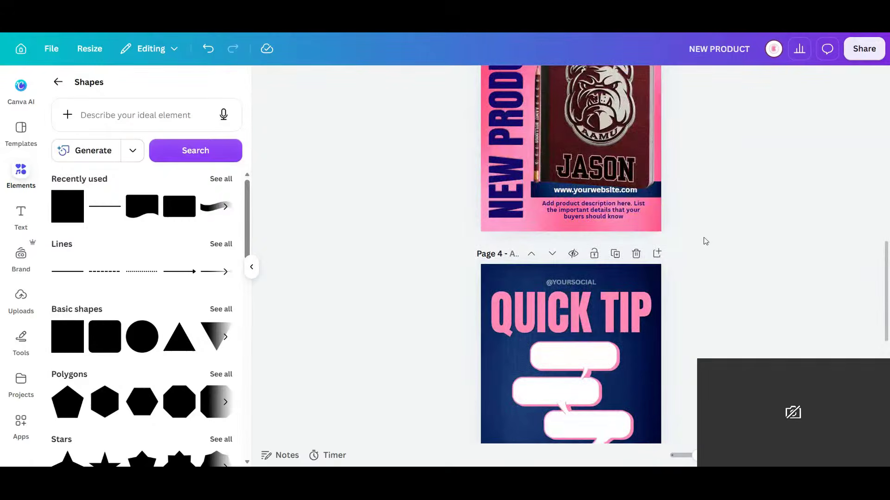
{"action": "scroll", "coordinate": [705, 241], "scroll_direction": "down", "scroll_amount": 6}
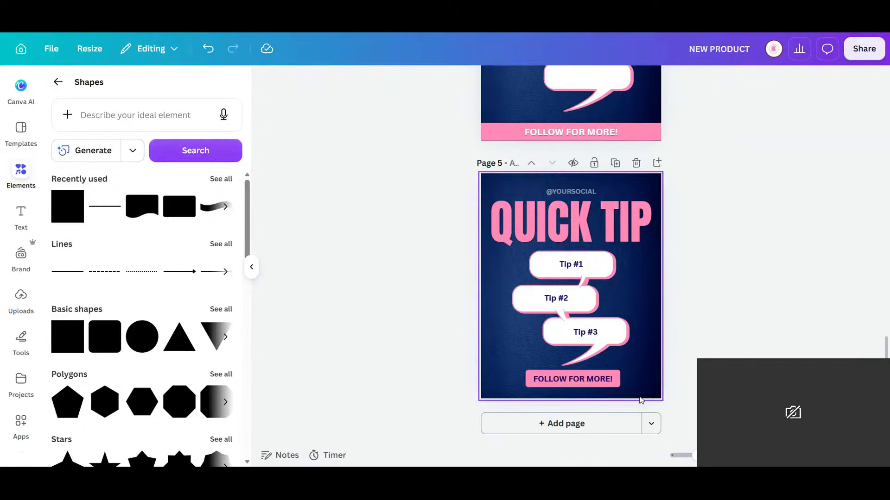
Add a new blank page 6 after the second Quick Tip page
{"action": "left_click", "coordinate": [588, 430]}
{"action": "scroll", "coordinate": [638, 406], "scroll_direction": "up", "scroll_amount": 6}
{"action": "scroll", "coordinate": [638, 406], "scroll_direction": "down", "scroll_amount": 3}
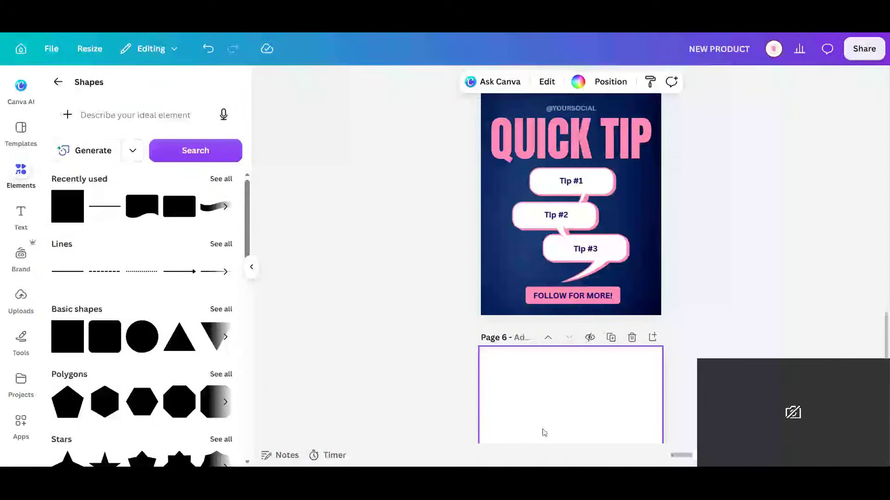
{"action": "scroll", "coordinate": [607, 378], "scroll_direction": "down", "scroll_amount": 5}
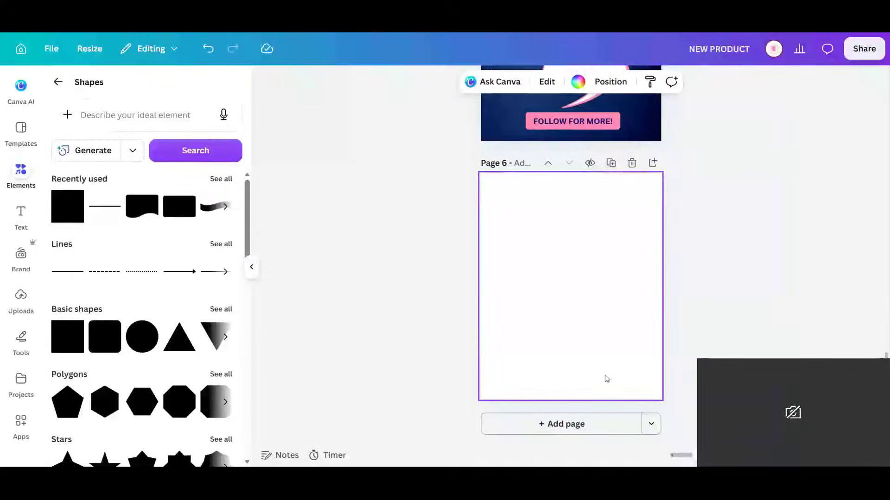
{"action": "scroll", "coordinate": [606, 378], "scroll_direction": "up", "scroll_amount": 3}
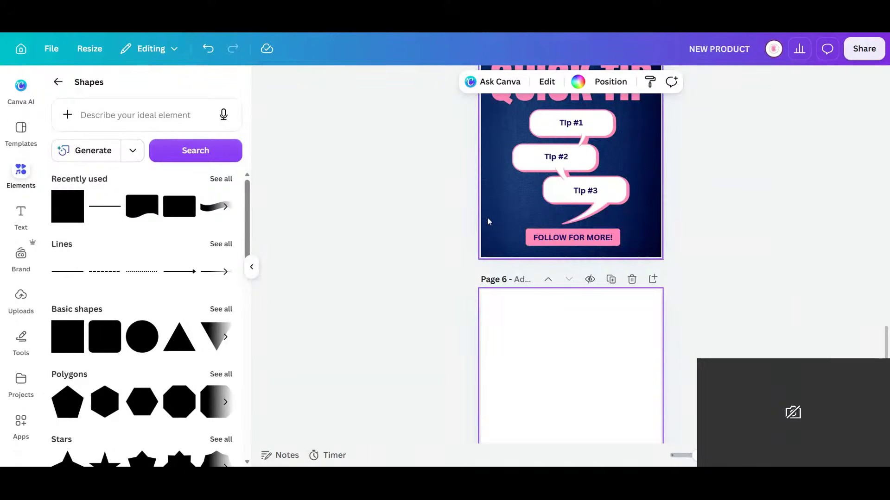
{"action": "left_click", "coordinate": [548, 153]}
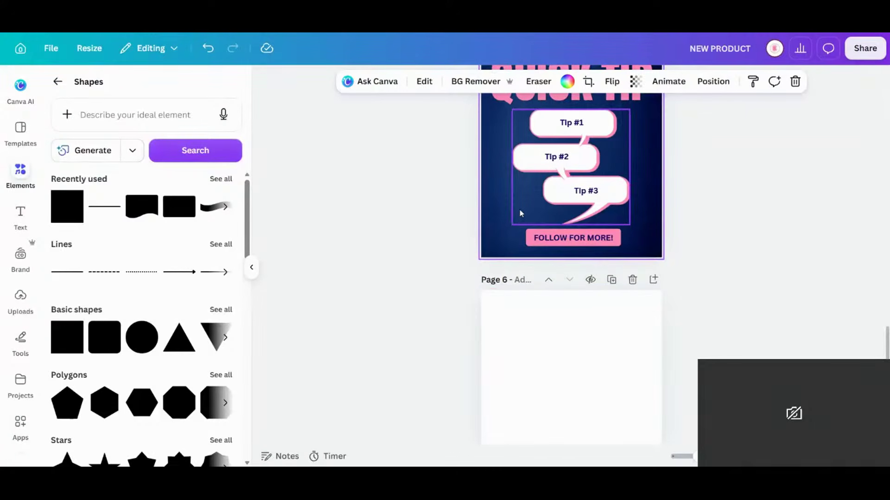
{"action": "right_click", "coordinate": [499, 207]}
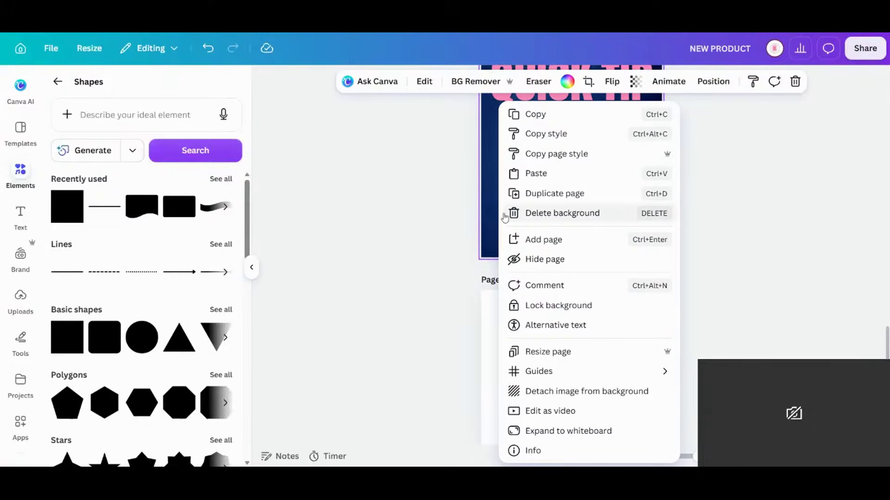
{"action": "key", "text": "Escape"}
Duplicate the navy textured band behind page 3's website address and place the copy near the top of blank page 6
{"action": "scroll", "coordinate": [736, 284], "scroll_direction": "up", "scroll_amount": 6}
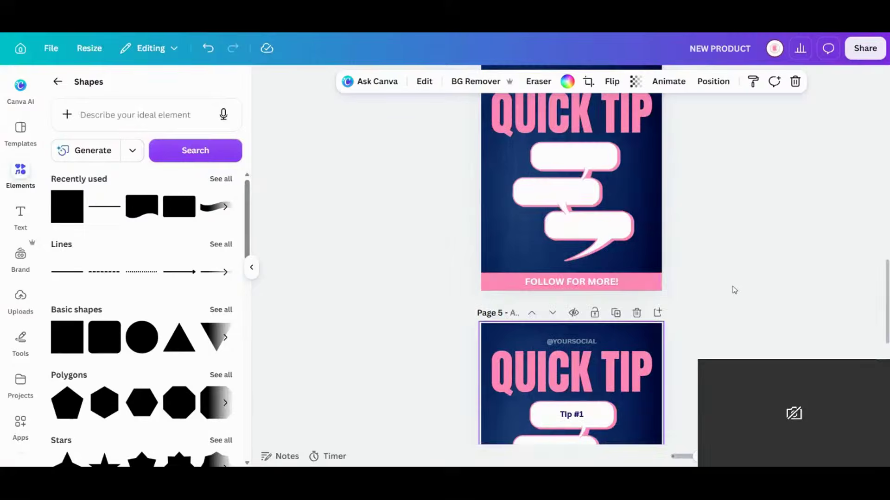
{"action": "scroll", "coordinate": [735, 290], "scroll_direction": "up", "scroll_amount": 6}
{"action": "left_click", "coordinate": [662, 287]}
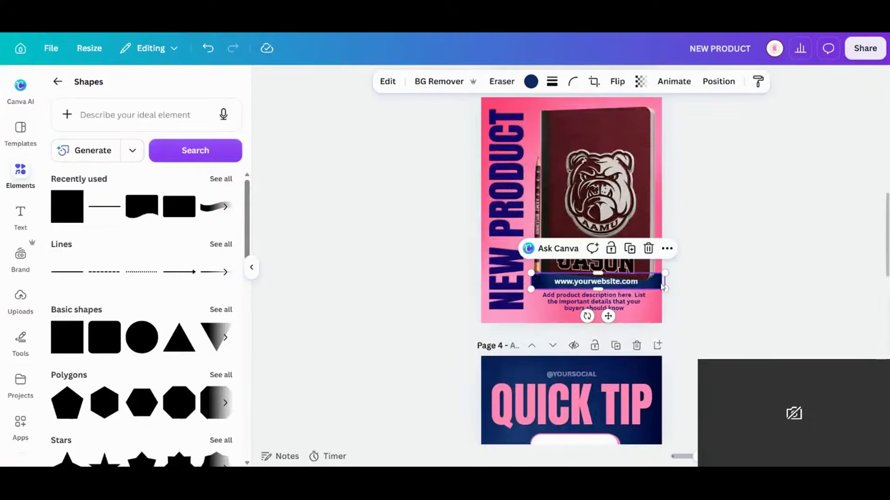
{"action": "left_click", "coordinate": [629, 249]}
{"action": "left_click_drag", "start_coordinate": [649, 286], "coordinate": [611, 318]}
{"action": "scroll", "coordinate": [612, 364], "scroll_direction": "down", "scroll_amount": 6}
{"action": "scroll", "coordinate": [611, 365], "scroll_direction": "down", "scroll_amount": 6}
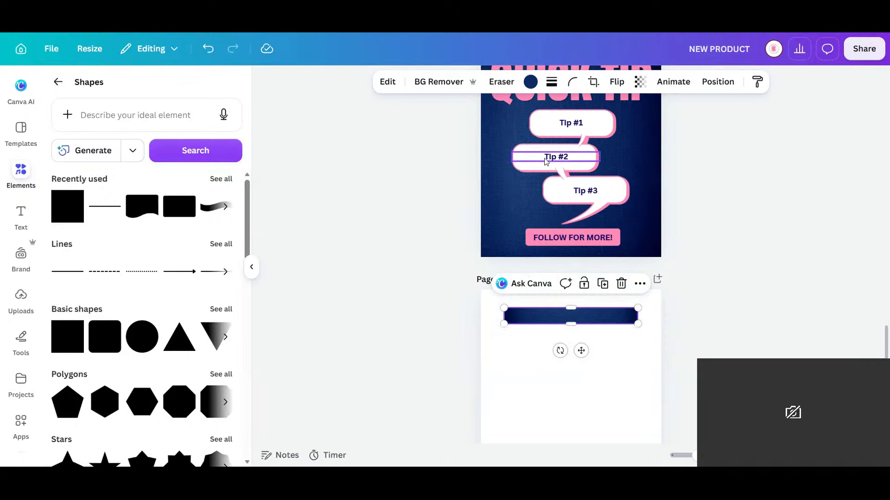
Copy the pink "QUICK" heading from page 5 to page 6 and arrange it at the upper left, overlapping the navy band
{"action": "scroll", "coordinate": [545, 161], "scroll_direction": "up", "scroll_amount": 3}
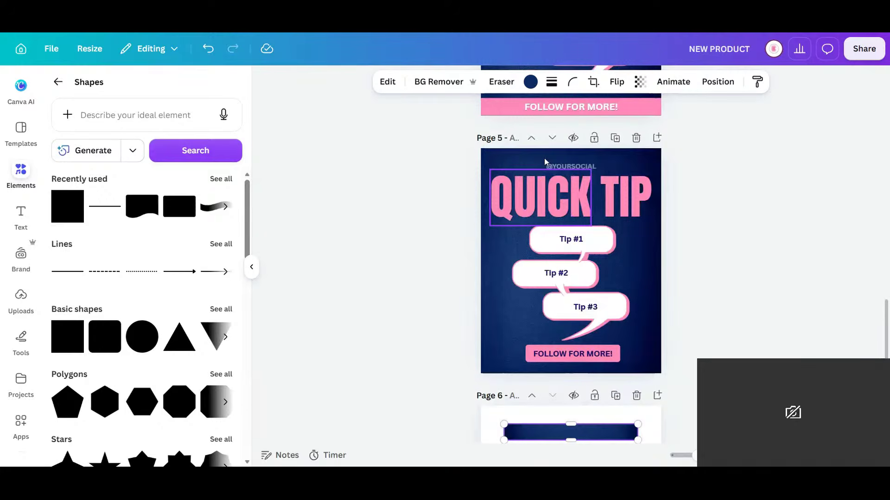
{"action": "left_click_drag", "start_coordinate": [545, 162], "coordinate": [577, 256]}
{"action": "scroll", "coordinate": [579, 293], "scroll_direction": "down", "scroll_amount": 5}
{"action": "key", "text": "Return"}
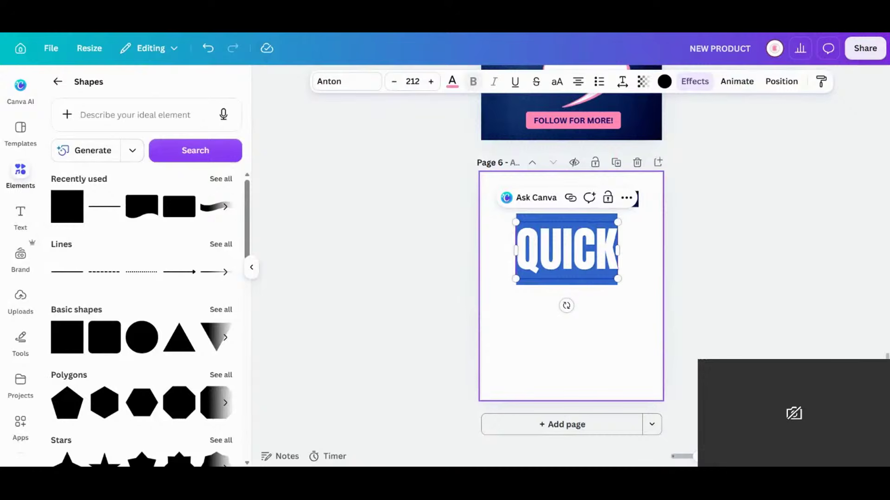
{"action": "left_click", "coordinate": [590, 362]}
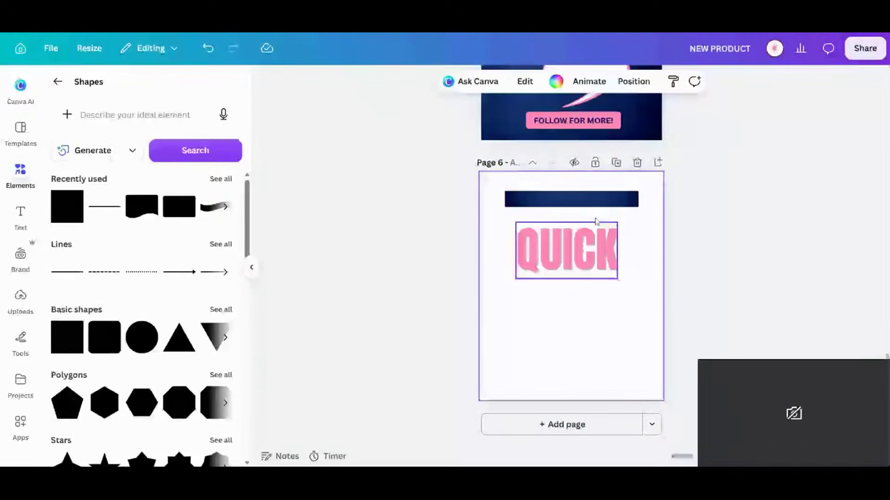
{"action": "mouse_move", "coordinate": [594, 232]}
{"action": "left_mouse_down"}
{"action": "mouse_move", "coordinate": [560, 202]}
{"action": "mouse_move", "coordinate": [626, 206]}
{"action": "mouse_move", "coordinate": [622, 278]}
{"action": "mouse_move", "coordinate": [631, 209]}
{"action": "left_mouse_up"}
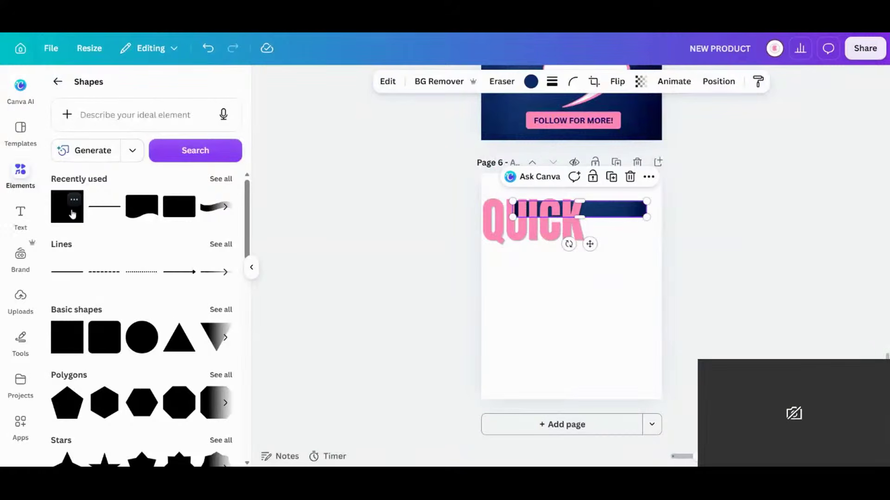
Add a square shape to page 6, flatten it into a bar, fill it with pink and widen it to the right
{"action": "key", "text": "r"}
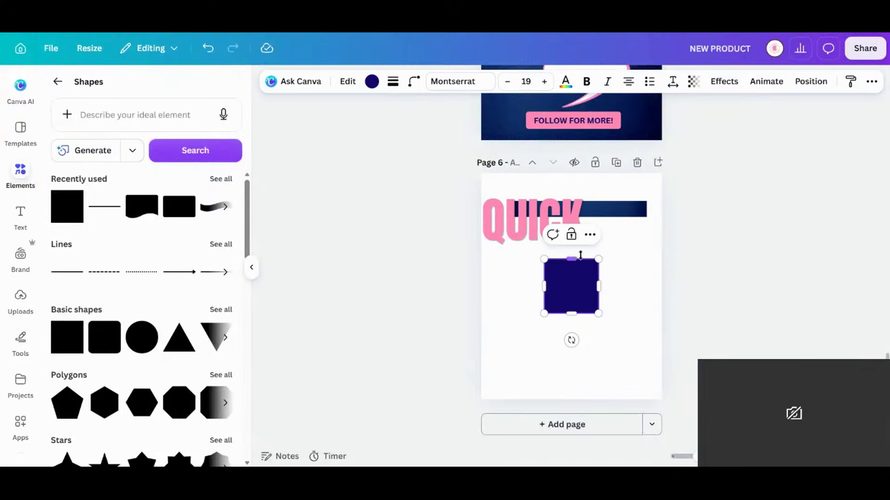
{"action": "left_click_drag", "start_coordinate": [574, 259], "coordinate": [571, 289]}
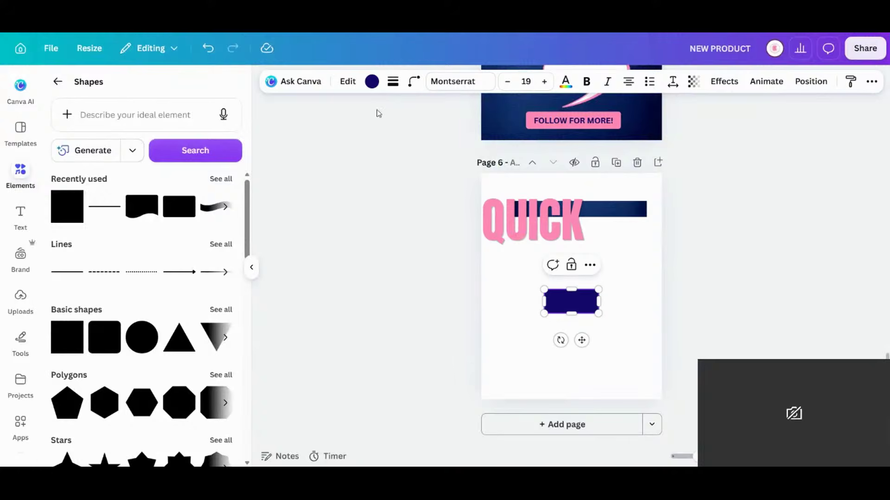
{"action": "left_click", "coordinate": [371, 81]}
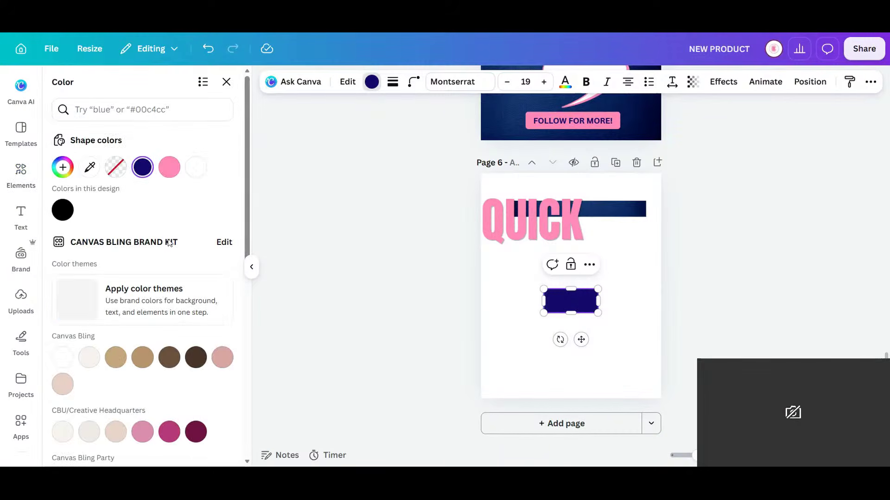
{"action": "left_click", "coordinate": [169, 167]}
{"action": "left_click_drag", "start_coordinate": [599, 302], "coordinate": [637, 302]}
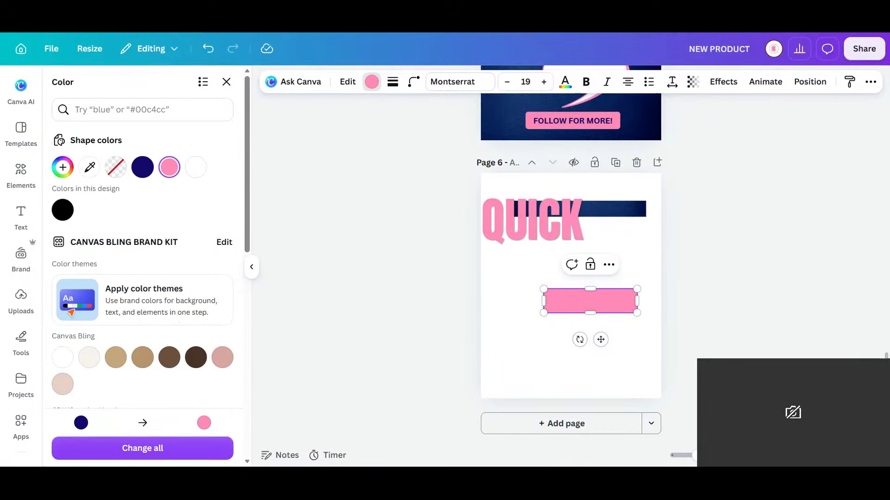
Widen the pink bar on page 6 toward the left so it spans most of the page width
{"action": "left_click", "coordinate": [601, 368]}
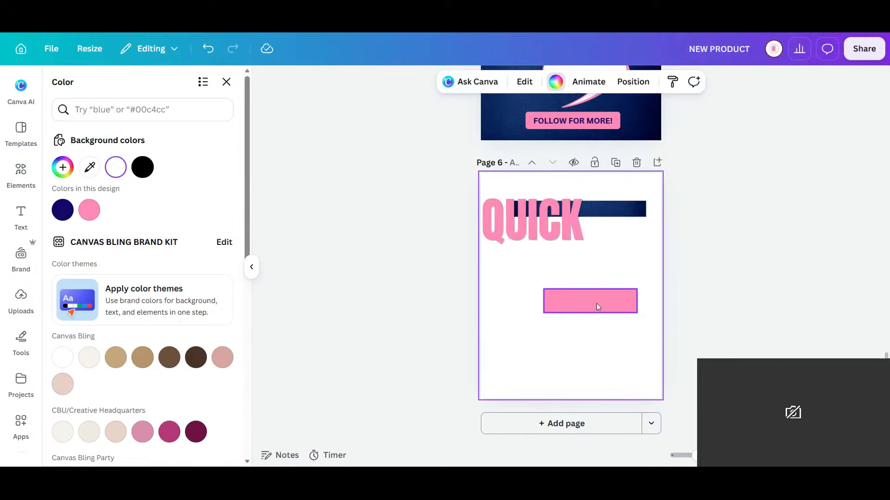
{"action": "left_click", "coordinate": [546, 303]}
{"action": "left_click_drag", "start_coordinate": [545, 305], "coordinate": [510, 304]}
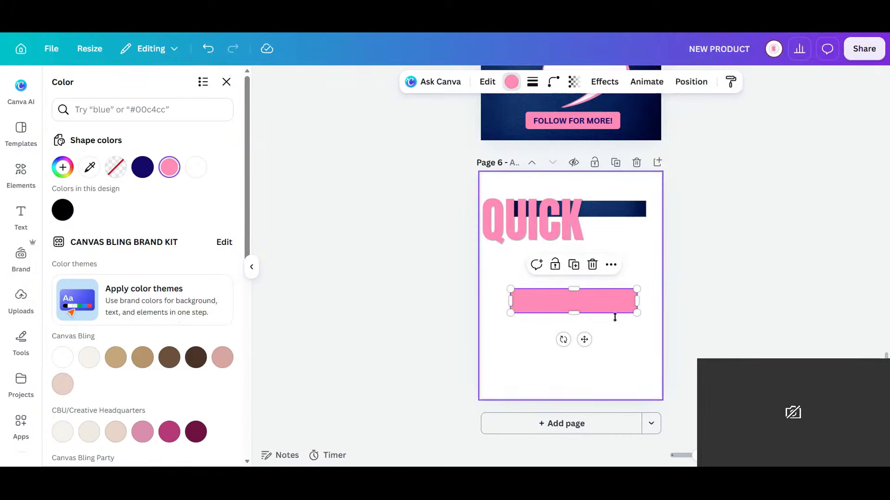
{"action": "left_click_drag", "start_coordinate": [597, 301], "coordinate": [595, 276]}
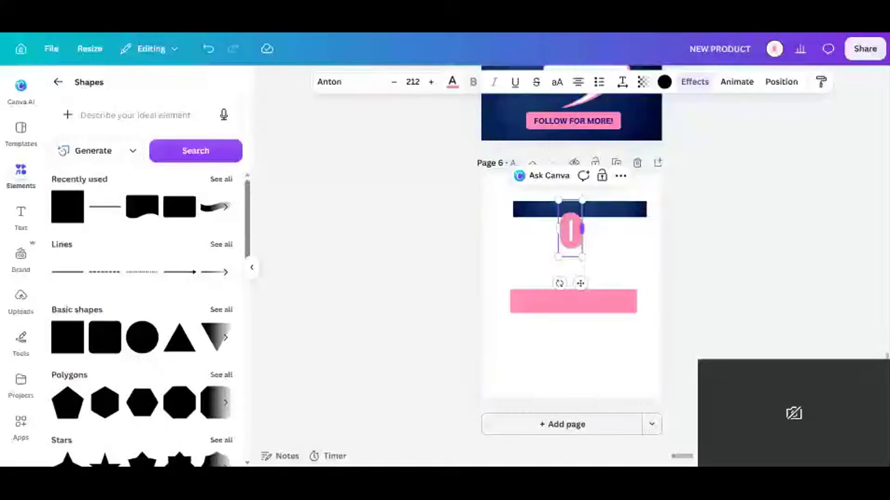
Replace the "QUICK" heading text on page 6 with "ORDER" and "PROCESS" on two lines
{"action": "type", "text": "rde"}
{"action": "key", "text": "BackSpace"}
{"action": "key", "text": "BackSpace"}
{"action": "key", "text": "BackSpace"}
{"action": "key", "text": "BackSpace"}
{"action": "type", "text": "O"}
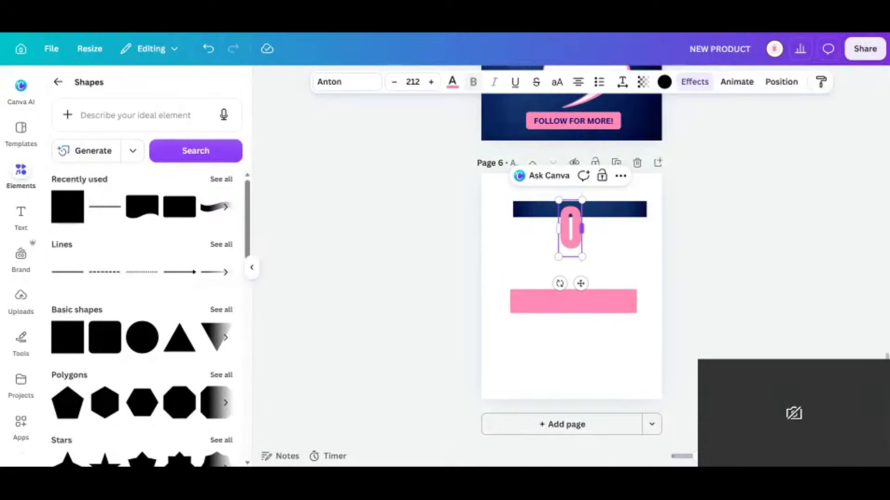
{"action": "type", "text": "RDER"}
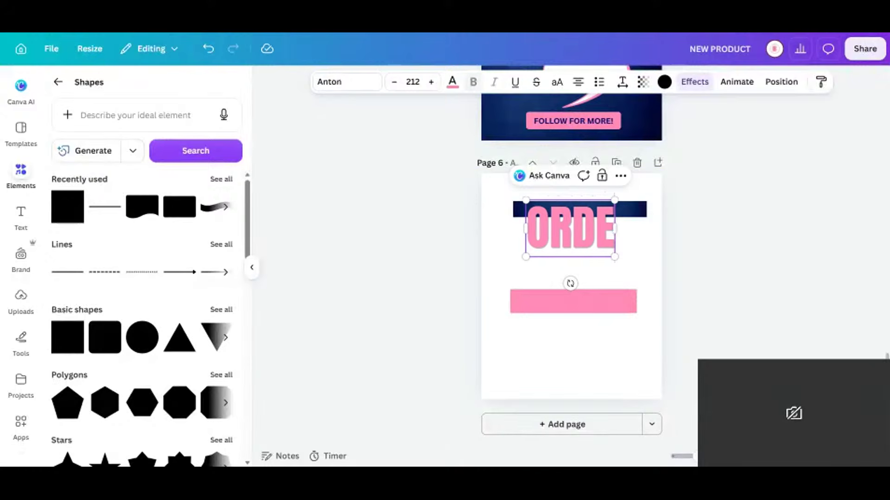
{"action": "key", "text": "Return"}
{"action": "type", "text": "PROD"}
{"action": "type", "text": "ESS"}
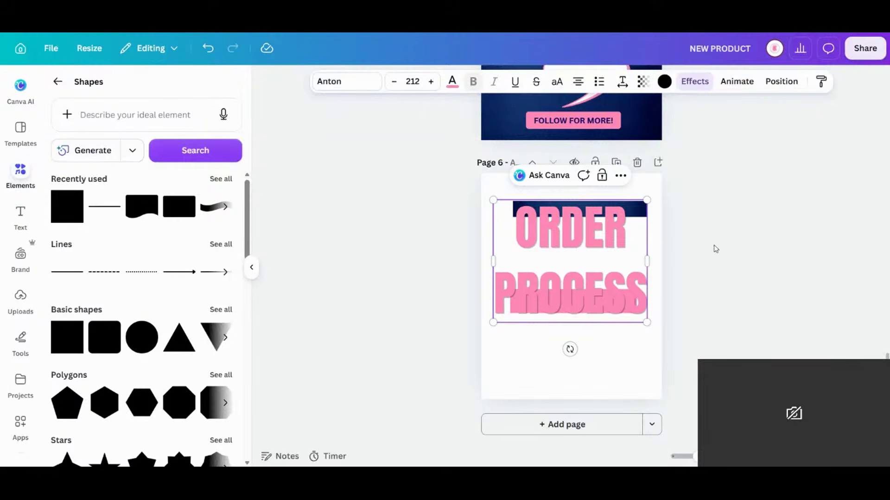
{"action": "left_click", "coordinate": [716, 250]}
Move the ORDER PROCESS heading up slightly and tighten its line spacing
{"action": "left_click", "coordinate": [613, 270]}
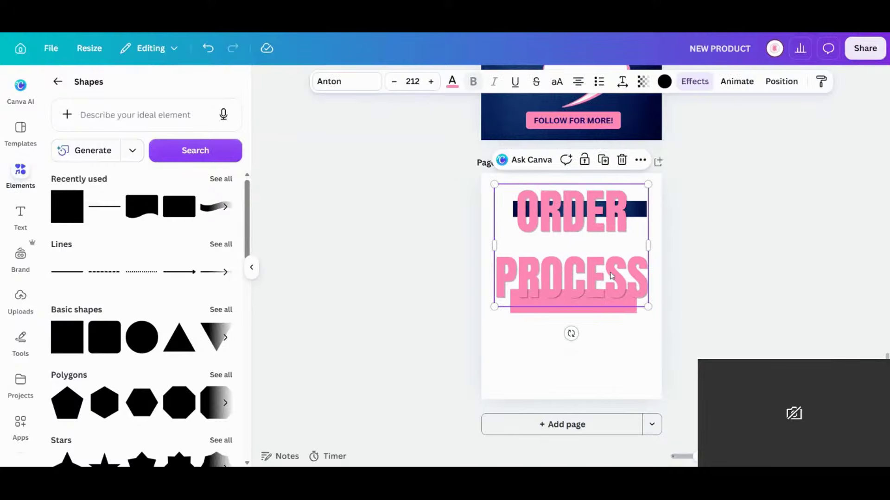
{"action": "left_click", "coordinate": [622, 82]}
{"action": "mouse_move", "coordinate": [599, 170]}
{"action": "left_mouse_down"}
{"action": "mouse_move", "coordinate": [572, 170]}
{"action": "mouse_move", "coordinate": [582, 171]}
{"action": "left_mouse_up"}
{"action": "left_click", "coordinate": [724, 280]}
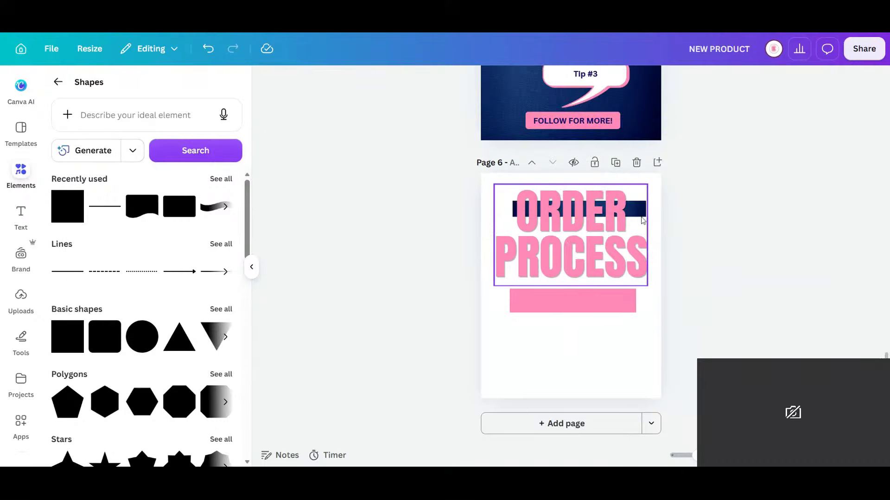
Move the navy band from behind the heading to below the pink bar, make it slightly taller, and centre the heading above the pink bar
{"action": "left_click_drag", "start_coordinate": [588, 226], "coordinate": [559, 215]}
{"action": "left_click_drag", "start_coordinate": [633, 217], "coordinate": [629, 335]}
{"action": "left_click_drag", "start_coordinate": [573, 322], "coordinate": [584, 318]}
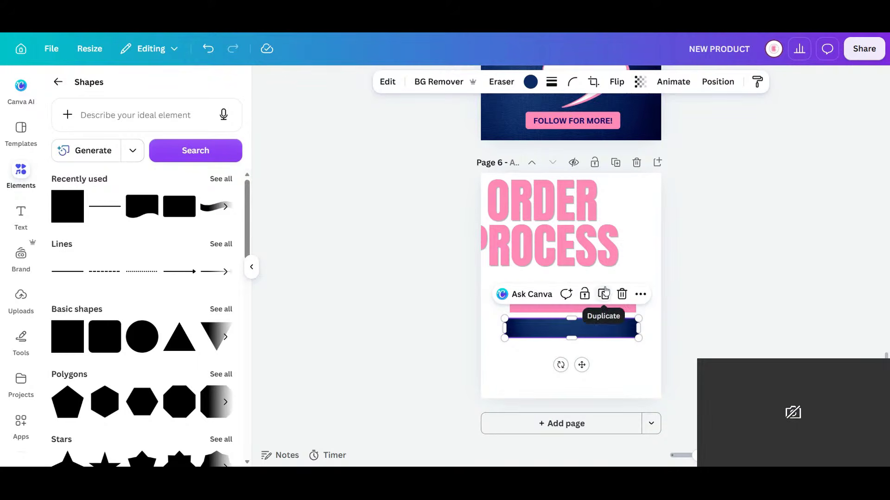
{"action": "left_click_drag", "start_coordinate": [565, 229], "coordinate": [594, 246]}
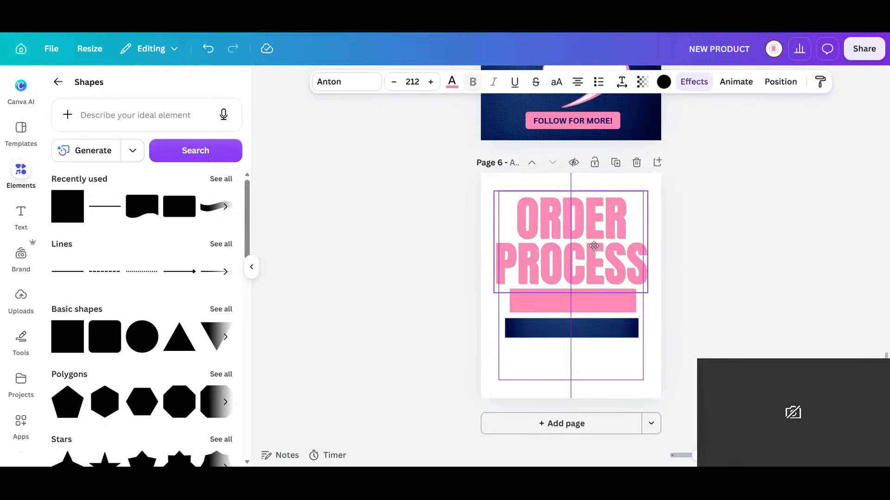
{"action": "left_click", "coordinate": [593, 323]}
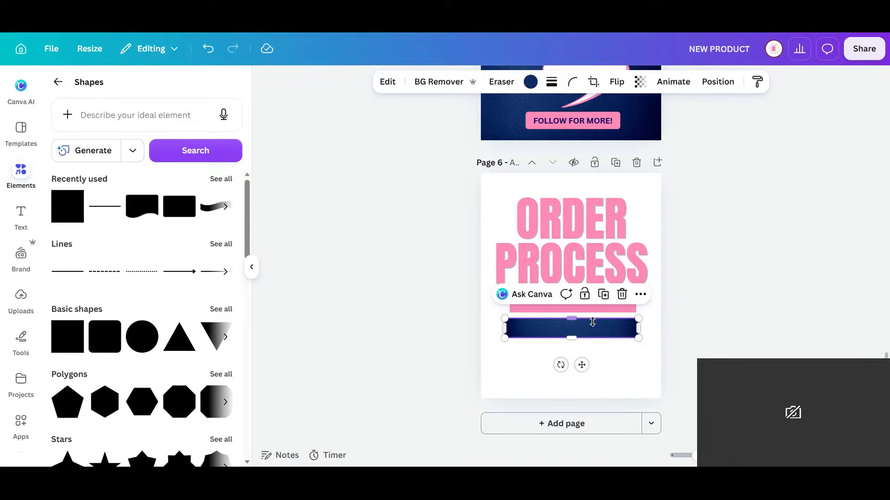
Set the ORDER PROCESS heading's line spacing to 1.33
{"action": "left_click", "coordinate": [598, 269]}
{"action": "left_click", "coordinate": [622, 81]}
{"action": "left_click_drag", "start_coordinate": [593, 173], "coordinate": [604, 172]}
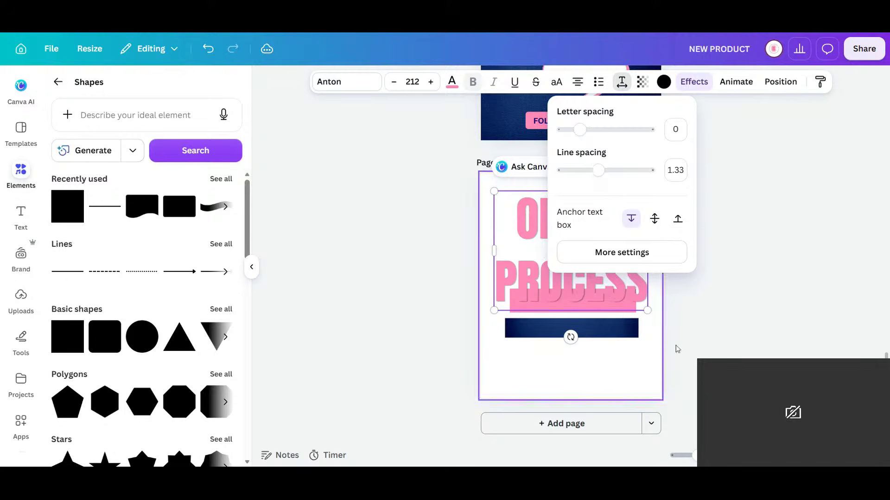
Place the navy band between the words ORDER and PROCESS and tilt it slightly upward to the right
{"action": "left_click", "coordinate": [605, 327]}
{"action": "left_click_drag", "start_coordinate": [605, 327], "coordinate": [606, 252]}
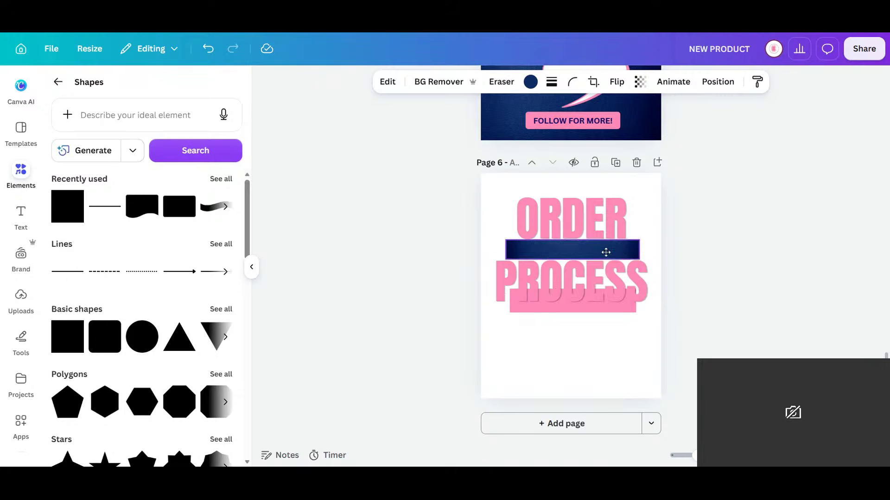
{"action": "left_click_drag", "start_coordinate": [563, 288], "coordinate": [565, 288]}
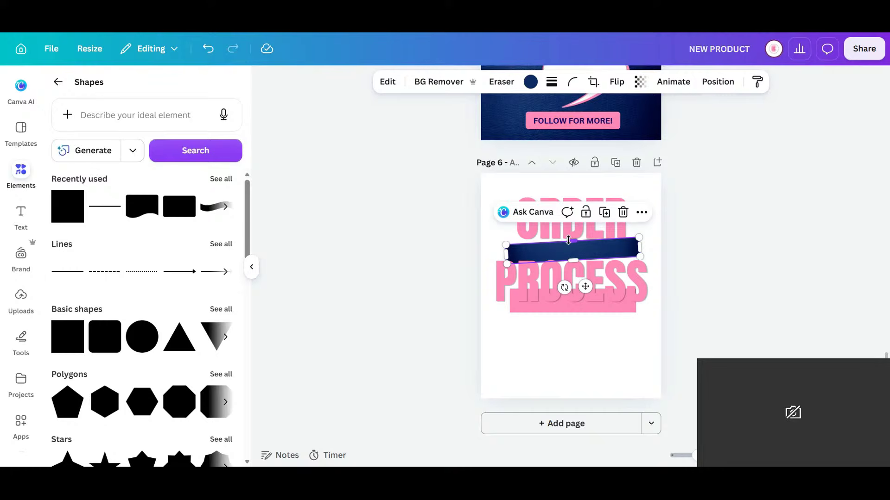
{"action": "left_click_drag", "start_coordinate": [569, 238], "coordinate": [609, 254]}
Separate the heading and navy band from the pink bar below, and scale the heading and band down together to font size 185
{"action": "left_click", "coordinate": [593, 304]}
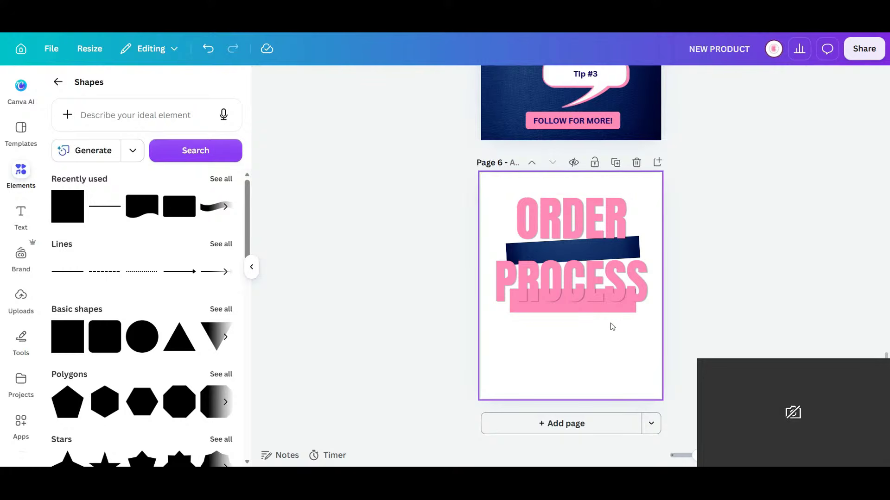
{"action": "left_click_drag", "start_coordinate": [492, 178], "coordinate": [615, 253]}
{"action": "left_click", "coordinate": [598, 308]}
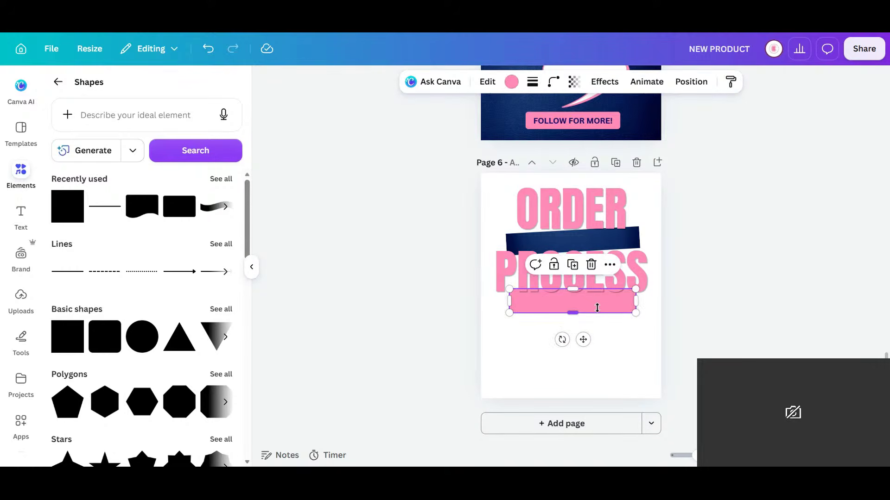
{"action": "left_click_drag", "start_coordinate": [583, 339], "coordinate": [581, 364]}
{"action": "left_click_drag", "start_coordinate": [695, 312], "coordinate": [540, 207]}
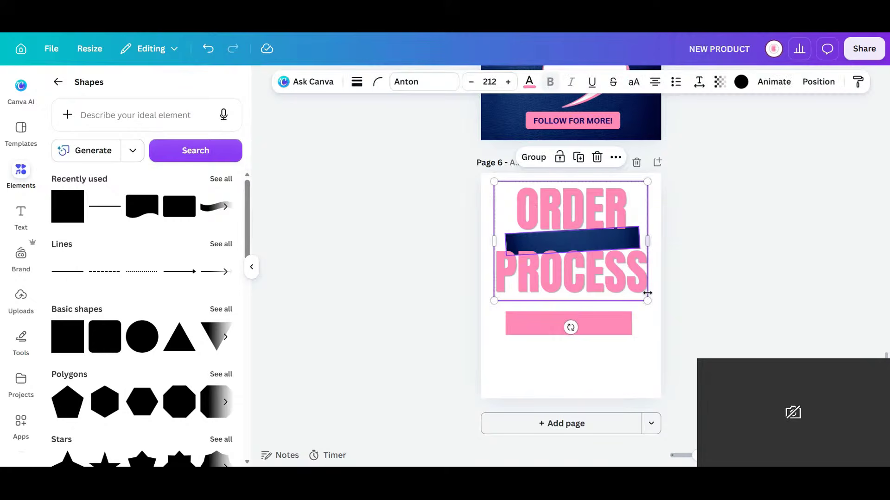
{"action": "left_click_drag", "start_coordinate": [648, 300], "coordinate": [618, 254]}
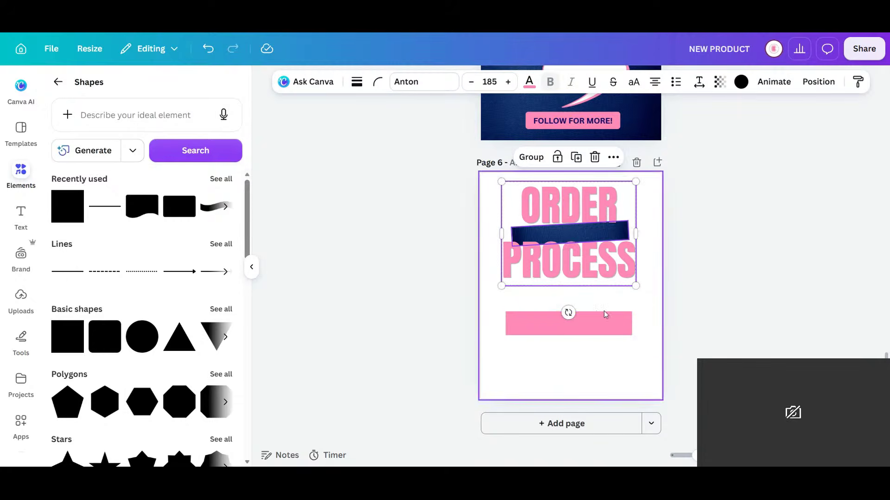
Narrow the pink bar beneath the heading and duplicate it twice to form a stack of three evenly spaced bars
{"action": "left_click", "coordinate": [598, 326]}
{"action": "left_click_drag", "start_coordinate": [632, 324], "coordinate": [605, 301]}
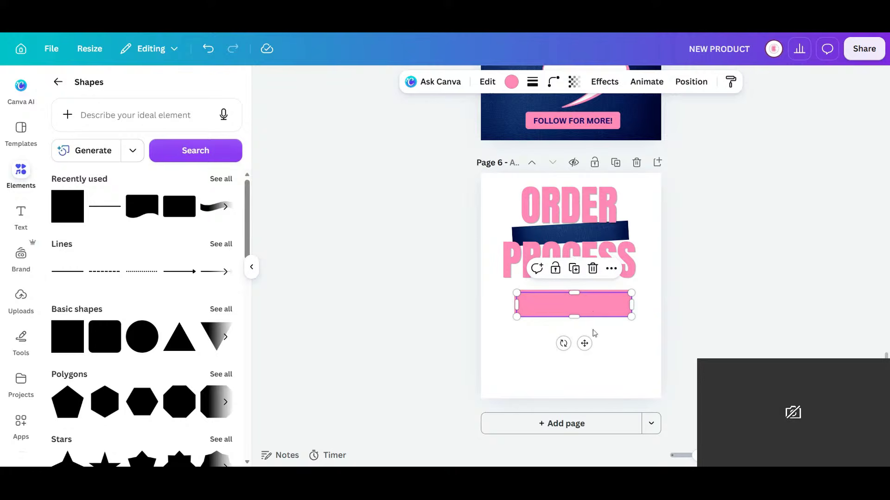
{"action": "key", "text": "ctrl+d"}
{"action": "left_click", "coordinate": [573, 300]}
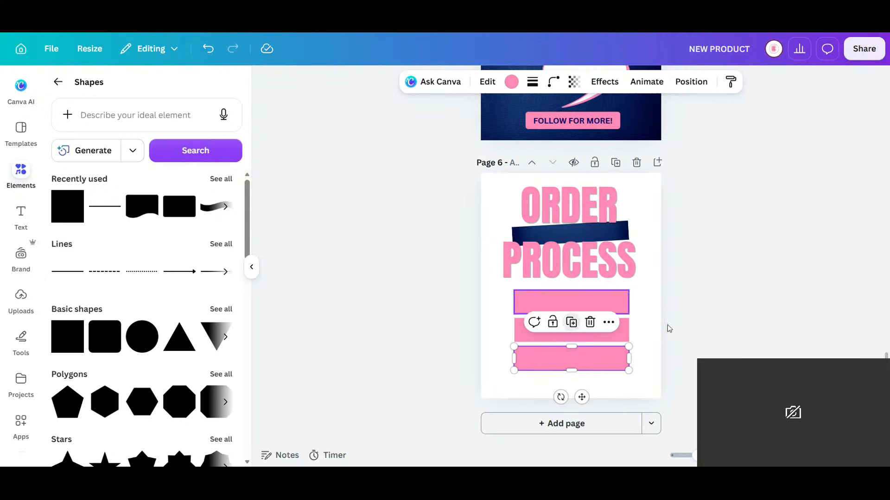
{"action": "left_click", "coordinate": [717, 318]}
Scale the heading and navy band down to font size 159, centre them, and move the three pink bars up beneath them
{"action": "left_click_drag", "start_coordinate": [487, 178], "coordinate": [619, 264]}
{"action": "left_click_drag", "start_coordinate": [570, 240], "coordinate": [582, 240]}
{"action": "left_click_drag", "start_coordinate": [647, 383], "coordinate": [552, 296]}
{"action": "left_click_drag", "start_coordinate": [592, 323], "coordinate": [588, 320]}
{"action": "left_click", "coordinate": [693, 348]}
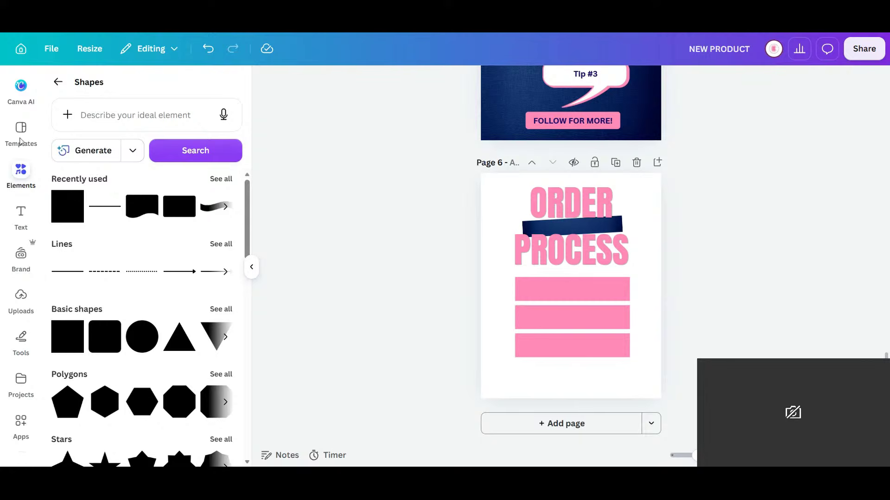
Add a recently used navy texture to page 6 and stretch it into a thin band across the page's bottom edge
{"action": "left_click", "coordinate": [21, 171]}
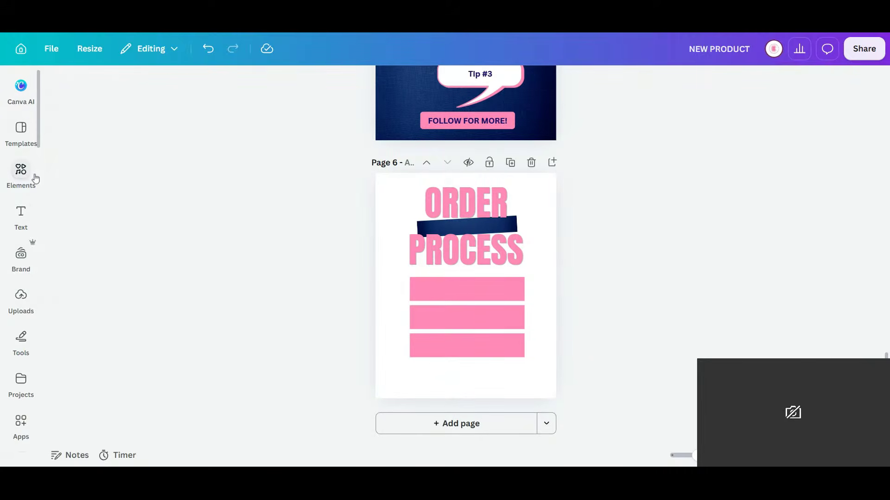
{"action": "left_click", "coordinate": [35, 178]}
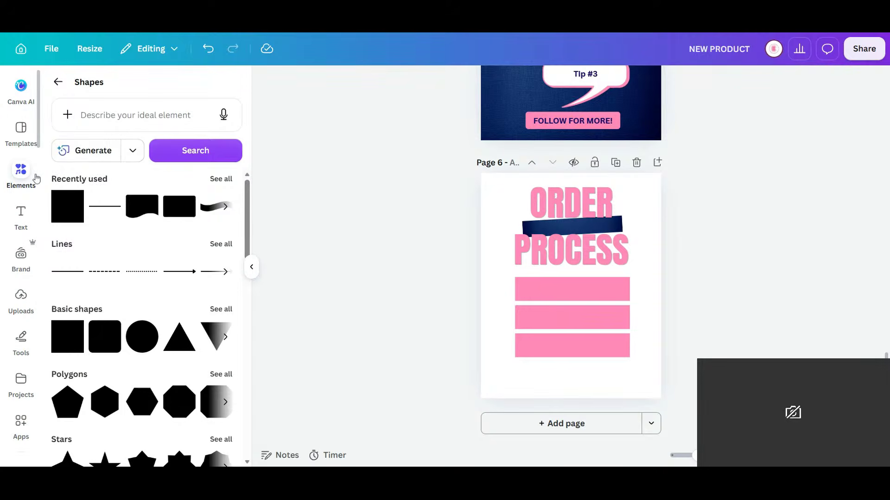
{"action": "left_click", "coordinate": [58, 82]}
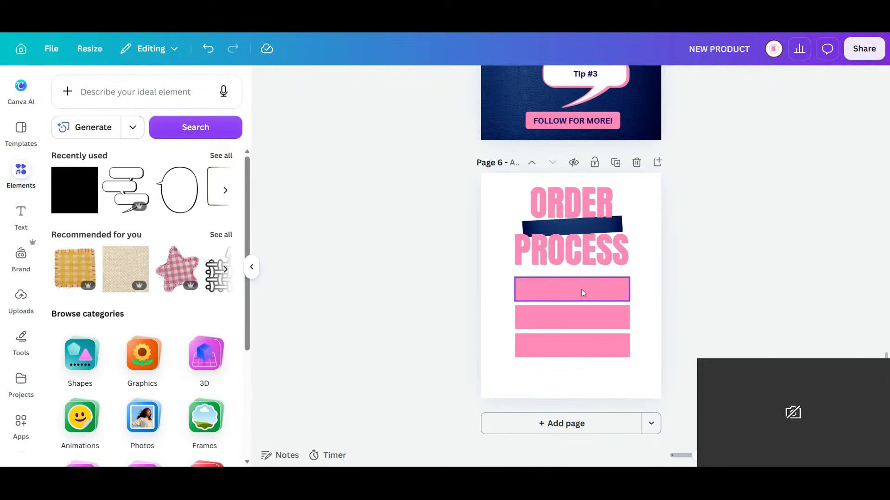
{"action": "left_click", "coordinate": [220, 157]}
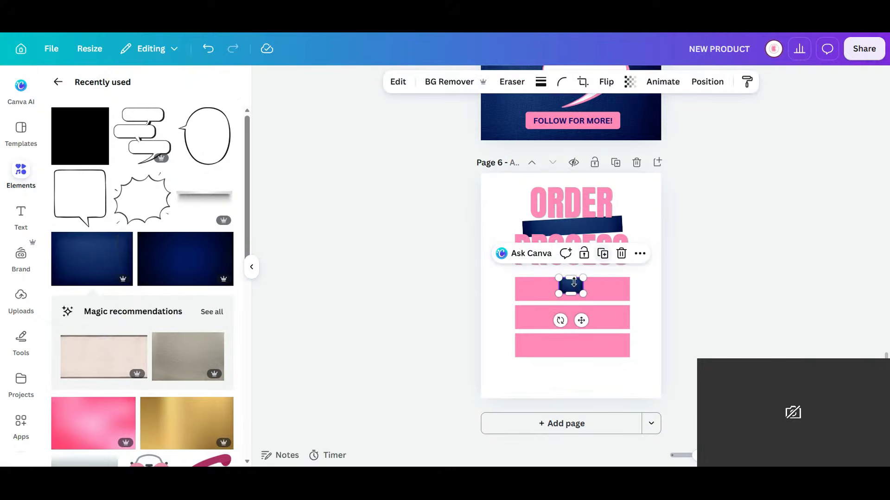
{"action": "left_click_drag", "start_coordinate": [570, 285], "coordinate": [493, 390]}
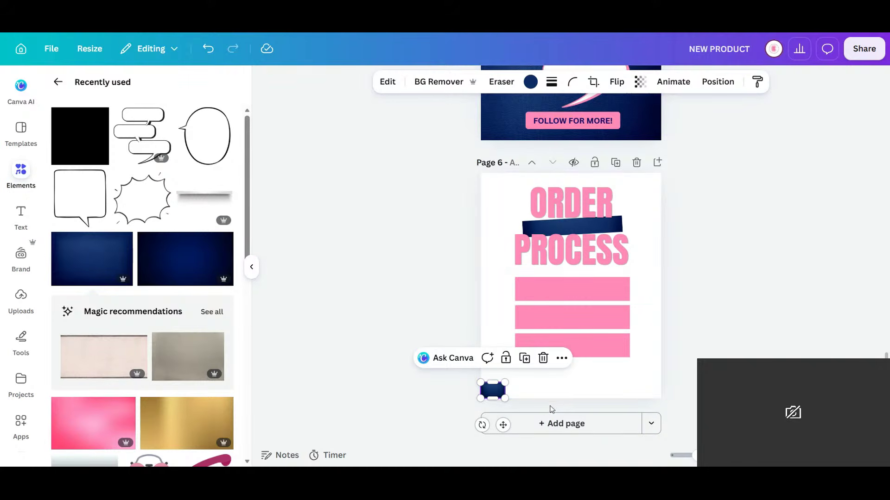
{"action": "left_click_drag", "start_coordinate": [503, 388], "coordinate": [662, 391]}
{"action": "left_click_drag", "start_coordinate": [576, 383], "coordinate": [572, 380]}
{"action": "left_click", "coordinate": [714, 310]}
Duplicate the ORDER PROCESS heading and delete "PROCESS" from the copy so it reads only "ORDER"
{"action": "scroll", "coordinate": [698, 281], "scroll_direction": "up", "scroll_amount": 1}
{"action": "scroll", "coordinate": [699, 282], "scroll_direction": "up", "scroll_amount": 1}
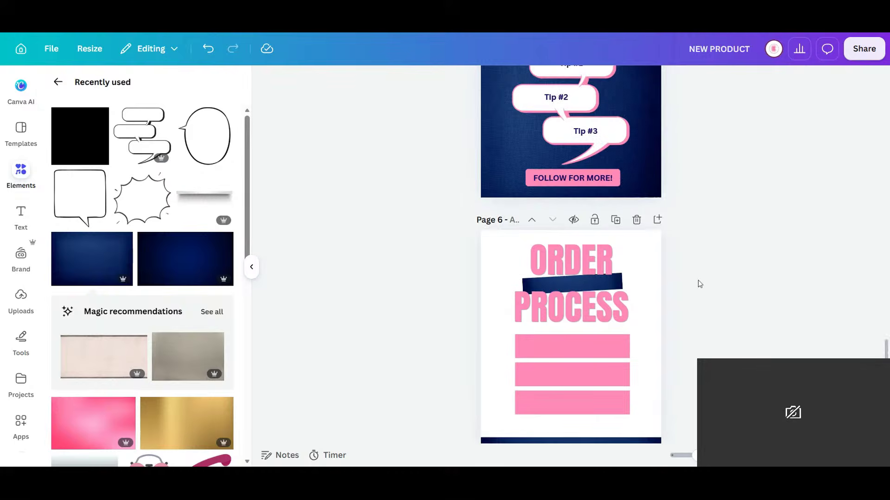
{"action": "scroll", "coordinate": [697, 284], "scroll_direction": "up", "scroll_amount": 1}
{"action": "scroll", "coordinate": [695, 286], "scroll_direction": "down", "scroll_amount": 1}
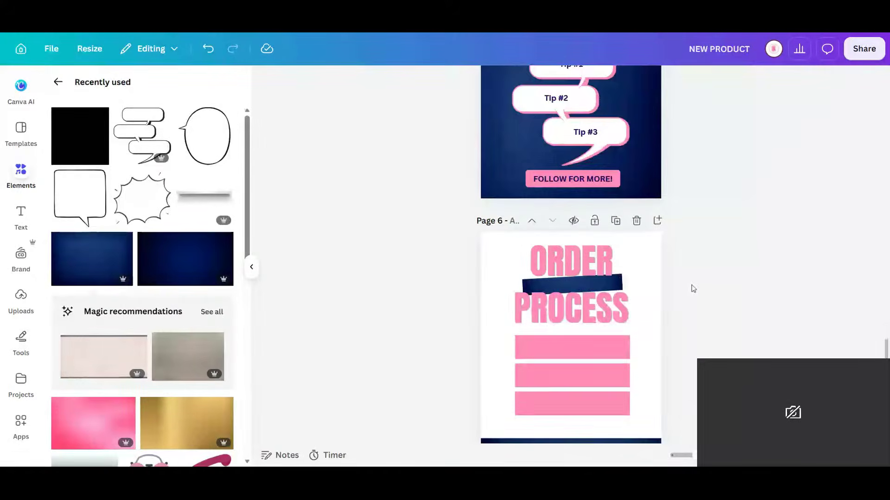
{"action": "left_click", "coordinate": [587, 299]}
{"action": "key", "text": "ctrl+d"}
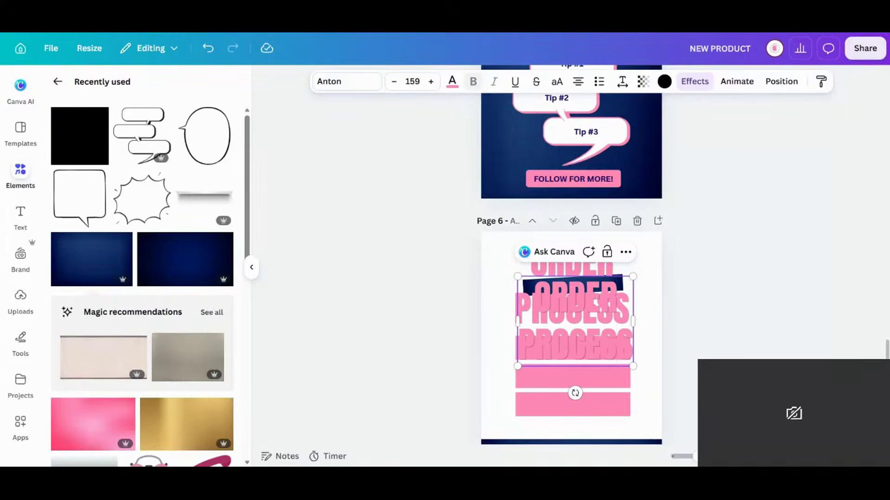
{"action": "double_click", "coordinate": [575, 344]}
{"action": "key", "text": "BackSpace"}
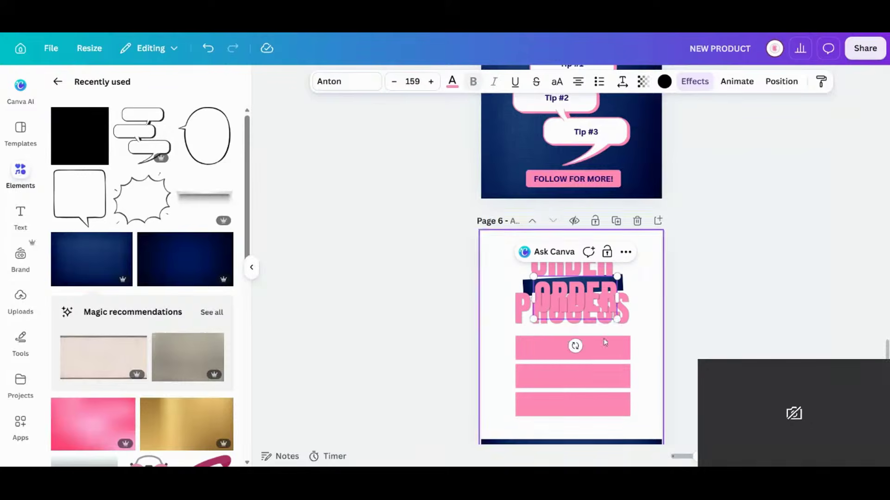
{"action": "left_click", "coordinate": [682, 315]}
Make another copy of the full heading at the page's lower left, and delete "ORDER" from the original so only "PROCESS" is left
{"action": "left_click", "coordinate": [591, 268]}
{"action": "left_click", "coordinate": [602, 215]}
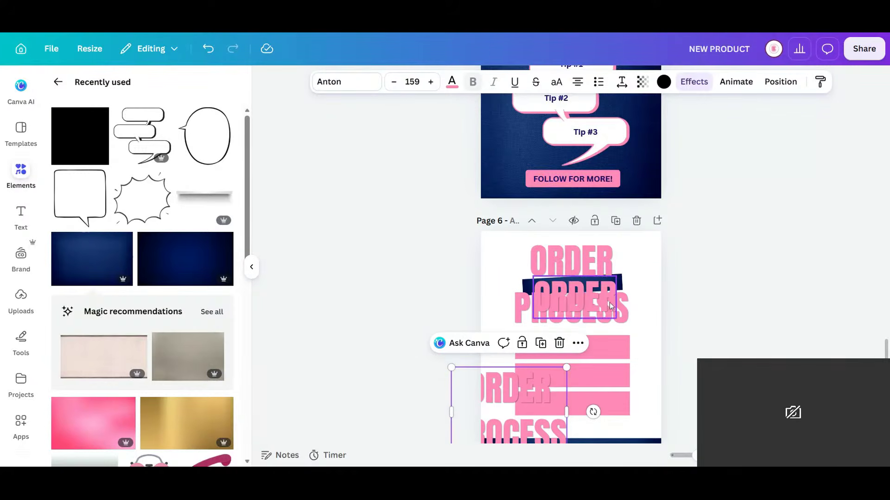
{"action": "left_click", "coordinate": [593, 263]}
{"action": "left_click", "coordinate": [573, 258]}
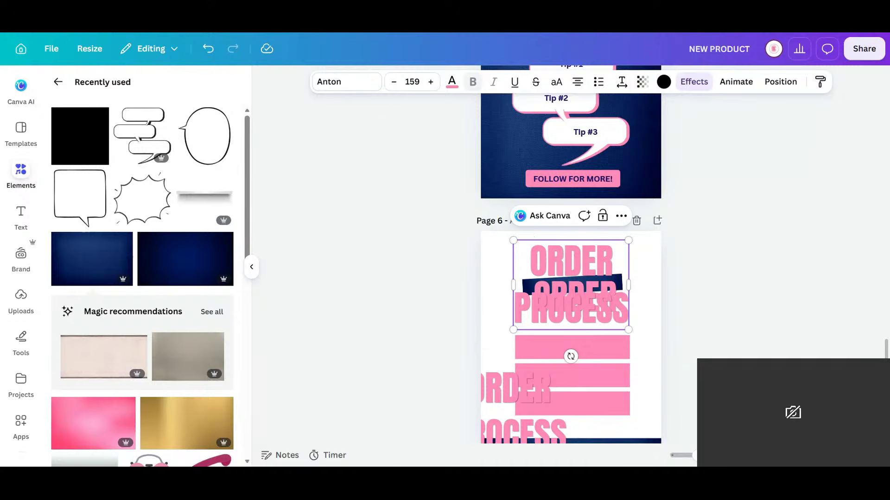
{"action": "double_click", "coordinate": [571, 260]}
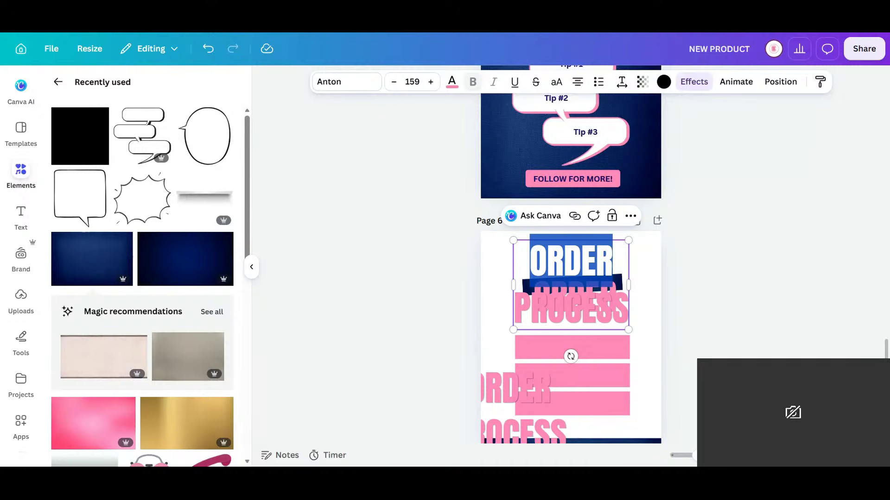
{"action": "key", "text": "BackSpace"}
{"action": "left_click", "coordinate": [719, 323]}
Enlarge the separate "ORDER" text to font size 210 and place it above "PROCESS" at the top of page 6
{"action": "left_click", "coordinate": [580, 299]}
{"action": "left_click_drag", "start_coordinate": [581, 298], "coordinate": [586, 268]}
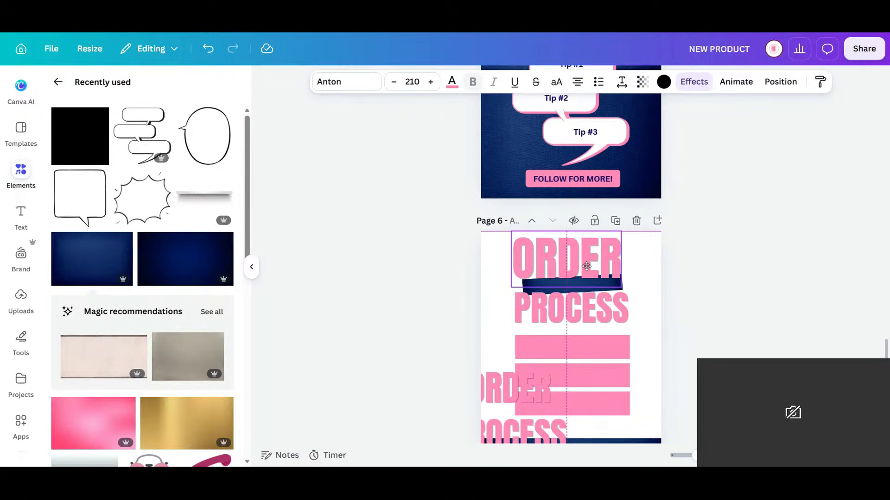
{"action": "left_click_drag", "start_coordinate": [586, 268], "coordinate": [586, 267]}
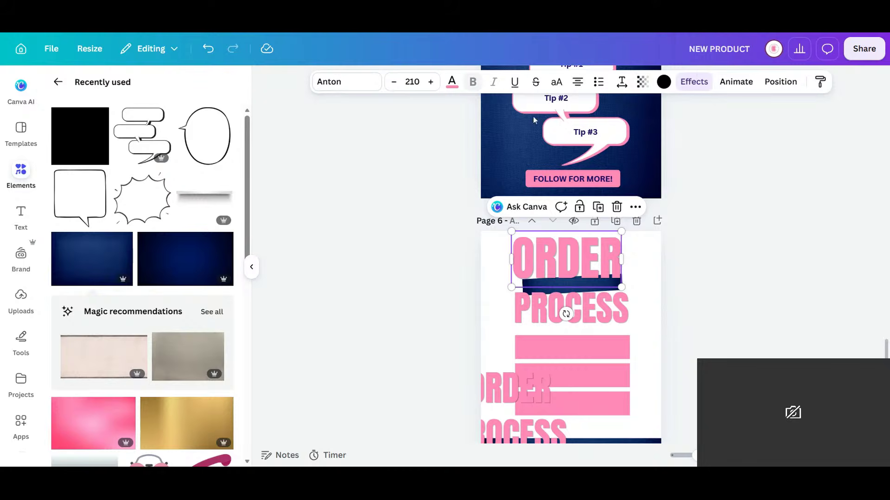
Send the separate "ORDER" text backward behind the tilted navy strip
{"action": "left_click", "coordinate": [780, 82]}
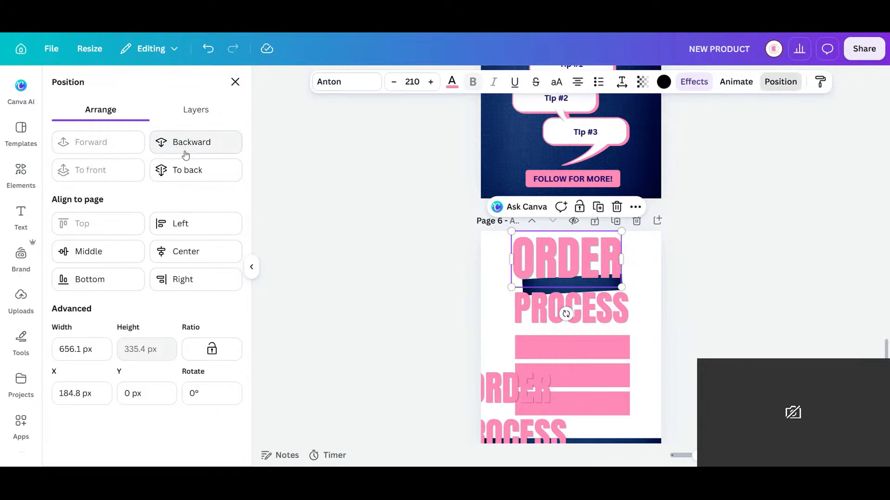
{"action": "left_click", "coordinate": [194, 144]}
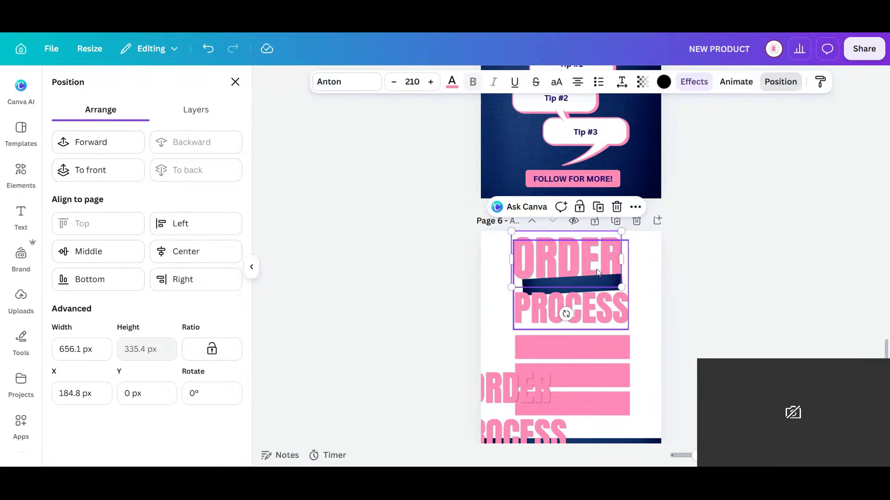
{"action": "left_click", "coordinate": [689, 301]}
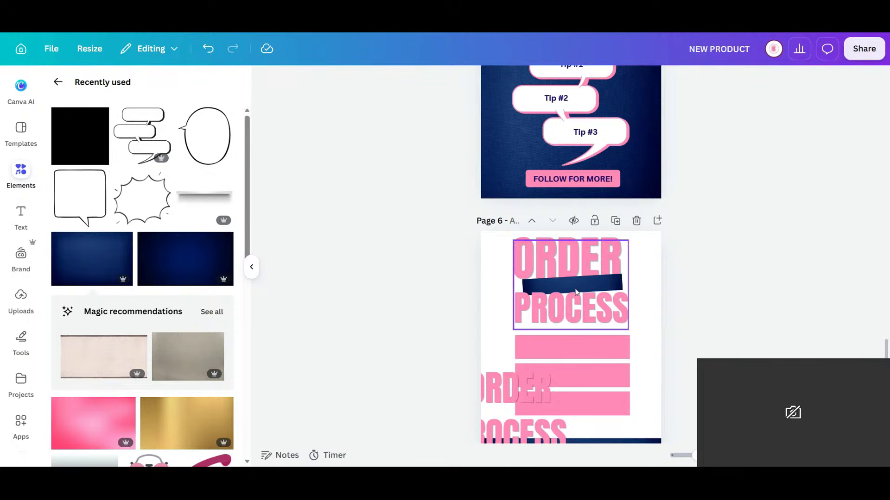
Delete the separate "ORDER" and "PROCESS" texts from the upper part of page 6
{"action": "left_click", "coordinate": [596, 290]}
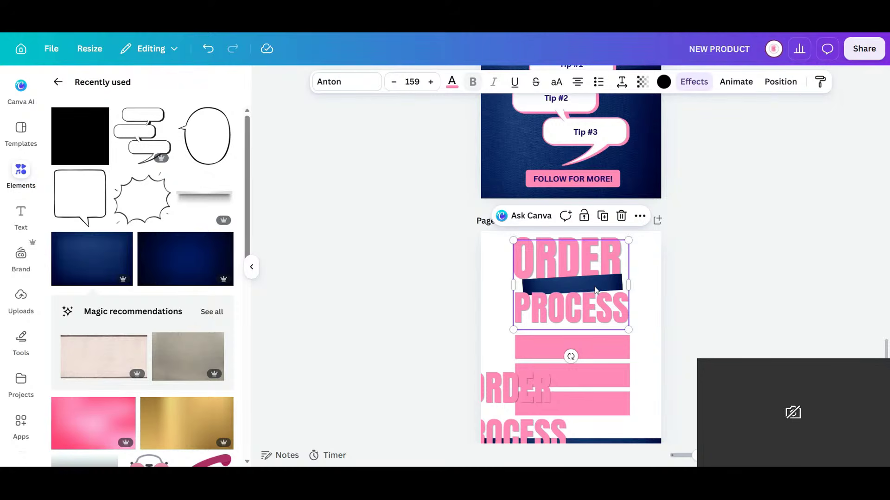
{"action": "left_click", "coordinate": [569, 246]}
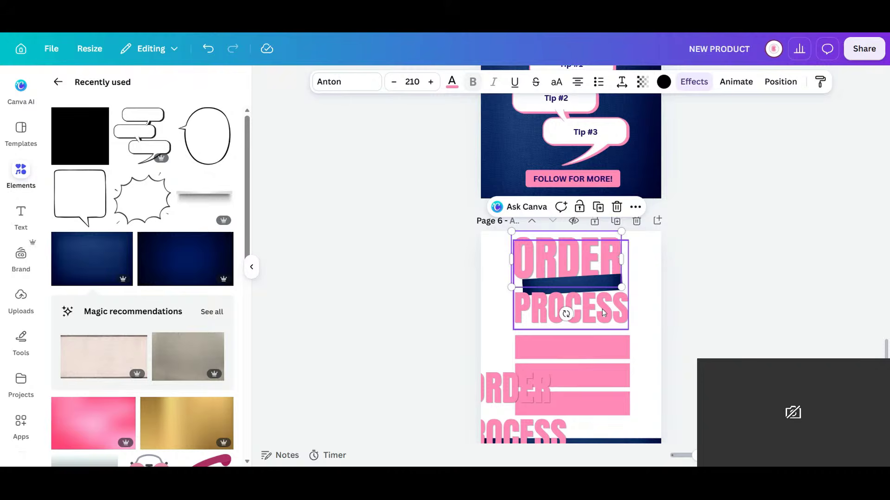
{"action": "key", "text": "Delete"}
{"action": "key", "text": "Delete"}
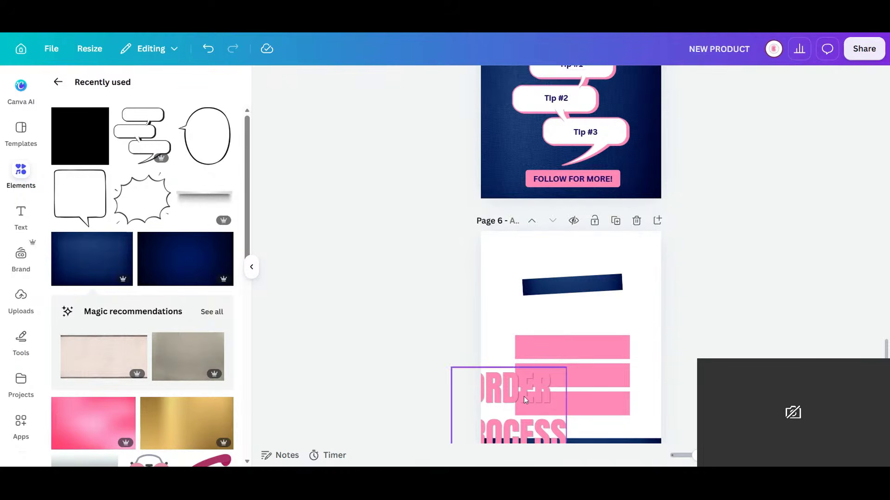
Move the complete ORDER PROCESS heading above the pink bars, centered on the page, and send it behind the tilted navy strip
{"action": "left_click", "coordinate": [525, 415]}
{"action": "left_click_drag", "start_coordinate": [522, 427], "coordinate": [585, 299]}
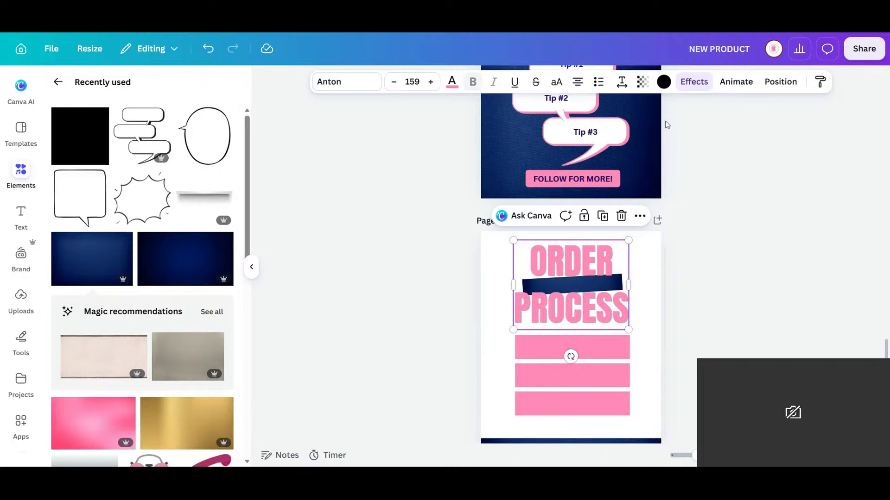
{"action": "left_click", "coordinate": [781, 81]}
{"action": "left_click", "coordinate": [194, 145]}
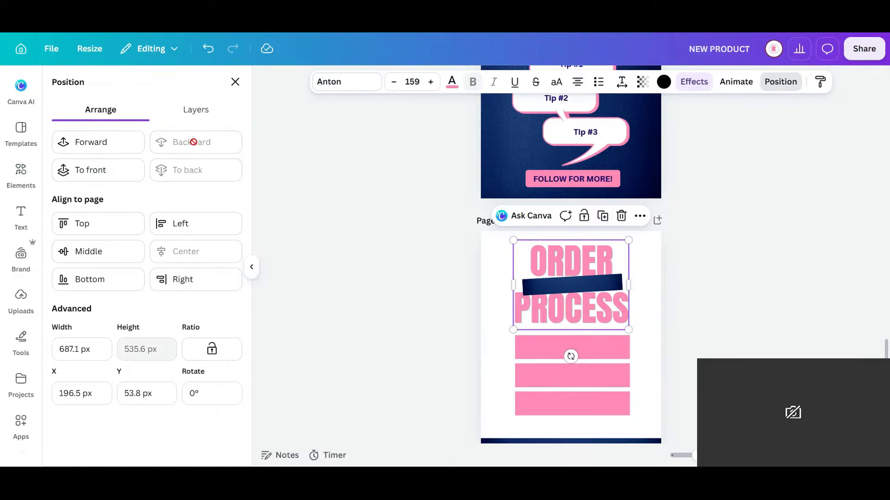
{"action": "left_click", "coordinate": [578, 284]}
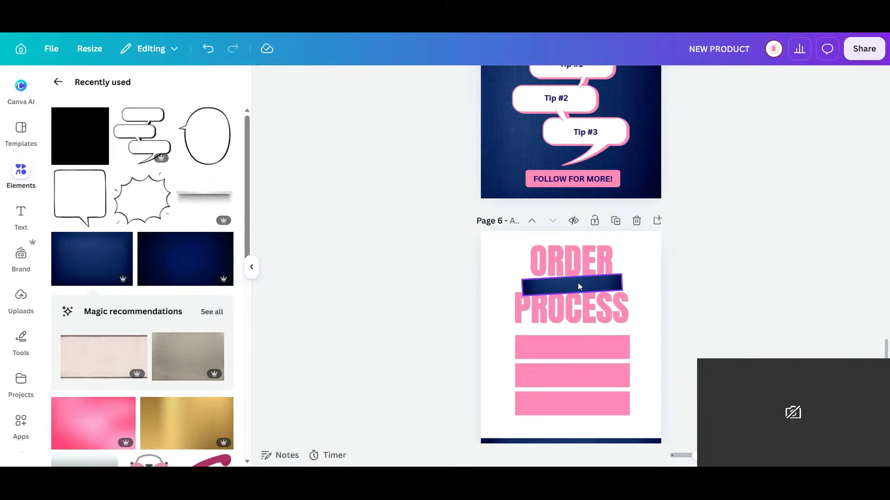
{"action": "left_click", "coordinate": [578, 282]}
{"action": "left_click_drag", "start_coordinate": [578, 277], "coordinate": [578, 275]}
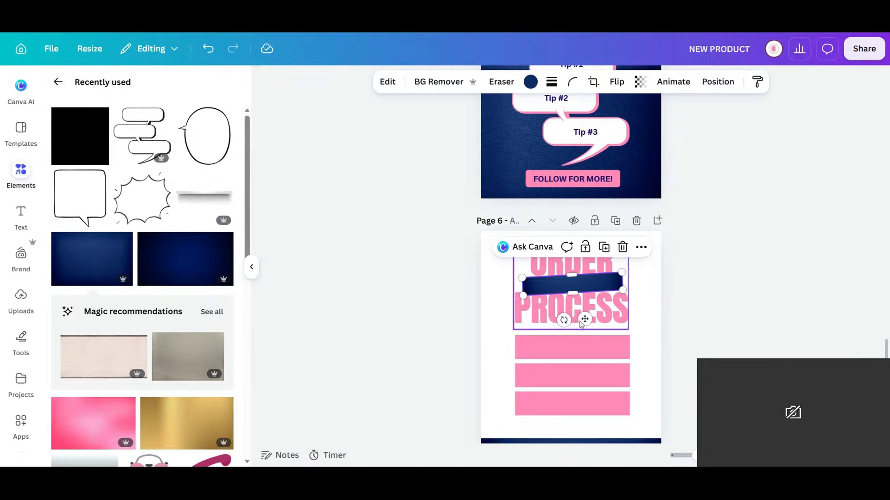
{"action": "left_click", "coordinate": [689, 324]}
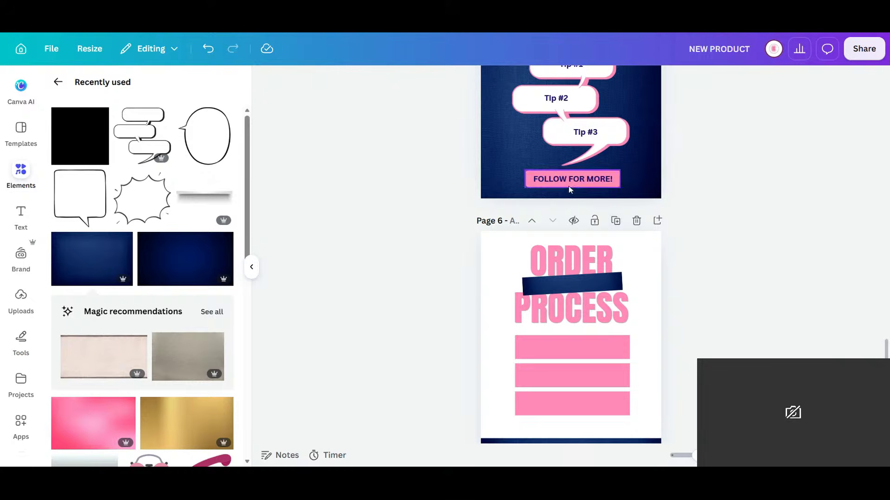
Copy the "FOLLOW FOR MORE!" text from page 5 onto page 6's tilted navy strip and reword it as "3 SIMPLE STEPS"
{"action": "left_click", "coordinate": [594, 178]}
{"action": "left_click_drag", "start_coordinate": [603, 186], "coordinate": [600, 285]}
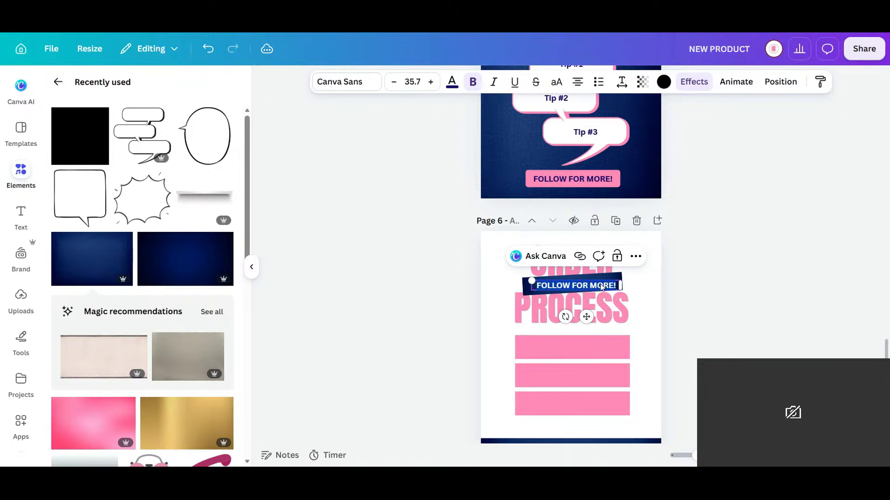
{"action": "type", "text": "3"}
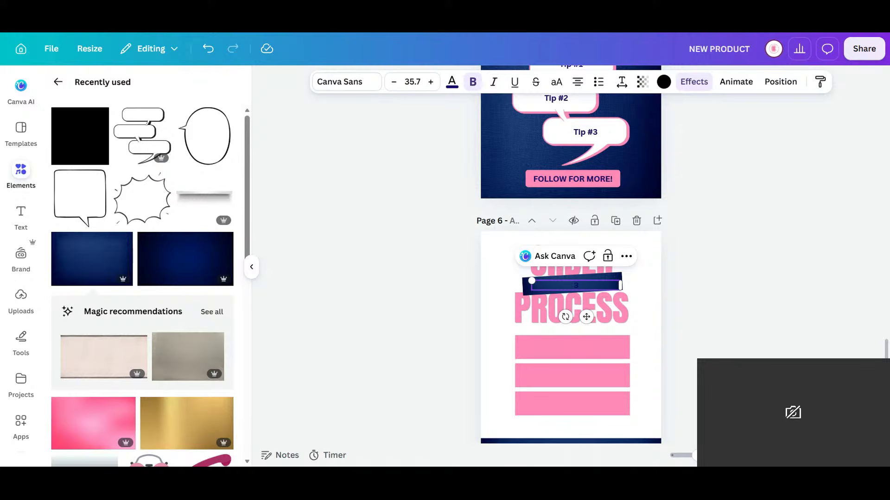
{"action": "type", "text": " SIMPLE STEPS"}
Color the "3 SIMPLE STEPS" text white and rotate it to match the tilt of the navy strip, centered on it
{"action": "left_click", "coordinate": [170, 170]}
{"action": "triple_click", "coordinate": [577, 285]}
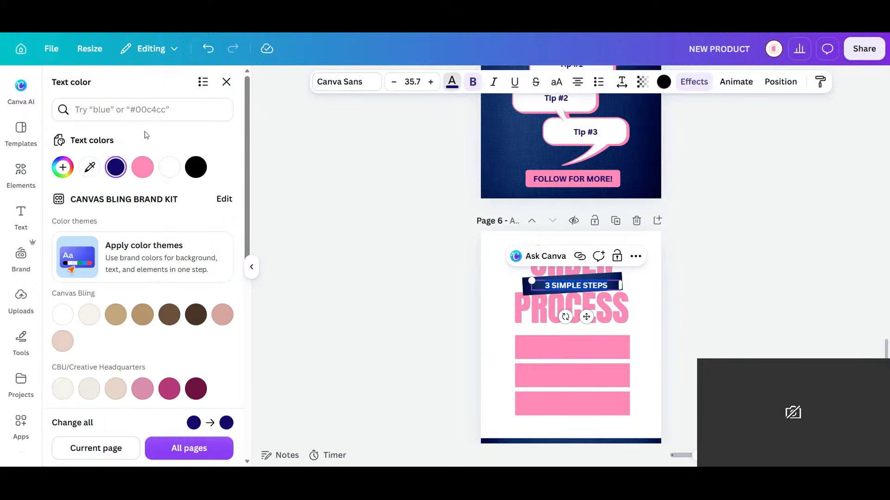
{"action": "left_click", "coordinate": [170, 168]}
{"action": "left_click", "coordinate": [668, 323]}
{"action": "left_click", "coordinate": [575, 285]}
{"action": "left_click_drag", "start_coordinate": [565, 317], "coordinate": [566, 317]}
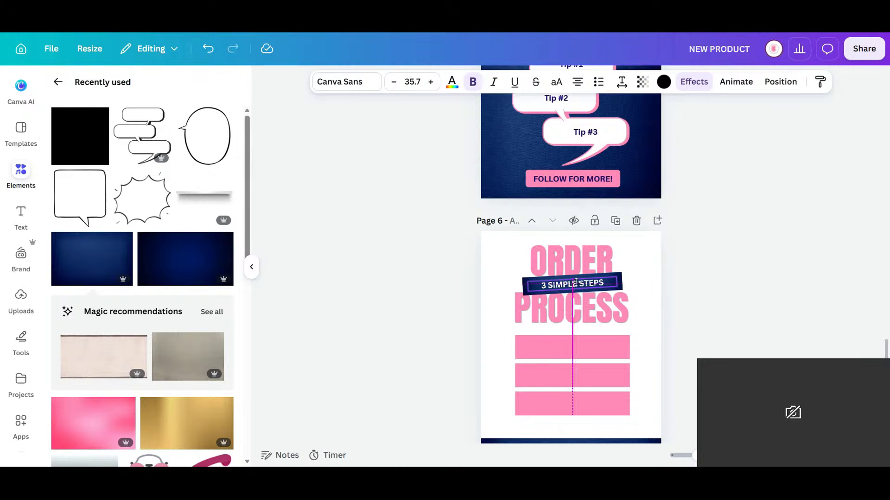
{"action": "left_click", "coordinate": [655, 338]}
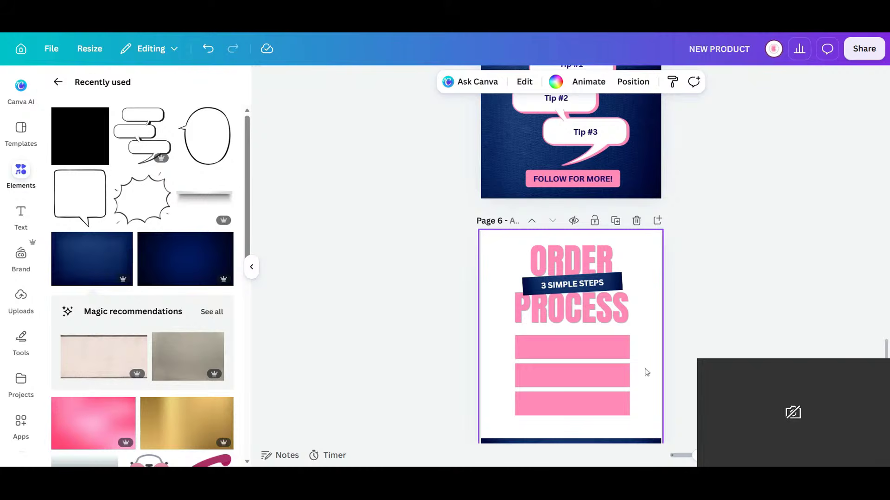
Duplicate the "3 SIMPLE STEPS" text, set the copy level on the first pink bar, and reword it as "ADD STEP 1"
{"action": "left_click", "coordinate": [593, 281]}
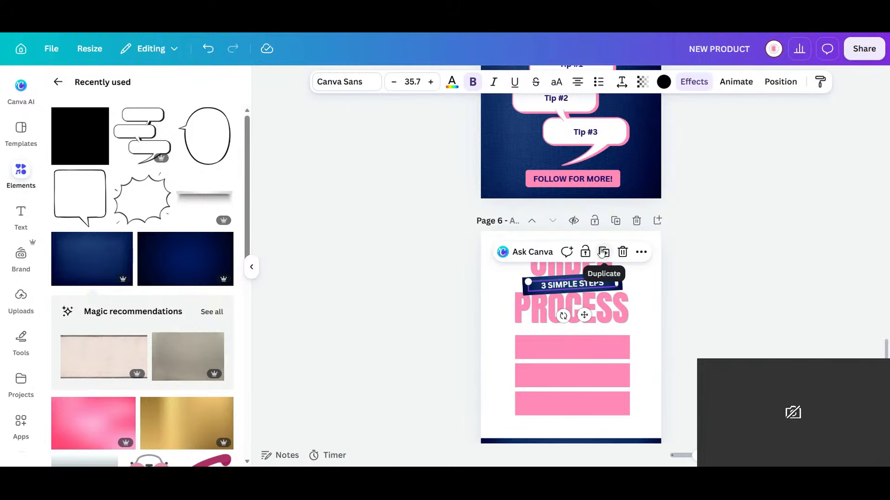
{"action": "left_click", "coordinate": [606, 255]}
{"action": "left_click_drag", "start_coordinate": [587, 318], "coordinate": [559, 383]}
{"action": "double_click", "coordinate": [574, 348]}
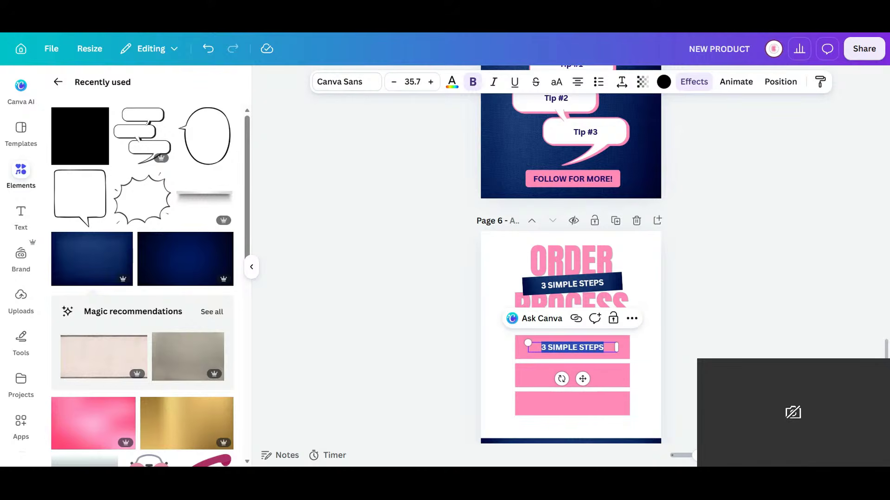
{"action": "type", "text": "ADD STE"}
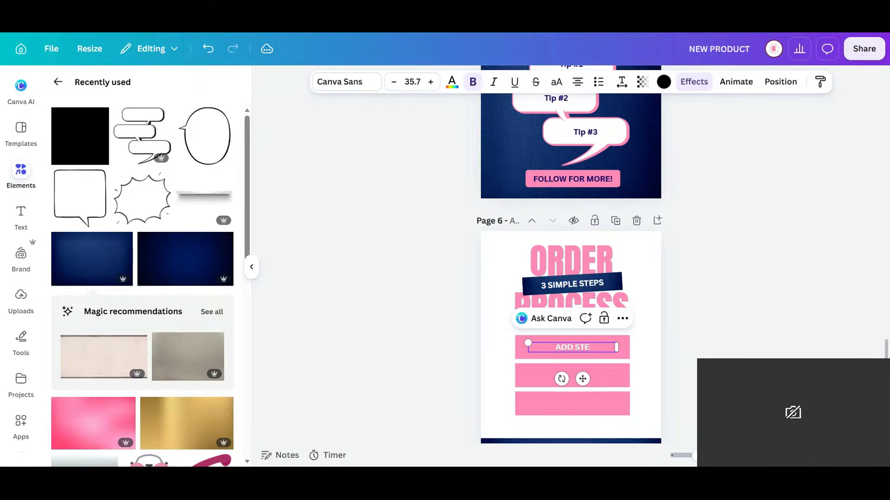
{"action": "type", "text": "P 1"}
{"action": "left_click", "coordinate": [659, 384]}
Duplicate the "ADD STEP 1" text onto the second pink bar and change the copy to "ADD STEP 3"
{"action": "left_click", "coordinate": [580, 345]}
{"action": "left_click", "coordinate": [605, 319]}
{"action": "left_click_drag", "start_coordinate": [577, 359], "coordinate": [574, 378]}
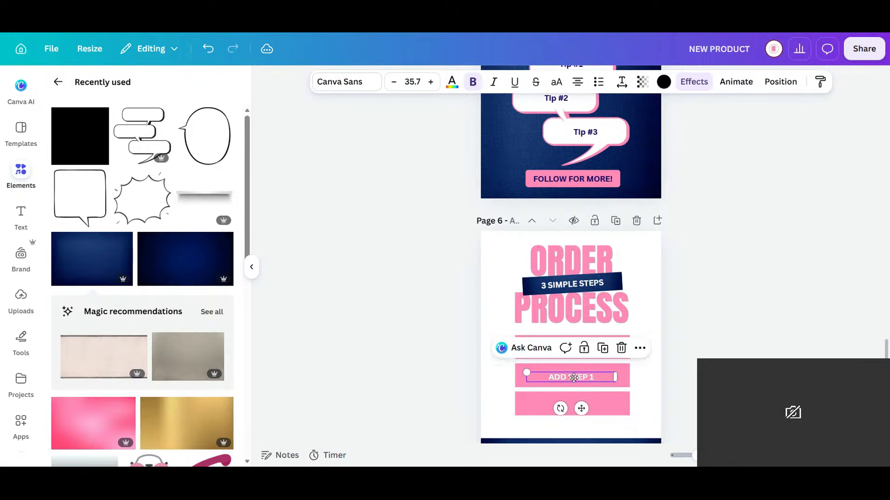
{"action": "left_click", "coordinate": [649, 402]}
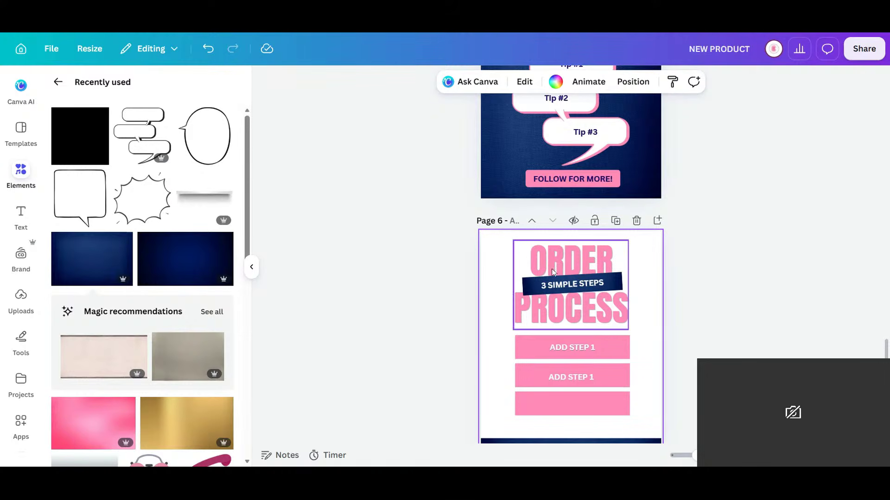
{"action": "left_click", "coordinate": [585, 377]}
{"action": "left_click", "coordinate": [596, 377]}
{"action": "left_click", "coordinate": [596, 376]}
{"action": "key", "text": "BackSpace"}
{"action": "type", "text": "3"}
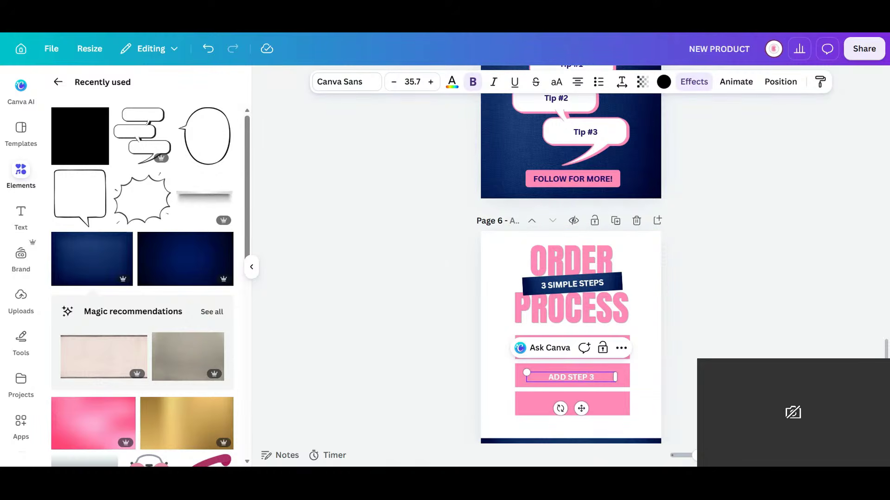
{"action": "left_click", "coordinate": [657, 405]}
Place a copy of the second bar's label on the third pink bar and change it to "ADD STEP 4"
{"action": "left_click", "coordinate": [582, 379]}
{"action": "left_click_drag", "start_coordinate": [582, 379], "coordinate": [602, 409]}
{"action": "key", "text": "Return"}
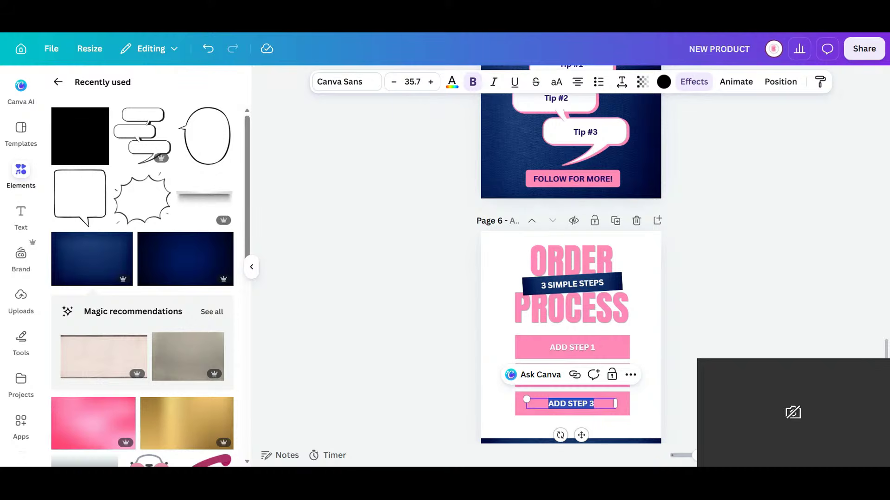
{"action": "type", "text": "ADD STEP 4"}
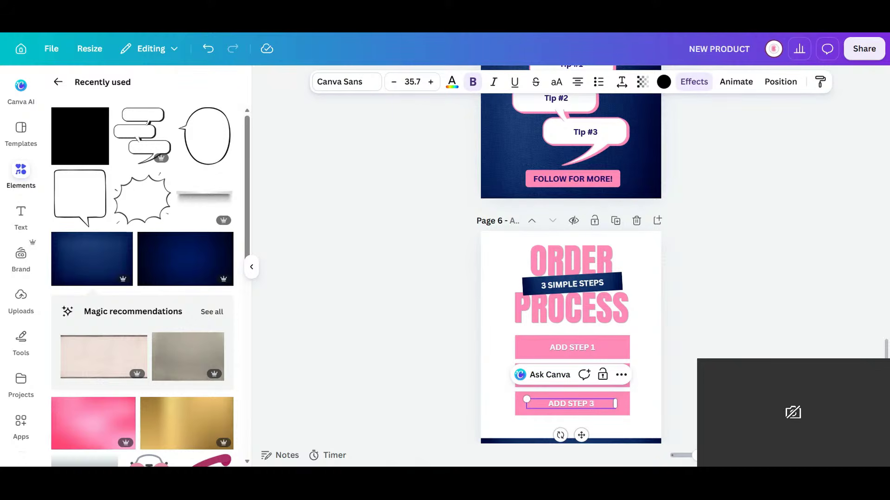
{"action": "left_click", "coordinate": [648, 393]}
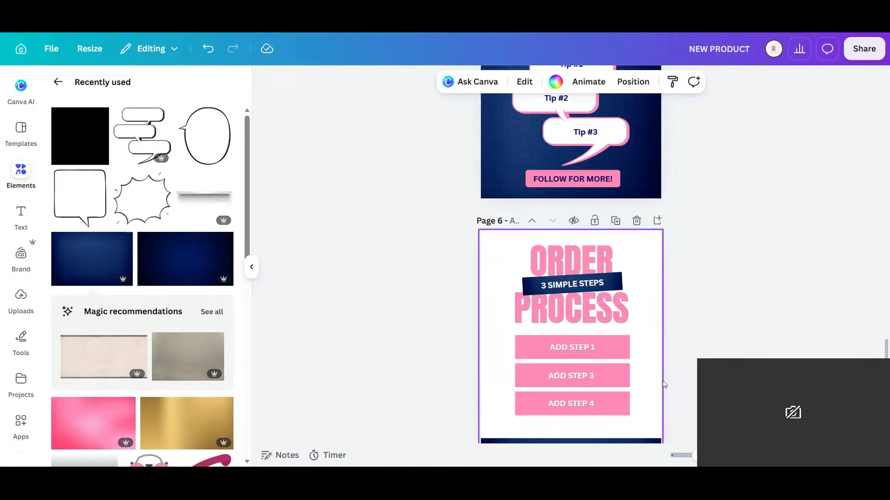
Search the elements library for "ORDER" and show all of the graphics results
{"action": "scroll", "coordinate": [658, 386], "scroll_direction": "down", "scroll_amount": 2}
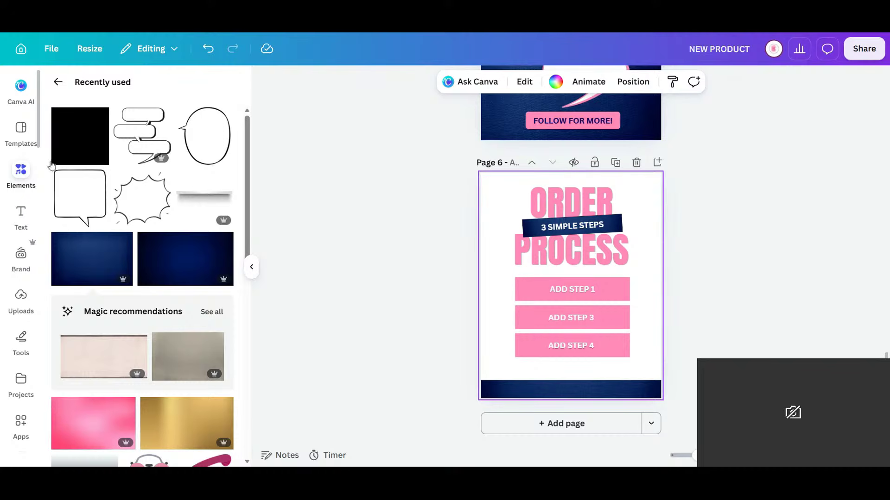
{"action": "left_click", "coordinate": [21, 171]}
{"action": "left_click", "coordinate": [21, 170]}
{"action": "left_click", "coordinate": [59, 83]}
{"action": "left_click", "coordinate": [134, 92]}
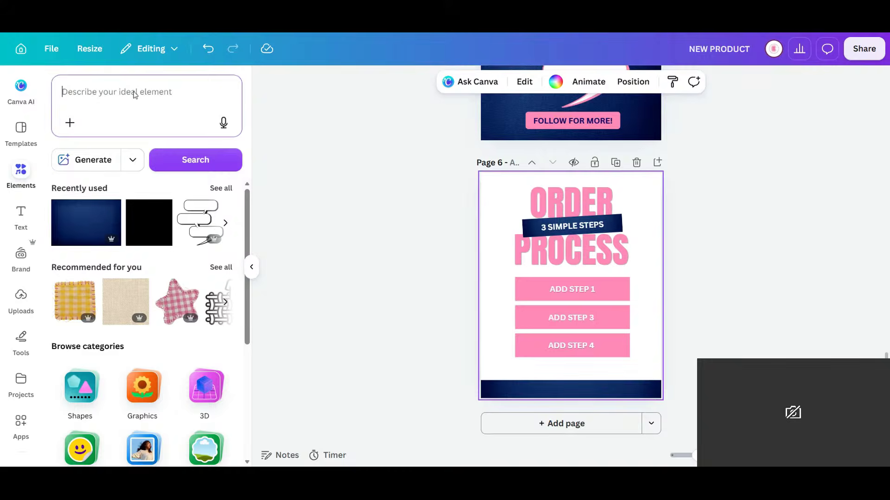
{"action": "type", "text": "oRDER"}
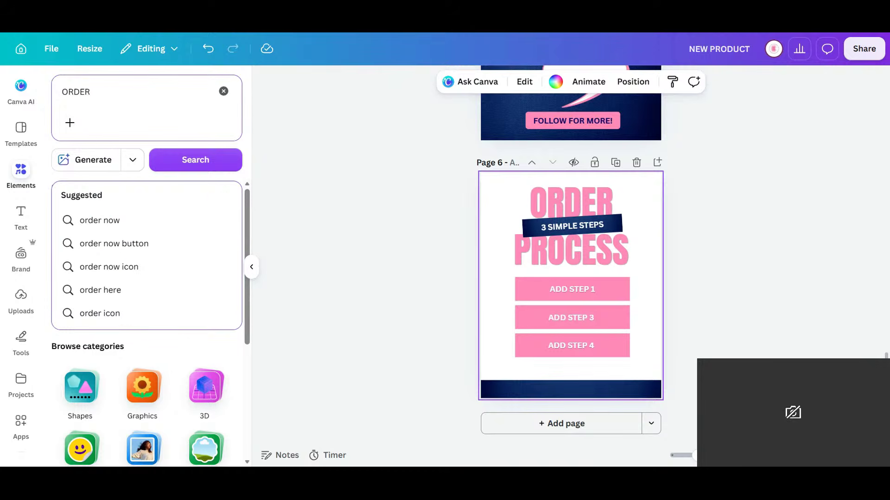
{"action": "key", "text": "Return"}
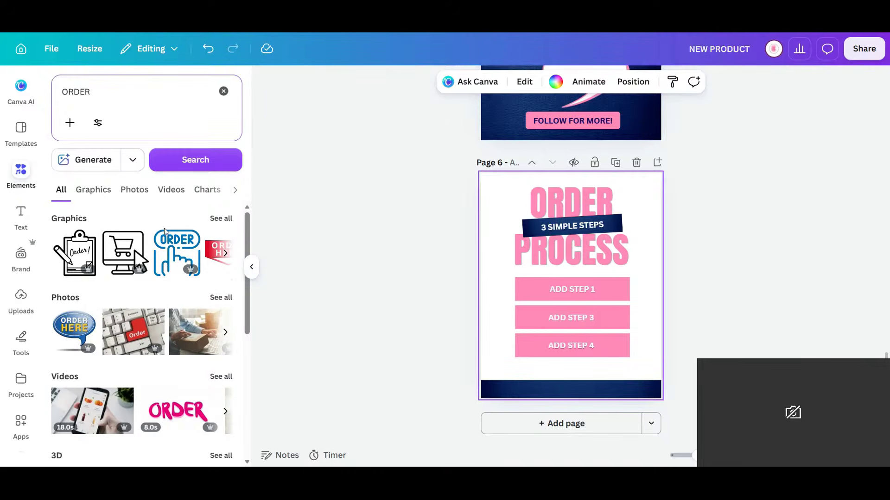
{"action": "left_click", "coordinate": [221, 219]}
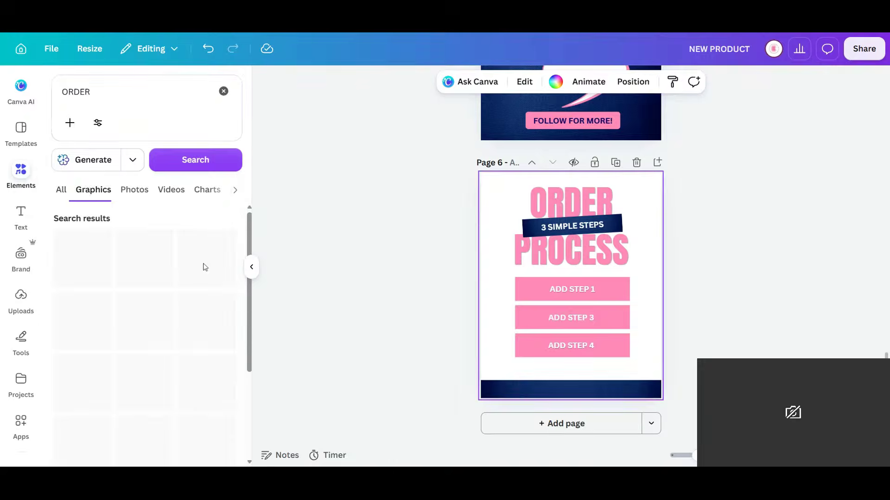
Add the shopping cart with checkmark graphic as a small icon at the left end of the "ADD STEP 1" bar, colored navy
{"action": "scroll", "coordinate": [196, 306], "scroll_direction": "down", "scroll_amount": 2}
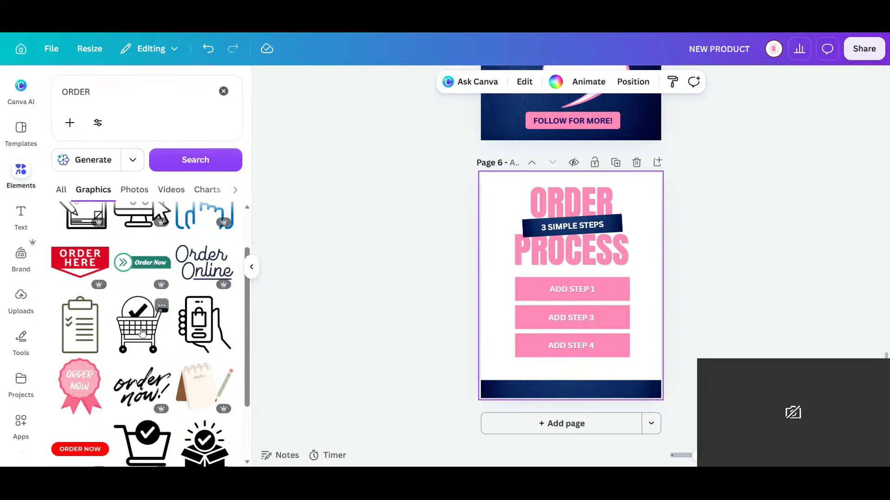
{"action": "left_click_drag", "start_coordinate": [606, 327], "coordinate": [568, 252]}
{"action": "left_click_drag", "start_coordinate": [554, 292], "coordinate": [518, 328]}
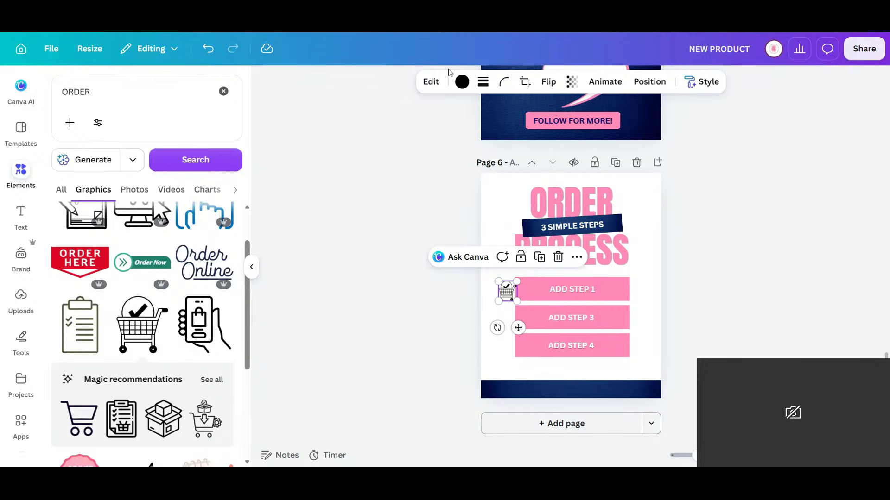
{"action": "left_click", "coordinate": [462, 82]}
{"action": "left_click", "coordinate": [62, 210]}
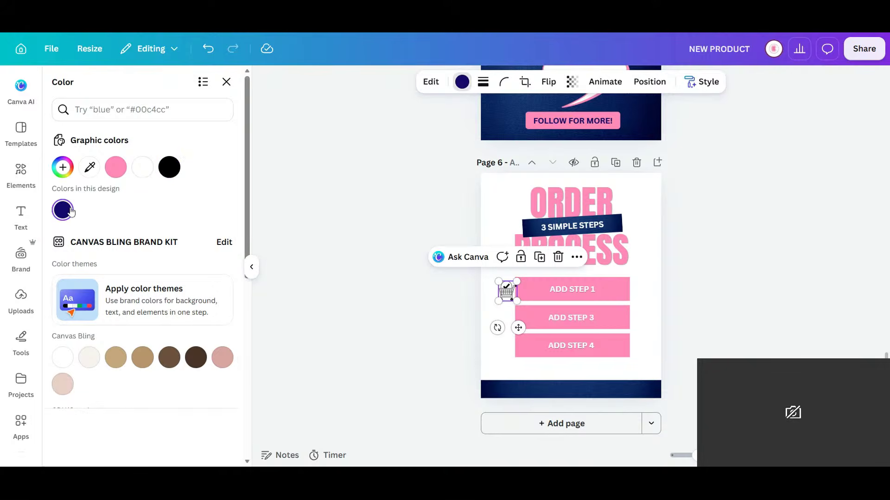
{"action": "left_click", "coordinate": [416, 320]}
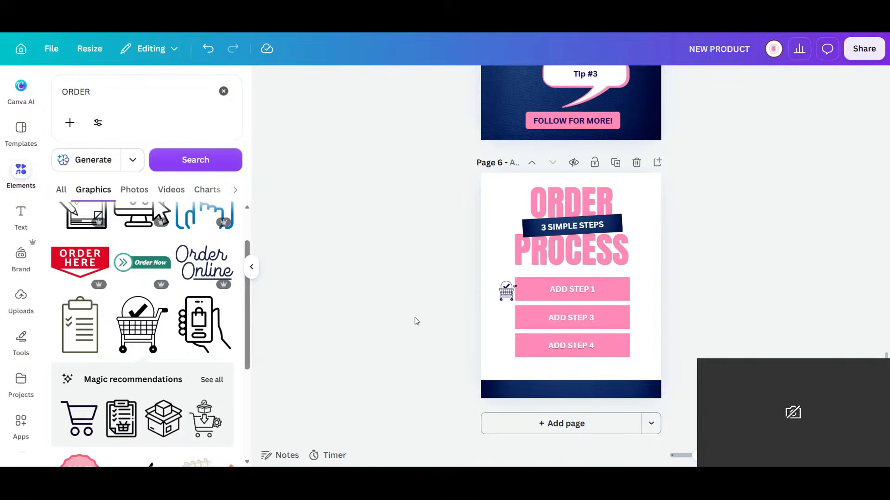
Add the open box graphic from the magic recommendations as a small navy icon beside the "ADD STEP 4" bar
{"action": "scroll", "coordinate": [162, 265], "scroll_direction": "down", "scroll_amount": 1}
{"action": "scroll", "coordinate": [161, 264], "scroll_direction": "down", "scroll_amount": 1}
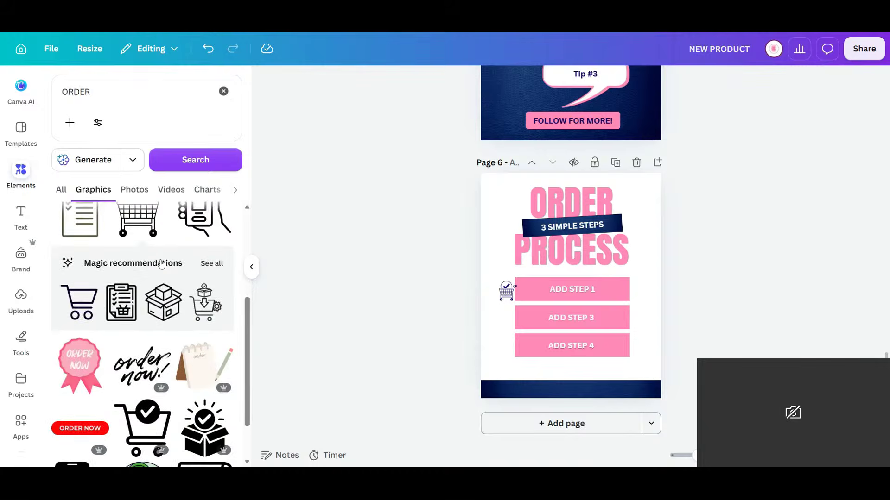
{"action": "left_click", "coordinate": [168, 313]}
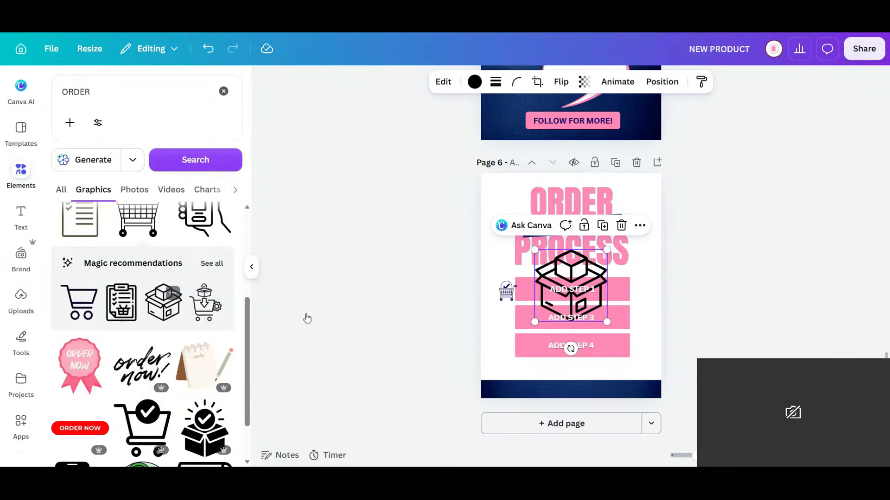
{"action": "left_click_drag", "start_coordinate": [605, 248], "coordinate": [509, 347]}
{"action": "left_click", "coordinate": [462, 81]}
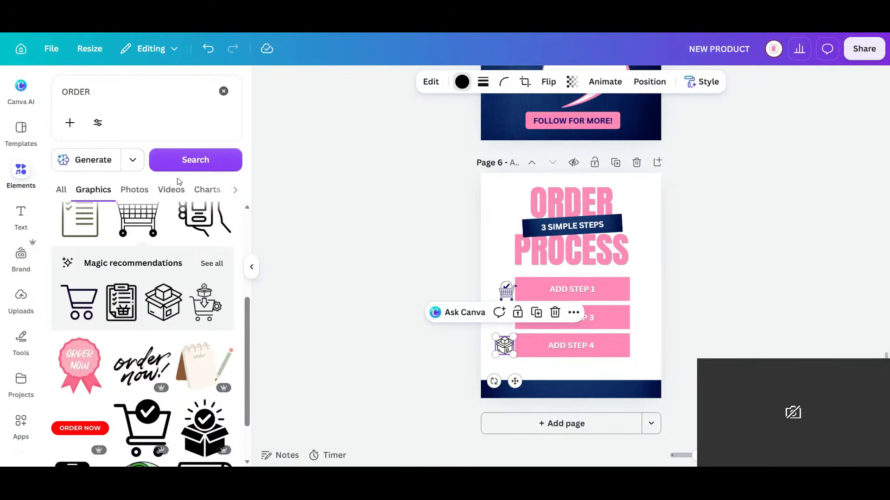
{"action": "left_click", "coordinate": [424, 341]}
Move the box and cart icons inside the left ends of their pink bars
{"action": "left_click_drag", "start_coordinate": [504, 345], "coordinate": [526, 344]}
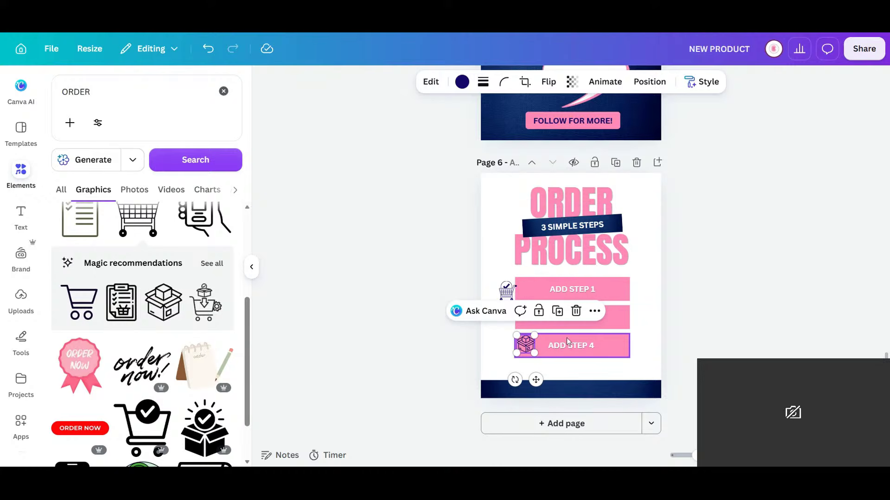
{"action": "left_click", "coordinate": [507, 292]}
{"action": "left_click_drag", "start_coordinate": [507, 292], "coordinate": [524, 291]}
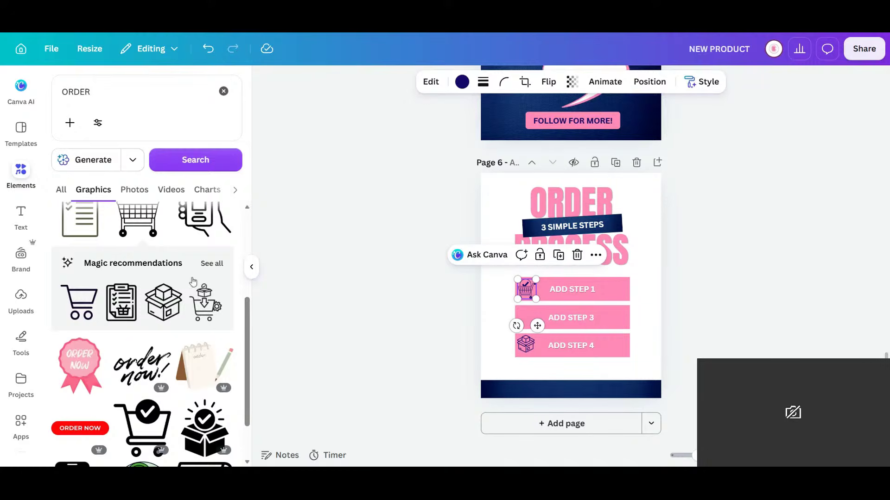
Look through the "ORDER" graphics results for an icon that suits the middle step
{"action": "scroll", "coordinate": [153, 279], "scroll_direction": "down", "scroll_amount": 4}
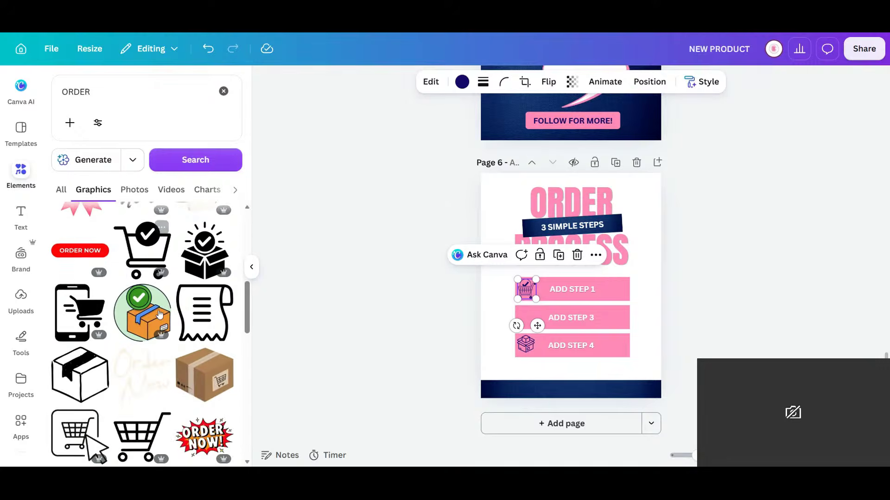
{"action": "scroll", "coordinate": [160, 315], "scroll_direction": "down", "scroll_amount": 2}
{"action": "scroll", "coordinate": [160, 314], "scroll_direction": "down", "scroll_amount": 2}
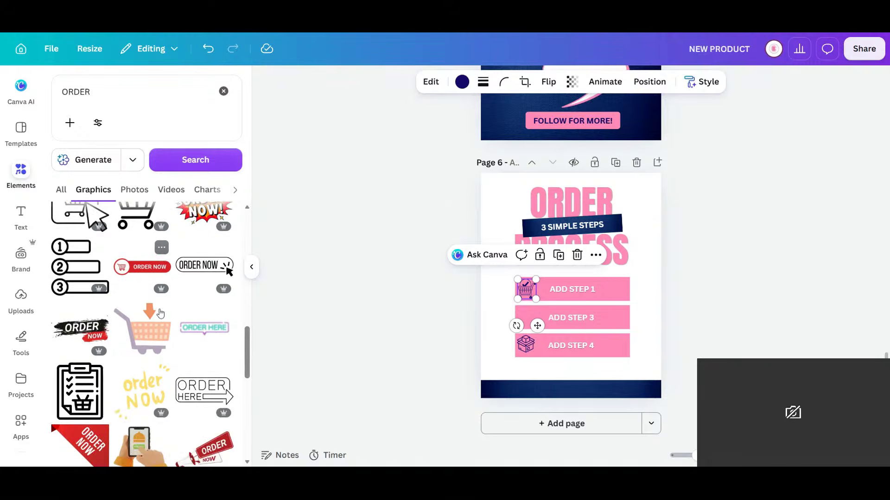
{"action": "scroll", "coordinate": [160, 313], "scroll_direction": "down", "scroll_amount": 2}
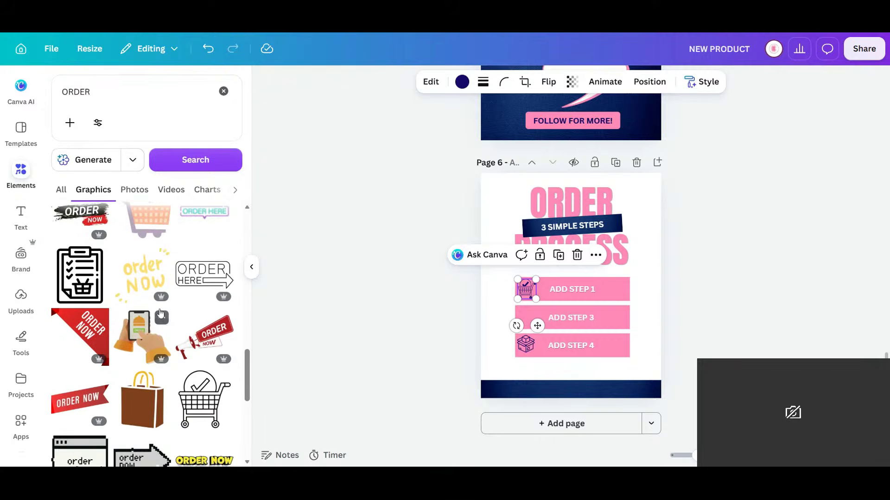
{"action": "scroll", "coordinate": [160, 314], "scroll_direction": "down", "scroll_amount": 1}
{"action": "scroll", "coordinate": [160, 313], "scroll_direction": "down", "scroll_amount": 3}
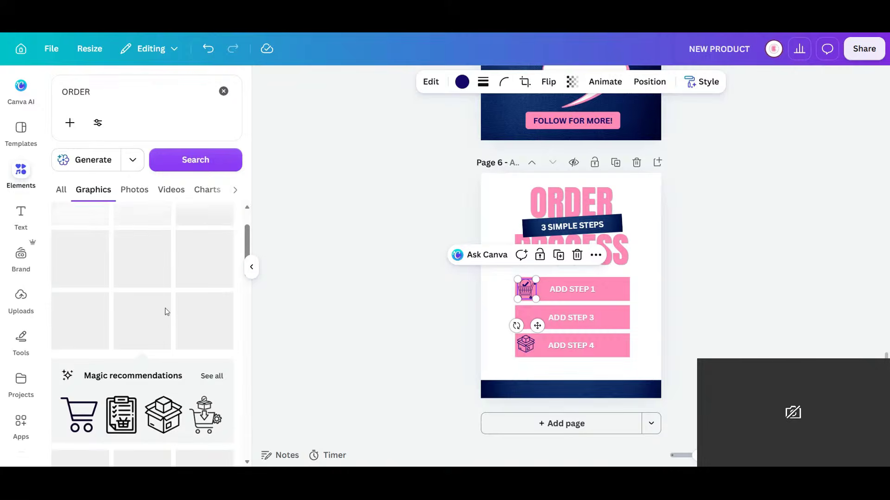
{"action": "scroll", "coordinate": [165, 312], "scroll_direction": "up", "scroll_amount": 1}
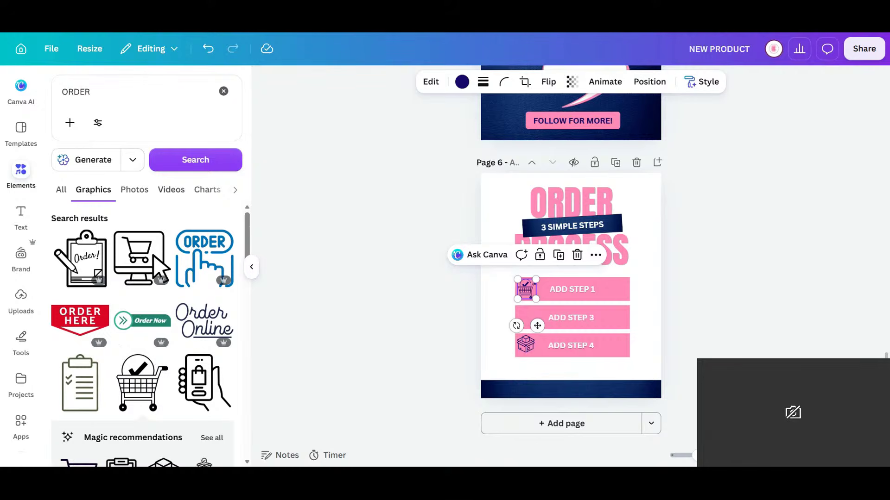
Search the elements library for "APPROVE"
{"action": "left_click_drag", "start_coordinate": [95, 92], "coordinate": [38, 86]}
{"action": "type", "text": "APPROVE\\"}
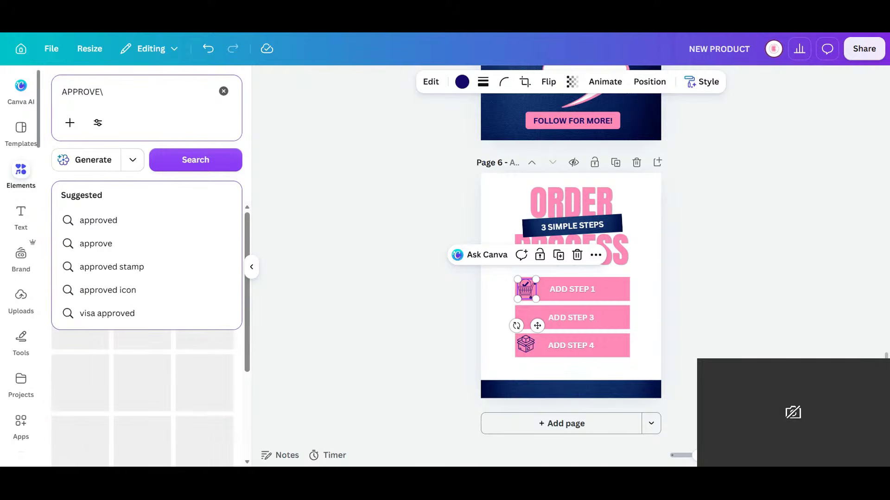
{"action": "key", "text": "BackSpace"}
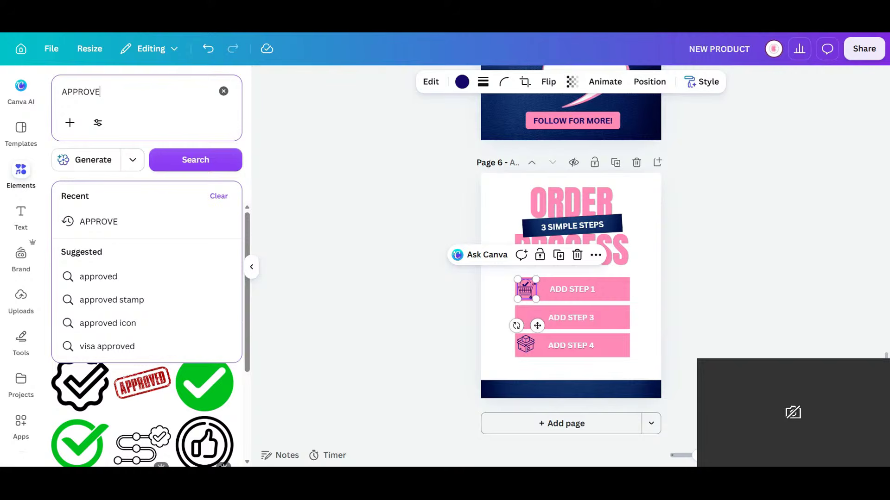
Add the outlined checkmark badge graphic as a small navy icon just left of the "ADD STEP 3" bar
{"action": "left_click", "coordinate": [85, 393]}
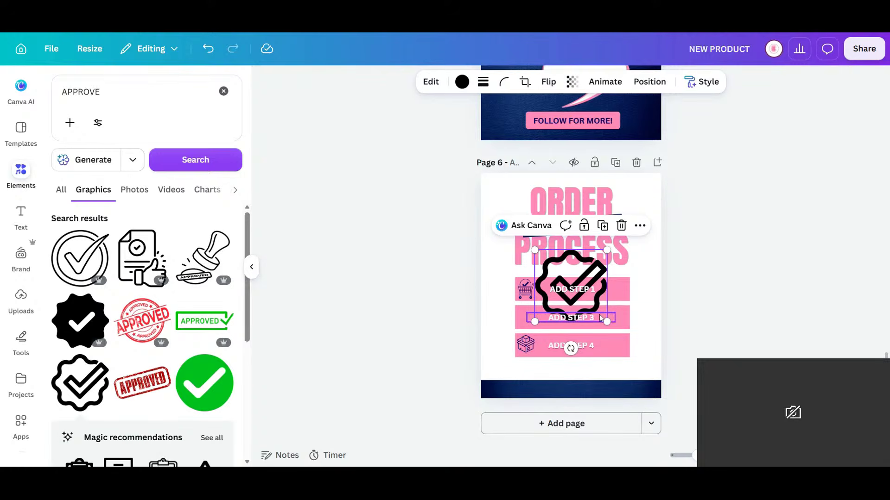
{"action": "left_click_drag", "start_coordinate": [604, 321], "coordinate": [504, 318]}
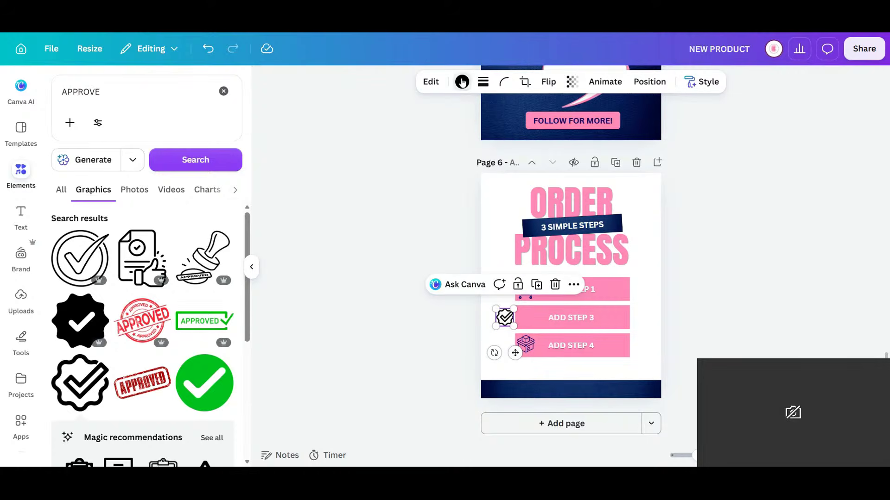
{"action": "left_click", "coordinate": [462, 82]}
{"action": "left_click", "coordinate": [116, 167]}
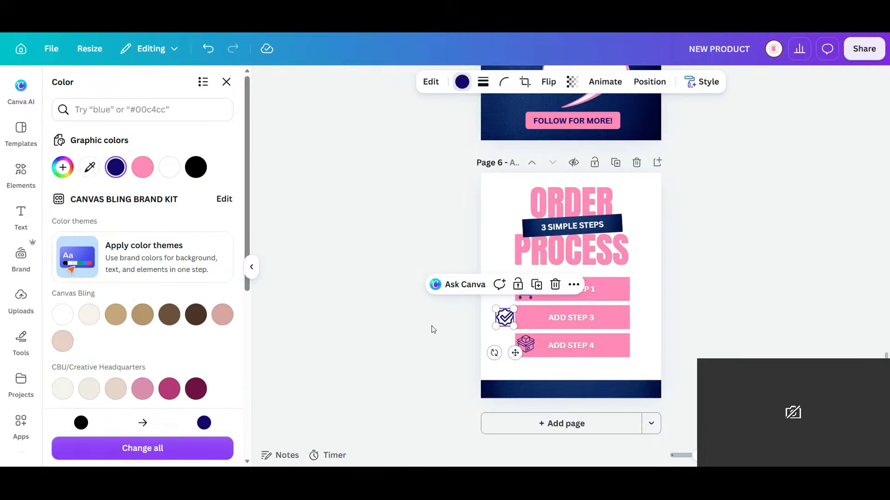
{"action": "left_click", "coordinate": [427, 329]}
Move the box and cart icons just outside the left ends of their bars, in line with the checkmark badge
{"action": "left_click_drag", "start_coordinate": [526, 344], "coordinate": [505, 341]}
{"action": "left_click", "coordinate": [527, 284]}
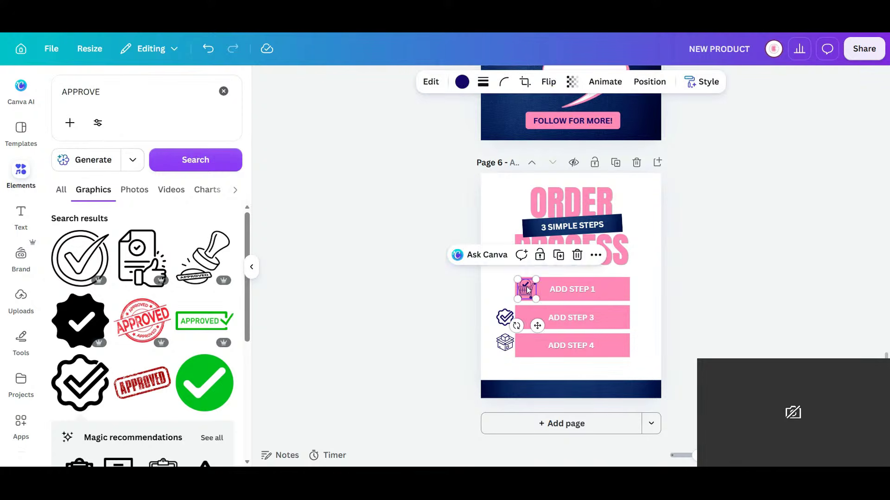
{"action": "left_click_drag", "start_coordinate": [524, 287], "coordinate": [505, 288]}
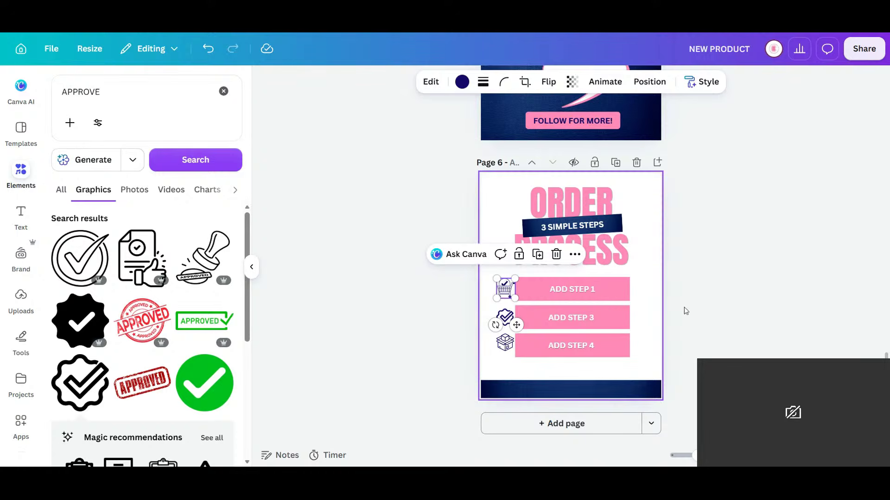
{"action": "left_click", "coordinate": [687, 315]}
{"action": "left_click", "coordinate": [581, 230]}
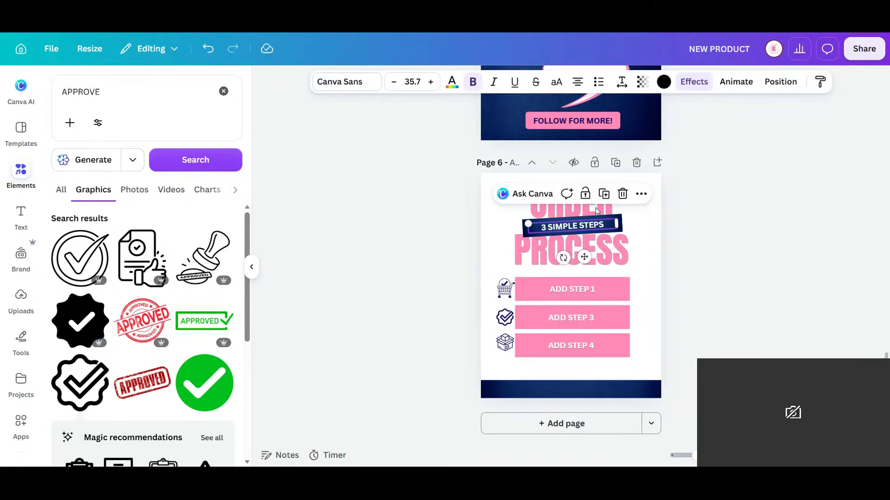
{"action": "scroll", "coordinate": [710, 240], "scroll_direction": "up", "scroll_amount": 10}
{"action": "scroll", "coordinate": [709, 241], "scroll_direction": "up", "scroll_amount": 5}
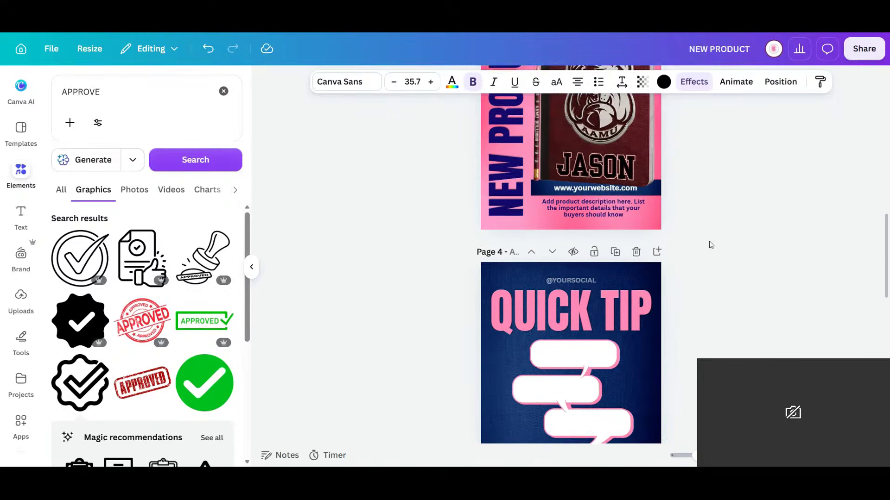
{"action": "scroll", "coordinate": [624, 258], "scroll_direction": "down", "scroll_amount": 3}
{"action": "left_click", "coordinate": [604, 224]}
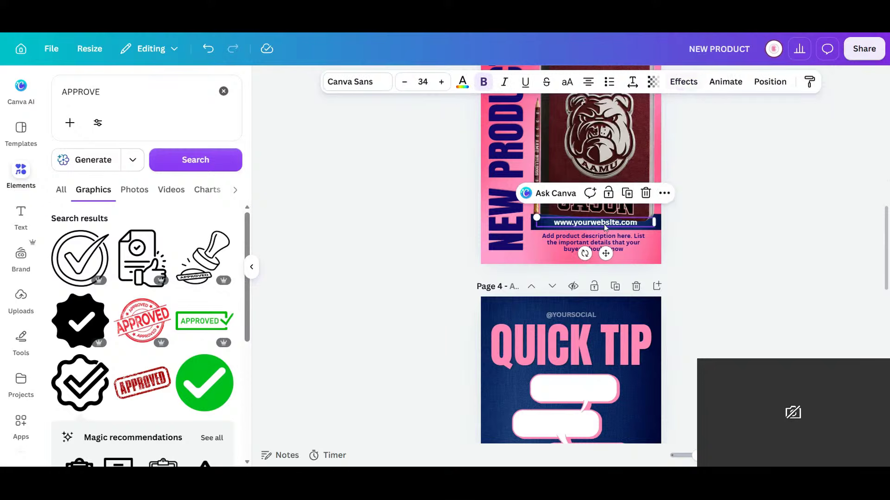
{"action": "right_click", "coordinate": [604, 224]}
{"action": "left_click", "coordinate": [639, 154]}
{"action": "scroll", "coordinate": [619, 277], "scroll_direction": "down", "scroll_amount": 12}
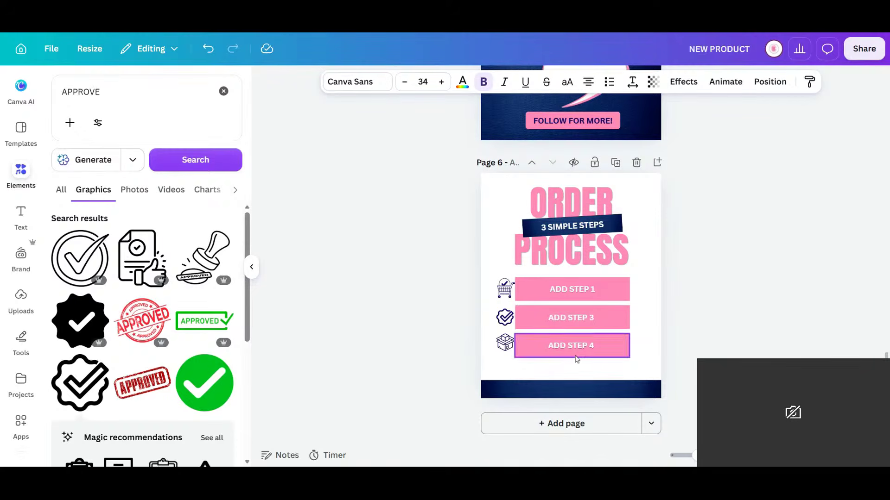
{"action": "right_click", "coordinate": [545, 392]}
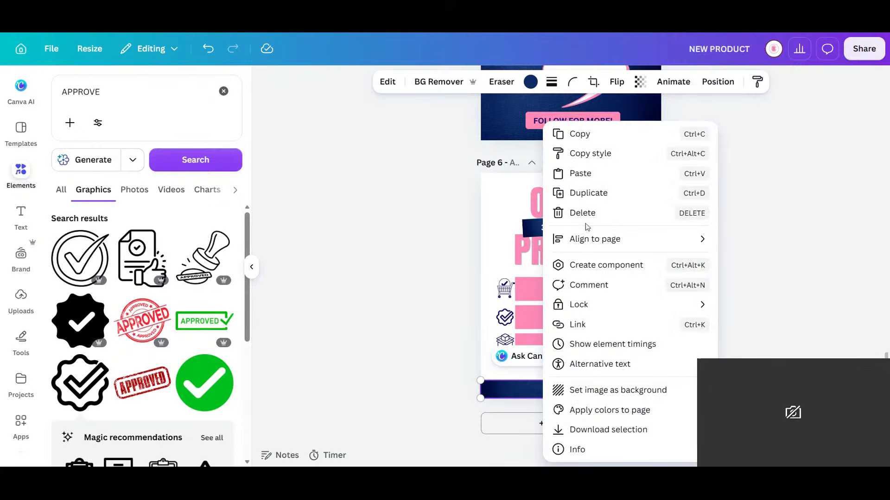
{"action": "left_click", "coordinate": [580, 173]}
{"action": "left_click_drag", "start_coordinate": [606, 388], "coordinate": [585, 421]}
{"action": "left_click", "coordinate": [699, 353]}
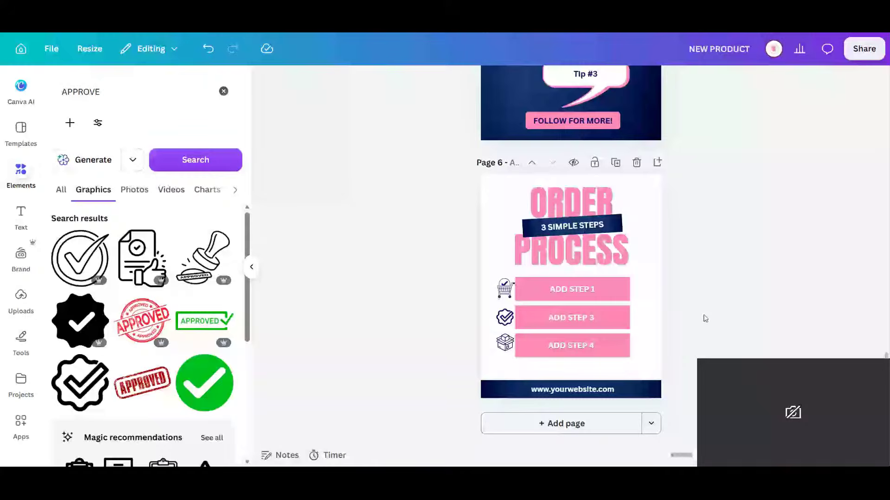
Duplicate page 6, stretch the copy's navy footer texture to cover the whole page, and send it to the back
{"action": "left_click", "coordinate": [615, 163]}
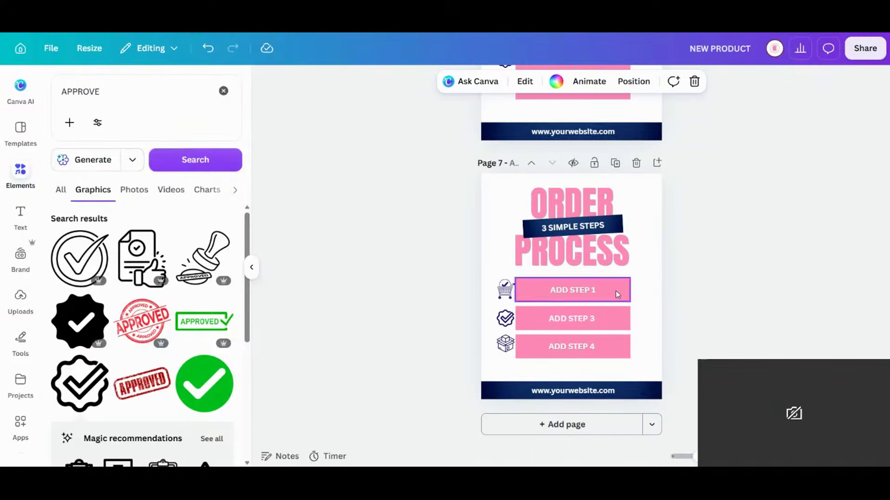
{"action": "left_click", "coordinate": [648, 395]}
{"action": "left_click_drag", "start_coordinate": [571, 381], "coordinate": [565, 171]}
{"action": "left_click", "coordinate": [718, 82]}
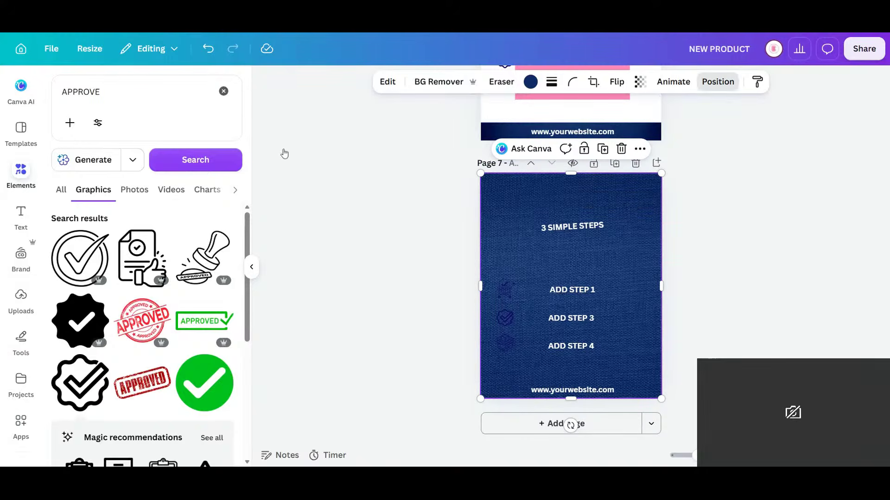
{"action": "left_click", "coordinate": [194, 170]}
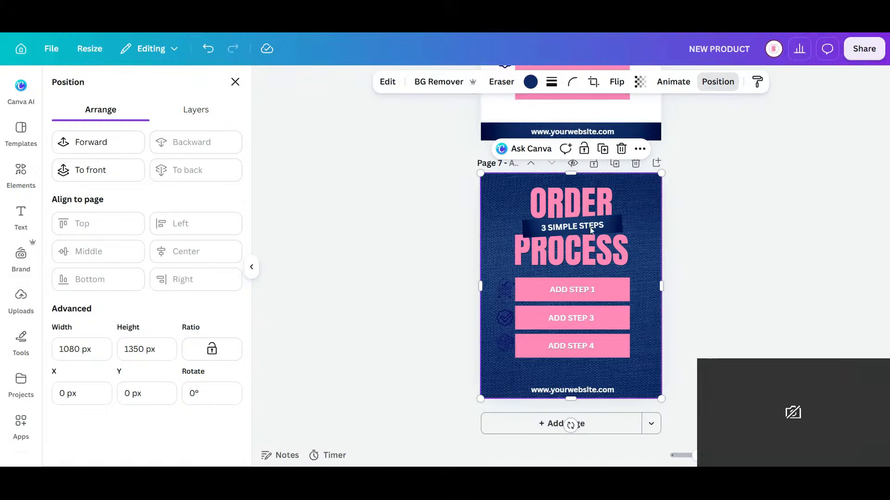
{"action": "key", "text": "Escape"}
Replace the navy banner behind "3 SIMPLE STEPS" on page 7 with a pink bar copy, about 607 by 106 px and tilted about -3.6°
{"action": "left_click", "coordinate": [626, 288]}
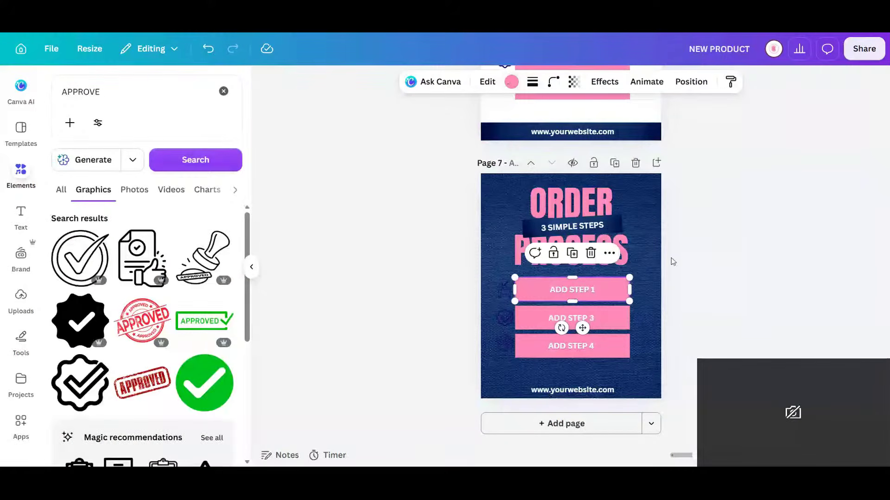
{"action": "left_click", "coordinate": [619, 227]}
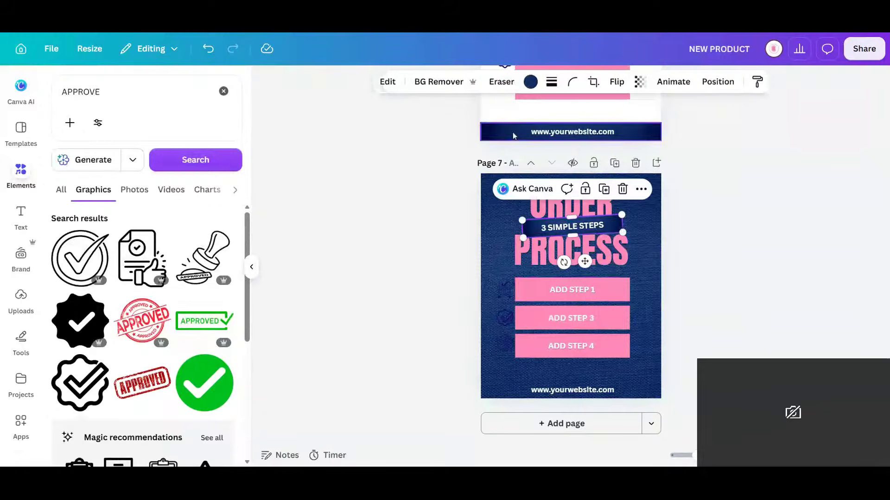
{"action": "left_click", "coordinate": [618, 352]}
{"action": "left_click", "coordinate": [576, 313]}
{"action": "left_click_drag", "start_coordinate": [585, 389], "coordinate": [573, 269]}
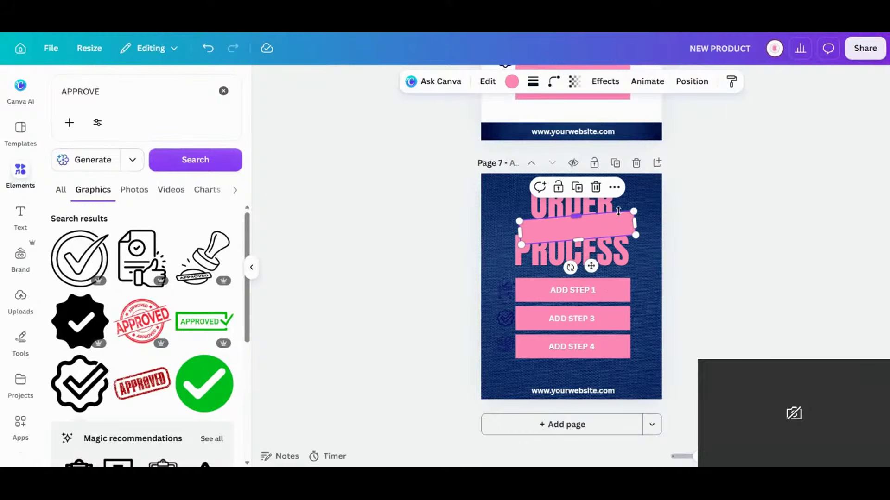
{"action": "left_click_drag", "start_coordinate": [633, 212], "coordinate": [609, 224]}
{"action": "left_click_drag", "start_coordinate": [527, 230], "coordinate": [523, 231]}
{"action": "left_click_drag", "start_coordinate": [576, 235], "coordinate": [575, 235]}
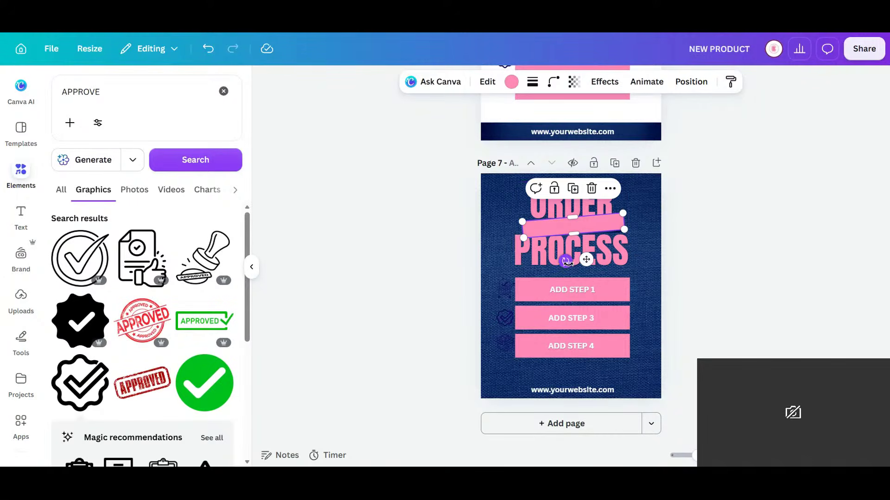
{"action": "left_click_drag", "start_coordinate": [576, 235], "coordinate": [575, 235]}
{"action": "left_click", "coordinate": [691, 82]}
{"action": "left_click", "coordinate": [185, 145]}
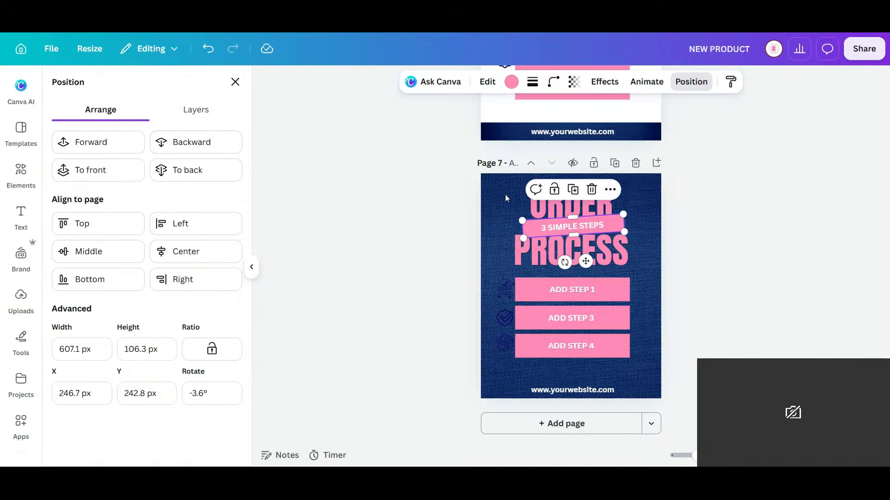
Fill the tilted banner on page 7 with white and color its "3 SIMPLE STEPS" text navy
{"action": "left_click", "coordinate": [512, 82]}
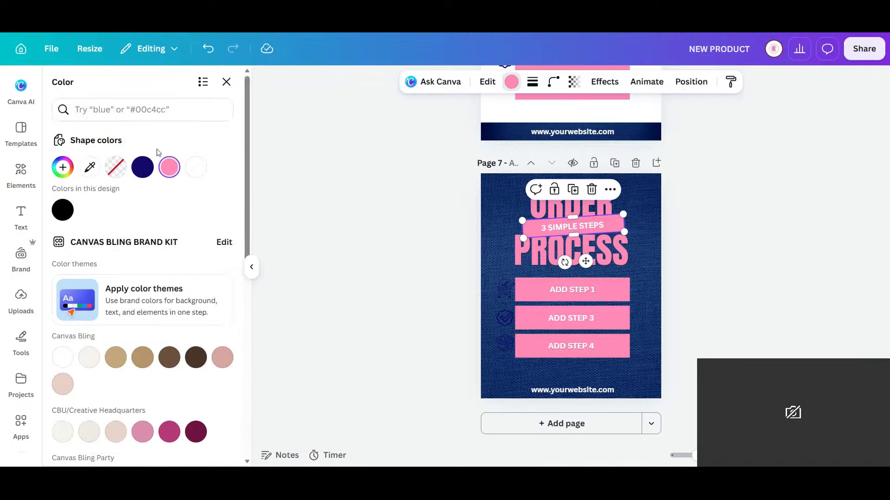
{"action": "left_click", "coordinate": [195, 168]}
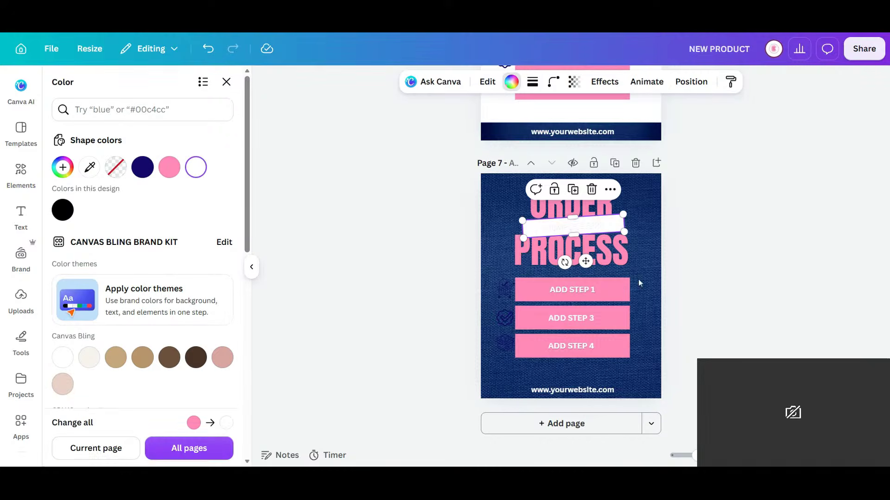
{"action": "left_click", "coordinate": [582, 227]}
{"action": "left_click", "coordinate": [452, 83]}
{"action": "left_click", "coordinate": [115, 167]}
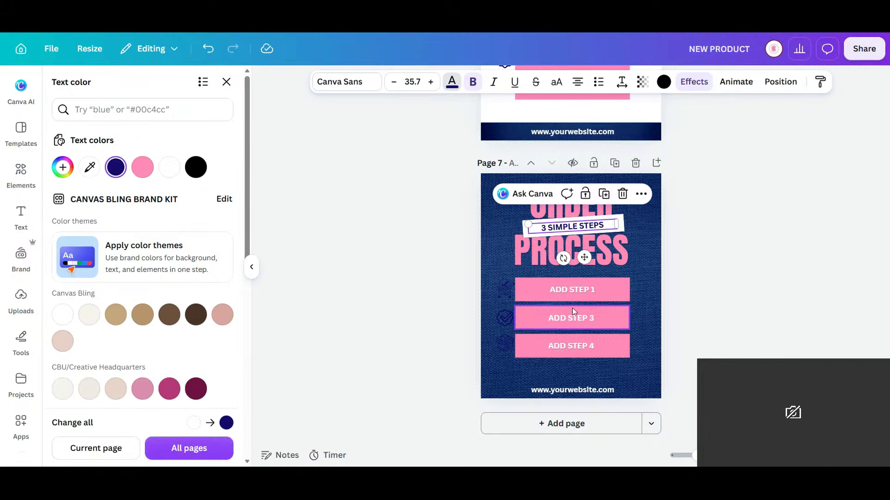
{"action": "left_click", "coordinate": [692, 319]}
Shorten page 7's navy texture from the bottom edge to leave a footer strip, and color the page background pink
{"action": "left_click", "coordinate": [564, 288]}
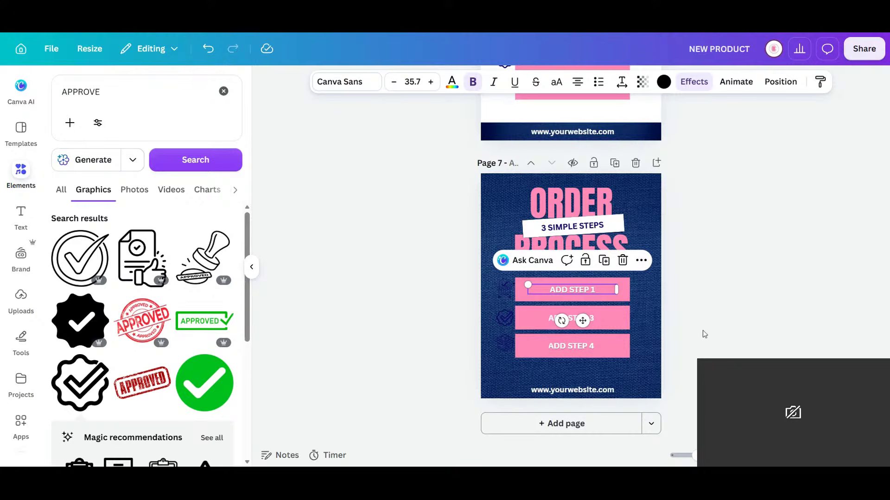
{"action": "left_click", "coordinate": [695, 340]}
{"action": "left_click", "coordinate": [646, 376]}
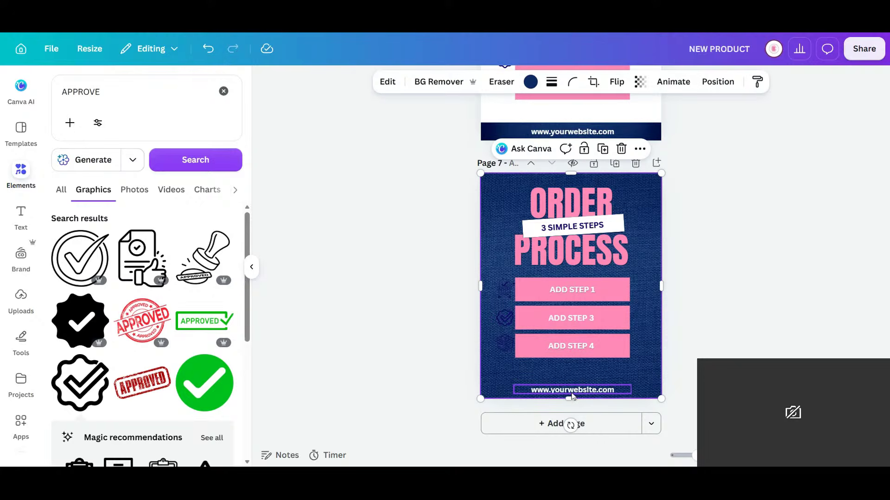
{"action": "left_click_drag", "start_coordinate": [571, 398], "coordinate": [571, 383]}
{"action": "left_click", "coordinate": [634, 395]}
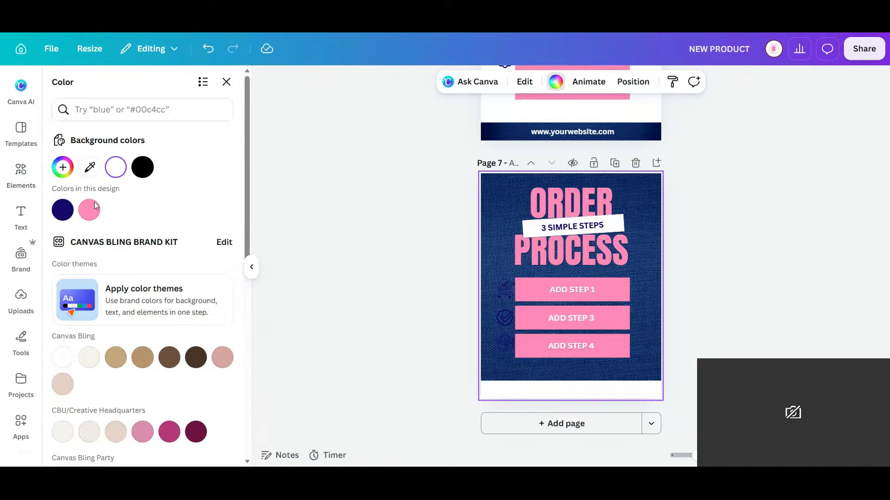
{"action": "left_click", "coordinate": [89, 210]}
{"action": "left_click", "coordinate": [573, 390]}
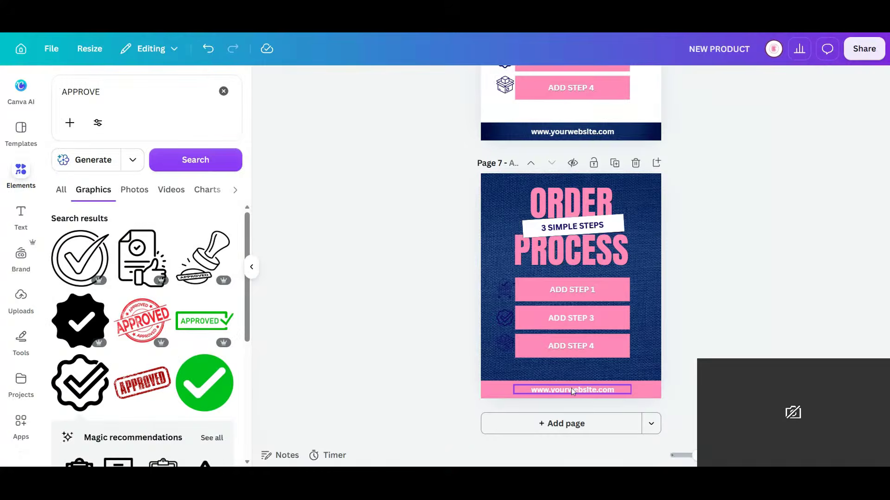
{"action": "left_click", "coordinate": [462, 82]}
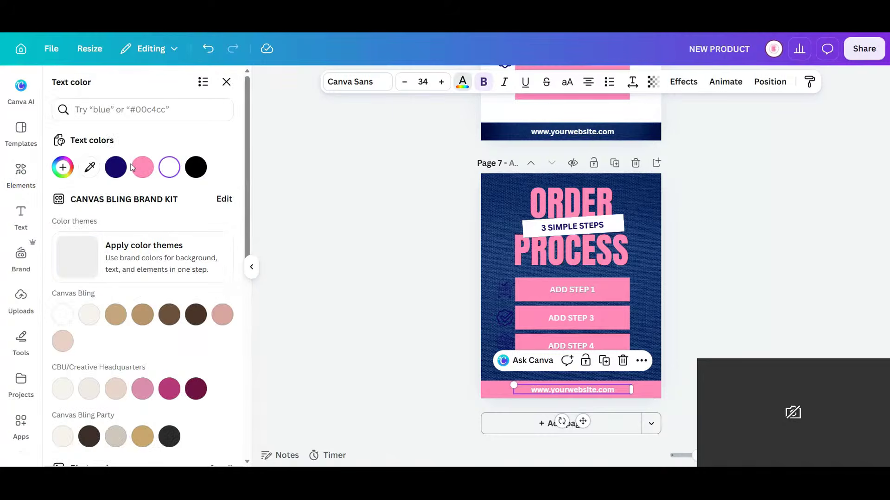
{"action": "left_click", "coordinate": [115, 167]}
{"action": "left_click", "coordinate": [685, 224]}
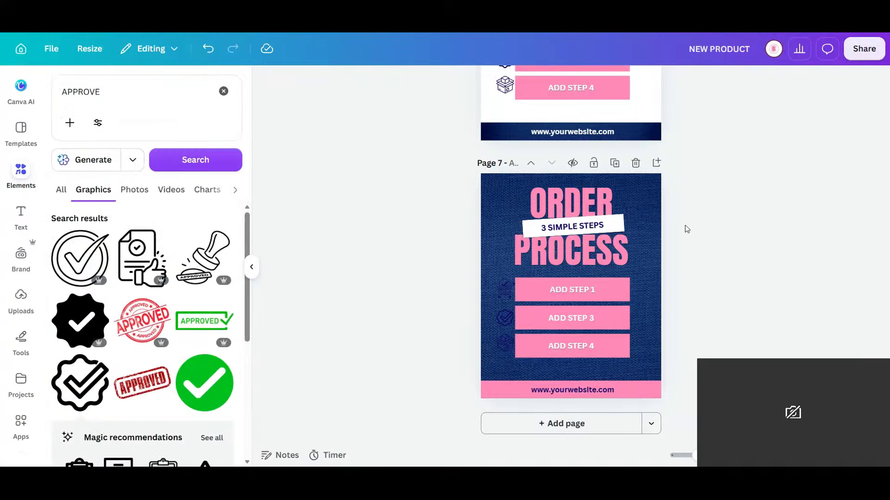
Review the earlier pages and add a new page 8 with a plain pink background after page 7
{"action": "scroll", "coordinate": [690, 238], "scroll_direction": "up", "scroll_amount": 5}
{"action": "scroll", "coordinate": [690, 238], "scroll_direction": "up", "scroll_amount": 20}
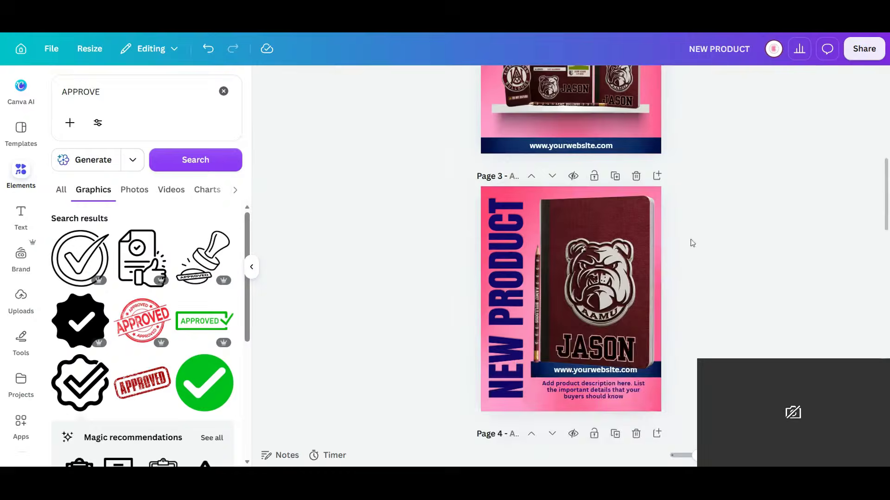
{"action": "scroll", "coordinate": [691, 239], "scroll_direction": "down", "scroll_amount": 5}
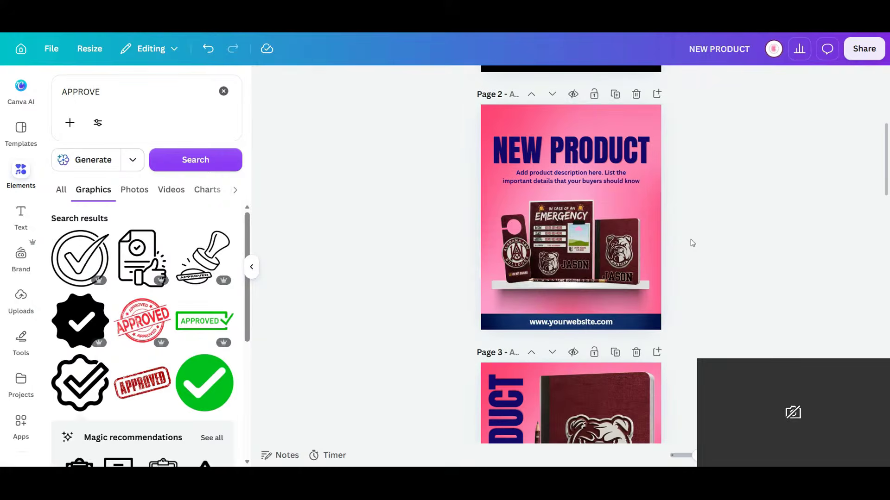
{"action": "scroll", "coordinate": [691, 239], "scroll_direction": "down", "scroll_amount": 7}
{"action": "scroll", "coordinate": [691, 238], "scroll_direction": "down", "scroll_amount": 15}
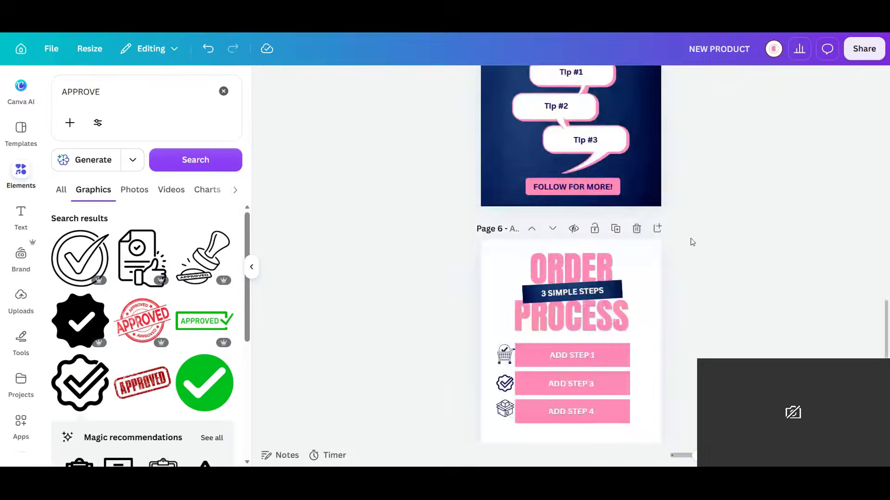
{"action": "scroll", "coordinate": [690, 242], "scroll_direction": "down", "scroll_amount": 1}
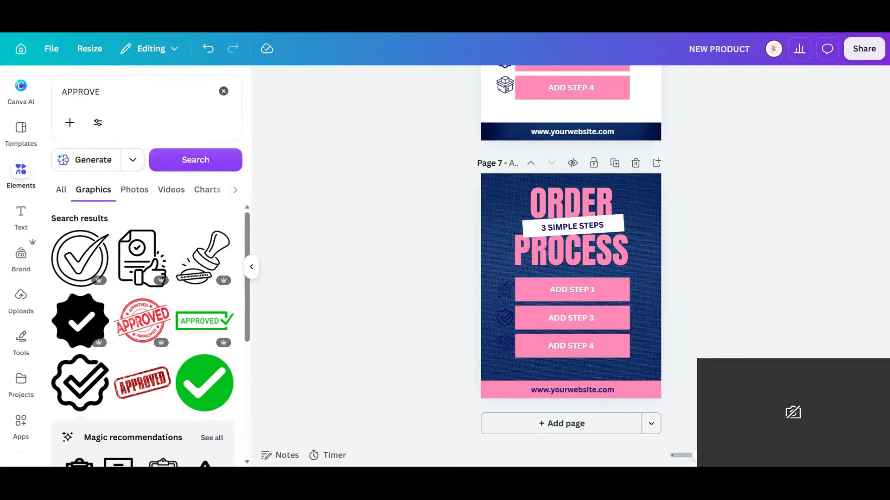
{"action": "left_click", "coordinate": [570, 431]}
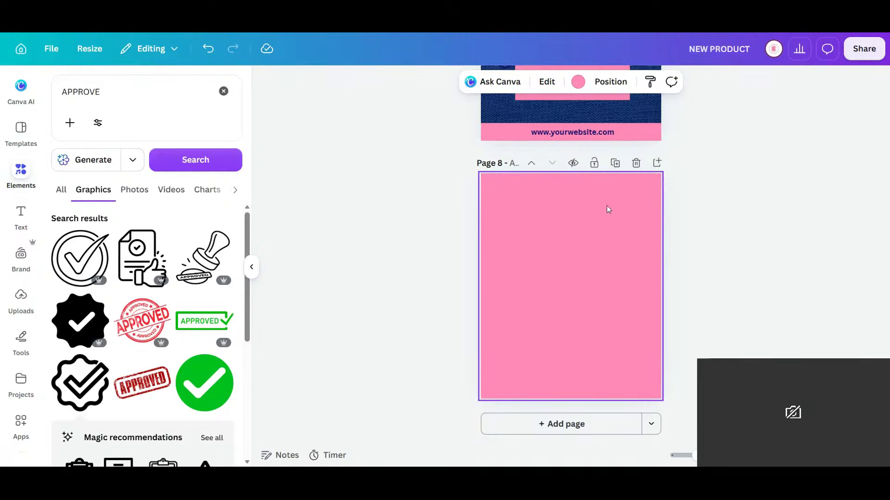
{"action": "left_click", "coordinate": [529, 263]}
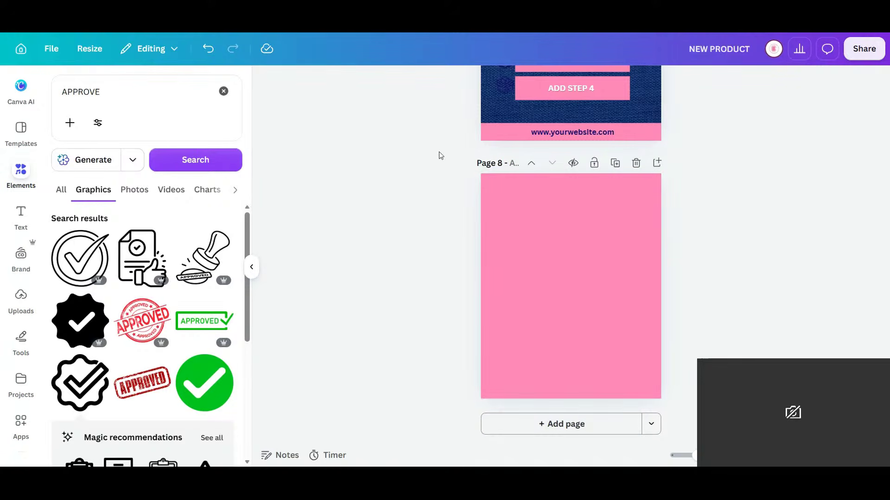
Place the recently used navy texture on page 8, stretch it into a wide bar, and tilt it upward to the right
{"action": "left_click", "coordinate": [216, 115]}
{"action": "left_click", "coordinate": [223, 91]}
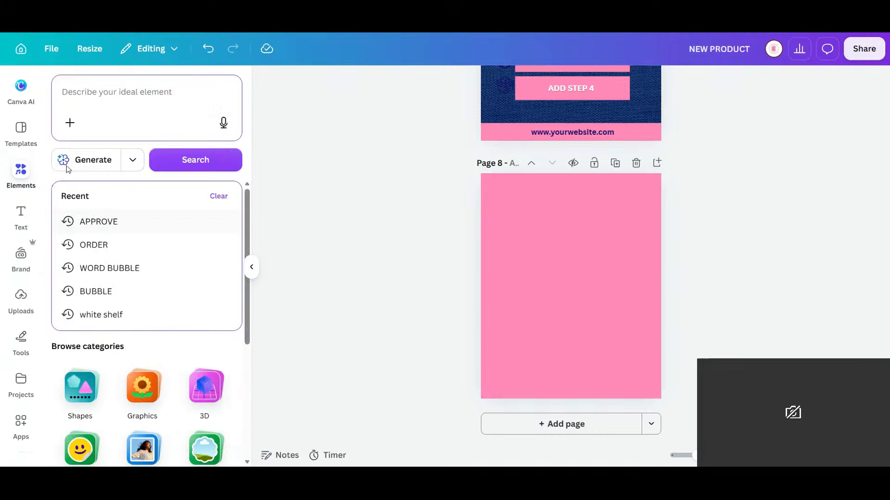
{"action": "left_click", "coordinate": [23, 167]}
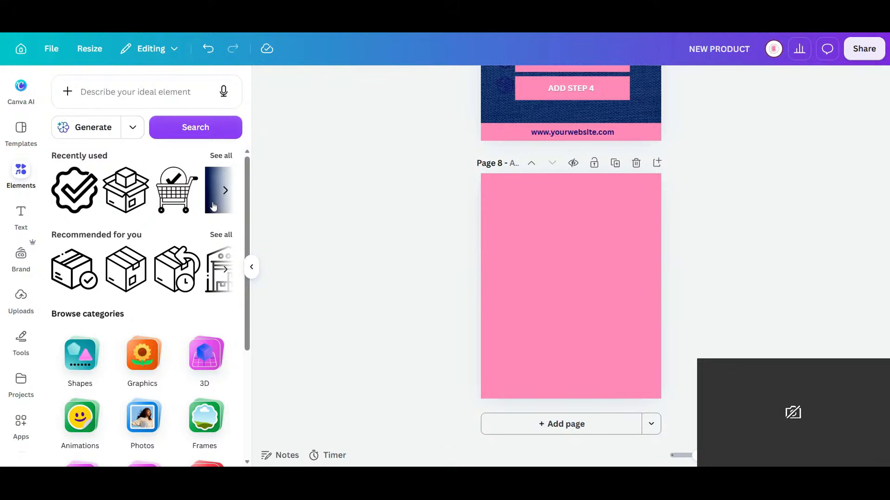
{"action": "left_click", "coordinate": [225, 191]}
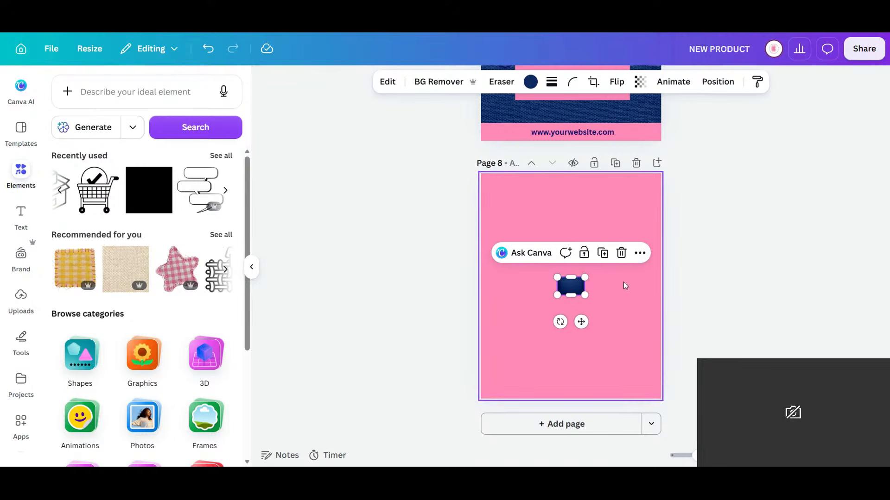
{"action": "left_click_drag", "start_coordinate": [639, 286], "coordinate": [571, 250]}
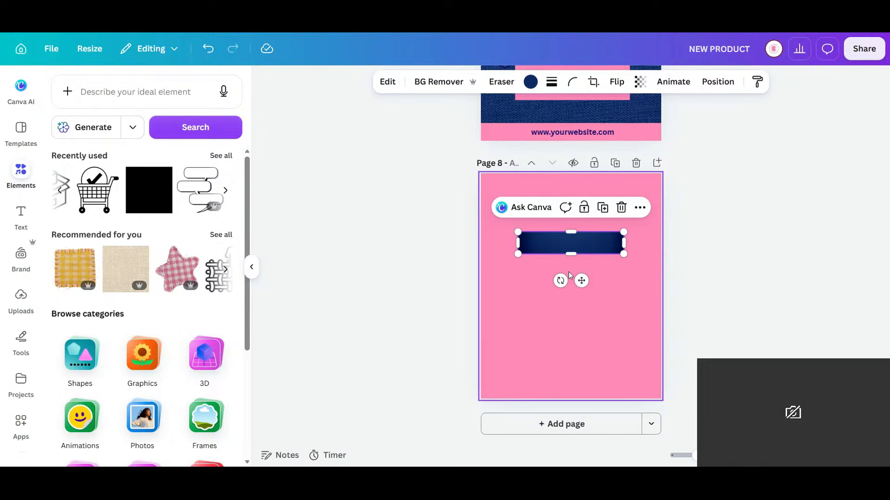
{"action": "left_click_drag", "start_coordinate": [562, 281], "coordinate": [567, 282]}
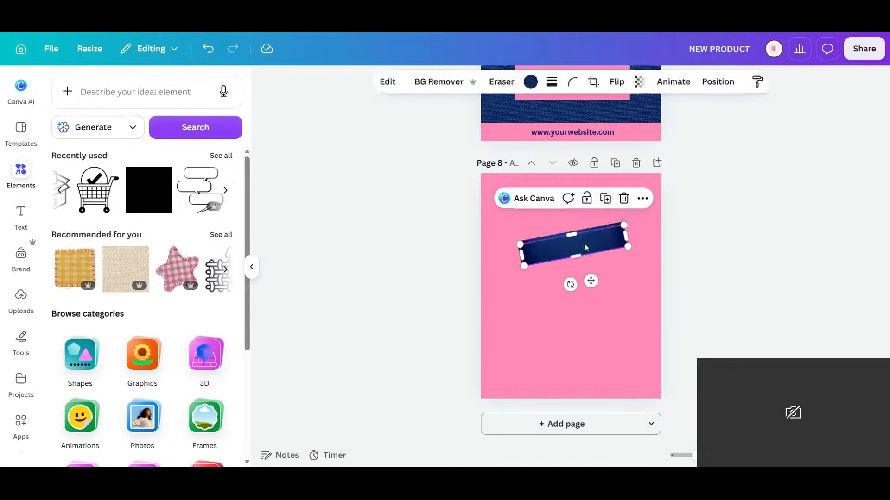
Duplicate the navy bar twice on page 8, stacking a level copy and a slightly tilted copy beneath the original
{"action": "key", "text": "ctrl+d"}
{"action": "mouse_move", "coordinate": [574, 310]}
{"action": "left_mouse_down"}
{"action": "mouse_move", "coordinate": [560, 315]}
{"action": "mouse_move", "coordinate": [566, 309]}
{"action": "left_mouse_up"}
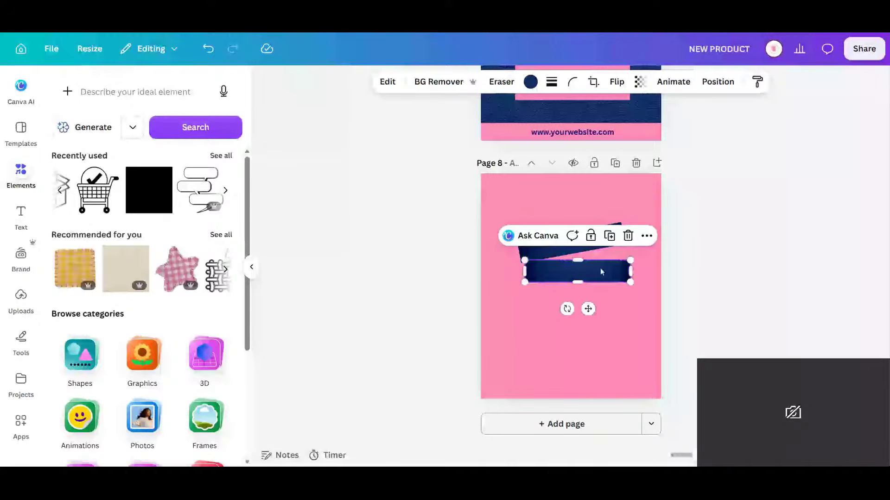
{"action": "left_click_drag", "start_coordinate": [599, 277], "coordinate": [602, 263]}
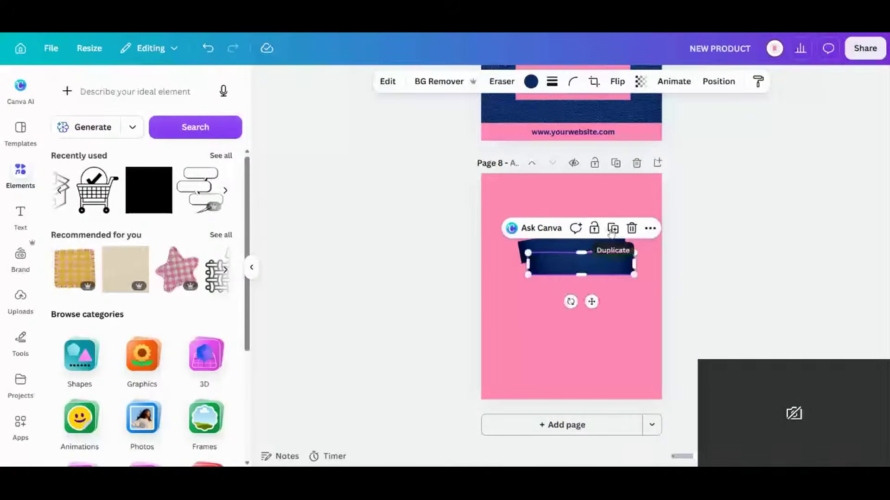
{"action": "key", "text": "ctrl+z"}
{"action": "left_click_drag", "start_coordinate": [582, 324], "coordinate": [582, 328]}
{"action": "left_click", "coordinate": [633, 324]}
{"action": "left_click", "coordinate": [592, 286]}
{"action": "left_click_drag", "start_coordinate": [592, 286], "coordinate": [584, 289]}
{"action": "left_click", "coordinate": [612, 347]}
Enlarge the three navy bars together to about 804 by 541 px and center them on page 8
{"action": "left_click_drag", "start_coordinate": [611, 346], "coordinate": [583, 228]}
{"action": "left_click_drag", "start_coordinate": [635, 301], "coordinate": [651, 313]}
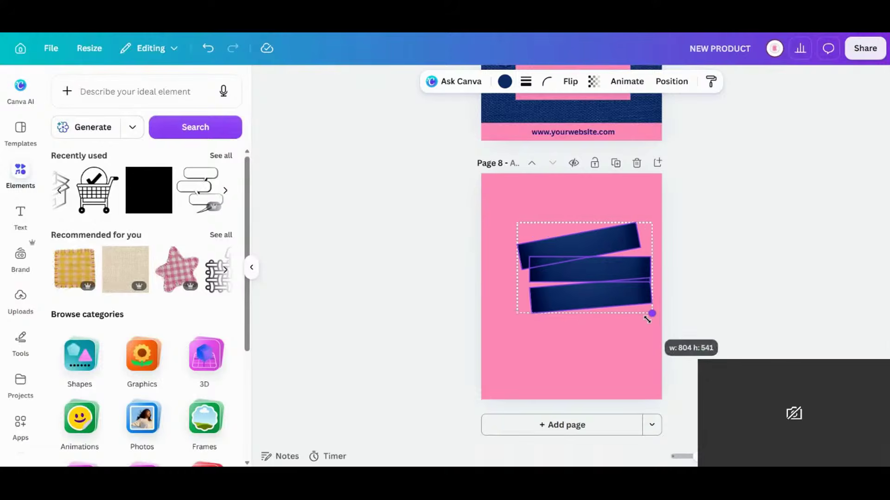
{"action": "left_click_drag", "start_coordinate": [590, 282], "coordinate": [586, 283]}
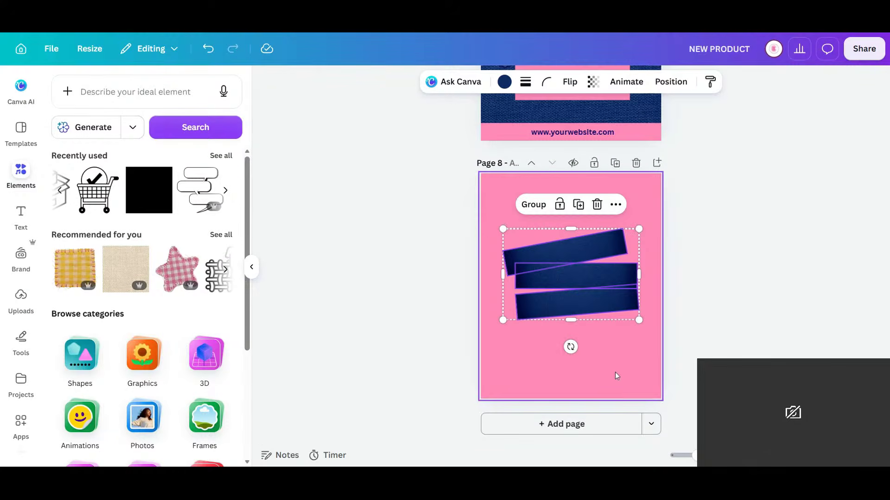
{"action": "left_click", "coordinate": [617, 368]}
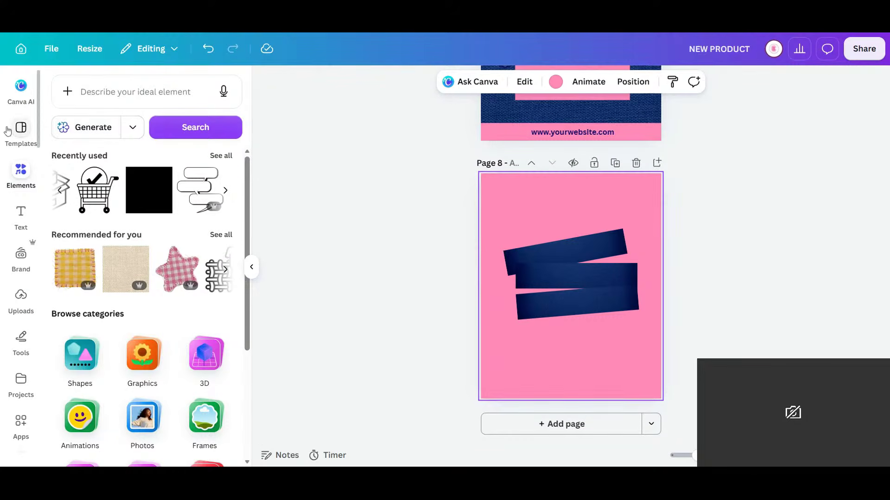
Search the design elements for "PHONE" and show all matching graphics
{"action": "left_click", "coordinate": [21, 172]}
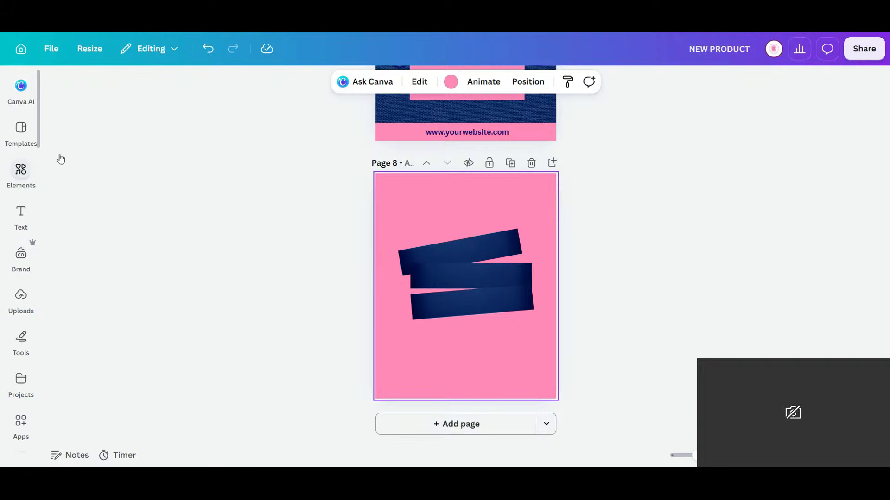
{"action": "left_click", "coordinate": [21, 172]}
{"action": "left_click", "coordinate": [93, 95]}
{"action": "type", "text": "PONE"}
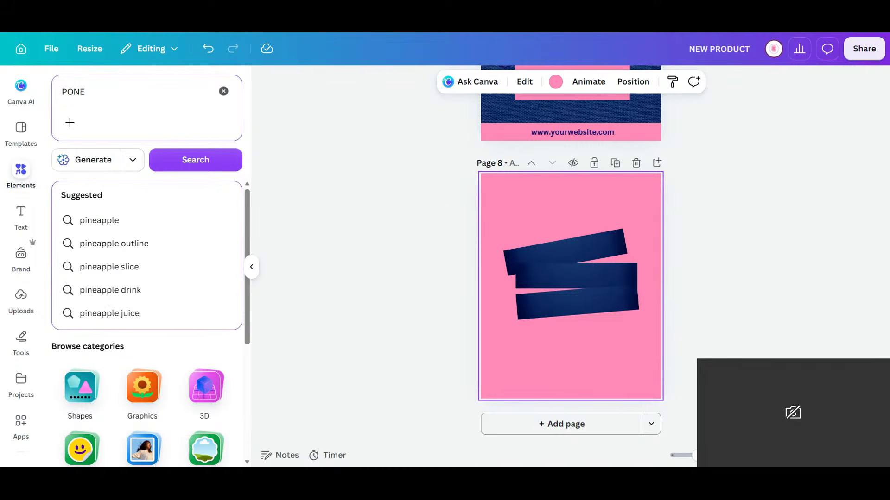
{"action": "key", "text": "BackSpace"}
{"action": "key", "text": "BackSpace"}
{"action": "key", "text": "BackSpace"}
{"action": "type", "text": "HONE"}
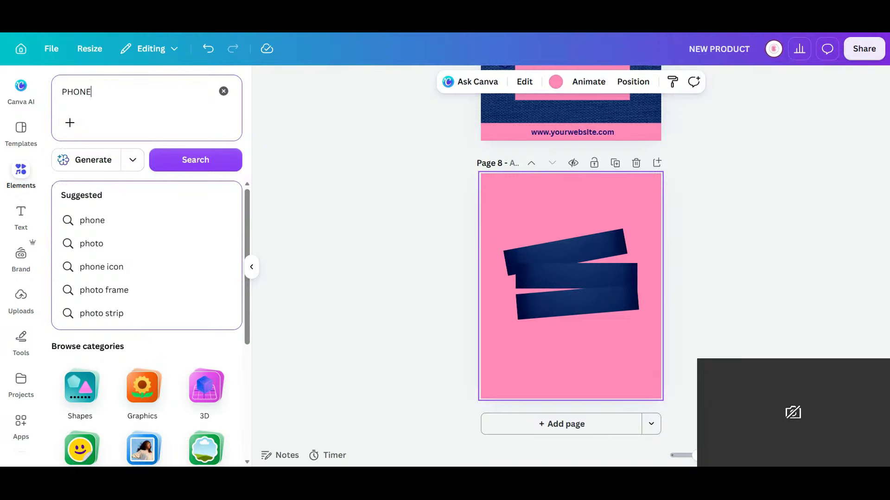
{"action": "key", "text": "Return"}
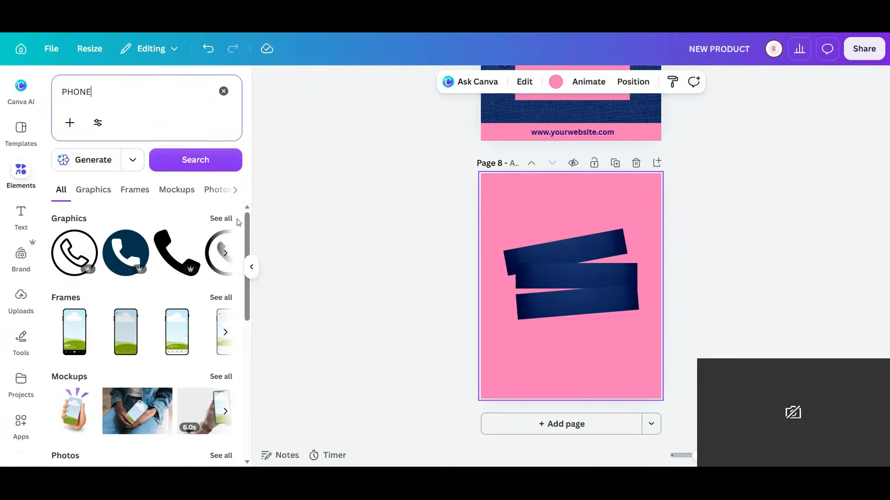
{"action": "left_click", "coordinate": [219, 220]}
Add the red hanging telephone handset with a coiled cord to page 8 and move it to the page's left edge
{"action": "scroll", "coordinate": [152, 302], "scroll_direction": "down", "scroll_amount": 3}
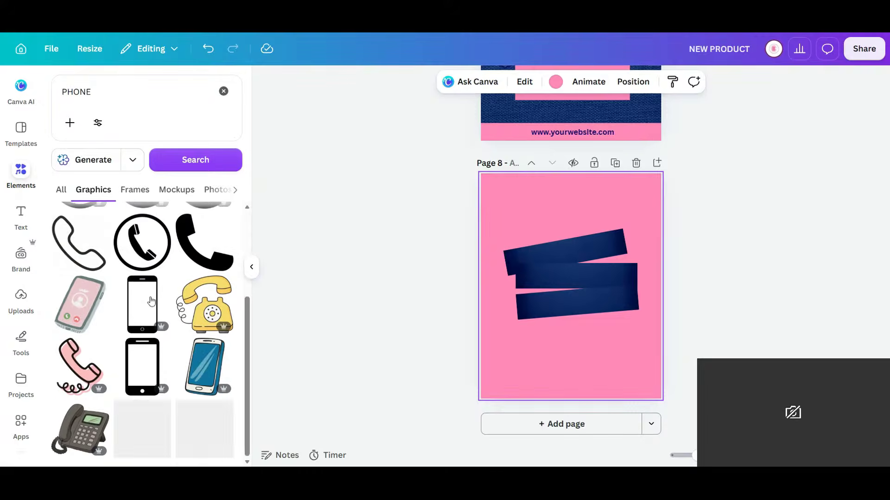
{"action": "scroll", "coordinate": [151, 302], "scroll_direction": "down", "scroll_amount": 3}
{"action": "scroll", "coordinate": [151, 299], "scroll_direction": "up", "scroll_amount": 2}
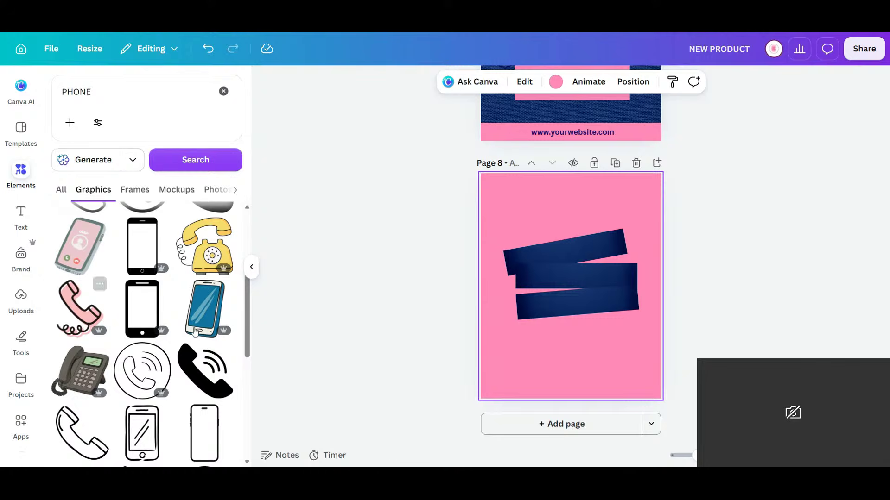
{"action": "scroll", "coordinate": [194, 331], "scroll_direction": "down", "scroll_amount": 4}
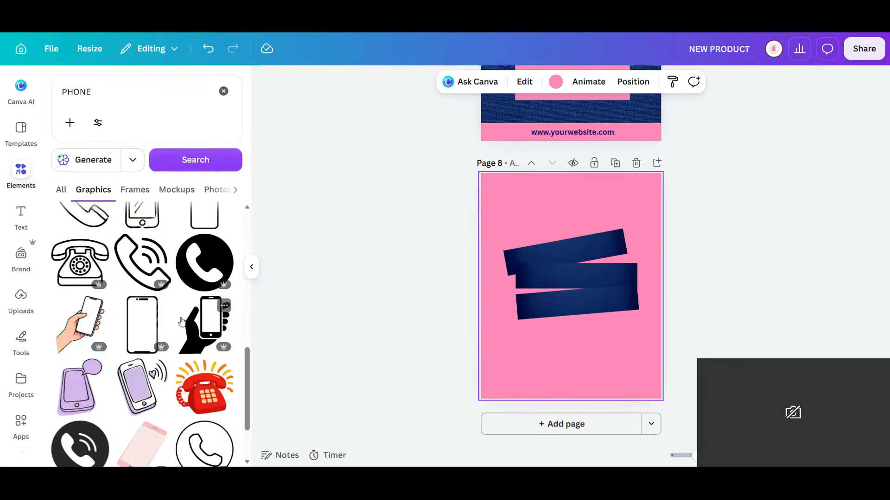
{"action": "scroll", "coordinate": [182, 321], "scroll_direction": "down", "scroll_amount": 3}
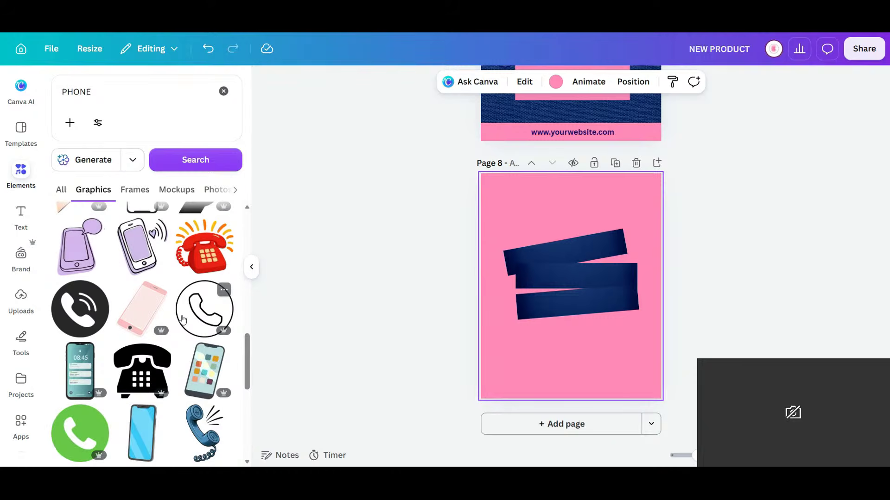
{"action": "scroll", "coordinate": [182, 320], "scroll_direction": "down", "scroll_amount": 4}
{"action": "scroll", "coordinate": [182, 320], "scroll_direction": "down", "scroll_amount": 5}
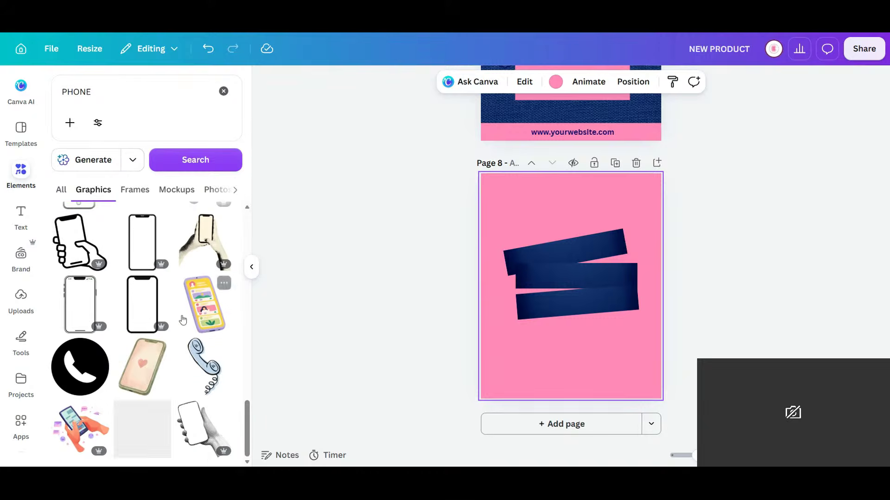
{"action": "scroll", "coordinate": [182, 318], "scroll_direction": "down", "scroll_amount": 3}
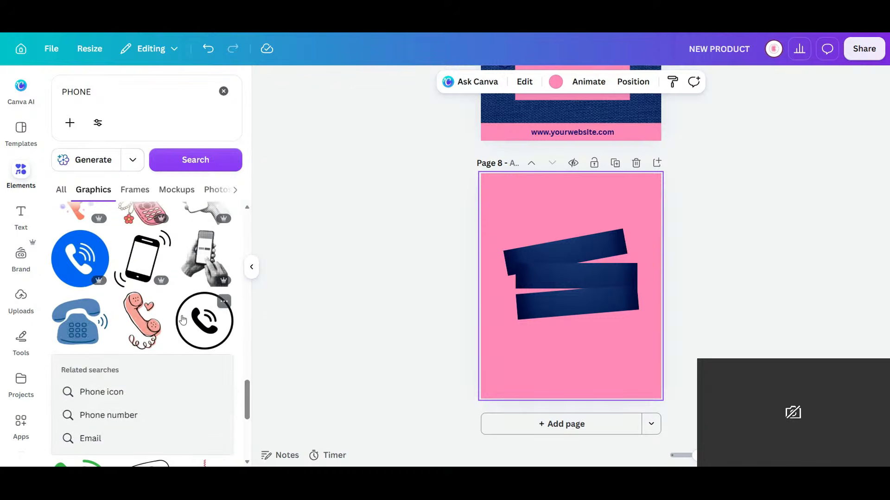
{"action": "scroll", "coordinate": [183, 320], "scroll_direction": "down", "scroll_amount": 1}
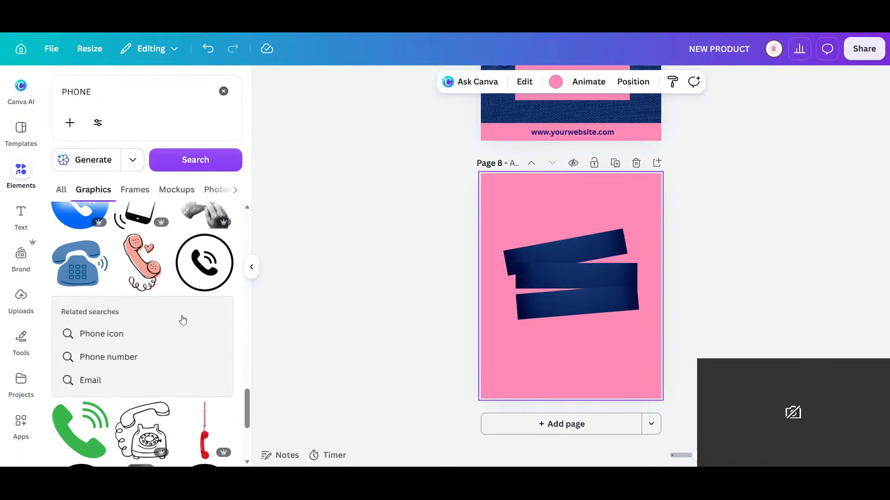
{"action": "scroll", "coordinate": [184, 319], "scroll_direction": "down", "scroll_amount": 3}
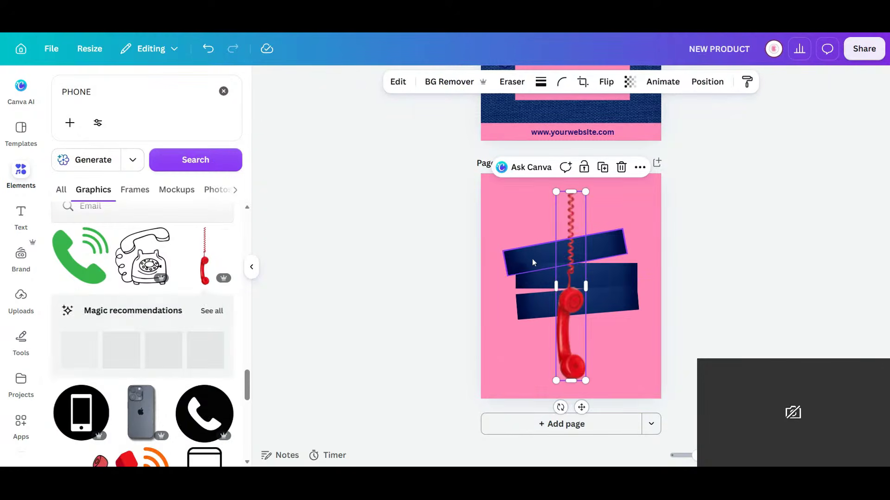
{"action": "left_click_drag", "start_coordinate": [569, 292], "coordinate": [496, 287]}
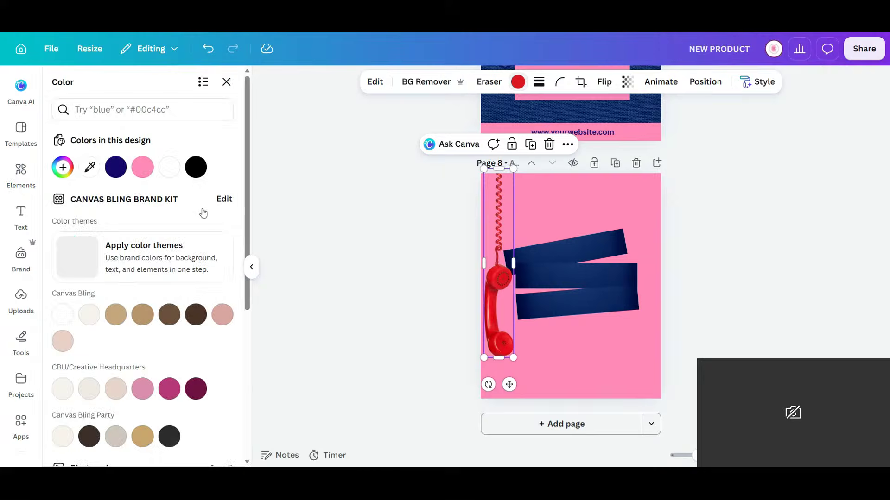
Recolor the hanging telephone handset on page 8 to the design's pastel pink, #ff89b8
{"action": "left_click", "coordinate": [143, 168]}
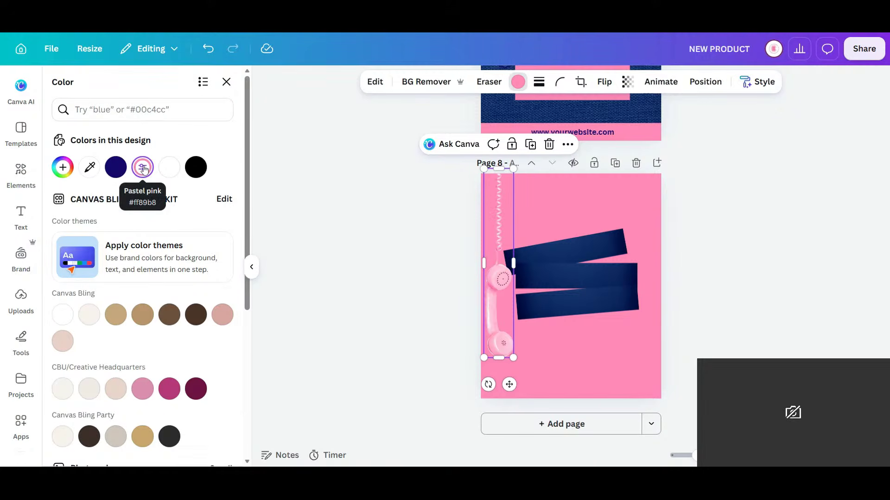
{"action": "left_click", "coordinate": [610, 377]}
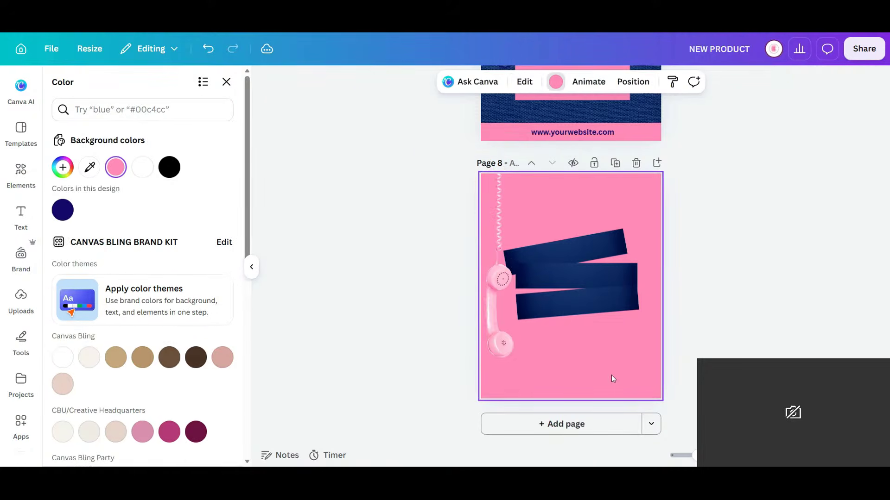
Set page 8's background to white and align the top of the telephone cord with the page's top edge
{"action": "left_click", "coordinate": [555, 86]}
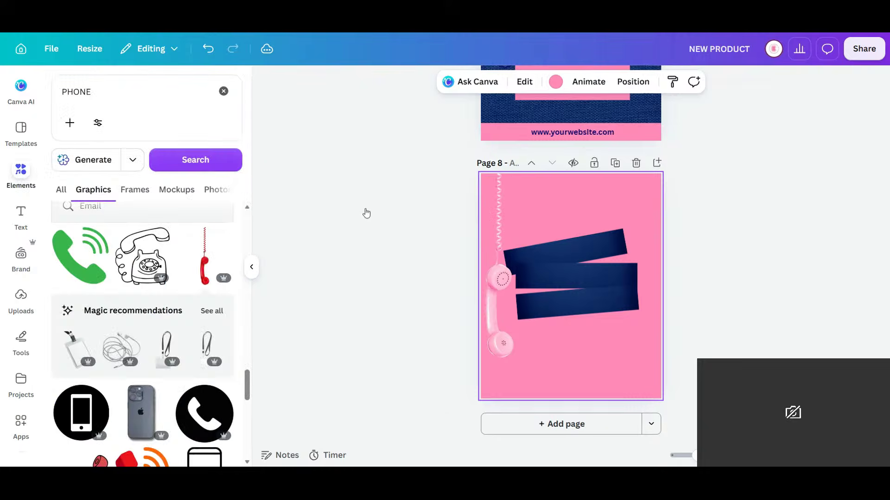
{"action": "left_click", "coordinate": [555, 82]}
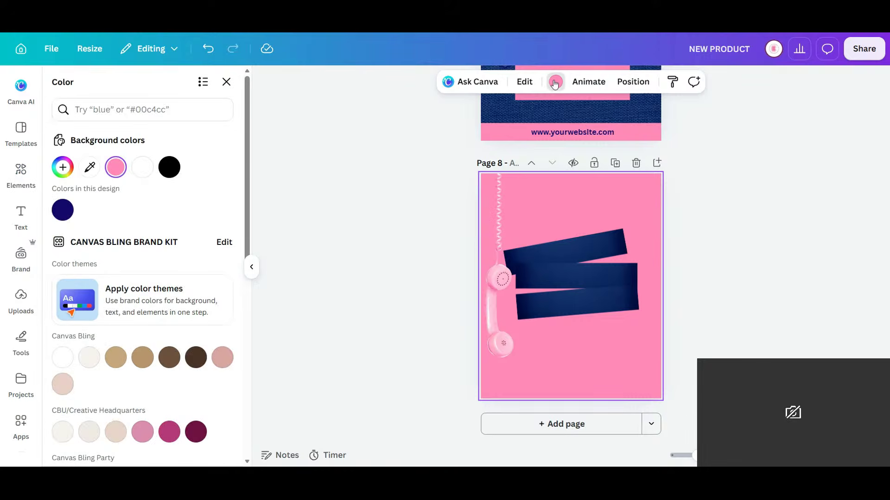
{"action": "left_click", "coordinate": [144, 177]}
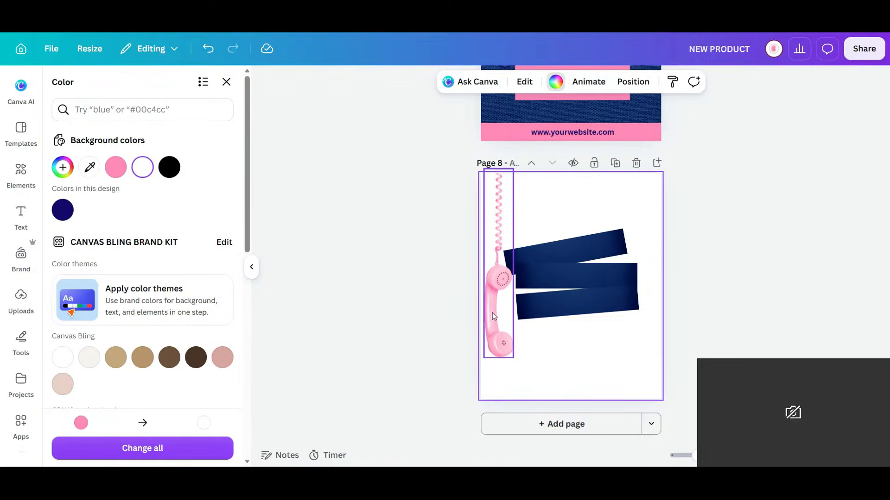
{"action": "left_click_drag", "start_coordinate": [492, 313], "coordinate": [494, 317]}
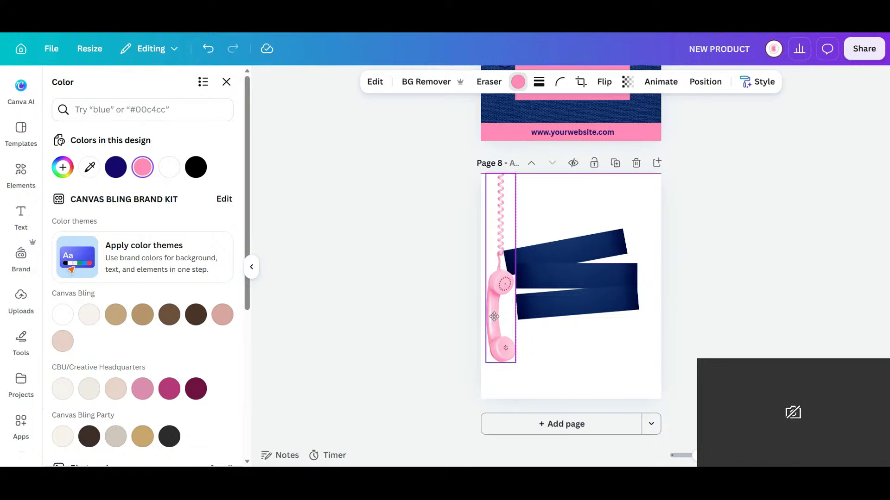
{"action": "left_click", "coordinate": [582, 370]}
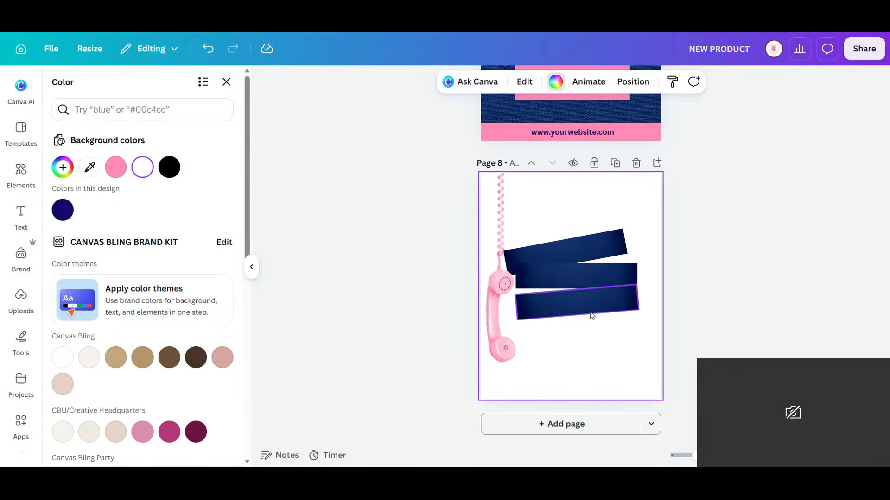
Delete the two tilted navy bars from page 8, keeping only the level one
{"action": "left_click_drag", "start_coordinate": [594, 304], "coordinate": [591, 313]}
{"action": "left_click", "coordinate": [626, 268]}
{"action": "left_click", "coordinate": [586, 255]}
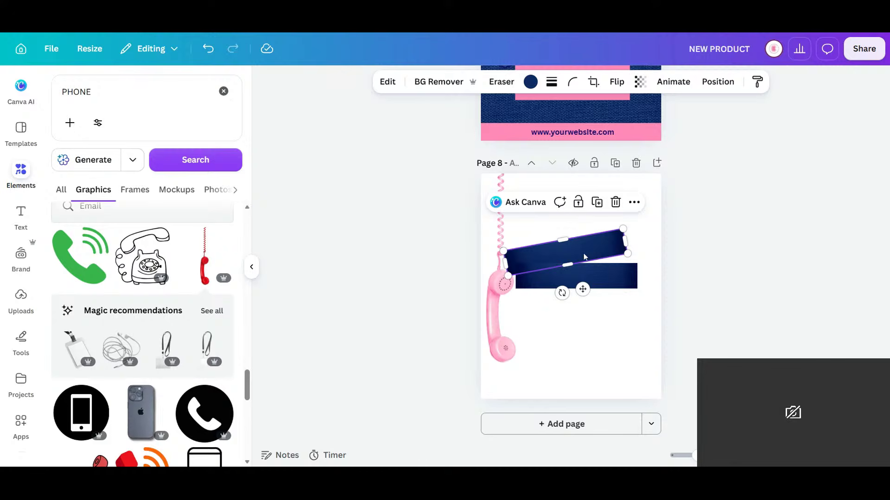
{"action": "left_click", "coordinate": [616, 202]}
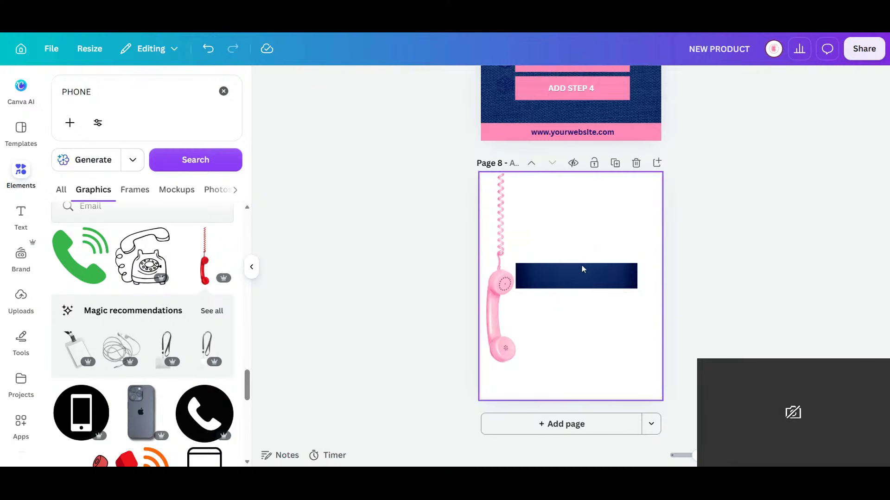
Move the remaining navy bar to page 8's top-left corner and stretch it to cover the whole page behind the handset
{"action": "left_click", "coordinate": [577, 280]}
{"action": "left_click_drag", "start_coordinate": [573, 278], "coordinate": [538, 188]}
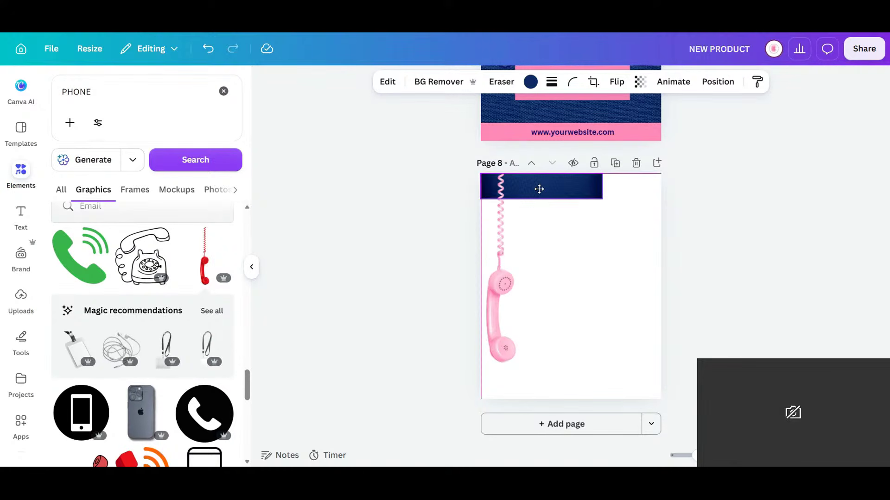
{"action": "left_click_drag", "start_coordinate": [602, 186], "coordinate": [661, 191]}
{"action": "left_click_drag", "start_coordinate": [573, 202], "coordinate": [591, 401]}
{"action": "left_click", "coordinate": [673, 333]}
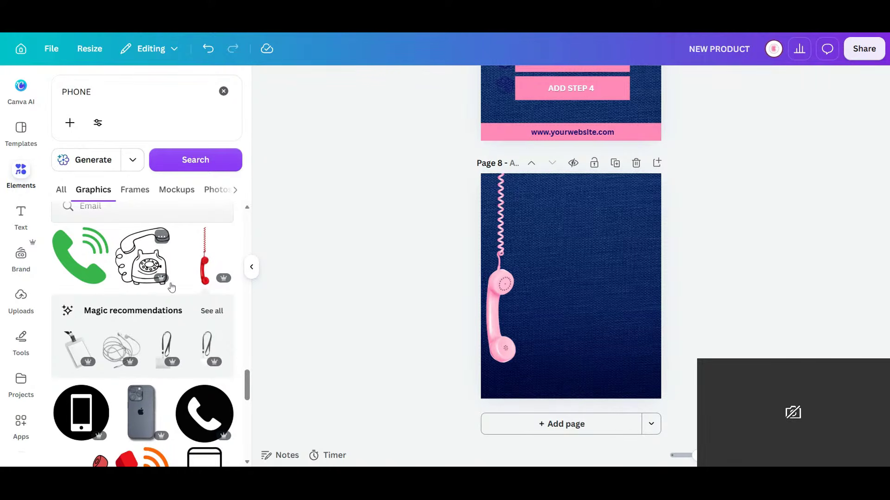
Search the design elements for "EMAIL" and show all matching graphics
{"action": "scroll", "coordinate": [172, 285], "scroll_direction": "down", "scroll_amount": 5}
{"action": "scroll", "coordinate": [171, 287], "scroll_direction": "down", "scroll_amount": 5}
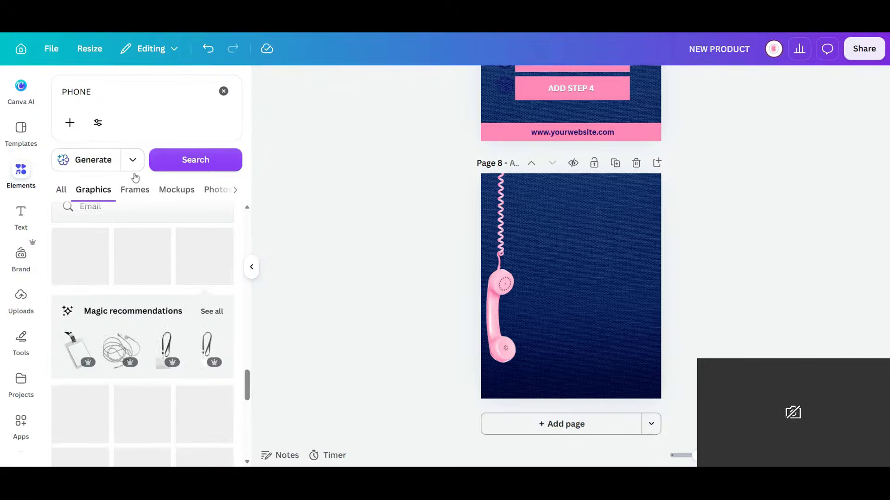
{"action": "left_click_drag", "start_coordinate": [92, 92], "coordinate": [17, 99]}
{"action": "type", "text": "EMAIL"}
{"action": "key", "text": "Return"}
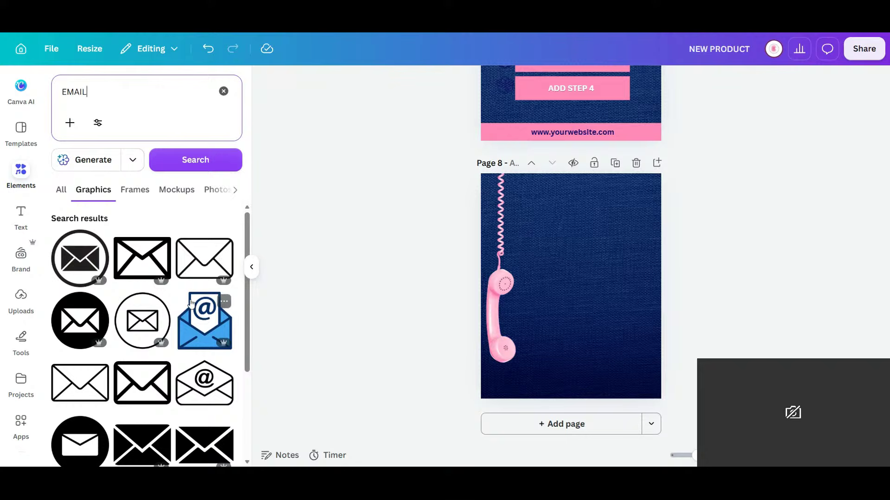
{"action": "scroll", "coordinate": [190, 304], "scroll_direction": "down", "scroll_amount": 3}
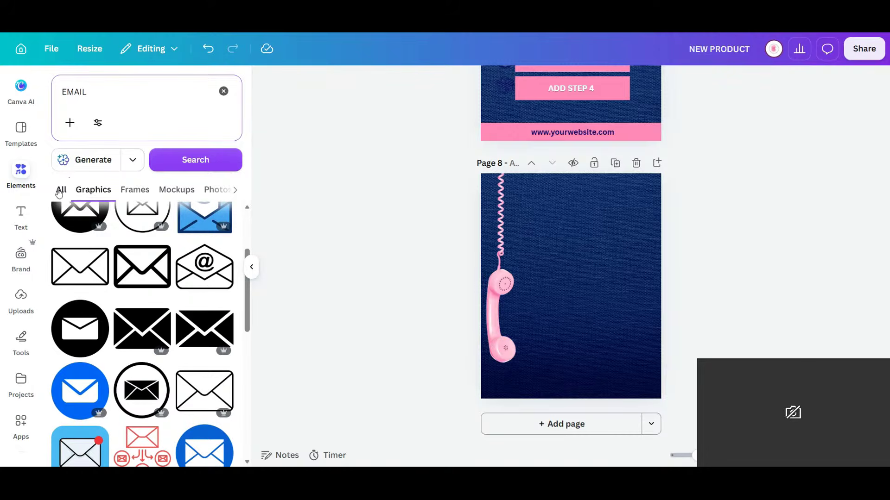
{"action": "left_click", "coordinate": [60, 193]}
{"action": "scroll", "coordinate": [137, 330], "scroll_direction": "down", "scroll_amount": 3}
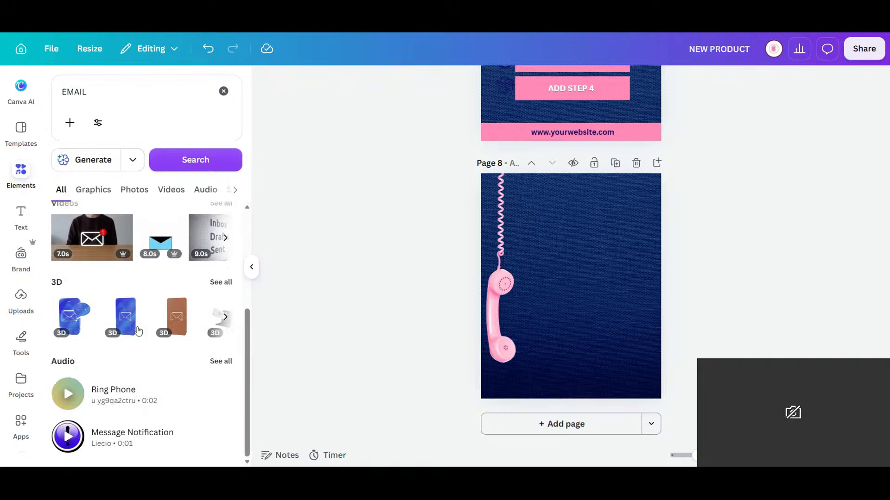
{"action": "scroll", "coordinate": [140, 332], "scroll_direction": "up", "scroll_amount": 3}
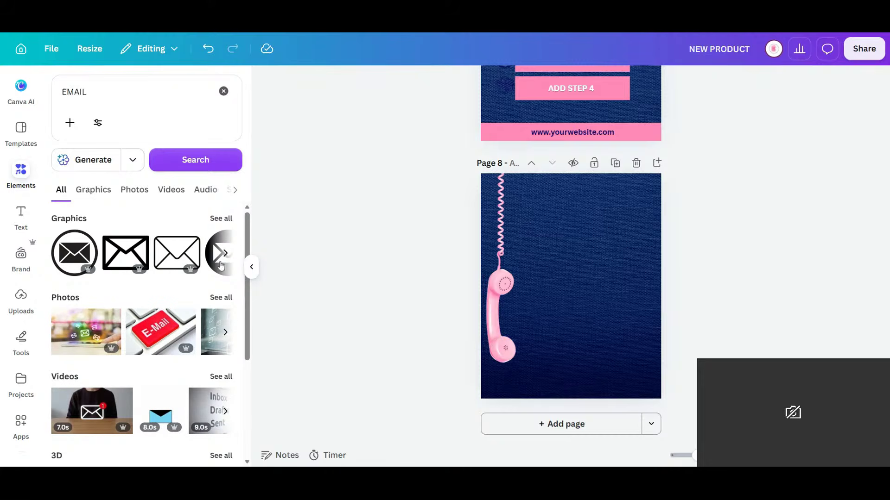
{"action": "left_click", "coordinate": [229, 220]}
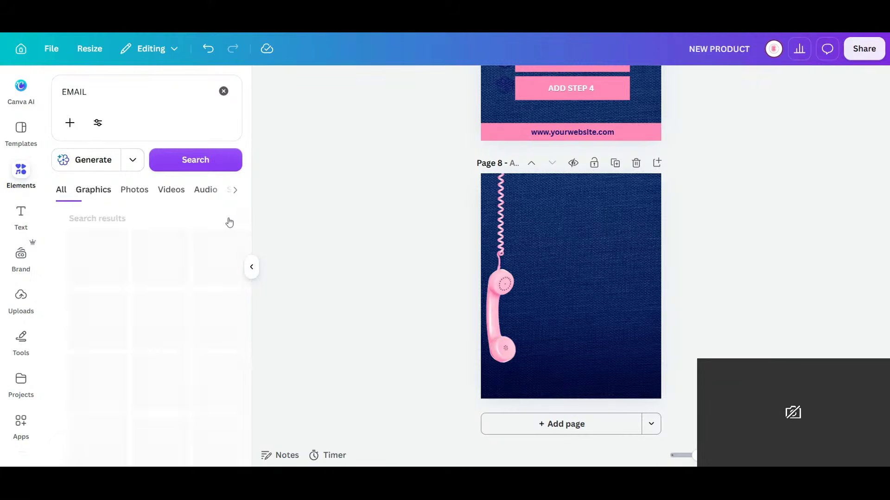
Look through the email graphics for one that suits the navy and pink telephone page
{"action": "scroll", "coordinate": [163, 333], "scroll_direction": "down", "scroll_amount": 3}
{"action": "scroll", "coordinate": [164, 333], "scroll_direction": "down", "scroll_amount": 3}
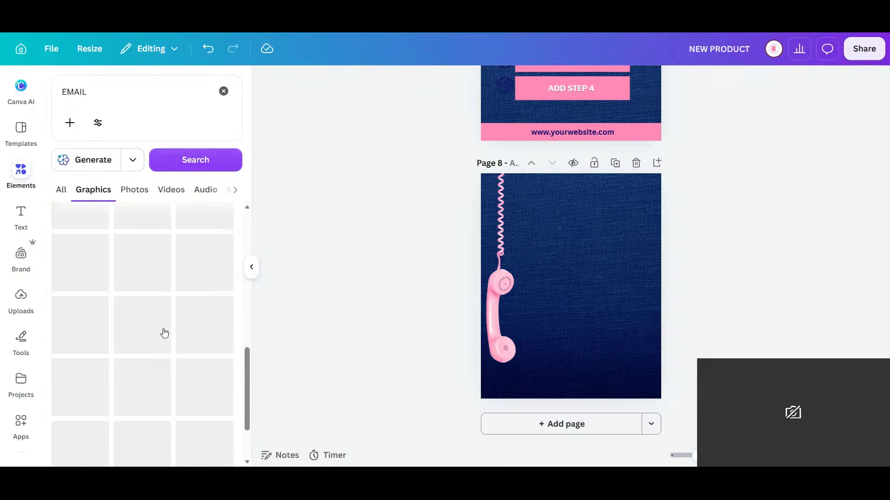
{"action": "scroll", "coordinate": [164, 331], "scroll_direction": "down", "scroll_amount": 3}
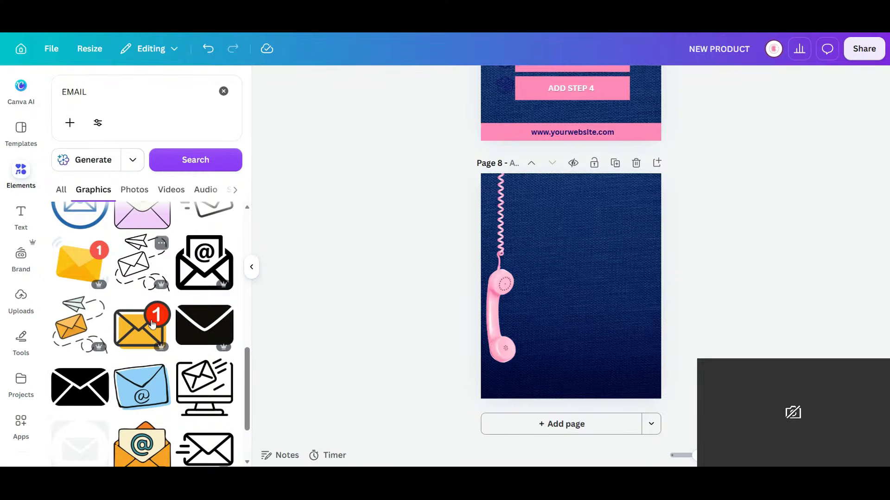
{"action": "scroll", "coordinate": [146, 269], "scroll_direction": "down", "scroll_amount": 2}
{"action": "scroll", "coordinate": [181, 337], "scroll_direction": "down", "scroll_amount": 3}
{"action": "scroll", "coordinate": [180, 337], "scroll_direction": "down", "scroll_amount": 6}
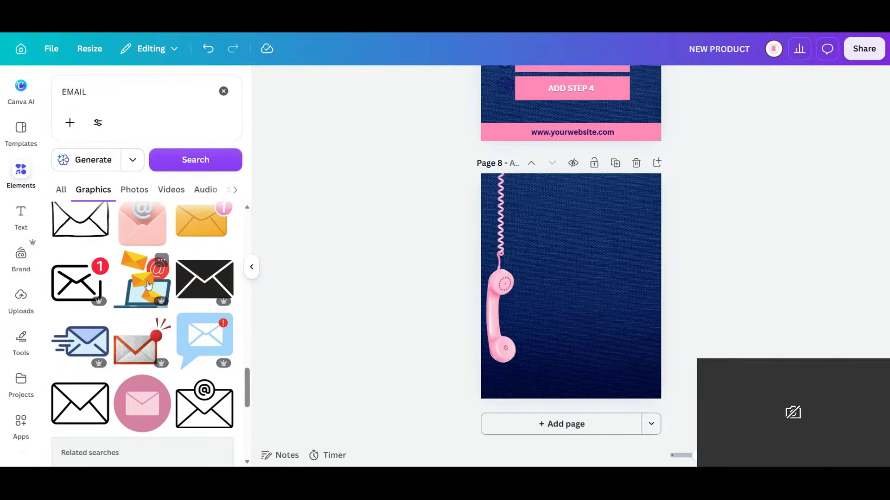
{"action": "scroll", "coordinate": [160, 353], "scroll_direction": "down", "scroll_amount": 3}
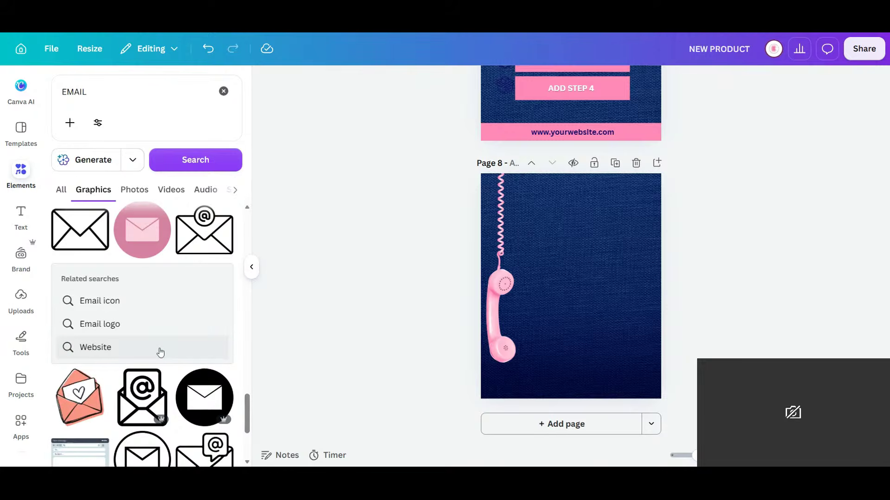
{"action": "scroll", "coordinate": [160, 352], "scroll_direction": "down", "scroll_amount": 10}
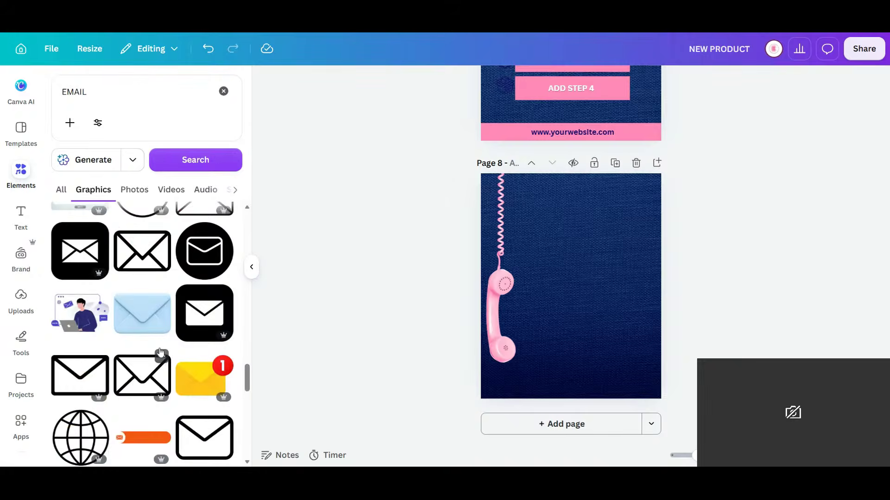
{"action": "scroll", "coordinate": [160, 351], "scroll_direction": "down", "scroll_amount": 5}
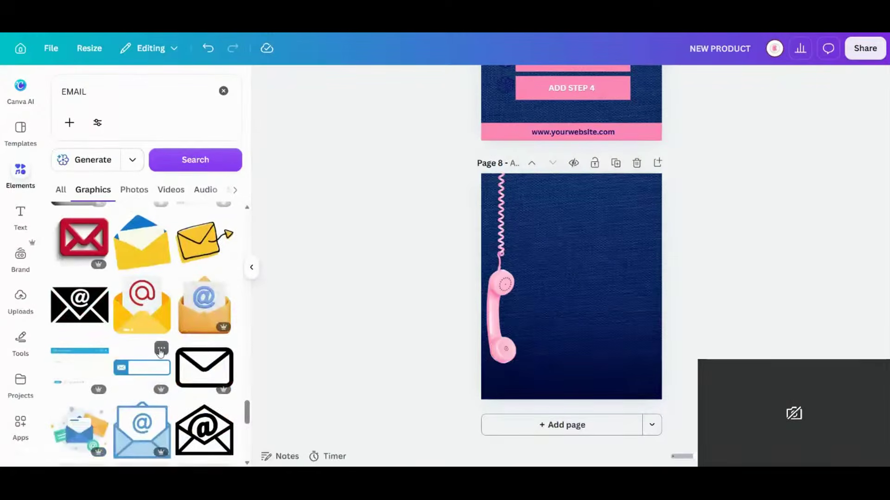
{"action": "scroll", "coordinate": [160, 352], "scroll_direction": "down", "scroll_amount": 1}
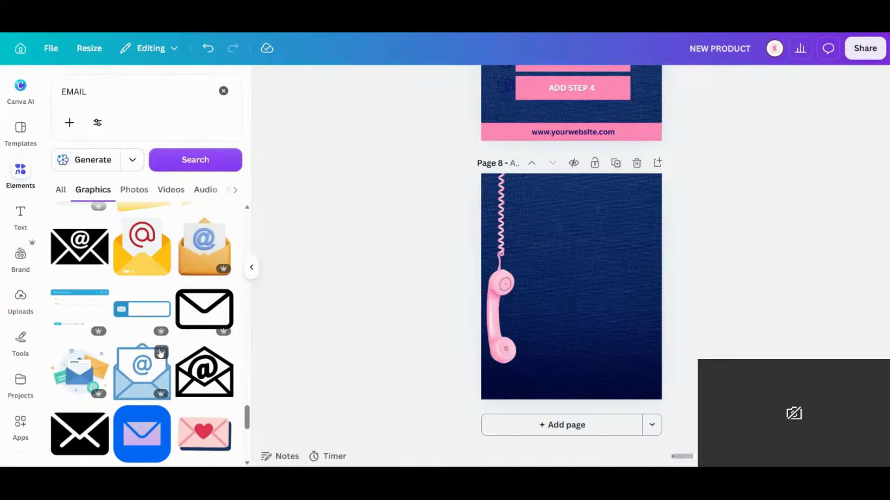
{"action": "scroll", "coordinate": [160, 353], "scroll_direction": "up", "scroll_amount": 1}
{"action": "scroll", "coordinate": [160, 353], "scroll_direction": "down", "scroll_amount": 1}
{"action": "scroll", "coordinate": [160, 353], "scroll_direction": "down", "scroll_amount": 5}
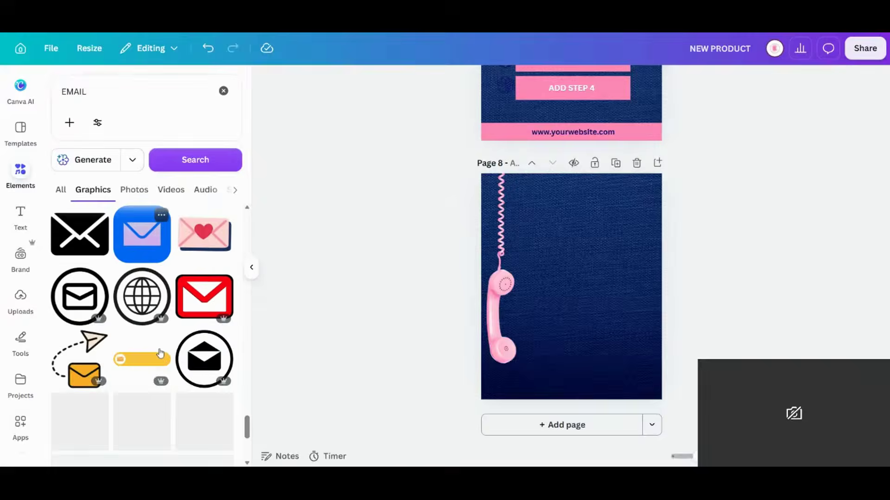
{"action": "scroll", "coordinate": [160, 354], "scroll_direction": "down", "scroll_amount": 2}
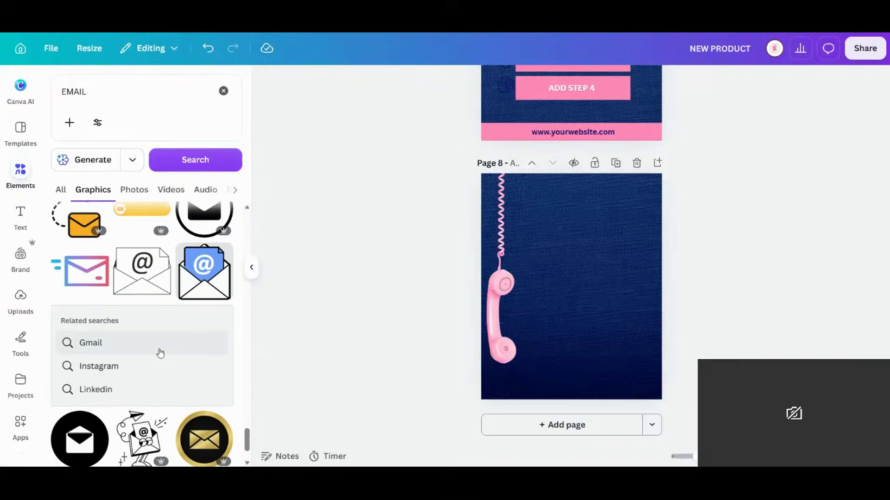
{"action": "scroll", "coordinate": [160, 354], "scroll_direction": "down", "scroll_amount": 4}
{"action": "scroll", "coordinate": [160, 354], "scroll_direction": "down", "scroll_amount": 5}
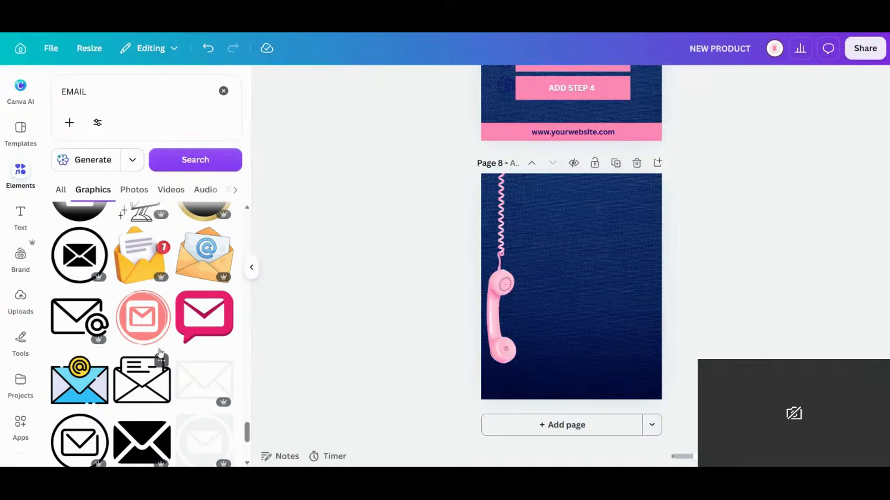
{"action": "scroll", "coordinate": [160, 353], "scroll_direction": "down", "scroll_amount": 3}
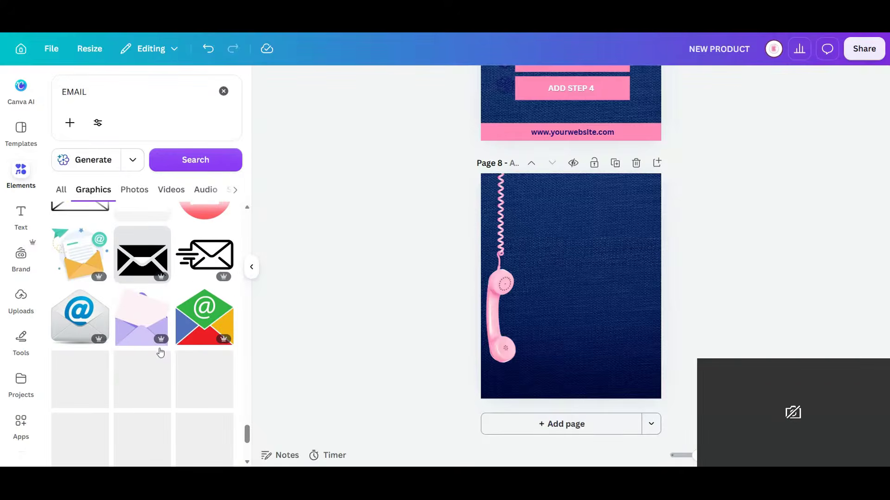
{"action": "scroll", "coordinate": [160, 353], "scroll_direction": "down", "scroll_amount": 4}
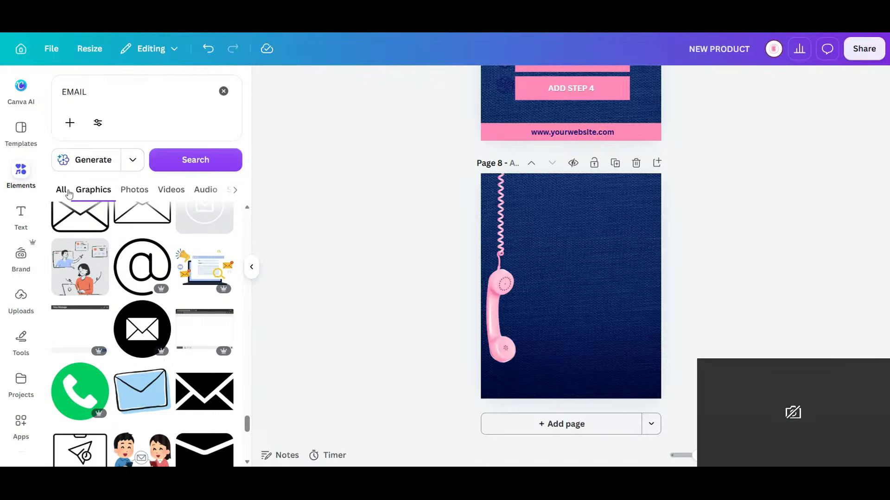
{"action": "scroll", "coordinate": [147, 351], "scroll_direction": "down", "scroll_amount": 5}
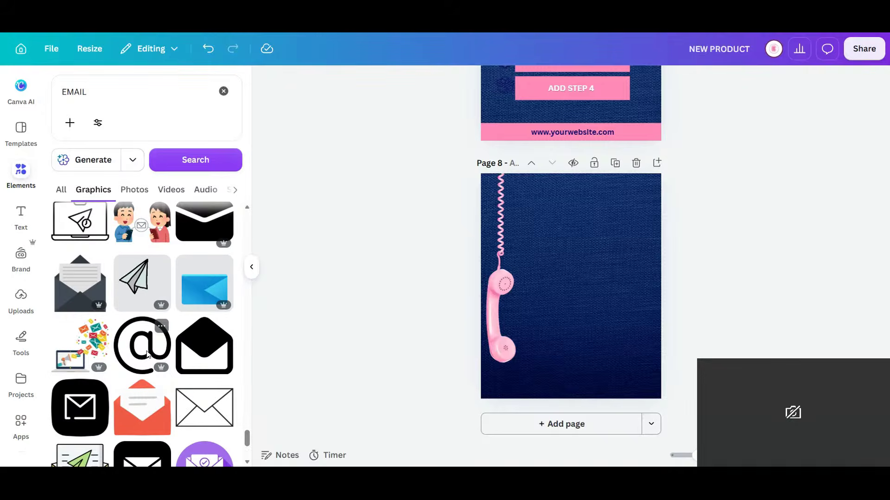
{"action": "scroll", "coordinate": [146, 354], "scroll_direction": "up", "scroll_amount": 3}
{"action": "scroll", "coordinate": [211, 273], "scroll_direction": "up", "scroll_amount": 2}
{"action": "scroll", "coordinate": [209, 288], "scroll_direction": "up", "scroll_amount": 1}
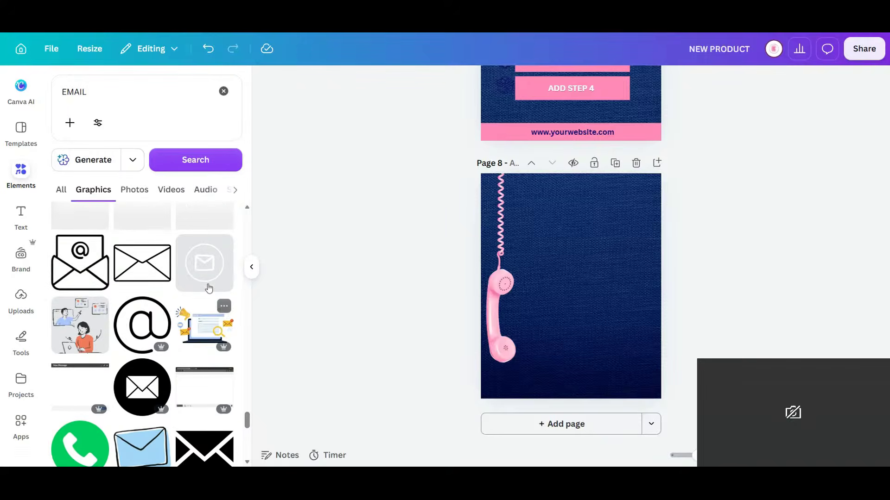
Try the email laptop illustration with the megaphone and magnifying glass on page 8, and remove it
{"action": "left_click", "coordinate": [210, 327]}
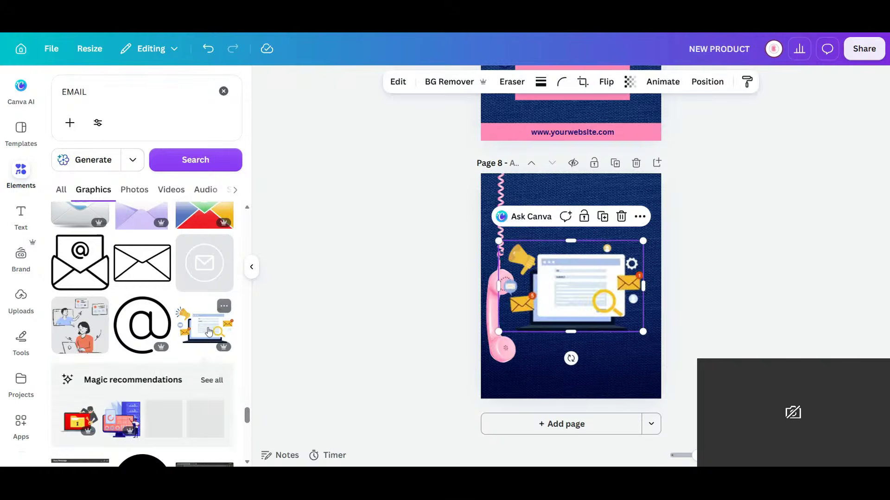
{"action": "left_click", "coordinate": [621, 217]}
{"action": "scroll", "coordinate": [167, 331], "scroll_direction": "down", "scroll_amount": 5}
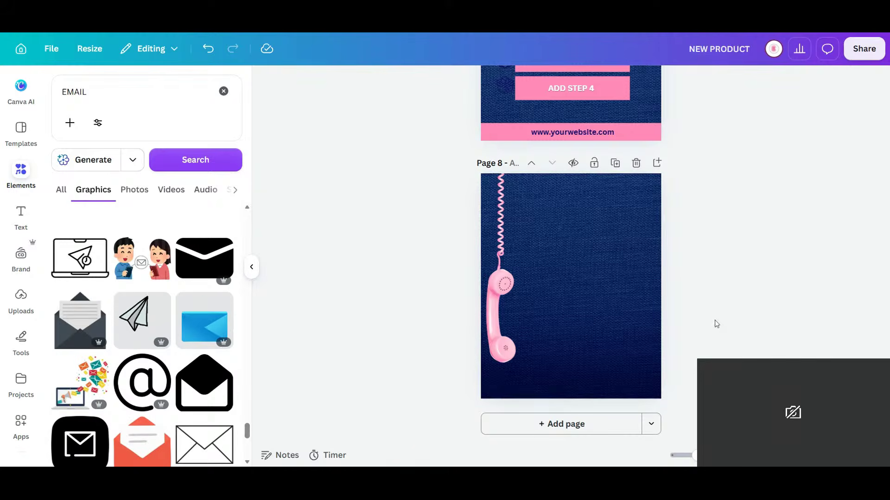
Duplicate page 7's "ORDER PROCESS" heading and move the copy onto page 8 beside the telephone handset
{"action": "scroll", "coordinate": [715, 298], "scroll_direction": "up", "scroll_amount": 4}
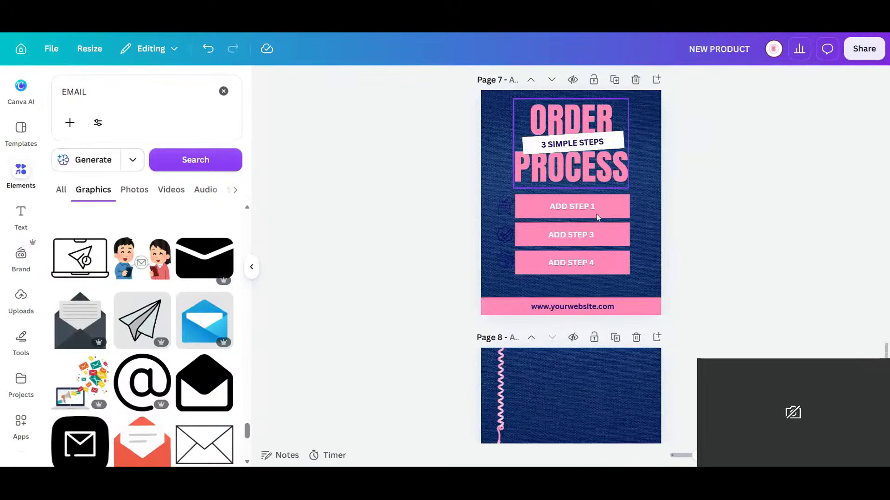
{"action": "left_click", "coordinate": [586, 180]}
{"action": "left_click", "coordinate": [603, 214]}
{"action": "left_click_drag", "start_coordinate": [594, 169], "coordinate": [603, 334]}
{"action": "scroll", "coordinate": [630, 366], "scroll_direction": "down", "scroll_amount": 3}
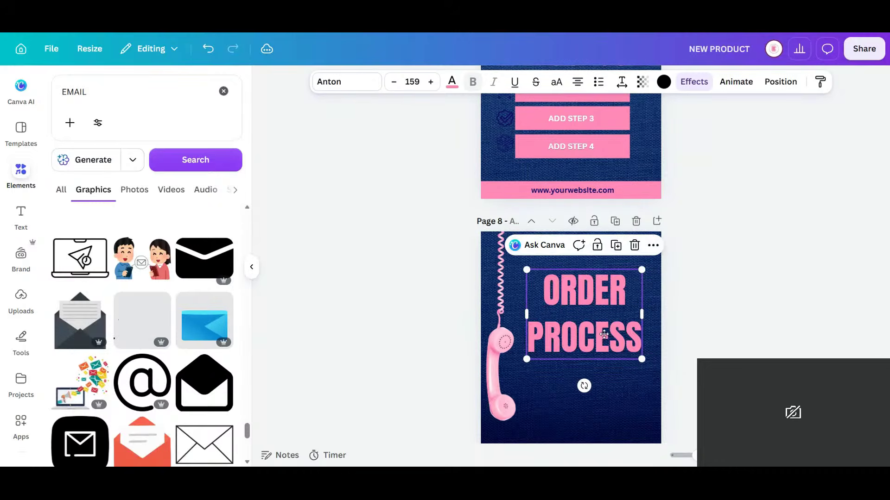
Replace page 8's heading text with "CONTACT" and "US" on two lines
{"action": "double_click", "coordinate": [606, 337]}
{"action": "type", "text": "COM"}
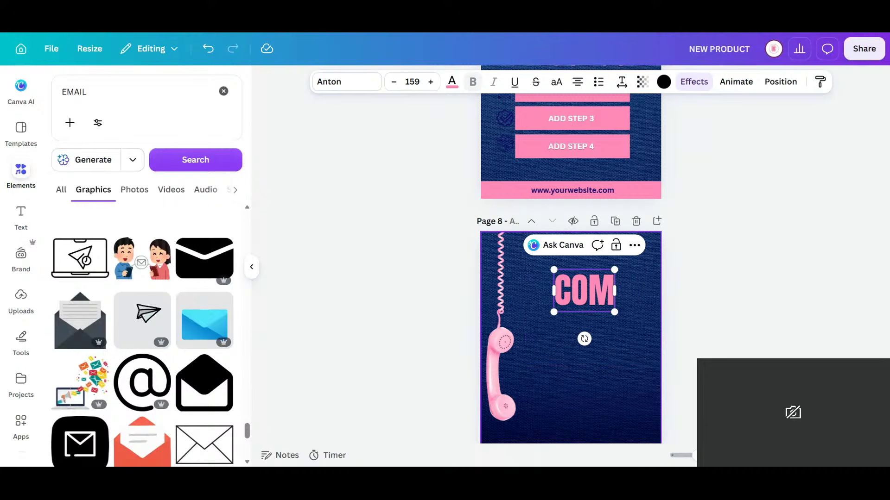
{"action": "key", "text": "BackSpace"}
{"action": "type", "text": "TACT"}
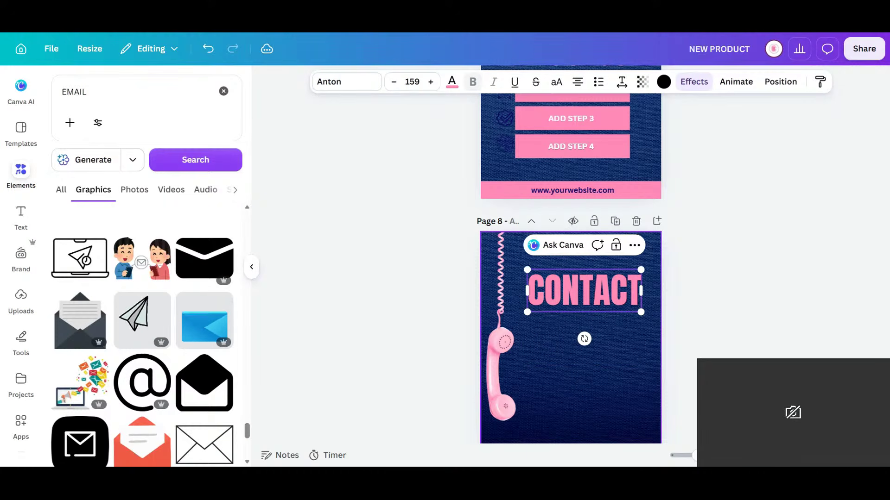
{"action": "key", "text": "Return"}
{"action": "type", "text": "US"}
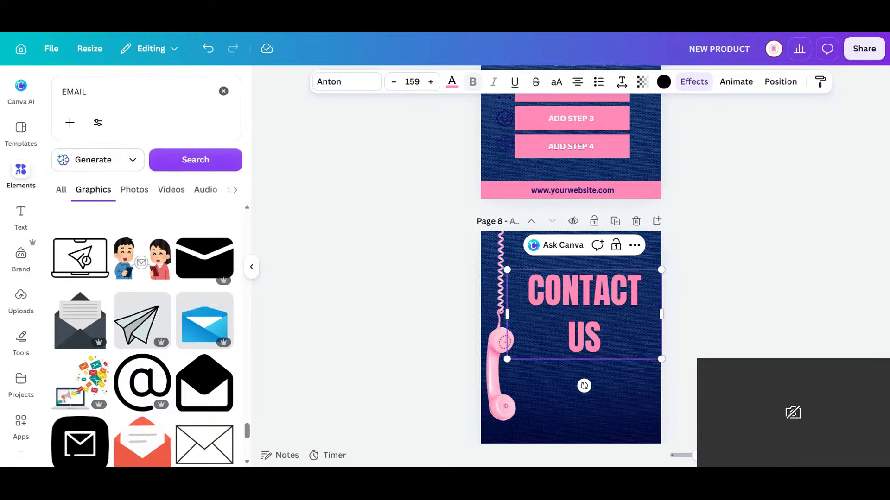
Try the "CONTACT US" heading on a single line, tilted diagonally down across the upper part of page 8
{"action": "mouse_move", "coordinate": [682, 307]}
{"action": "left_mouse_down"}
{"action": "mouse_move", "coordinate": [697, 296]}
{"action": "mouse_move", "coordinate": [686, 293]}
{"action": "left_mouse_up"}
{"action": "left_click_drag", "start_coordinate": [596, 339], "coordinate": [594, 316]}
{"action": "left_click", "coordinate": [722, 338]}
{"action": "scroll", "coordinate": [658, 348], "scroll_direction": "down", "scroll_amount": 2}
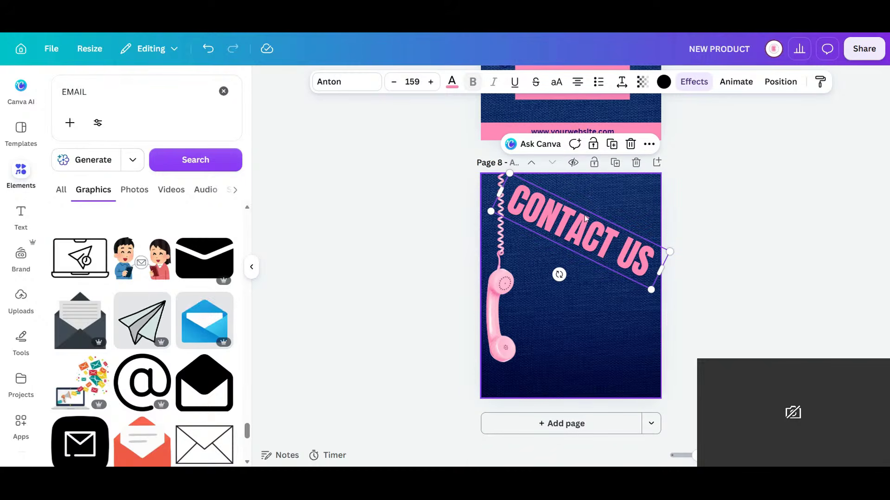
Recolour the "CONTACT US" heading white
{"action": "left_click", "coordinate": [453, 82]}
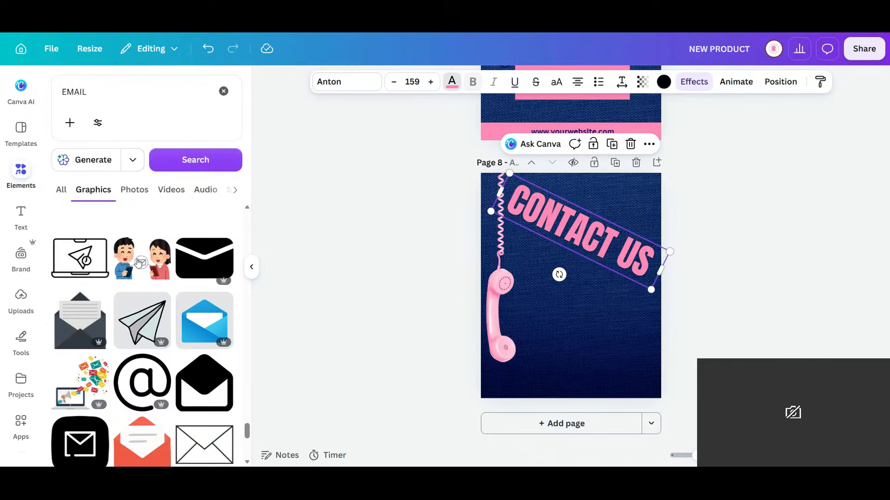
{"action": "left_click", "coordinate": [176, 173]}
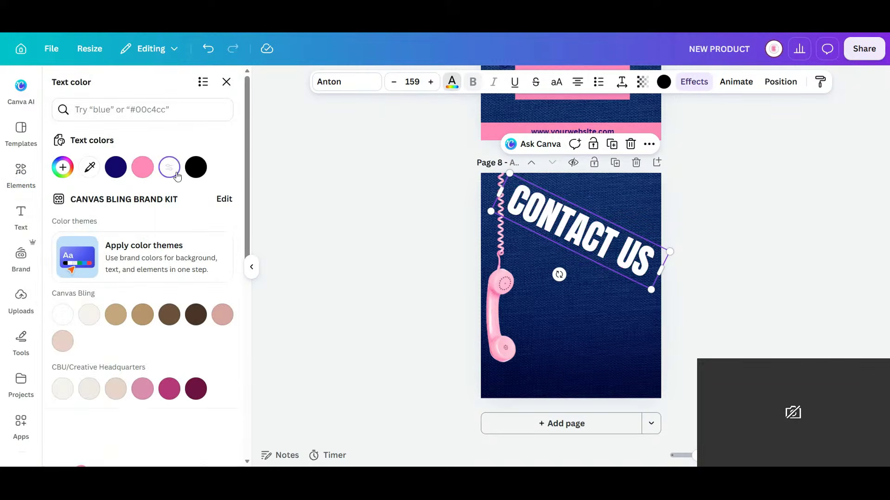
{"action": "left_click", "coordinate": [691, 343]}
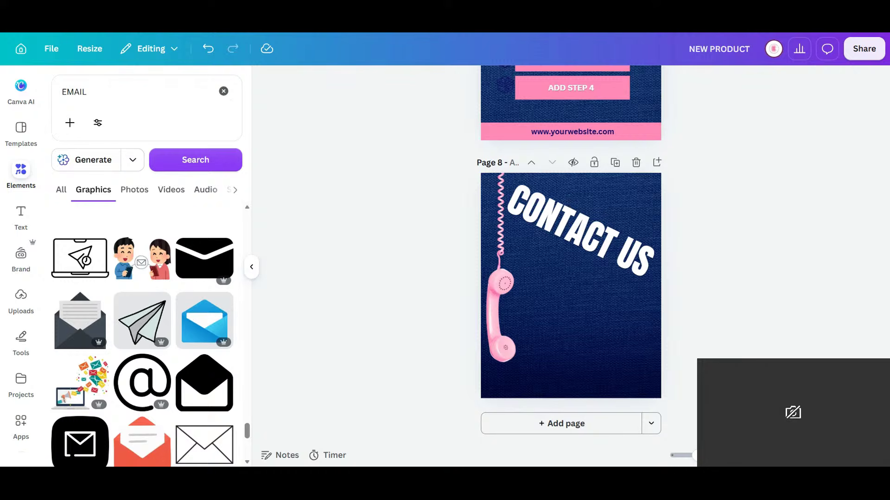
Try a slightly gentler tilt for the white heading and shift it a little higher on page 8
{"action": "left_click", "coordinate": [595, 260]}
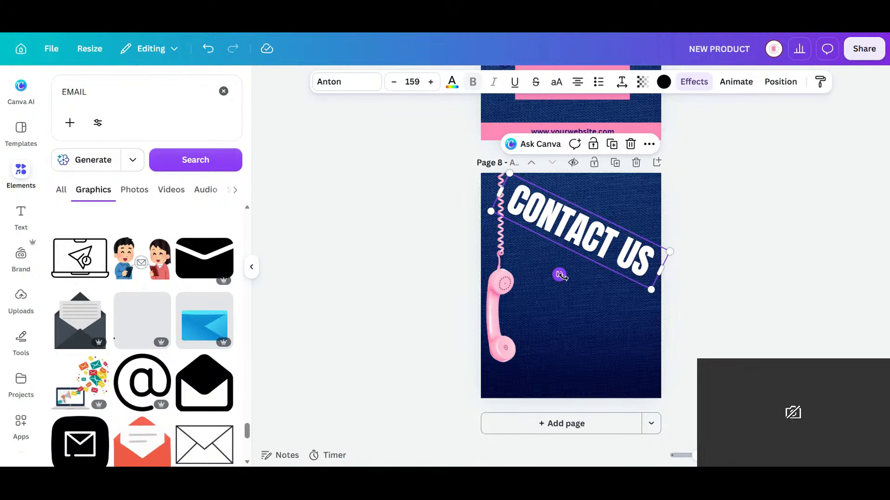
{"action": "mouse_move", "coordinate": [558, 274]}
{"action": "left_mouse_down"}
{"action": "mouse_move", "coordinate": [604, 269]}
{"action": "mouse_move", "coordinate": [564, 291]}
{"action": "mouse_move", "coordinate": [596, 284]}
{"action": "mouse_move", "coordinate": [603, 279]}
{"action": "mouse_move", "coordinate": [558, 274]}
{"action": "mouse_move", "coordinate": [564, 279]}
{"action": "left_mouse_up"}
{"action": "left_click_drag", "start_coordinate": [612, 246], "coordinate": [610, 237]}
{"action": "left_click", "coordinate": [748, 292]}
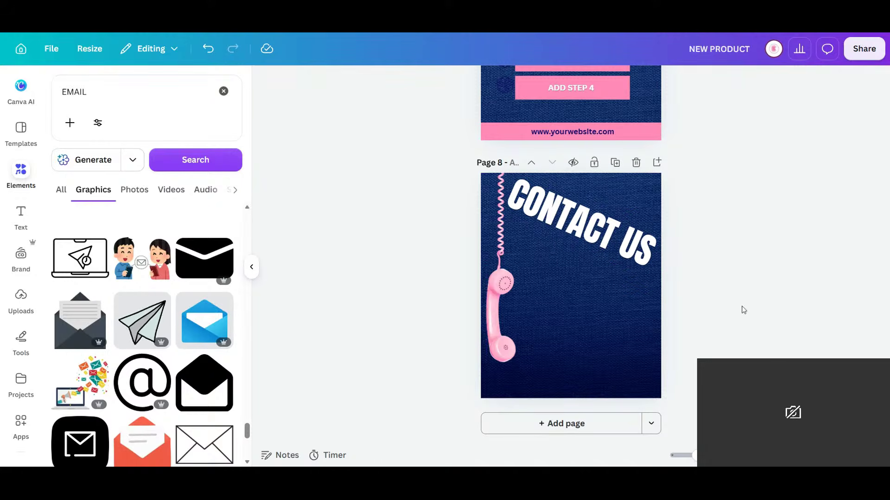
Narrow the heading so it wraps onto two lines and extend its text to "CONTACT US TODAY"
{"action": "left_click", "coordinate": [641, 247]}
{"action": "left_click_drag", "start_coordinate": [647, 250], "coordinate": [619, 264]}
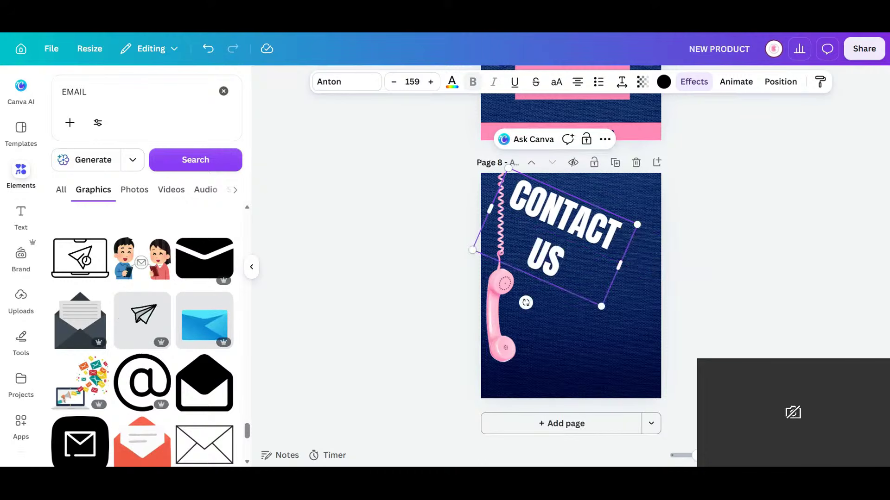
{"action": "type", "text": "TODAY"}
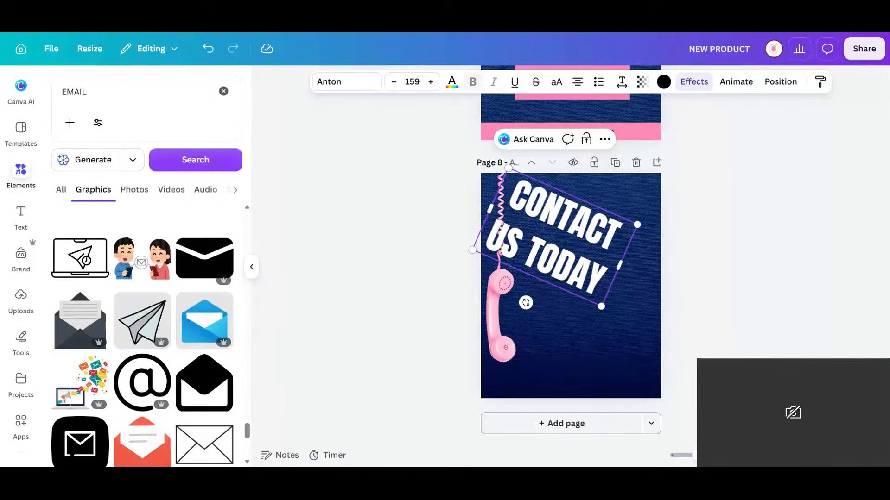
Tighten the line spacing of the "CONTACT US TODAY" heading
{"action": "left_click", "coordinate": [622, 82]}
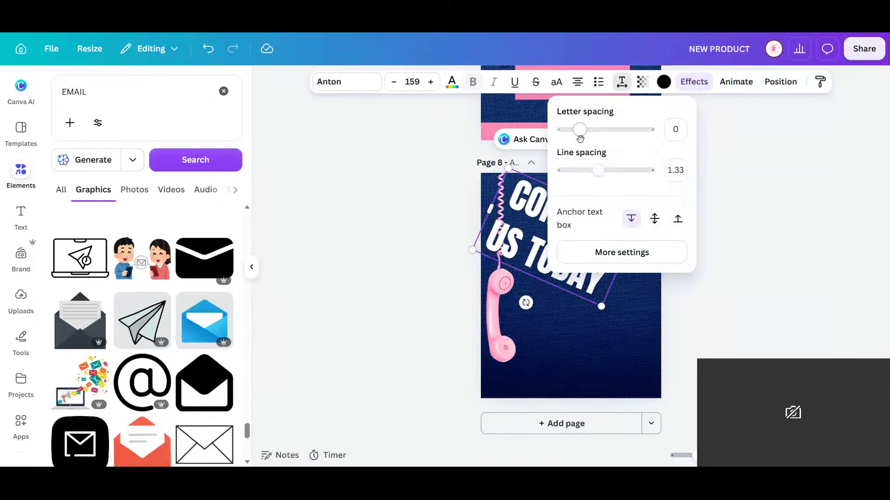
{"action": "left_click_drag", "start_coordinate": [597, 172], "coordinate": [584, 183]}
{"action": "left_click", "coordinate": [736, 357]}
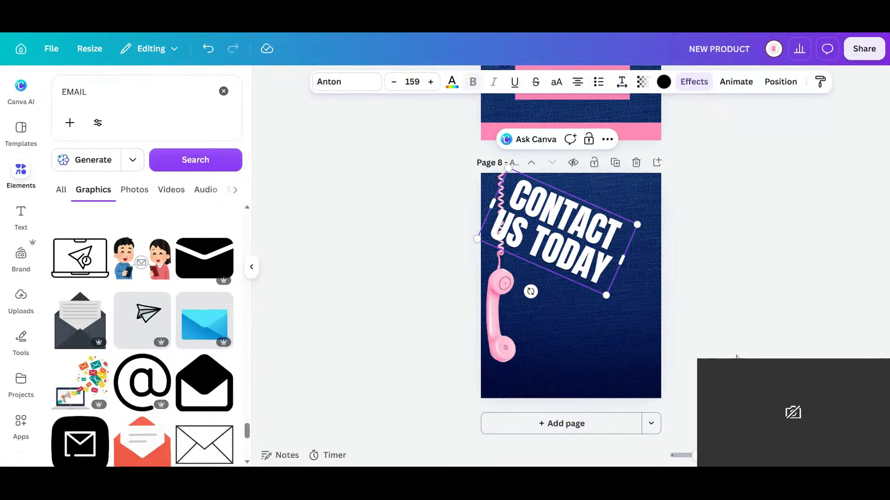
{"action": "left_click", "coordinate": [736, 356]}
Straighten the "CONTACT US TODAY" heading to horizontal and position it above and beside the telephone handset
{"action": "left_click_drag", "start_coordinate": [621, 252], "coordinate": [655, 253]}
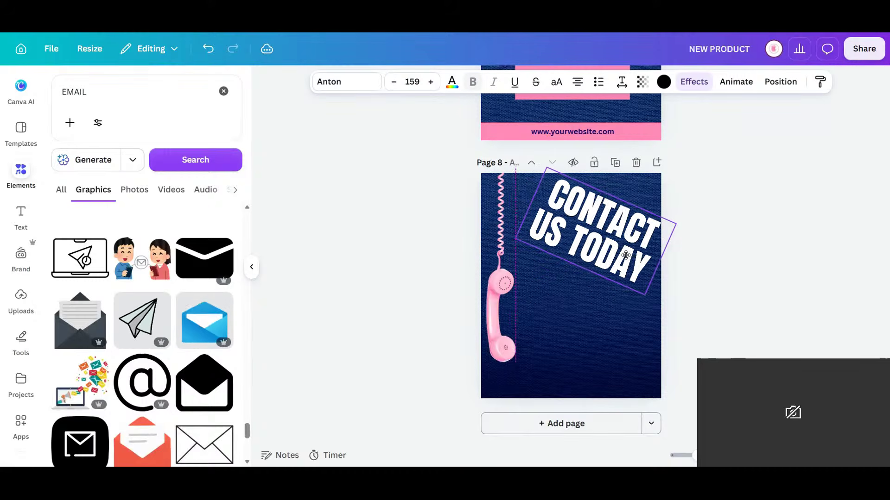
{"action": "left_click_drag", "start_coordinate": [566, 292], "coordinate": [597, 287]}
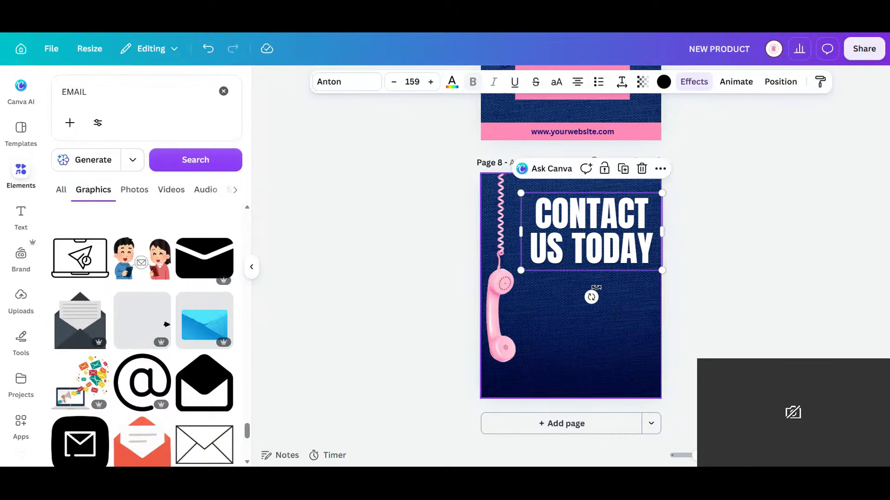
{"action": "left_click_drag", "start_coordinate": [601, 240], "coordinate": [585, 231]}
{"action": "left_click", "coordinate": [707, 273]}
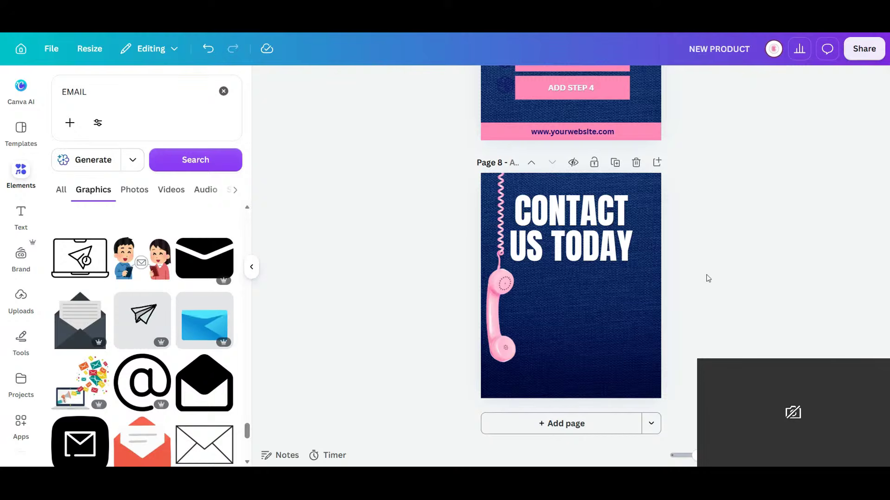
Duplicate page 7's website footer text and place the copy on page 8 below the heading
{"action": "scroll", "coordinate": [707, 278], "scroll_direction": "up", "scroll_amount": 5}
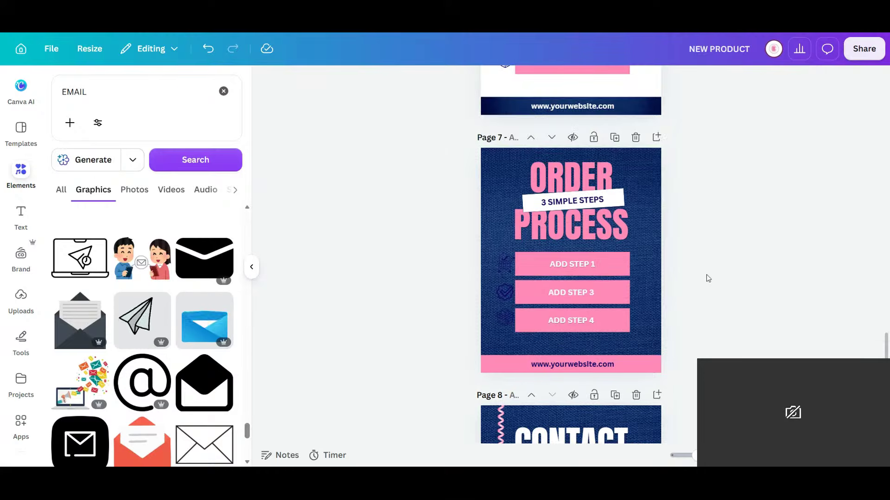
{"action": "scroll", "coordinate": [707, 277], "scroll_direction": "down", "scroll_amount": 4}
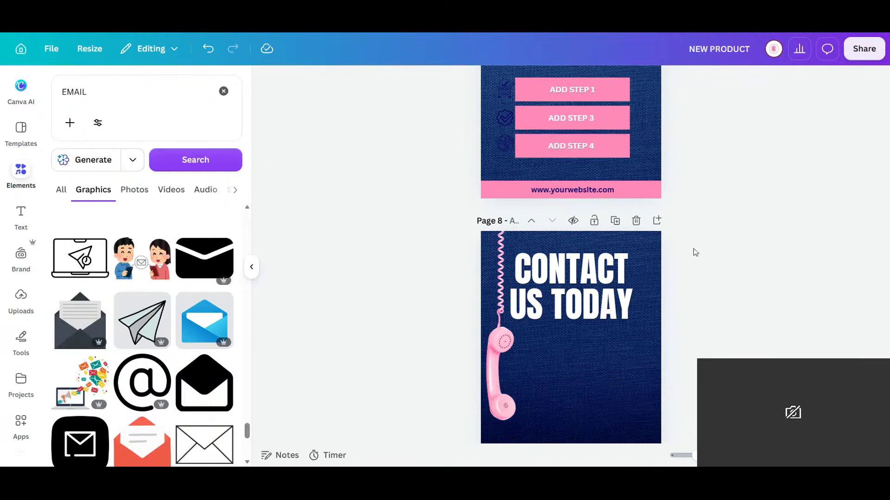
{"action": "left_click", "coordinate": [583, 193]}
{"action": "left_click", "coordinate": [603, 162]}
{"action": "left_click_drag", "start_coordinate": [603, 195], "coordinate": [616, 357]}
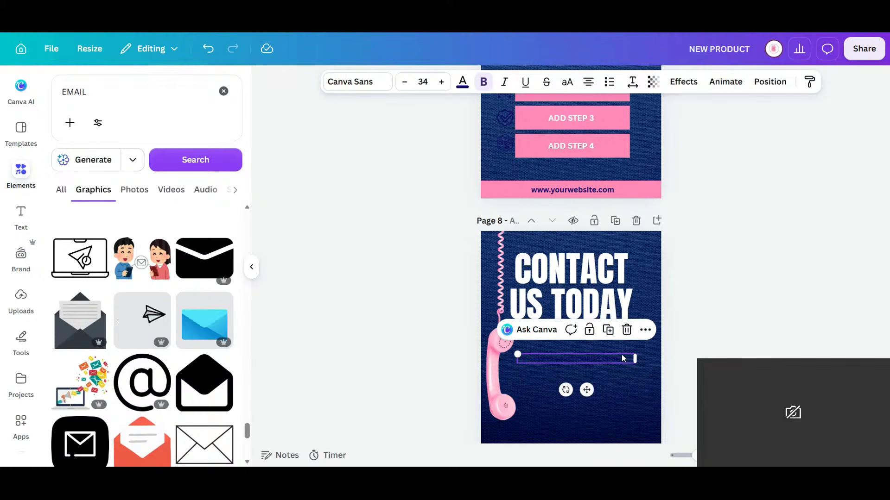
{"action": "scroll", "coordinate": [621, 350], "scroll_direction": "down", "scroll_amount": 1}
Recolour the copied website text on page 8 pink
{"action": "left_click", "coordinate": [461, 84]}
{"action": "left_click", "coordinate": [169, 167]}
{"action": "left_click", "coordinate": [142, 167]}
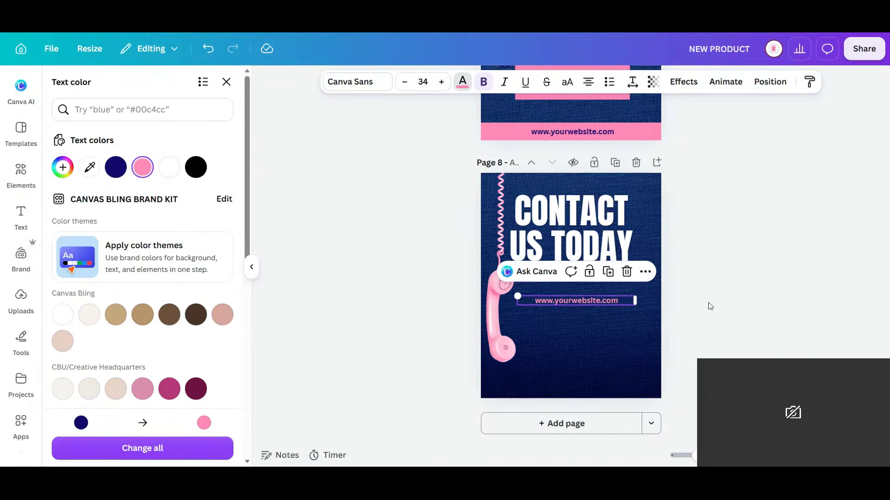
{"action": "left_click", "coordinate": [709, 306]}
{"action": "left_click", "coordinate": [694, 340]}
Replace the pink website text on page 8 with a placeholder phone number
{"action": "left_click", "coordinate": [580, 307]}
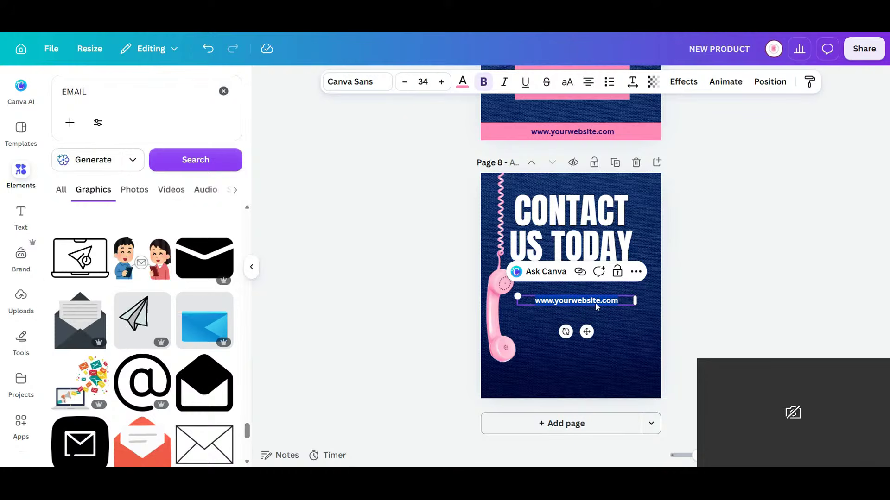
{"action": "type", "text": "(000"}
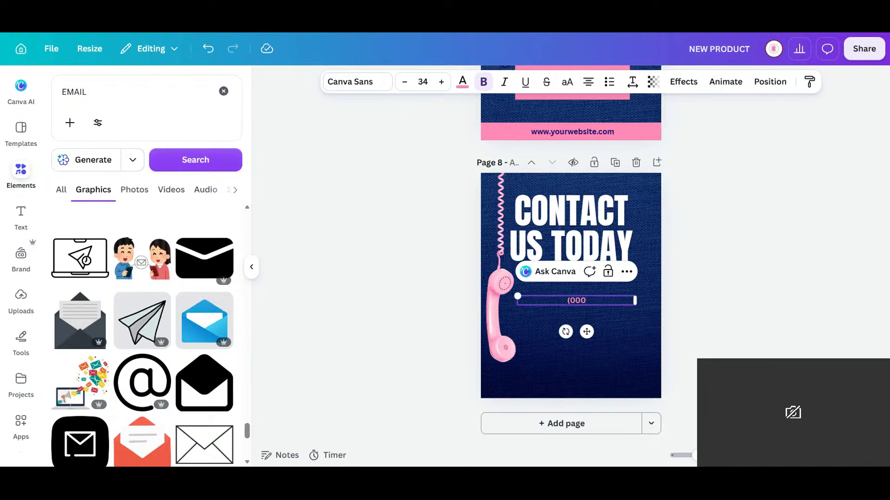
{"action": "type", "text": ") 000-0000"}
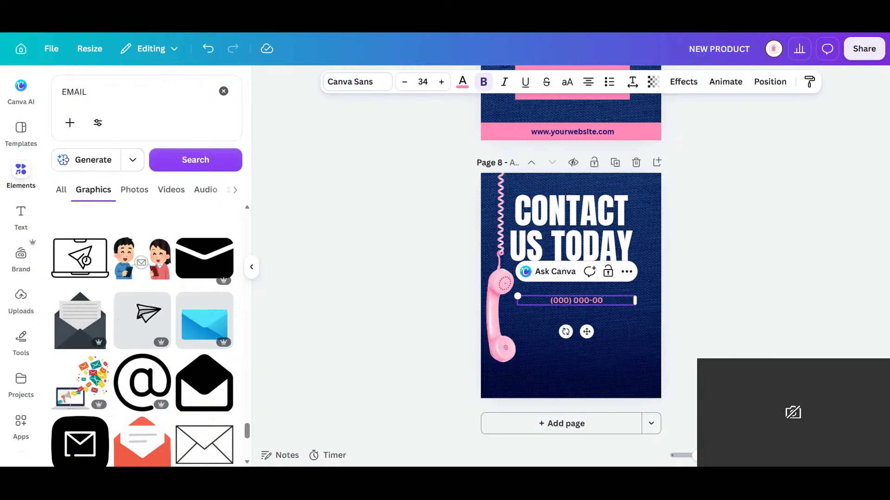
{"action": "left_click", "coordinate": [635, 324]}
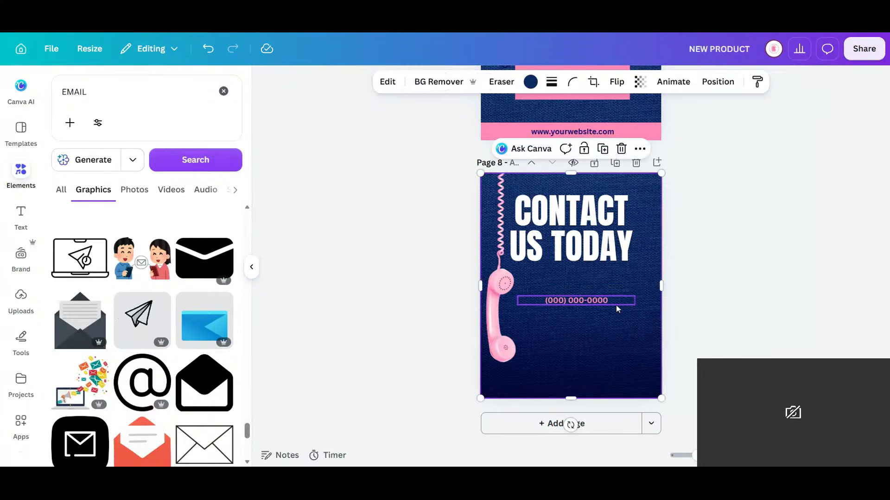
Enlarge the phone number text to size 47.6, place it beside the handset, and lower the heading slightly towards it
{"action": "left_click", "coordinate": [610, 302]}
{"action": "left_click_drag", "start_coordinate": [637, 301], "coordinate": [598, 301]}
{"action": "left_click_drag", "start_coordinate": [517, 293], "coordinate": [486, 292]}
{"action": "mouse_move", "coordinate": [573, 334]}
{"action": "left_mouse_down"}
{"action": "mouse_move", "coordinate": [588, 327]}
{"action": "mouse_move", "coordinate": [584, 316]}
{"action": "mouse_move", "coordinate": [583, 338]}
{"action": "left_mouse_up"}
{"action": "left_click", "coordinate": [581, 233]}
{"action": "left_click_drag", "start_coordinate": [579, 234], "coordinate": [581, 242]}
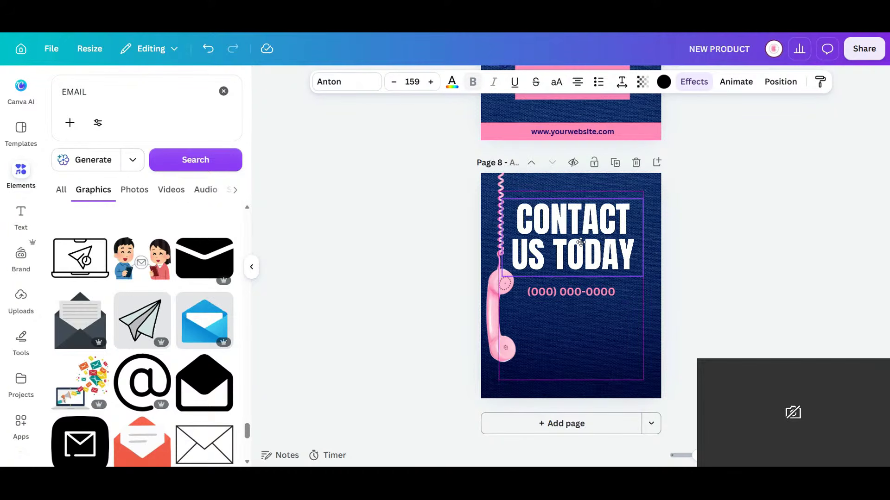
Duplicate the phone number line and place the copy directly beneath it
{"action": "left_click", "coordinate": [574, 294]}
{"action": "mouse_move", "coordinate": [584, 293]}
{"action": "left_mouse_down"}
{"action": "mouse_move", "coordinate": [582, 286]}
{"action": "mouse_move", "coordinate": [583, 308]}
{"action": "left_mouse_up"}
{"action": "left_click", "coordinate": [602, 255]}
Replace the lower copy of the phone number with a placeholder e-mail address in capitals
{"action": "double_click", "coordinate": [583, 308]}
{"action": "type", "text": "EMAIL"}
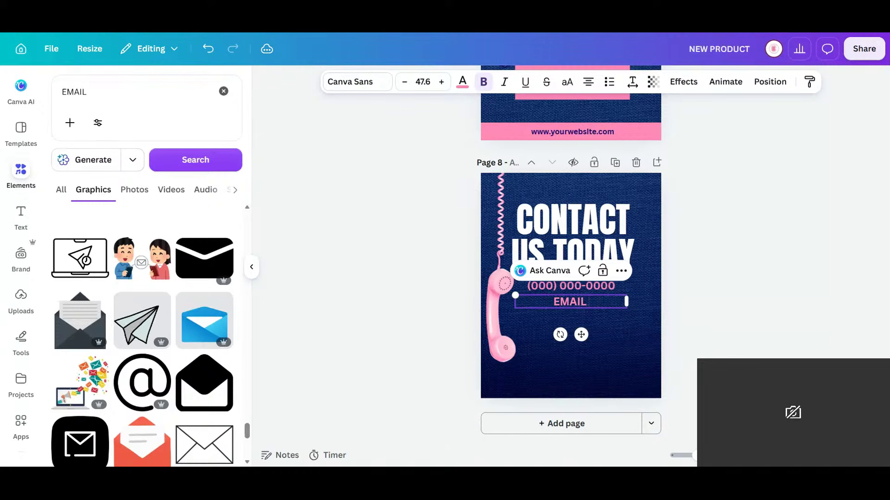
{"action": "type", "text": "@EM"}
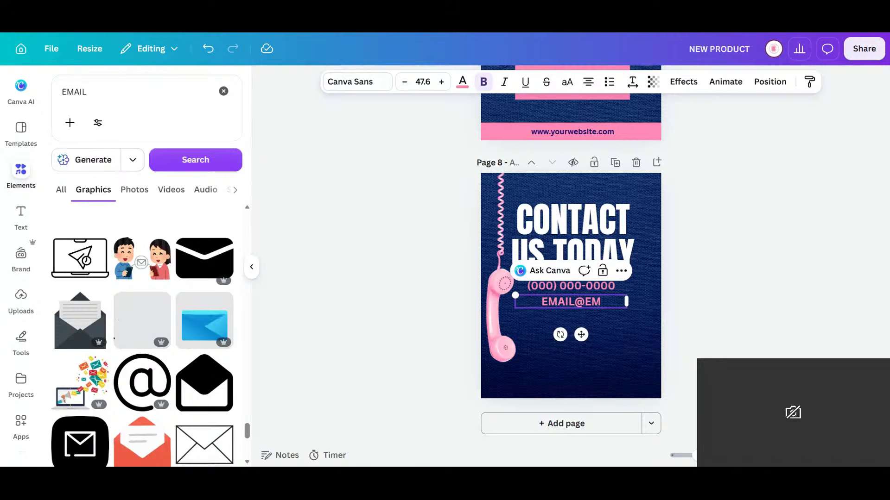
{"action": "key", "text": "BackSpace"}
{"action": "key", "text": "BackSpace"}
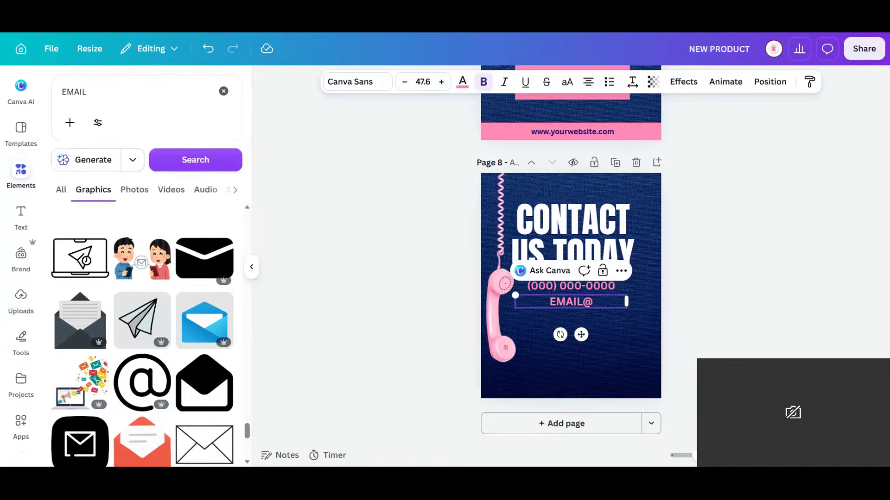
{"action": "type", "text": "S"}
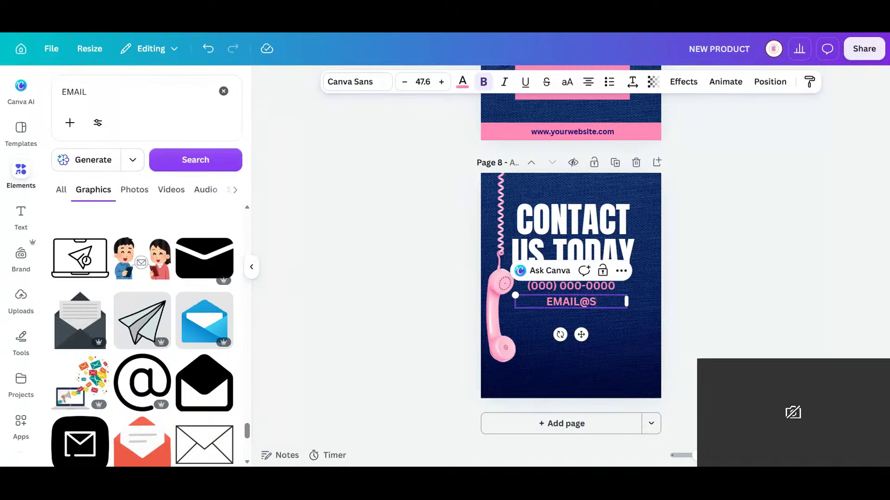
{"action": "key", "text": "BackSpace"}
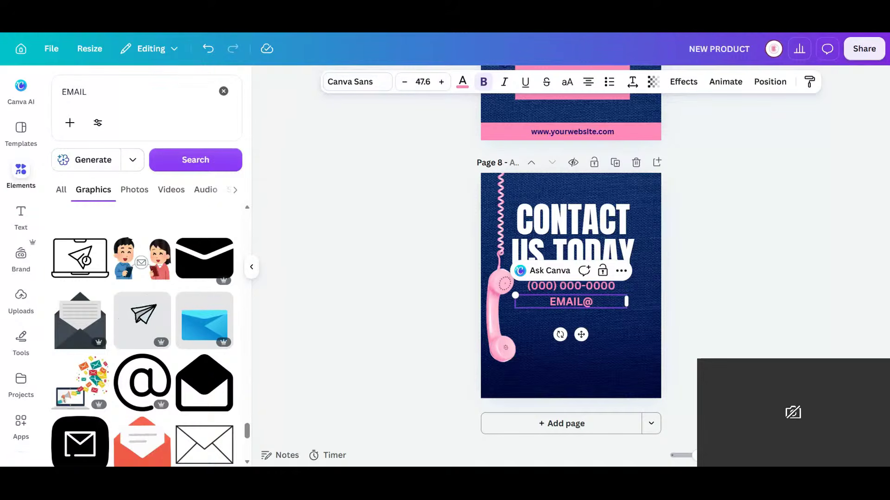
{"action": "type", "text": "BR"}
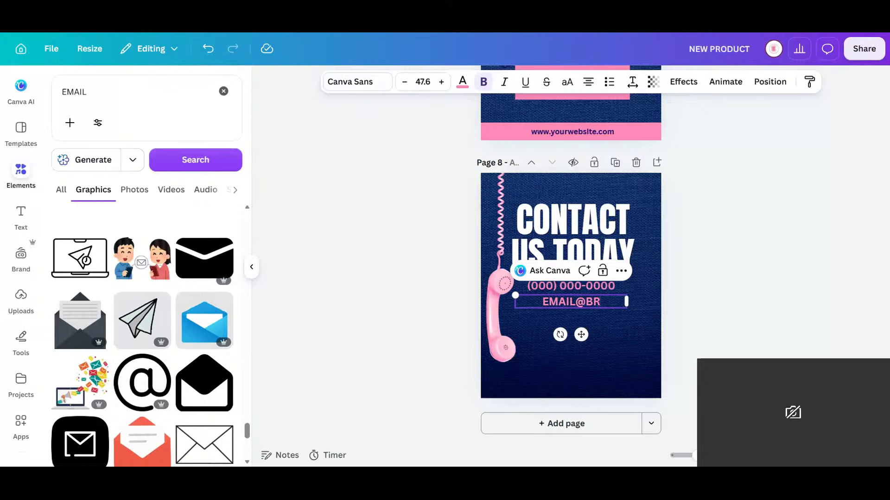
{"action": "type", "text": "AND.COM"}
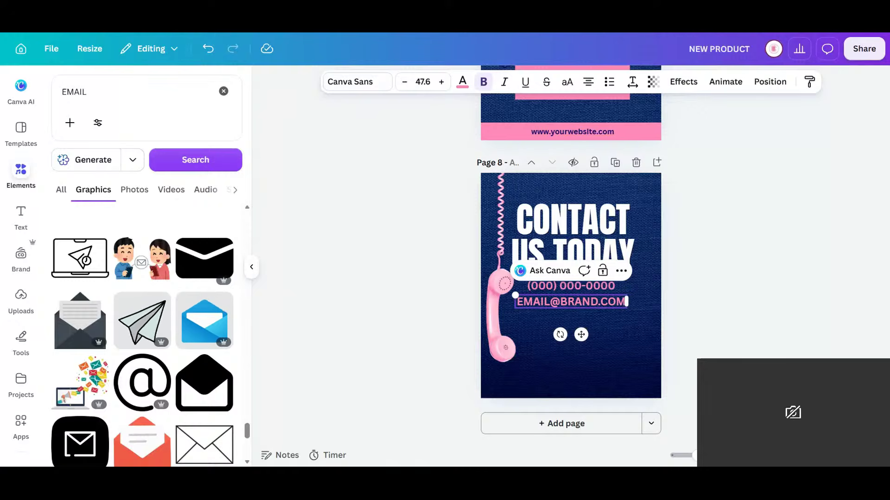
{"action": "left_click", "coordinate": [712, 318]}
{"action": "left_click", "coordinate": [602, 306]}
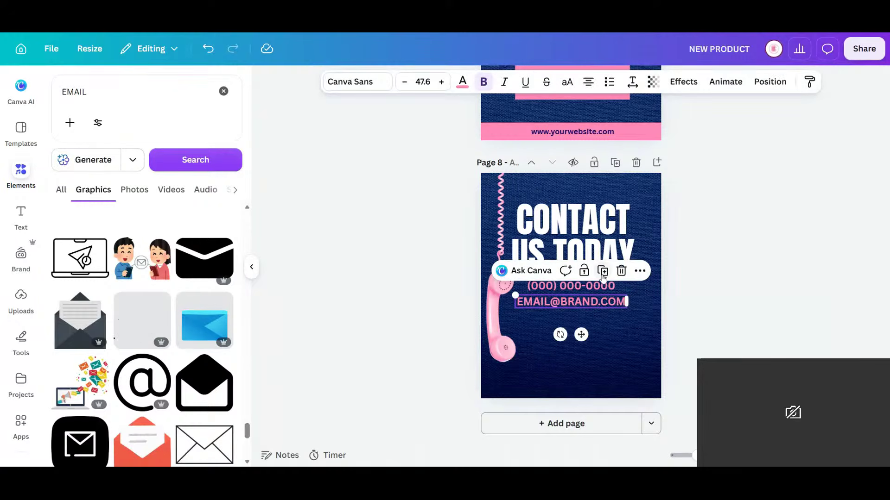
{"action": "left_click", "coordinate": [603, 271]}
{"action": "left_click_drag", "start_coordinate": [594, 299], "coordinate": [591, 317]}
{"action": "double_click", "coordinate": [592, 319]}
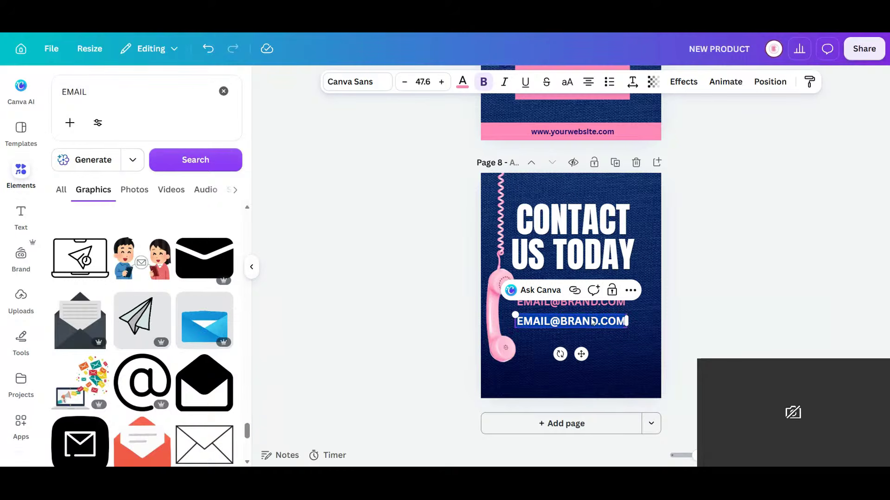
{"action": "type", "text": "www.yoursite.com"}
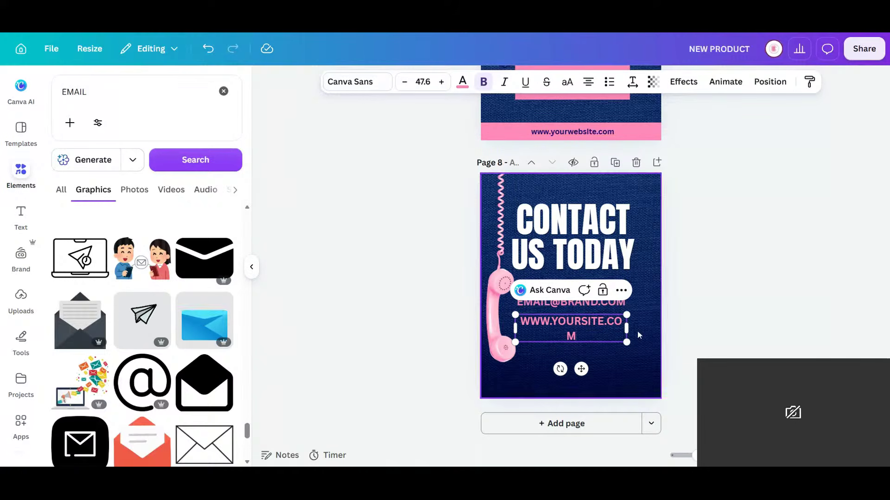
{"action": "left_click_drag", "start_coordinate": [627, 328], "coordinate": [599, 335]}
{"action": "left_click", "coordinate": [695, 330]}
{"action": "left_click", "coordinate": [601, 306]}
{"action": "left_click_drag", "start_coordinate": [601, 305], "coordinate": [588, 291]}
{"action": "left_click", "coordinate": [594, 285]}
{"action": "left_click_drag", "start_coordinate": [597, 336], "coordinate": [597, 328]}
{"action": "left_click", "coordinate": [702, 340]}
{"action": "scroll", "coordinate": [770, 357], "scroll_direction": "up", "scroll_amount": 2}
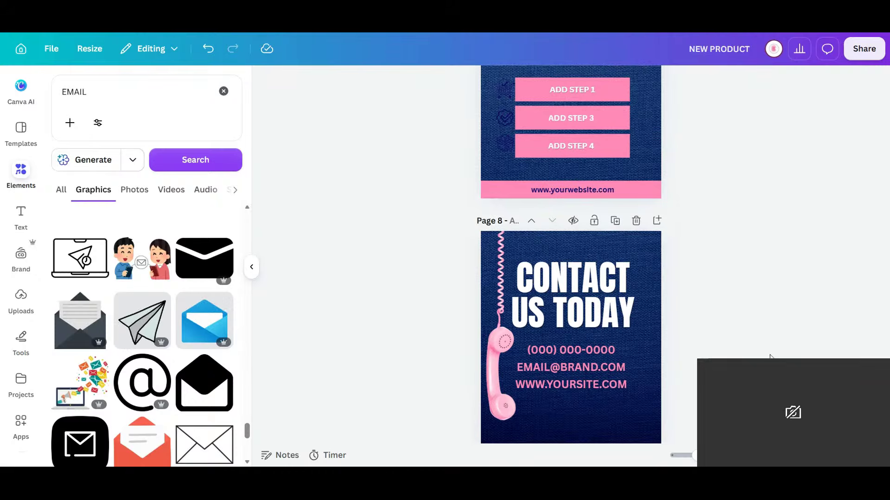
Select the phone, e-mail and website lines together and nudge them slightly right, centring them beneath the heading
{"action": "left_click", "coordinate": [596, 385]}
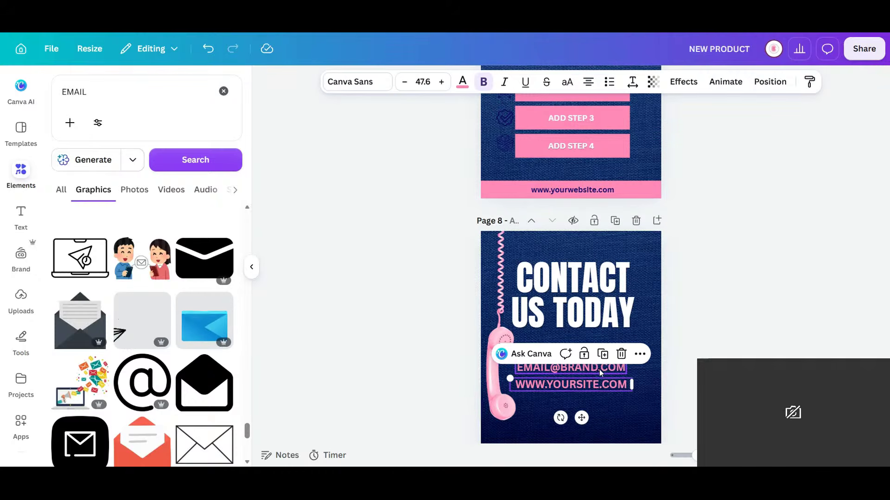
{"action": "left_click", "coordinate": [600, 369], "text": "shift"}
{"action": "left_click", "coordinate": [602, 350], "text": "shift"}
{"action": "left_click_drag", "start_coordinate": [602, 375], "coordinate": [602, 375]}
{"action": "left_click", "coordinate": [683, 388]}
{"action": "scroll", "coordinate": [694, 375], "scroll_direction": "down", "scroll_amount": 1}
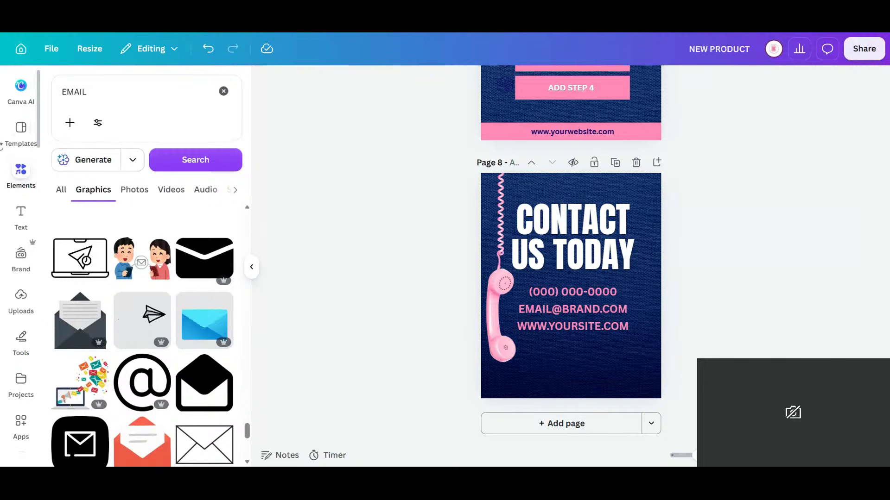
{"action": "left_click", "coordinate": [20, 172]}
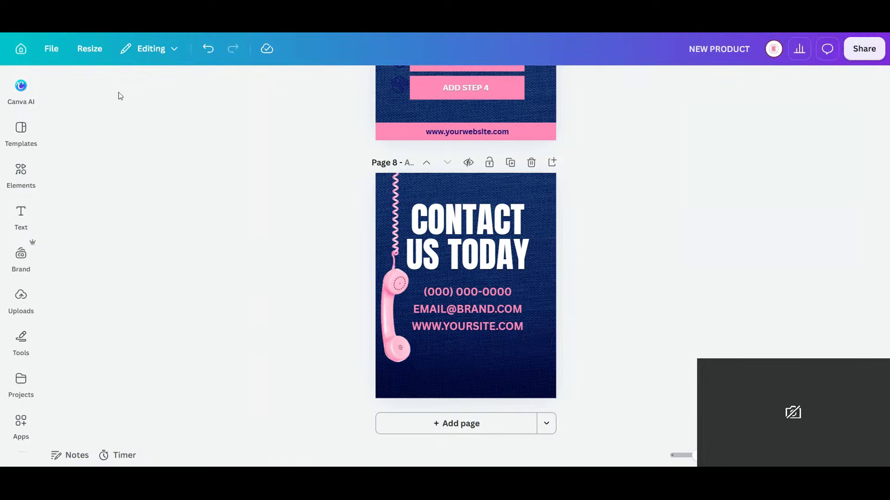
{"action": "left_click", "coordinate": [20, 172]}
{"action": "left_click_drag", "start_coordinate": [88, 92], "coordinate": [25, 95]}
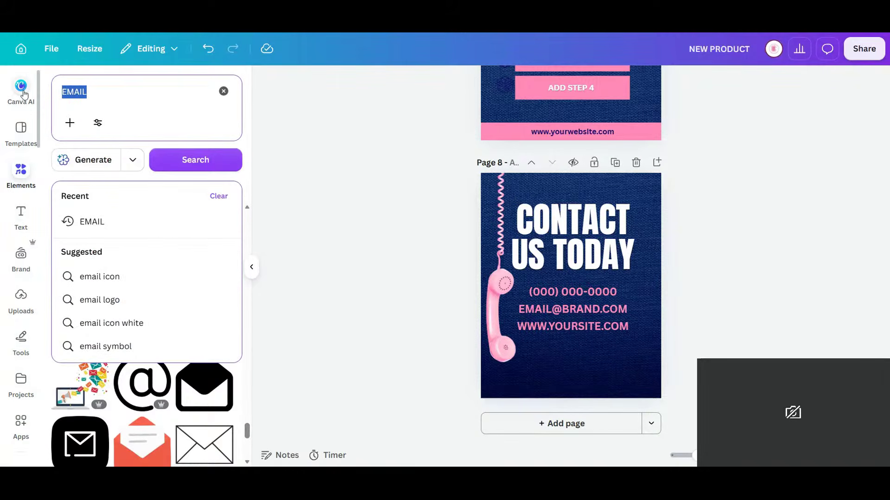
{"action": "type", "text": "S"}
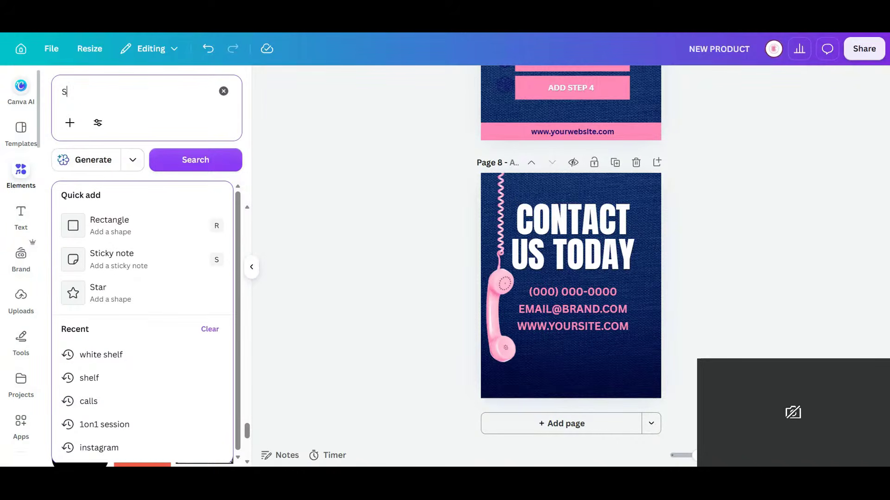
{"action": "key", "text": "BackSpace"}
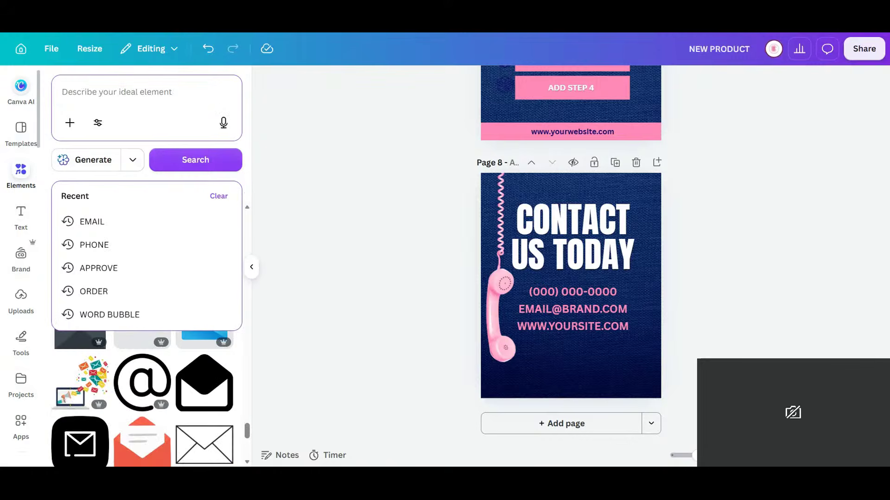
{"action": "left_click", "coordinate": [249, 184]}
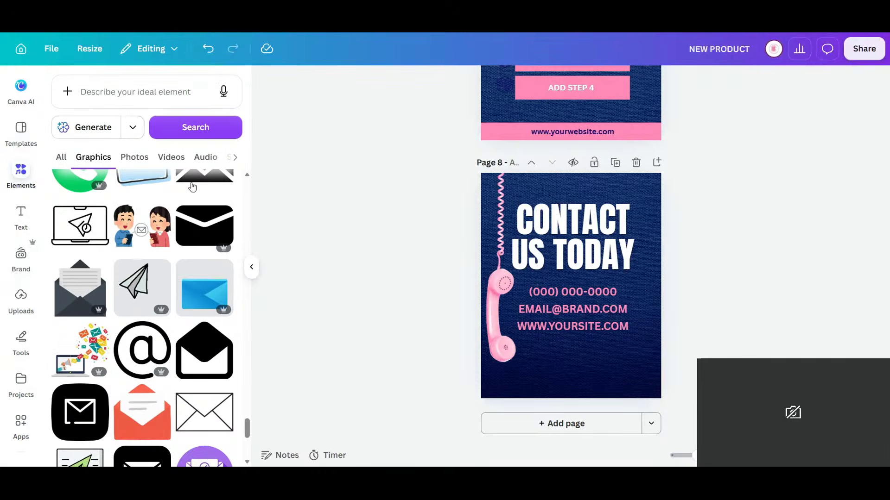
{"action": "scroll", "coordinate": [145, 195], "scroll_direction": "up", "scroll_amount": 5}
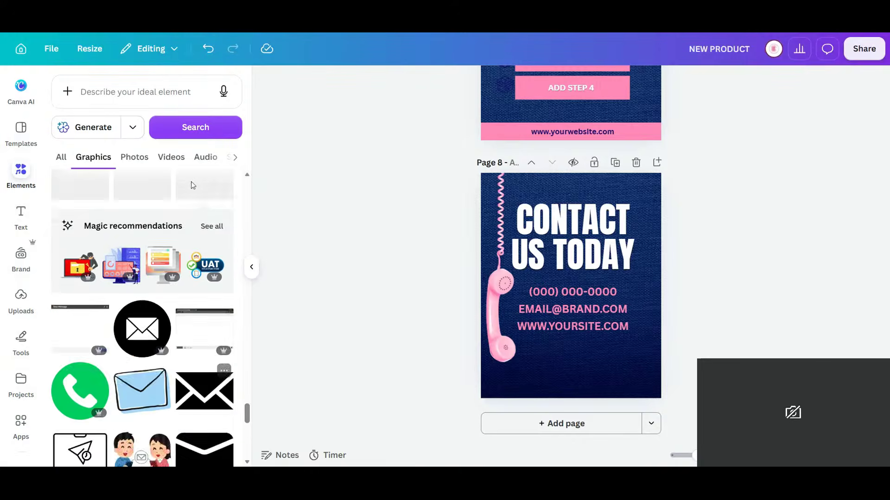
{"action": "left_click", "coordinate": [61, 157]}
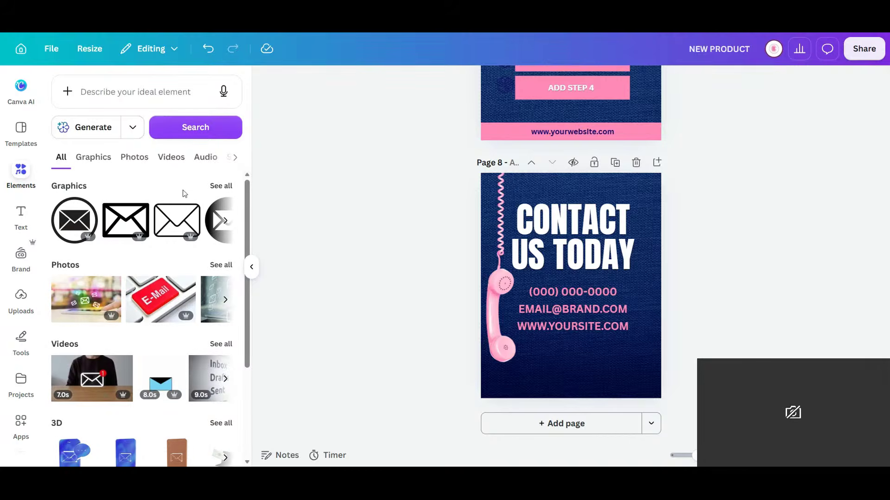
{"action": "left_click", "coordinate": [113, 95]}
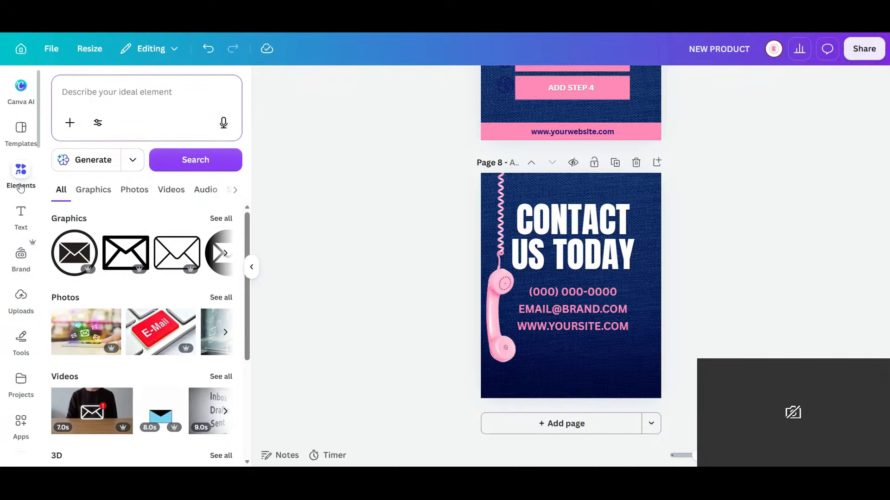
{"action": "left_click", "coordinate": [245, 187]}
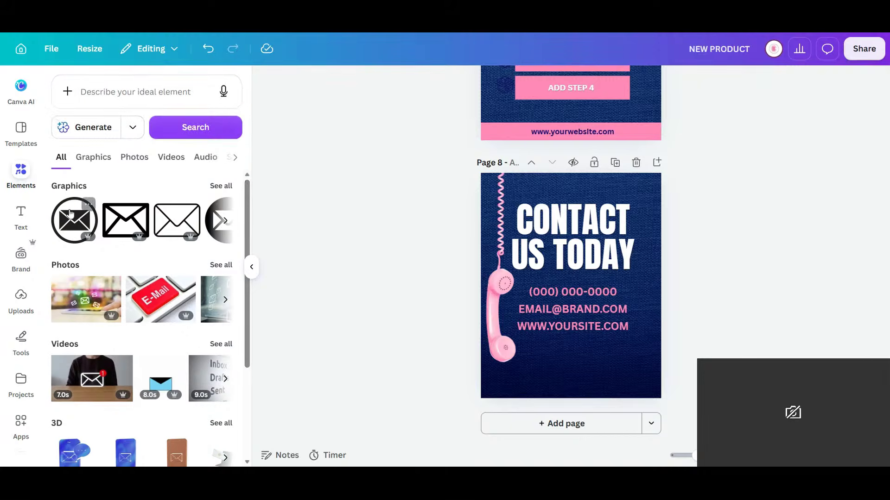
{"action": "left_click", "coordinate": [21, 258]}
{"action": "left_click", "coordinate": [21, 214]}
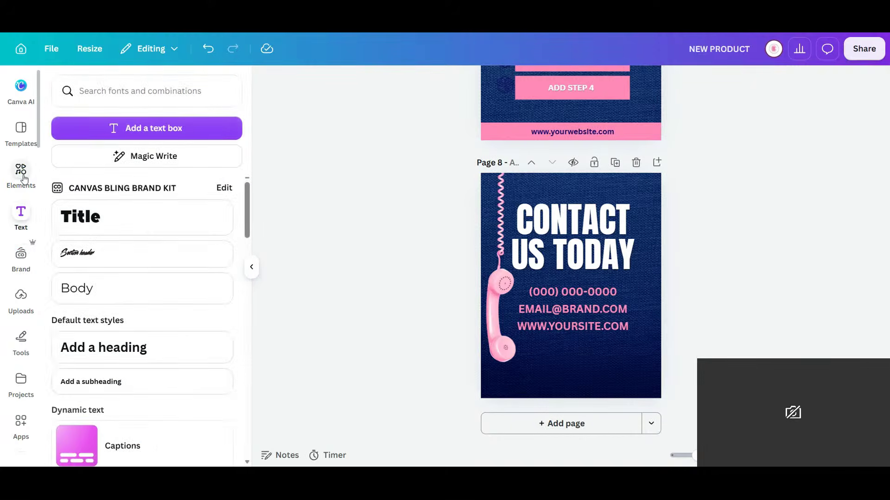
{"action": "left_click", "coordinate": [22, 174]}
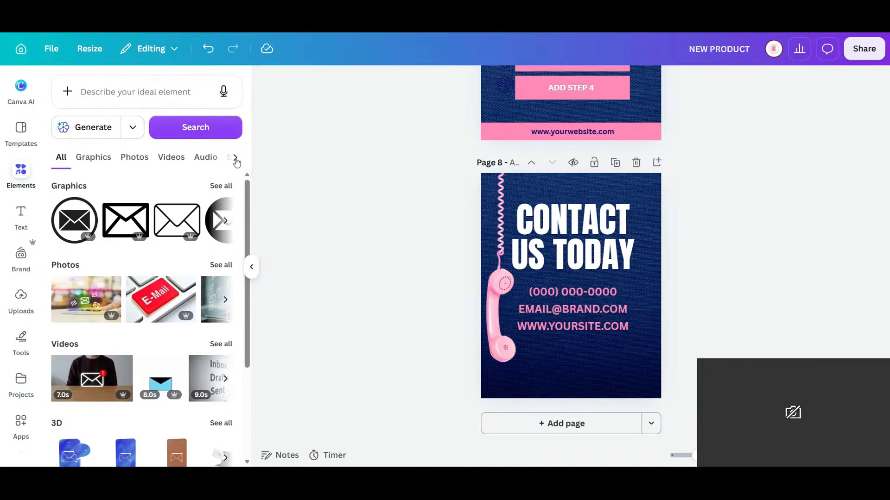
{"action": "scroll", "coordinate": [192, 218], "scroll_direction": "down", "scroll_amount": 3}
{"action": "scroll", "coordinate": [192, 218], "scroll_direction": "up", "scroll_amount": 3}
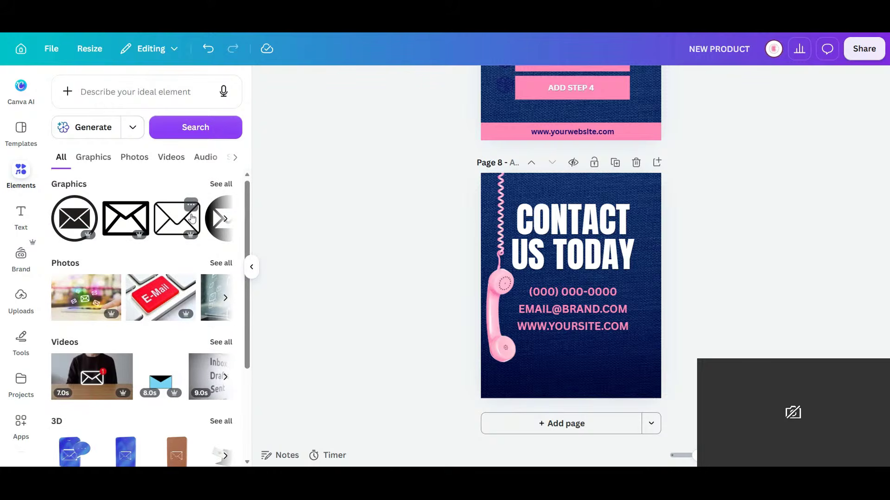
{"action": "left_click", "coordinate": [77, 98]}
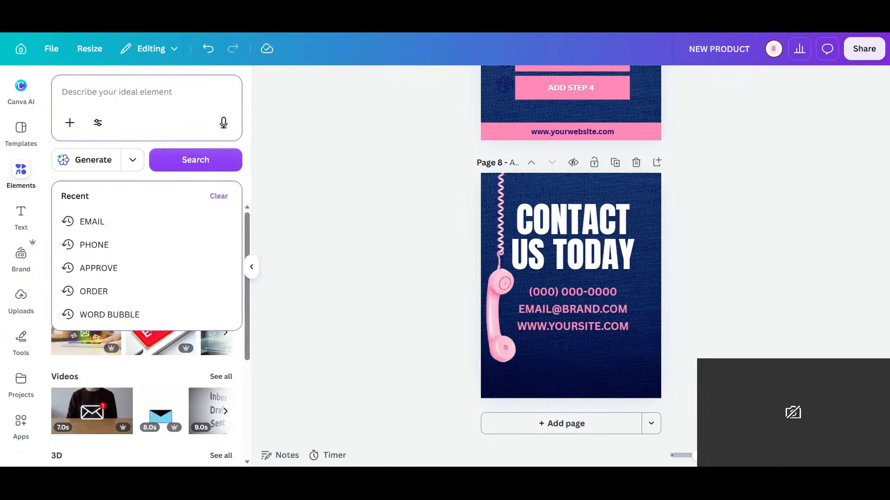
{"action": "left_click", "coordinate": [246, 143]}
{"action": "left_click", "coordinate": [155, 98]}
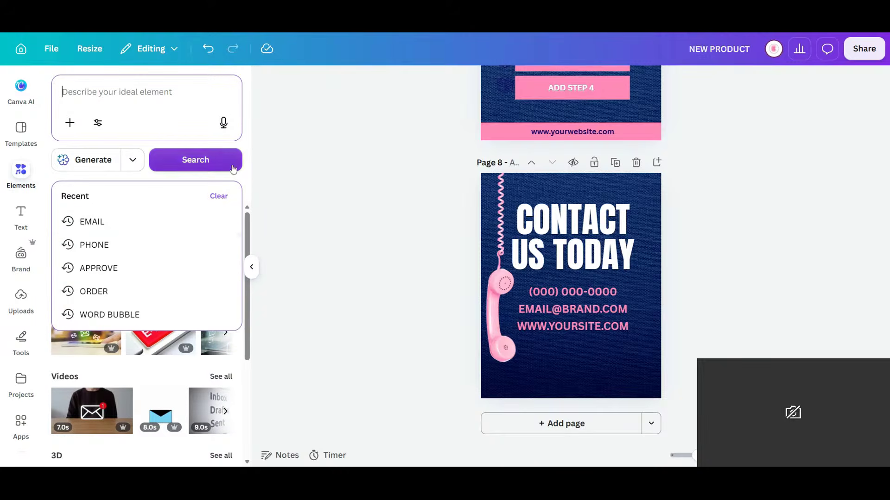
{"action": "left_click", "coordinate": [244, 185]}
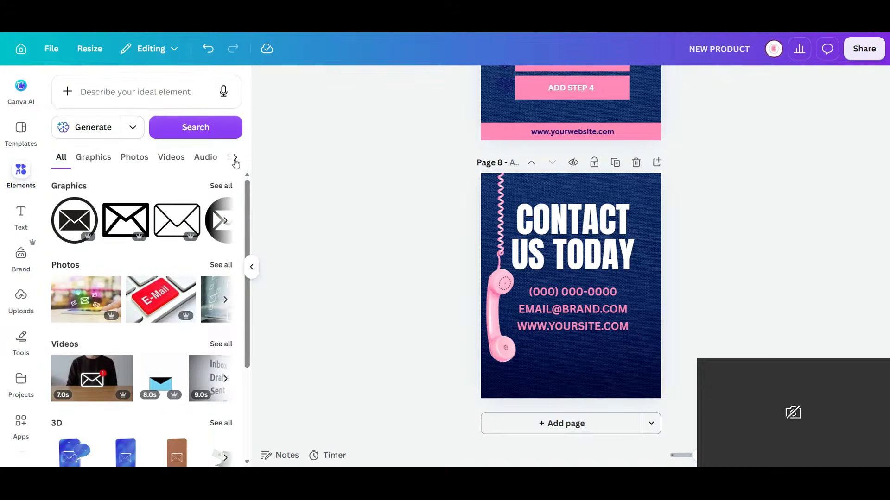
{"action": "left_click", "coordinate": [236, 157]}
{"action": "left_click", "coordinate": [223, 187]}
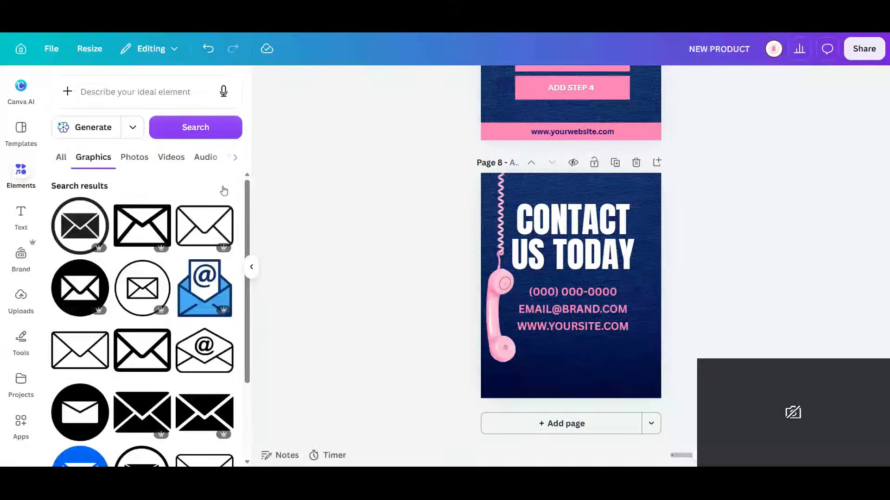
{"action": "scroll", "coordinate": [111, 259], "scroll_direction": "down", "scroll_amount": 3}
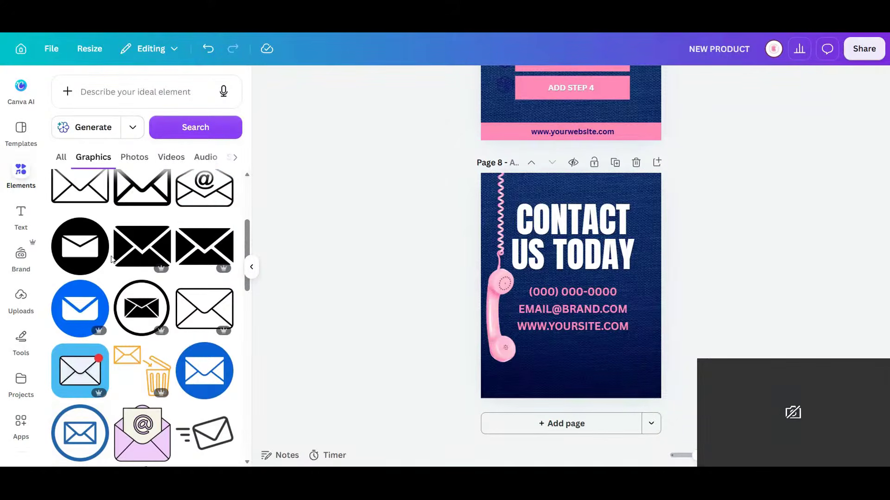
{"action": "scroll", "coordinate": [114, 253], "scroll_direction": "up", "scroll_amount": 3}
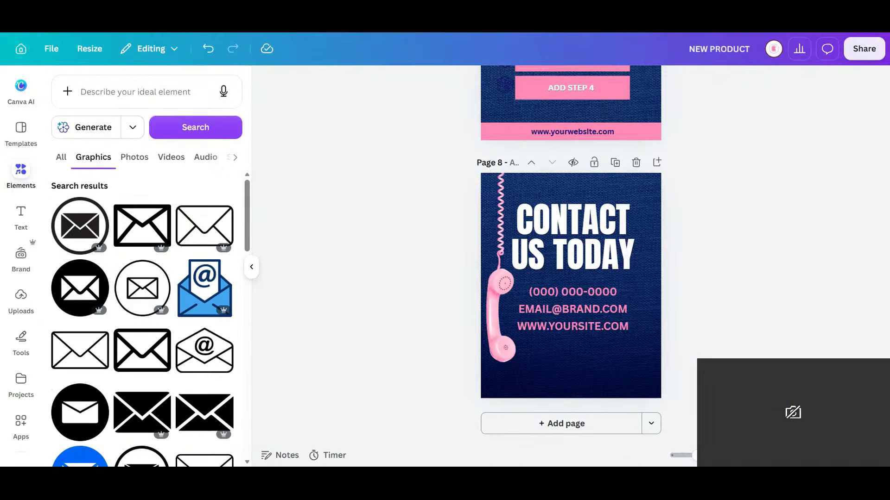
Search the graphics library for "SWIRL BLOCK" and look through the results for a decorative shape
{"action": "left_click", "coordinate": [114, 92]}
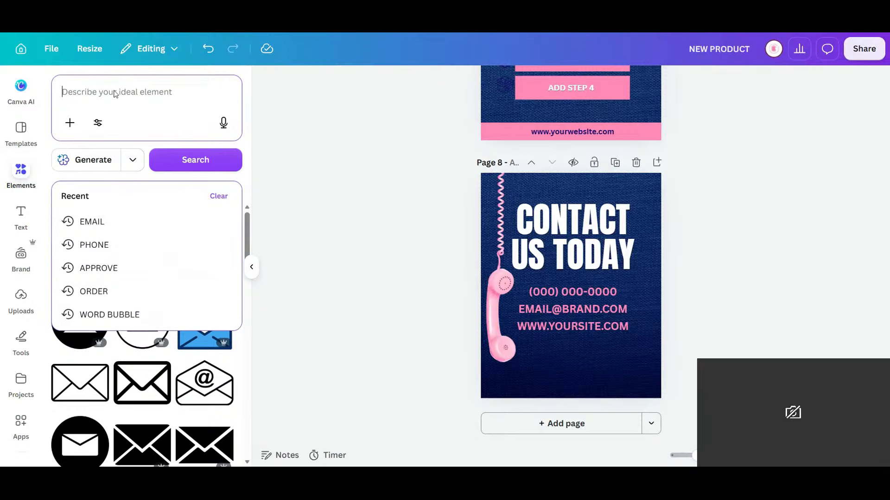
{"action": "type", "text": "SWIRL"}
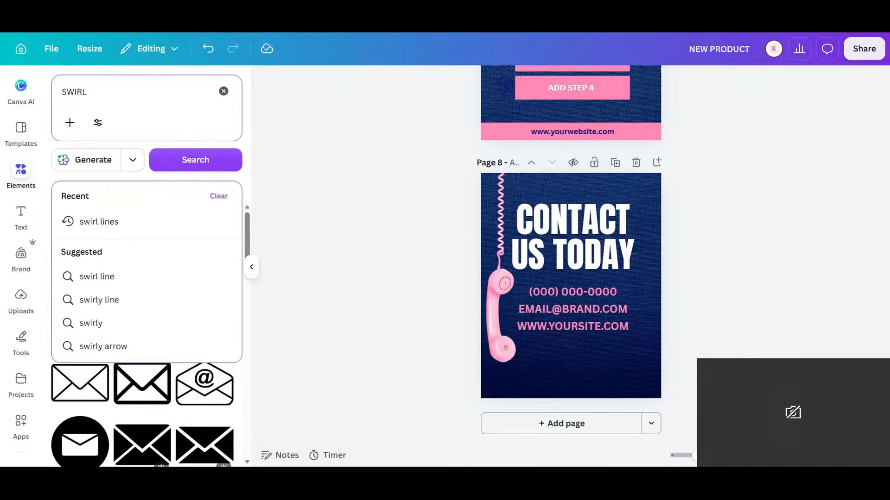
{"action": "type", "text": " BLOCK"}
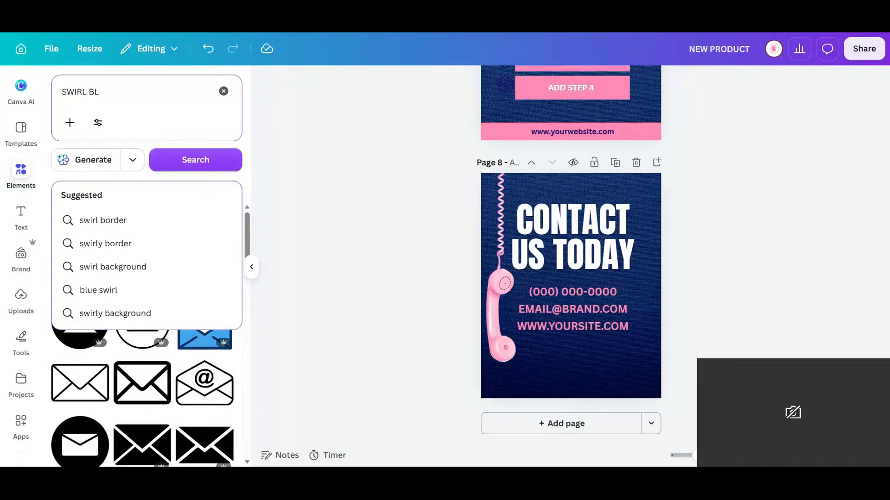
{"action": "key", "text": "Return"}
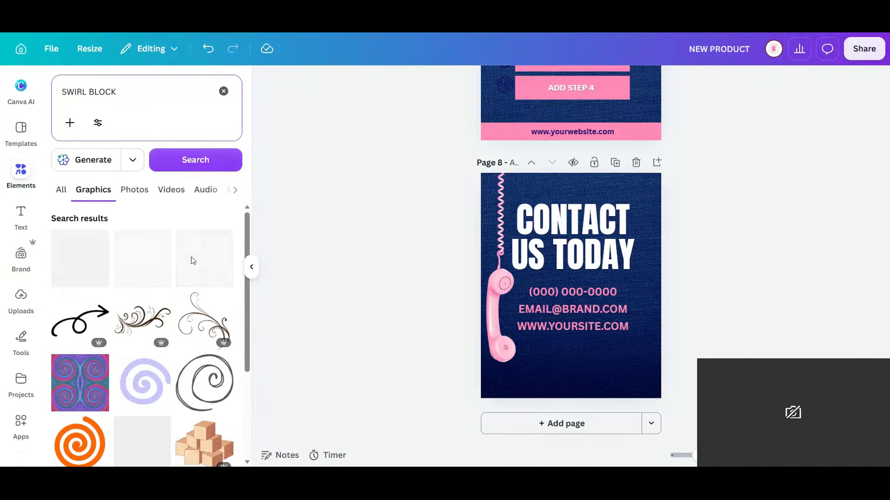
{"action": "scroll", "coordinate": [179, 281], "scroll_direction": "down", "scroll_amount": 3}
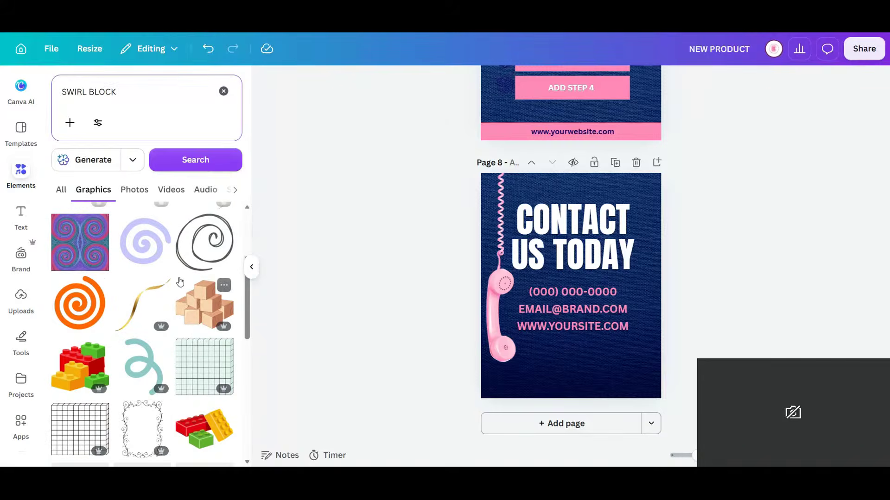
{"action": "scroll", "coordinate": [180, 282], "scroll_direction": "down", "scroll_amount": 5}
{"action": "scroll", "coordinate": [180, 282], "scroll_direction": "up", "scroll_amount": 8}
Clear the element search and look through the full recently used elements for a wavy-edged block shape
{"action": "left_click", "coordinate": [223, 91]}
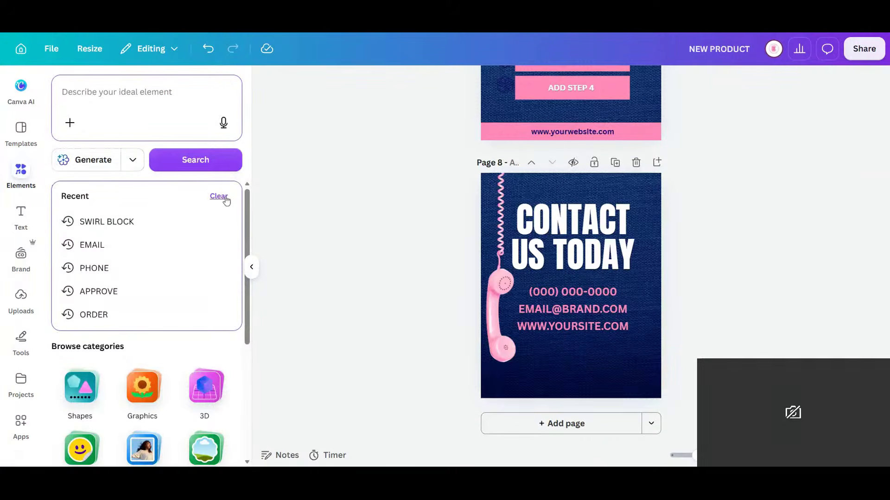
{"action": "left_click", "coordinate": [224, 197]}
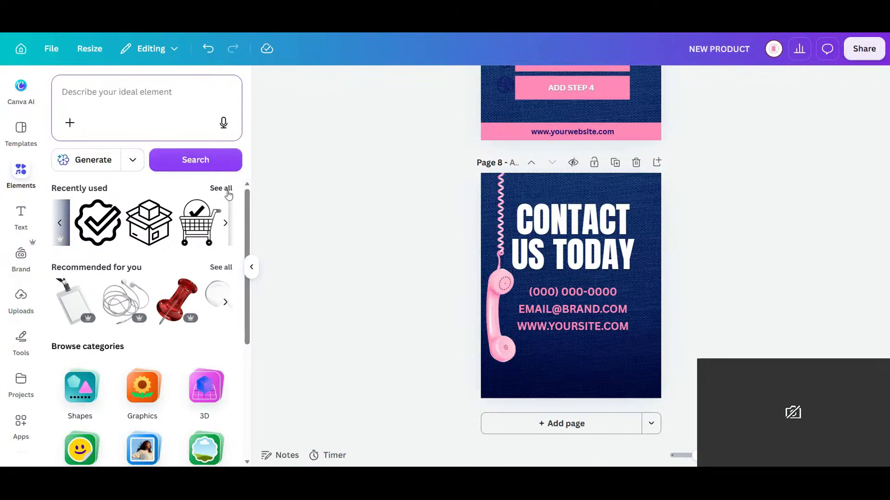
{"action": "left_click", "coordinate": [221, 189]}
{"action": "scroll", "coordinate": [197, 217], "scroll_direction": "down", "scroll_amount": 10}
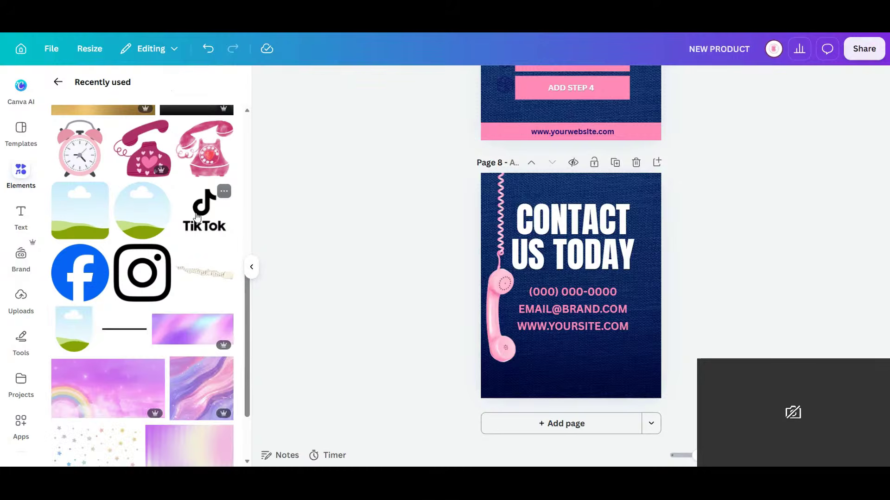
{"action": "scroll", "coordinate": [197, 216], "scroll_direction": "down", "scroll_amount": 5}
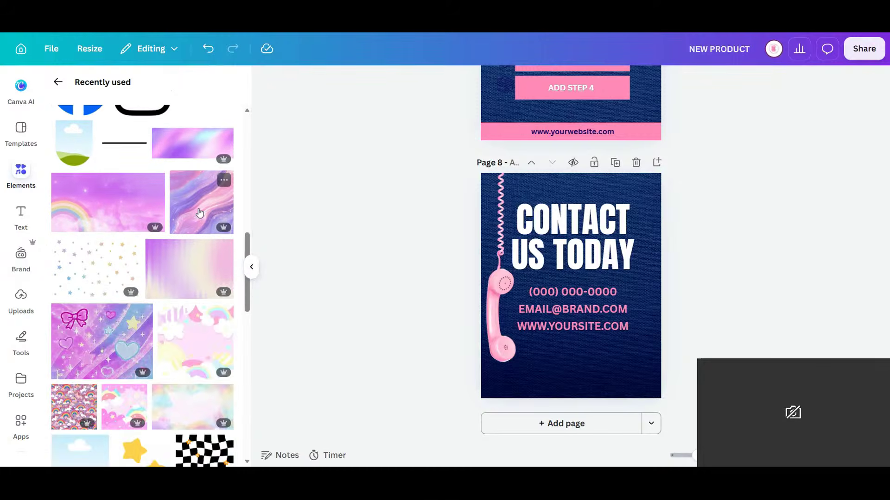
{"action": "scroll", "coordinate": [199, 213], "scroll_direction": "down", "scroll_amount": 5}
{"action": "scroll", "coordinate": [199, 213], "scroll_direction": "down", "scroll_amount": 10}
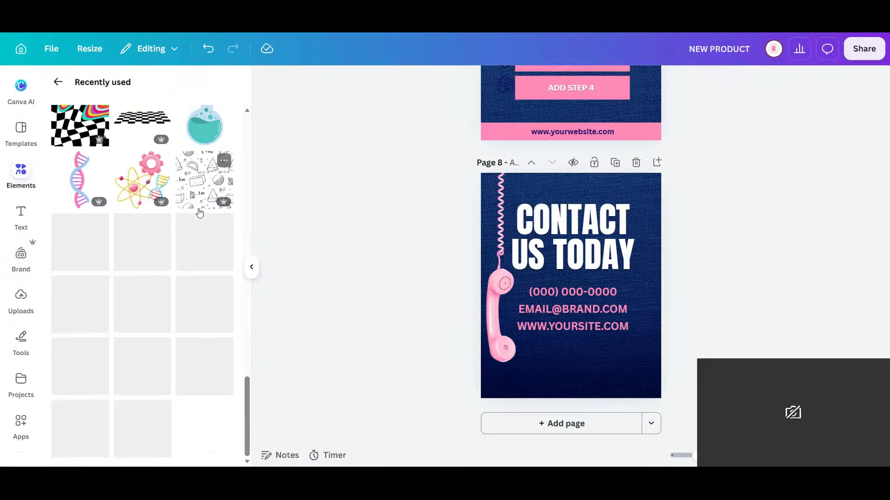
{"action": "scroll", "coordinate": [200, 213], "scroll_direction": "down", "scroll_amount": 8}
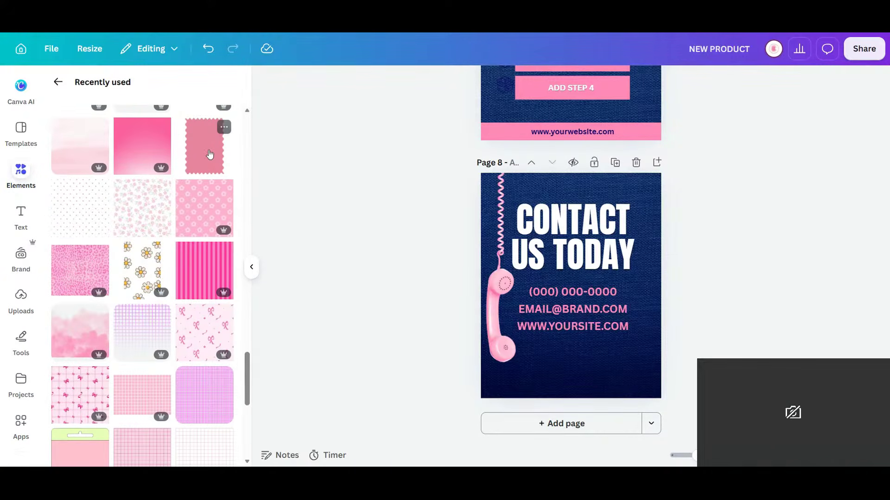
{"action": "scroll", "coordinate": [196, 216], "scroll_direction": "down", "scroll_amount": 5}
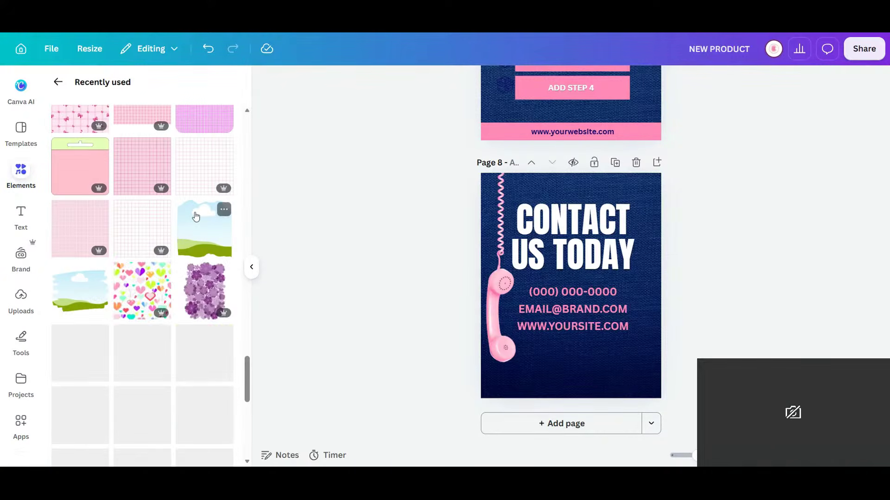
{"action": "scroll", "coordinate": [196, 216], "scroll_direction": "down", "scroll_amount": 5}
{"action": "scroll", "coordinate": [195, 216], "scroll_direction": "down", "scroll_amount": 5}
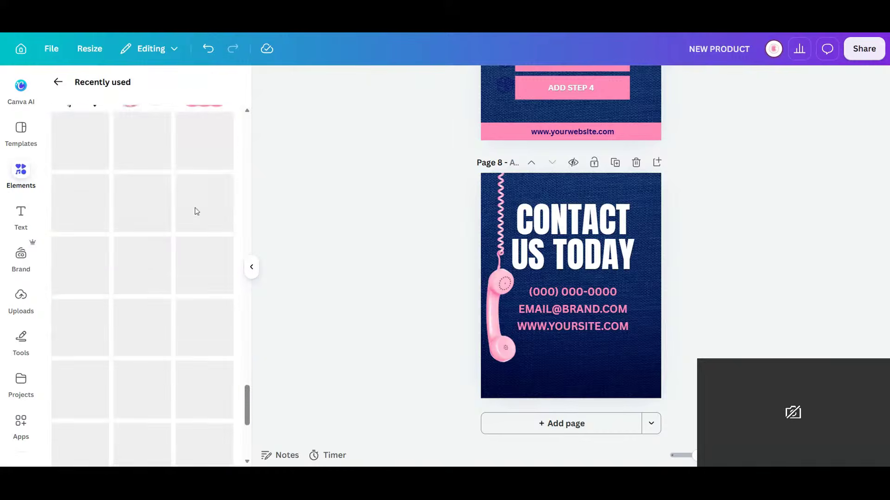
{"action": "scroll", "coordinate": [196, 211], "scroll_direction": "down", "scroll_amount": 3}
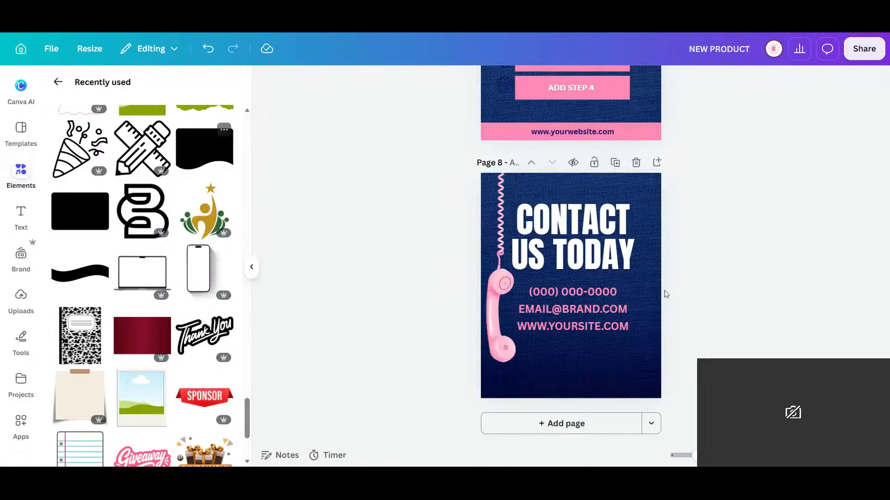
Add the wavy-edged block to page 8, turn it upside down, and stretch it across the full width of the page's lower edge
{"action": "key", "text": "ctrl+v"}
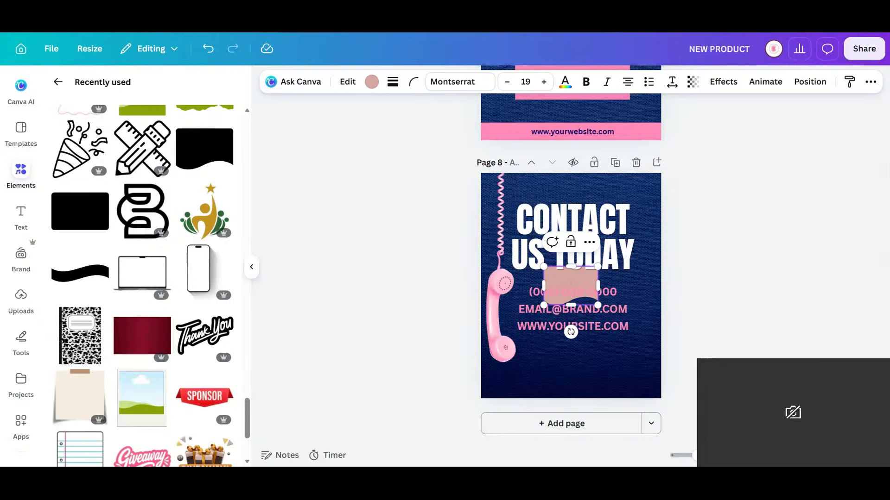
{"action": "left_click_drag", "start_coordinate": [571, 332], "coordinate": [569, 216]}
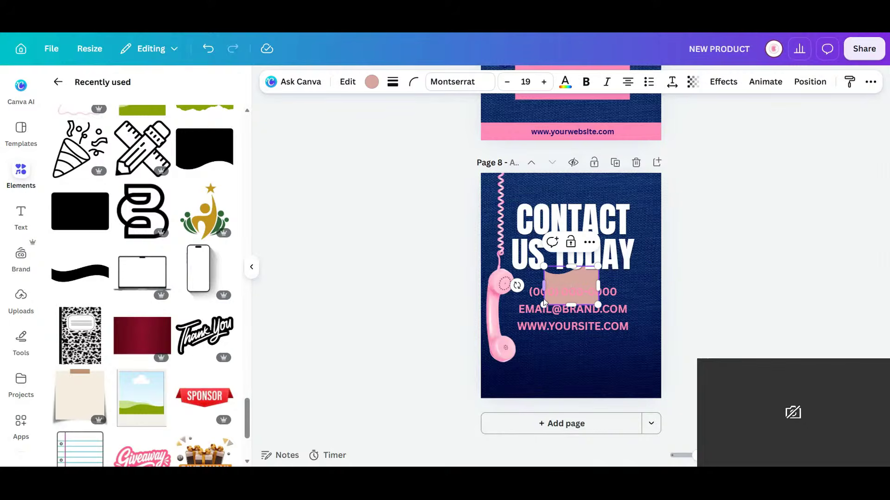
{"action": "mouse_move", "coordinate": [543, 305]}
{"action": "left_mouse_down"}
{"action": "mouse_move", "coordinate": [479, 350]}
{"action": "mouse_move", "coordinate": [499, 382]}
{"action": "left_mouse_up"}
{"action": "mouse_move", "coordinate": [601, 363]}
{"action": "left_mouse_down"}
{"action": "mouse_move", "coordinate": [661, 363]}
{"action": "mouse_move", "coordinate": [634, 391]}
{"action": "left_mouse_up"}
{"action": "mouse_move", "coordinate": [573, 431]}
{"action": "left_mouse_down"}
{"action": "mouse_move", "coordinate": [573, 401]}
{"action": "mouse_move", "coordinate": [571, 415]}
{"action": "left_mouse_up"}
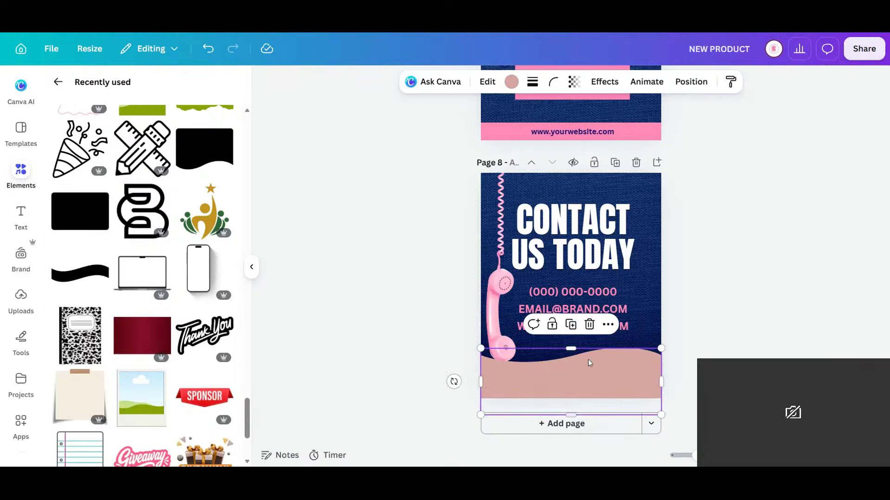
{"action": "left_click_drag", "start_coordinate": [570, 348], "coordinate": [570, 347]}
{"action": "left_click_drag", "start_coordinate": [615, 389], "coordinate": [615, 397]}
{"action": "key", "text": "Escape"}
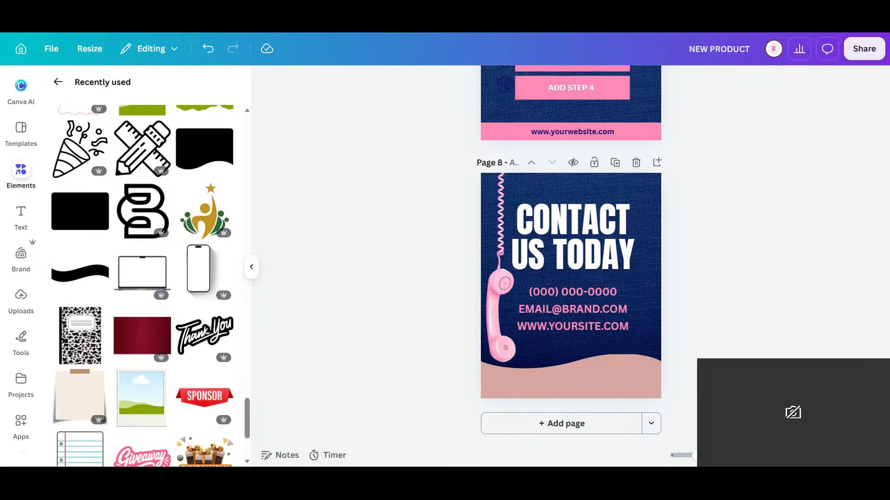
Recolour the wavy block along page 8's lower edge to the design's bright pink
{"action": "left_click", "coordinate": [640, 374]}
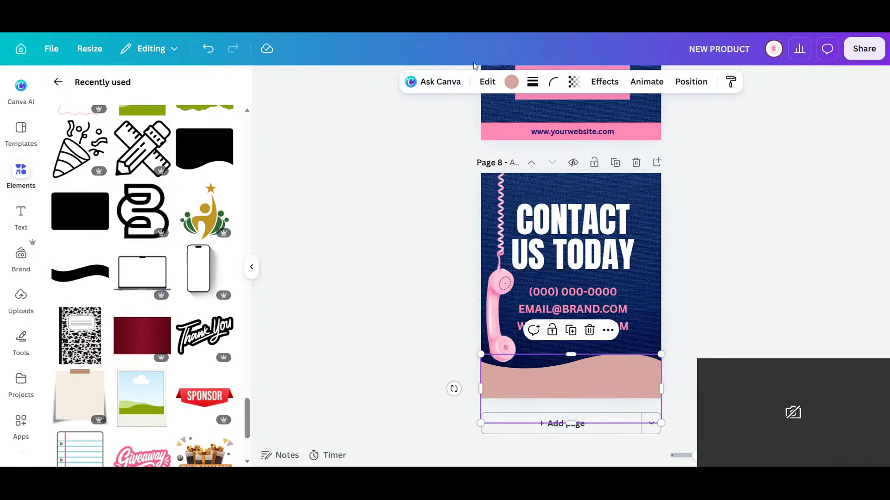
{"action": "left_click", "coordinate": [512, 83]}
{"action": "left_click", "coordinate": [169, 167]}
{"action": "left_click", "coordinate": [736, 340]}
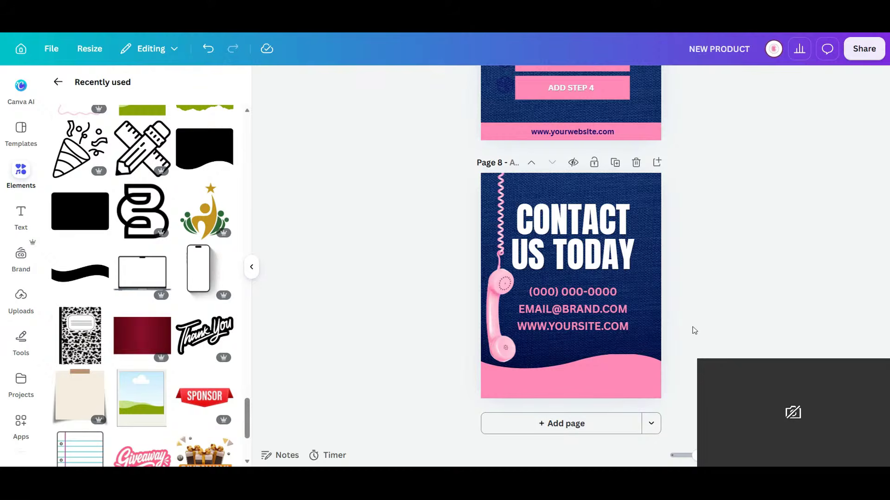
{"action": "scroll", "coordinate": [694, 332], "scroll_direction": "up", "scroll_amount": 1}
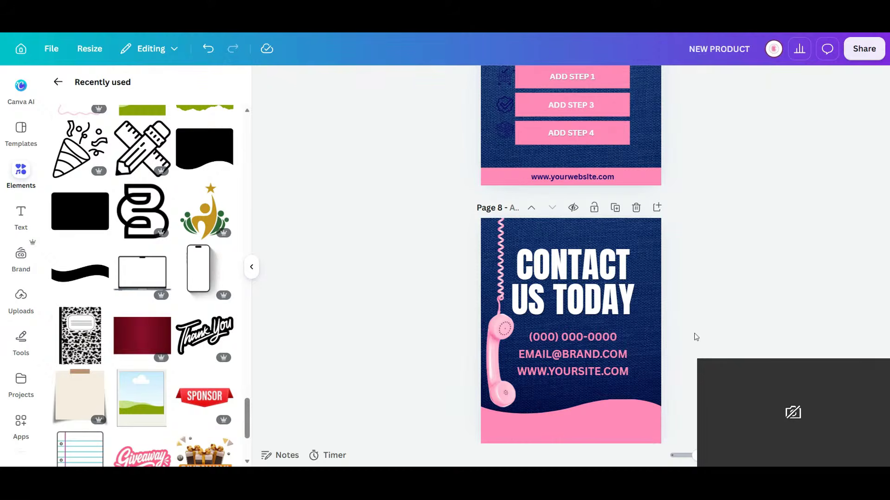
{"action": "scroll", "coordinate": [694, 333], "scroll_direction": "up", "scroll_amount": 15}
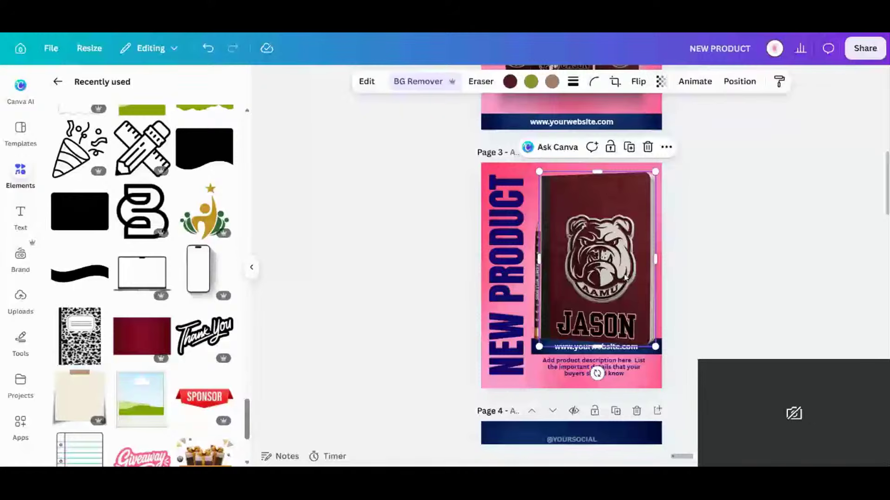
{"action": "scroll", "coordinate": [774, 356], "scroll_direction": "down", "scroll_amount": 20}
{"action": "scroll", "coordinate": [742, 334], "scroll_direction": "down", "scroll_amount": 4}
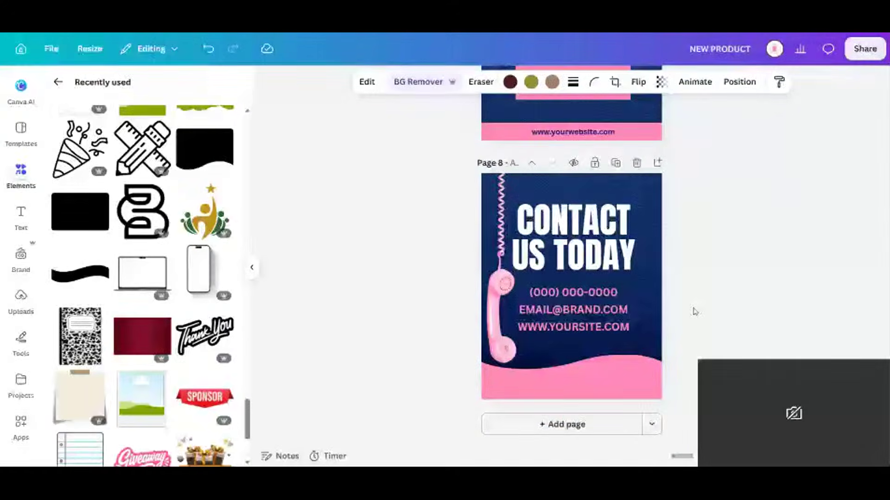
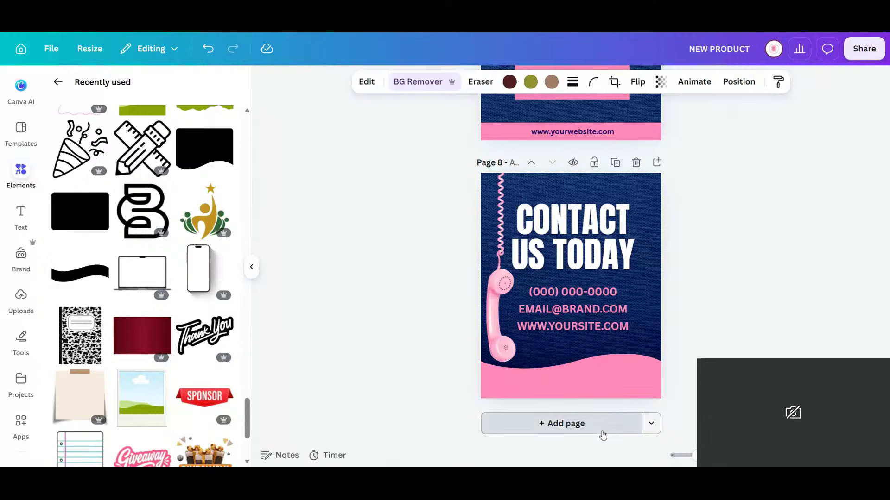
Add a blank page 9 and search the graphics library for "PINK AND NAVY PATTERN"
{"action": "left_click", "coordinate": [602, 435]}
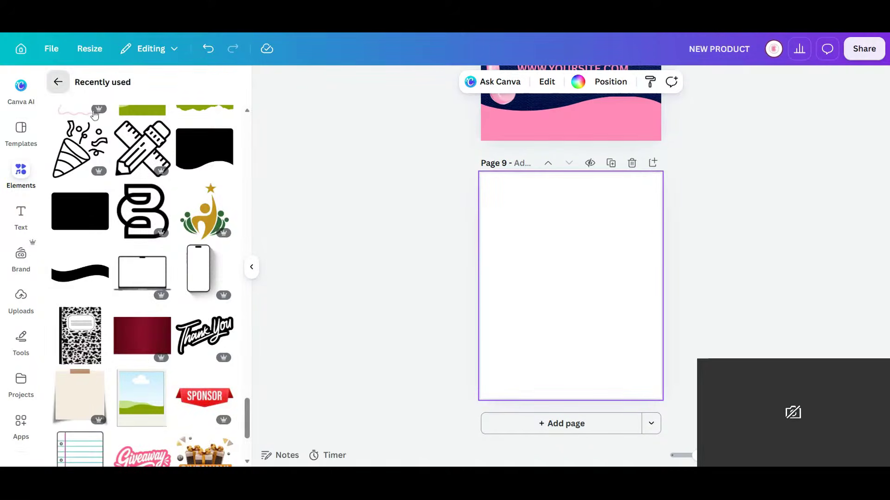
{"action": "left_click", "coordinate": [58, 82]}
{"action": "left_click", "coordinate": [128, 91]}
{"action": "type", "text": "P"}
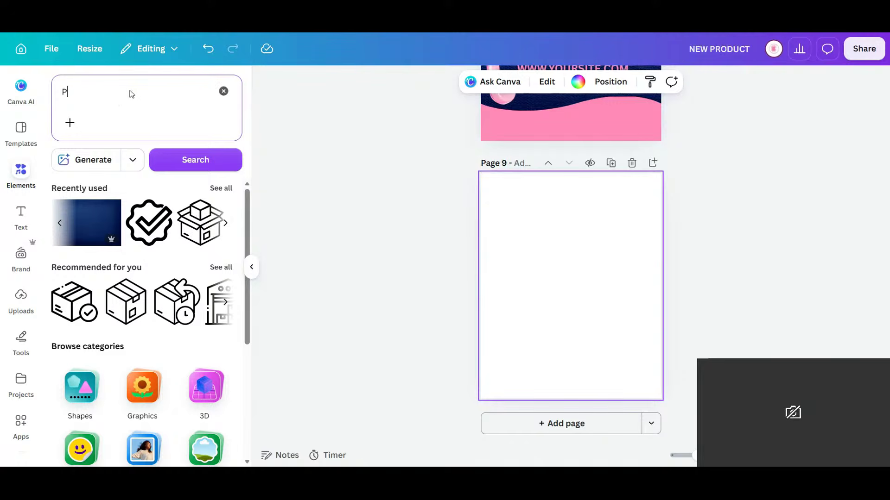
{"action": "type", "text": "INK AND NAVY PATTERN"}
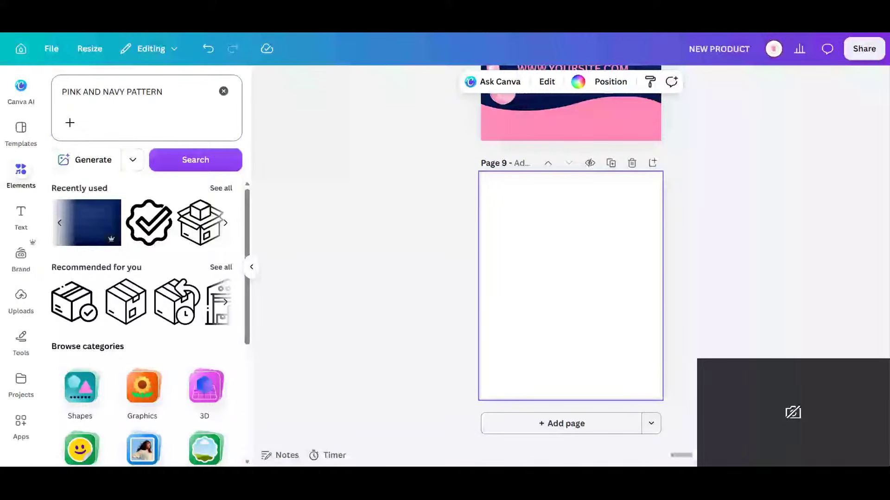
{"action": "key", "text": "Return"}
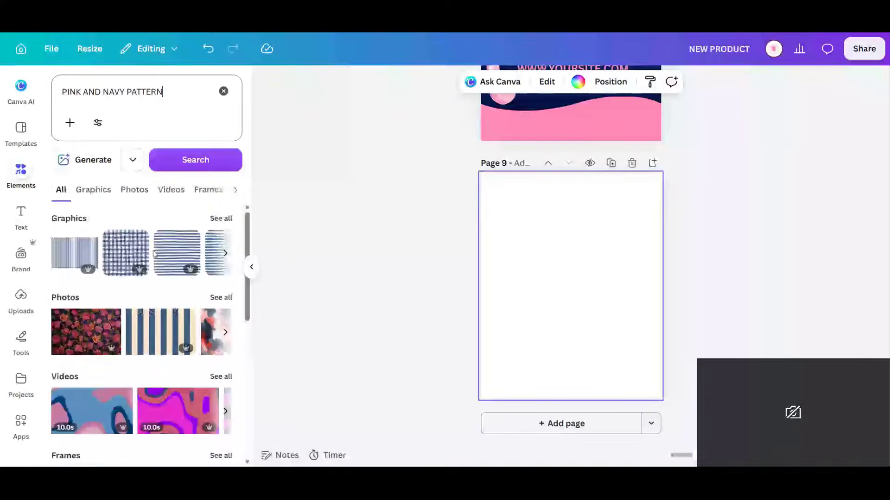
{"action": "left_click", "coordinate": [223, 218]}
{"action": "scroll", "coordinate": [121, 330], "scroll_direction": "down", "scroll_amount": 3}
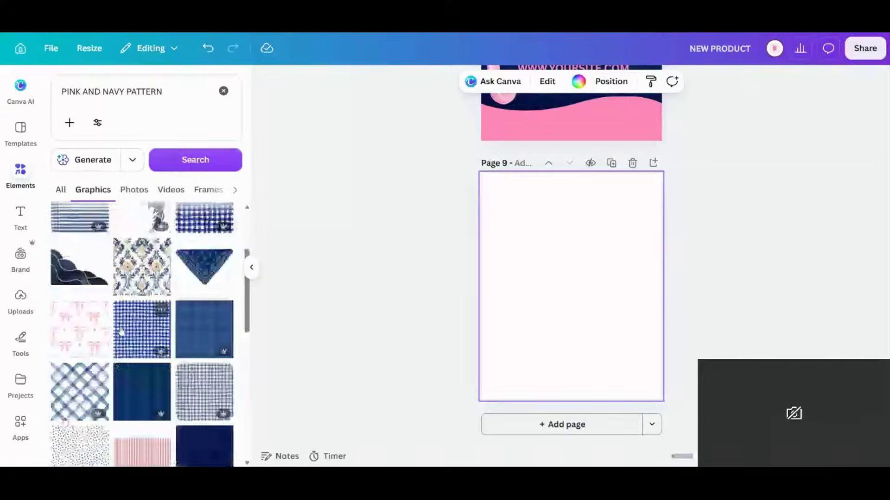
Add the pink and blue vertical stripe pattern from the graphics results to the blank page 9
{"action": "scroll", "coordinate": [158, 317], "scroll_direction": "down", "scroll_amount": 2}
{"action": "scroll", "coordinate": [158, 315], "scroll_direction": "down", "scroll_amount": 4}
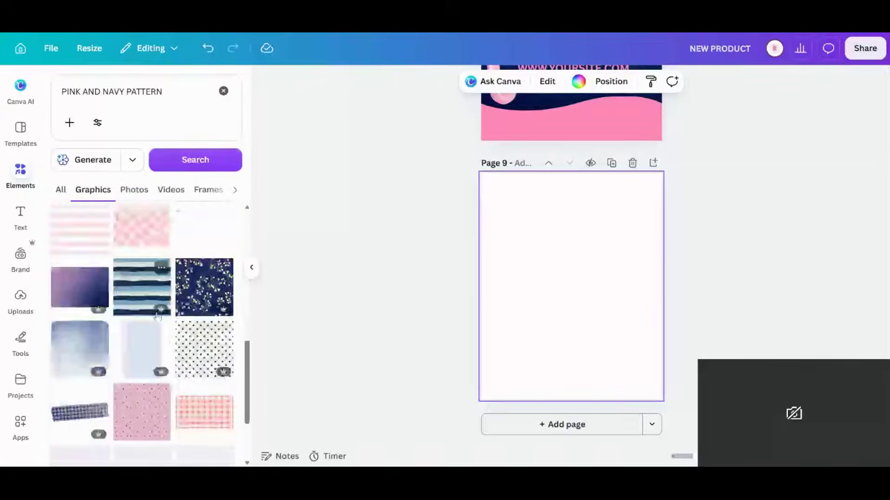
{"action": "scroll", "coordinate": [176, 304], "scroll_direction": "down", "scroll_amount": 2}
{"action": "scroll", "coordinate": [176, 303], "scroll_direction": "down", "scroll_amount": 5}
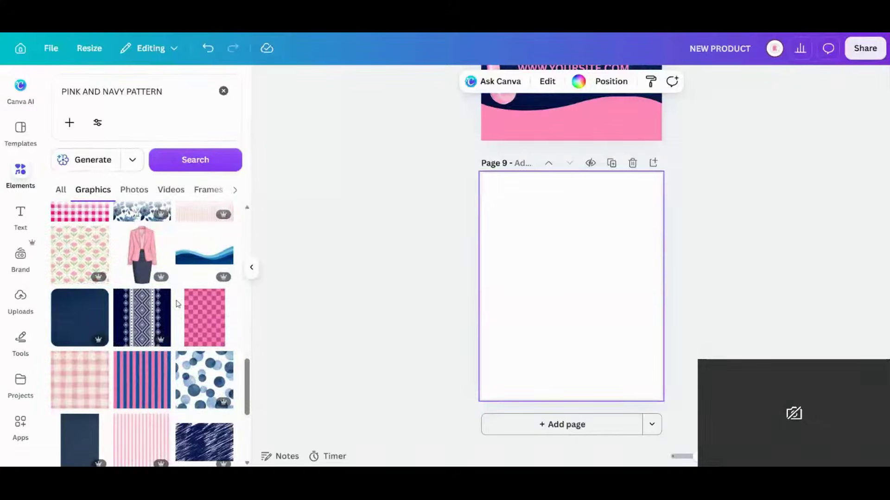
{"action": "scroll", "coordinate": [178, 304], "scroll_direction": "down", "scroll_amount": 3}
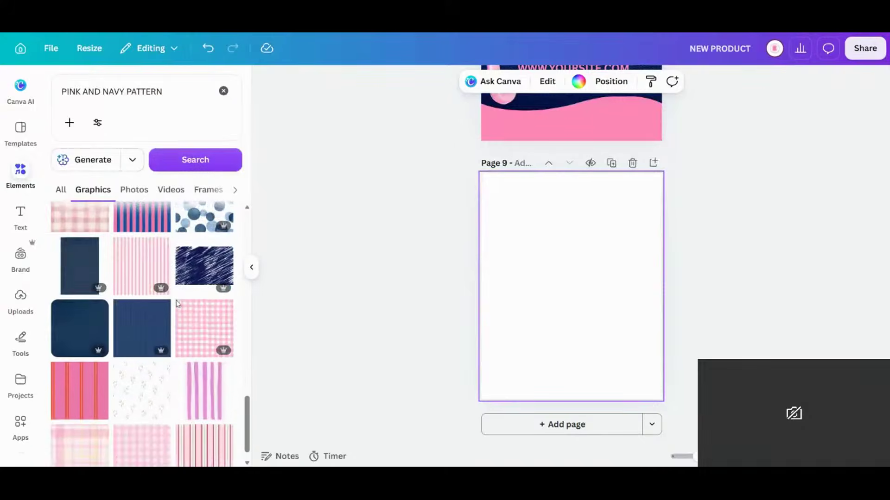
{"action": "scroll", "coordinate": [177, 304], "scroll_direction": "up", "scroll_amount": 3}
{"action": "left_click", "coordinate": [142, 304]}
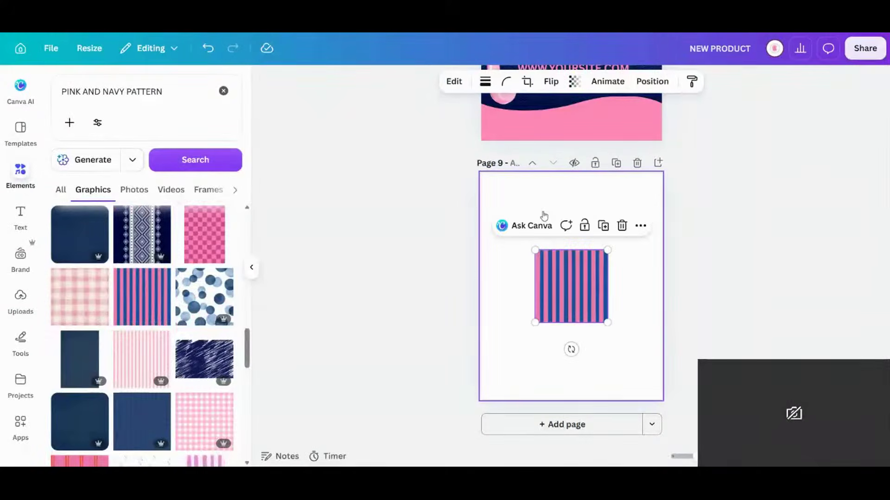
Enlarge the striped pattern until it covers the whole of page 9 as a background
{"action": "scroll", "coordinate": [599, 295], "scroll_direction": "up", "scroll_amount": 6}
{"action": "scroll", "coordinate": [553, 357], "scroll_direction": "down", "scroll_amount": 6}
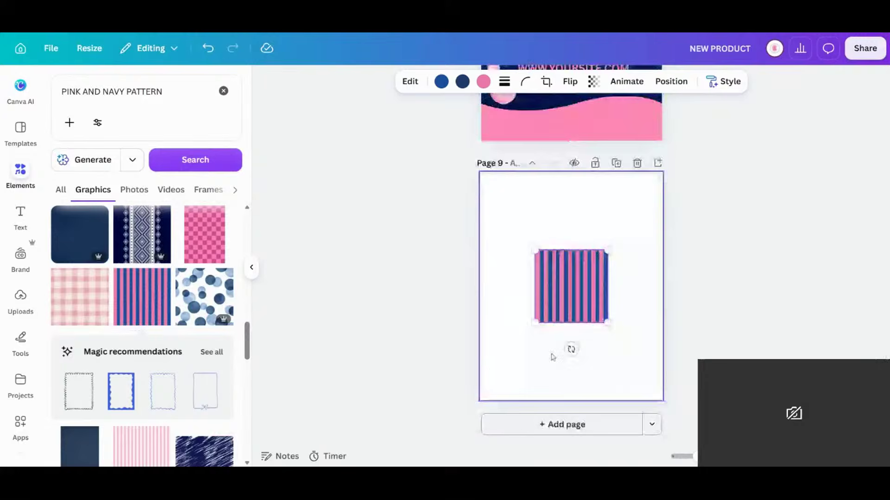
{"action": "left_click_drag", "start_coordinate": [498, 201], "coordinate": [477, 192]}
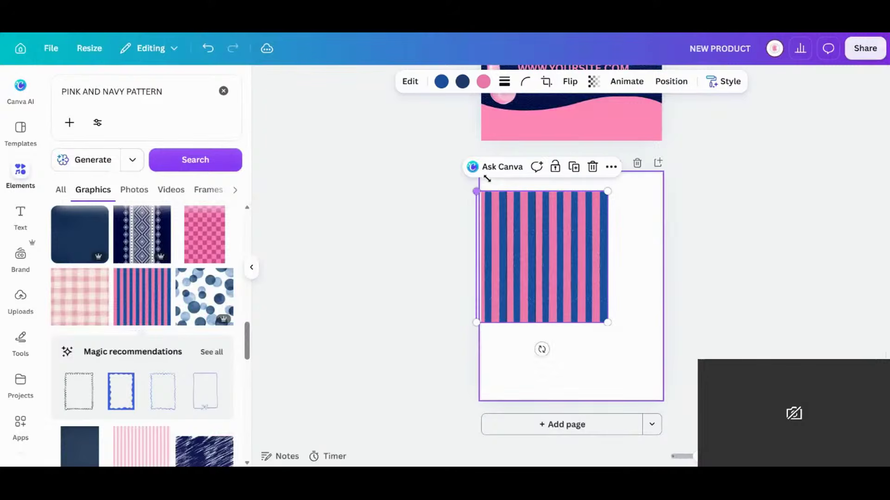
{"action": "left_click_drag", "start_coordinate": [610, 333], "coordinate": [662, 430]}
{"action": "left_click_drag", "start_coordinate": [476, 191], "coordinate": [470, 160]}
Recolor the pattern's bright blue stripes to the design's dark indigo and compare the page with page 8
{"action": "left_click", "coordinate": [441, 81]}
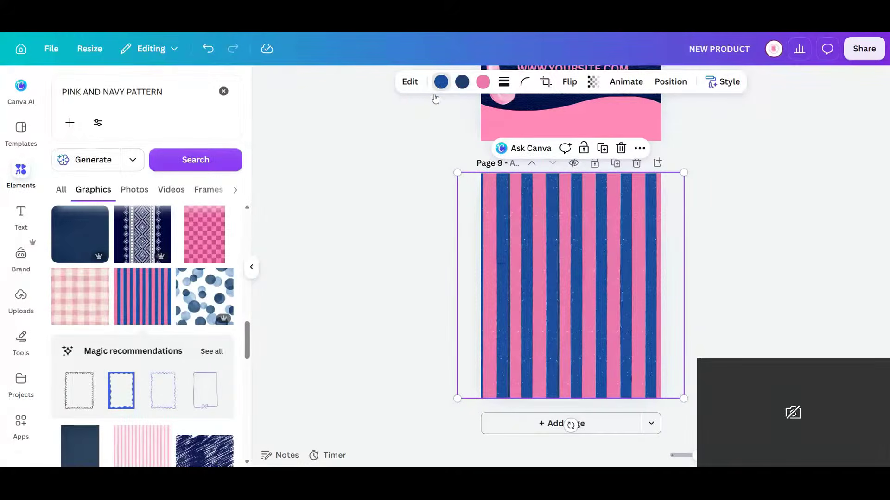
{"action": "left_click", "coordinate": [173, 172]}
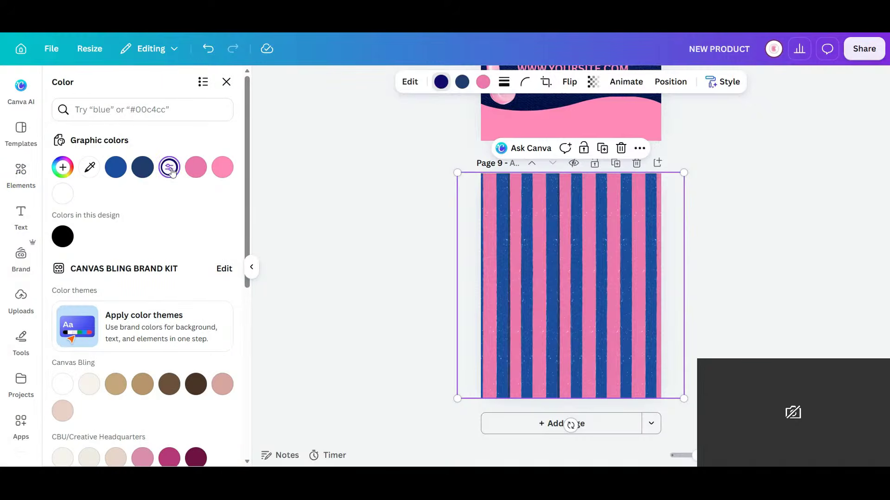
{"action": "left_click", "coordinate": [709, 336]}
{"action": "scroll", "coordinate": [735, 337], "scroll_direction": "up", "scroll_amount": 5}
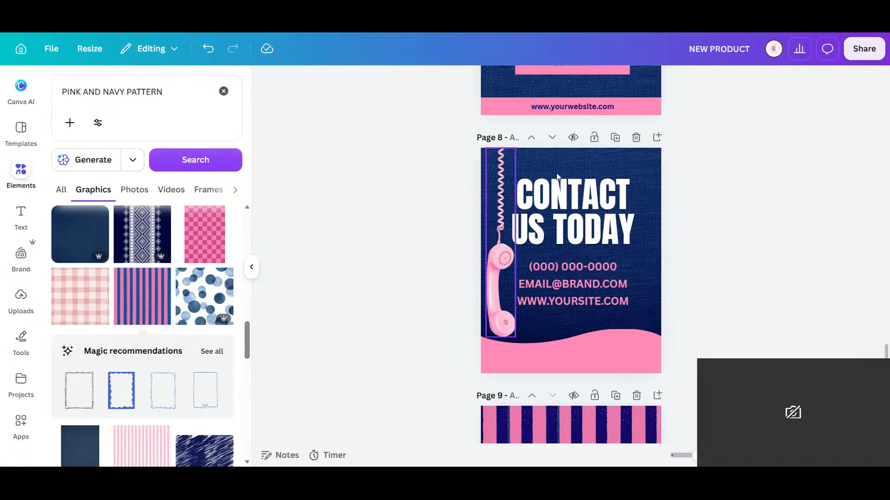
{"action": "scroll", "coordinate": [646, 350], "scroll_direction": "down", "scroll_amount": 5}
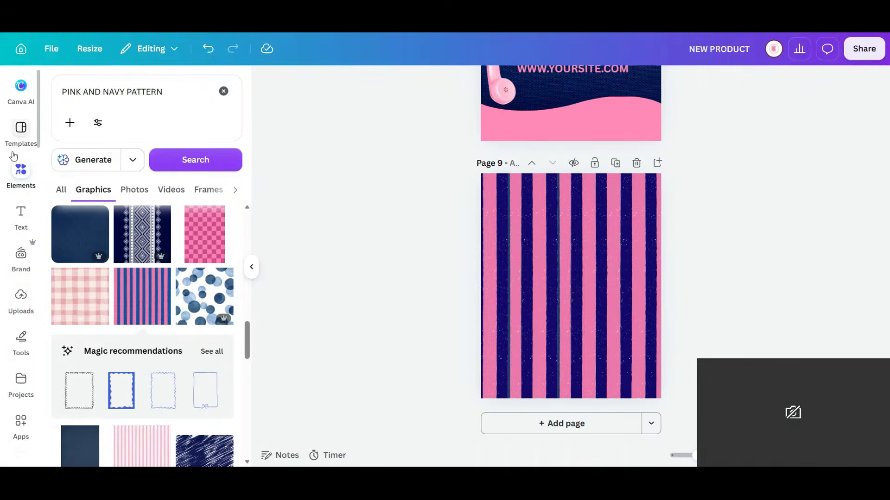
Search the graphics library for QUOTE BUBBLE in place of the pattern search
{"action": "triple_click", "coordinate": [155, 91]}
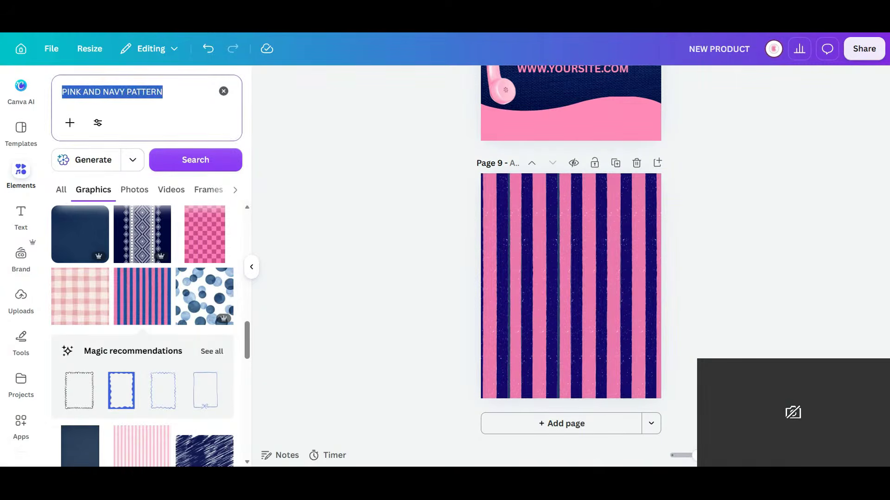
{"action": "type", "text": "Q"}
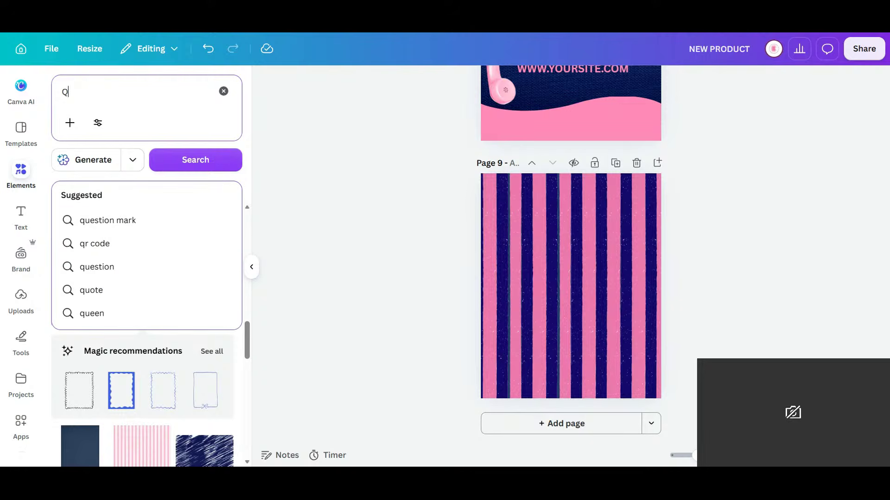
{"action": "type", "text": "UOTE"}
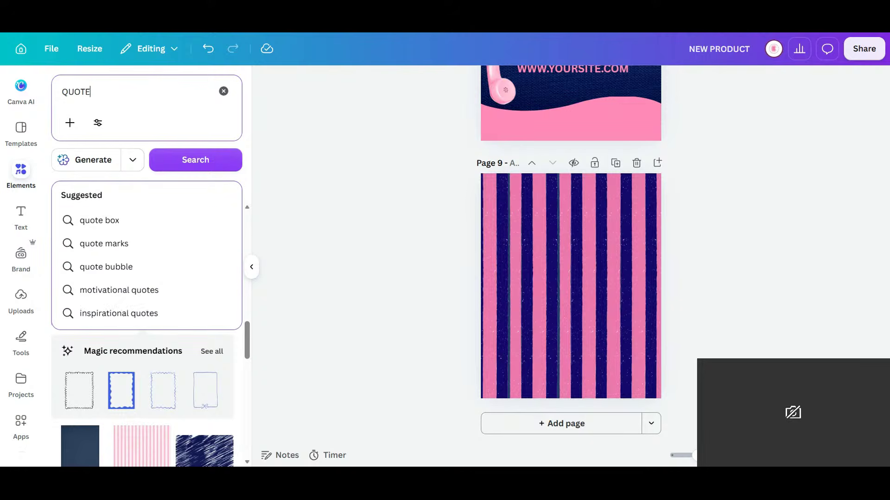
{"action": "key", "text": "Return"}
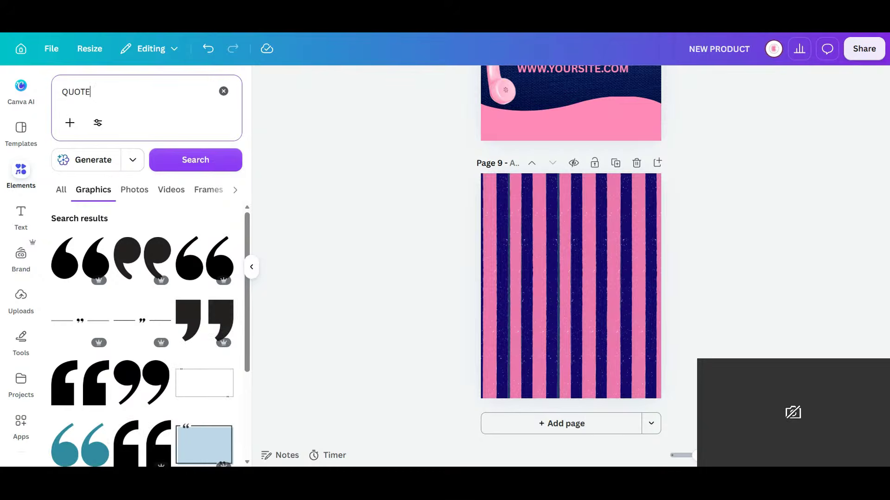
{"action": "type", "text": "BUBBLE"}
{"action": "key", "text": "Return"}
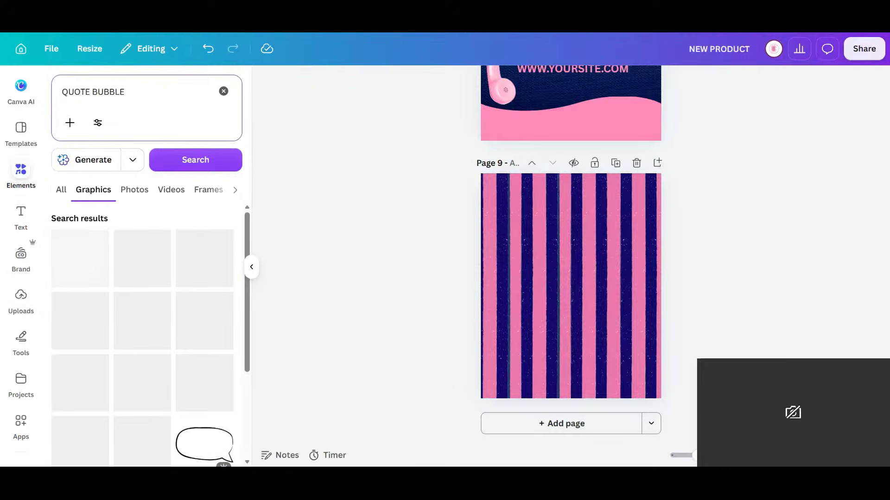
Try the black outlined quote frame with quotation marks on page 9 and delete it
{"action": "scroll", "coordinate": [142, 339], "scroll_direction": "down", "scroll_amount": 7}
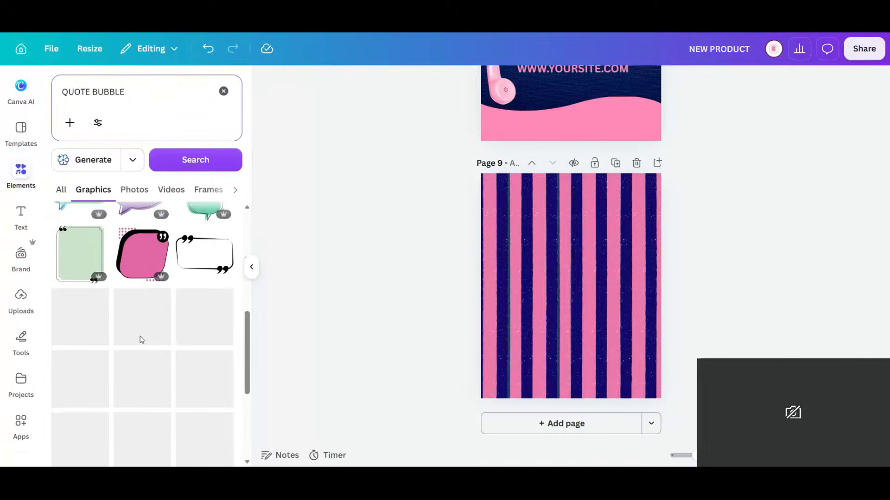
{"action": "left_click", "coordinate": [204, 254]}
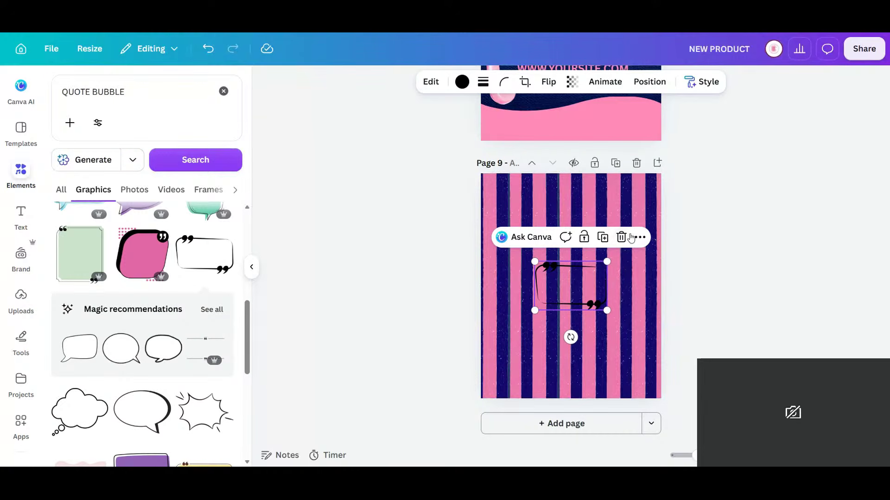
{"action": "left_click", "coordinate": [621, 236]}
Add the cream quote bubble with an offset outline to page 9 and enlarge it across most of the page width
{"action": "scroll", "coordinate": [99, 317], "scroll_direction": "down", "scroll_amount": 4}
{"action": "scroll", "coordinate": [141, 298], "scroll_direction": "down", "scroll_amount": 1}
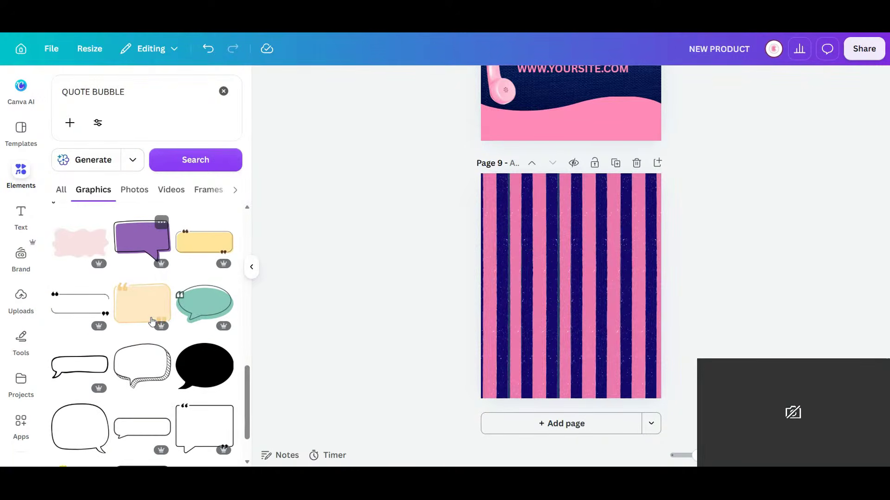
{"action": "left_click", "coordinate": [144, 310]}
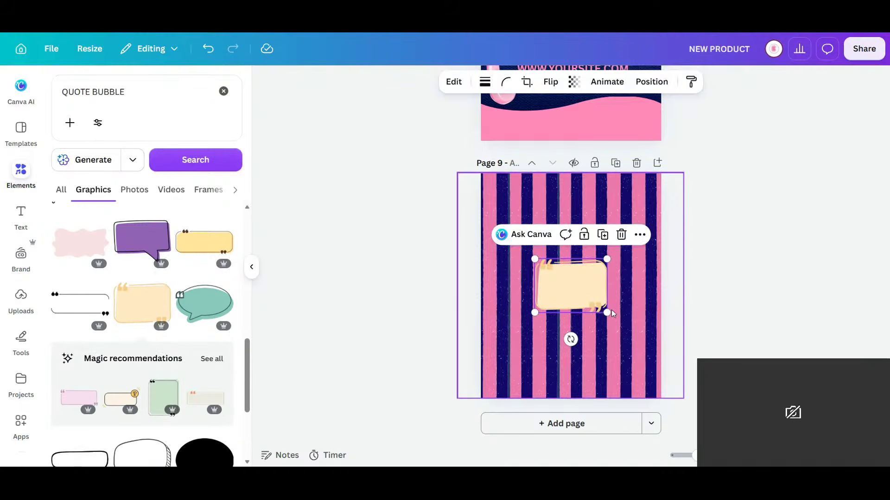
{"action": "left_click_drag", "start_coordinate": [606, 312], "coordinate": [715, 398]}
{"action": "left_click_drag", "start_coordinate": [643, 334], "coordinate": [598, 302]}
{"action": "left_click_drag", "start_coordinate": [655, 358], "coordinate": [647, 351]}
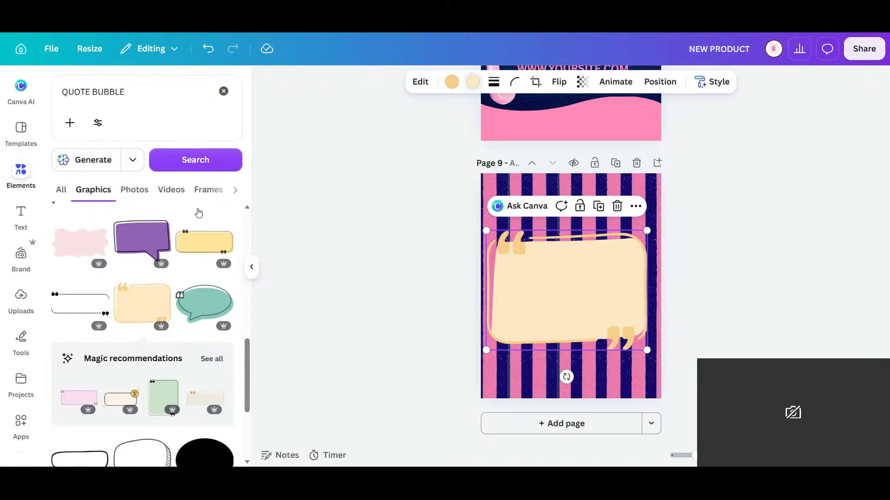
Fill the quote bubble white and try white and pastel pink for its outline and quotation marks before choosing dark indigo
{"action": "left_click", "coordinate": [89, 197]}
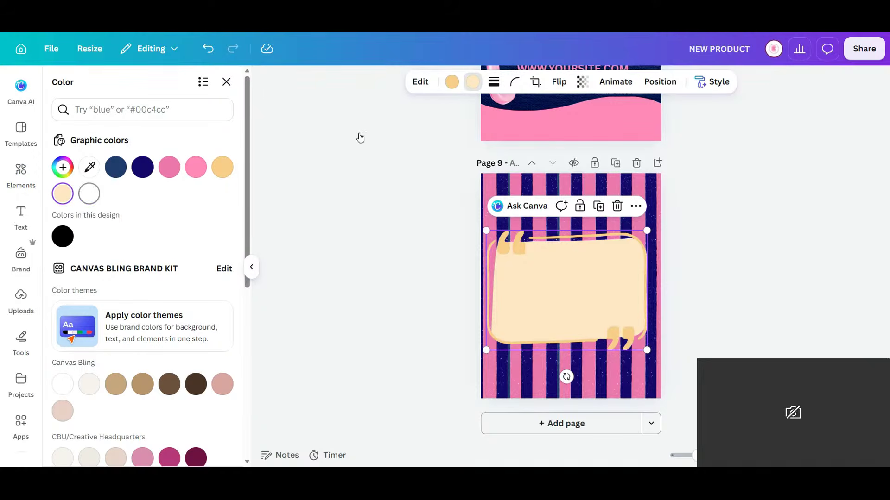
{"action": "left_click", "coordinate": [452, 82]}
{"action": "left_click", "coordinate": [93, 197]}
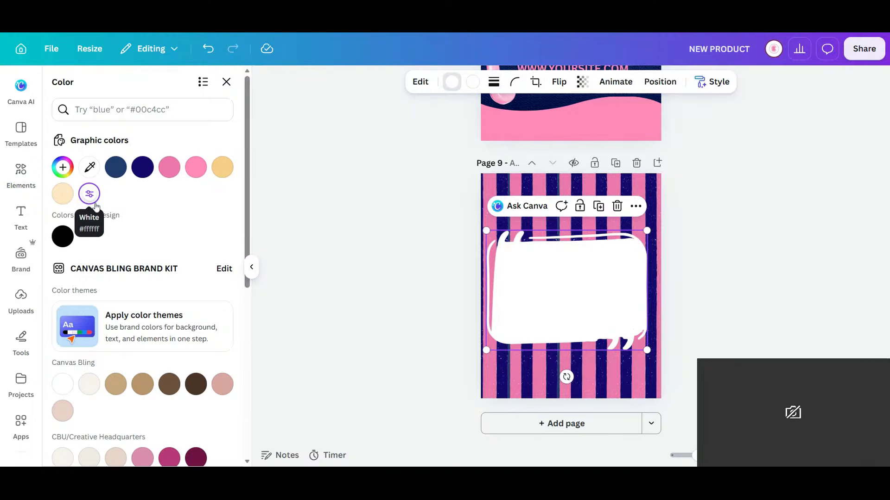
{"action": "left_click", "coordinate": [175, 169]}
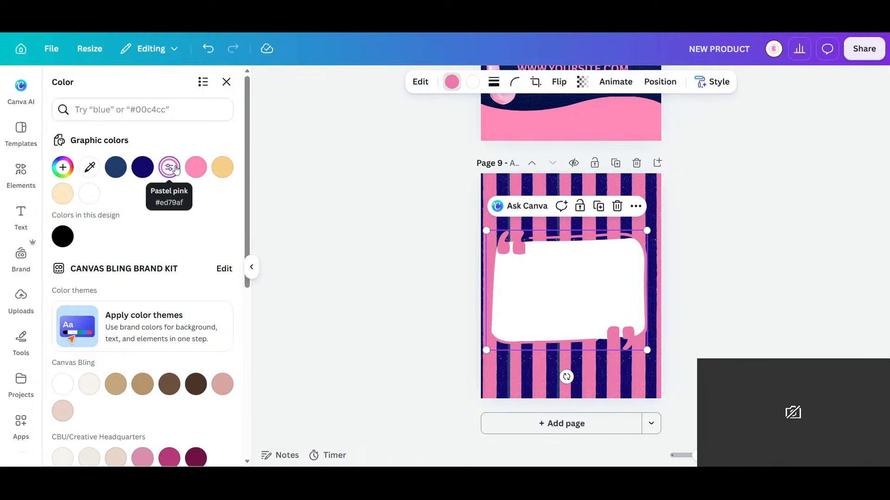
{"action": "left_click", "coordinate": [196, 168]}
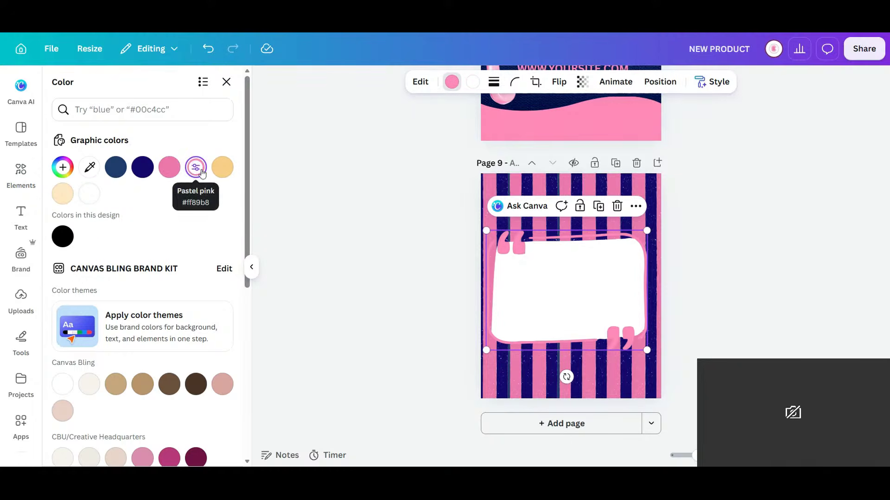
{"action": "left_click", "coordinate": [143, 168]}
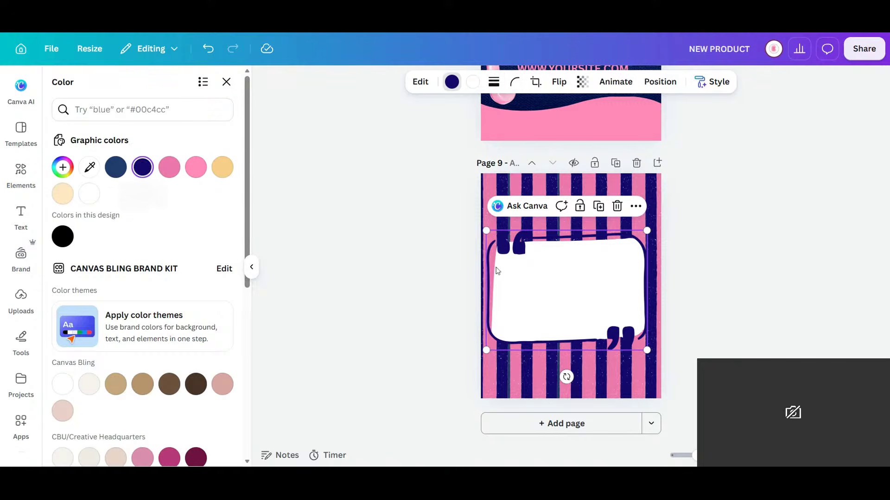
{"action": "key", "text": "Escape"}
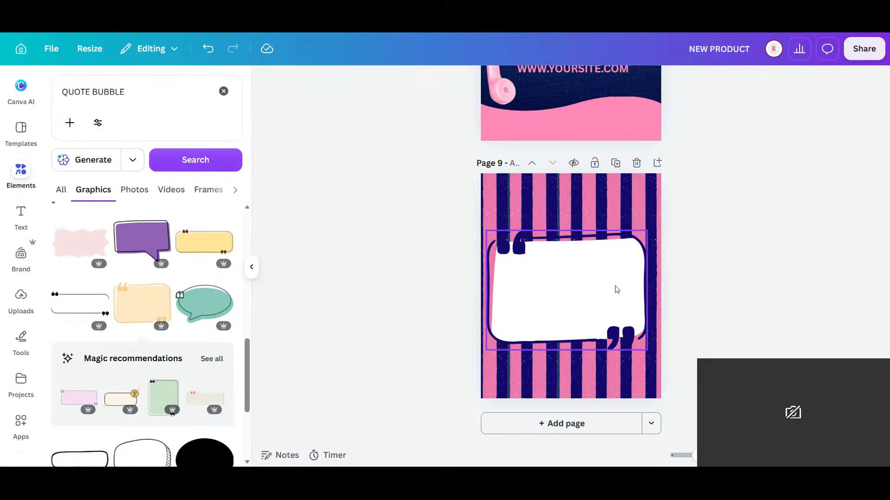
Try a white outline with dark indigo and pastel pink fills on the quote bubble, and delete the bubble
{"action": "left_click", "coordinate": [548, 270]}
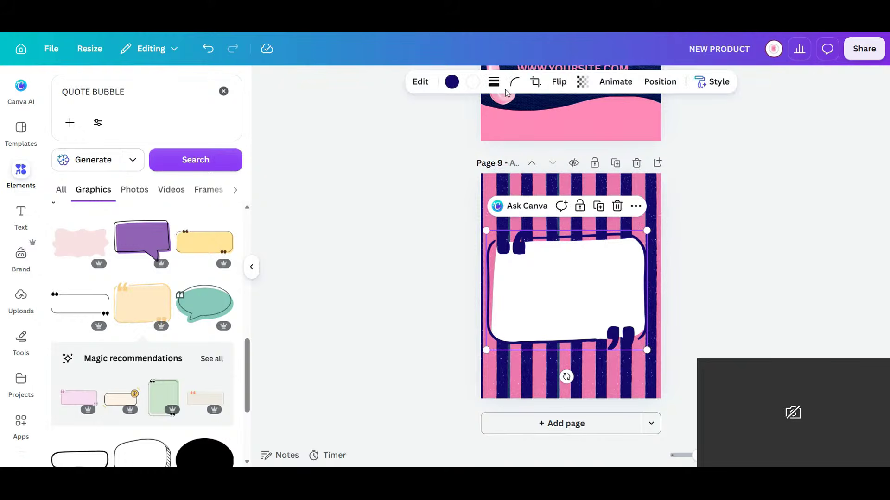
{"action": "left_click", "coordinate": [456, 85]}
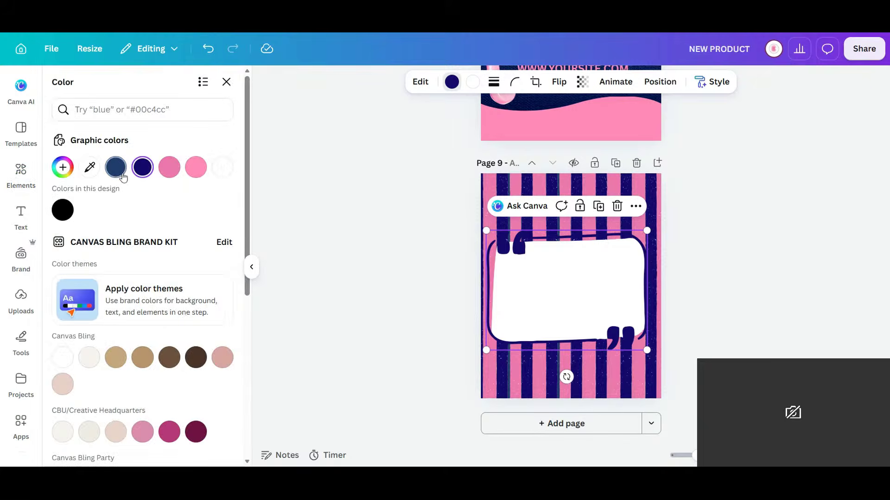
{"action": "left_click", "coordinate": [222, 168]}
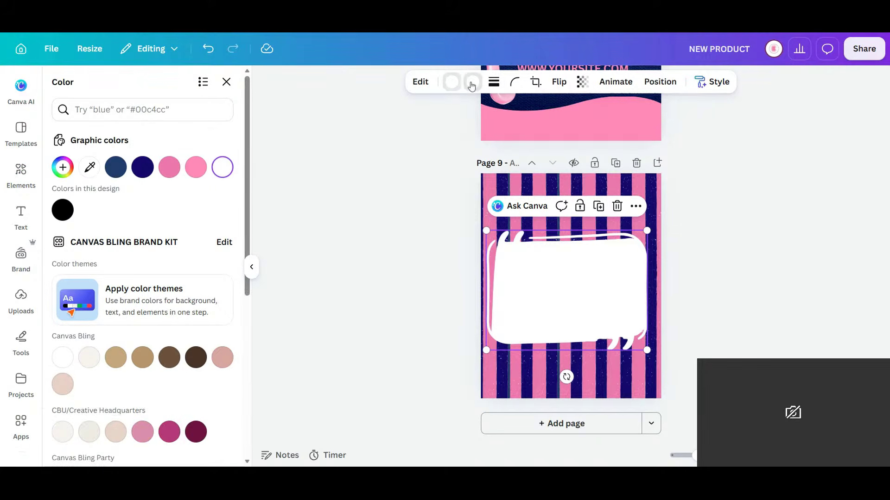
{"action": "left_click", "coordinate": [143, 168]}
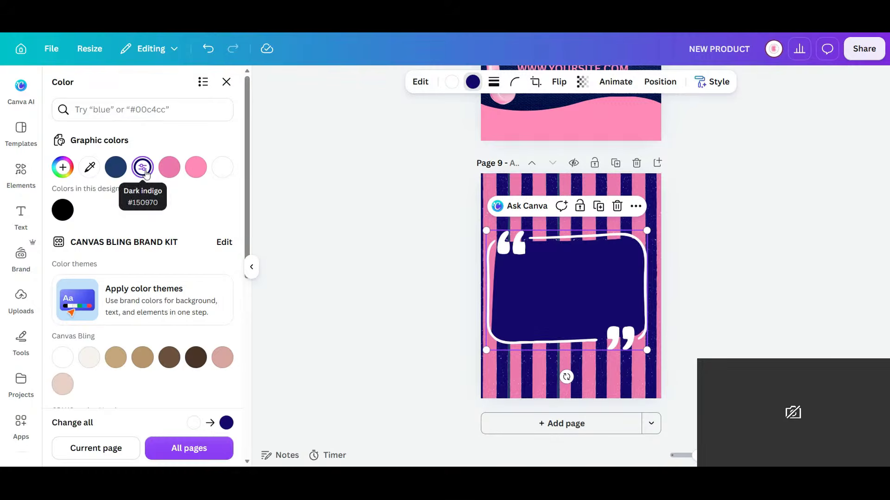
{"action": "left_click", "coordinate": [170, 167]}
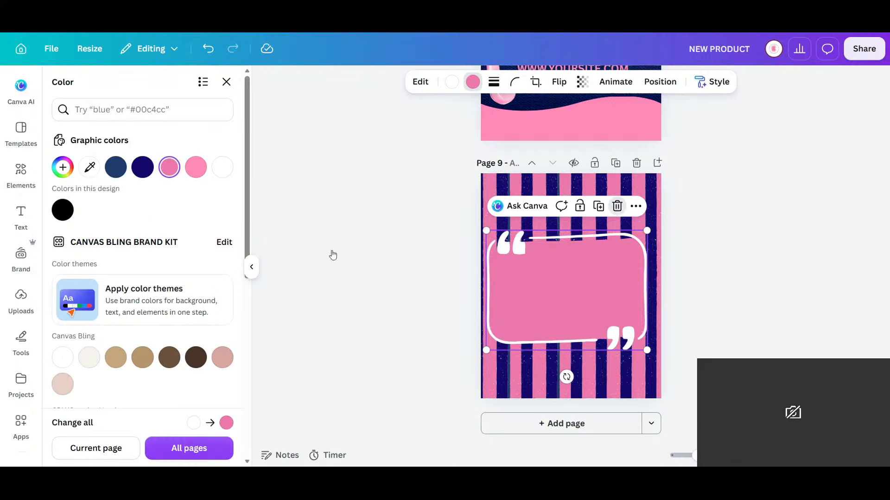
{"action": "key", "text": "Delete"}
Add the green portrait quote frame from the Magic recommendations to the center of page 9
{"action": "scroll", "coordinate": [145, 309], "scroll_direction": "down", "scroll_amount": 5}
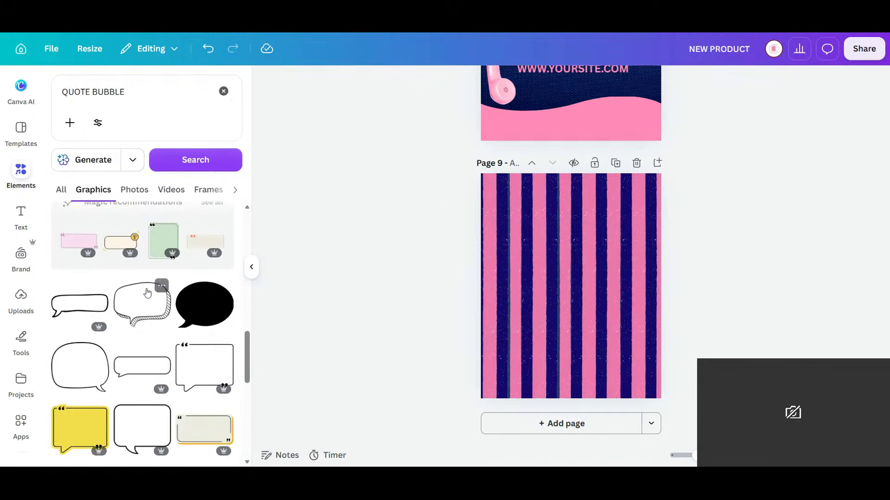
{"action": "scroll", "coordinate": [145, 309], "scroll_direction": "up", "scroll_amount": 4}
{"action": "scroll", "coordinate": [158, 320], "scroll_direction": "down", "scroll_amount": 2}
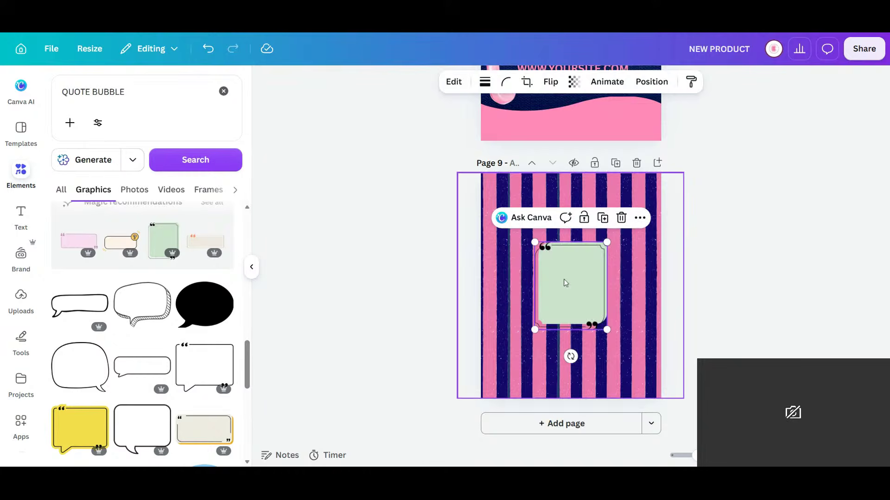
Add the grey rounded portrait quote frame from the quote bubble graphics to page 9
{"action": "scroll", "coordinate": [190, 307], "scroll_direction": "down", "scroll_amount": 6}
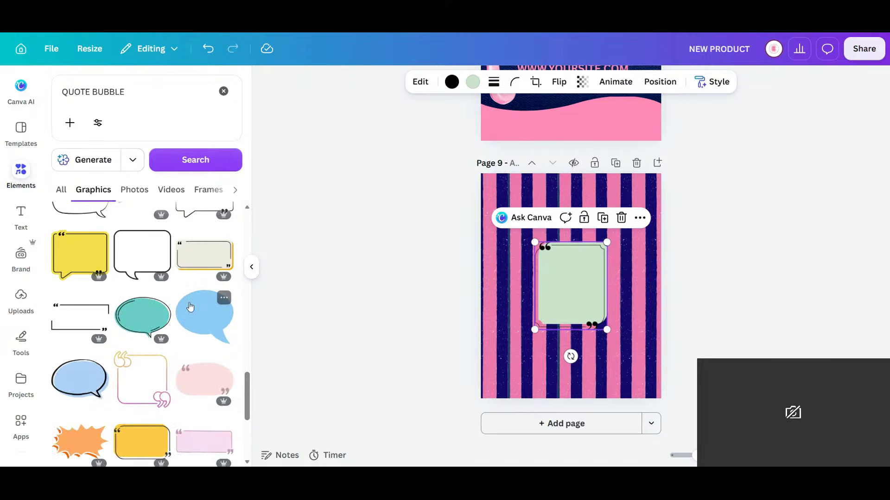
{"action": "scroll", "coordinate": [190, 307], "scroll_direction": "down", "scroll_amount": 2}
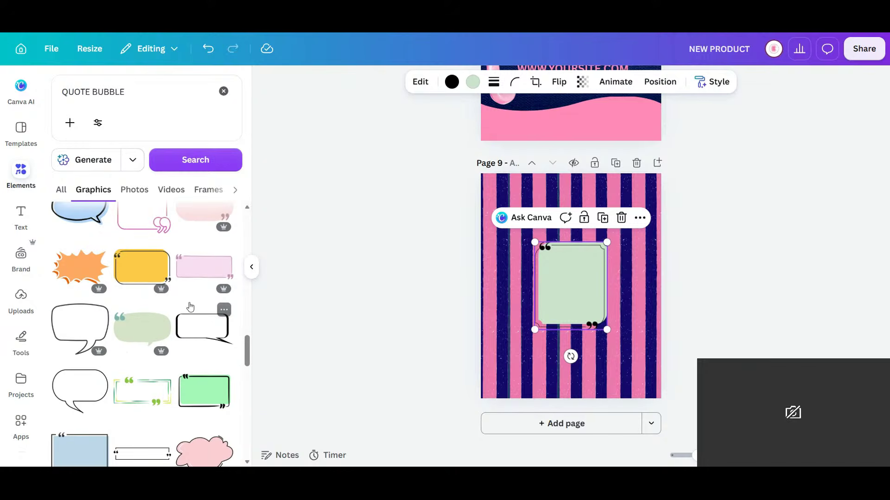
{"action": "scroll", "coordinate": [190, 307], "scroll_direction": "down", "scroll_amount": 5}
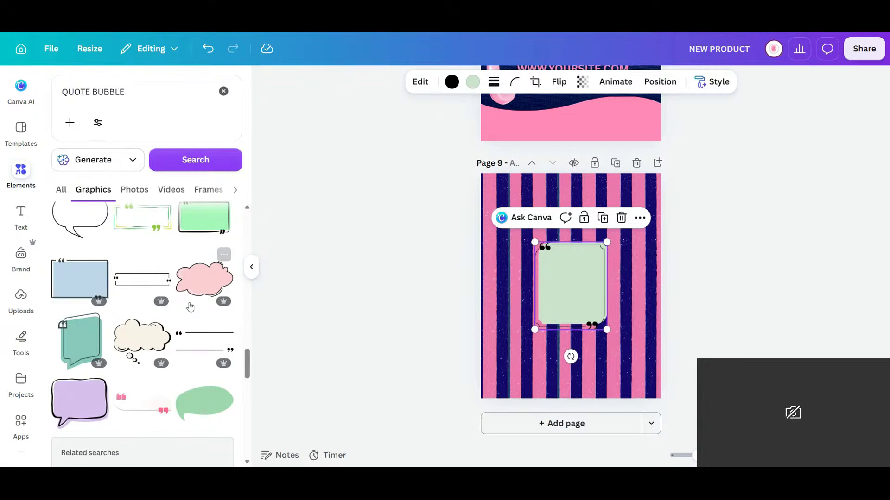
{"action": "scroll", "coordinate": [198, 239], "scroll_direction": "up", "scroll_amount": 4}
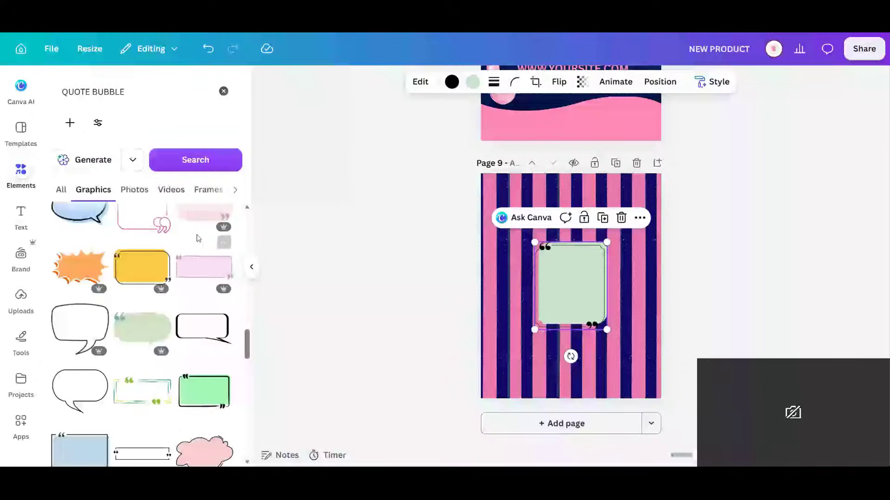
{"action": "scroll", "coordinate": [141, 326], "scroll_direction": "down", "scroll_amount": 4}
{"action": "scroll", "coordinate": [141, 325], "scroll_direction": "down", "scroll_amount": 4}
{"action": "scroll", "coordinate": [142, 326], "scroll_direction": "down", "scroll_amount": 10}
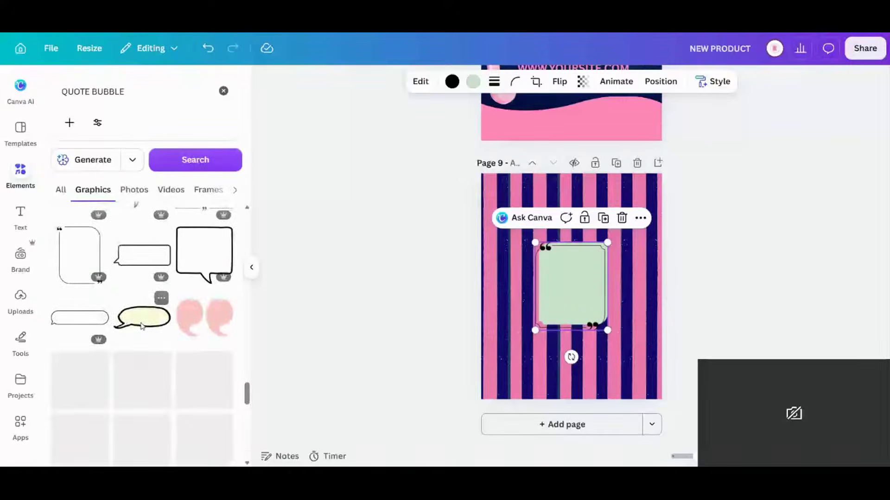
{"action": "scroll", "coordinate": [141, 326], "scroll_direction": "down", "scroll_amount": 3}
{"action": "scroll", "coordinate": [142, 327], "scroll_direction": "up", "scroll_amount": 1}
{"action": "left_click", "coordinate": [142, 324]}
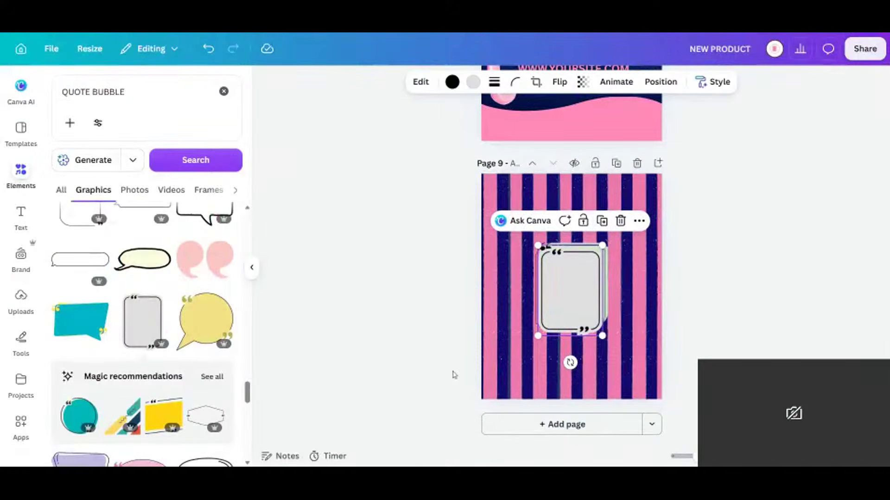
Move the grey quote frame off the green one and delete the green frame from page 9
{"action": "left_click_drag", "start_coordinate": [562, 282], "coordinate": [519, 294]}
{"action": "left_click", "coordinate": [588, 268]}
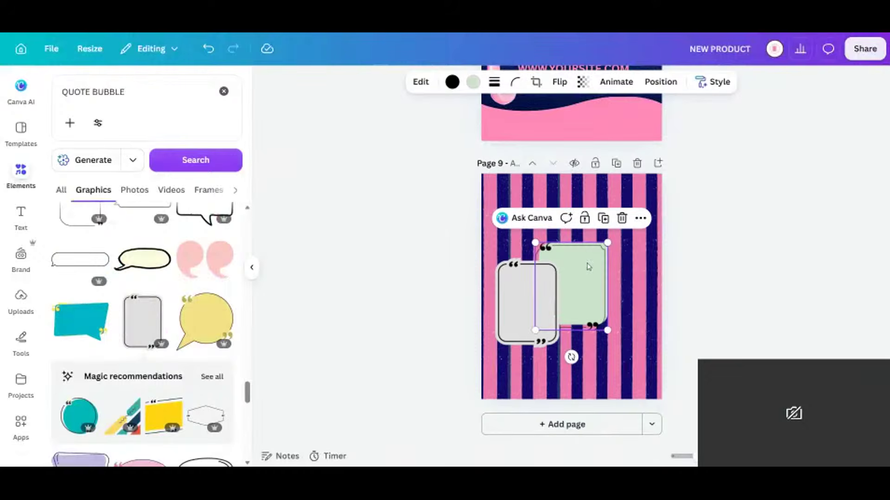
{"action": "left_click", "coordinate": [622, 219]}
Enlarge the grey quote frame to more than half the page width and center it on page 9
{"action": "left_click", "coordinate": [541, 321]}
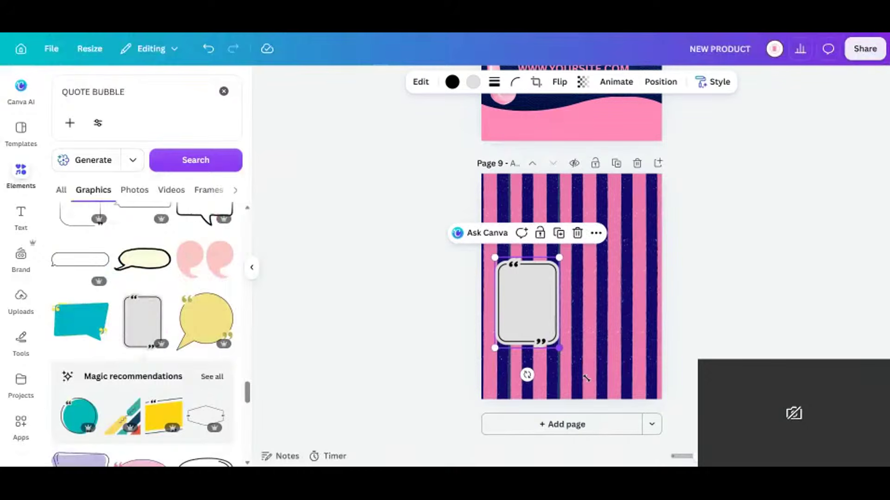
{"action": "left_click_drag", "start_coordinate": [586, 378], "coordinate": [600, 408]}
{"action": "left_click_drag", "start_coordinate": [545, 351], "coordinate": [569, 304]}
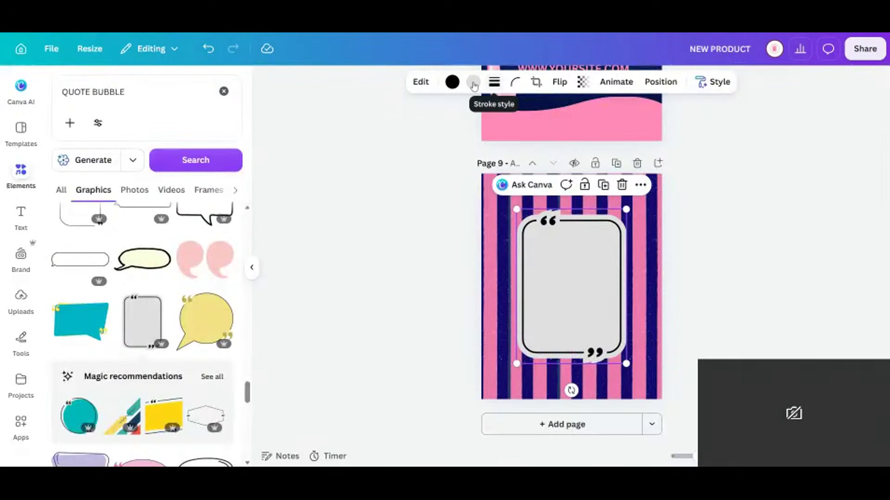
Fill the quote frame white and color its outline and quotation marks medium pink after trying dark indigo
{"action": "left_click", "coordinate": [452, 82]}
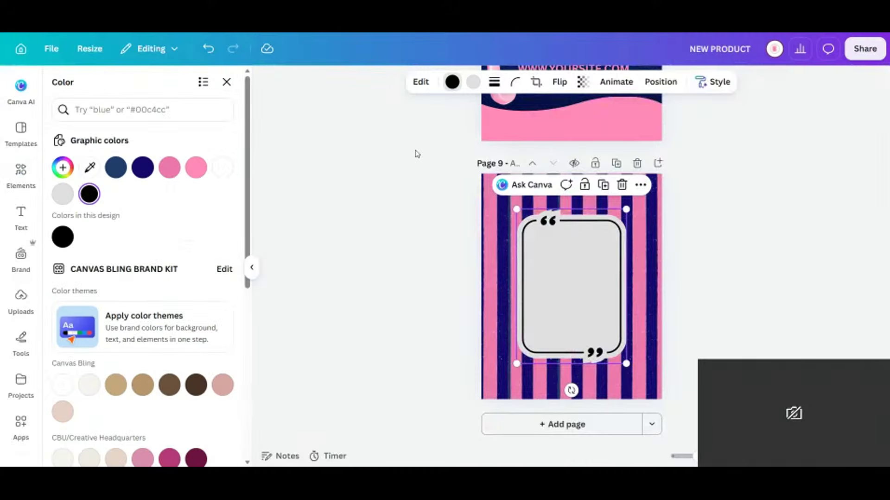
{"action": "left_click", "coordinate": [472, 87]}
{"action": "left_click", "coordinate": [222, 167]}
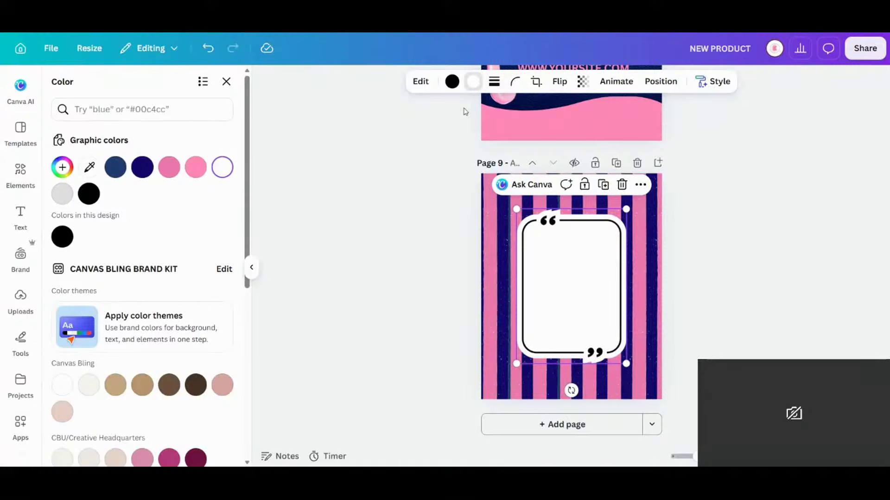
{"action": "left_click", "coordinate": [452, 82]}
{"action": "left_click", "coordinate": [168, 169]}
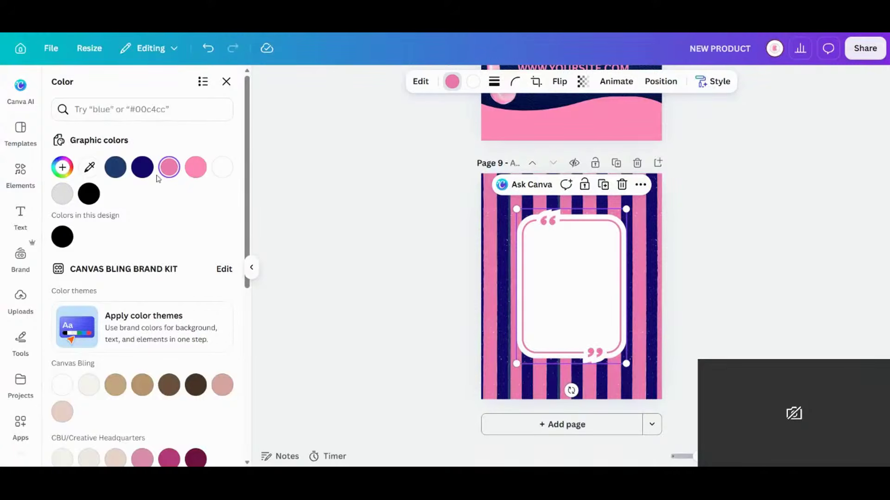
{"action": "left_click", "coordinate": [142, 167]}
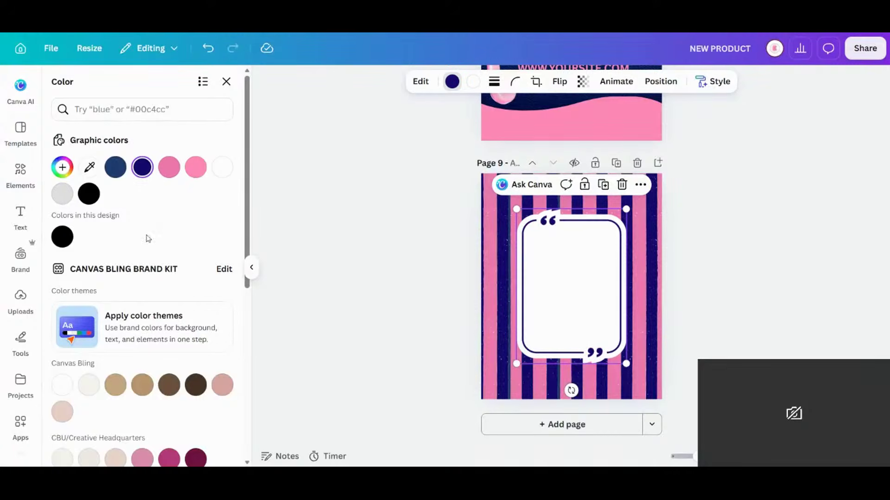
{"action": "left_click", "coordinate": [168, 169]}
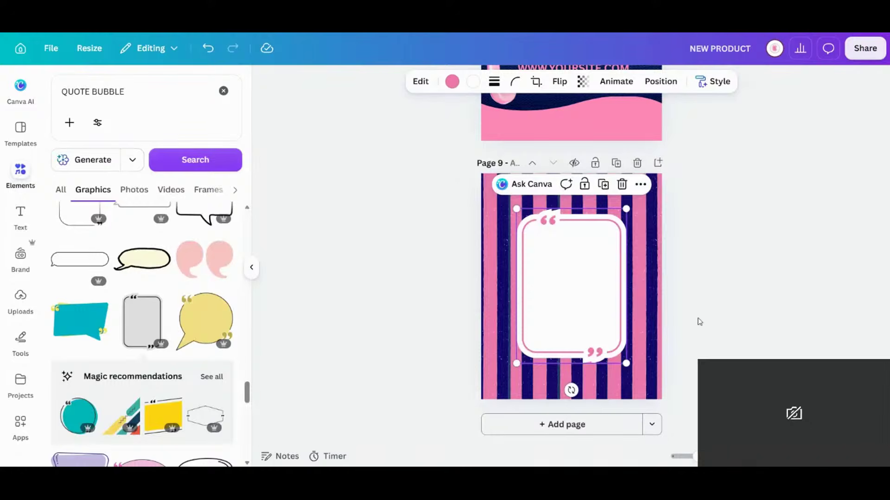
{"action": "scroll", "coordinate": [690, 335], "scroll_direction": "up", "scroll_amount": 5}
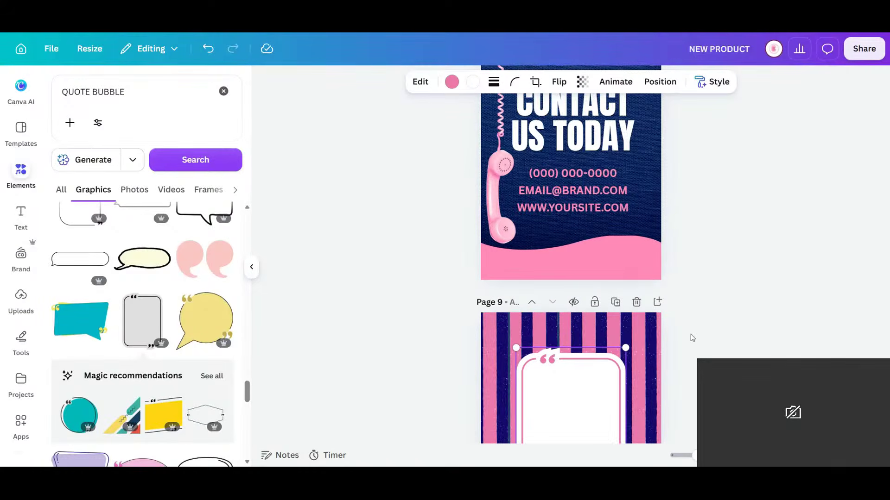
{"action": "scroll", "coordinate": [646, 341], "scroll_direction": "up", "scroll_amount": 5}
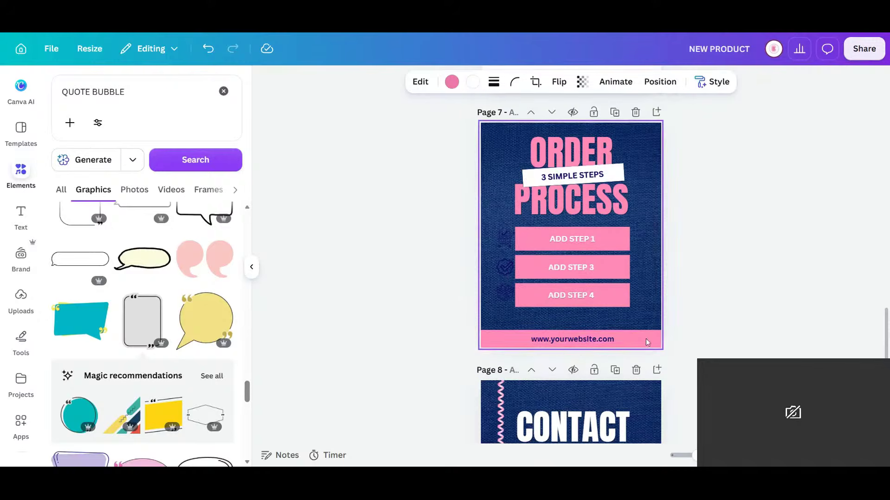
{"action": "left_click", "coordinate": [567, 338]}
{"action": "left_click", "coordinate": [606, 312]}
{"action": "left_click_drag", "start_coordinate": [601, 344], "coordinate": [597, 264]}
{"action": "scroll", "coordinate": [589, 389], "scroll_direction": "down", "scroll_amount": 10}
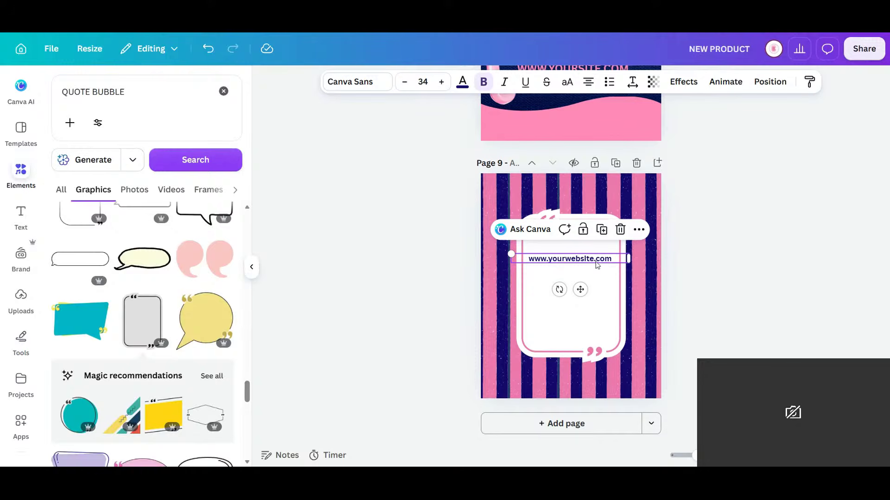
Replace the pasted text with "Copy and paste a meaningful quote here in this open space!"
{"action": "double_click", "coordinate": [597, 264]}
{"action": "key", "text": "BackSpace"}
{"action": "type", "text": "wRIT"}
{"action": "key", "text": "BackSpace"}
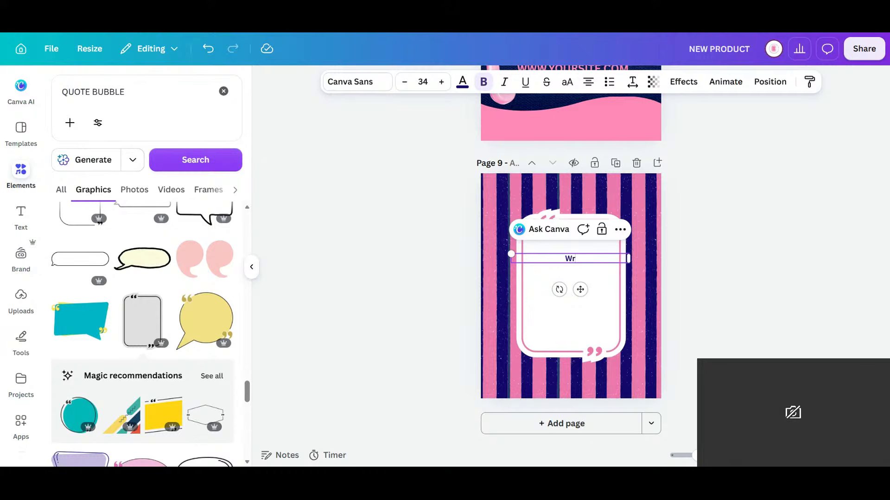
{"action": "type", "text": "Write y"}
{"action": "key", "text": "BackSpace"}
{"action": "key", "text": "BackSpace"}
{"action": "key", "text": "BackSpace"}
{"action": "type", "text": "y and paste a meaningful quote"}
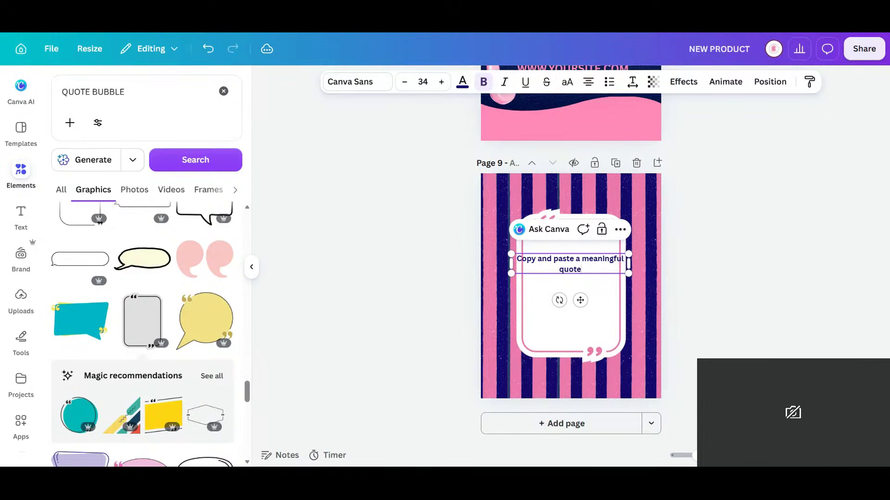
{"action": "type", "text": " here in th"}
{"action": "key", "text": "BackSpace"}
{"action": "key", "text": "BackSpace"}
{"action": "key", "text": "BackSpace"}
{"action": "key", "text": "BackSpace"}
{"action": "key", "text": "BackSpace"}
{"action": "type", "text": "in this open space"}
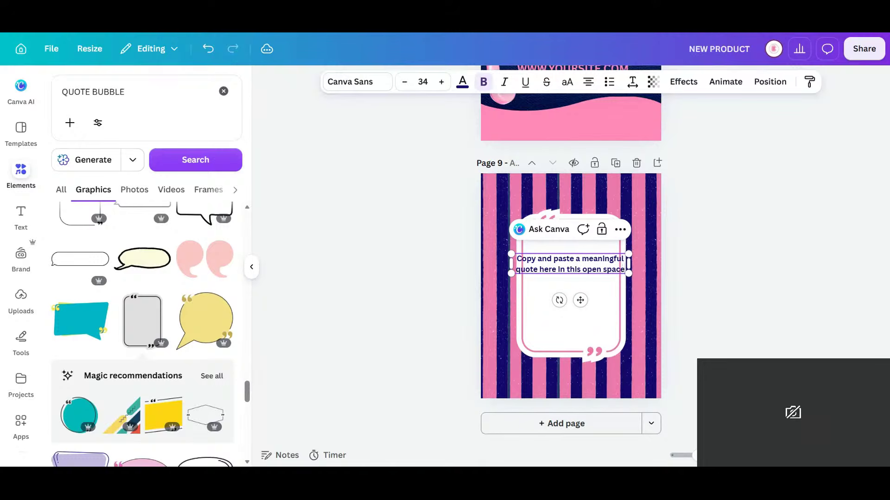
{"action": "type", "text": "!"}
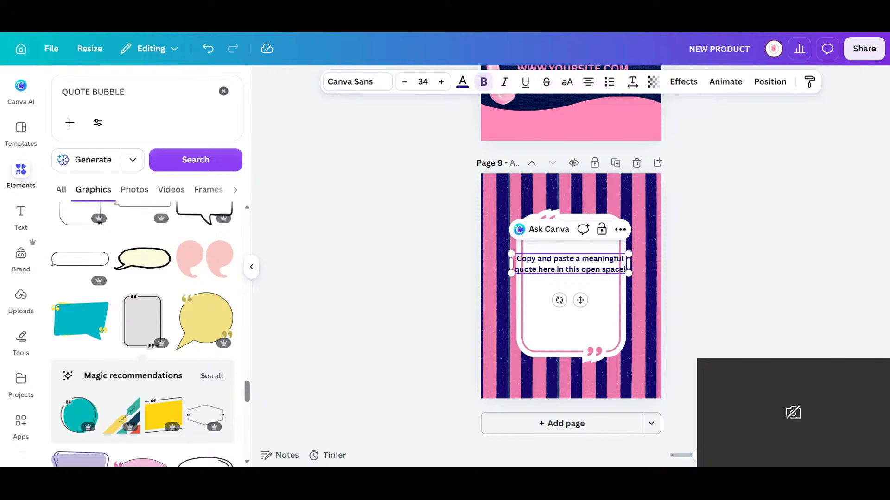
Narrow the quote text box to four lines centered in the frame, and add a blank page 10
{"action": "left_click_drag", "start_coordinate": [633, 265], "coordinate": [582, 292]}
{"action": "left_click", "coordinate": [648, 315]}
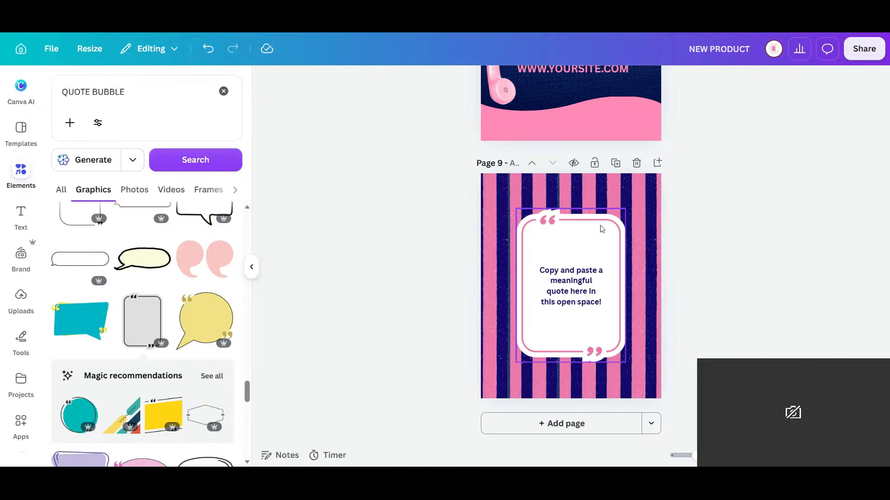
{"action": "left_click", "coordinate": [594, 425]}
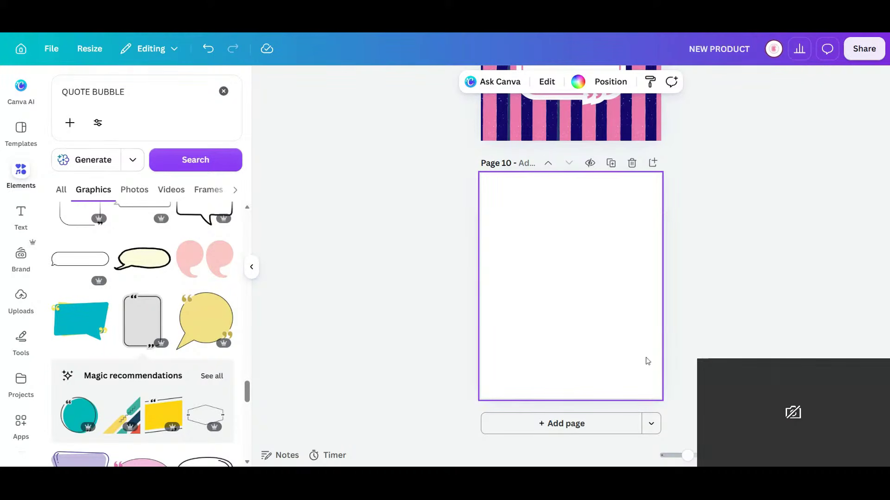
Review the designs on pages 3 to 9 for a background or layout to reuse on the new page
{"action": "scroll", "coordinate": [648, 361], "scroll_direction": "up", "scroll_amount": 10}
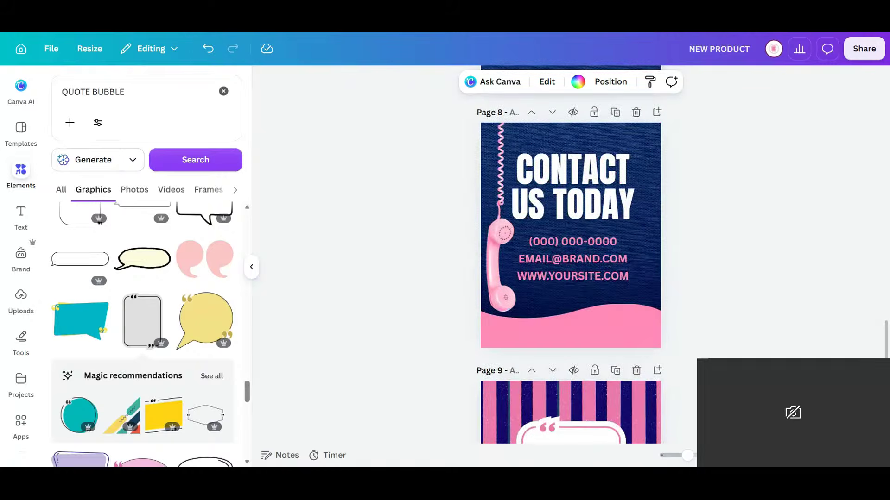
{"action": "left_click", "coordinate": [651, 255]}
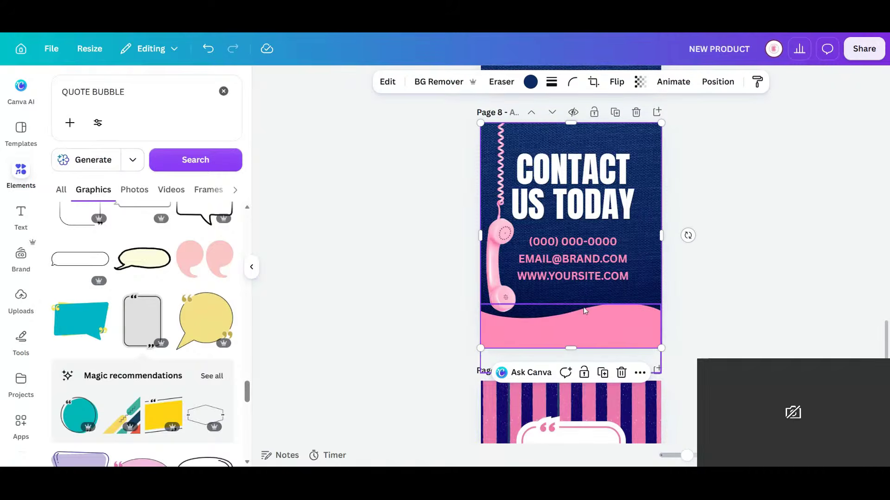
{"action": "scroll", "coordinate": [658, 328], "scroll_direction": "down", "scroll_amount": 10}
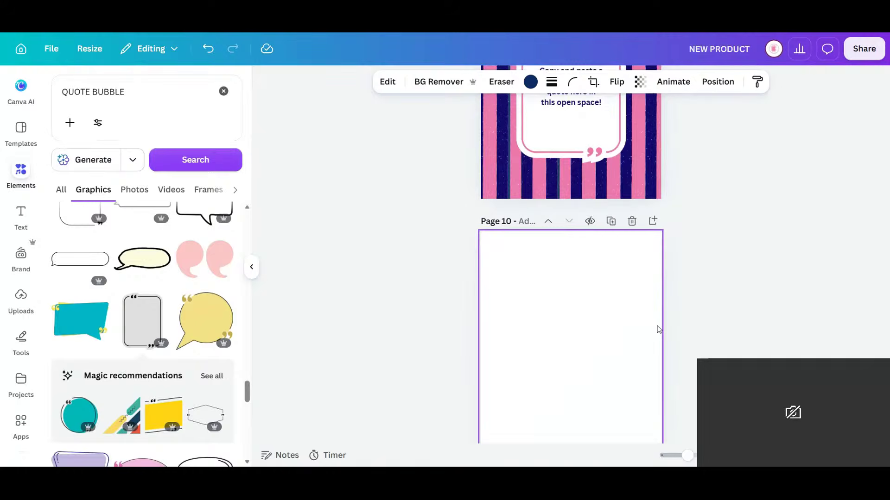
{"action": "scroll", "coordinate": [658, 328], "scroll_direction": "down", "scroll_amount": 2}
{"action": "scroll", "coordinate": [658, 328], "scroll_direction": "up", "scroll_amount": 20}
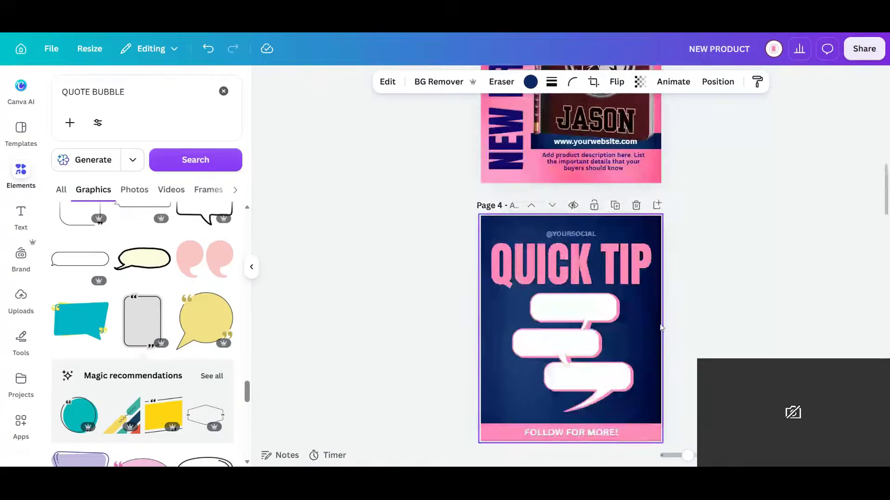
{"action": "scroll", "coordinate": [662, 328], "scroll_direction": "up", "scroll_amount": 3}
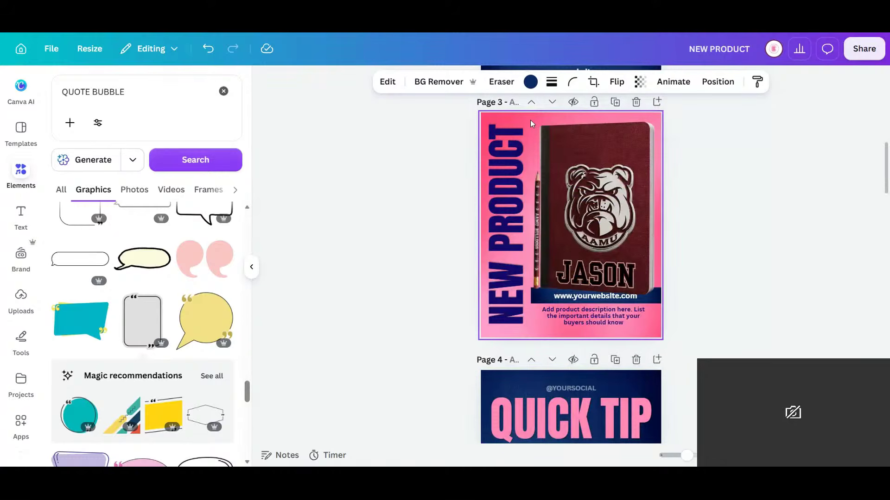
{"action": "scroll", "coordinate": [537, 149], "scroll_direction": "down", "scroll_amount": 8}
{"action": "scroll", "coordinate": [582, 378], "scroll_direction": "up", "scroll_amount": 8}
{"action": "scroll", "coordinate": [596, 246], "scroll_direction": "down", "scroll_amount": 8}
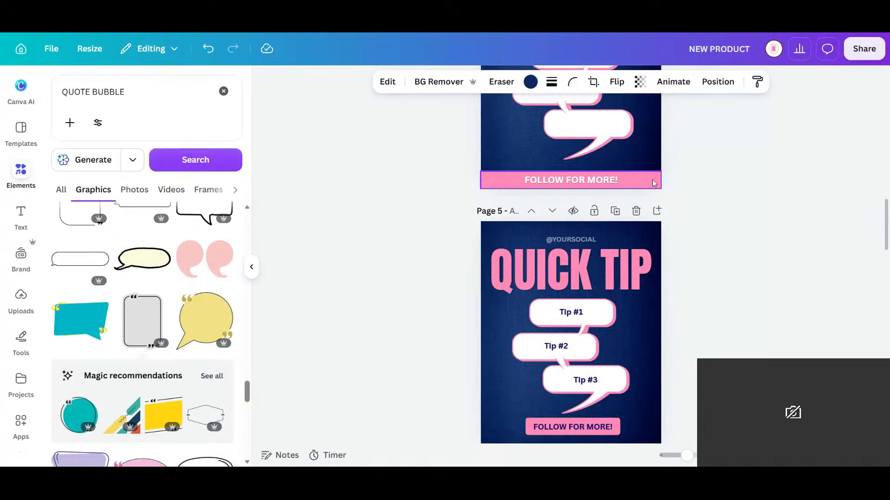
{"action": "scroll", "coordinate": [685, 301], "scroll_direction": "up", "scroll_amount": 5}
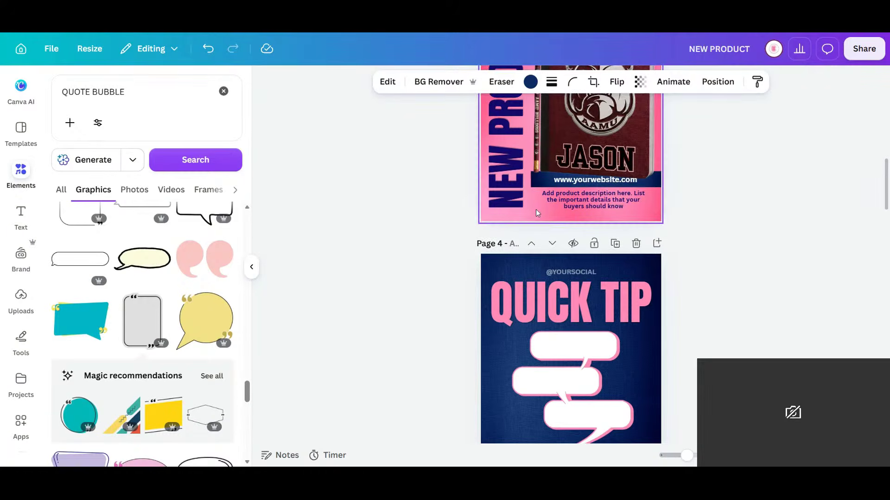
{"action": "left_click", "coordinate": [536, 212]}
{"action": "right_click", "coordinate": [537, 212]}
{"action": "left_click", "coordinate": [426, 293]}
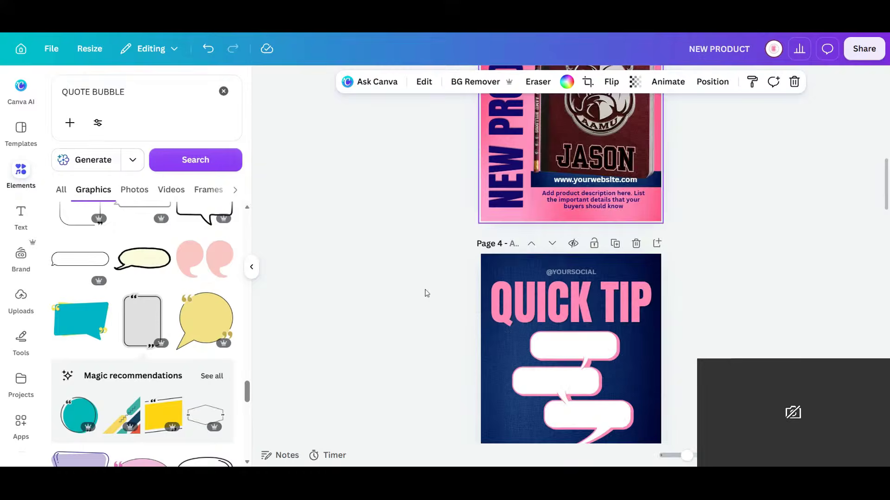
Clear the element search and duplicate page 4, the Quick Tip page with three empty speech bubbles
{"action": "scroll", "coordinate": [490, 139], "scroll_direction": "down", "scroll_amount": 5}
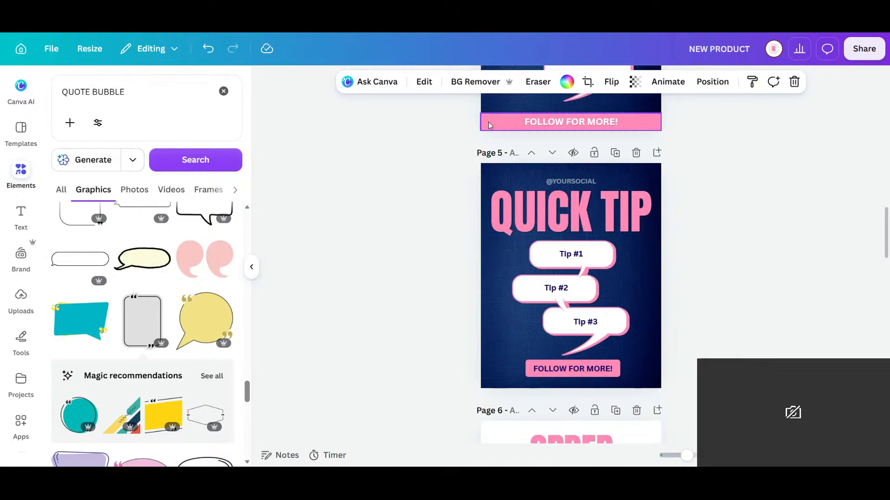
{"action": "left_click", "coordinate": [223, 90]}
{"action": "scroll", "coordinate": [700, 237], "scroll_direction": "up", "scroll_amount": 5}
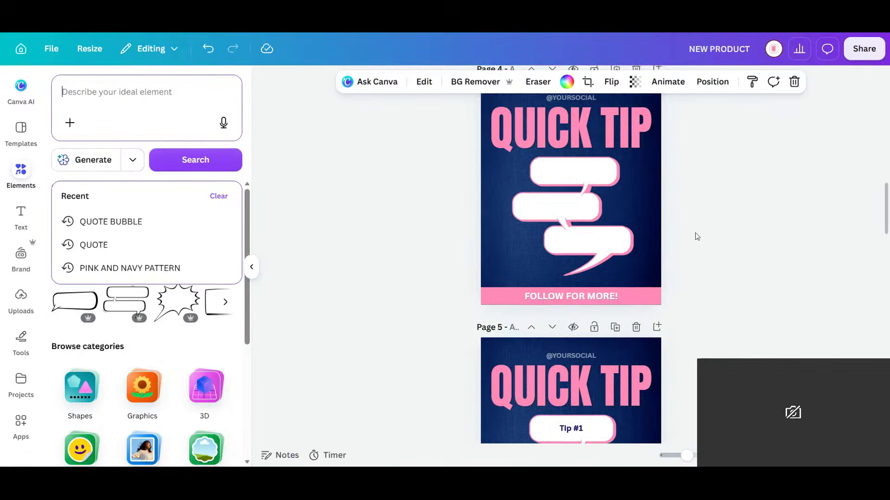
{"action": "left_click", "coordinate": [607, 210]}
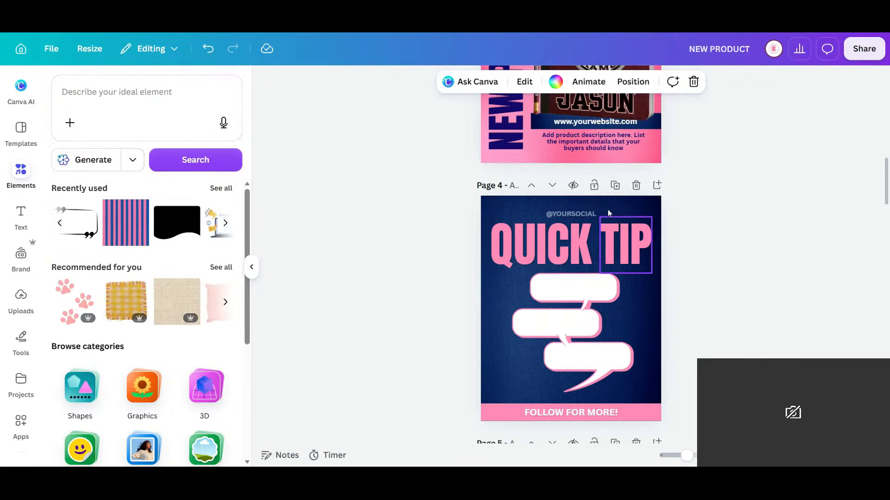
{"action": "scroll", "coordinate": [607, 210], "scroll_direction": "down", "scroll_amount": 5}
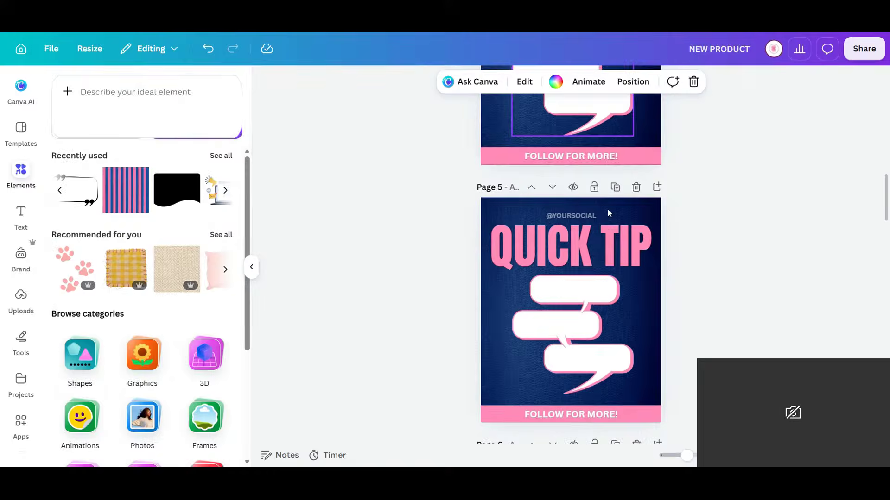
Cover the "FOLLOW FOR MORE!" footer band on page 5 with the recently used pink gradient, stretched to full page width
{"action": "left_click", "coordinate": [222, 155]}
{"action": "scroll", "coordinate": [182, 216], "scroll_direction": "down", "scroll_amount": 5}
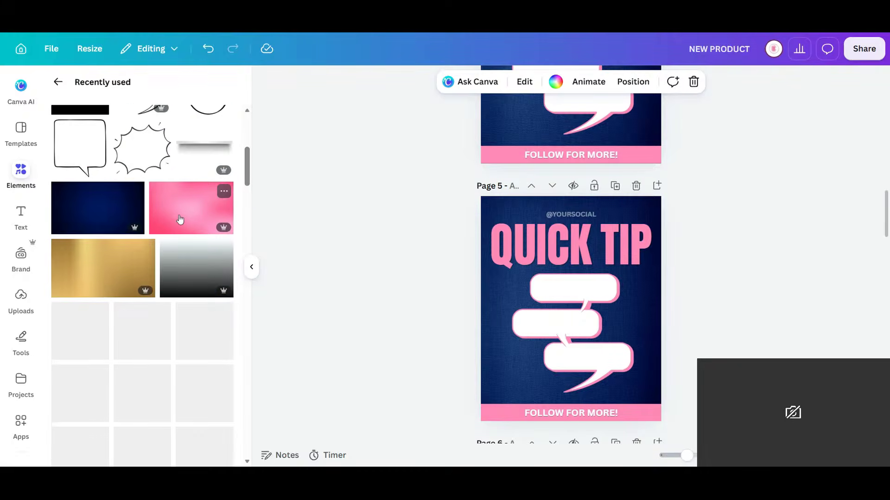
{"action": "left_click", "coordinate": [191, 208]}
{"action": "left_click_drag", "start_coordinate": [595, 305], "coordinate": [575, 368]}
{"action": "left_click_drag", "start_coordinate": [553, 333], "coordinate": [553, 421]}
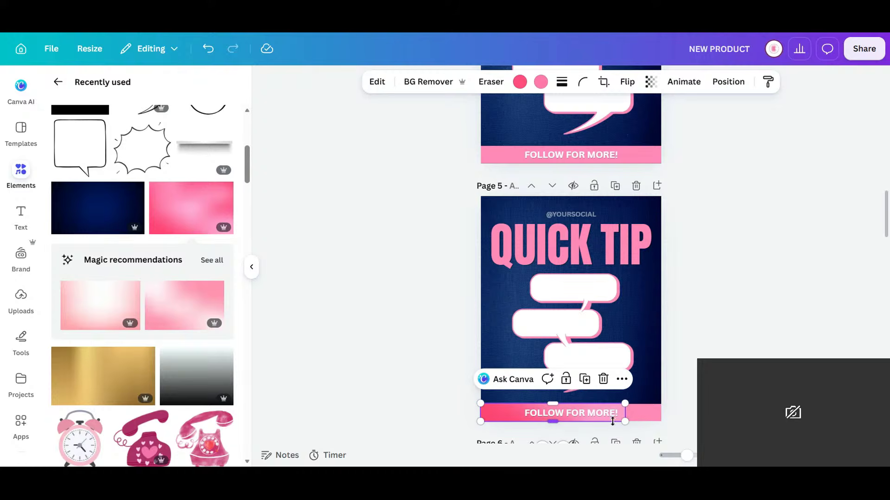
{"action": "left_click_drag", "start_coordinate": [626, 414], "coordinate": [661, 415]}
{"action": "left_click", "coordinate": [693, 317]}
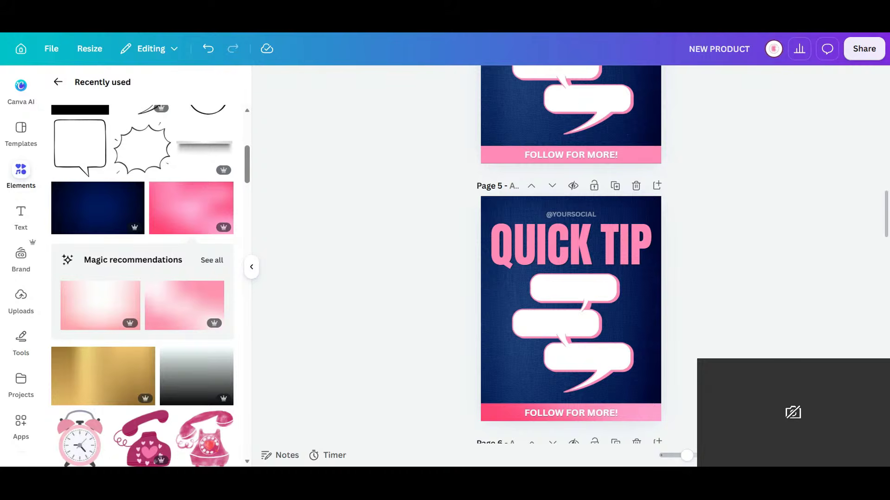
Duplicate page 7, the white Order Process page
{"action": "scroll", "coordinate": [670, 423], "scroll_direction": "down", "scroll_amount": 4}
{"action": "scroll", "coordinate": [570, 255], "scroll_direction": "down", "scroll_amount": 10}
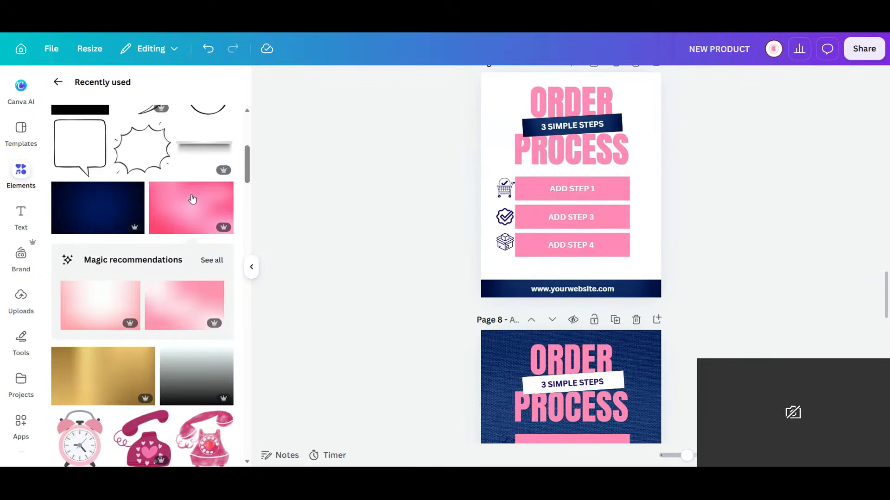
{"action": "scroll", "coordinate": [671, 221], "scroll_direction": "up", "scroll_amount": 2}
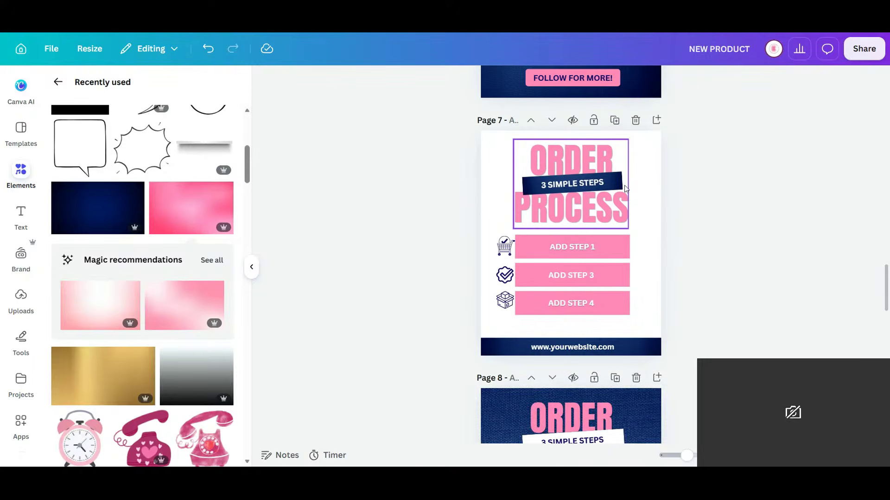
{"action": "left_click", "coordinate": [614, 122]}
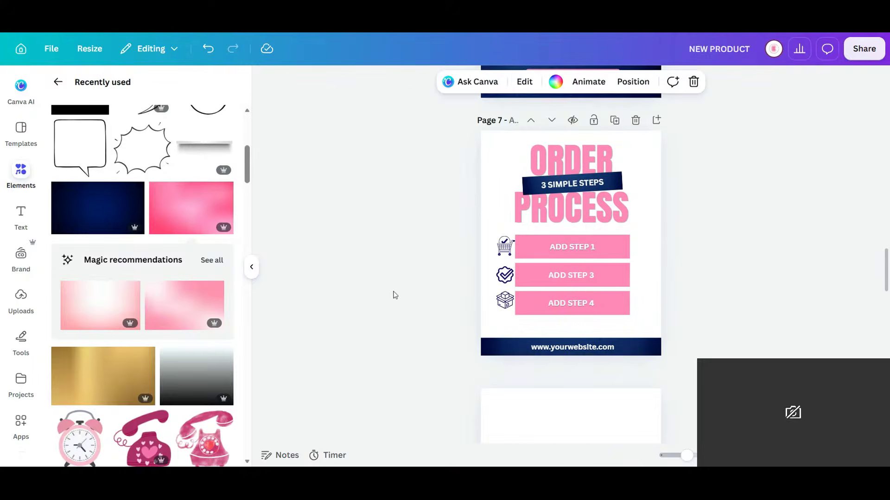
Cover the three step bars on page 8 with matching pink gradient rectangles
{"action": "left_click", "coordinate": [634, 226]}
{"action": "left_click_drag", "start_coordinate": [554, 243], "coordinate": [513, 247]}
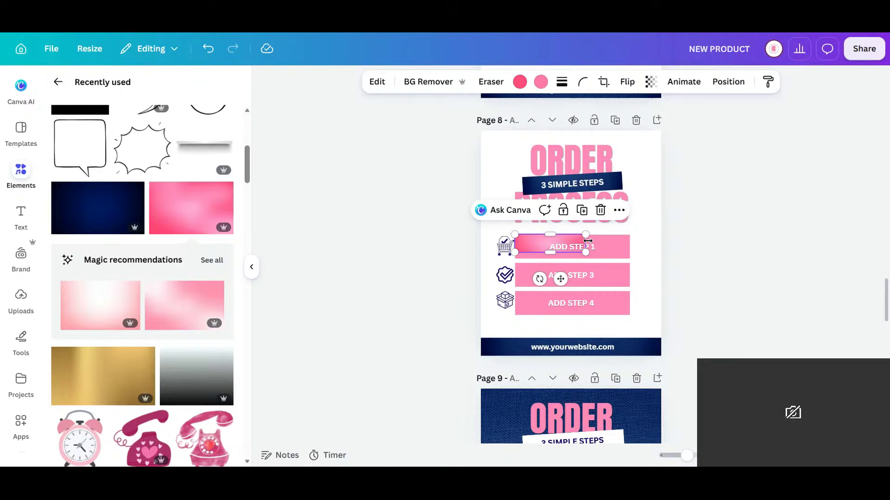
{"action": "left_click_drag", "start_coordinate": [586, 244], "coordinate": [592, 273]}
{"action": "left_click", "coordinate": [604, 210]}
{"action": "left_click", "coordinate": [604, 239]}
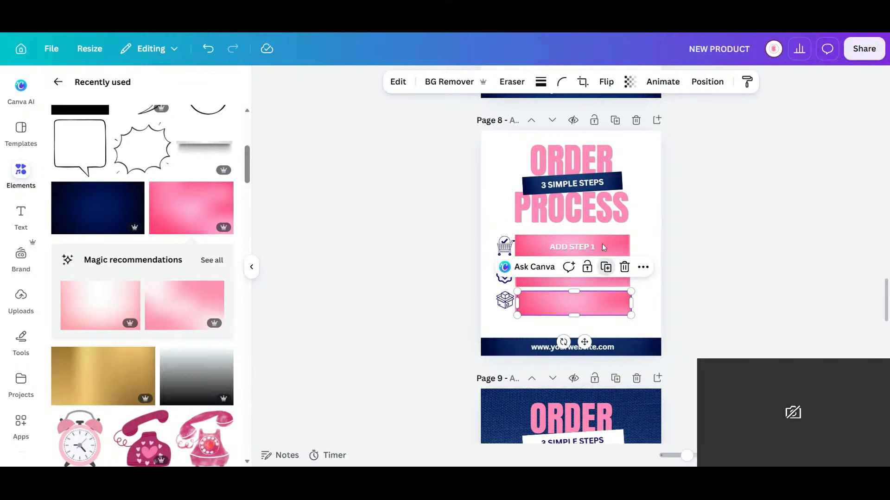
{"action": "left_click_drag", "start_coordinate": [593, 303], "coordinate": [594, 307]}
Send the gradient rectangles on the second and third step bars backward behind their "ADD STEP" labels
{"action": "key", "text": "Escape"}
{"action": "left_click", "coordinate": [594, 277]}
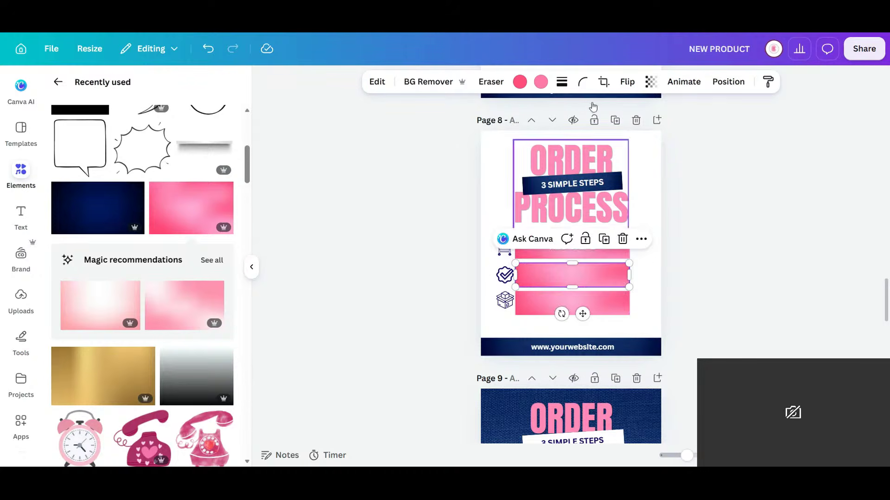
{"action": "left_click", "coordinate": [728, 82]}
{"action": "left_click", "coordinate": [206, 144]}
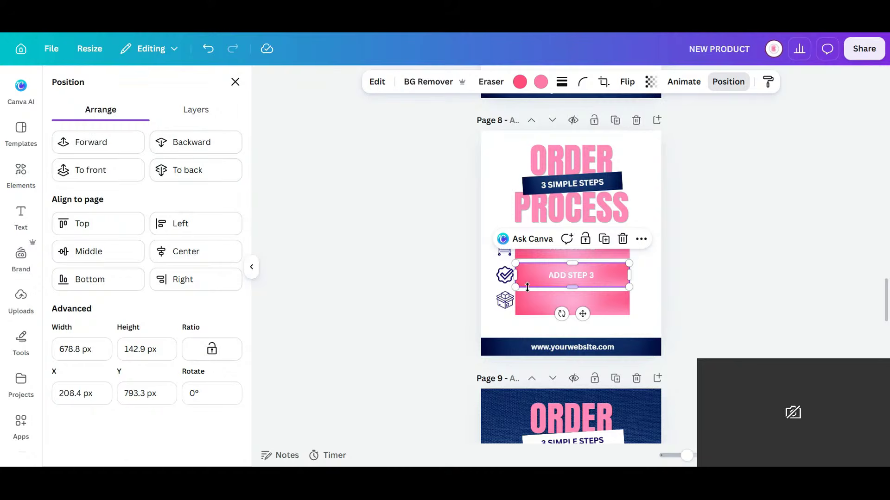
{"action": "left_click", "coordinate": [600, 302]}
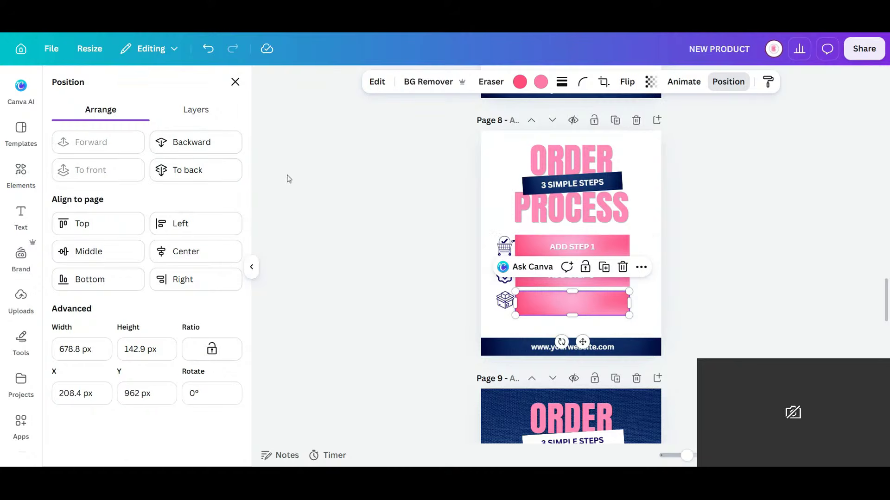
{"action": "left_click", "coordinate": [695, 321]}
Add the pink gradient to blank page 12 and set it as the page background
{"action": "scroll", "coordinate": [657, 297], "scroll_direction": "down", "scroll_amount": 10}
{"action": "left_click", "coordinate": [657, 311]}
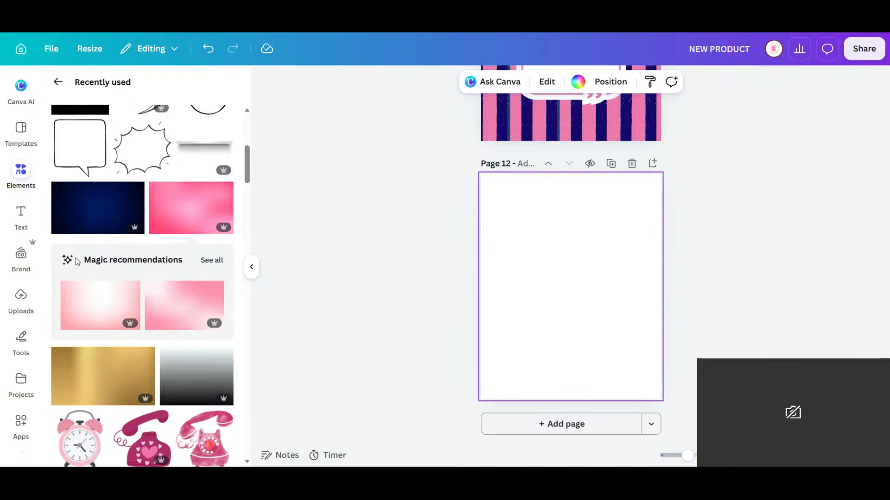
{"action": "scroll", "coordinate": [194, 271], "scroll_direction": "up", "scroll_amount": 1}
{"action": "left_click", "coordinate": [193, 270]}
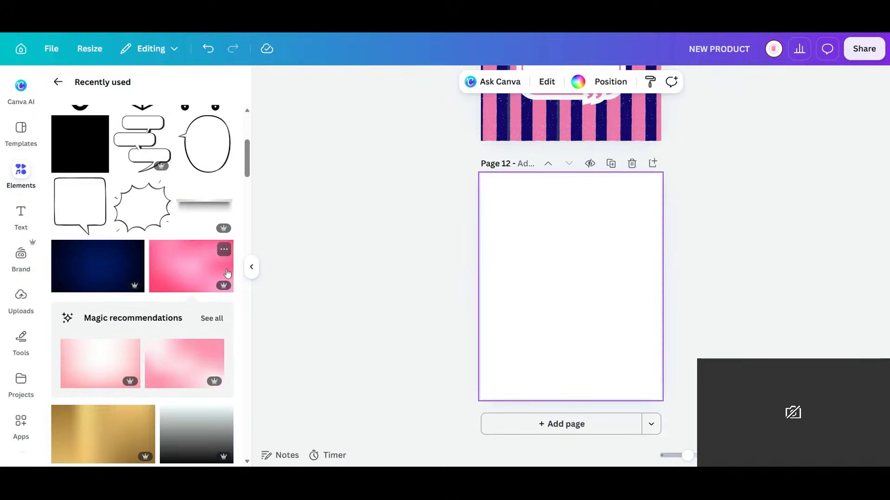
{"action": "right_click", "coordinate": [574, 287]}
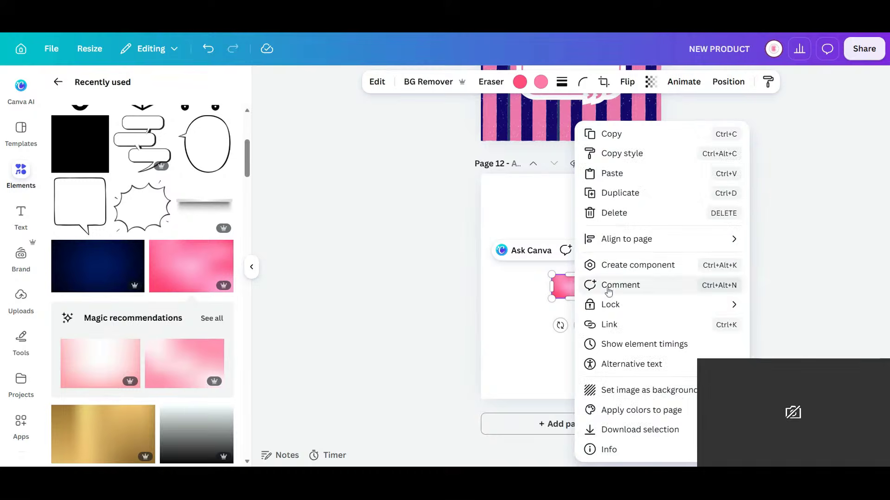
{"action": "left_click", "coordinate": [635, 393]}
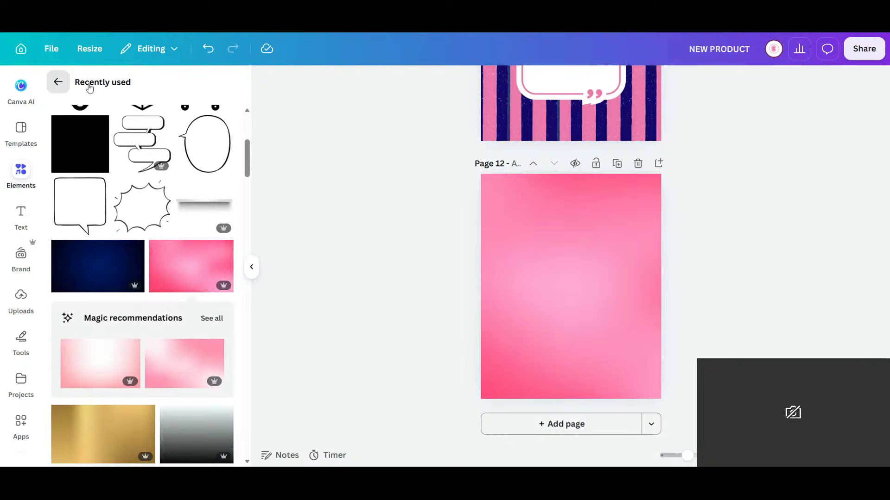
Search the elements for "review" and list all matching graphics
{"action": "left_click", "coordinate": [58, 81]}
{"action": "left_click", "coordinate": [137, 91]}
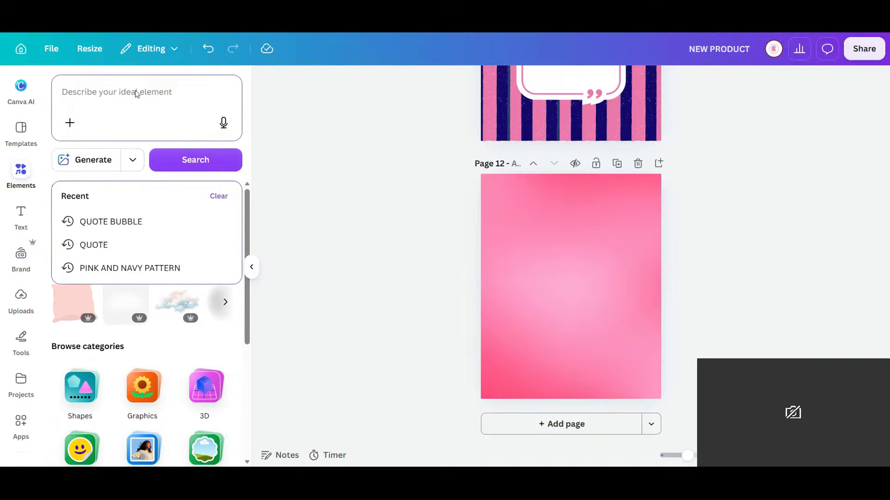
{"action": "type", "text": "review"}
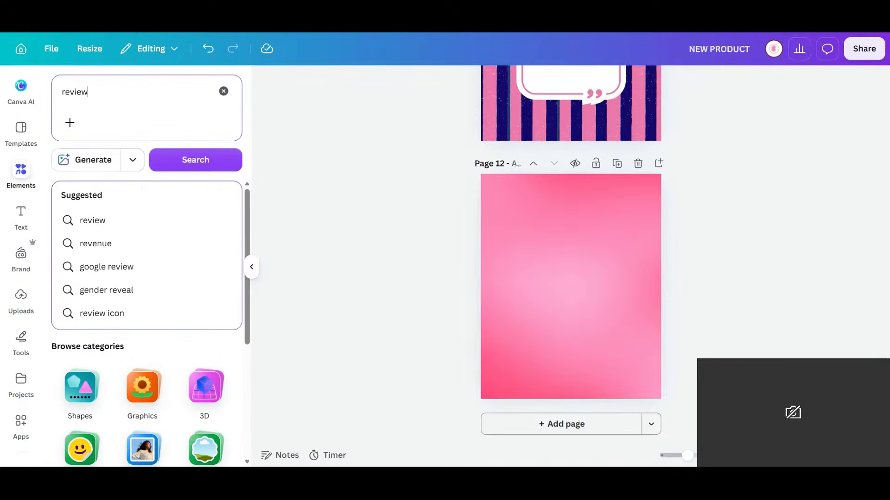
{"action": "key", "text": "Return"}
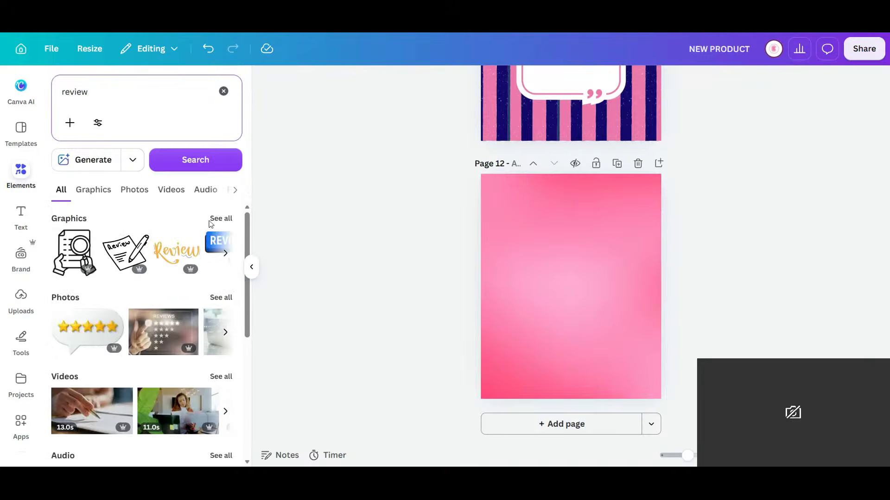
{"action": "left_click", "coordinate": [218, 219]}
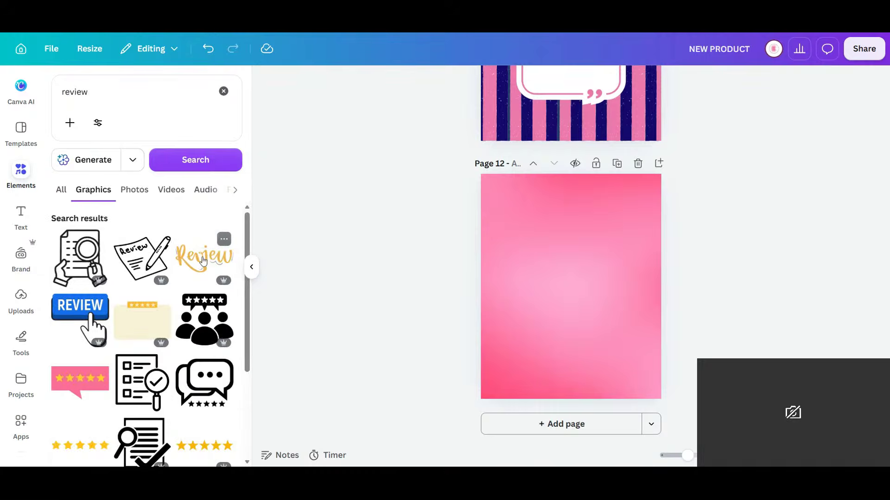
Try the cream five-star review card enlarged on page 12, and delete it
{"action": "scroll", "coordinate": [202, 261], "scroll_direction": "down", "scroll_amount": 1}
{"action": "mouse_move", "coordinate": [204, 261]}
{"action": "scroll", "coordinate": [203, 261], "scroll_direction": "down", "scroll_amount": 1}
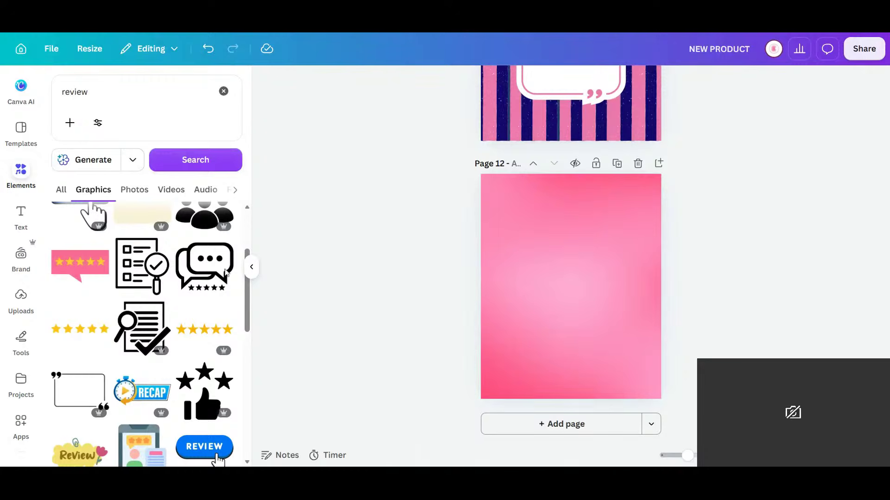
{"action": "scroll", "coordinate": [133, 270], "scroll_direction": "up", "scroll_amount": 3}
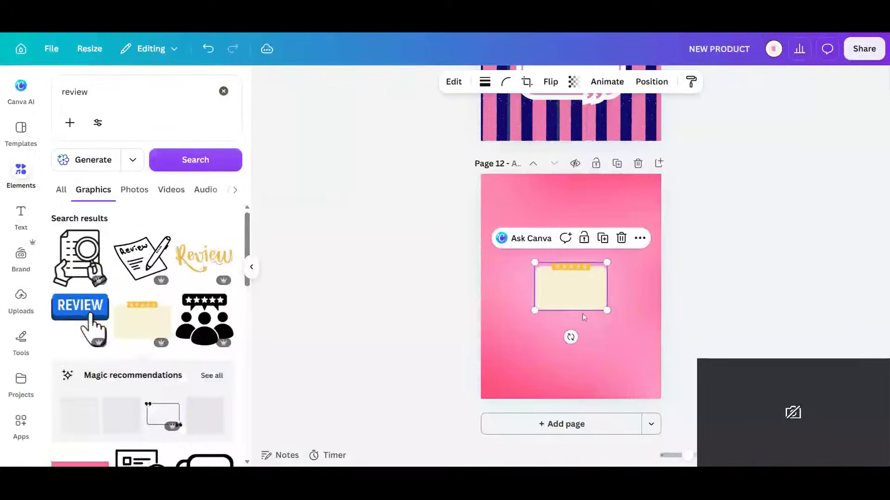
{"action": "left_click_drag", "start_coordinate": [607, 310], "coordinate": [663, 390]}
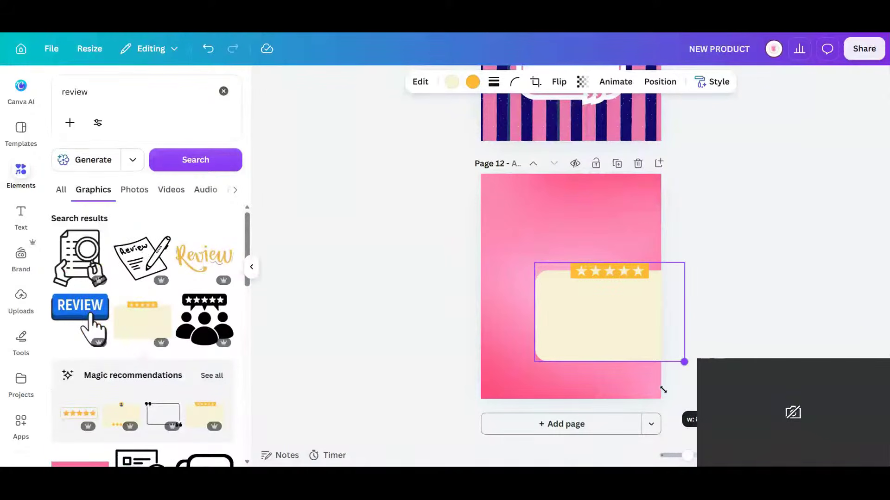
{"action": "key", "text": "Delete"}
Browse further review graphics and try another enlarged cream star-banner card on page 12, and delete it
{"action": "scroll", "coordinate": [131, 276], "scroll_direction": "down", "scroll_amount": 10}
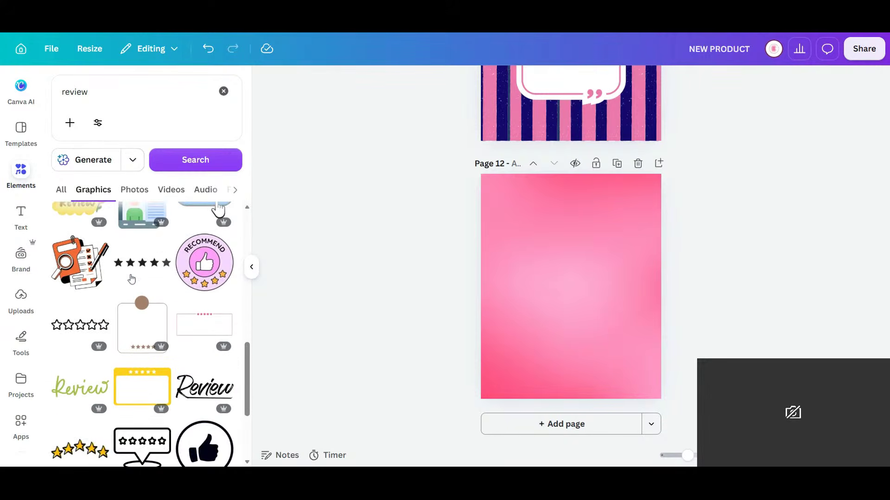
{"action": "scroll", "coordinate": [131, 279], "scroll_direction": "down", "scroll_amount": 5}
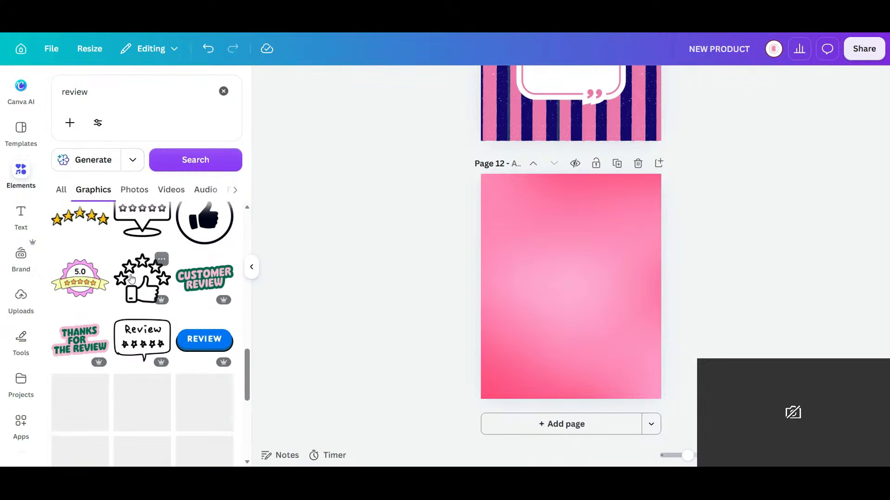
{"action": "scroll", "coordinate": [132, 278], "scroll_direction": "down", "scroll_amount": 3}
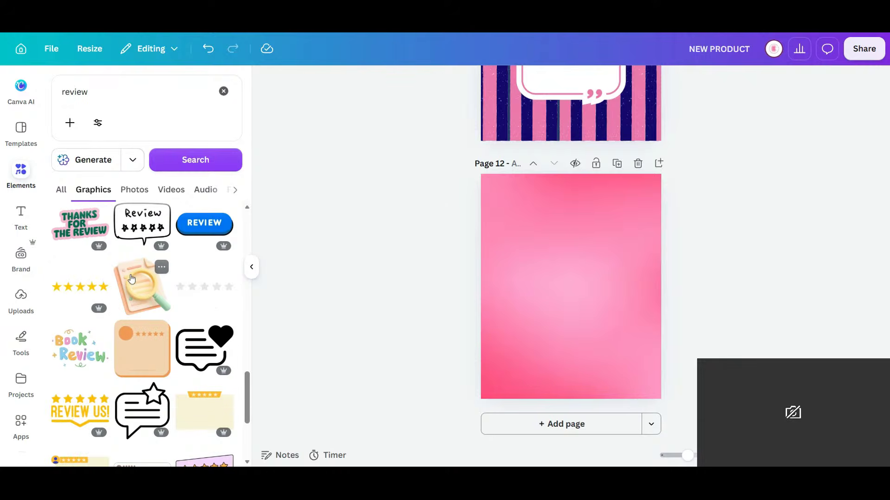
{"action": "scroll", "coordinate": [131, 278], "scroll_direction": "down", "scroll_amount": 5}
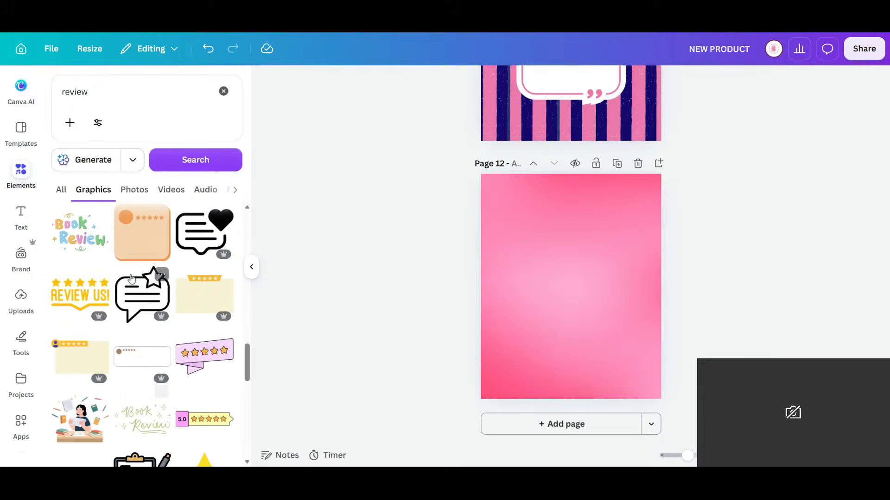
{"action": "scroll", "coordinate": [132, 278], "scroll_direction": "down", "scroll_amount": 2}
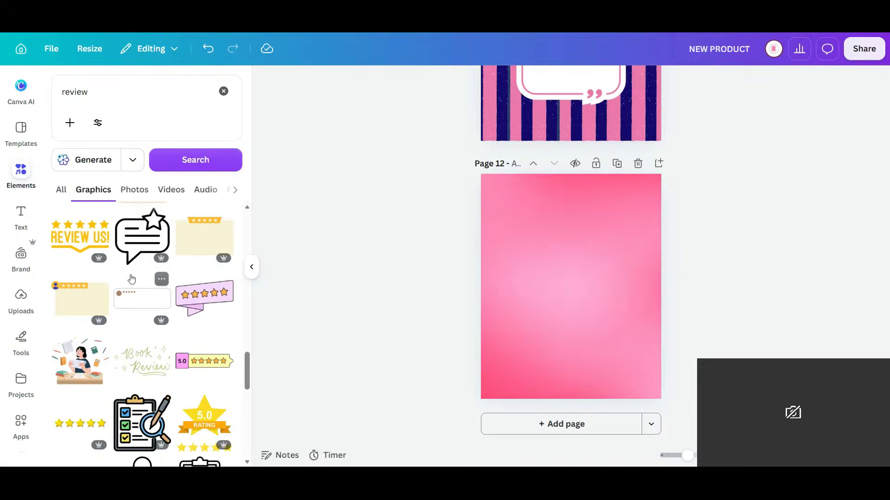
{"action": "left_click", "coordinate": [224, 243]}
{"action": "left_click_drag", "start_coordinate": [607, 311], "coordinate": [677, 376]}
{"action": "left_click_drag", "start_coordinate": [622, 325], "coordinate": [592, 290]}
{"action": "key", "text": "Delete"}
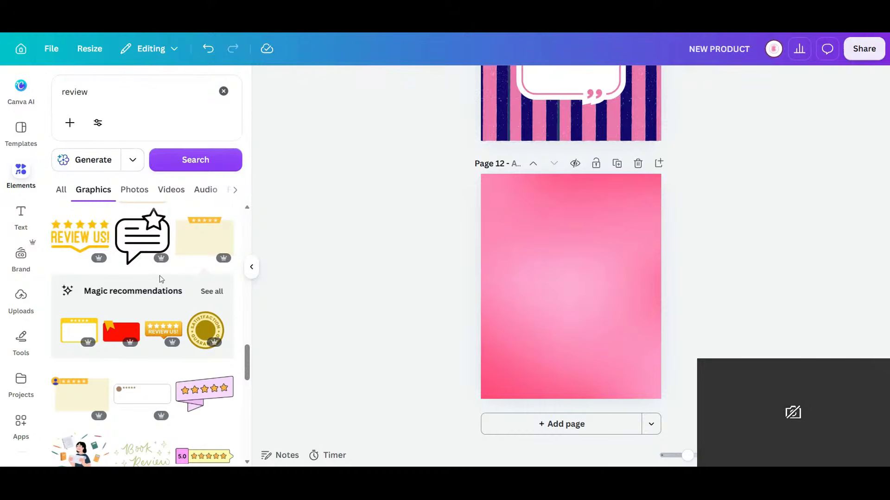
Copy the "CONTACT US TODAY" heading from page 10 onto the upper part of page 12
{"action": "scroll", "coordinate": [155, 278], "scroll_direction": "up", "scroll_amount": 3}
{"action": "scroll", "coordinate": [177, 286], "scroll_direction": "up", "scroll_amount": 4}
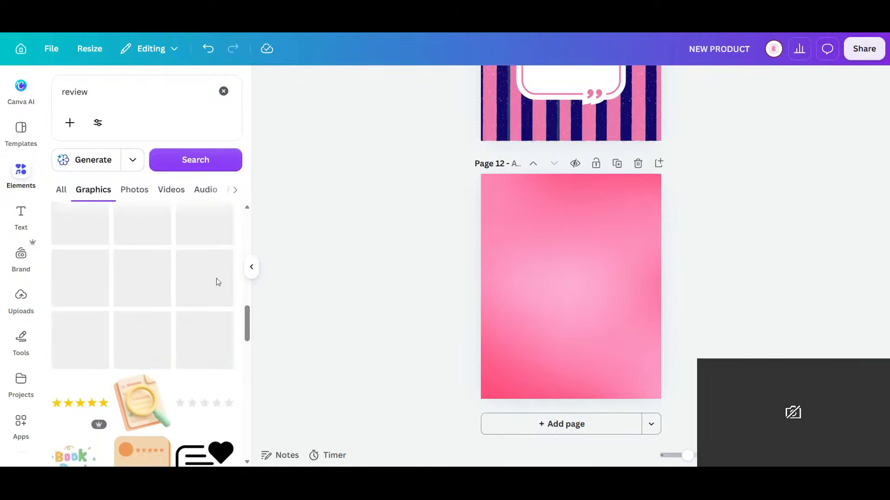
{"action": "scroll", "coordinate": [616, 332], "scroll_direction": "up", "scroll_amount": 9}
{"action": "scroll", "coordinate": [616, 333], "scroll_direction": "up", "scroll_amount": 4}
{"action": "scroll", "coordinate": [607, 341], "scroll_direction": "down", "scroll_amount": 5}
{"action": "left_click", "coordinate": [605, 107]}
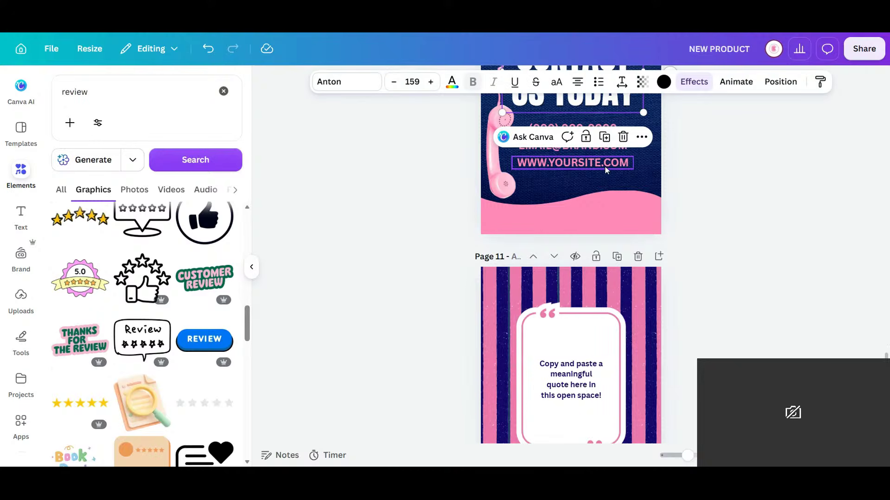
{"action": "left_click_drag", "start_coordinate": [607, 106], "coordinate": [606, 254]}
{"action": "scroll", "coordinate": [610, 286], "scroll_direction": "down", "scroll_amount": 7}
Replace the copied heading text on page 12 with "TESTIMONIAL"
{"action": "double_click", "coordinate": [606, 254]}
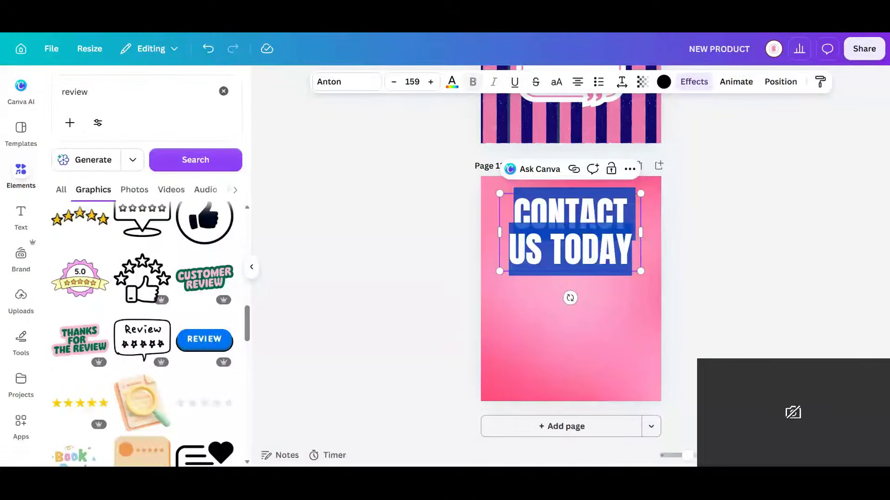
{"action": "type", "text": "wh"}
{"action": "key", "text": "BackSpace"}
{"action": "key", "text": "BackSpace"}
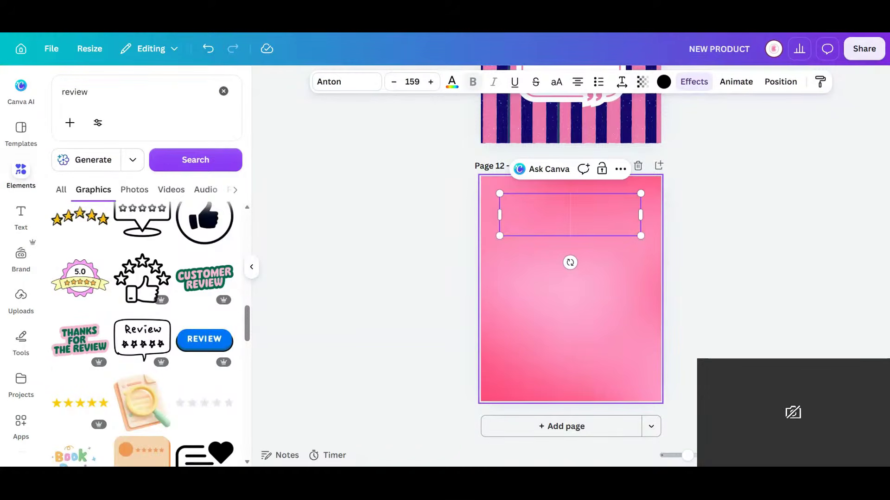
{"action": "type", "text": "TESTIMO"}
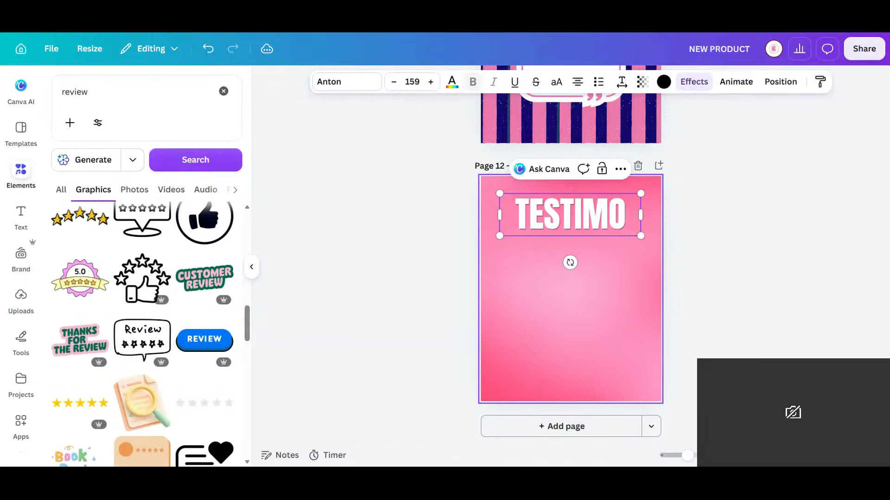
{"action": "type", "text": "NIAL"}
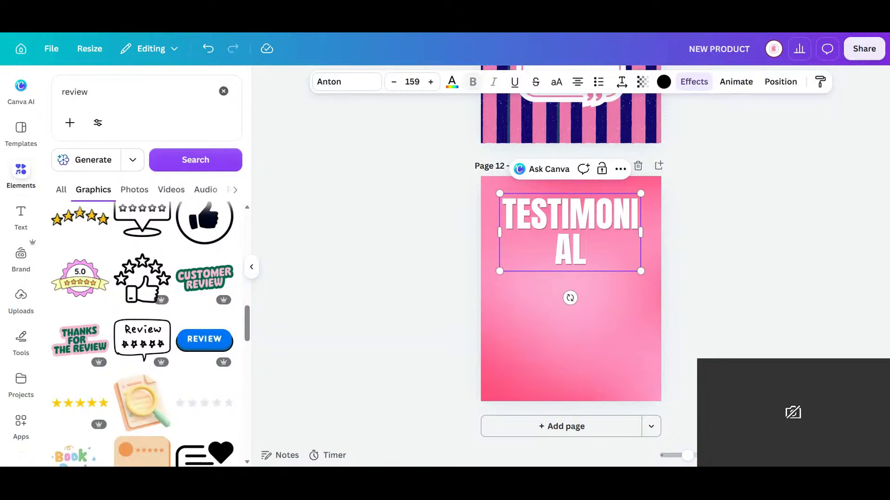
Widen the "TESTIMONIAL" text box so the word fits on one line, and centre it across the upper part of page 12
{"action": "left_click_drag", "start_coordinate": [641, 232], "coordinate": [673, 235]}
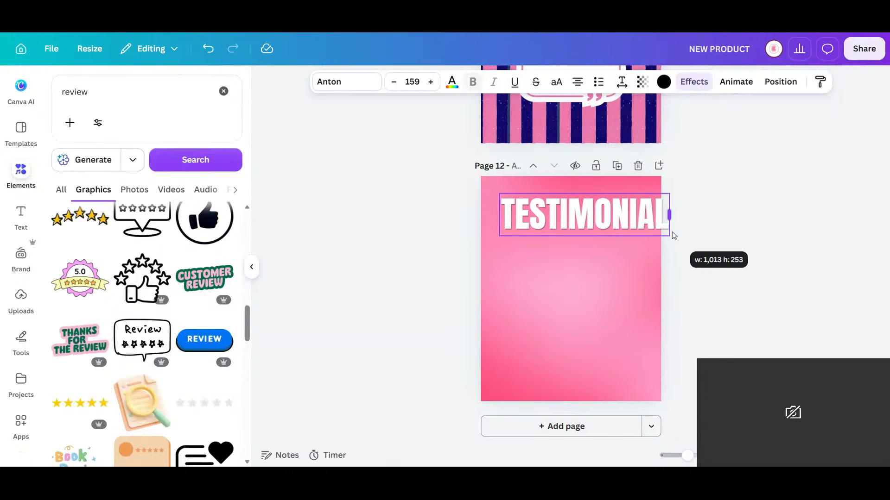
{"action": "mouse_move", "coordinate": [604, 217]}
{"action": "left_mouse_down"}
{"action": "mouse_move", "coordinate": [596, 218]}
{"action": "mouse_move", "coordinate": [599, 227]}
{"action": "left_mouse_up"}
{"action": "left_click", "coordinate": [678, 272]}
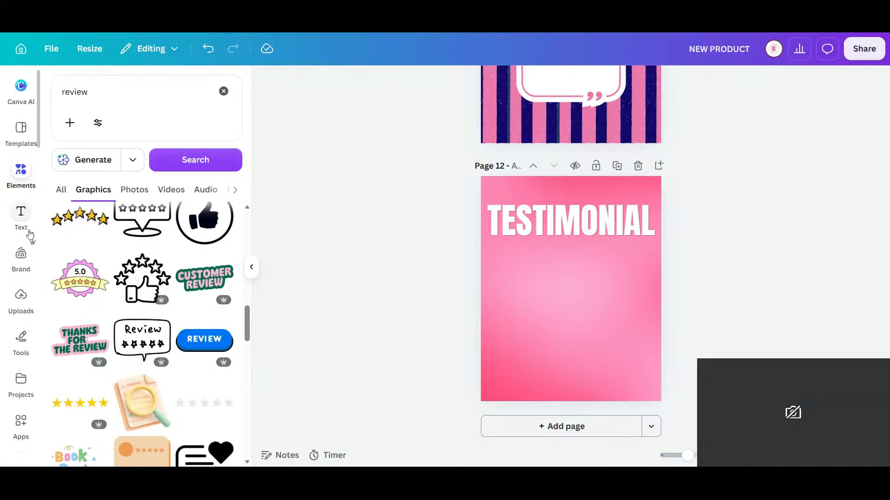
Search the graphics for "5 STARS" and browse the star rating designs
{"action": "left_click", "coordinate": [116, 92]}
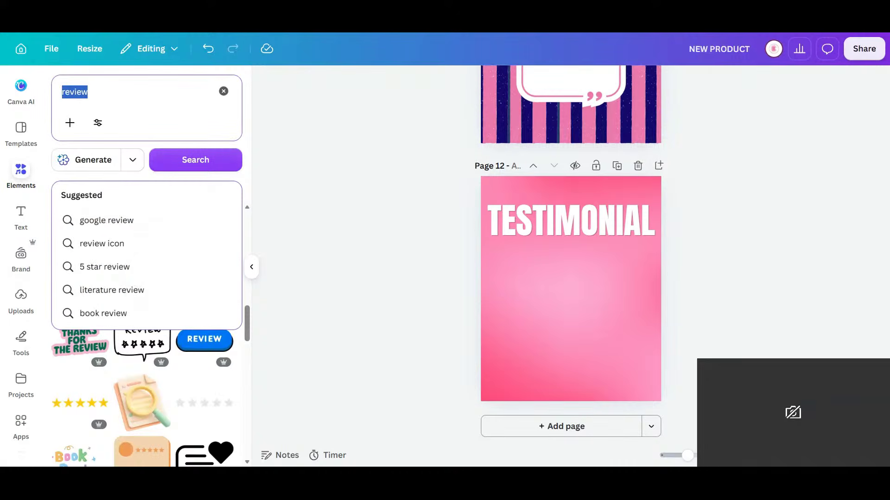
{"action": "type", "text": "5 STARS"}
{"action": "key", "text": "Return"}
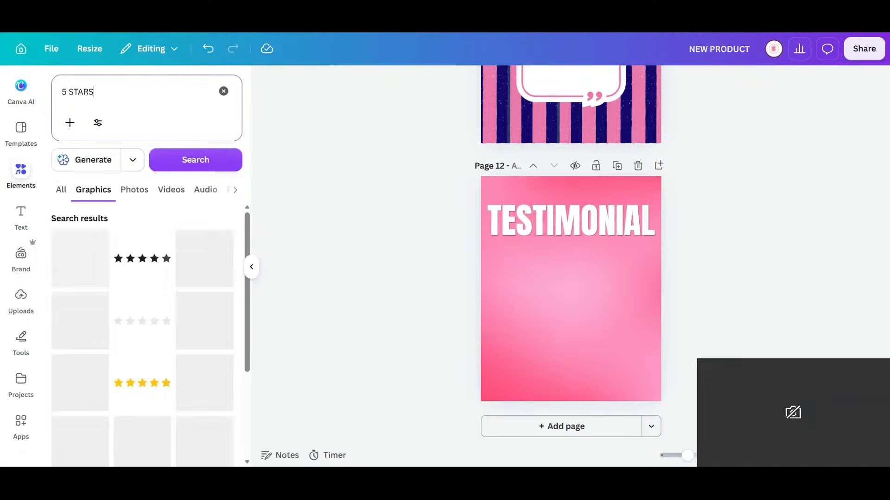
{"action": "scroll", "coordinate": [124, 362], "scroll_direction": "down", "scroll_amount": 5}
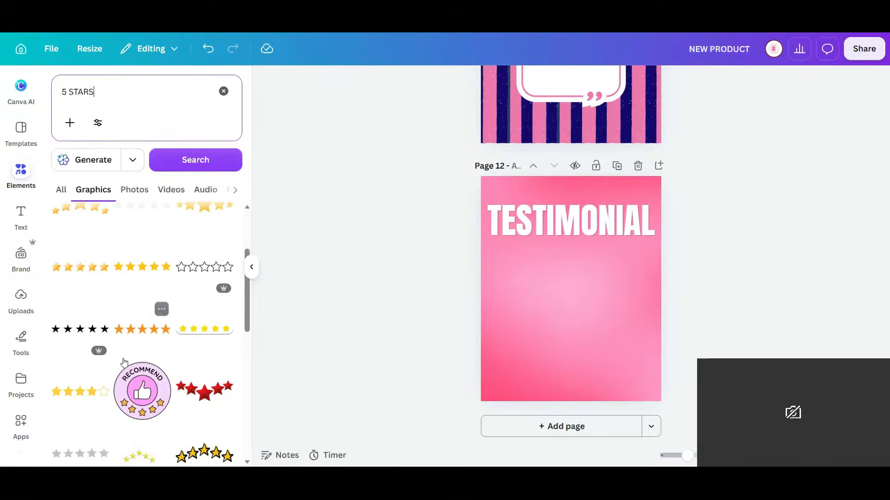
{"action": "scroll", "coordinate": [128, 361], "scroll_direction": "down", "scroll_amount": 3}
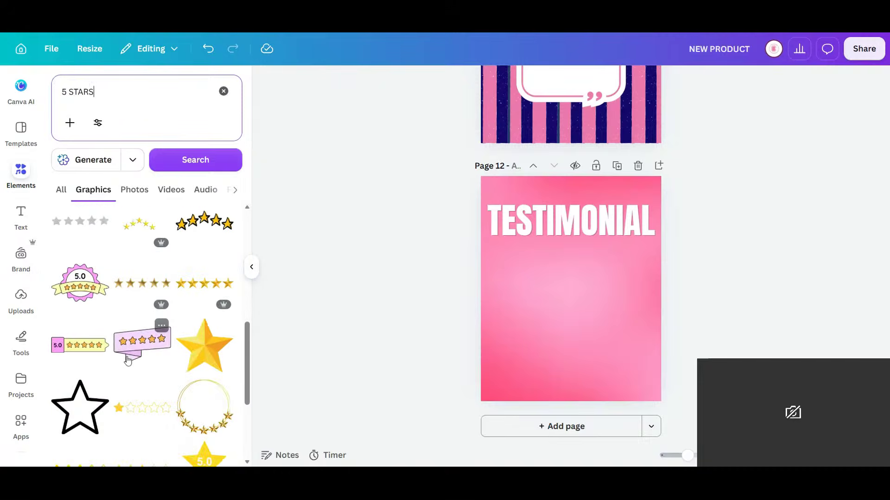
Refine the graphics search to "GOLD 5 STARS" and browse the matching designs
{"action": "key", "text": "Return"}
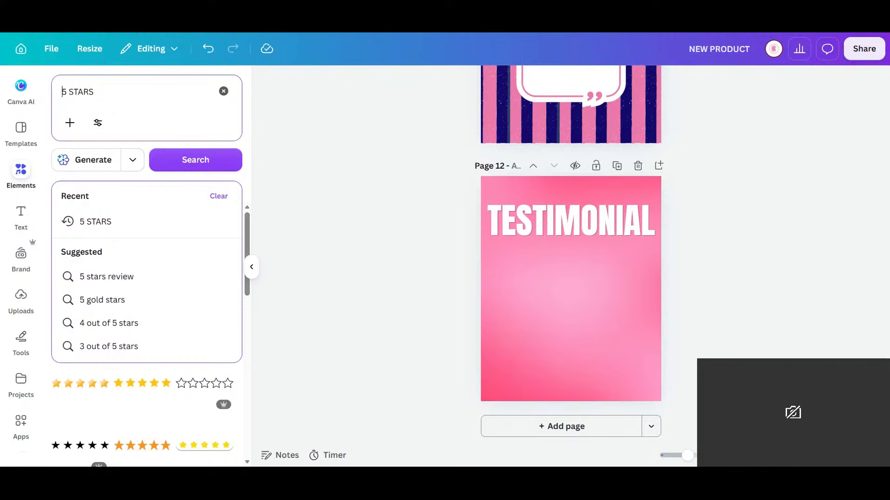
{"action": "type", "text": "GOLD"}
{"action": "key", "text": "Return"}
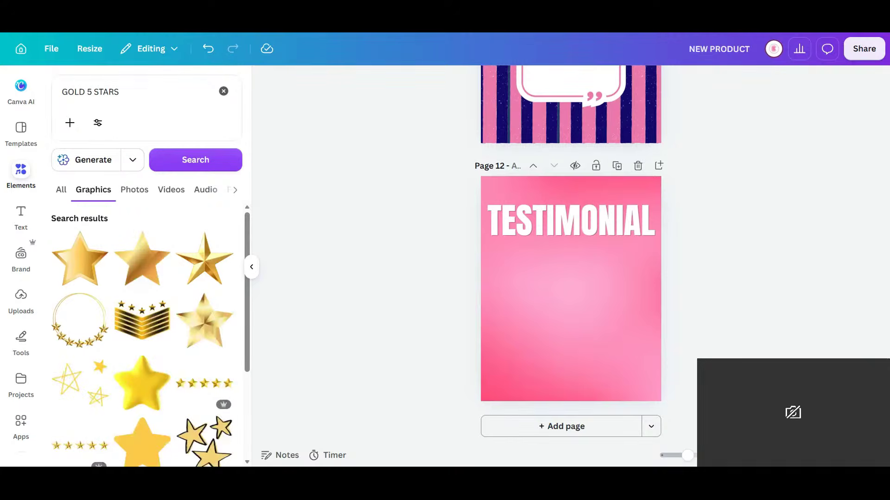
{"action": "left_click", "coordinate": [88, 92]}
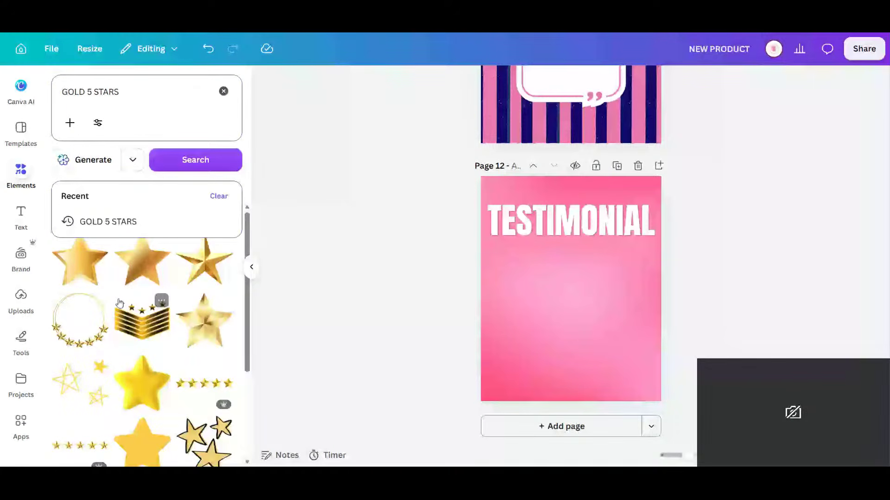
{"action": "scroll", "coordinate": [119, 304], "scroll_direction": "down", "scroll_amount": 4}
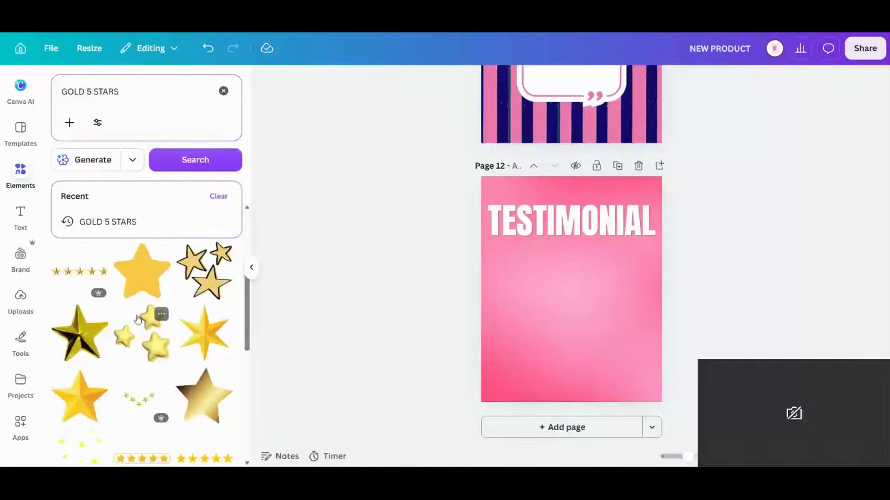
Try the row of five faceted gold stars beneath the page 12 heading, and delete it
{"action": "left_click", "coordinate": [92, 273]}
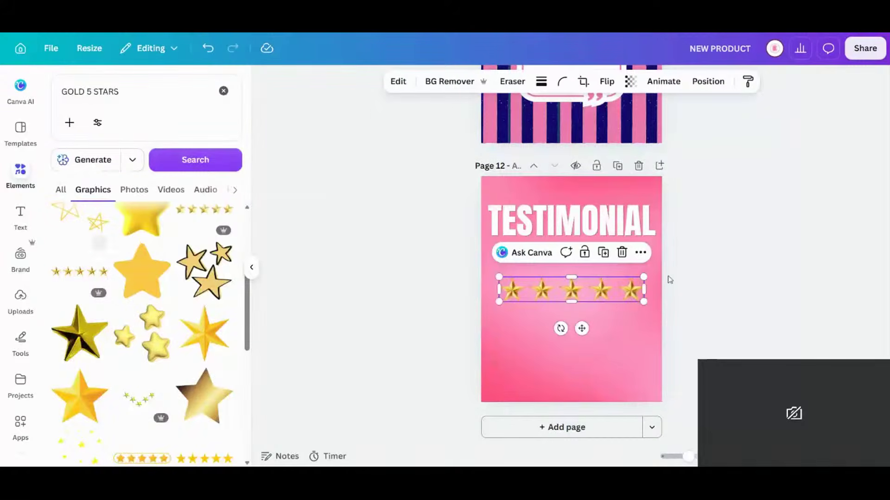
{"action": "left_click_drag", "start_coordinate": [616, 287], "coordinate": [574, 251]}
{"action": "left_click", "coordinate": [589, 208]}
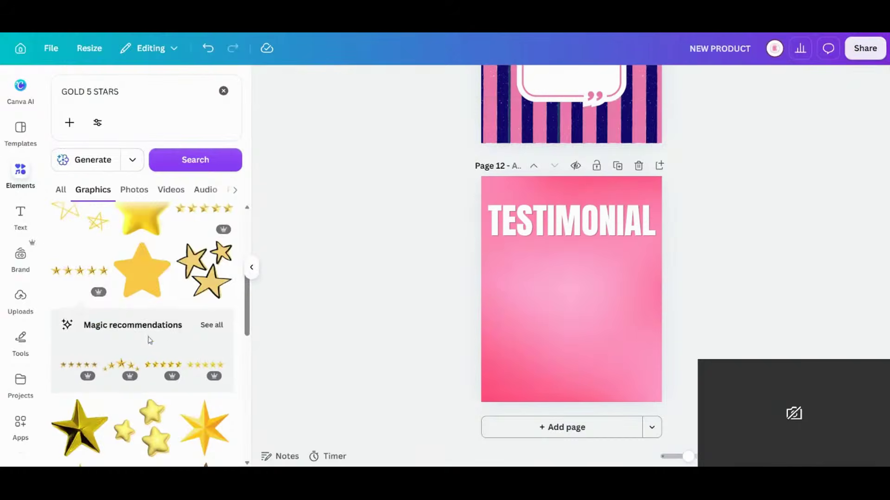
Shrink the "TESTIMONIAL" heading to font size 147 and keep it centred on page 12
{"action": "scroll", "coordinate": [147, 340], "scroll_direction": "down", "scroll_amount": 6}
{"action": "scroll", "coordinate": [150, 340], "scroll_direction": "down", "scroll_amount": 3}
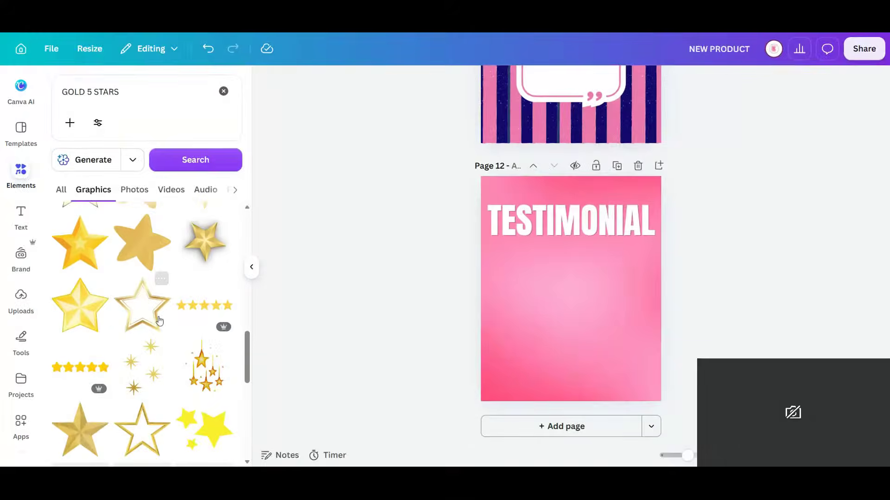
{"action": "scroll", "coordinate": [159, 318], "scroll_direction": "down", "scroll_amount": 3}
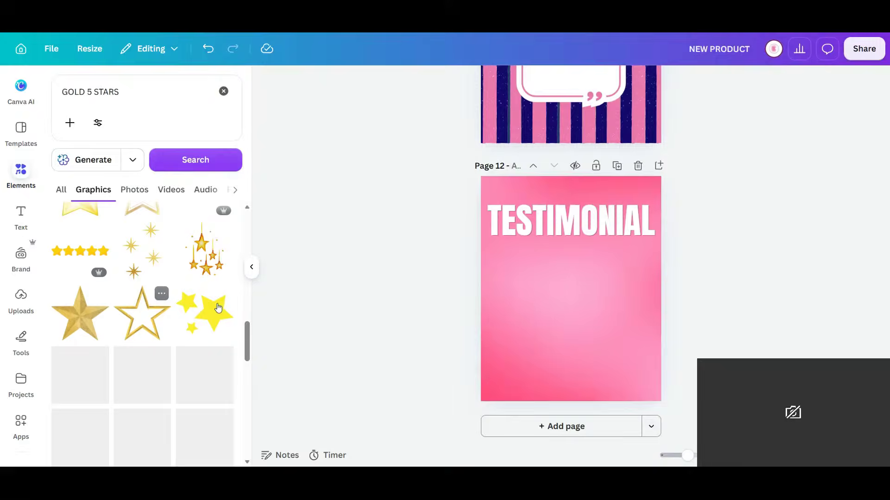
{"action": "left_click", "coordinate": [610, 229]}
{"action": "left_click_drag", "start_coordinate": [650, 236], "coordinate": [613, 226]}
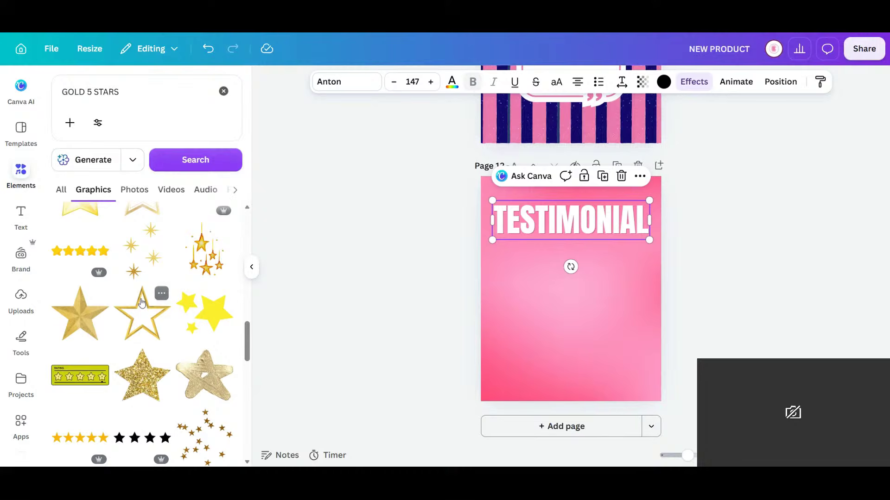
Browse further gold star graphics and try the outlined orange star rating bar on page 12, and delete it
{"action": "scroll", "coordinate": [143, 301], "scroll_direction": "down", "scroll_amount": 3}
{"action": "scroll", "coordinate": [147, 304], "scroll_direction": "down", "scroll_amount": 5}
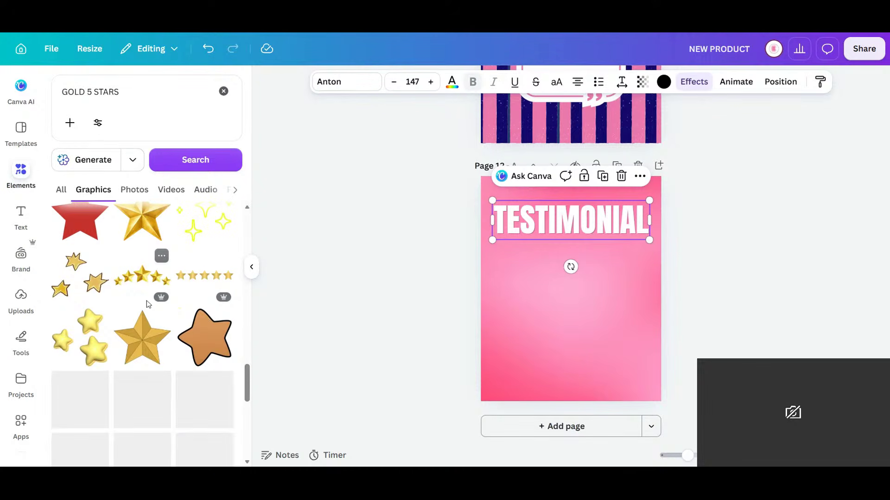
{"action": "scroll", "coordinate": [148, 304], "scroll_direction": "down", "scroll_amount": 5}
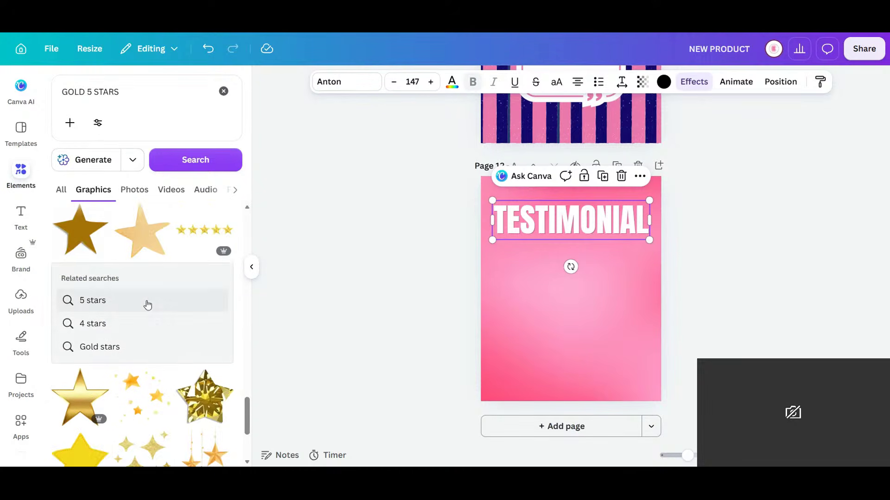
{"action": "scroll", "coordinate": [147, 304], "scroll_direction": "down", "scroll_amount": 6}
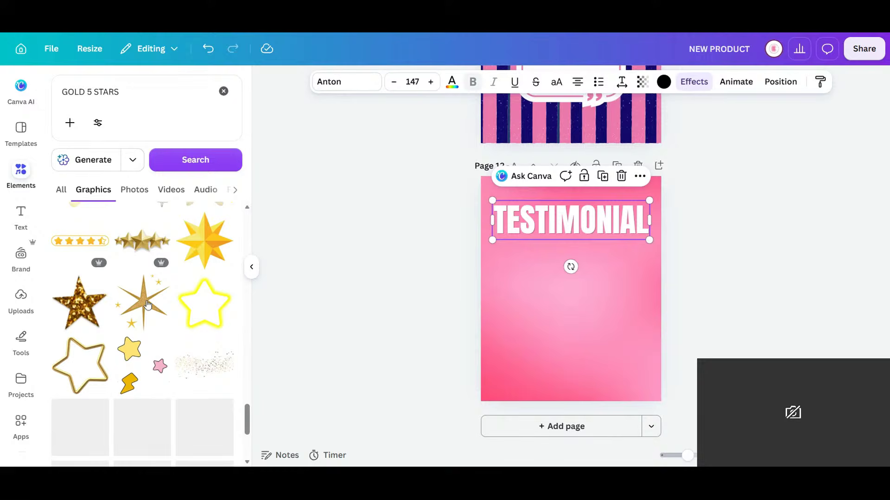
{"action": "scroll", "coordinate": [147, 304], "scroll_direction": "down", "scroll_amount": 2}
{"action": "scroll", "coordinate": [79, 290], "scroll_direction": "up", "scroll_amount": 4}
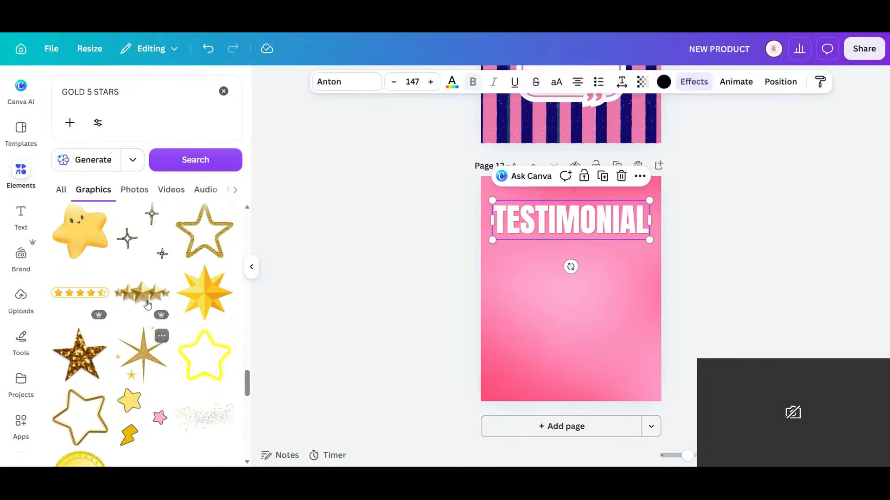
{"action": "left_click", "coordinate": [113, 294]}
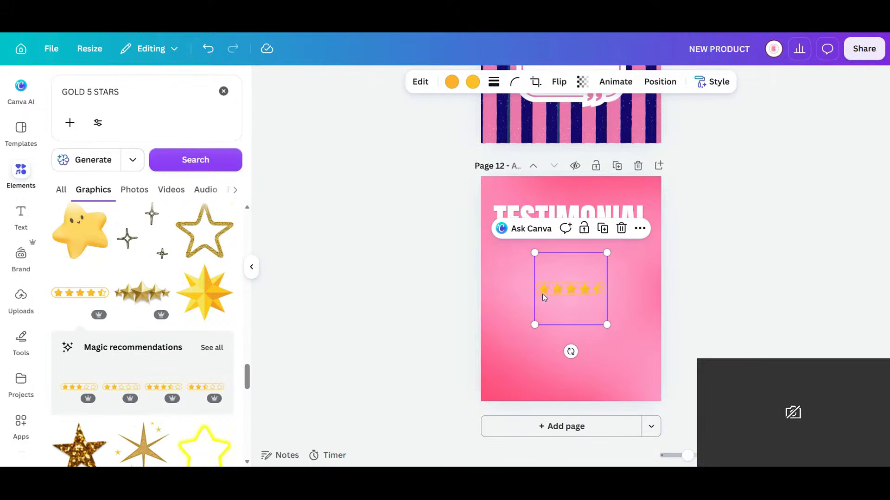
{"action": "left_click", "coordinate": [622, 229]}
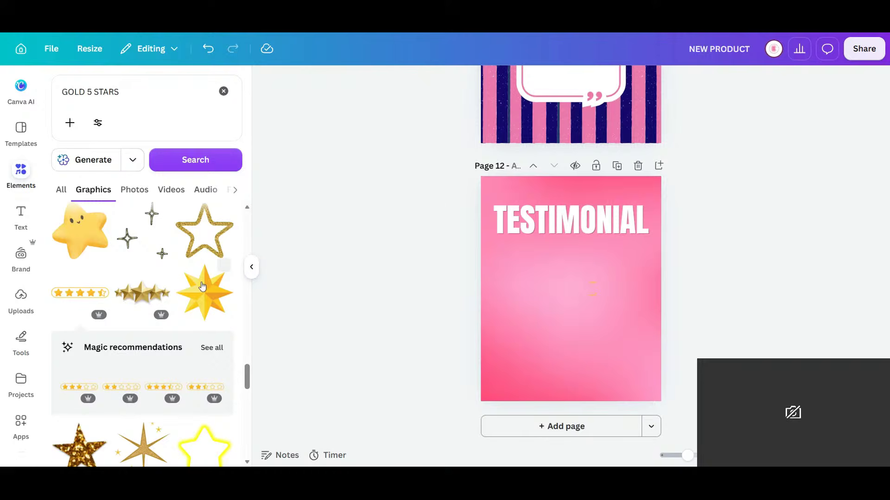
Try the dark "5.0 RATING" five-star bar enlarged beneath the page 12 heading, and delete it
{"action": "scroll", "coordinate": [143, 363], "scroll_direction": "down", "scroll_amount": 5}
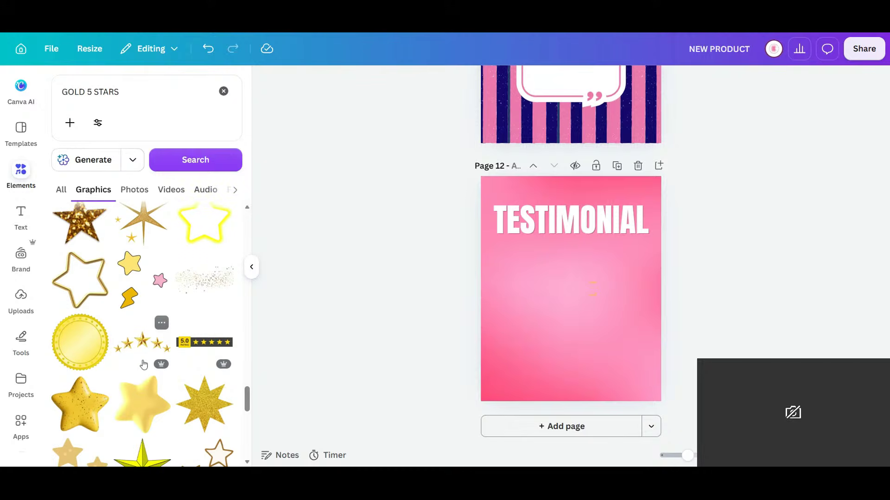
{"action": "scroll", "coordinate": [144, 365], "scroll_direction": "down", "scroll_amount": 2}
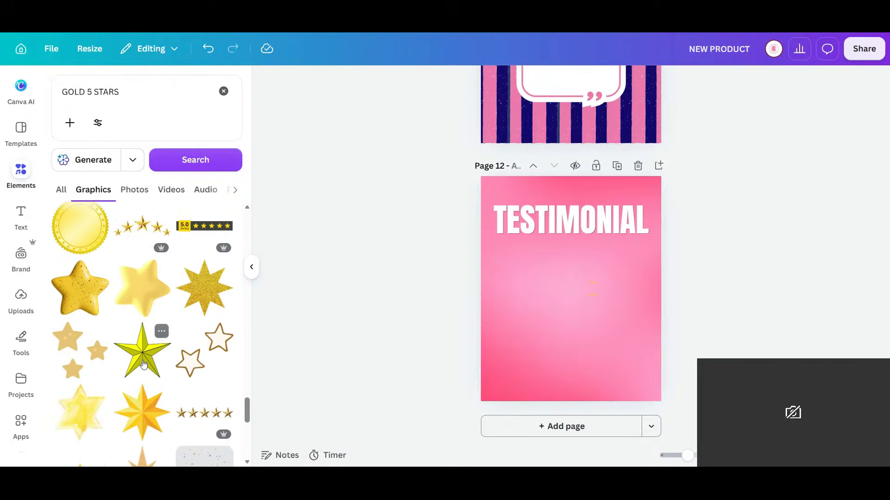
{"action": "left_click", "coordinate": [204, 226]}
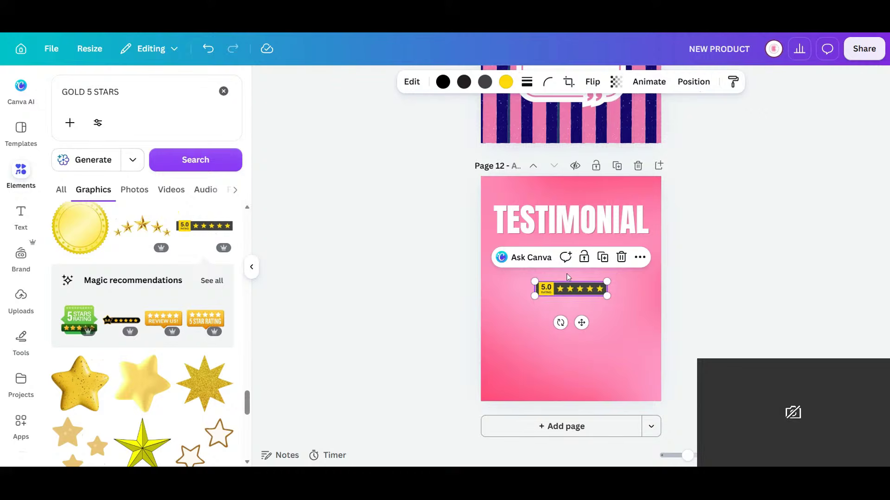
{"action": "left_click_drag", "start_coordinate": [532, 299], "coordinate": [501, 304]}
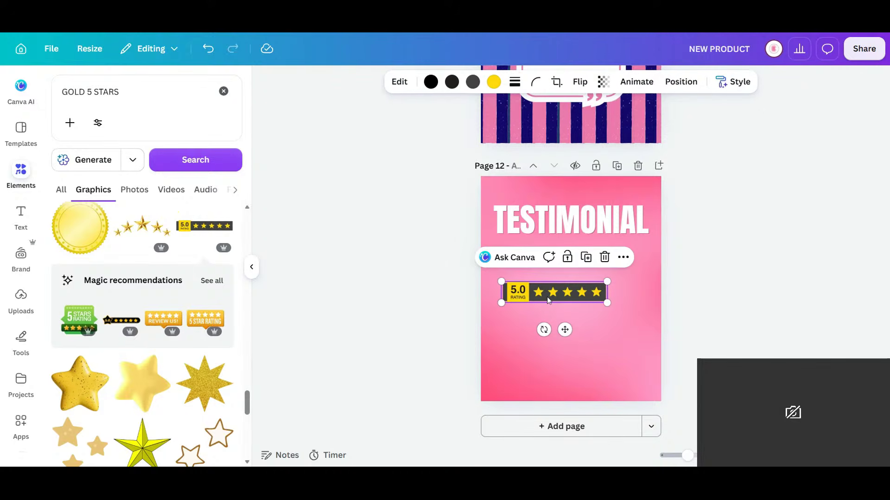
{"action": "left_click_drag", "start_coordinate": [554, 297], "coordinate": [563, 276]}
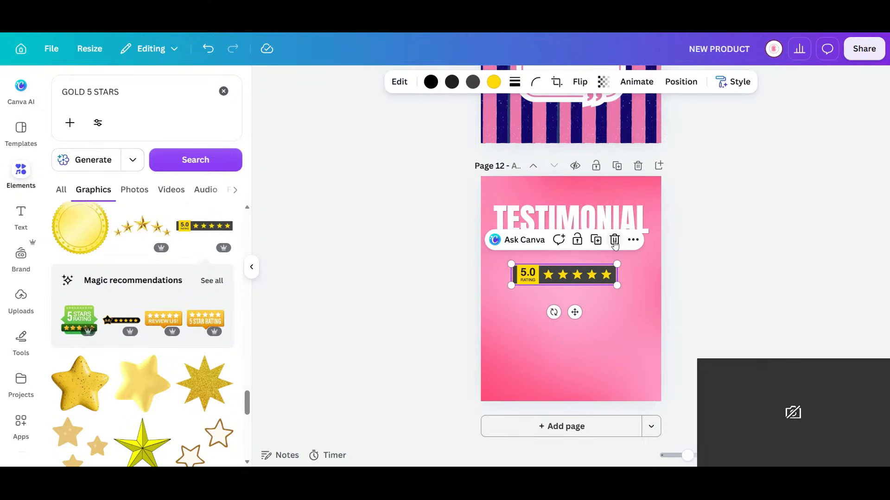
{"action": "left_click", "coordinate": [614, 242]}
Browse the gold star graphics and add the row of five faceted gold stars, centred directly beneath the "TESTIMONIAL" heading on page 12
{"action": "scroll", "coordinate": [148, 284], "scroll_direction": "down", "scroll_amount": 8}
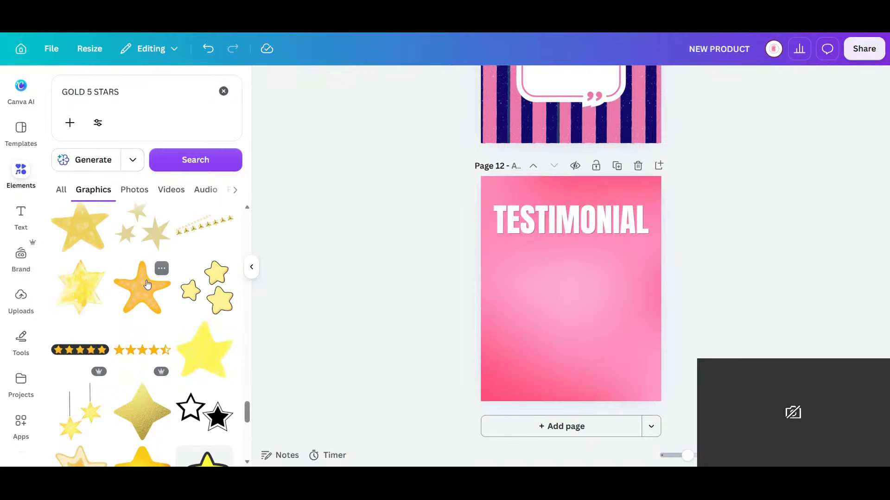
{"action": "scroll", "coordinate": [147, 283], "scroll_direction": "up", "scroll_amount": 10}
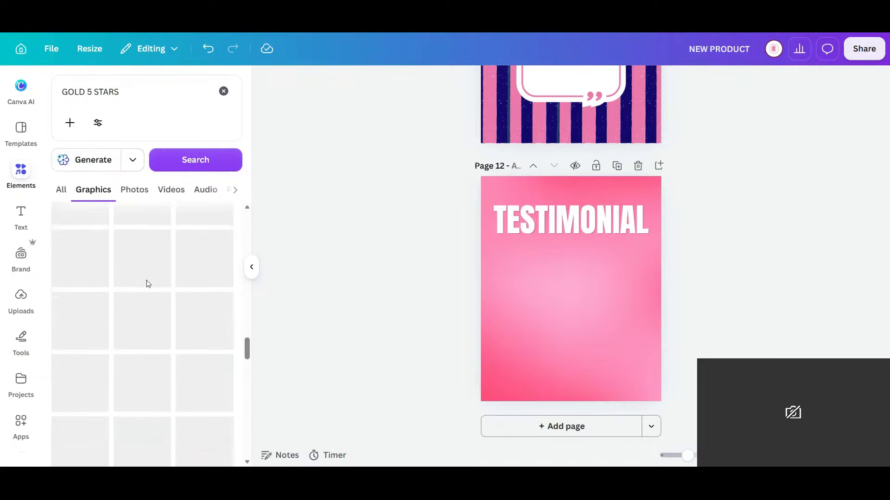
{"action": "scroll", "coordinate": [148, 283], "scroll_direction": "up", "scroll_amount": 3}
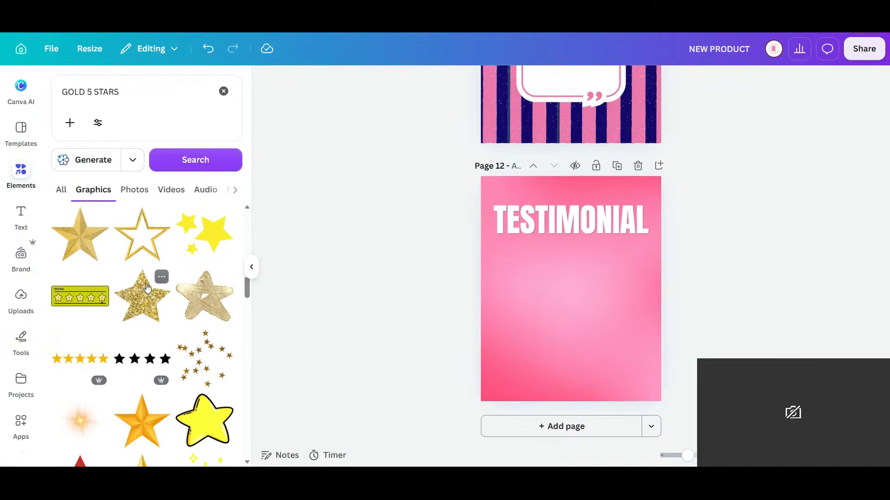
{"action": "scroll", "coordinate": [148, 288], "scroll_direction": "up", "scroll_amount": 5}
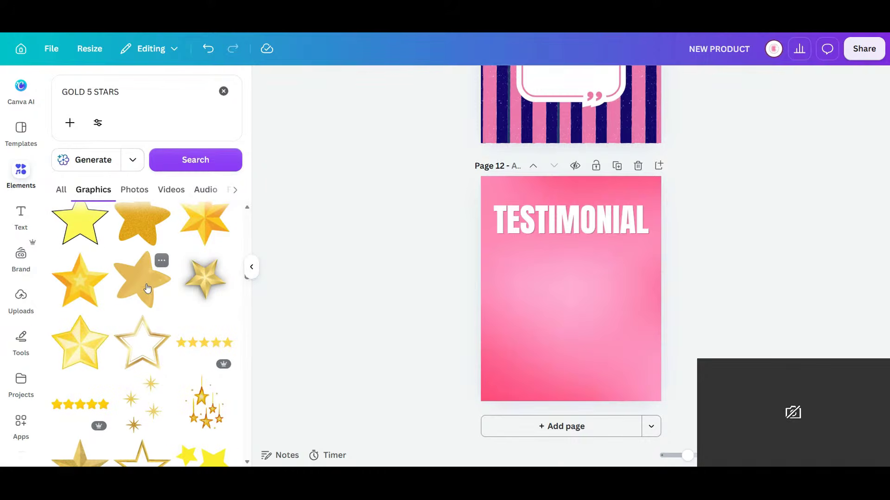
{"action": "scroll", "coordinate": [147, 288], "scroll_direction": "up", "scroll_amount": 5}
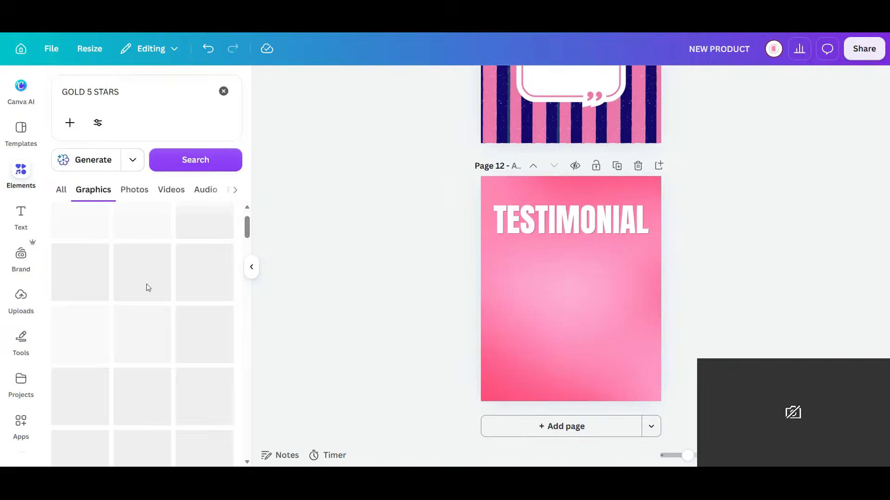
{"action": "scroll", "coordinate": [147, 289], "scroll_direction": "up", "scroll_amount": 1}
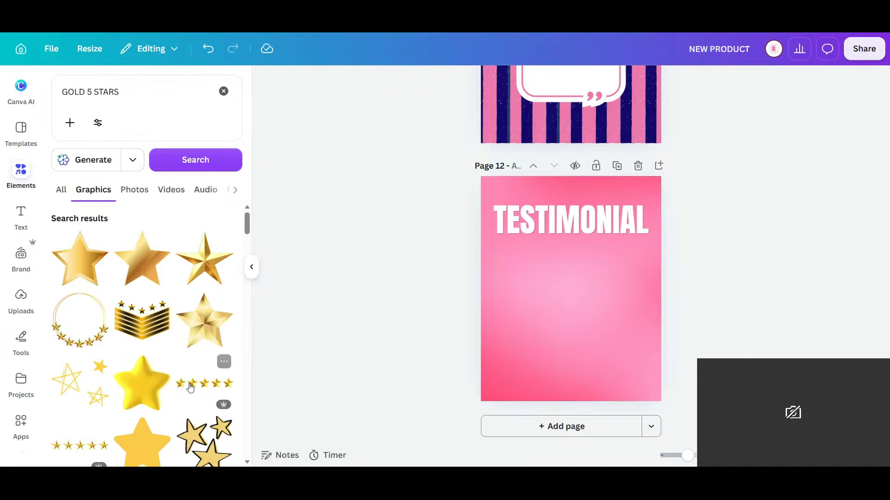
{"action": "left_click_drag", "start_coordinate": [598, 287], "coordinate": [604, 250]}
{"action": "left_click", "coordinate": [579, 232]}
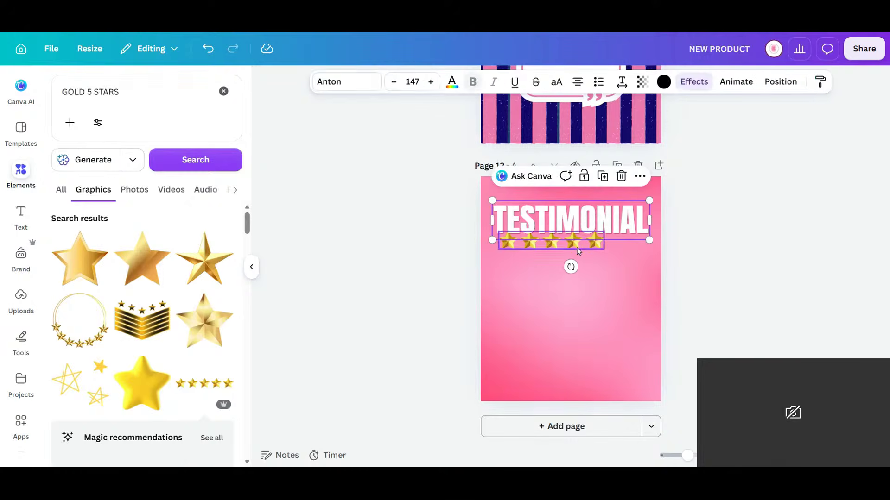
{"action": "left_click", "coordinate": [579, 246]}
{"action": "left_click_drag", "start_coordinate": [561, 277], "coordinate": [580, 280]}
{"action": "key", "text": "Escape"}
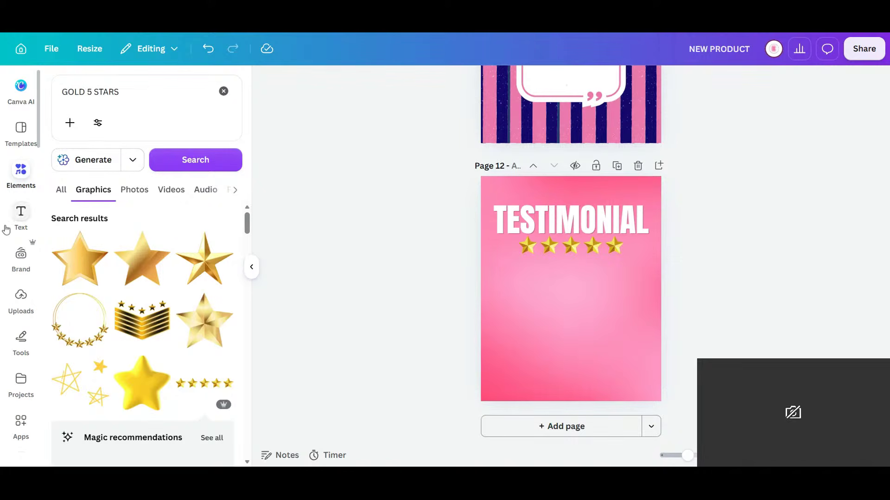
Clear the star search, show all basic shapes, and add the round-topped arch shape to page 12
{"action": "left_click", "coordinate": [223, 91]}
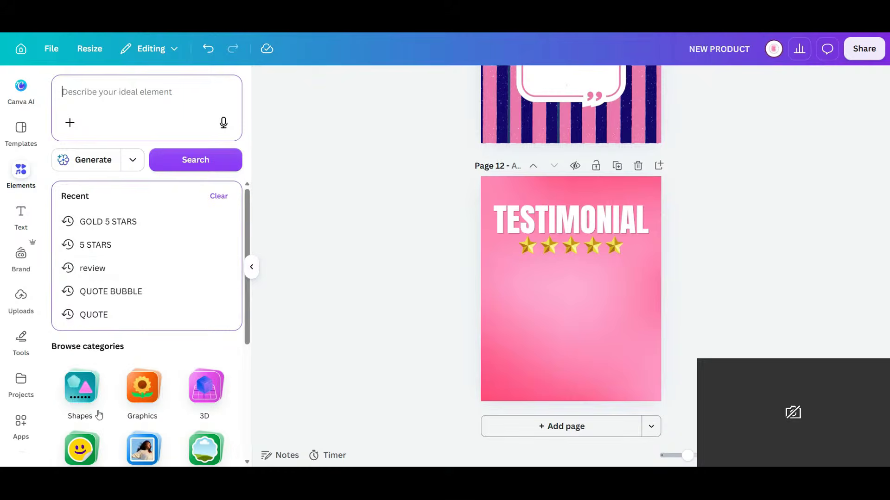
{"action": "left_click", "coordinate": [95, 378]}
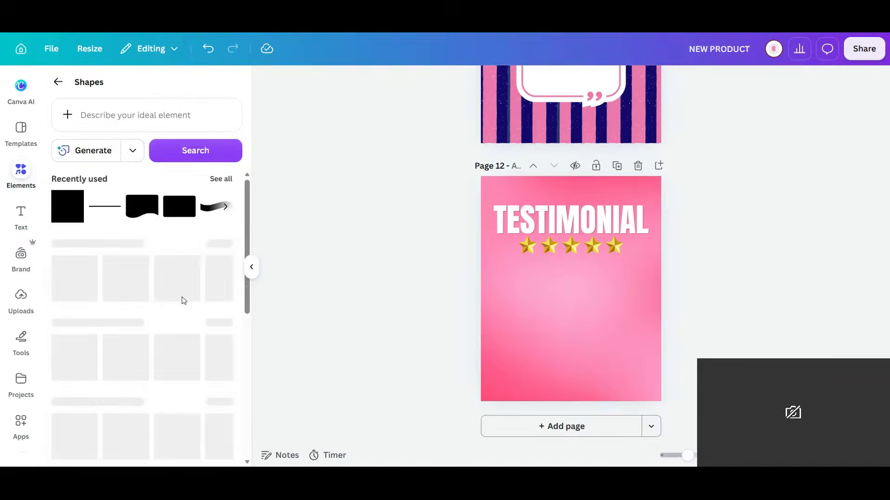
{"action": "scroll", "coordinate": [184, 301], "scroll_direction": "down", "scroll_amount": 3}
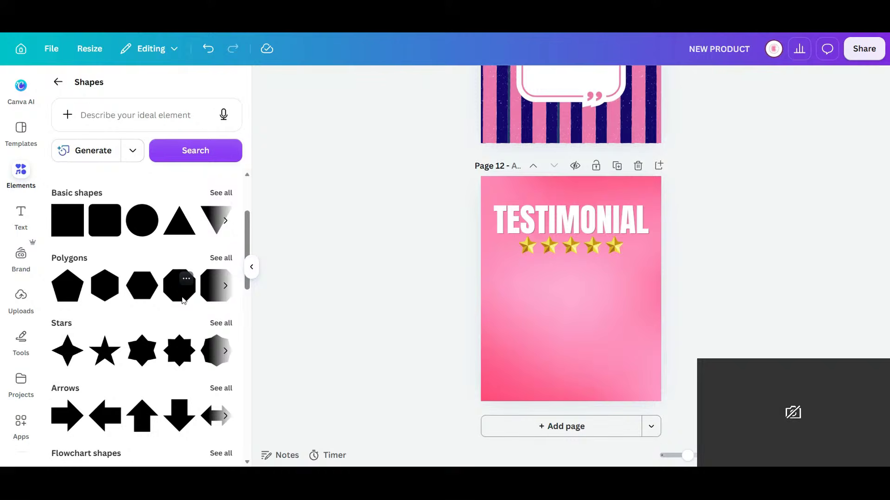
{"action": "left_click", "coordinate": [221, 192]}
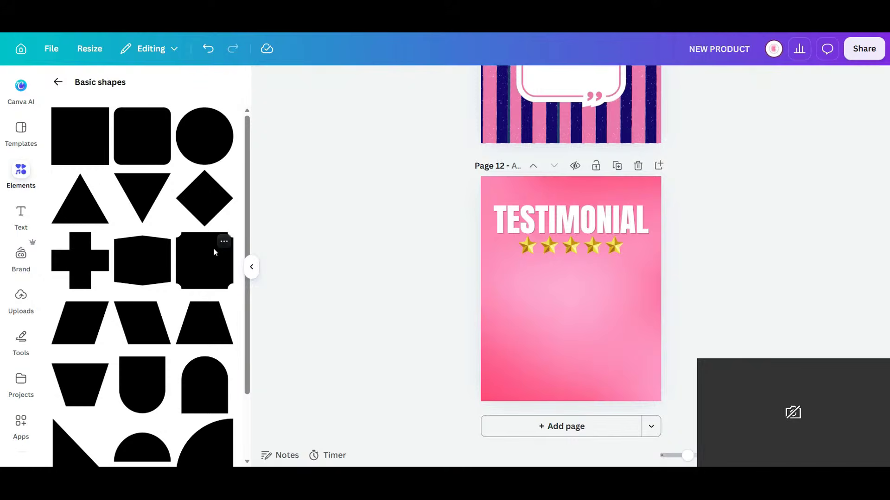
{"action": "scroll", "coordinate": [214, 252], "scroll_direction": "down", "scroll_amount": 2}
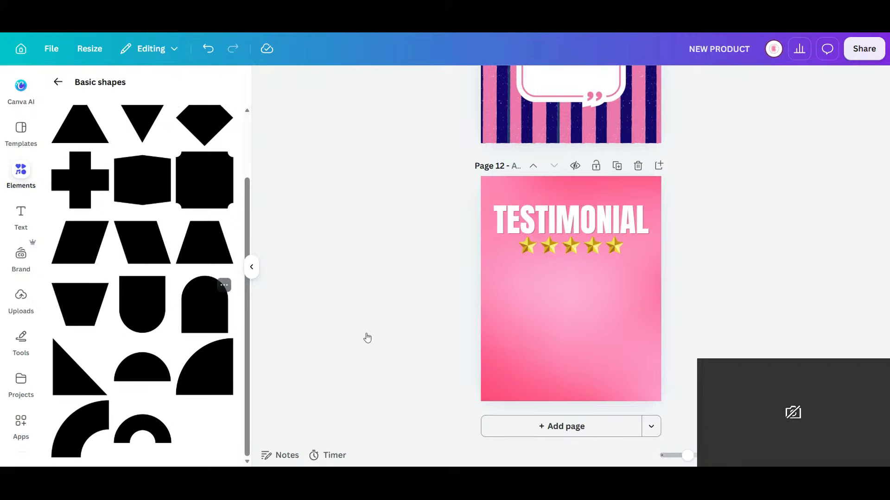
Try stretching the arch wider and taller with its edges beneath the stars, and revert it to its original small size
{"action": "left_click_drag", "start_coordinate": [595, 290], "coordinate": [615, 291]}
{"action": "left_click_drag", "start_coordinate": [582, 317], "coordinate": [583, 367]}
{"action": "left_click_drag", "start_coordinate": [549, 311], "coordinate": [524, 312]}
{"action": "left_click_drag", "start_coordinate": [570, 263], "coordinate": [570, 249]}
{"action": "left_click_drag", "start_coordinate": [590, 301], "coordinate": [590, 314]}
{"action": "left_click", "coordinate": [715, 328]}
{"action": "left_click", "coordinate": [613, 305]}
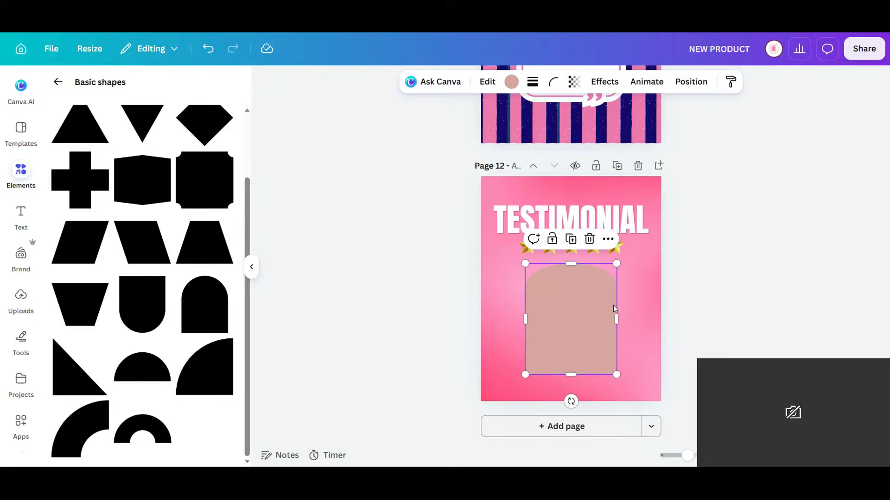
{"action": "left_click", "coordinate": [590, 239]}
{"action": "key", "text": "ctrl+z"}
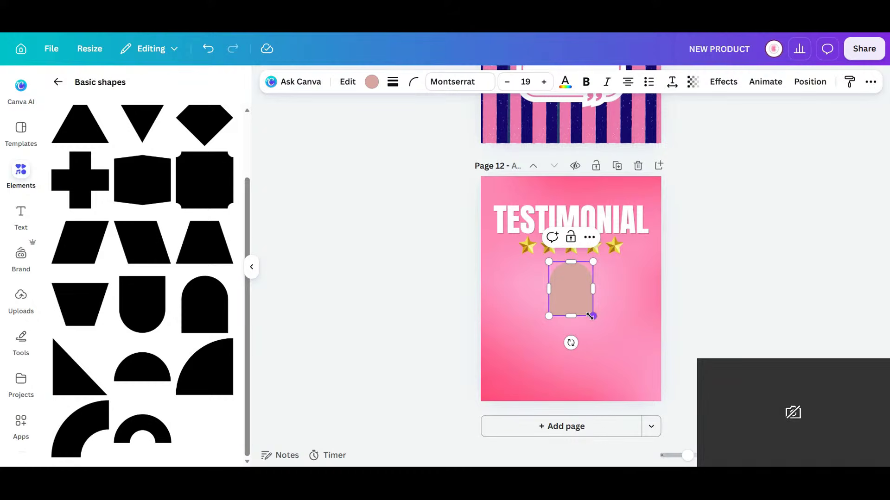
Enlarge the arch proportionally and centre it beneath the star row on page 12
{"action": "left_click_drag", "start_coordinate": [621, 343], "coordinate": [659, 385]}
{"action": "left_click_drag", "start_coordinate": [613, 351], "coordinate": [592, 344]}
{"action": "left_click", "coordinate": [734, 322]}
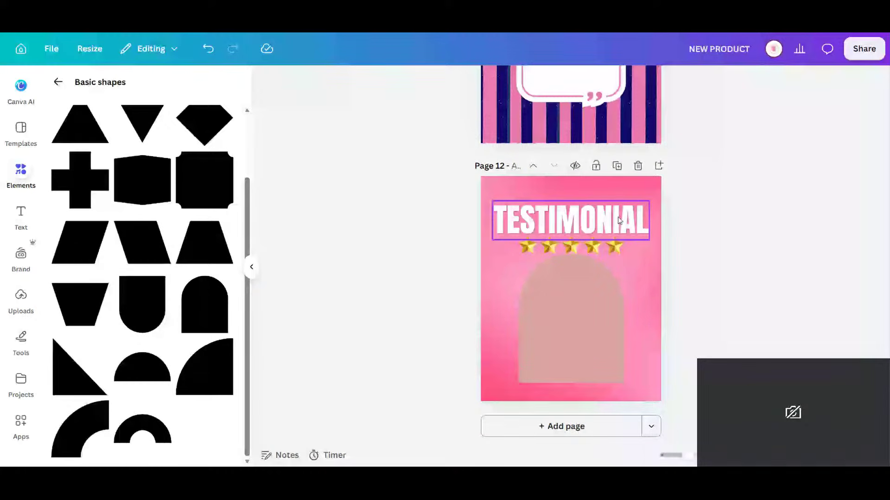
Raise the "TESTIMONIAL" heading slightly, and move the star row to the arch's base, bringing it to the front
{"action": "left_click_drag", "start_coordinate": [618, 221], "coordinate": [618, 213]}
{"action": "left_click", "coordinate": [612, 248]}
{"action": "left_click_drag", "start_coordinate": [611, 249], "coordinate": [612, 383]}
{"action": "left_click", "coordinate": [717, 82]}
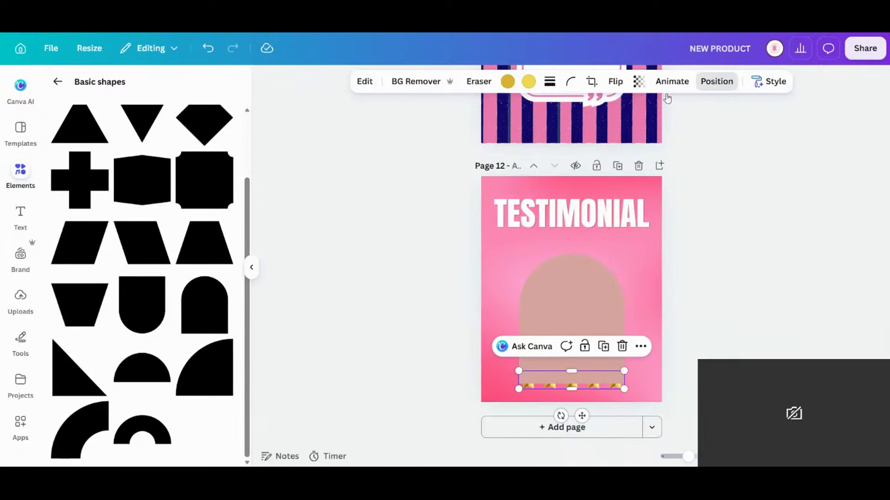
{"action": "left_click", "coordinate": [109, 170]}
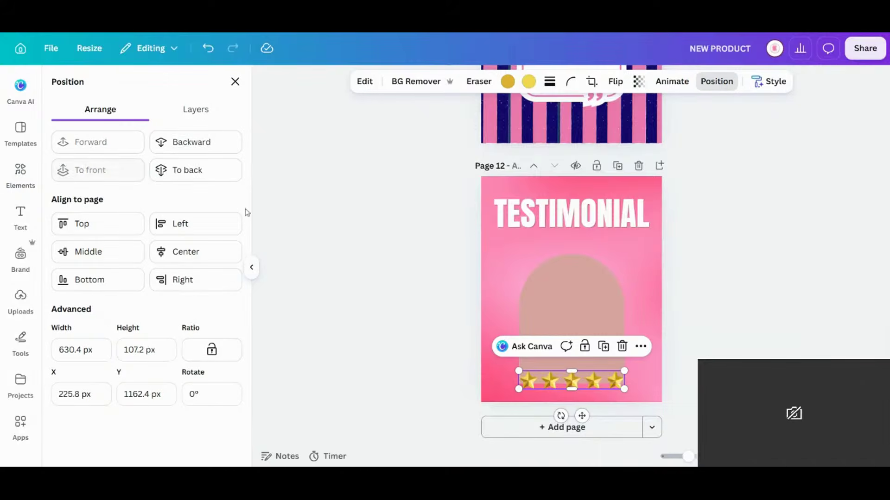
Fill the arch with white and move it up close beneath the "TESTIMONIAL" heading
{"action": "left_click", "coordinate": [585, 301]}
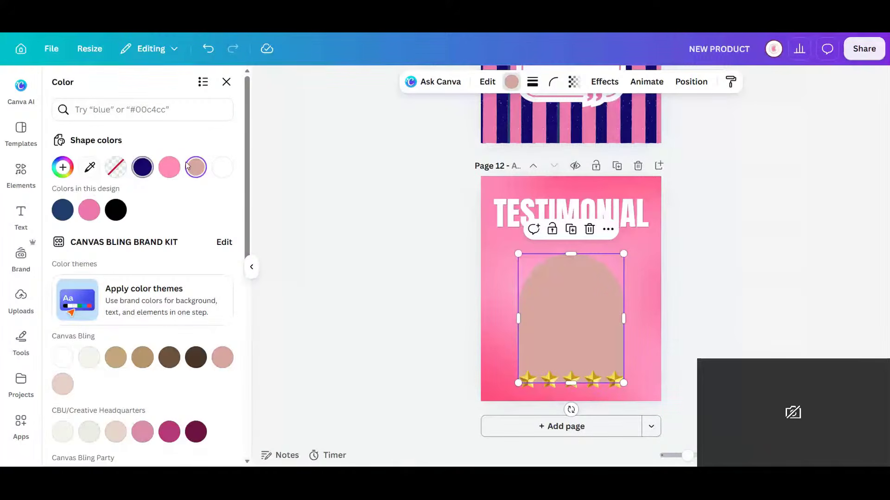
{"action": "left_click", "coordinate": [221, 168]}
{"action": "left_click_drag", "start_coordinate": [582, 329], "coordinate": [581, 311]}
Enlarge the gold star row slightly wider than the arch and centre it over the arch's bottom edge
{"action": "left_click", "coordinate": [593, 383]}
{"action": "left_click_drag", "start_coordinate": [571, 388], "coordinate": [571, 379]}
{"action": "left_click", "coordinate": [208, 48]}
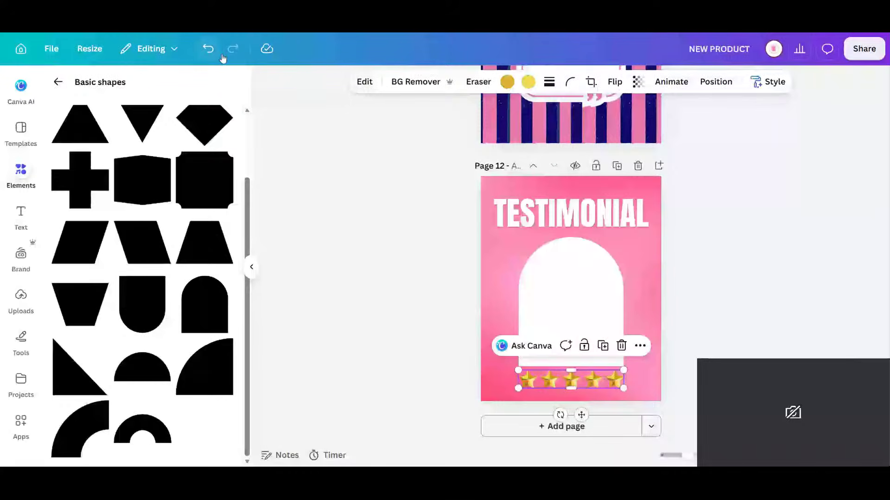
{"action": "left_click_drag", "start_coordinate": [581, 414], "coordinate": [581, 402]}
{"action": "left_click_drag", "start_coordinate": [517, 376], "coordinate": [504, 385]}
{"action": "left_click_drag", "start_coordinate": [571, 404], "coordinate": [578, 406]}
{"action": "left_click", "coordinate": [678, 218]}
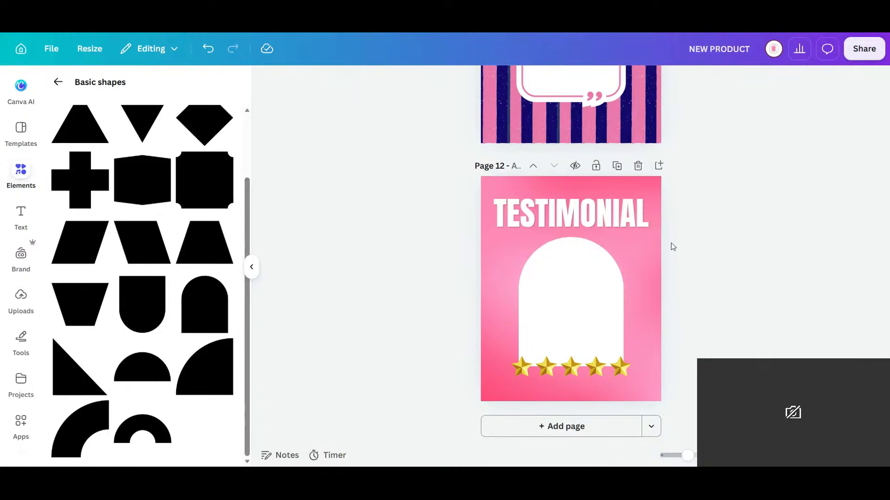
Give the white arch a solid navy border with a stroke weight of 16
{"action": "scroll", "coordinate": [669, 259], "scroll_direction": "up", "scroll_amount": 2}
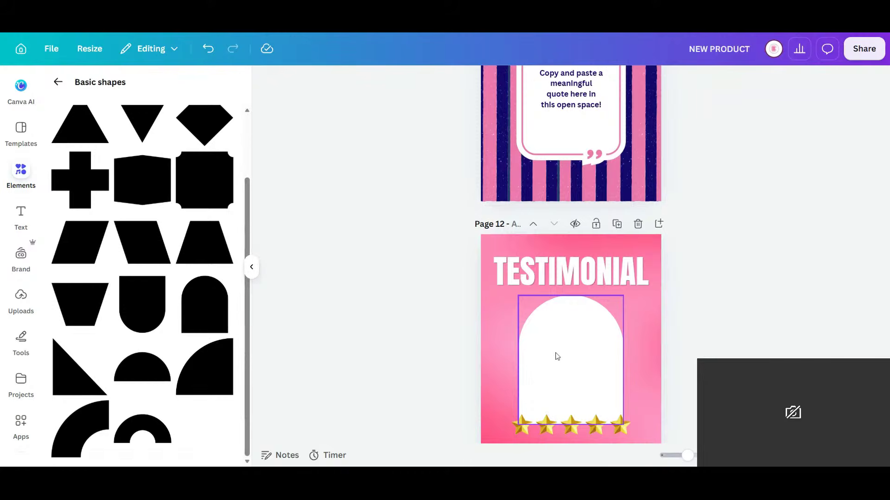
{"action": "left_click", "coordinate": [557, 356]}
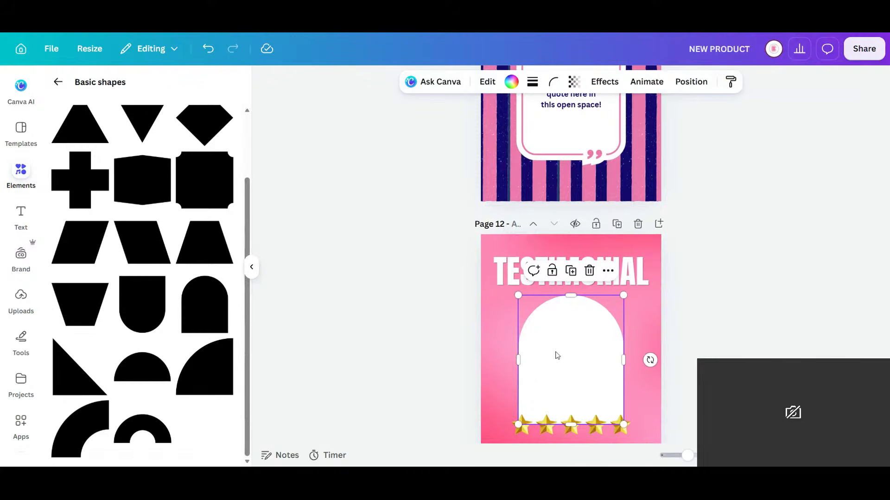
{"action": "left_click", "coordinate": [533, 84]}
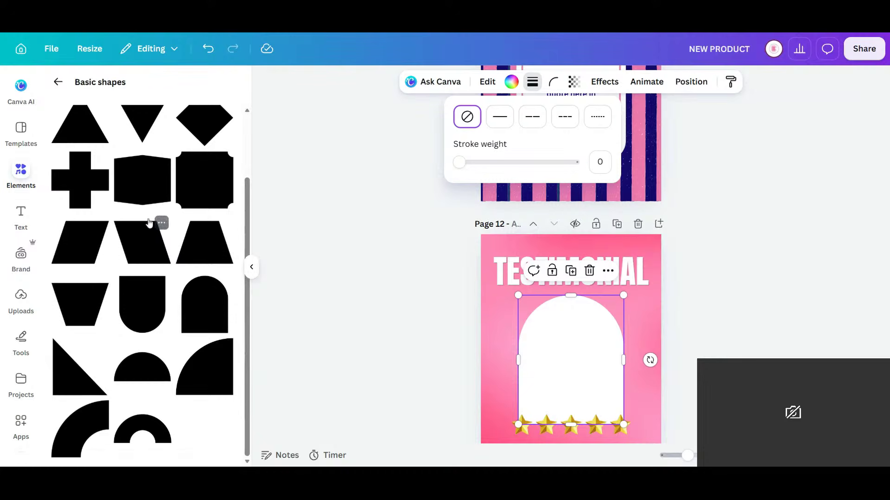
{"action": "left_click", "coordinate": [501, 120]}
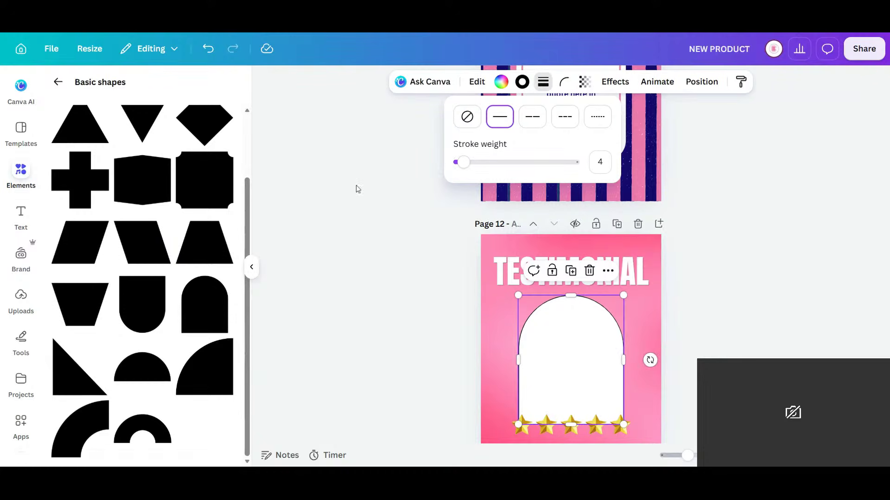
{"action": "left_click_drag", "start_coordinate": [463, 161], "coordinate": [476, 165]}
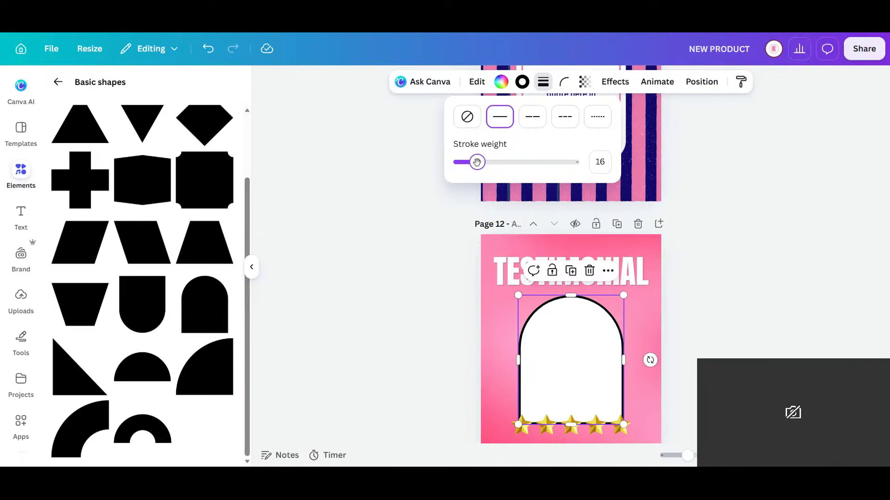
{"action": "left_click", "coordinate": [522, 82]}
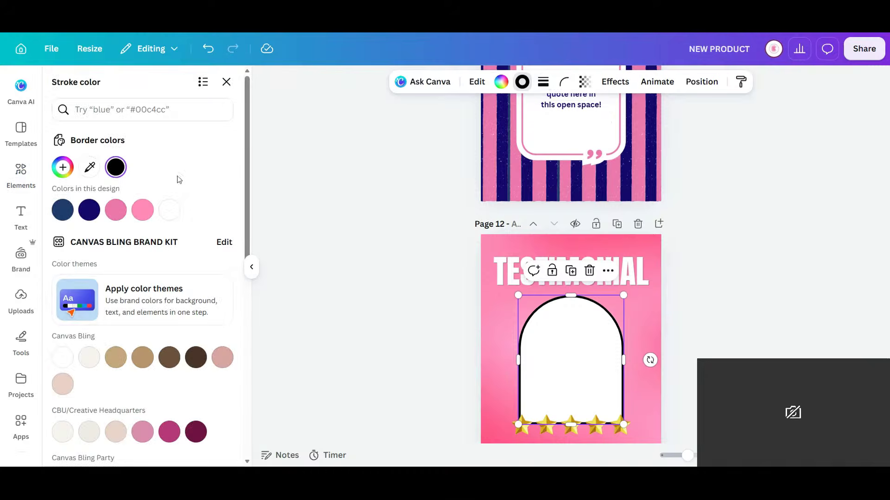
{"action": "left_click", "coordinate": [89, 210]}
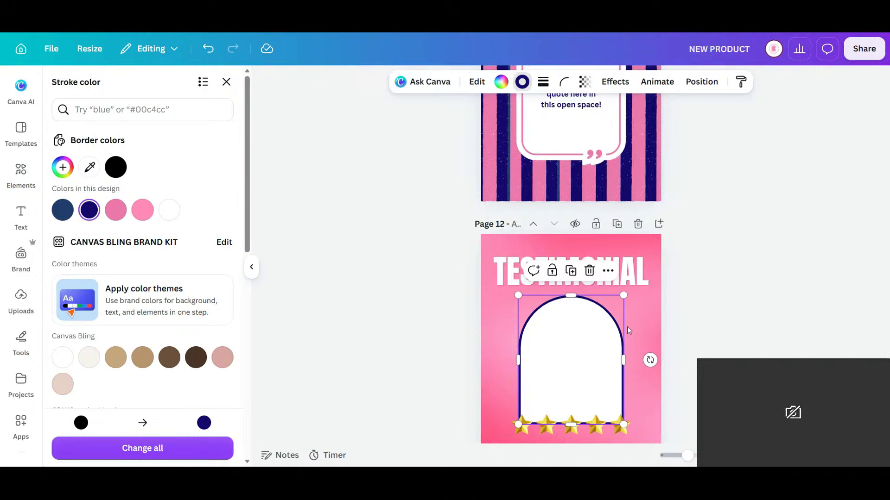
{"action": "left_click", "coordinate": [708, 336]}
Duplicate the quote placeholder text from page 11 and place the copy inside the upper part of the page 12 arch
{"action": "scroll", "coordinate": [679, 264], "scroll_direction": "up", "scroll_amount": 3}
{"action": "left_click", "coordinate": [583, 195]}
{"action": "left_click", "coordinate": [583, 194]}
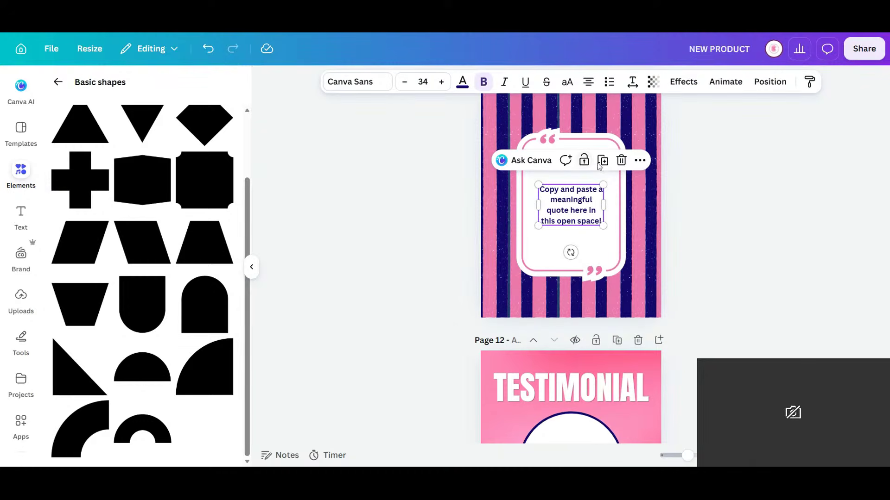
{"action": "left_click", "coordinate": [602, 159]}
{"action": "left_click_drag", "start_coordinate": [585, 214], "coordinate": [580, 292]}
Replace "a meaningful quote" in the page 12 arch text with "Yyour customer review"
{"action": "double_click", "coordinate": [579, 288]}
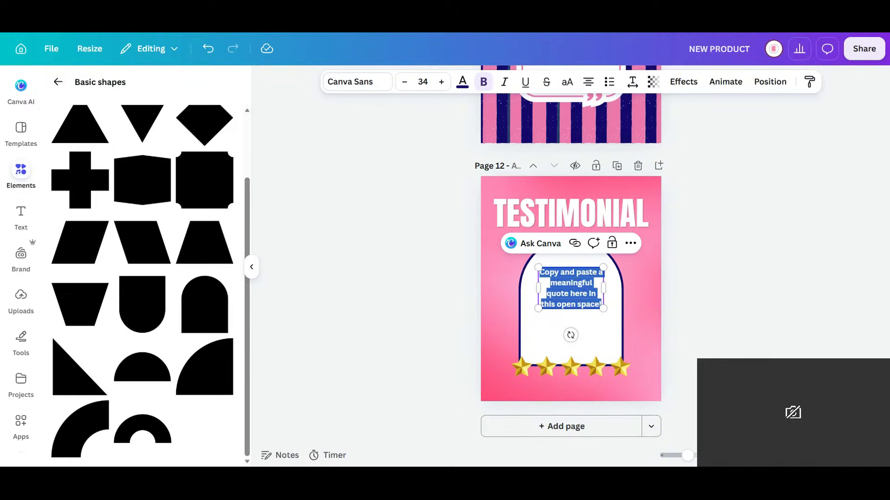
{"action": "left_click", "coordinate": [575, 304]}
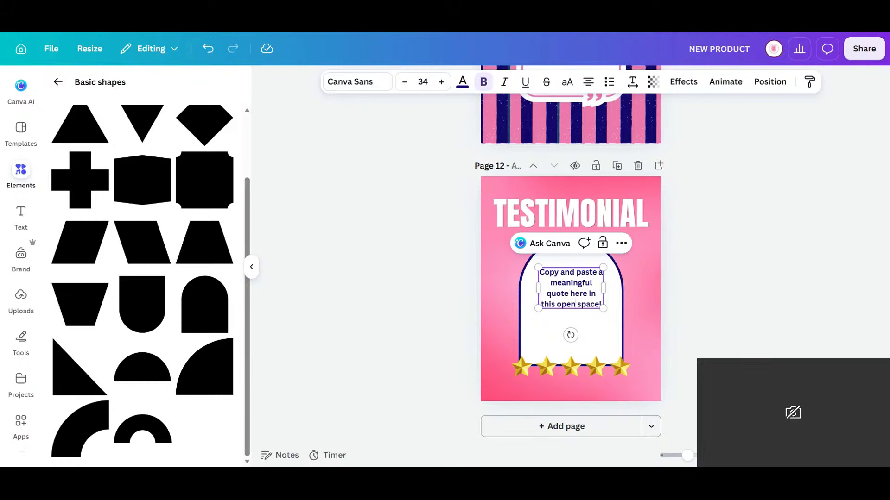
{"action": "left_click_drag", "start_coordinate": [561, 273], "coordinate": [568, 294]}
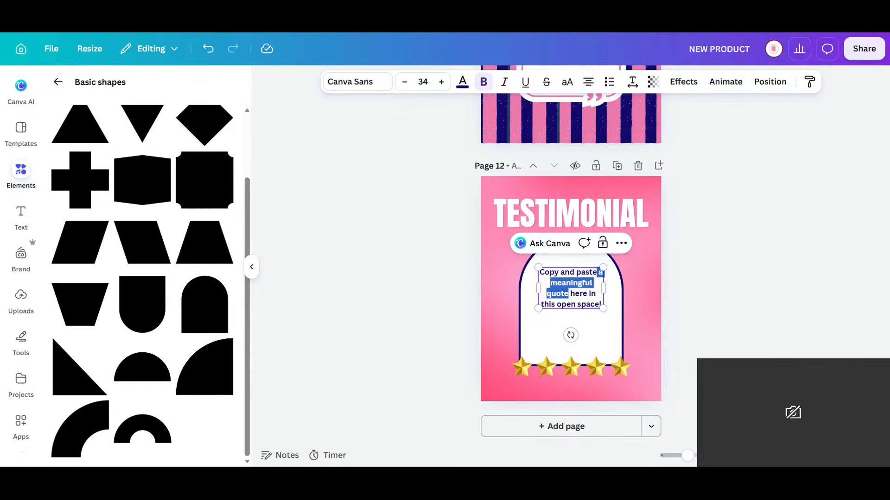
{"action": "type", "text": "YOUR"}
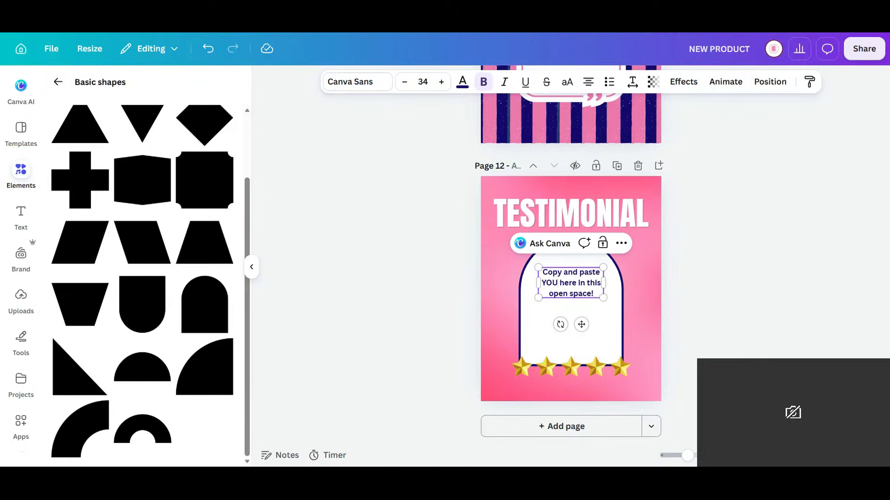
{"action": "key", "text": "BackSpace"}
{"action": "key", "text": "BackSpace"}
{"action": "key", "text": "BackSpace"}
{"action": "type", "text": "your customer re"}
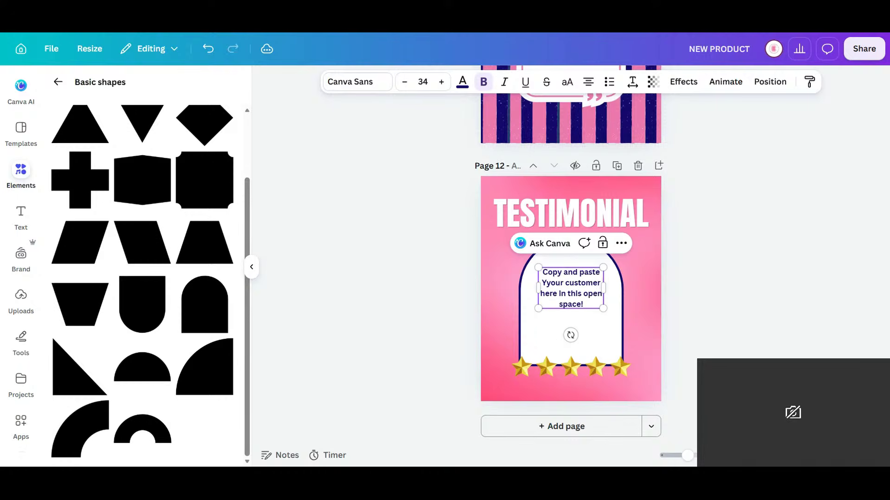
{"action": "type", "text": "ew"}
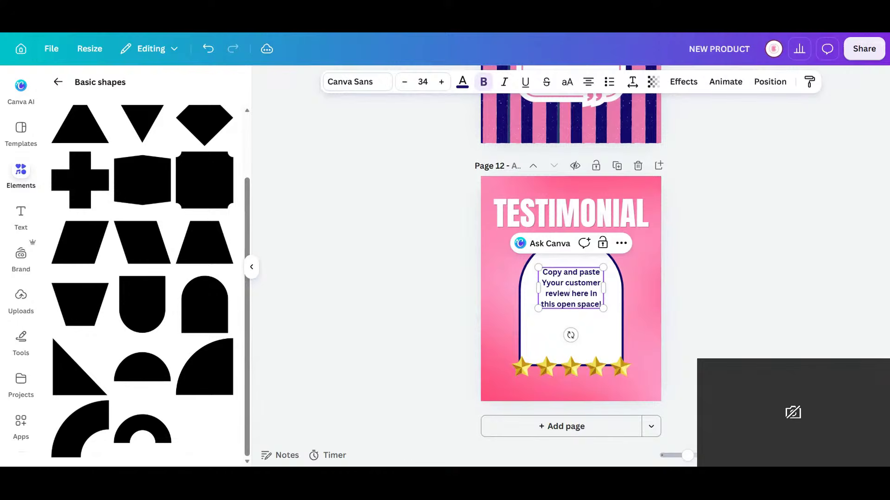
{"action": "left_click", "coordinate": [685, 335]}
Add a "-customer name" line below the review text after a blank line, and centre the text block vertically in the arch
{"action": "left_click", "coordinate": [596, 304]}
{"action": "left_click", "coordinate": [596, 304]}
{"action": "key", "text": "Return"}
{"action": "key", "text": "Return"}
{"action": "type", "text": "- cust"}
{"action": "key", "text": "BackSpace"}
{"action": "key", "text": "BackSpace"}
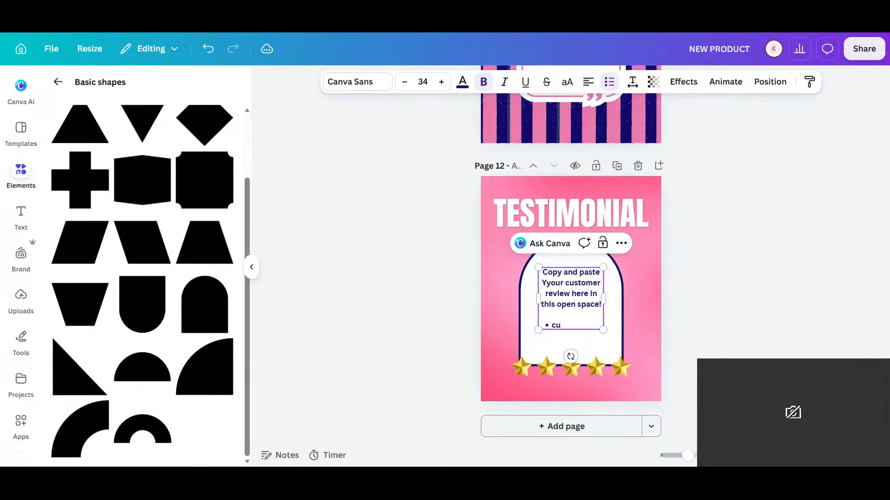
{"action": "key", "text": "BackSpace"}
{"action": "key", "text": "BackSpace"}
{"action": "key", "text": "BackSpace"}
{"action": "key", "text": "Return"}
{"action": "key", "text": "Return"}
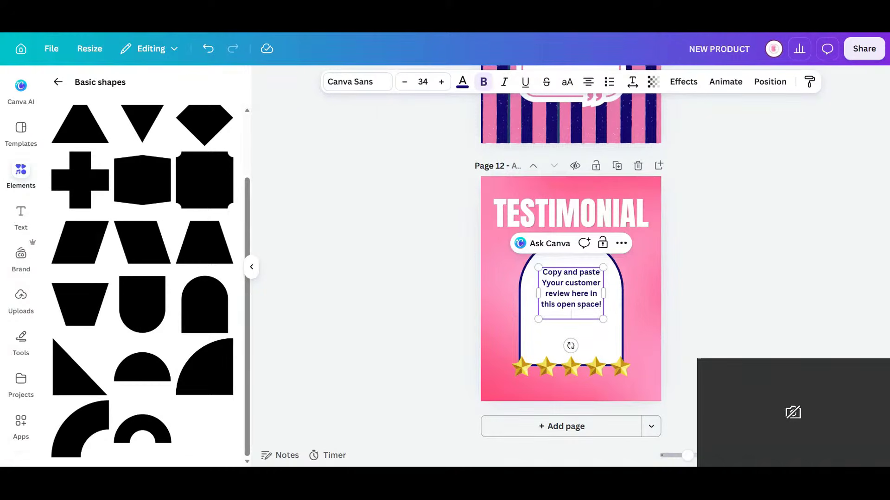
{"action": "type", "text": "-customer name"}
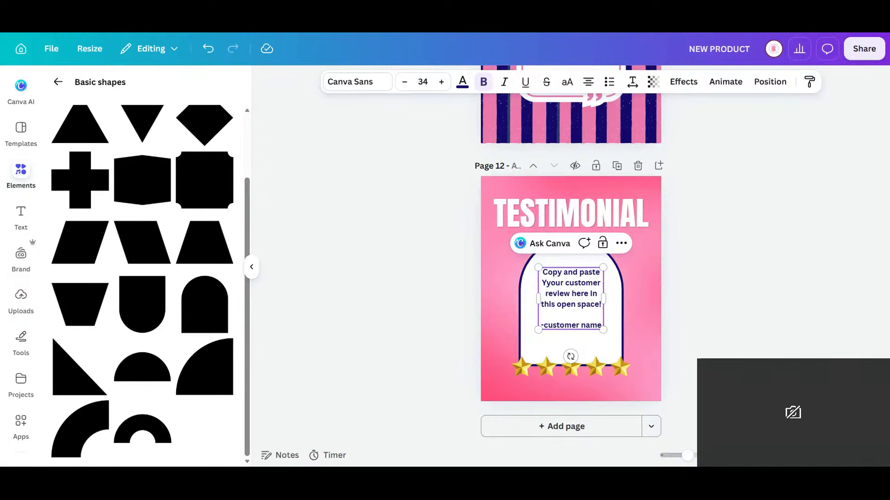
{"action": "left_click", "coordinate": [702, 289]}
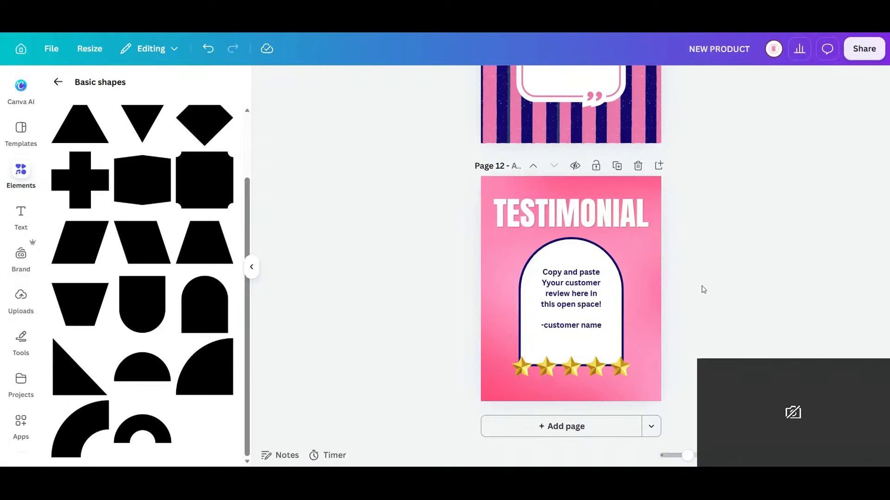
{"action": "left_click", "coordinate": [578, 287]}
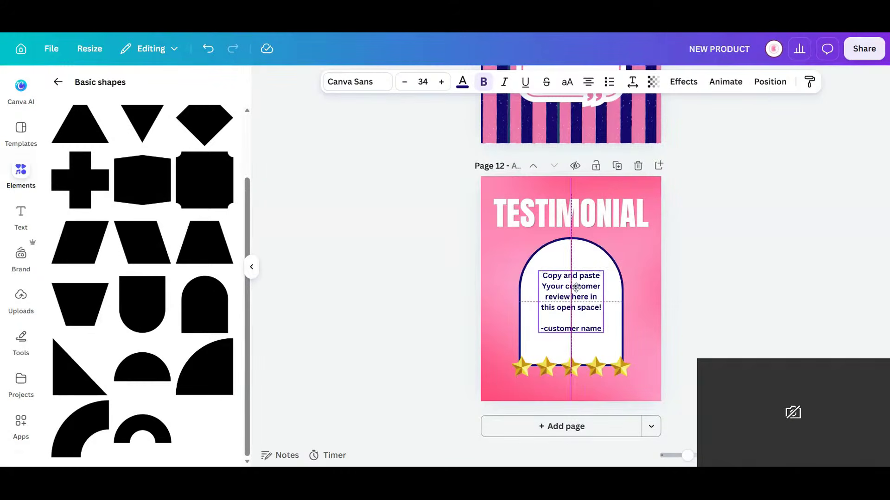
Change the "TESTIMONIAL" heading's text colour to the design's dark navy
{"action": "left_click", "coordinate": [616, 208]}
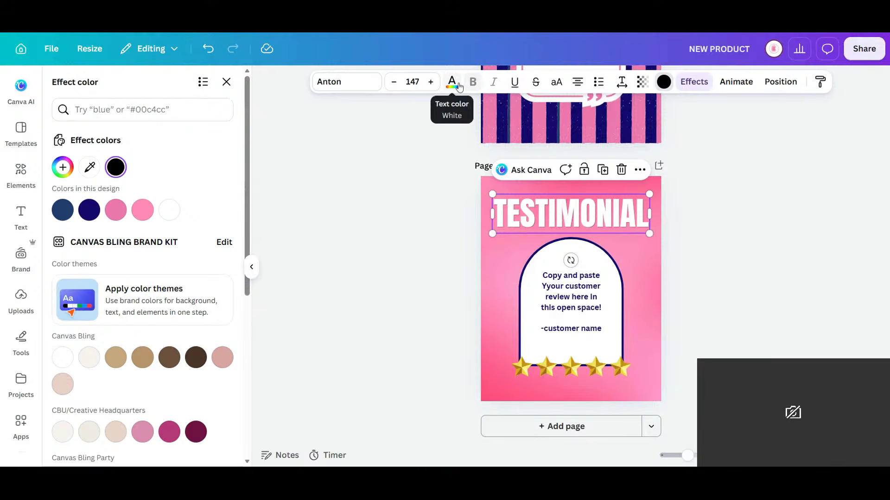
{"action": "left_click", "coordinate": [745, 263]}
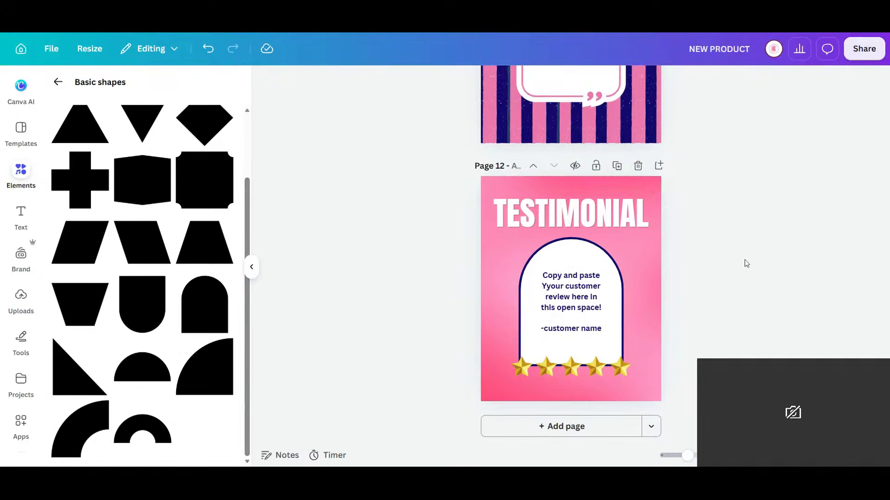
{"action": "left_click", "coordinate": [612, 215]}
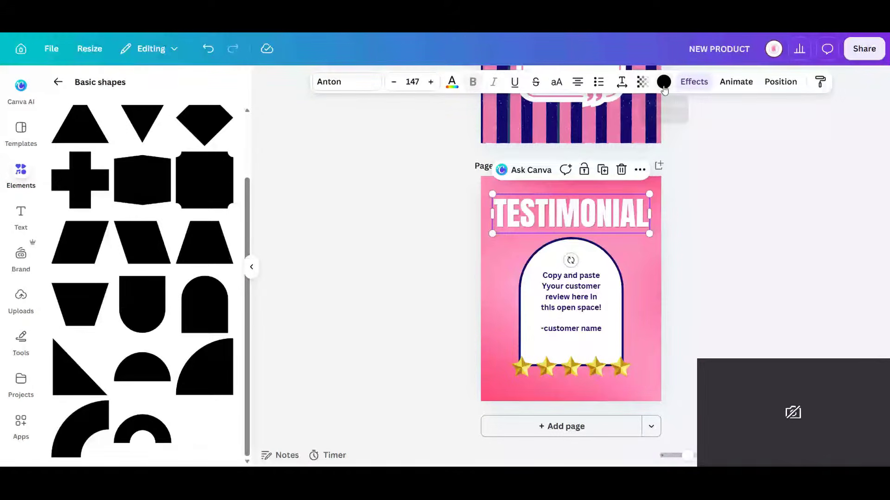
{"action": "left_click", "coordinate": [452, 82]}
{"action": "left_click", "coordinate": [116, 167]}
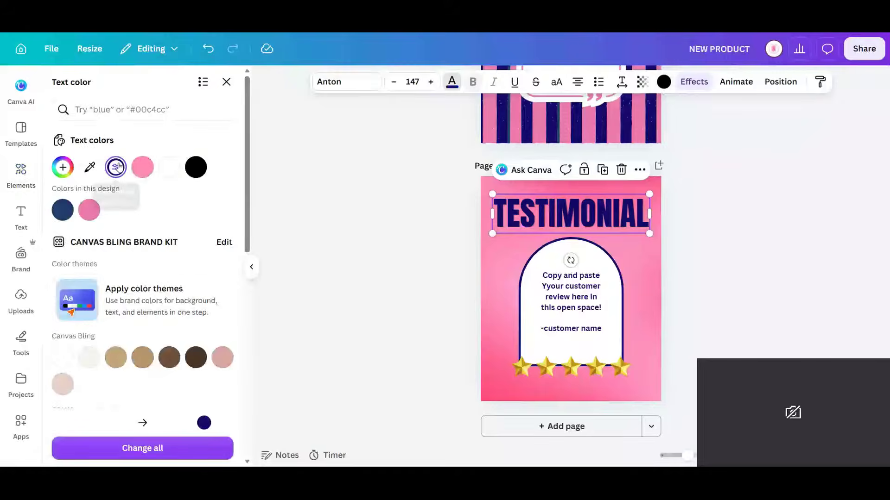
{"action": "left_click", "coordinate": [746, 323]}
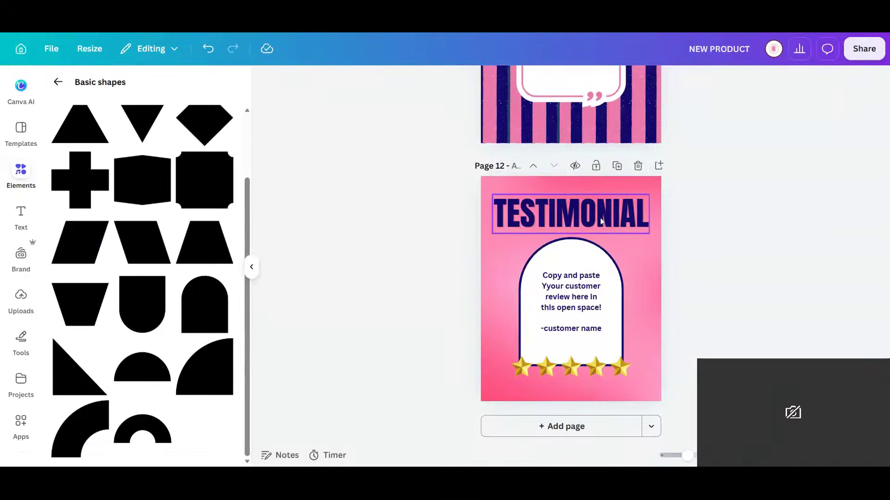
{"action": "left_click", "coordinate": [597, 220]}
{"action": "left_click", "coordinate": [701, 325]}
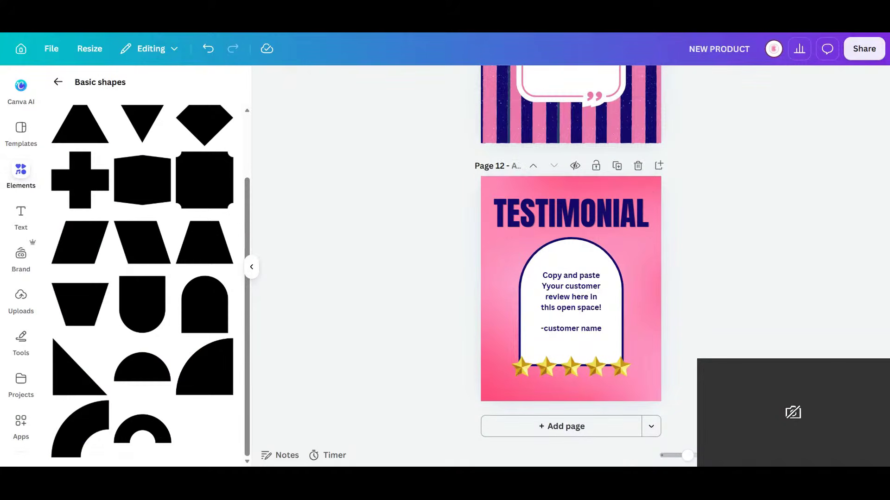
{"action": "left_click", "coordinate": [663, 298]}
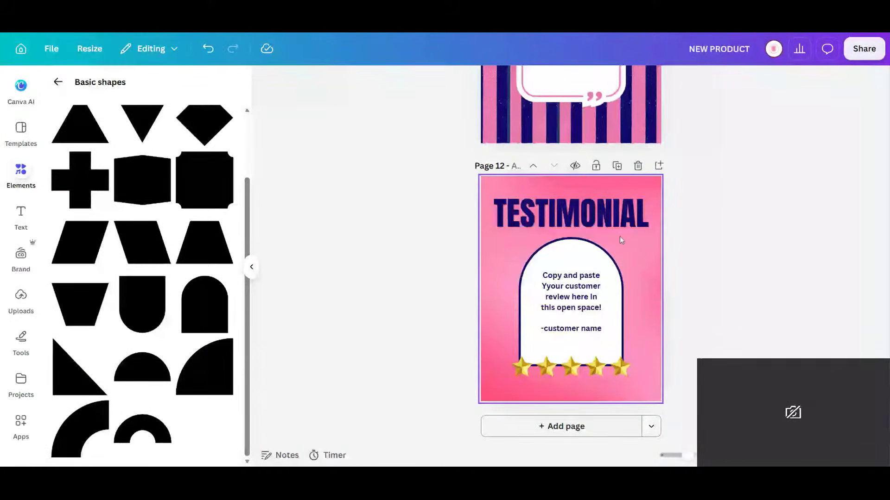
Move the review text down close above the stars and place a small circular photo frame centred above it inside the arch
{"action": "left_click", "coordinate": [577, 299]}
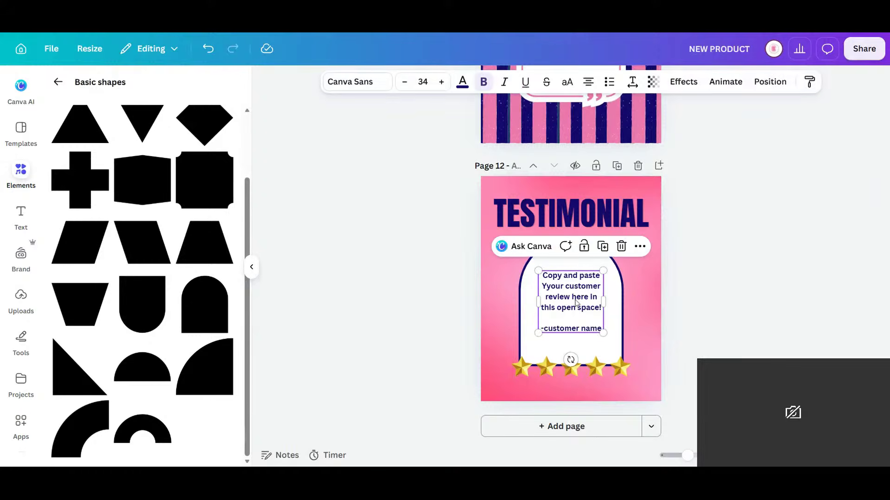
{"action": "left_click_drag", "start_coordinate": [577, 299], "coordinate": [576, 315]}
{"action": "left_click", "coordinate": [25, 174]}
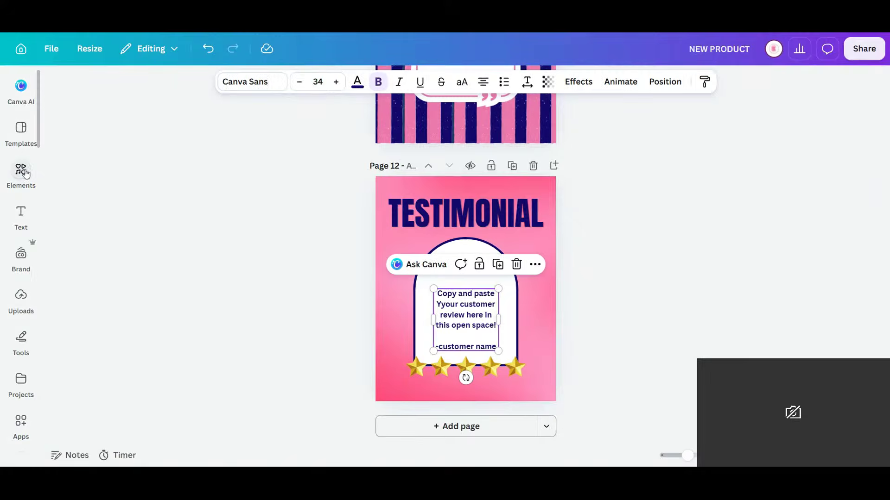
{"action": "left_click", "coordinate": [21, 171]}
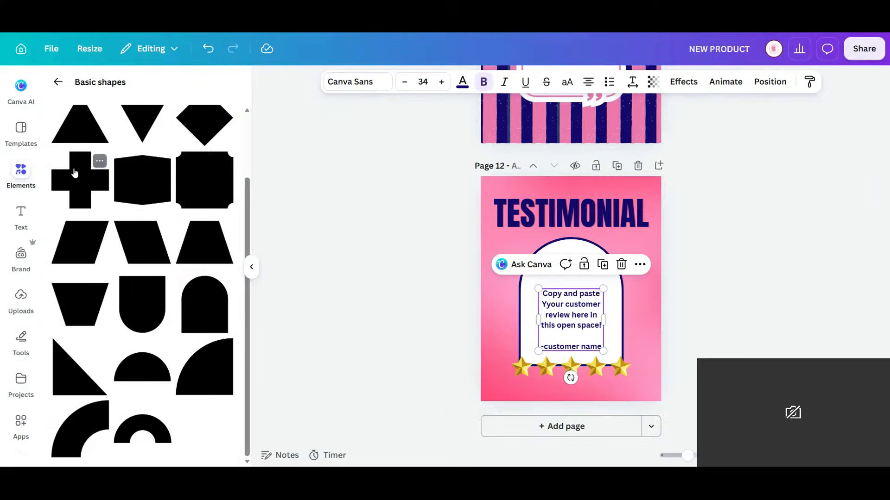
{"action": "left_click", "coordinate": [57, 85]}
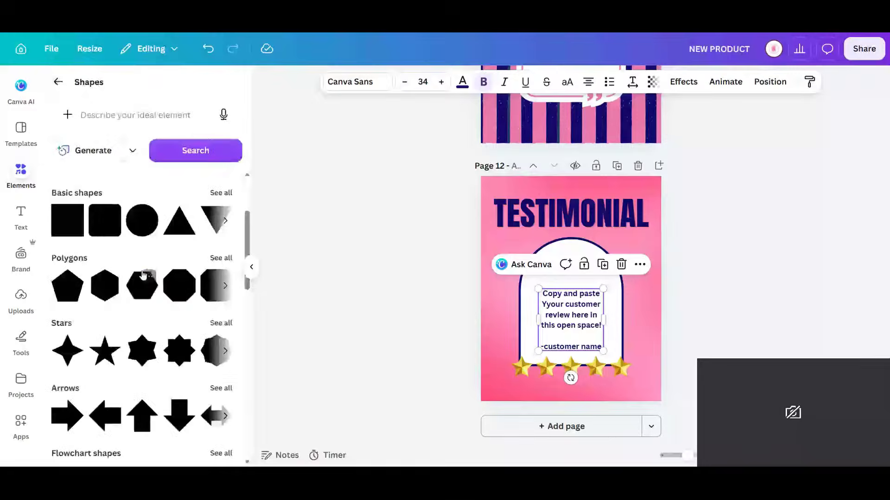
{"action": "left_click", "coordinate": [58, 82]}
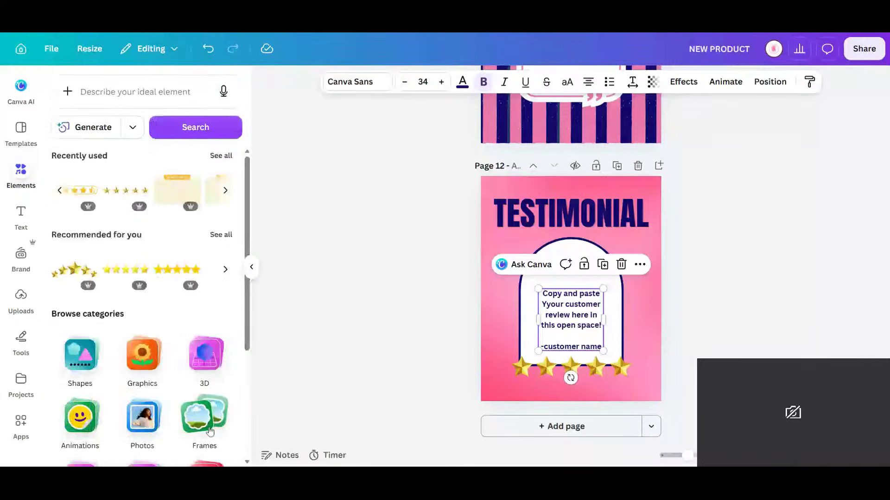
{"action": "left_click", "coordinate": [206, 424]}
{"action": "left_click", "coordinate": [185, 179]}
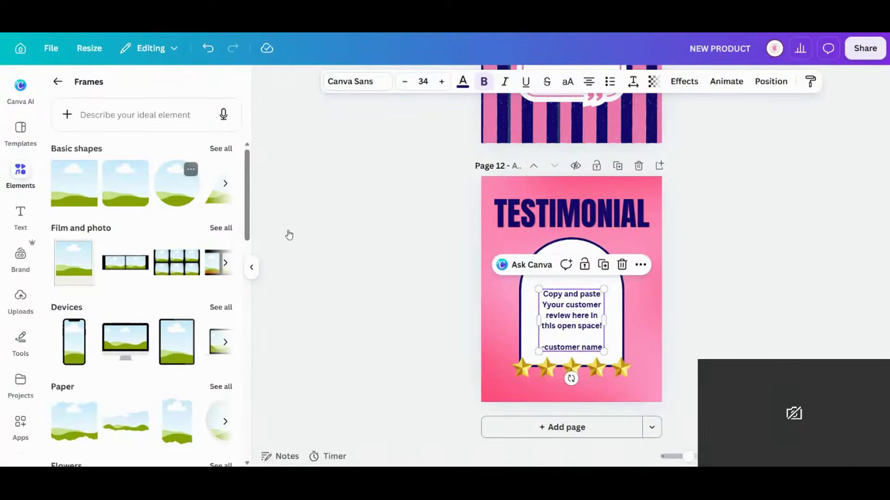
{"action": "left_click_drag", "start_coordinate": [616, 335], "coordinate": [574, 270]}
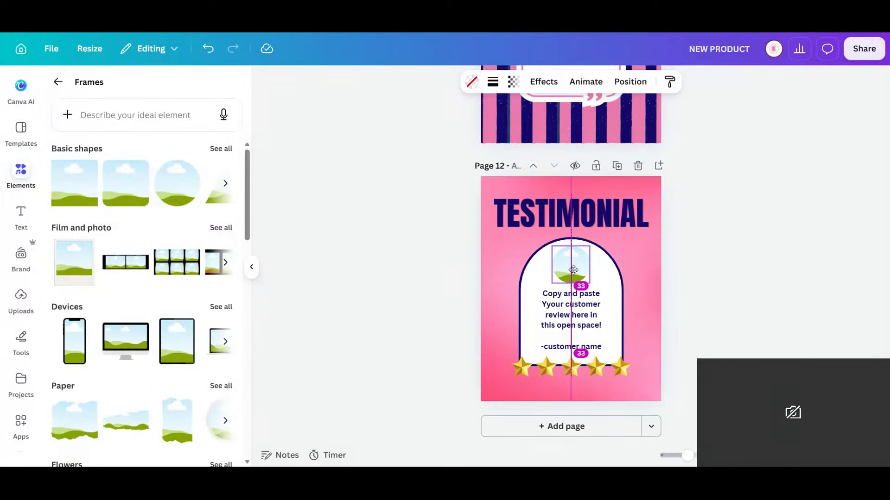
{"action": "left_click", "coordinate": [768, 346]}
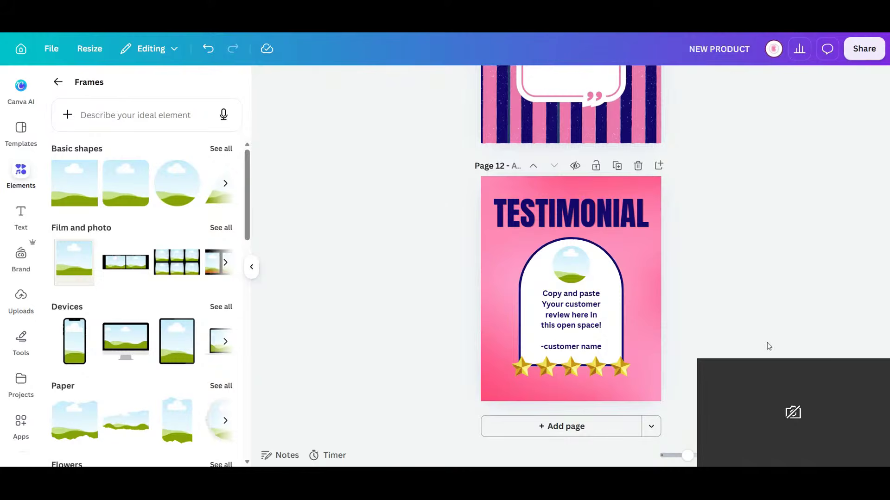
Add a blank page 13 and insert the recently used navy textured background image on it
{"action": "scroll", "coordinate": [765, 199], "scroll_direction": "down", "scroll_amount": 1}
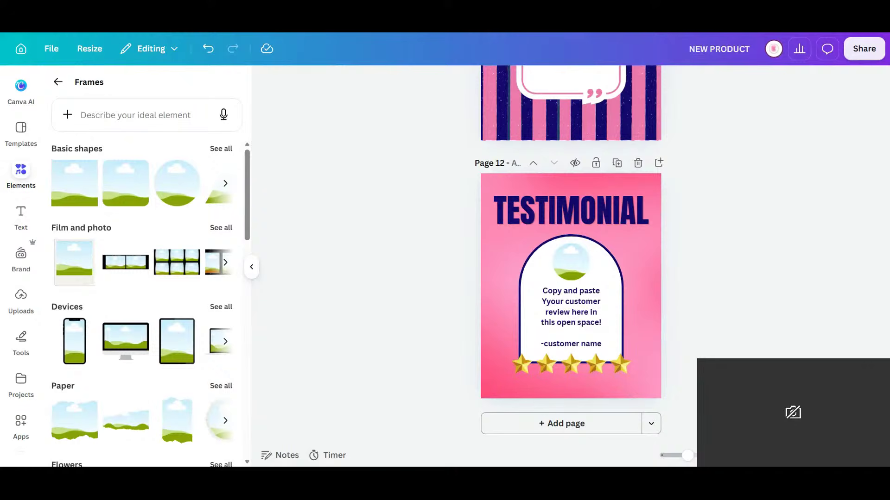
{"action": "left_click", "coordinate": [610, 426]}
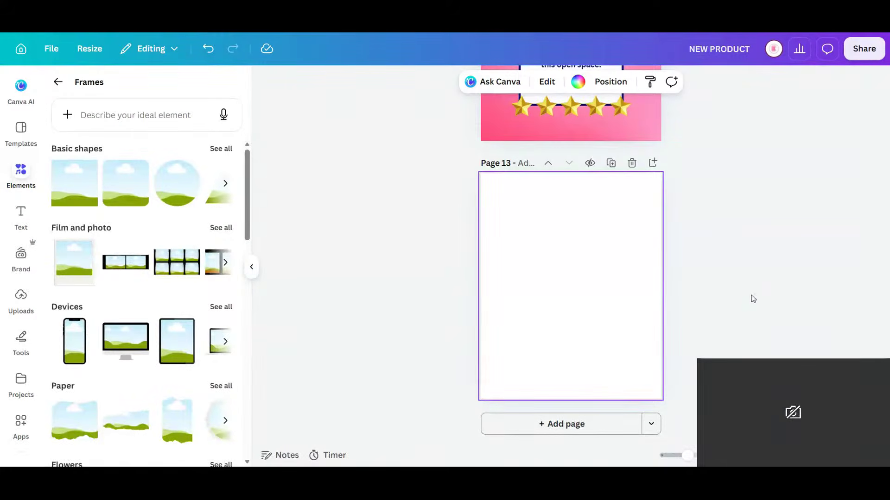
{"action": "left_click", "coordinate": [58, 82]}
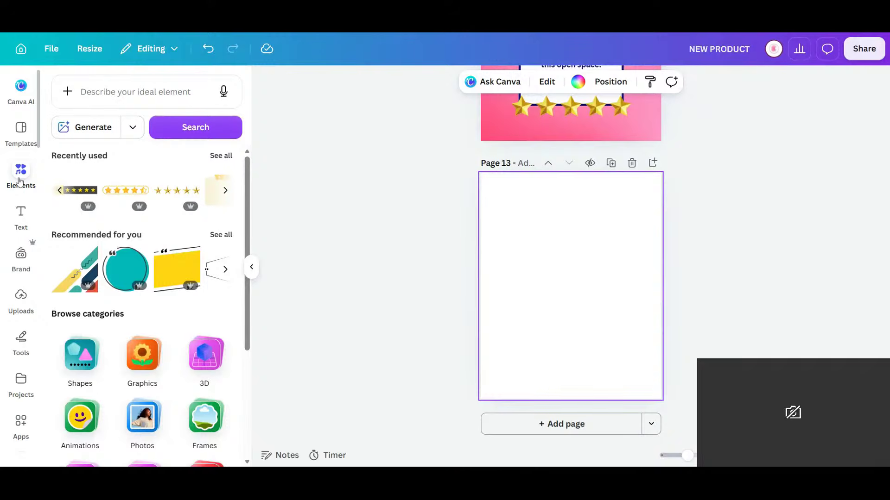
{"action": "scroll", "coordinate": [587, 201], "scroll_direction": "up", "scroll_amount": 4}
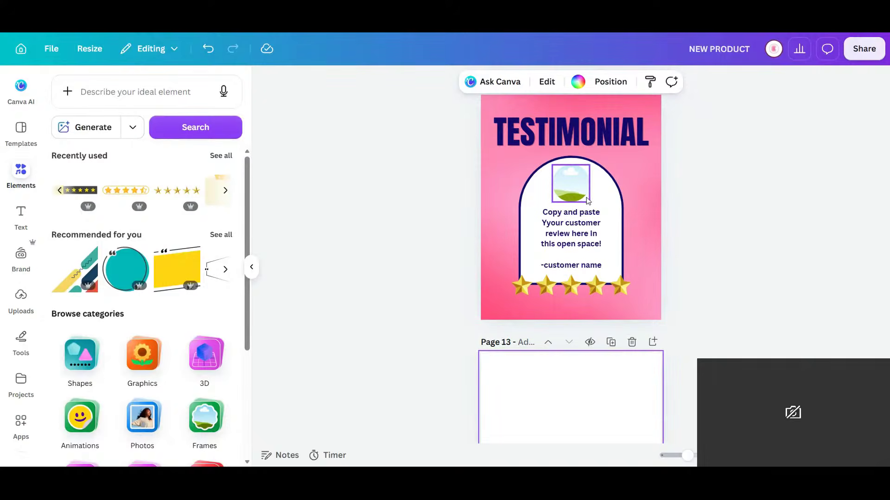
{"action": "scroll", "coordinate": [587, 200], "scroll_direction": "down", "scroll_amount": 4}
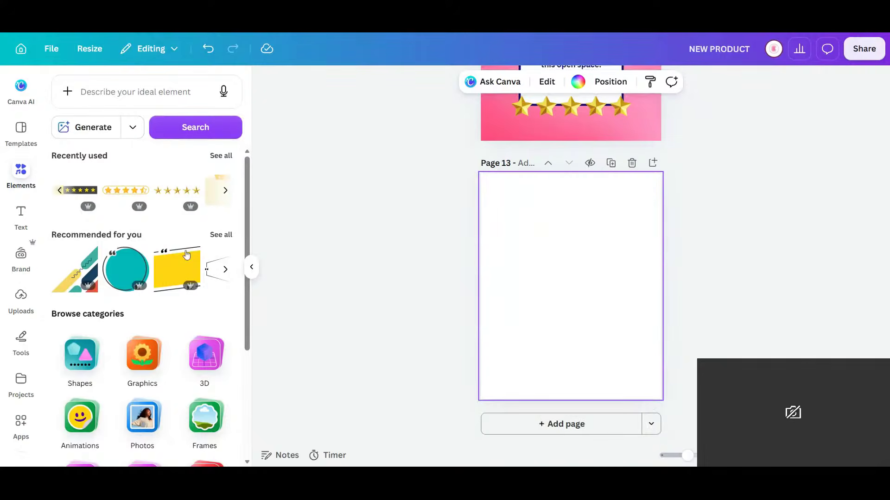
{"action": "left_click", "coordinate": [222, 156]}
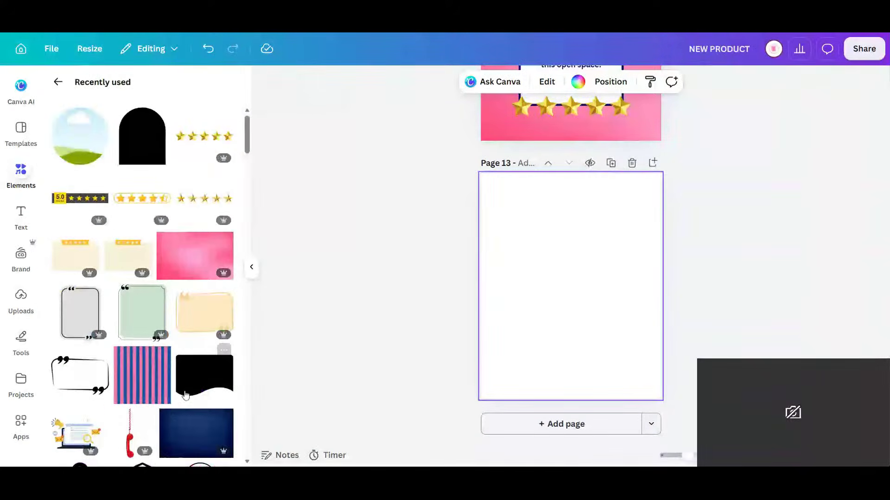
{"action": "scroll", "coordinate": [167, 256], "scroll_direction": "down", "scroll_amount": 1}
{"action": "left_click", "coordinate": [196, 376]}
Tilt, enlarge and position the navy image so it fills the lower part of page 13 with its upper edge rising diagonally to the right
{"action": "left_click_drag", "start_coordinate": [556, 296], "coordinate": [453, 365]}
{"action": "left_click_drag", "start_coordinate": [519, 392], "coordinate": [552, 384]}
{"action": "left_click_drag", "start_coordinate": [525, 310], "coordinate": [535, 338]}
{"action": "left_click_drag", "start_coordinate": [586, 320], "coordinate": [697, 302]}
{"action": "left_click_drag", "start_coordinate": [598, 361], "coordinate": [640, 413]}
{"action": "left_click", "coordinate": [747, 347]}
{"action": "left_click", "coordinate": [610, 333]}
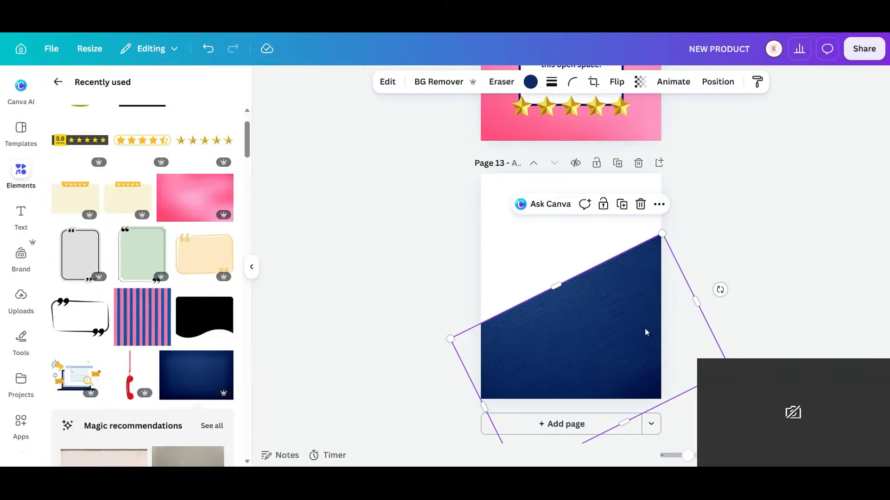
{"action": "left_click", "coordinate": [684, 324]}
{"action": "left_click", "coordinate": [621, 344]}
Search the elements library for "table set up"
{"action": "left_click", "coordinate": [58, 82]}
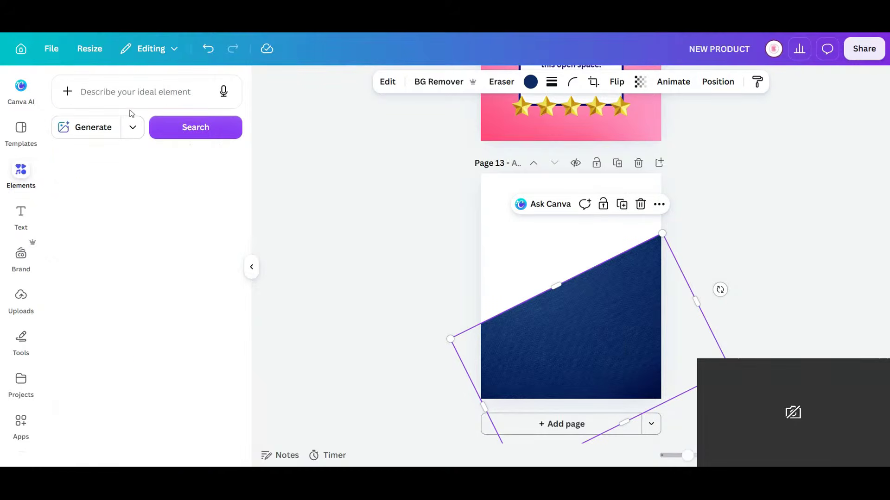
{"action": "left_click", "coordinate": [132, 95]}
{"action": "type", "text": "table se"}
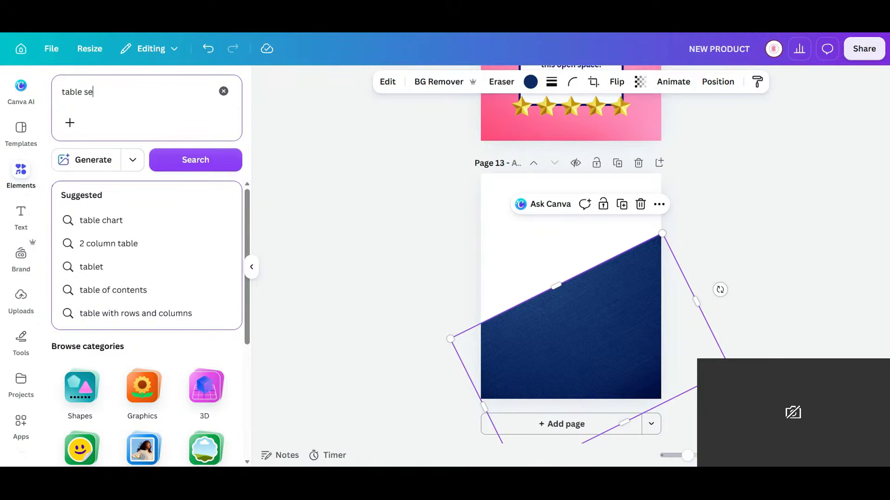
{"action": "type", "text": "t up"}
{"action": "key", "text": "Return"}
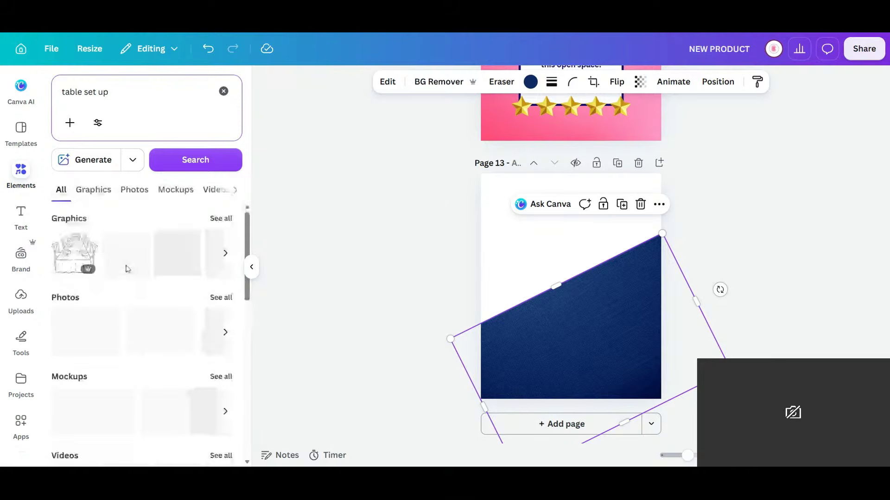
Refine the elements search to "vendor table set up" and browse the full set of photo results
{"action": "left_click", "coordinate": [111, 92]}
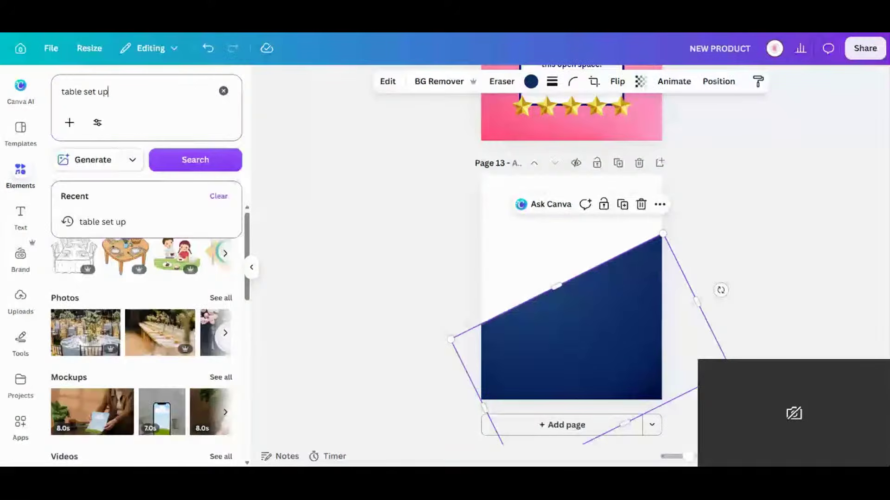
{"action": "left_click", "coordinate": [62, 92]}
{"action": "type", "text": "vendor"}
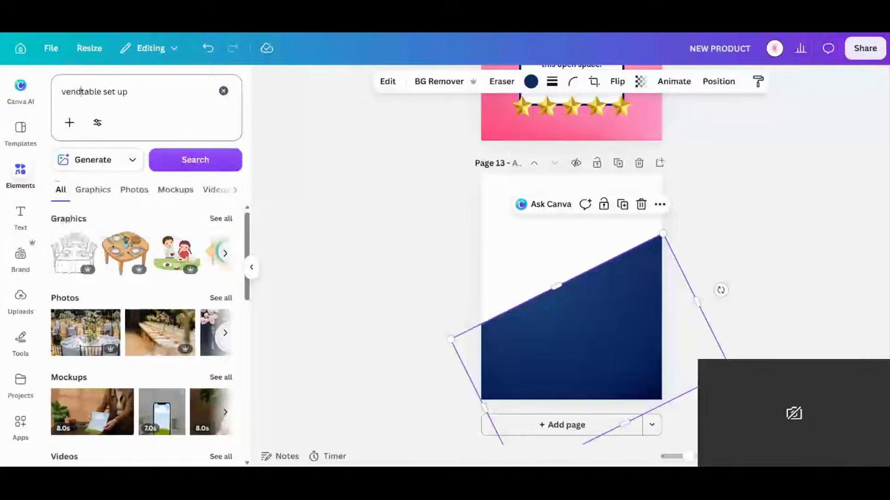
{"action": "key", "text": "Return"}
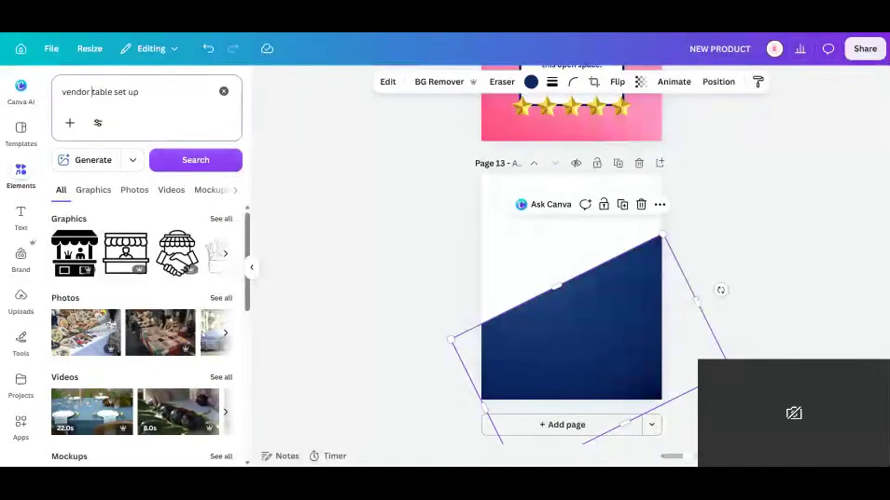
{"action": "left_click", "coordinate": [221, 298]}
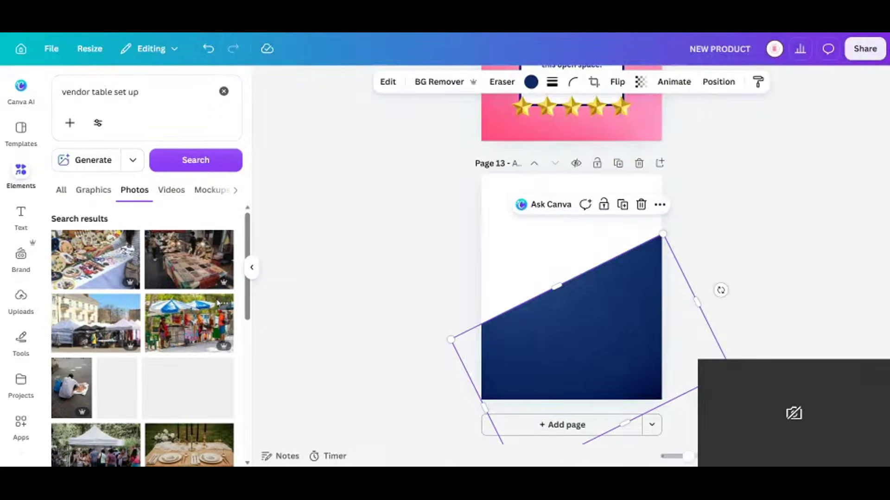
{"action": "scroll", "coordinate": [190, 332], "scroll_direction": "down", "scroll_amount": 2}
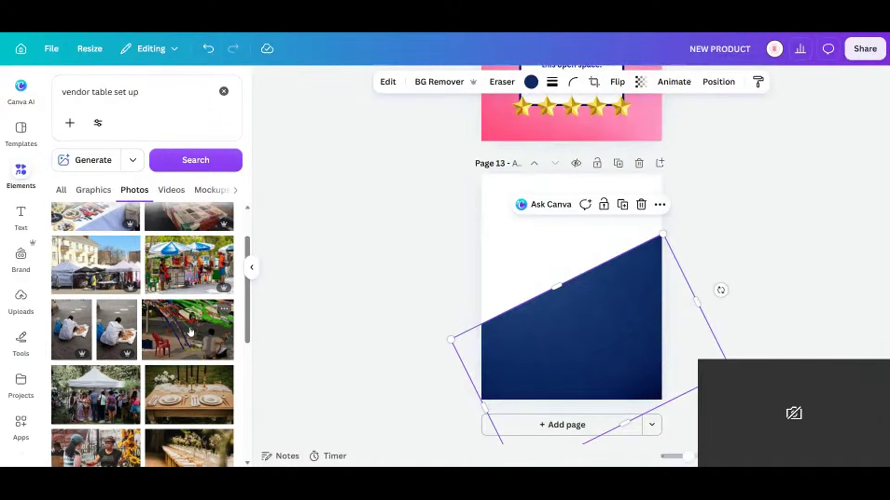
{"action": "scroll", "coordinate": [191, 332], "scroll_direction": "down", "scroll_amount": 3}
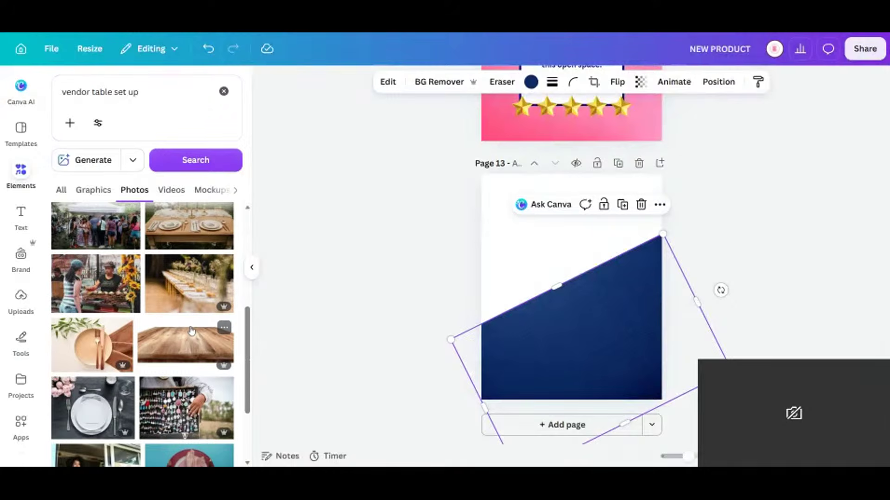
Insert the photo of a woman buying from a street vendor beside sunflowers and fit it across the top of page 13
{"action": "left_click", "coordinate": [714, 324]}
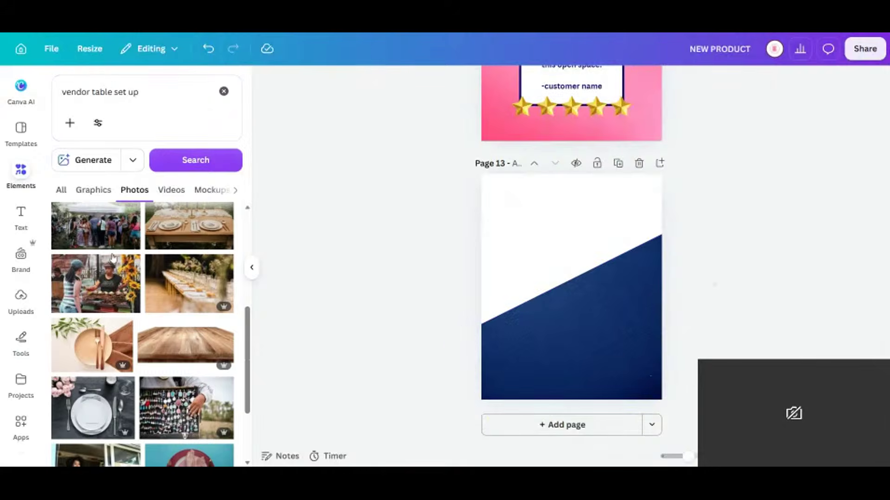
{"action": "left_click", "coordinate": [127, 266]}
{"action": "left_click_drag", "start_coordinate": [595, 301], "coordinate": [662, 225]}
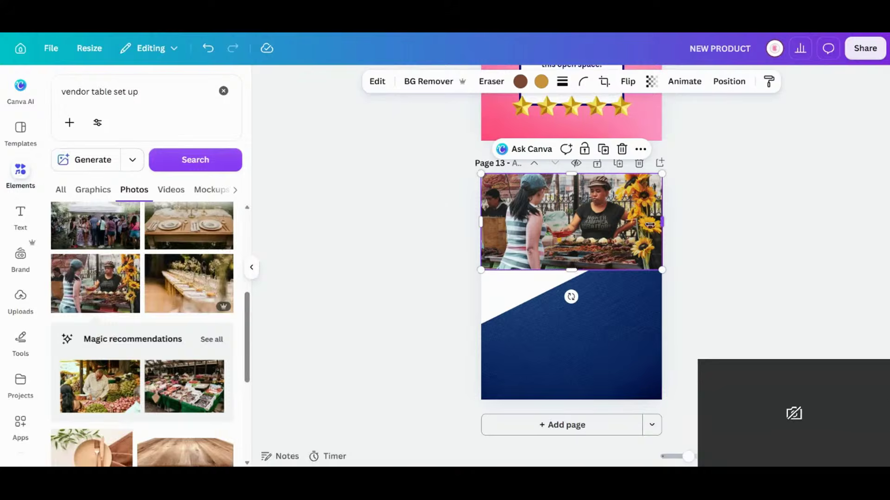
Straighten the navy textured image and resize it to fill page 13 from the photo's lower edge down
{"action": "left_click", "coordinate": [569, 274]}
{"action": "left_click_drag", "start_coordinate": [720, 290], "coordinate": [661, 348]}
{"action": "left_click", "coordinate": [709, 350]}
{"action": "left_click", "coordinate": [634, 347]}
{"action": "left_click_drag", "start_coordinate": [565, 431], "coordinate": [566, 399]}
{"action": "left_click_drag", "start_coordinate": [471, 335], "coordinate": [480, 337]}
{"action": "left_click_drag", "start_coordinate": [567, 278], "coordinate": [573, 269]}
{"action": "left_click", "coordinate": [701, 298]}
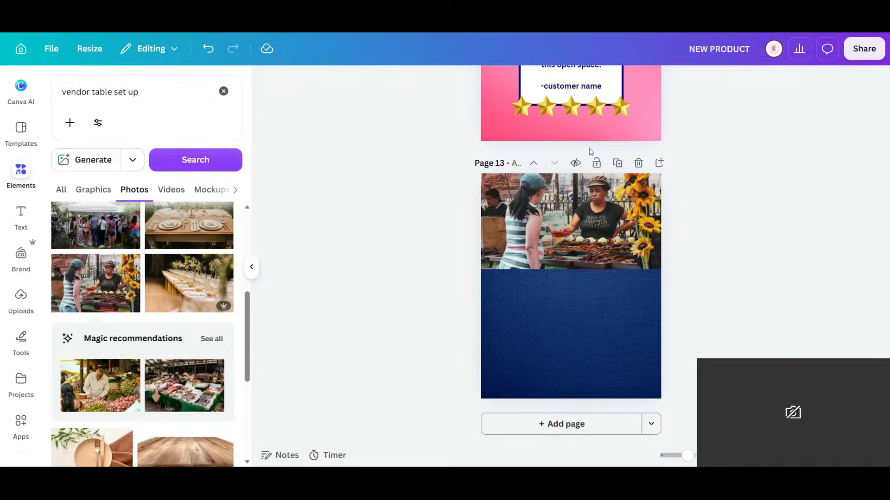
Copy the "TESTIMONIAL" heading from page 12 onto page 13, placed over the seam between the photo and the navy image
{"action": "scroll", "coordinate": [562, 149], "scroll_direction": "up", "scroll_amount": 3}
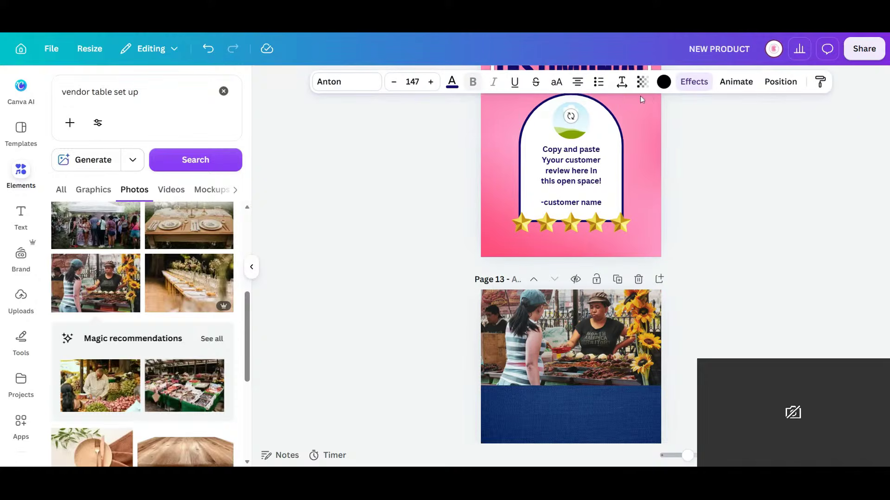
{"action": "scroll", "coordinate": [699, 219], "scroll_direction": "up", "scroll_amount": 3}
{"action": "left_click", "coordinate": [683, 237]}
{"action": "left_click", "coordinate": [565, 171]}
{"action": "left_click", "coordinate": [601, 143]}
{"action": "left_click_drag", "start_coordinate": [601, 188], "coordinate": [601, 266]}
{"action": "scroll", "coordinate": [593, 279], "scroll_direction": "down", "scroll_amount": 5}
Replace the copied heading's text with "OFFICIAL" and enlarge it to font size 202
{"action": "double_click", "coordinate": [601, 266]}
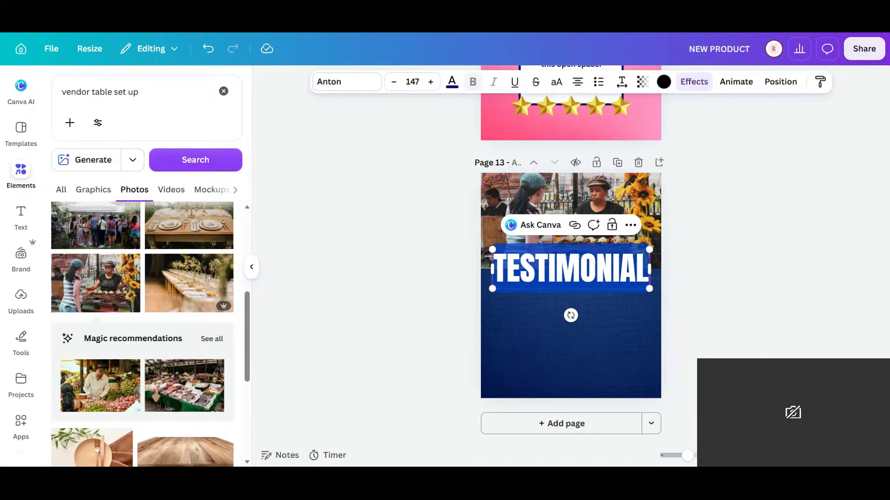
{"action": "type", "text": "m"}
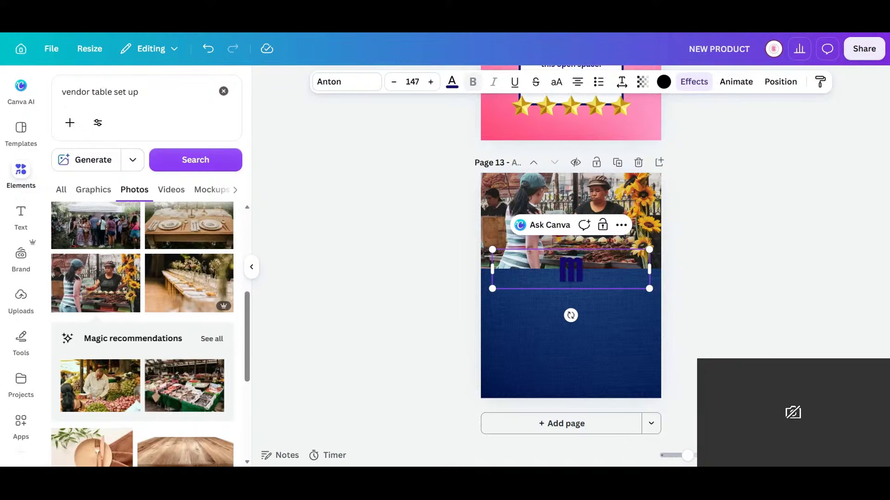
{"action": "key", "text": "BackSpace"}
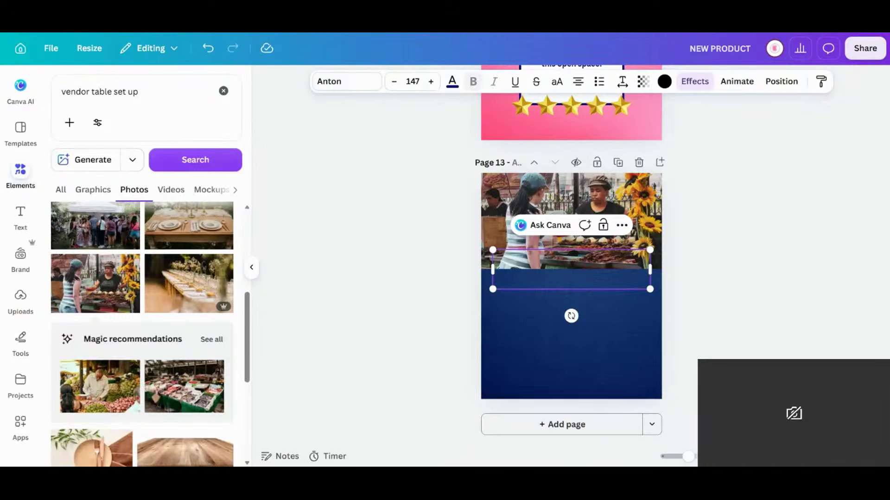
{"action": "type", "text": "O"}
{"action": "key", "text": "BackSpace"}
{"action": "type", "text": "OFFICIAL"}
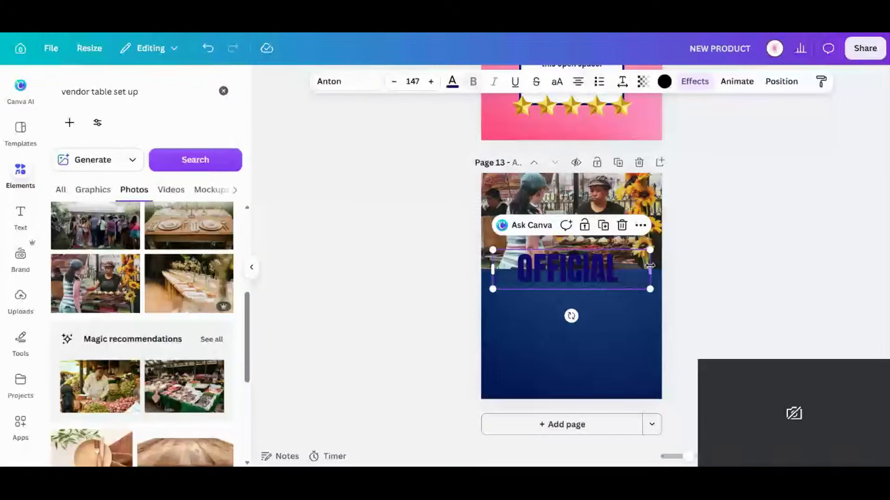
{"action": "left_click_drag", "start_coordinate": [650, 265], "coordinate": [583, 275]}
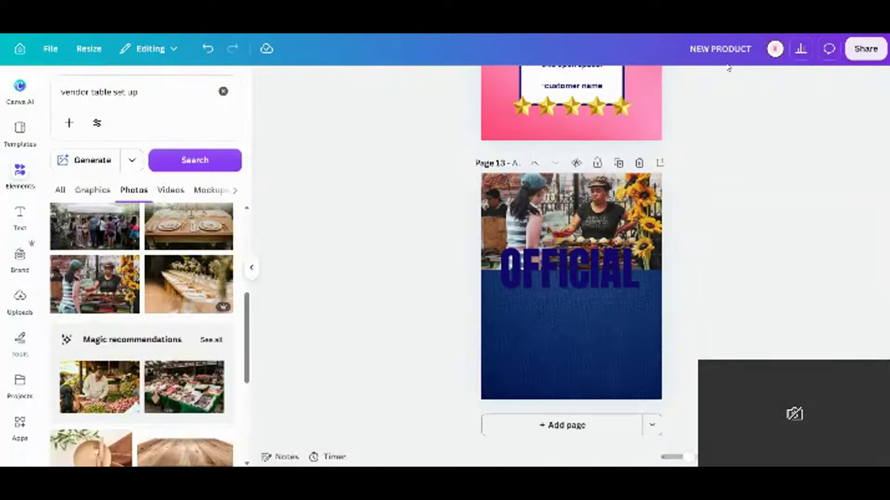
Switch the "OFFICIAL" heading's text effect from Drop to Outline
{"action": "left_click", "coordinate": [582, 274]}
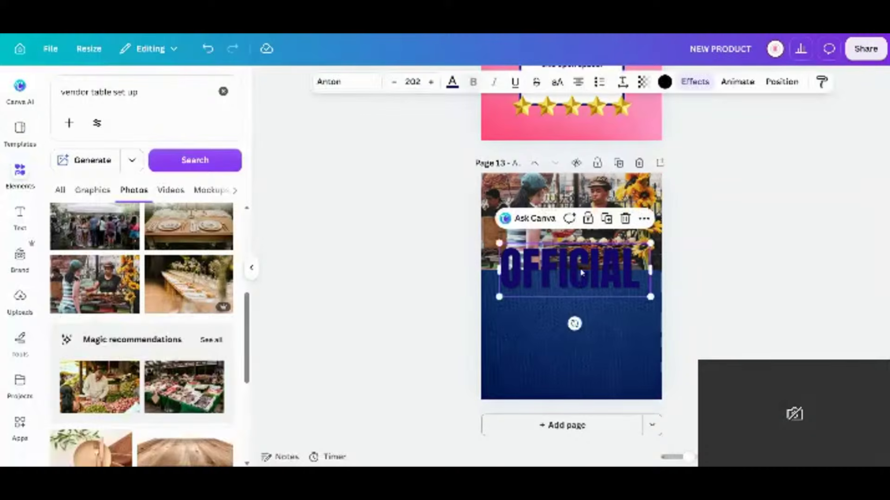
{"action": "left_click", "coordinate": [664, 82]}
{"action": "left_click", "coordinate": [690, 83]}
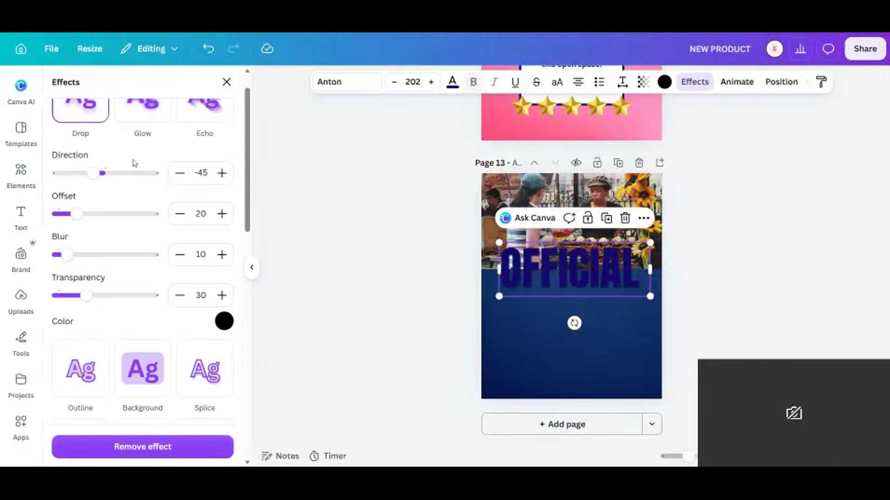
{"action": "scroll", "coordinate": [157, 209], "scroll_direction": "up", "scroll_amount": 1}
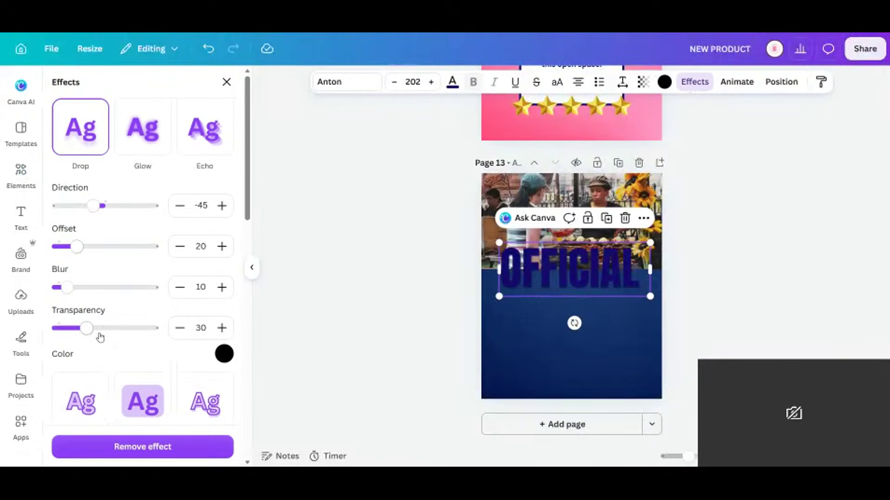
{"action": "scroll", "coordinate": [100, 340], "scroll_direction": "down", "scroll_amount": 4}
{"action": "left_click", "coordinate": [97, 245]}
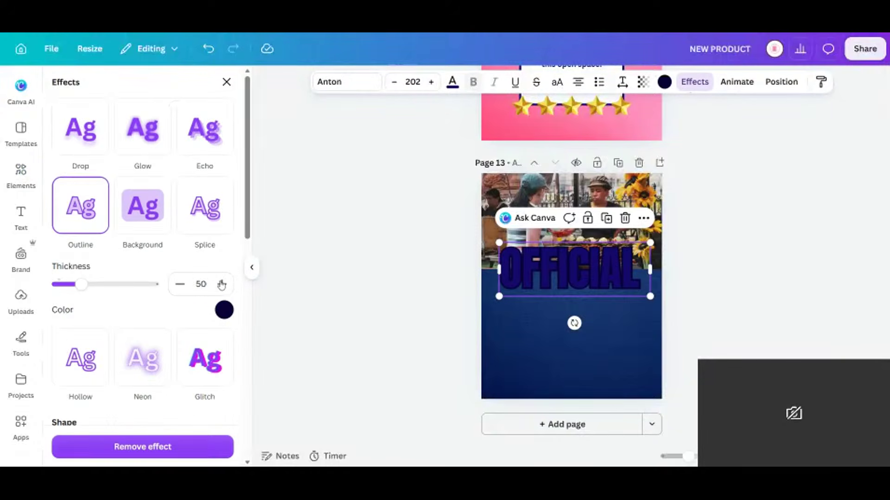
Try pastel pink for the heading's outline, settle on white, and set the outline thickness to 59
{"action": "left_click", "coordinate": [224, 310]}
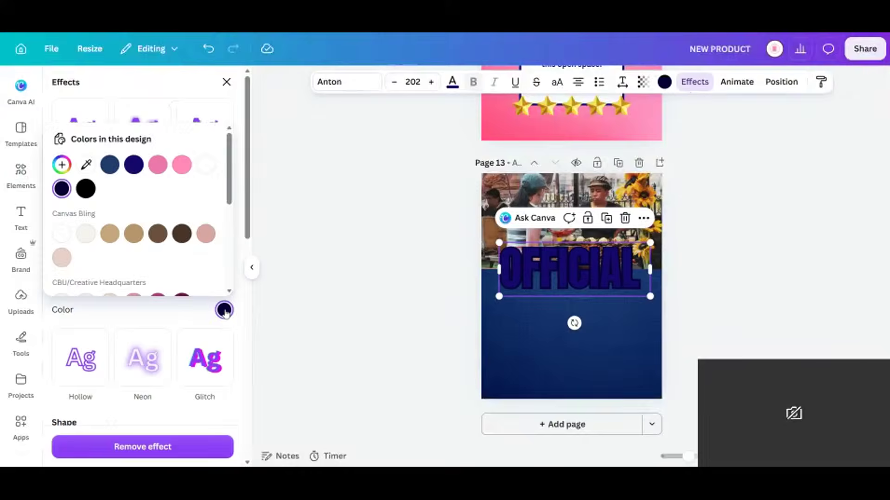
{"action": "left_click", "coordinate": [205, 165]}
{"action": "left_click", "coordinate": [185, 167]}
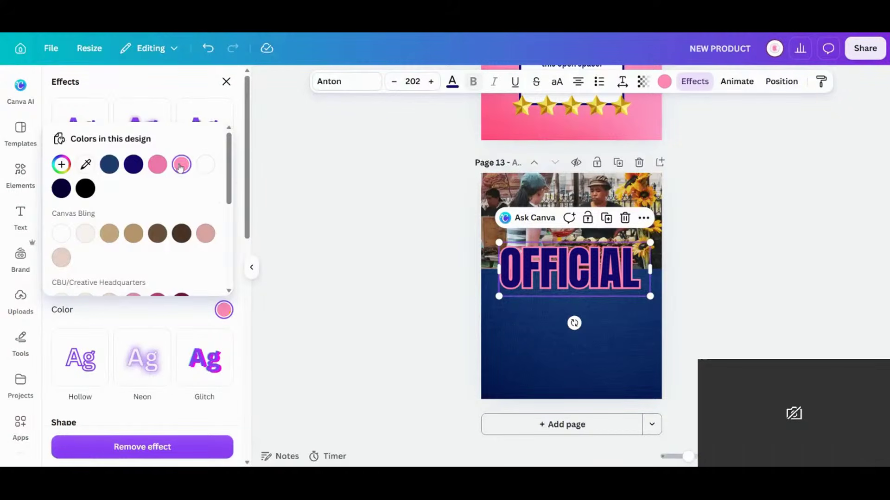
{"action": "left_click", "coordinate": [181, 165]}
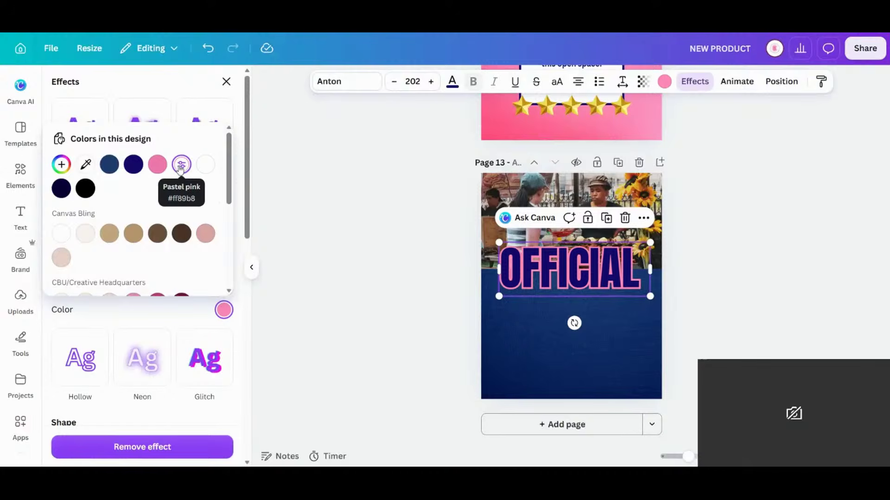
{"action": "left_click", "coordinate": [206, 165]}
{"action": "left_click", "coordinate": [171, 92]}
{"action": "mouse_move", "coordinate": [84, 281]}
{"action": "left_mouse_down"}
{"action": "mouse_move", "coordinate": [33, 289]}
{"action": "mouse_move", "coordinate": [126, 285]}
{"action": "mouse_move", "coordinate": [84, 286]}
{"action": "left_mouse_up"}
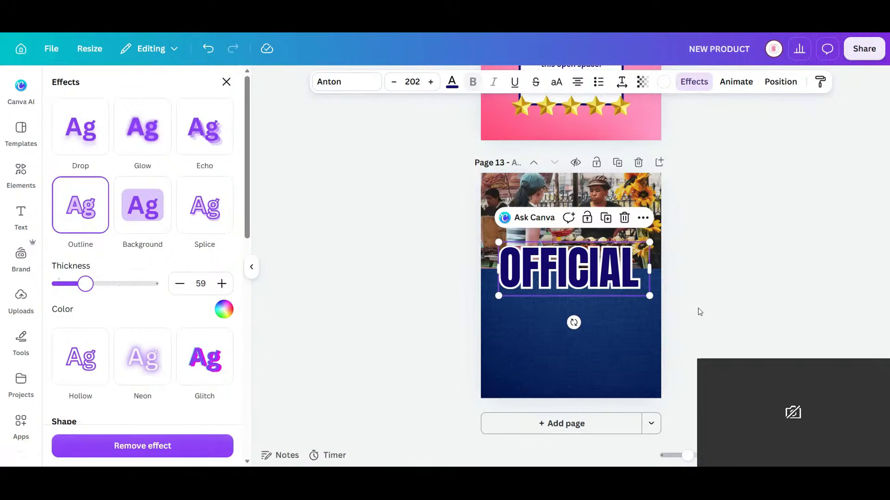
Recolour the "OFFICIAL" heading's text pastel pink and its outline dark navy
{"action": "left_click", "coordinate": [457, 87]}
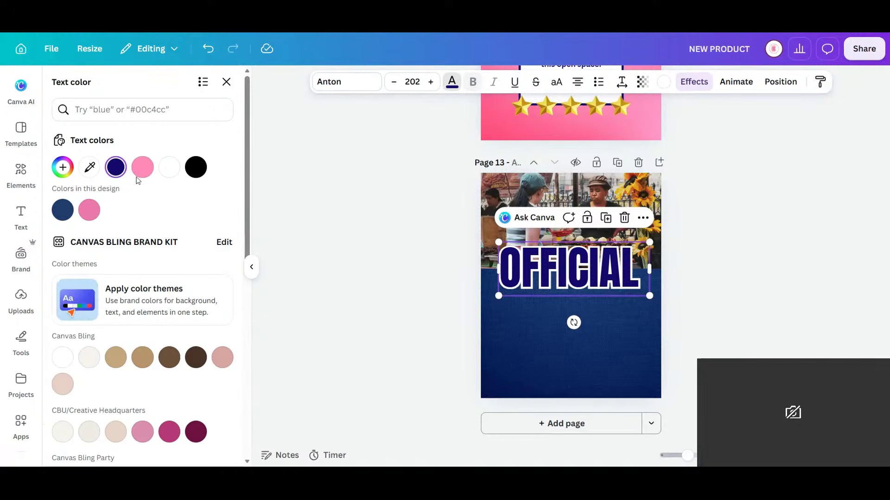
{"action": "left_click", "coordinate": [140, 172]}
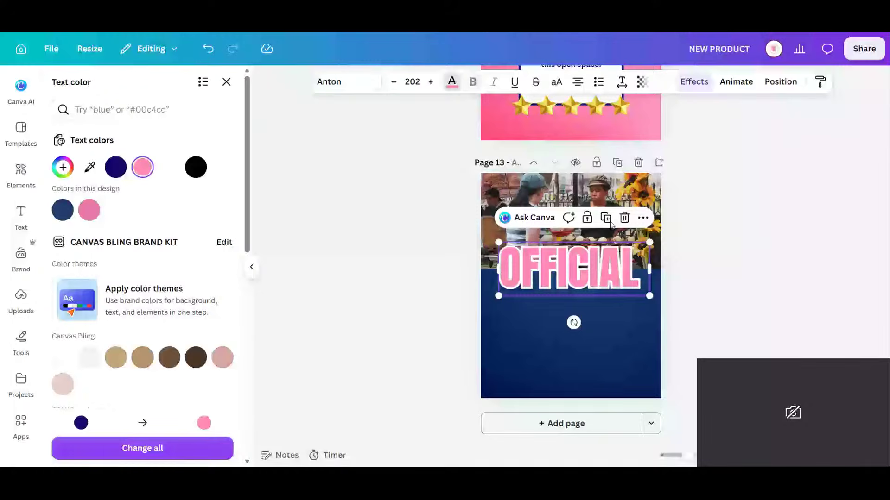
{"action": "left_click", "coordinate": [664, 81]}
{"action": "left_click", "coordinate": [89, 211]}
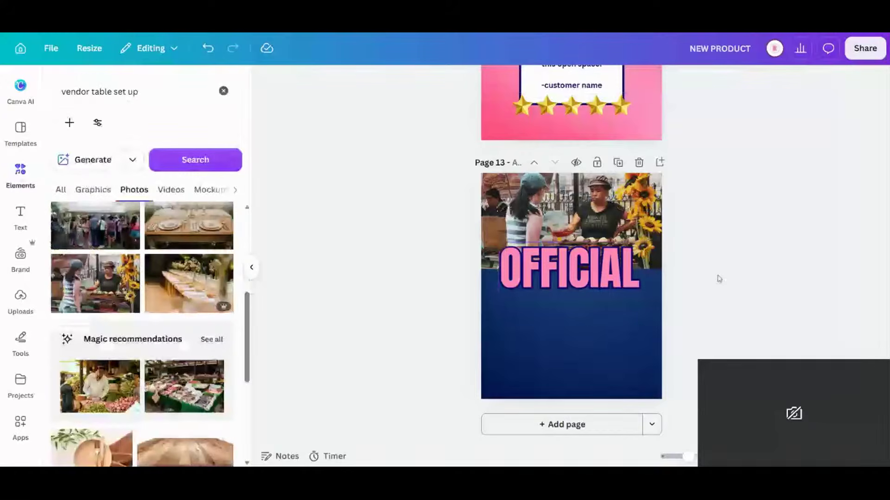
Search the elements library for "VENDOR" and look through the graphics results for a suitable design
{"action": "left_click_drag", "start_coordinate": [139, 92], "coordinate": [11, 95]}
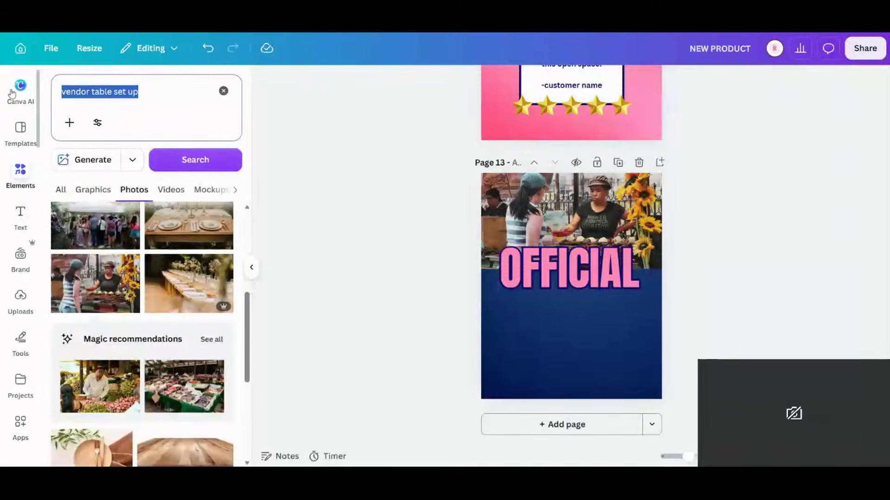
{"action": "type", "text": "VENDOR"}
{"action": "key", "text": "Return"}
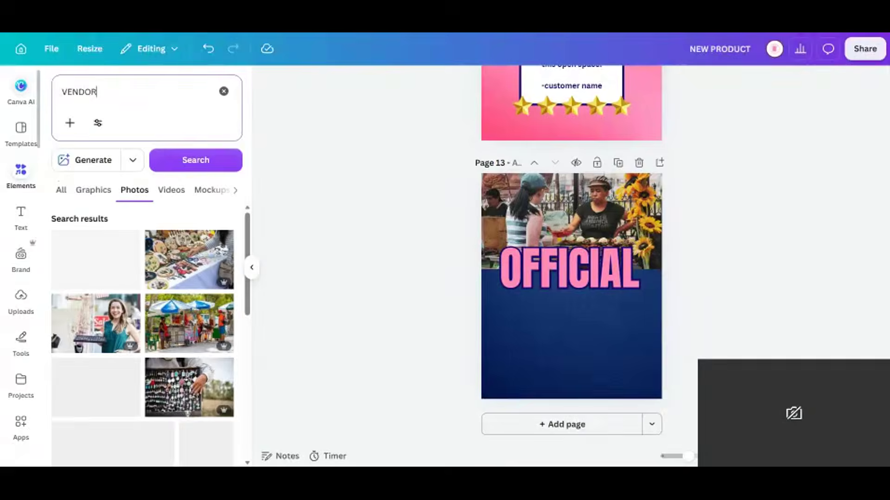
{"action": "left_click", "coordinate": [61, 190]}
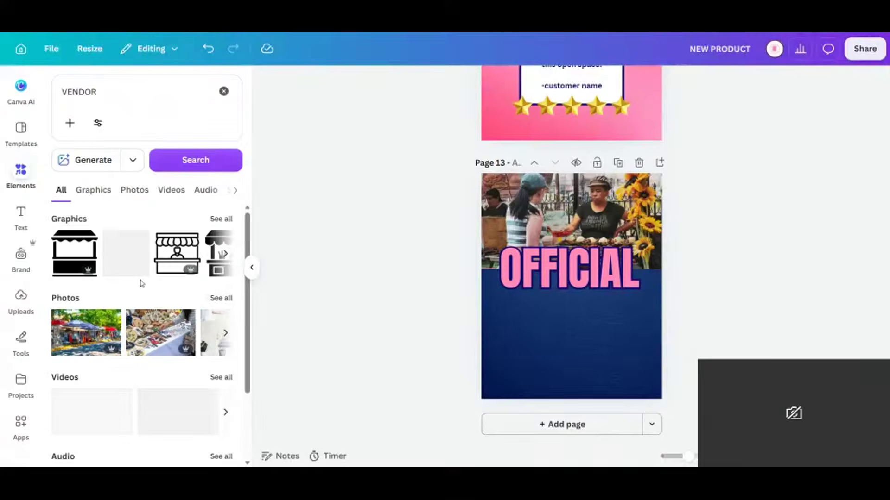
{"action": "left_click", "coordinate": [221, 219]}
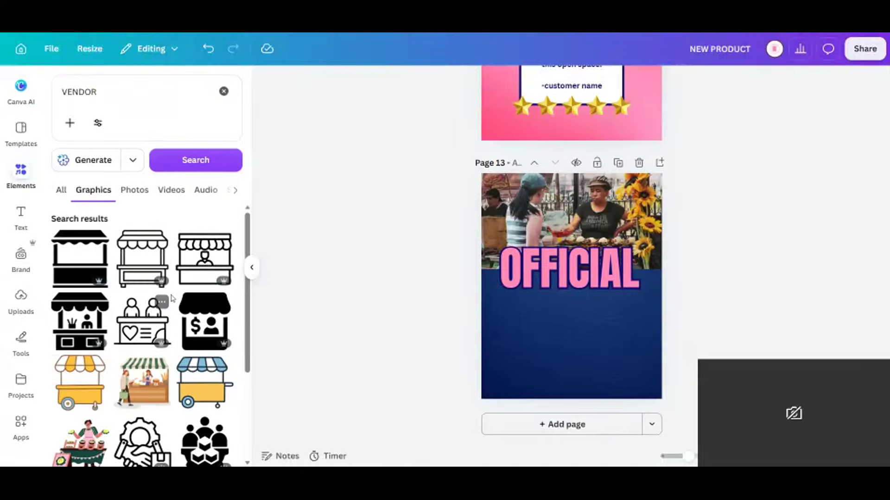
{"action": "scroll", "coordinate": [171, 298], "scroll_direction": "down", "scroll_amount": 10}
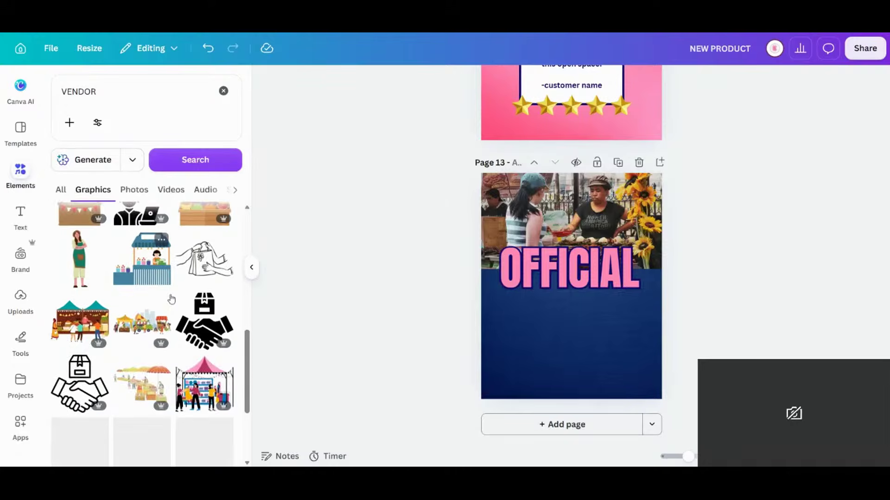
{"action": "scroll", "coordinate": [172, 299], "scroll_direction": "down", "scroll_amount": 3}
{"action": "scroll", "coordinate": [172, 299], "scroll_direction": "down", "scroll_amount": 5}
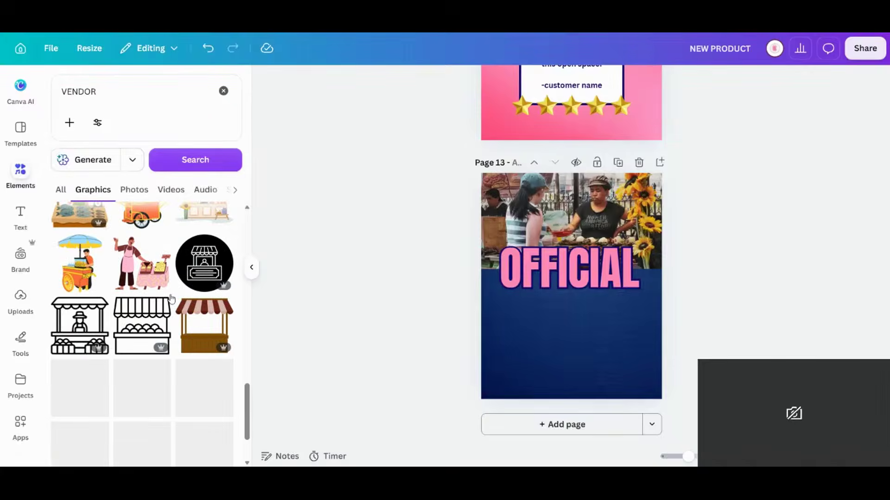
Add the wavy "Shares are appreciated!" text combination to page 13 and place it near the bottom of the navy area
{"action": "left_click", "coordinate": [19, 213]}
{"action": "scroll", "coordinate": [186, 302], "scroll_direction": "down", "scroll_amount": 8}
{"action": "scroll", "coordinate": [210, 304], "scroll_direction": "down", "scroll_amount": 7}
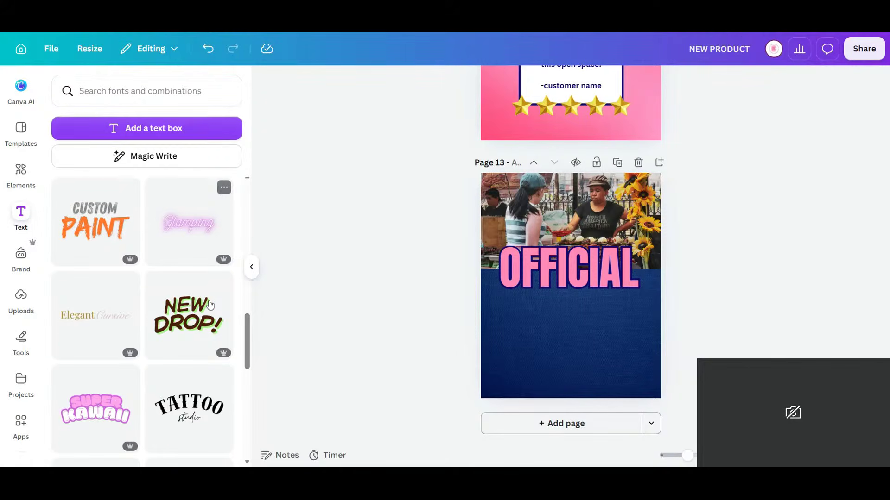
{"action": "scroll", "coordinate": [210, 305], "scroll_direction": "down", "scroll_amount": 7}
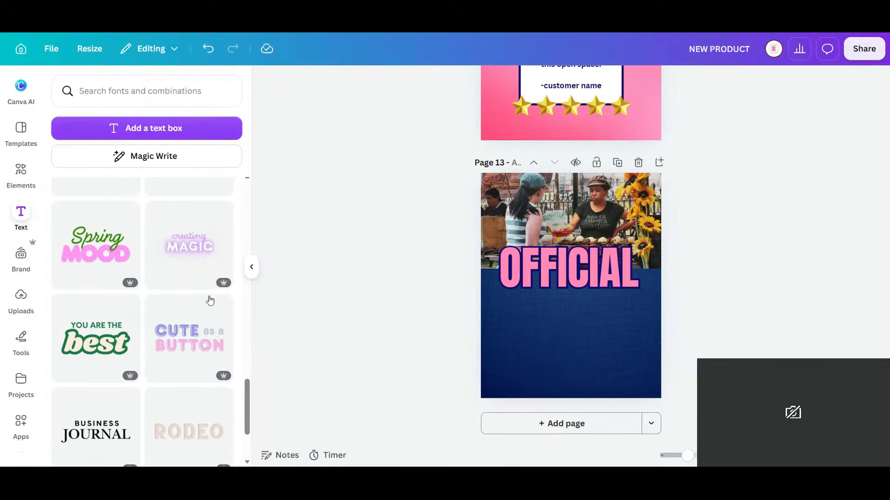
{"action": "scroll", "coordinate": [210, 300], "scroll_direction": "down", "scroll_amount": 3}
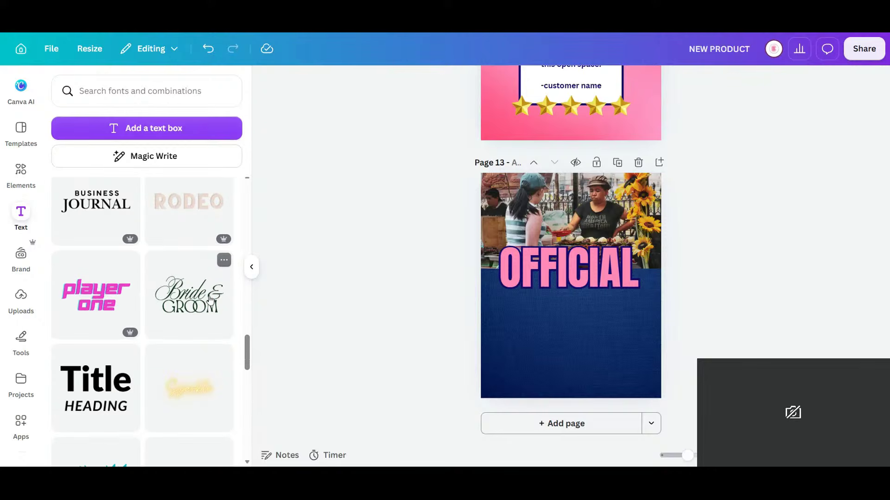
{"action": "scroll", "coordinate": [210, 300], "scroll_direction": "down", "scroll_amount": 9}
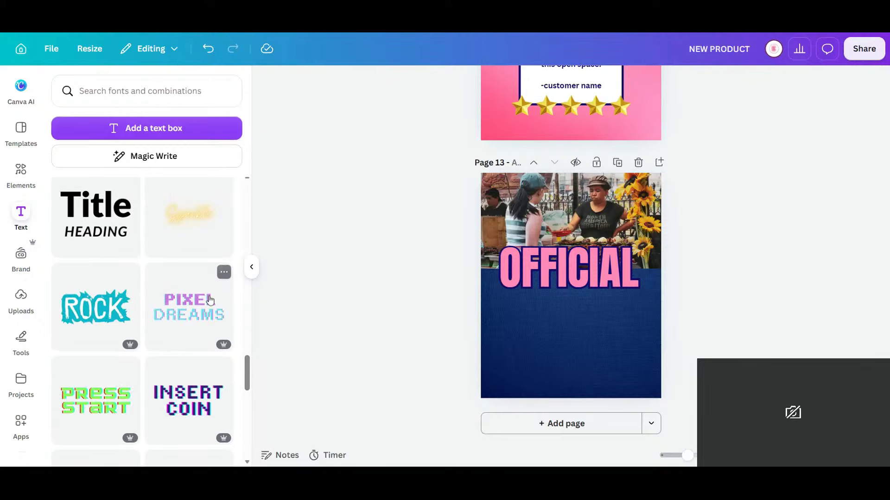
{"action": "scroll", "coordinate": [210, 300], "scroll_direction": "down", "scroll_amount": 3}
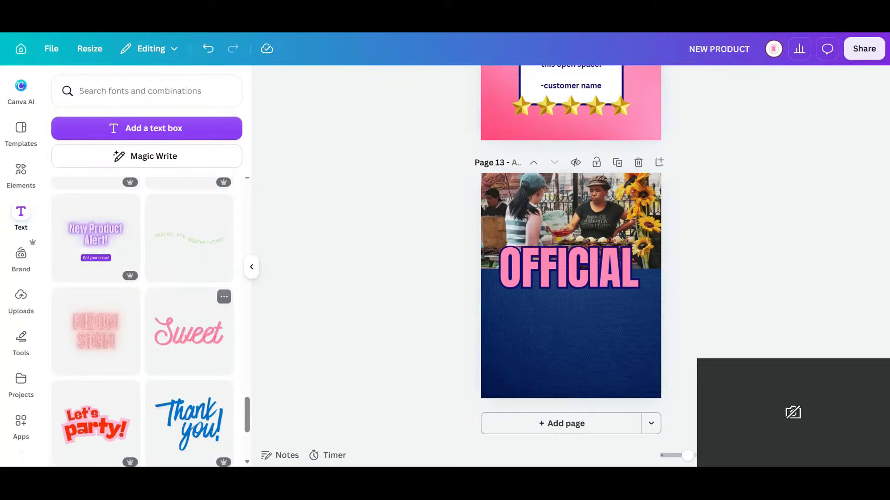
{"action": "left_click", "coordinate": [209, 244]}
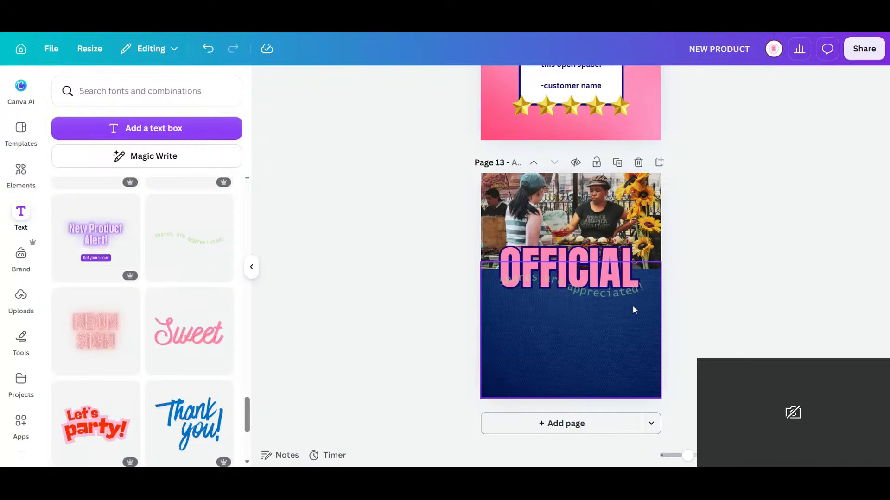
{"action": "left_click_drag", "start_coordinate": [596, 293], "coordinate": [597, 381]}
Replace "Shares are" in the wavy text with "Meet us"
{"action": "left_click", "coordinate": [534, 369]}
{"action": "left_click", "coordinate": [534, 369]}
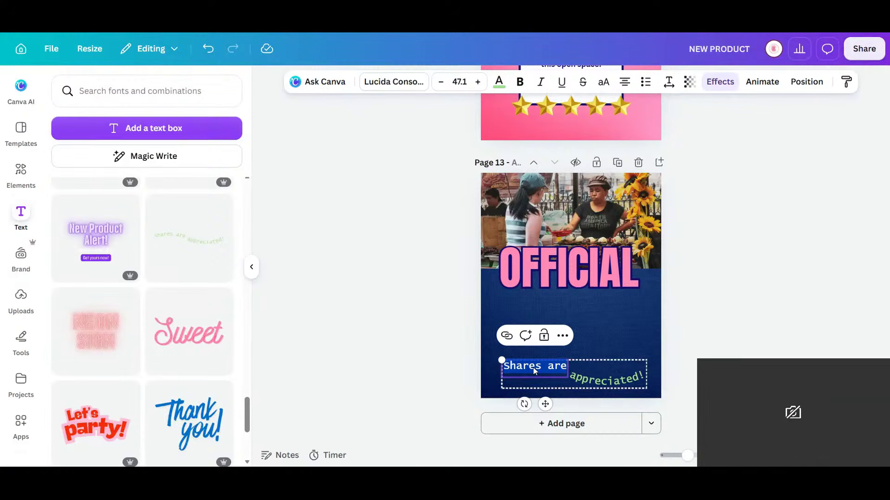
{"action": "type", "text": "MEE"}
{"action": "key", "text": "BackSpace"}
{"action": "key", "text": "BackSpace"}
{"action": "type", "text": "eet us"}
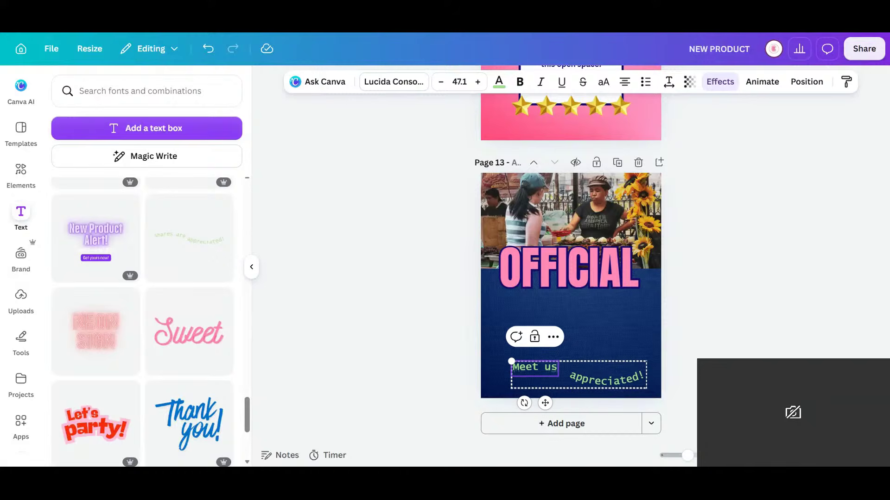
Replace "appreciated!" in the wavy text with "there"
{"action": "left_click", "coordinate": [612, 383]}
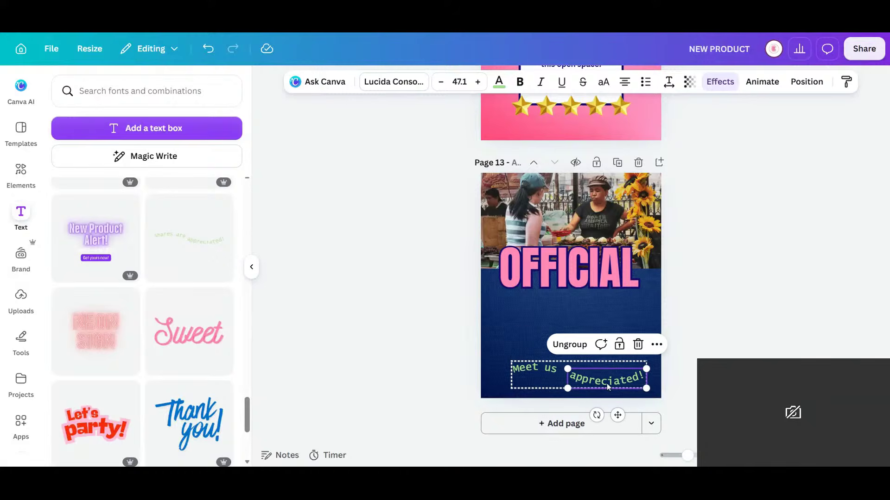
{"action": "double_click", "coordinate": [607, 383]}
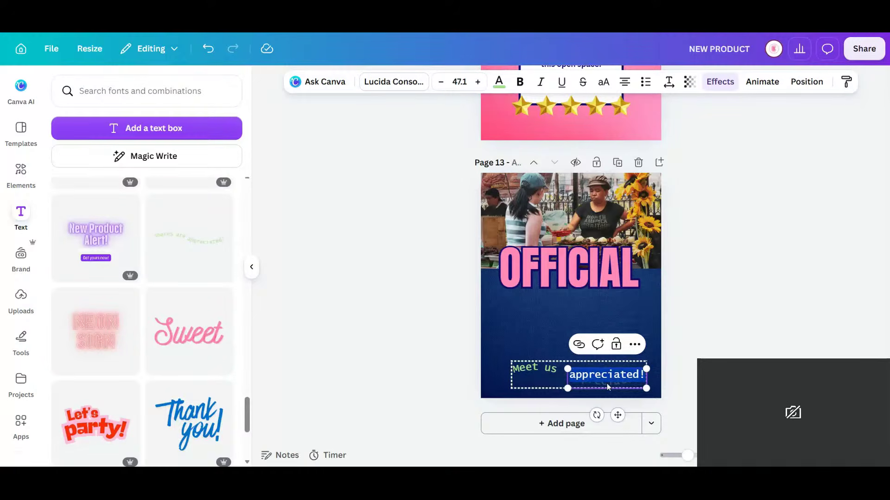
{"action": "key", "text": "r"}
{"action": "key", "text": "t"}
{"action": "double_click", "coordinate": [624, 382]}
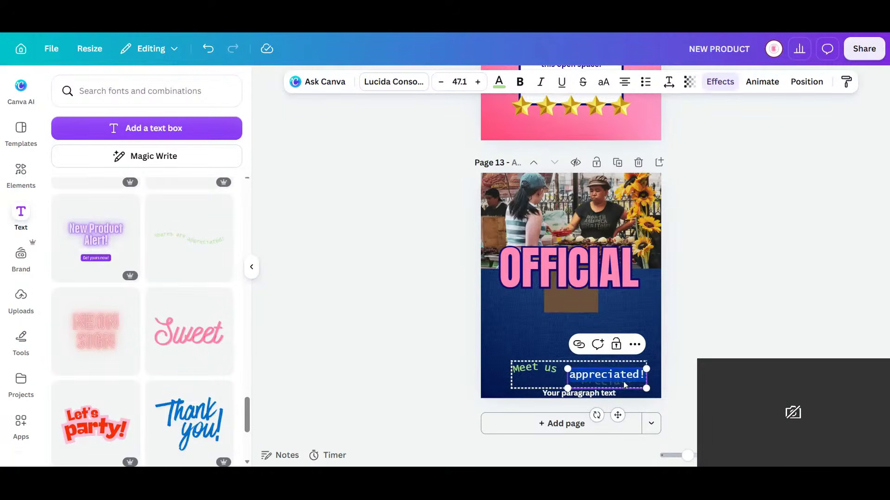
{"action": "type", "text": "there"}
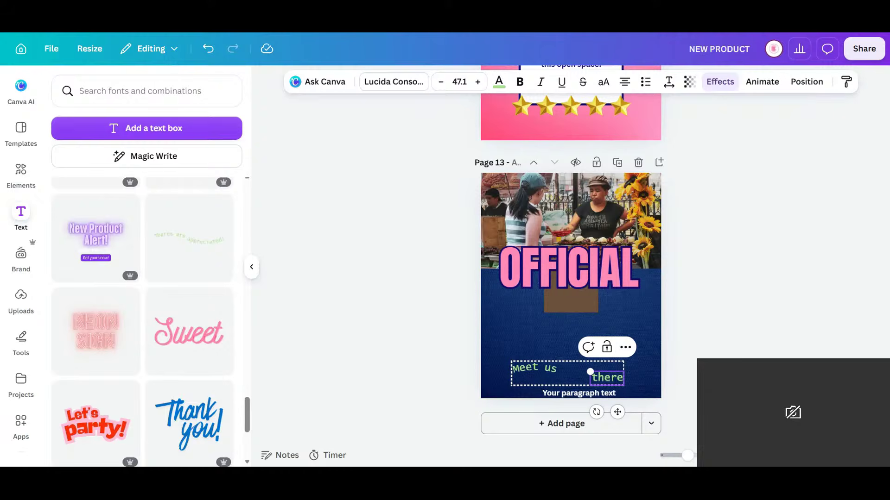
Reword the wavy text so its first part reads "We will see" and its second part reads "you there"
{"action": "left_click", "coordinate": [657, 385]}
{"action": "left_click", "coordinate": [535, 369]}
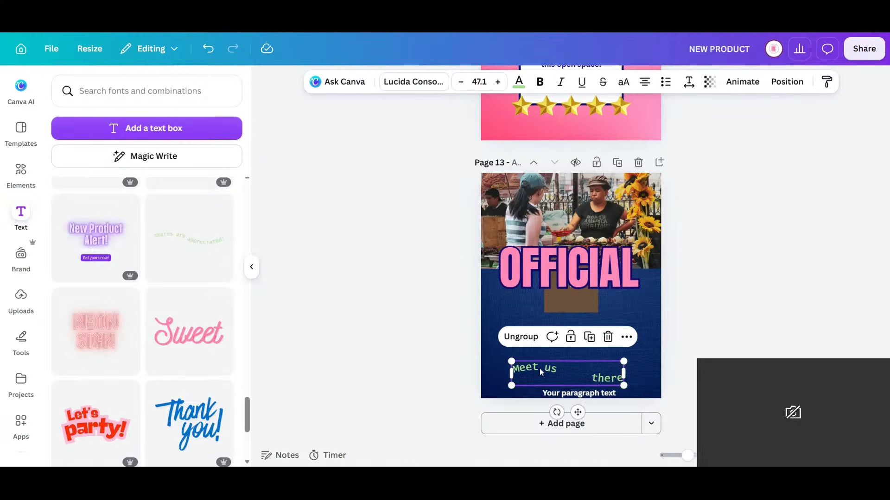
{"action": "left_click", "coordinate": [540, 372]}
{"action": "double_click", "coordinate": [541, 371]}
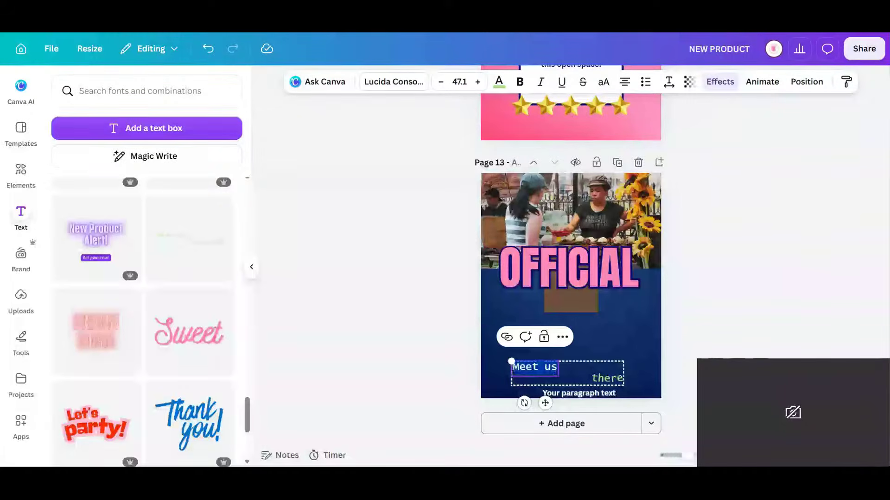
{"action": "type", "text": "We will"}
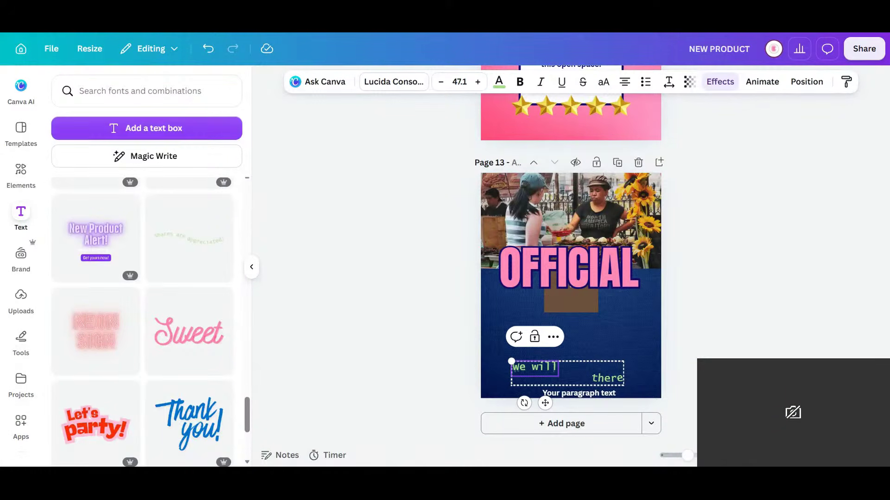
{"action": "type", "text": " see"}
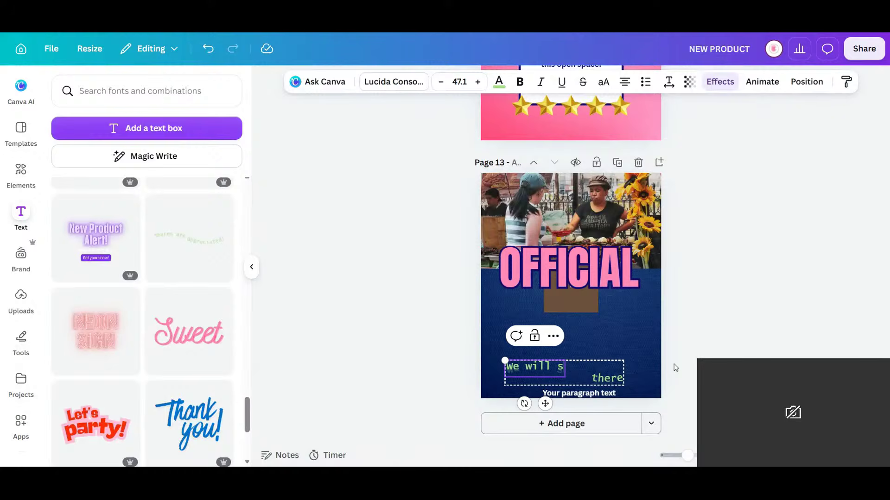
{"action": "left_click", "coordinate": [609, 380]}
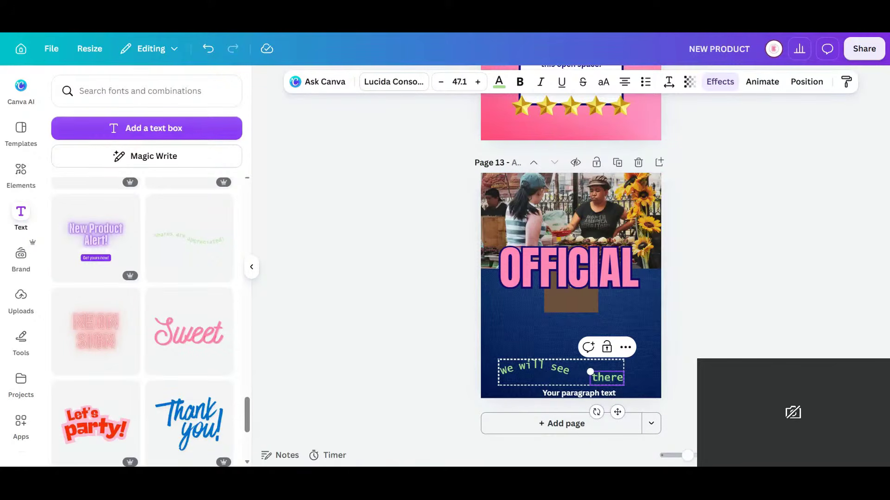
{"action": "type", "text": "you"}
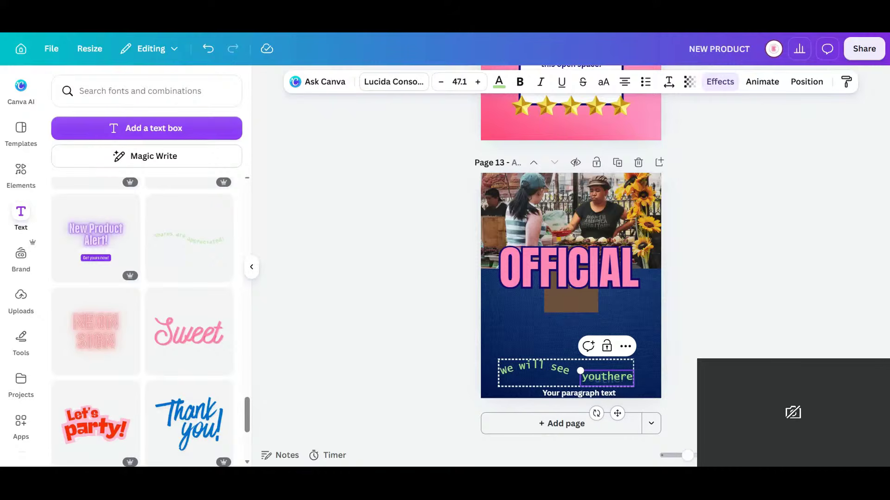
{"action": "left_click", "coordinate": [686, 376]}
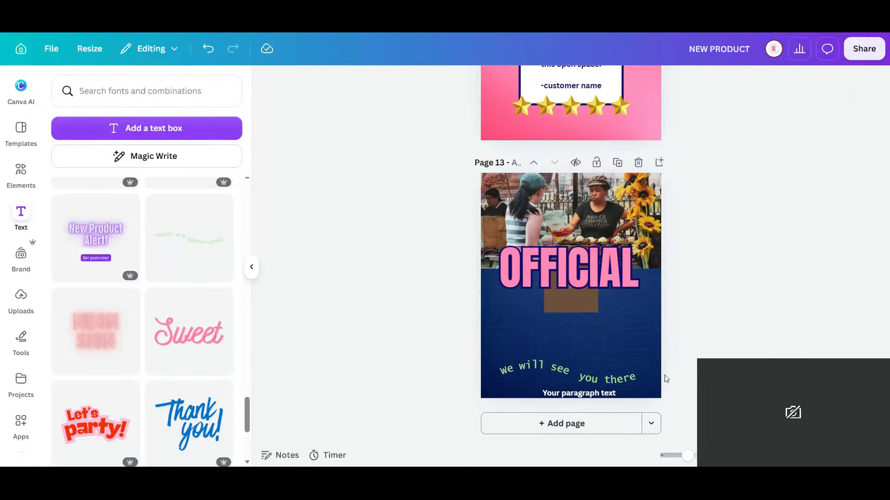
Recolour the grouped "We will see you there" text white
{"action": "left_click", "coordinate": [579, 373]}
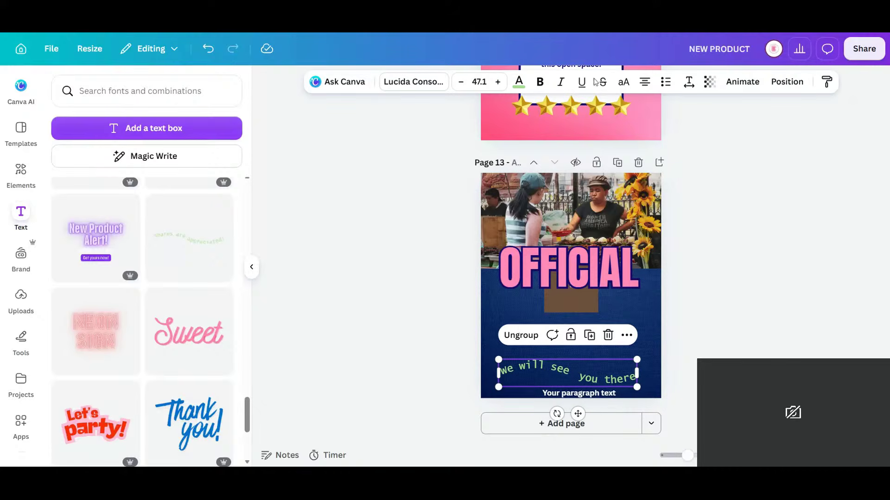
{"action": "left_click", "coordinate": [519, 82]}
{"action": "left_click", "coordinate": [195, 168]}
Delete the stray paragraph text box and brown square from page 13, and nudge the wavy text slightly
{"action": "left_click", "coordinate": [578, 393]}
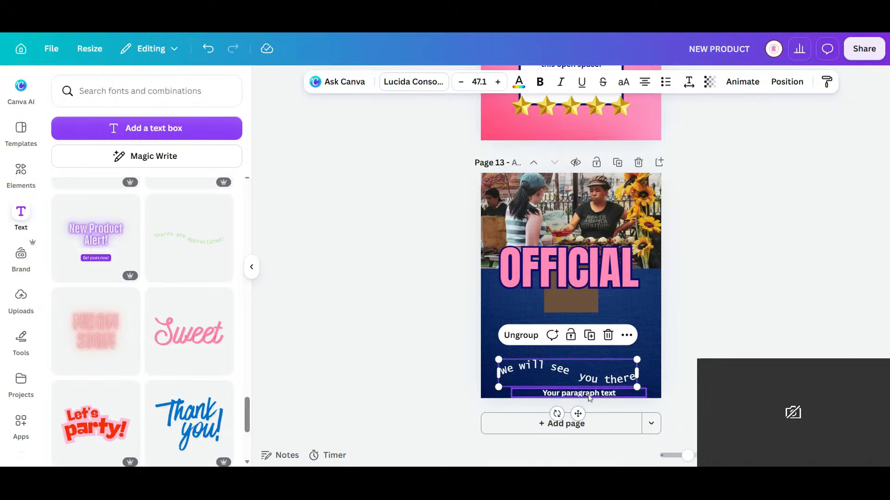
{"action": "left_click", "coordinate": [628, 364]}
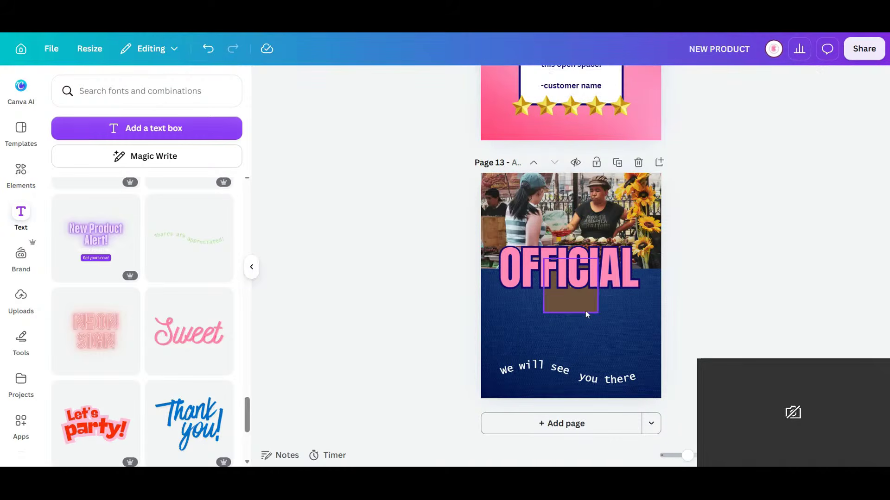
{"action": "left_click", "coordinate": [571, 300]}
{"action": "key", "text": "Delete"}
{"action": "left_click", "coordinate": [619, 383]}
{"action": "left_click_drag", "start_coordinate": [620, 384], "coordinate": [622, 383]}
{"action": "left_click", "coordinate": [729, 350]}
Search the elements library's graphics for "calendar"
{"action": "left_click", "coordinate": [21, 171]}
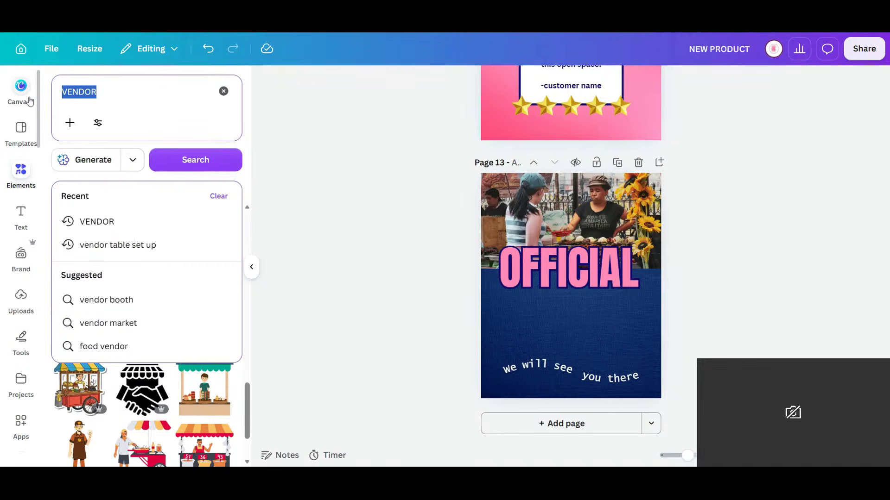
{"action": "type", "text": "v"}
{"action": "key", "text": "BackSpace"}
{"action": "type", "text": "calendar"}
{"action": "key", "text": "Return"}
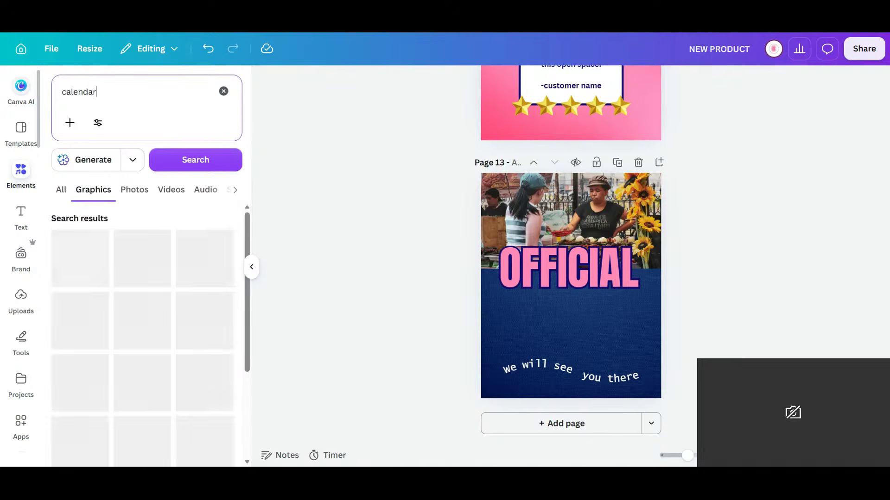
Change the font of the grouped "We will see you there" text to Canva Sans
{"action": "left_click", "coordinate": [531, 366]}
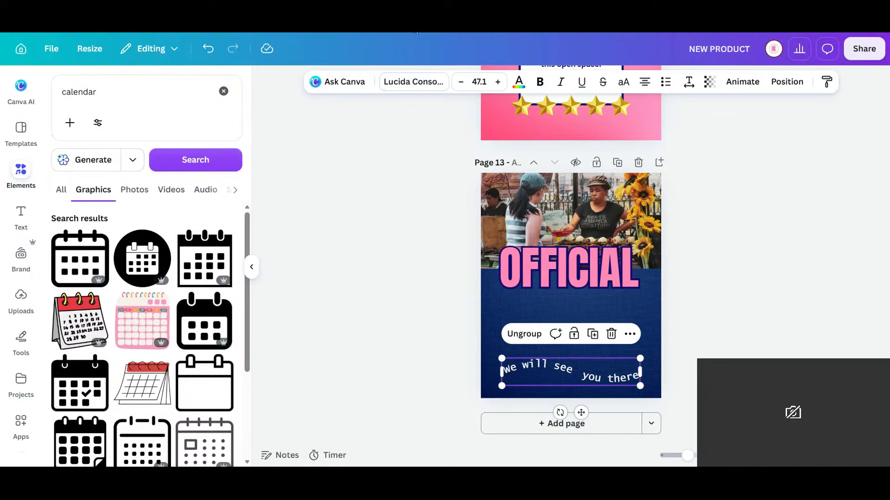
{"action": "left_click", "coordinate": [414, 86]}
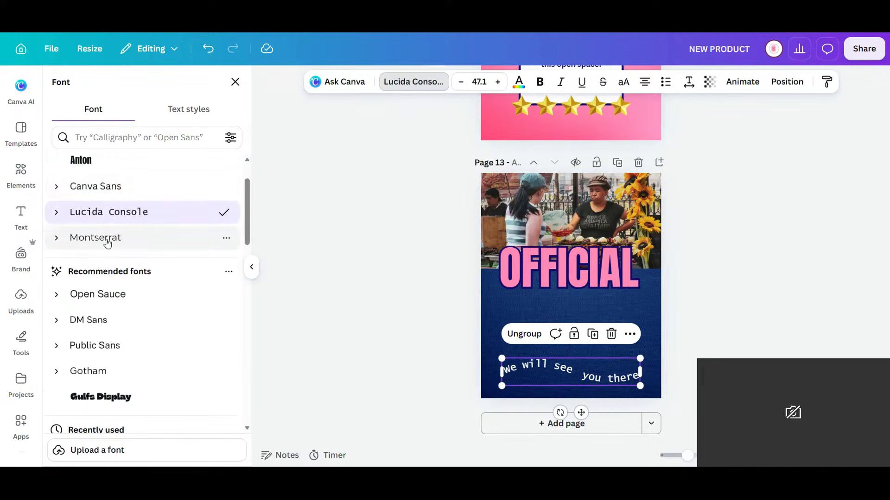
{"action": "left_click", "coordinate": [126, 187]}
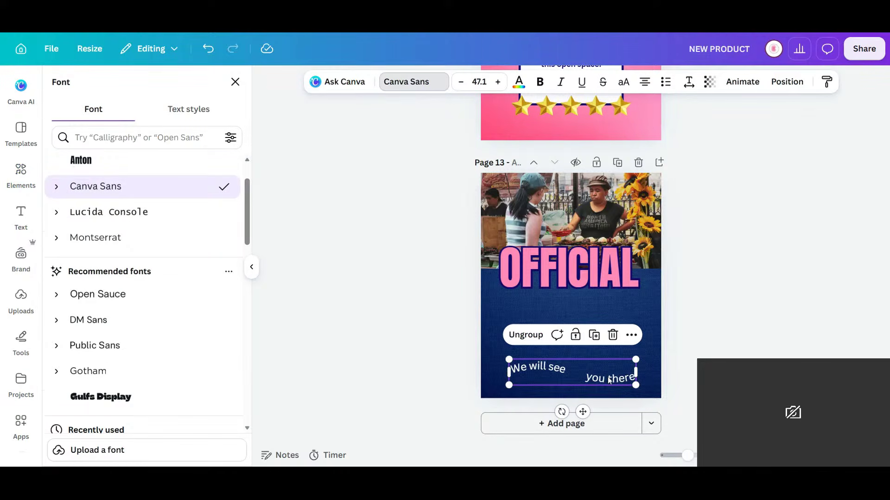
{"action": "left_click", "coordinate": [595, 380]}
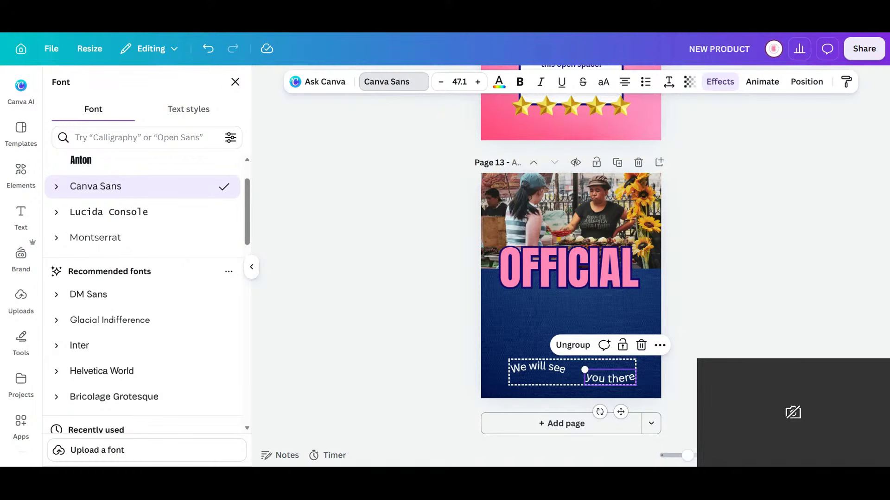
{"action": "left_click", "coordinate": [695, 386]}
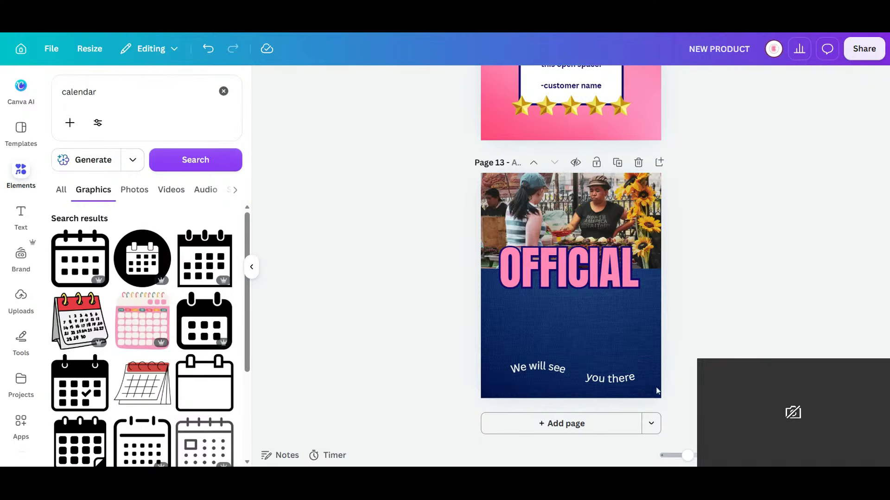
Ungroup the "We will see you there" text, bring "you there" closer to "We will see", regroup both parts and centre them on page 13
{"action": "left_click", "coordinate": [611, 377]}
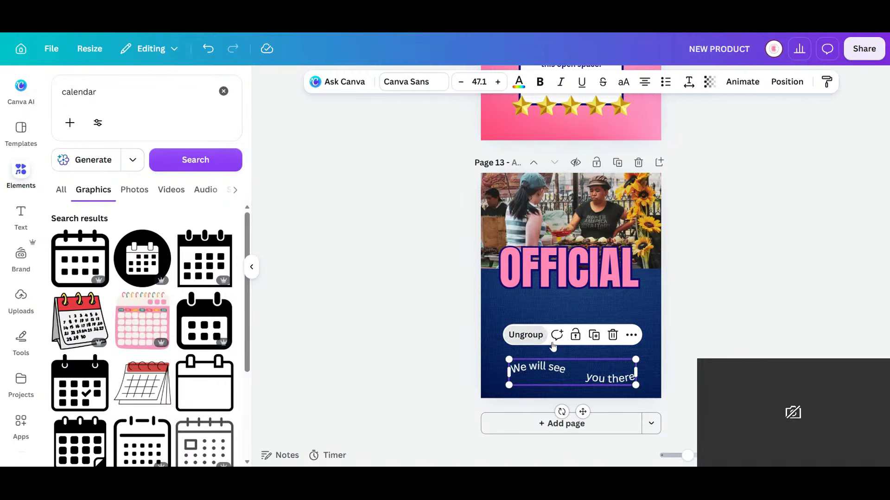
{"action": "left_click", "coordinate": [577, 387]}
{"action": "left_click", "coordinate": [600, 382]}
{"action": "left_click_drag", "start_coordinate": [600, 382], "coordinate": [587, 375]}
{"action": "left_click", "coordinate": [530, 368], "text": "shift"}
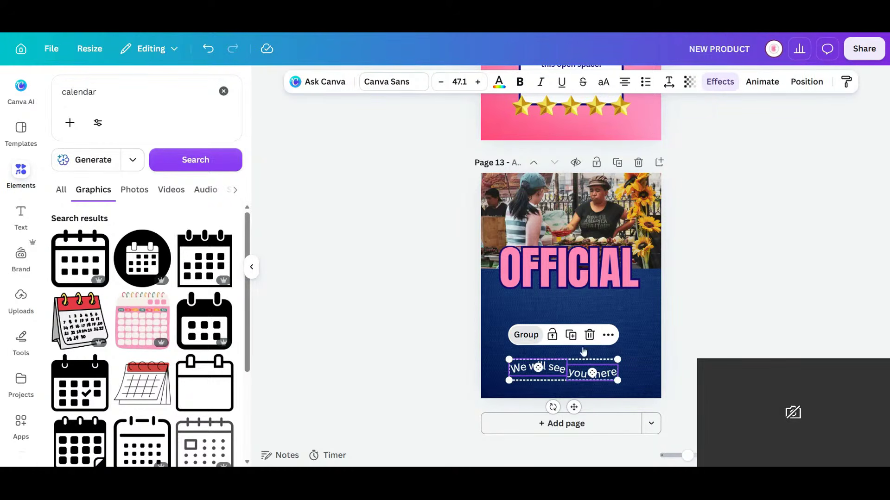
{"action": "left_click", "coordinate": [531, 341]}
{"action": "left_click_drag", "start_coordinate": [614, 378], "coordinate": [625, 378]}
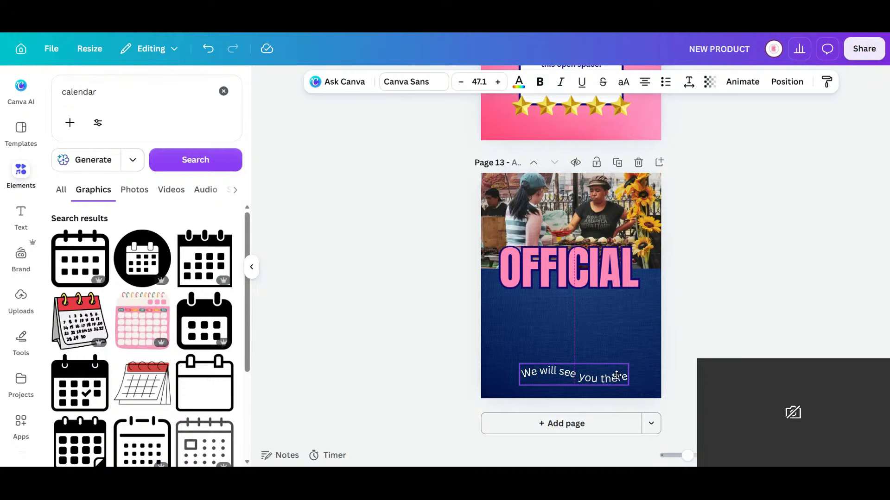
{"action": "left_click", "coordinate": [662, 374]}
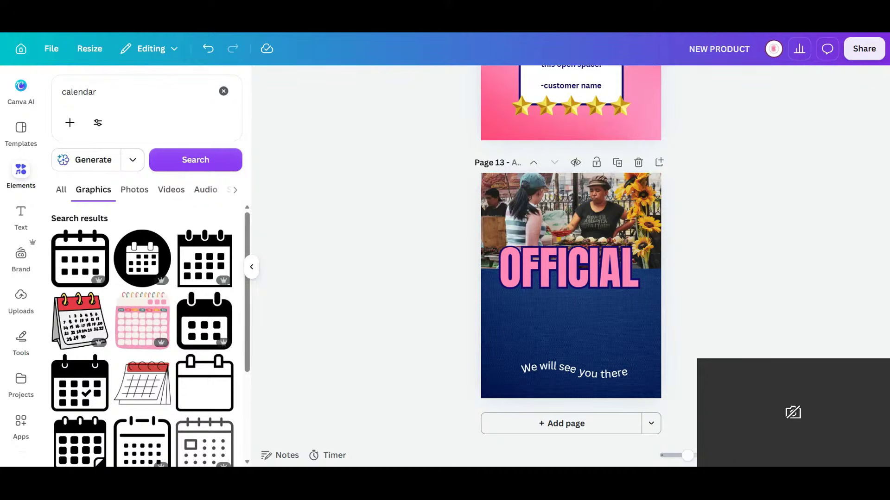
Add the blue brush-script "Thank you!" text style to page 13 and shift it down below the "OFFICIAL" heading
{"action": "left_click", "coordinate": [22, 225]}
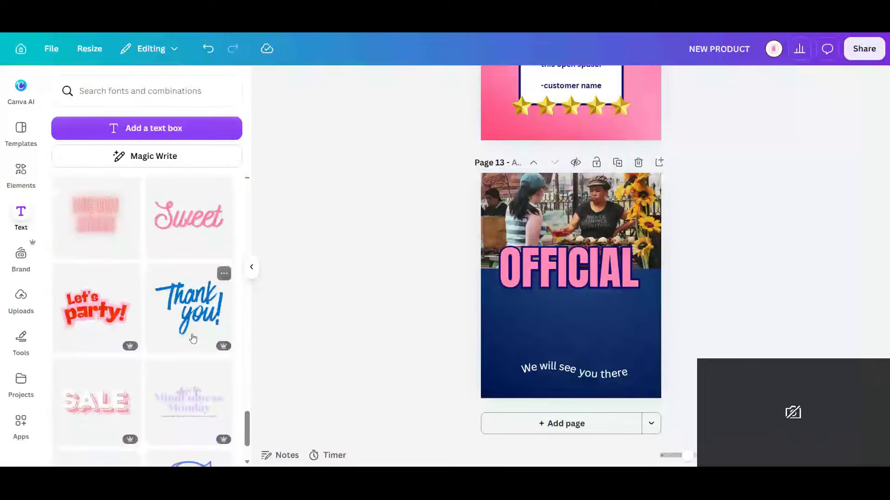
{"action": "scroll", "coordinate": [190, 334], "scroll_direction": "down", "scroll_amount": 4}
{"action": "scroll", "coordinate": [186, 315], "scroll_direction": "up", "scroll_amount": 2}
{"action": "left_click", "coordinate": [190, 234]}
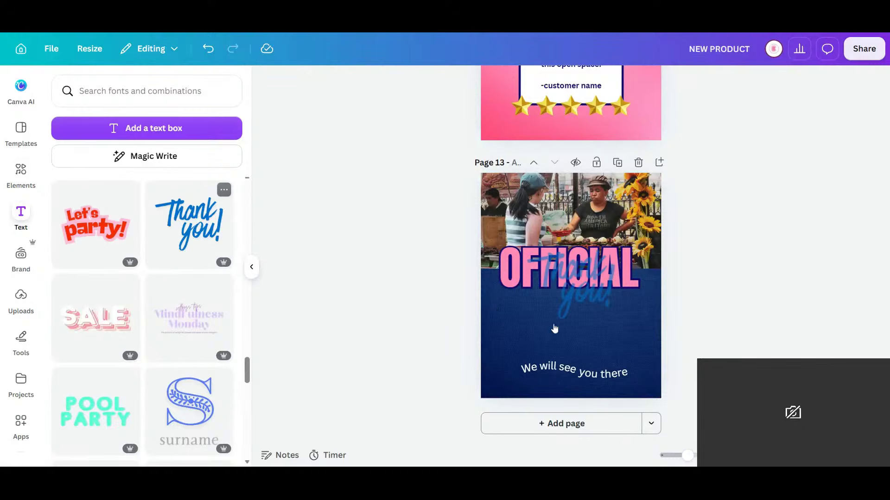
{"action": "left_click_drag", "start_coordinate": [587, 291], "coordinate": [587, 313]}
{"action": "left_click", "coordinate": [587, 313]}
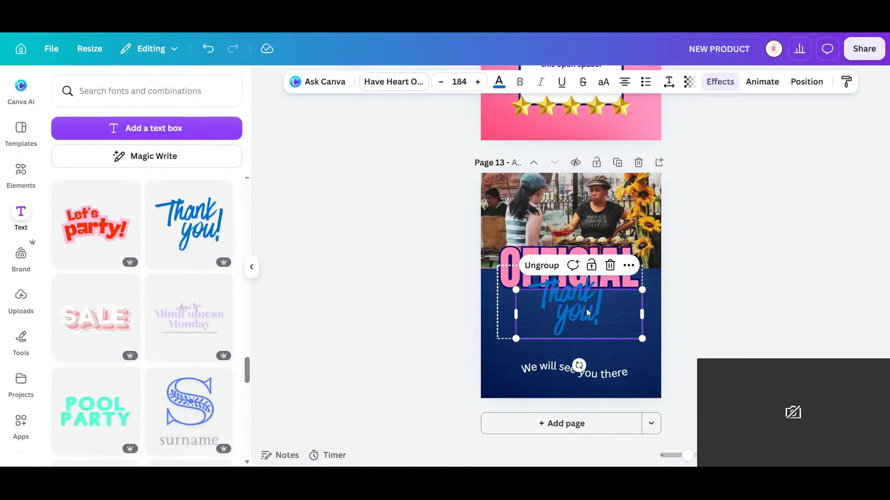
Ungroup the "Thank you!" text and remove the word "you!"
{"action": "double_click", "coordinate": [586, 313]}
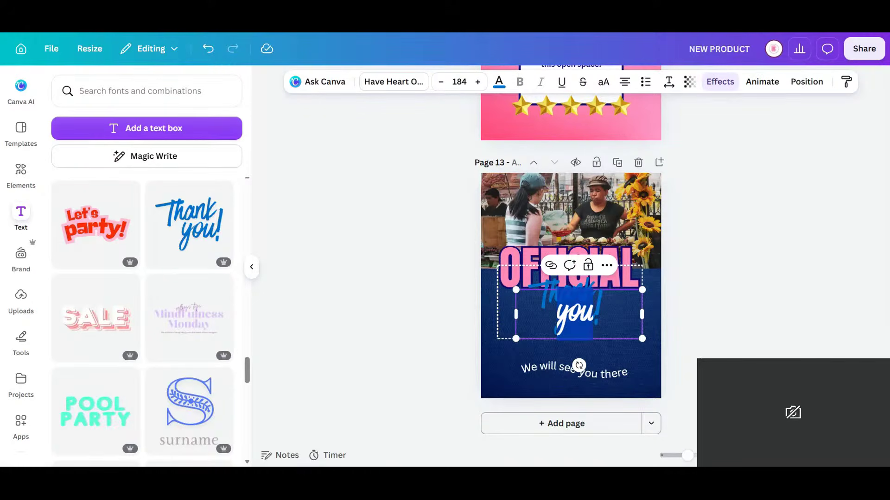
{"action": "left_click", "coordinate": [726, 349]}
{"action": "left_click", "coordinate": [582, 292]}
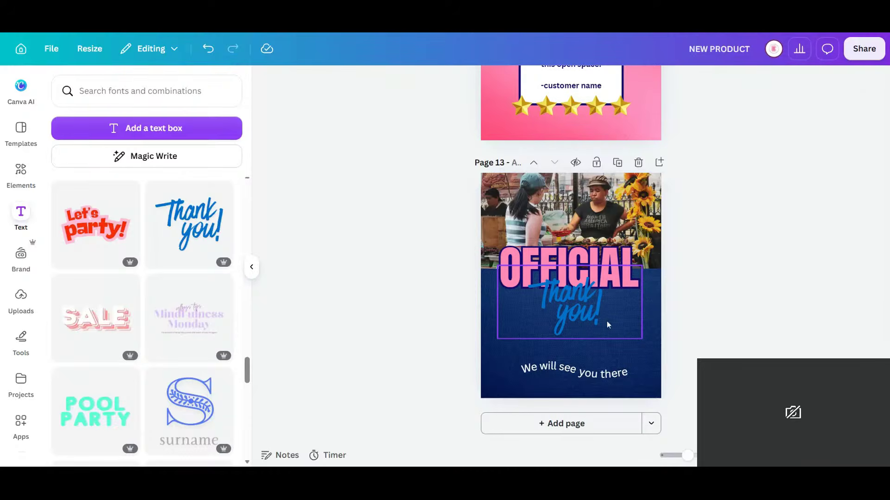
{"action": "left_click", "coordinate": [557, 265]}
{"action": "left_click", "coordinate": [677, 310]}
{"action": "left_click", "coordinate": [600, 336]}
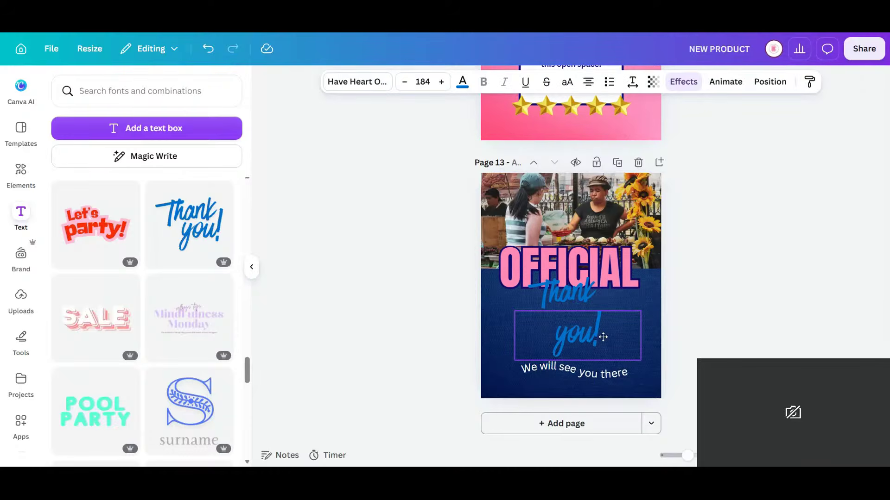
Replace the brush-script word "Thank" with "Vendor"
{"action": "left_click", "coordinate": [586, 303]}
{"action": "double_click", "coordinate": [586, 298]}
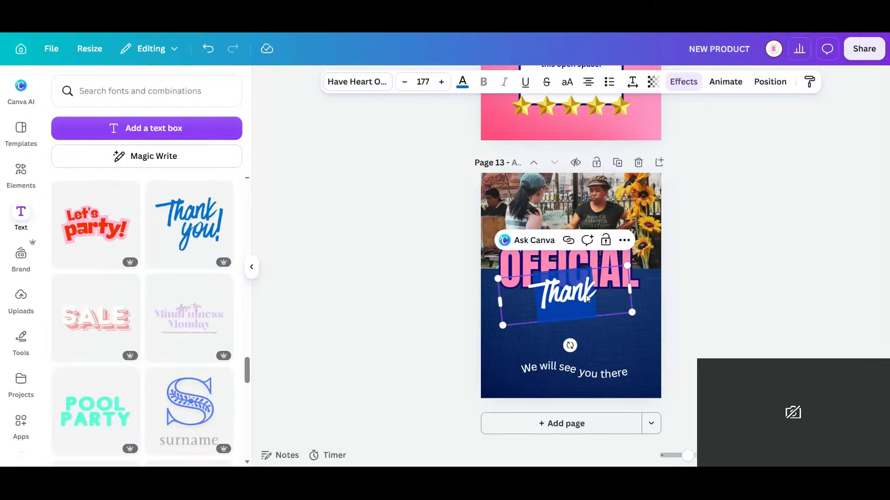
{"action": "type", "text": "Vendor"}
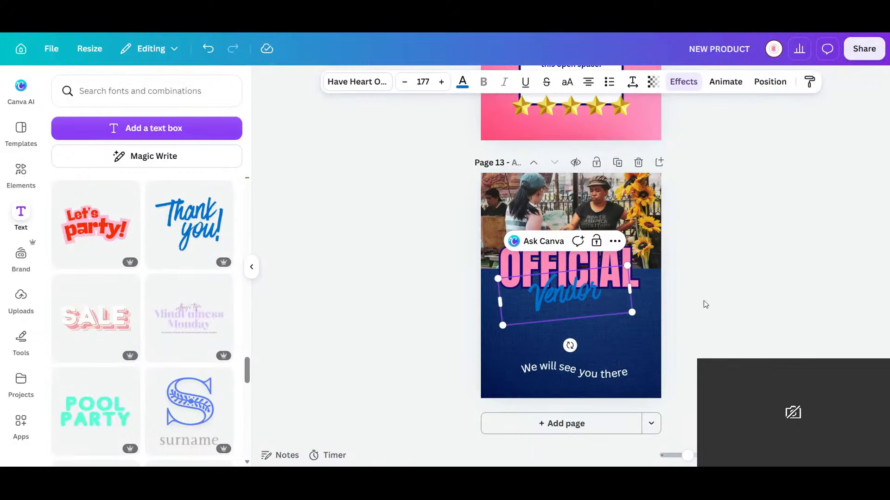
{"action": "left_click", "coordinate": [751, 307]}
Enlarge the brush-script "Vendor" text to about size 192 and recolour it white
{"action": "left_click", "coordinate": [578, 298]}
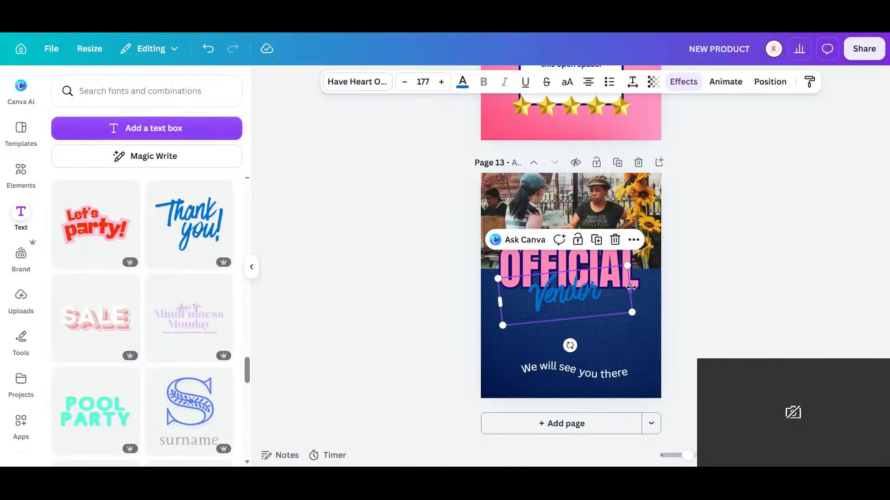
{"action": "left_click_drag", "start_coordinate": [631, 312], "coordinate": [643, 316]}
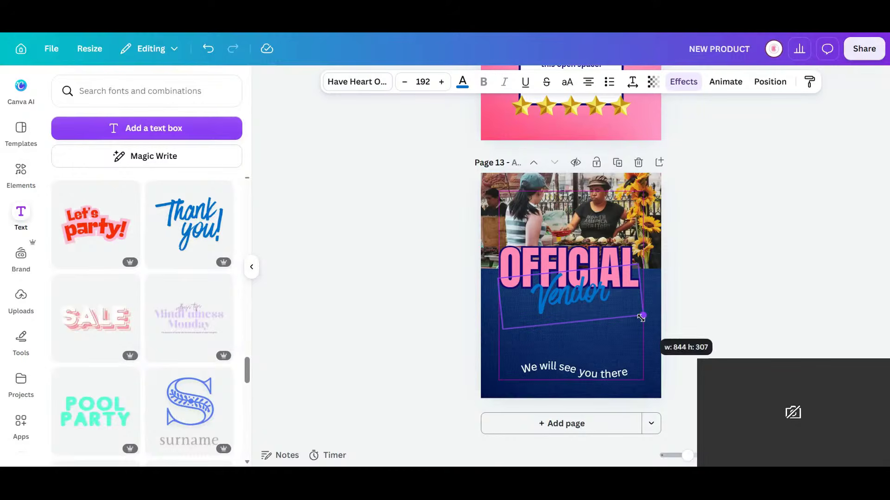
{"action": "left_click", "coordinate": [462, 83]}
{"action": "left_click", "coordinate": [196, 167]}
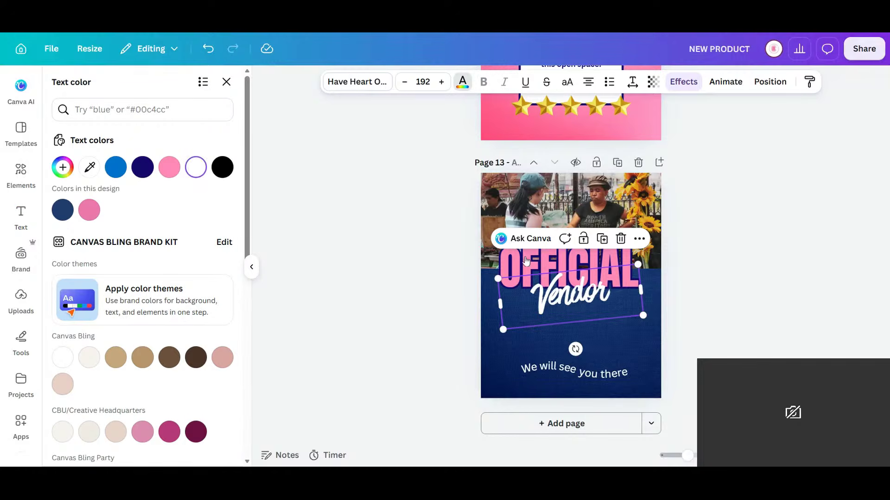
{"action": "left_click", "coordinate": [695, 325]}
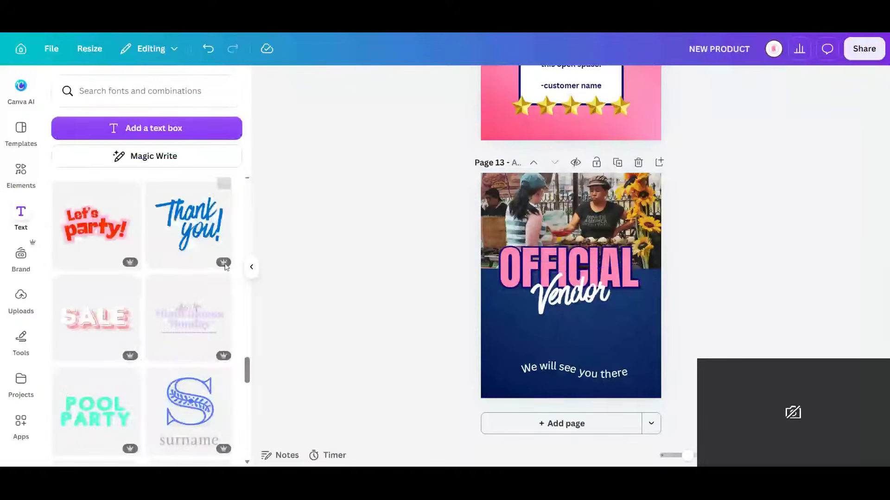
Add the white "Art or NOT" text style to page 13 and place it below the brush-script "Vendor" text
{"action": "scroll", "coordinate": [217, 317], "scroll_direction": "down", "scroll_amount": 10}
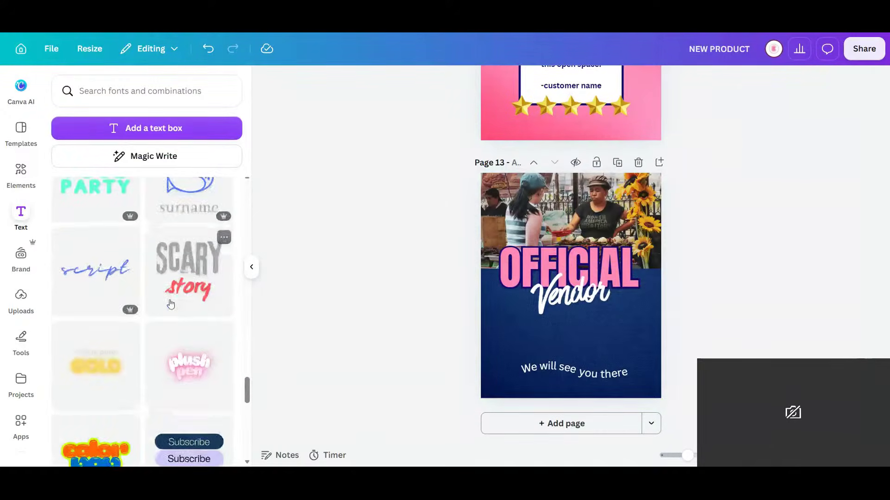
{"action": "scroll", "coordinate": [179, 290], "scroll_direction": "up", "scroll_amount": 2}
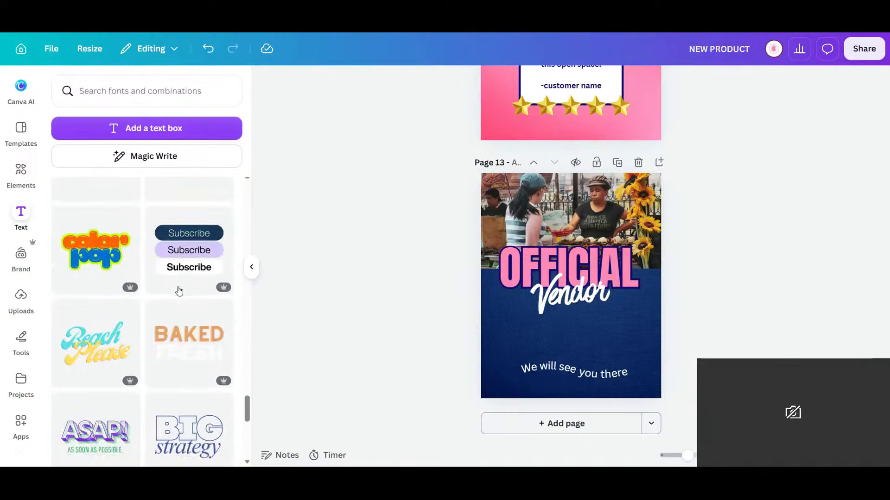
{"action": "scroll", "coordinate": [142, 281], "scroll_direction": "down", "scroll_amount": 4}
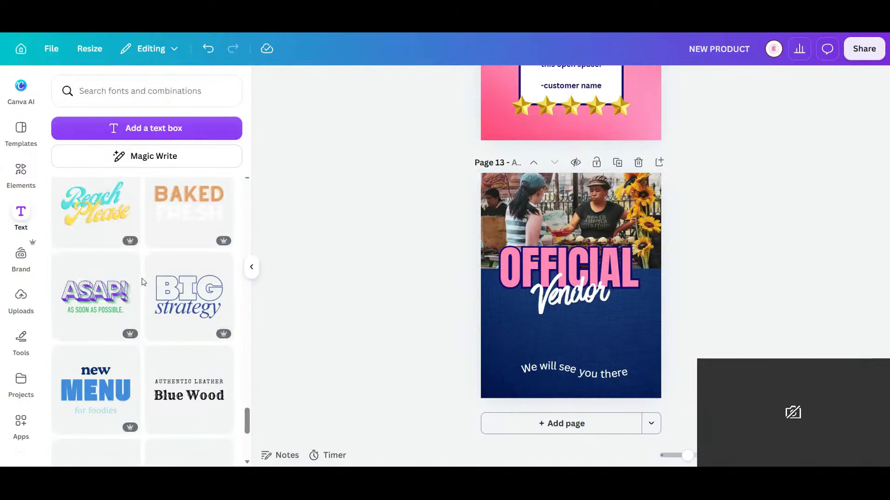
{"action": "scroll", "coordinate": [142, 281], "scroll_direction": "down", "scroll_amount": 3}
{"action": "scroll", "coordinate": [144, 281], "scroll_direction": "down", "scroll_amount": 4}
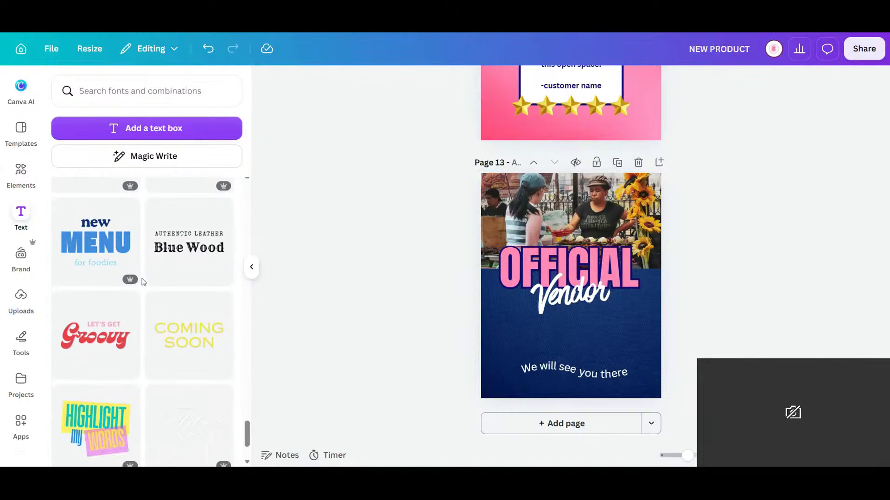
{"action": "scroll", "coordinate": [143, 282], "scroll_direction": "down", "scroll_amount": 2}
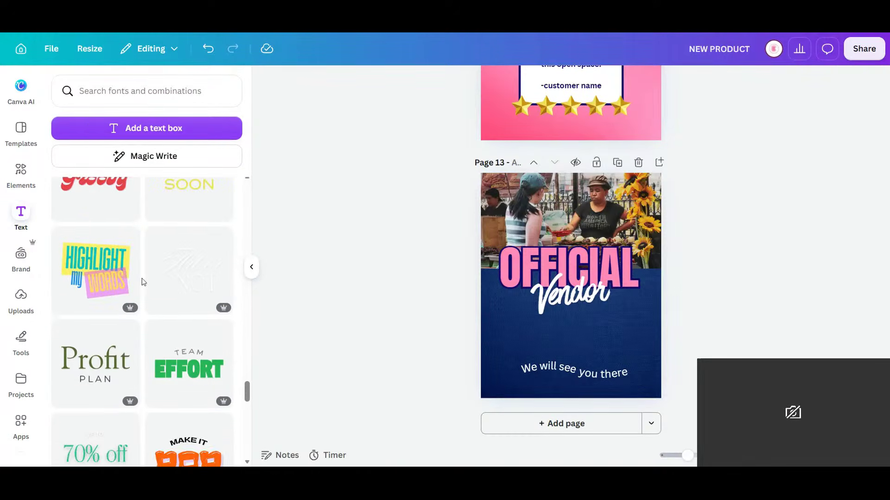
{"action": "scroll", "coordinate": [144, 282], "scroll_direction": "down", "scroll_amount": 1}
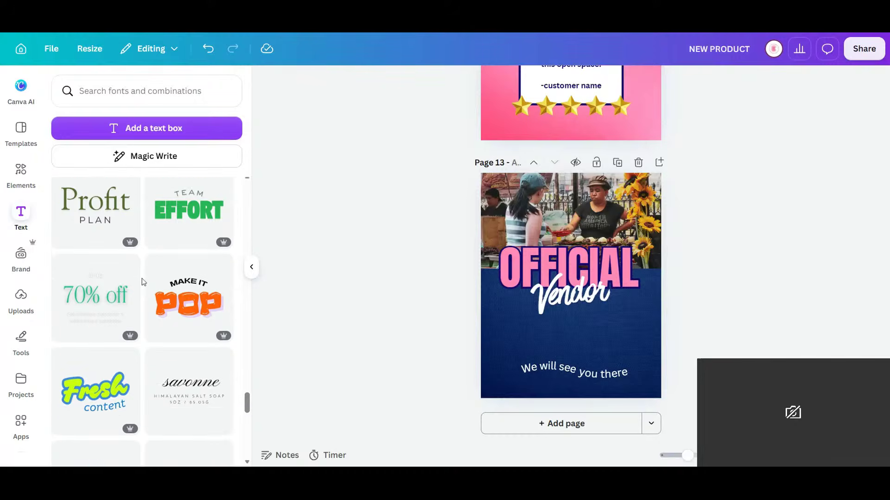
{"action": "scroll", "coordinate": [144, 282], "scroll_direction": "up", "scroll_amount": 3}
{"action": "left_click", "coordinate": [183, 299]}
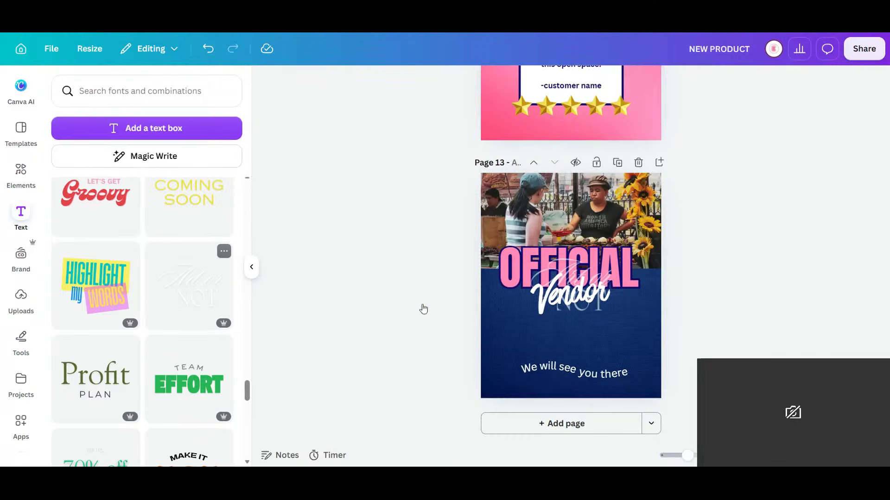
{"action": "left_click_drag", "start_coordinate": [586, 278], "coordinate": [587, 335]}
Replace the words "Art or" in the new text style with "Vendor"
{"action": "left_click", "coordinate": [587, 335]}
{"action": "double_click", "coordinate": [587, 335]}
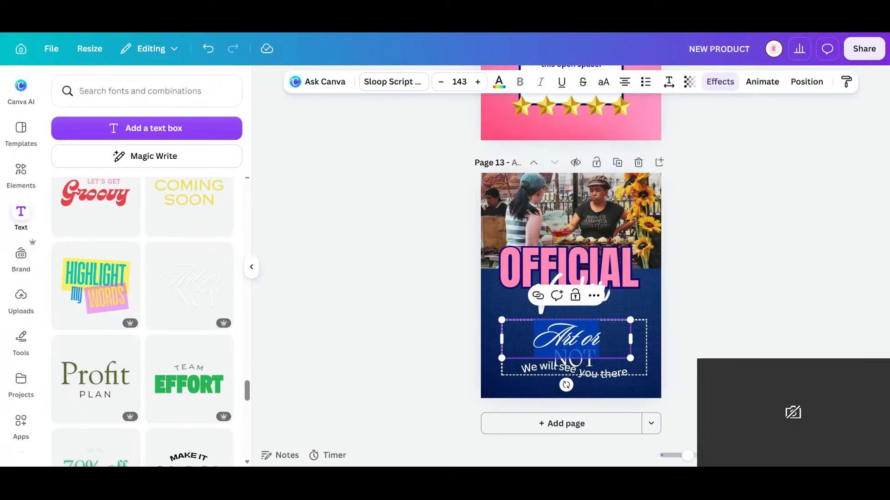
{"action": "type", "text": "Vendor"}
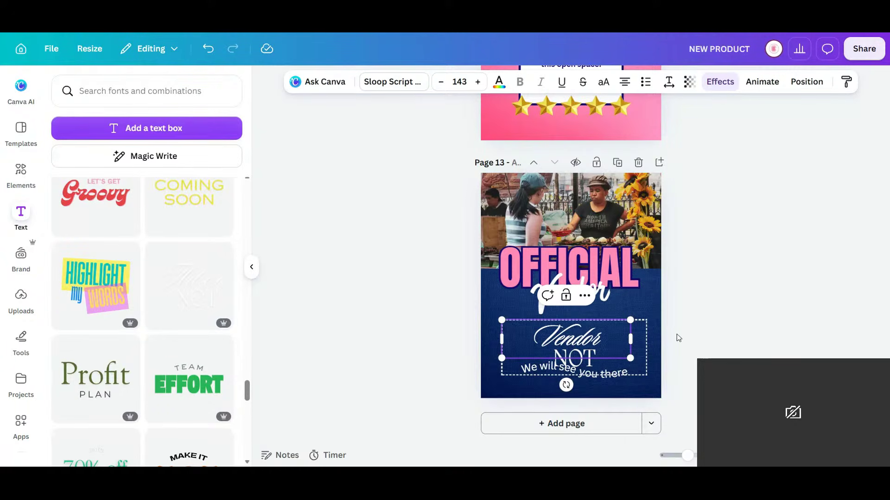
{"action": "left_click", "coordinate": [678, 338]}
Delete the old brush-script "Vendor", move the new text group up under "OFFICIAL", and remove its word "NOT"
{"action": "left_click", "coordinate": [598, 294]}
{"action": "left_click", "coordinate": [620, 238]}
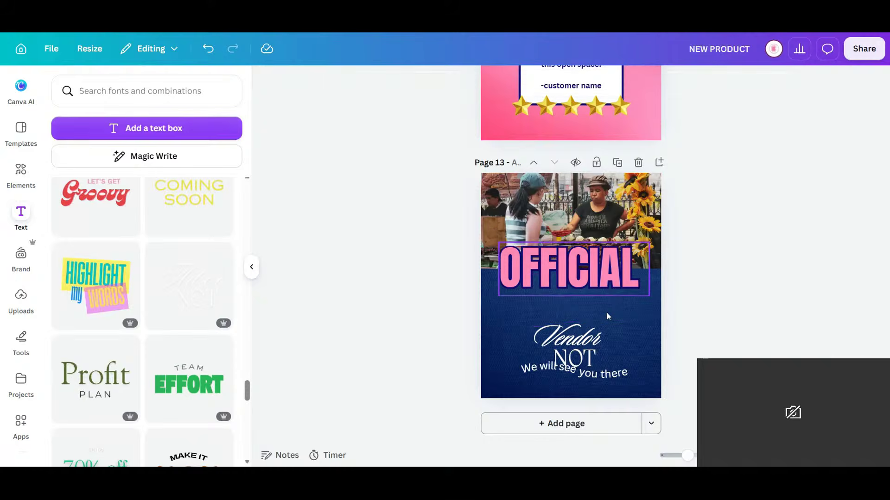
{"action": "left_click", "coordinate": [604, 331]}
{"action": "left_click", "coordinate": [609, 329]}
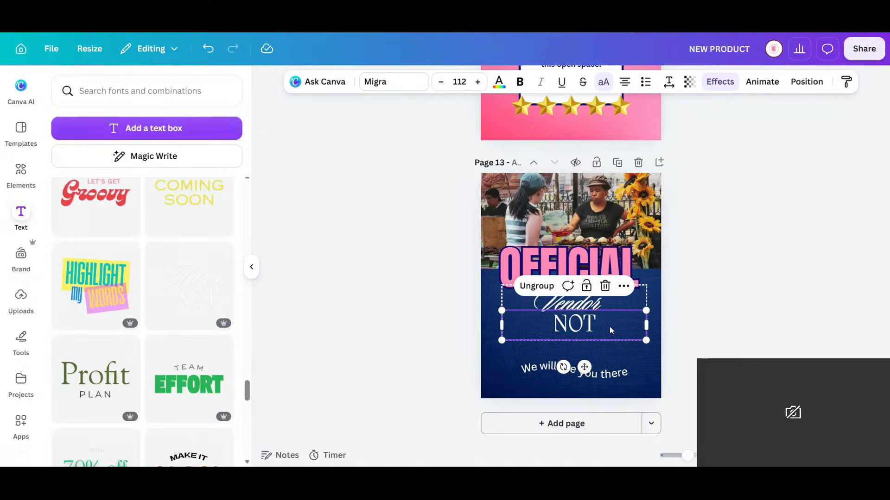
{"action": "key", "text": "Delete"}
Enlarge the elegant script "Vendor" text and position it overlapping the lower edge of the "OFFICIAL" heading
{"action": "left_click", "coordinate": [596, 318]}
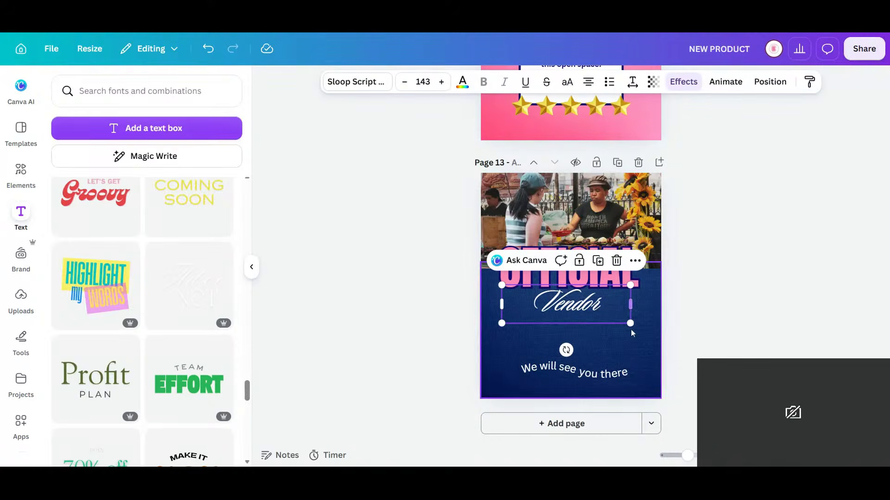
{"action": "left_click_drag", "start_coordinate": [631, 326], "coordinate": [685, 341]}
{"action": "left_click_drag", "start_coordinate": [629, 328], "coordinate": [594, 305]}
{"action": "left_click", "coordinate": [699, 327]}
Add the blank black-outline calendar from the "calendar" graphics results to page 13
{"action": "left_click", "coordinate": [16, 171]}
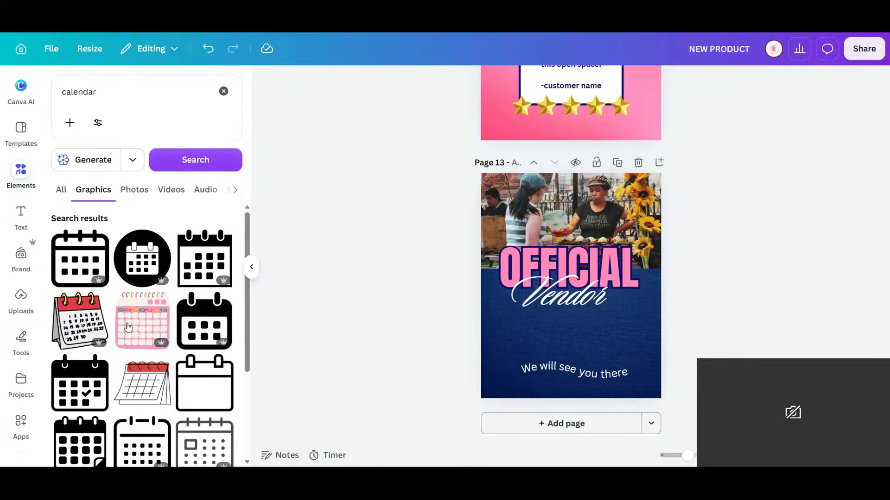
{"action": "scroll", "coordinate": [130, 329], "scroll_direction": "down", "scroll_amount": 4}
{"action": "scroll", "coordinate": [133, 337], "scroll_direction": "up", "scroll_amount": 2}
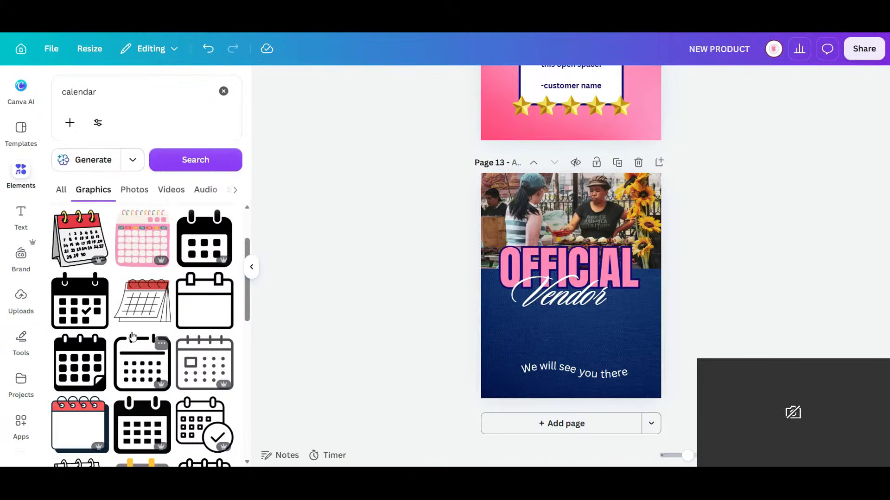
{"action": "scroll", "coordinate": [133, 337], "scroll_direction": "down", "scroll_amount": 2}
{"action": "scroll", "coordinate": [133, 337], "scroll_direction": "up", "scroll_amount": 1}
{"action": "left_click", "coordinate": [206, 246]}
Place the outline calendar below "Vendor" and move the "We will see you there" tagline down near the page's lower edge
{"action": "left_click_drag", "start_coordinate": [599, 308], "coordinate": [619, 392]}
{"action": "left_click", "coordinate": [621, 374]}
{"action": "left_click", "coordinate": [676, 377]}
Recolour the outline calendar graphic pink
{"action": "left_click", "coordinate": [598, 345]}
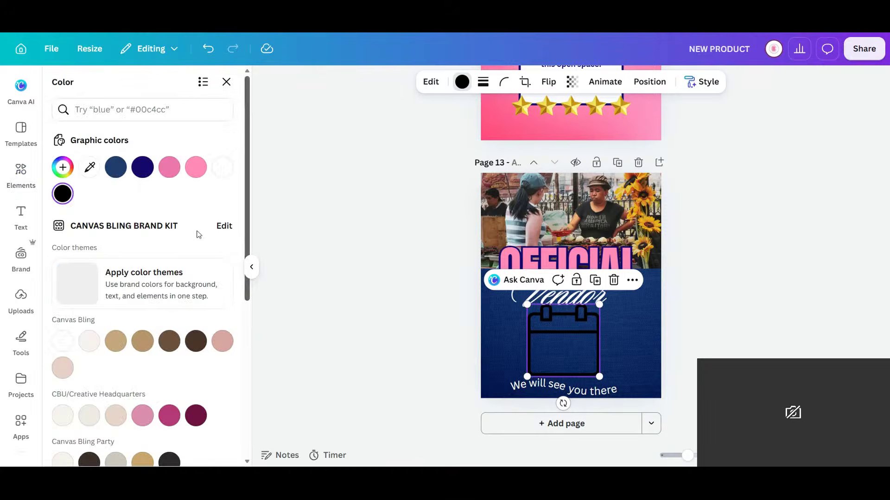
{"action": "left_click", "coordinate": [170, 167]}
{"action": "key", "text": "Escape"}
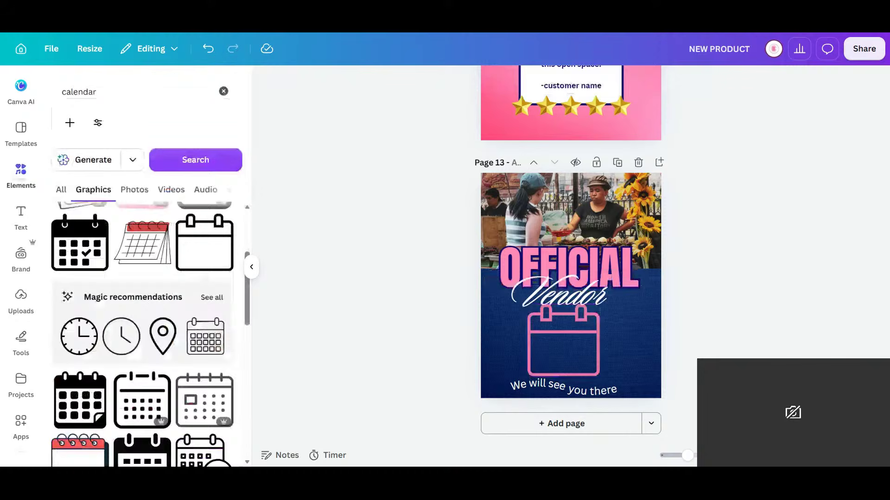
Replace the outline calendar with the blank white calendar graphic that has a red header
{"action": "left_click", "coordinate": [598, 348]}
{"action": "key", "text": "Delete"}
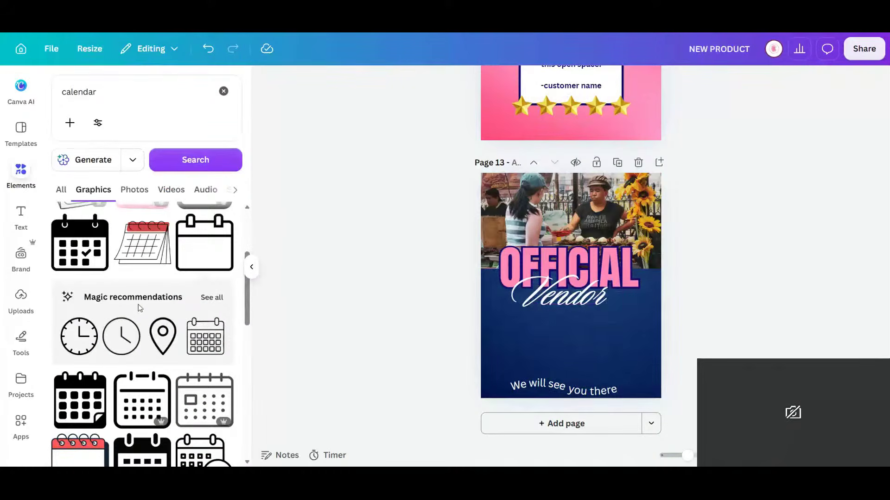
{"action": "scroll", "coordinate": [141, 309], "scroll_direction": "down", "scroll_amount": 1}
{"action": "scroll", "coordinate": [142, 309], "scroll_direction": "down", "scroll_amount": 3}
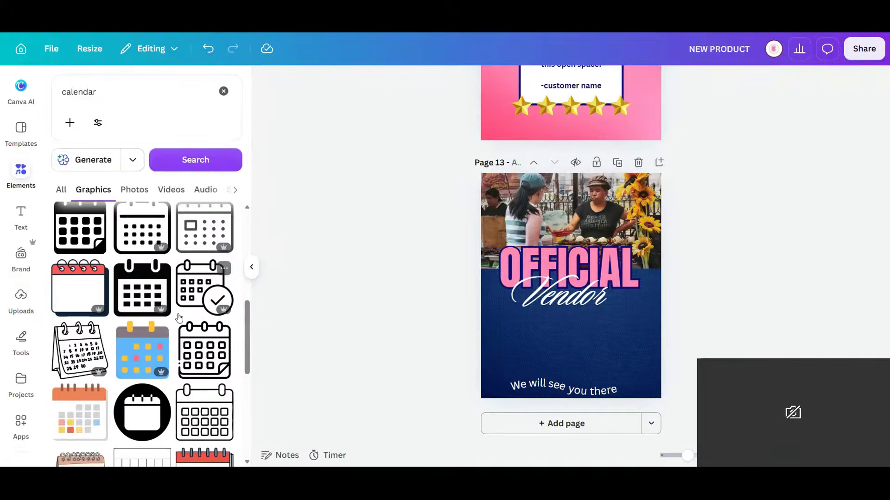
{"action": "left_click", "coordinate": [76, 298]}
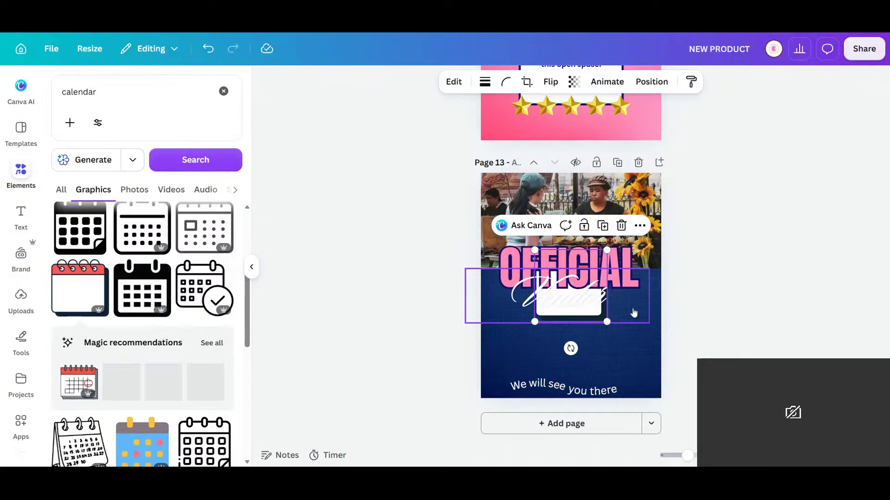
Place the red-header calendar graphic below "Vendor" and recolour its header pastel pink and its dark outline dark indigo
{"action": "left_click_drag", "start_coordinate": [592, 313], "coordinate": [592, 368]}
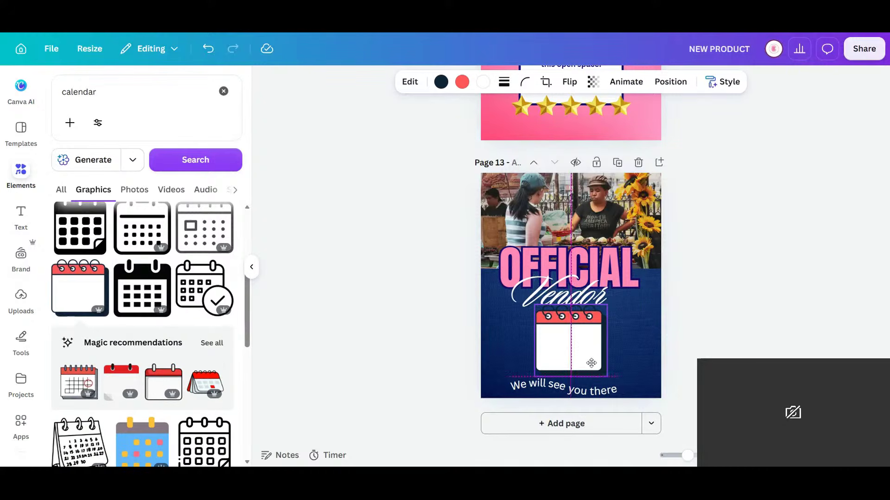
{"action": "left_click", "coordinate": [466, 83]}
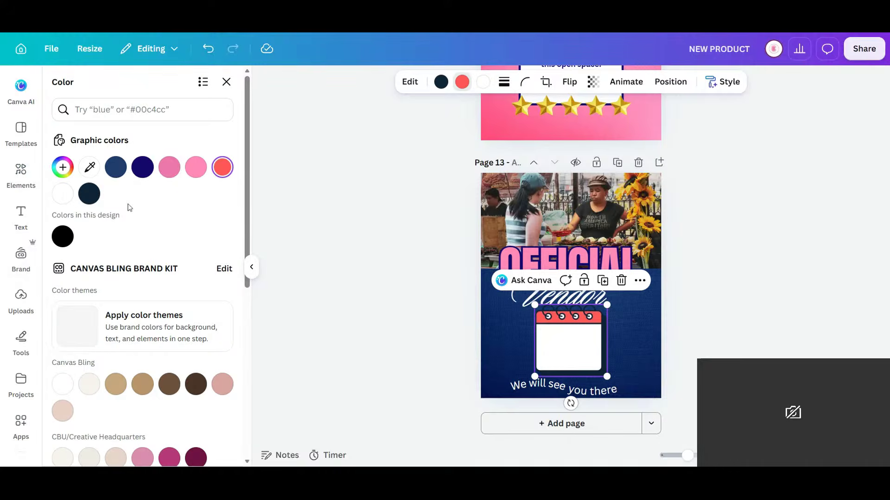
{"action": "left_click", "coordinate": [171, 175]}
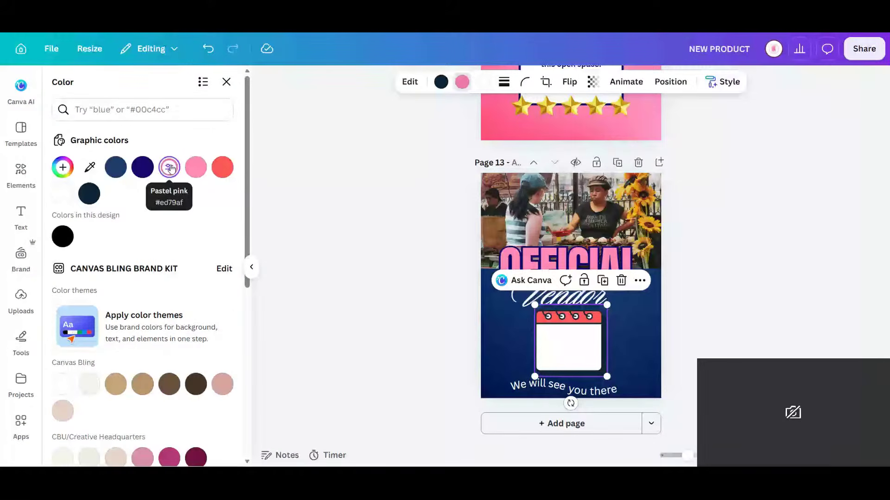
{"action": "left_click", "coordinate": [441, 82]}
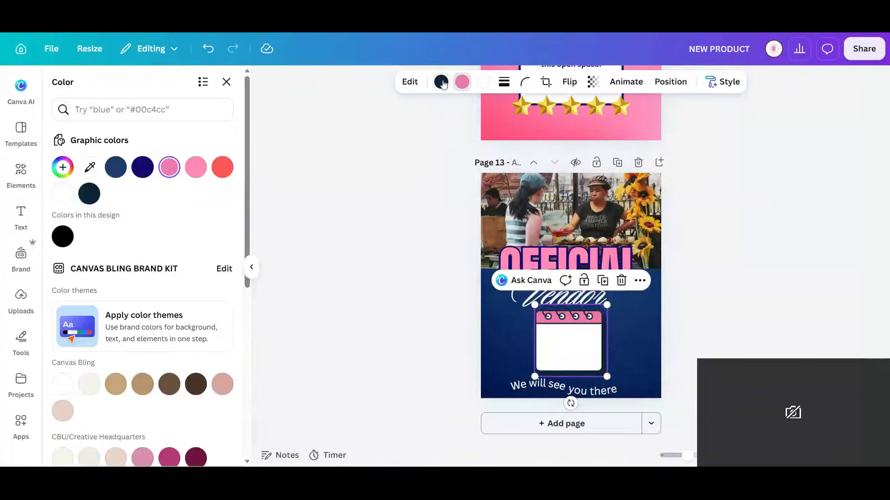
{"action": "left_click", "coordinate": [142, 167]}
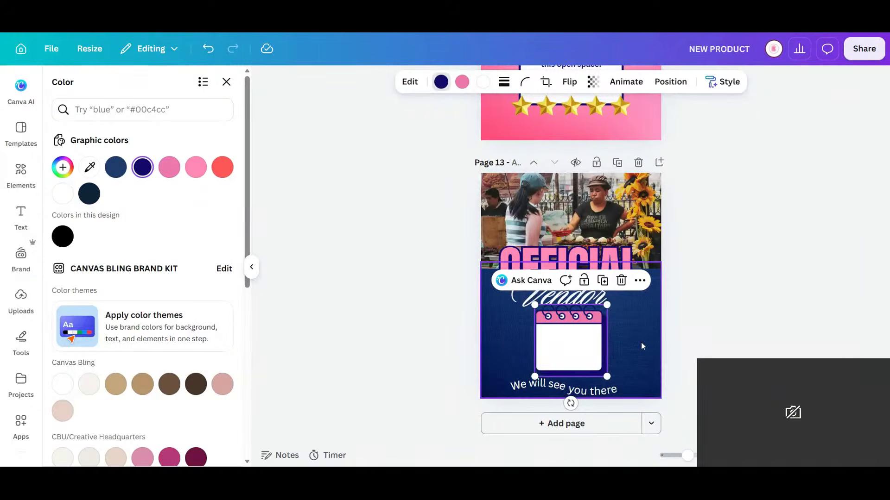
{"action": "left_click", "coordinate": [702, 329]}
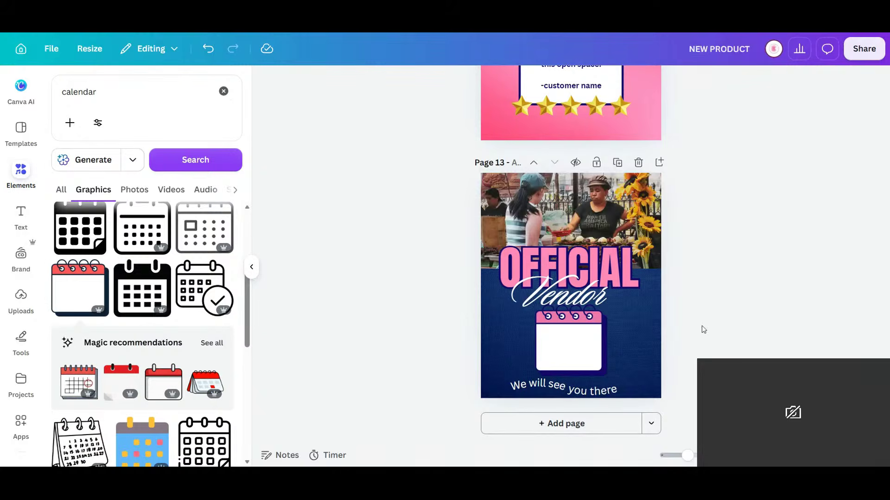
Try white for the calendar graphic's dark indigo parts
{"action": "left_click", "coordinate": [588, 338]}
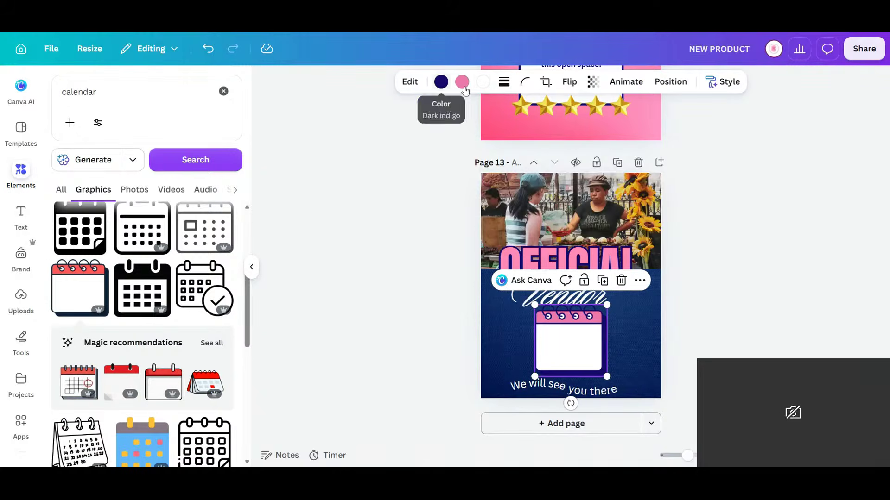
{"action": "left_click", "coordinate": [441, 82]}
{"action": "left_click", "coordinate": [223, 167]}
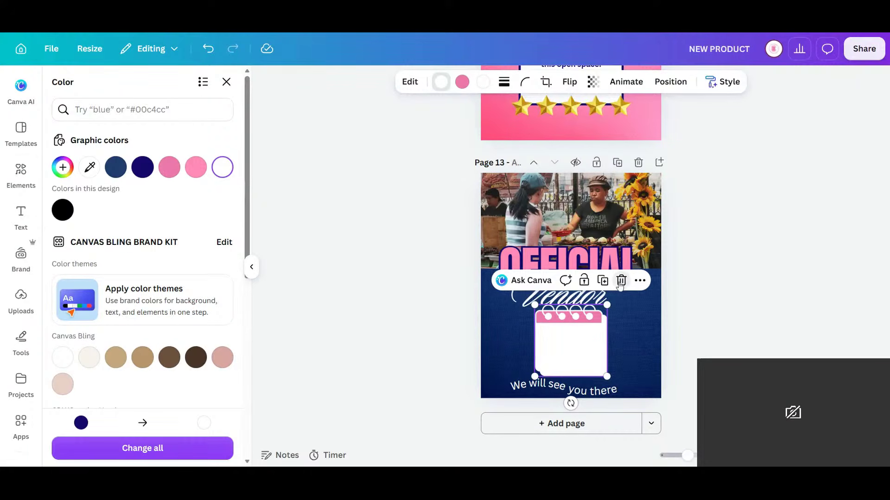
Replace the calendar graphic with the recommended blank red-header calendar with a folded corner, placed between "Vendor" and the tagline
{"action": "key", "text": "Delete"}
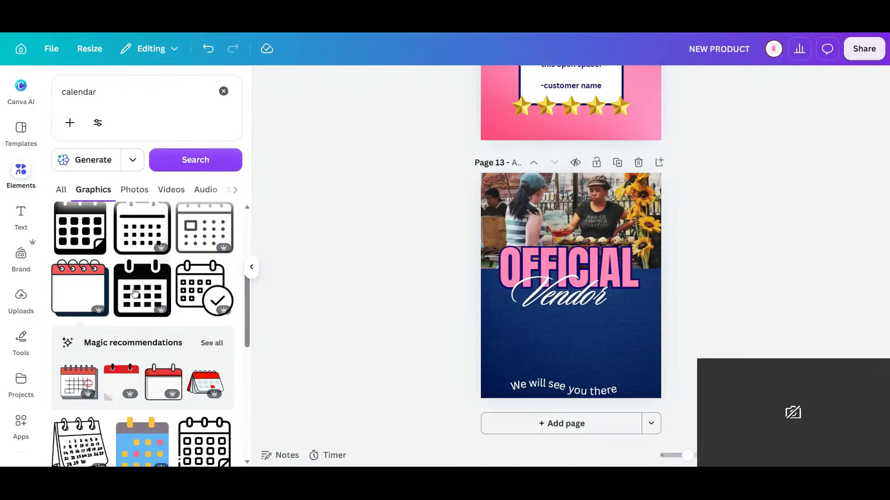
{"action": "scroll", "coordinate": [139, 290], "scroll_direction": "down", "scroll_amount": 2}
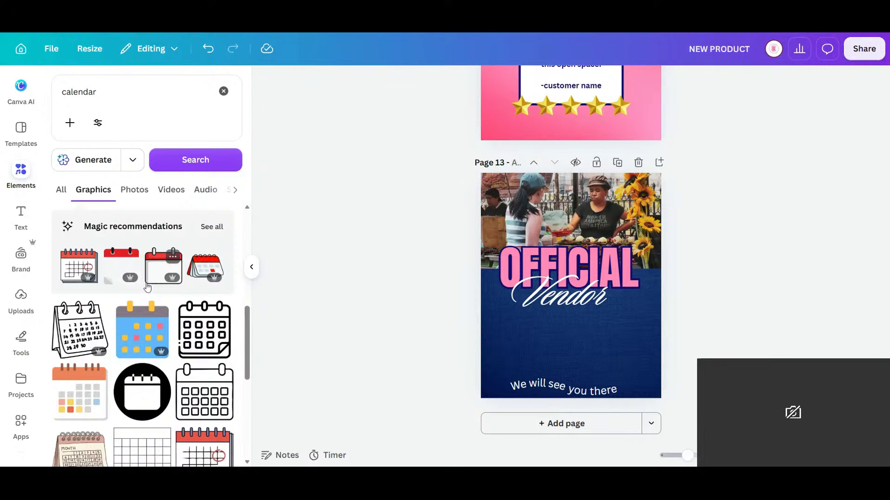
{"action": "left_click", "coordinate": [147, 283]}
{"action": "left_click_drag", "start_coordinate": [590, 323], "coordinate": [588, 353]}
Recolour the folded-corner calendar's red header pastel pink and its black rings dark indigo
{"action": "left_click", "coordinate": [462, 82]}
{"action": "left_click", "coordinate": [169, 169]}
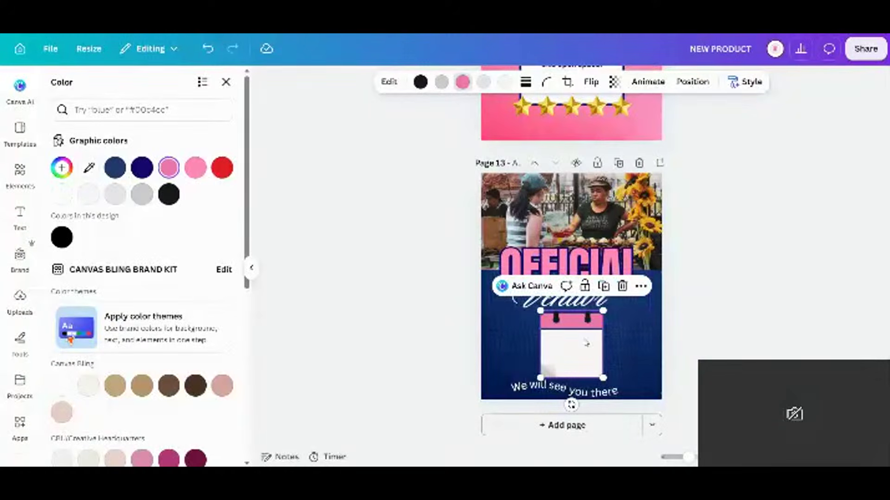
{"action": "left_click", "coordinate": [420, 82]}
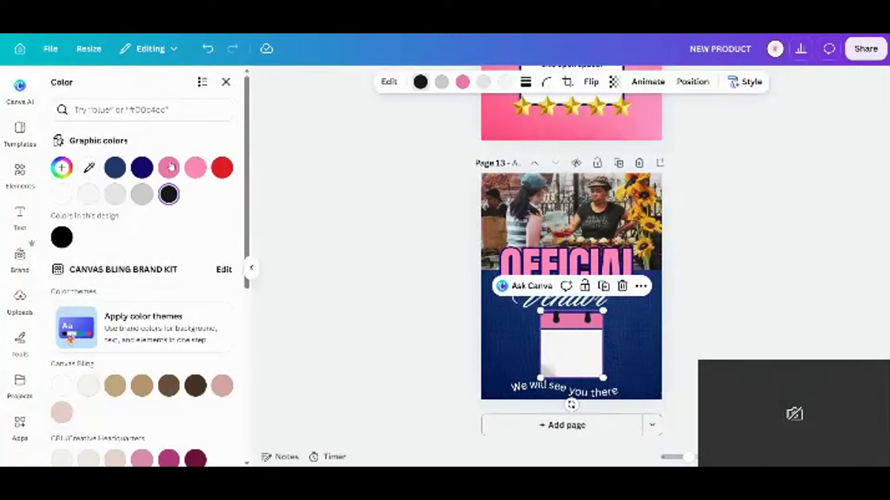
{"action": "left_click", "coordinate": [147, 171]}
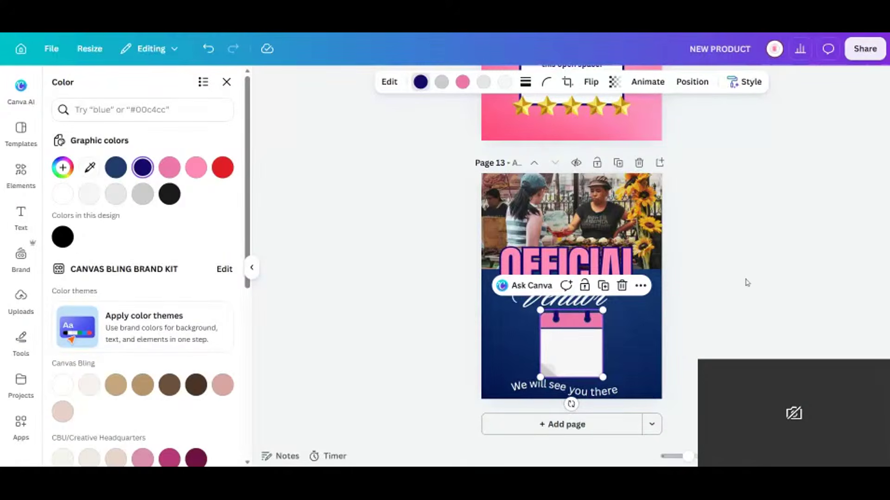
{"action": "left_click", "coordinate": [726, 280]}
{"action": "left_click", "coordinate": [584, 358]}
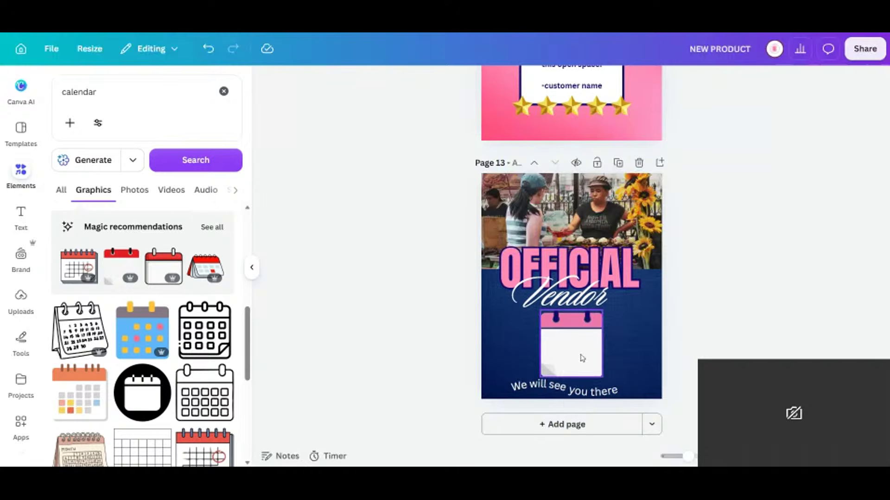
Shrink the grouped "We will see you there" tagline to font size 40.3
{"action": "left_click", "coordinate": [605, 392]}
{"action": "left_click_drag", "start_coordinate": [619, 399], "coordinate": [567, 385]}
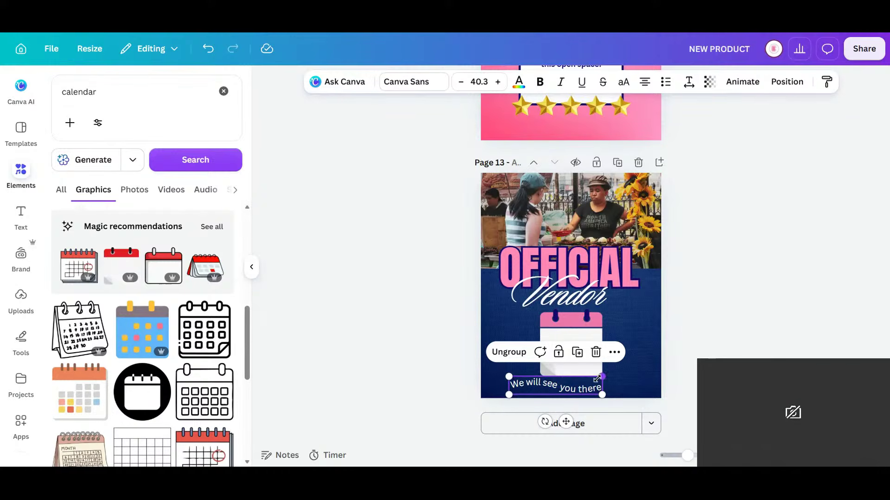
{"action": "left_click", "coordinate": [588, 390]}
{"action": "left_click_drag", "start_coordinate": [587, 391], "coordinate": [598, 388]}
{"action": "left_click", "coordinate": [208, 48]}
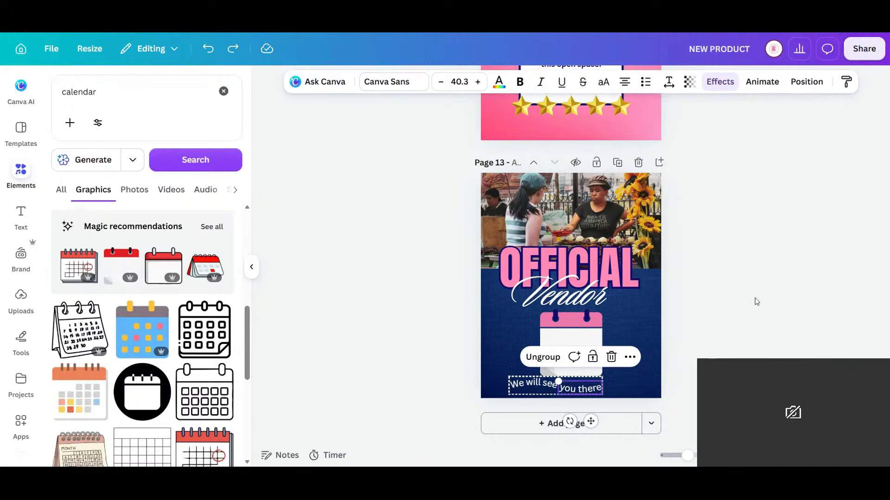
{"action": "left_click", "coordinate": [756, 302]}
Reposition the "We will see you there" tagline centred just below the calendar near the page's lower edge
{"action": "left_click_drag", "start_coordinate": [586, 393], "coordinate": [651, 366]}
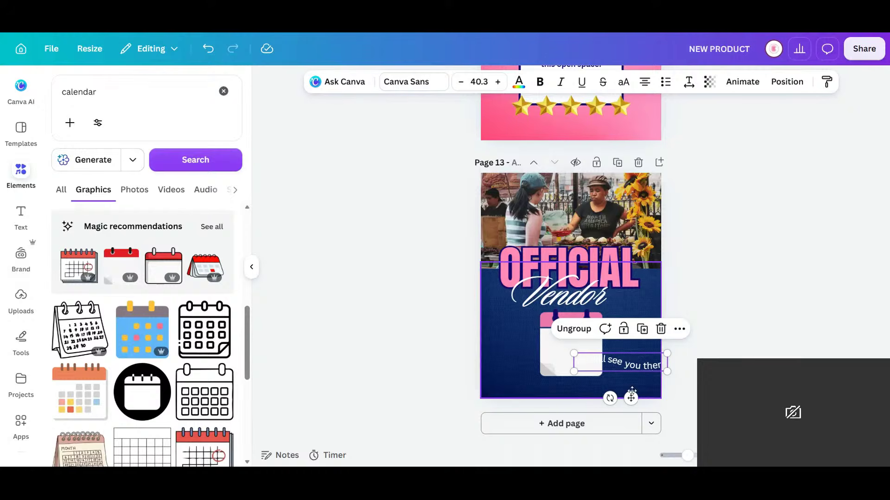
{"action": "left_click_drag", "start_coordinate": [621, 398], "coordinate": [643, 401]}
{"action": "left_click_drag", "start_coordinate": [638, 354], "coordinate": [596, 357]}
{"action": "left_click_drag", "start_coordinate": [598, 392], "coordinate": [568, 408]}
{"action": "left_click_drag", "start_coordinate": [608, 366], "coordinate": [599, 386]}
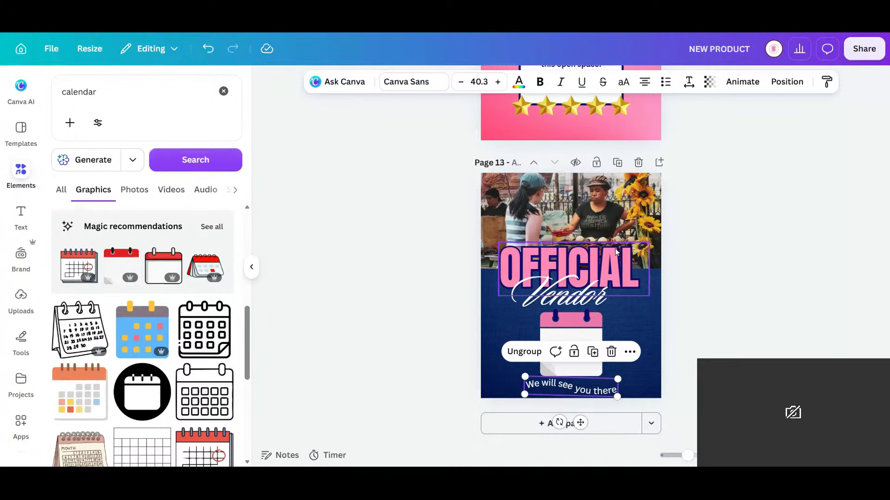
Move the "OFFICIAL" and "Vendor" headings together slightly higher on page 13
{"action": "left_click", "coordinate": [589, 298]}
{"action": "left_click", "coordinate": [608, 281], "text": "shift"}
{"action": "left_click_drag", "start_coordinate": [621, 281], "coordinate": [626, 267]}
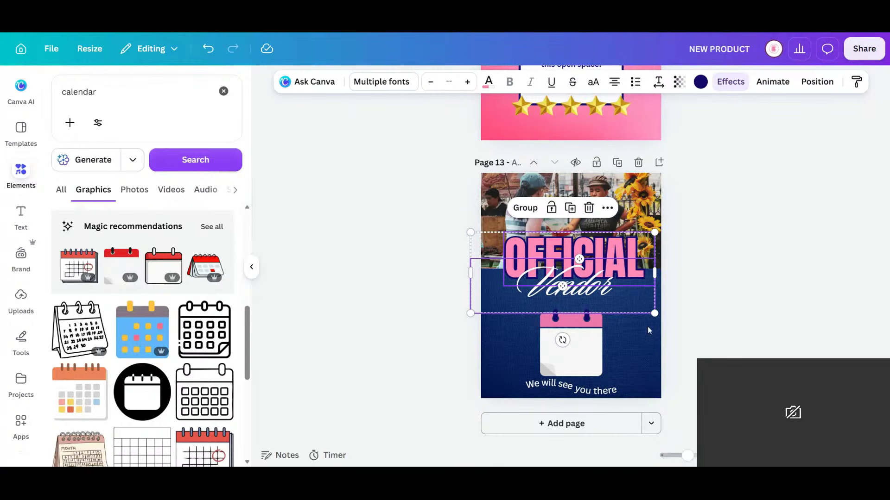
{"action": "left_click", "coordinate": [732, 327]}
Nudge the calendar graphic and the "We will see you there" tagline slightly up towards the headings
{"action": "mouse_move", "coordinate": [593, 359]}
{"action": "left_mouse_down"}
{"action": "mouse_move", "coordinate": [592, 342]}
{"action": "mouse_move", "coordinate": [594, 352]}
{"action": "left_mouse_up"}
{"action": "left_click_drag", "start_coordinate": [594, 391], "coordinate": [594, 386]}
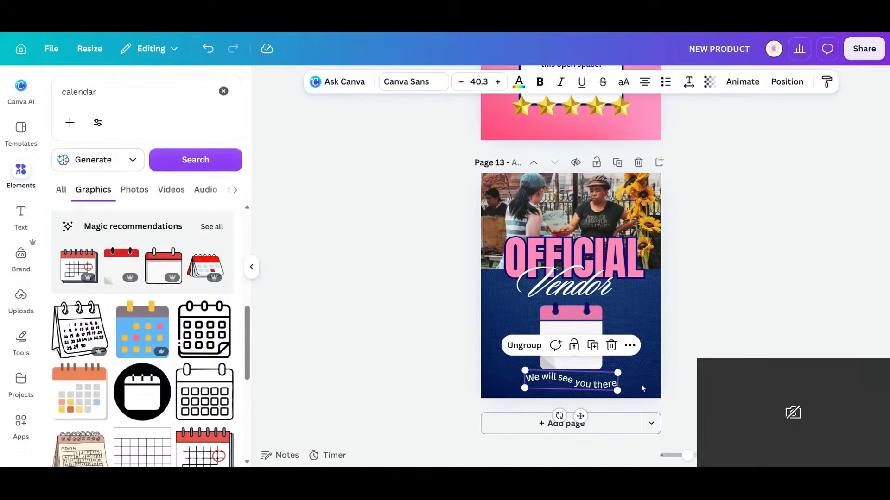
{"action": "left_click", "coordinate": [580, 334]}
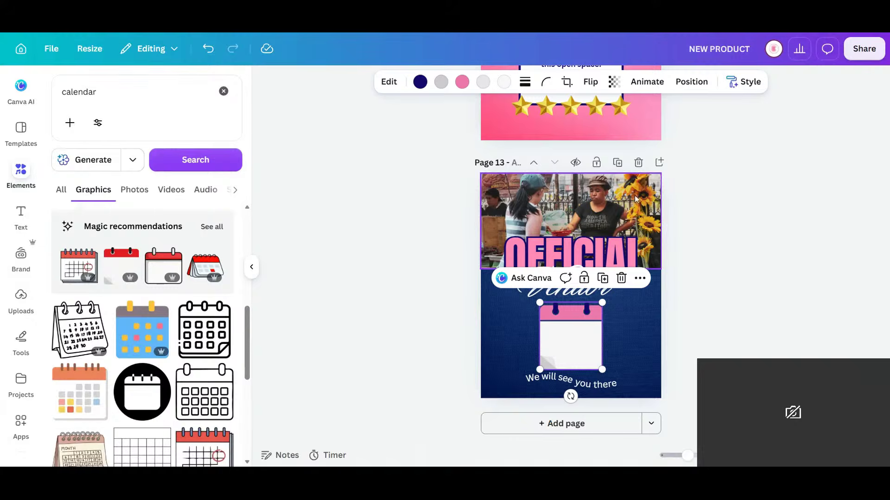
Correct the second line of page 12's testimonial text to read "Your customer"
{"action": "scroll", "coordinate": [627, 196], "scroll_direction": "up", "scroll_amount": 3}
{"action": "left_click", "coordinate": [550, 163]}
{"action": "left_click", "coordinate": [550, 163]}
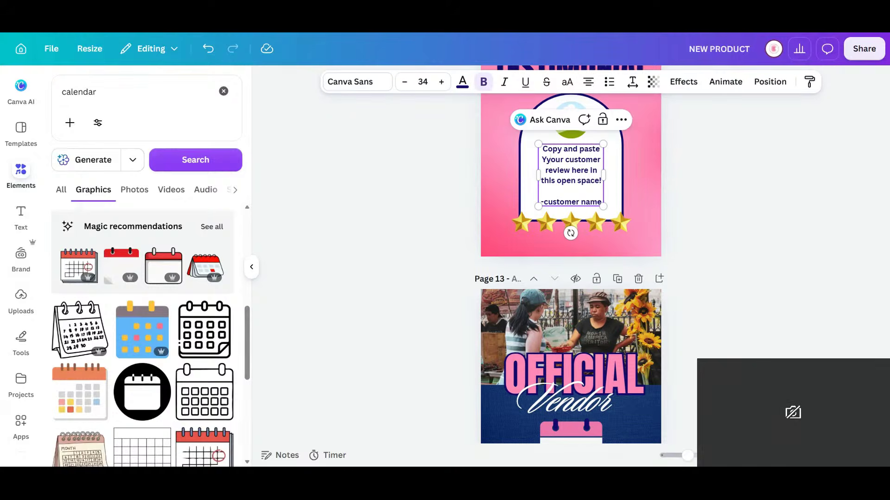
{"action": "key", "text": "BackSpace"}
{"action": "left_click", "coordinate": [661, 197]}
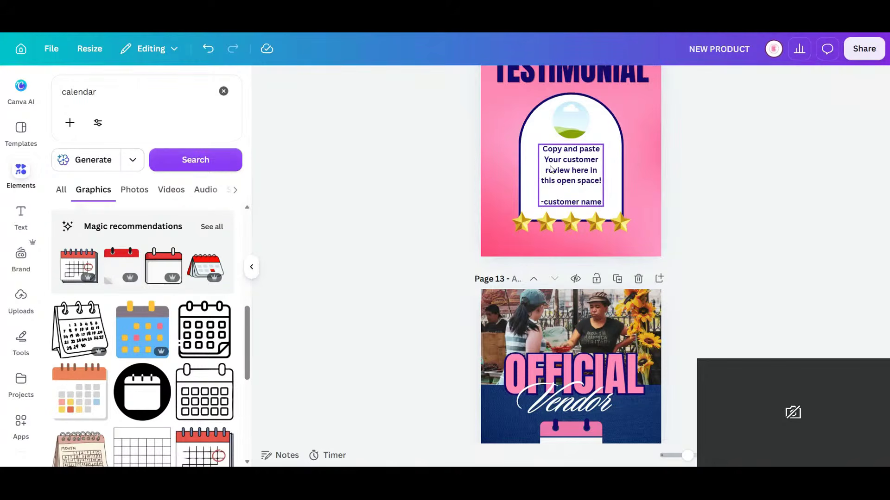
Duplicate the testimonial's review text and place the copy over the calendar on page 13
{"action": "left_click", "coordinate": [570, 159]}
{"action": "left_click", "coordinate": [602, 121]}
{"action": "left_click_drag", "start_coordinate": [586, 163], "coordinate": [578, 324]}
{"action": "scroll", "coordinate": [589, 271], "scroll_direction": "down", "scroll_amount": 3}
Replace the copied text with "August 21st" and "Canvas Bling Plaza", and move it down onto the calendar's white area
{"action": "double_click", "coordinate": [575, 329]}
{"action": "key", "text": "BackSpace"}
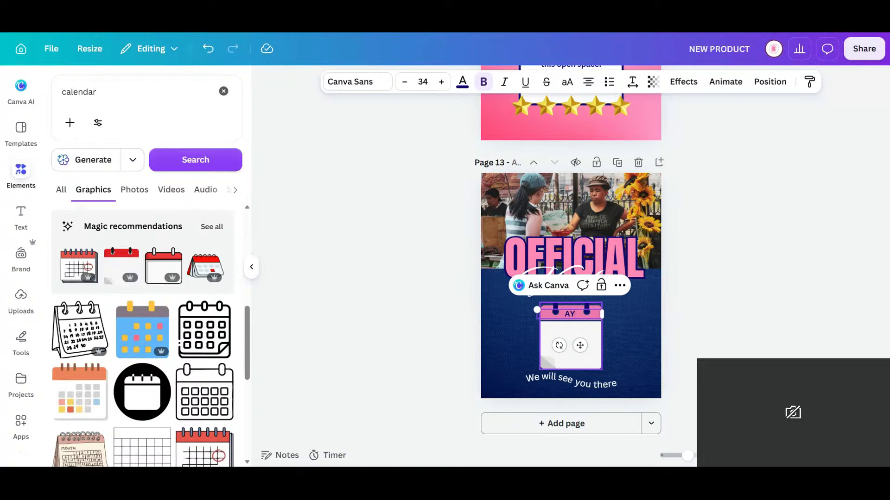
{"action": "key", "text": "BackSpace"}
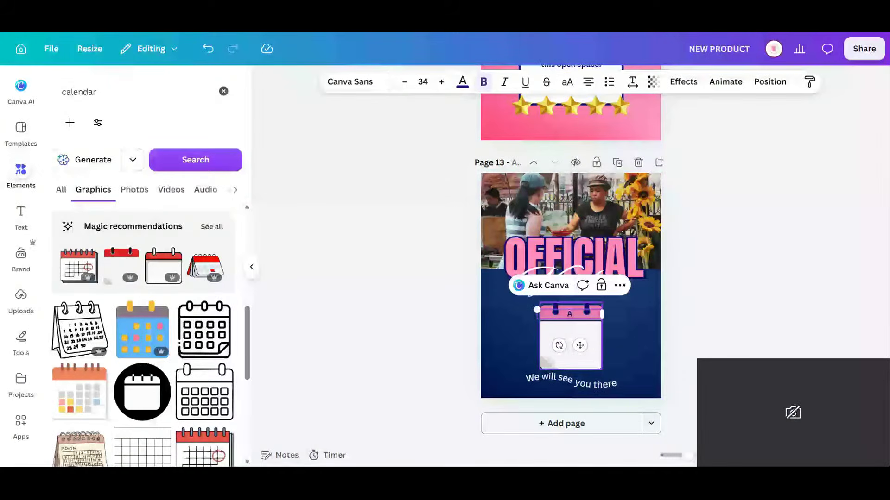
{"action": "type", "text": "August 21"}
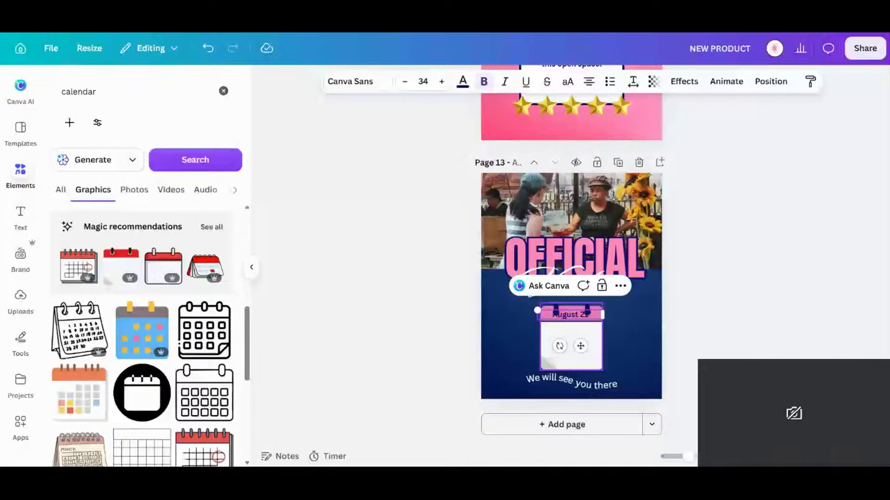
{"action": "type", "text": "st Canvas Bling"}
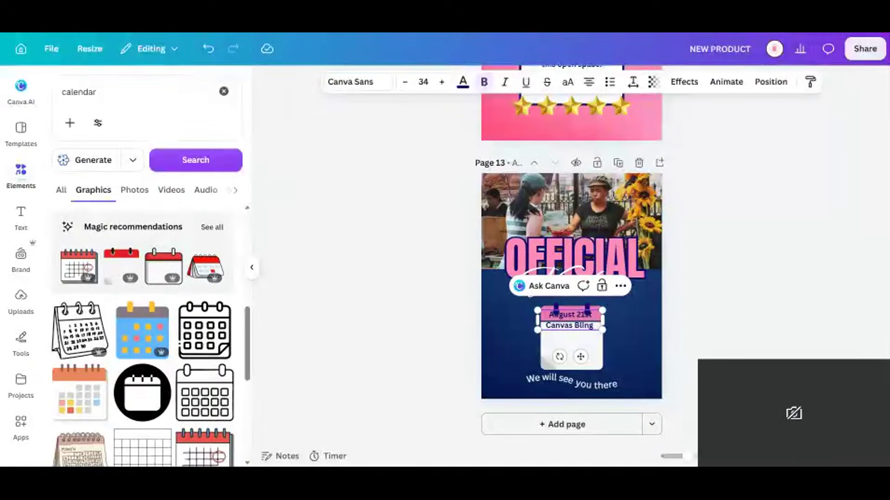
{"action": "type", "text": " Plaza"}
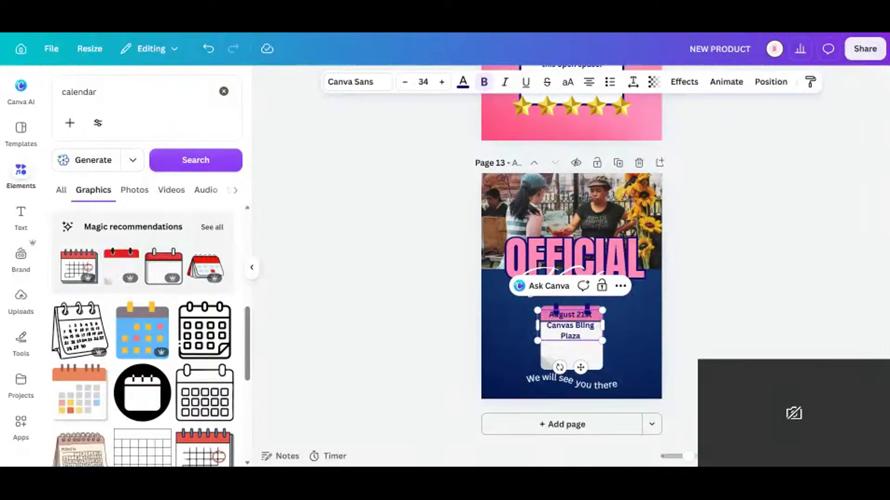
{"action": "left_click", "coordinate": [739, 324]}
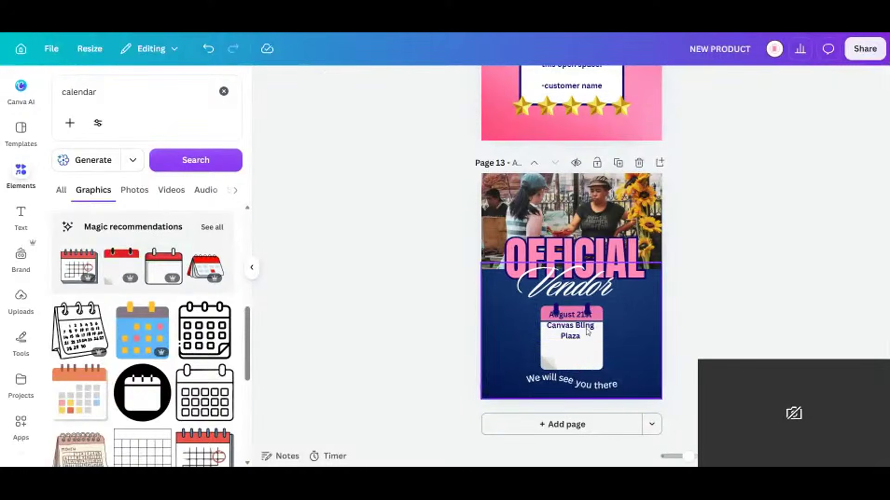
{"action": "left_click_drag", "start_coordinate": [587, 330], "coordinate": [587, 353]}
Add the line "Booth 421" below "Plaza" and shift the event text up to fit inside the calendar
{"action": "left_click", "coordinate": [587, 359]}
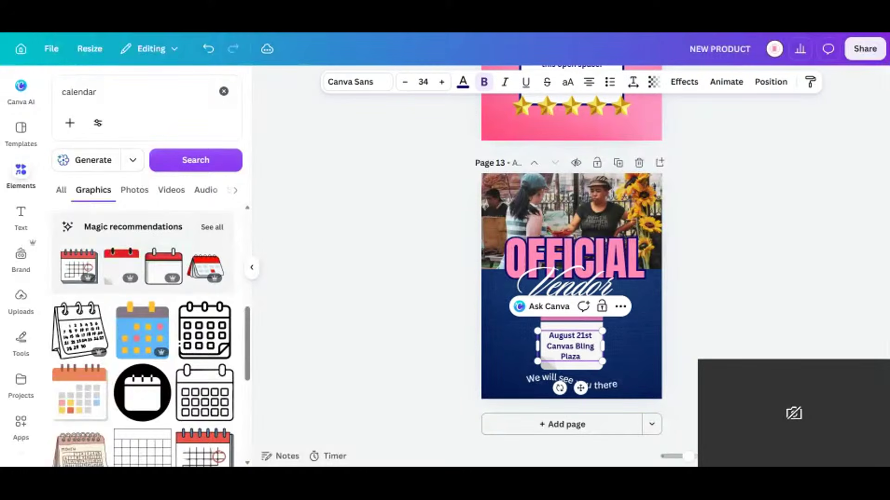
{"action": "key", "text": "Return"}
{"action": "type", "text": "booth"}
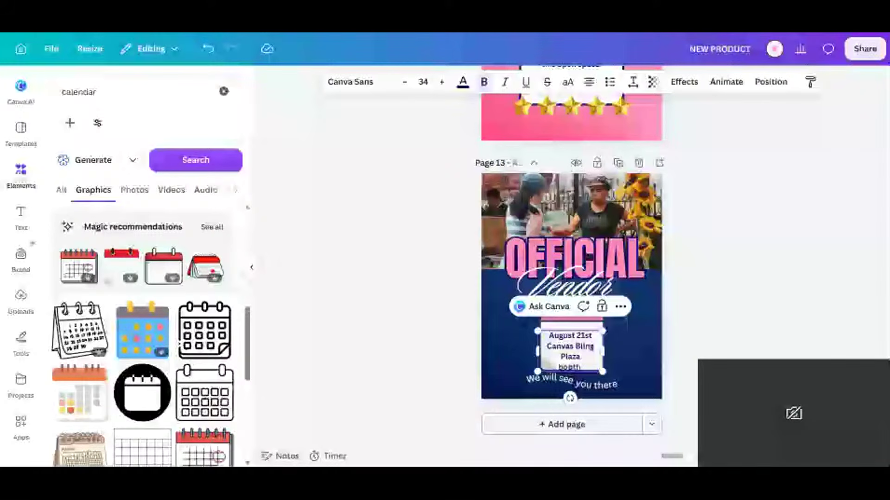
{"action": "key", "text": "BackSpace"}
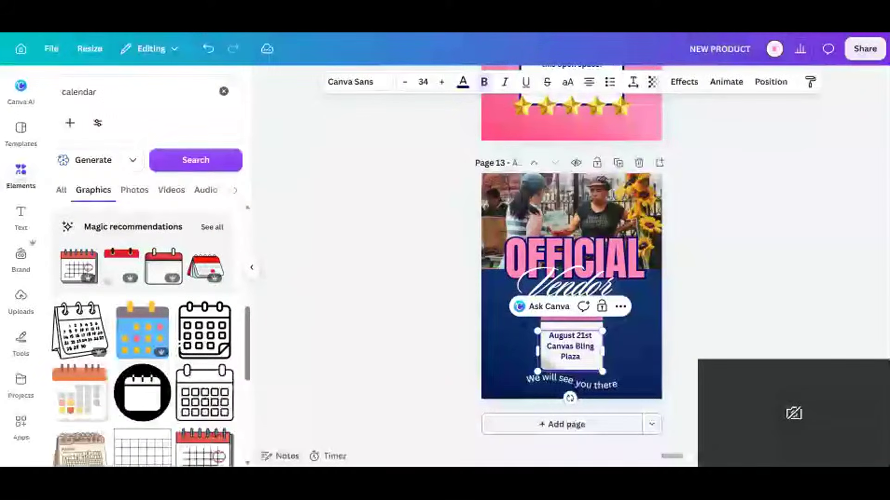
{"action": "type", "text": "BOOTH"}
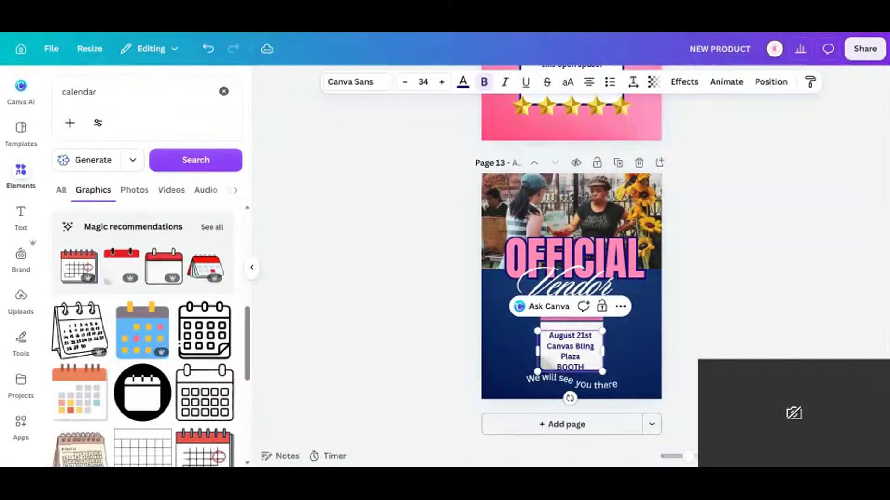
{"action": "key", "text": "BackSpace"}
{"action": "key", "text": "BackSpace"}
{"action": "key", "text": "BackSpace"}
{"action": "key", "text": "BackSpace"}
{"action": "key", "text": "BackSpace"}
{"action": "type", "text": "Booth 41"}
{"action": "key", "text": "BackSpace"}
{"action": "type", "text": "21"}
{"action": "left_click", "coordinate": [691, 319]}
{"action": "left_click_drag", "start_coordinate": [587, 356], "coordinate": [586, 348]}
{"action": "left_click", "coordinate": [697, 351]}
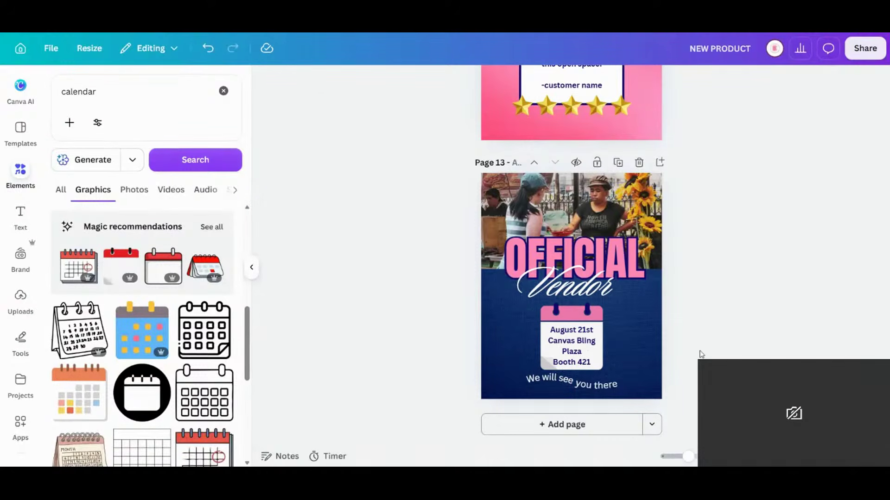
Enlarge the calendar graphic slightly, shift it up, and realign the event text within its white area
{"action": "left_click", "coordinate": [596, 322]}
{"action": "left_click_drag", "start_coordinate": [602, 369], "coordinate": [608, 376]}
{"action": "left_click_drag", "start_coordinate": [597, 319], "coordinate": [594, 312]}
{"action": "left_click", "coordinate": [723, 349]}
{"action": "left_click_drag", "start_coordinate": [586, 348], "coordinate": [584, 344]}
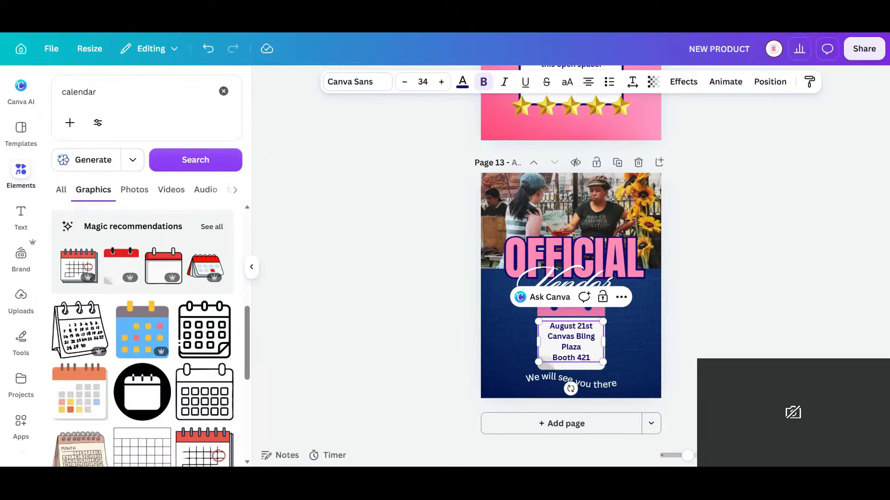
Scale the event text on page 13's calendar down to size 28.4, with "Canvas Bling Plaza" on a single line
{"action": "left_click_drag", "start_coordinate": [603, 341], "coordinate": [584, 355]}
{"action": "left_click", "coordinate": [723, 345]}
{"action": "key", "text": "Escape"}
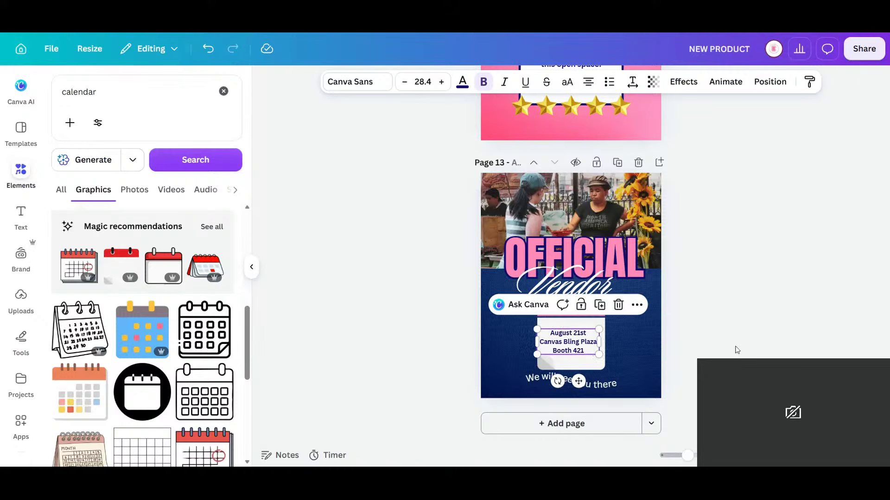
{"action": "left_click", "coordinate": [730, 326]}
Replace the word "Plaza" in the calendar's venue line with "HQ"
{"action": "left_click", "coordinate": [582, 342]}
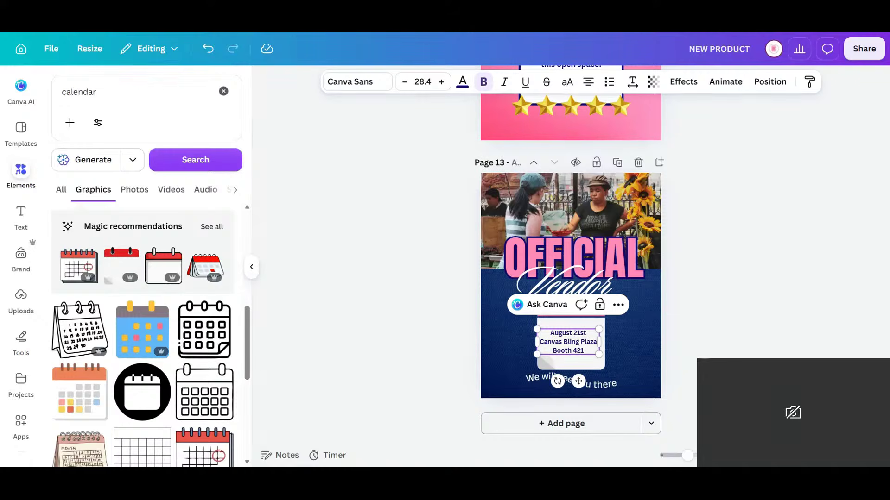
{"action": "left_click_drag", "start_coordinate": [583, 342], "coordinate": [598, 342]}
{"action": "key", "text": "BackSpace"}
{"action": "type", "text": "HQ"}
{"action": "left_click", "coordinate": [685, 357]}
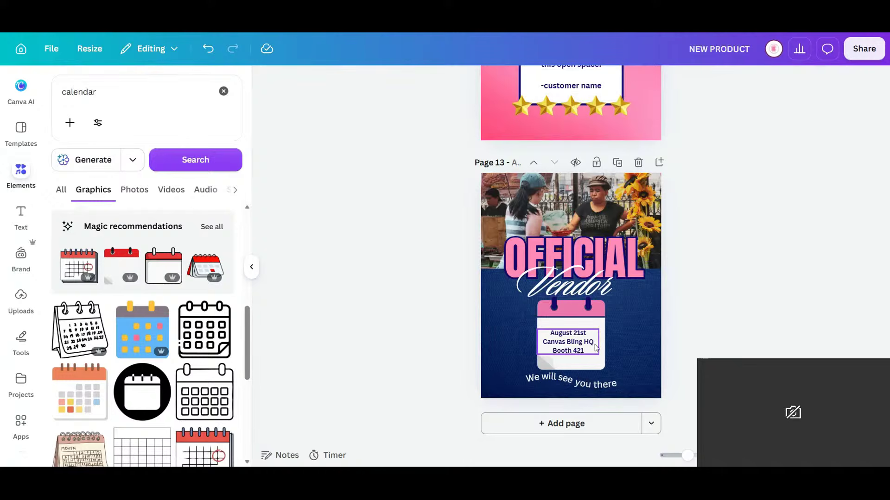
Enlarge the event text slightly and centre it within the calendar's white area
{"action": "left_click", "coordinate": [589, 350]}
{"action": "mouse_move", "coordinate": [597, 353]}
{"action": "left_mouse_down"}
{"action": "mouse_move", "coordinate": [604, 360]}
{"action": "mouse_move", "coordinate": [588, 348]}
{"action": "left_mouse_up"}
{"action": "left_click", "coordinate": [587, 350]}
{"action": "left_click", "coordinate": [686, 347]}
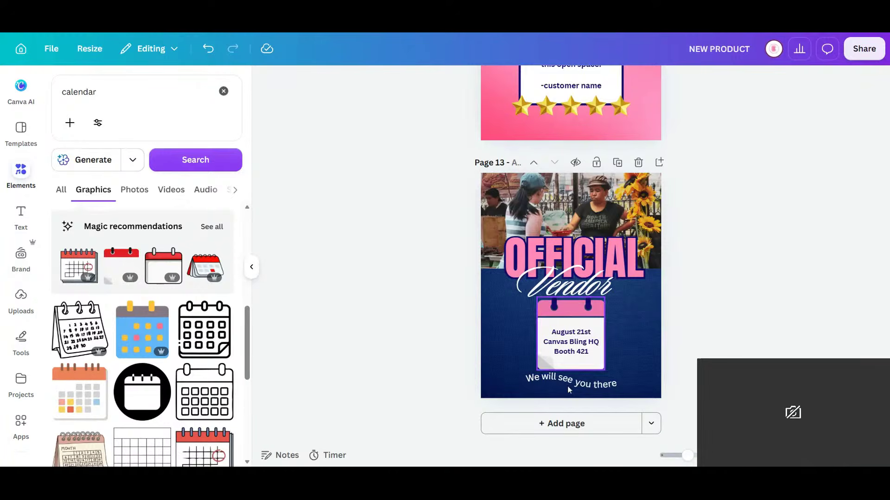
Check the vendor flyer up close and add a blank page after it
{"action": "left_click_drag", "start_coordinate": [689, 455], "coordinate": [707, 455]}
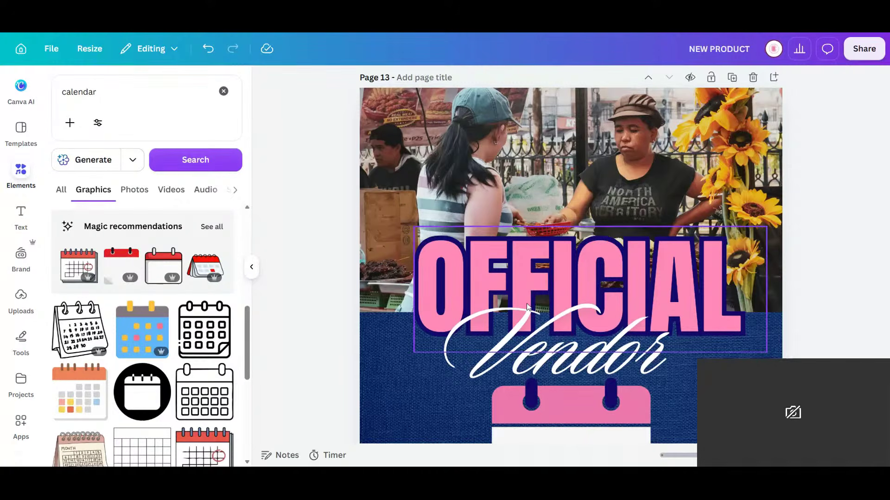
{"action": "left_click_drag", "start_coordinate": [692, 453], "coordinate": [685, 456]}
{"action": "left_click", "coordinate": [579, 425]}
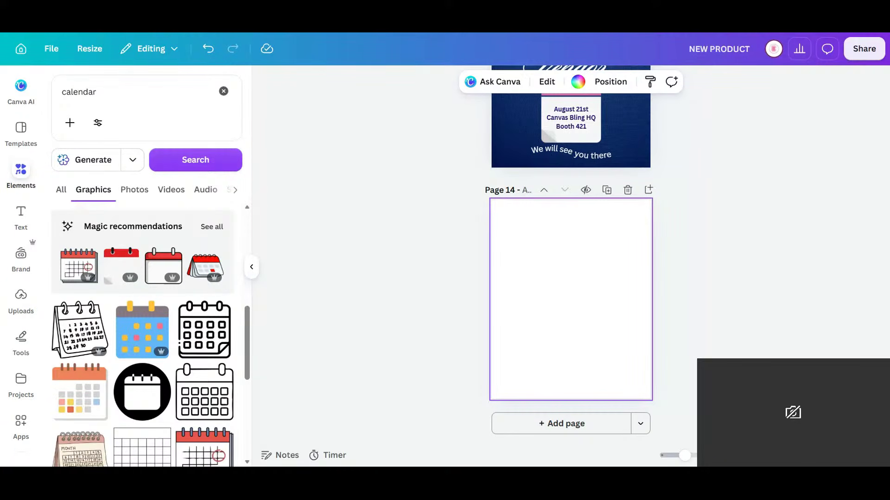
Review all pages in the grid overview and look back through the recent designs for a layout to reuse
{"action": "key", "text": "ctrl+alt+3"}
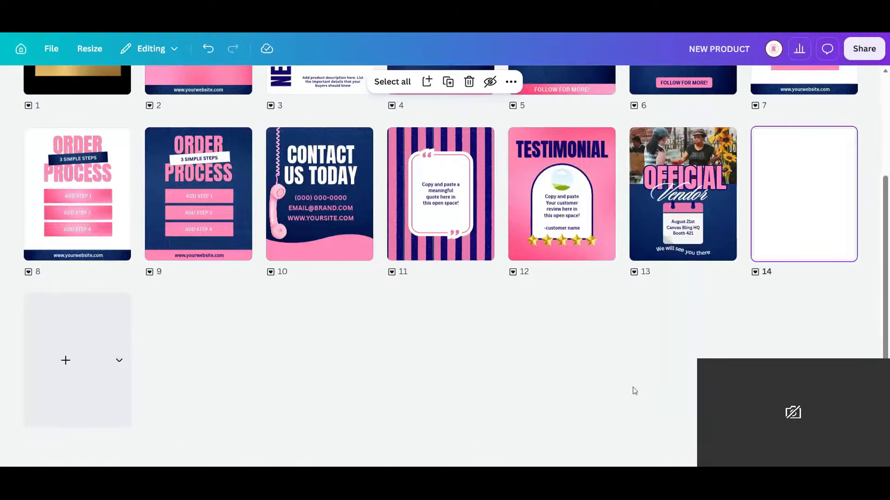
{"action": "scroll", "coordinate": [525, 181], "scroll_direction": "up", "scroll_amount": 3}
{"action": "double_click", "coordinate": [819, 346]}
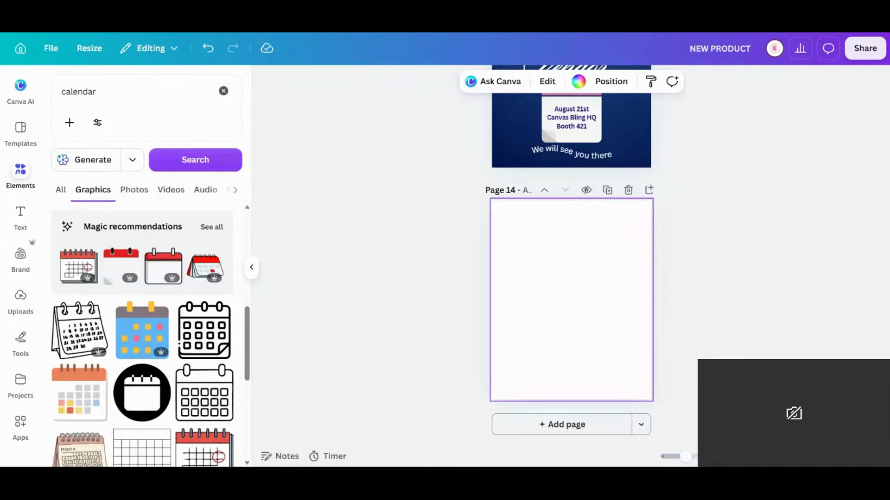
{"action": "key", "text": "ctrl+alt+3"}
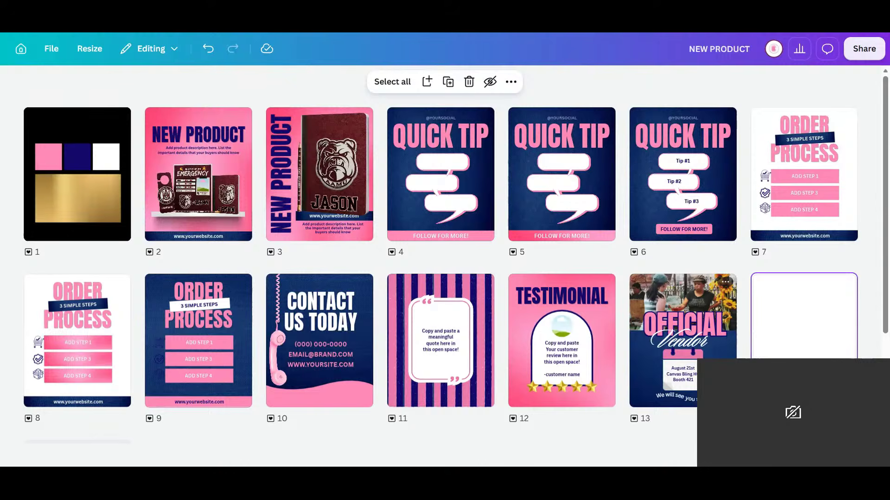
{"action": "double_click", "coordinate": [805, 352]}
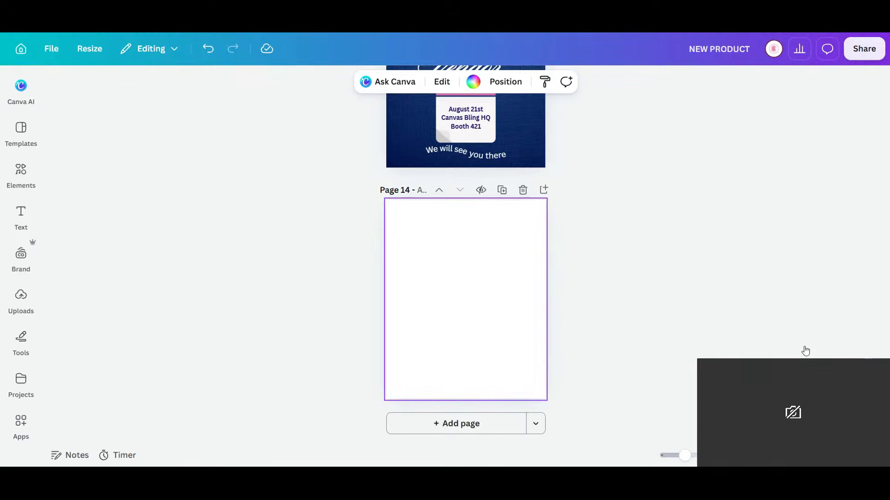
{"action": "scroll", "coordinate": [607, 281], "scroll_direction": "up", "scroll_amount": 3}
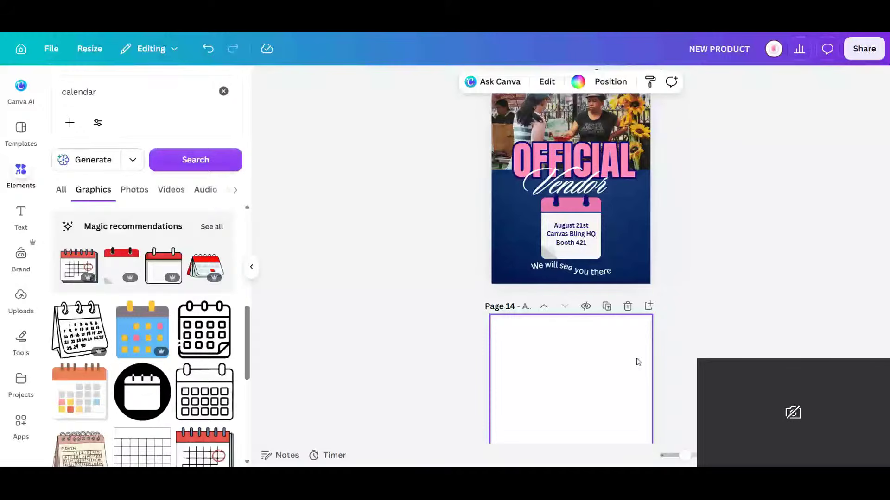
{"action": "scroll", "coordinate": [635, 361], "scroll_direction": "down", "scroll_amount": 3}
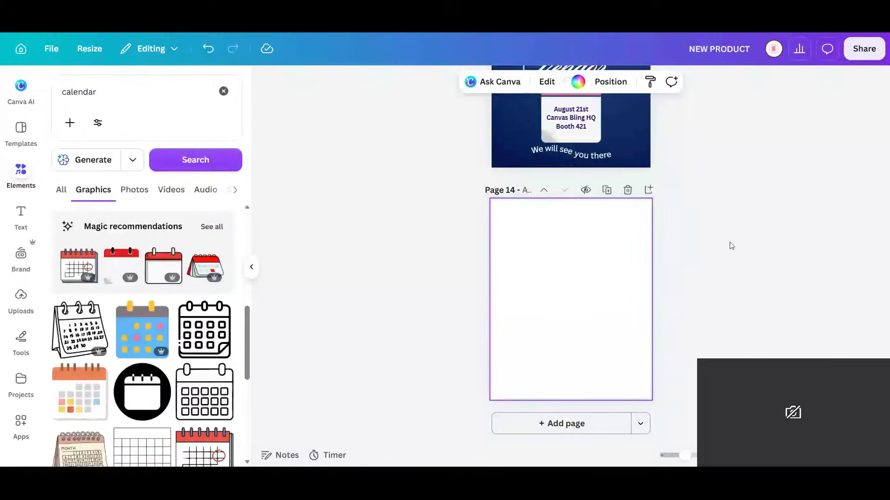
{"action": "scroll", "coordinate": [659, 233], "scroll_direction": "up", "scroll_amount": 8}
{"action": "scroll", "coordinate": [660, 232], "scroll_direction": "down", "scroll_amount": 2}
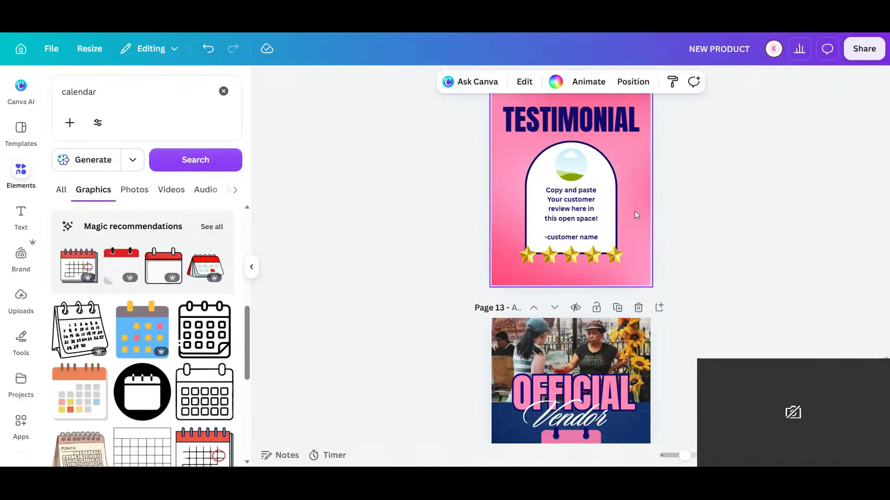
Duplicate the testimonial page, place the copy after the vendor flyer, and delete everything on it except the title and pink background
{"action": "left_click", "coordinate": [638, 188]}
{"action": "right_click", "coordinate": [638, 188]}
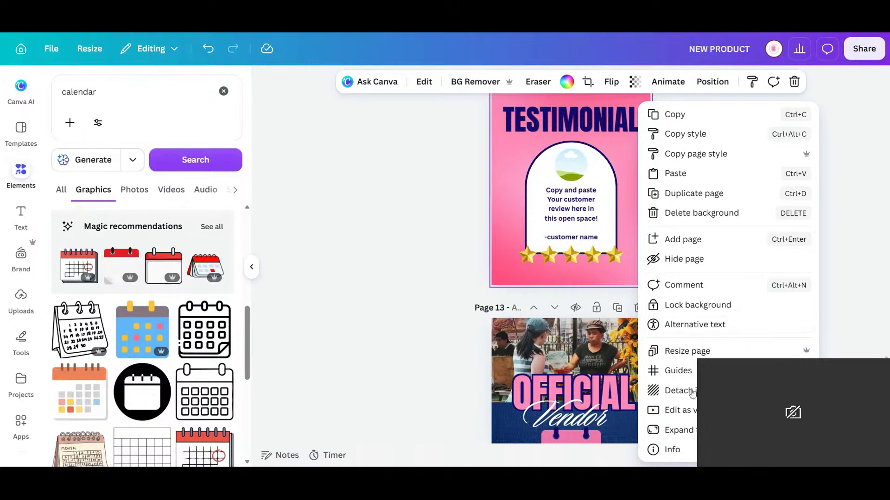
{"action": "left_click", "coordinate": [643, 113]}
{"action": "scroll", "coordinate": [635, 157], "scroll_direction": "up", "scroll_amount": 2}
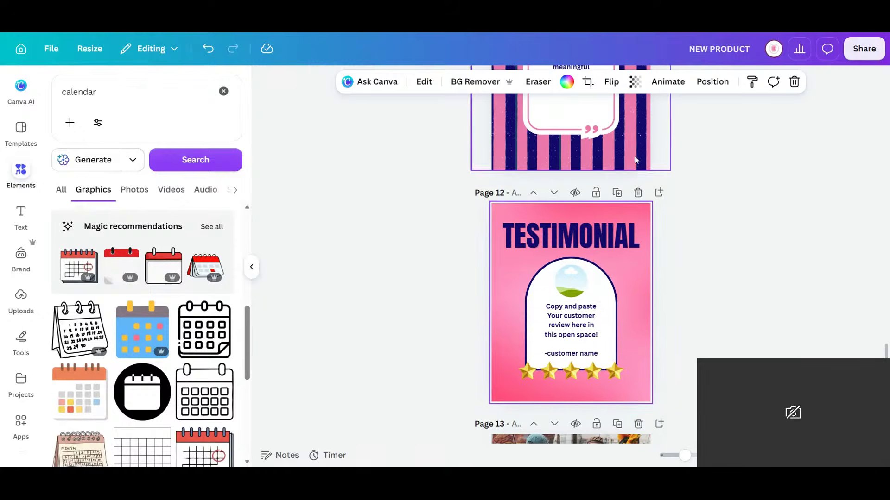
{"action": "left_click", "coordinate": [617, 193]}
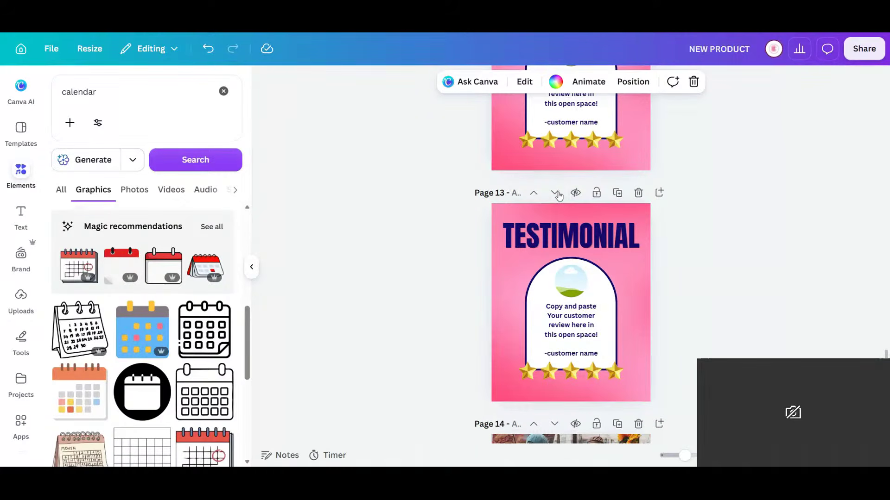
{"action": "left_click", "coordinate": [558, 195]}
{"action": "left_click_drag", "start_coordinate": [716, 383], "coordinate": [513, 265]}
{"action": "key", "text": "Delete"}
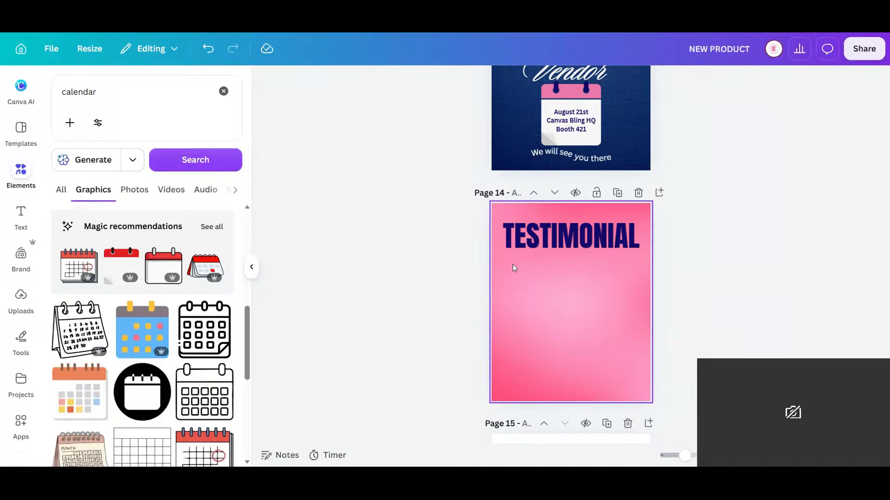
Replace the "TESTIMONIAL" title on page 14 with "SCAN TO VIEW OUR"
{"action": "left_click", "coordinate": [596, 243]}
{"action": "double_click", "coordinate": [596, 244]}
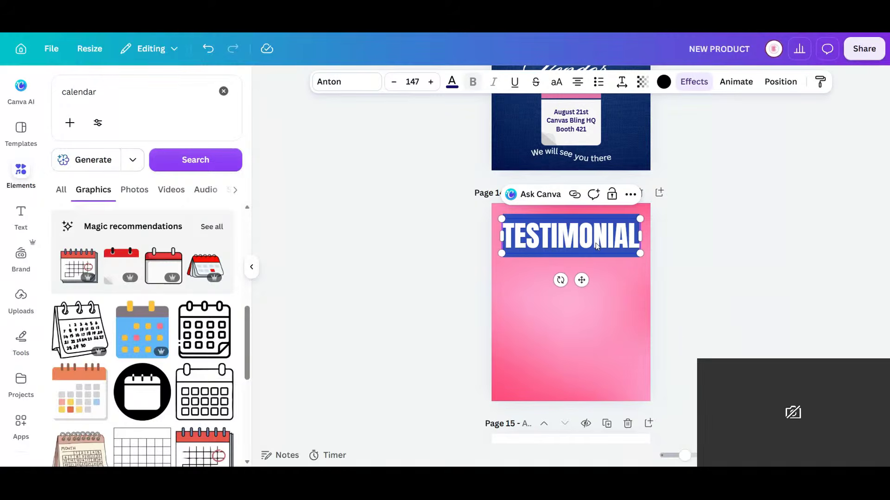
{"action": "type", "text": "SCAN"}
{"action": "key", "text": "BackSpace"}
{"action": "key", "text": "BackSpace"}
{"action": "key", "text": "BackSpace"}
{"action": "key", "text": "BackSpace"}
{"action": "type", "text": "S"}
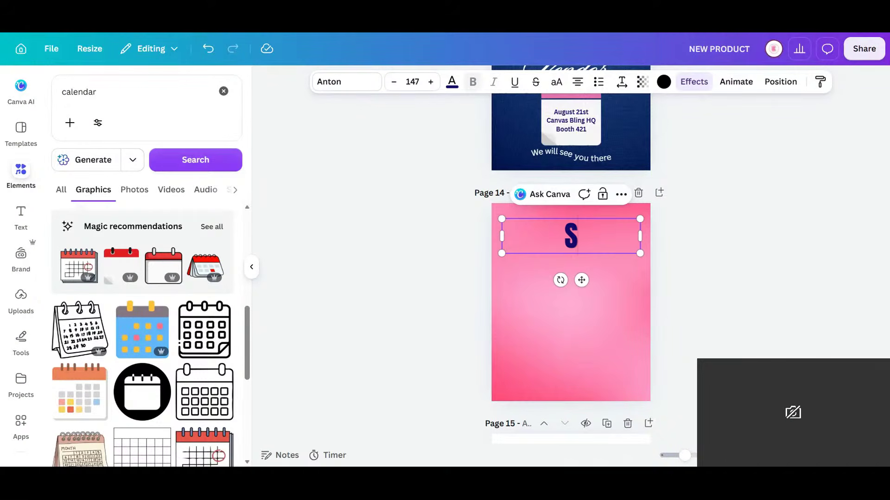
{"action": "type", "text": "CAN FO"}
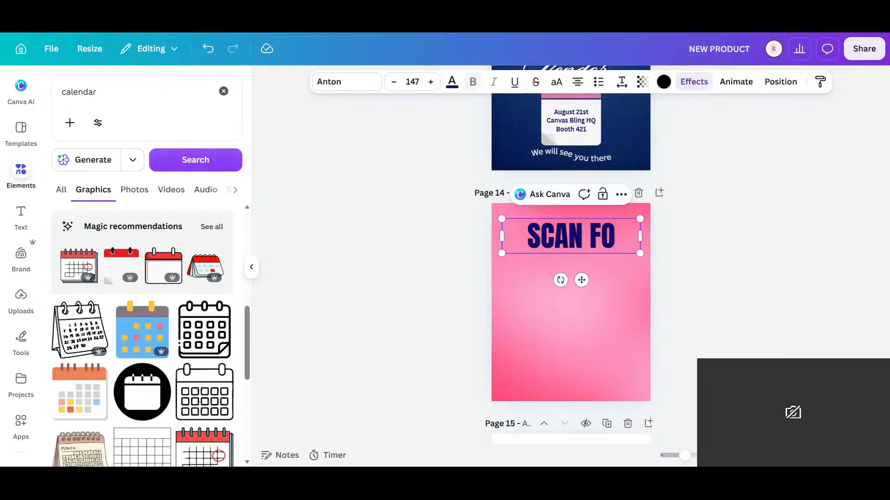
{"action": "type", "text": "R OUR"}
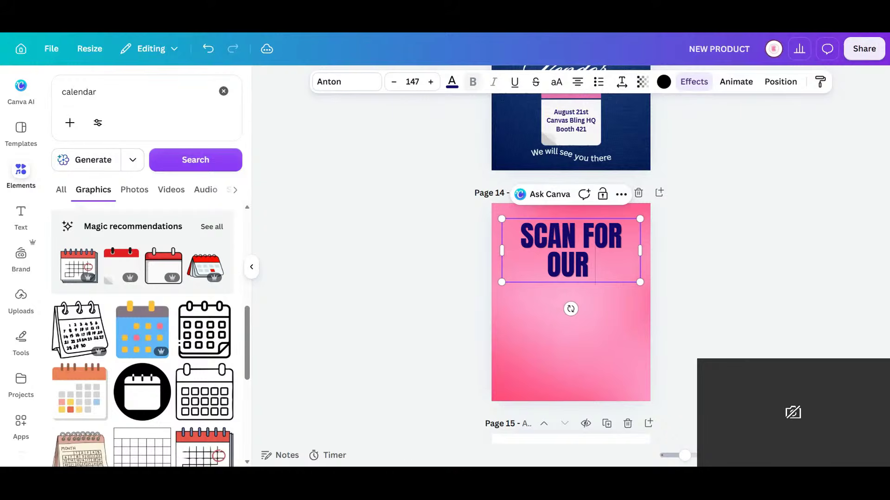
{"action": "key", "text": "BackSpace"}
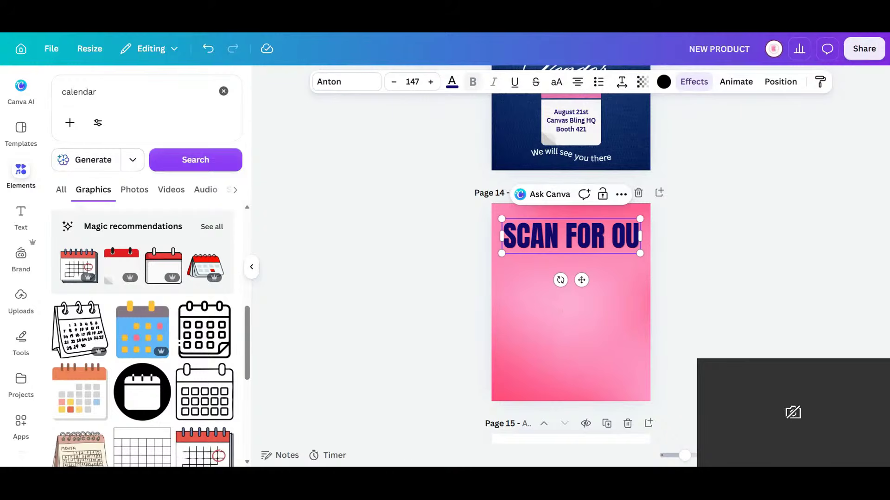
{"action": "key", "text": "BackSpace"}
{"action": "key", "text": "BackSpace"}
{"action": "key", "text": "BackSpace"}
{"action": "key", "text": "BackSpace"}
{"action": "key", "text": "BackSpace"}
{"action": "key", "text": "BackSpace"}
{"action": "type", "text": "TO VIEW OUR"}
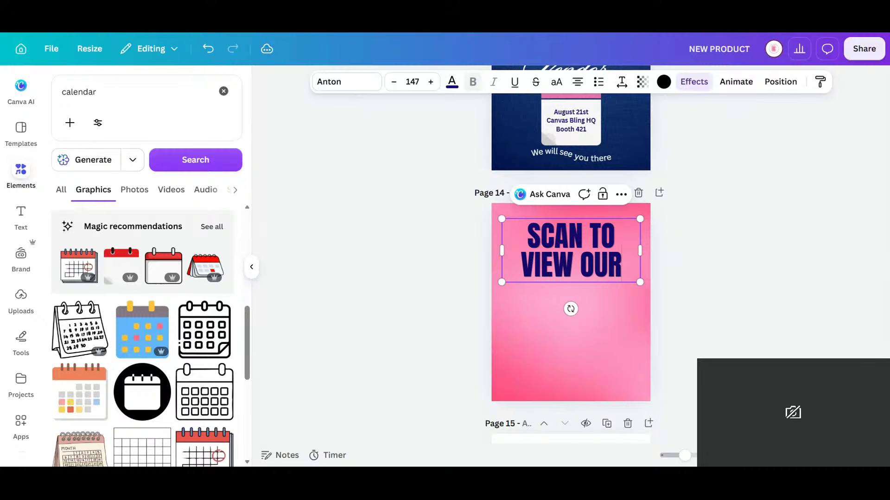
{"action": "left_click", "coordinate": [679, 309]}
Enlarge the "SCAN TO VIEW OUR" title to size 168 and centre it across the page
{"action": "left_click", "coordinate": [568, 239]}
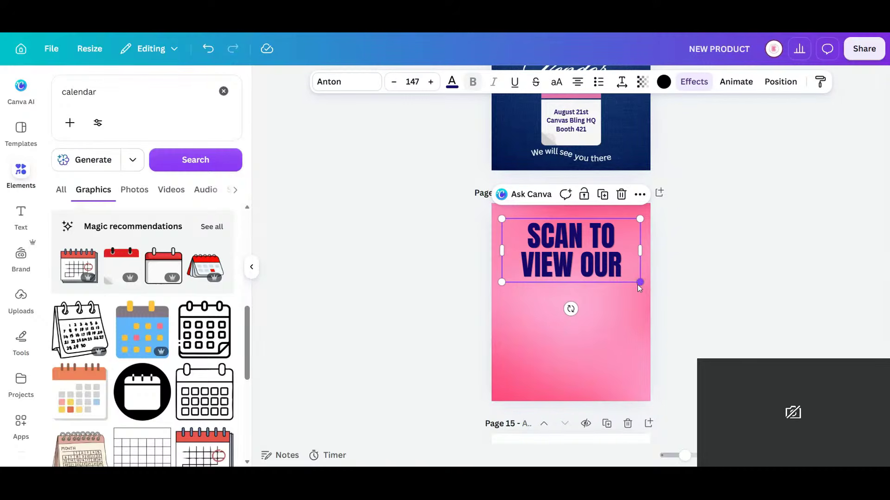
{"action": "left_click_drag", "start_coordinate": [639, 282], "coordinate": [654, 292]}
{"action": "left_click_drag", "start_coordinate": [594, 249], "coordinate": [601, 261]}
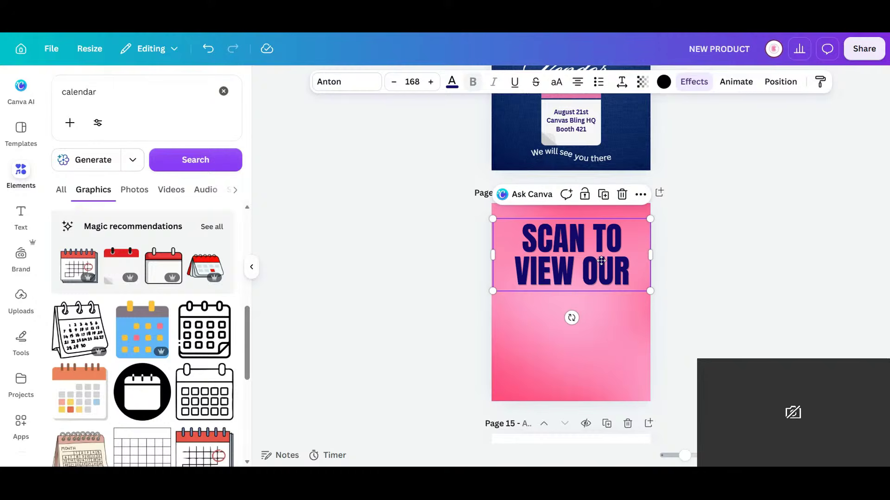
Copy the "Vendor" script text from page 13 to below page 14's title and change its wording to "Product Catalog"
{"action": "scroll", "coordinate": [579, 186], "scroll_direction": "up", "scroll_amount": 3}
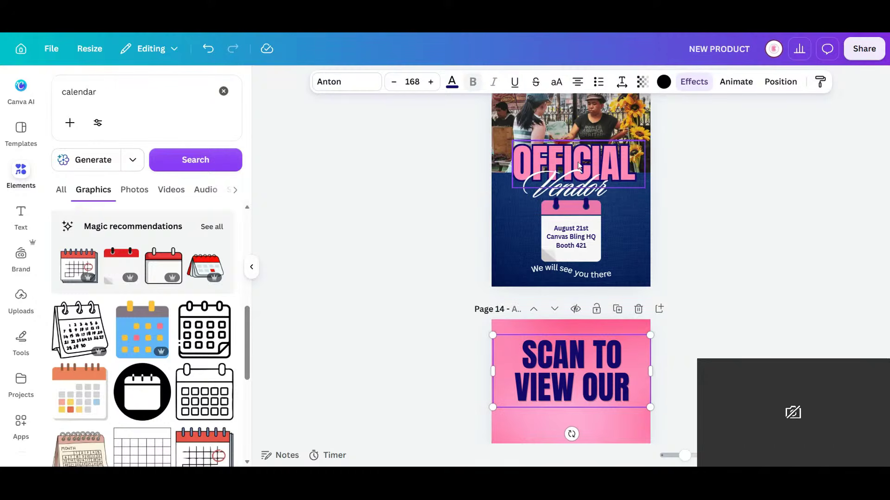
{"action": "left_click", "coordinate": [579, 186]}
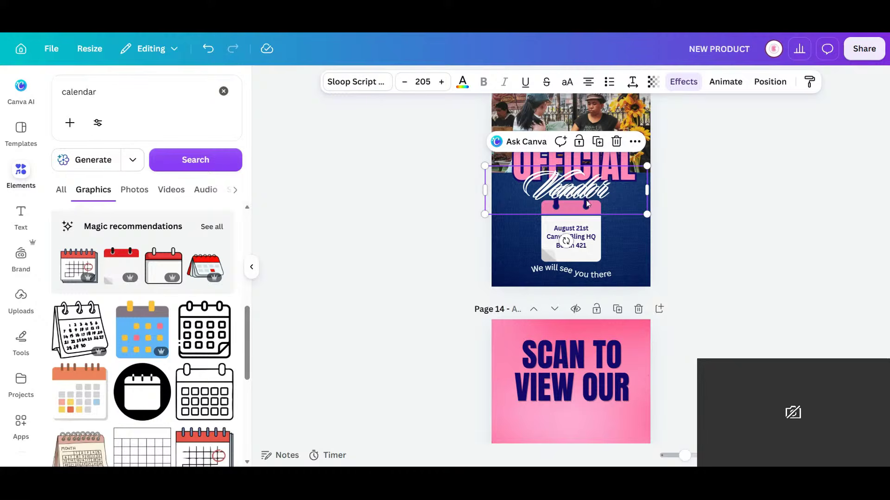
{"action": "left_click_drag", "start_coordinate": [596, 432], "coordinate": [592, 419]}
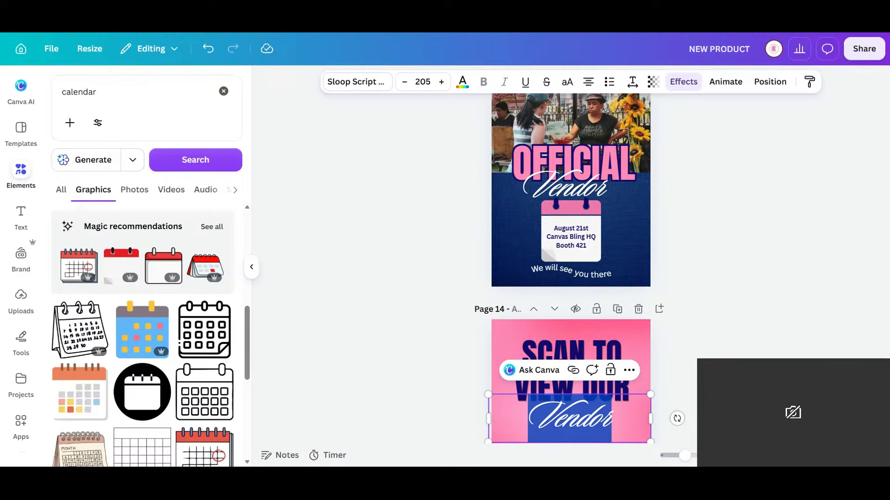
{"action": "type", "text": "P"}
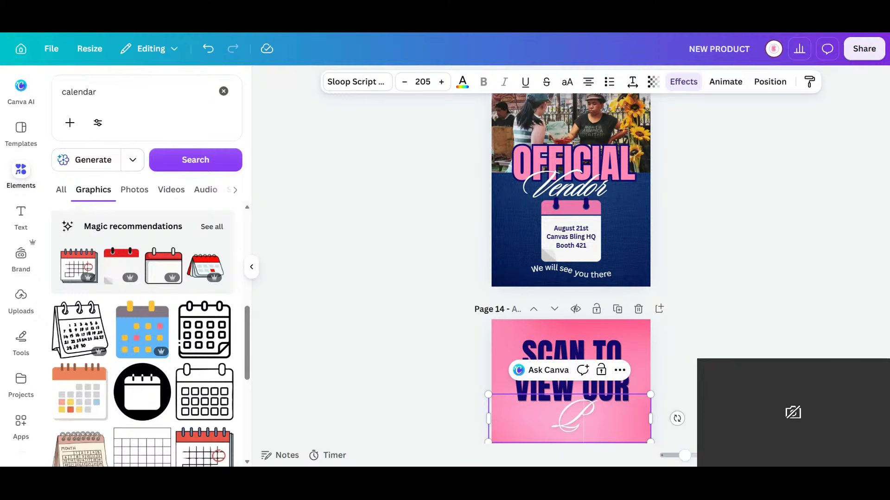
{"action": "type", "text": "roduc"}
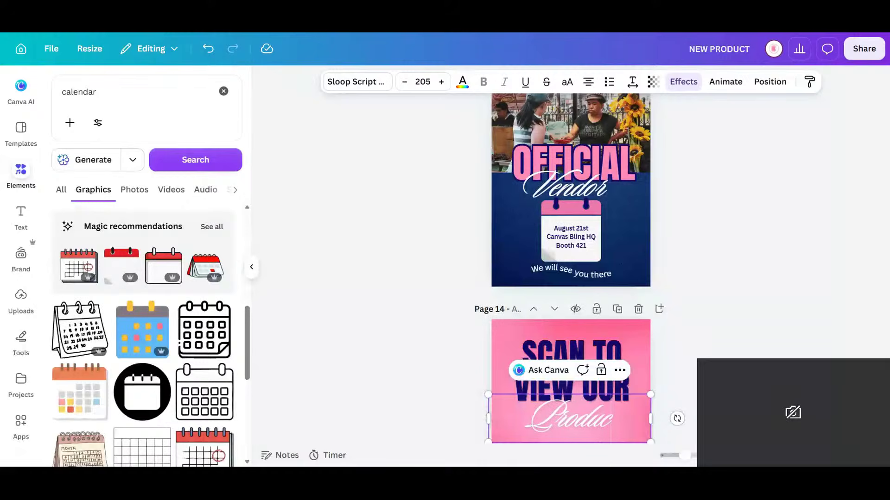
{"action": "type", "text": "t Catalog"}
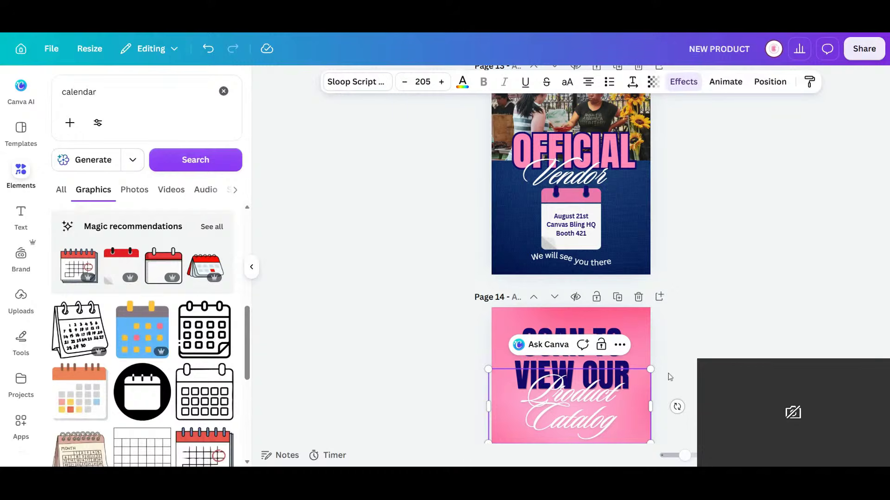
Resize the "Product Catalog" script text to size 138 on one line and centre it just beneath the title
{"action": "scroll", "coordinate": [671, 377], "scroll_direction": "down", "scroll_amount": 3}
{"action": "left_click_drag", "start_coordinate": [651, 290], "coordinate": [600, 284]}
{"action": "left_click", "coordinate": [682, 295]}
{"action": "left_click", "coordinate": [599, 284]}
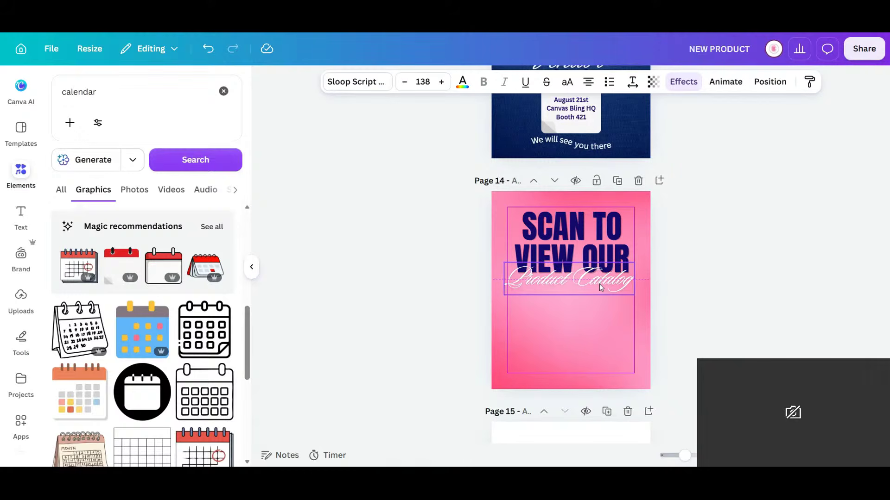
{"action": "key", "text": "Escape"}
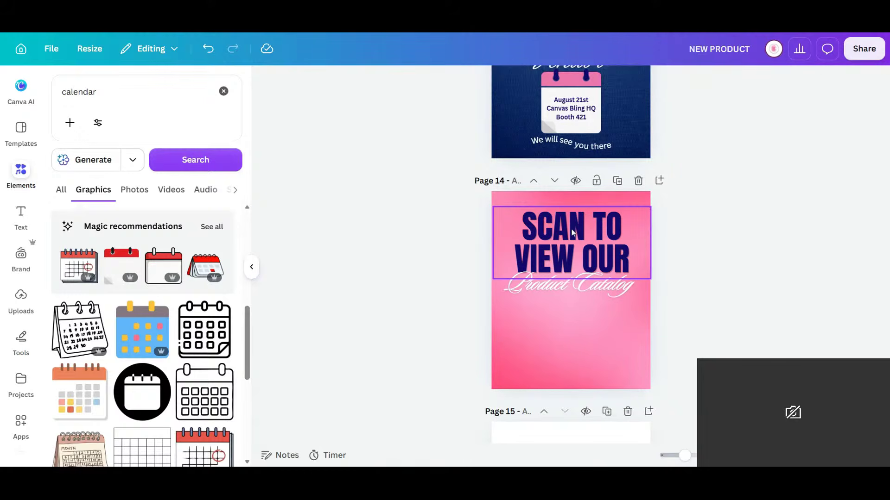
Change the "SCAN TO VIEW OUR" title's text colour to white
{"action": "left_click", "coordinate": [615, 241]}
{"action": "left_click", "coordinate": [451, 85]}
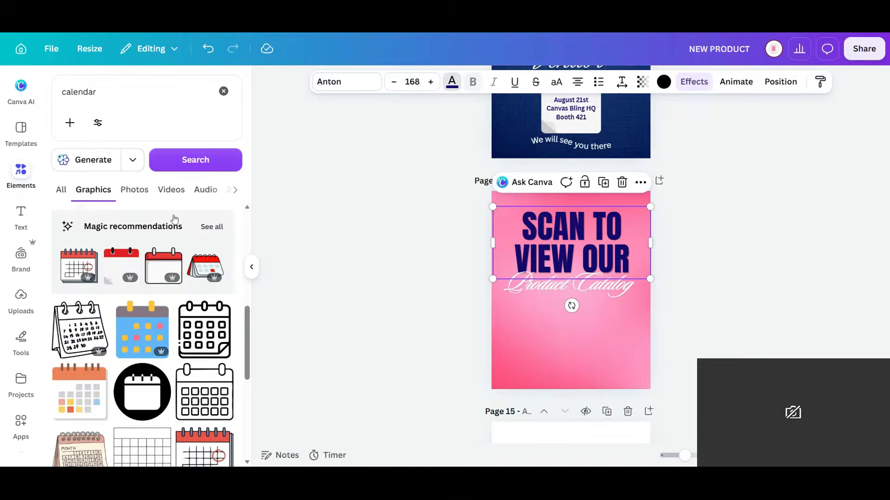
{"action": "left_click", "coordinate": [169, 167]}
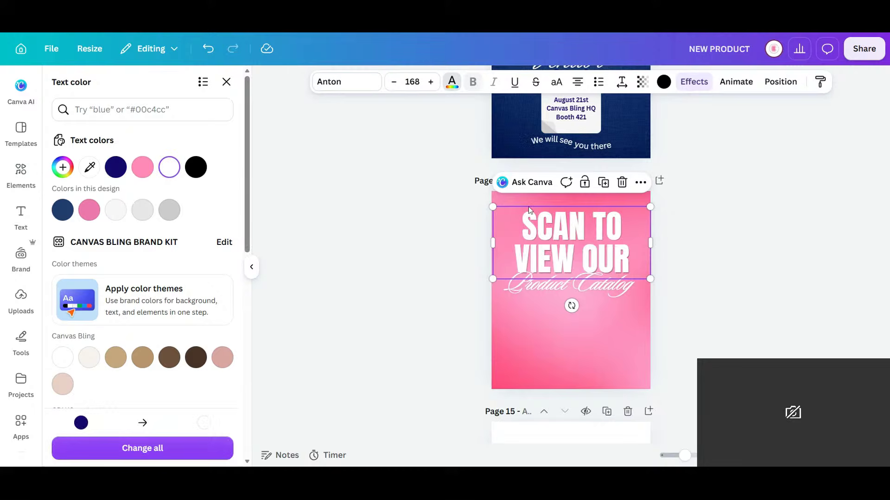
Recolour the "Product Catalog" script text navy and move it slightly up against the title
{"action": "left_click", "coordinate": [583, 291]}
{"action": "left_click", "coordinate": [115, 167]}
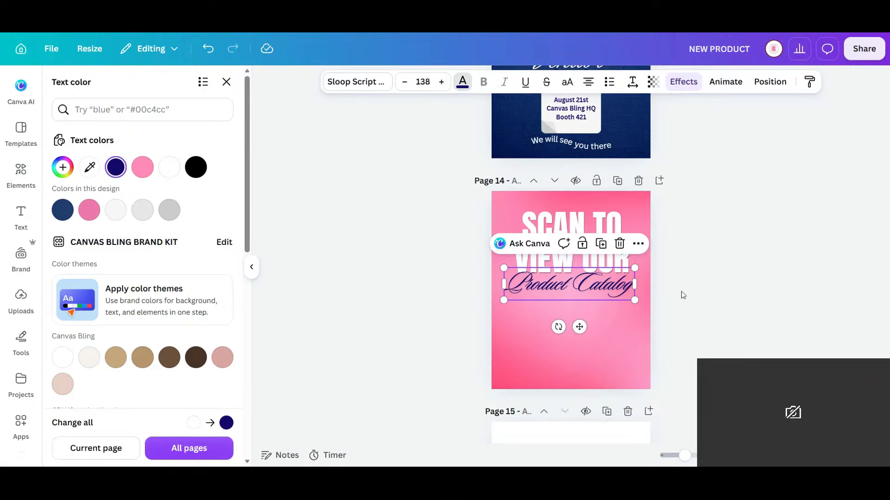
{"action": "key", "text": "Escape"}
{"action": "left_click_drag", "start_coordinate": [593, 288], "coordinate": [589, 278]}
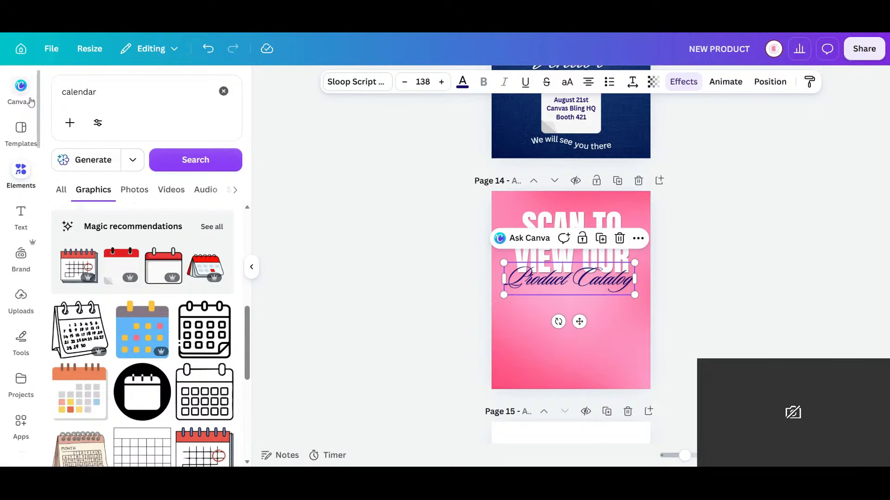
Search the graphics for "qr code" and place a QR code centred below the script text on page 14
{"action": "left_click", "coordinate": [79, 92]}
{"action": "type", "text": "q"}
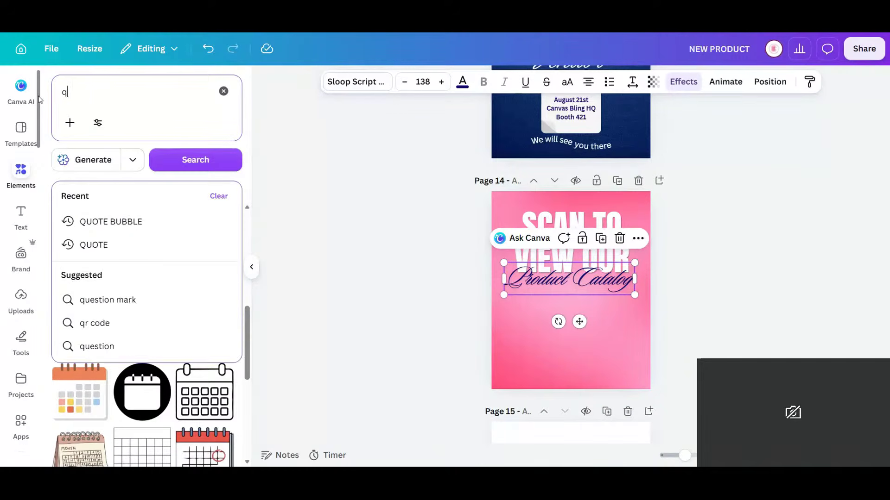
{"action": "type", "text": "r code"}
{"action": "key", "text": "Return"}
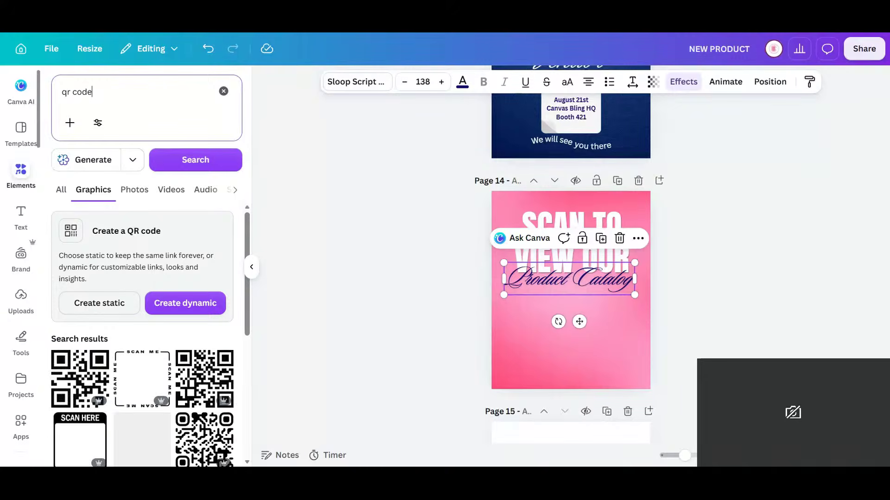
{"action": "scroll", "coordinate": [89, 328], "scroll_direction": "down", "scroll_amount": 3}
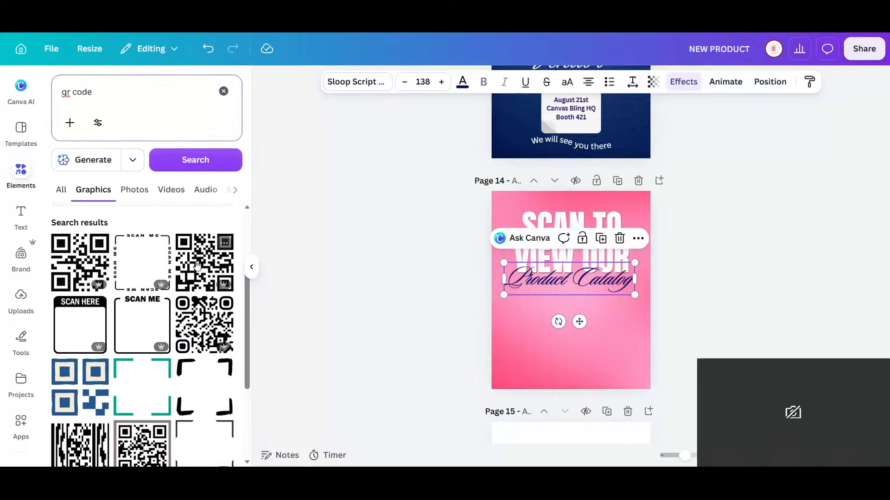
{"action": "left_click_drag", "start_coordinate": [580, 302], "coordinate": [581, 343]}
Change the QR code's colour to navy and centre it just beneath "Product Catalog"
{"action": "left_click", "coordinate": [462, 82]}
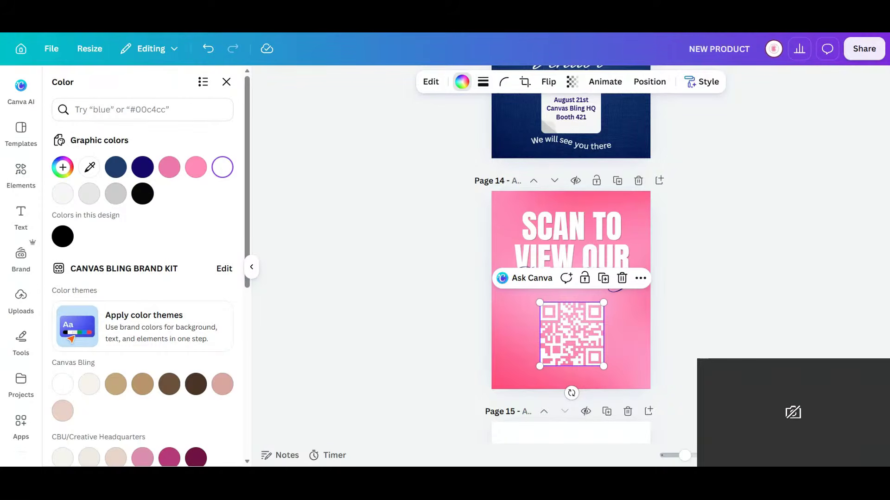
{"action": "left_click", "coordinate": [143, 167]}
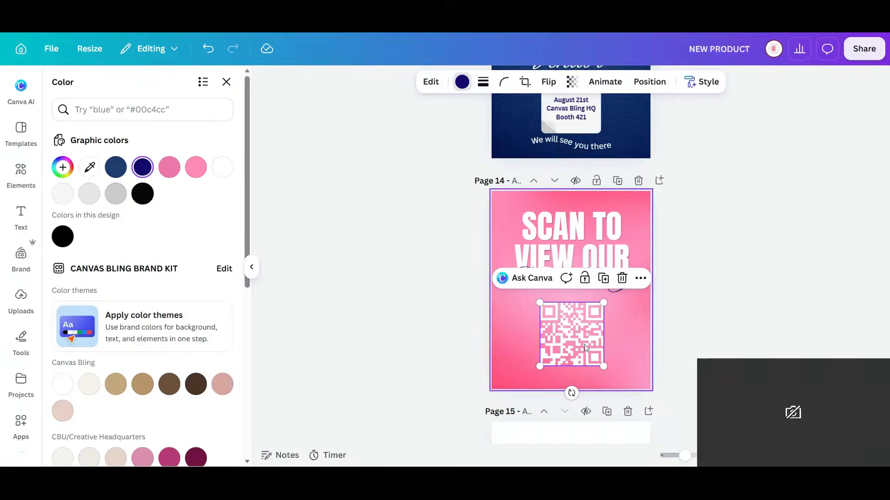
{"action": "left_click_drag", "start_coordinate": [584, 333], "coordinate": [581, 325]}
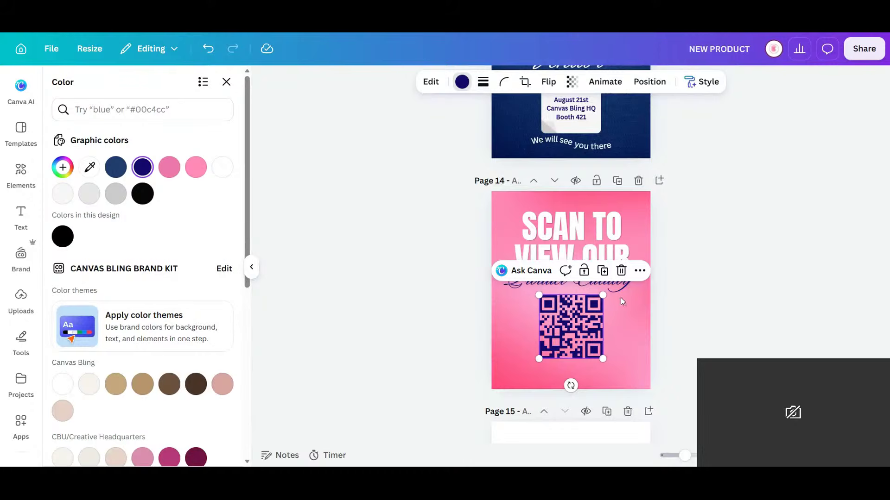
{"action": "left_click", "coordinate": [692, 329]}
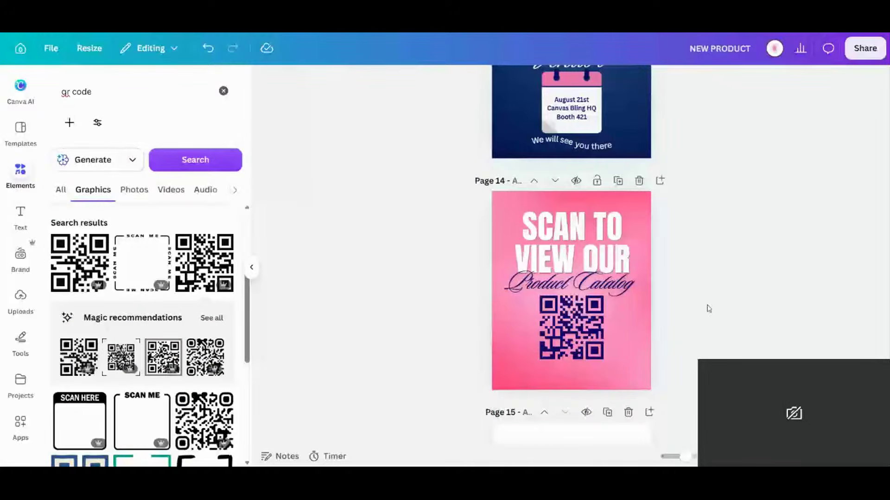
Duplicate page 13's navy denim texture and fit the copy as a full-width narrow band along page 14's top edge
{"action": "left_click", "coordinate": [570, 250]}
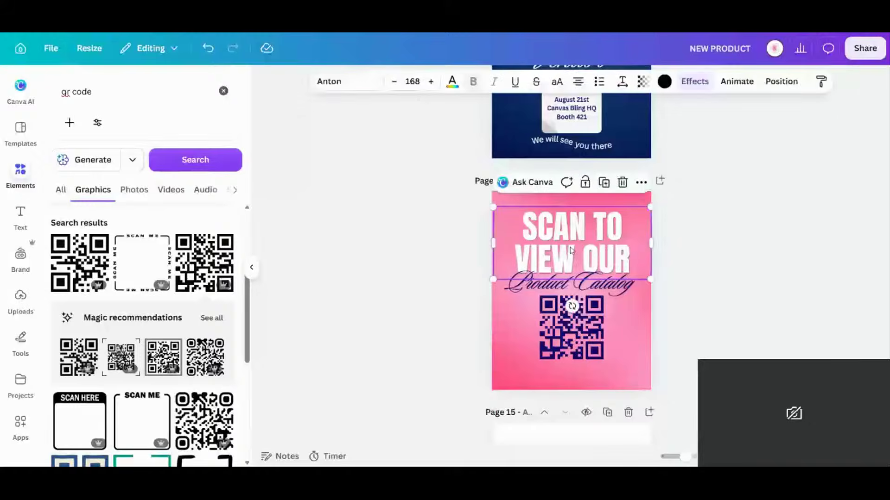
{"action": "scroll", "coordinate": [632, 374], "scroll_direction": "down", "scroll_amount": 1}
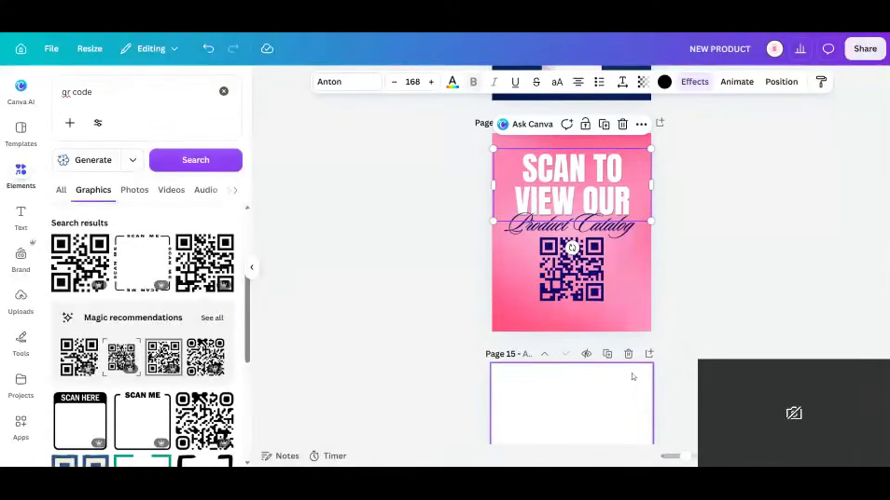
{"action": "scroll", "coordinate": [633, 376], "scroll_direction": "up", "scroll_amount": 2}
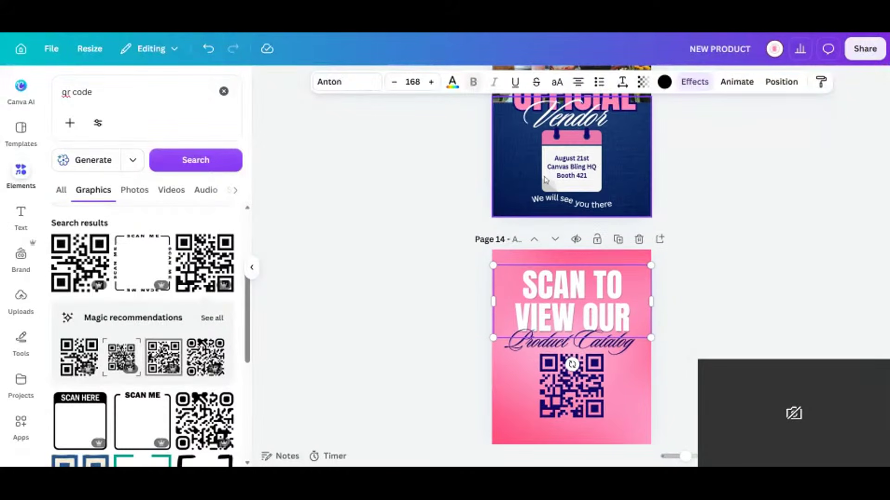
{"action": "left_click", "coordinate": [514, 187]}
{"action": "right_click", "coordinate": [513, 187]}
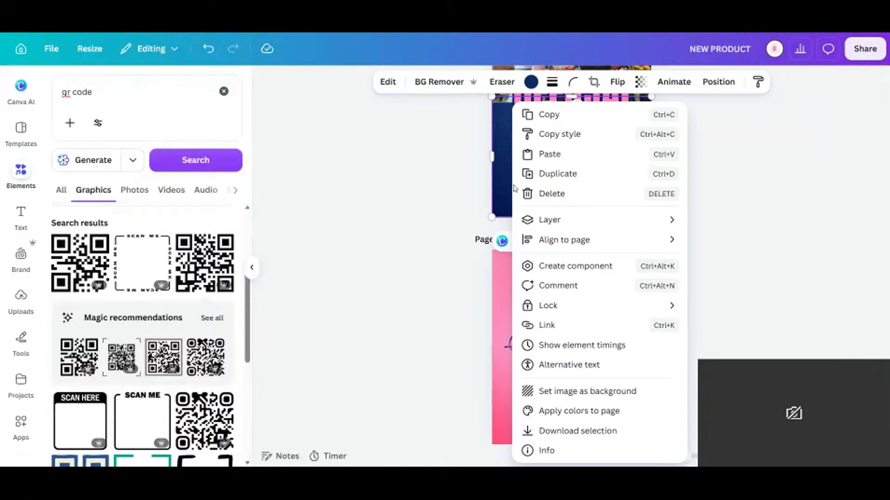
{"action": "left_click", "coordinate": [572, 174]}
{"action": "left_click_drag", "start_coordinate": [599, 169], "coordinate": [576, 404]}
{"action": "left_click_drag", "start_coordinate": [580, 437], "coordinate": [576, 288]}
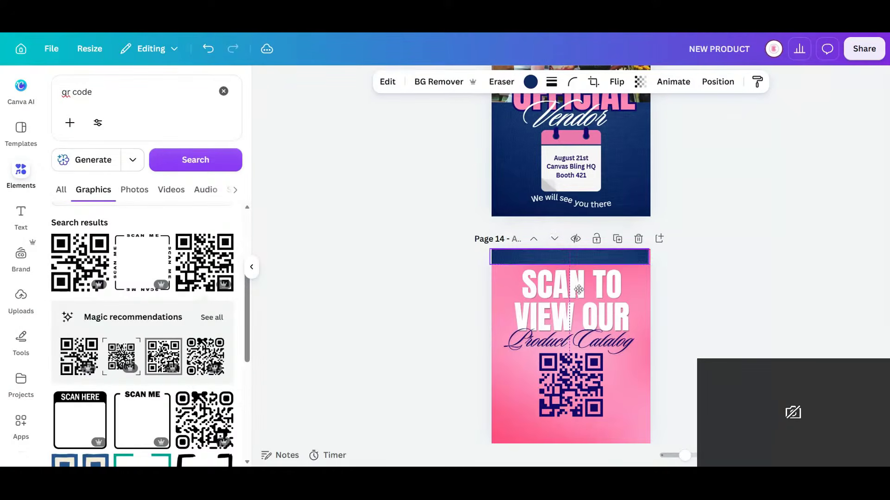
{"action": "left_click_drag", "start_coordinate": [649, 265], "coordinate": [652, 265]}
{"action": "scroll", "coordinate": [696, 295], "scroll_direction": "down", "scroll_amount": 2}
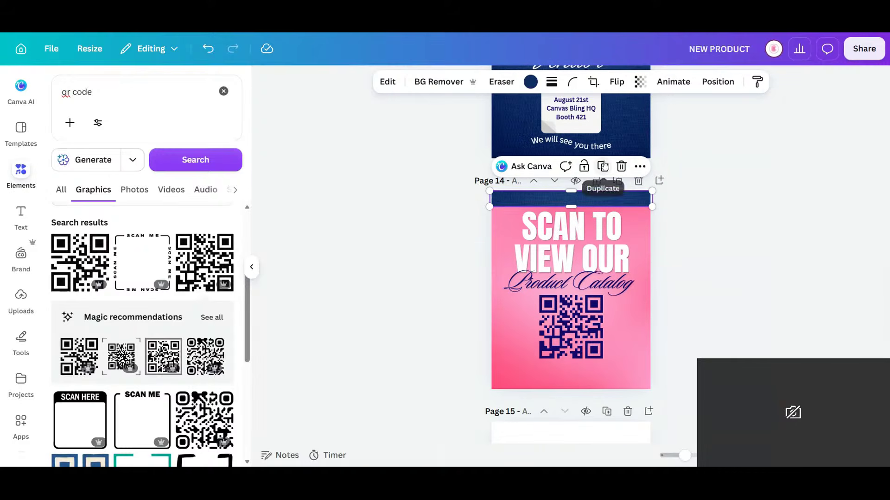
Duplicate the navy denim band and align the copy along page 14's bottom edge
{"action": "left_click", "coordinate": [605, 169]}
{"action": "left_click_drag", "start_coordinate": [602, 206], "coordinate": [601, 381]}
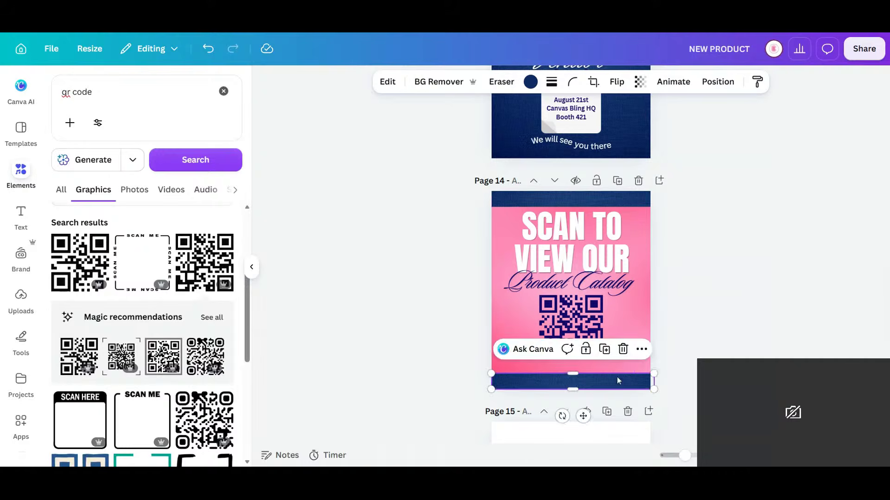
{"action": "left_click", "coordinate": [701, 309]}
Shrink the QR code, centre it lower on page 14, and delete the navy band along the top edge
{"action": "left_click", "coordinate": [579, 345]}
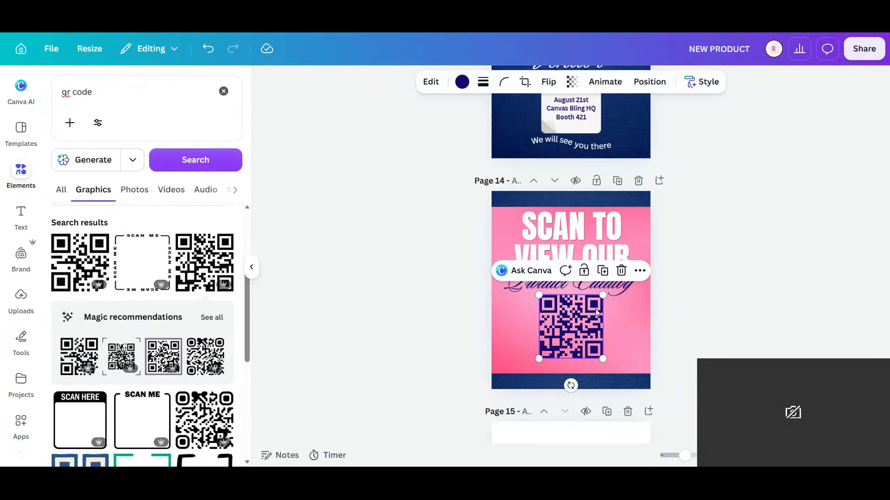
{"action": "left_click_drag", "start_coordinate": [579, 340], "coordinate": [585, 345]}
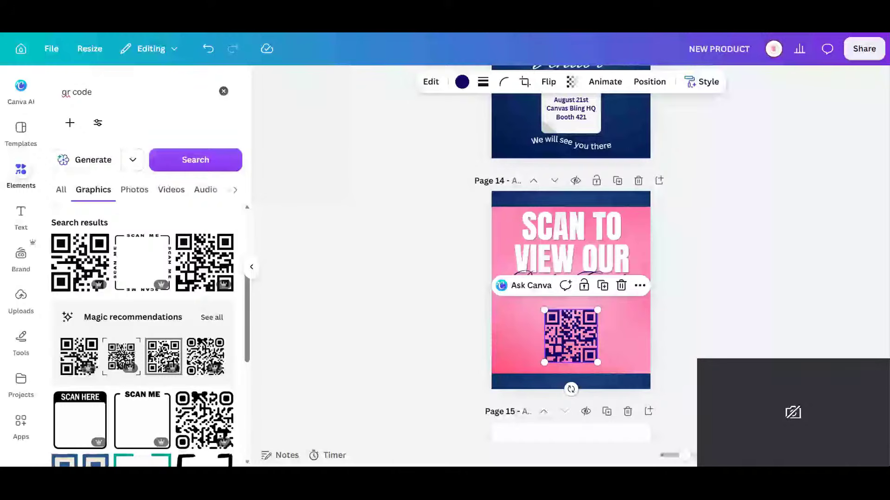
{"action": "left_click", "coordinate": [604, 198]}
{"action": "left_click", "coordinate": [621, 168]}
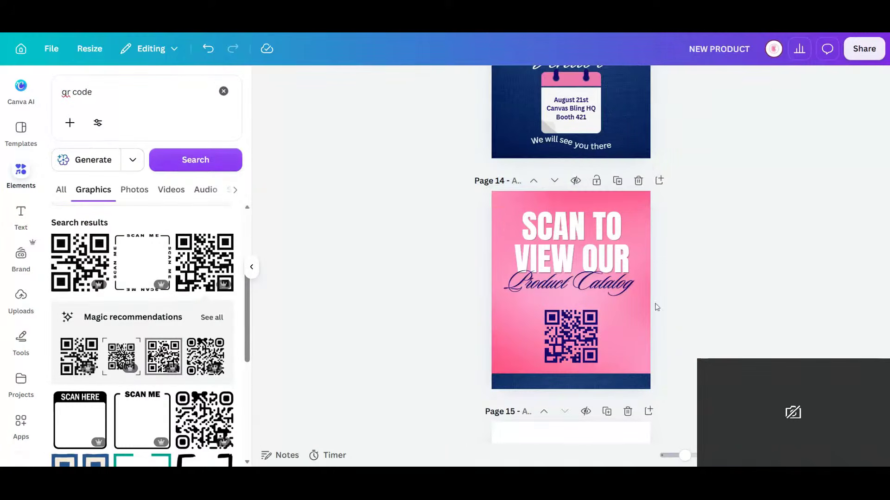
Shift the title, script text and QR code slightly up on page 14 and duplicate the page
{"action": "left_click", "coordinate": [599, 247]}
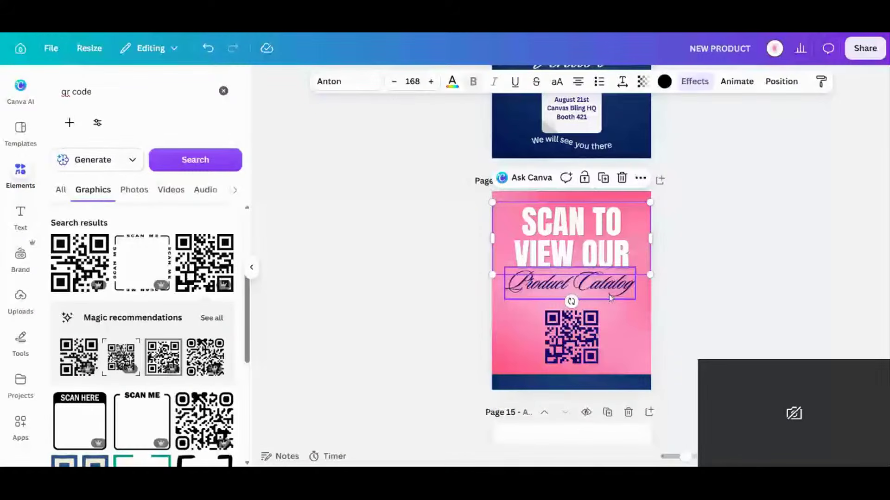
{"action": "left_click_drag", "start_coordinate": [571, 337], "coordinate": [571, 331]}
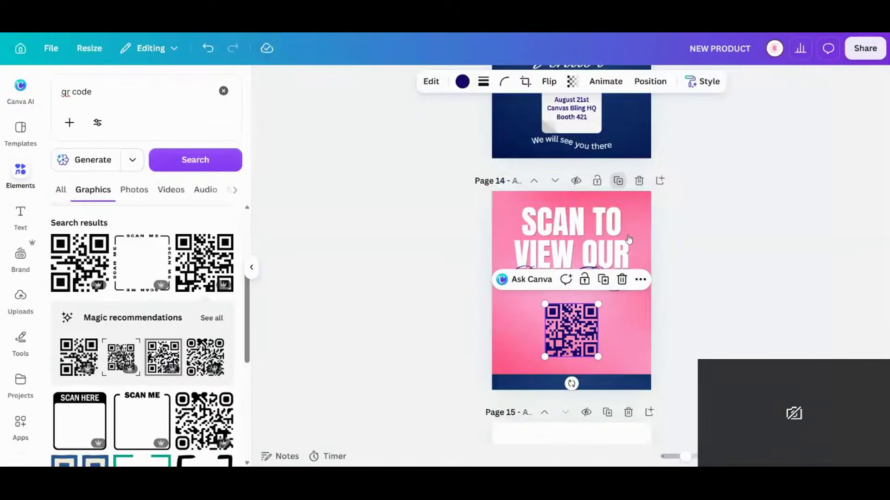
{"action": "left_click", "coordinate": [638, 367]}
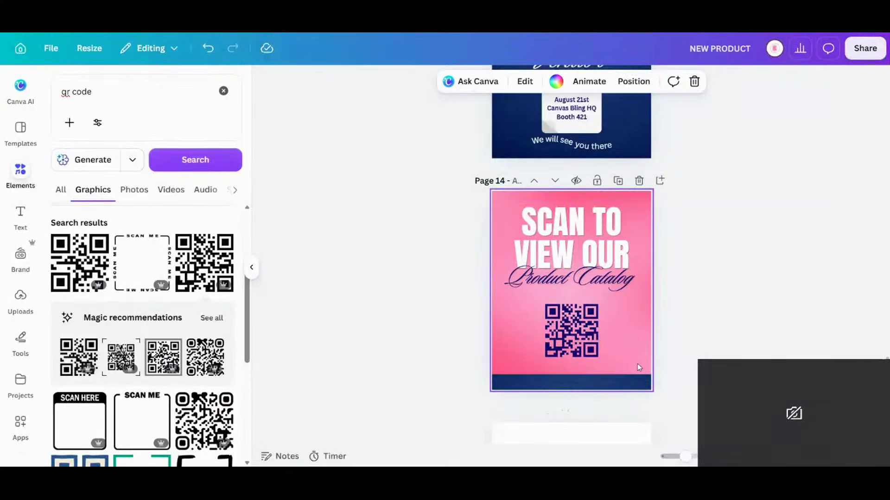
{"action": "key", "text": "ctrl+d"}
Try to stretch page 15's navy denim band upward over the page, and undo the stretch
{"action": "left_click", "coordinate": [581, 382]}
{"action": "left_click_drag", "start_coordinate": [572, 371], "coordinate": [573, 198]}
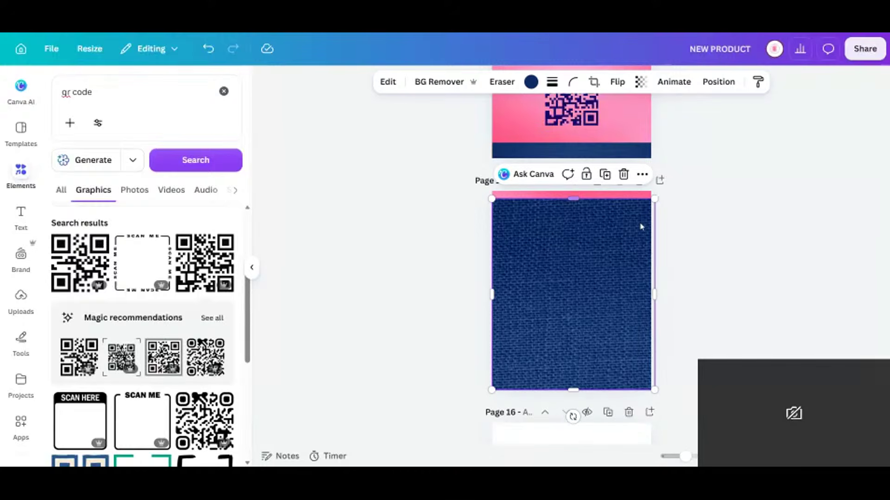
{"action": "left_click", "coordinate": [208, 48]}
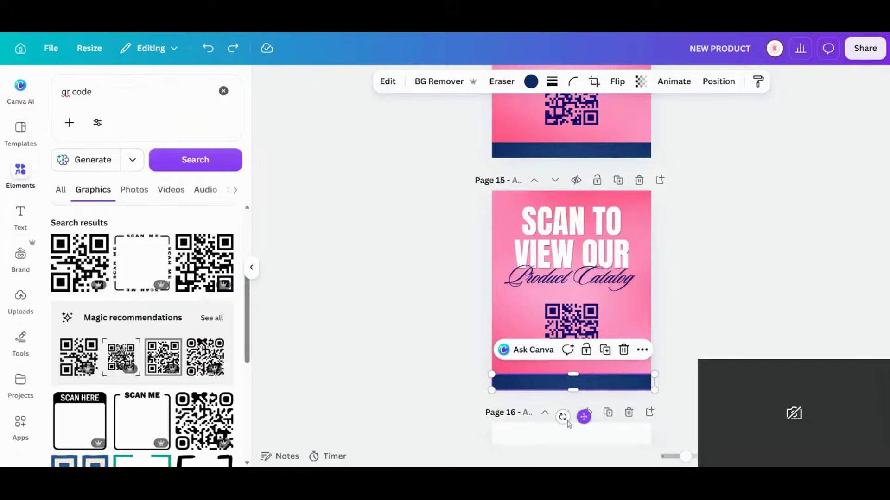
Try to rotate page 15's navy denim band upright and enlarge it to cover the page
{"action": "left_click_drag", "start_coordinate": [562, 417], "coordinate": [519, 375]}
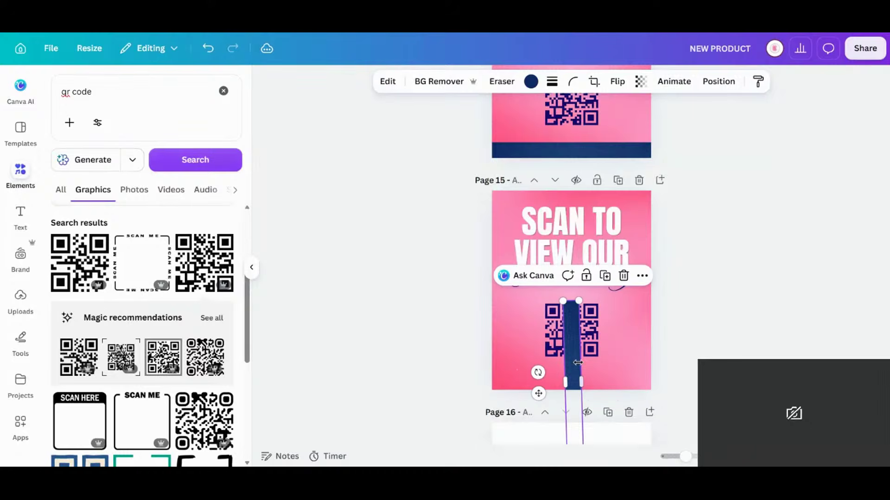
{"action": "left_click_drag", "start_coordinate": [581, 370], "coordinate": [572, 285]}
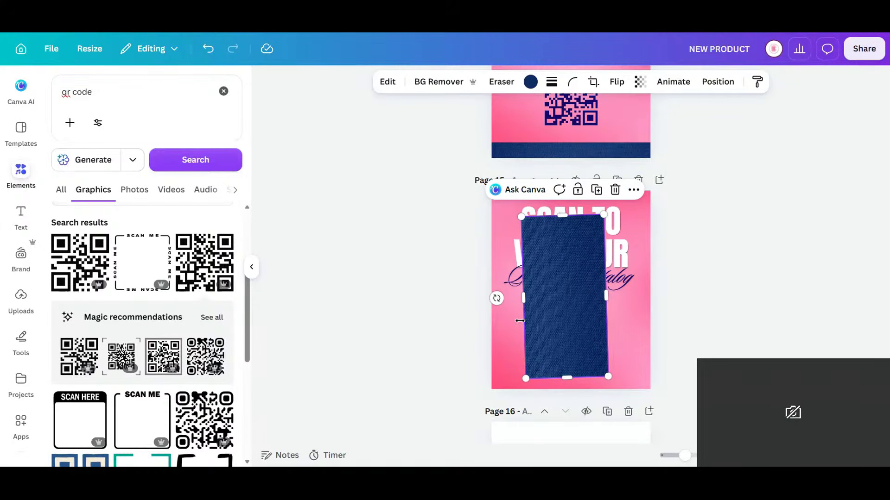
{"action": "left_click_drag", "start_coordinate": [496, 298], "coordinate": [496, 298]}
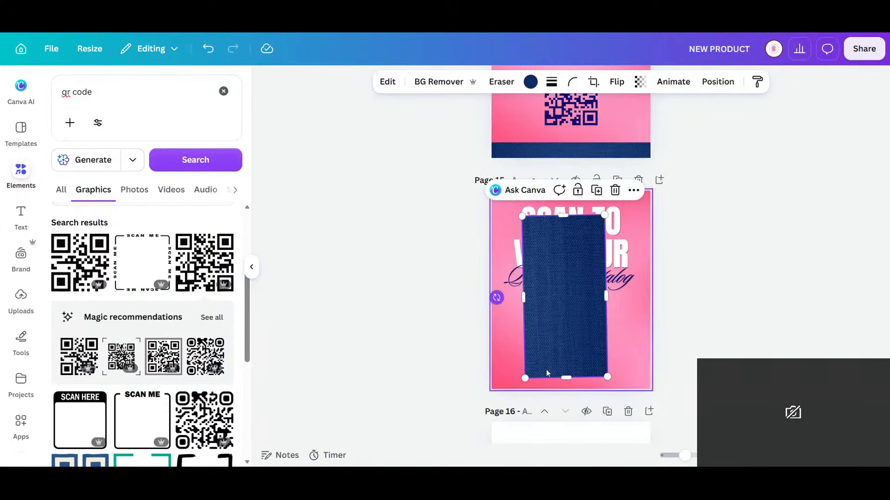
{"action": "left_click_drag", "start_coordinate": [518, 377], "coordinate": [514, 387]}
{"action": "right_click", "coordinate": [569, 291]}
{"action": "left_click", "coordinate": [561, 290]}
{"action": "double_click", "coordinate": [561, 290]}
{"action": "key", "text": "Escape"}
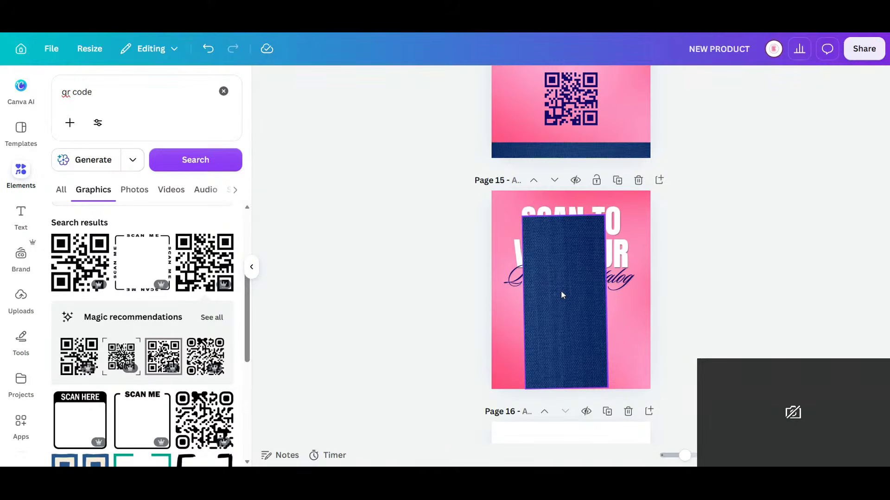
{"action": "double_click", "coordinate": [561, 293]}
{"action": "key", "text": "Escape"}
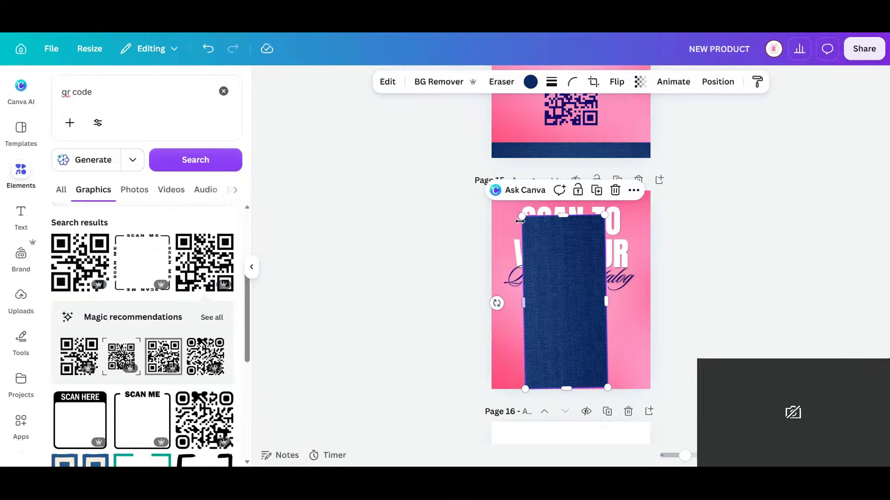
{"action": "left_click_drag", "start_coordinate": [523, 216], "coordinate": [508, 190]}
{"action": "left_click", "coordinate": [621, 303]}
Delete the rotated denim panel from page 15 and replace the page's background with the navy denim texture
{"action": "left_click", "coordinate": [565, 310]}
{"action": "key", "text": "Delete"}
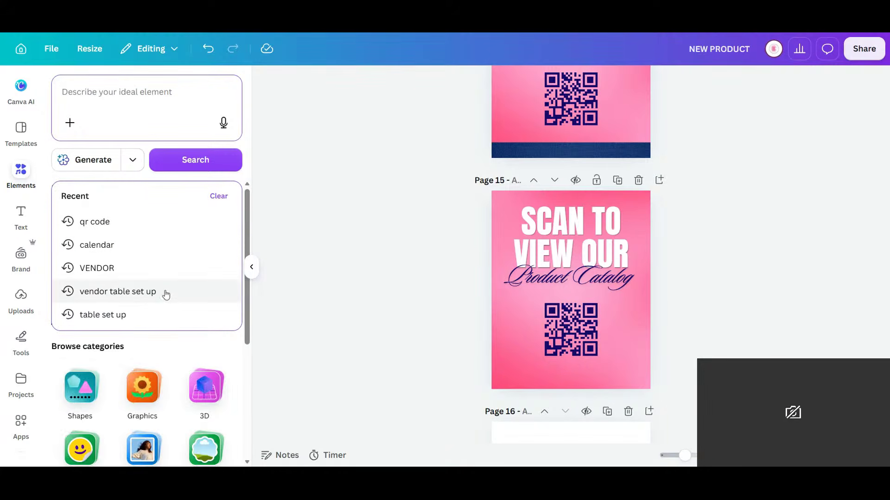
{"action": "scroll", "coordinate": [186, 350], "scroll_direction": "down", "scroll_amount": 4}
{"action": "scroll", "coordinate": [187, 350], "scroll_direction": "up", "scroll_amount": 3}
{"action": "left_click", "coordinate": [20, 182]}
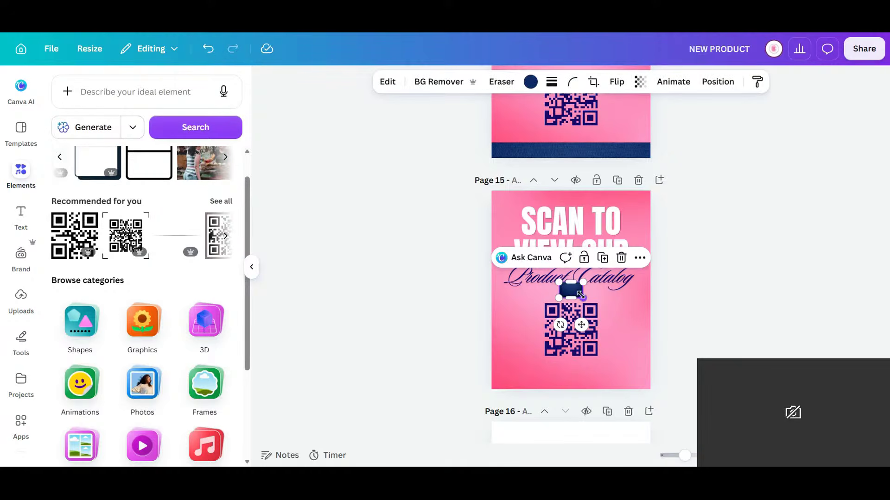
{"action": "right_click", "coordinate": [572, 292]}
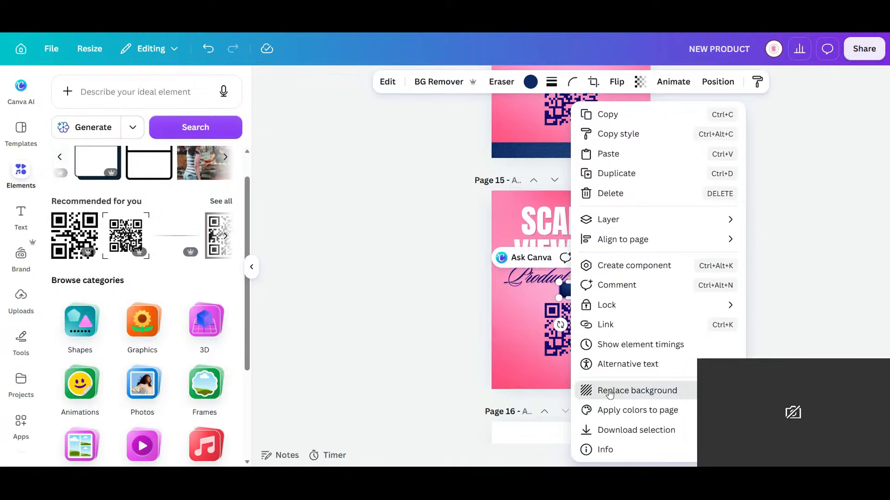
{"action": "left_click", "coordinate": [621, 391]}
Change the QR code's colour on page 15 to the darker pink
{"action": "left_click", "coordinate": [577, 324]}
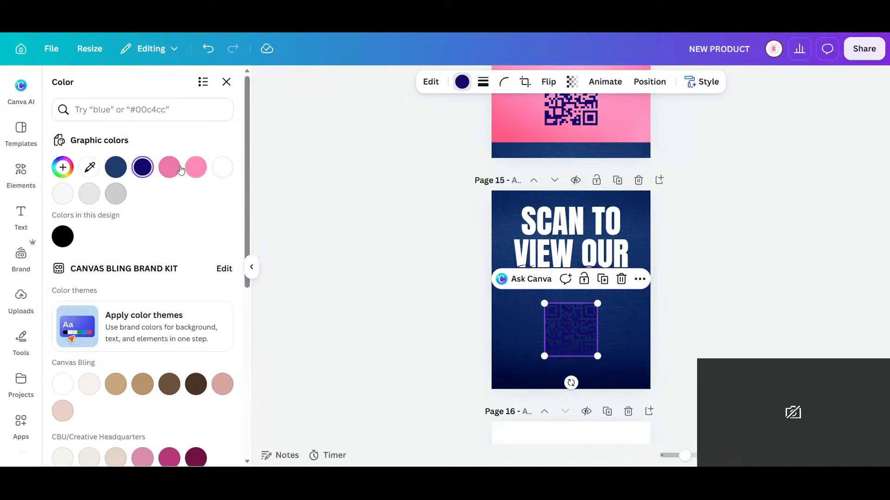
{"action": "left_click", "coordinate": [169, 167]}
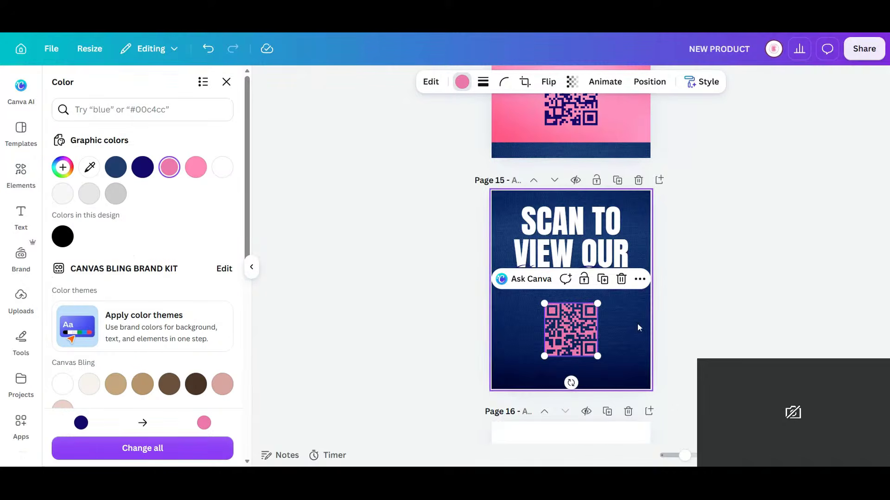
Recolor the "SCAN TO VIEW OUR" heading on page 15 light pink and the "Product Catalog" script text white
{"action": "left_click", "coordinate": [694, 293]}
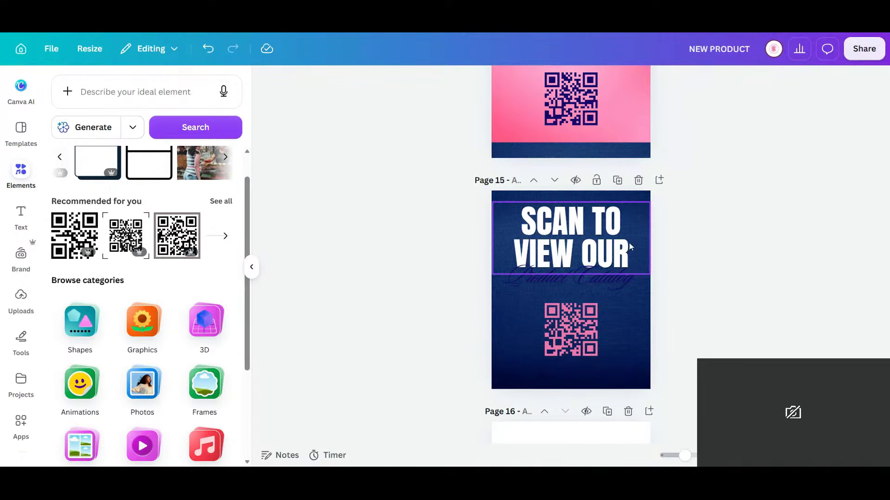
{"action": "left_click", "coordinate": [604, 227]}
{"action": "left_click", "coordinate": [456, 91]}
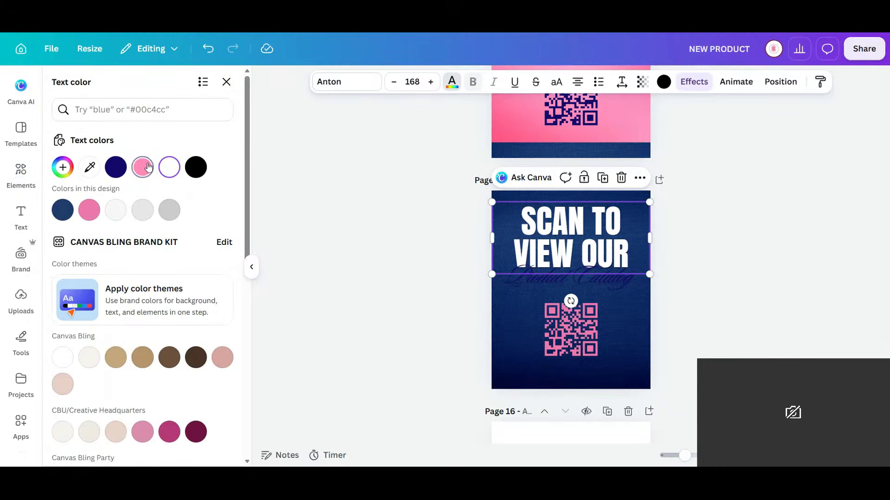
{"action": "left_click", "coordinate": [148, 167]}
{"action": "key", "text": "Tab"}
{"action": "left_click", "coordinate": [170, 167]}
{"action": "left_click", "coordinate": [657, 310]}
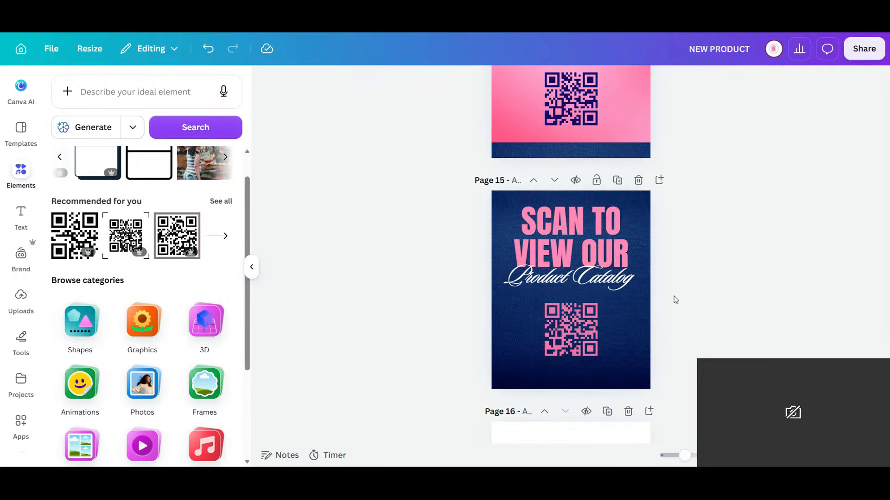
Shift the "Product Catalog" text, the "SCAN TO VIEW OUR" heading and the QR code slightly lower on page 15
{"action": "left_click_drag", "start_coordinate": [603, 278], "coordinate": [601, 287]}
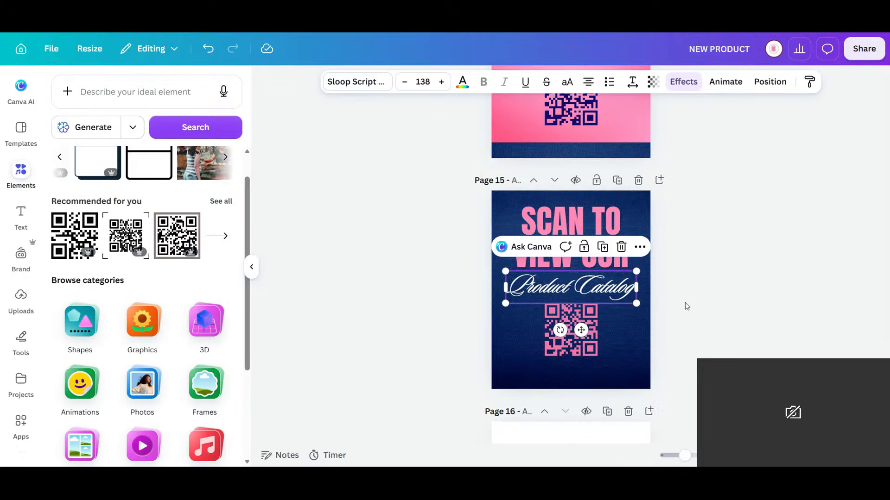
{"action": "left_click", "coordinate": [612, 254]}
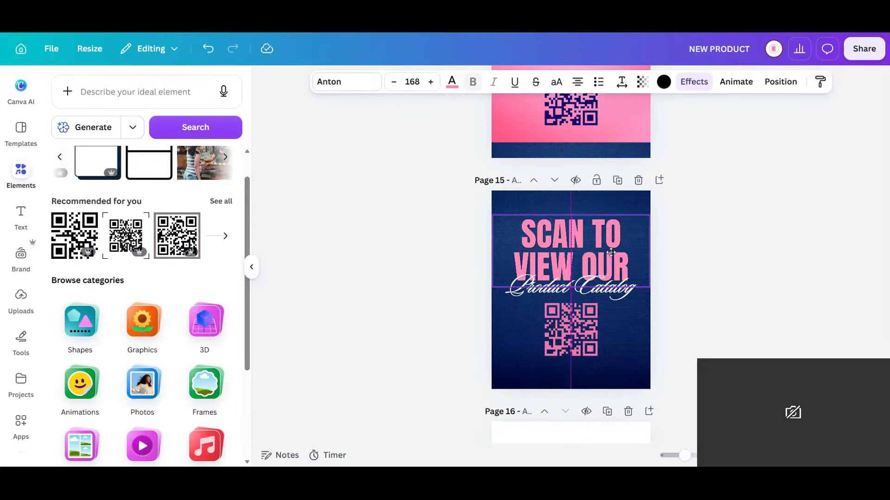
{"action": "left_click", "coordinate": [587, 335]}
{"action": "left_click_drag", "start_coordinate": [586, 335], "coordinate": [586, 341]}
{"action": "left_click", "coordinate": [639, 345]}
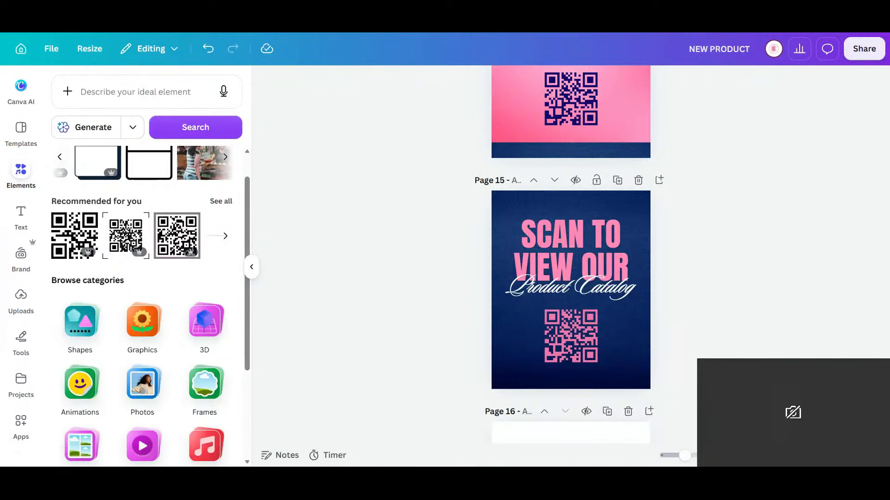
Review all the design's pages as thumbnails and open the blank page 16
{"action": "scroll", "coordinate": [635, 198], "scroll_direction": "down", "scroll_amount": 5}
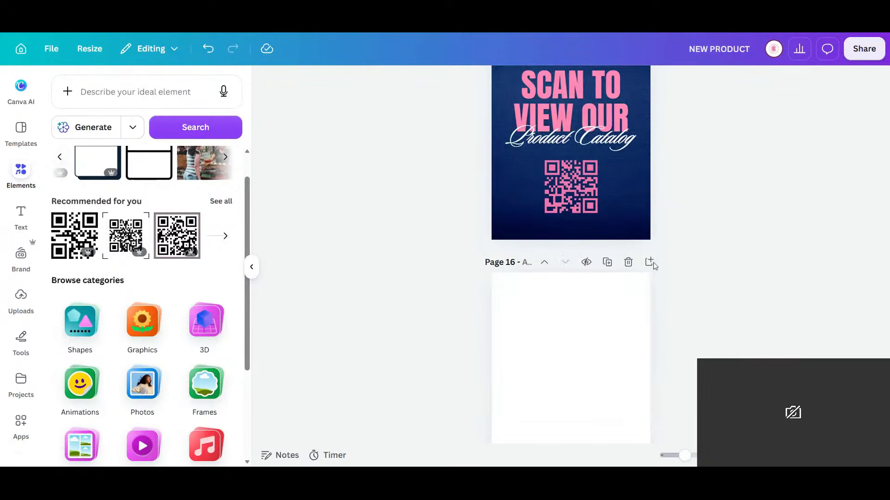
{"action": "scroll", "coordinate": [601, 324], "scroll_direction": "down", "scroll_amount": 1}
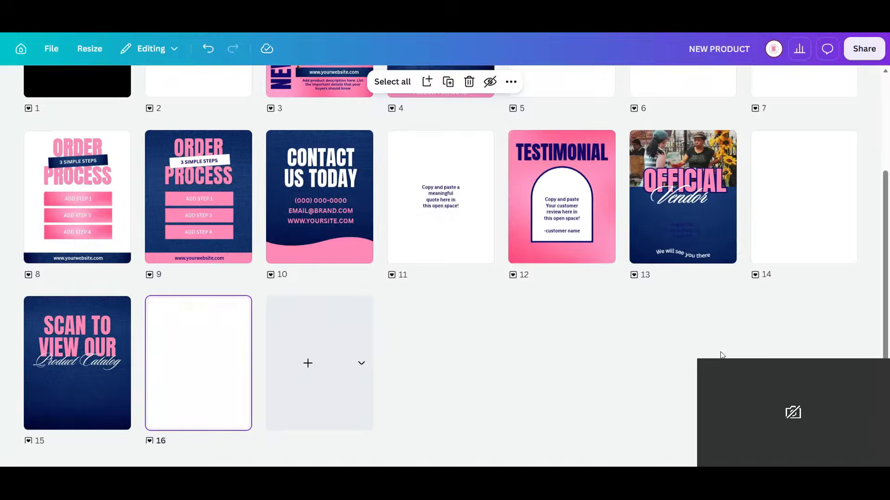
{"action": "scroll", "coordinate": [579, 371], "scroll_direction": "up", "scroll_amount": 2}
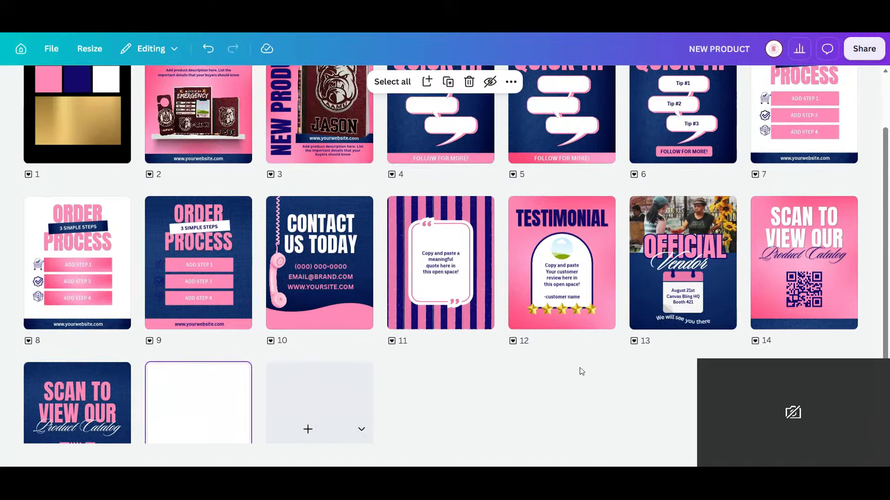
{"action": "scroll", "coordinate": [581, 372], "scroll_direction": "up", "scroll_amount": 2}
{"action": "scroll", "coordinate": [581, 371], "scroll_direction": "down", "scroll_amount": 4}
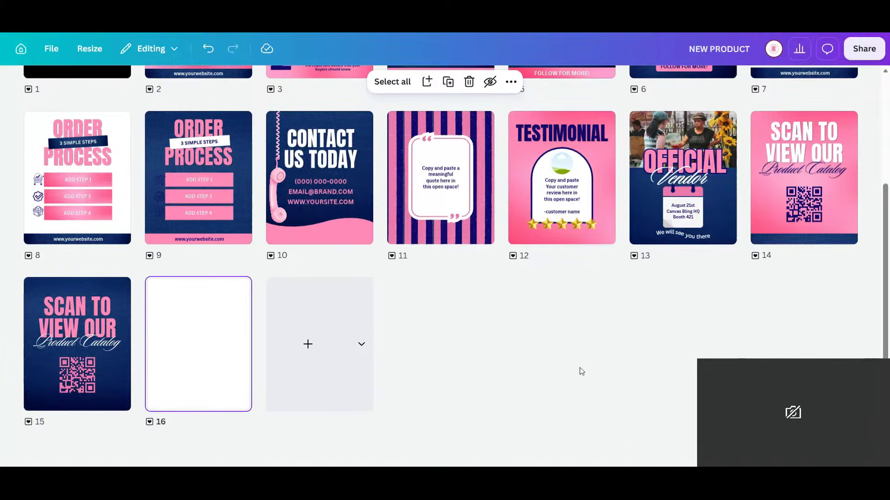
{"action": "scroll", "coordinate": [581, 371], "scroll_direction": "up", "scroll_amount": 4}
{"action": "scroll", "coordinate": [603, 343], "scroll_direction": "down", "scroll_amount": 4}
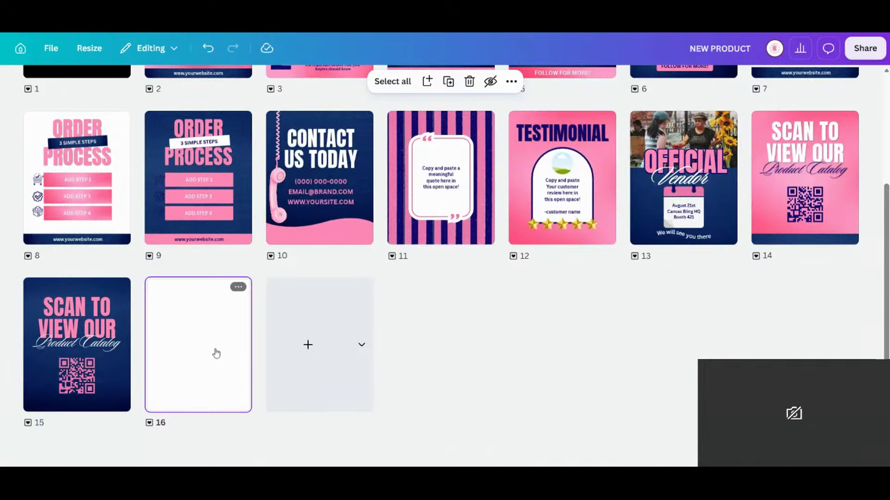
{"action": "double_click", "coordinate": [218, 354]}
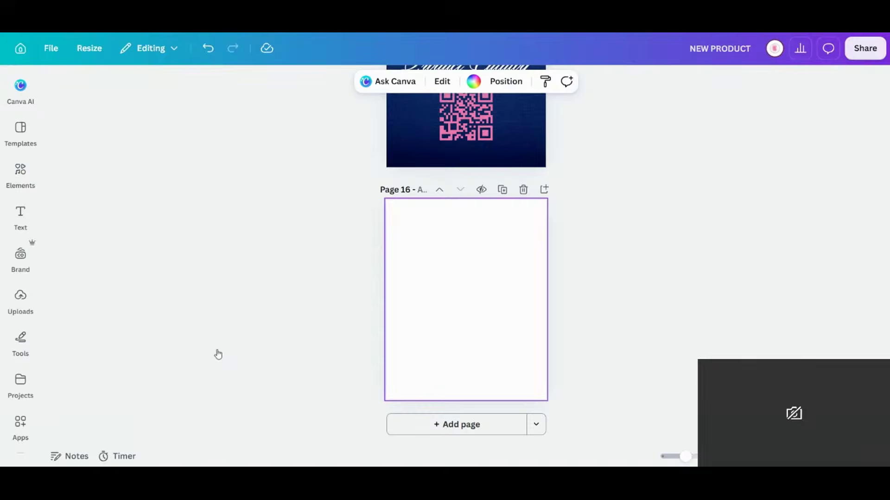
{"action": "scroll", "coordinate": [585, 316], "scroll_direction": "up", "scroll_amount": 10}
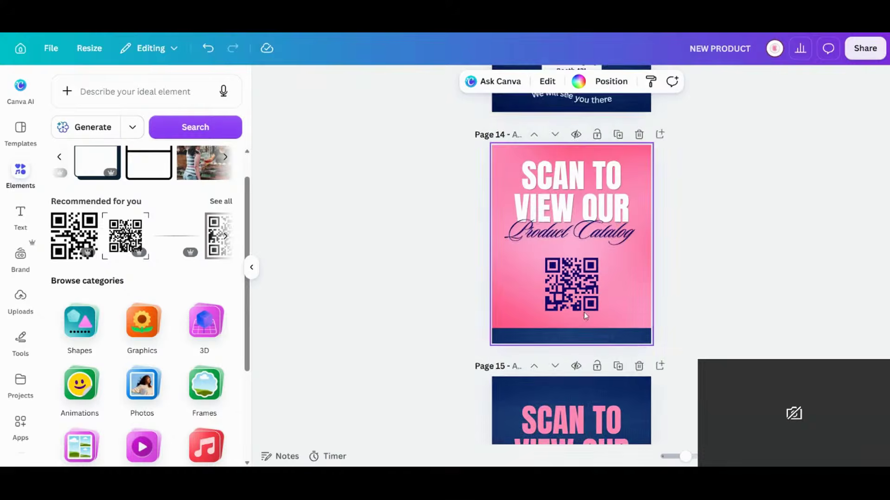
{"action": "left_click", "coordinate": [513, 281]}
{"action": "right_click", "coordinate": [513, 280]}
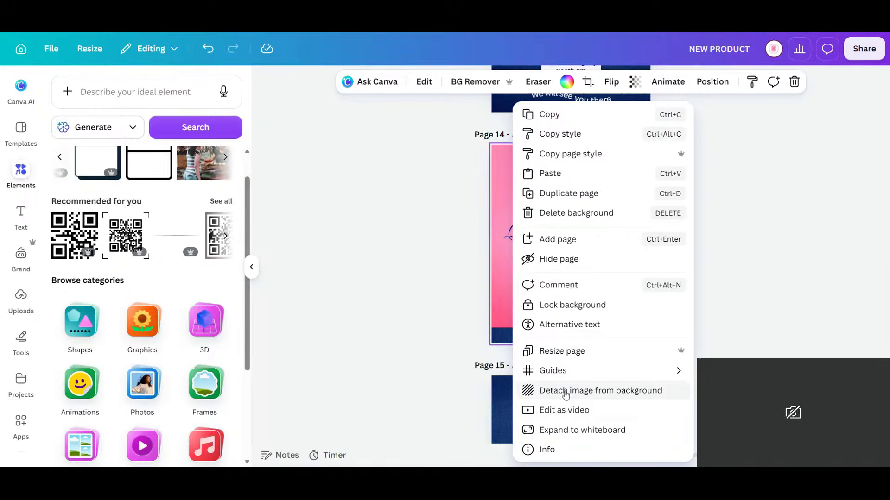
{"action": "left_click", "coordinate": [403, 358]}
Add the pink gradient image from the recently used elements to page 16 and set it as the page background
{"action": "scroll", "coordinate": [194, 219], "scroll_direction": "up", "scroll_amount": 1}
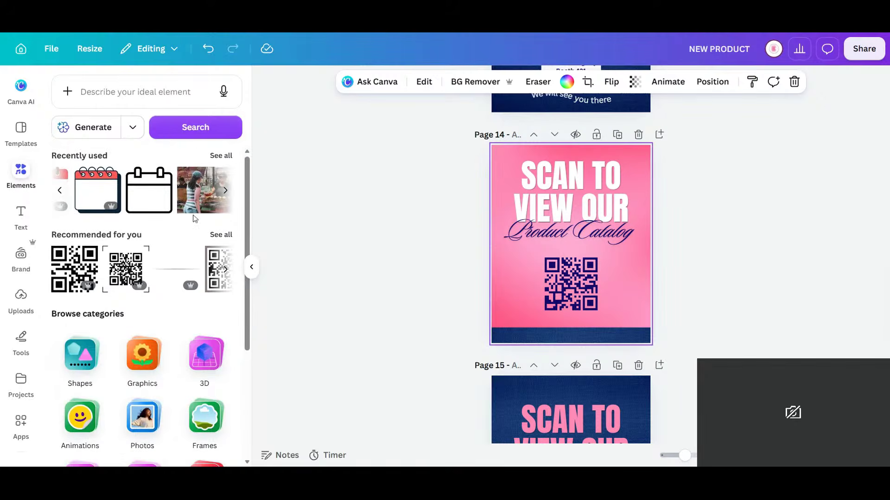
{"action": "left_click", "coordinate": [222, 156]}
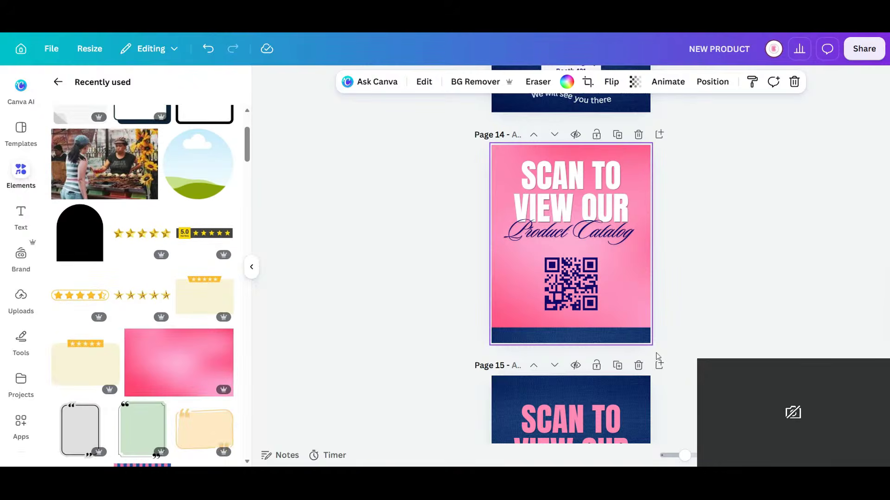
{"action": "left_click", "coordinate": [658, 364]}
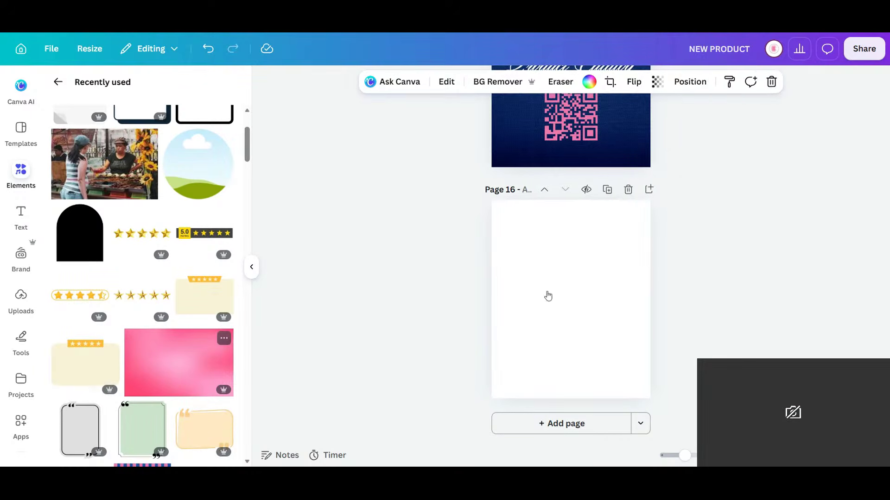
{"action": "right_click", "coordinate": [570, 297]}
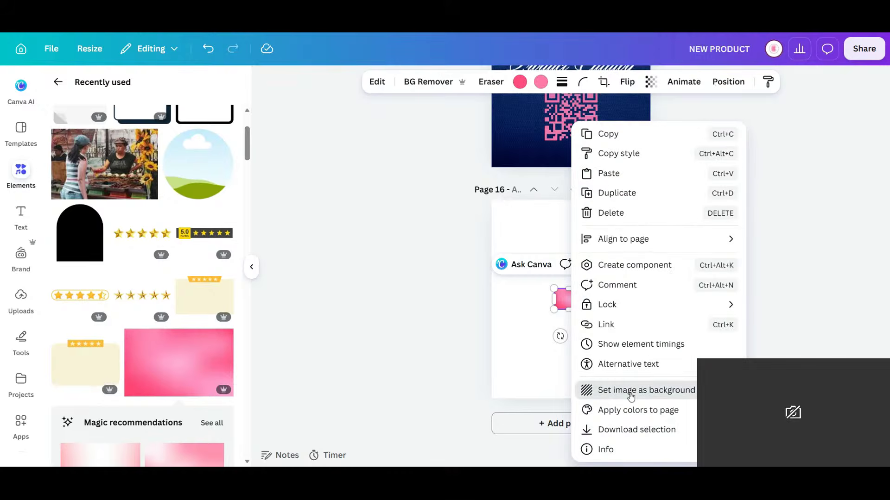
{"action": "left_click", "coordinate": [631, 394]}
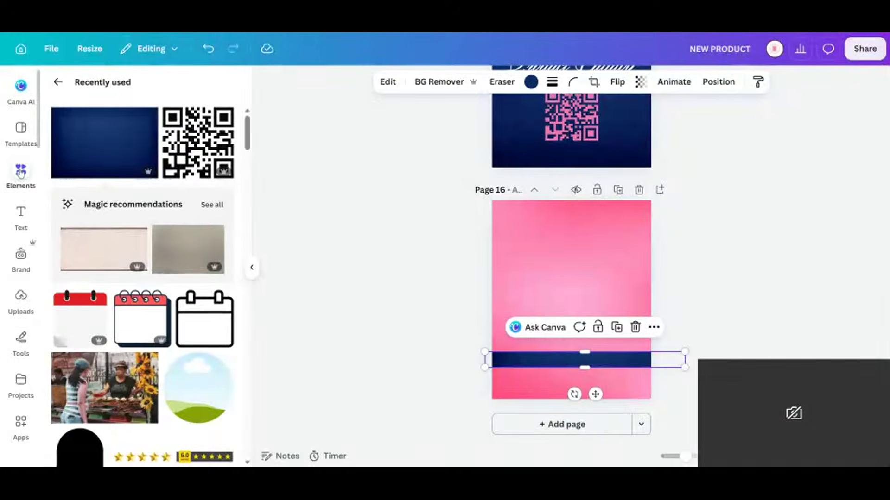
Find the photo frames among the elements, add a Polaroid frame to page 16 and tilt it in the page's upper-left area
{"action": "left_click", "coordinate": [20, 172]}
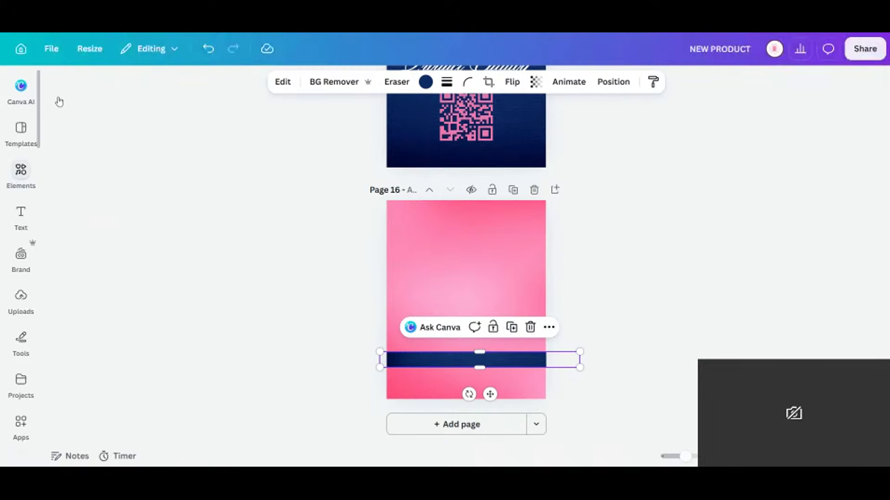
{"action": "left_click", "coordinate": [19, 175]}
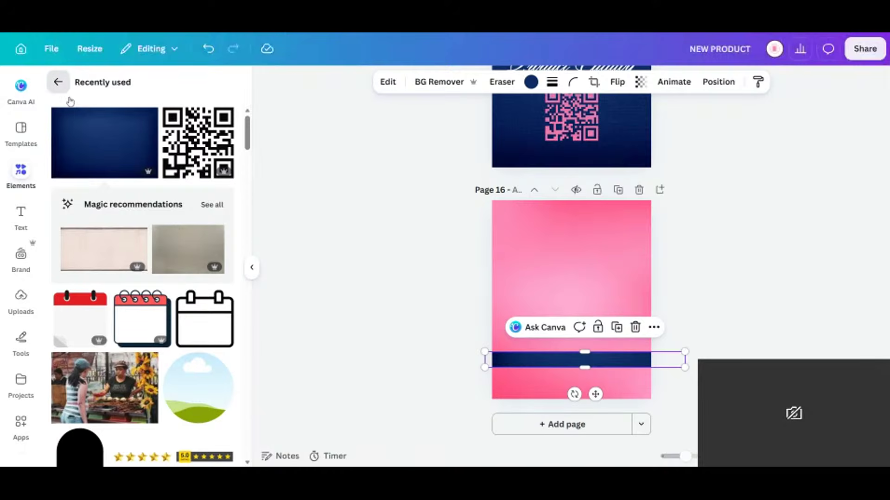
{"action": "left_click", "coordinate": [58, 82]}
{"action": "scroll", "coordinate": [154, 280], "scroll_direction": "down", "scroll_amount": 5}
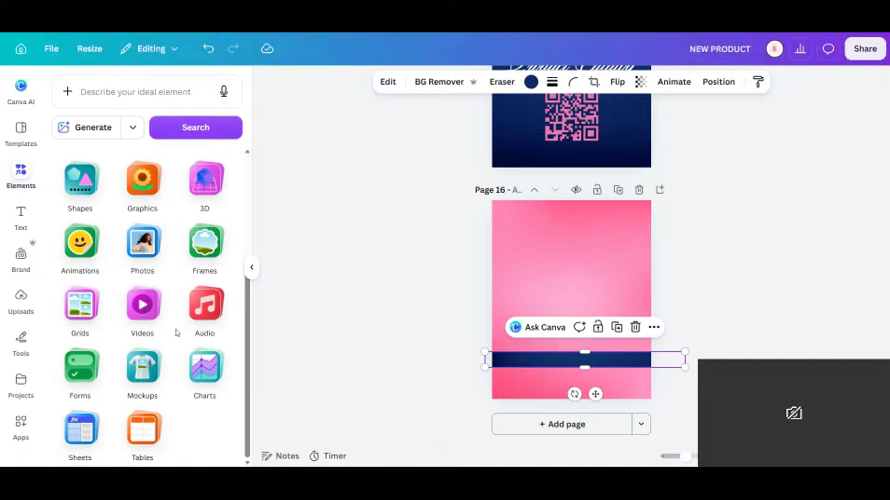
{"action": "left_click", "coordinate": [206, 247]}
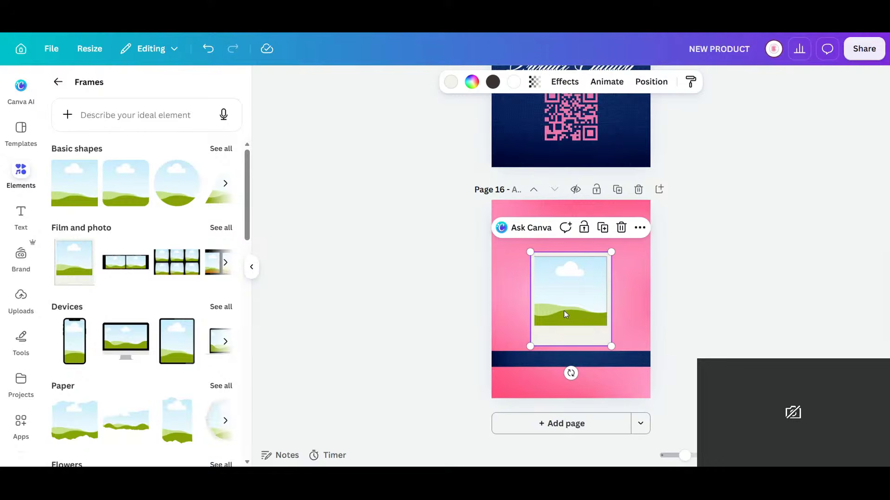
{"action": "left_click_drag", "start_coordinate": [565, 314], "coordinate": [534, 290]}
{"action": "left_click_drag", "start_coordinate": [539, 349], "coordinate": [512, 357]}
Place two more Polaroid frames on page 16, one at the middle right and one at the lower left, each with its own tilt
{"action": "left_click_drag", "start_coordinate": [561, 332], "coordinate": [600, 313]}
{"action": "left_click_drag", "start_coordinate": [578, 366], "coordinate": [524, 348]}
{"action": "left_click", "coordinate": [626, 237]}
{"action": "left_click_drag", "start_coordinate": [546, 400], "coordinate": [538, 408]}
{"action": "left_click_drag", "start_coordinate": [541, 360], "coordinate": [546, 357]}
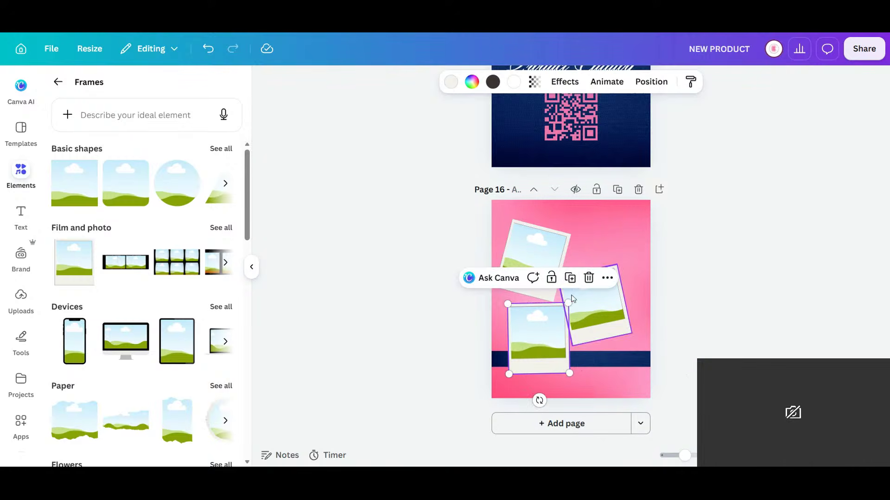
Duplicate the lower-left Polaroid frame, tilt the copy in the page's upper-right area and tilt the lower-right frame clockwise
{"action": "left_click", "coordinate": [570, 277]}
{"action": "left_click_drag", "start_coordinate": [494, 372], "coordinate": [626, 245]}
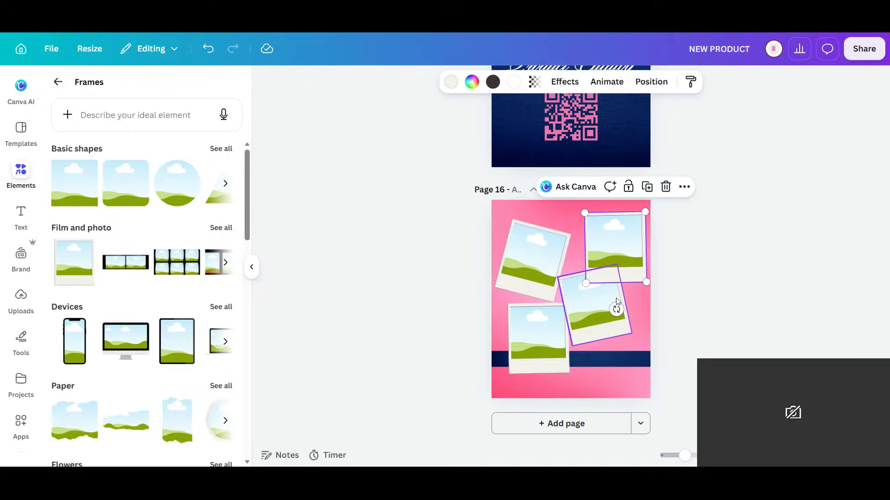
{"action": "left_click_drag", "start_coordinate": [617, 309], "coordinate": [609, 342]}
{"action": "left_click", "coordinate": [598, 320]}
{"action": "left_click_drag", "start_coordinate": [618, 387], "coordinate": [597, 391]}
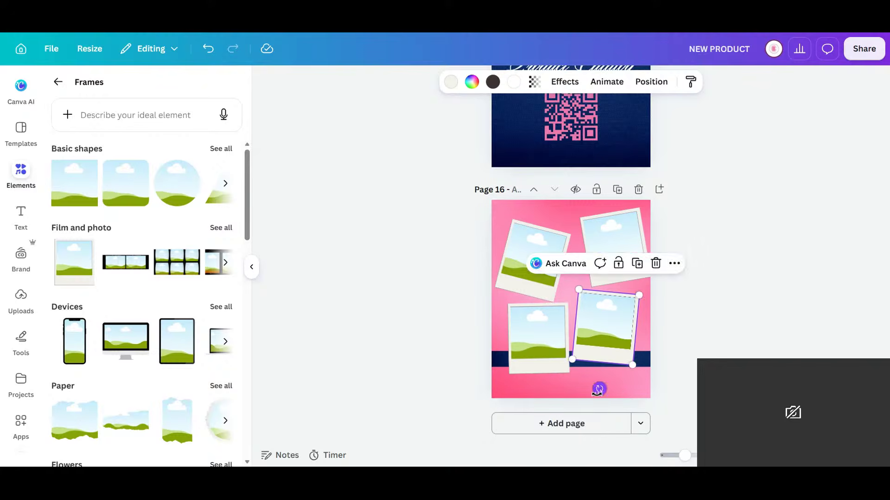
Tilt the lower-left Polaroid frame counterclockwise and move the four frames closer together
{"action": "left_click", "coordinate": [535, 366]}
{"action": "left_click_drag", "start_coordinate": [536, 397], "coordinate": [548, 380]}
{"action": "left_click_drag", "start_coordinate": [544, 349], "coordinate": [549, 359]}
{"action": "left_click_drag", "start_coordinate": [593, 337], "coordinate": [602, 340]}
{"action": "left_click_drag", "start_coordinate": [629, 239], "coordinate": [620, 249]}
{"action": "left_click_drag", "start_coordinate": [544, 275], "coordinate": [552, 283]}
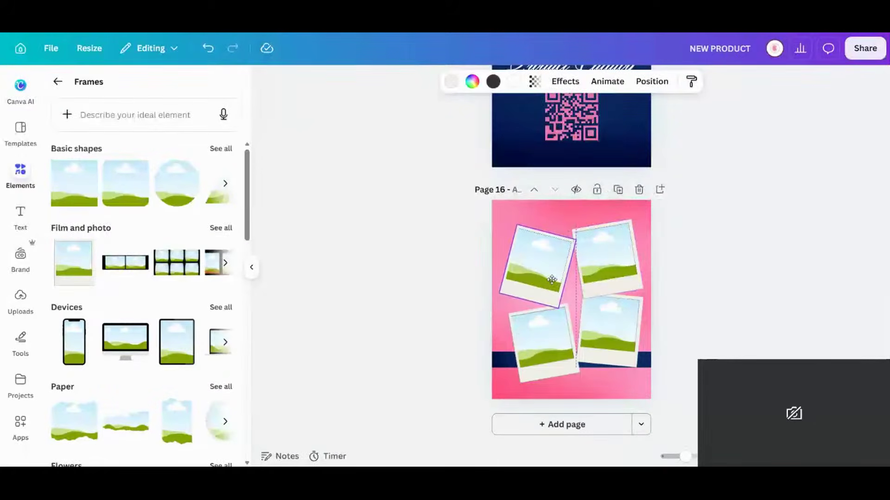
Duplicate the upper-right Polaroid frame, place the copy over the center of the other four and straighten it
{"action": "left_click", "coordinate": [617, 262]}
{"action": "left_click", "coordinate": [637, 195]}
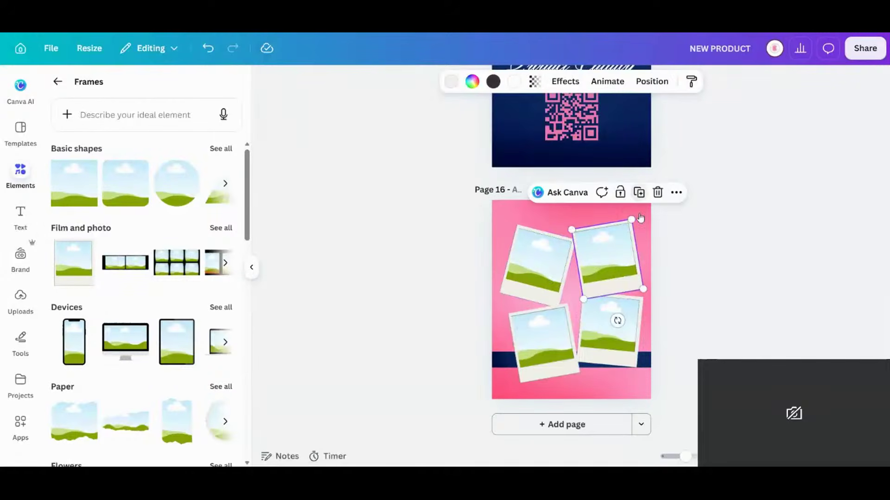
{"action": "left_click_drag", "start_coordinate": [622, 263], "coordinate": [586, 296]}
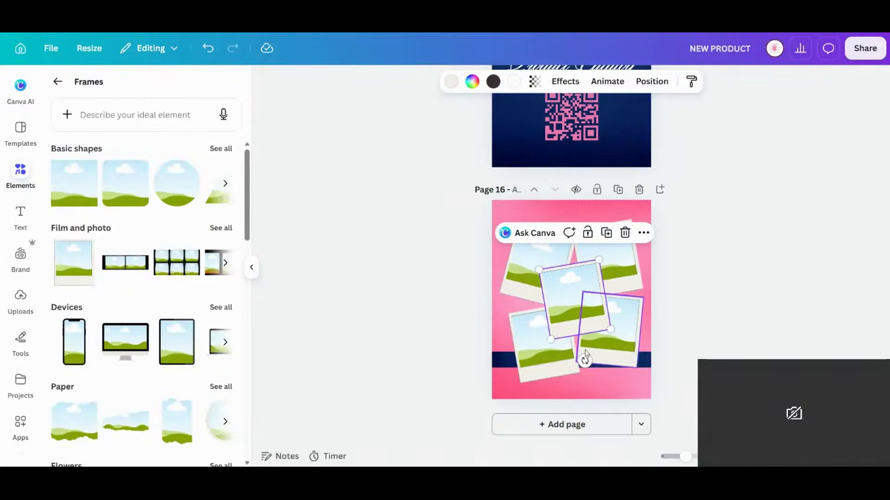
{"action": "left_click_drag", "start_coordinate": [584, 359], "coordinate": [575, 366]}
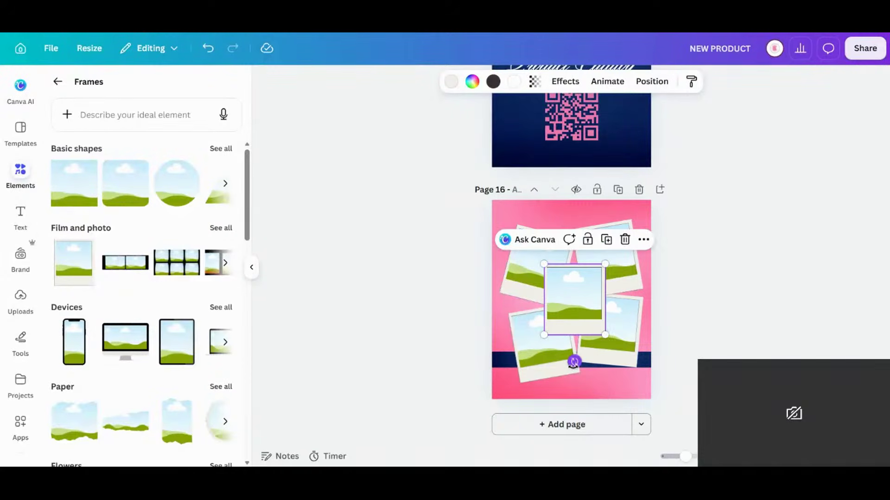
Nudge the two left-hand Polaroid frames slightly up to even out the collage on page 16
{"action": "left_click_drag", "start_coordinate": [524, 264], "coordinate": [524, 258]}
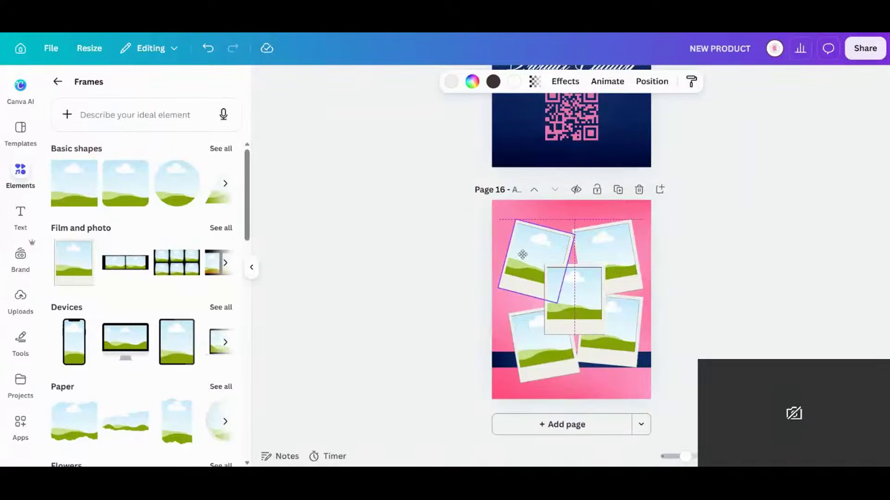
{"action": "left_click", "coordinate": [542, 360]}
{"action": "left_click_drag", "start_coordinate": [542, 360], "coordinate": [543, 352]}
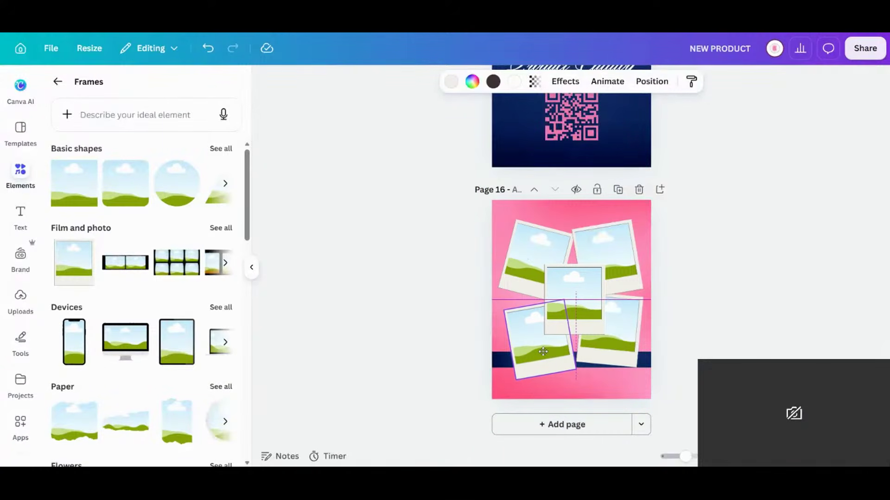
{"action": "left_click", "coordinate": [701, 324]}
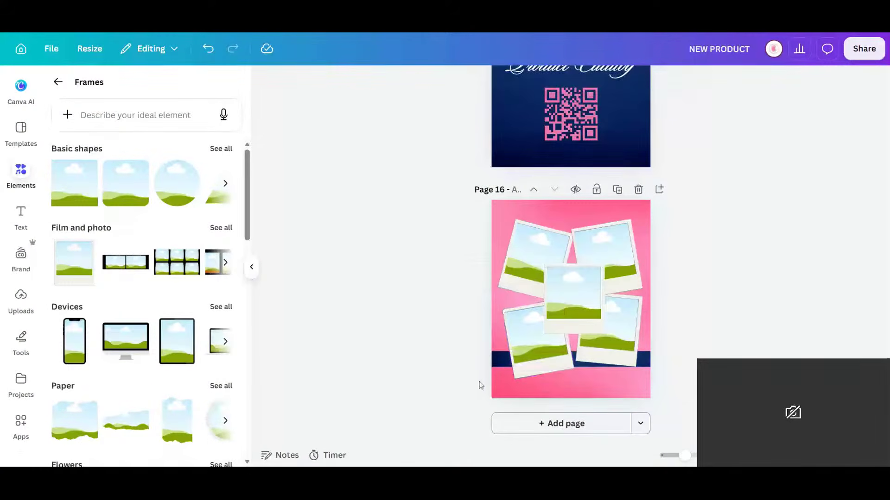
Rotate the navy strip on page 16 to -18°, bring it to the front and shift it slightly lower across the frames
{"action": "left_click", "coordinate": [501, 365]}
{"action": "left_click_drag", "start_coordinate": [573, 394], "coordinate": [587, 401]}
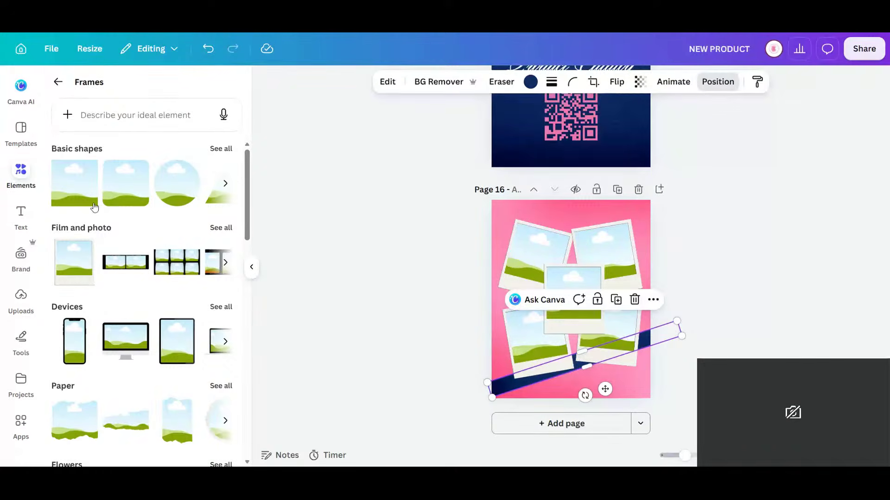
{"action": "left_click", "coordinate": [105, 175]}
{"action": "left_click_drag", "start_coordinate": [643, 343], "coordinate": [638, 349]}
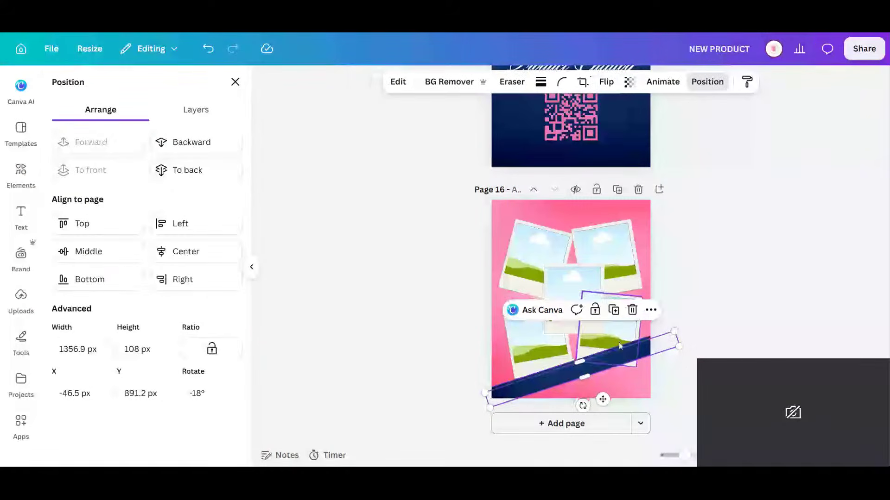
Duplicate the navy strip on page 16 and tilt the copy slightly the opposite way so the two strips cross below the collage
{"action": "mouse_move", "coordinate": [581, 403]}
{"action": "left_mouse_down"}
{"action": "mouse_move", "coordinate": [603, 394]}
{"action": "mouse_move", "coordinate": [578, 397]}
{"action": "left_mouse_up"}
{"action": "left_click_drag", "start_coordinate": [637, 380], "coordinate": [634, 382]}
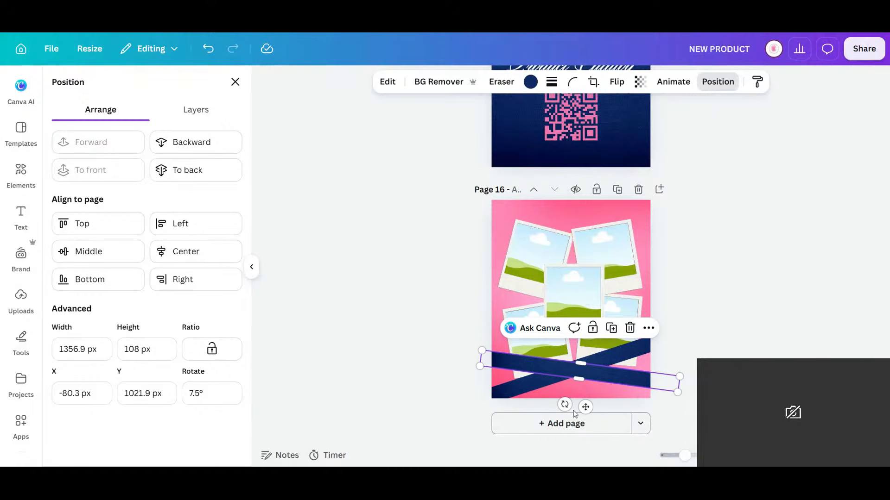
{"action": "left_click_drag", "start_coordinate": [565, 405], "coordinate": [572, 411]}
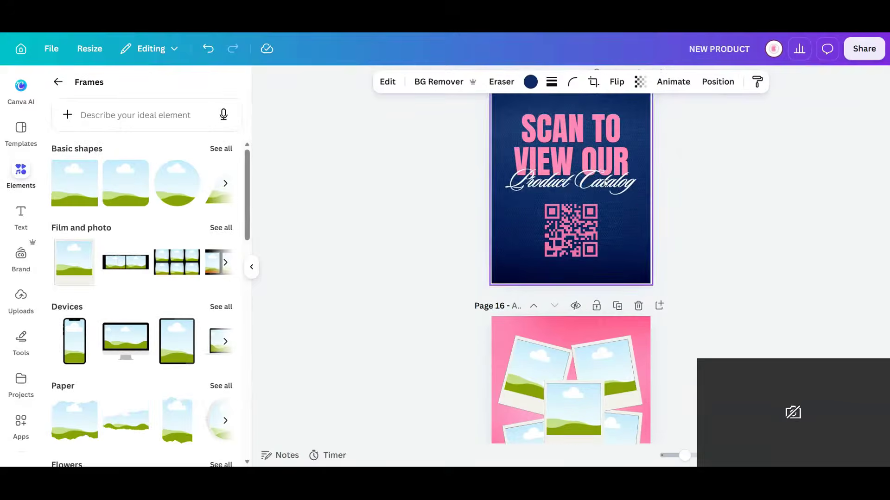
Duplicate the "SCAN TO VIEW OUR" heading on page 15 and move the copy onto the upper part of page 16
{"action": "left_click", "coordinate": [589, 180]}
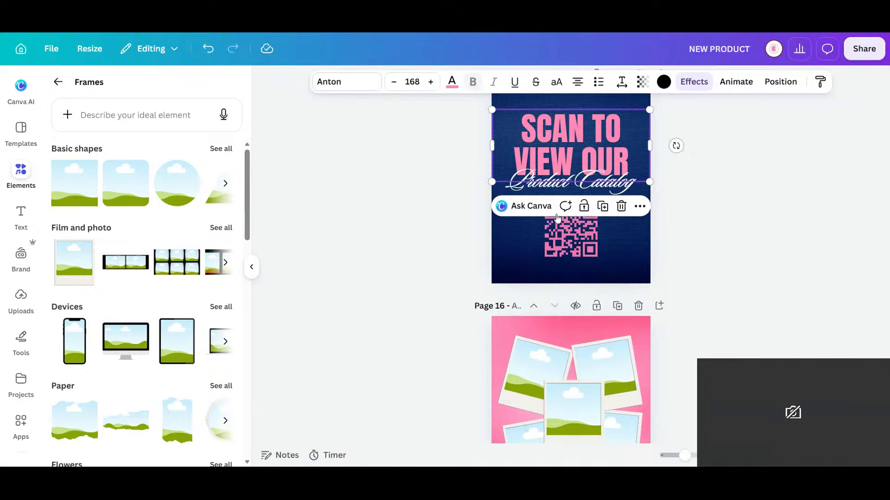
{"action": "left_click", "coordinate": [603, 205]}
{"action": "left_click_drag", "start_coordinate": [589, 139], "coordinate": [589, 348]}
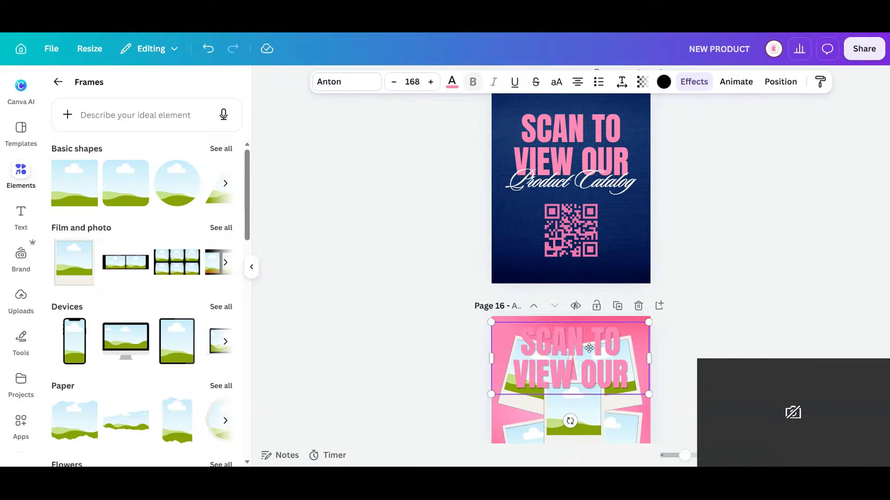
Replace the copied heading's text with "NEW" and enlarge it to size 330
{"action": "double_click", "coordinate": [589, 348]}
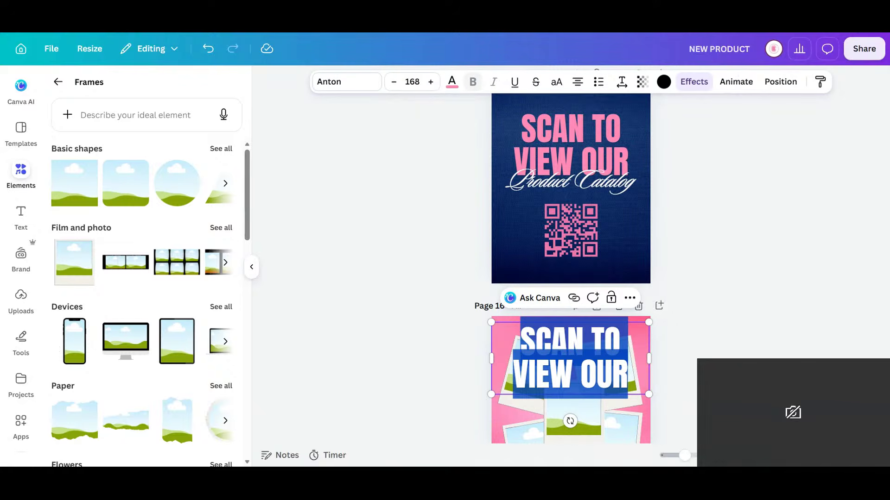
{"action": "type", "text": "n"}
{"action": "key", "text": "BackSpace"}
{"action": "type", "text": "NEW"}
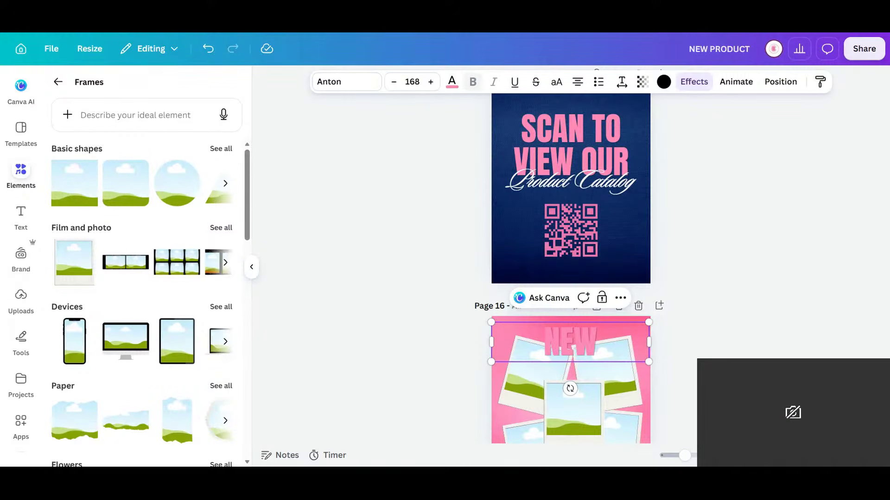
{"action": "left_click_drag", "start_coordinate": [653, 345], "coordinate": [649, 400]}
{"action": "scroll", "coordinate": [603, 308], "scroll_direction": "down", "scroll_amount": 2}
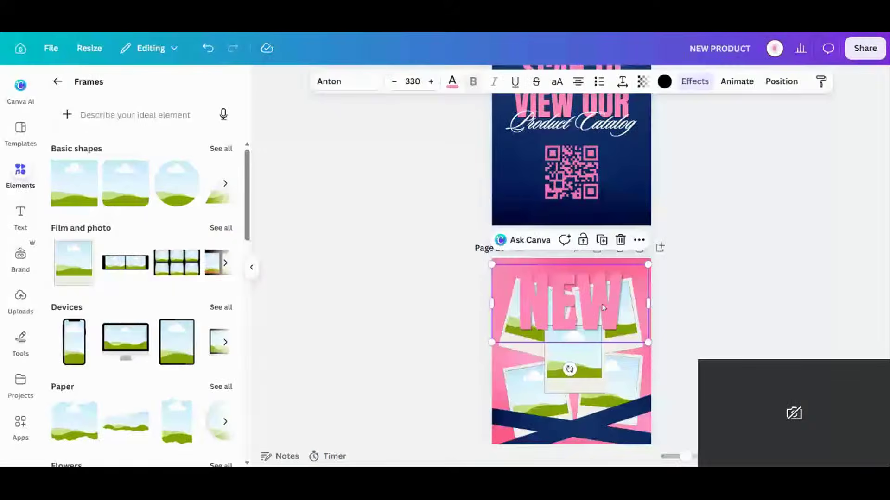
Shrink the five Polaroid frames together and shift the "NEW" heading up to the page's top edge
{"action": "scroll", "coordinate": [603, 308], "scroll_direction": "down", "scroll_amount": 2}
{"action": "left_click_drag", "start_coordinate": [718, 320], "coordinate": [603, 306]}
{"action": "left_click_drag", "start_coordinate": [643, 219], "coordinate": [620, 244]}
{"action": "left_click_drag", "start_coordinate": [598, 324], "coordinate": [598, 321]}
{"action": "left_click", "coordinate": [624, 231]}
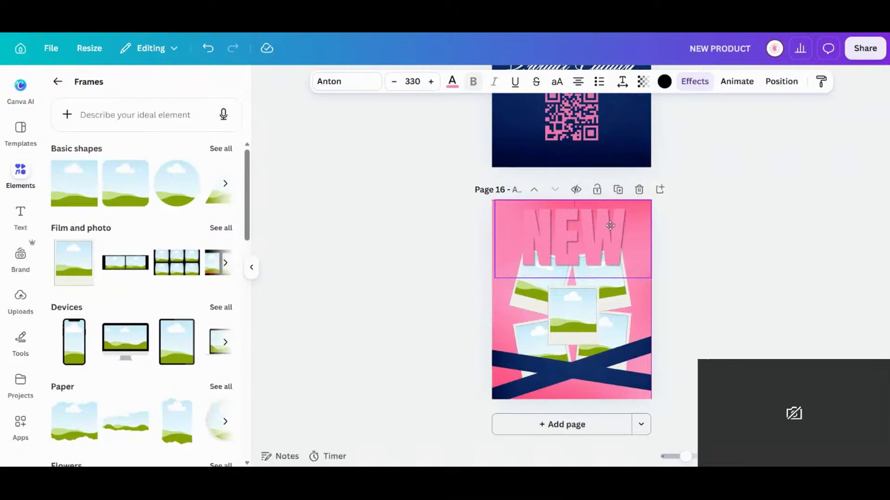
{"action": "left_click_drag", "start_coordinate": [610, 225], "coordinate": [610, 225]}
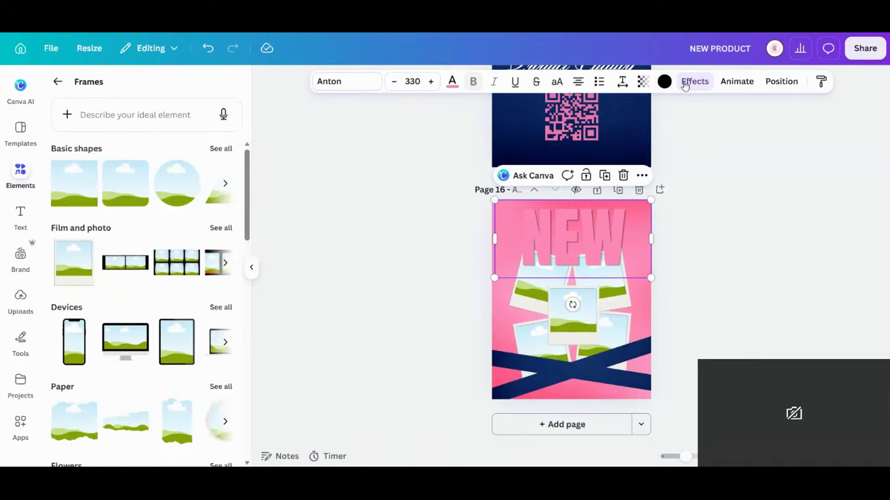
Recolor the "NEW" heading dark navy and send it backward until the upper-right Polaroid frame overlaps it
{"action": "left_click", "coordinate": [453, 85]}
{"action": "left_click", "coordinate": [115, 167]}
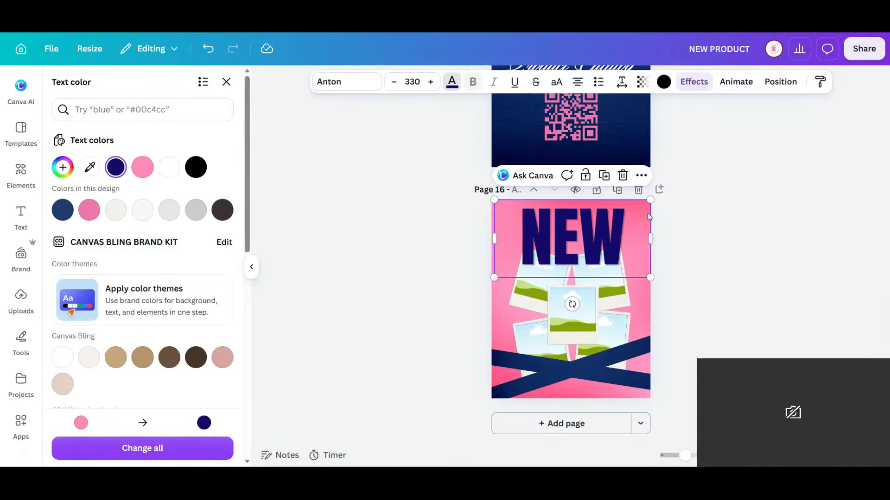
{"action": "left_click", "coordinate": [780, 82]}
{"action": "left_click", "coordinate": [228, 145]}
{"action": "left_click", "coordinate": [229, 146]}
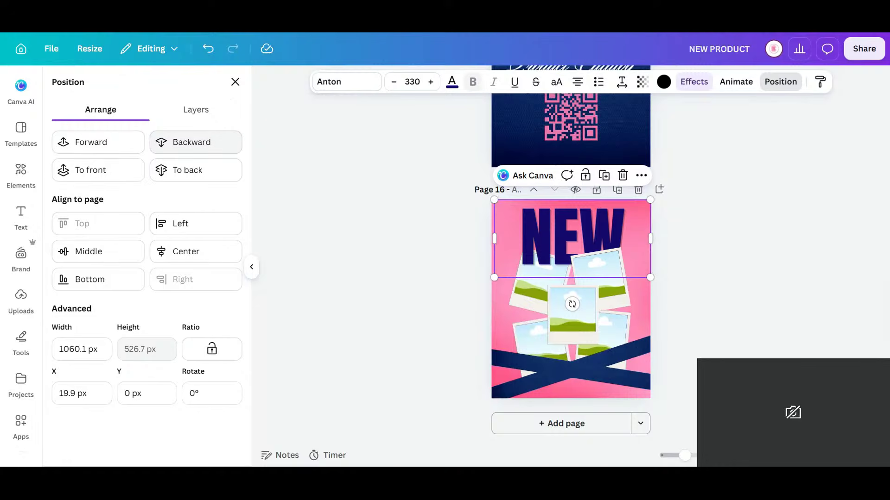
{"action": "left_click", "coordinate": [710, 300]}
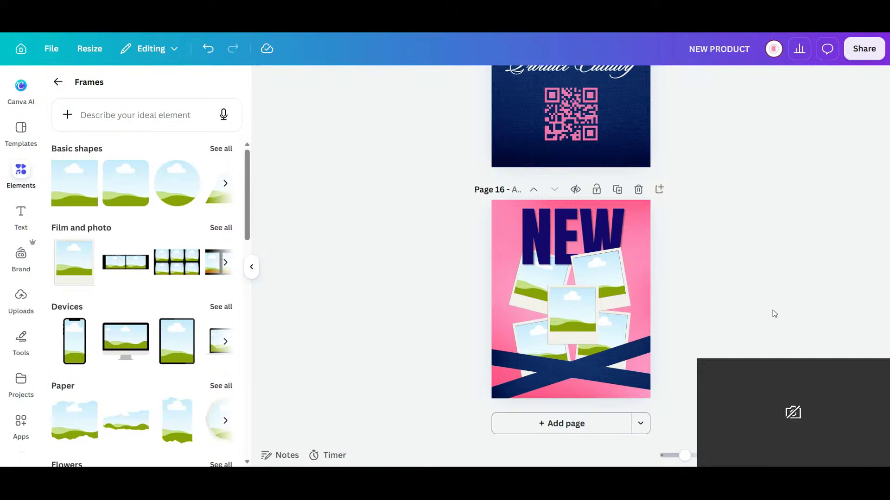
Duplicate the date and booth text on page 13 and bring the copy onto the crossed strips of page 16
{"action": "scroll", "coordinate": [602, 145], "scroll_direction": "up", "scroll_amount": 6}
{"action": "scroll", "coordinate": [592, 194], "scroll_direction": "up", "scroll_amount": 8}
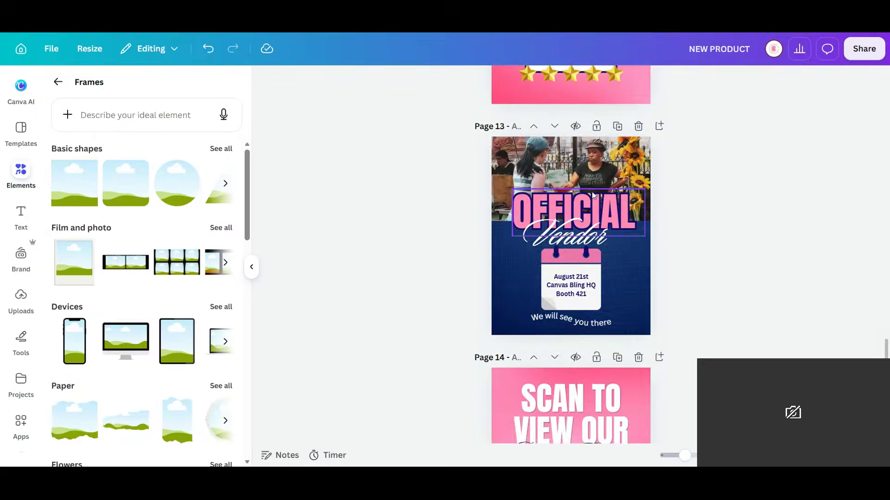
{"action": "scroll", "coordinate": [593, 298], "scroll_direction": "down", "scroll_amount": 5}
{"action": "left_click", "coordinate": [582, 118]}
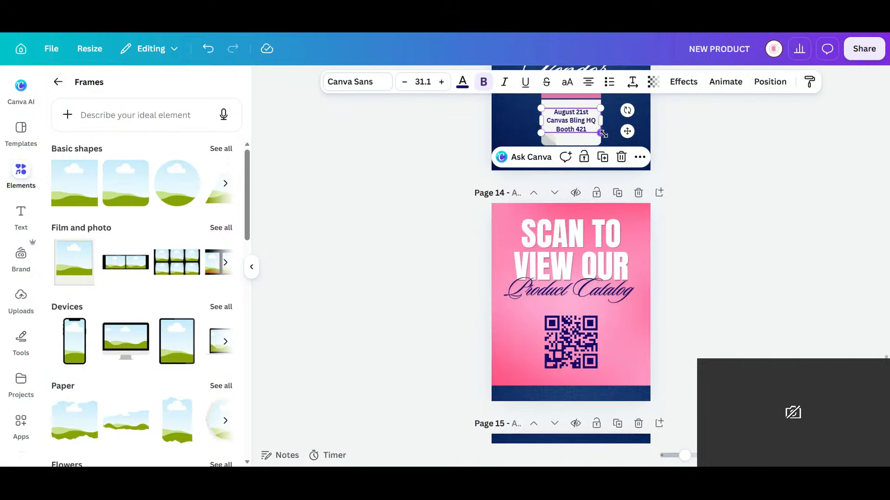
{"action": "left_click", "coordinate": [604, 158]}
{"action": "left_click_drag", "start_coordinate": [580, 126], "coordinate": [561, 368]}
{"action": "scroll", "coordinate": [590, 245], "scroll_direction": "down", "scroll_amount": 10}
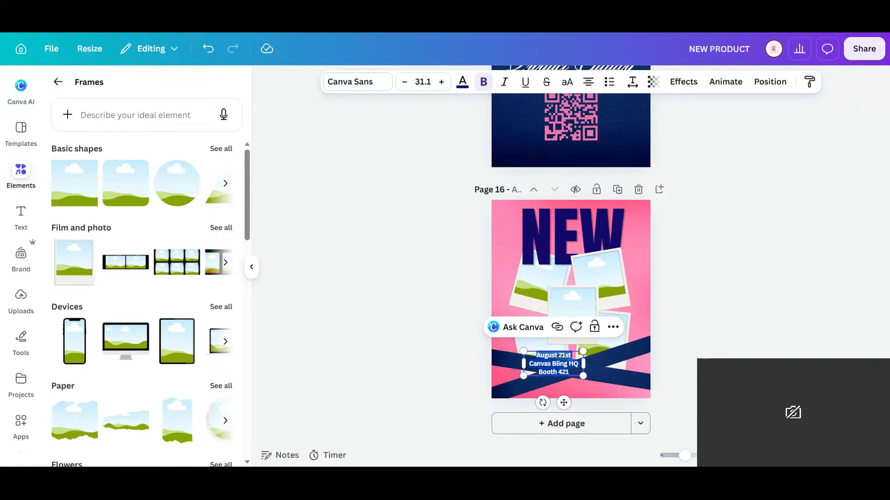
Turn the copied text into white "NEW ARRIVALS" lettering, tilted along the left end of the downward-sloping strip
{"action": "type", "text": "AR"}
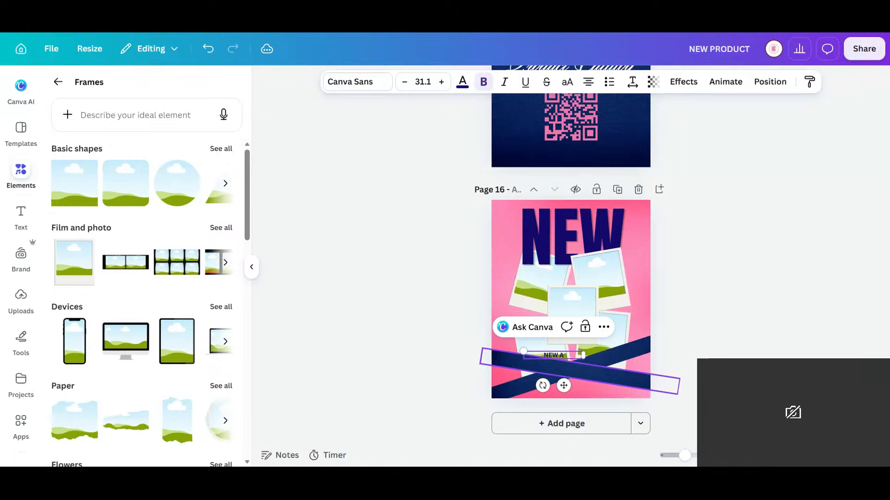
{"action": "type", "text": "RIVALS"}
{"action": "left_click_drag", "start_coordinate": [542, 385], "coordinate": [505, 390]}
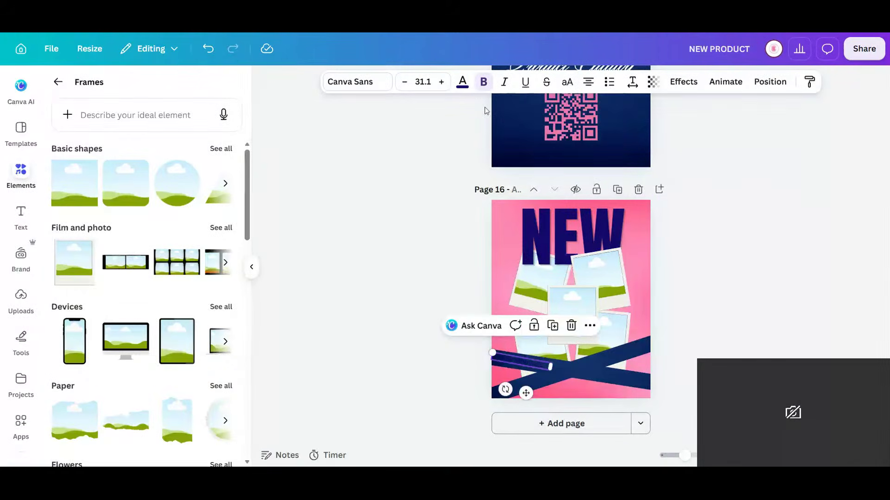
{"action": "left_click", "coordinate": [462, 82]}
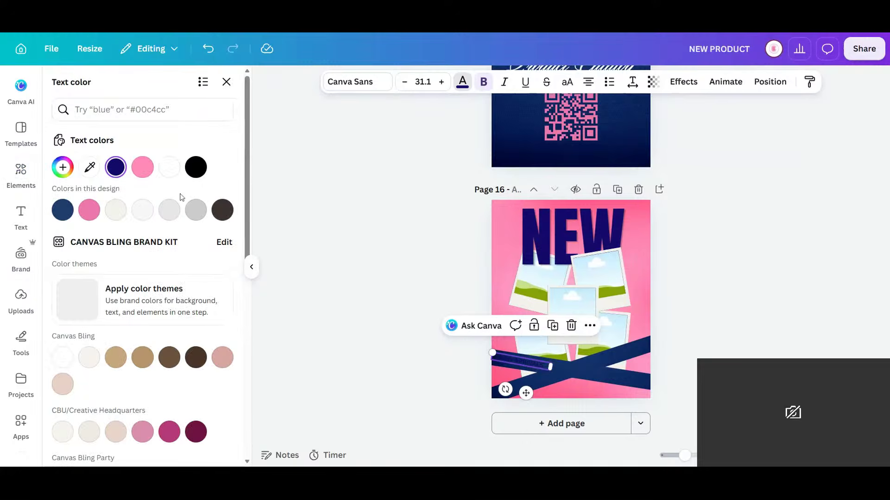
{"action": "left_click", "coordinate": [169, 168]}
Try a second "NEW ARRIVALS" text box beside the first on the same strip, and delete it
{"action": "left_click_drag", "start_coordinate": [530, 394], "coordinate": [580, 404]}
{"action": "left_click", "coordinate": [516, 362]}
{"action": "left_click_drag", "start_coordinate": [517, 362], "coordinate": [518, 363]}
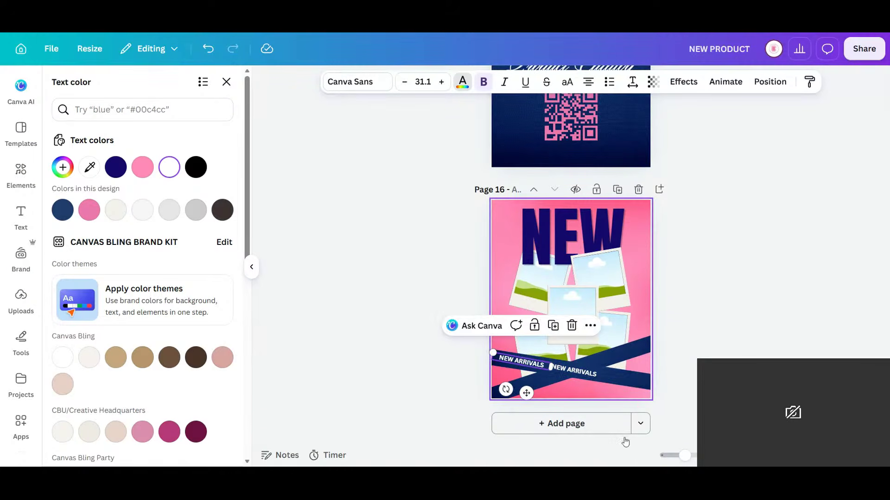
{"action": "left_click_drag", "start_coordinate": [683, 456], "coordinate": [697, 456]}
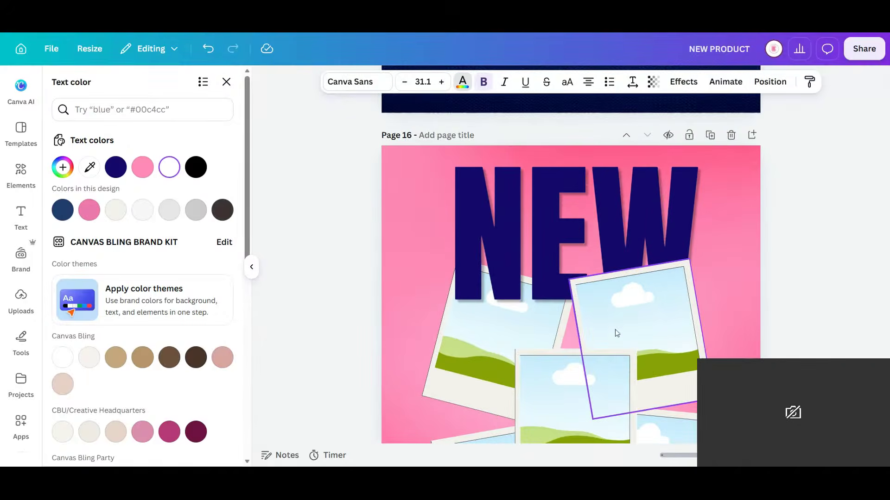
{"action": "scroll", "coordinate": [616, 333], "scroll_direction": "down", "scroll_amount": 5}
{"action": "left_click", "coordinate": [553, 336]}
{"action": "left_click_drag", "start_coordinate": [554, 336], "coordinate": [547, 329]}
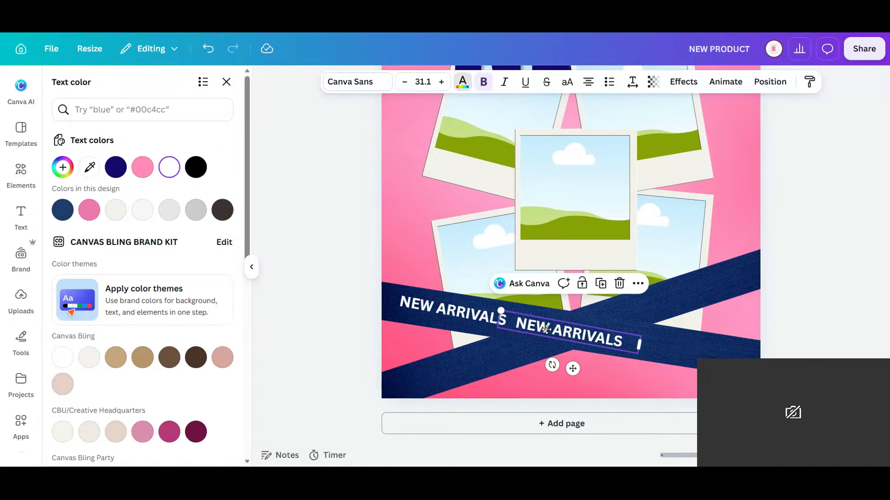
{"action": "key", "text": "Delete"}
Fill the downward-sloping strip with one repeating line by widening the text box past the page edge and pasting "NEW ARRIVALS" three more times
{"action": "left_click", "coordinate": [499, 318]}
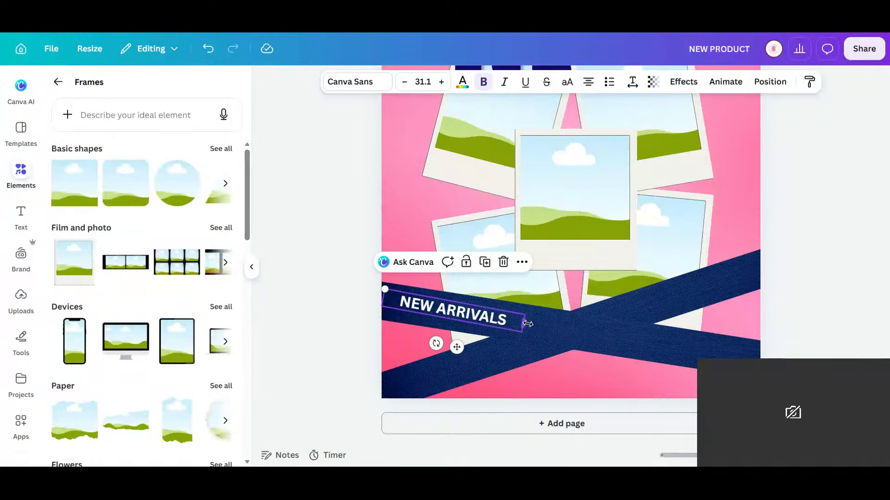
{"action": "left_click_drag", "start_coordinate": [583, 331], "coordinate": [760, 353]}
{"action": "left_click", "coordinate": [621, 340]}
{"action": "left_click_drag", "start_coordinate": [621, 340], "coordinate": [507, 329]}
{"action": "key", "text": "ctrl+c"}
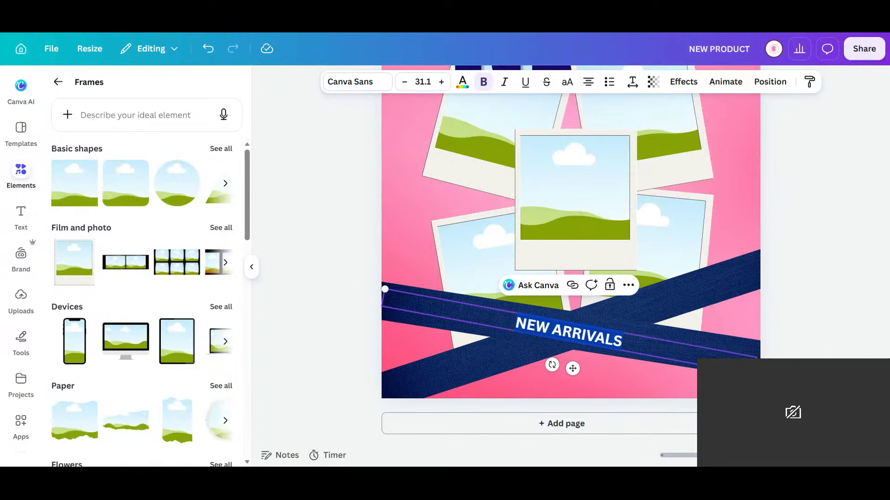
{"action": "left_click", "coordinate": [623, 342]}
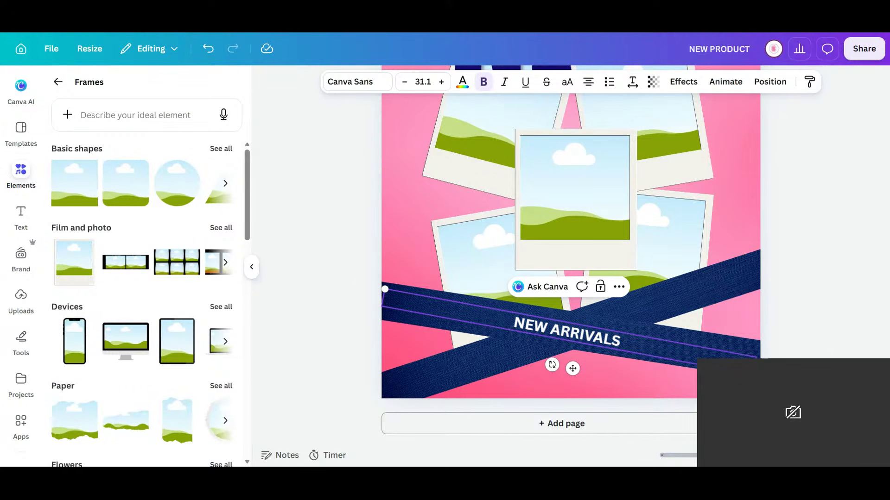
{"action": "key", "text": "ctrl+v"}
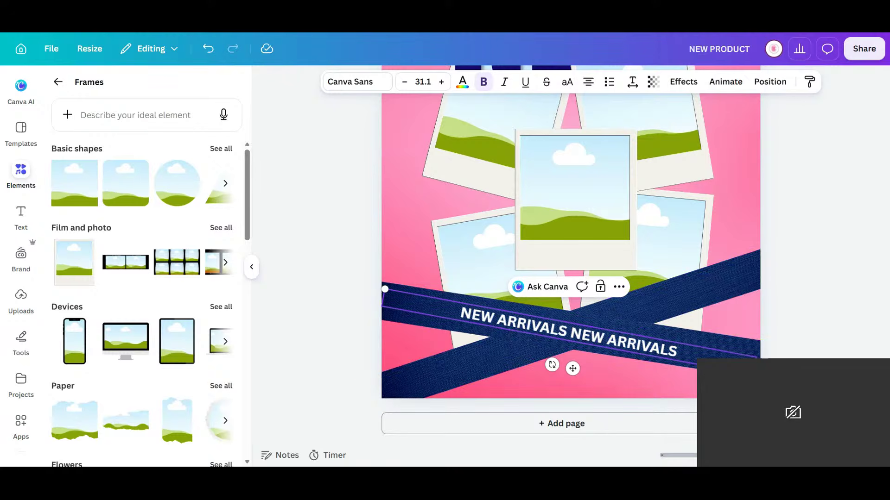
{"action": "key", "text": "ctrl+v"}
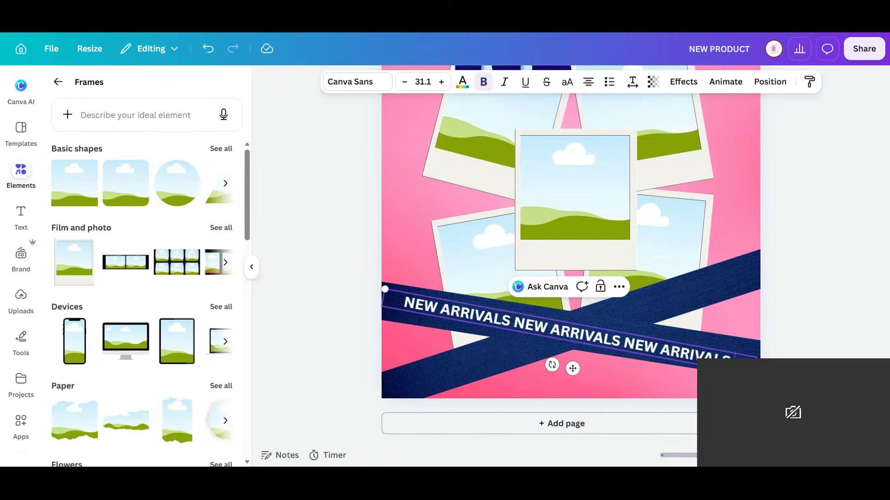
{"action": "key", "text": "ctrl+v"}
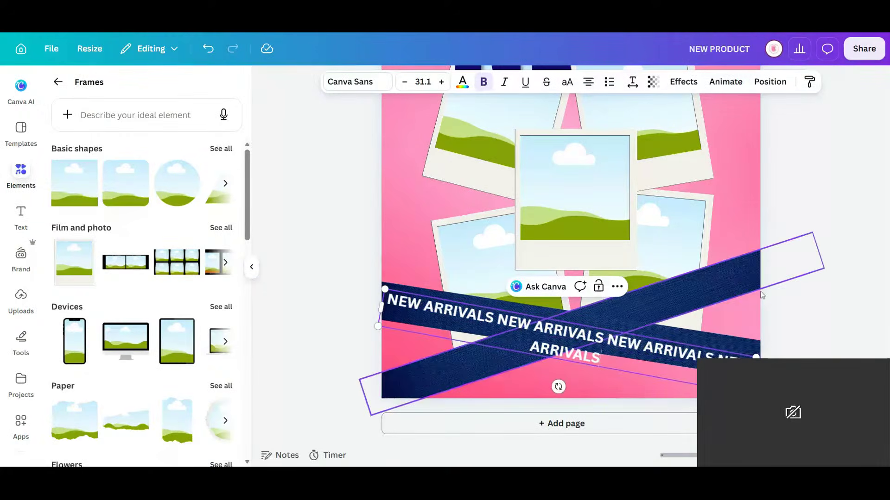
{"action": "left_click_drag", "start_coordinate": [754, 358], "coordinate": [840, 357]}
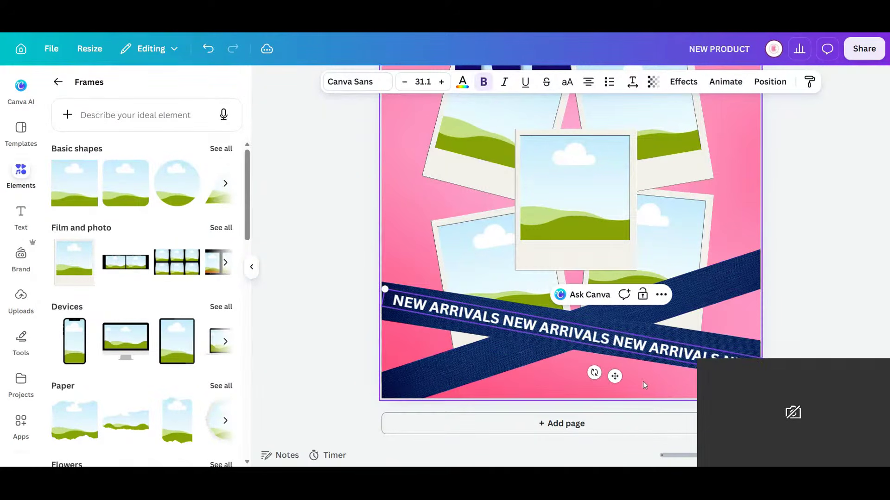
{"action": "mouse_move", "coordinate": [608, 367]}
{"action": "left_mouse_down"}
{"action": "mouse_move", "coordinate": [597, 367]}
{"action": "mouse_move", "coordinate": [618, 367]}
{"action": "mouse_move", "coordinate": [596, 374]}
{"action": "mouse_move", "coordinate": [612, 355]}
{"action": "mouse_move", "coordinate": [590, 360]}
{"action": "mouse_move", "coordinate": [614, 353]}
{"action": "left_mouse_up"}
Duplicate the repeating "NEW ARRIVALS" line and align the copy along the rising strip at -19°
{"action": "left_click", "coordinate": [627, 287]}
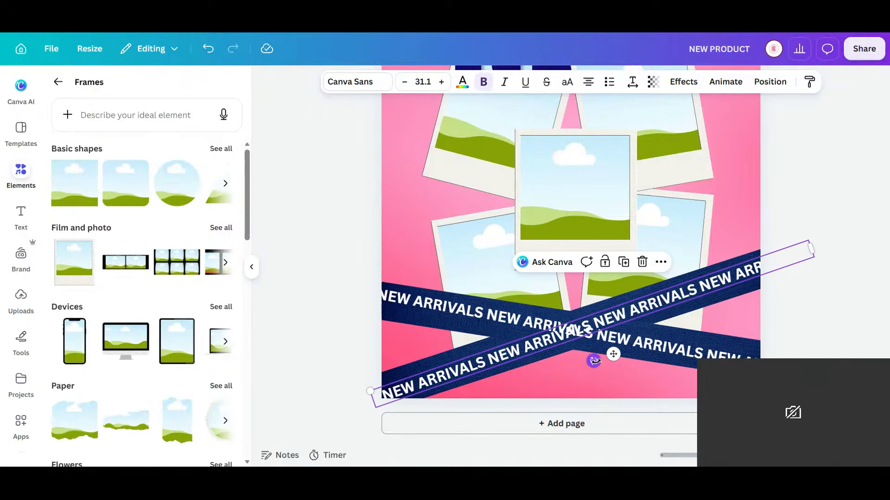
{"action": "left_click", "coordinate": [695, 456]}
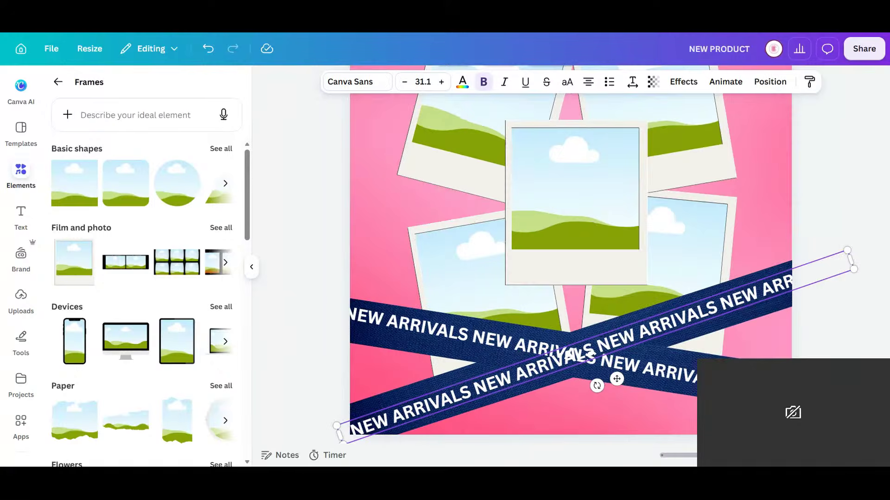
{"action": "left_click_drag", "start_coordinate": [599, 394], "coordinate": [601, 397]}
{"action": "left_click_drag", "start_coordinate": [626, 347], "coordinate": [624, 349]}
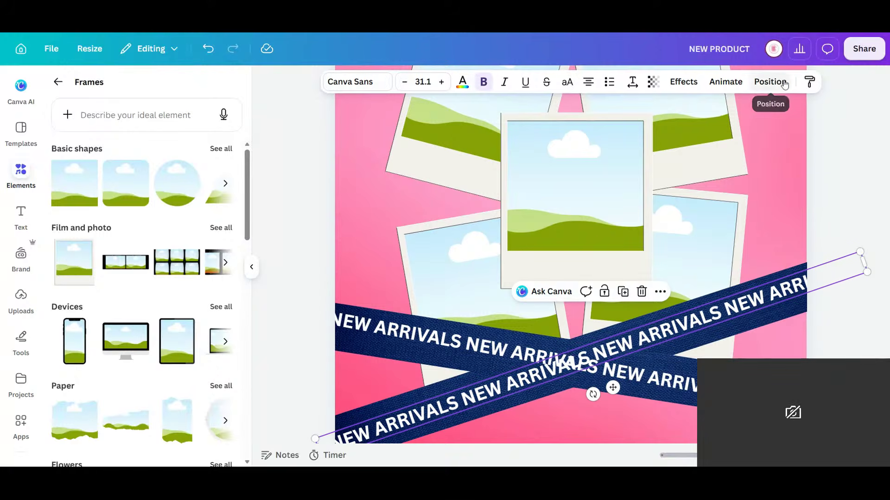
Send the rising "NEW ARRIVALS" line backward so that it passes behind the downward-sloping strip
{"action": "left_click", "coordinate": [196, 143]}
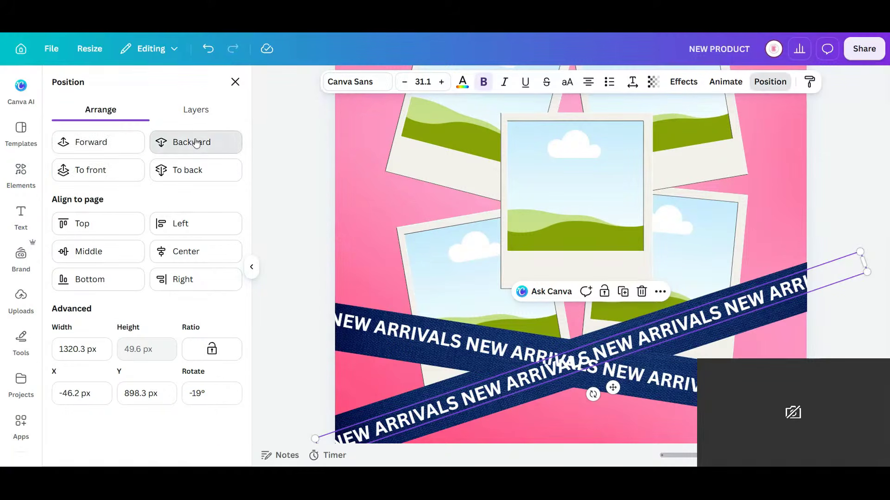
{"action": "left_click_drag", "start_coordinate": [709, 456], "coordinate": [689, 457]}
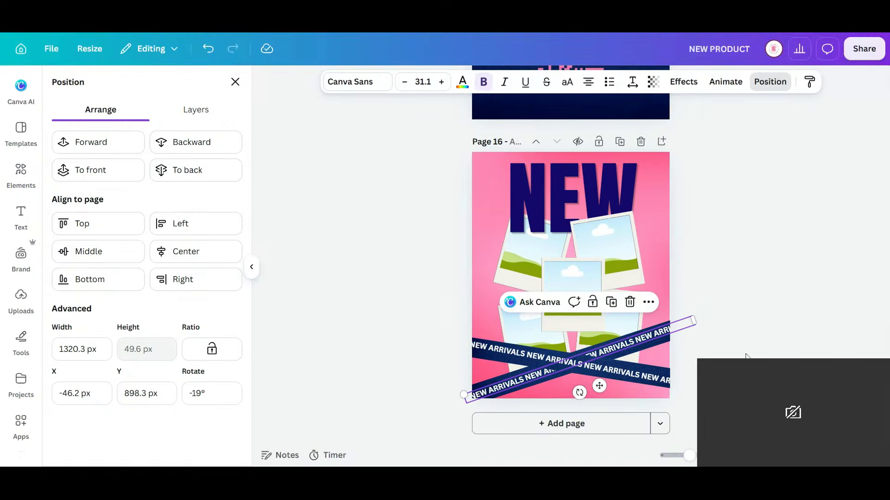
{"action": "left_click", "coordinate": [747, 356]}
{"action": "left_click", "coordinate": [612, 182]}
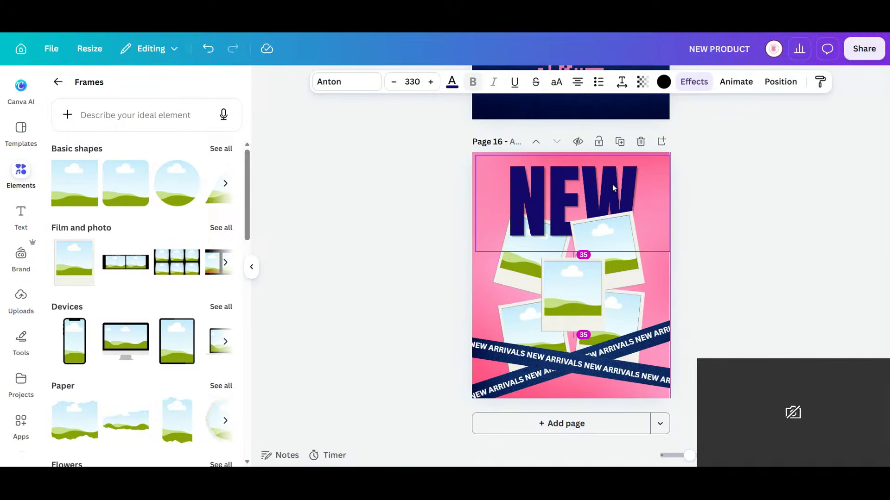
{"action": "left_click", "coordinate": [723, 300]}
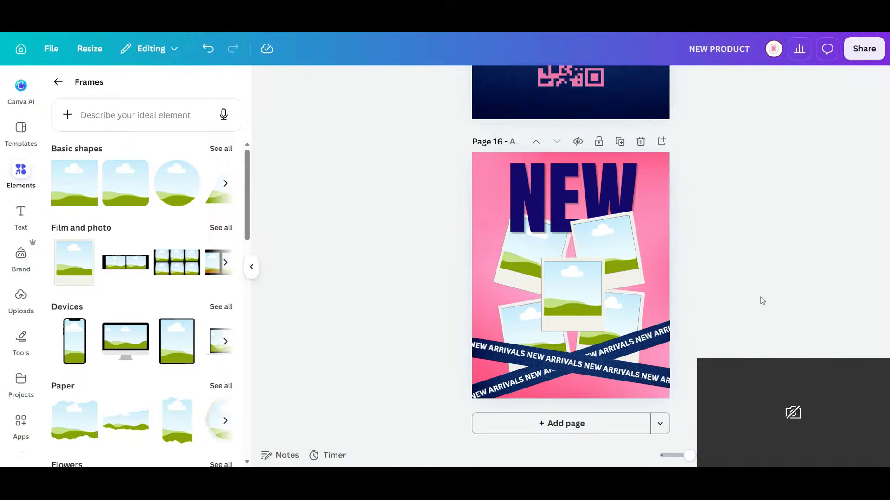
{"action": "scroll", "coordinate": [721, 248], "scroll_direction": "up", "scroll_amount": 15}
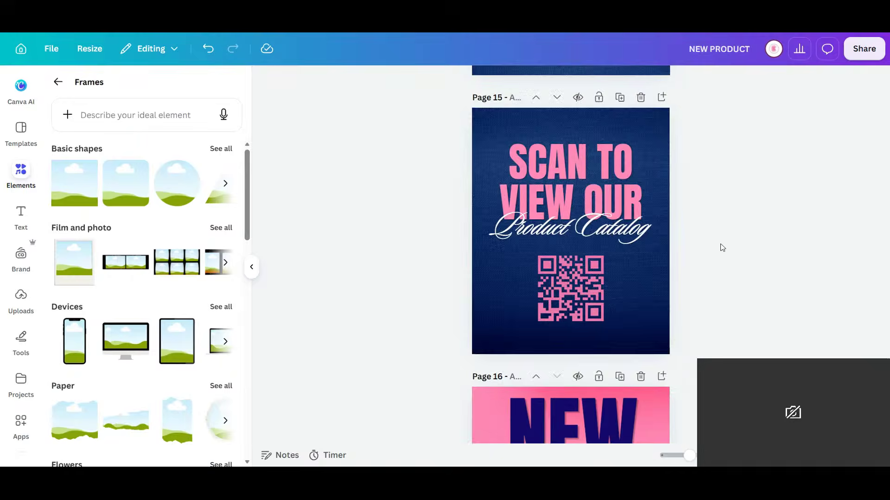
{"action": "scroll", "coordinate": [661, 246], "scroll_direction": "up", "scroll_amount": 15}
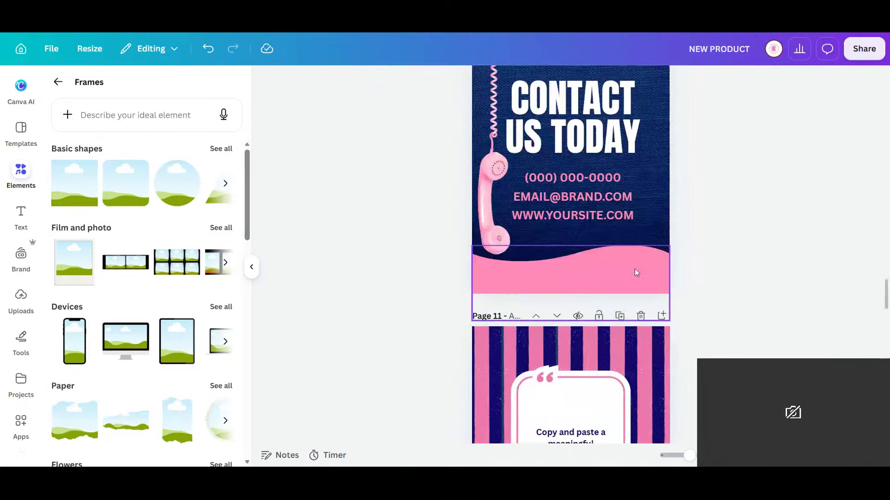
{"action": "scroll", "coordinate": [635, 271], "scroll_direction": "up", "scroll_amount": 6}
{"action": "left_click", "coordinate": [584, 353]}
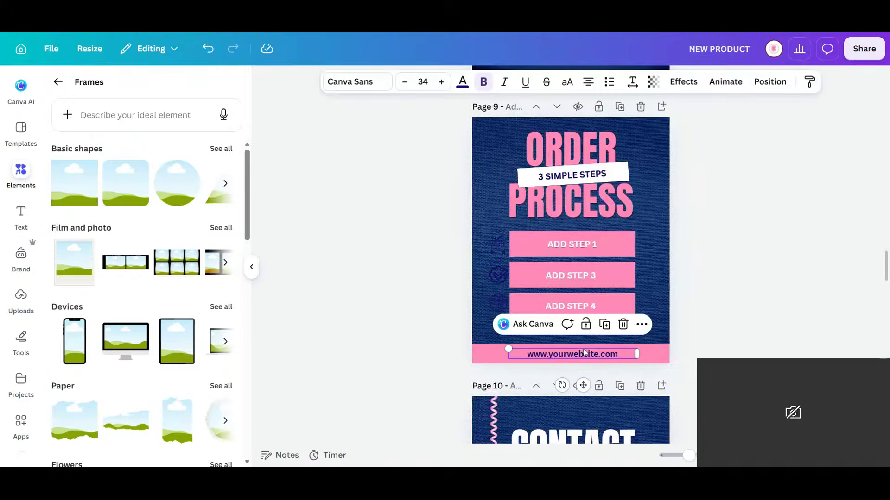
{"action": "right_click", "coordinate": [583, 353]}
{"action": "left_click", "coordinate": [617, 175]}
{"action": "scroll", "coordinate": [697, 268], "scroll_direction": "down", "scroll_amount": 20}
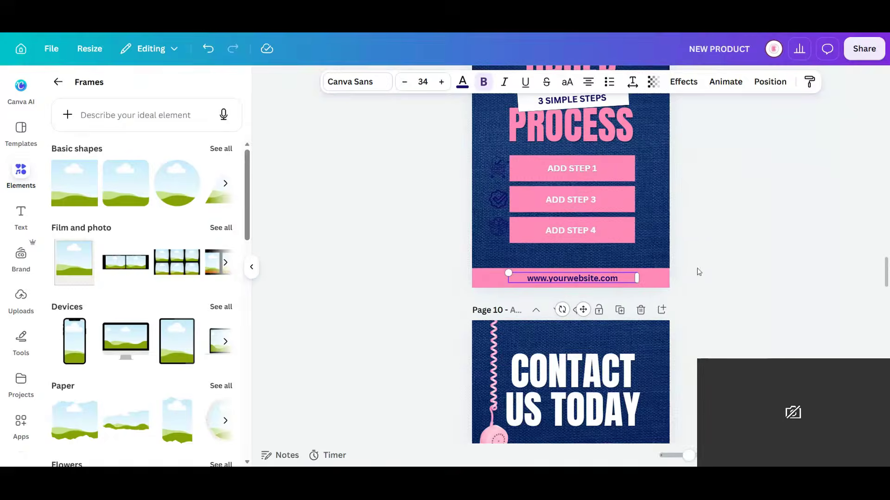
{"action": "scroll", "coordinate": [695, 253], "scroll_direction": "down", "scroll_amount": 6}
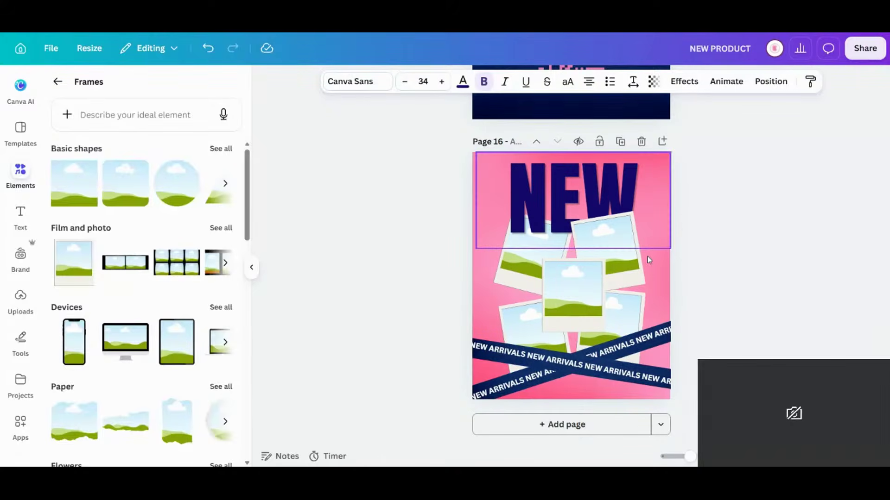
{"action": "left_click", "coordinate": [649, 240]}
{"action": "right_click", "coordinate": [655, 240]}
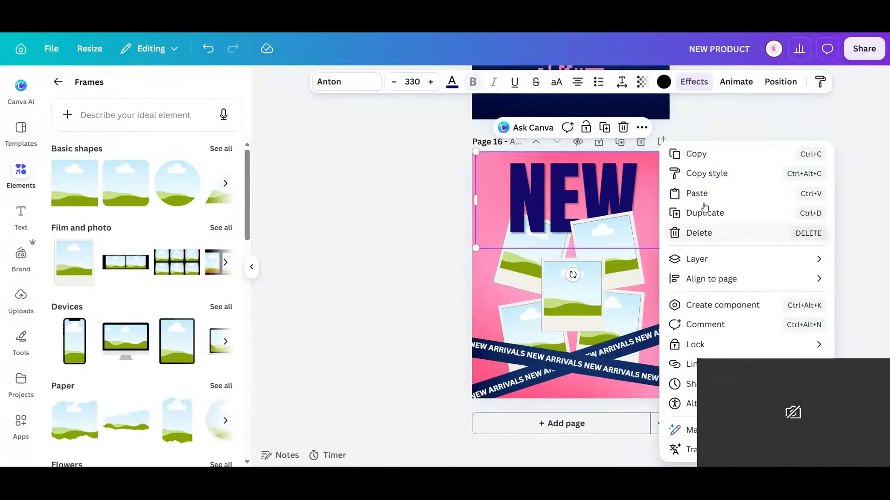
{"action": "left_click", "coordinate": [695, 193]}
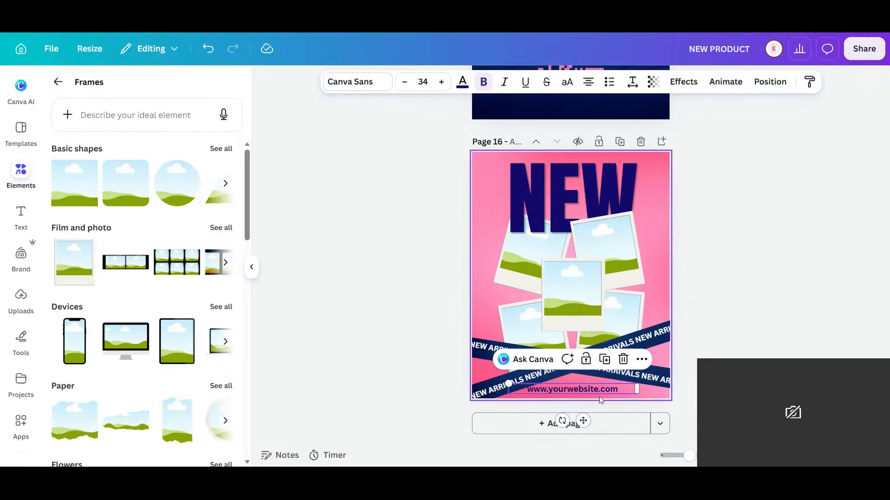
Shrink the website line to font size 25.3, centre it at the page's bottom edge, and set its transparency to 33
{"action": "left_click_drag", "start_coordinate": [509, 384], "coordinate": [540, 392]}
{"action": "left_click_drag", "start_coordinate": [596, 419], "coordinate": [582, 420]}
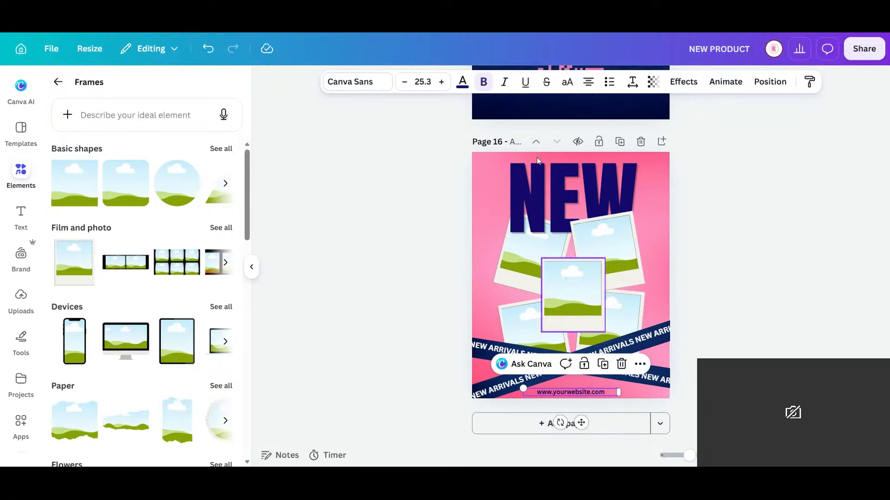
{"action": "left_click", "coordinate": [654, 85]}
{"action": "left_click_drag", "start_coordinate": [684, 129], "coordinate": [621, 148]}
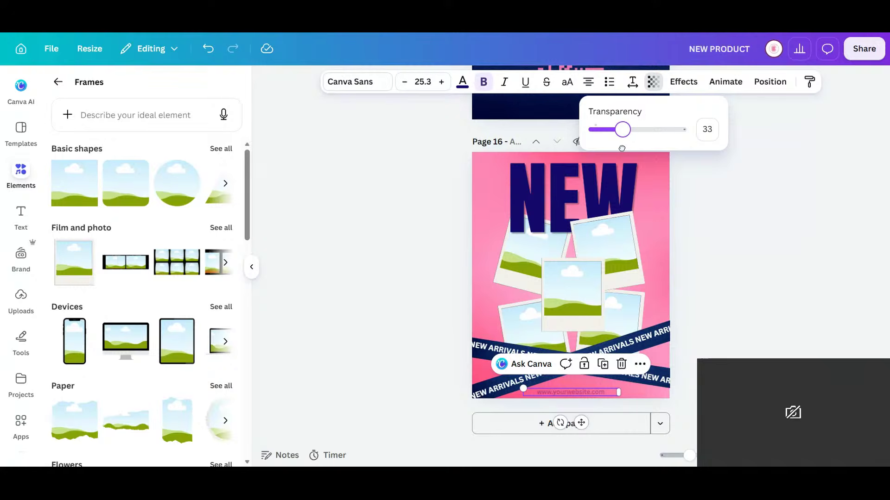
{"action": "left_click", "coordinate": [745, 327]}
{"action": "left_click", "coordinate": [745, 327]}
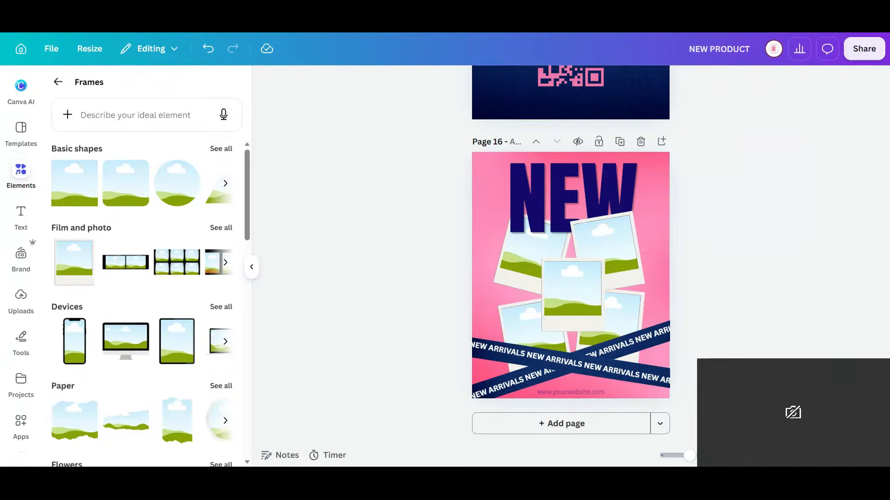
Add a blank page after the "NEW ARRIVALS" Polaroid page
{"action": "left_click", "coordinate": [612, 424]}
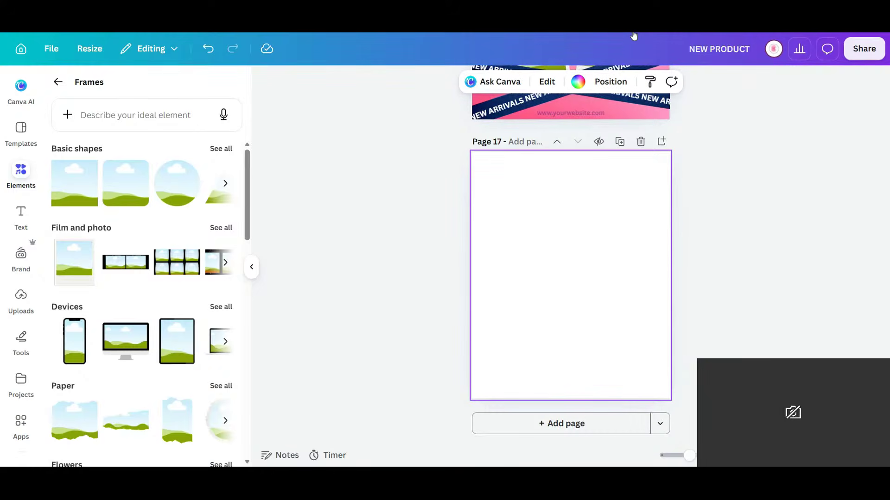
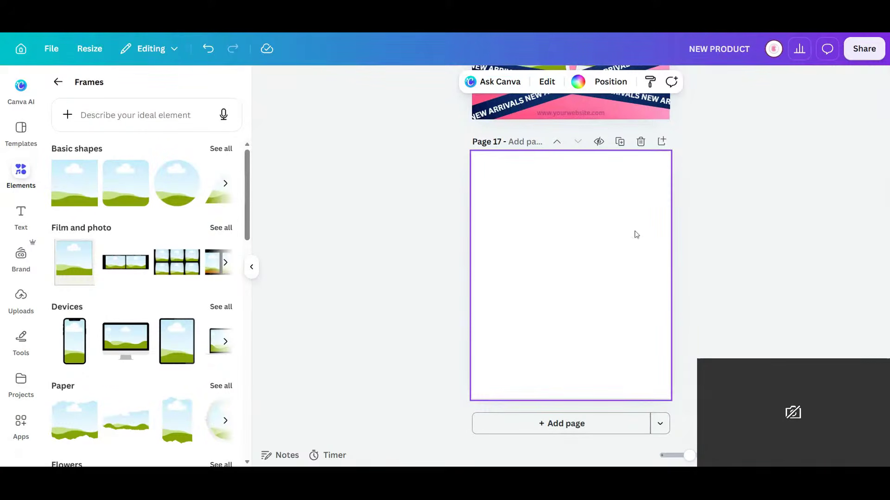
{"action": "scroll", "coordinate": [639, 241], "scroll_direction": "up", "scroll_amount": 5}
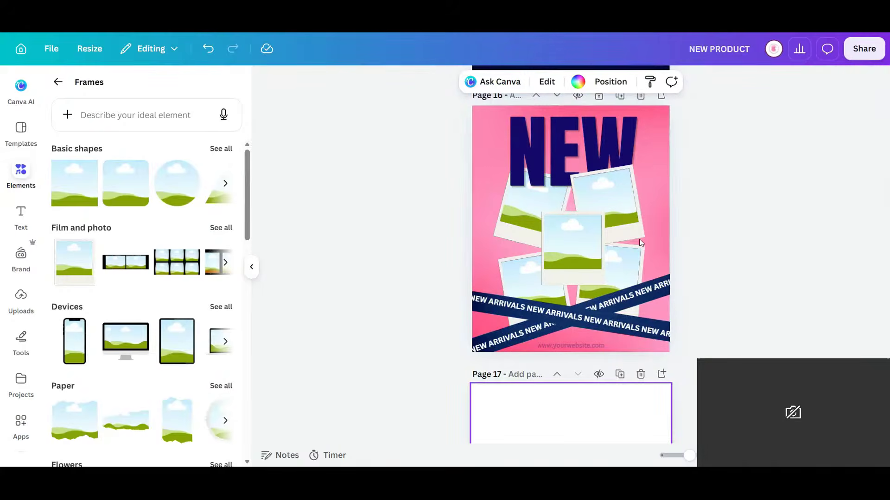
{"action": "scroll", "coordinate": [639, 242], "scroll_direction": "down", "scroll_amount": 5}
{"action": "scroll", "coordinate": [640, 242], "scroll_direction": "up", "scroll_amount": 3}
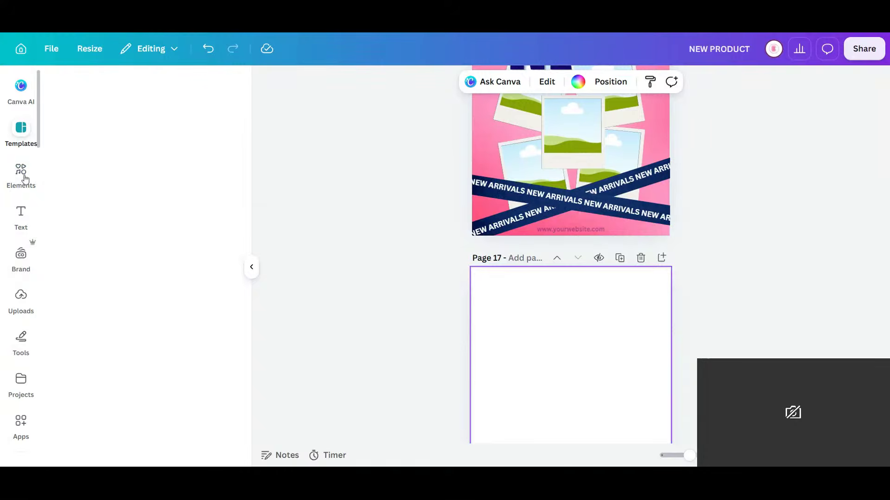
{"action": "left_click", "coordinate": [25, 177]}
{"action": "left_click", "coordinate": [24, 214]}
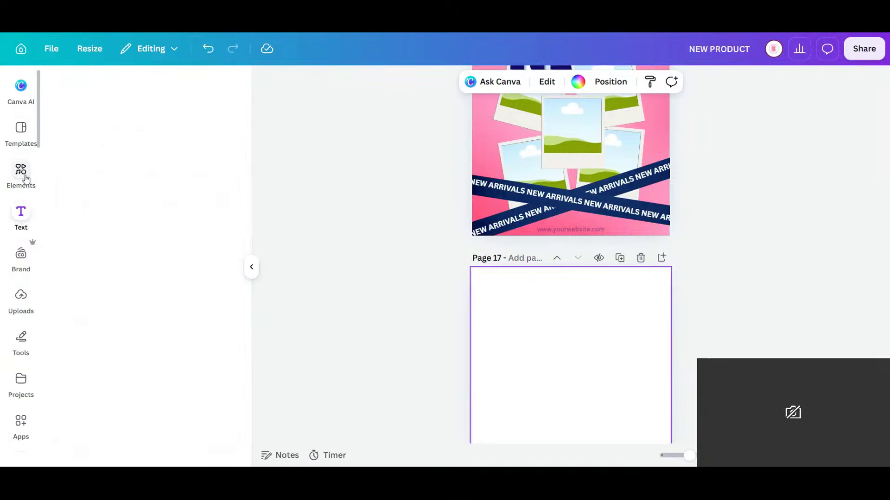
{"action": "left_click", "coordinate": [25, 177]}
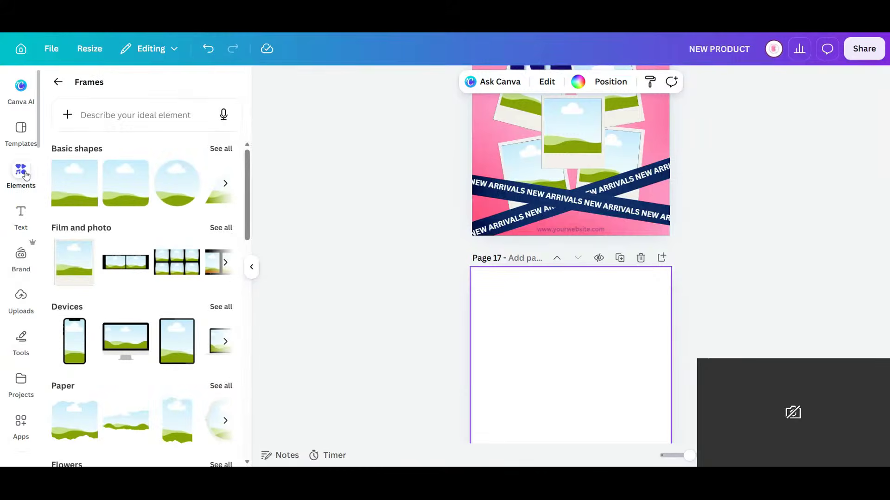
{"action": "left_click", "coordinate": [57, 82]}
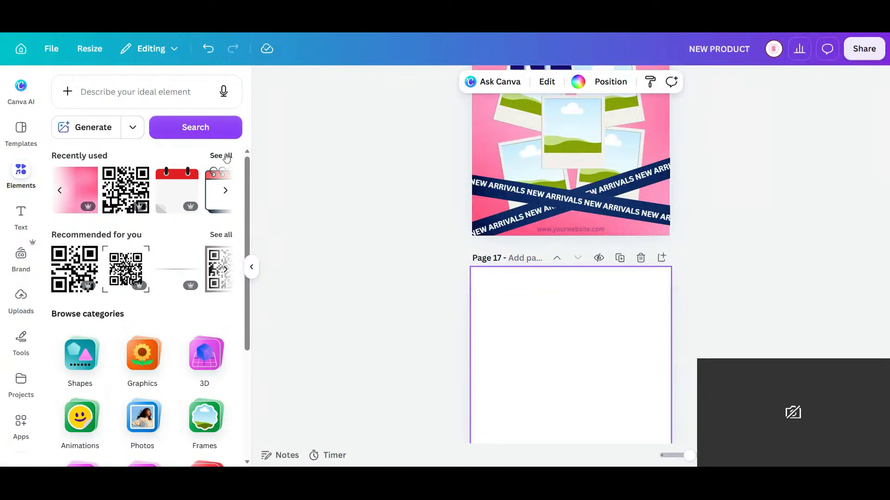
{"action": "left_click", "coordinate": [60, 192]}
{"action": "left_click", "coordinate": [87, 197]}
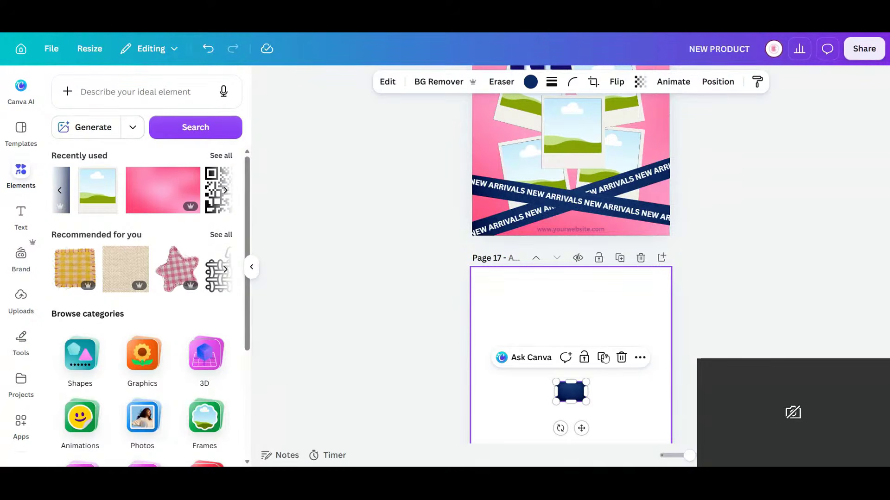
{"action": "left_click", "coordinate": [620, 358]}
Paste the copied pinching-hand image onto page 17, enlarge it to nearly the page width, and place it against the left page edge
{"action": "scroll", "coordinate": [619, 361], "scroll_direction": "down", "scroll_amount": 3}
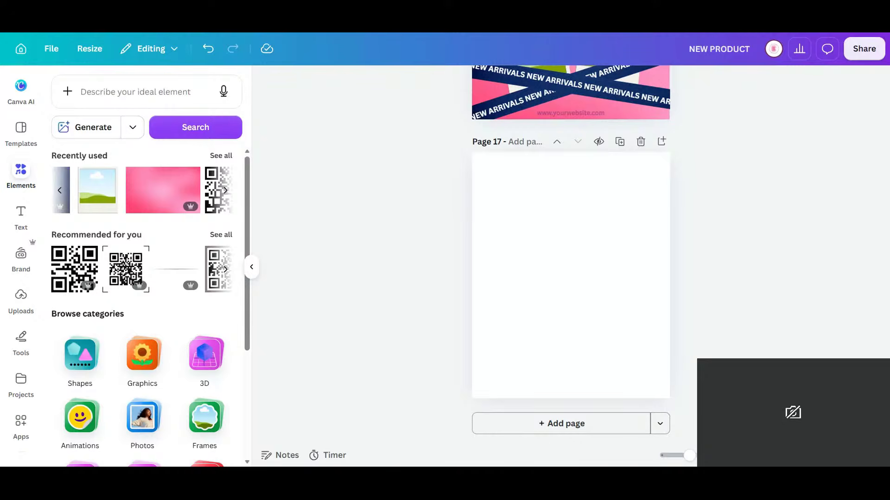
{"action": "right_click", "coordinate": [510, 202]}
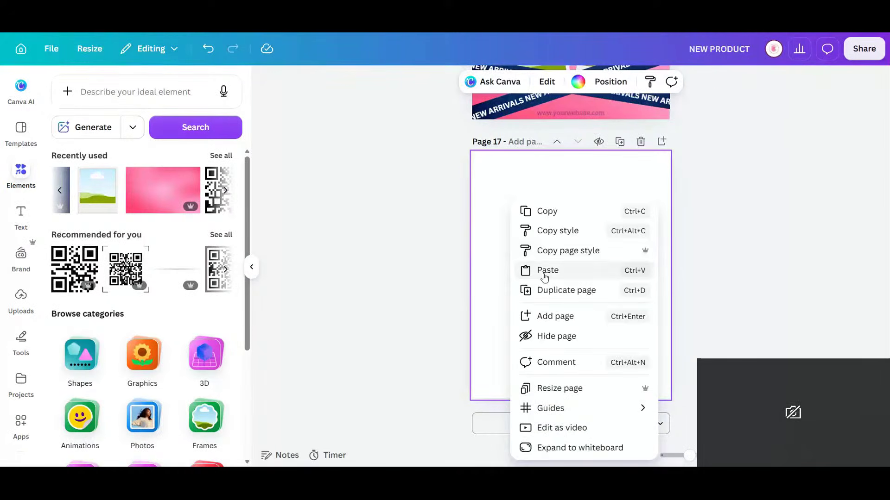
{"action": "left_click", "coordinate": [544, 276]}
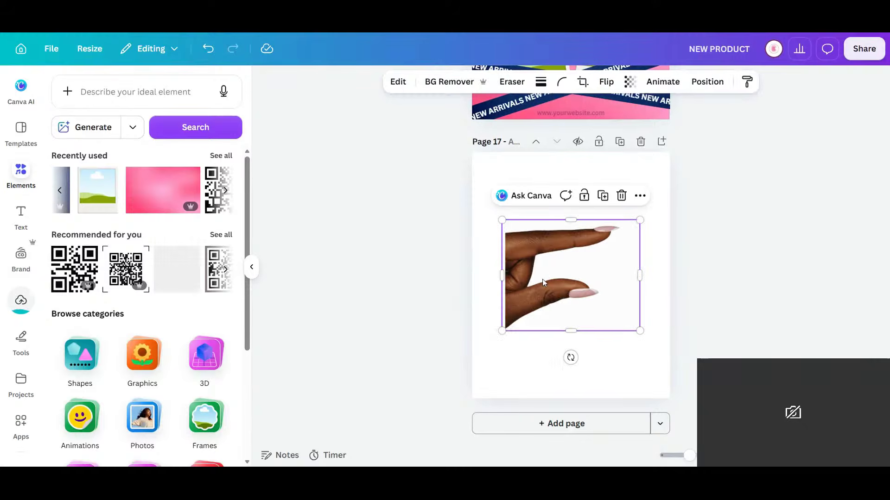
{"action": "mouse_move", "coordinate": [525, 286]}
{"action": "left_mouse_down"}
{"action": "mouse_move", "coordinate": [489, 303]}
{"action": "mouse_move", "coordinate": [483, 295]}
{"action": "mouse_move", "coordinate": [507, 289]}
{"action": "left_mouse_up"}
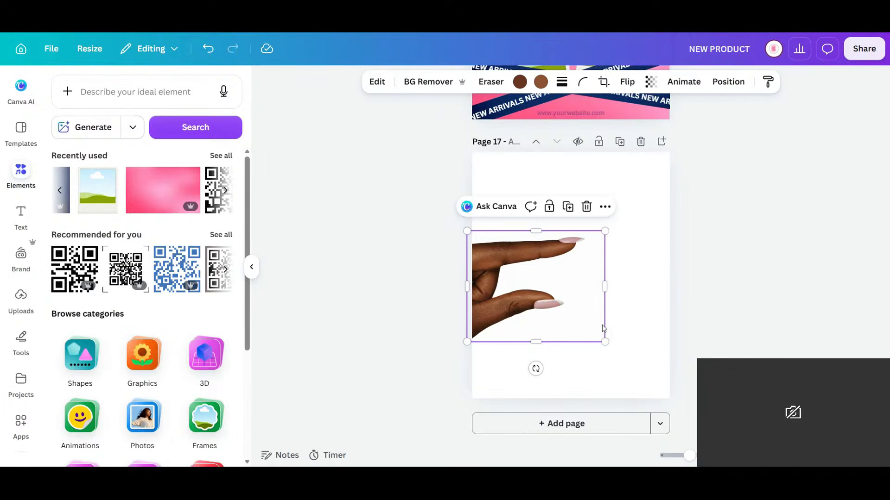
{"action": "left_click_drag", "start_coordinate": [604, 231], "coordinate": [673, 206]}
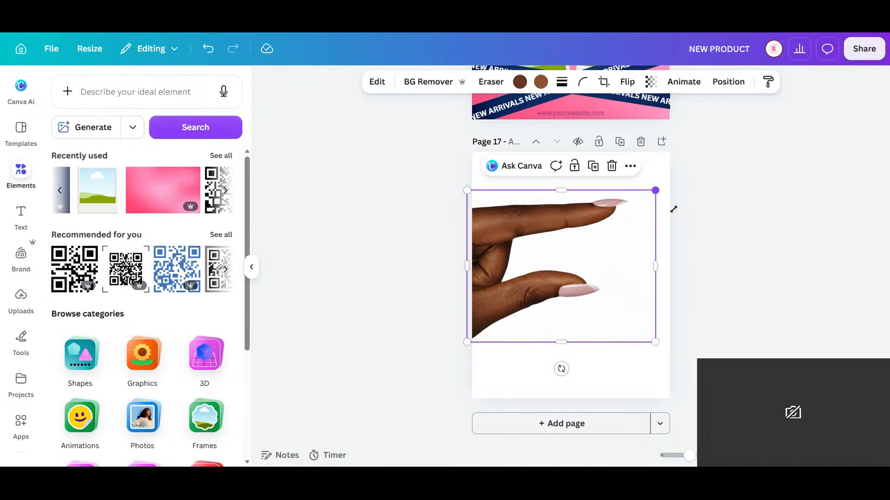
{"action": "left_click_drag", "start_coordinate": [598, 255], "coordinate": [598, 266]}
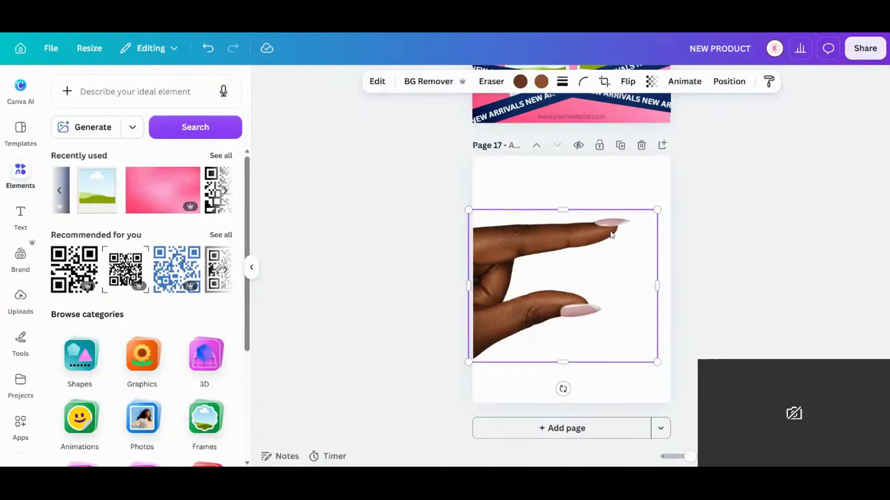
Copy the "NEW" heading from page 16 onto page 17 and replace its text with "ZOOM IN"
{"action": "scroll", "coordinate": [552, 108], "scroll_direction": "up", "scroll_amount": 4}
{"action": "left_click", "coordinate": [553, 108]}
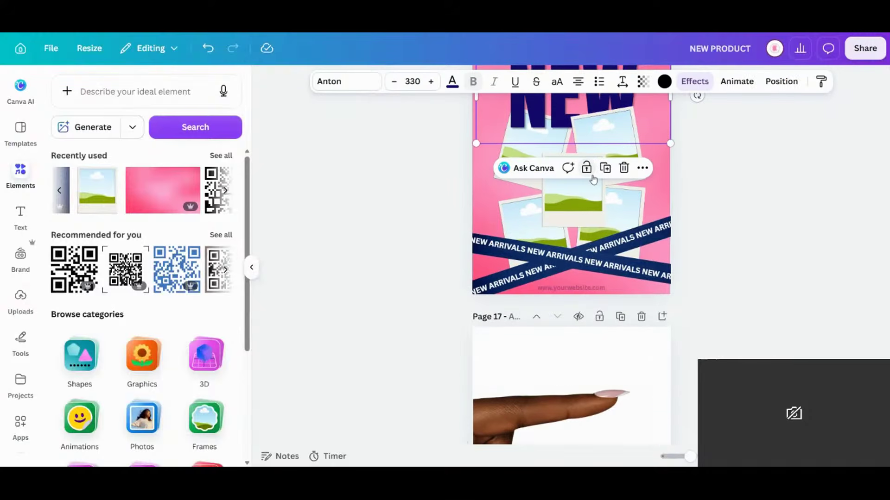
{"action": "double_click", "coordinate": [564, 388]}
{"action": "type", "text": "ZOOM"}
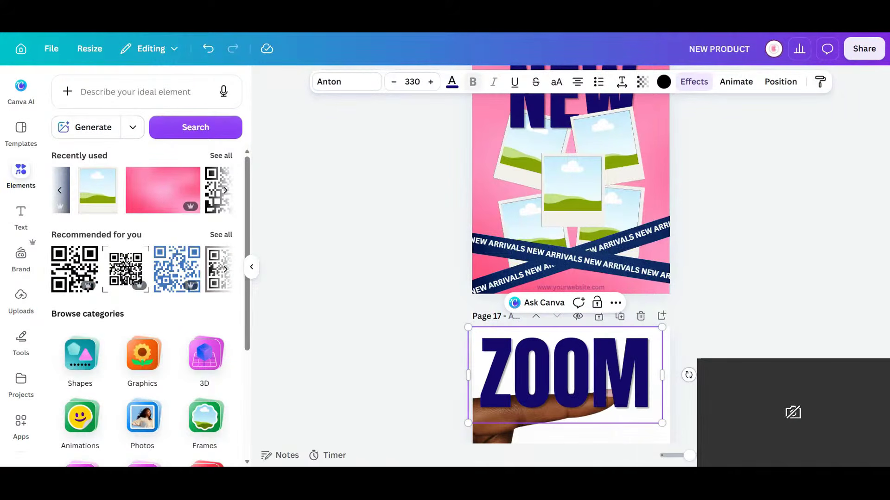
{"action": "key", "text": "Return"}
{"action": "type", "text": "IN"}
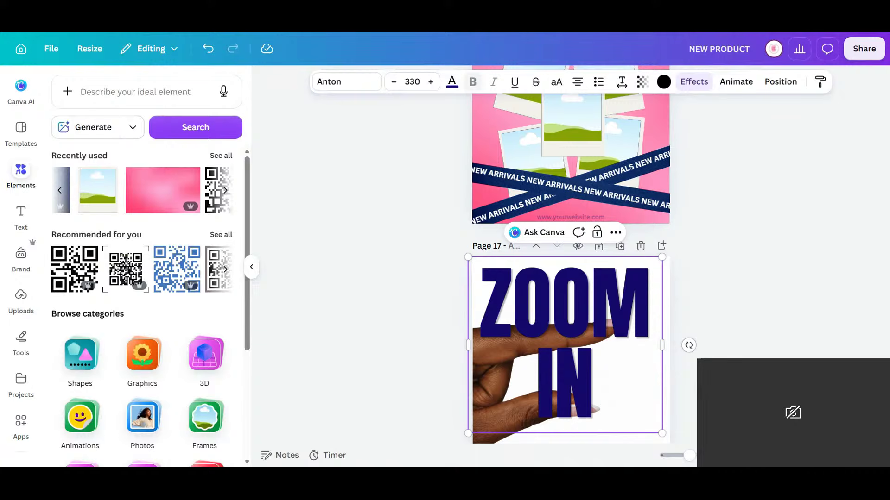
Fit the "ZOOM IN" heading on one line at font size 206 and move it above the hand
{"action": "left_click_drag", "start_coordinate": [662, 346], "coordinate": [746, 341]}
{"action": "left_click_drag", "start_coordinate": [743, 258], "coordinate": [657, 304]}
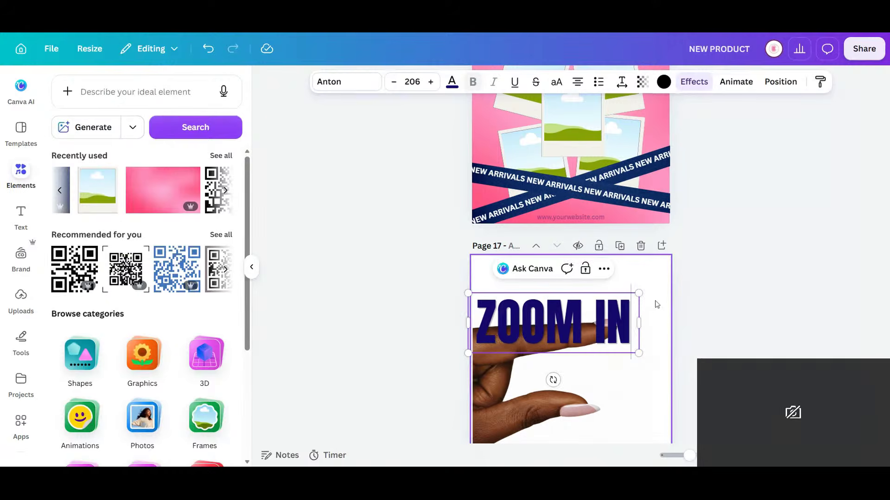
{"action": "scroll", "coordinate": [657, 304], "scroll_direction": "down", "scroll_amount": 1}
{"action": "left_click_drag", "start_coordinate": [616, 271], "coordinate": [627, 238]}
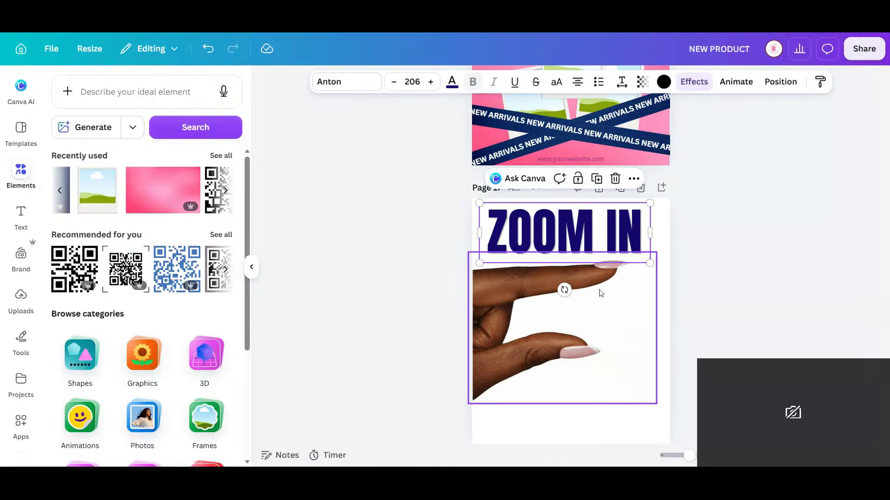
Lower the hand image on the page and centre the "ZOOM IN" heading in the space above it
{"action": "scroll", "coordinate": [601, 293], "scroll_direction": "down", "scroll_amount": 1}
{"action": "left_click_drag", "start_coordinate": [542, 288], "coordinate": [538, 311]}
{"action": "left_click_drag", "start_coordinate": [598, 173], "coordinate": [631, 205]}
{"action": "left_click", "coordinate": [704, 244]}
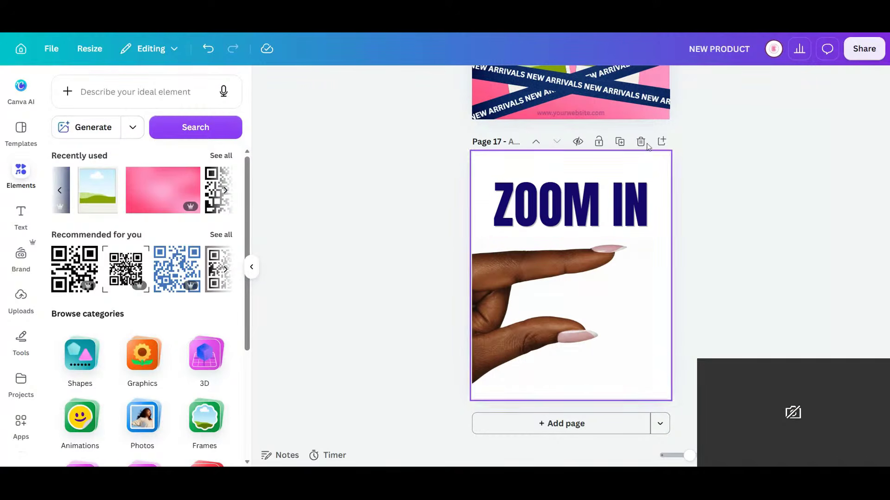
Copy the small website line from page 16 into the gap between the hand's fingers on page 17
{"action": "scroll", "coordinate": [647, 146], "scroll_direction": "up", "scroll_amount": 3}
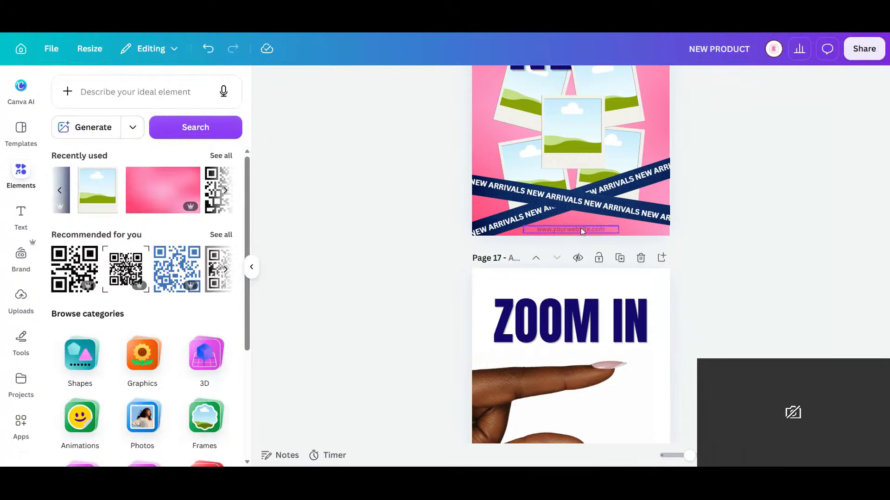
{"action": "left_click", "coordinate": [583, 231]}
{"action": "left_click_drag", "start_coordinate": [603, 231], "coordinate": [607, 408]}
{"action": "scroll", "coordinate": [609, 387], "scroll_direction": "down", "scroll_amount": 2}
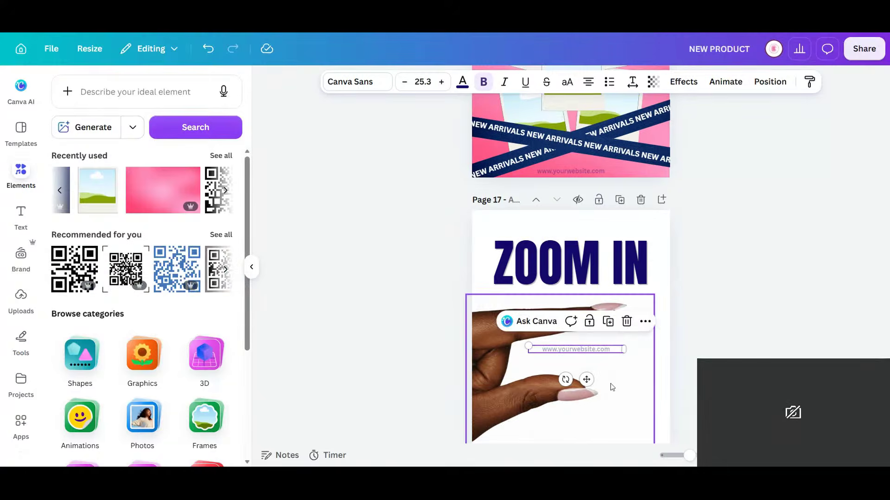
Set the transparency of the small website line between the fingers on page 17 to 100
{"action": "double_click", "coordinate": [608, 352]}
{"action": "left_click", "coordinate": [653, 82]}
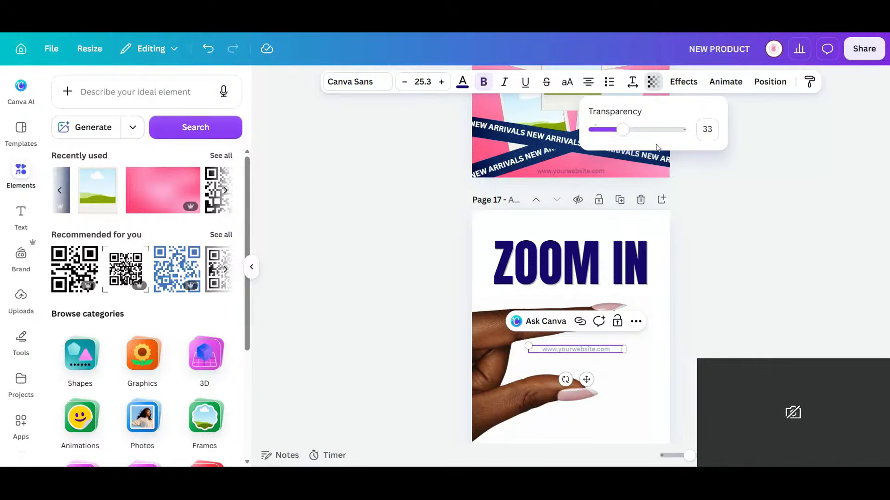
{"action": "double_click", "coordinate": [600, 352]}
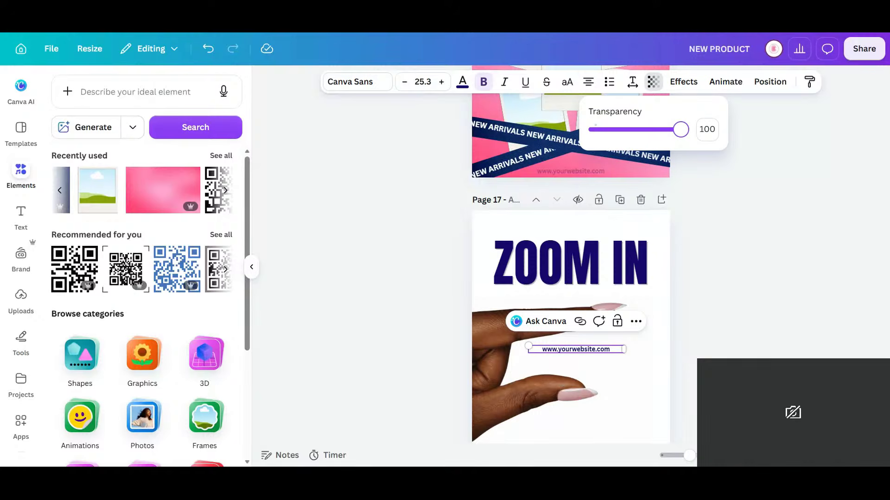
Replace the website line between the fingers with "Write your secret message here."
{"action": "type", "text": "WRTIE"}
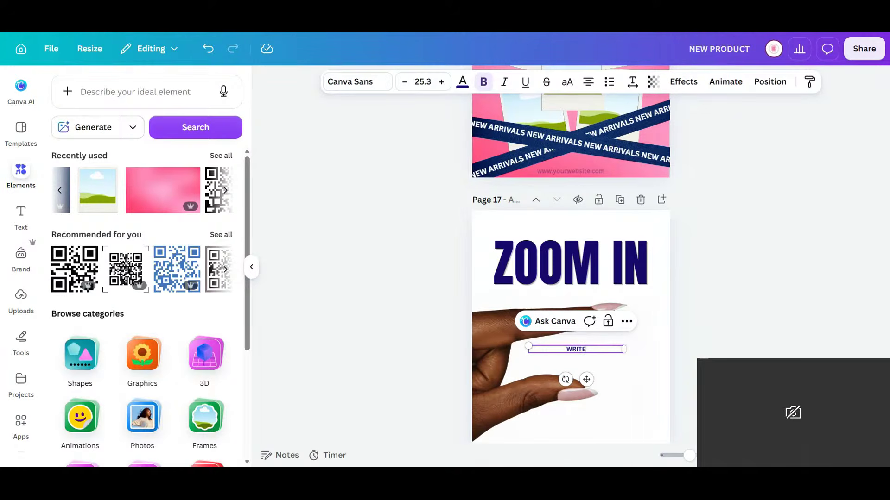
{"action": "key", "text": "BackSpace"}
{"action": "key", "text": "BackSpace"}
{"action": "key", "text": "BackSpace"}
{"action": "key", "text": "BackSpace"}
{"action": "key", "text": "BackSpace"}
{"action": "type", "text": "rite your secreat me"}
{"action": "key", "text": "BackSpace"}
{"action": "key", "text": "BackSpace"}
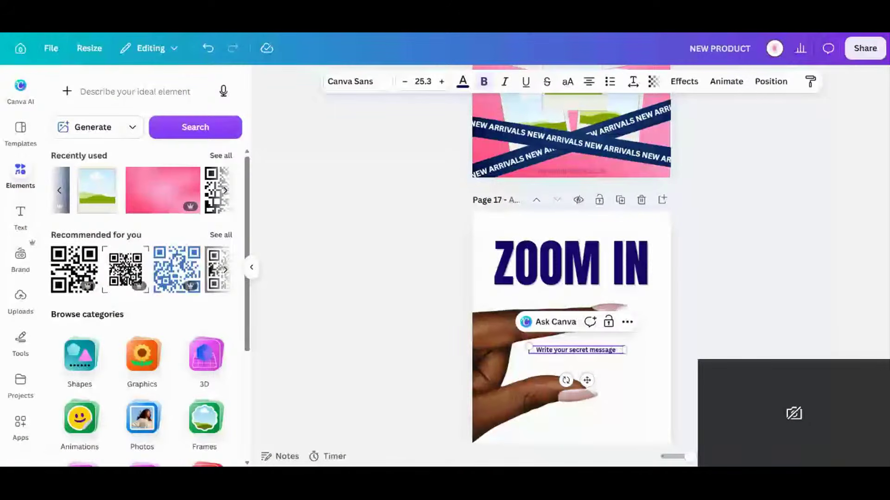
{"action": "type", "text": "here."}
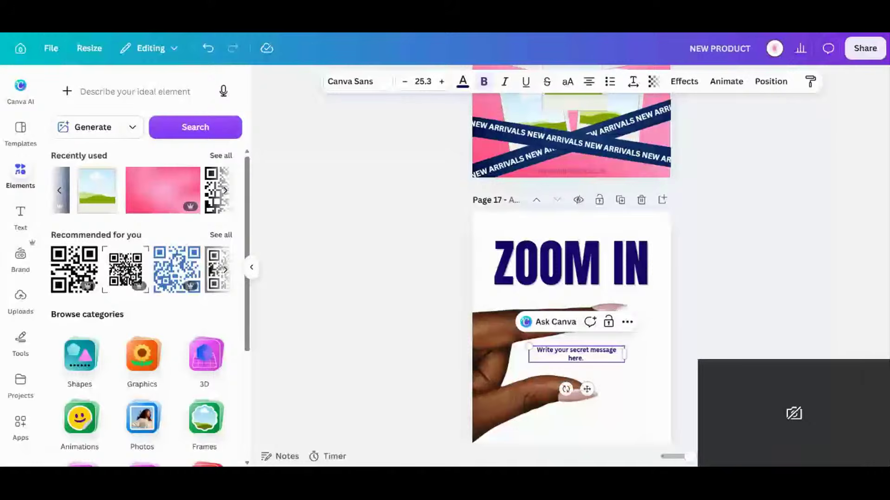
Extend the small message with the sentence "It can be something funny, a sale or encouragement."
{"action": "type", "text": " It can"}
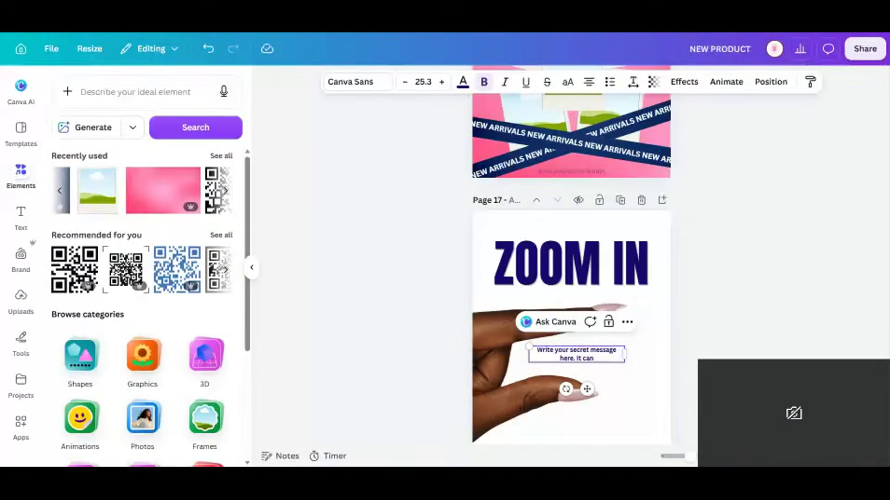
{"action": "type", "text": " be something"}
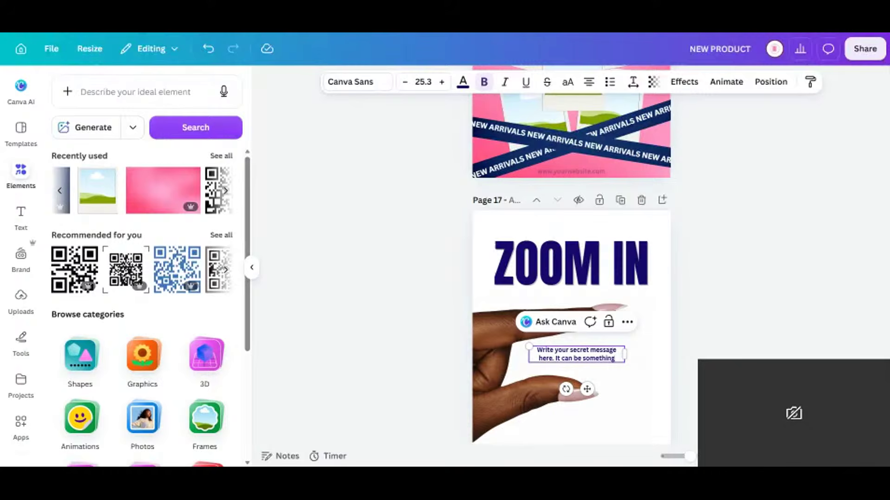
{"action": "type", "text": " funny,"}
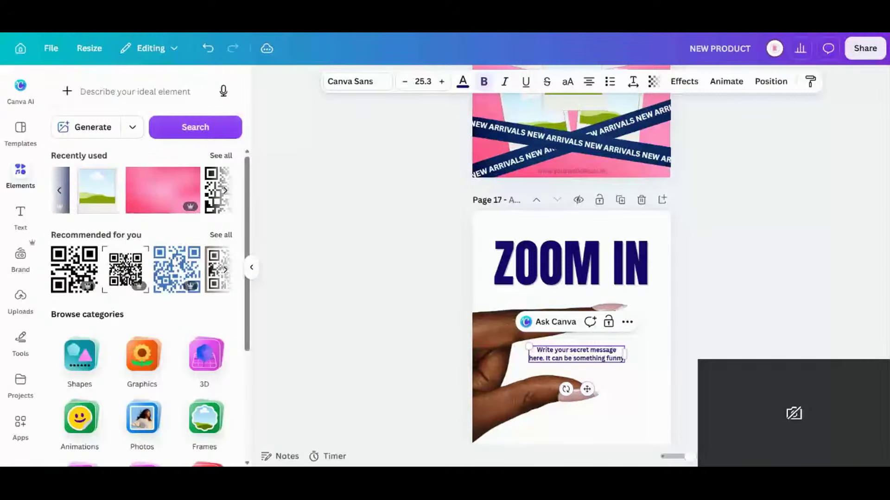
{"action": "type", "text": " a sale or en"}
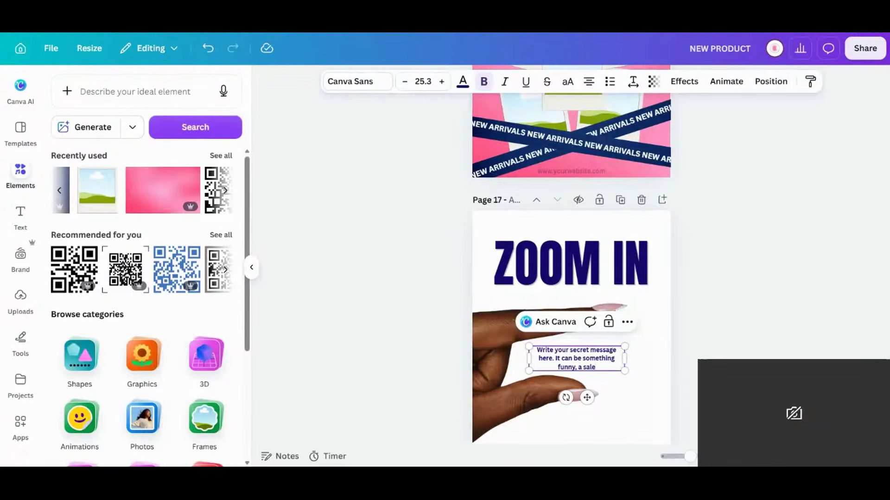
{"action": "type", "text": "couraging"}
{"action": "key", "text": "BackSpace"}
{"action": "key", "text": "BackSpace"}
{"action": "key", "text": "BackSpace"}
{"action": "type", "text": "ement."}
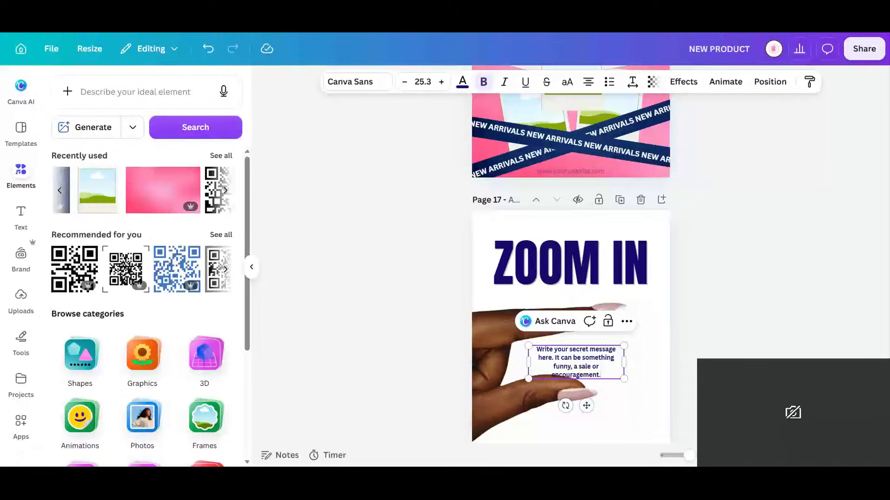
Widen the message's text box so it wraps onto three lines and change its last word to "encouraging."
{"action": "key", "text": "ctrl+a"}
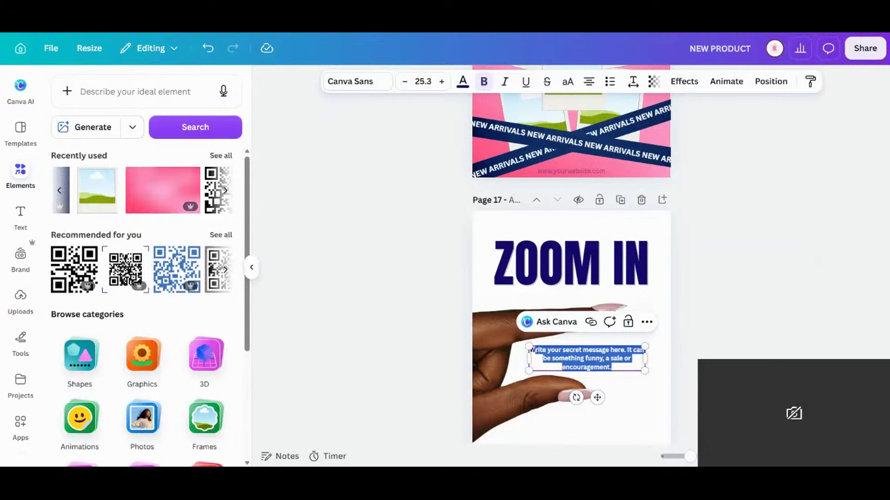
{"action": "left_click", "coordinate": [586, 358]}
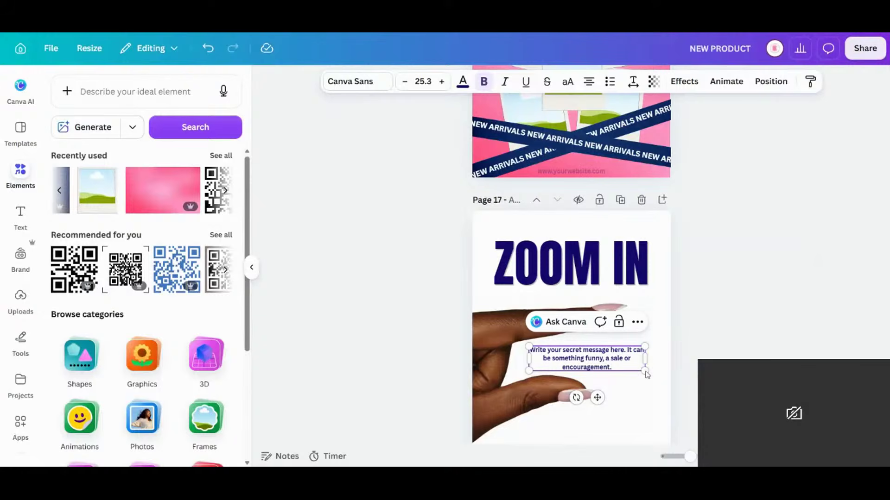
{"action": "key", "text": "BackSpace"}
{"action": "key", "text": "BackSpace"}
{"action": "key", "text": "BackSpace"}
{"action": "key", "text": "BackSpace"}
{"action": "key", "text": "BackSpace"}
{"action": "type", "text": "ing"}
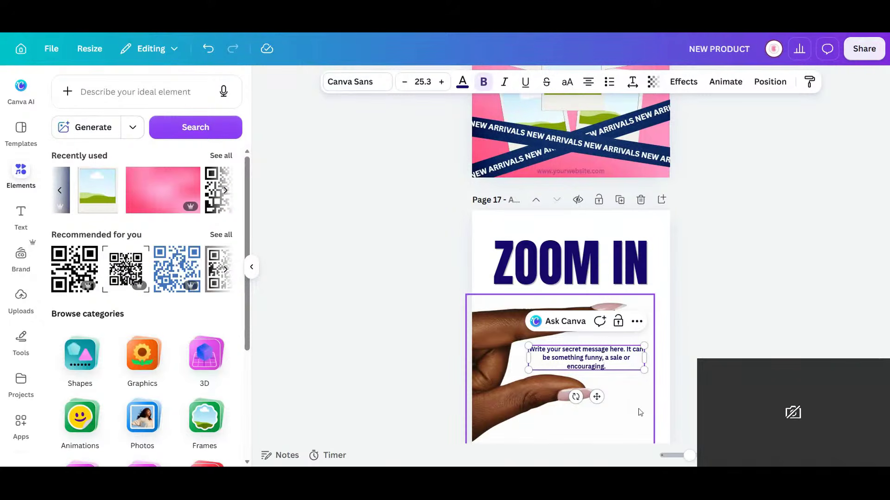
Shrink the message to about font size 10.7 and place it midway between the two fingertips
{"action": "left_click", "coordinate": [620, 384]}
{"action": "left_click", "coordinate": [625, 368]}
{"action": "left_click_drag", "start_coordinate": [644, 370], "coordinate": [597, 388]}
{"action": "left_click_drag", "start_coordinate": [618, 356], "coordinate": [598, 383]}
{"action": "left_click", "coordinate": [750, 339]}
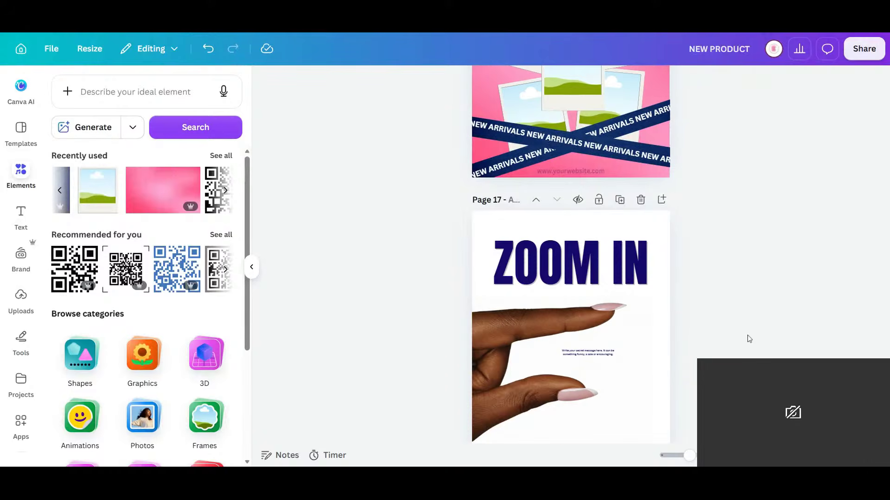
Move the "ZOOM IN" heading on page 17 slightly higher above the hand
{"action": "scroll", "coordinate": [751, 336], "scroll_direction": "down", "scroll_amount": 2}
{"action": "left_click_drag", "start_coordinate": [594, 208], "coordinate": [590, 199]}
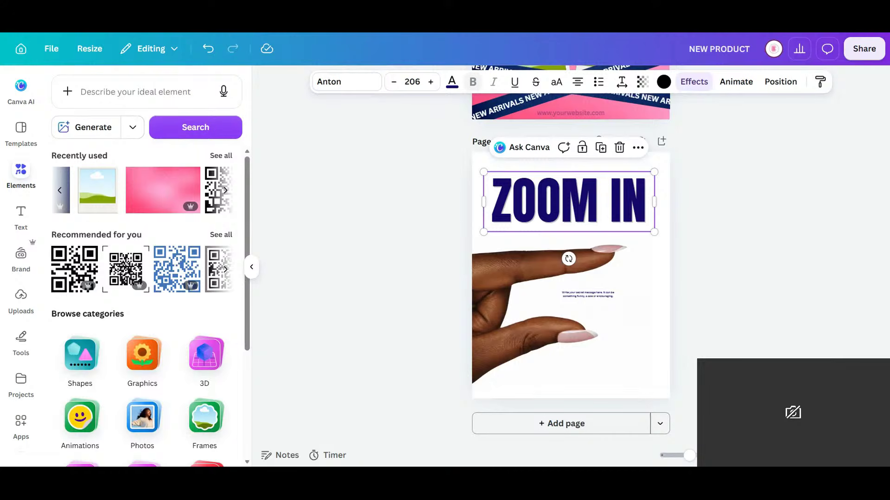
{"action": "left_click", "coordinate": [662, 388]}
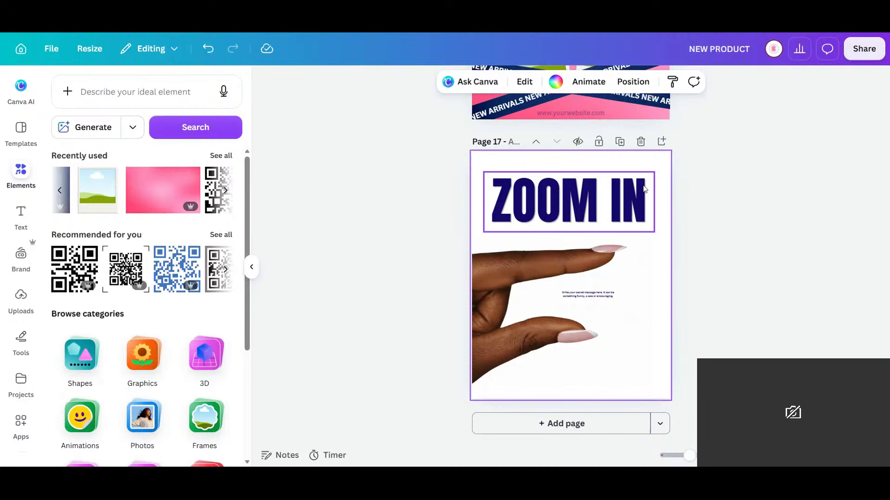
Set the recently used pink gradient image as page 17's background and remove the white background from the hand image
{"action": "left_click", "coordinate": [166, 200]}
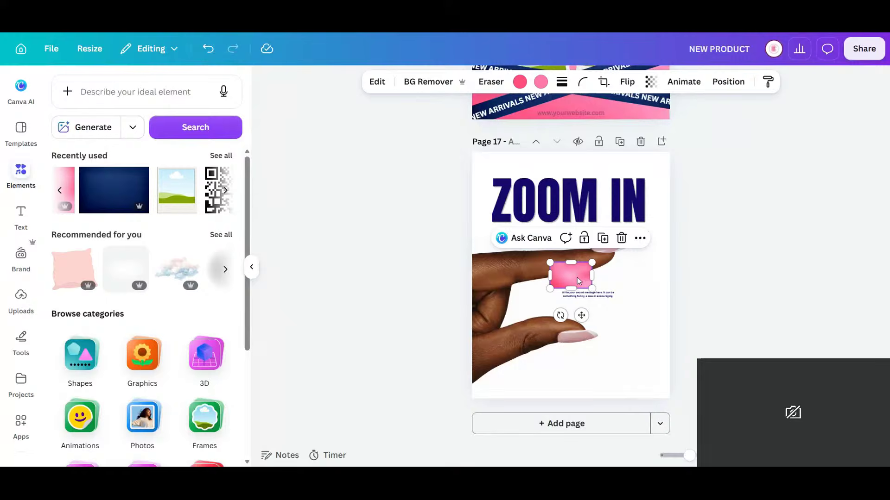
{"action": "right_click", "coordinate": [579, 278]}
{"action": "left_click", "coordinate": [655, 394]}
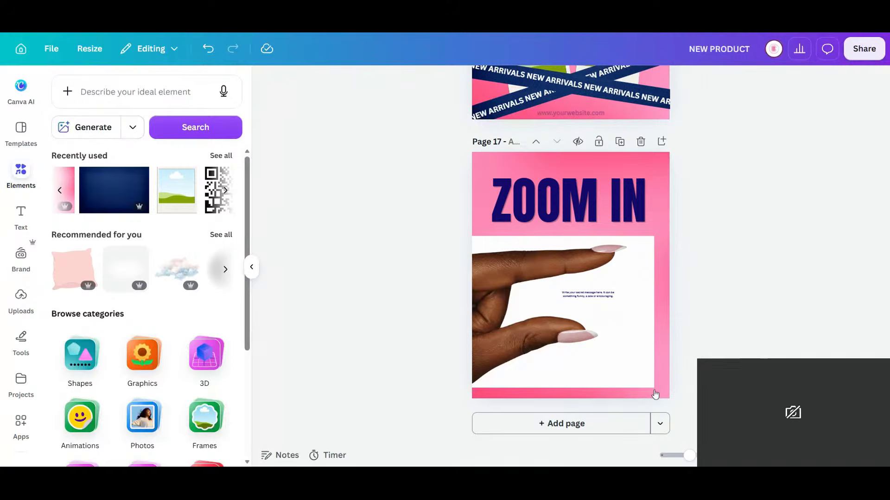
{"action": "left_click", "coordinate": [626, 338]}
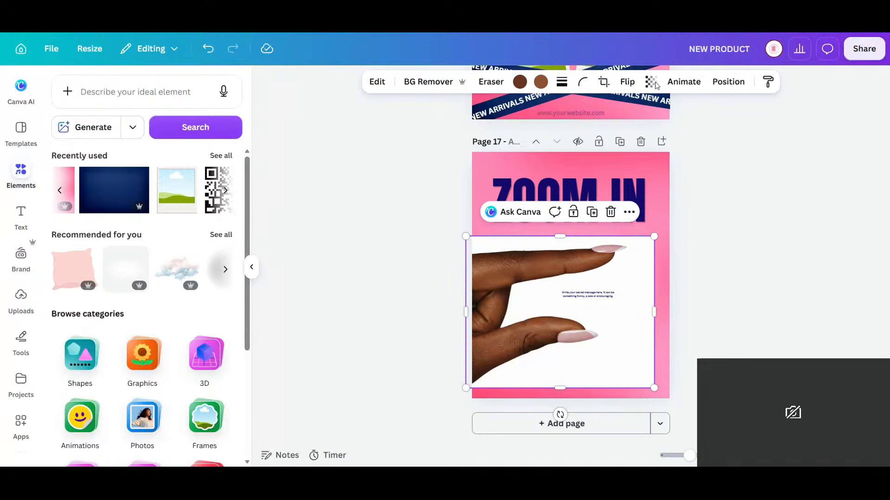
{"action": "left_click", "coordinate": [410, 84]}
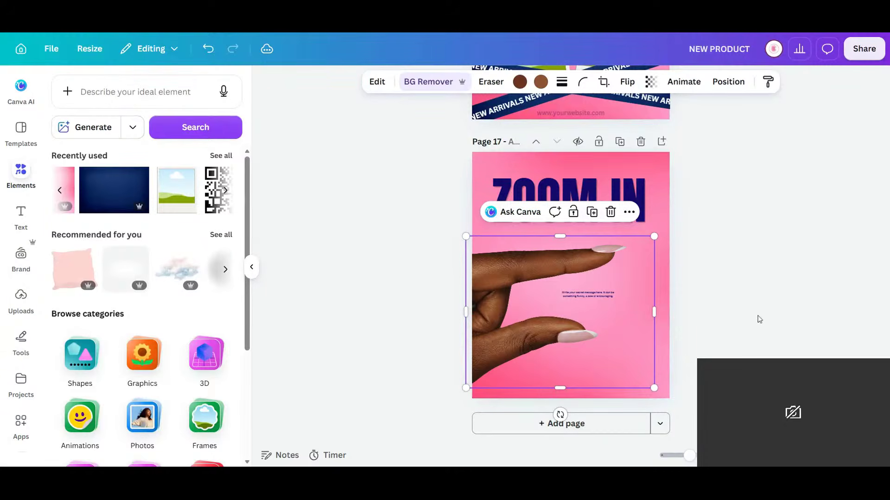
Enlarge the "ZOOM IN" heading to font size 221 and centre it horizontally on the page
{"action": "left_click", "coordinate": [636, 191]}
{"action": "left_click_drag", "start_coordinate": [654, 234], "coordinate": [674, 245]}
{"action": "left_click_drag", "start_coordinate": [646, 213], "coordinate": [633, 214]}
{"action": "left_click_drag", "start_coordinate": [665, 240], "coordinate": [625, 216]}
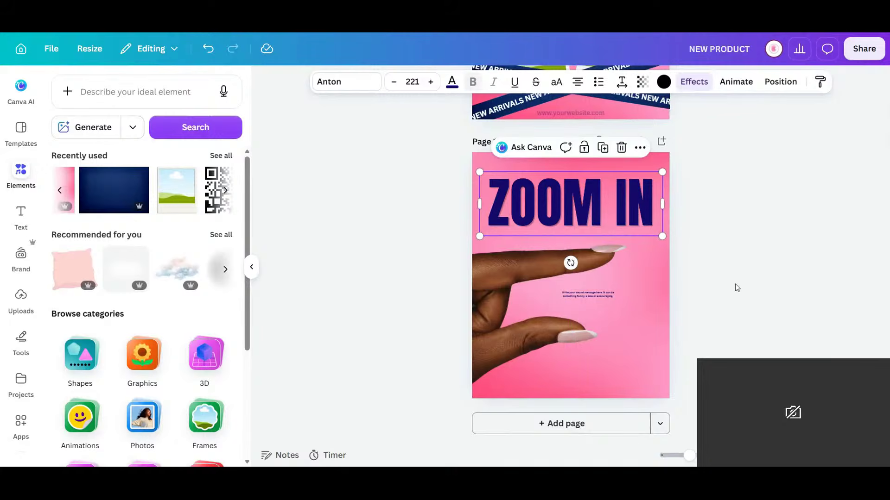
{"action": "left_click", "coordinate": [741, 294]}
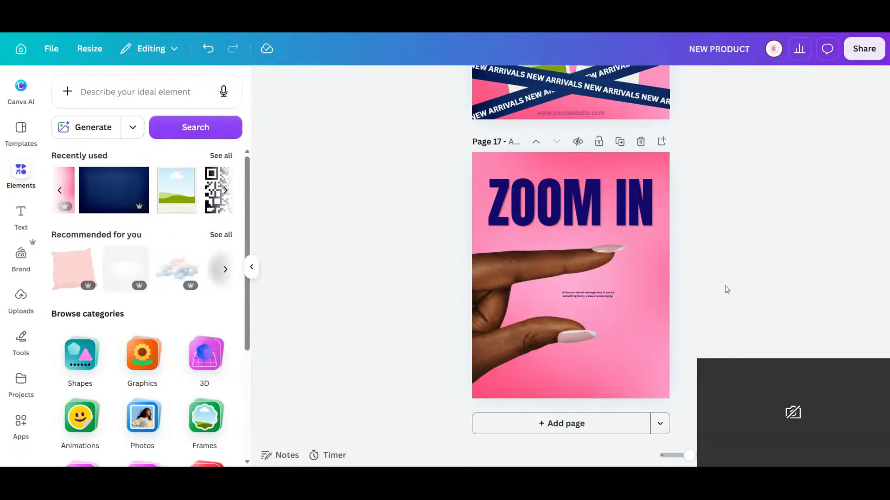
Duplicate page 17 and delete the hand image from the copy
{"action": "left_click", "coordinate": [620, 141]}
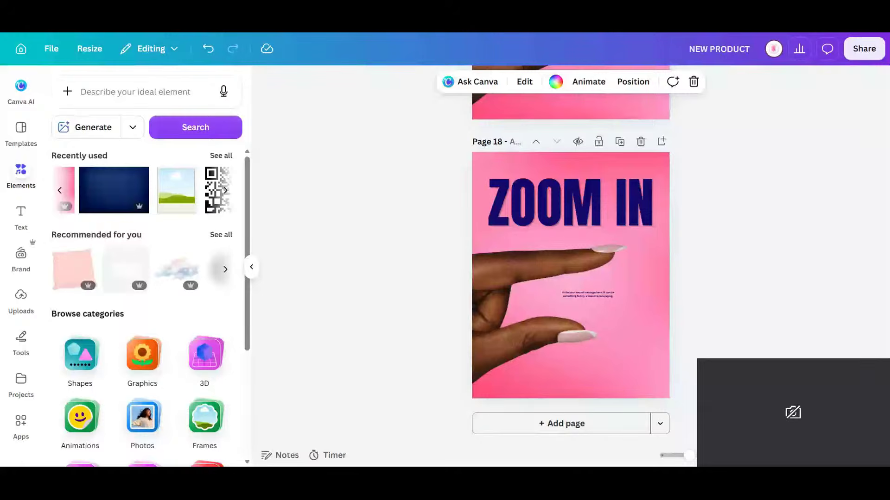
{"action": "left_click", "coordinate": [505, 288]}
{"action": "key", "text": "Delete"}
Paste the copied light-skinned hand image onto page 18 and enlarge it so it enters from the left edge below the heading
{"action": "right_click", "coordinate": [513, 277]}
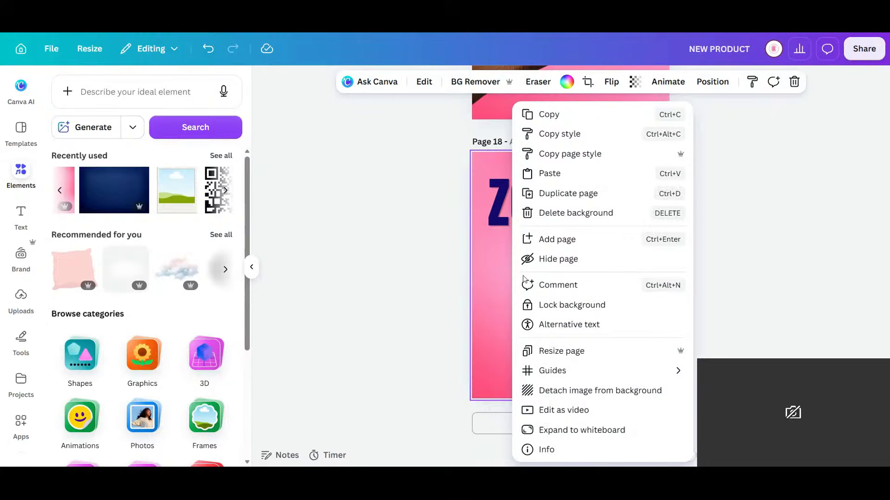
{"action": "left_click", "coordinate": [559, 172]}
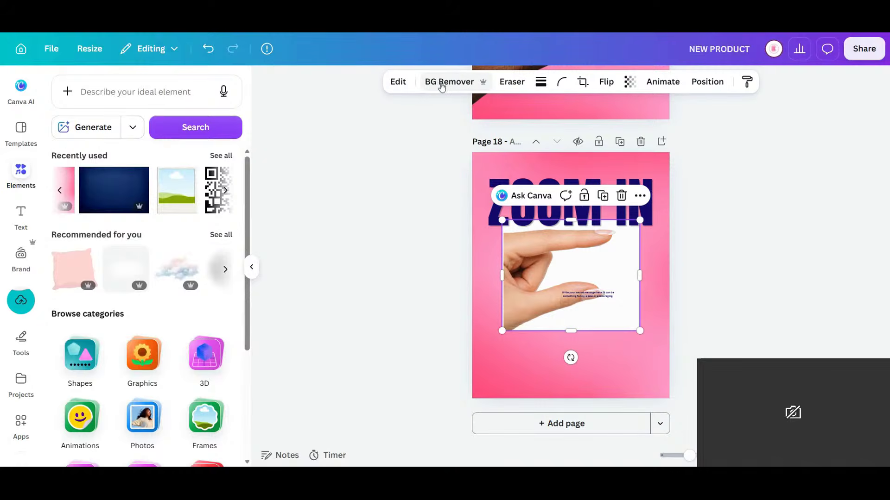
{"action": "left_click_drag", "start_coordinate": [526, 267], "coordinate": [503, 295]}
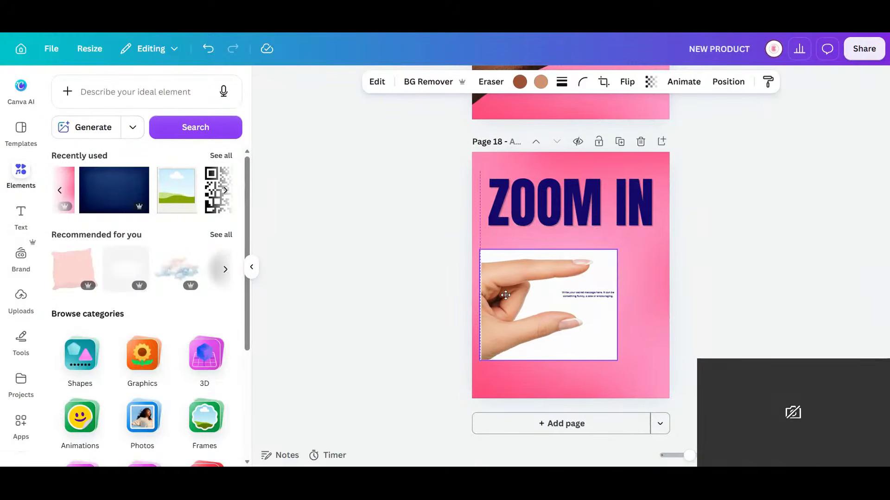
{"action": "left_click_drag", "start_coordinate": [616, 358], "coordinate": [690, 380]}
{"action": "left_click_drag", "start_coordinate": [620, 342], "coordinate": [610, 332]}
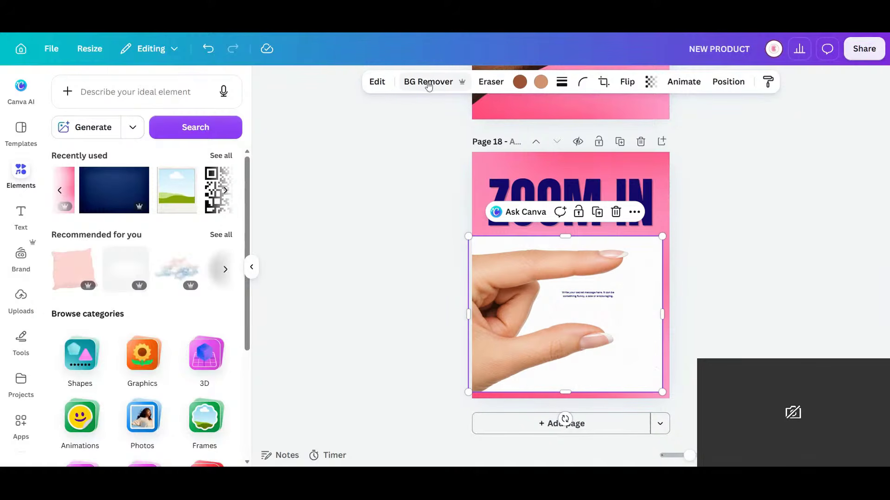
Remove the white background from the new hand image and move it slightly up on page 18
{"action": "left_click", "coordinate": [427, 82]}
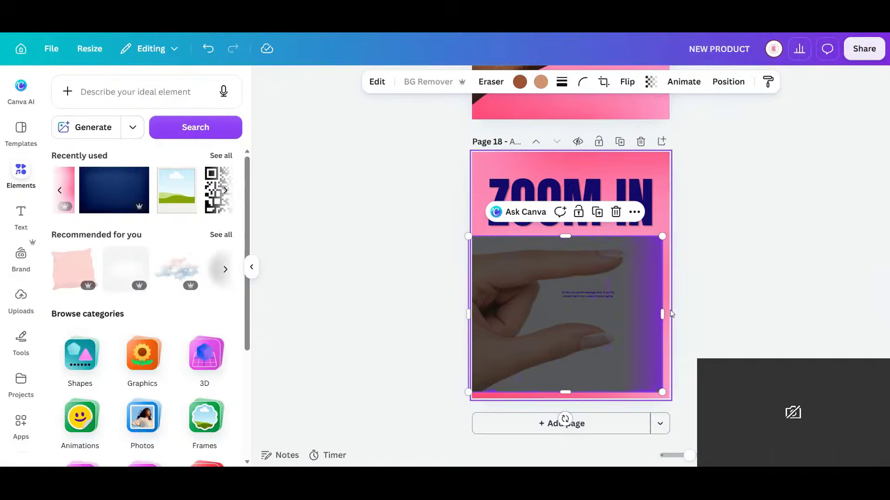
{"action": "left_click_drag", "start_coordinate": [624, 343], "coordinate": [626, 334]}
{"action": "left_click", "coordinate": [719, 354]}
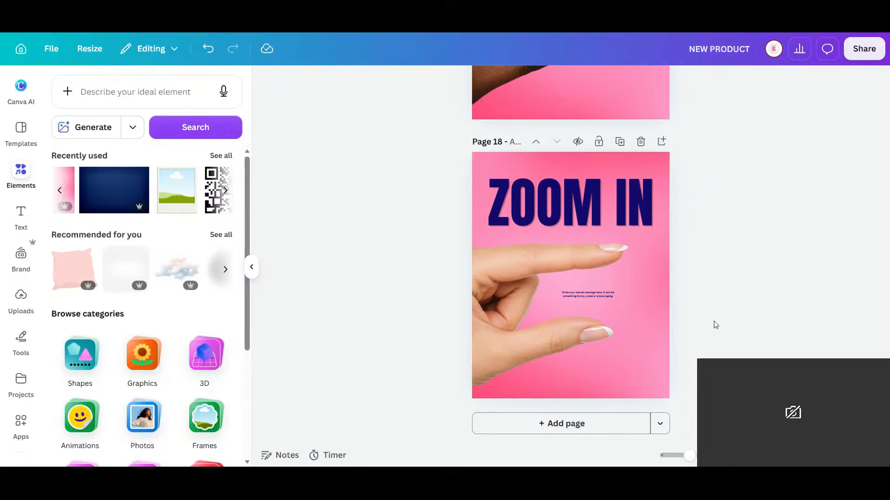
Replace page 18's pink background with the recently used navy textured image
{"action": "scroll", "coordinate": [716, 326], "scroll_direction": "up", "scroll_amount": 4}
{"action": "scroll", "coordinate": [716, 326], "scroll_direction": "down", "scroll_amount": 4}
{"action": "left_click", "coordinate": [639, 172]}
{"action": "left_click", "coordinate": [660, 164]}
{"action": "left_click", "coordinate": [118, 201]}
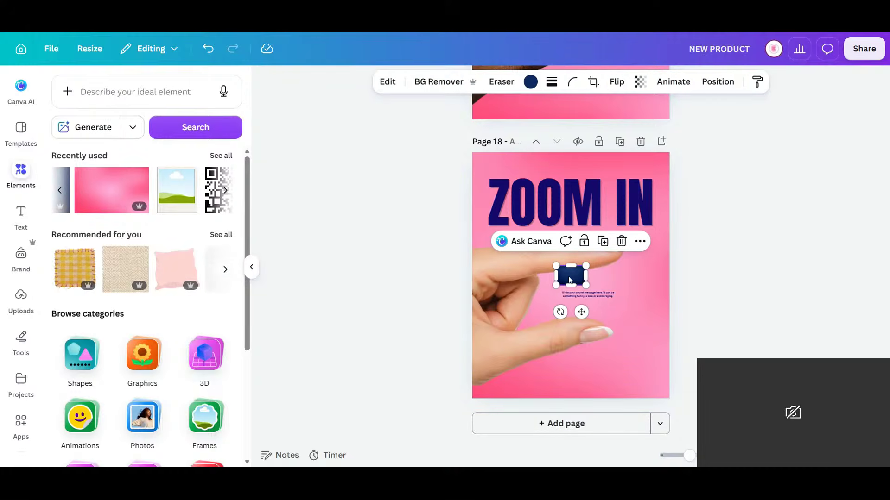
{"action": "right_click", "coordinate": [569, 280]}
{"action": "left_click", "coordinate": [631, 390]}
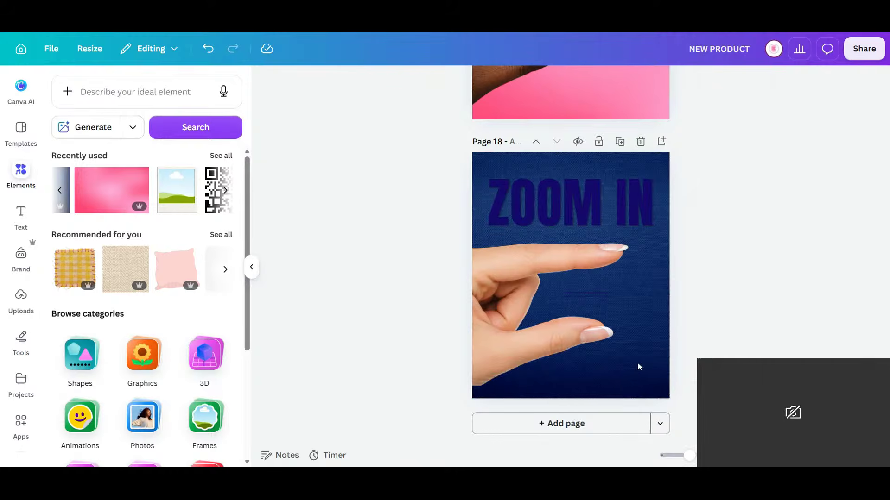
Recolour the "ZOOM IN" heading on page 18 pink and the small message between the fingers white
{"action": "left_click", "coordinate": [586, 206]}
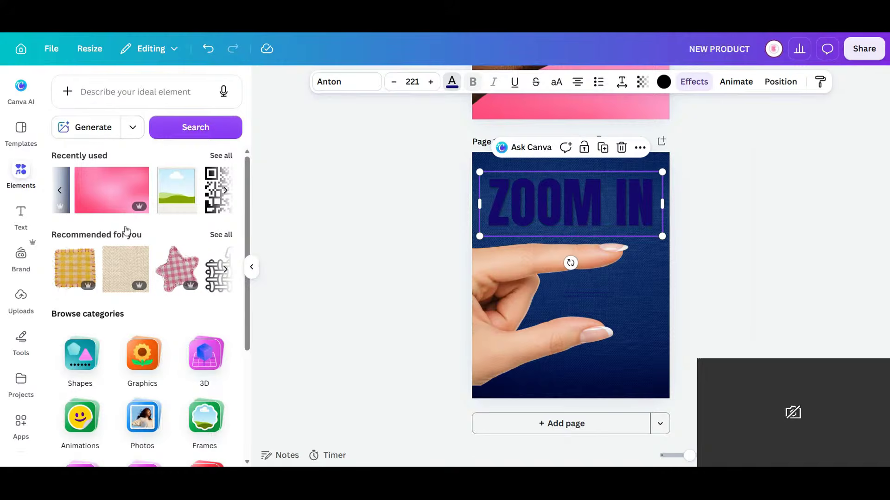
{"action": "left_click", "coordinate": [452, 82]}
{"action": "left_click", "coordinate": [142, 167]}
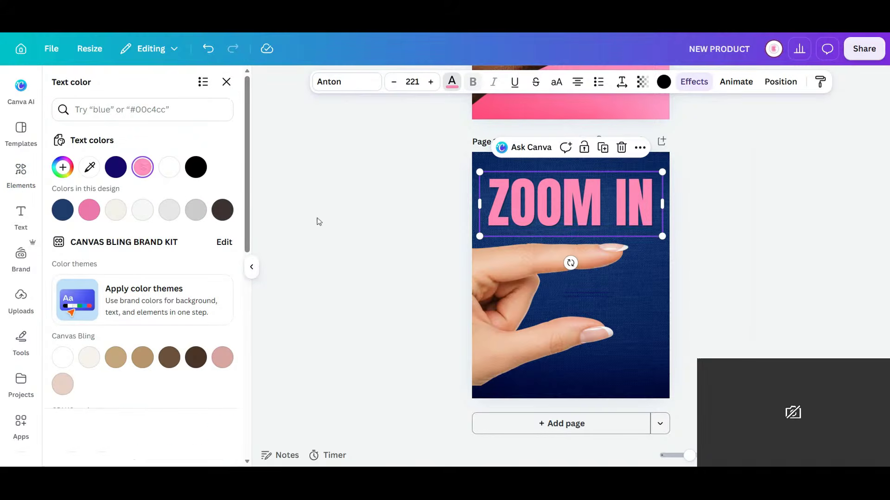
{"action": "left_click", "coordinate": [599, 300]}
{"action": "left_click", "coordinate": [169, 167]}
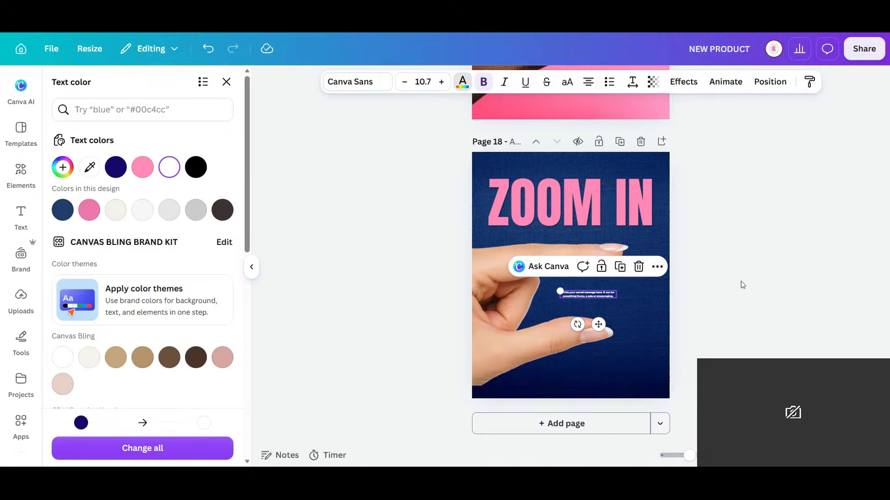
{"action": "left_click", "coordinate": [760, 300]}
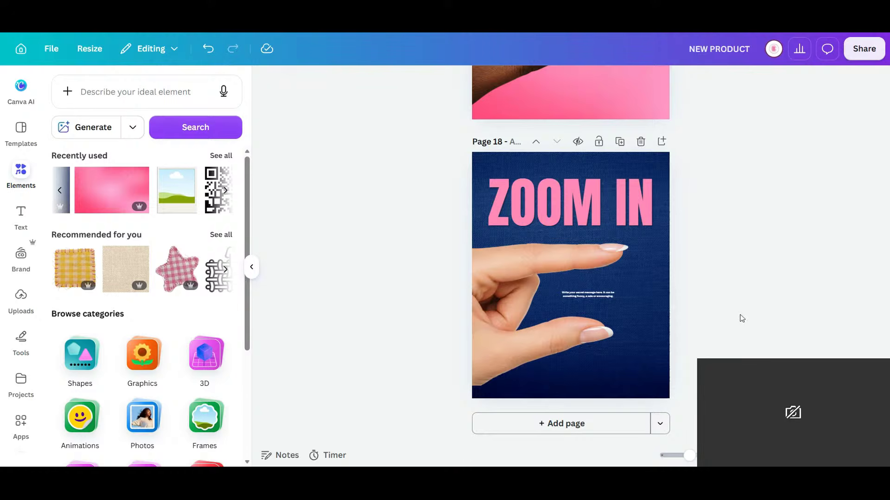
Add a blank page 19 and place a copy of the pink "ZOOM IN" heading from page 18 on it
{"action": "left_click", "coordinate": [586, 424]}
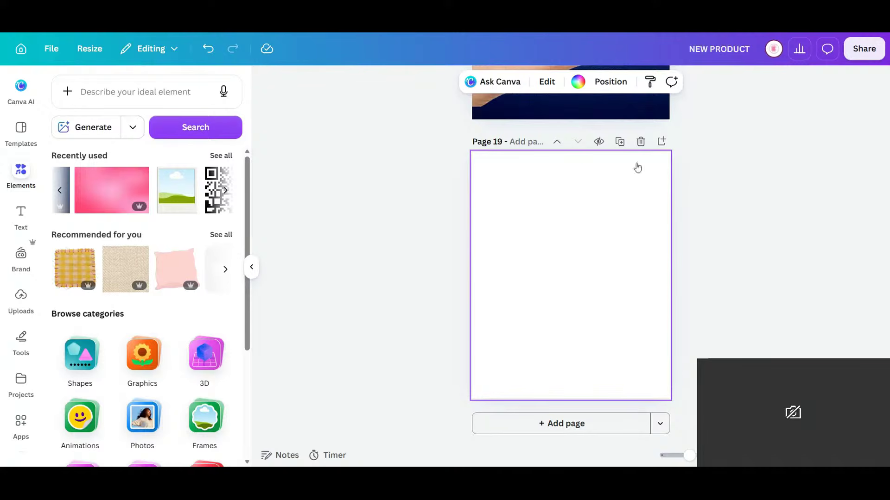
{"action": "scroll", "coordinate": [624, 282], "scroll_direction": "up", "scroll_amount": 4}
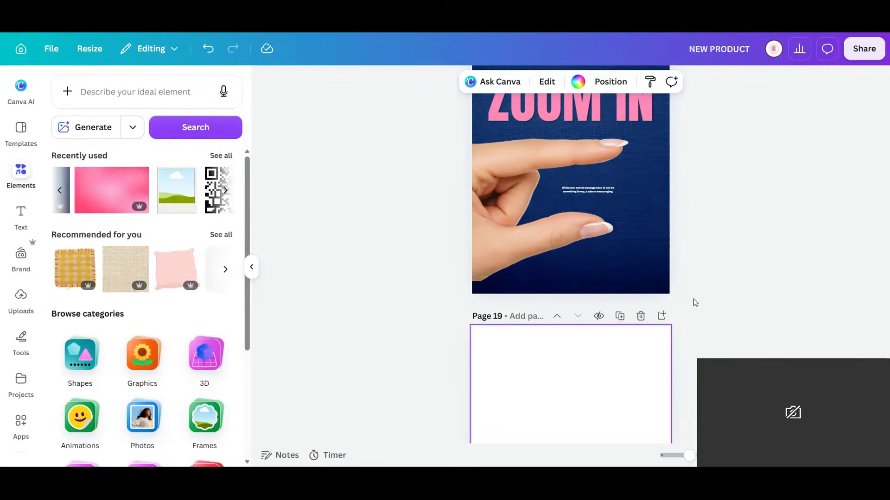
{"action": "scroll", "coordinate": [695, 306], "scroll_direction": "down", "scroll_amount": 1}
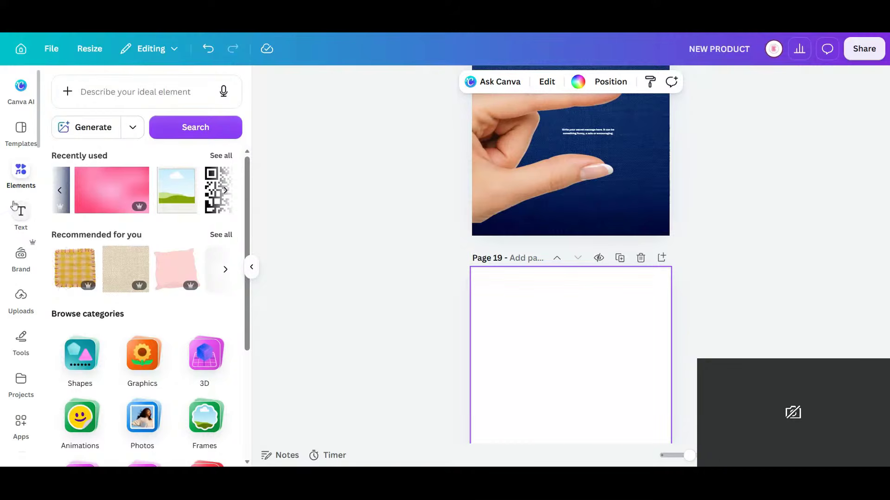
{"action": "scroll", "coordinate": [585, 329], "scroll_direction": "up", "scroll_amount": 3}
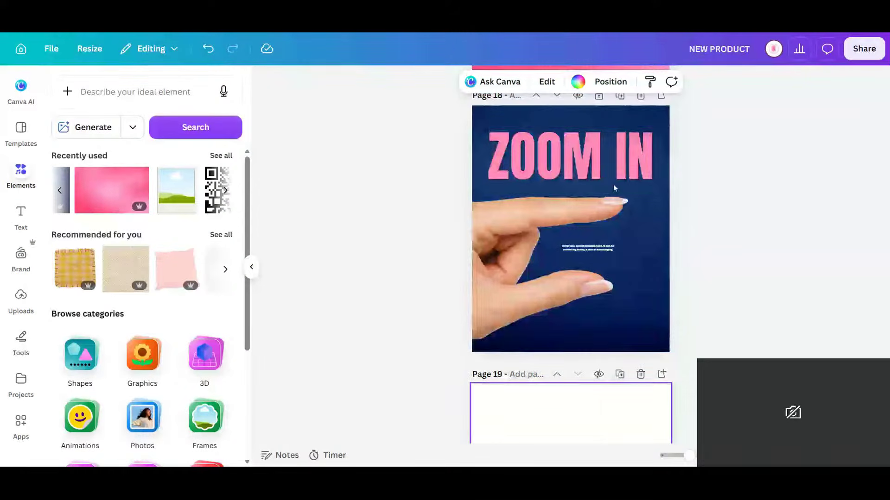
{"action": "left_click", "coordinate": [613, 164]}
{"action": "left_click", "coordinate": [601, 211]}
{"action": "left_click_drag", "start_coordinate": [601, 169], "coordinate": [594, 347]}
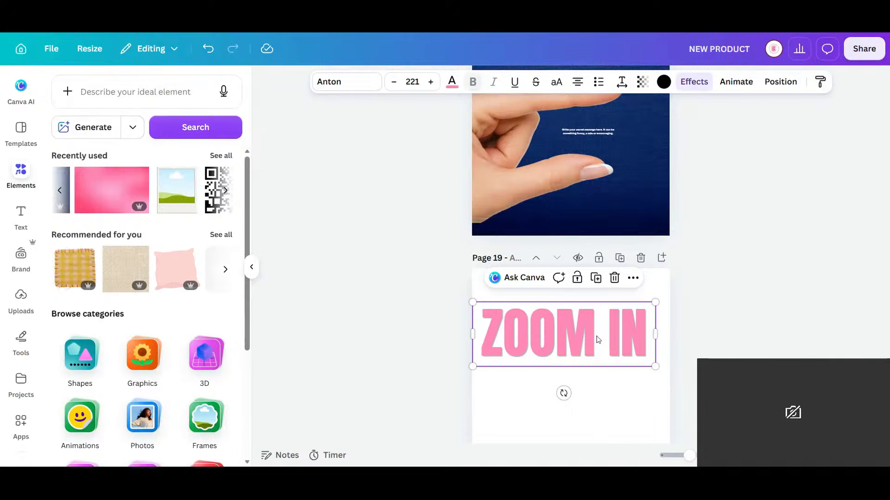
Replace the copied heading's text with "FAQ", enlarge it to font size 410 and centre it in the upper half of page 19
{"action": "double_click", "coordinate": [597, 339]}
{"action": "key", "text": "BackSpace"}
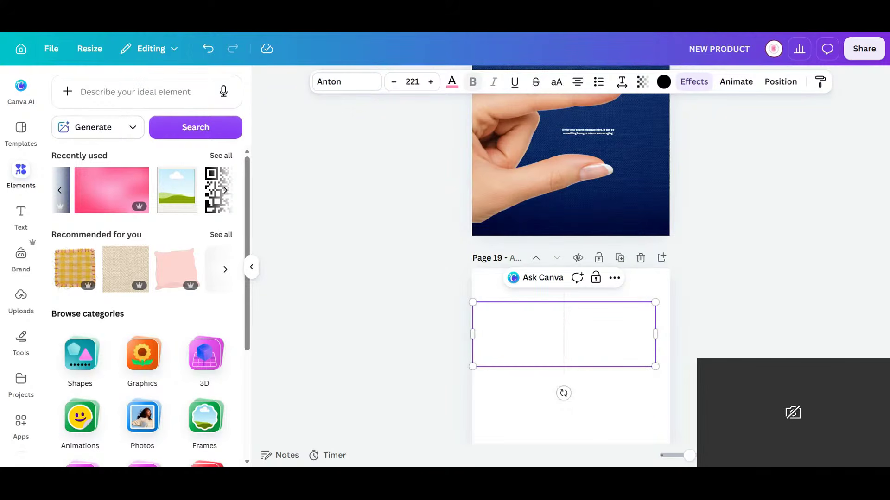
{"action": "type", "text": "FAQ"}
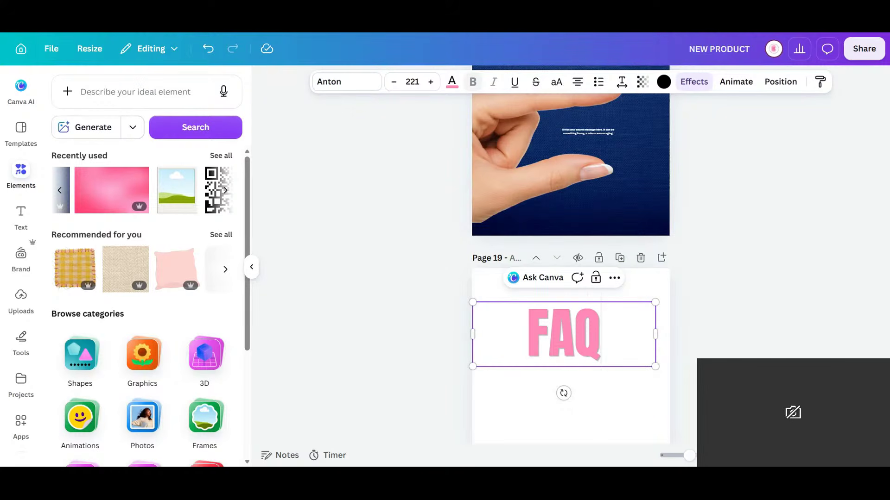
{"action": "left_click_drag", "start_coordinate": [641, 341], "coordinate": [665, 408]}
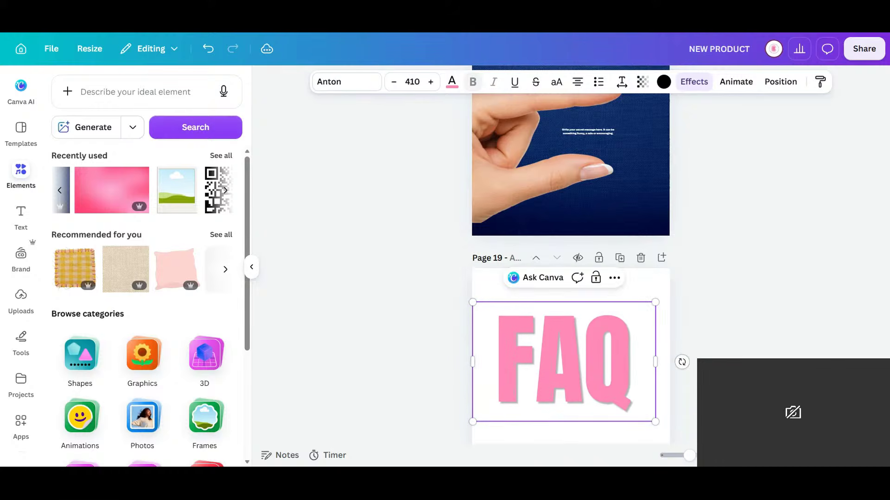
{"action": "scroll", "coordinate": [569, 278], "scroll_direction": "down", "scroll_amount": 1}
{"action": "left_click", "coordinate": [588, 386]}
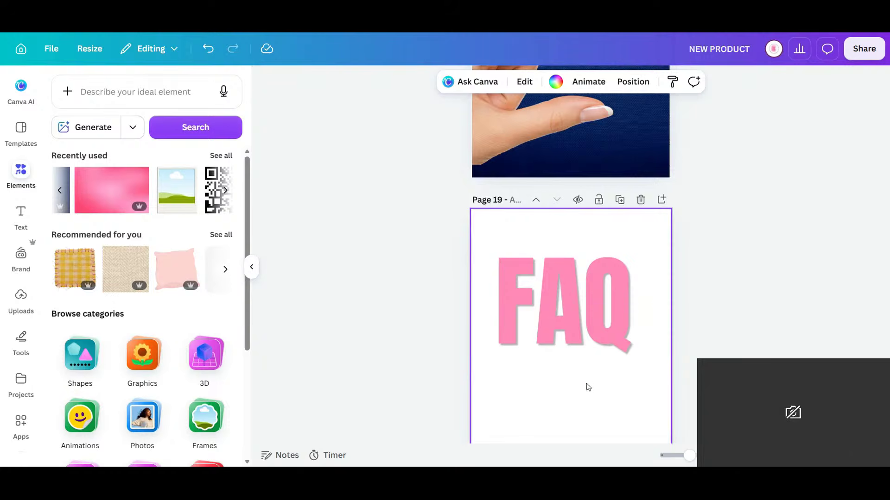
{"action": "left_click", "coordinate": [593, 304]}
{"action": "left_click_drag", "start_coordinate": [593, 304], "coordinate": [600, 290]}
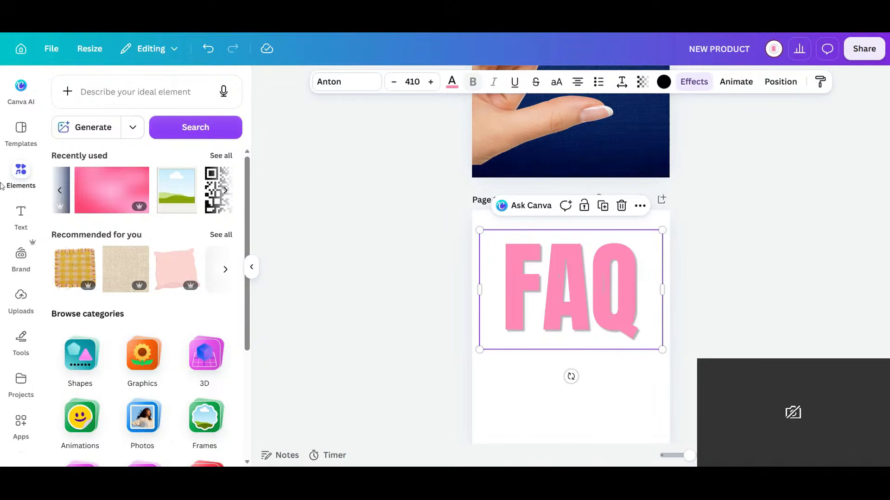
{"action": "left_click", "coordinate": [21, 172]}
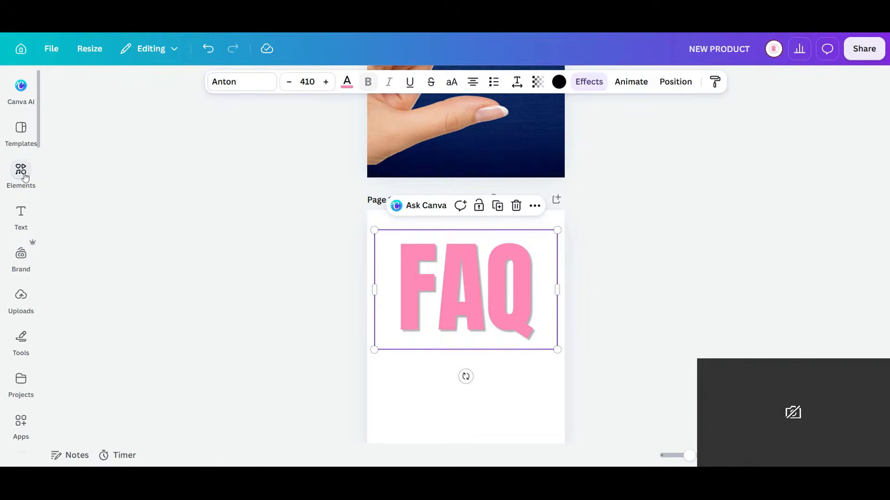
{"action": "left_click", "coordinate": [25, 177]}
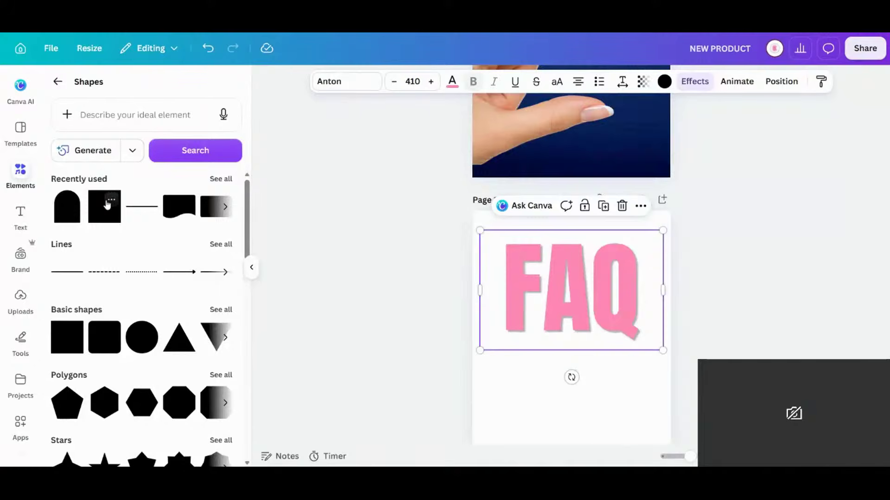
{"action": "left_click", "coordinate": [74, 331]}
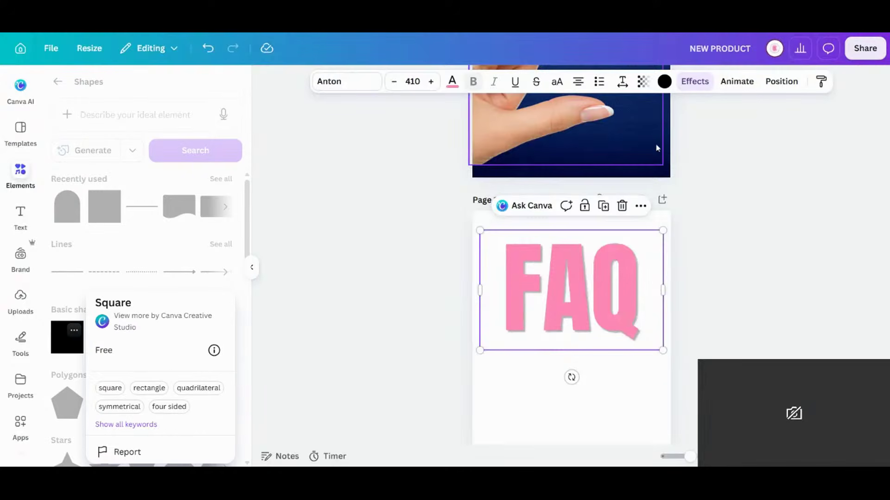
{"action": "left_click", "coordinate": [648, 174]}
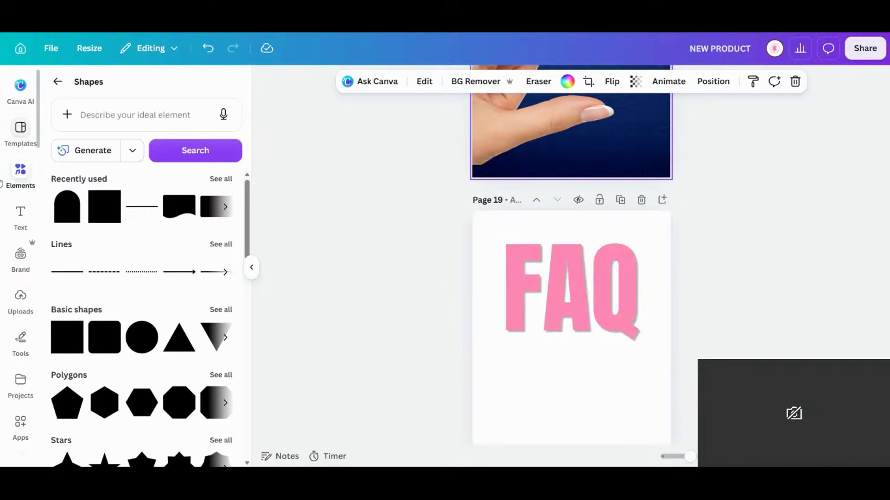
Place the recently used navy textured image on page 19 and stretch it into a wide block centred below the "FAQ" heading
{"action": "left_click", "coordinate": [57, 83]}
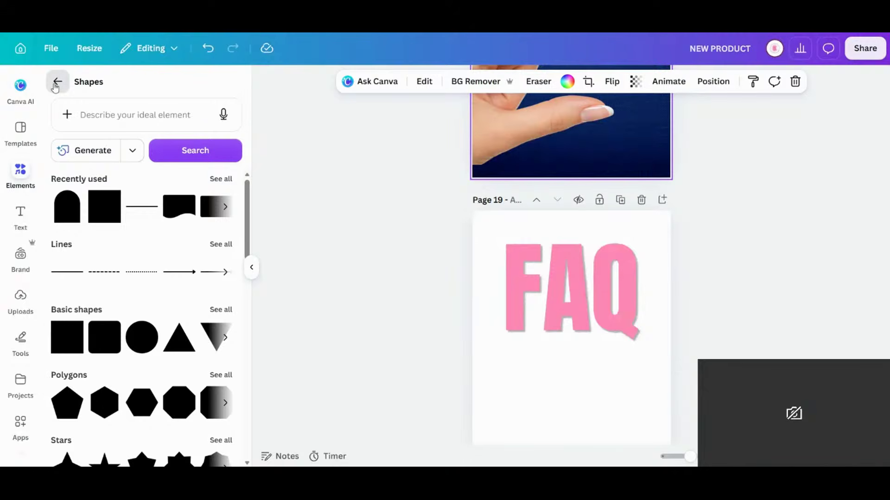
{"action": "scroll", "coordinate": [168, 249], "scroll_direction": "up", "scroll_amount": 2}
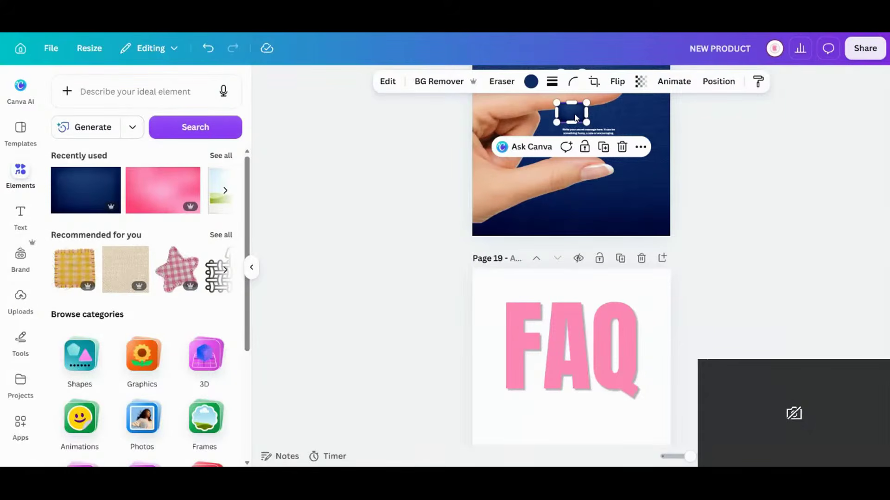
{"action": "left_click_drag", "start_coordinate": [573, 116], "coordinate": [535, 423]}
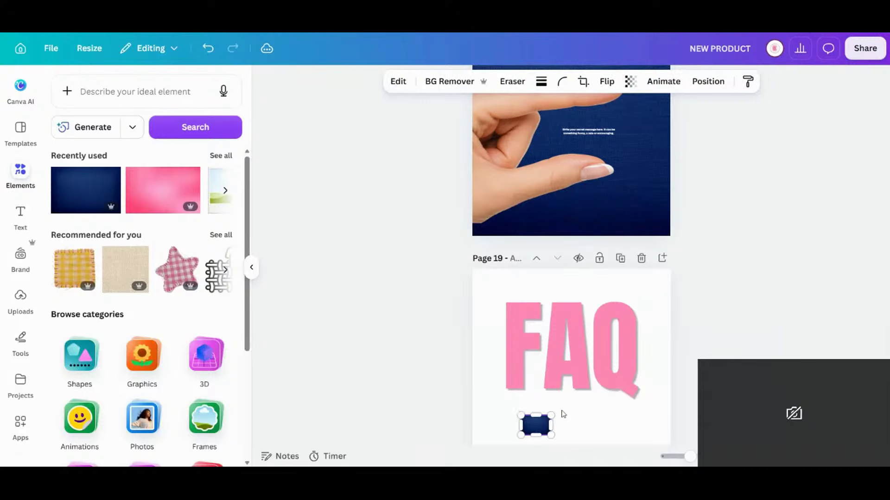
{"action": "left_click_drag", "start_coordinate": [552, 308], "coordinate": [667, 308]}
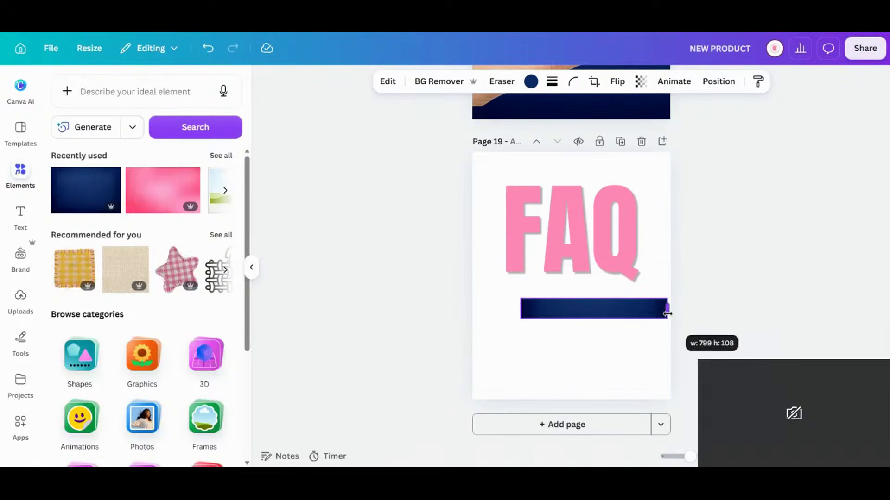
{"action": "left_click_drag", "start_coordinate": [609, 314], "coordinate": [567, 351]}
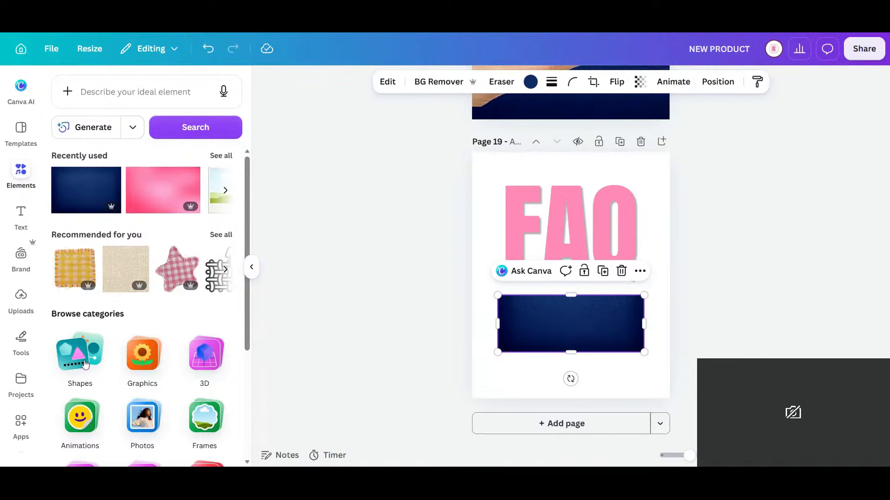
{"action": "mouse_move", "coordinate": [597, 328]}
{"action": "left_mouse_down"}
{"action": "mouse_move", "coordinate": [593, 311]}
{"action": "mouse_move", "coordinate": [598, 317]}
{"action": "left_mouse_up"}
{"action": "left_click_drag", "start_coordinate": [597, 223], "coordinate": [597, 219]}
{"action": "left_click", "coordinate": [601, 319]}
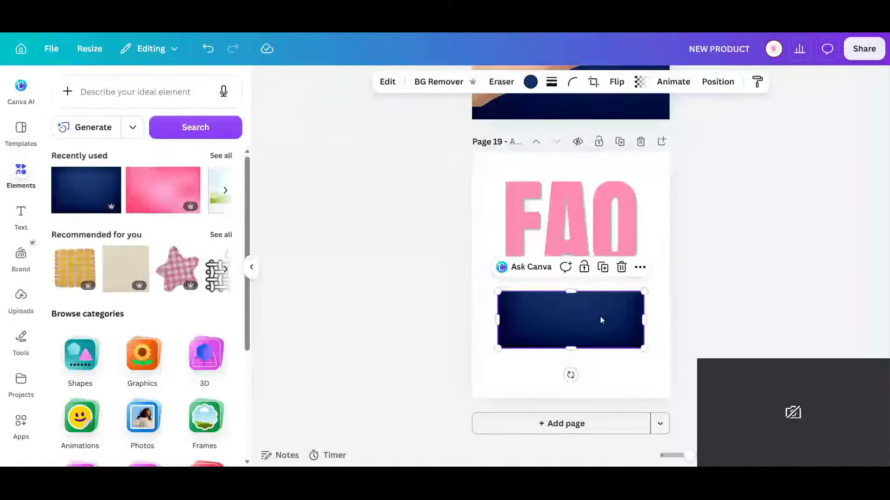
{"action": "left_click_drag", "start_coordinate": [600, 319], "coordinate": [599, 314]}
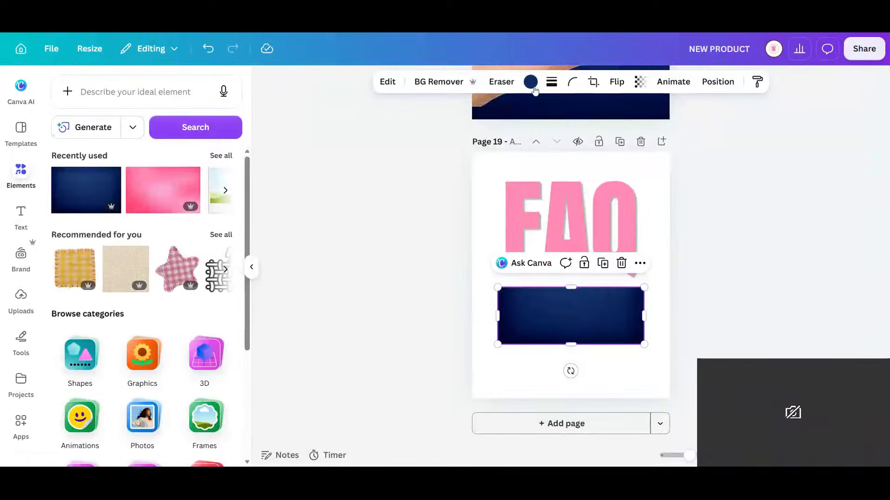
Set the navy block's corner rounding to 12 and reduce its height to a slimmer bar
{"action": "left_click", "coordinate": [573, 82]}
{"action": "left_click_drag", "start_coordinate": [512, 129], "coordinate": [523, 131]}
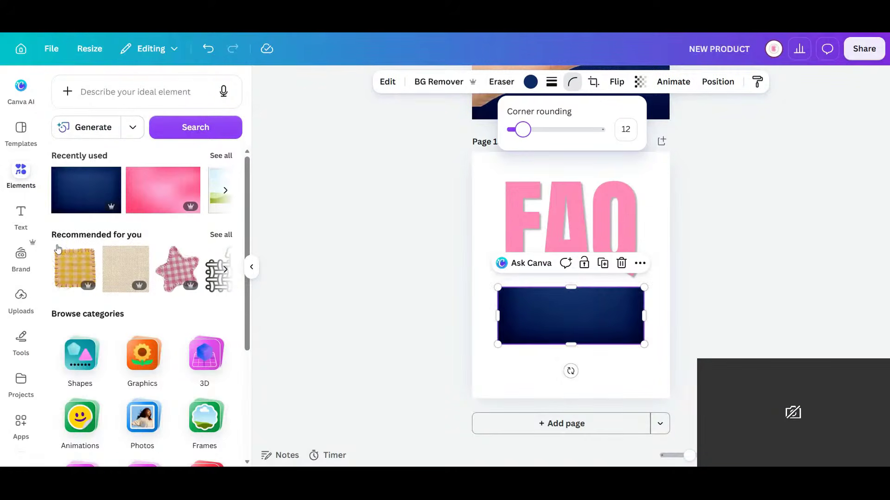
{"action": "left_click_drag", "start_coordinate": [571, 287], "coordinate": [575, 313]}
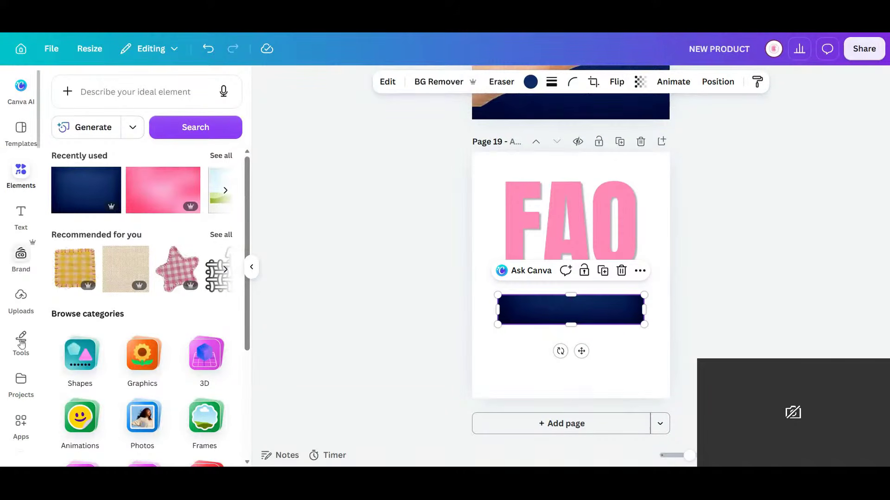
Add a square shape on page 19 and flatten it into a thin strip spanning the full width of the navy bar
{"action": "left_click", "coordinate": [80, 355]}
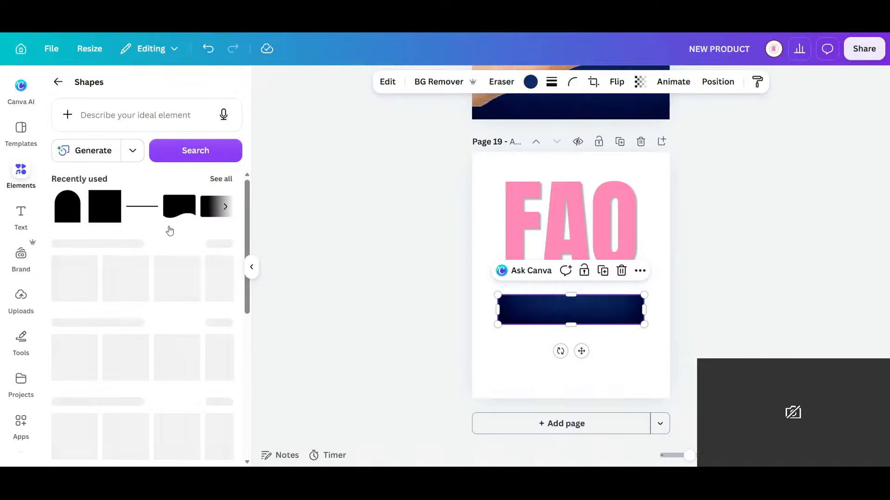
{"action": "left_click", "coordinate": [106, 211]}
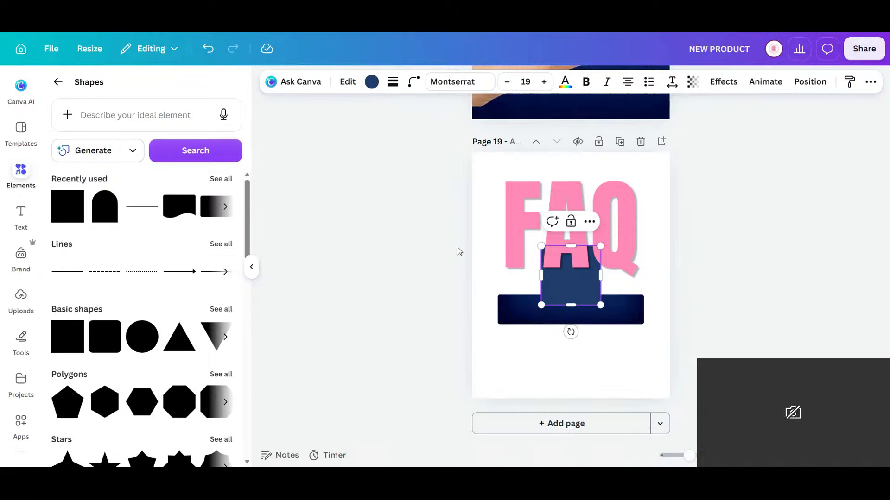
{"action": "mouse_move", "coordinate": [574, 289]}
{"action": "left_mouse_down"}
{"action": "mouse_move", "coordinate": [569, 344]}
{"action": "mouse_move", "coordinate": [564, 316]}
{"action": "mouse_move", "coordinate": [572, 336]}
{"action": "mouse_move", "coordinate": [566, 319]}
{"action": "mouse_move", "coordinate": [556, 326]}
{"action": "mouse_move", "coordinate": [641, 321]}
{"action": "left_mouse_up"}
{"action": "left_click", "coordinate": [623, 323]}
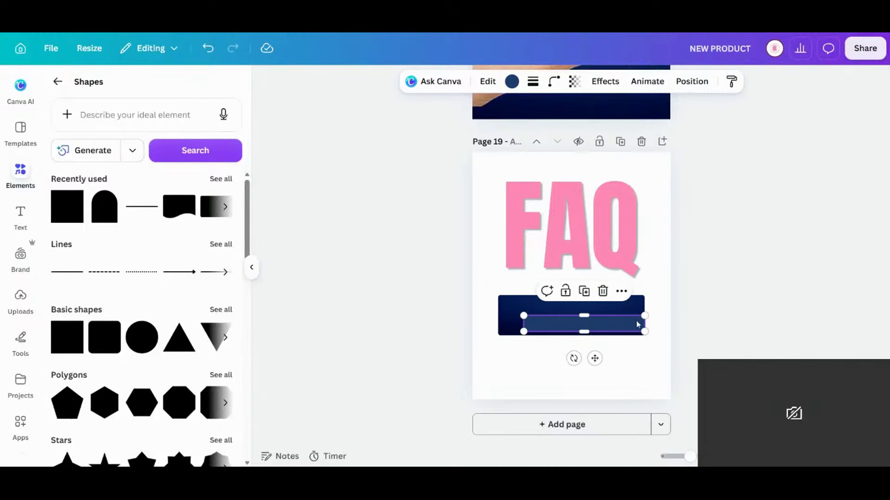
{"action": "left_click_drag", "start_coordinate": [522, 322], "coordinate": [498, 321]}
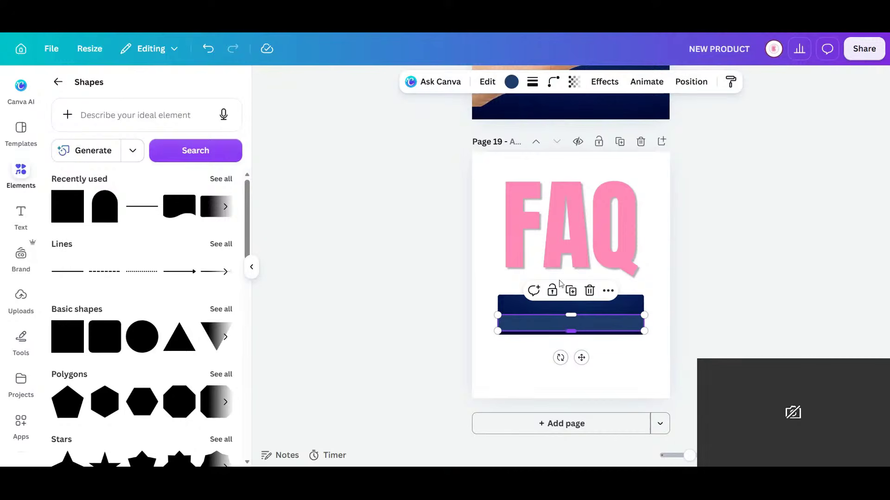
Recolour the strip white and narrow it slightly so it sits inside both ends of the navy bar
{"action": "left_click", "coordinate": [512, 83]}
{"action": "left_click", "coordinate": [223, 167]}
{"action": "left_click", "coordinate": [630, 359]}
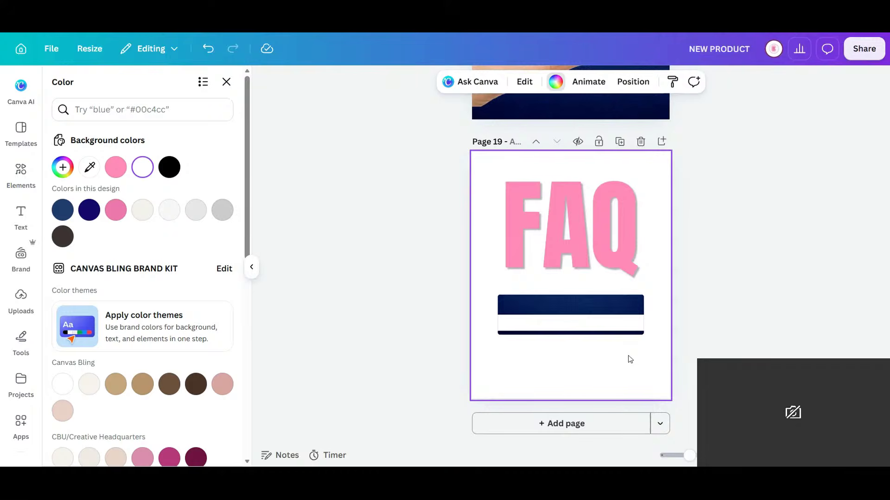
{"action": "left_click", "coordinate": [616, 325]}
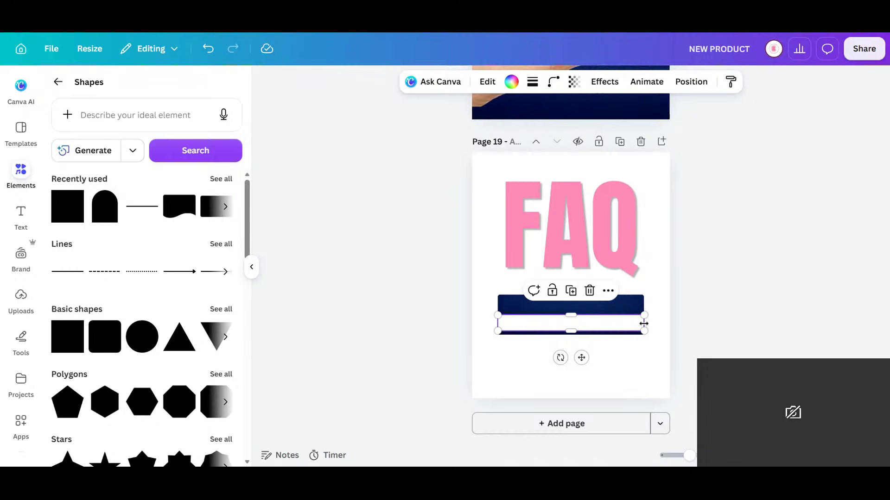
{"action": "left_click_drag", "start_coordinate": [639, 324], "coordinate": [636, 323]}
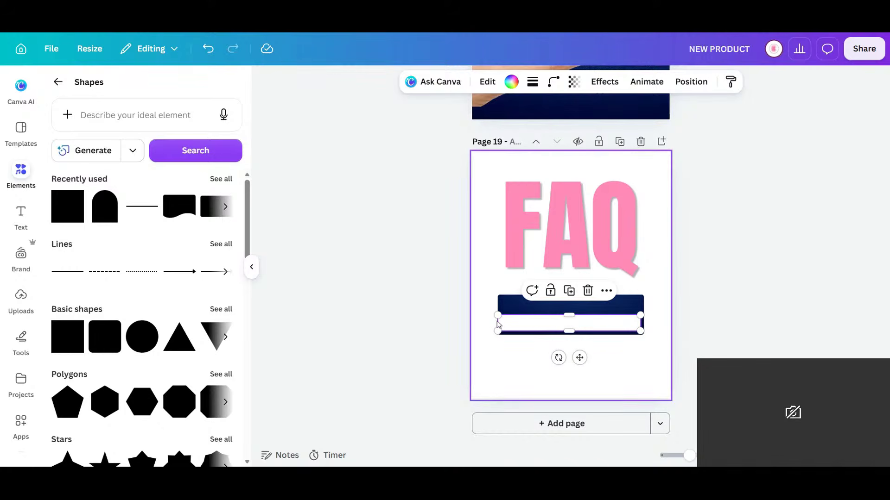
{"action": "left_click_drag", "start_coordinate": [499, 324], "coordinate": [505, 323]}
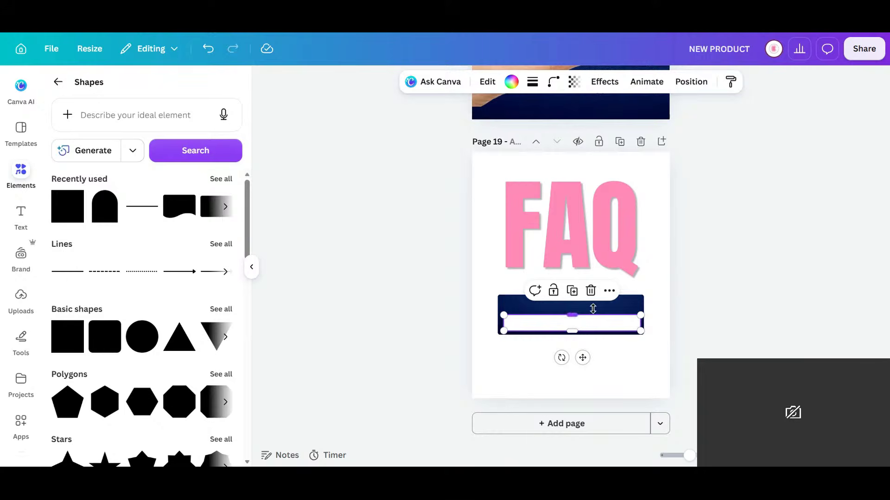
Extend the navy block down towards the bottom of page 19 and move the white strip up, centred near the block's upper edge
{"action": "left_click", "coordinate": [594, 314]}
{"action": "left_click_drag", "start_coordinate": [571, 335], "coordinate": [571, 379]}
{"action": "left_click", "coordinate": [579, 327]}
{"action": "left_click_drag", "start_coordinate": [575, 316], "coordinate": [573, 311]}
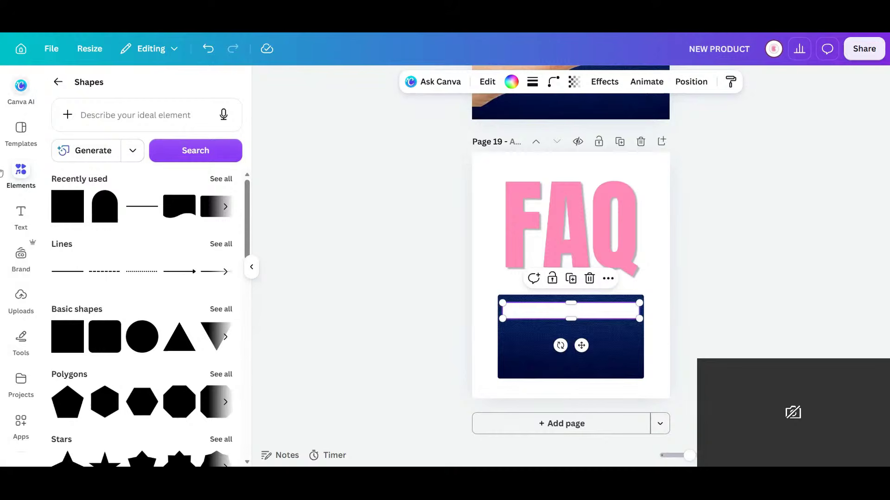
Search the graphics library for "magnifying glass" and look through the results
{"action": "left_click", "coordinate": [58, 82]}
{"action": "left_click", "coordinate": [124, 98]}
{"action": "type", "text": "MAGNI"}
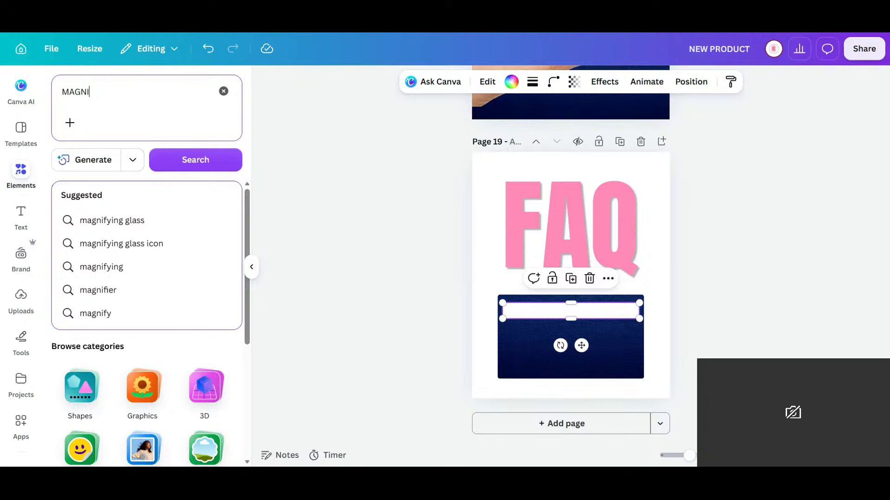
{"action": "left_click", "coordinate": [134, 230]}
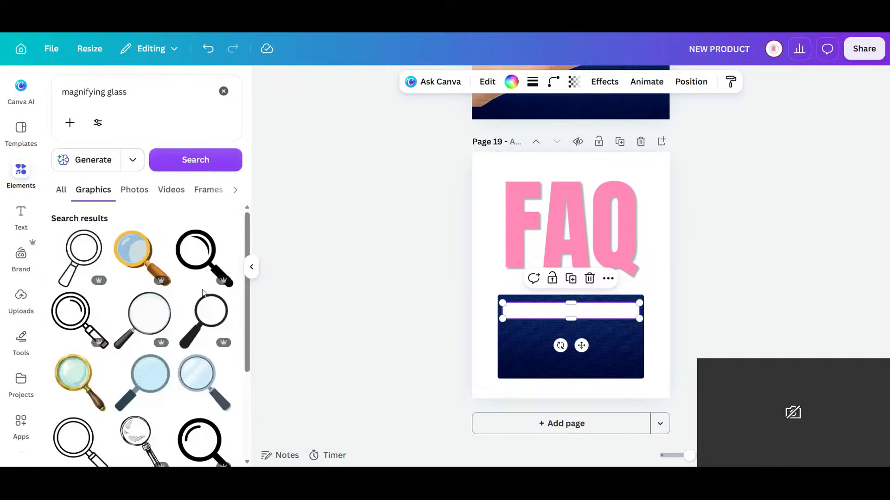
{"action": "scroll", "coordinate": [131, 292], "scroll_direction": "down", "scroll_amount": 2}
{"action": "scroll", "coordinate": [131, 292], "scroll_direction": "down", "scroll_amount": 3}
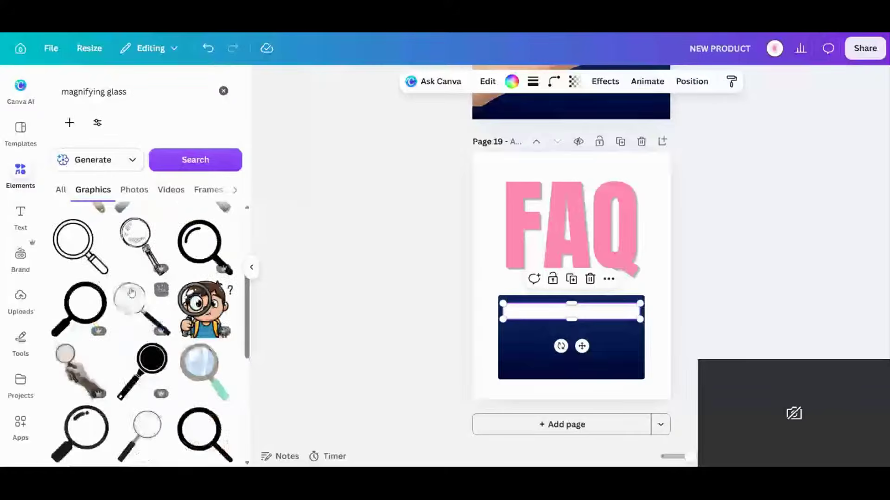
{"action": "scroll", "coordinate": [132, 291], "scroll_direction": "up", "scroll_amount": 5}
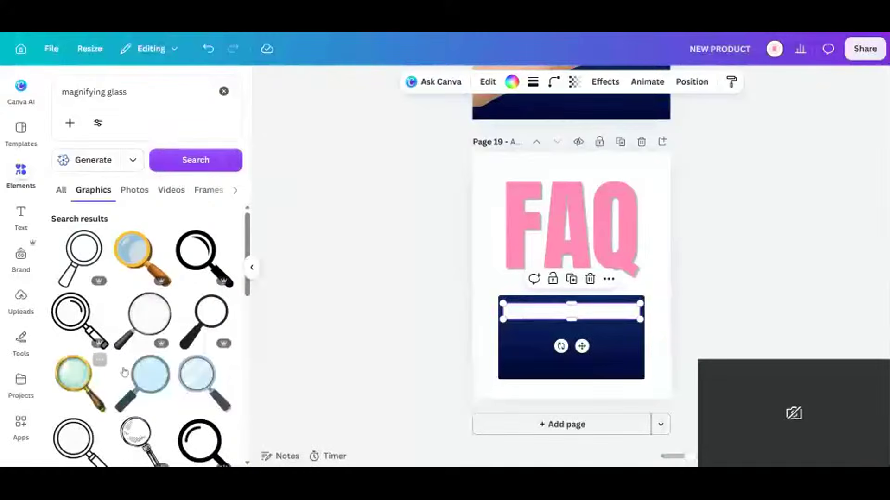
Add a simple thin-outlined magnifying glass graphic to page 19 and place it at the left end of the white strip
{"action": "scroll", "coordinate": [137, 357], "scroll_direction": "down", "scroll_amount": 5}
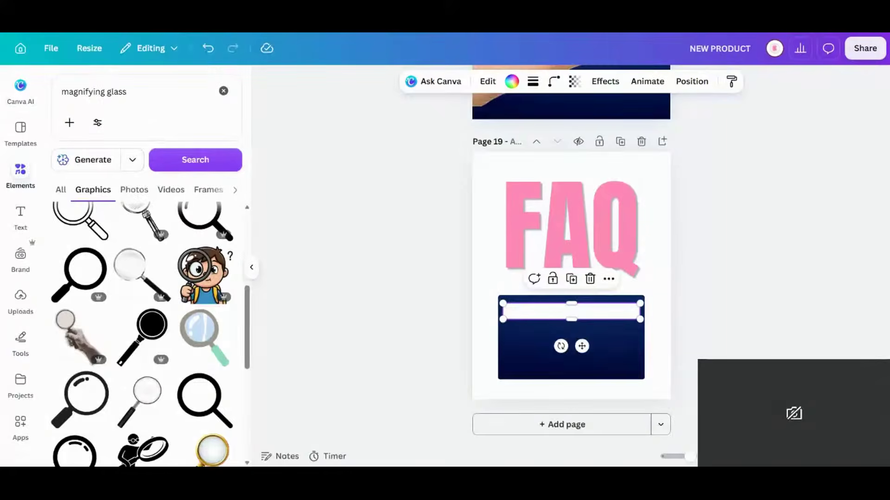
{"action": "scroll", "coordinate": [151, 351], "scroll_direction": "down", "scroll_amount": 5}
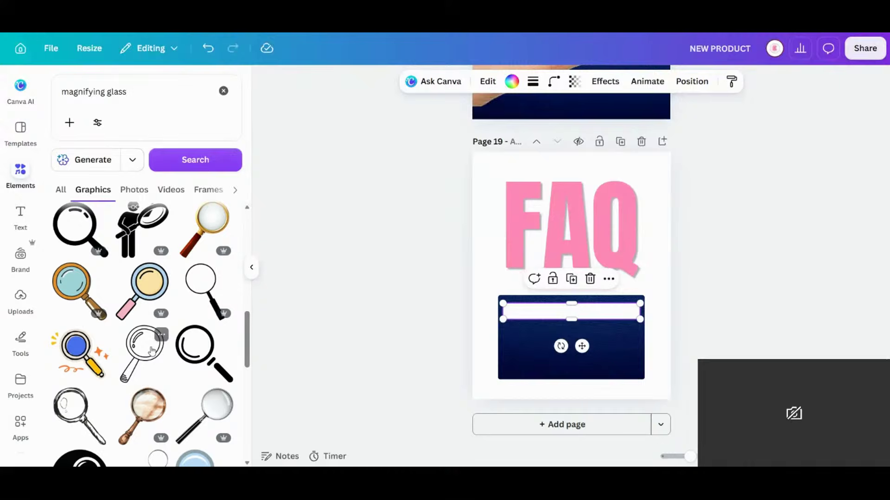
{"action": "scroll", "coordinate": [150, 351], "scroll_direction": "down", "scroll_amount": 5}
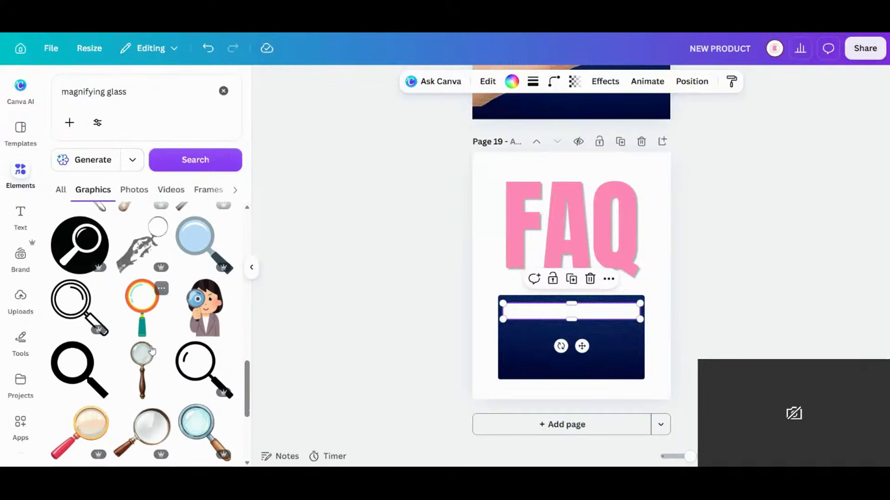
{"action": "scroll", "coordinate": [152, 351], "scroll_direction": "down", "scroll_amount": 2}
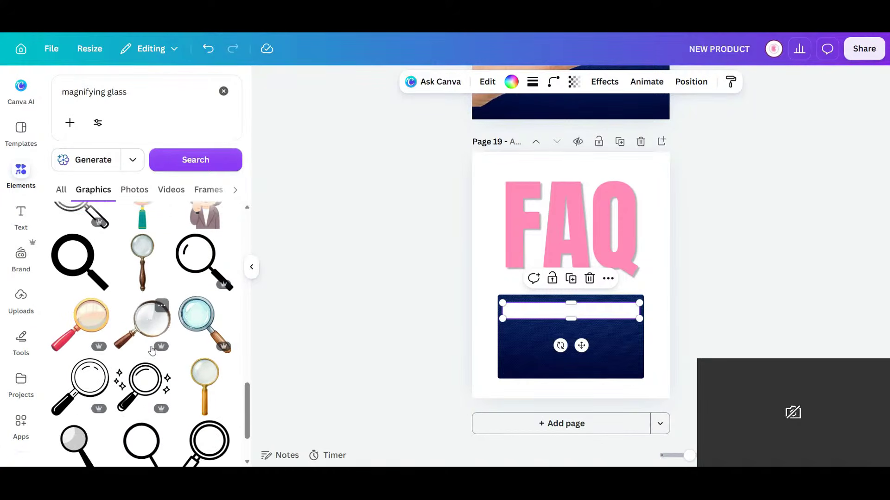
{"action": "scroll", "coordinate": [151, 351], "scroll_direction": "down", "scroll_amount": 1}
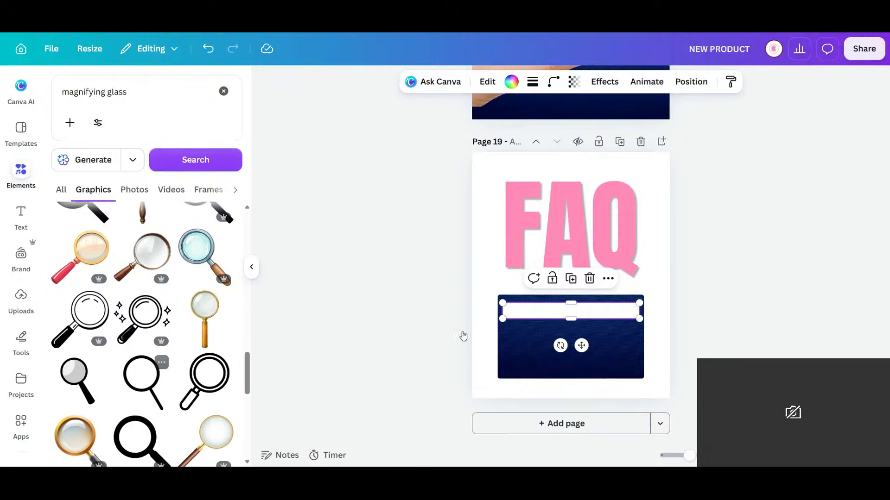
{"action": "left_click_drag", "start_coordinate": [607, 311], "coordinate": [566, 223]}
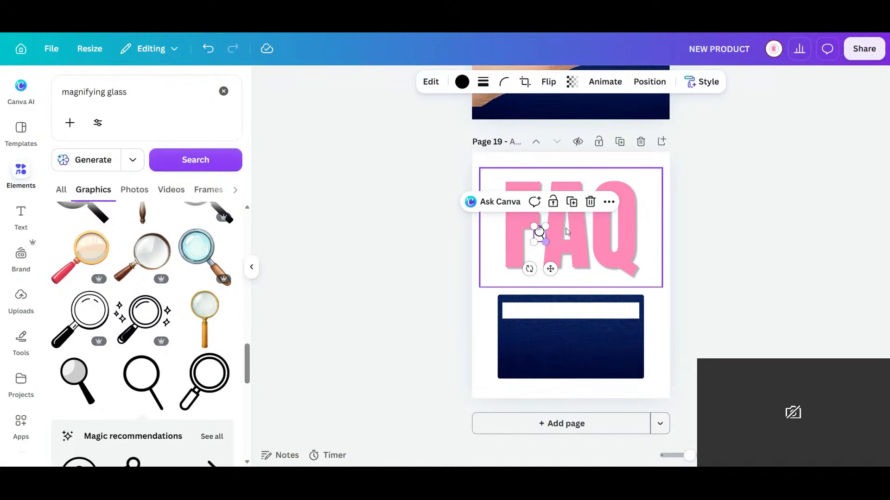
{"action": "left_click_drag", "start_coordinate": [548, 266], "coordinate": [525, 342]}
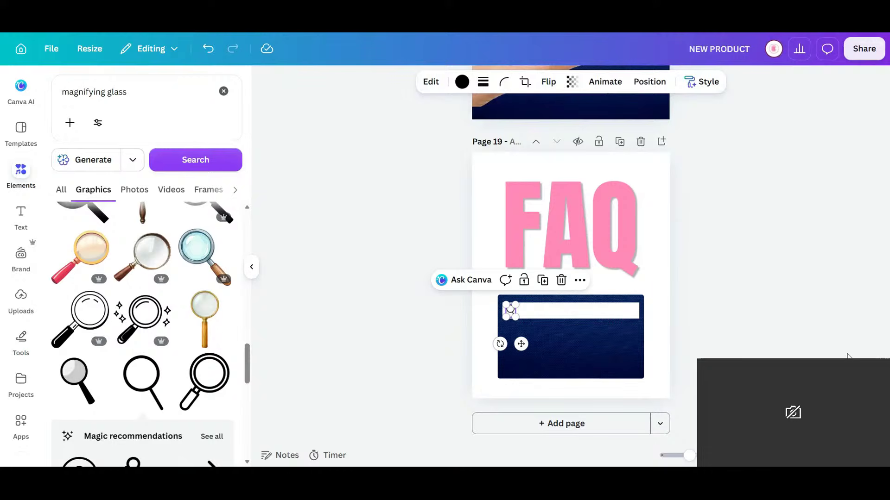
Recolour the magnifying glass icon with the darker pink from the design's graphic colours
{"action": "left_click", "coordinate": [845, 352]}
{"action": "left_click", "coordinate": [511, 311]}
{"action": "left_click", "coordinate": [462, 81]}
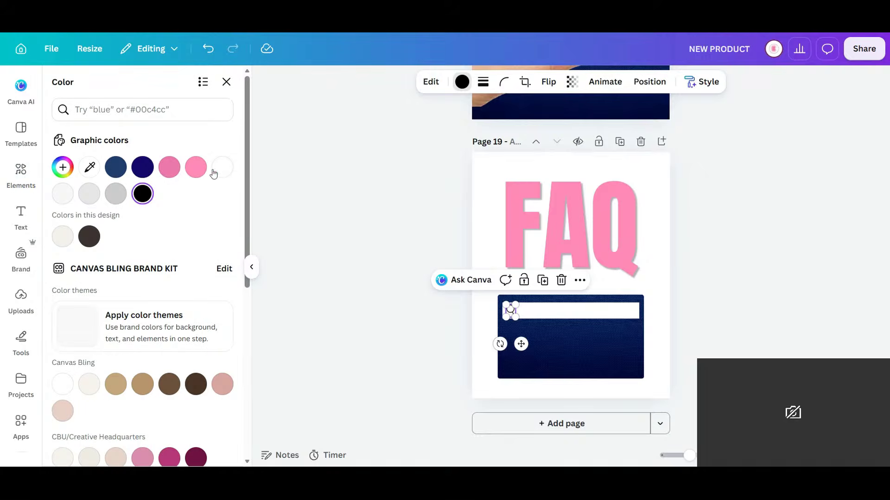
{"action": "left_click", "coordinate": [169, 167]}
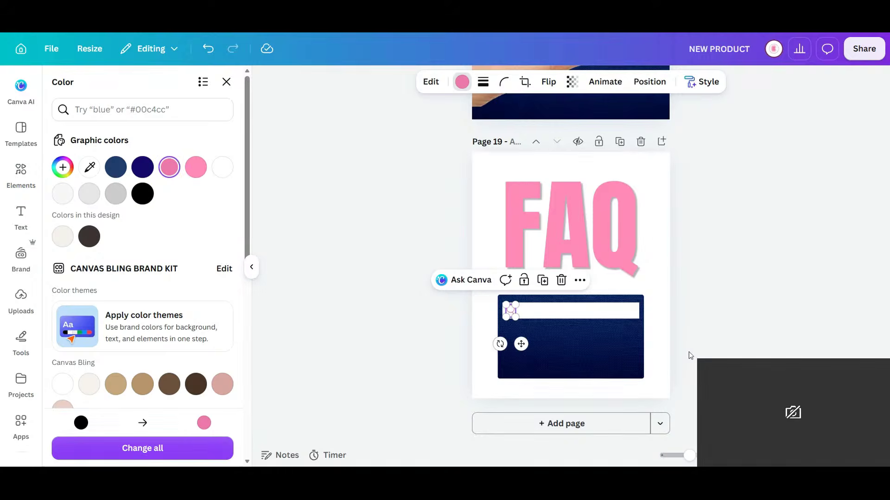
{"action": "left_click", "coordinate": [689, 356]}
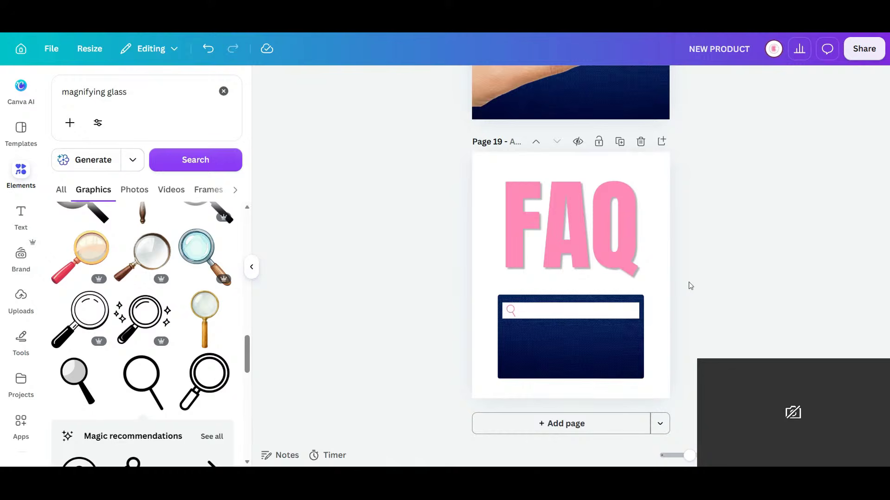
Shrink and centre the FAQ heading, and shift the navy search panel with its strip and icon up beneath it
{"action": "left_click", "coordinate": [656, 276]}
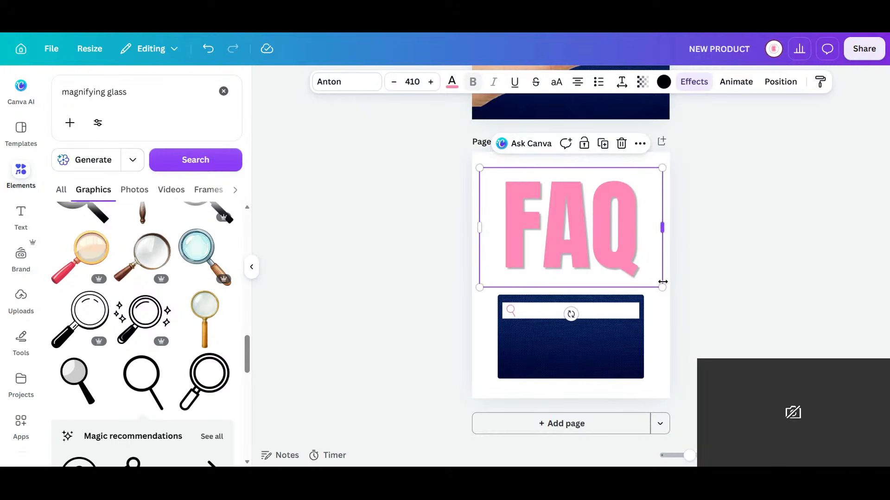
{"action": "left_click_drag", "start_coordinate": [649, 256], "coordinate": [639, 244]}
{"action": "left_click_drag", "start_coordinate": [578, 226], "coordinate": [598, 226]}
{"action": "left_click_drag", "start_coordinate": [705, 374], "coordinate": [477, 281]}
{"action": "left_click_drag", "start_coordinate": [585, 352], "coordinate": [585, 324]}
{"action": "left_click", "coordinate": [705, 329]}
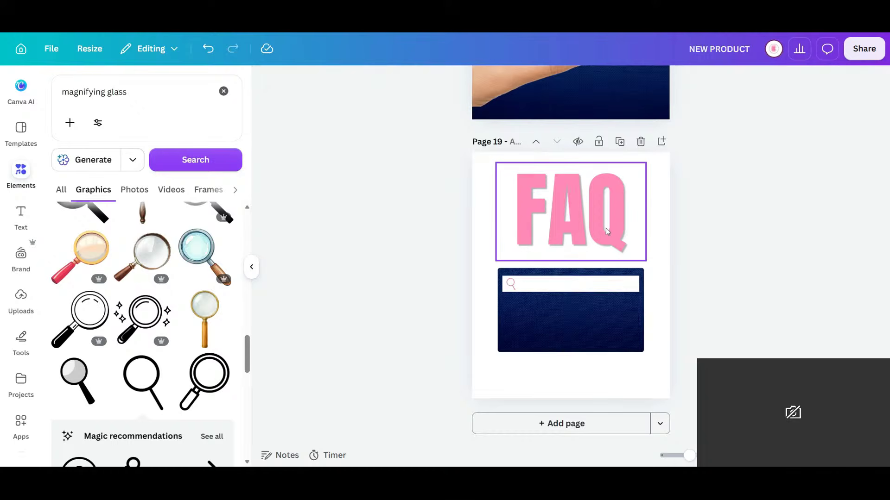
Copy the small secret-message text from page 17 onto page 19 and enlarge it to font size 30.4
{"action": "scroll", "coordinate": [606, 236], "scroll_direction": "up", "scroll_amount": 5}
{"action": "scroll", "coordinate": [610, 251], "scroll_direction": "down", "scroll_amount": 2}
{"action": "scroll", "coordinate": [610, 251], "scroll_direction": "down", "scroll_amount": 3}
{"action": "scroll", "coordinate": [598, 232], "scroll_direction": "up", "scroll_amount": 11}
{"action": "scroll", "coordinate": [605, 250], "scroll_direction": "down", "scroll_amount": 4}
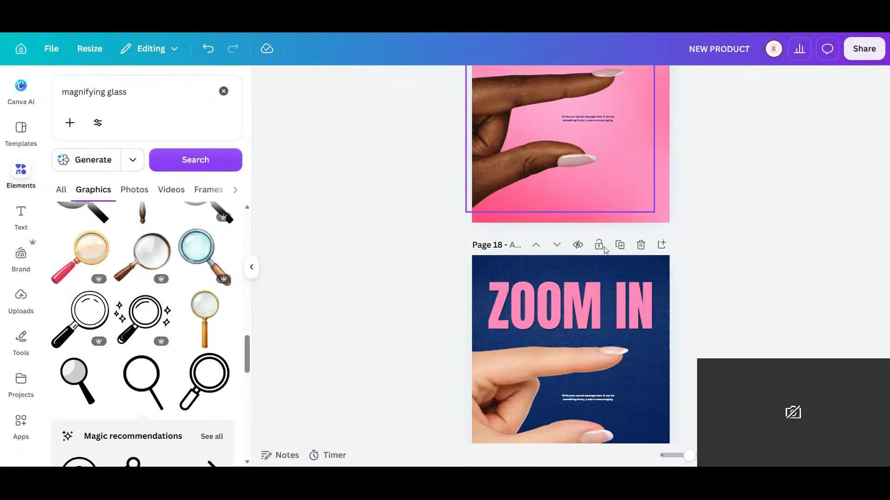
{"action": "scroll", "coordinate": [605, 251], "scroll_direction": "down", "scroll_amount": 1}
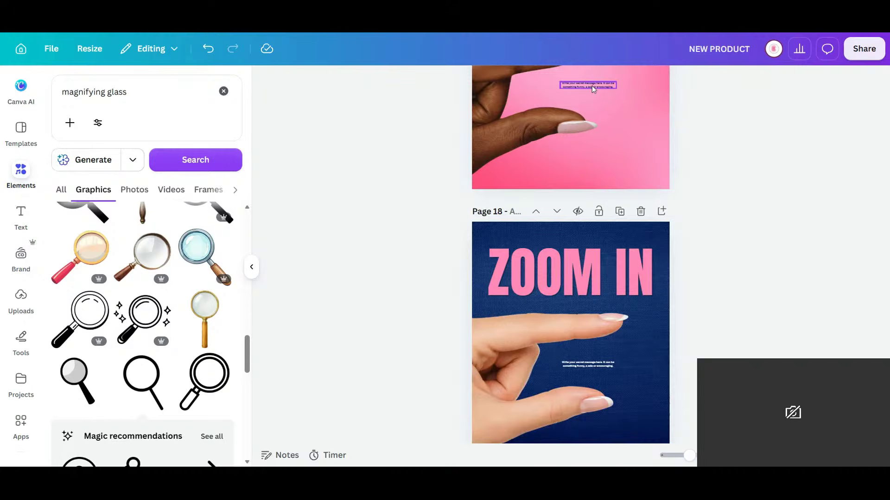
{"action": "left_click", "coordinate": [602, 98]}
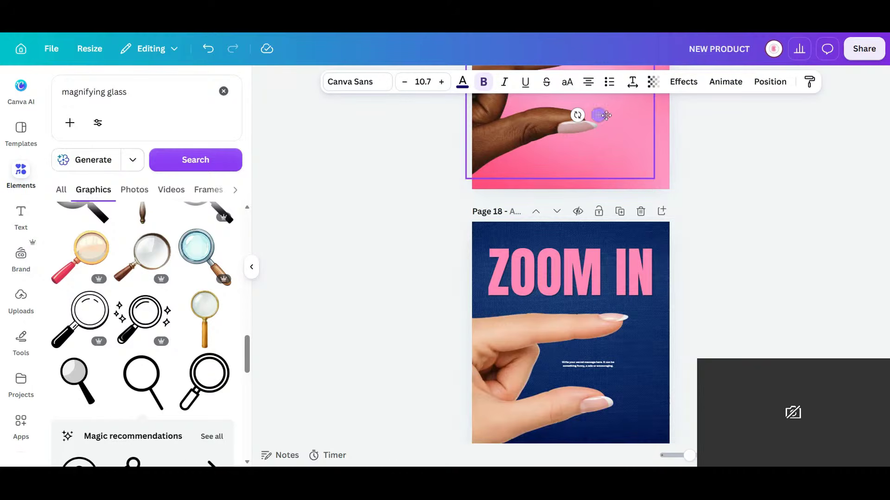
{"action": "scroll", "coordinate": [646, 165], "scroll_direction": "up", "scroll_amount": 2}
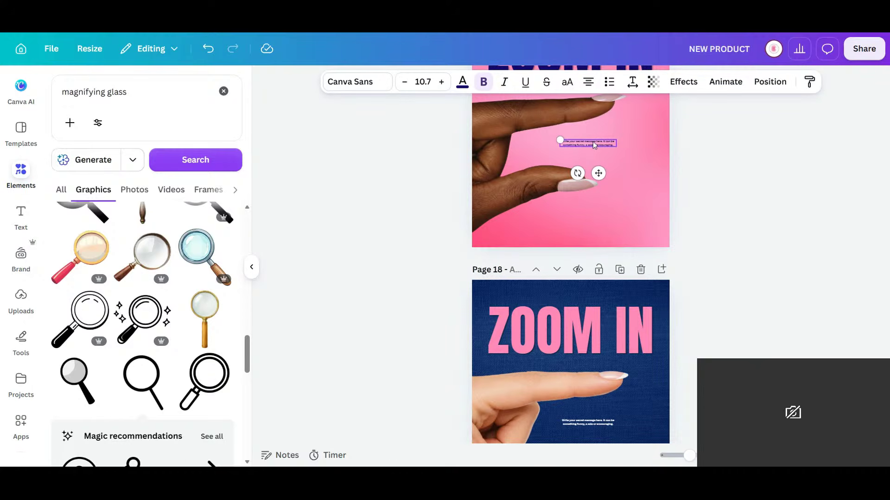
{"action": "right_click", "coordinate": [594, 145]}
{"action": "left_click", "coordinate": [637, 213]}
{"action": "left_click_drag", "start_coordinate": [604, 145], "coordinate": [449, 269]}
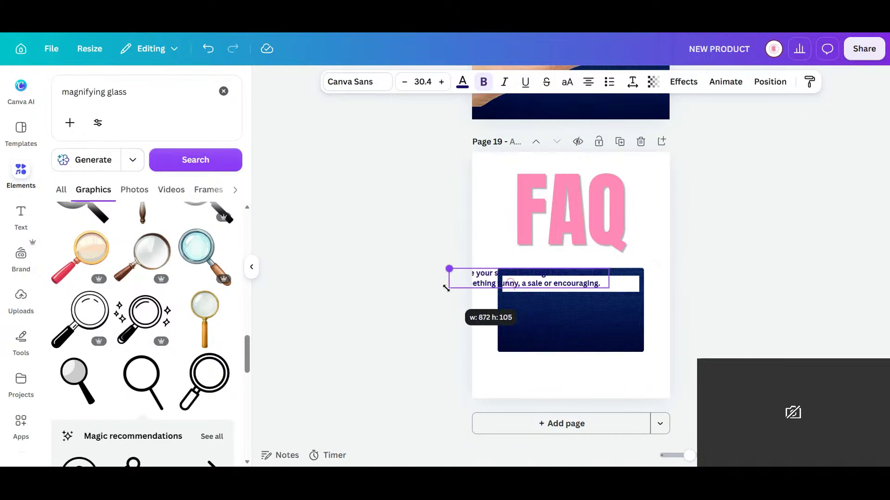
Replace the pasted message with "TYPE A QUESTION HERE" and centre it on the white strip
{"action": "double_click", "coordinate": [552, 281]}
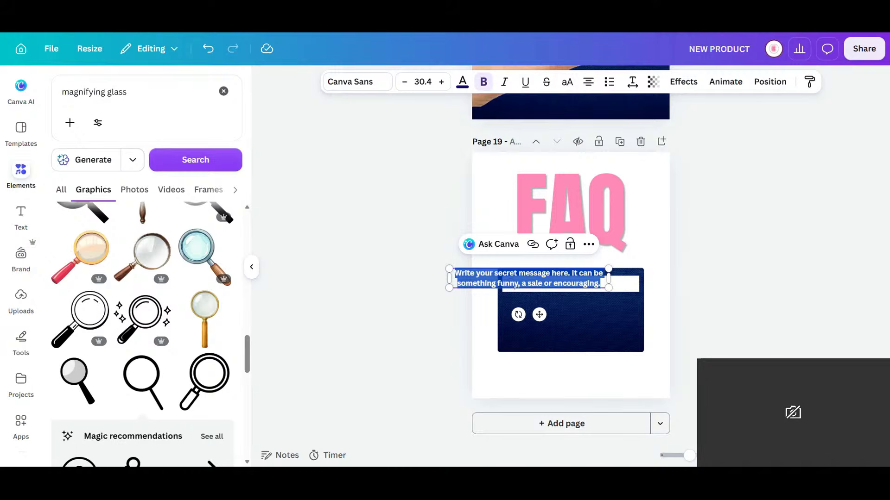
{"action": "key", "text": "BackSpace"}
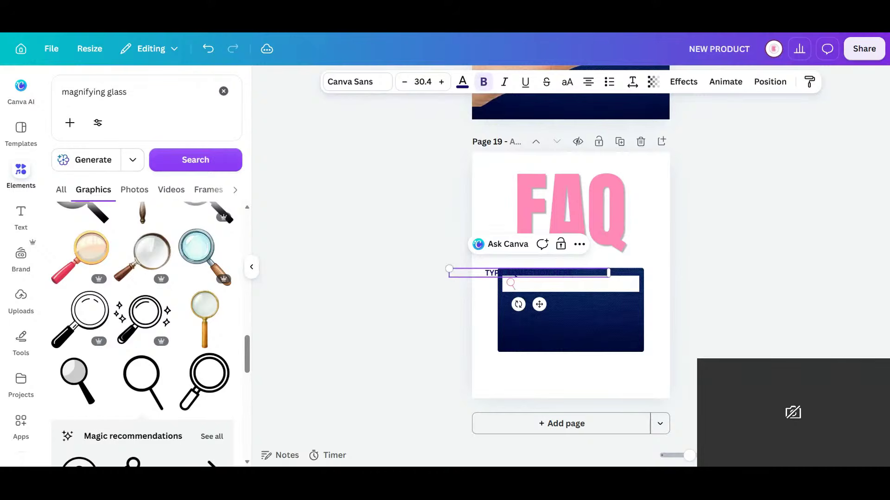
{"action": "left_click_drag", "start_coordinate": [539, 305], "coordinate": [582, 318]}
Retype the strip's text in sentence case as "Type a question here"
{"action": "left_click", "coordinate": [580, 283]}
{"action": "double_click", "coordinate": [580, 283]}
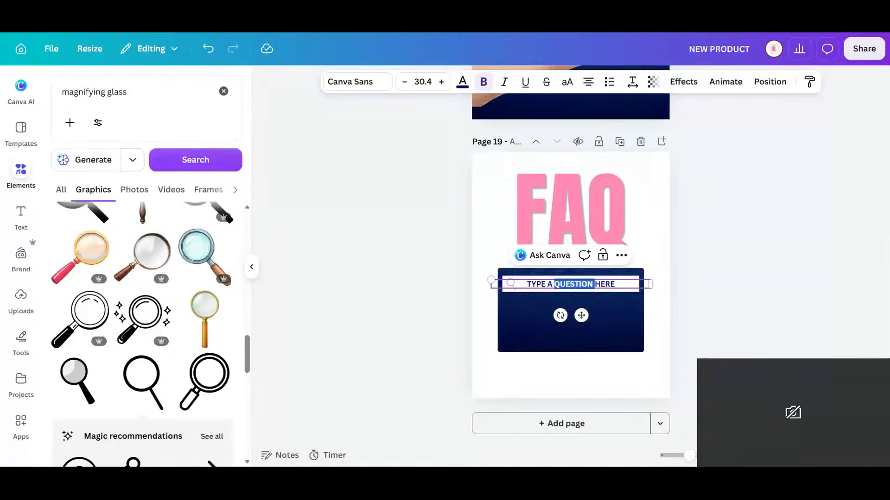
{"action": "left_click", "coordinate": [580, 283]}
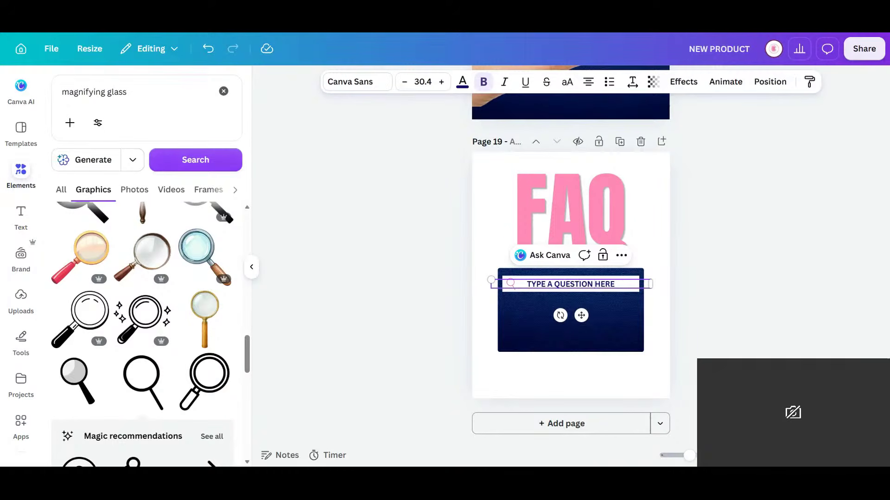
{"action": "key", "text": "ctrl+a"}
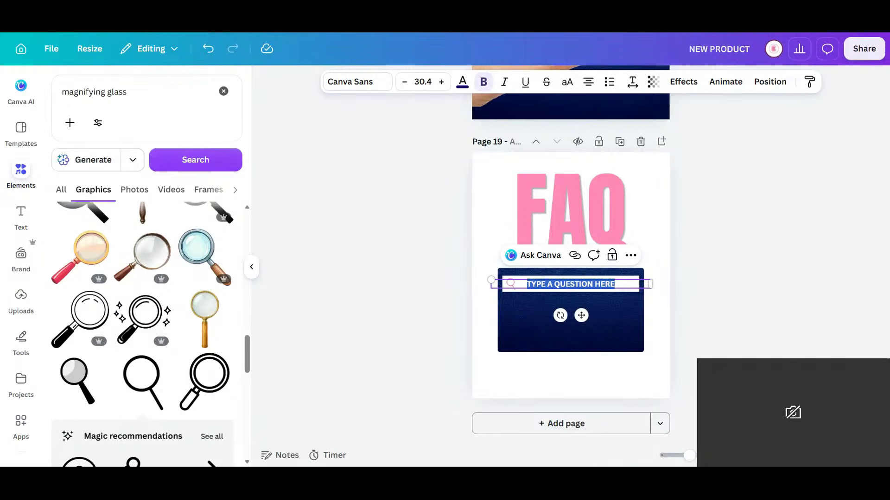
{"action": "type", "text": "Type a"}
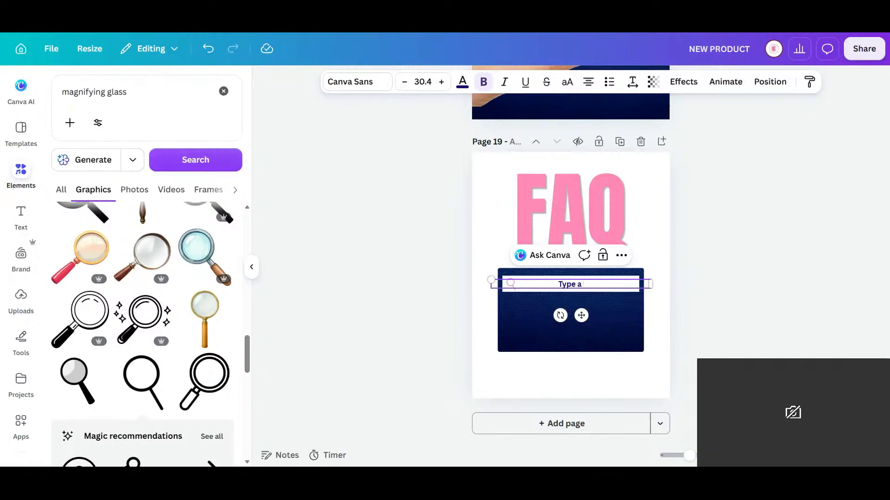
{"action": "type", "text": " question here"}
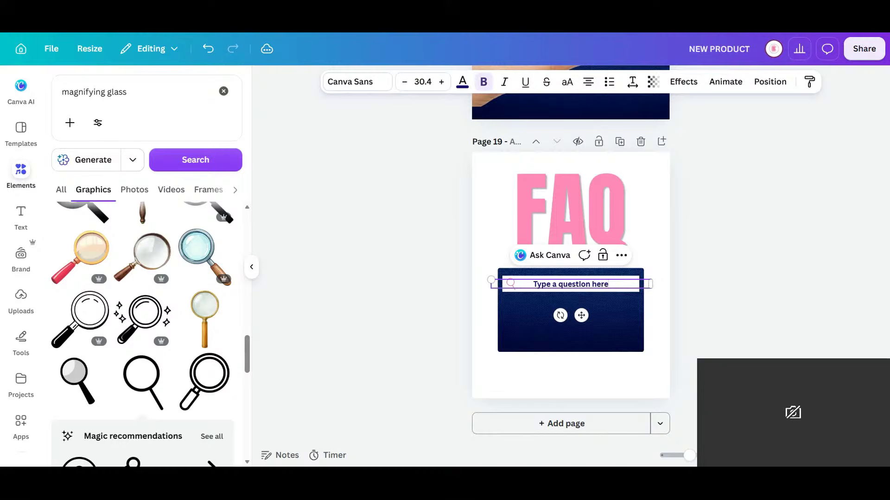
{"action": "left_click", "coordinate": [613, 331]}
Duplicate the question text into the navy area below the strip and colour the copy light pink
{"action": "left_click", "coordinate": [602, 283]}
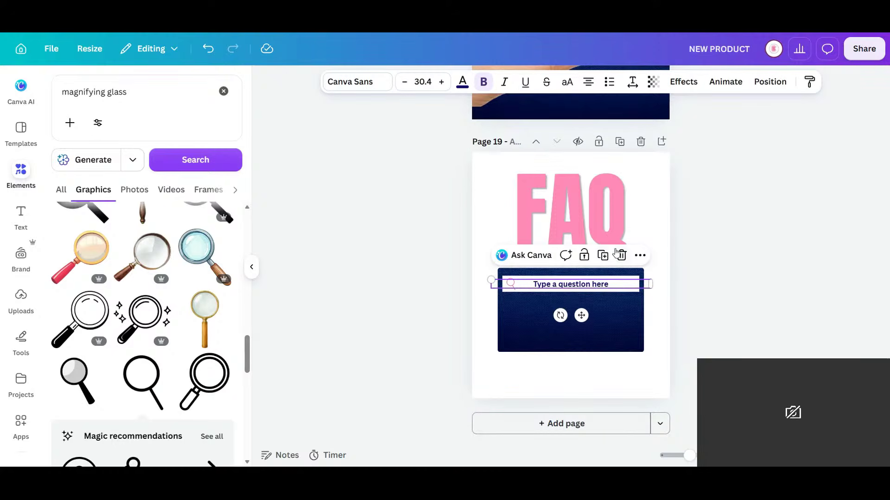
{"action": "left_click", "coordinate": [603, 255]}
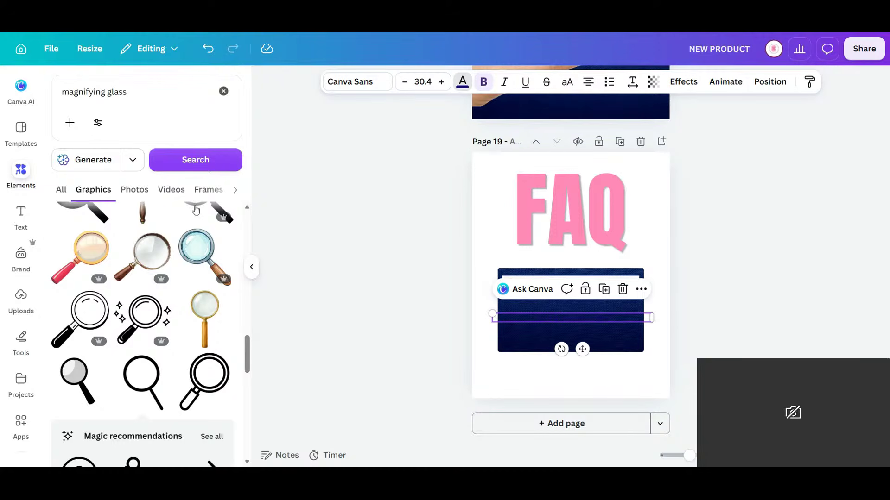
{"action": "left_click", "coordinate": [142, 167]}
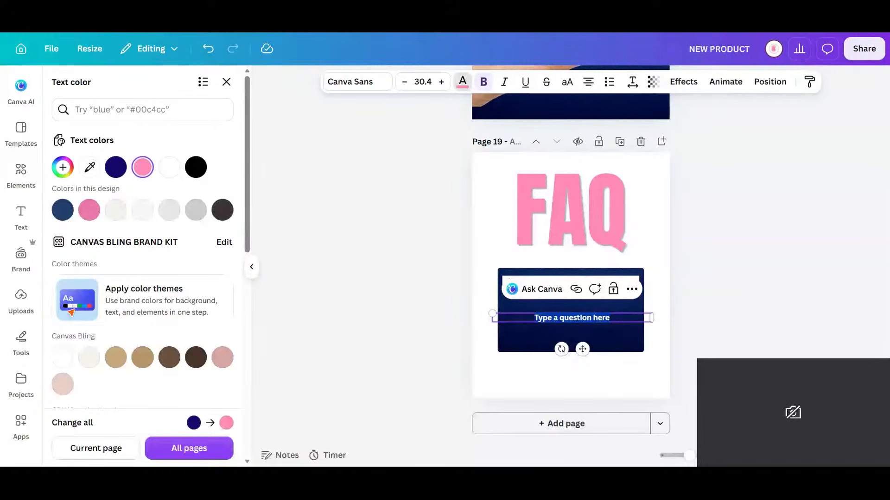
Replace the pink copy's wording with "Answer the question in this blank space", wrap it onto two lines and centre it below the white strip
{"action": "type", "text": "Answer the qu"}
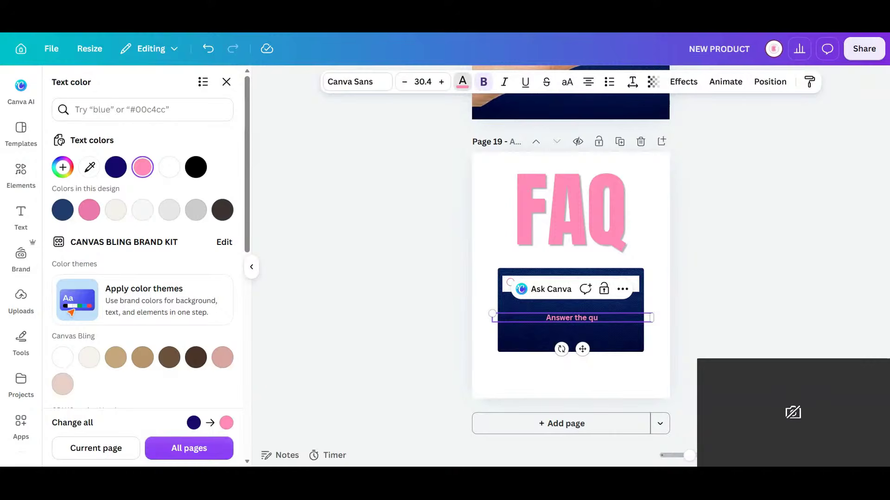
{"action": "type", "text": "estion that"}
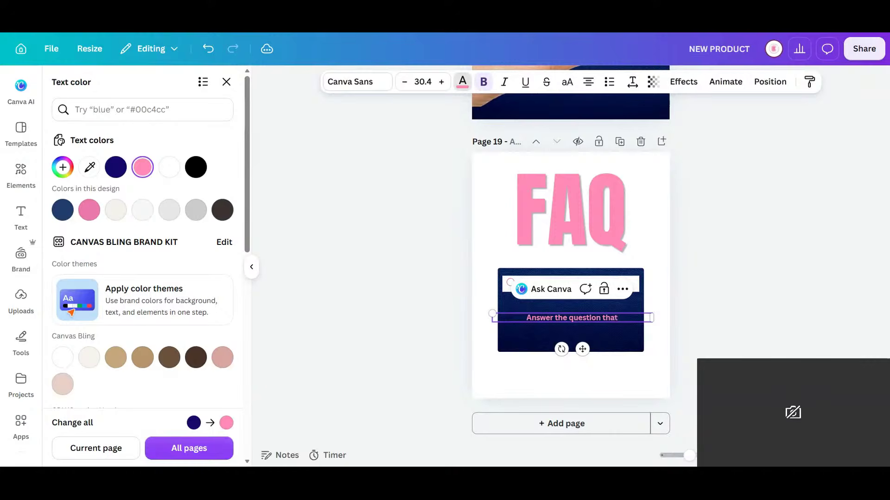
{"action": "type", "text": " your customers"}
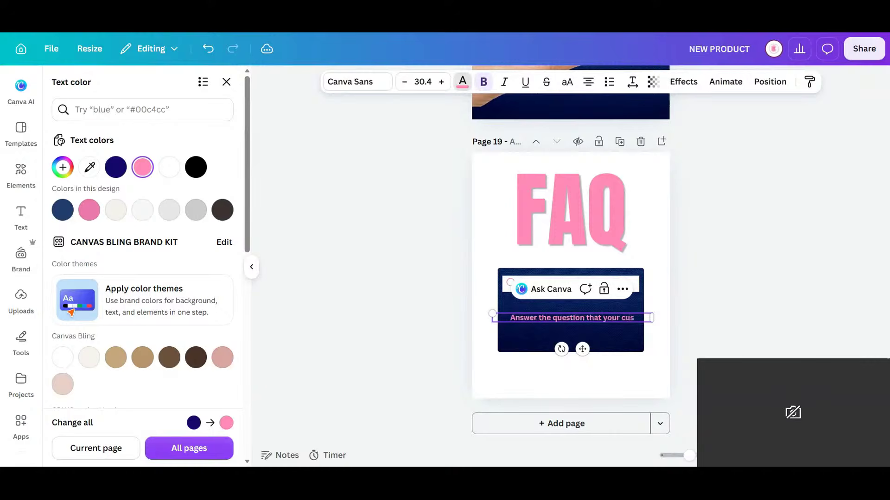
{"action": "key", "text": "BackSpace"}
{"action": "key", "text": "BackSpace"}
{"action": "key", "text": "BackSpace"}
{"action": "key", "text": "BackSpace"}
{"action": "key", "text": "BackSpace"}
{"action": "key", "text": "BackSpace"}
{"action": "key", "text": "BackSpace"}
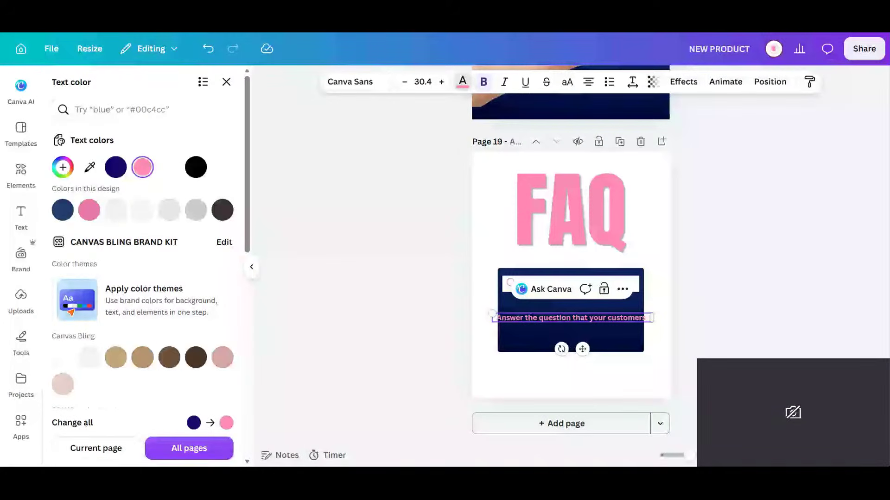
{"action": "key", "text": "BackSpace"}
{"action": "key", "text": "BackSpace"}
{"action": "key", "text": "BackSpace"}
{"action": "key", "text": "BackSpace"}
{"action": "key", "text": "BackSpace"}
{"action": "key", "text": "BackSpace"}
{"action": "key", "text": "BackSpace"}
{"action": "key", "text": "BackSpace"}
{"action": "key", "text": "BackSpace"}
{"action": "key", "text": "BackSpace"}
{"action": "key", "text": "BackSpace"}
{"action": "key", "text": "BackSpace"}
{"action": "key", "text": "BackSpace"}
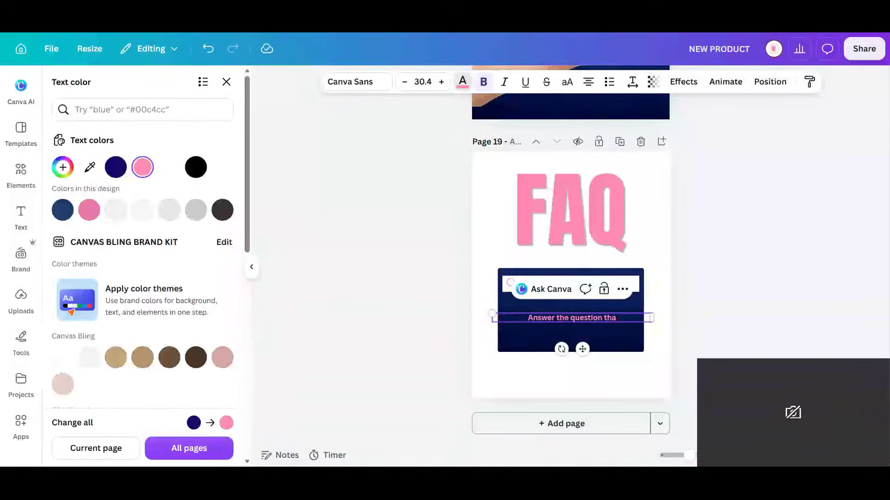
{"action": "type", "text": "in this"}
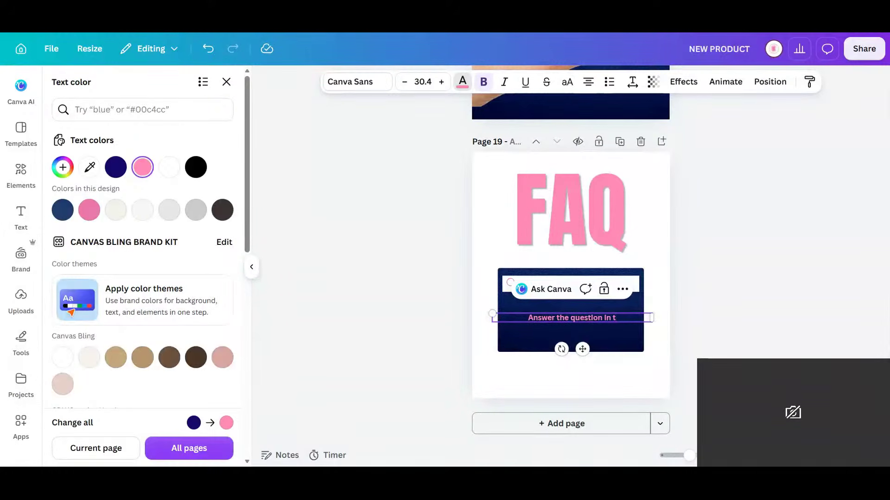
{"action": "type", "text": " blan"}
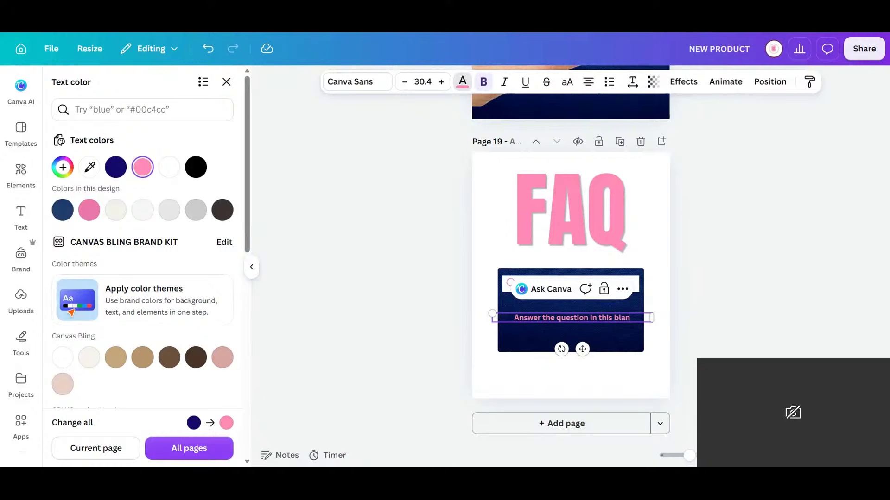
{"action": "type", "text": "k space"}
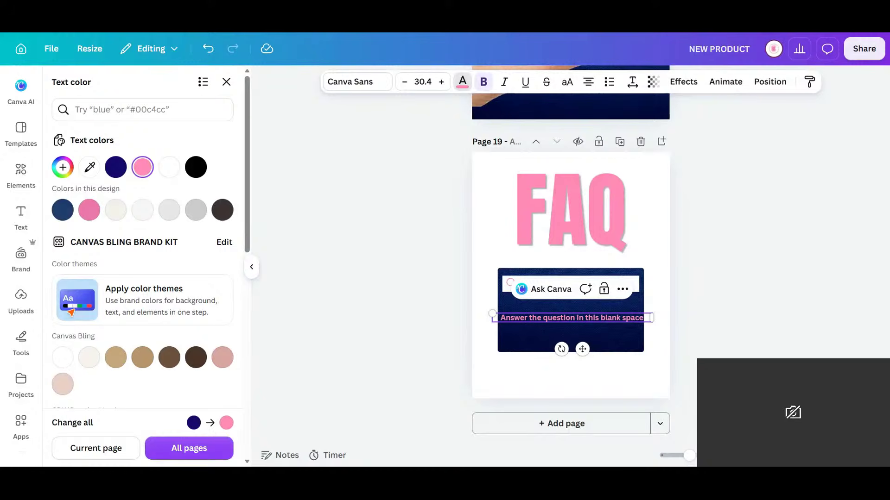
{"action": "left_click_drag", "start_coordinate": [652, 317], "coordinate": [578, 322]}
{"action": "left_click_drag", "start_coordinate": [547, 359], "coordinate": [581, 347]}
Shorten the navy panel from its lower edge so it ends just below the answer text
{"action": "left_click", "coordinate": [617, 346]}
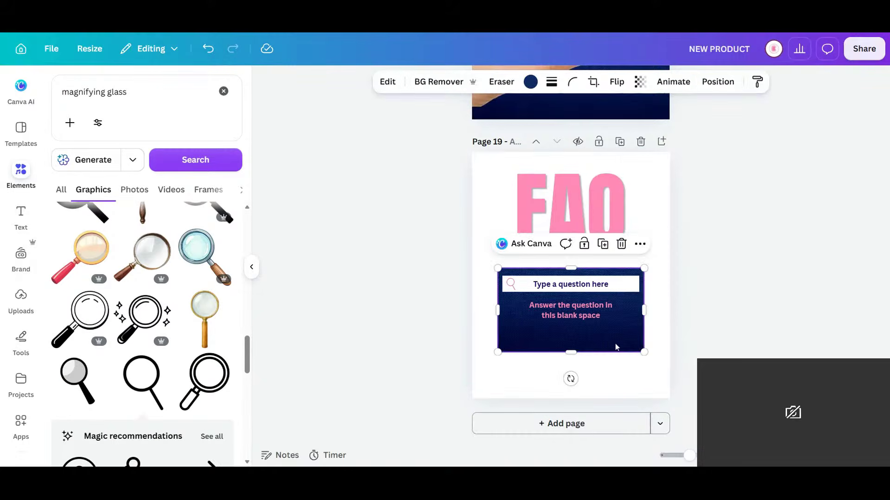
{"action": "left_click", "coordinate": [574, 353]}
{"action": "left_click_drag", "start_coordinate": [571, 351], "coordinate": [571, 334]}
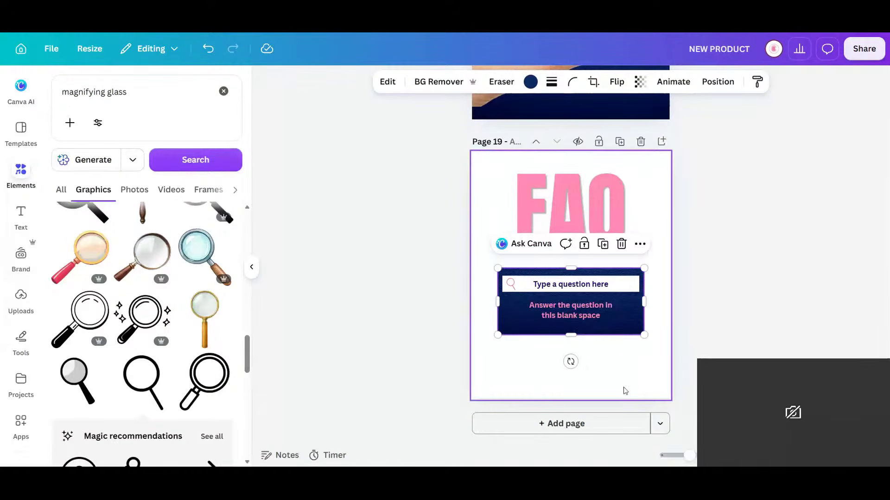
{"action": "left_click", "coordinate": [615, 373]}
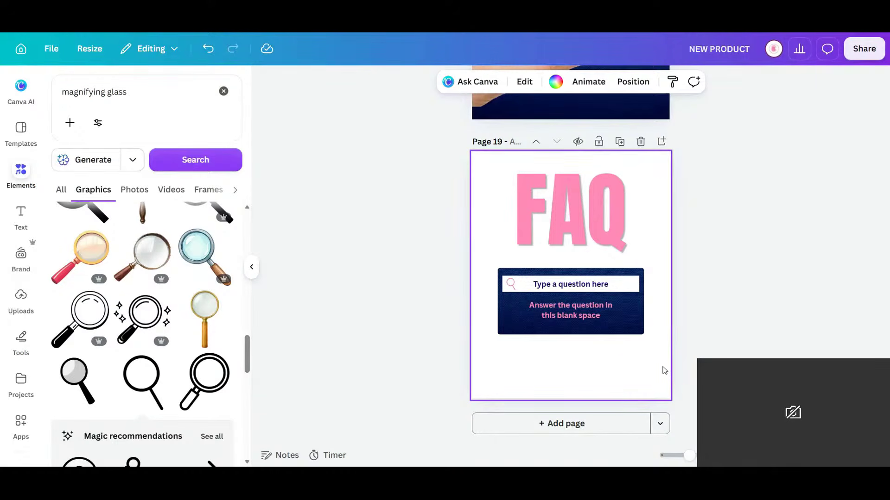
{"action": "scroll", "coordinate": [662, 368], "scroll_direction": "up", "scroll_amount": 3}
{"action": "scroll", "coordinate": [662, 368], "scroll_direction": "down", "scroll_amount": 3}
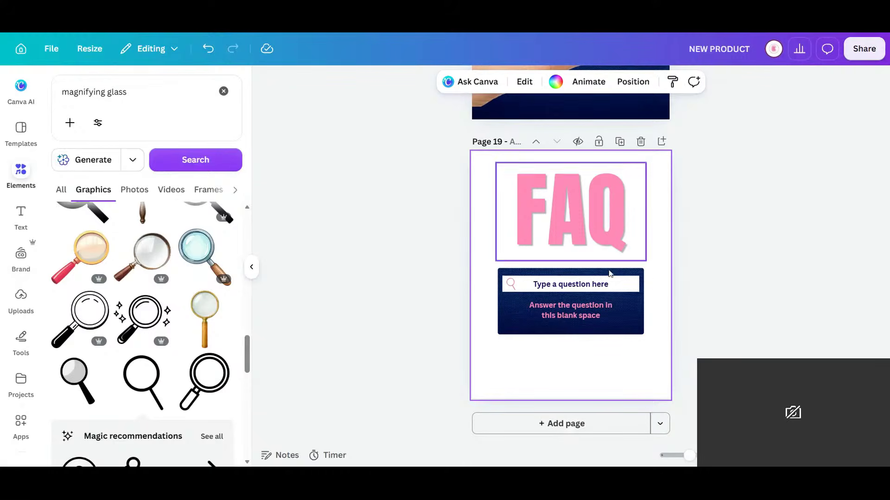
Duplicate the white question strip, place the copy below the navy panel and colour it light pink
{"action": "left_click", "coordinate": [636, 281]}
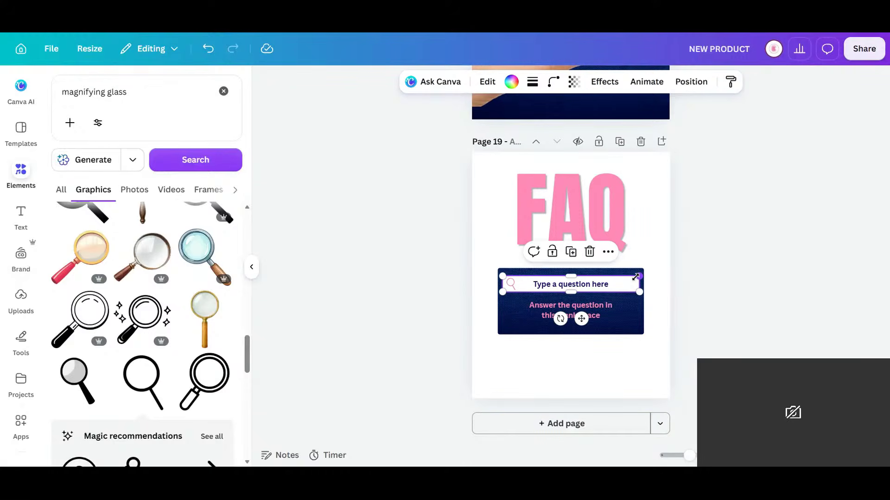
{"action": "left_click", "coordinate": [574, 255]}
{"action": "left_click_drag", "start_coordinate": [607, 290], "coordinate": [606, 360]}
{"action": "left_click", "coordinate": [510, 81]}
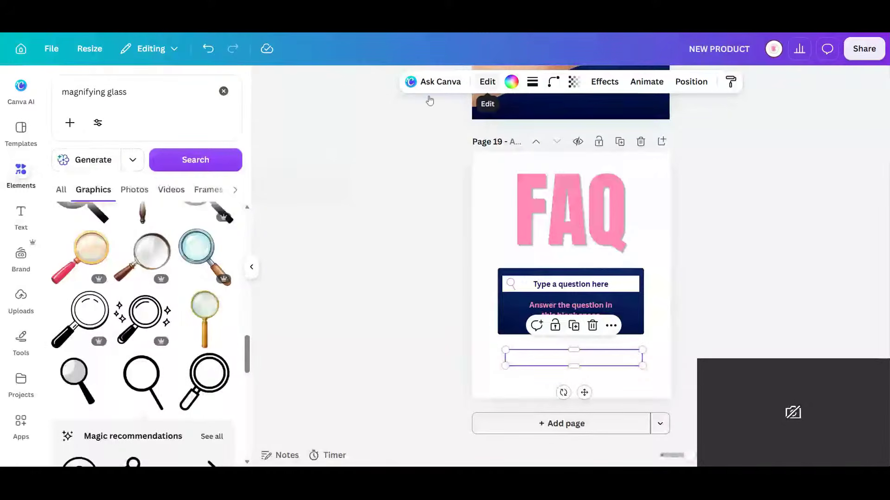
{"action": "left_click", "coordinate": [169, 172]}
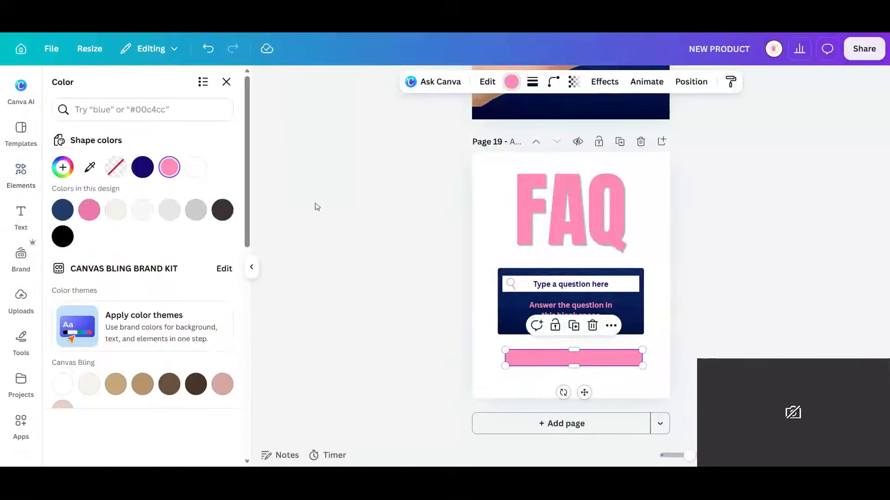
Narrow the pink bar, centre it below the navy panel and round its corners
{"action": "left_click_drag", "start_coordinate": [632, 357], "coordinate": [587, 357]}
{"action": "left_click_drag", "start_coordinate": [562, 392], "coordinate": [581, 392]}
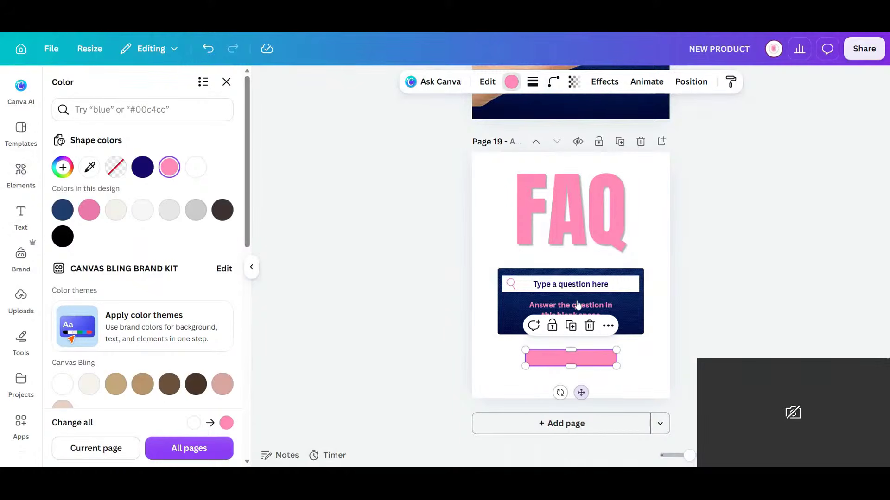
{"action": "left_click", "coordinate": [553, 82]}
{"action": "left_click_drag", "start_coordinate": [492, 129], "coordinate": [507, 127]}
{"action": "left_click", "coordinate": [638, 373]}
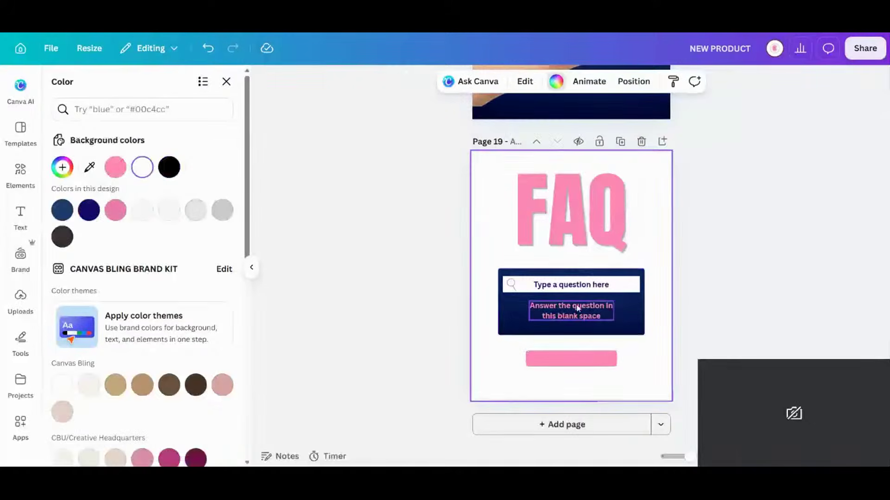
{"action": "scroll", "coordinate": [582, 304], "scroll_direction": "up", "scroll_amount": 5}
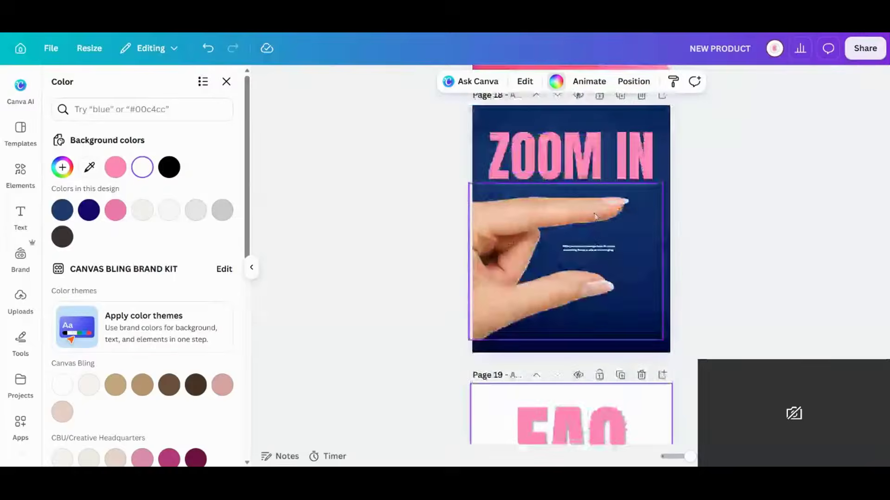
{"action": "scroll", "coordinate": [595, 217], "scroll_direction": "up", "scroll_amount": 5}
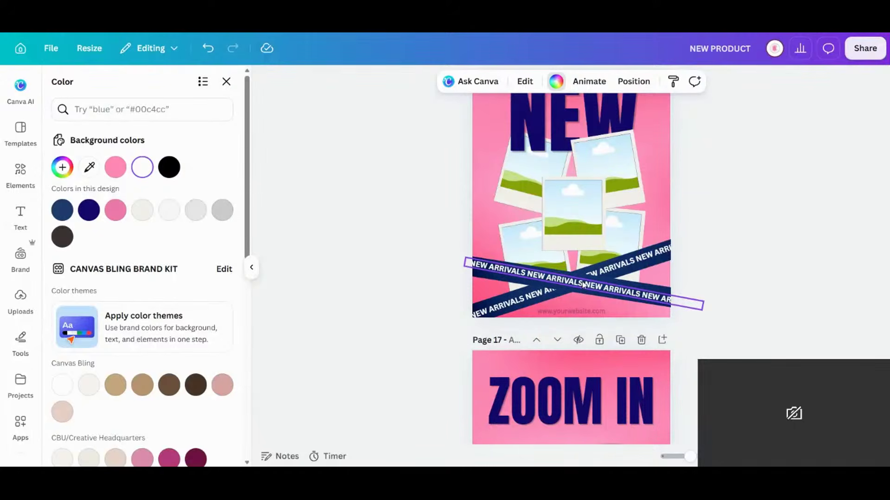
{"action": "left_click", "coordinate": [572, 313]}
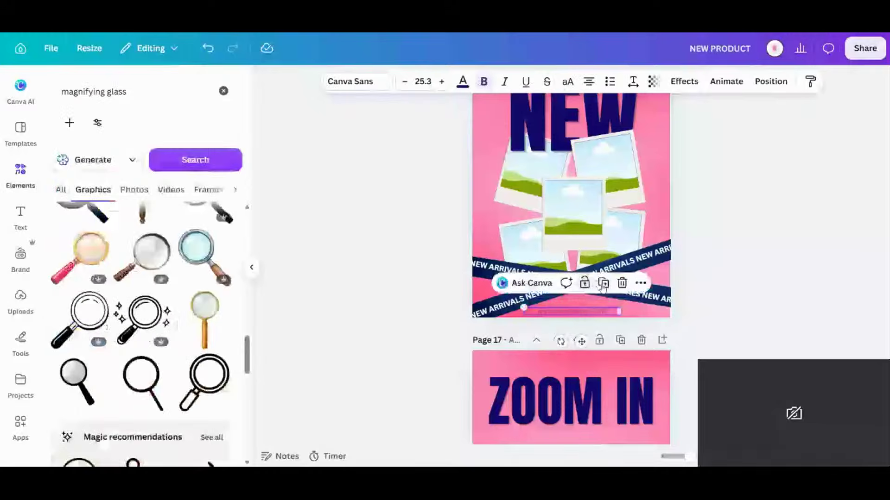
{"action": "left_click_drag", "start_coordinate": [596, 314], "coordinate": [574, 388]}
{"action": "scroll", "coordinate": [622, 344], "scroll_direction": "down", "scroll_amount": 14}
{"action": "left_click", "coordinate": [603, 361]}
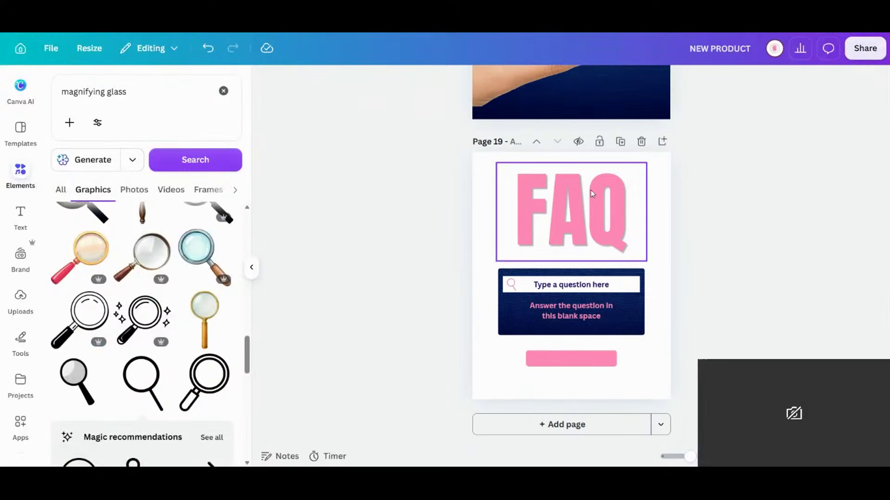
Duplicate the "FAQ" heading, move the copy down over the pink bar and replace its text with "SHOP NOW"
{"action": "left_click", "coordinate": [592, 195]}
{"action": "left_click", "coordinate": [605, 140]}
{"action": "left_click_drag", "start_coordinate": [588, 214], "coordinate": [589, 358]}
{"action": "type", "text": "shop"}
{"action": "key", "text": "BackSpace"}
{"action": "key", "text": "BackSpace"}
{"action": "key", "text": "BackSpace"}
{"action": "key", "text": "BackSpace"}
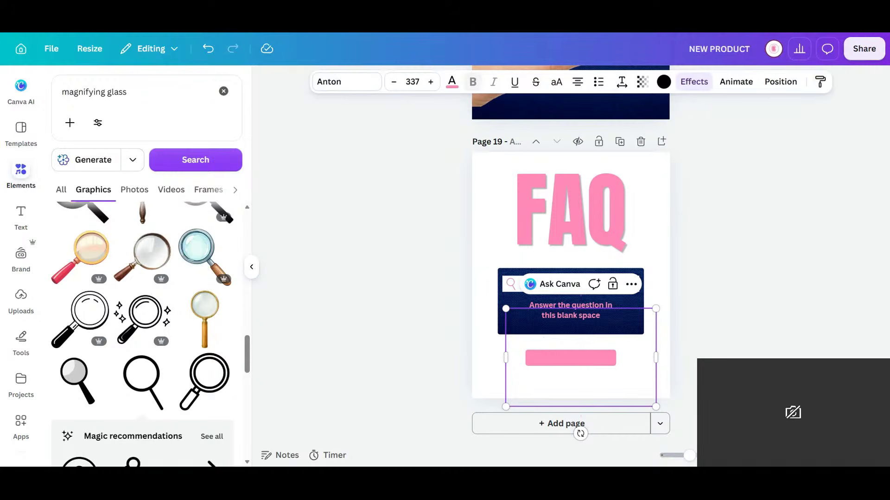
{"action": "type", "text": "shop now"}
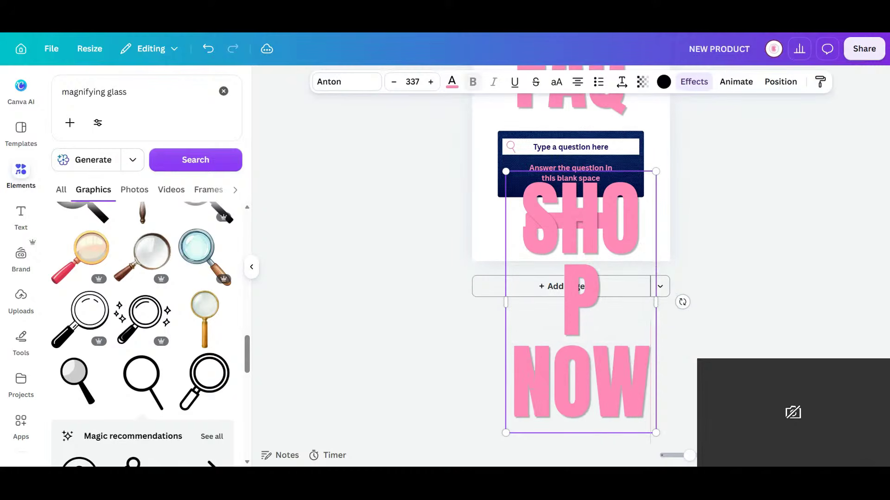
Fit "SHOP NOW" on one line at font size 45.5, centre it on the pink bar and colour it dark navy
{"action": "left_click_drag", "start_coordinate": [656, 301], "coordinate": [873, 253]}
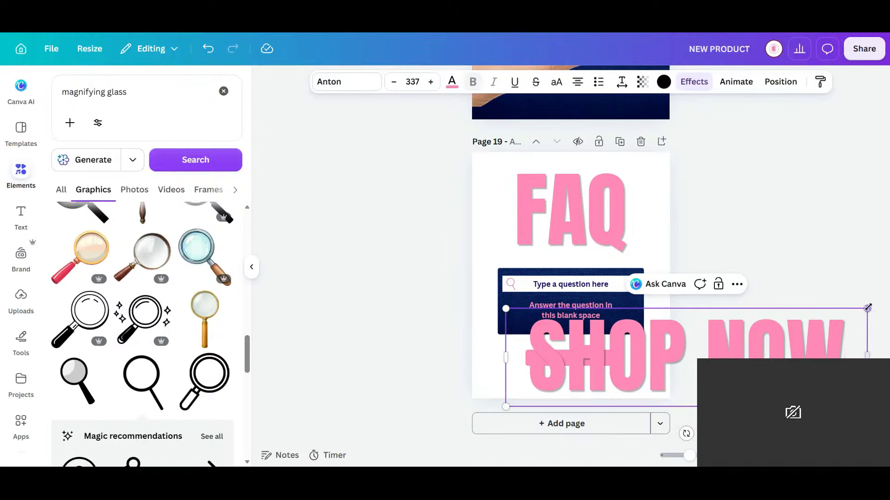
{"action": "left_click_drag", "start_coordinate": [867, 308], "coordinate": [551, 383]}
{"action": "left_click_drag", "start_coordinate": [540, 433], "coordinate": [581, 388]}
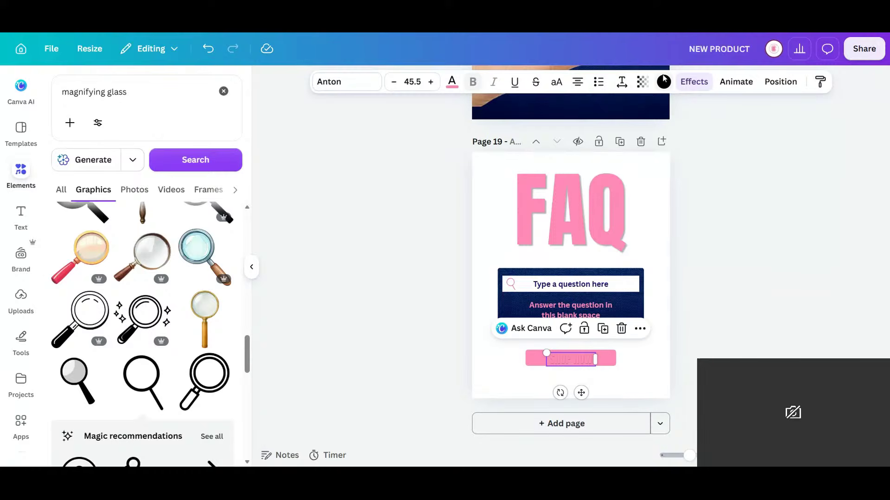
{"action": "left_click", "coordinate": [453, 82]}
{"action": "left_click", "coordinate": [116, 167]}
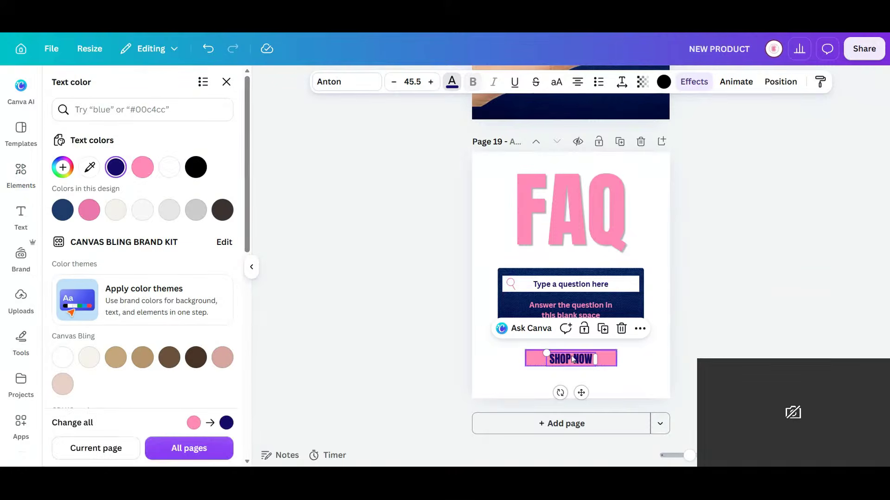
{"action": "left_click", "coordinate": [651, 376]}
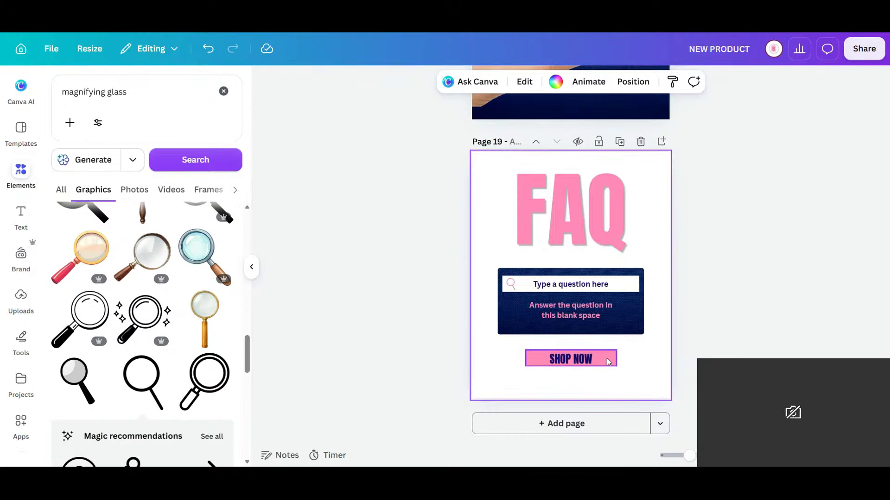
Resize the pink bar narrower and slightly taller so it fits evenly around the "SHOP NOW" text
{"action": "left_click", "coordinate": [608, 361]}
{"action": "left_click_drag", "start_coordinate": [571, 366], "coordinate": [601, 363]}
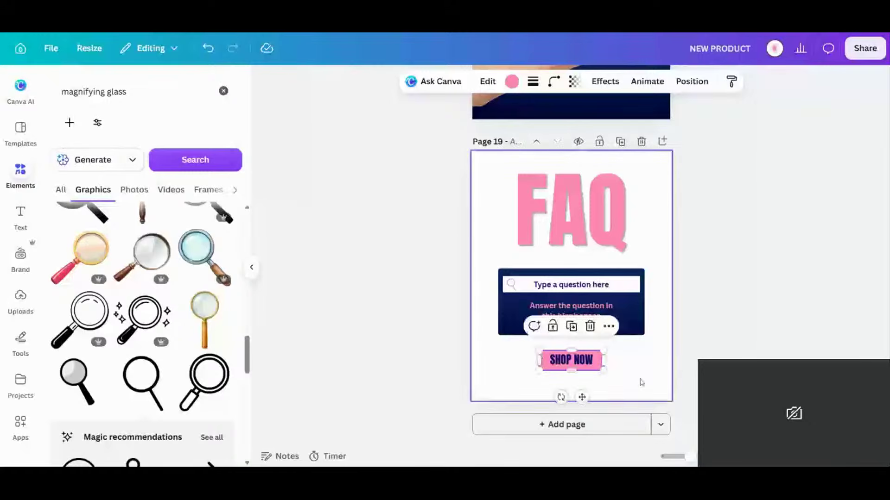
{"action": "left_click", "coordinate": [641, 382]}
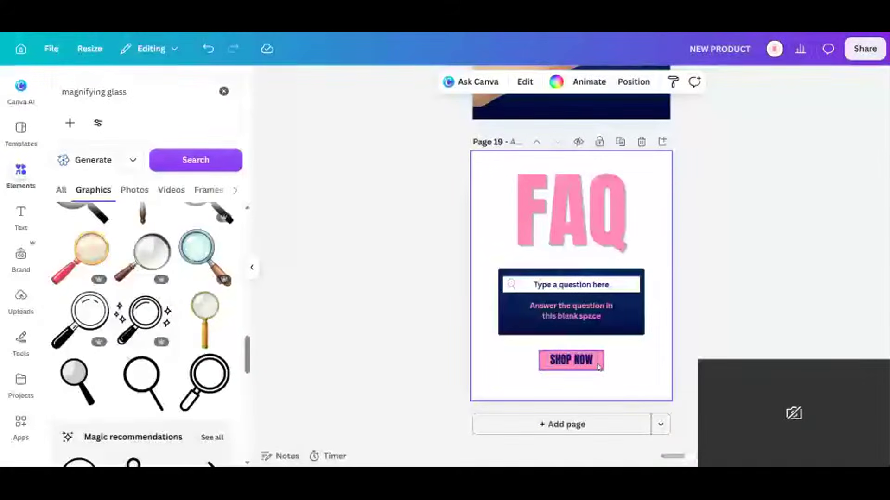
{"action": "left_click_drag", "start_coordinate": [598, 366], "coordinate": [597, 362]}
{"action": "left_click", "coordinate": [649, 381]}
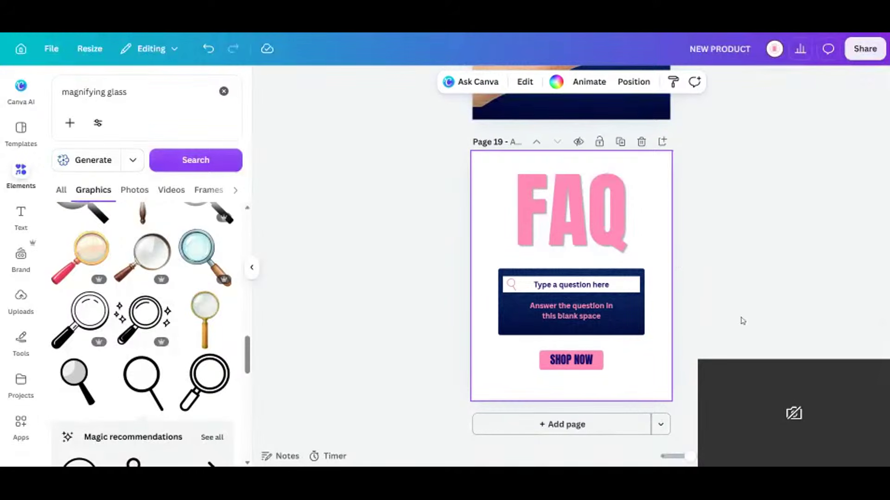
{"action": "scroll", "coordinate": [682, 294], "scroll_direction": "up", "scroll_amount": 5}
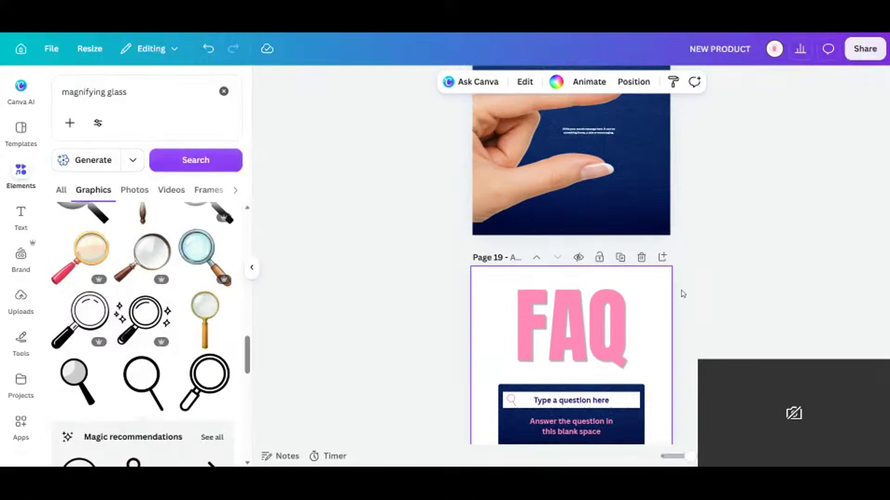
{"action": "scroll", "coordinate": [682, 294], "scroll_direction": "up", "scroll_amount": 2}
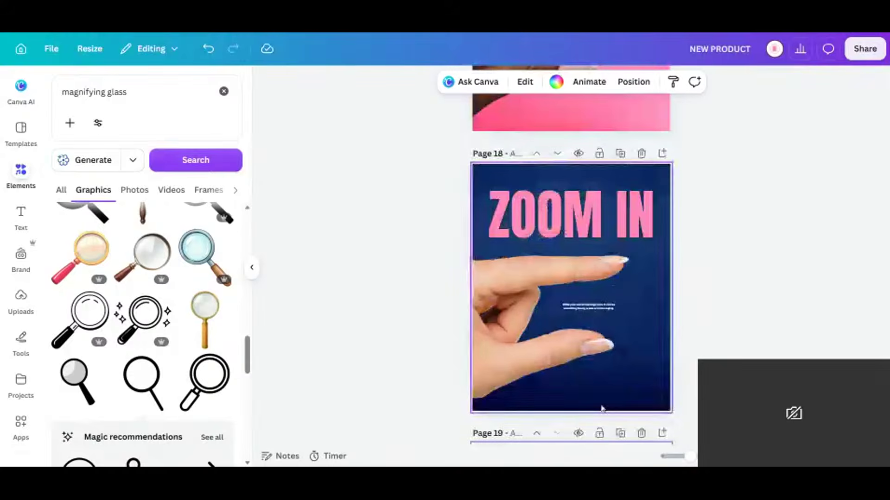
{"action": "scroll", "coordinate": [637, 256], "scroll_direction": "up", "scroll_amount": 5}
{"action": "scroll", "coordinate": [638, 258], "scroll_direction": "down", "scroll_amount": 5}
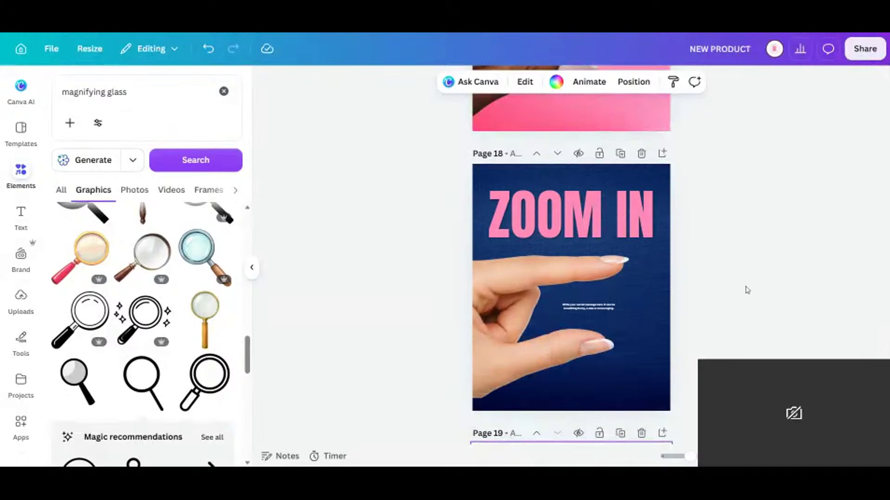
{"action": "scroll", "coordinate": [747, 289], "scroll_direction": "up", "scroll_amount": 10}
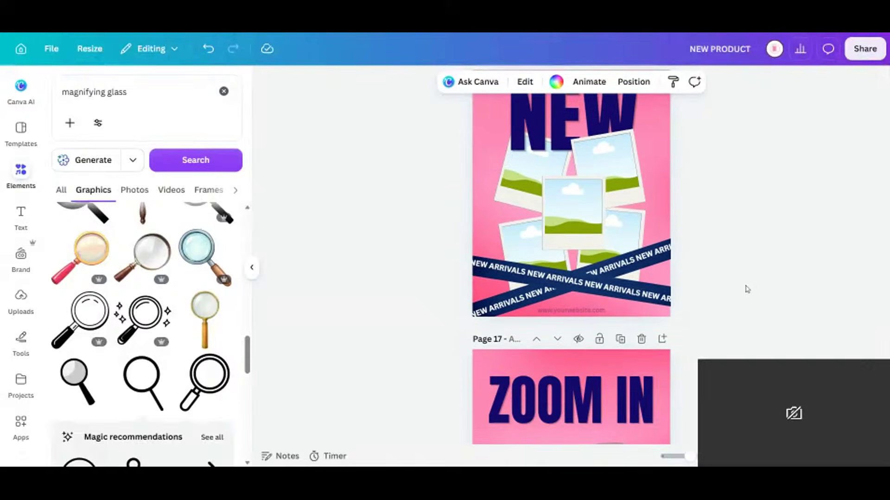
{"action": "scroll", "coordinate": [747, 289], "scroll_direction": "up", "scroll_amount": 3}
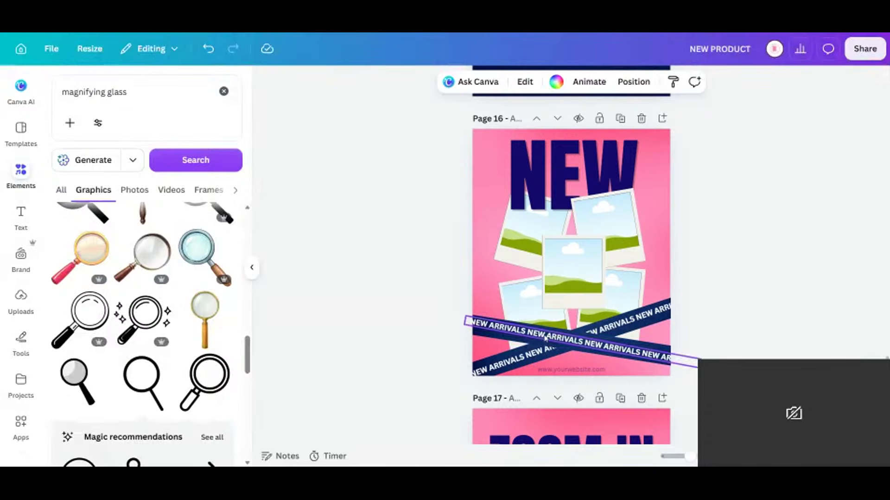
Look back over the finished designs on the pages before page 17
{"action": "scroll", "coordinate": [653, 217], "scroll_direction": "up", "scroll_amount": 15}
{"action": "scroll", "coordinate": [666, 265], "scroll_direction": "down", "scroll_amount": 6}
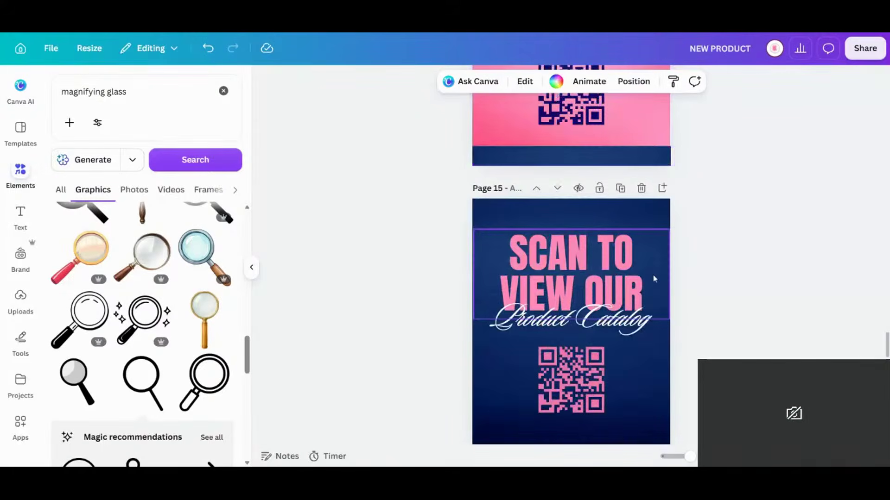
{"action": "scroll", "coordinate": [623, 265], "scroll_direction": "up", "scroll_amount": 20}
{"action": "scroll", "coordinate": [622, 265], "scroll_direction": "down", "scroll_amount": 14}
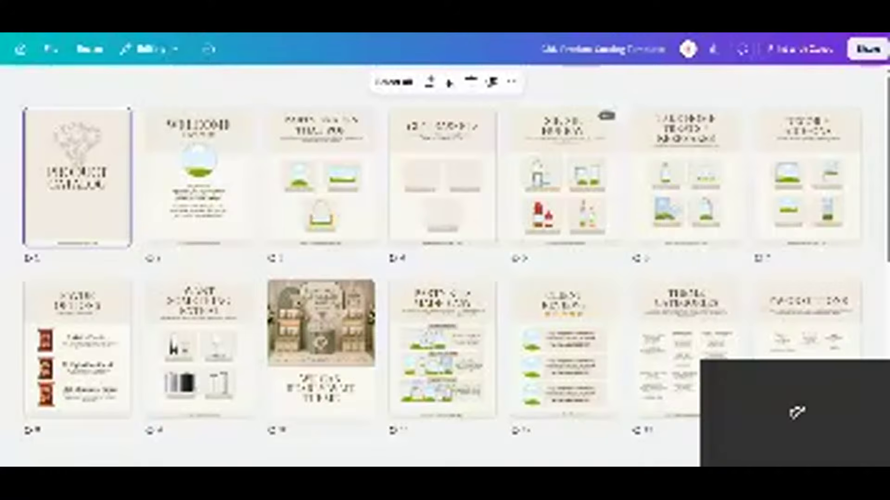
Look through the page overview of the CBU Product Catalog Template design for page ideas
{"action": "scroll", "coordinate": [580, 206], "scroll_direction": "down", "scroll_amount": 5}
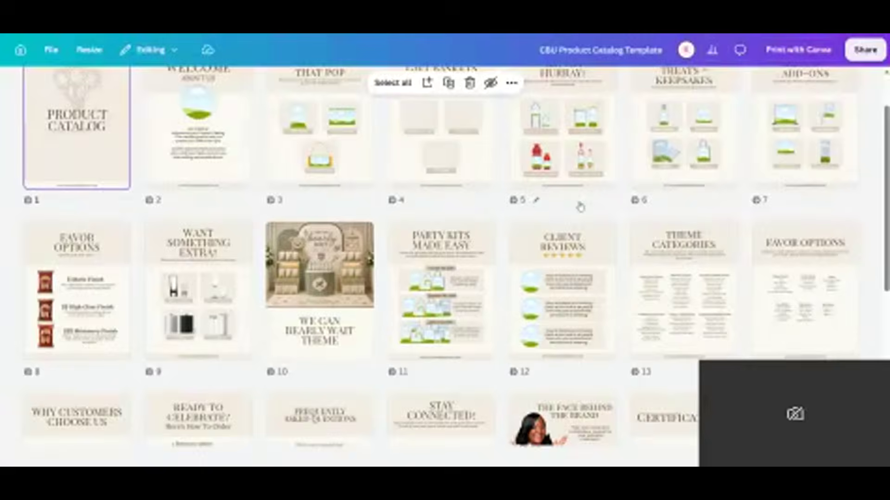
{"action": "scroll", "coordinate": [580, 207], "scroll_direction": "down", "scroll_amount": 2}
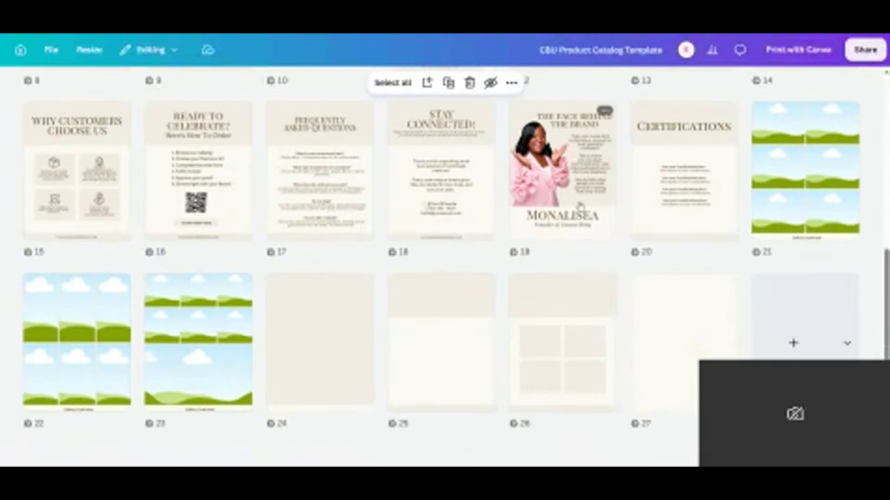
{"action": "scroll", "coordinate": [580, 207], "scroll_direction": "up", "scroll_amount": 5}
{"action": "scroll", "coordinate": [580, 207], "scroll_direction": "up", "scroll_amount": 3}
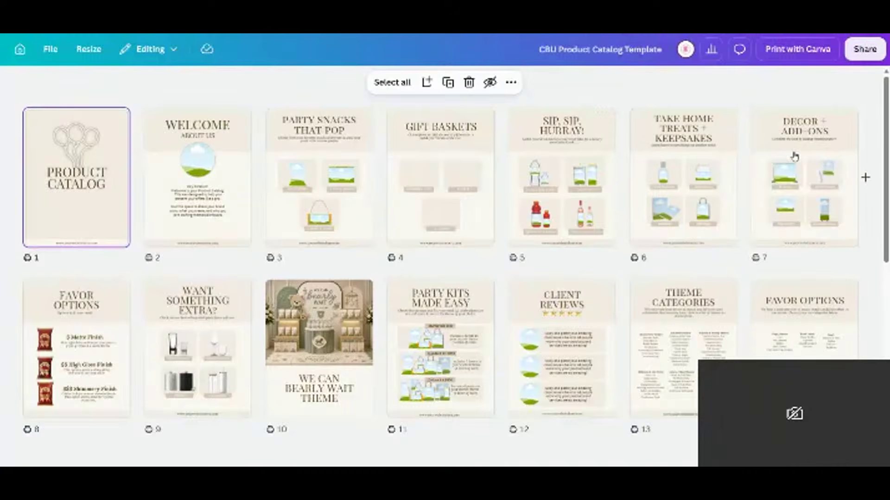
Review all pages of the NEW PRODUCT design in the page overview, from the colour palette to the "FAQ" page
{"action": "mouse_move", "coordinate": [668, 312]}
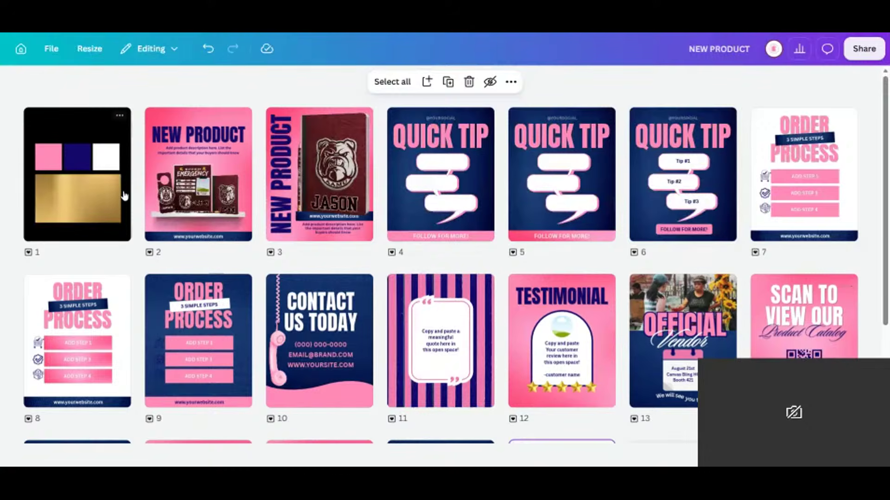
{"action": "scroll", "coordinate": [106, 210], "scroll_direction": "down", "scroll_amount": 4}
{"action": "scroll", "coordinate": [419, 225], "scroll_direction": "up", "scroll_amount": 4}
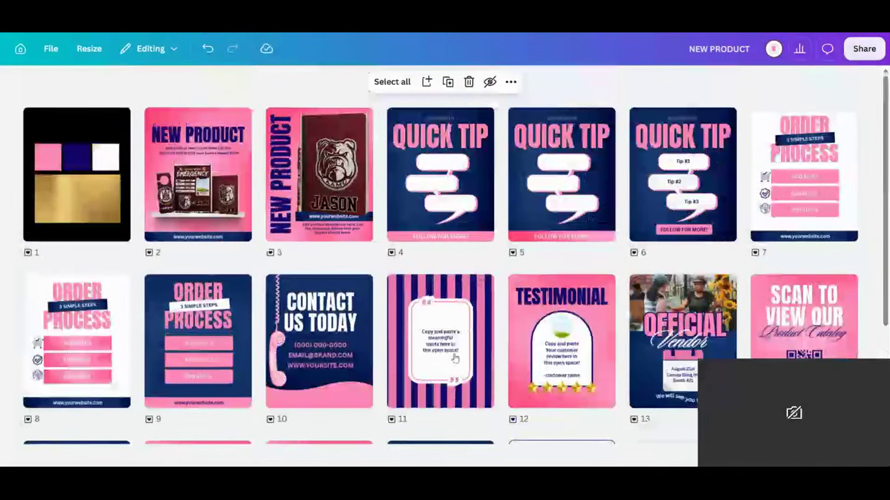
{"action": "scroll", "coordinate": [461, 350], "scroll_direction": "down", "scroll_amount": 1}
{"action": "scroll", "coordinate": [460, 350], "scroll_direction": "down", "scroll_amount": 2}
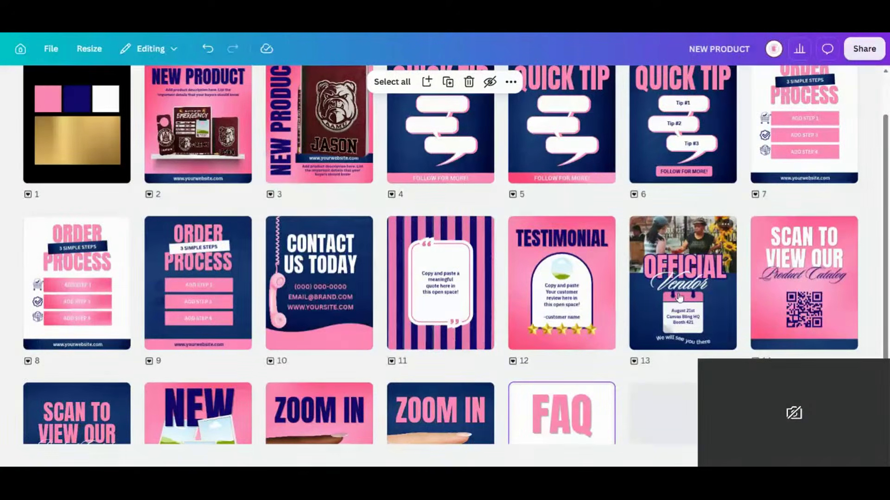
{"action": "scroll", "coordinate": [679, 297], "scroll_direction": "down", "scroll_amount": 3}
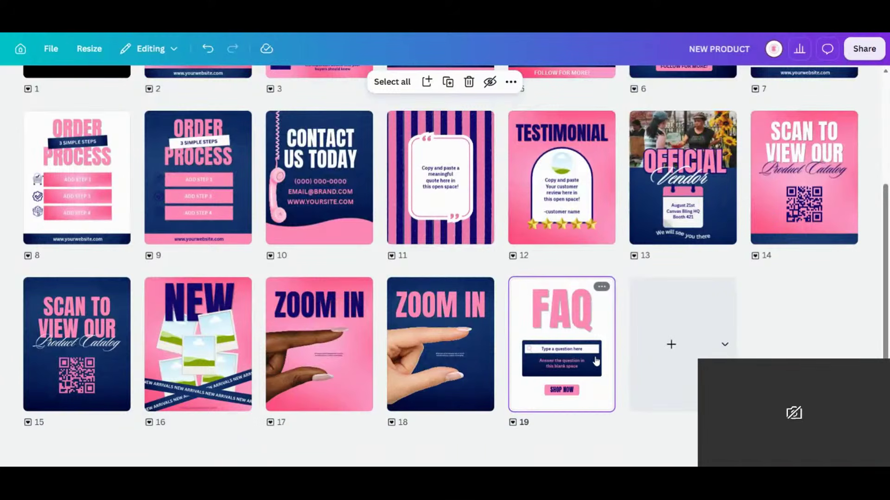
{"action": "scroll", "coordinate": [574, 311], "scroll_direction": "up", "scroll_amount": 5}
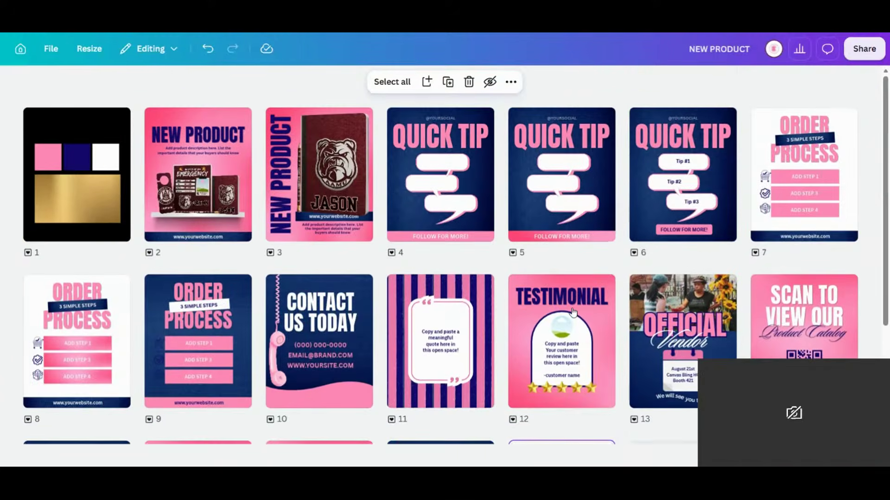
{"action": "scroll", "coordinate": [574, 311], "scroll_direction": "down", "scroll_amount": 5}
{"action": "scroll", "coordinate": [574, 311], "scroll_direction": "up", "scroll_amount": 5}
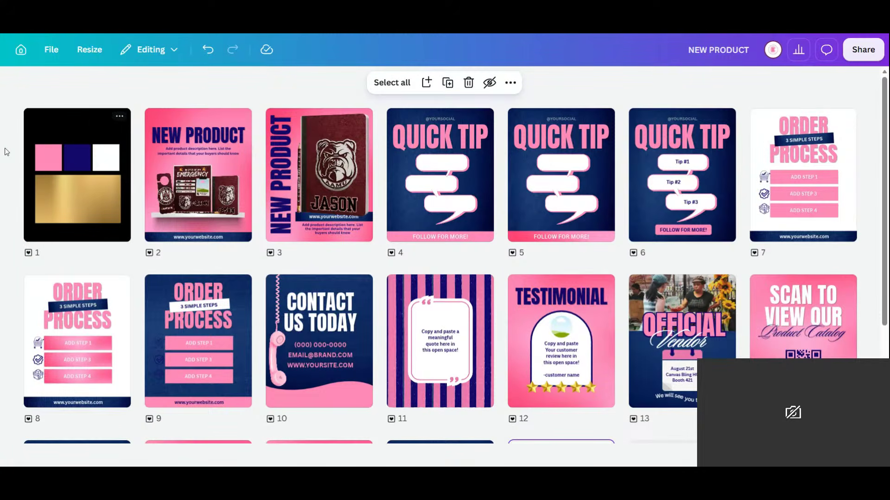
Open page 1, change its black background to light beige and delete the gold rectangle
{"action": "left_click", "coordinate": [106, 127]}
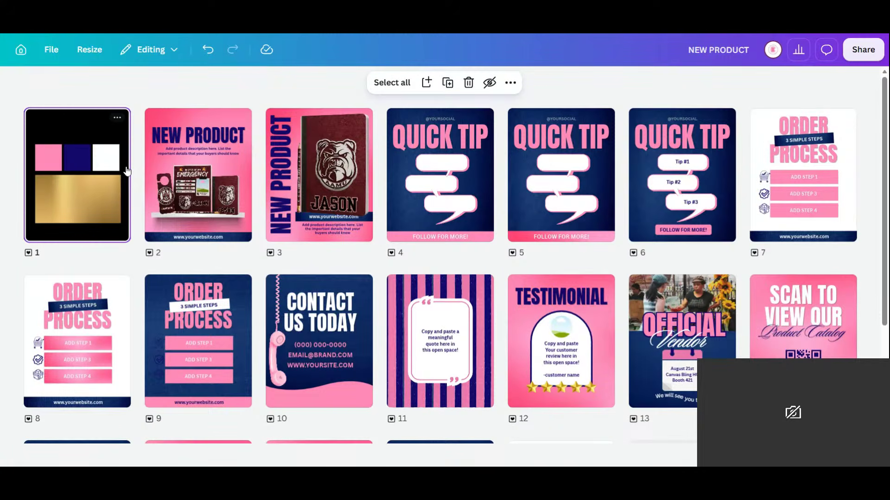
{"action": "double_click", "coordinate": [92, 132]}
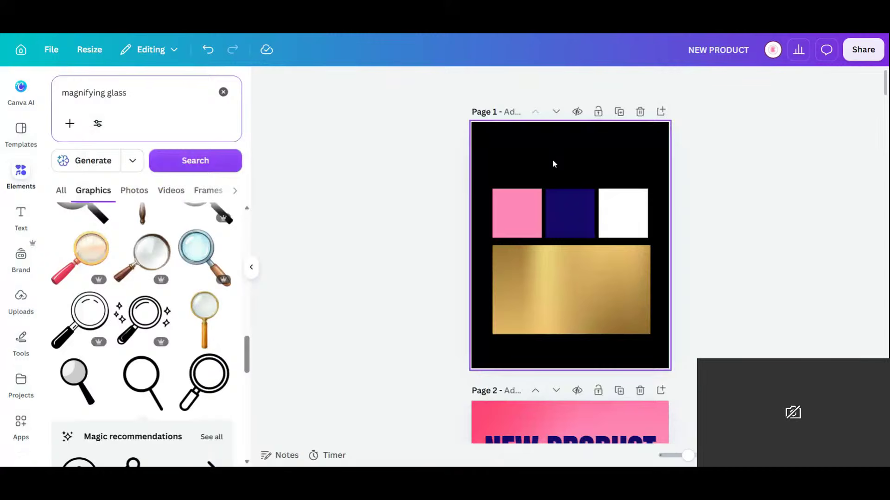
{"action": "left_click", "coordinate": [553, 163]}
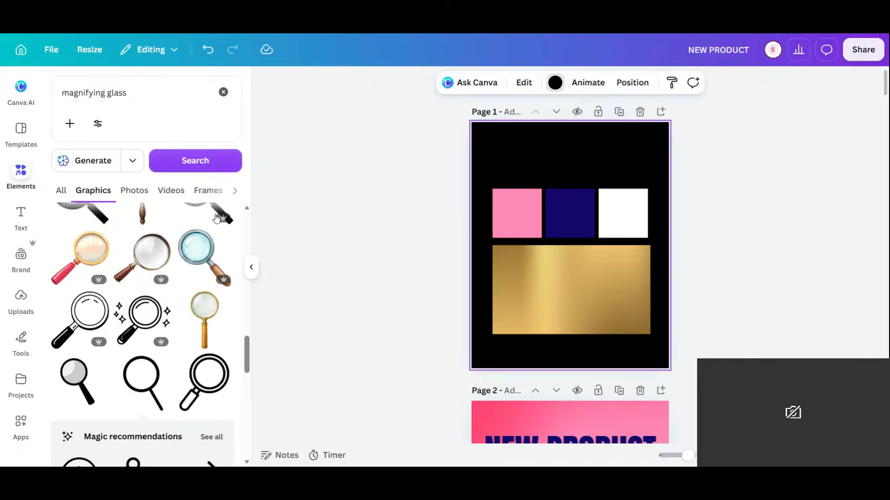
{"action": "left_click", "coordinate": [142, 210]}
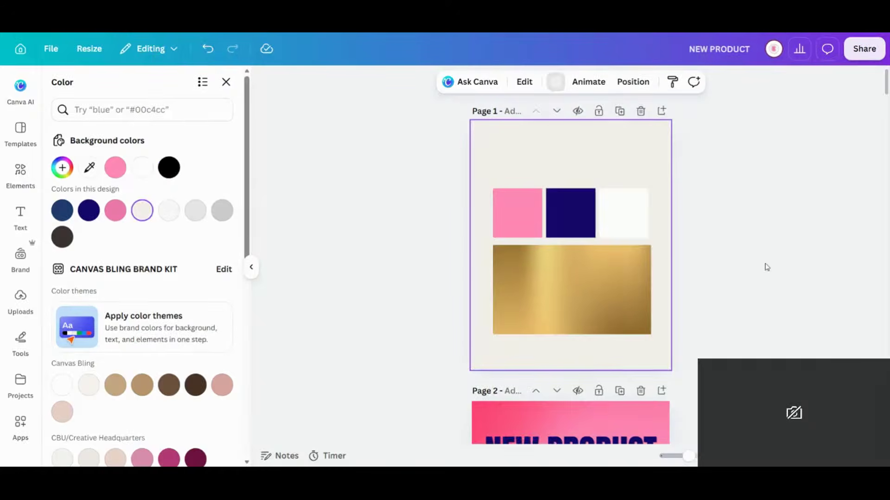
{"action": "left_click", "coordinate": [607, 304]}
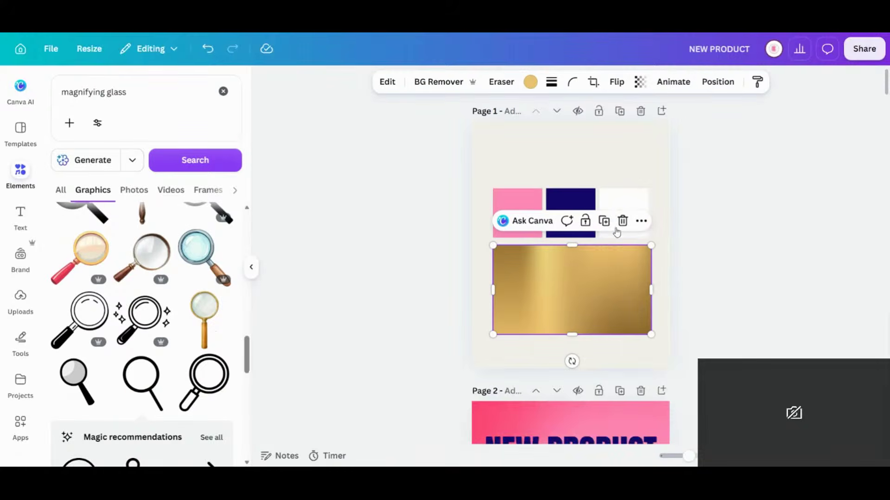
{"action": "left_click", "coordinate": [622, 221]}
Move the pink, navy and white squares together down to the middle of page 1
{"action": "left_click_drag", "start_coordinate": [710, 251], "coordinate": [468, 197]}
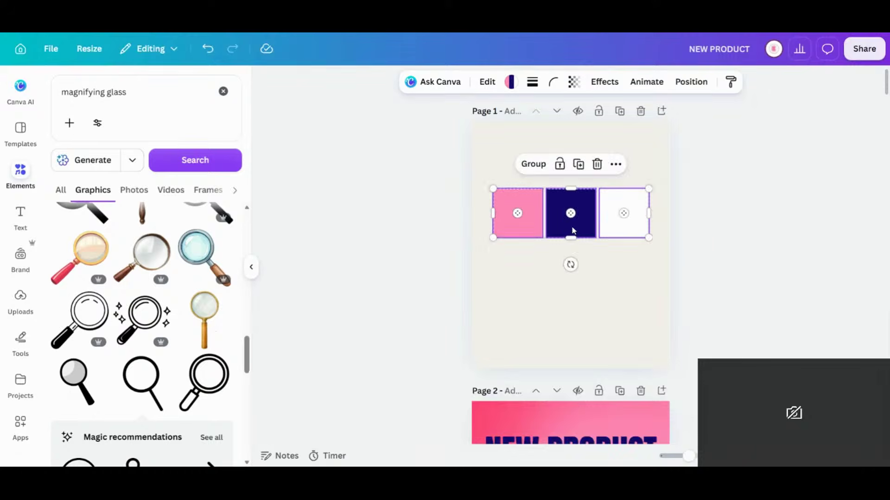
{"action": "left_click_drag", "start_coordinate": [577, 239], "coordinate": [572, 266]}
{"action": "left_click", "coordinate": [612, 291]}
{"action": "left_click", "coordinate": [585, 258]}
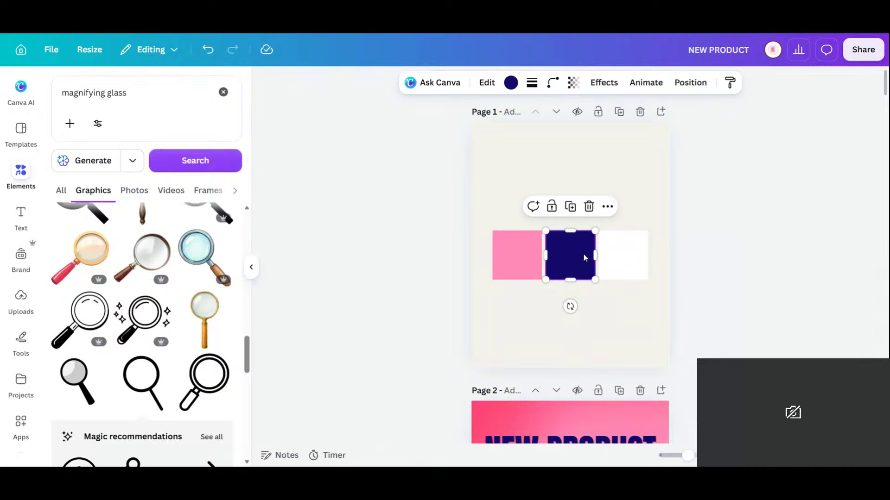
{"action": "left_click_drag", "start_coordinate": [471, 213], "coordinate": [642, 284]}
{"action": "left_click_drag", "start_coordinate": [587, 273], "coordinate": [585, 269]}
{"action": "left_click", "coordinate": [700, 246]}
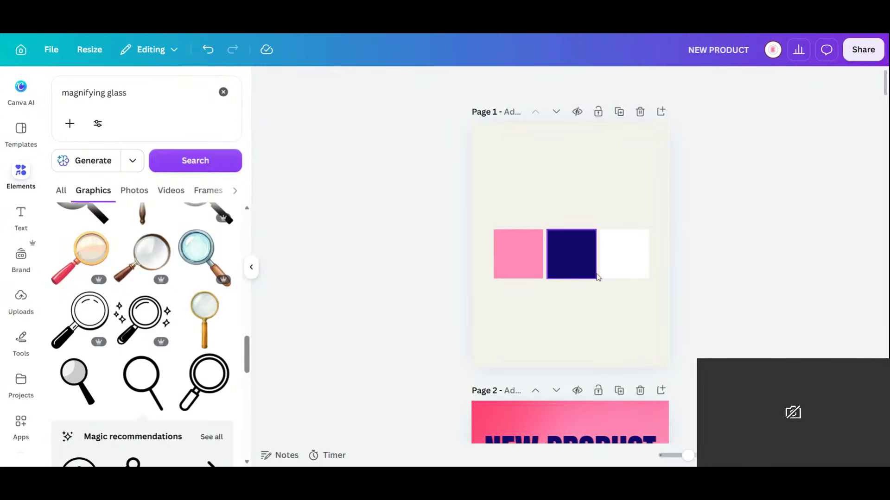
Duplicate the "FAQ" page, page 19, at the end of the design
{"action": "scroll", "coordinate": [567, 276], "scroll_direction": "down", "scroll_amount": 4}
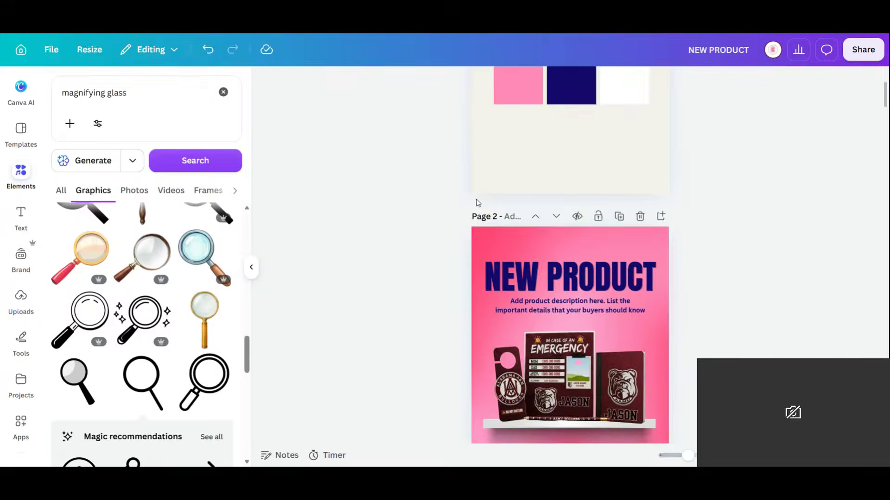
{"action": "scroll", "coordinate": [515, 338], "scroll_direction": "down", "scroll_amount": 6}
{"action": "scroll", "coordinate": [554, 297], "scroll_direction": "down", "scroll_amount": 9}
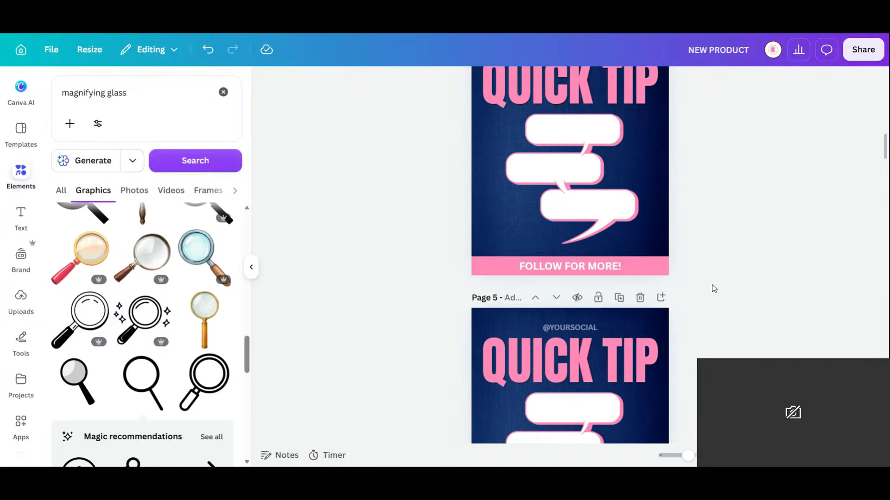
{"action": "scroll", "coordinate": [692, 288], "scroll_direction": "down", "scroll_amount": 5}
{"action": "scroll", "coordinate": [692, 287], "scroll_direction": "down", "scroll_amount": 15}
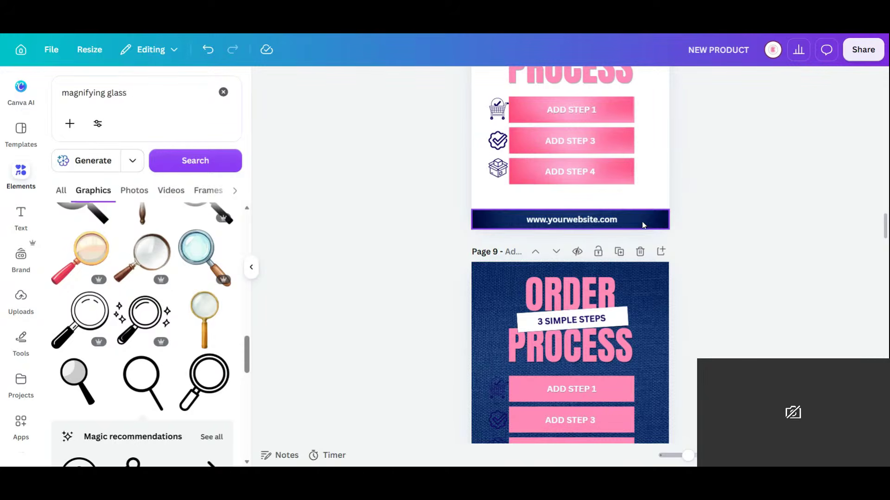
{"action": "scroll", "coordinate": [651, 244], "scroll_direction": "down", "scroll_amount": 4}
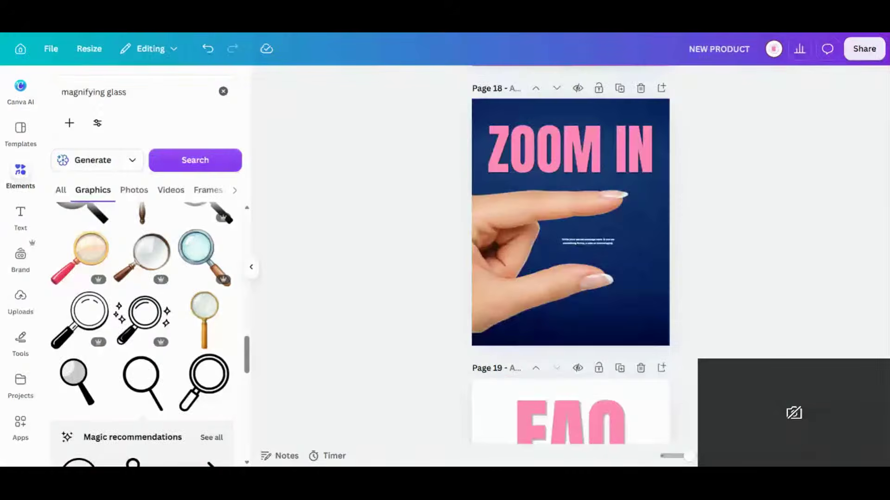
{"action": "scroll", "coordinate": [645, 314], "scroll_direction": "down", "scroll_amount": 5}
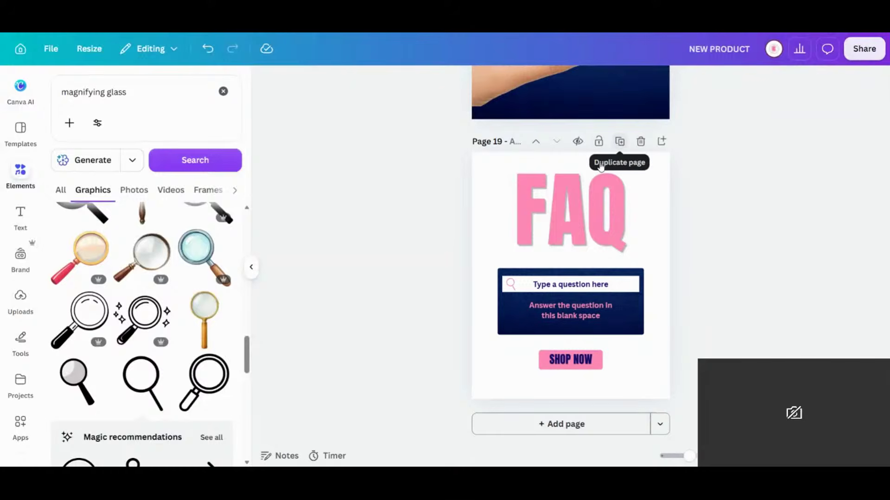
{"action": "left_click", "coordinate": [619, 141]}
{"action": "left_click", "coordinate": [637, 243]}
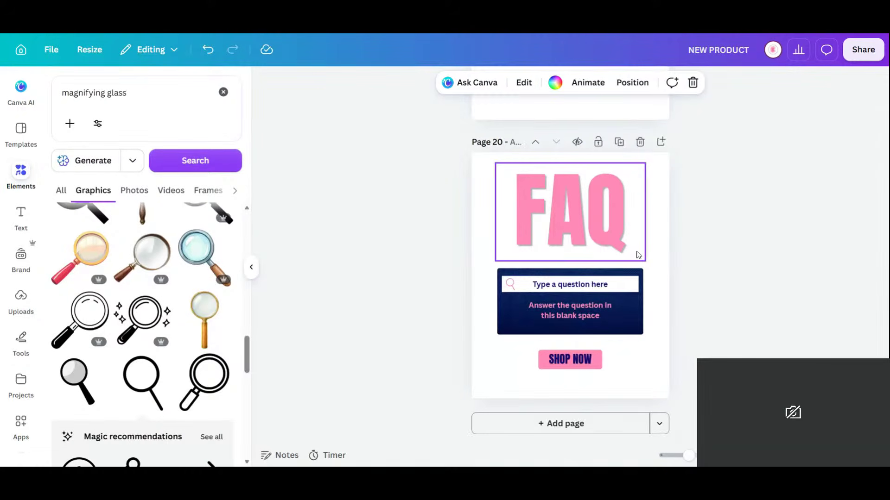
On page 20, replace the "FAQ" heading with "Q+A" and the question line with "Ask us anything"
{"action": "double_click", "coordinate": [588, 220]}
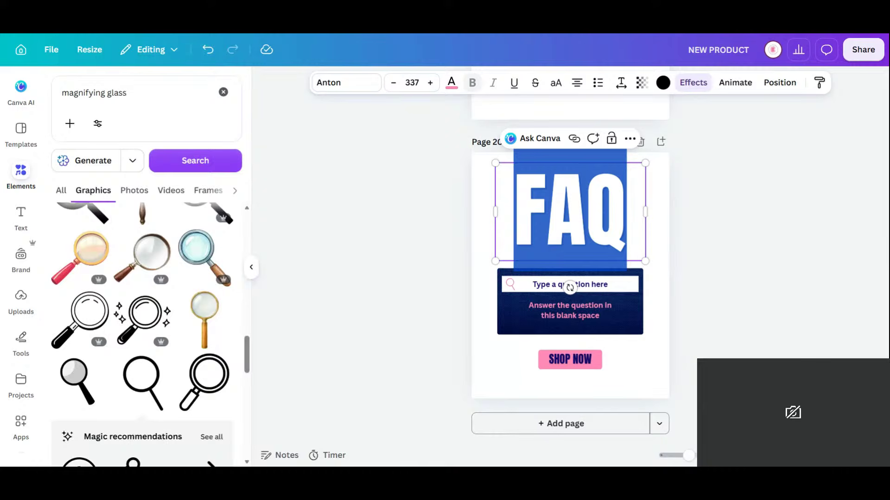
{"action": "type", "text": "Q"}
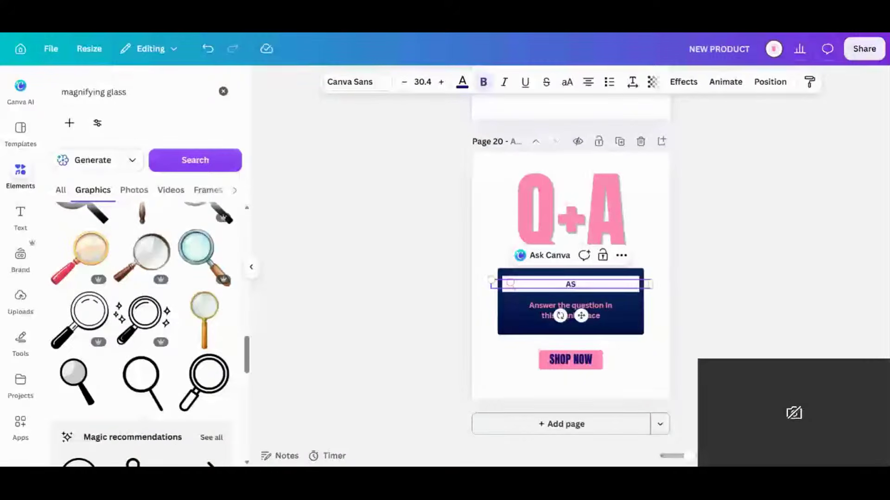
{"action": "type", "text": "k"}
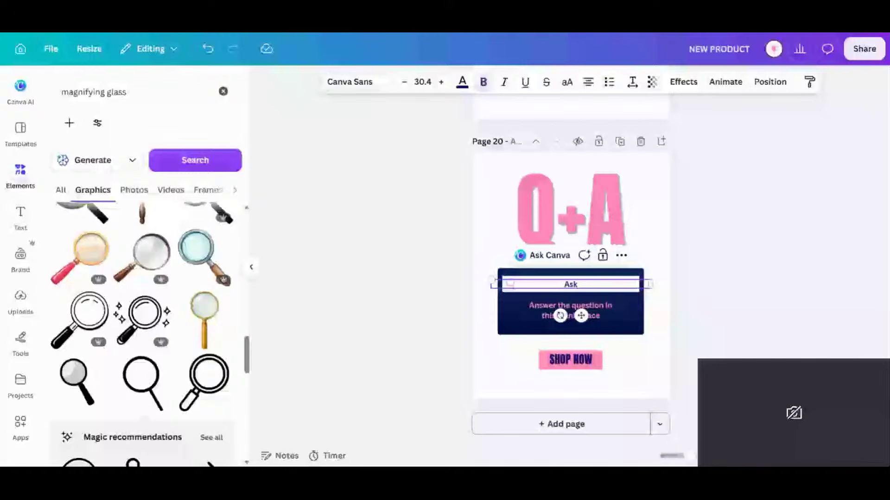
{"action": "type", "text": " us anything"}
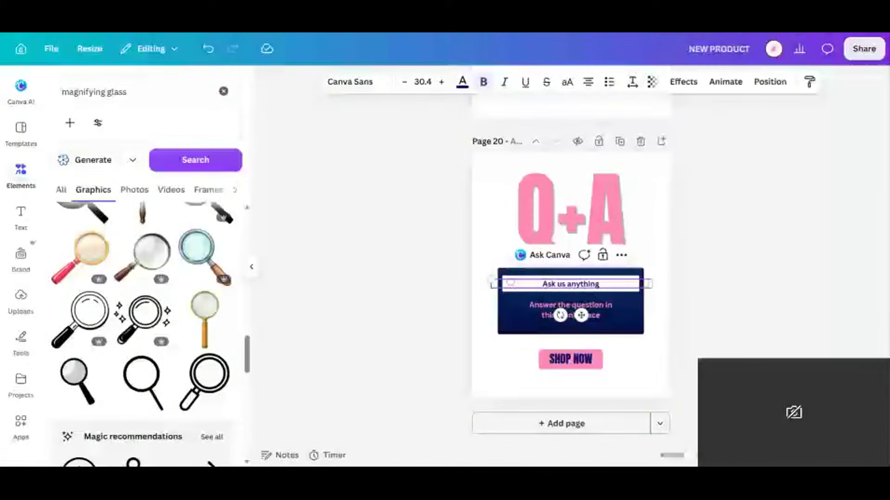
Replace the answer text in page 20's navy panel with "Drop your question in the comments."
{"action": "double_click", "coordinate": [584, 316]}
{"action": "type", "text": "Drop your question !"}
{"action": "type", "text": "n the comments."}
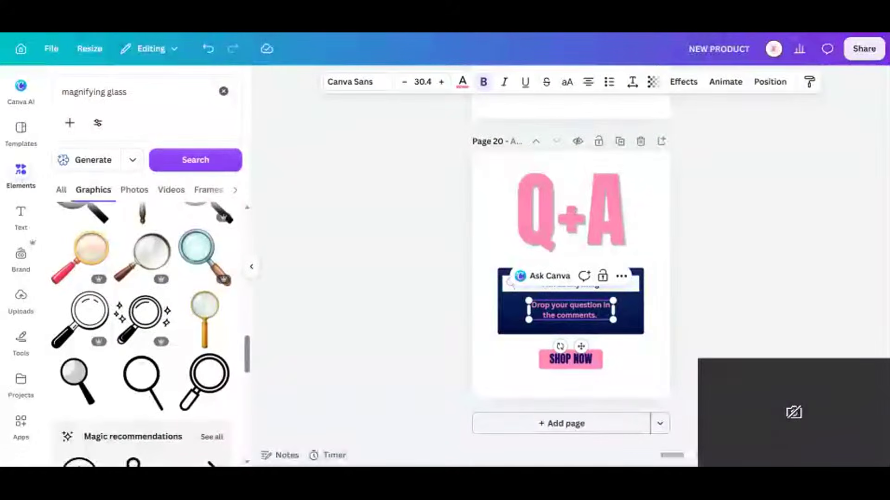
Insert "We love catering to our audience." before the "Drop your question in the comments." sentence on page 20
{"action": "left_click", "coordinate": [532, 305]}
{"action": "type", "text": "We "}
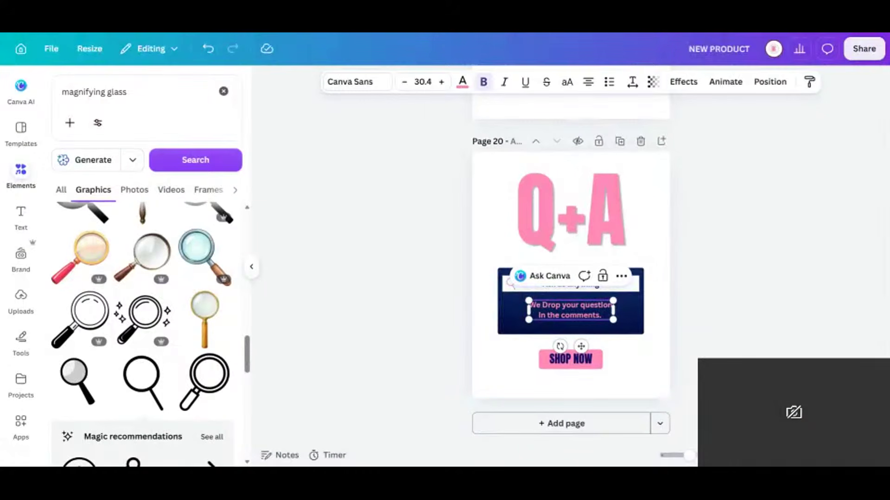
{"action": "type", "text": "love "}
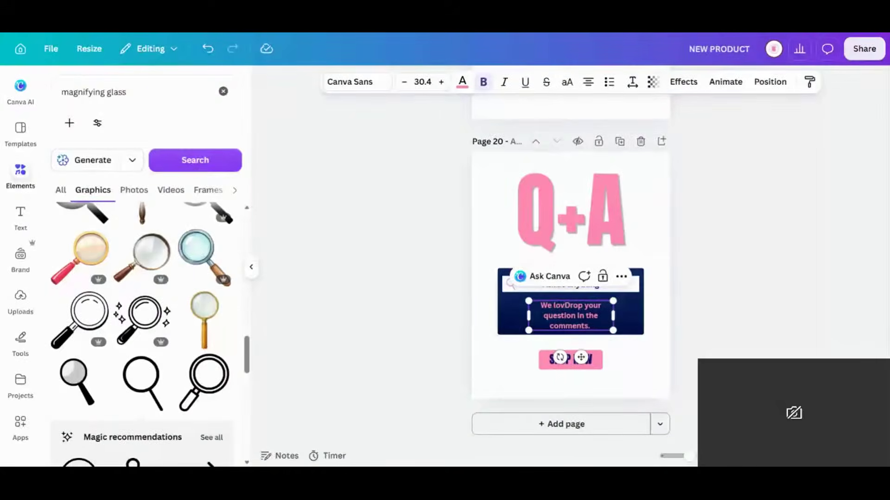
{"action": "type", "text": "catering t"}
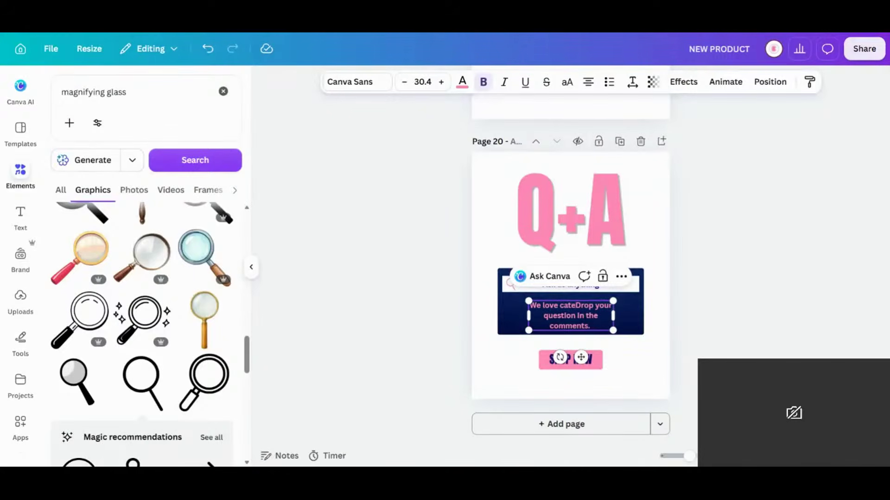
{"action": "type", "text": "o our audi"}
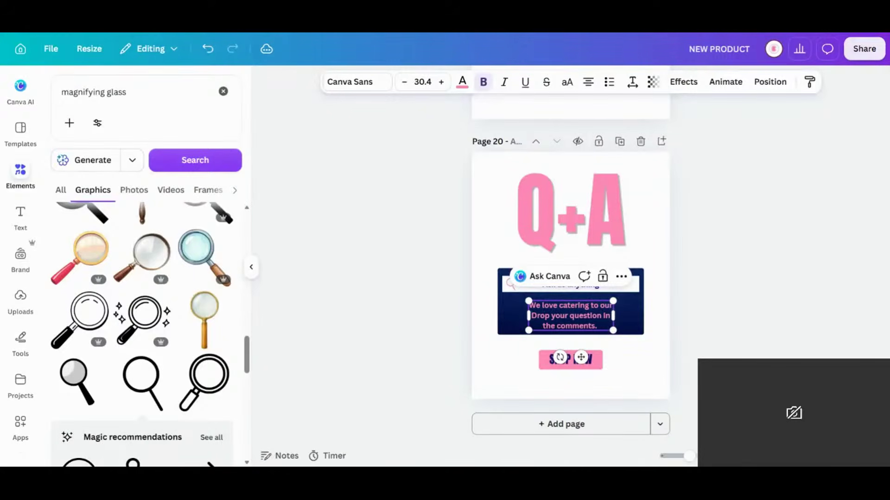
{"action": "type", "text": "ence. Drop your"}
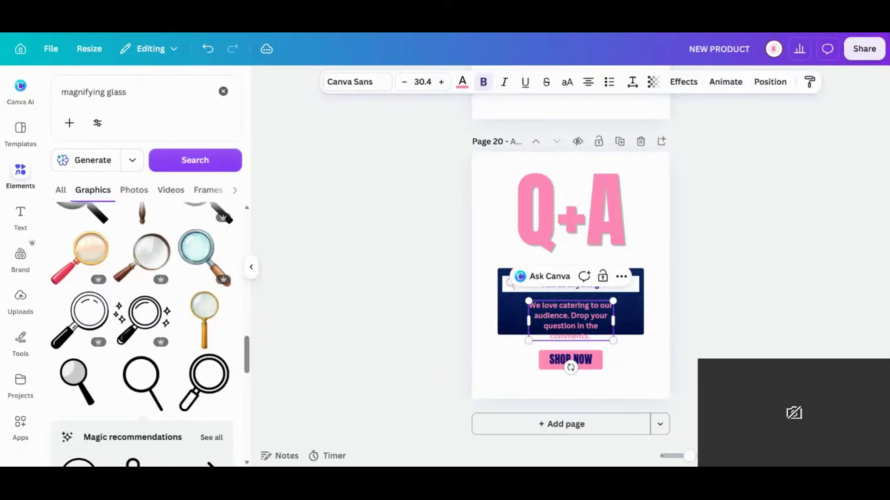
On page 20, widen the answer text box so it wraps onto three lines, and lower the "Q+A" heading to just above the navy panel
{"action": "left_click_drag", "start_coordinate": [613, 320], "coordinate": [586, 318]}
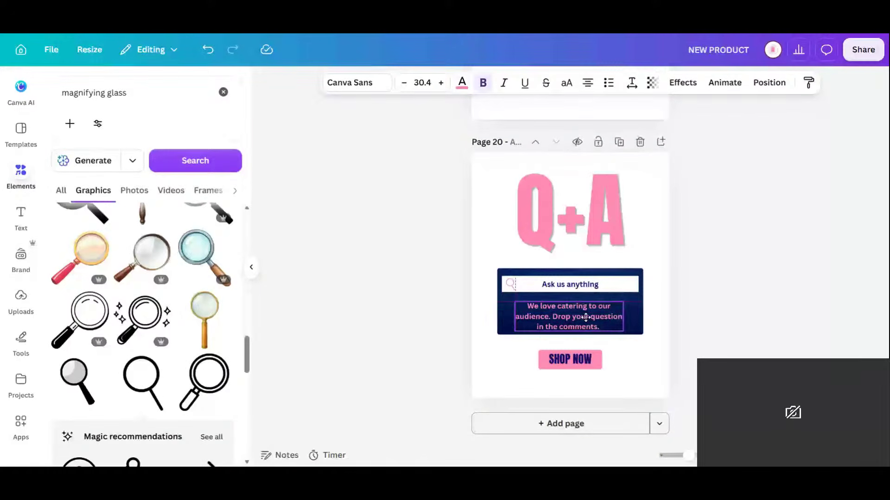
{"action": "left_click_drag", "start_coordinate": [585, 221], "coordinate": [585, 231]}
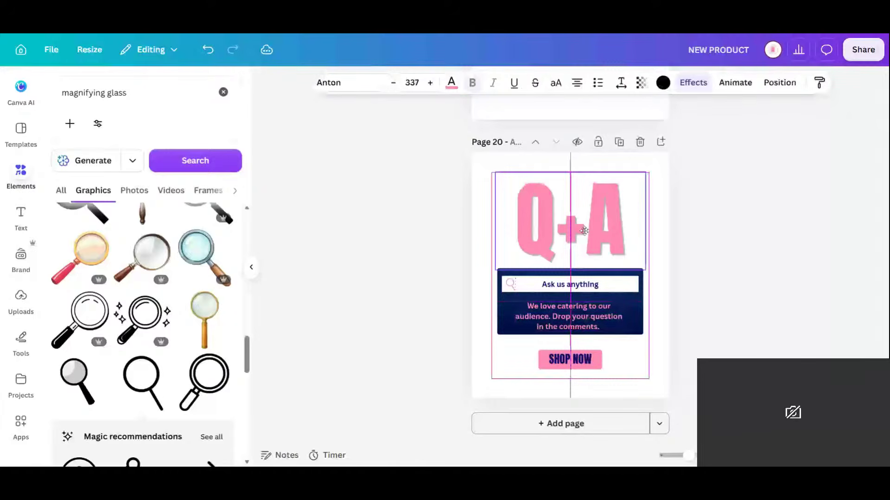
{"action": "left_click", "coordinate": [700, 295]}
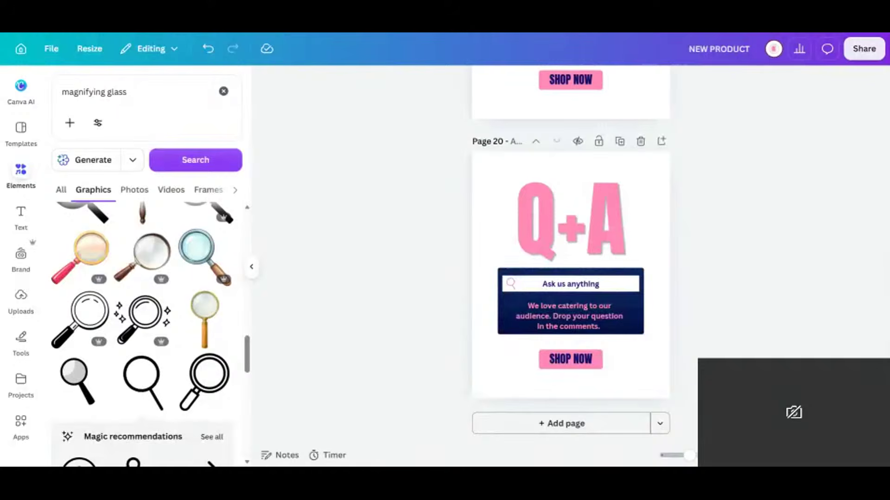
Nudge the answer text on page 20 slightly upward, closer to the "Ask us anything" bar
{"action": "left_click_drag", "start_coordinate": [600, 314], "coordinate": [598, 310]}
{"action": "left_click", "coordinate": [678, 304]}
{"action": "scroll", "coordinate": [751, 239], "scroll_direction": "up", "scroll_amount": 3}
{"action": "scroll", "coordinate": [699, 249], "scroll_direction": "down", "scroll_amount": 3}
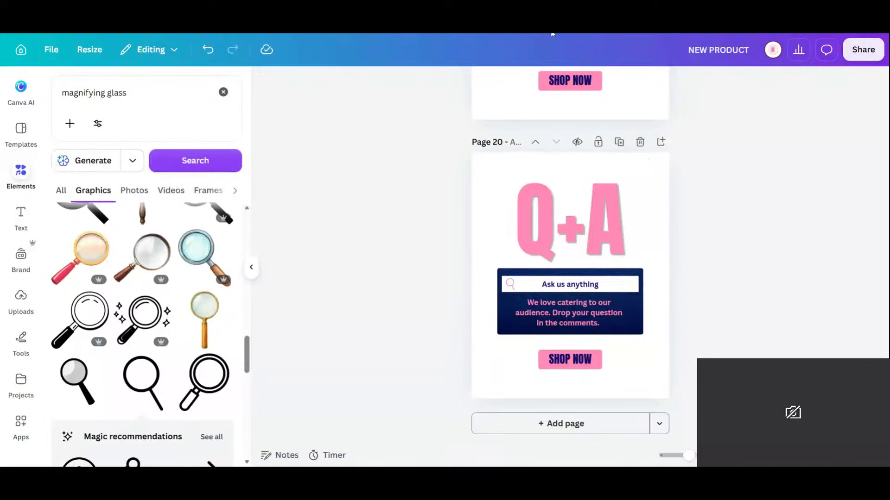
Duplicate page 20 and set the recently used navy texture image as the background of page 21
{"action": "left_click", "coordinate": [620, 142]}
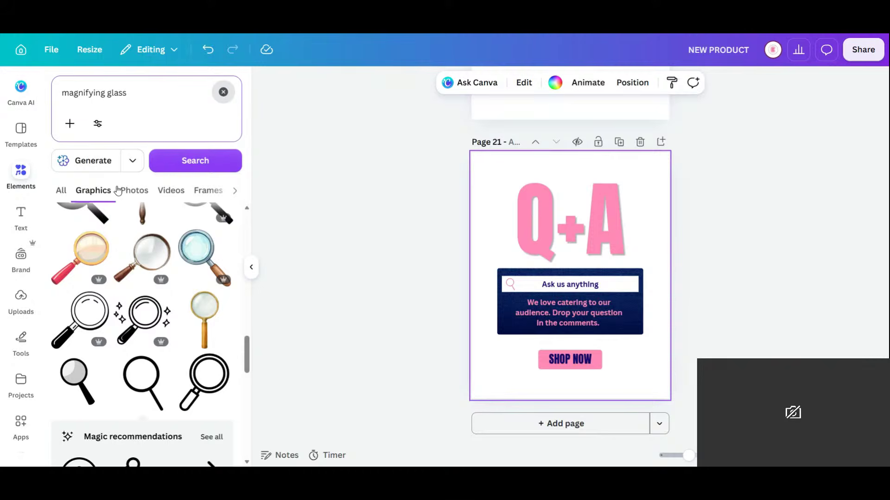
{"action": "left_click", "coordinate": [22, 176]}
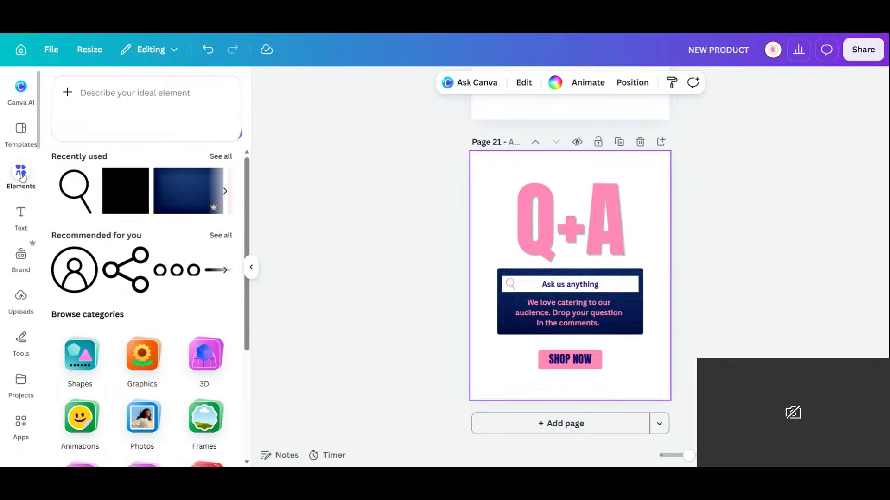
{"action": "left_click", "coordinate": [183, 195]}
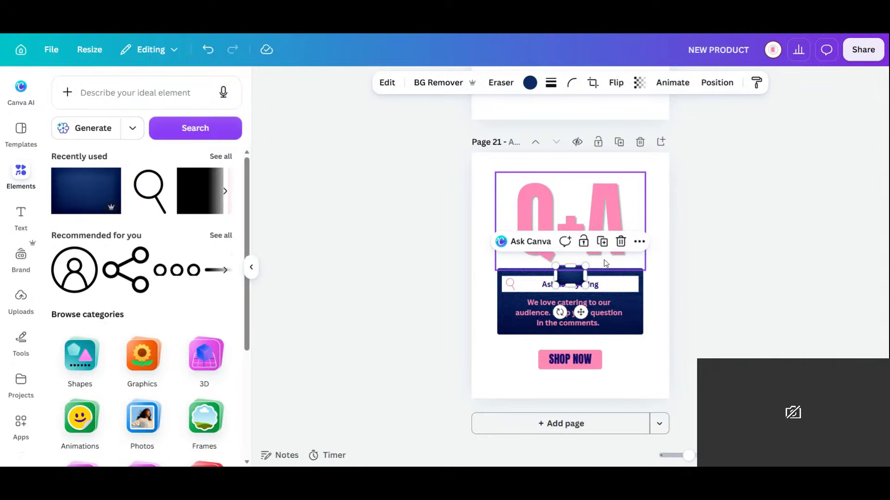
{"action": "right_click", "coordinate": [572, 277]}
{"action": "left_click", "coordinate": [657, 397]}
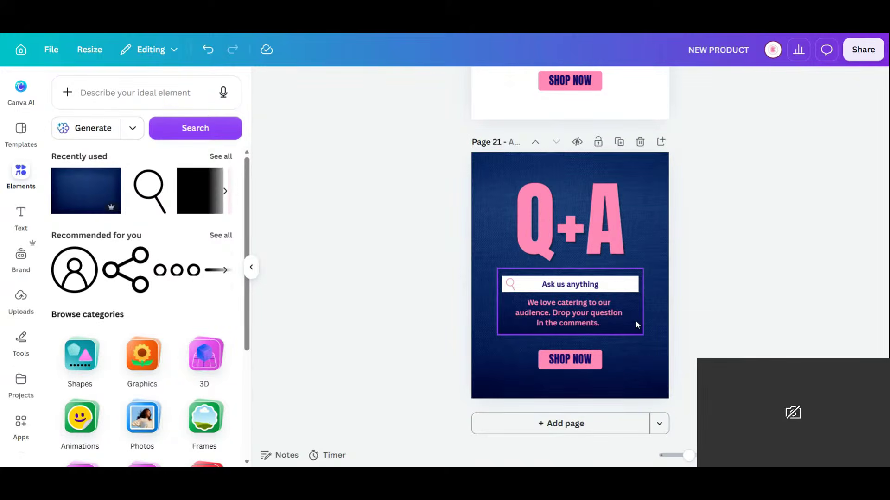
Duplicate the pink button shape on page 21 and enlarge the copy to cover the navy panel exactly
{"action": "left_click", "coordinate": [637, 322]}
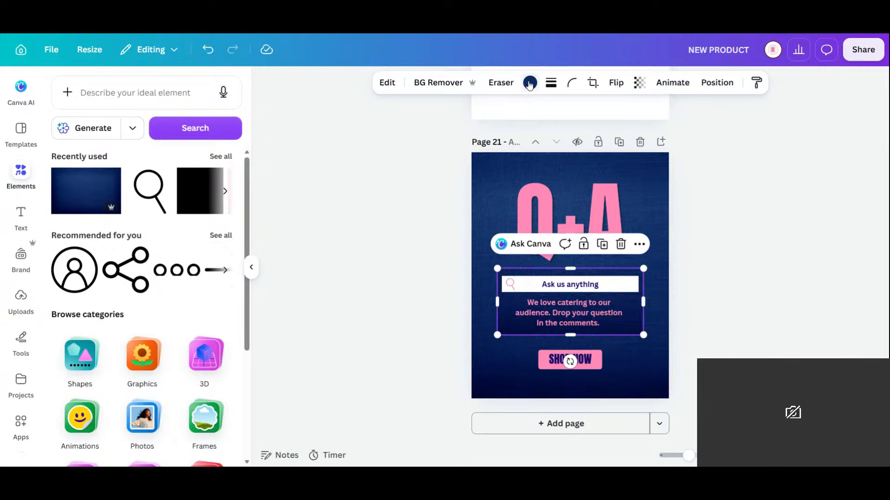
{"action": "left_click", "coordinate": [599, 368]}
{"action": "left_click", "coordinate": [570, 325]}
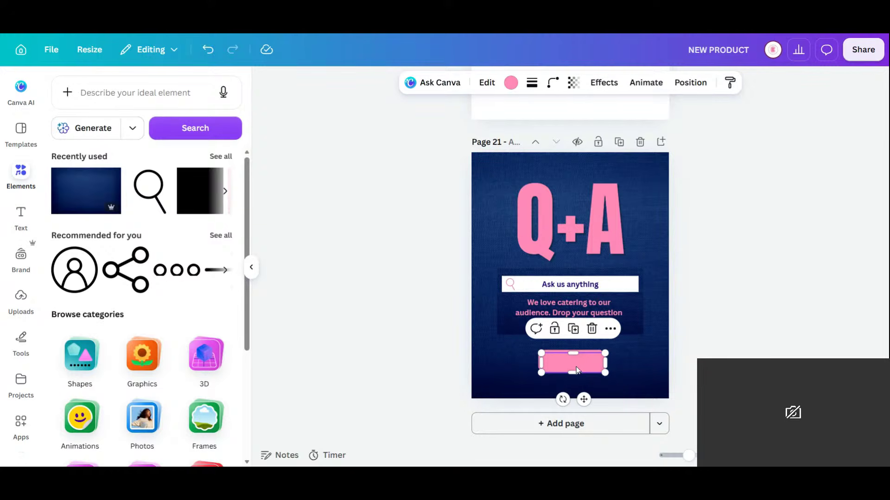
{"action": "left_click_drag", "start_coordinate": [577, 363], "coordinate": [643, 280]}
{"action": "left_click_drag", "start_coordinate": [577, 289], "coordinate": [573, 336]}
Send the large pink rectangle to the back and delete the navy panel in front of it on page 21
{"action": "left_click", "coordinate": [690, 82]}
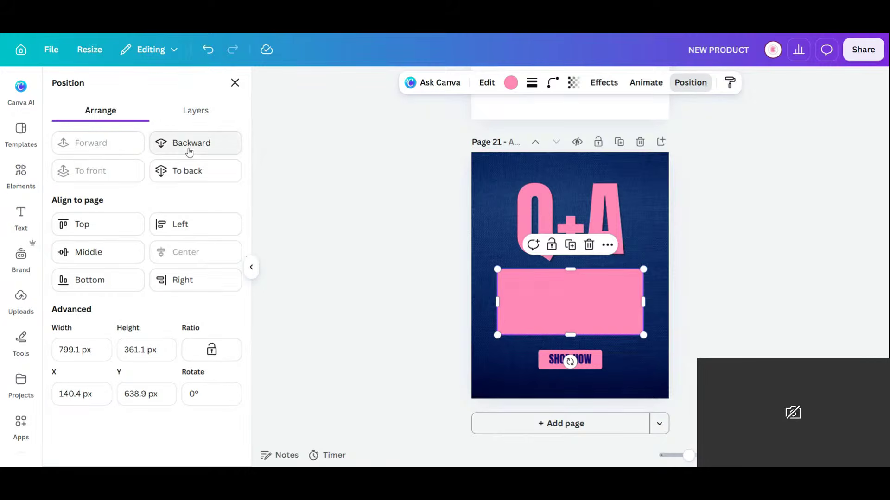
{"action": "left_click", "coordinate": [190, 171]}
{"action": "left_click", "coordinate": [695, 338]}
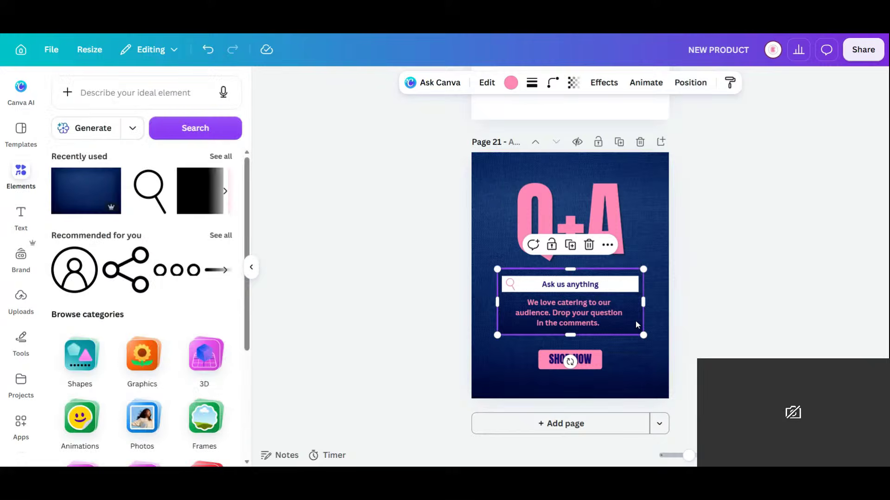
{"action": "left_click", "coordinate": [640, 328]}
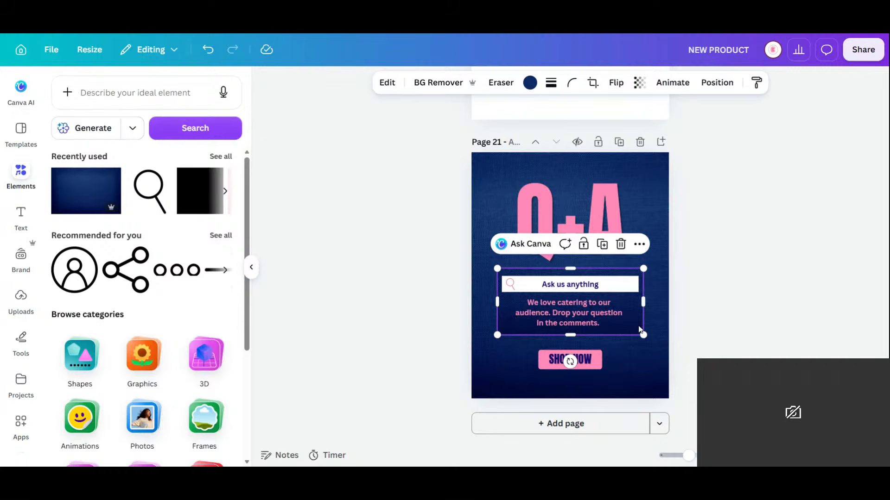
{"action": "key", "text": "ctrl+z"}
Recolor the answer text on page 21's pink panel to the design's navy
{"action": "left_click", "coordinate": [540, 313]}
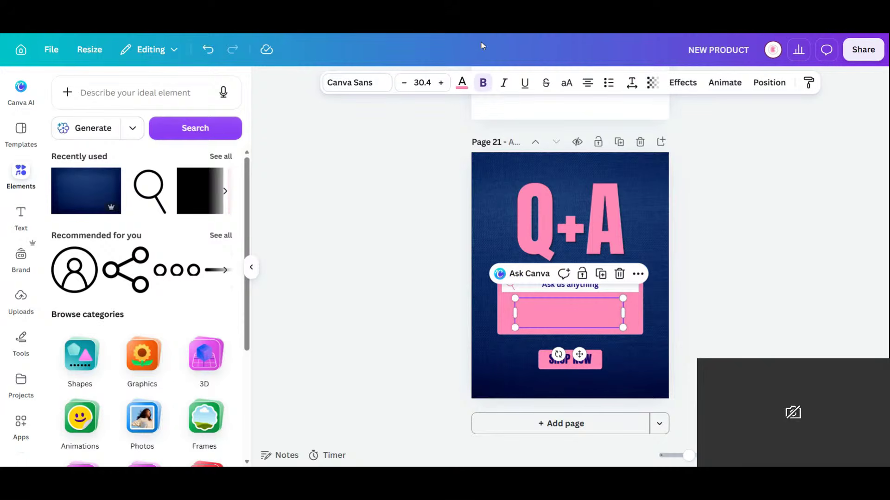
{"action": "left_click", "coordinate": [462, 82]}
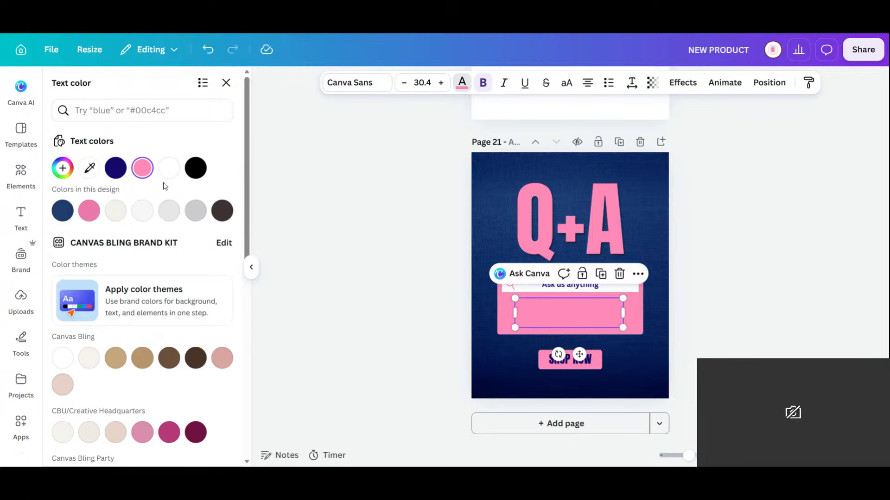
{"action": "left_click", "coordinate": [116, 168]}
{"action": "left_click", "coordinate": [698, 345]}
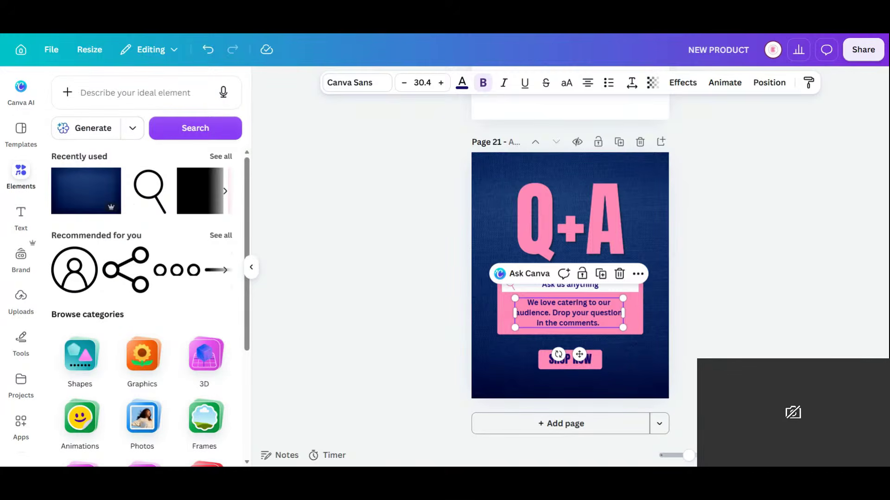
Recolor the "SHOP NOW" text on page 21 to white
{"action": "left_click", "coordinate": [585, 360]}
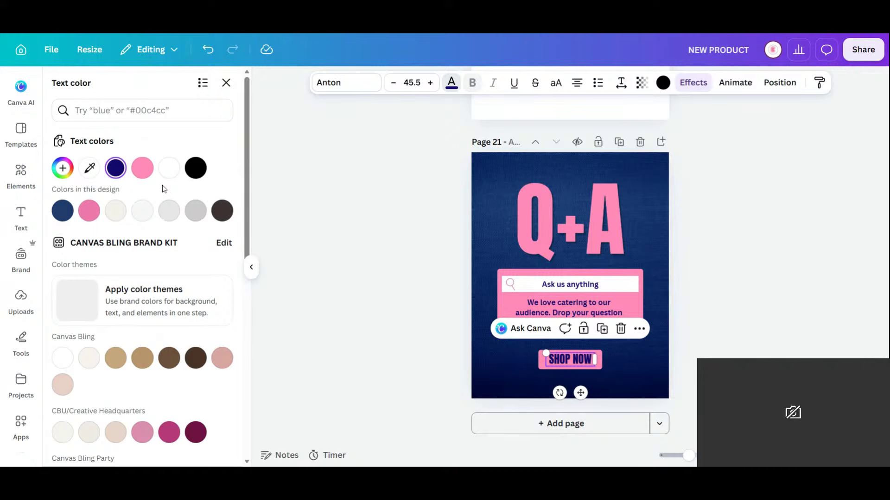
{"action": "left_click", "coordinate": [169, 174]}
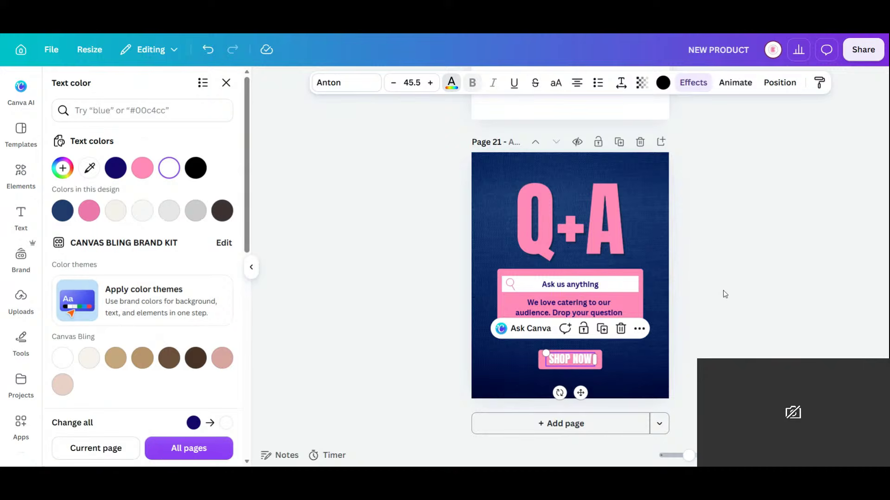
{"action": "left_click", "coordinate": [712, 308]}
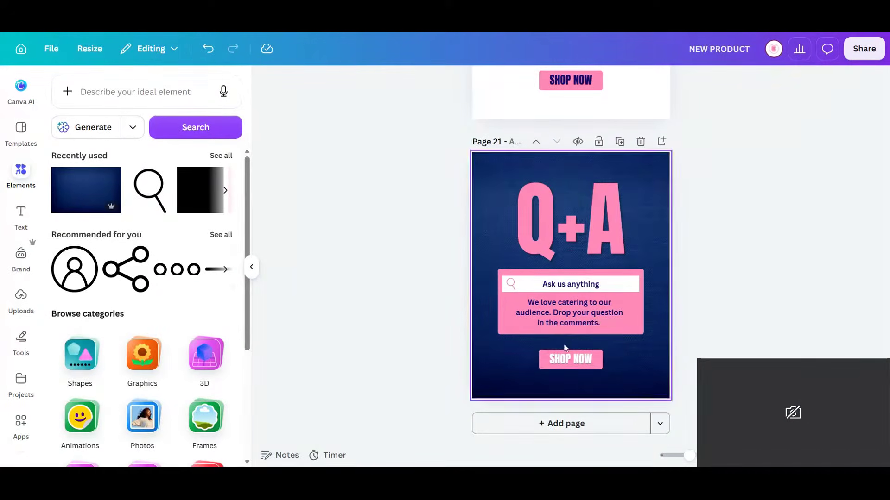
Change the fill of the button shape behind "SHOP NOW" on page 21 to white
{"action": "left_click", "coordinate": [597, 356]}
{"action": "left_click", "coordinate": [512, 81]}
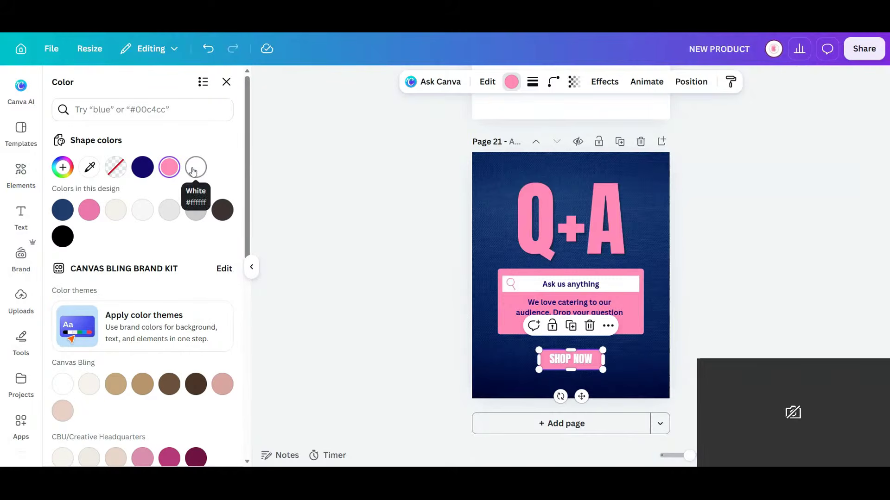
{"action": "left_click", "coordinate": [195, 168]}
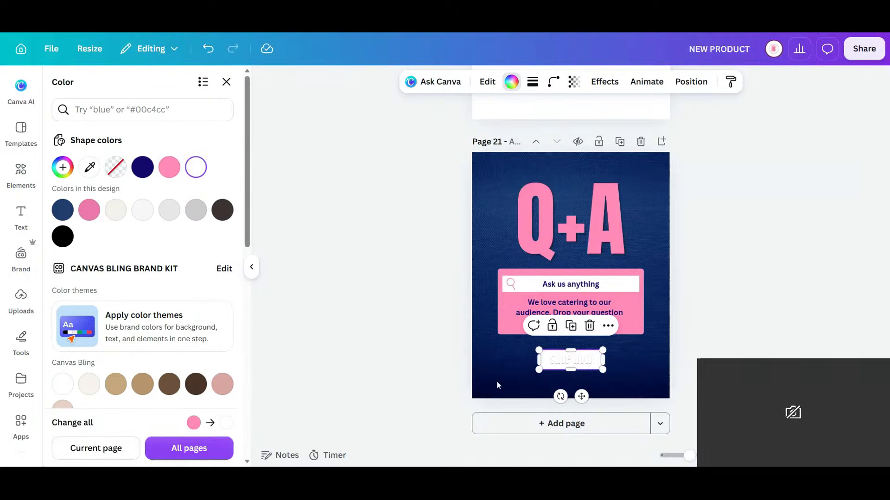
Set the "SHOP NOW" text on the white button to the design's navy
{"action": "left_click", "coordinate": [591, 361]}
{"action": "left_click", "coordinate": [453, 84]}
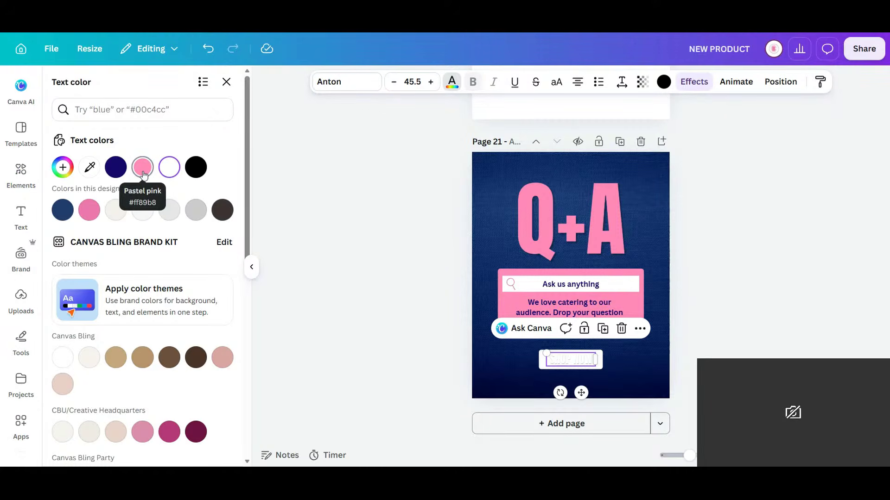
{"action": "left_click", "coordinate": [144, 172]}
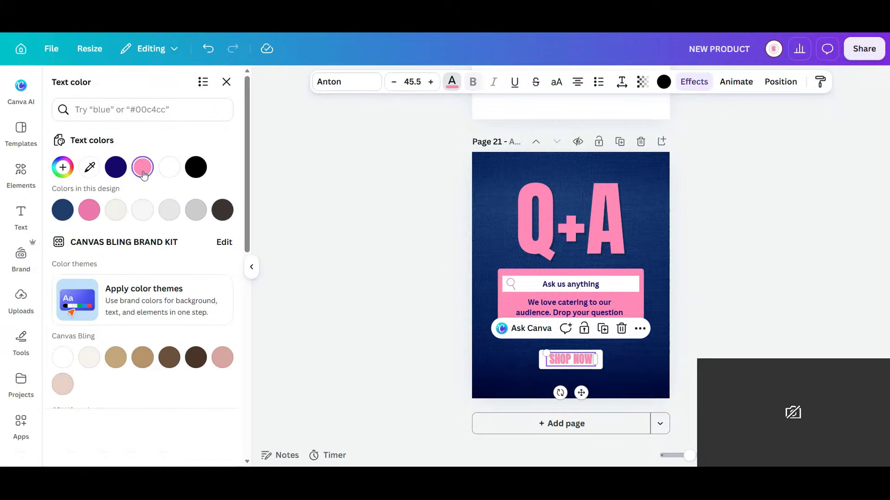
{"action": "left_click", "coordinate": [116, 169]}
{"action": "key", "text": "Escape"}
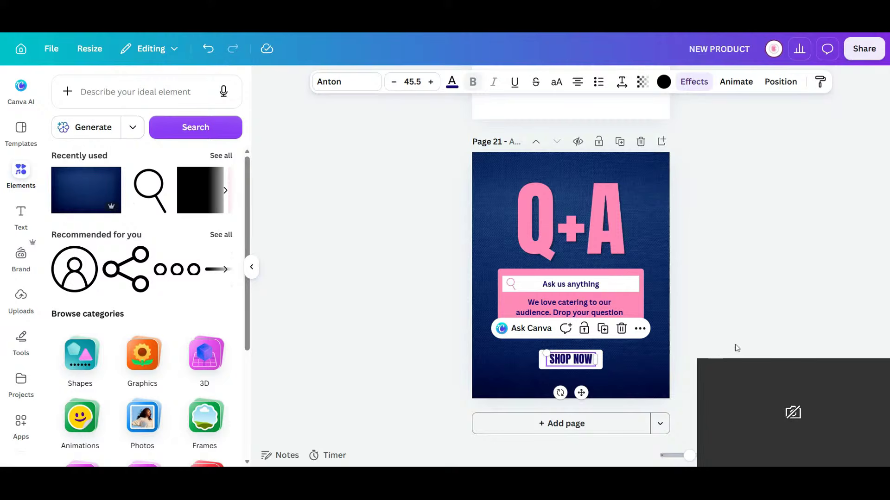
{"action": "left_click", "coordinate": [727, 337]}
Compare page 21 with page 20, and duplicate page 21 as page 22 at the end of the design
{"action": "scroll", "coordinate": [702, 347], "scroll_direction": "up", "scroll_amount": 4}
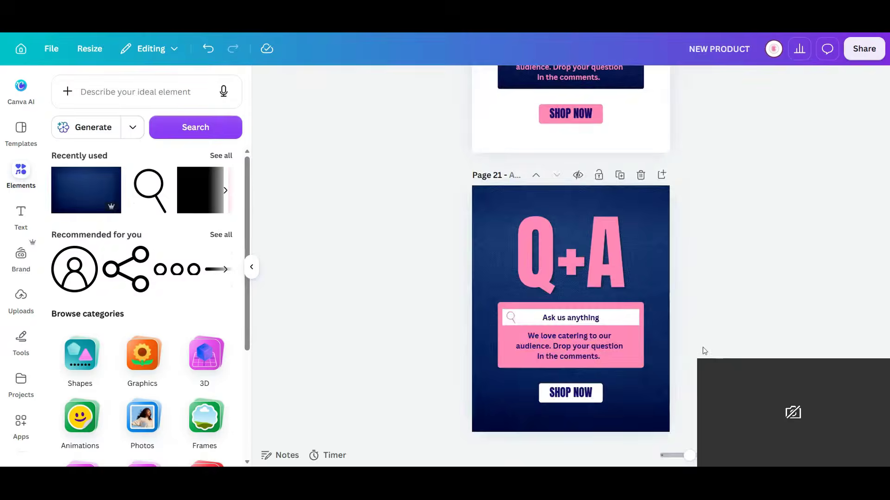
{"action": "scroll", "coordinate": [703, 346], "scroll_direction": "up", "scroll_amount": 4}
{"action": "scroll", "coordinate": [702, 347], "scroll_direction": "down", "scroll_amount": 14}
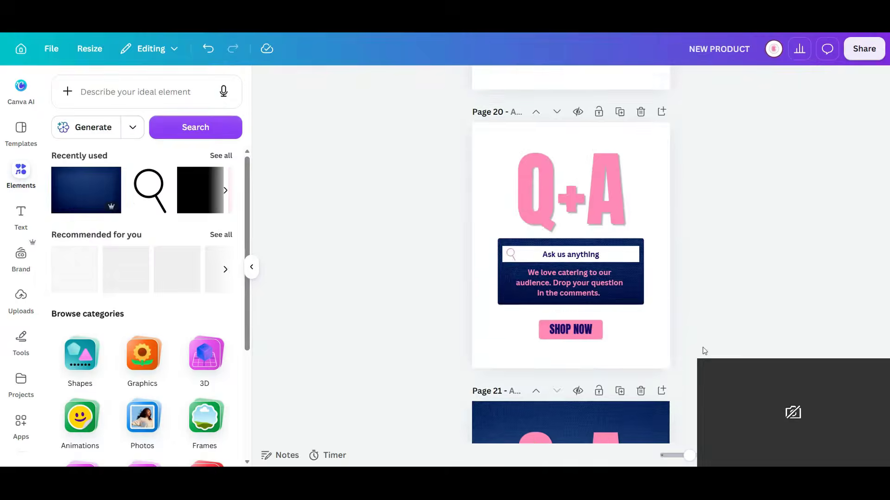
{"action": "scroll", "coordinate": [693, 318], "scroll_direction": "down", "scroll_amount": 1}
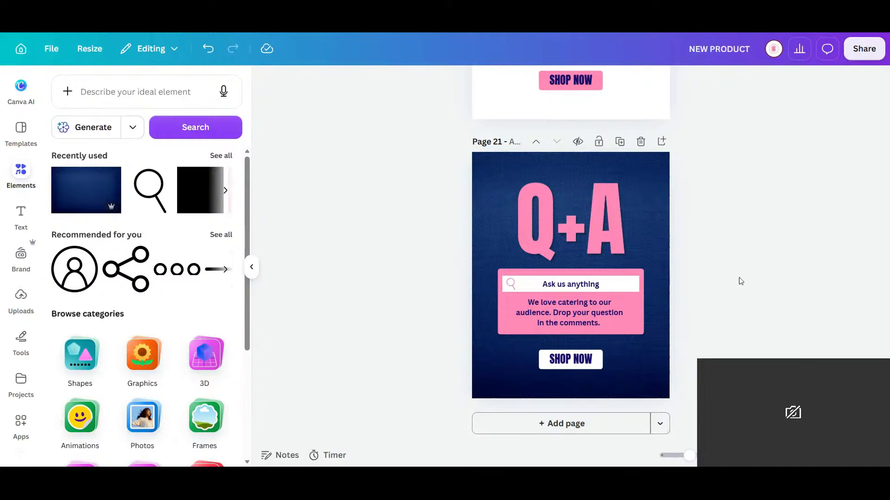
{"action": "left_click", "coordinate": [620, 142]}
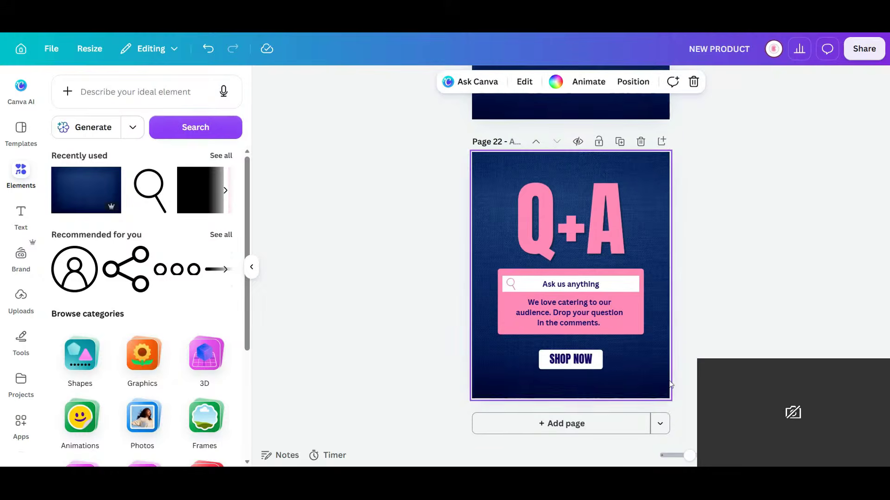
On page 22, delete the question text, magnifying glass, white search bar and answer text from the pink panel
{"action": "left_click", "coordinate": [558, 286]}
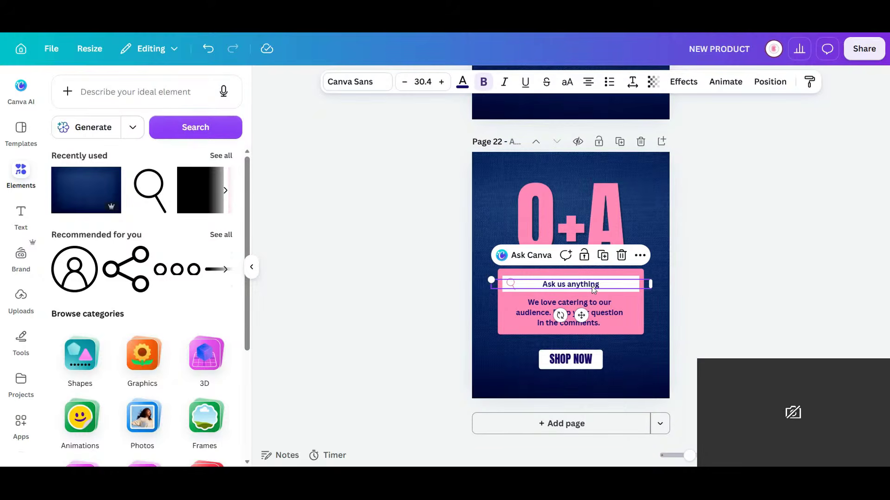
{"action": "key", "text": "Delete"}
{"action": "left_click", "coordinate": [514, 286]}
{"action": "key", "text": "Delete"}
{"action": "left_click", "coordinate": [571, 291]}
{"action": "key", "text": "Delete"}
{"action": "left_click", "coordinate": [599, 318]}
{"action": "key", "text": "Delete"}
Move the "Q+A" heading on page 22 toward the page's upper edge, then make the pink panel taller and position it beneath the heading
{"action": "left_click", "coordinate": [588, 222]}
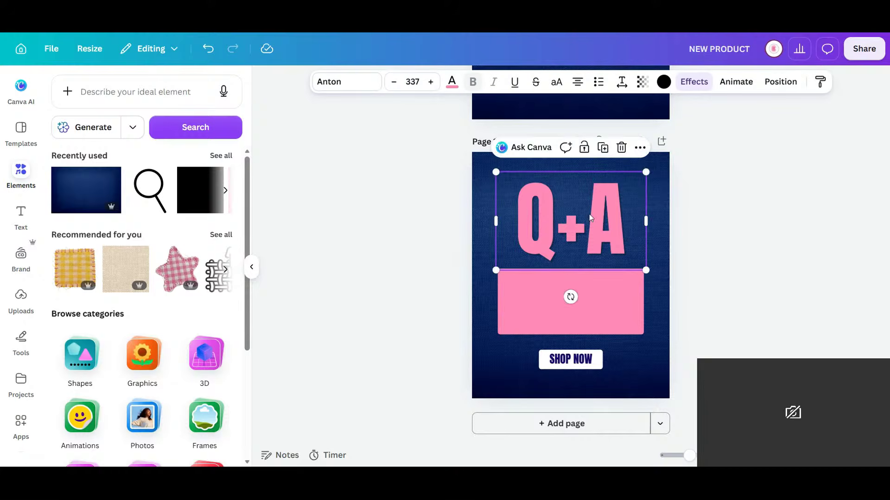
{"action": "left_click_drag", "start_coordinate": [589, 221], "coordinate": [588, 203]}
{"action": "left_click", "coordinate": [568, 276]}
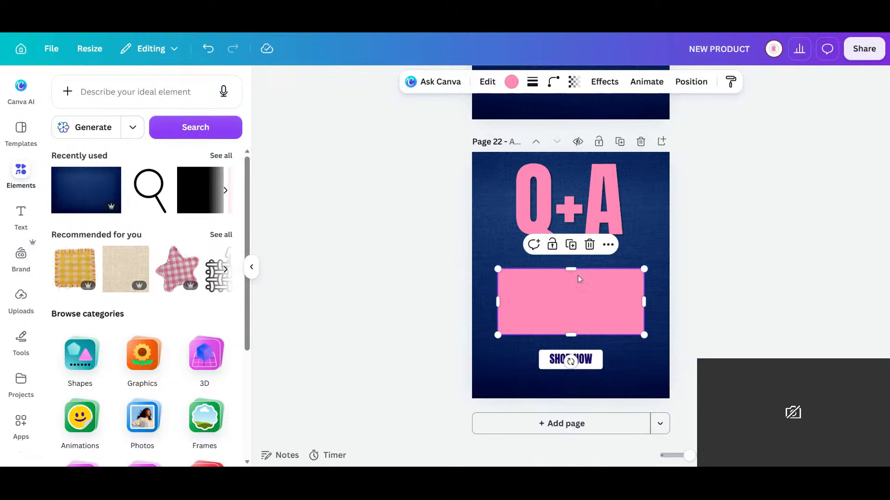
{"action": "left_click_drag", "start_coordinate": [574, 269], "coordinate": [574, 249]}
{"action": "left_click_drag", "start_coordinate": [580, 294], "coordinate": [581, 302]}
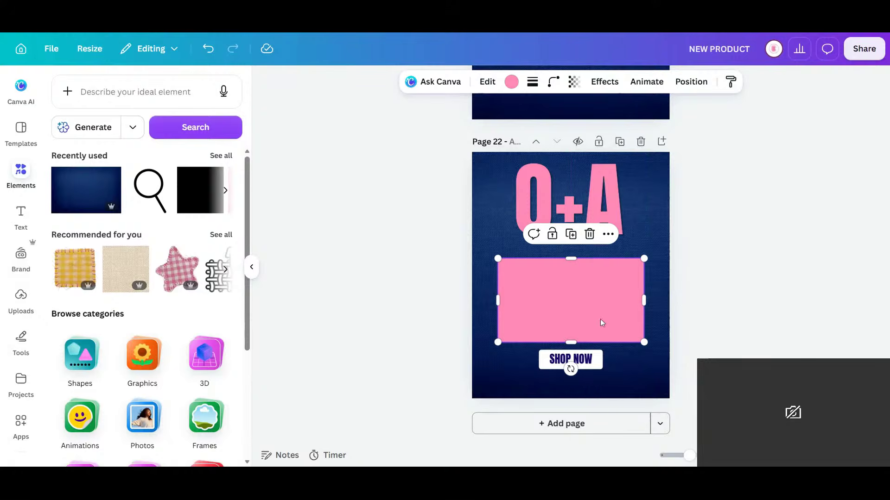
Move the "SHOP NOW" button on page 22 slightly lower and delete its text, keeping the white shape
{"action": "left_click", "coordinate": [608, 384]}
{"action": "left_click_drag", "start_coordinate": [709, 383], "coordinate": [571, 365]}
{"action": "left_click", "coordinate": [584, 367]}
{"action": "key", "text": "Delete"}
Widen the white button shape into a longer bar and center it horizontally below the pink panel on page 22
{"action": "left_click", "coordinate": [595, 370]}
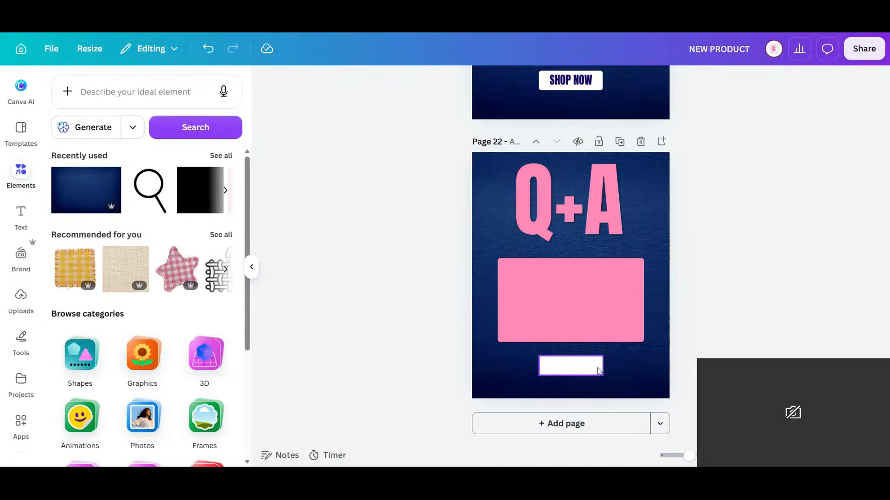
{"action": "left_click_drag", "start_coordinate": [603, 366], "coordinate": [650, 366]}
{"action": "double_click", "coordinate": [602, 370]}
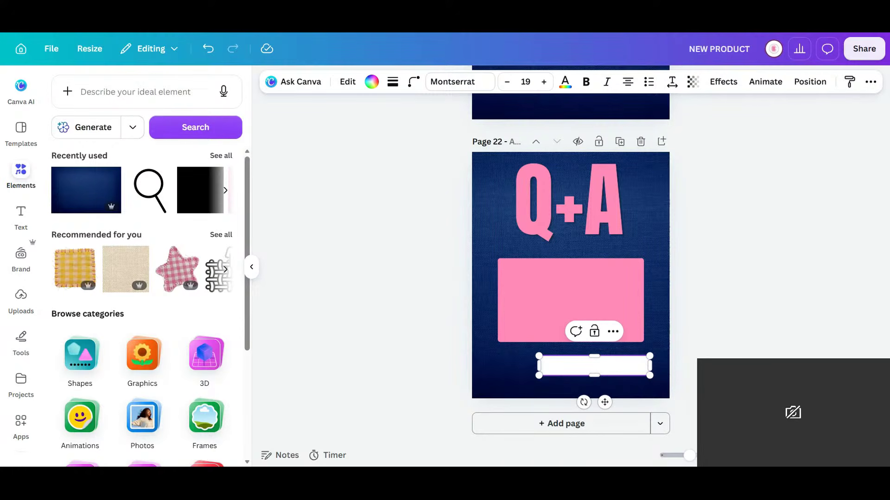
{"action": "left_click_drag", "start_coordinate": [605, 402], "coordinate": [580, 406]}
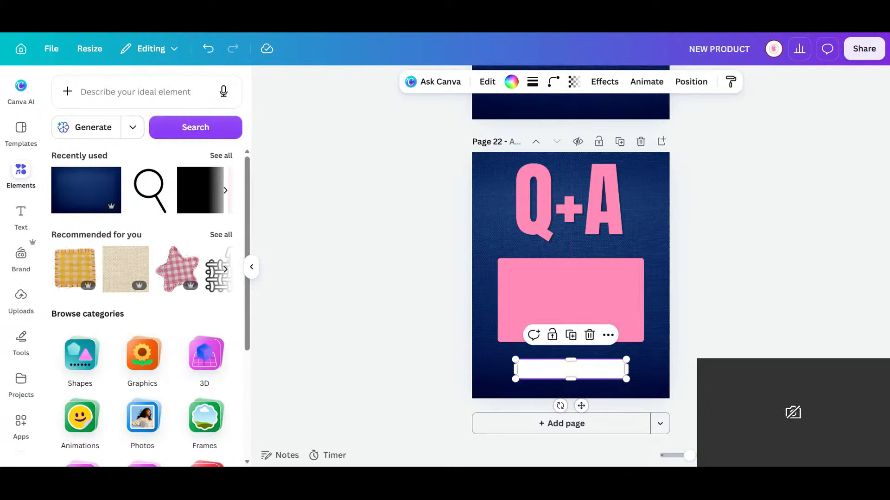
Shift the pink panel and the white bar on page 22 slightly upward
{"action": "left_click", "coordinate": [586, 302]}
{"action": "left_click_drag", "start_coordinate": [586, 301], "coordinate": [577, 300]}
{"action": "left_click", "coordinate": [725, 312]}
{"action": "left_click_drag", "start_coordinate": [594, 379], "coordinate": [594, 365]}
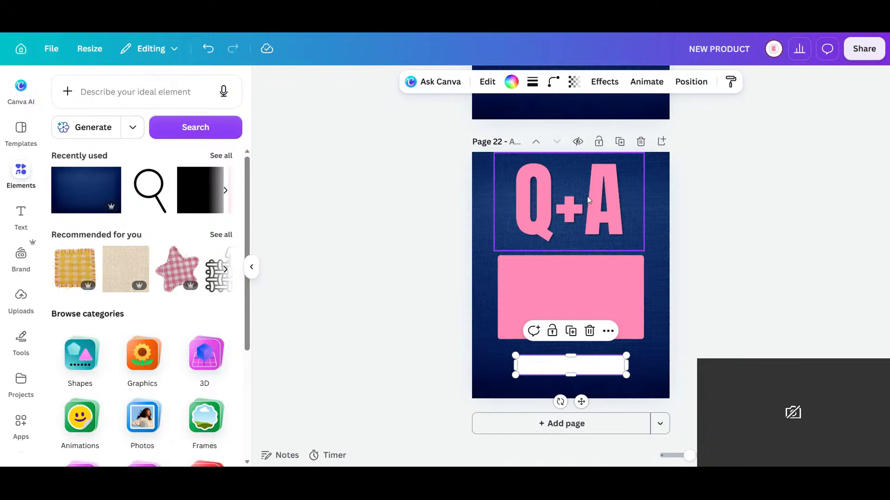
Recolor the "Q+A" heading on page 22 white and move it slightly lower, just above the pink panel
{"action": "left_click", "coordinate": [588, 200]}
{"action": "left_click", "coordinate": [452, 82]}
{"action": "left_click", "coordinate": [169, 168]}
{"action": "left_click", "coordinate": [767, 273]}
{"action": "left_click", "coordinate": [593, 218]}
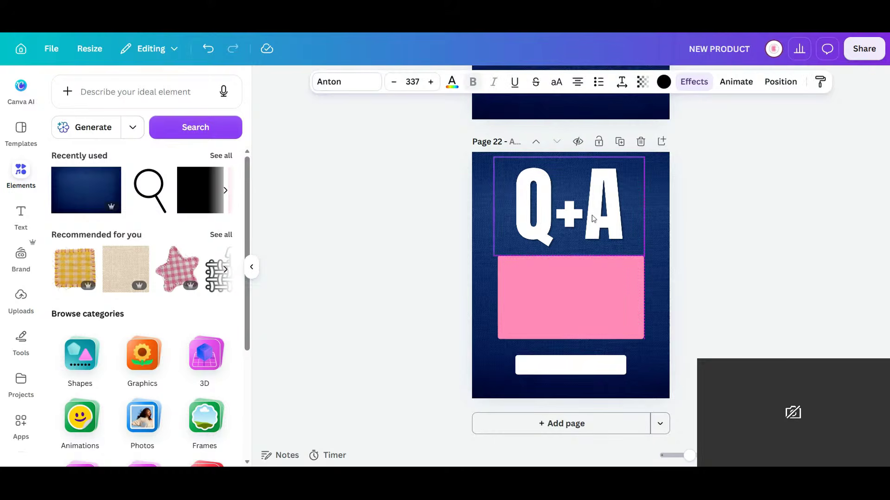
{"action": "left_click", "coordinate": [679, 254]}
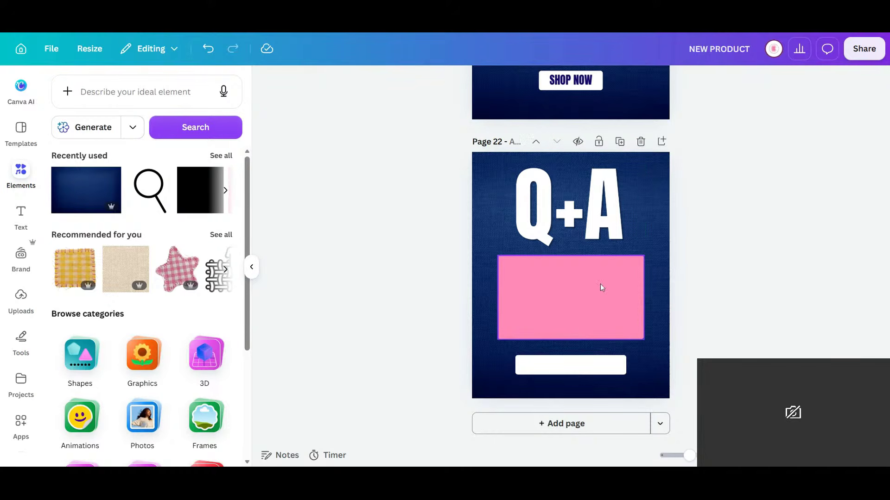
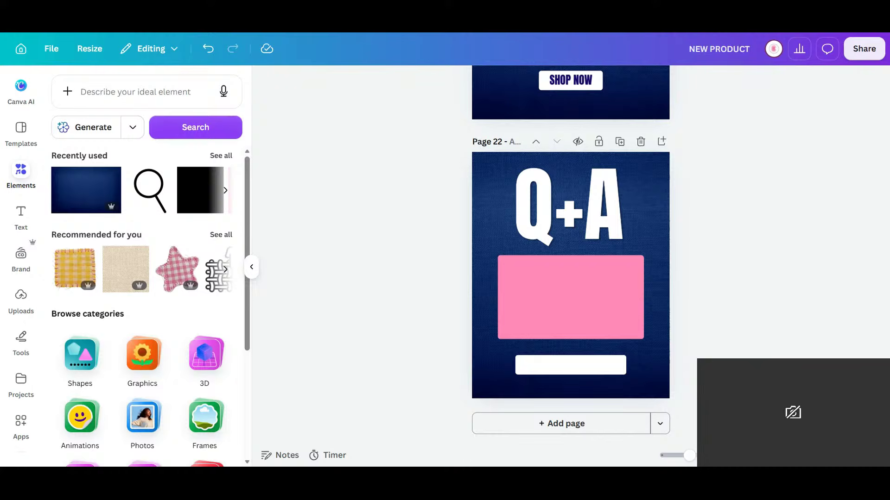
Delete the stacked three-speech-bubble graphic from the "QUICK TIP" design on page 5
{"action": "scroll", "coordinate": [716, 250], "scroll_direction": "up", "scroll_amount": 8}
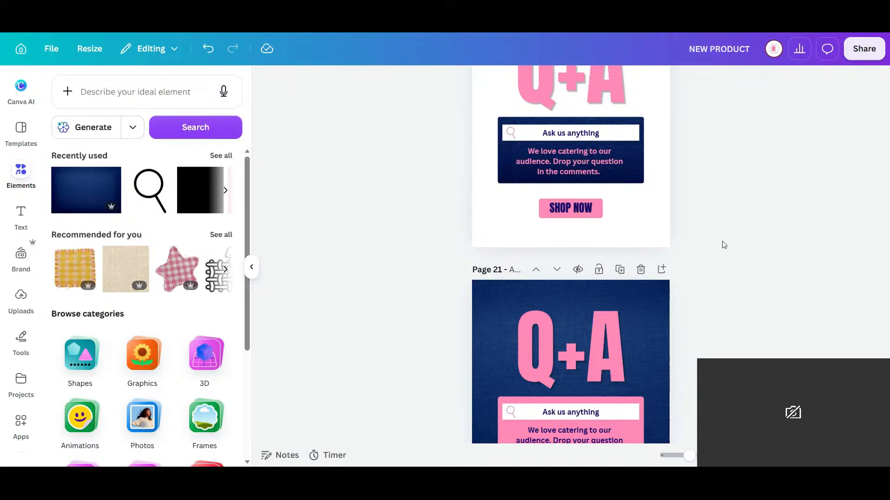
{"action": "scroll", "coordinate": [724, 245], "scroll_direction": "up", "scroll_amount": 20}
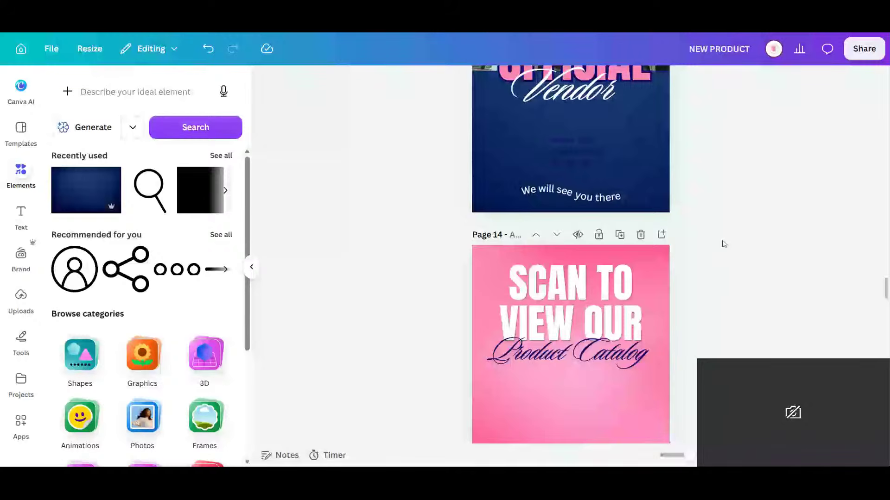
{"action": "scroll", "coordinate": [723, 244], "scroll_direction": "up", "scroll_amount": 15}
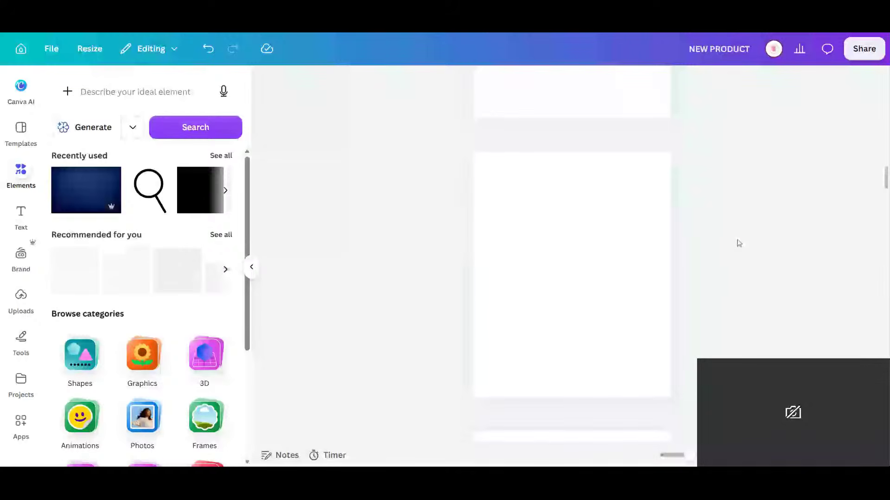
{"action": "scroll", "coordinate": [739, 243], "scroll_direction": "up", "scroll_amount": 15}
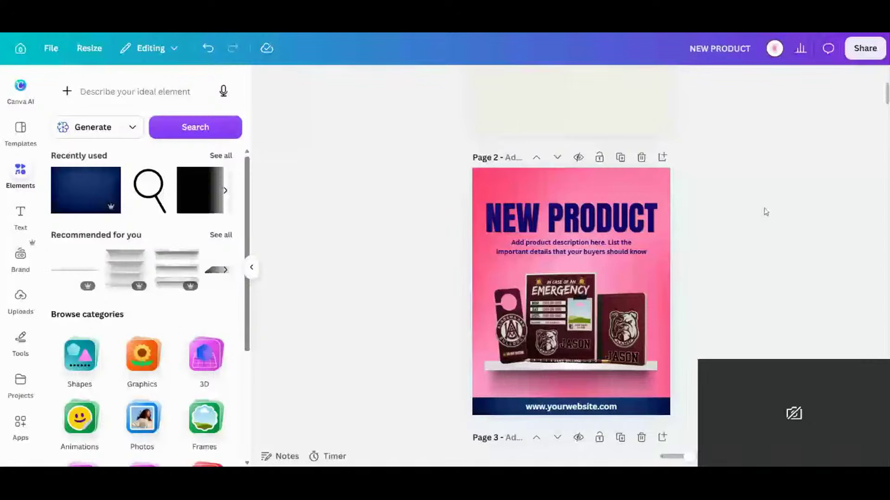
{"action": "scroll", "coordinate": [741, 227], "scroll_direction": "down", "scroll_amount": 5}
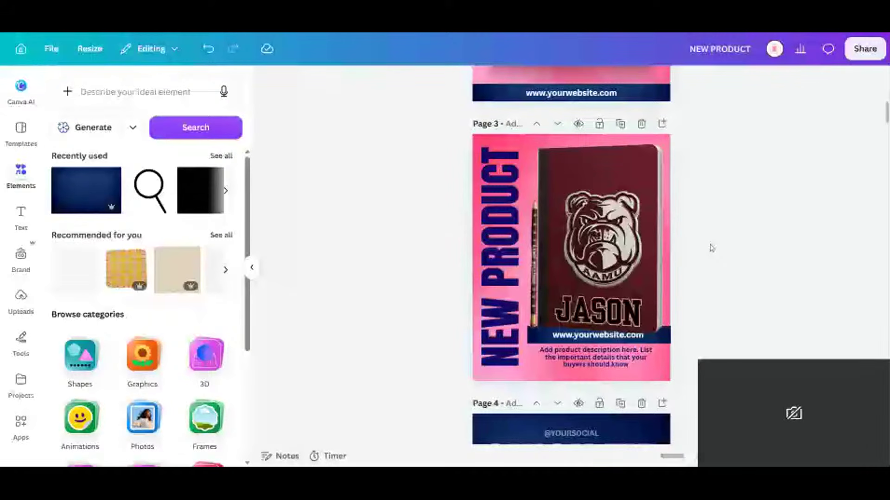
{"action": "scroll", "coordinate": [712, 247], "scroll_direction": "down", "scroll_amount": 5}
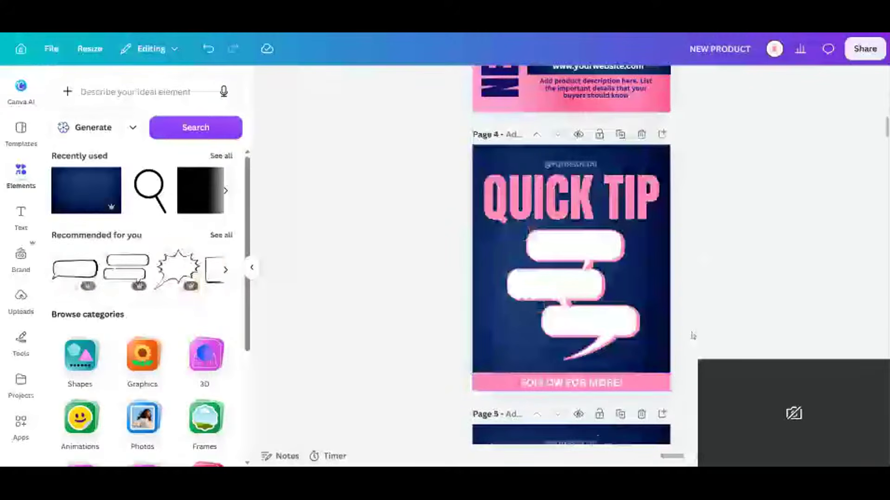
{"action": "scroll", "coordinate": [695, 332], "scroll_direction": "down", "scroll_amount": 2}
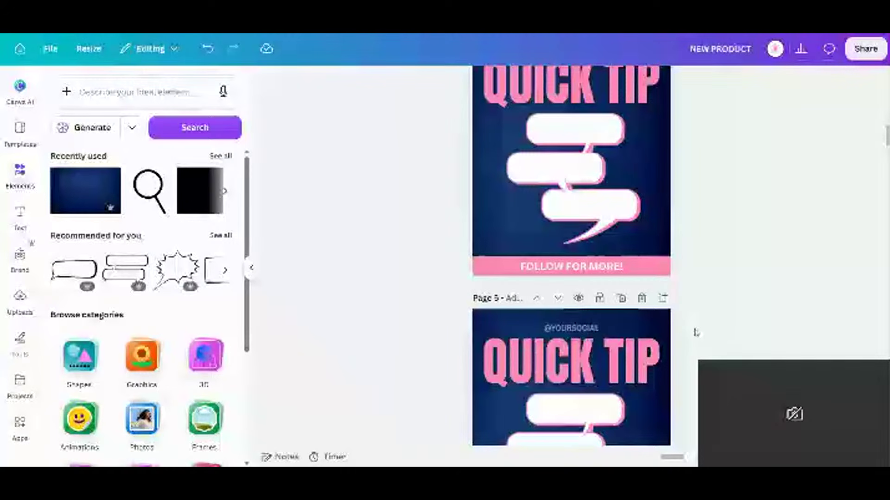
{"action": "scroll", "coordinate": [695, 333], "scroll_direction": "down", "scroll_amount": 3}
{"action": "left_click", "coordinate": [578, 280]}
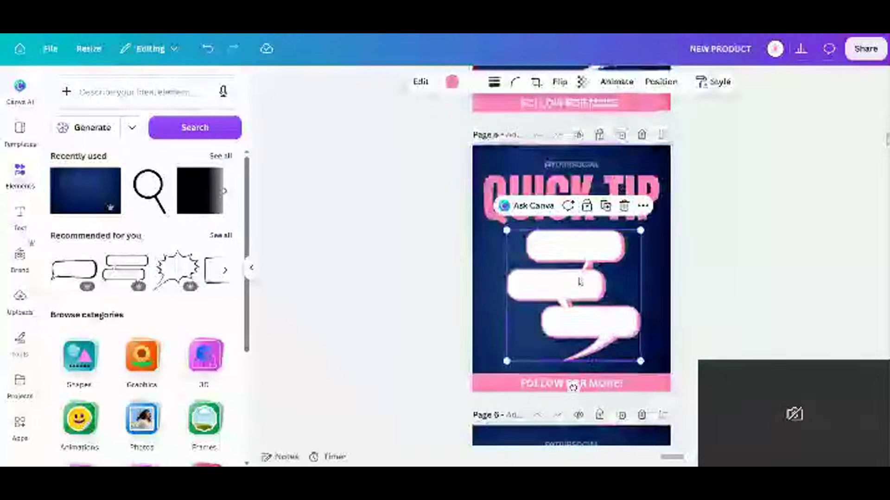
{"action": "key", "text": "Delete"}
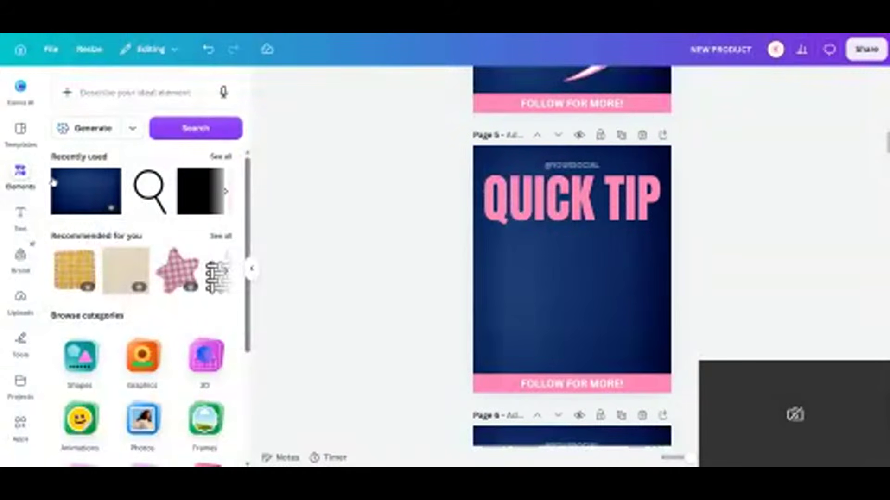
Search the elements library for "bubble" and refine the search to "word bubble"
{"action": "left_click", "coordinate": [126, 92]}
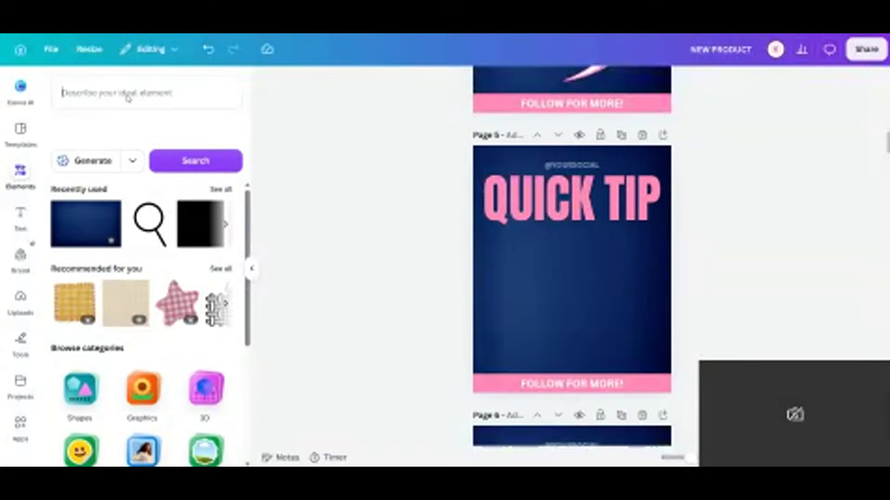
{"action": "type", "text": "tabble"}
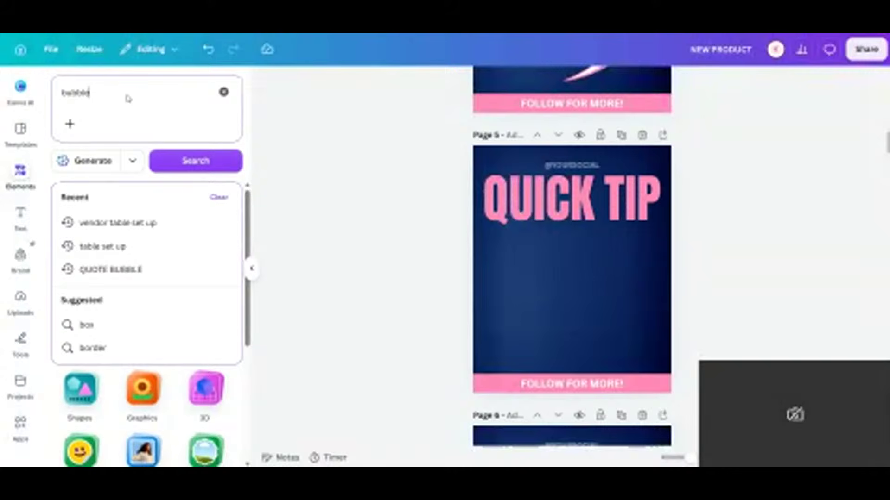
{"action": "key", "text": "Return"}
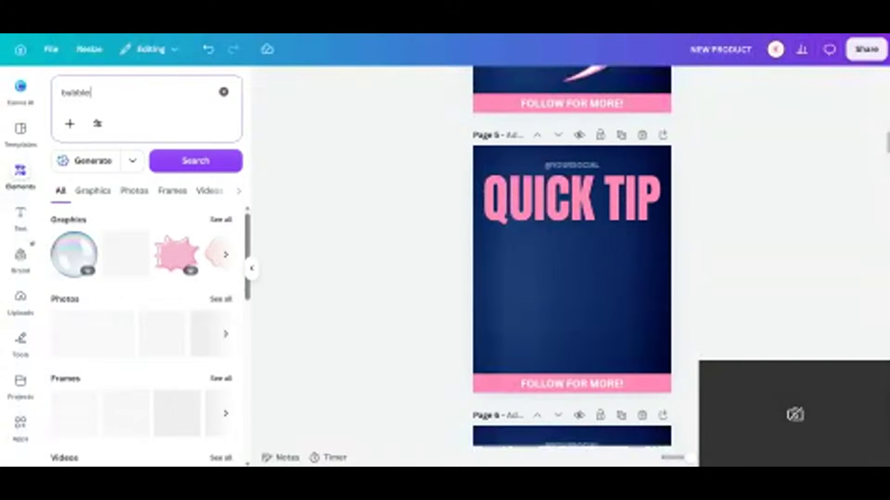
{"action": "type", "text": "word"}
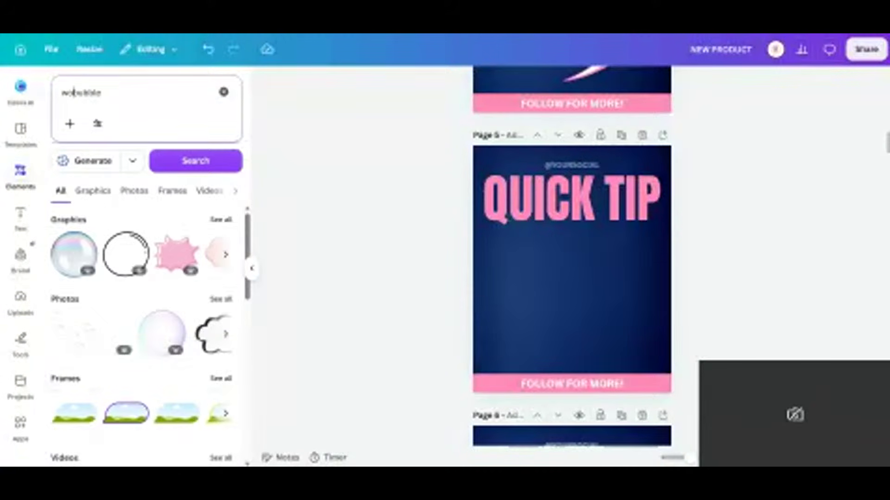
{"action": "key", "text": "Return"}
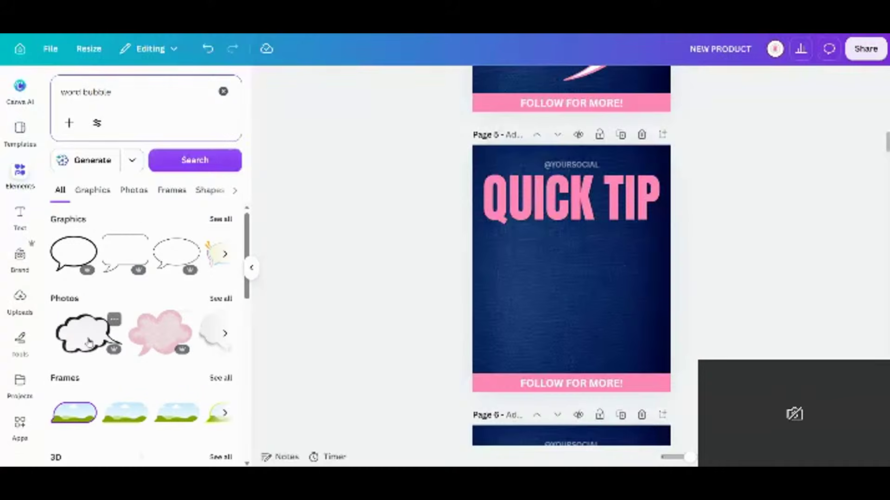
Add the white rounded rectangular word bubble to page 5 and position it beneath the "QUICK TIP" heading
{"action": "left_click", "coordinate": [125, 253]}
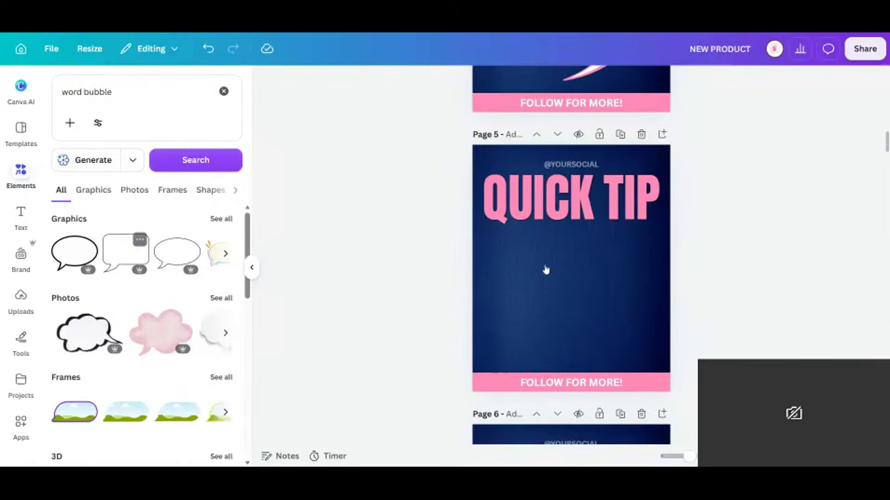
{"action": "left_click_drag", "start_coordinate": [611, 301], "coordinate": [574, 302]}
{"action": "left_click", "coordinate": [703, 308]}
Duplicate page 8, the white "ORDER PROCESS" design with solid pink step bars
{"action": "scroll", "coordinate": [705, 310], "scroll_direction": "down", "scroll_amount": 10}
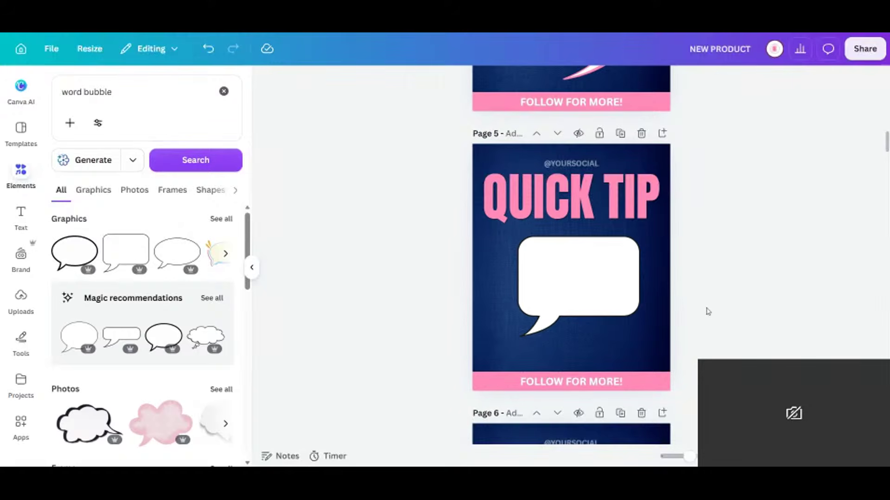
{"action": "scroll", "coordinate": [708, 311], "scroll_direction": "down", "scroll_amount": 9}
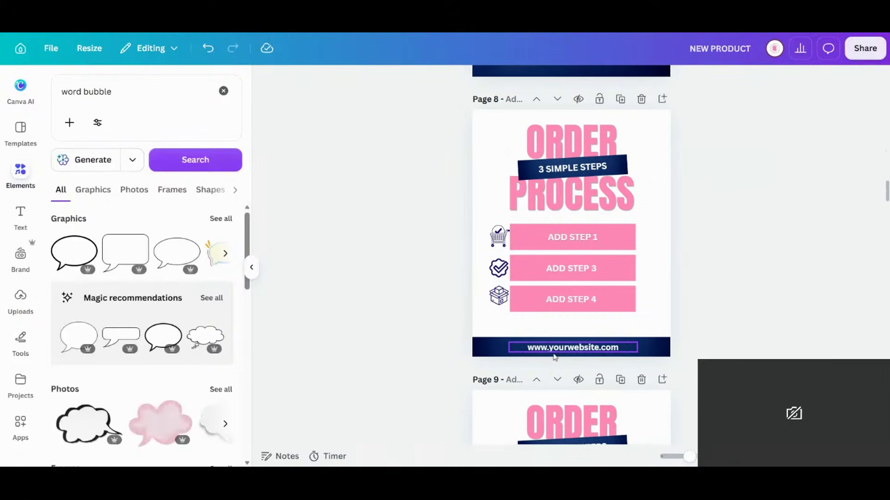
{"action": "scroll", "coordinate": [700, 274], "scroll_direction": "down", "scroll_amount": 8}
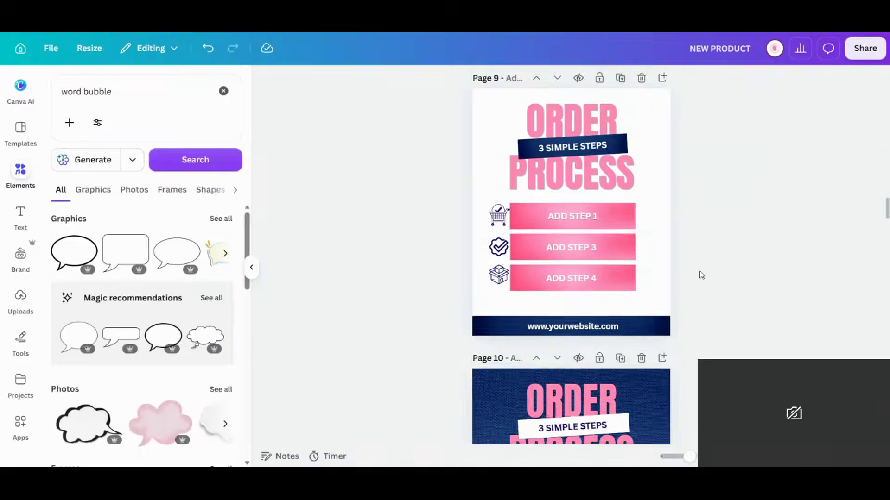
{"action": "scroll", "coordinate": [701, 274], "scroll_direction": "up", "scroll_amount": 3}
{"action": "scroll", "coordinate": [701, 274], "scroll_direction": "down", "scroll_amount": 1}
{"action": "scroll", "coordinate": [700, 274], "scroll_direction": "up", "scroll_amount": 4}
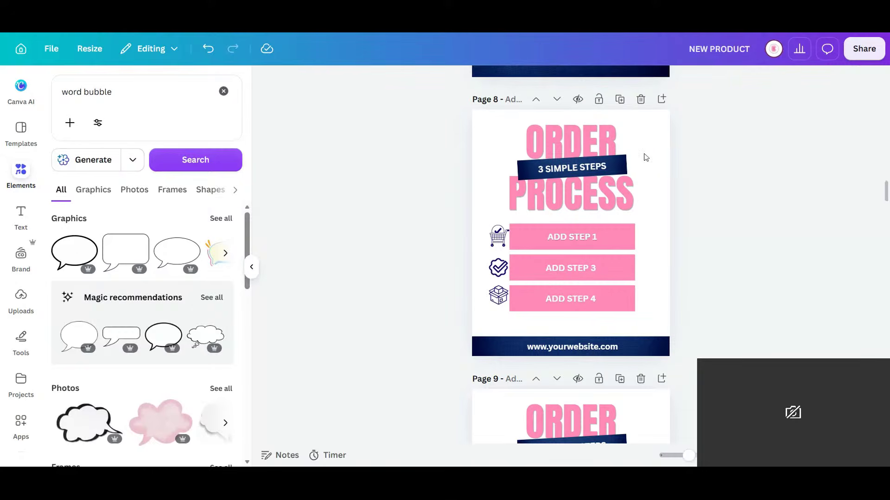
{"action": "left_click", "coordinate": [616, 99]}
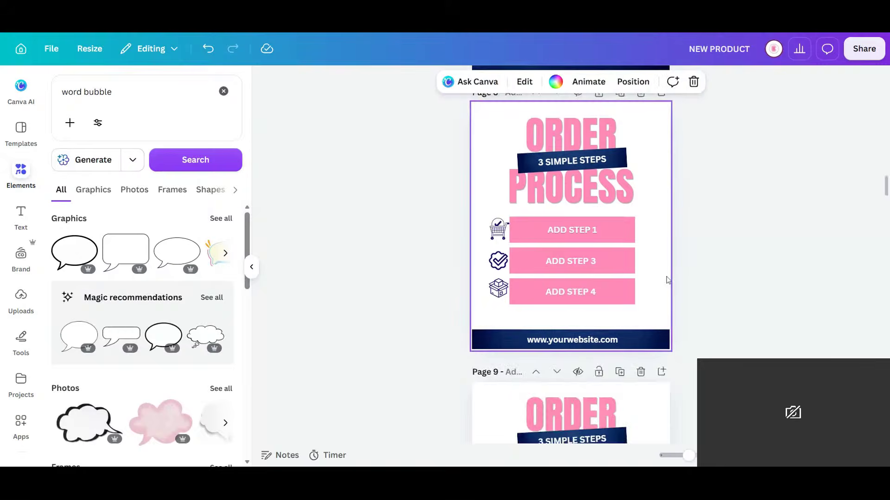
On page 9, shrink the three step rows with their icons and place a copy of them directly beneath
{"action": "scroll", "coordinate": [668, 280], "scroll_direction": "down", "scroll_amount": 5}
{"action": "left_click_drag", "start_coordinate": [662, 318], "coordinate": [590, 277]}
{"action": "left_click_drag", "start_coordinate": [561, 261], "coordinate": [592, 306]}
{"action": "left_click", "coordinate": [576, 200]}
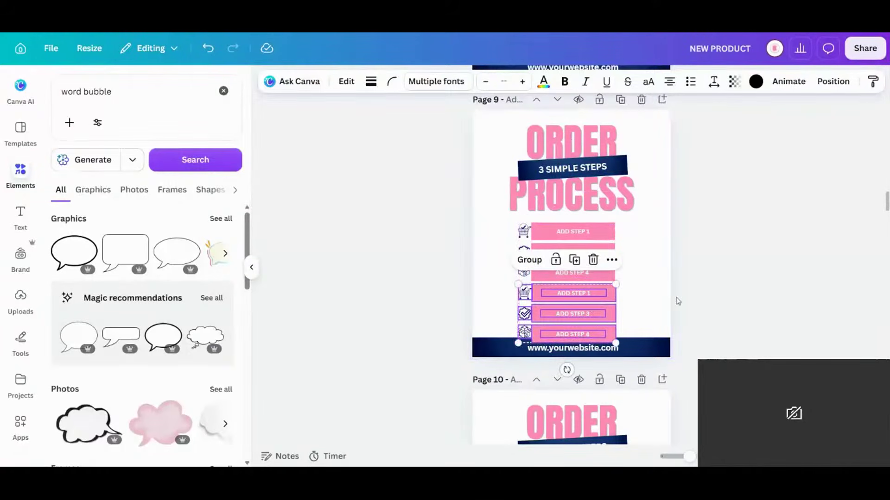
Delete the lowest "ADD STEP 4" row on page 9, including its box icon, text and pink bar
{"action": "left_click", "coordinate": [720, 322]}
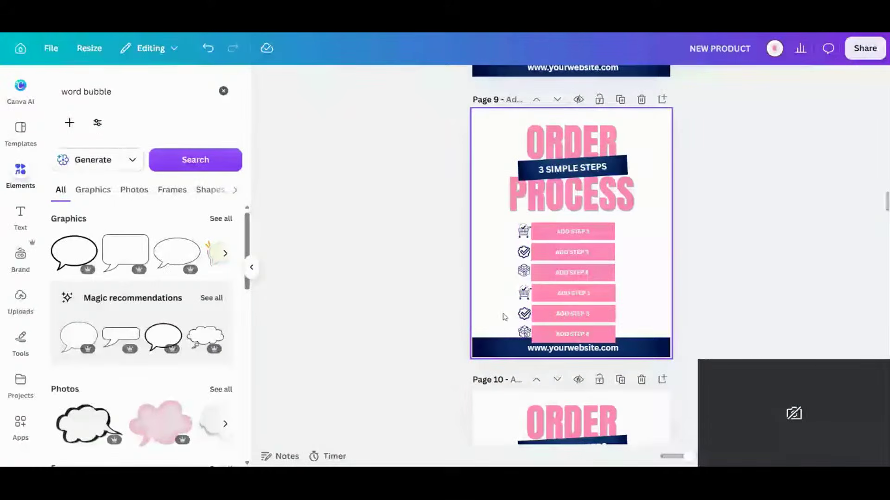
{"action": "left_click_drag", "start_coordinate": [501, 325], "coordinate": [554, 329]}
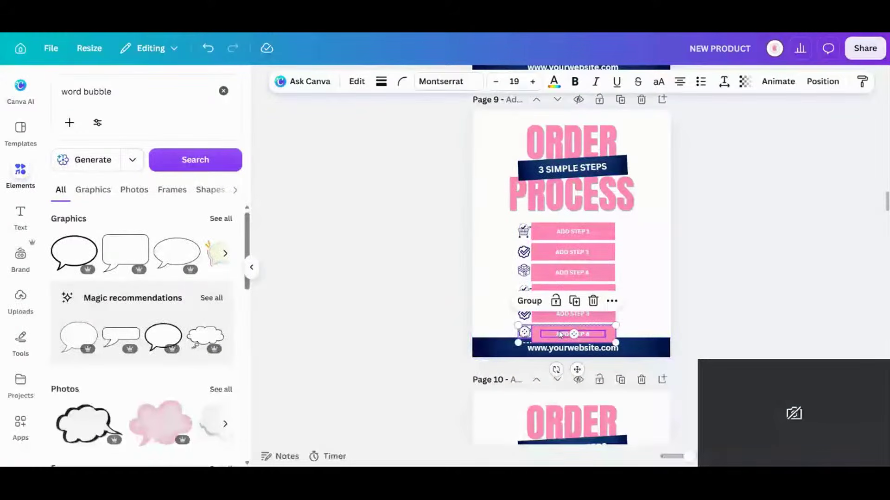
{"action": "key", "text": "Delete"}
{"action": "left_click", "coordinate": [584, 336]}
{"action": "key", "text": "Delete"}
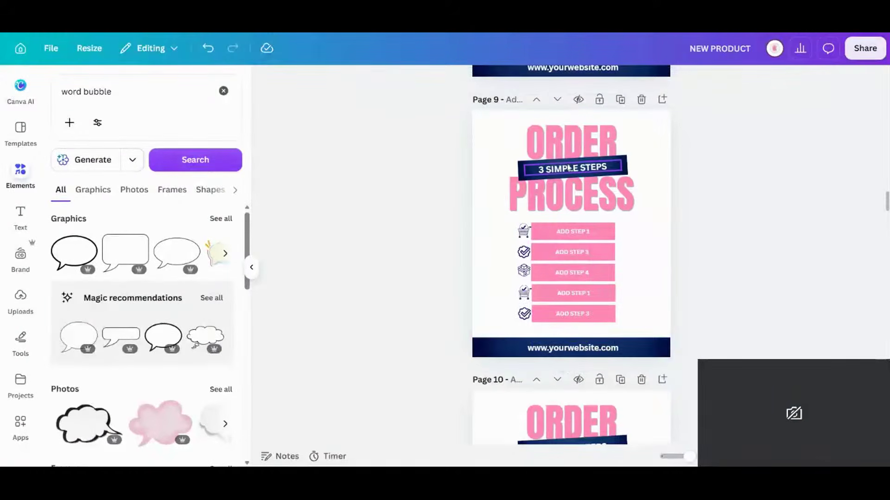
Change the banner text in the page 9 "ORDER PROCESS" heading to "5 SIMPLE STEPS"
{"action": "left_click", "coordinate": [541, 173]}
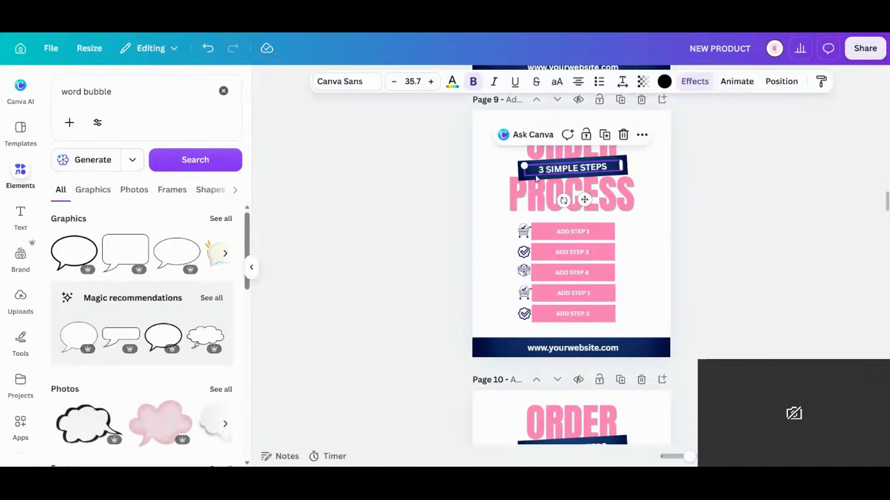
{"action": "left_click", "coordinate": [536, 177]}
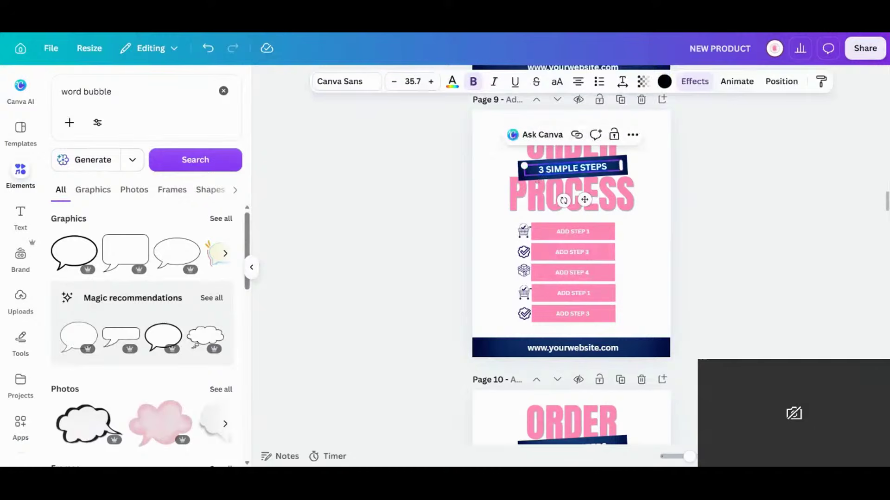
{"action": "left_click", "coordinate": [544, 169]}
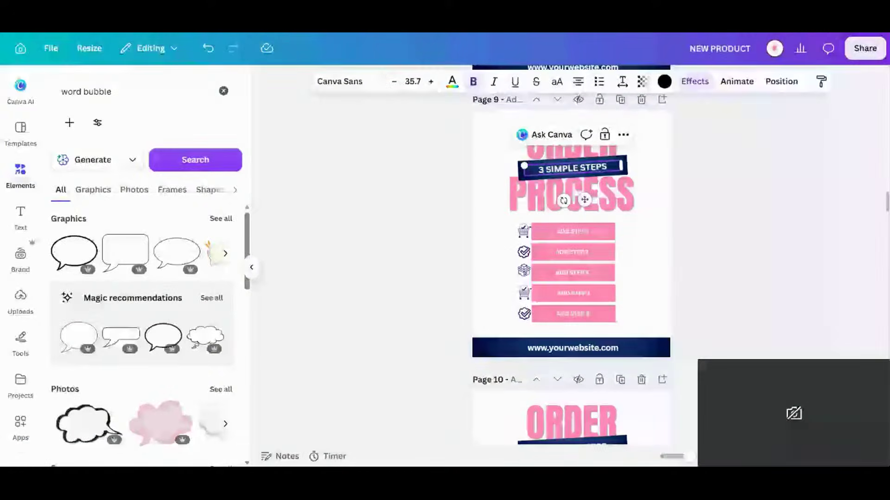
{"action": "key", "text": "BackSpace"}
{"action": "type", "text": "5"}
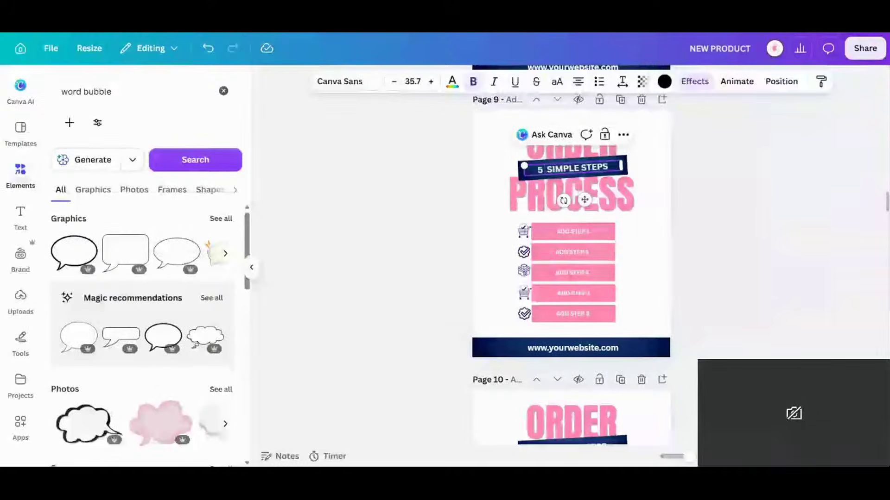
{"action": "left_click", "coordinate": [680, 277]}
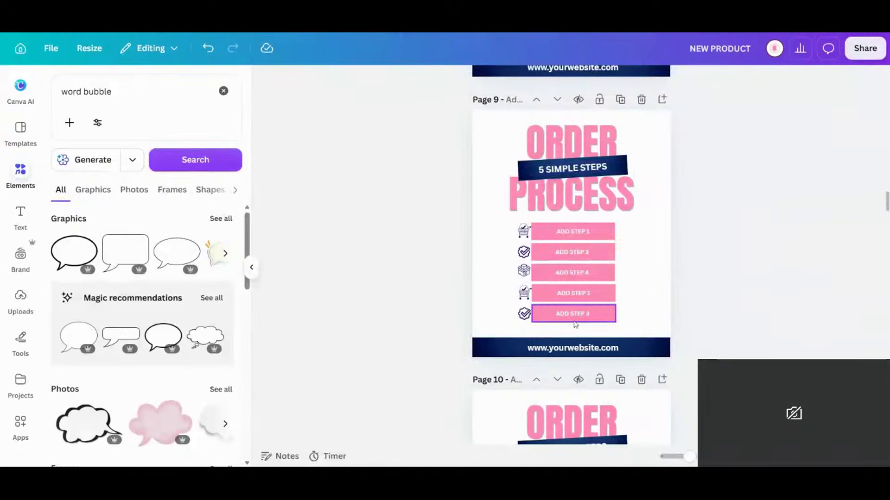
{"action": "scroll", "coordinate": [641, 294], "scroll_direction": "down", "scroll_amount": 8}
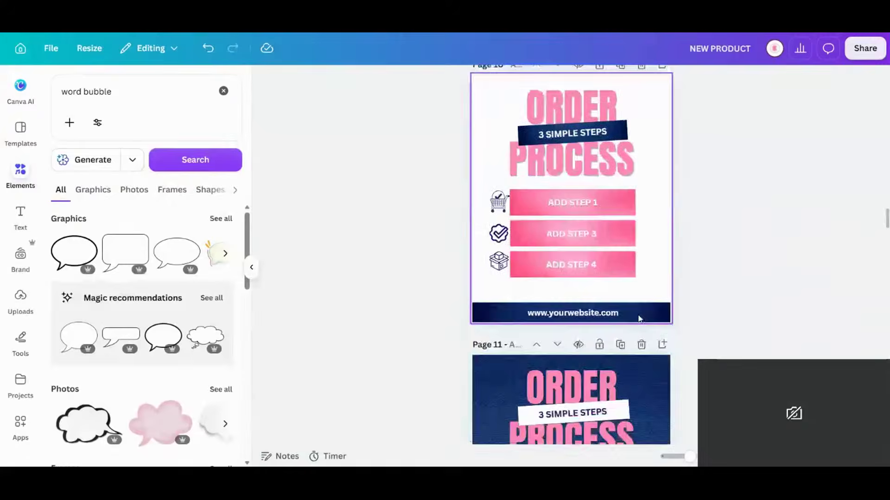
{"action": "scroll", "coordinate": [639, 319], "scroll_direction": "down", "scroll_amount": 10}
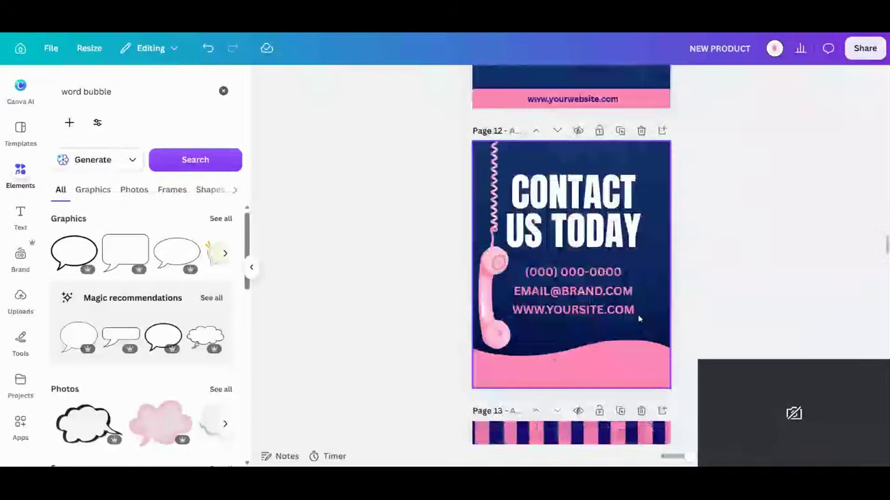
Duplicate the page 12 "CONTACT US TODAY" design and delete the pink telephone graphic from the copy on page 13
{"action": "scroll", "coordinate": [640, 319], "scroll_direction": "down", "scroll_amount": 2}
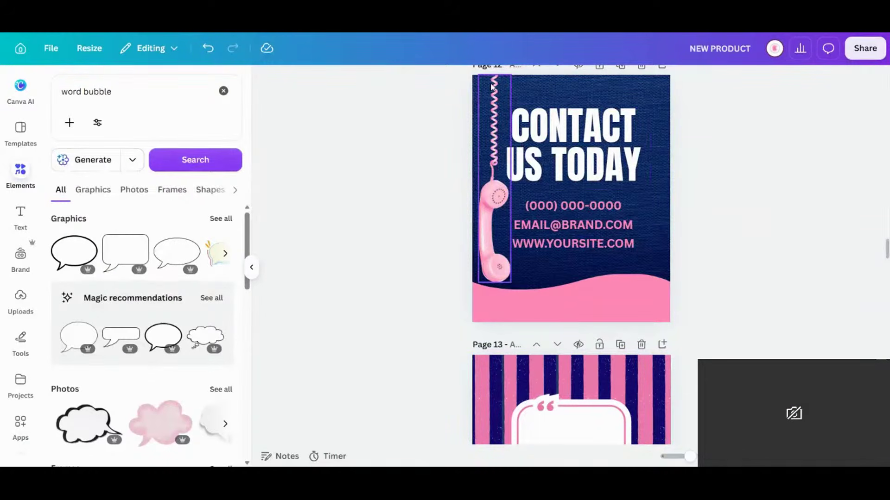
{"action": "scroll", "coordinate": [664, 140], "scroll_direction": "up", "scroll_amount": 3}
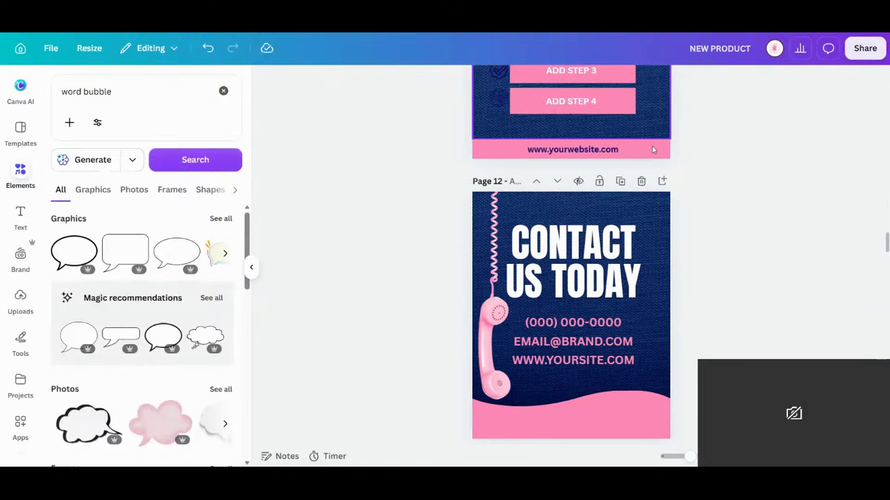
{"action": "left_click", "coordinate": [620, 181]}
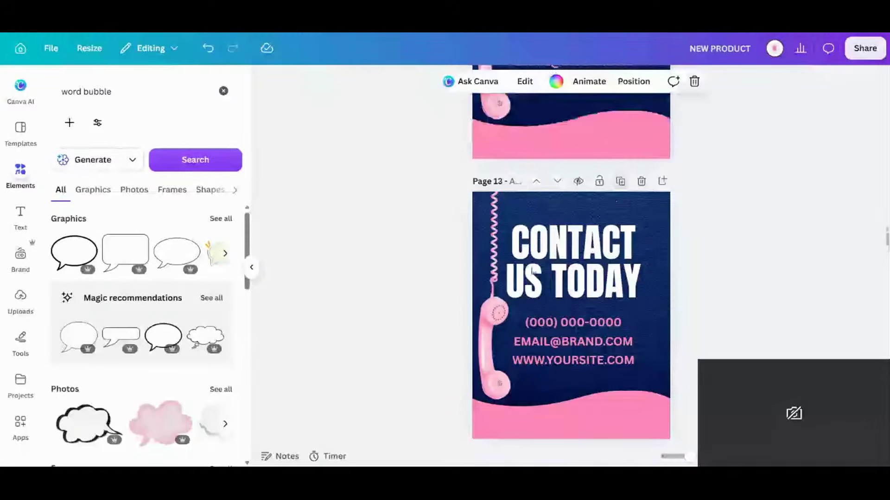
{"action": "left_click", "coordinate": [494, 316]}
{"action": "key", "text": "Delete"}
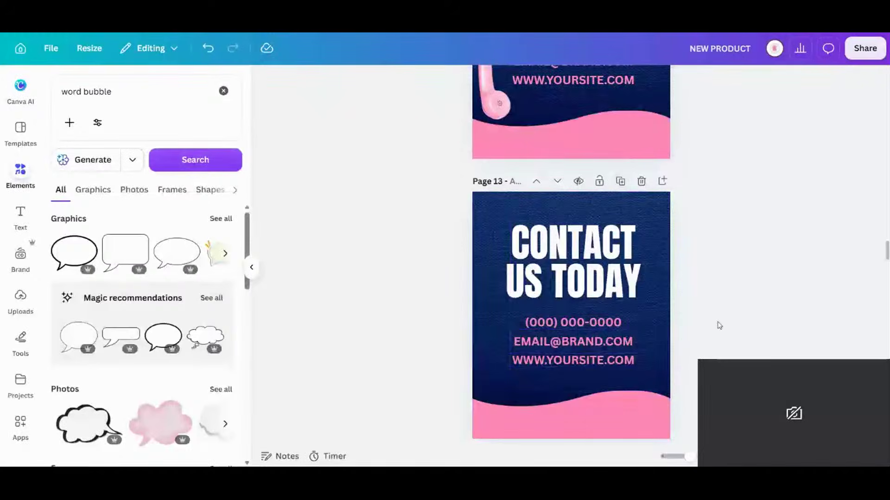
Duplicate the page 15 "TESTIMONIAL" design and delete the white arch shape from the copy on page 16
{"action": "scroll", "coordinate": [714, 320], "scroll_direction": "down", "scroll_amount": 2}
{"action": "scroll", "coordinate": [712, 317], "scroll_direction": "down", "scroll_amount": 1}
{"action": "scroll", "coordinate": [709, 314], "scroll_direction": "down", "scroll_amount": 5}
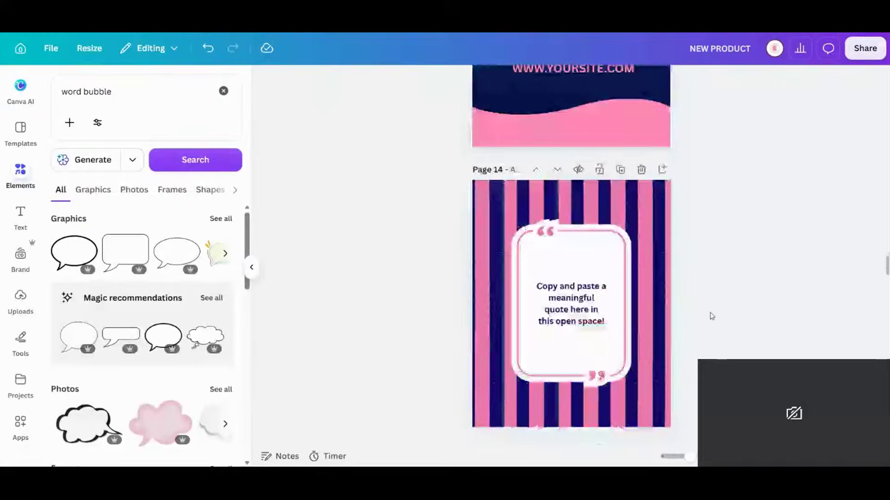
{"action": "scroll", "coordinate": [727, 235], "scroll_direction": "up", "scroll_amount": 1}
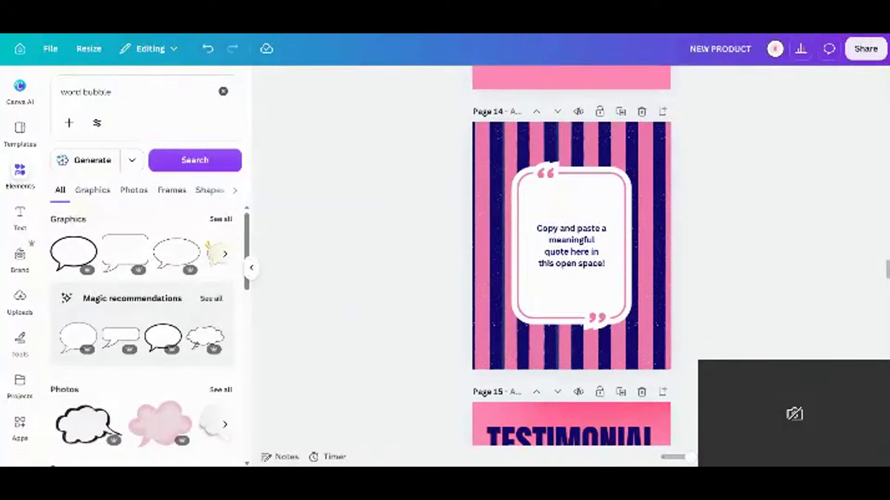
{"action": "scroll", "coordinate": [679, 292], "scroll_direction": "down", "scroll_amount": 5}
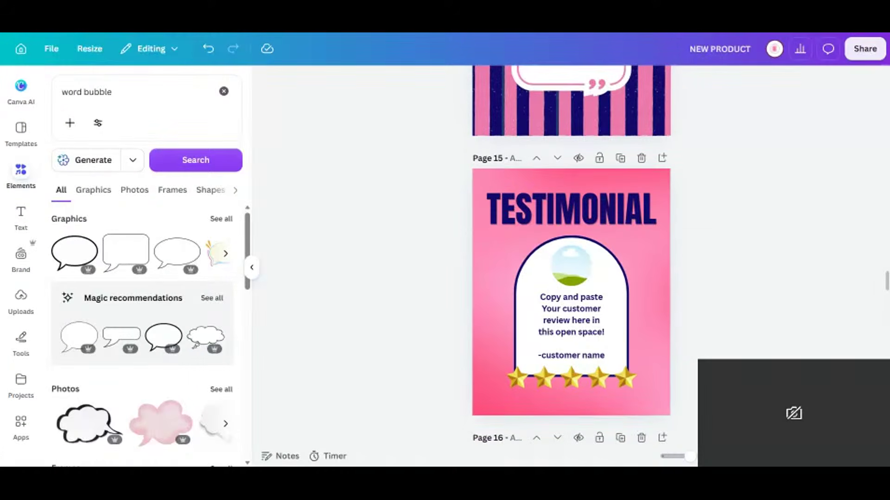
{"action": "scroll", "coordinate": [571, 255], "scroll_direction": "down", "scroll_amount": 1}
{"action": "scroll", "coordinate": [691, 269], "scroll_direction": "down", "scroll_amount": 1}
{"action": "scroll", "coordinate": [691, 268], "scroll_direction": "up", "scroll_amount": 1}
{"action": "left_click", "coordinate": [620, 100]}
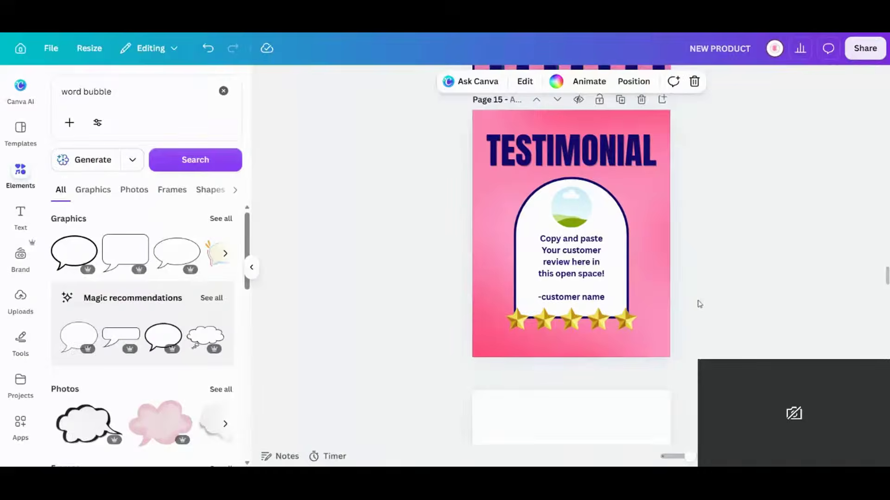
{"action": "left_click", "coordinate": [620, 213]}
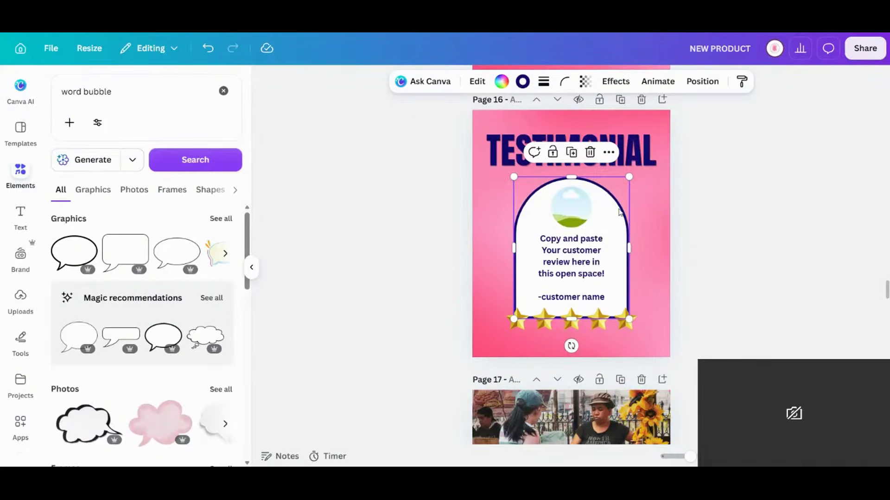
{"action": "key", "text": "Delete"}
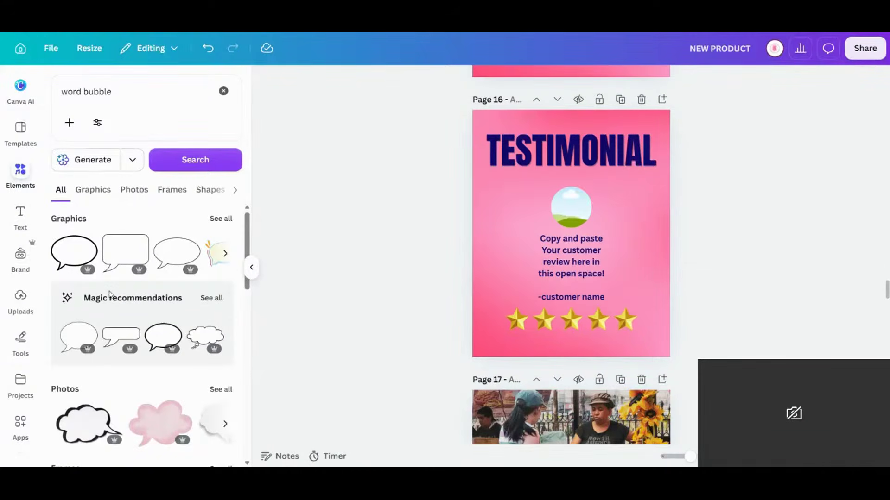
Add a square shape to page 16 and stretch it over the review text to about 610 × 515 px
{"action": "left_click", "coordinate": [107, 90]}
{"action": "left_click", "coordinate": [84, 393]}
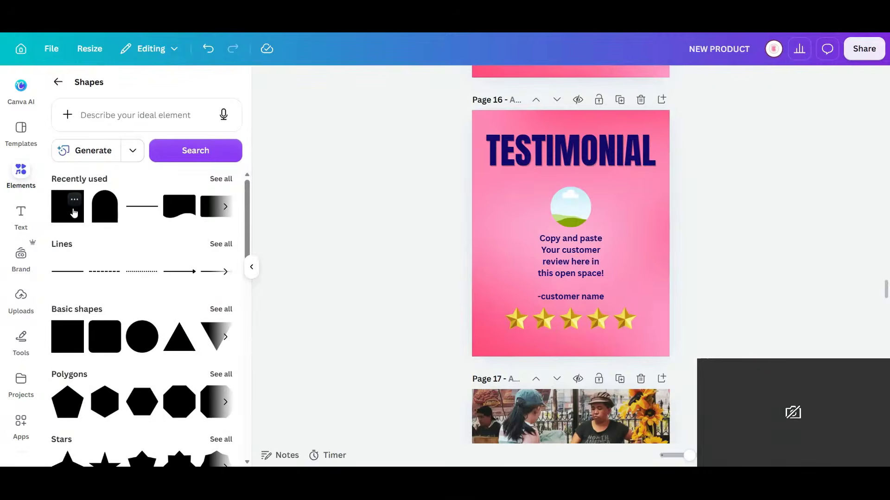
{"action": "key", "text": "r"}
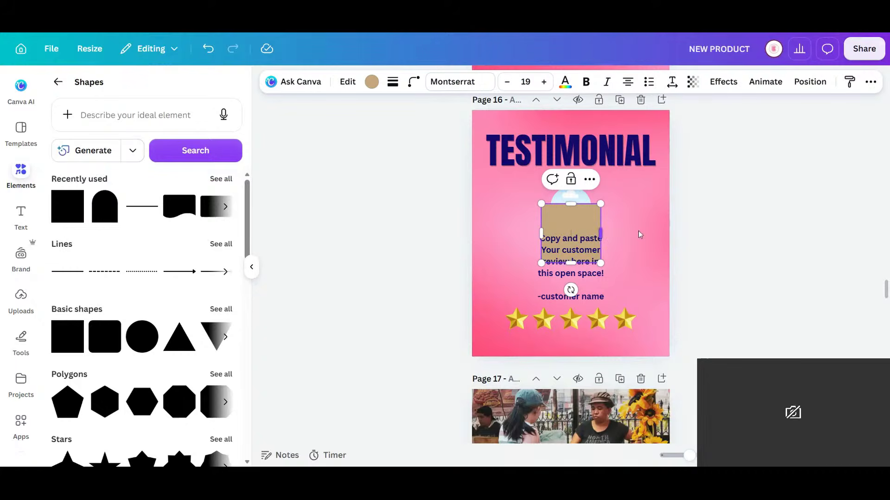
{"action": "left_click_drag", "start_coordinate": [640, 235], "coordinate": [639, 233]}
{"action": "left_click_drag", "start_coordinate": [591, 263], "coordinate": [598, 288]}
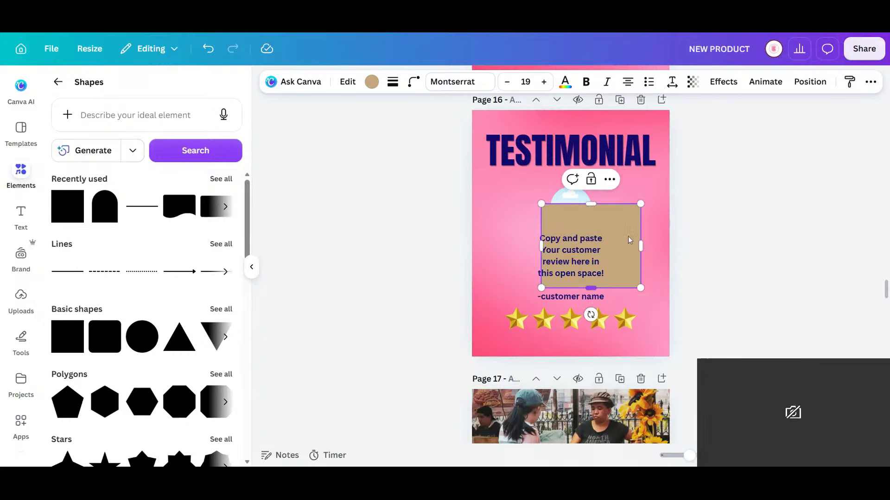
{"action": "left_click_drag", "start_coordinate": [615, 256], "coordinate": [633, 260]}
{"action": "left_click_drag", "start_coordinate": [577, 298], "coordinate": [577, 307]}
Fill the page 16 rectangle white, centre it horizontally, and set its corner rounding to 46
{"action": "left_click", "coordinate": [512, 82]}
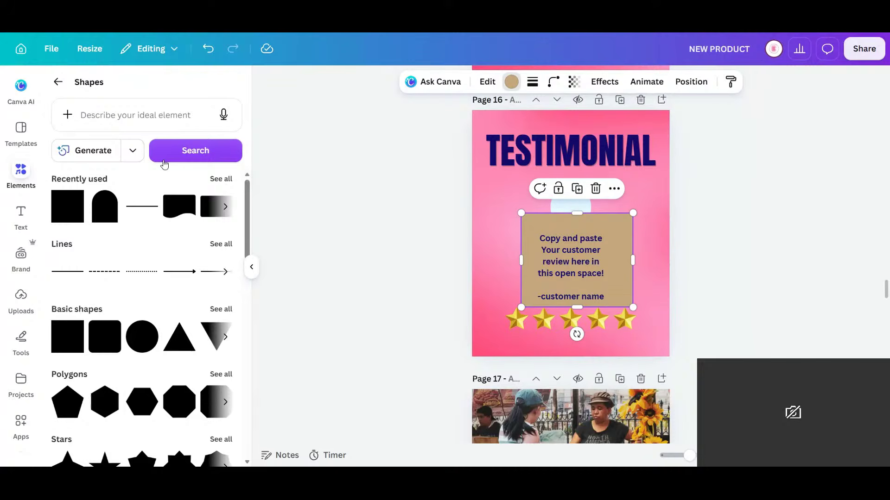
{"action": "left_click", "coordinate": [222, 168]}
{"action": "left_click_drag", "start_coordinate": [621, 251], "coordinate": [619, 250]}
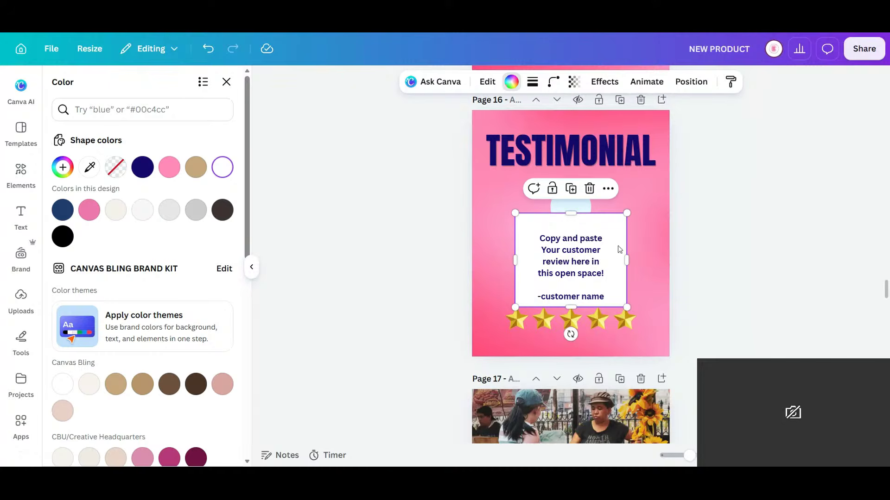
{"action": "left_click", "coordinate": [553, 81]}
{"action": "left_click_drag", "start_coordinate": [494, 129], "coordinate": [534, 131]}
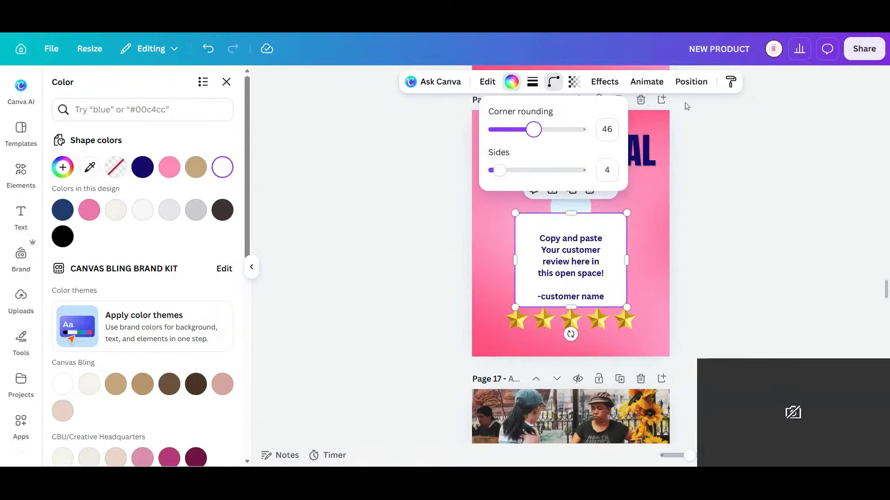
Send the white card on page 16 behind the round photo frame and widen it on both sides
{"action": "left_click", "coordinate": [691, 82]}
{"action": "left_click", "coordinate": [180, 144]}
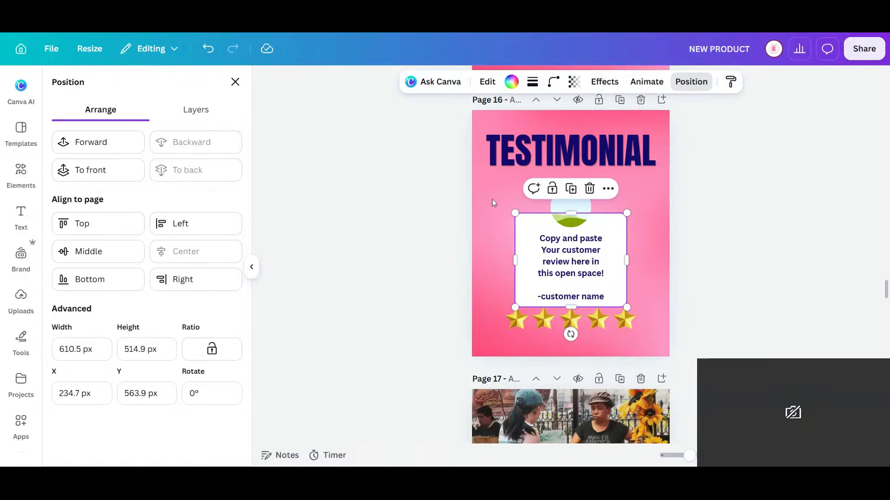
{"action": "left_click", "coordinate": [648, 225]}
{"action": "left_click", "coordinate": [576, 208]}
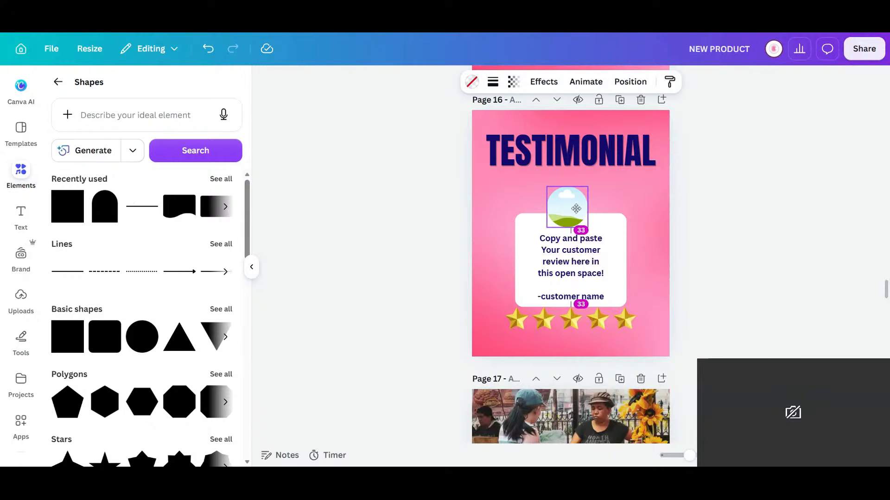
{"action": "left_click", "coordinate": [622, 277]}
{"action": "left_click_drag", "start_coordinate": [626, 261], "coordinate": [646, 261]}
{"action": "left_click_drag", "start_coordinate": [514, 259], "coordinate": [501, 259]}
Shrink the row of five gold stars on page 16 and place it directly beneath the "TESTIMONIAL" heading
{"action": "left_click", "coordinate": [617, 323]}
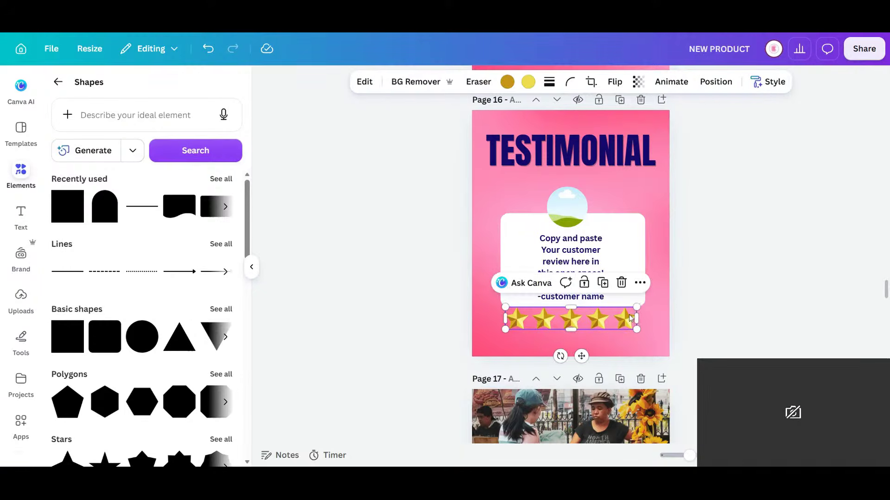
{"action": "left_click_drag", "start_coordinate": [636, 307], "coordinate": [588, 315]}
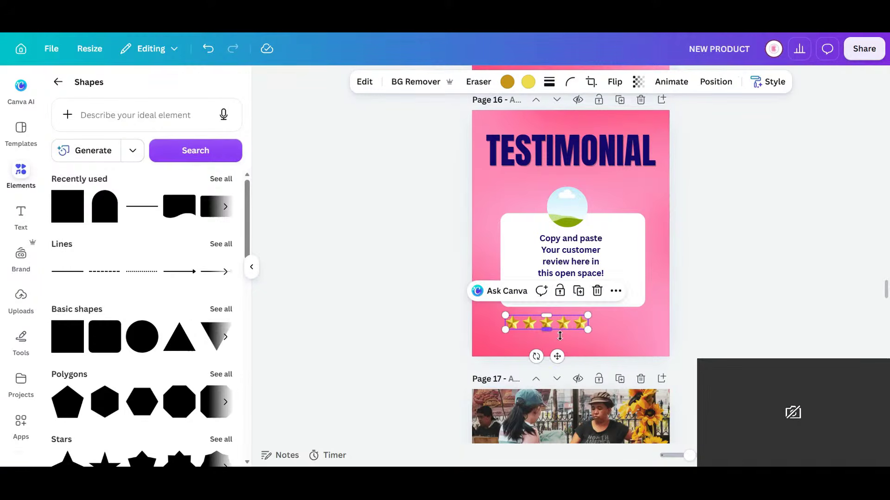
{"action": "left_click_drag", "start_coordinate": [557, 357], "coordinate": [586, 210]}
Move the white card, photo frame and review text slightly lower together on page 16, and centre the round frame over the card
{"action": "left_click_drag", "start_coordinate": [744, 314], "coordinate": [509, 205]}
{"action": "left_click_drag", "start_coordinate": [583, 265], "coordinate": [581, 278]}
{"action": "left_click", "coordinate": [661, 275]}
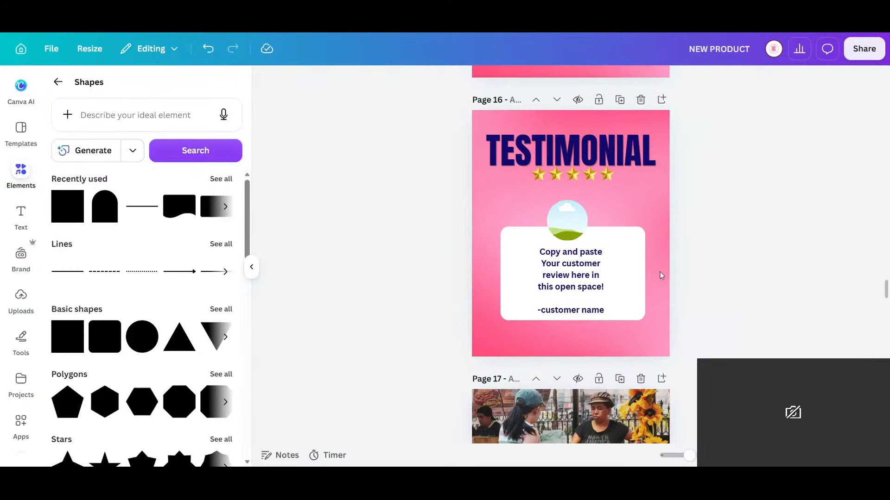
{"action": "left_click_drag", "start_coordinate": [577, 226], "coordinate": [583, 226]}
Widen the review text box on page 16 so the message wraps onto three lines, keeping it centred in the card
{"action": "left_click", "coordinate": [589, 290]}
{"action": "left_click_drag", "start_coordinate": [608, 282], "coordinate": [583, 284]}
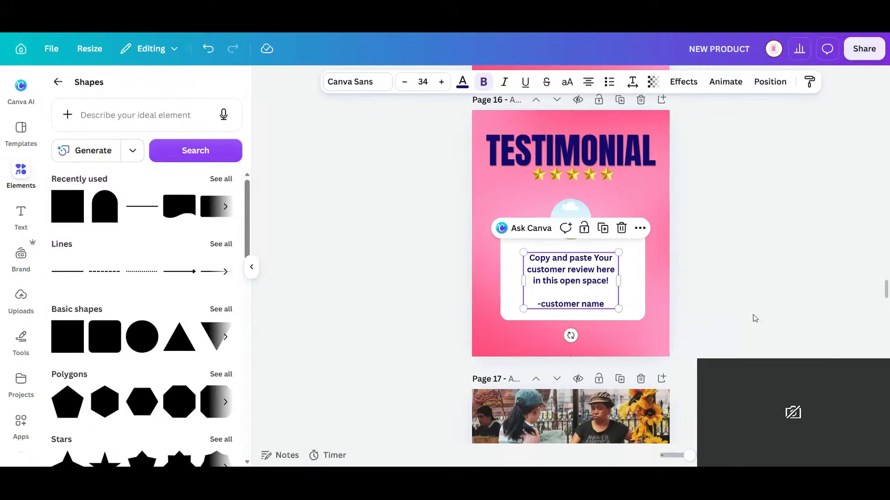
{"action": "left_click", "coordinate": [753, 318]}
Duplicate the page 17 "OFFICIAL Vendor" design and delete the market photo from the copy on page 18
{"action": "scroll", "coordinate": [745, 269], "scroll_direction": "down", "scroll_amount": 6}
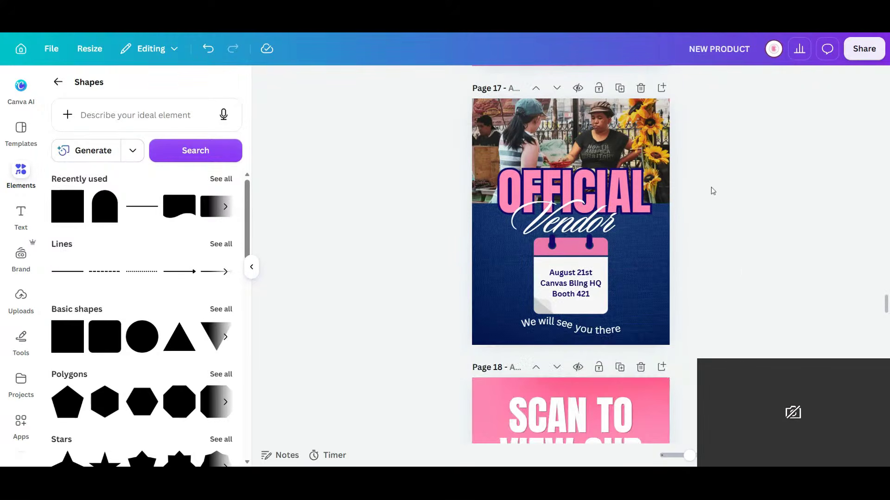
{"action": "left_click", "coordinate": [619, 88]}
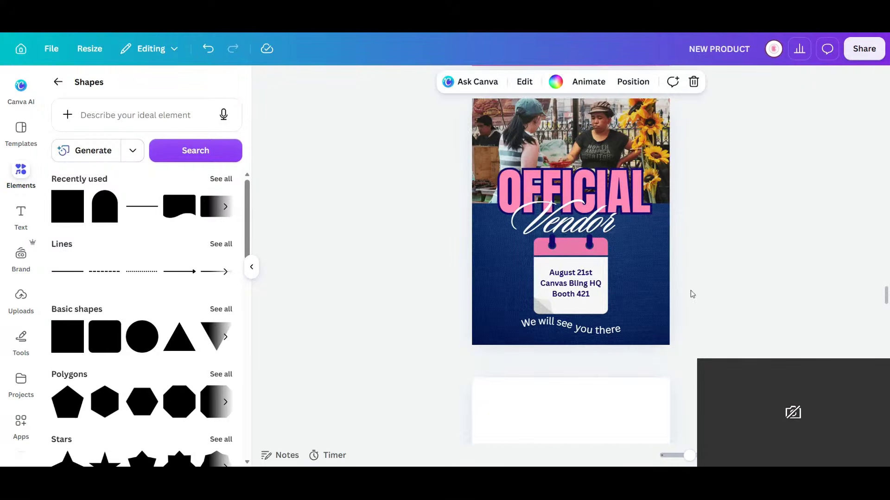
{"action": "left_click", "coordinate": [508, 118]}
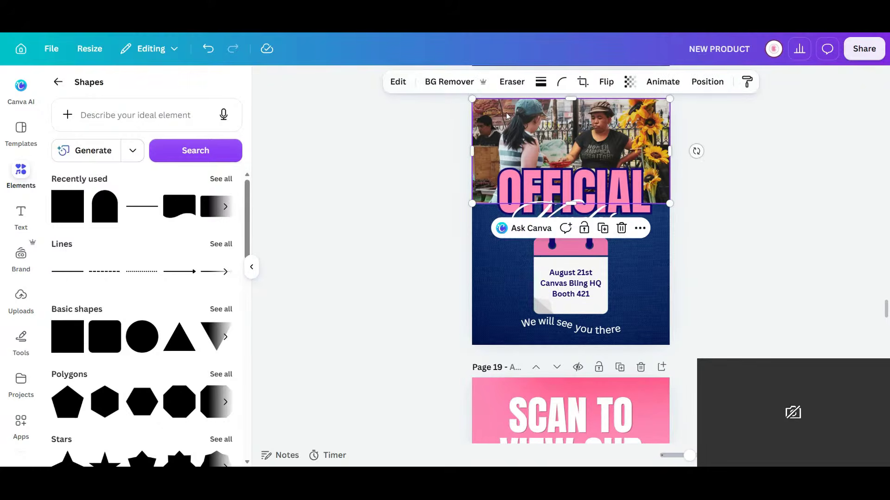
{"action": "key", "text": "Delete"}
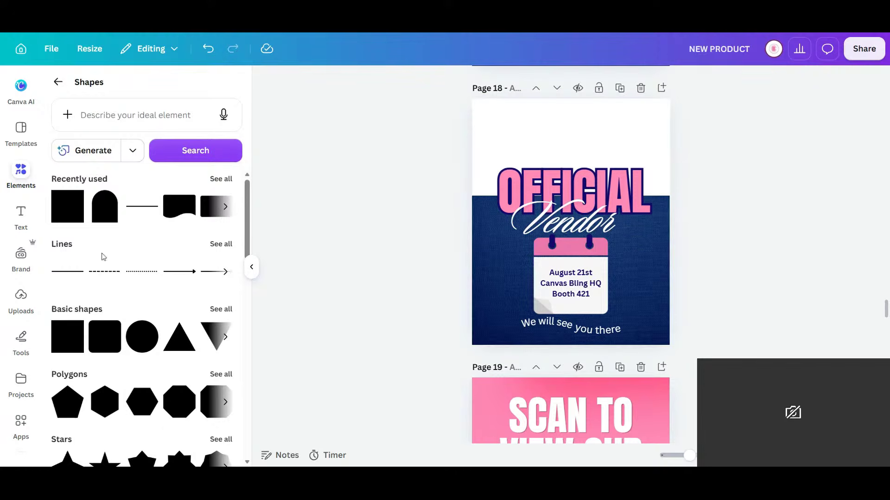
Add a square photo frame across the full width of page 18's upper part, about 1082 × 551 px, behind the "OFFICIAL Vendor" title
{"action": "left_click", "coordinate": [57, 82]}
{"action": "scroll", "coordinate": [116, 336], "scroll_direction": "down", "scroll_amount": 4}
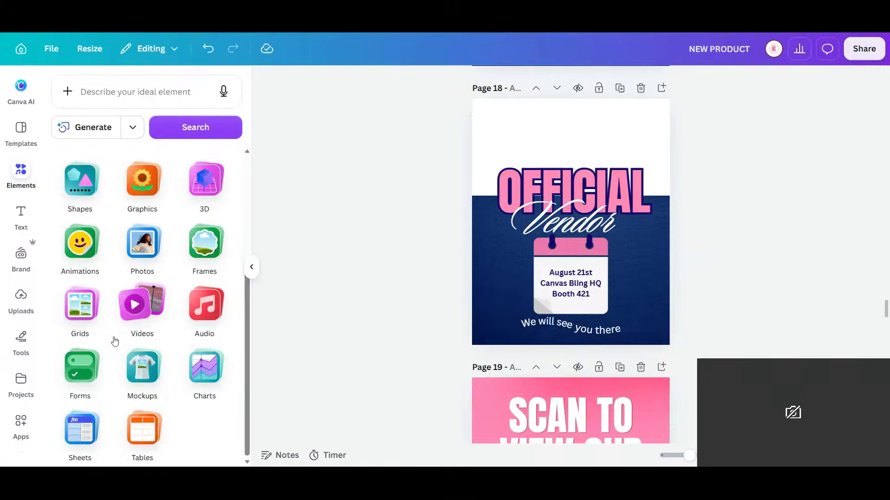
{"action": "left_click", "coordinate": [192, 243]}
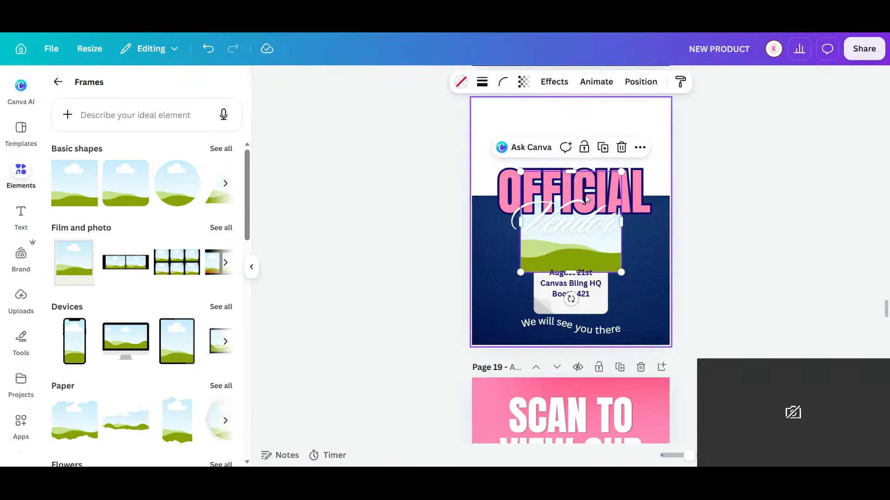
{"action": "left_click_drag", "start_coordinate": [598, 256], "coordinate": [550, 179]}
{"action": "left_click_drag", "start_coordinate": [573, 148], "coordinate": [670, 149]}
{"action": "left_click", "coordinate": [640, 81]}
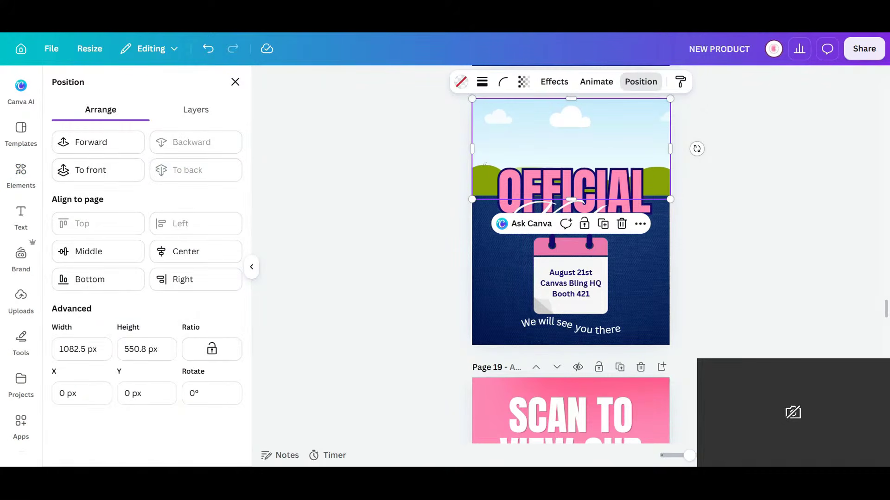
{"action": "scroll", "coordinate": [759, 281], "scroll_direction": "up", "scroll_amount": 1}
{"action": "left_click", "coordinate": [397, 163]}
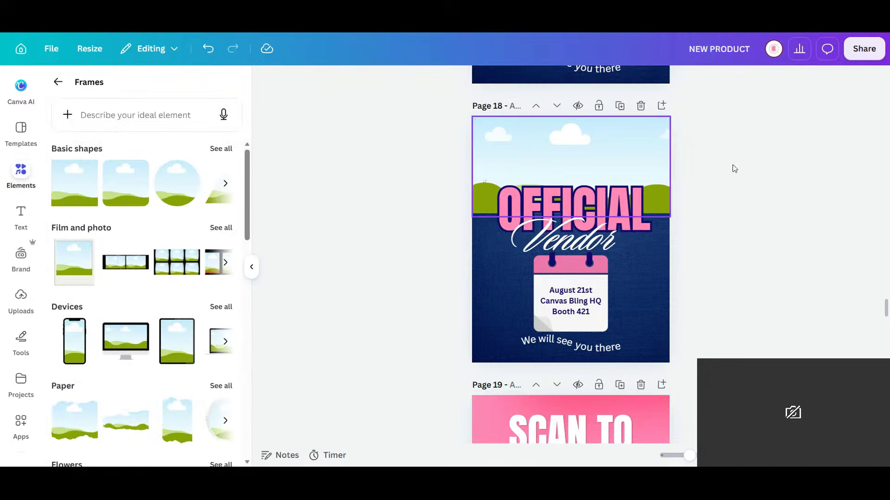
Review the pages following the vendor design, from the "SCAN TO VIEW OUR Product Catalog" pages through "NEW" arrivals to "ZOOM IN"
{"action": "scroll", "coordinate": [699, 337], "scroll_direction": "down", "scroll_amount": 8}
{"action": "scroll", "coordinate": [701, 339], "scroll_direction": "up", "scroll_amount": 6}
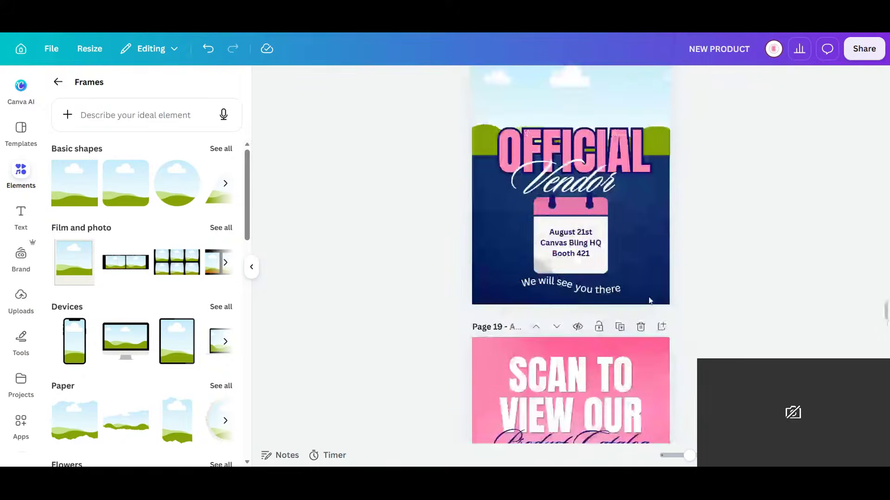
{"action": "scroll", "coordinate": [808, 333], "scroll_direction": "down", "scroll_amount": 3}
{"action": "scroll", "coordinate": [810, 333], "scroll_direction": "down", "scroll_amount": 4}
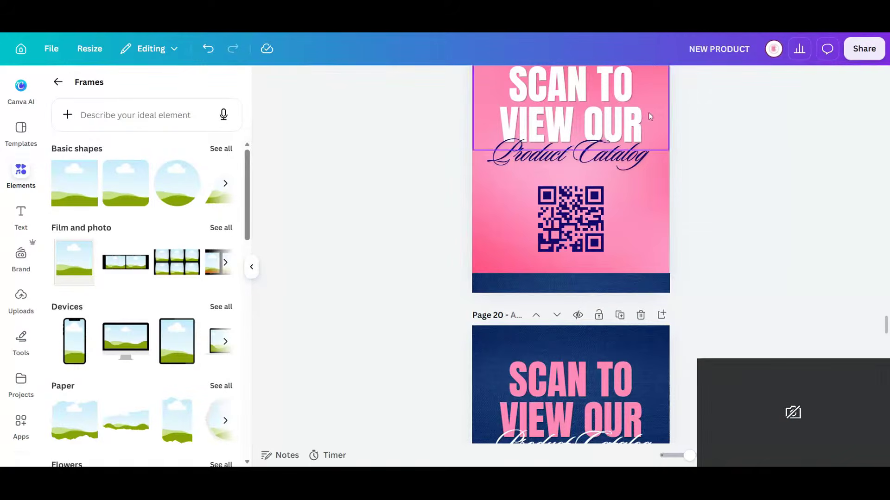
{"action": "scroll", "coordinate": [720, 203], "scroll_direction": "down", "scroll_amount": 5}
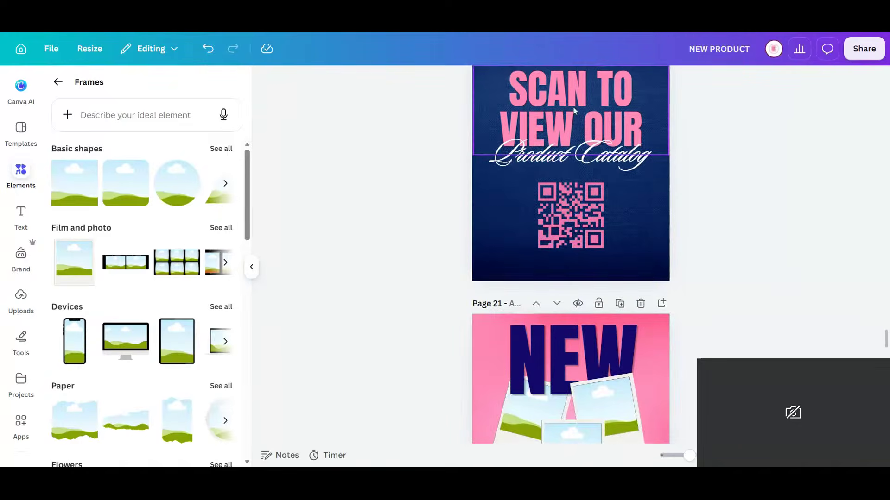
{"action": "scroll", "coordinate": [687, 242], "scroll_direction": "down", "scroll_amount": 3}
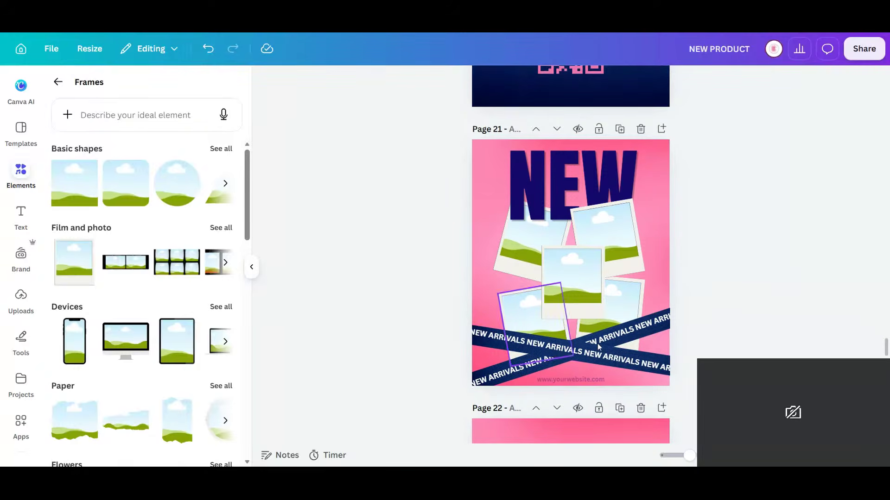
{"action": "scroll", "coordinate": [713, 267], "scroll_direction": "down", "scroll_amount": 3}
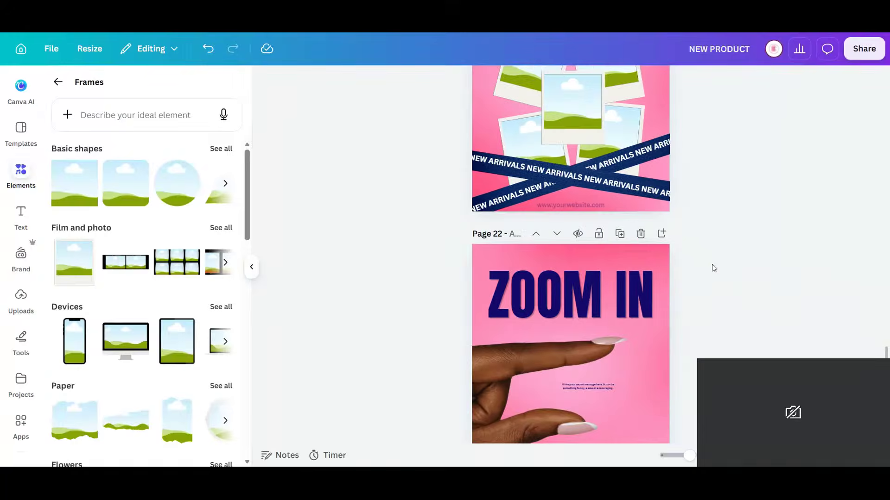
Review the remaining pages from the "NEW" arrivals design on page 21 through "ZOOM IN", "FAQ" and "Q+A" to page 27
{"action": "scroll", "coordinate": [712, 268], "scroll_direction": "up", "scroll_amount": 3}
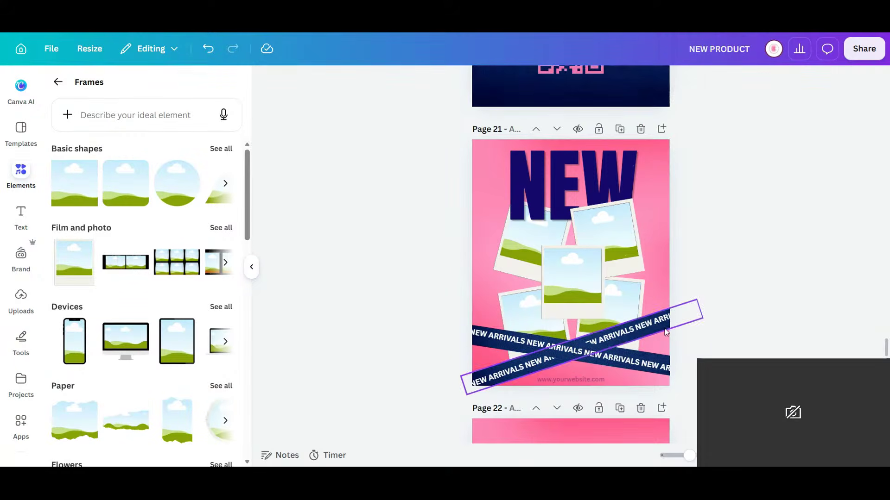
{"action": "scroll", "coordinate": [679, 312], "scroll_direction": "down", "scroll_amount": 3}
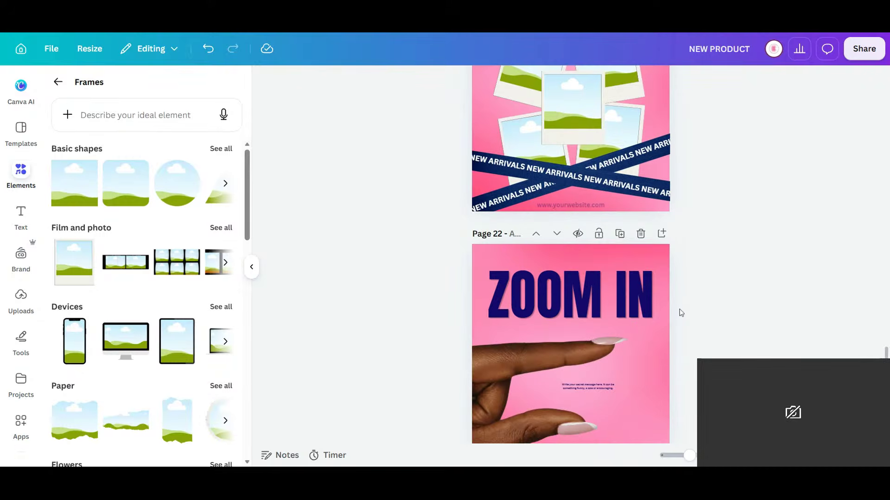
{"action": "scroll", "coordinate": [681, 313], "scroll_direction": "down", "scroll_amount": 1}
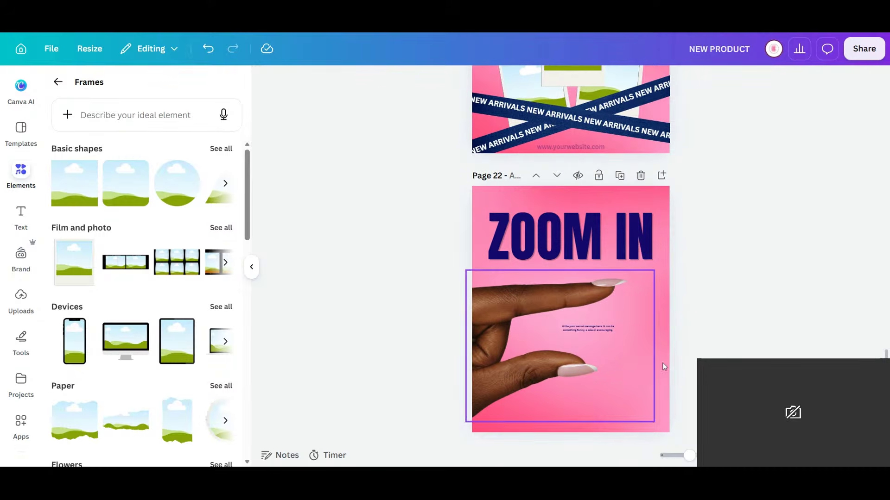
{"action": "scroll", "coordinate": [705, 314], "scroll_direction": "down", "scroll_amount": 6}
{"action": "scroll", "coordinate": [706, 315], "scroll_direction": "down", "scroll_amount": 5}
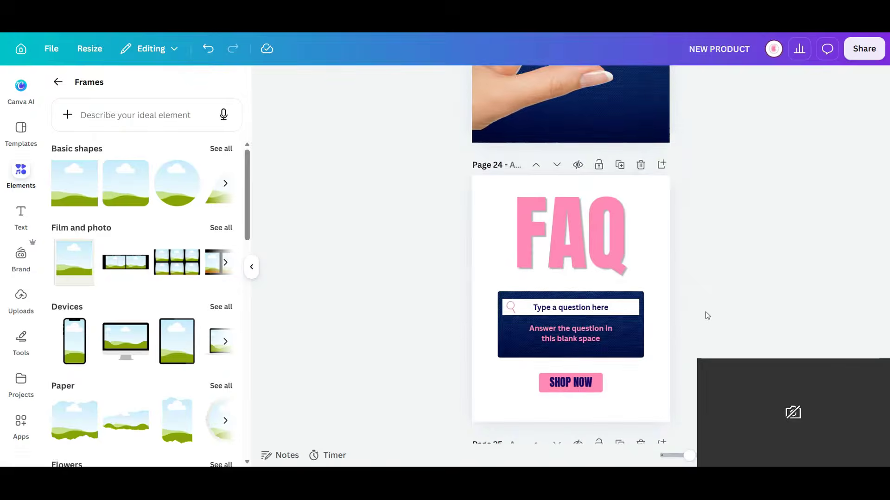
{"action": "scroll", "coordinate": [673, 320], "scroll_direction": "down", "scroll_amount": 4}
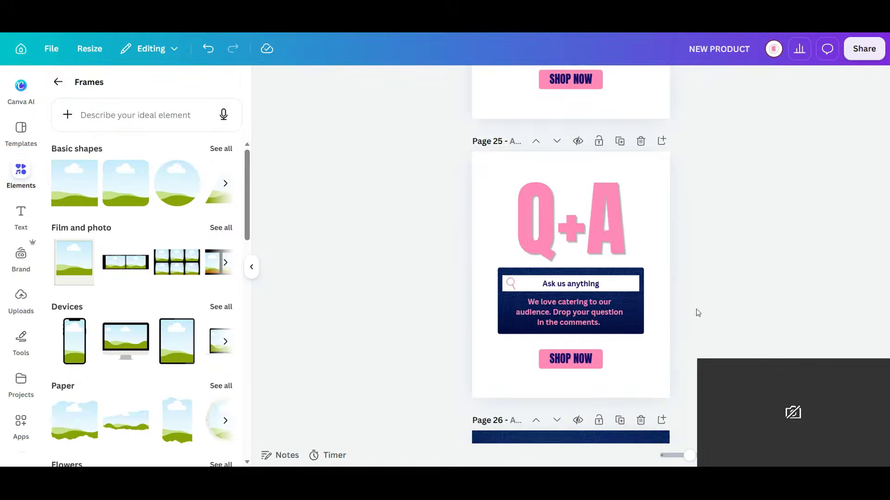
{"action": "scroll", "coordinate": [648, 278], "scroll_direction": "down", "scroll_amount": 4}
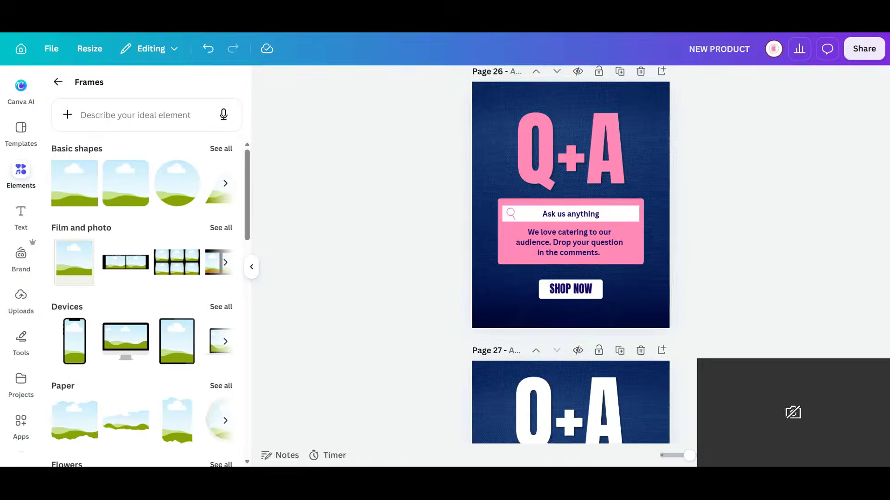
{"action": "scroll", "coordinate": [647, 214], "scroll_direction": "down", "scroll_amount": 4}
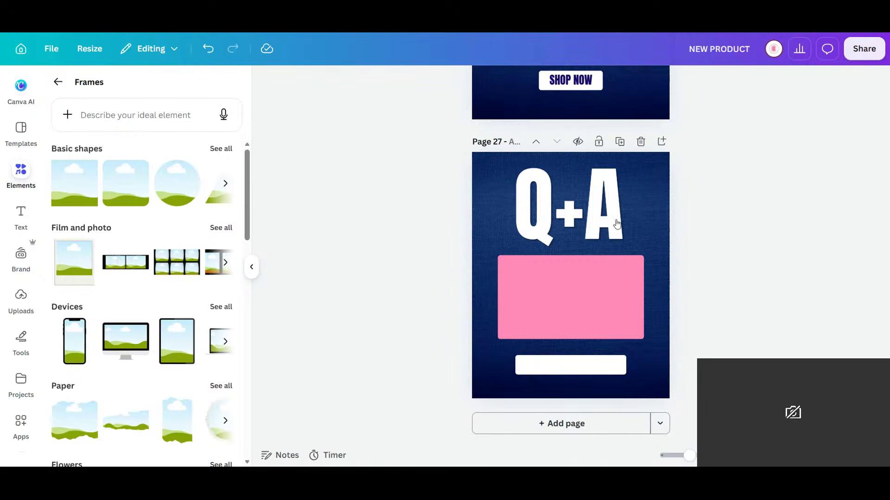
Show all pages as a thumbnail grid and examine the whole template set from page 1 to page 27
{"action": "key", "text": "ctrl+alt+3"}
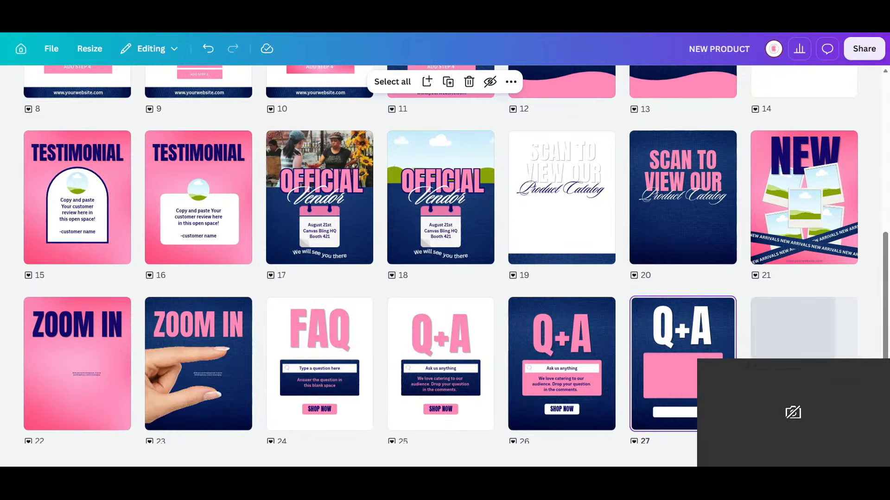
{"action": "scroll", "coordinate": [440, 254], "scroll_direction": "up", "scroll_amount": 7}
{"action": "scroll", "coordinate": [440, 255], "scroll_direction": "down", "scroll_amount": 6}
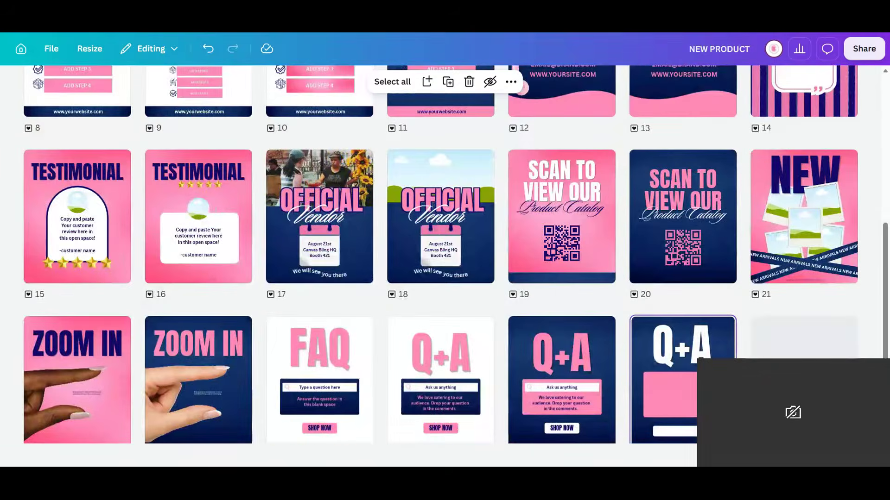
{"action": "scroll", "coordinate": [441, 255], "scroll_direction": "down", "scroll_amount": 1}
{"action": "scroll", "coordinate": [440, 255], "scroll_direction": "up", "scroll_amount": 6}
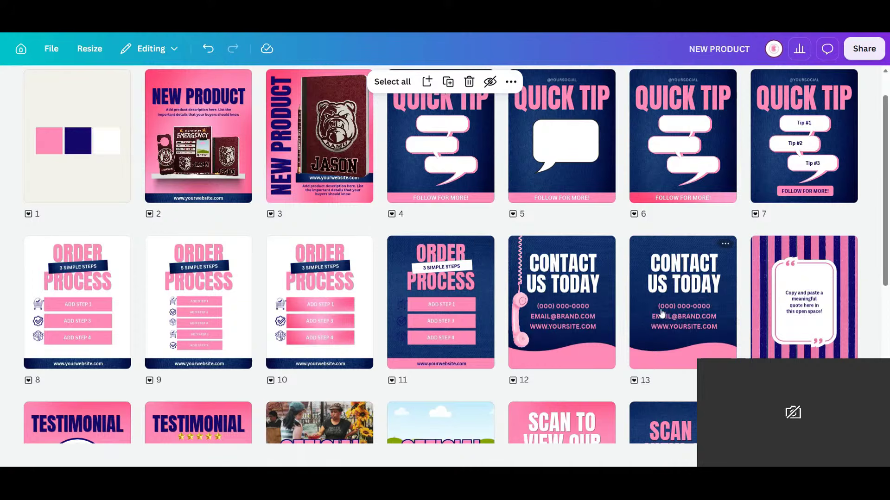
{"action": "scroll", "coordinate": [438, 329], "scroll_direction": "down", "scroll_amount": 6}
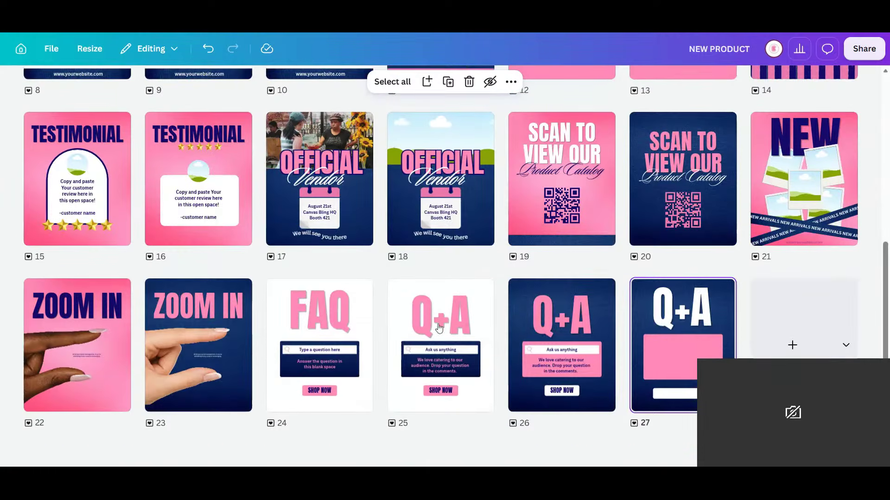
{"action": "scroll", "coordinate": [630, 332], "scroll_direction": "up", "scroll_amount": 1}
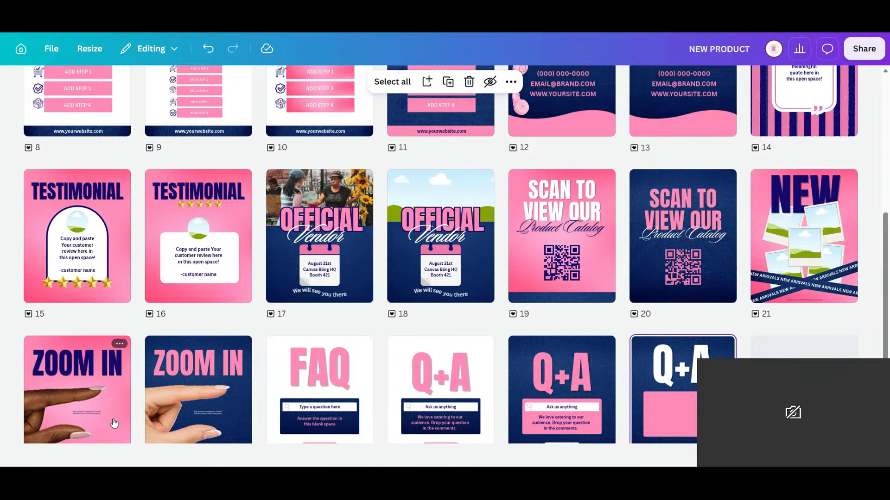
{"action": "scroll", "coordinate": [463, 320], "scroll_direction": "up", "scroll_amount": 1}
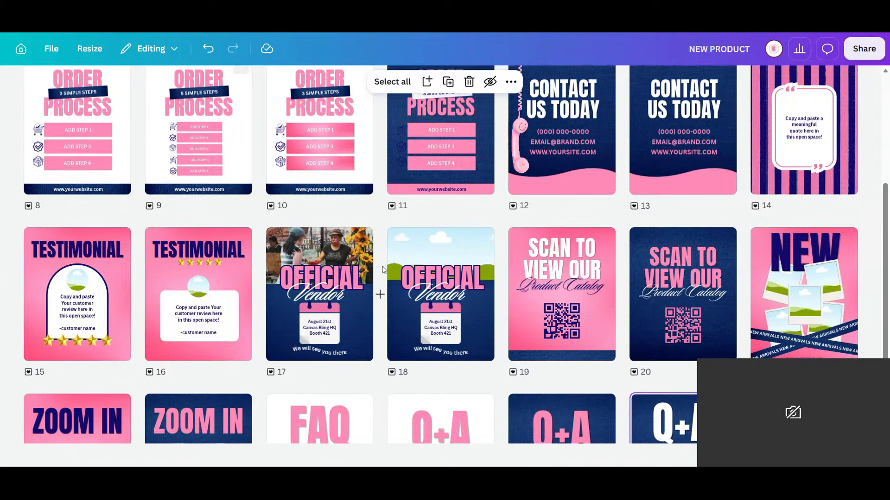
{"action": "scroll", "coordinate": [382, 274], "scroll_direction": "up", "scroll_amount": 2}
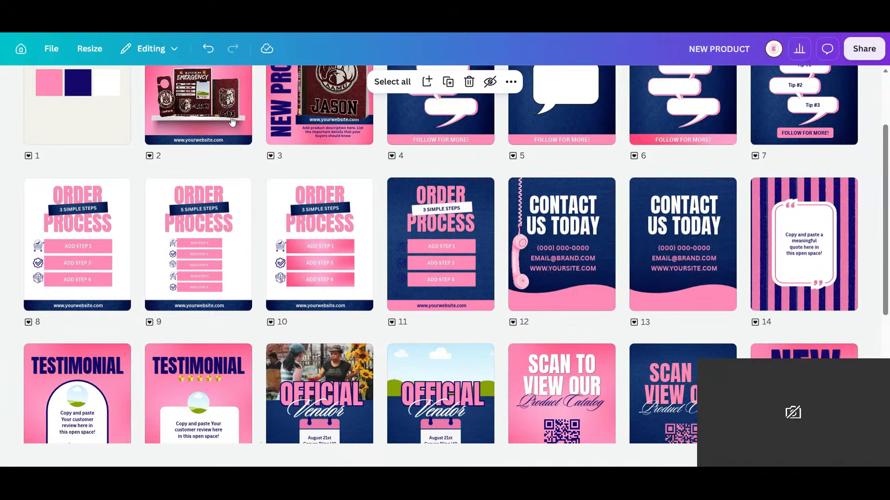
{"action": "scroll", "coordinate": [463, 288], "scroll_direction": "up", "scroll_amount": 2}
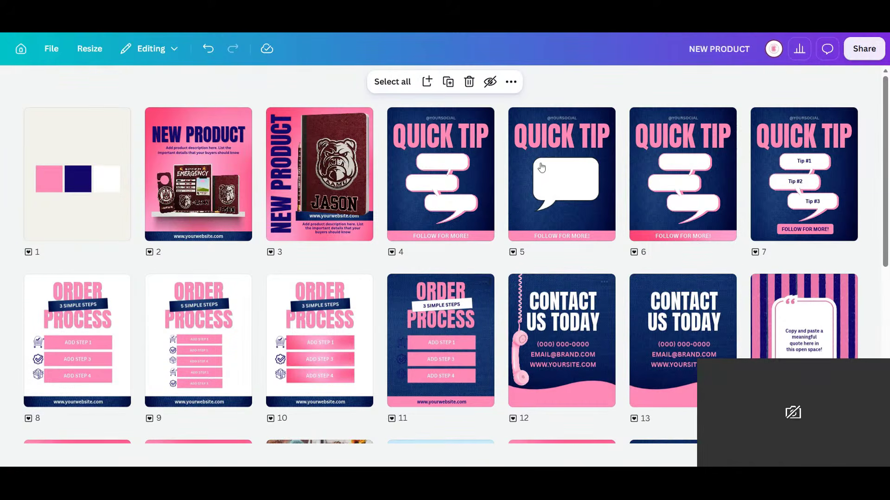
{"action": "scroll", "coordinate": [466, 277], "scroll_direction": "down", "scroll_amount": 5}
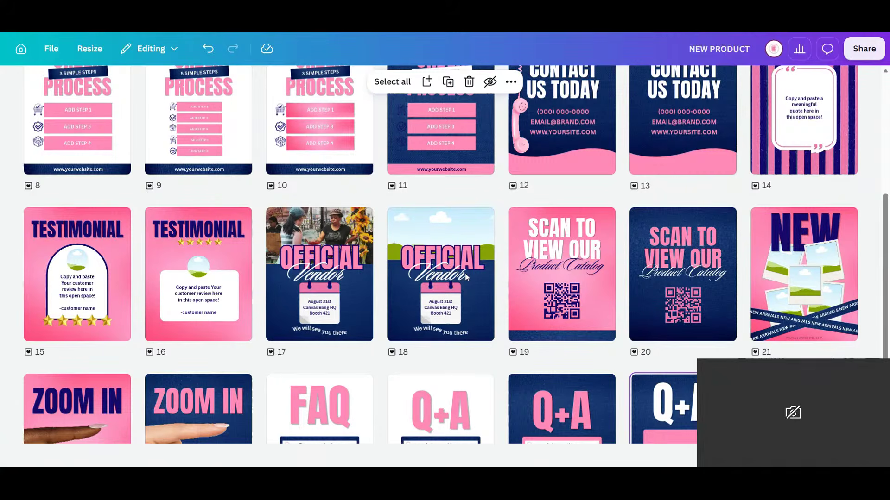
{"action": "scroll", "coordinate": [465, 272], "scroll_direction": "down", "scroll_amount": 2}
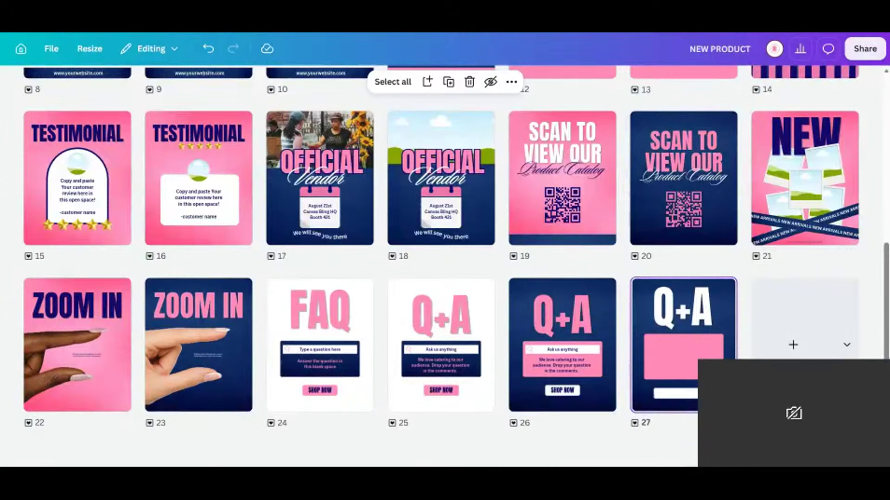
Add a blank page 28 after the white-titled "Q+A" design and open it for editing
{"action": "left_click", "coordinate": [792, 345]}
{"action": "double_click", "coordinate": [794, 351]}
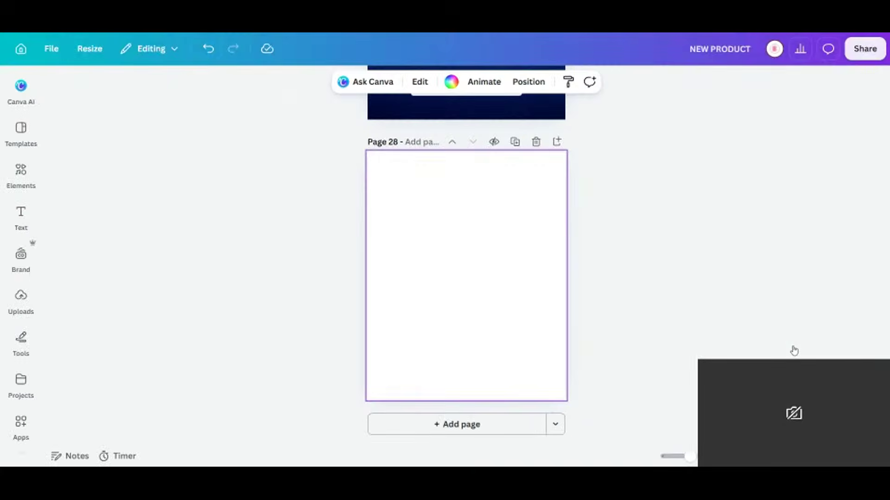
{"action": "left_click", "coordinate": [21, 178]}
{"action": "scroll", "coordinate": [23, 199], "scroll_direction": "down", "scroll_amount": 5}
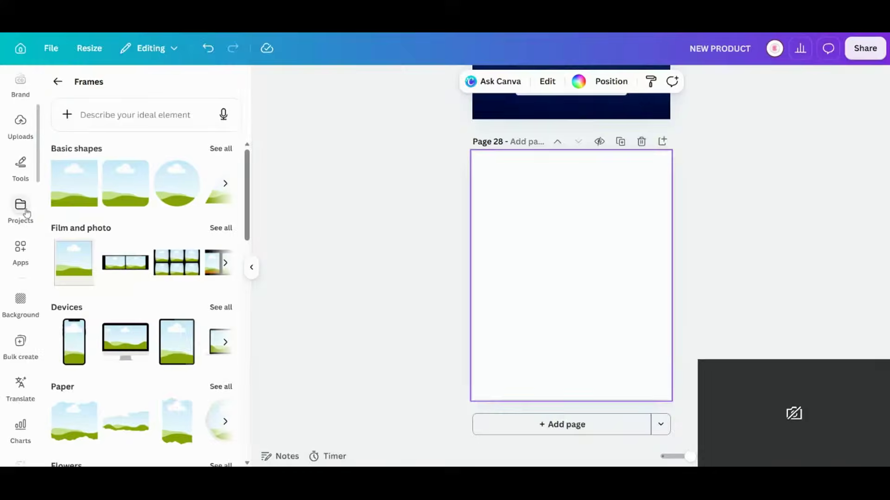